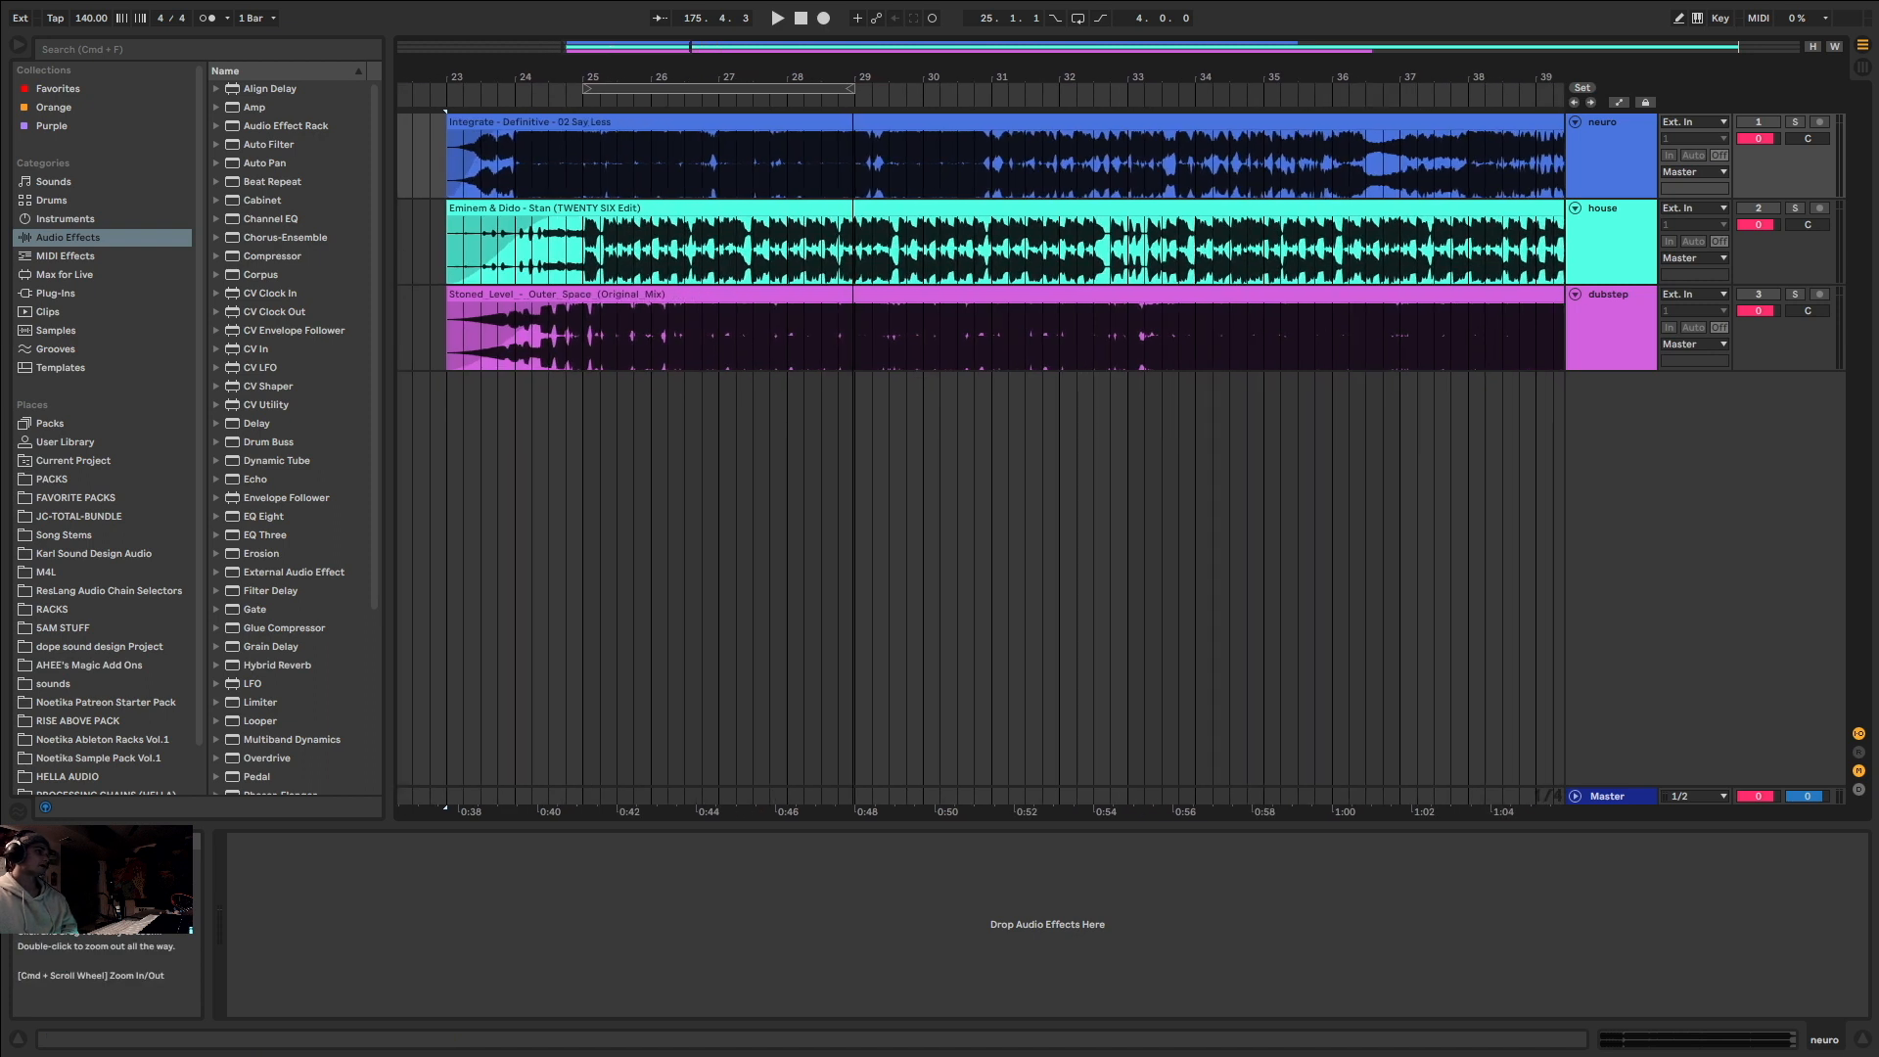
# Step: Solo the neuro track and play its opening section from 23.4.1
pyautogui.click(1795, 123)
pyautogui.click(649, 176)
pyautogui.press('space')
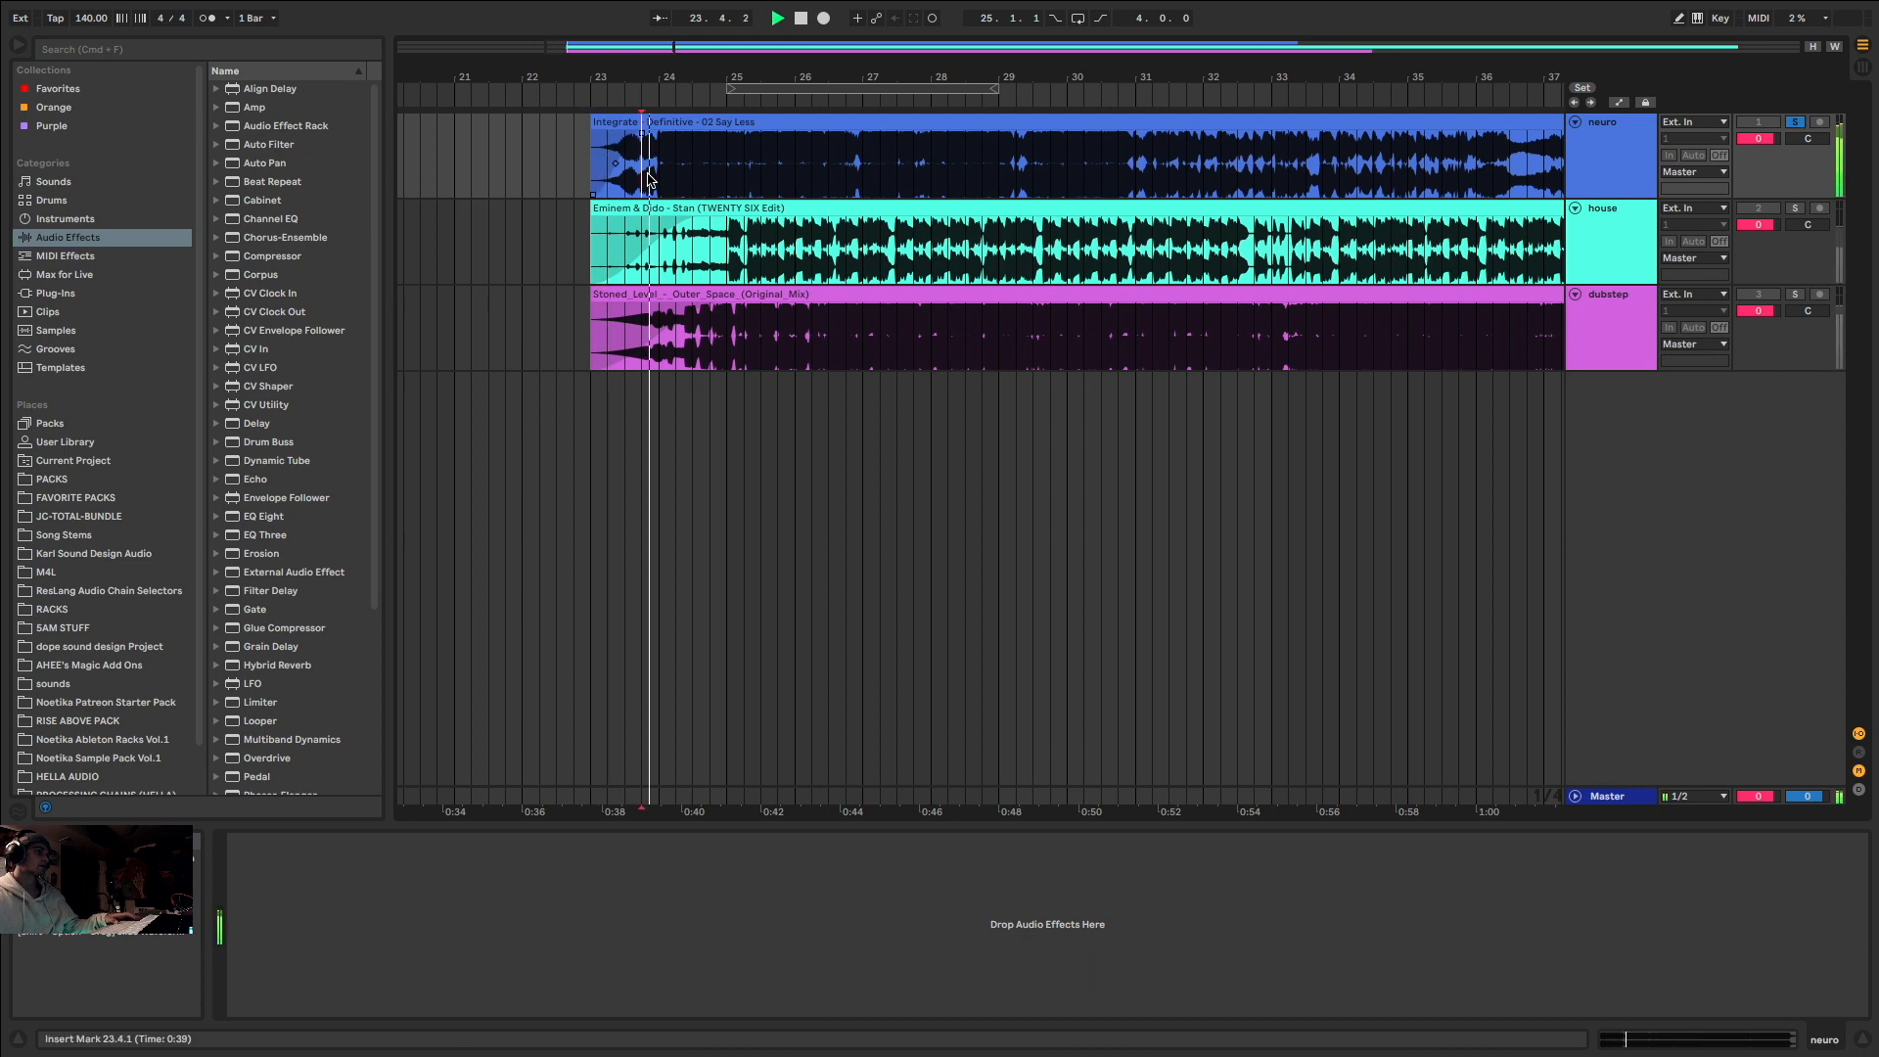
pyautogui.press('+')
pyautogui.press('-')
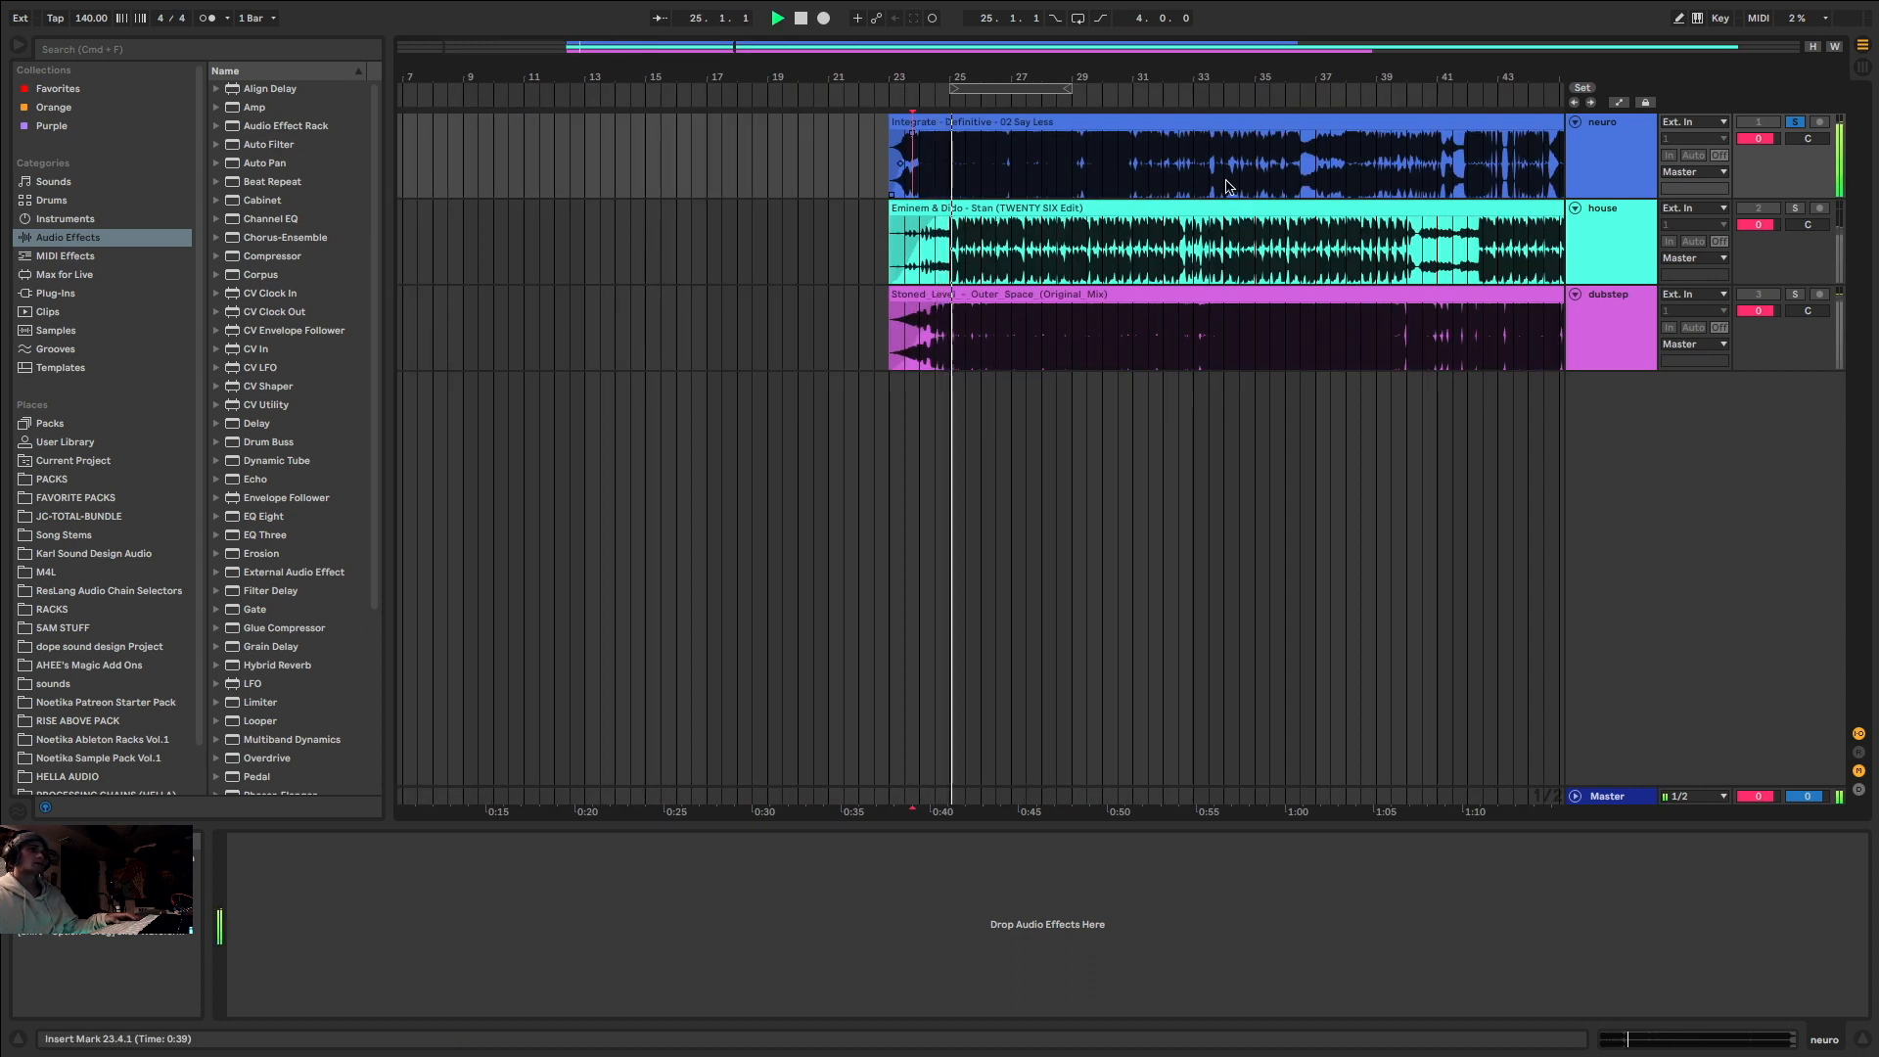
pyautogui.press('+')
pyautogui.press('+')
pyautogui.press('+')
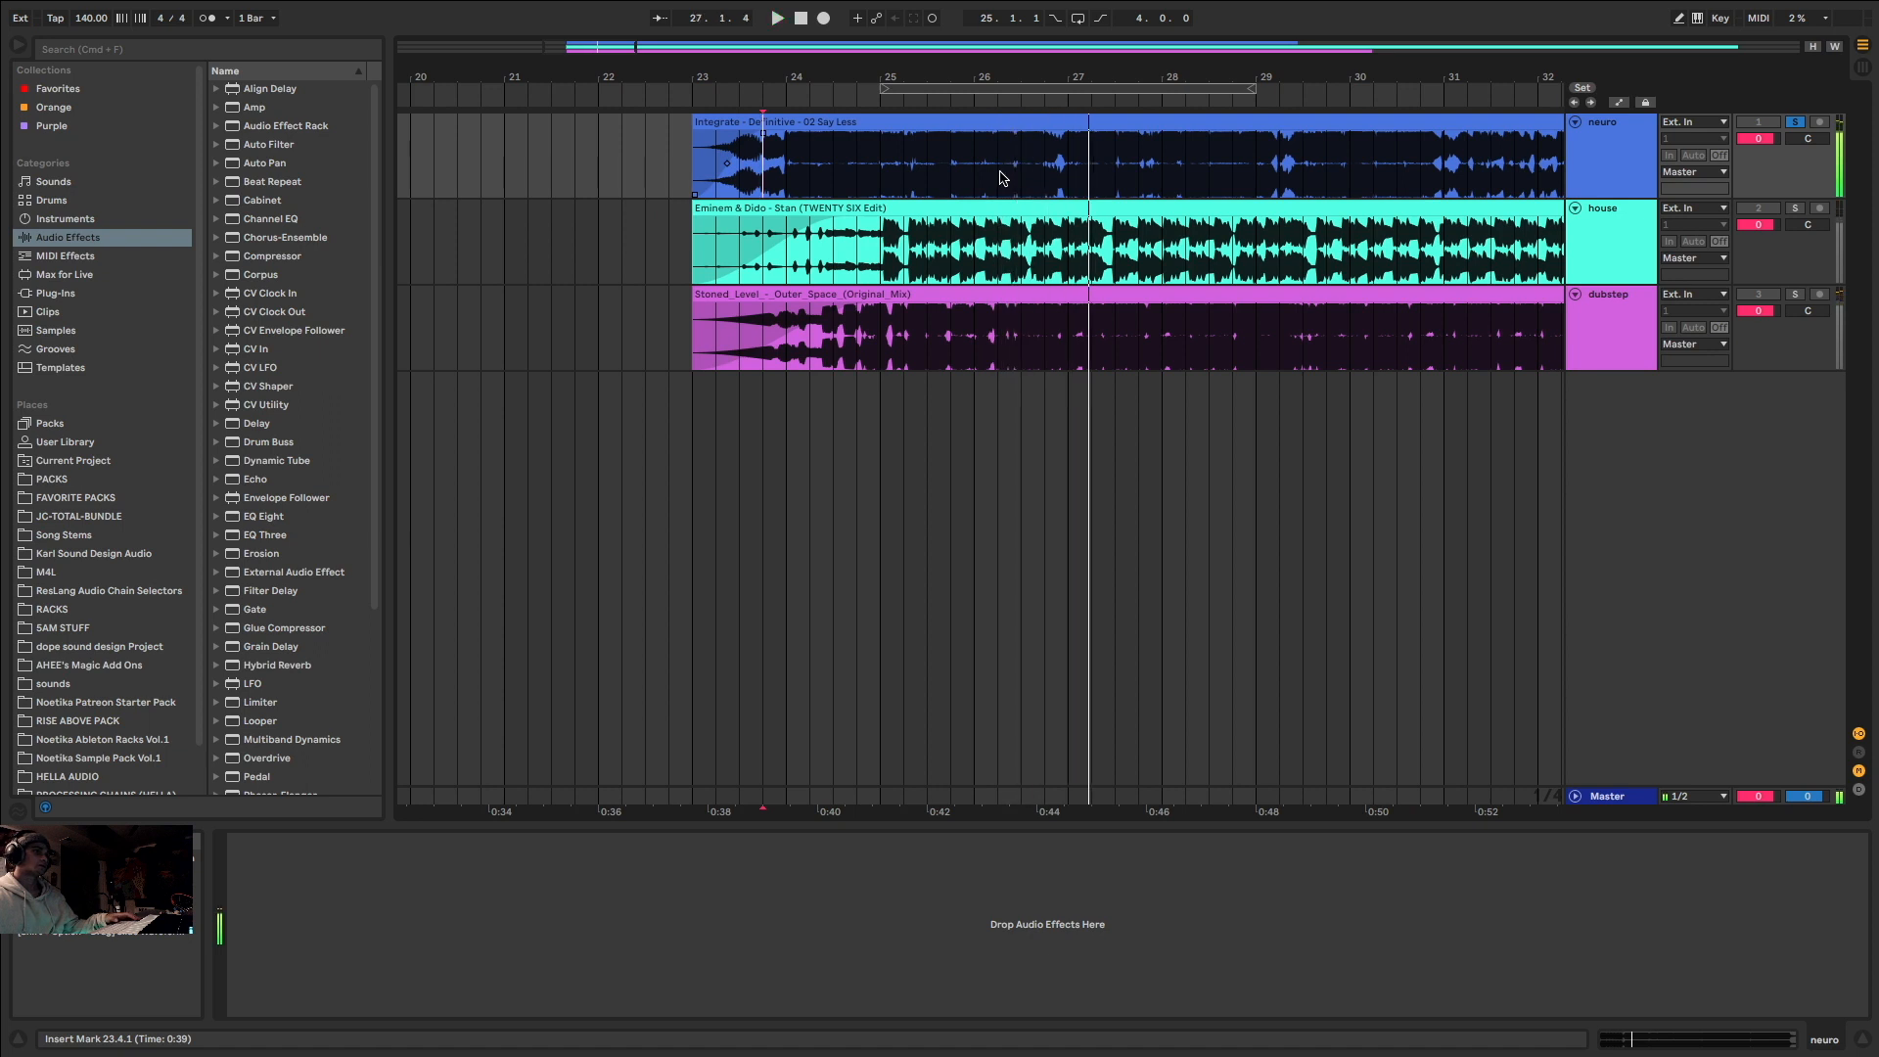
# Step: Audition the neuro track from bar 24, and again from about 24.2.4
pyautogui.press('+')
pyautogui.press('+')
pyautogui.press('+')
pyautogui.press('space')
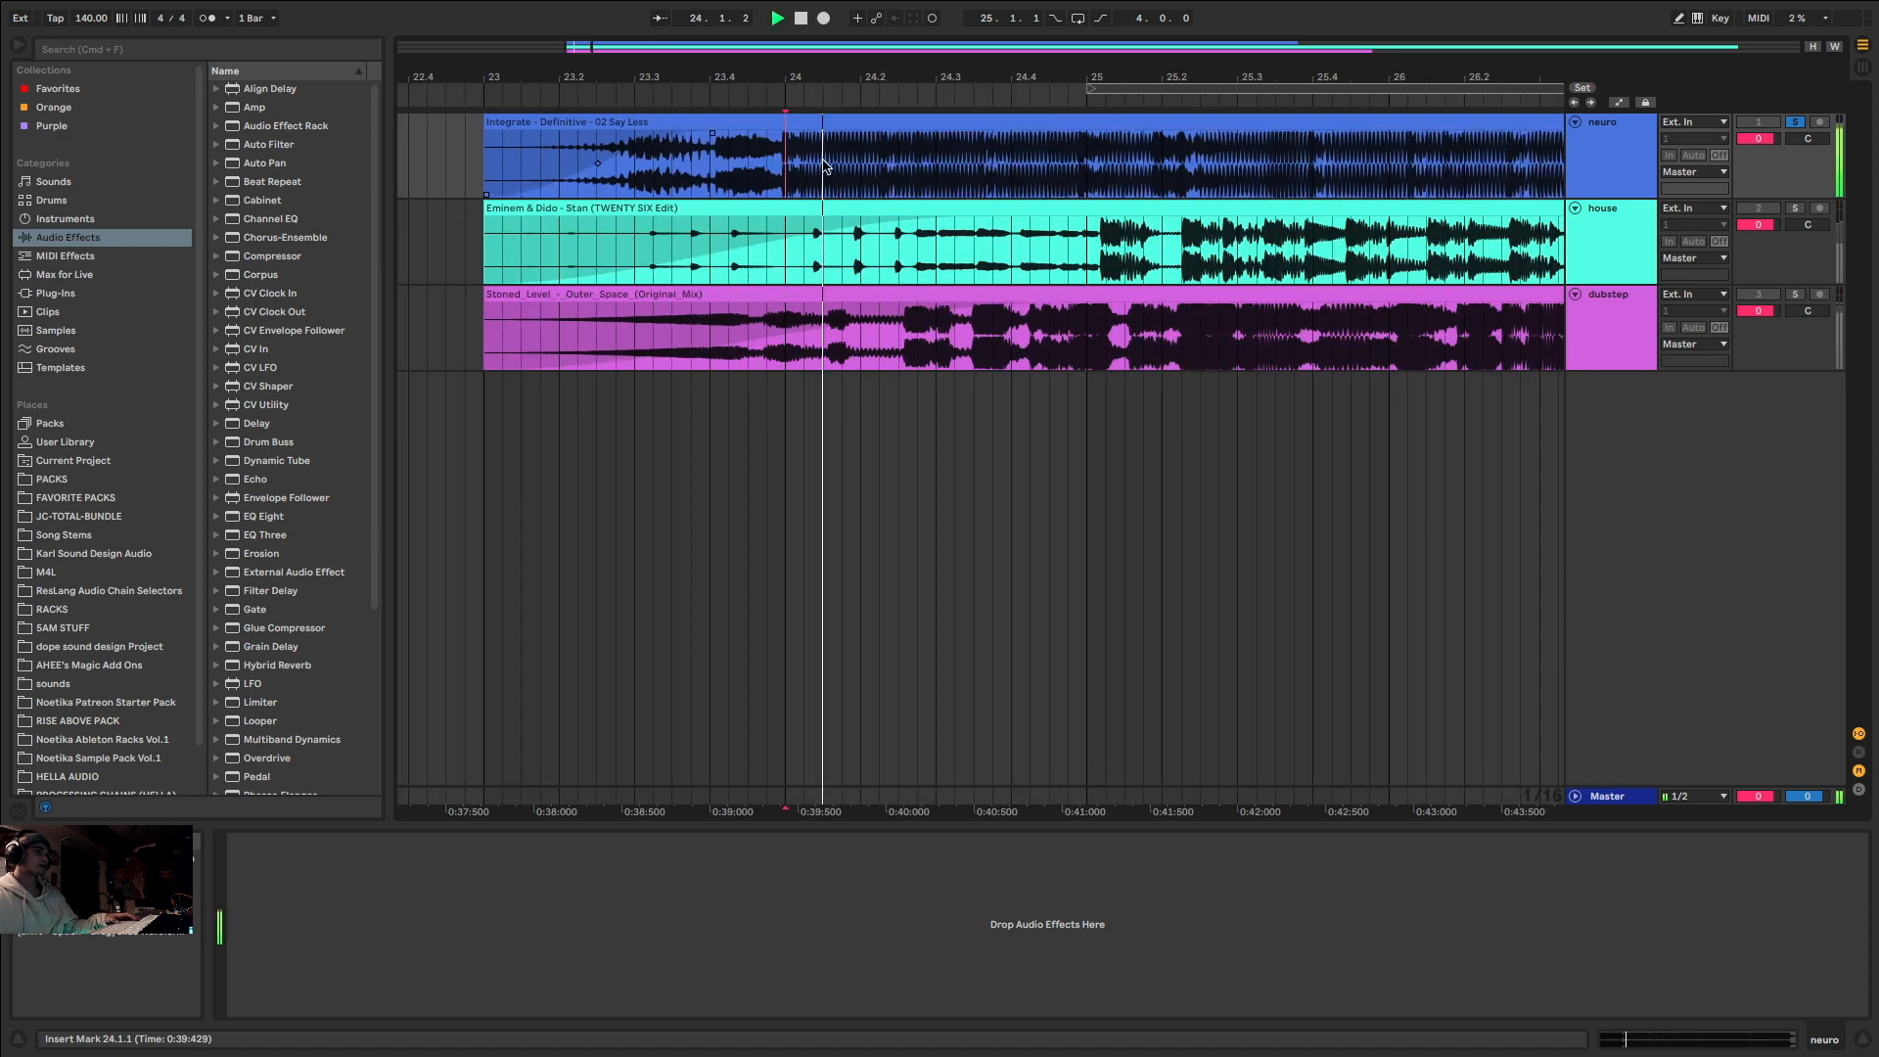
pyautogui.click(908, 161)
pyautogui.click(917, 159)
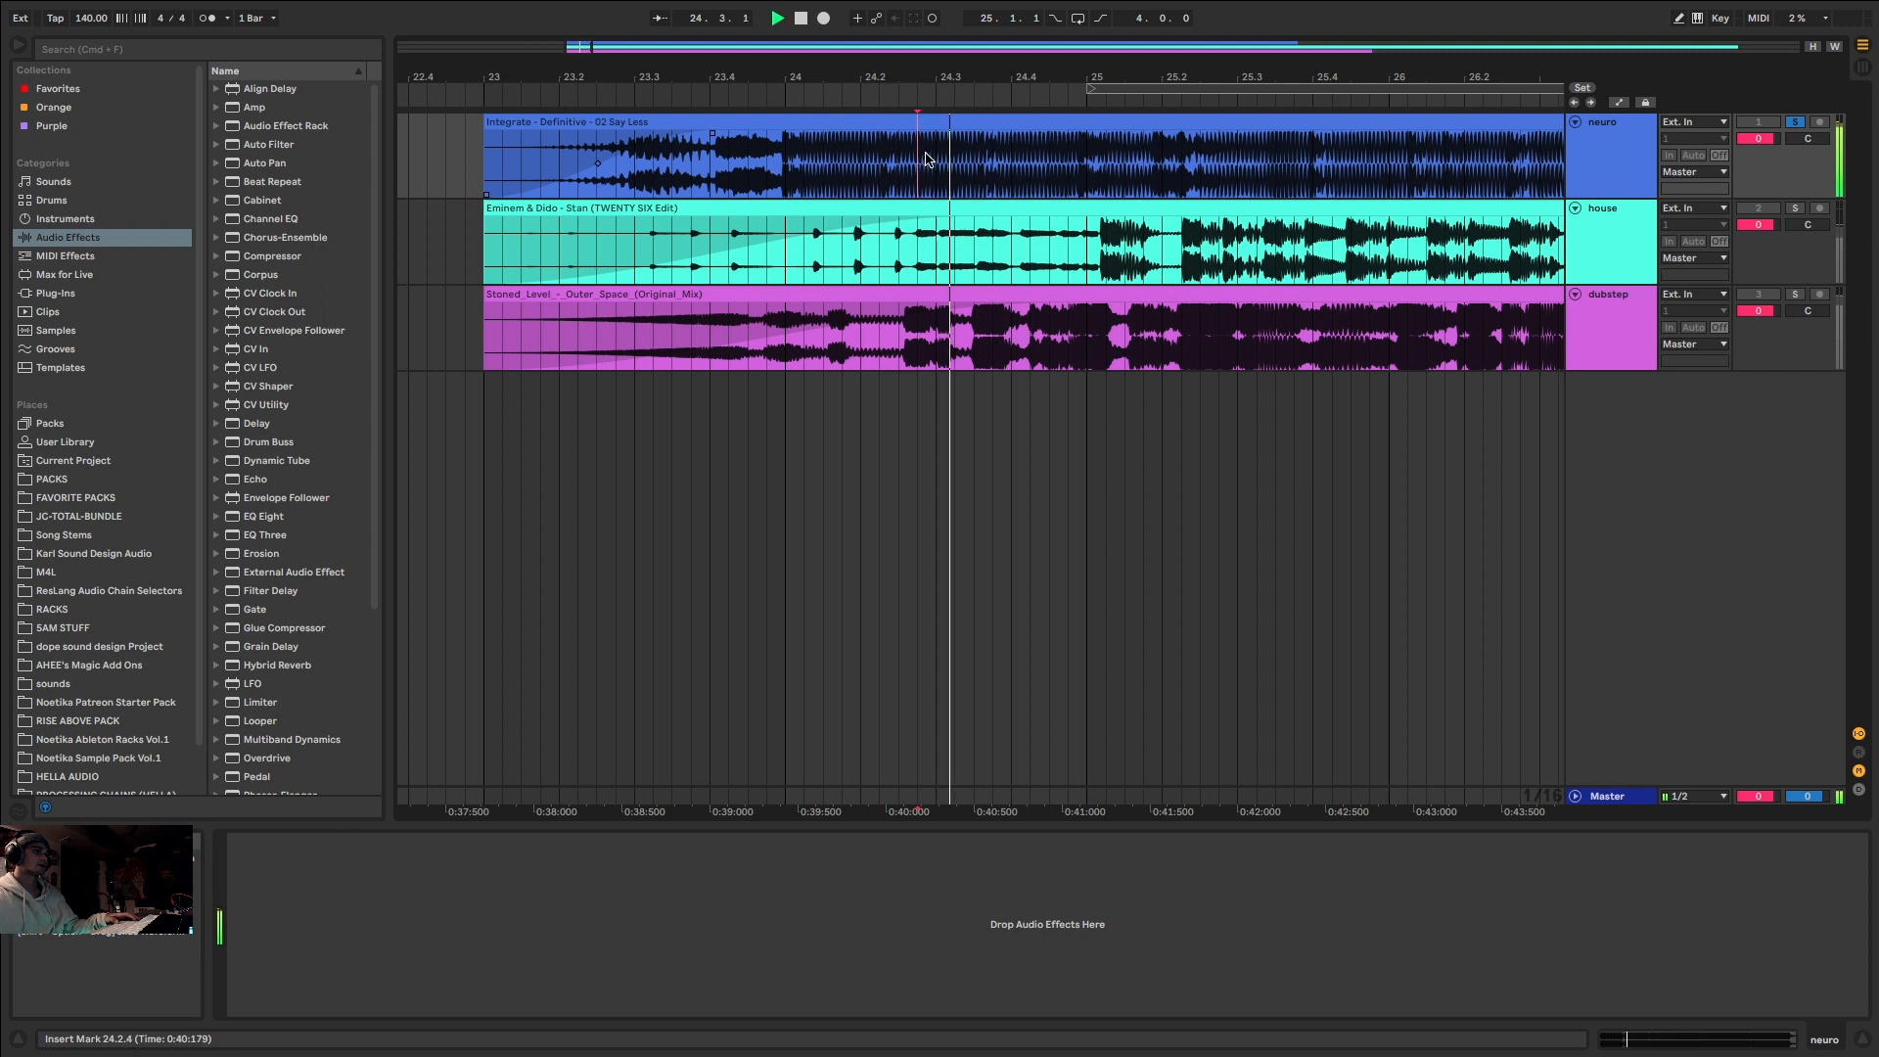
pyautogui.press('space')
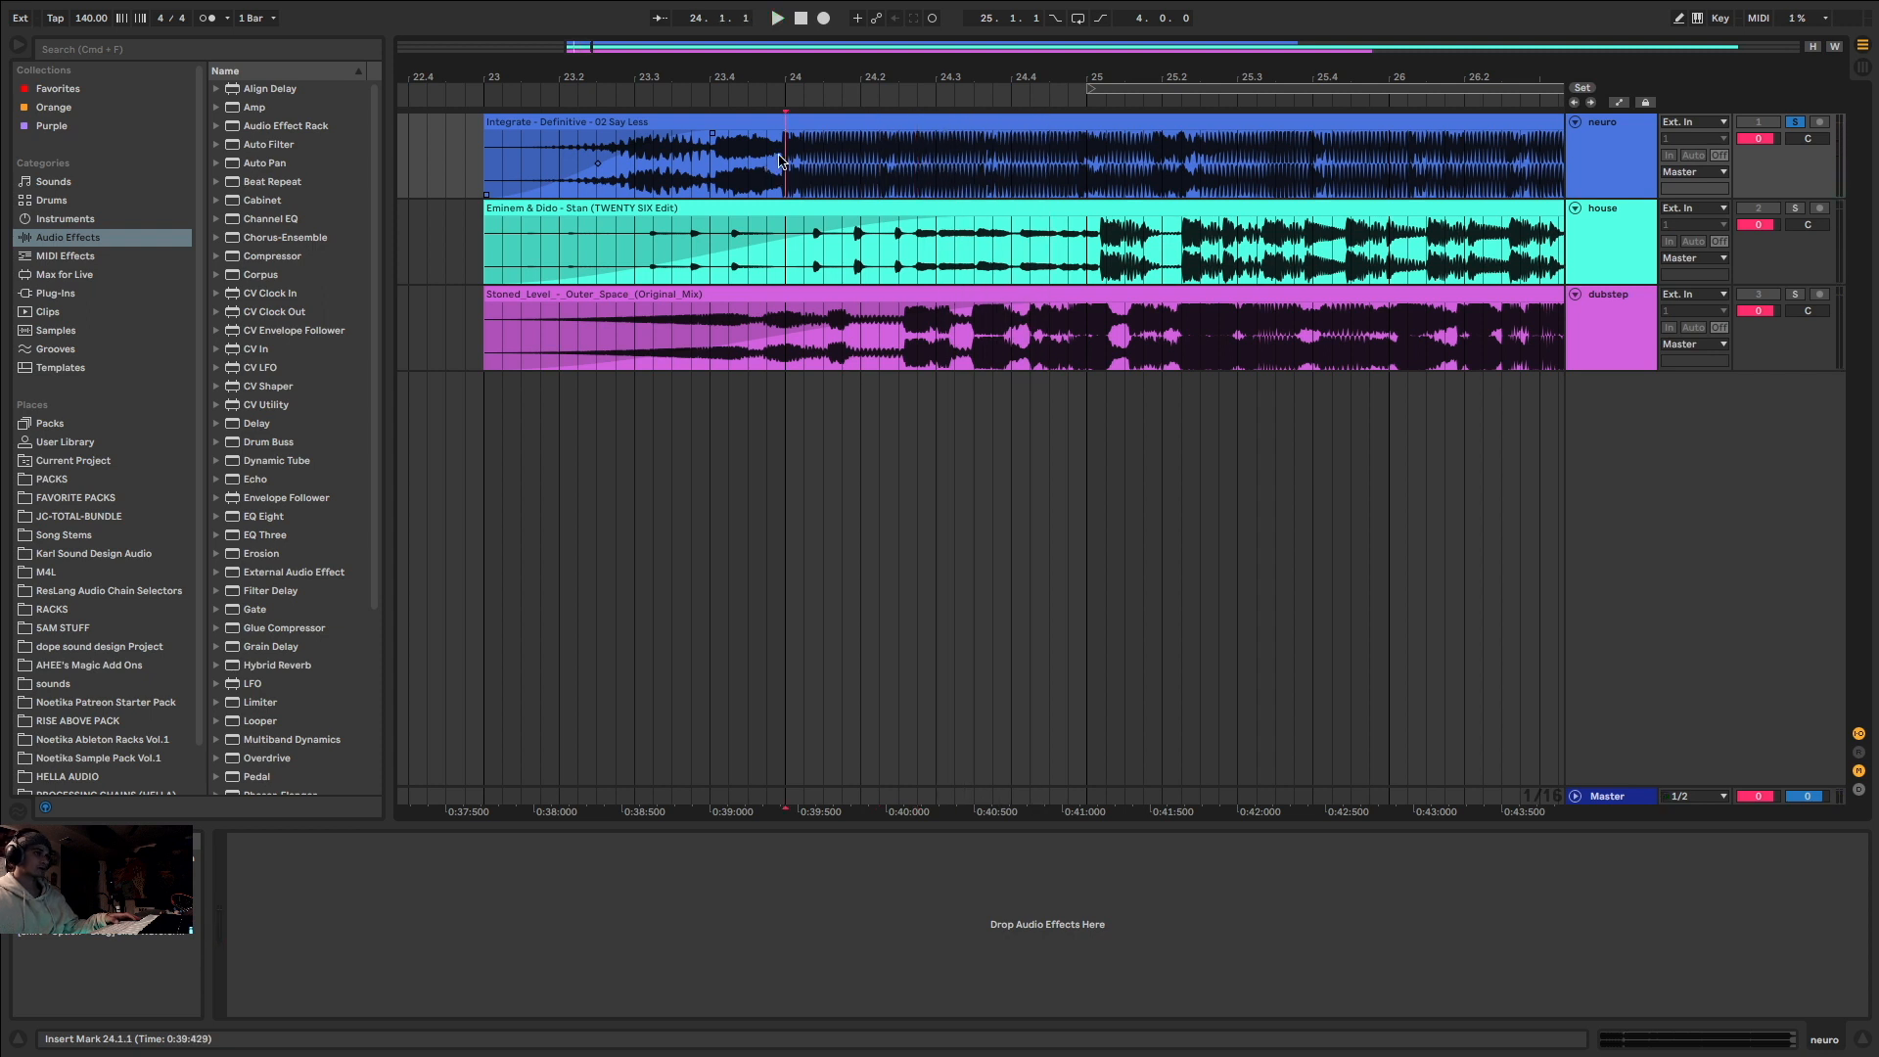
# Step: Replay the neuro track from 24.1.1 for about three bars
pyautogui.press('space')
pyautogui.press('space')
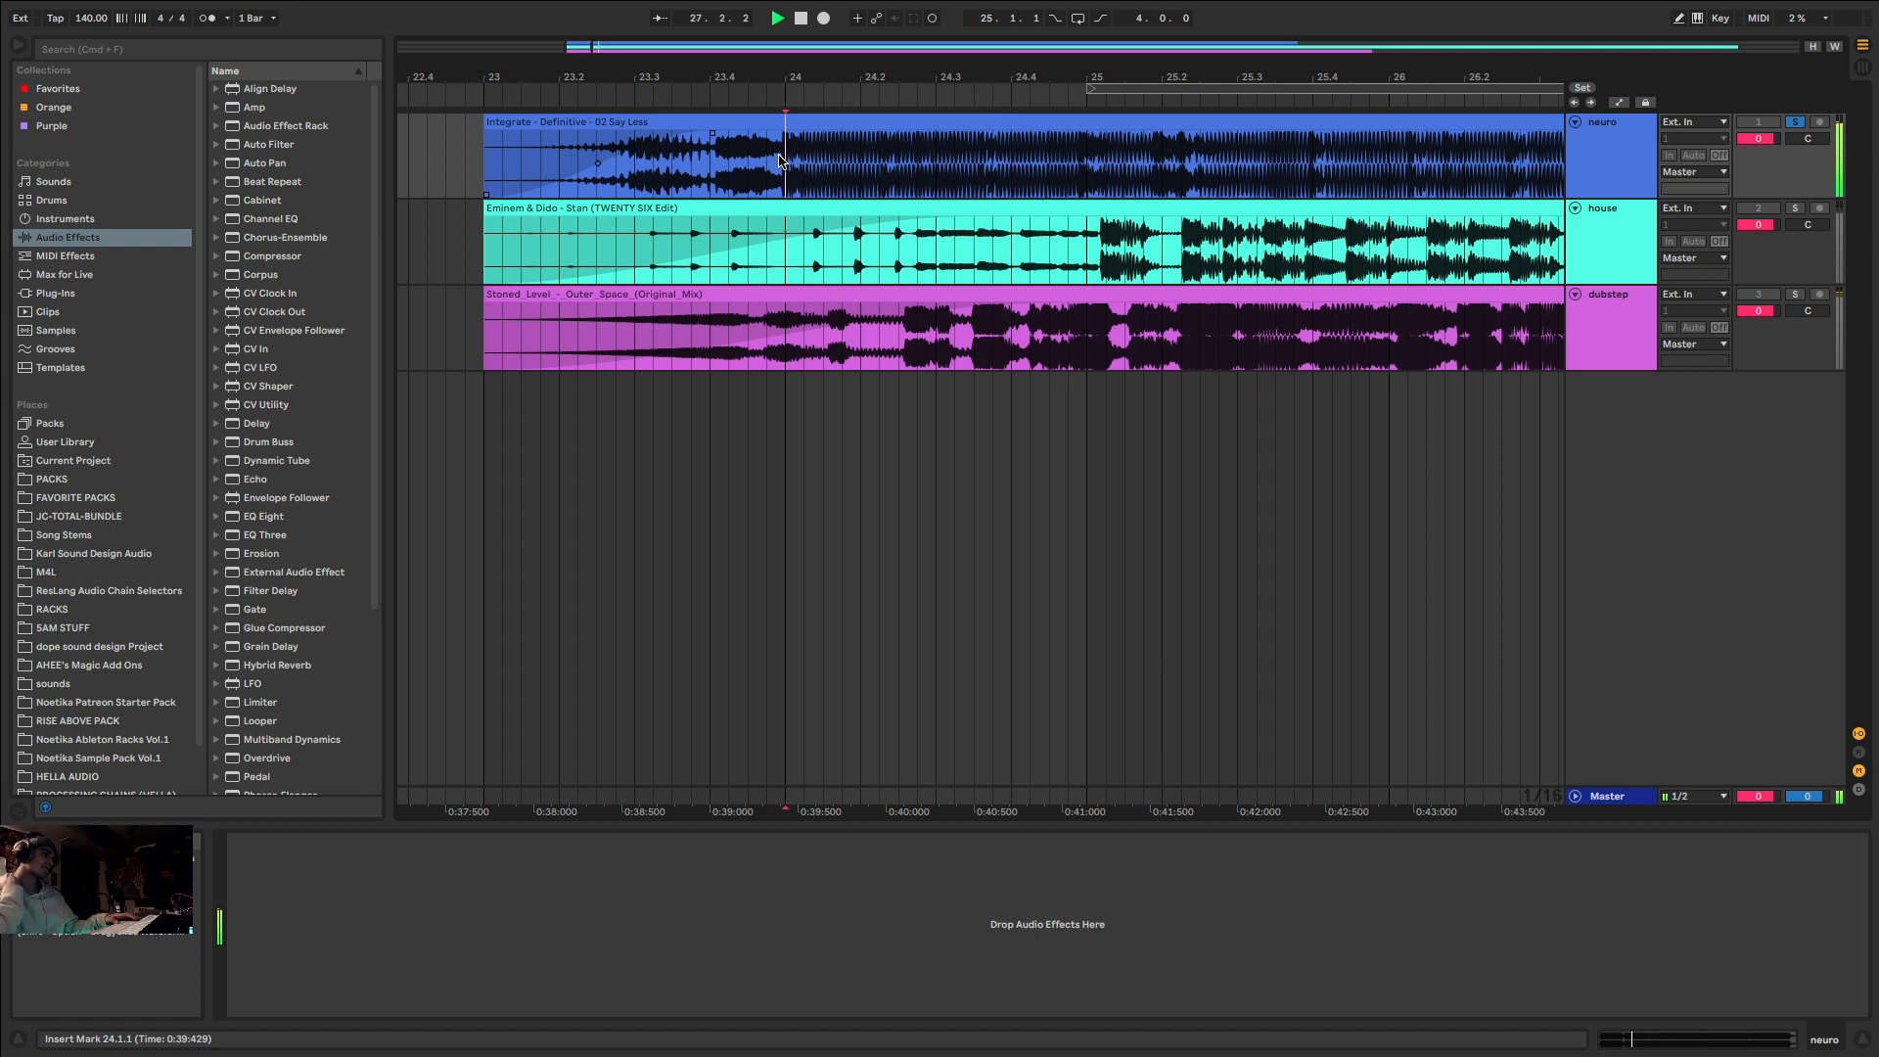
pyautogui.press('space')
# Step: Listen to the neuro track from 24.3.3, inspecting its waveform around bar 25
pyautogui.scroll(-5, 734, 118)
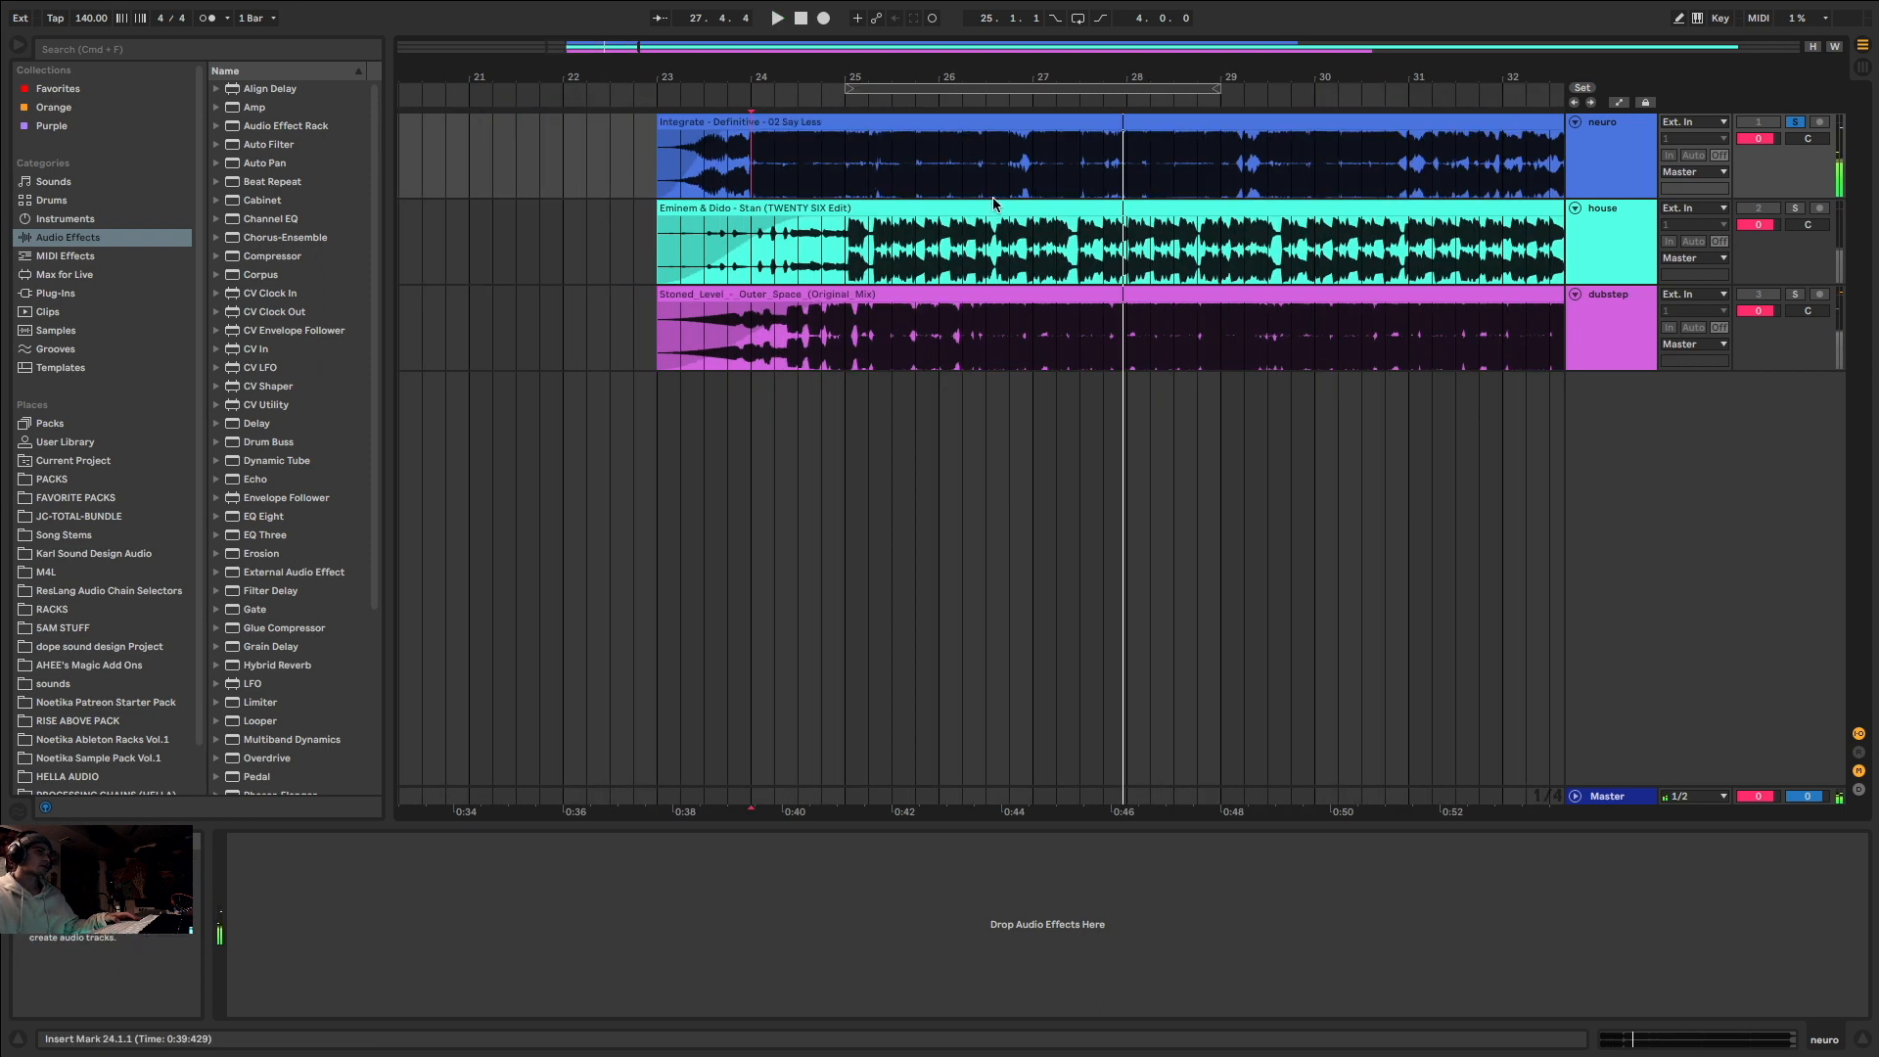
pyautogui.scroll(5, 808, 184)
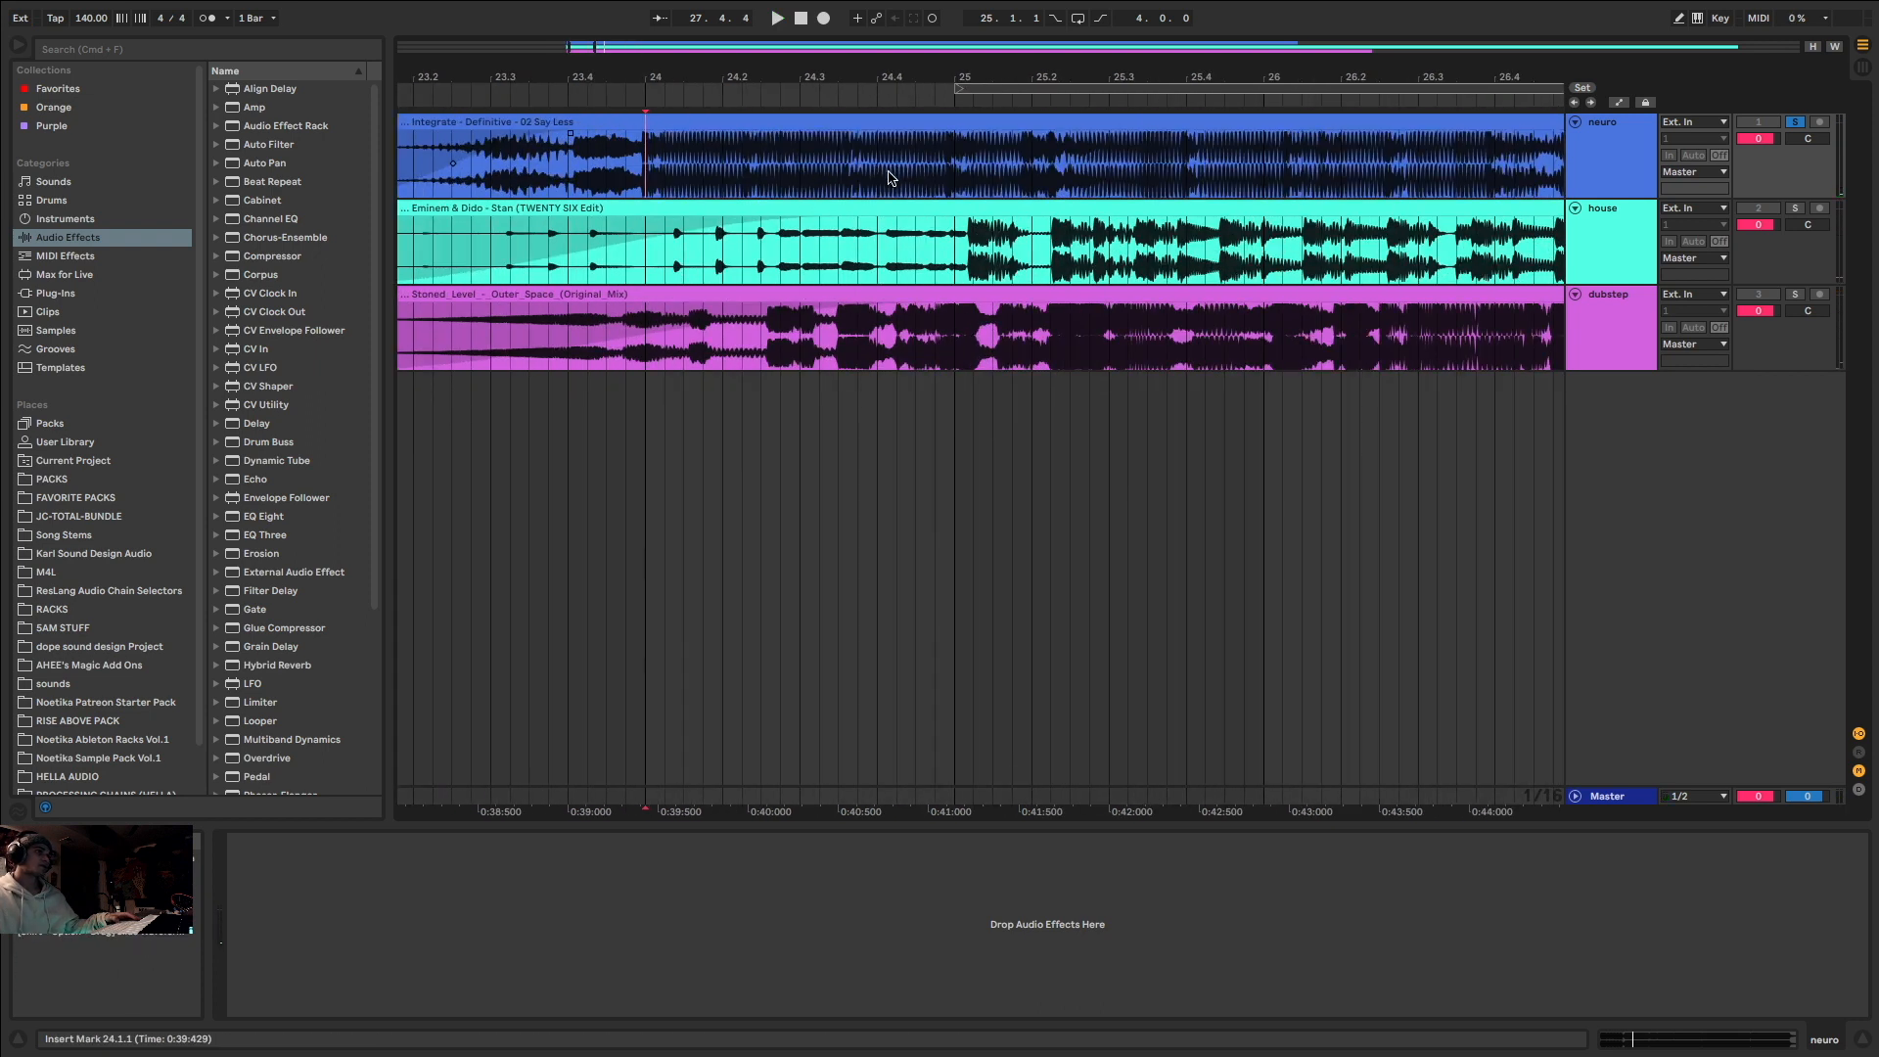
pyautogui.scroll(3, 891, 177)
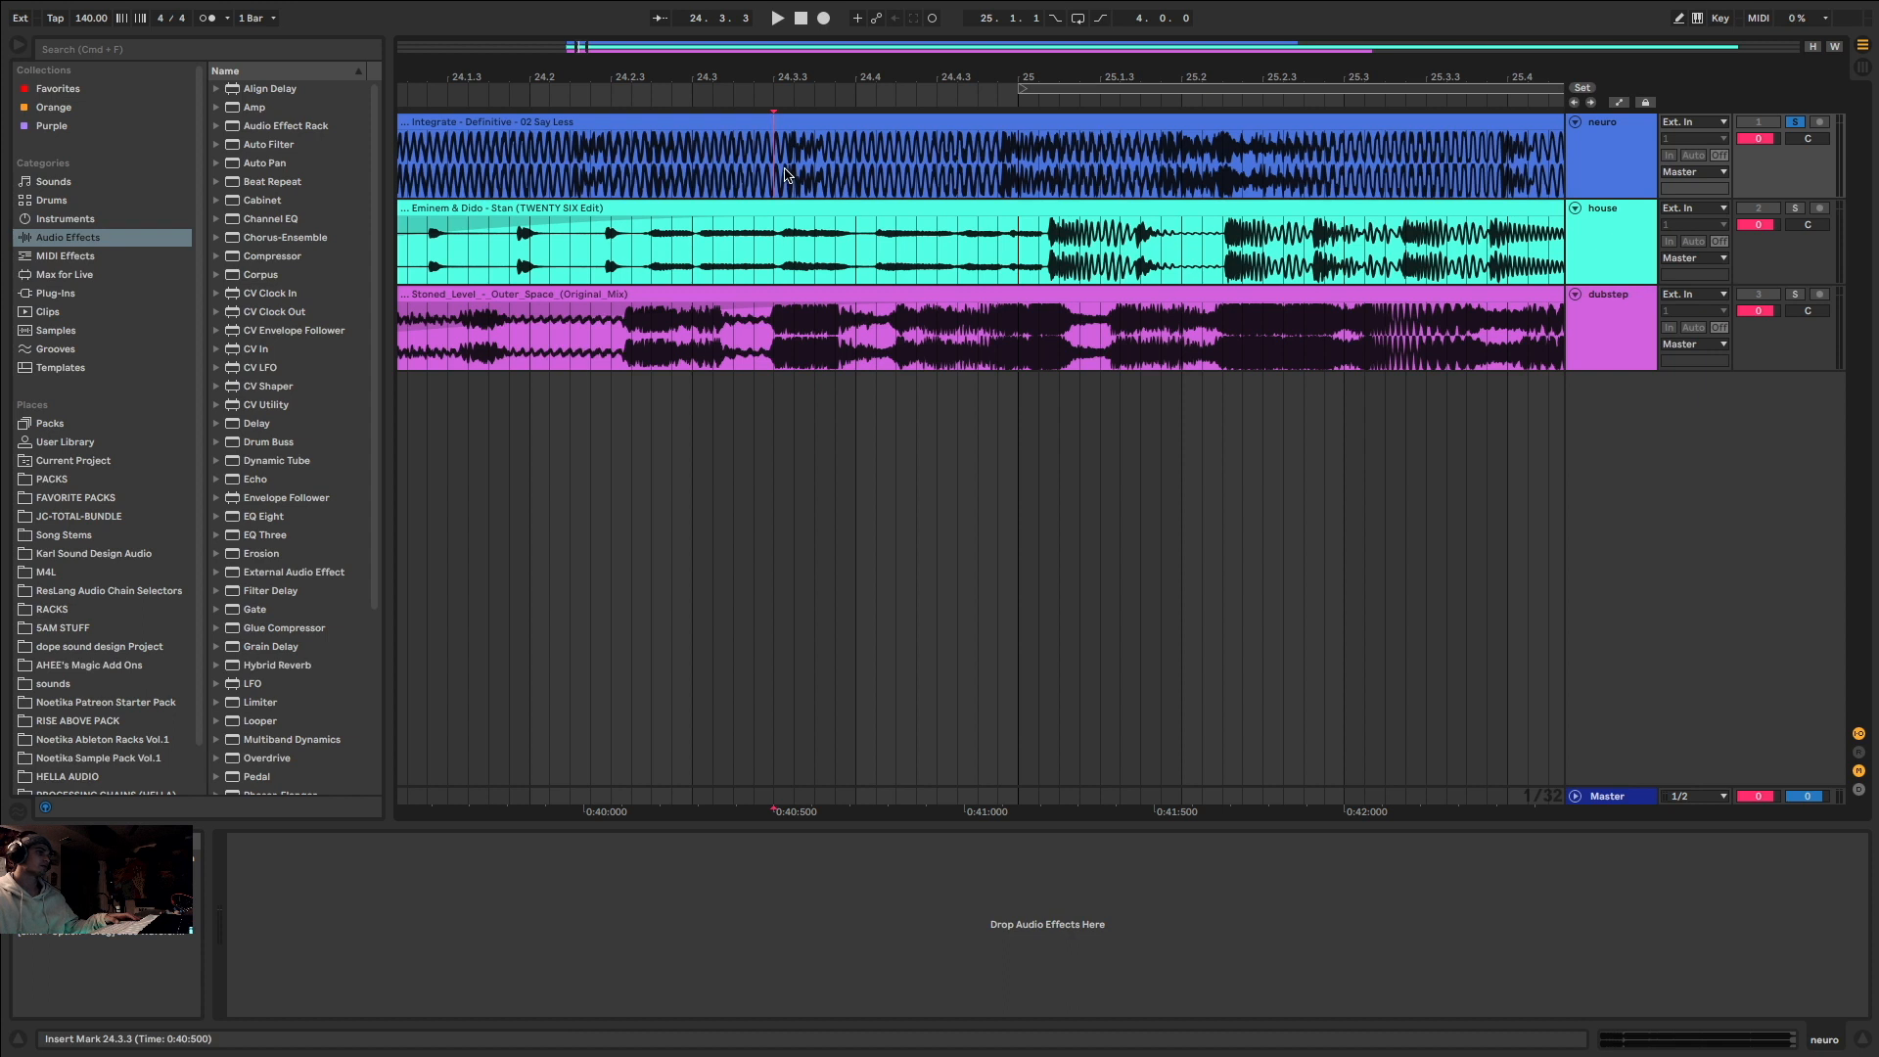
pyautogui.press('space')
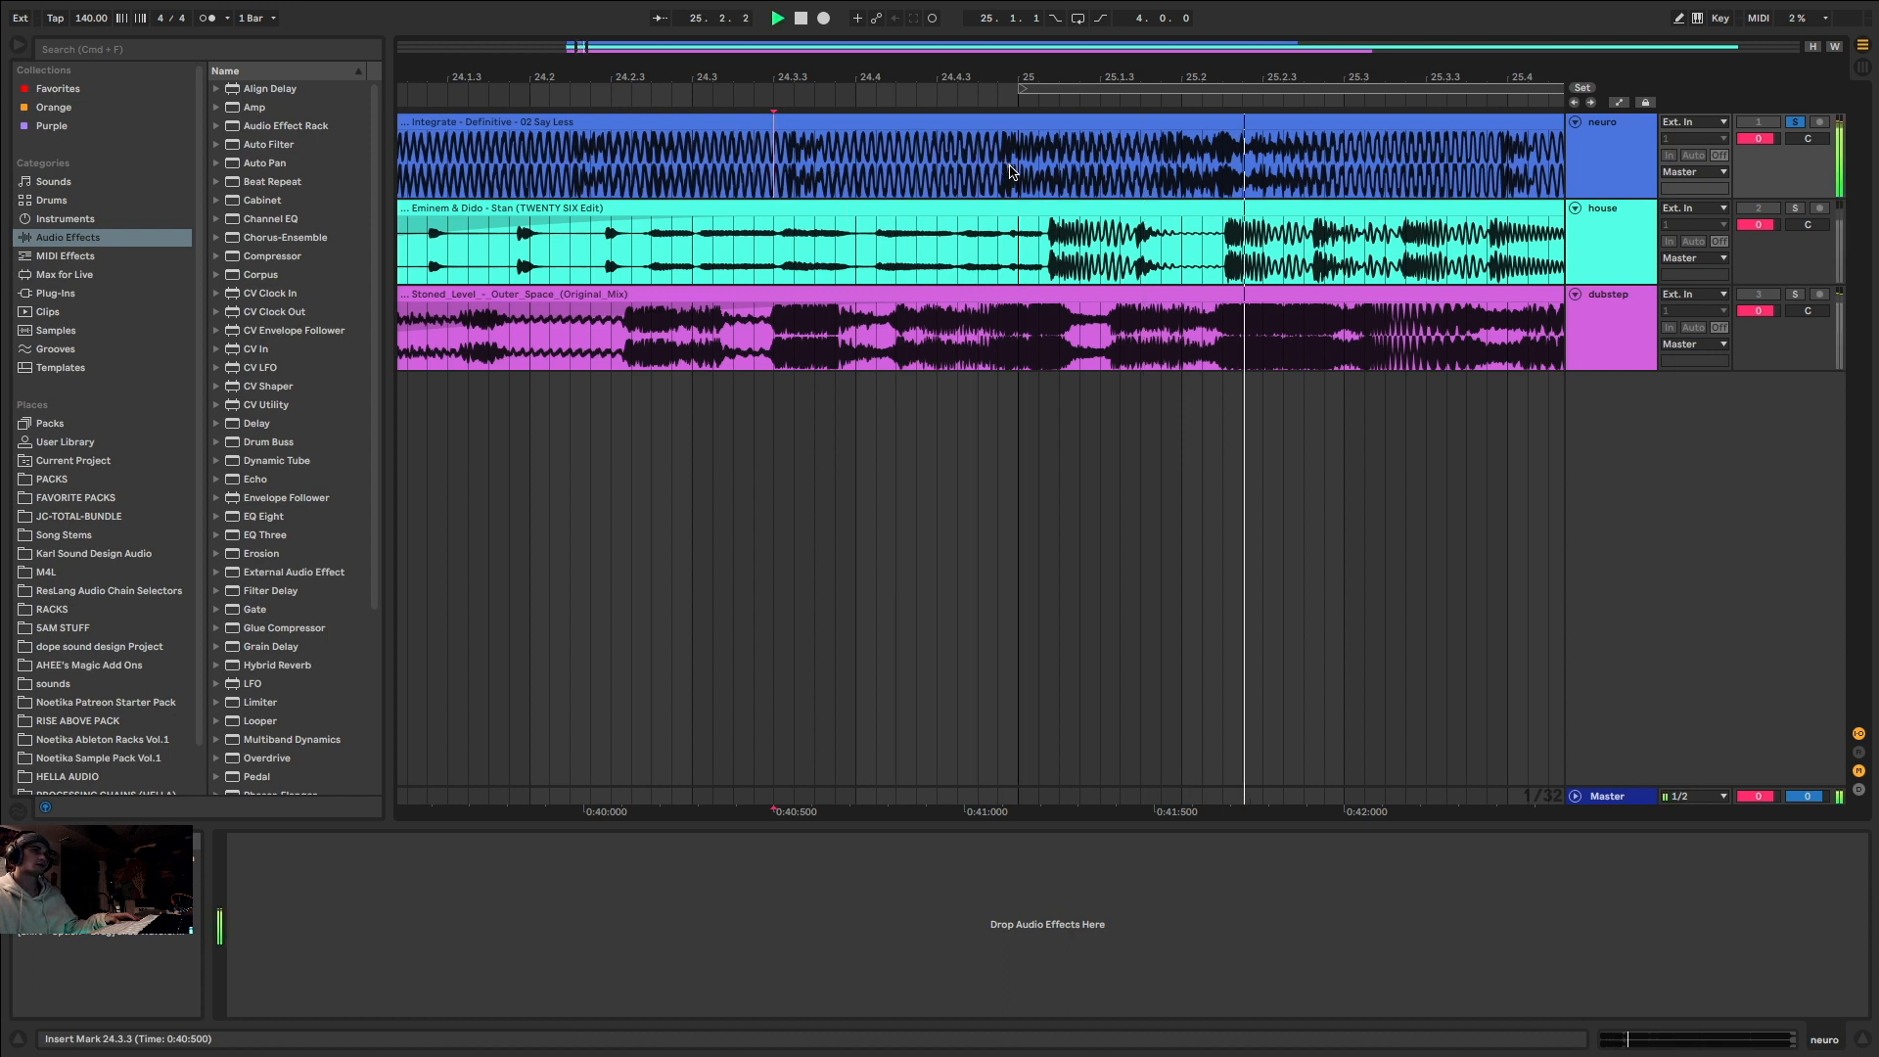
pyautogui.scroll(-6, 1011, 171)
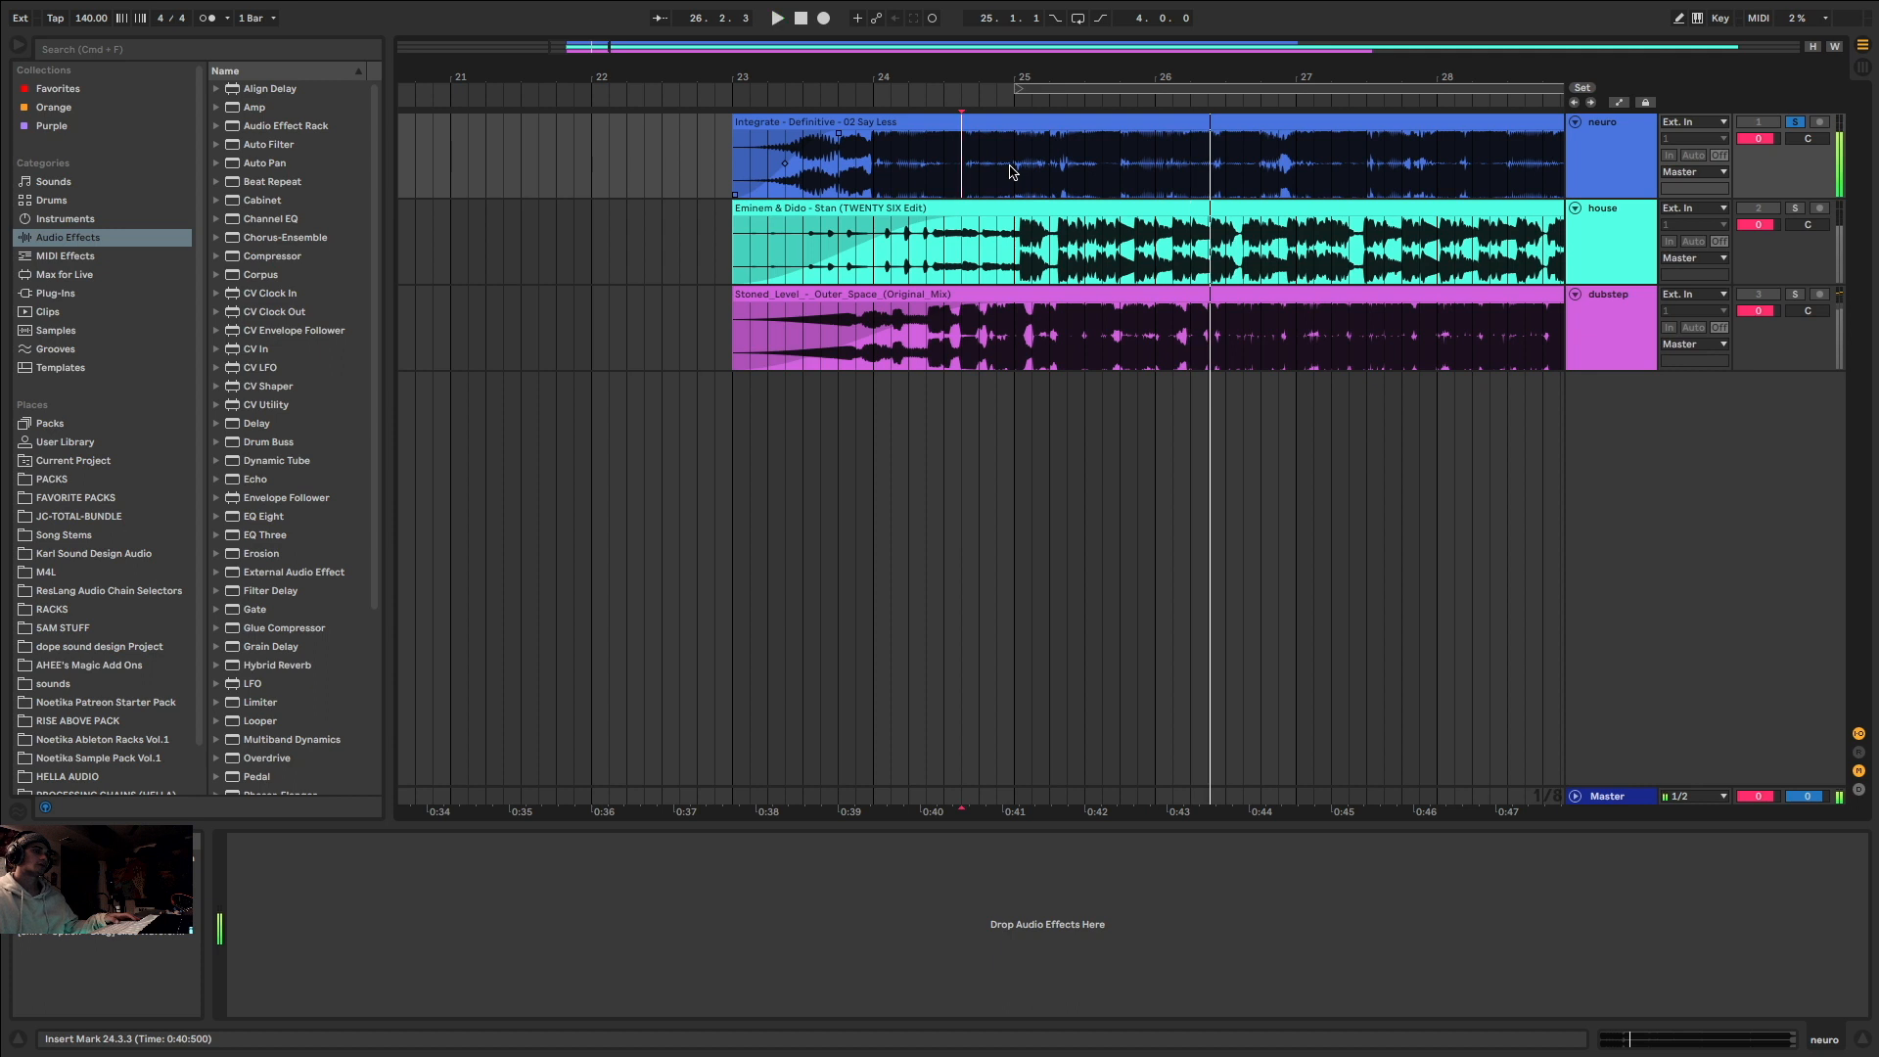
pyautogui.scroll(5, 1011, 171)
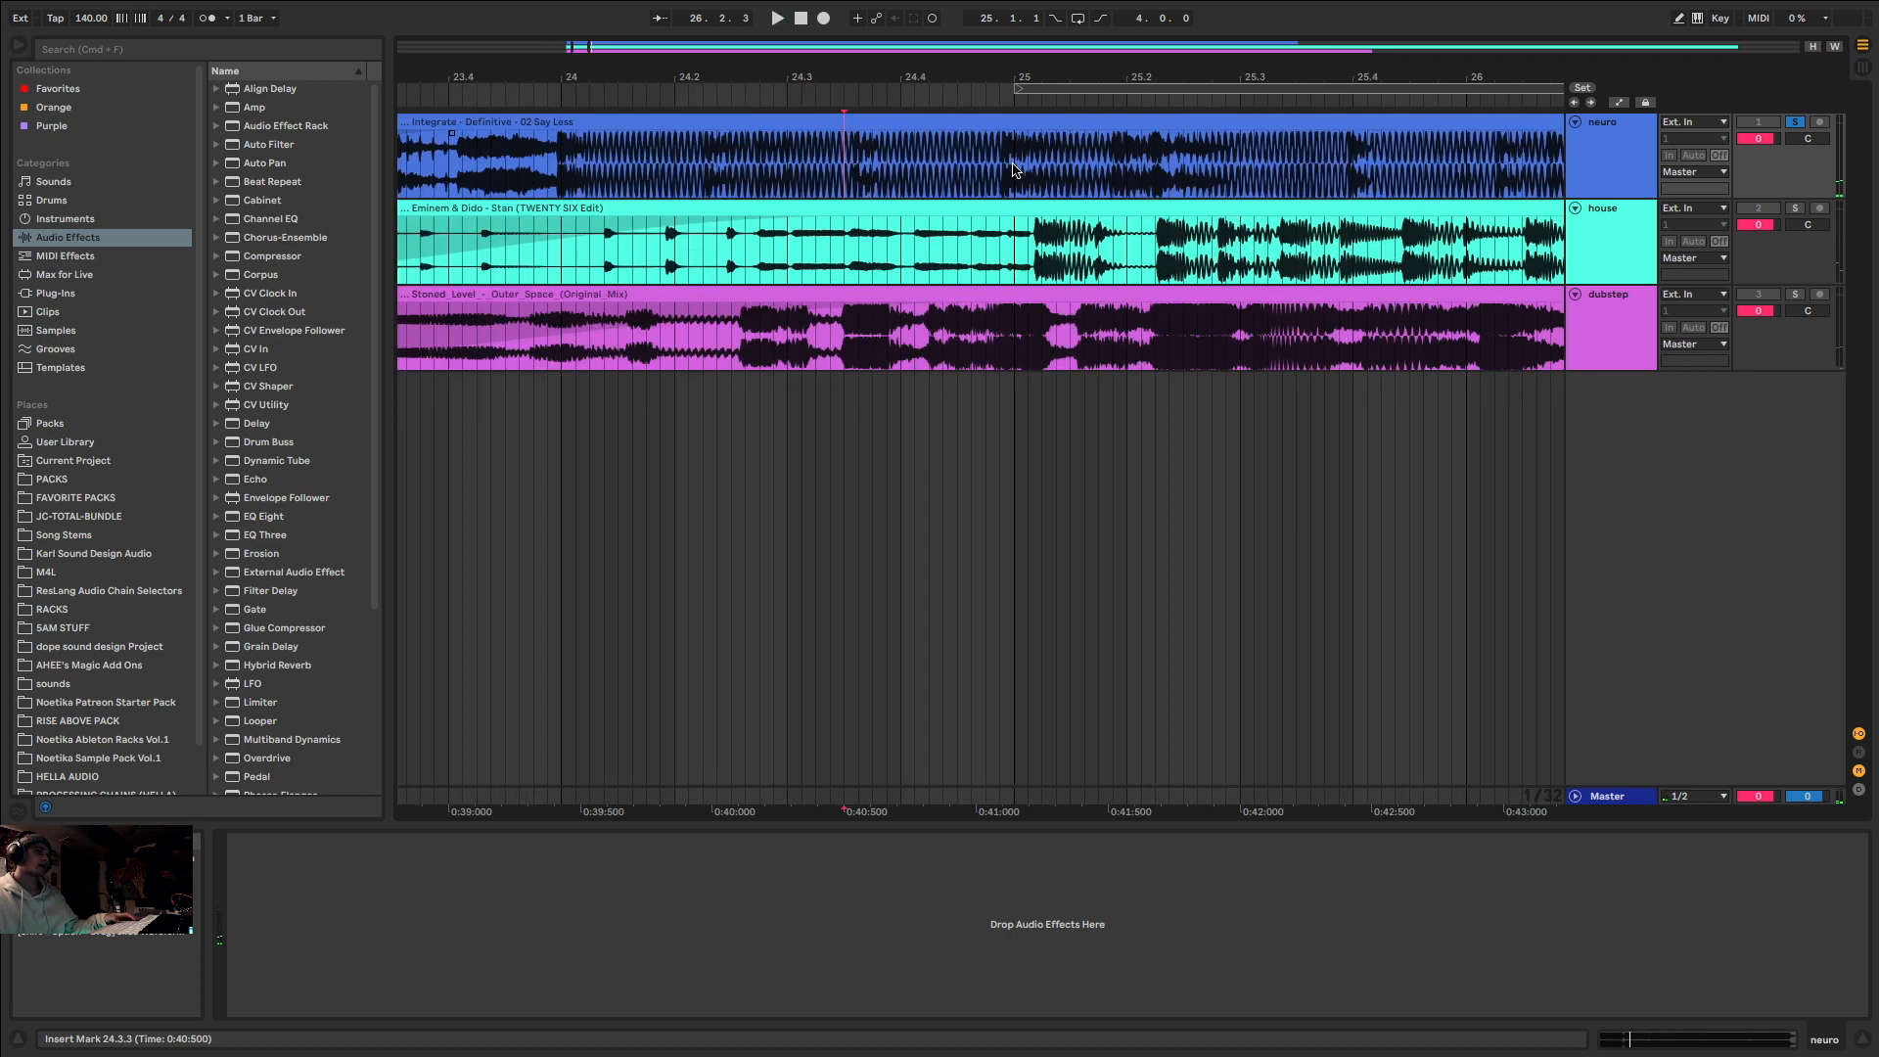
pyautogui.press('space')
# Step: Play the neuro track from 51.3.1, through the transition into bar 52
pyautogui.scroll(-5, 893, 164)
pyautogui.scroll(-8, 899, 161)
pyautogui.press('space')
pyautogui.scroll(5, 1093, 167)
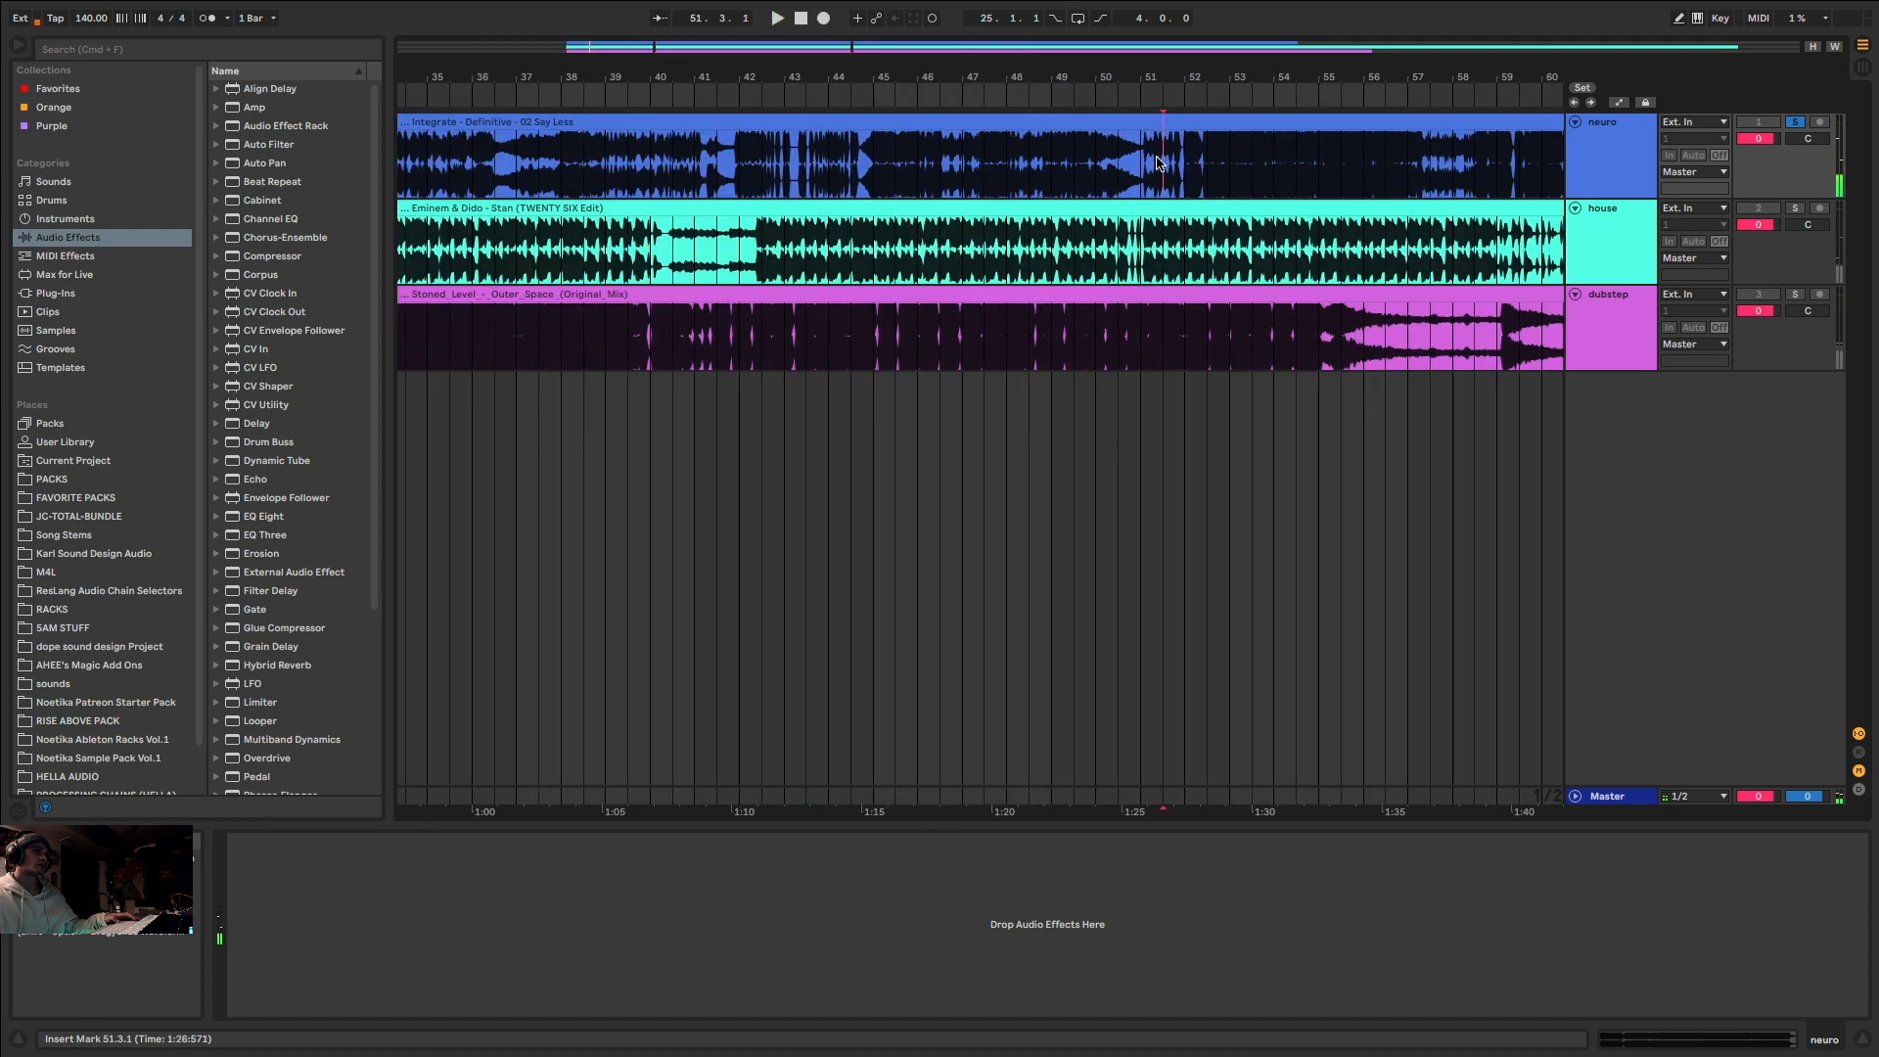
pyautogui.click(1221, 159)
pyautogui.scroll(5, 1175, 161)
pyautogui.press('space')
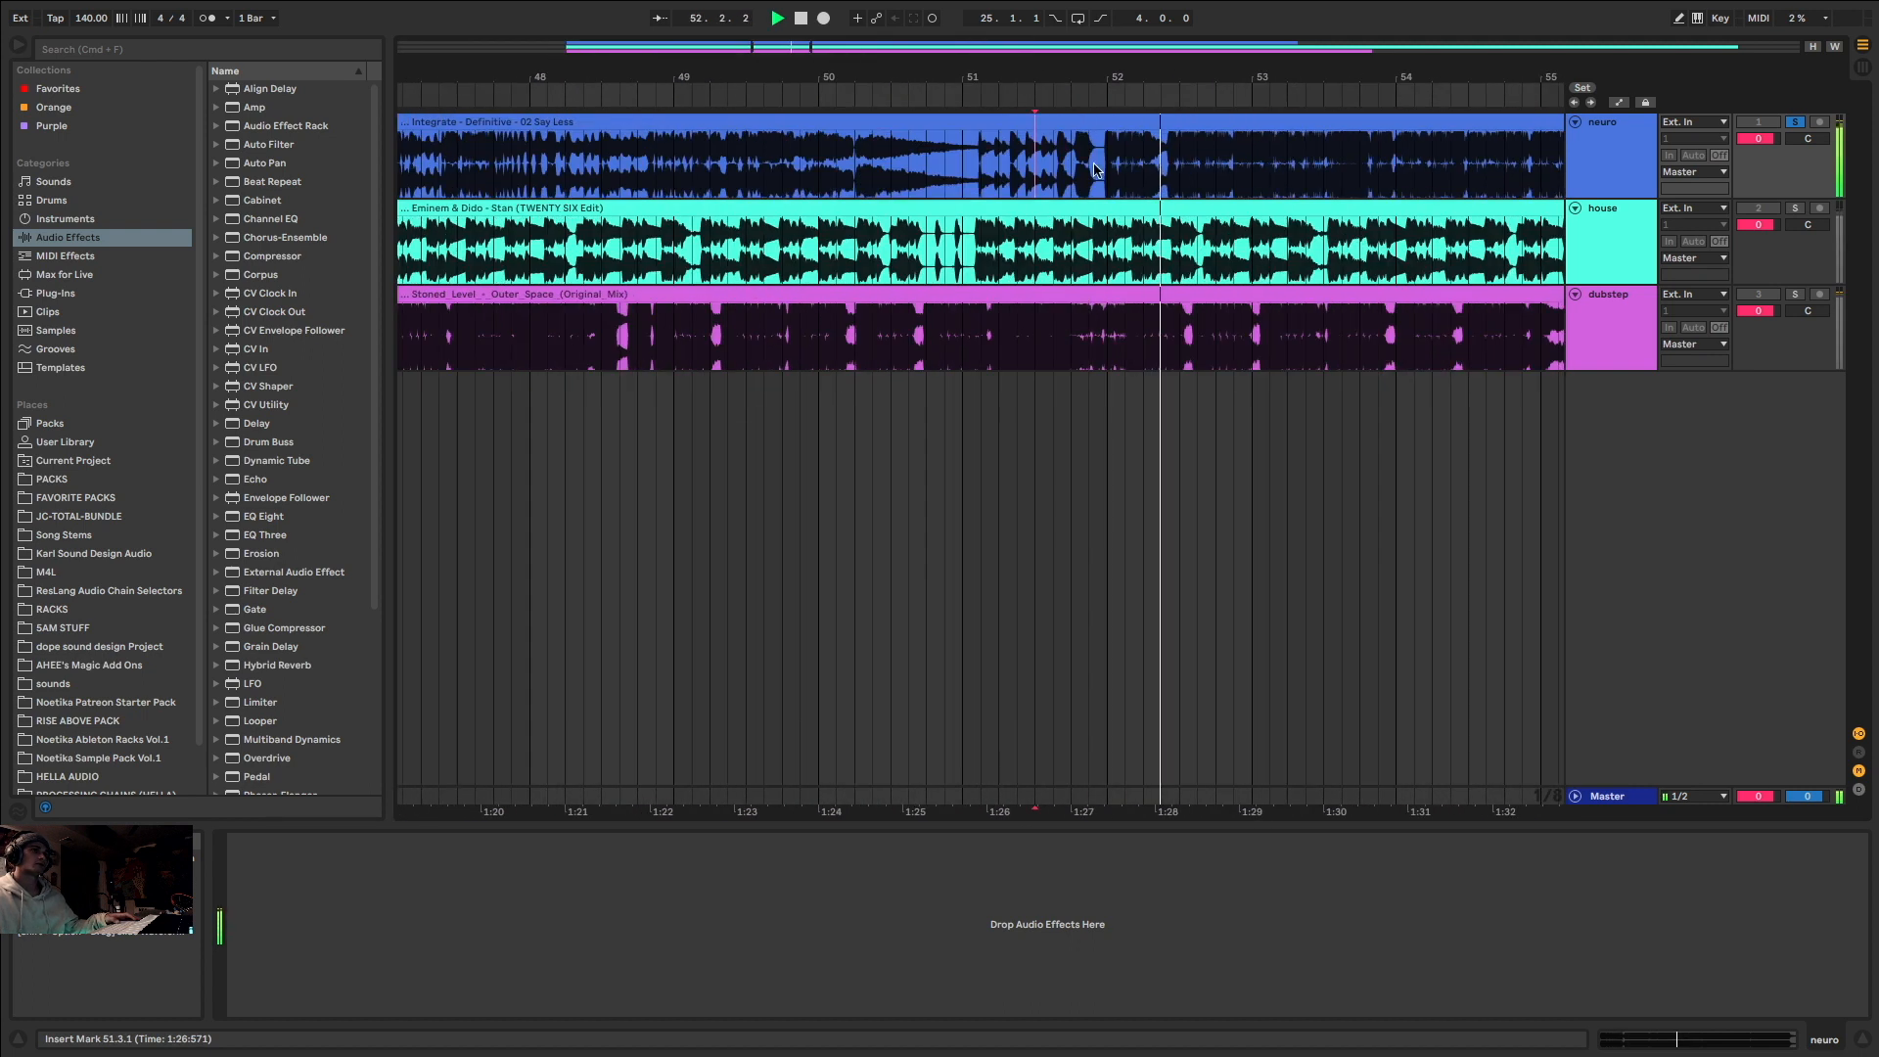
# Step: Audition the neuro track's hits at 52.1.1 and 52.2.4
pyautogui.scroll(4, 1135, 163)
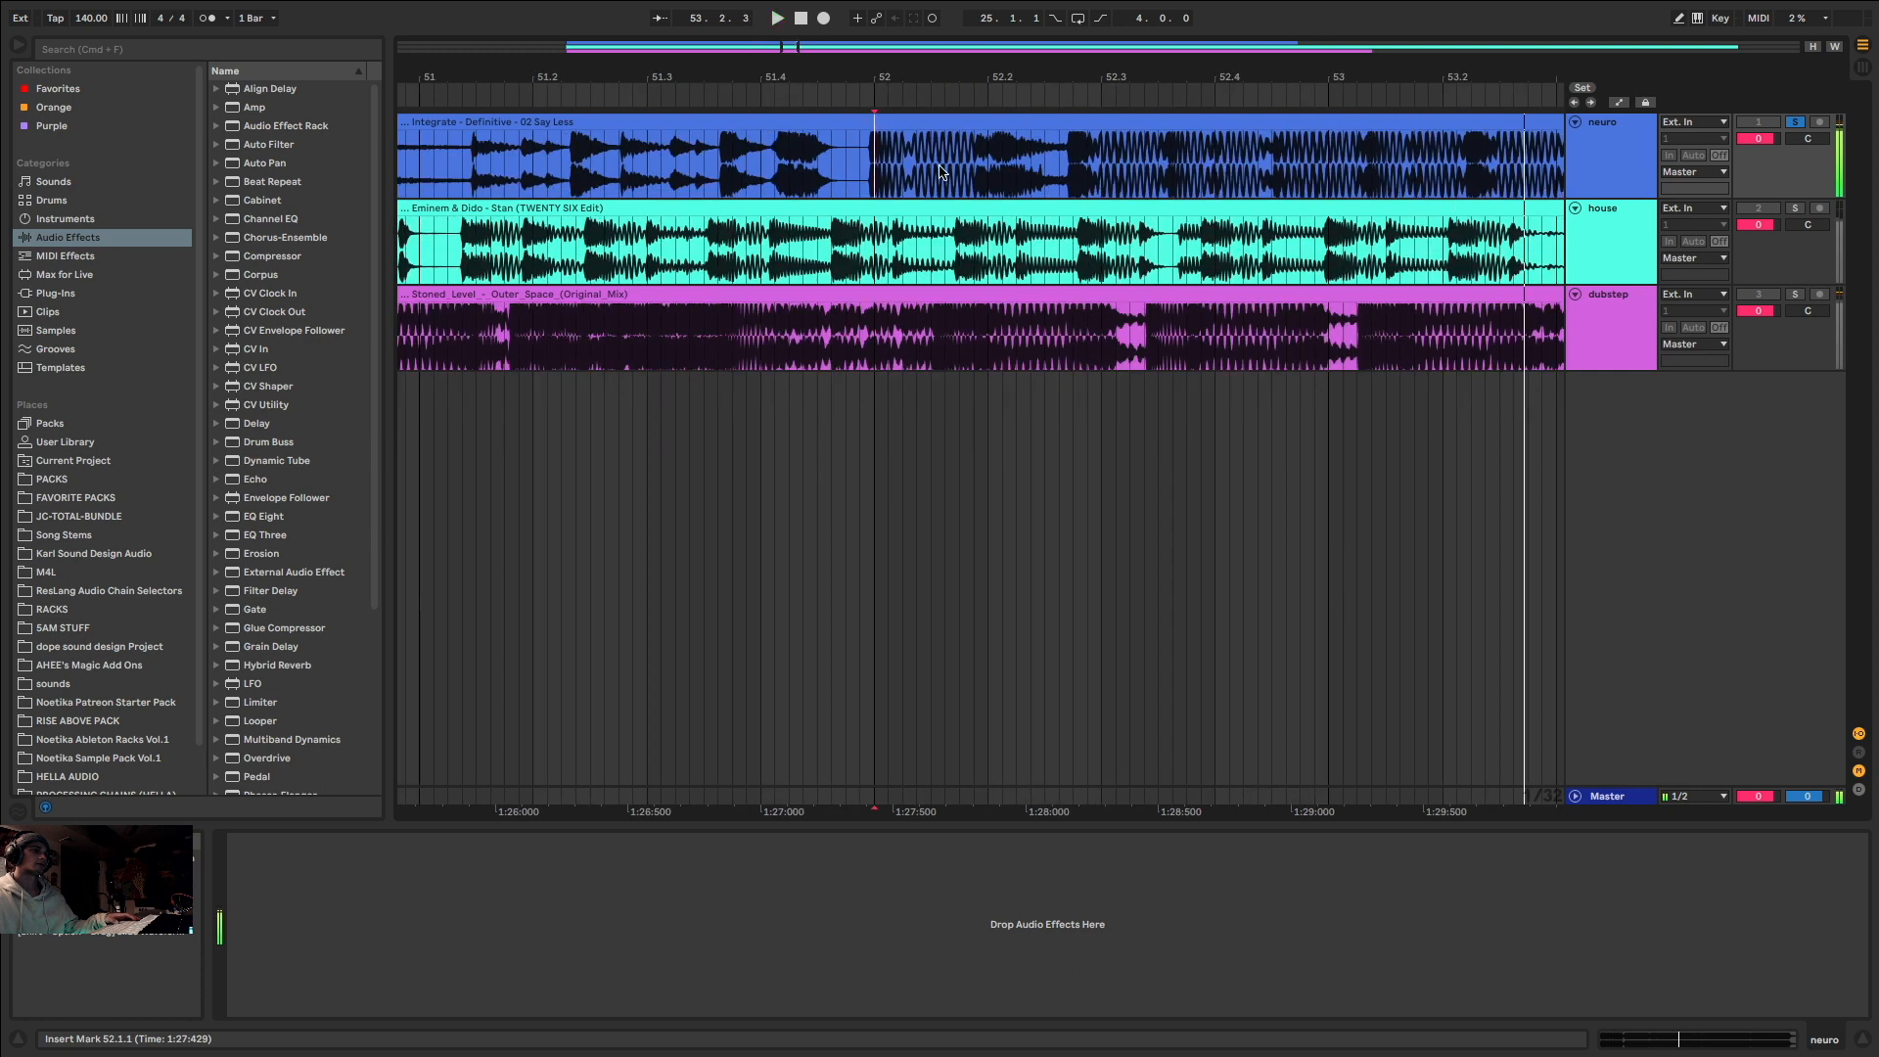
pyautogui.scroll(3, 921, 173)
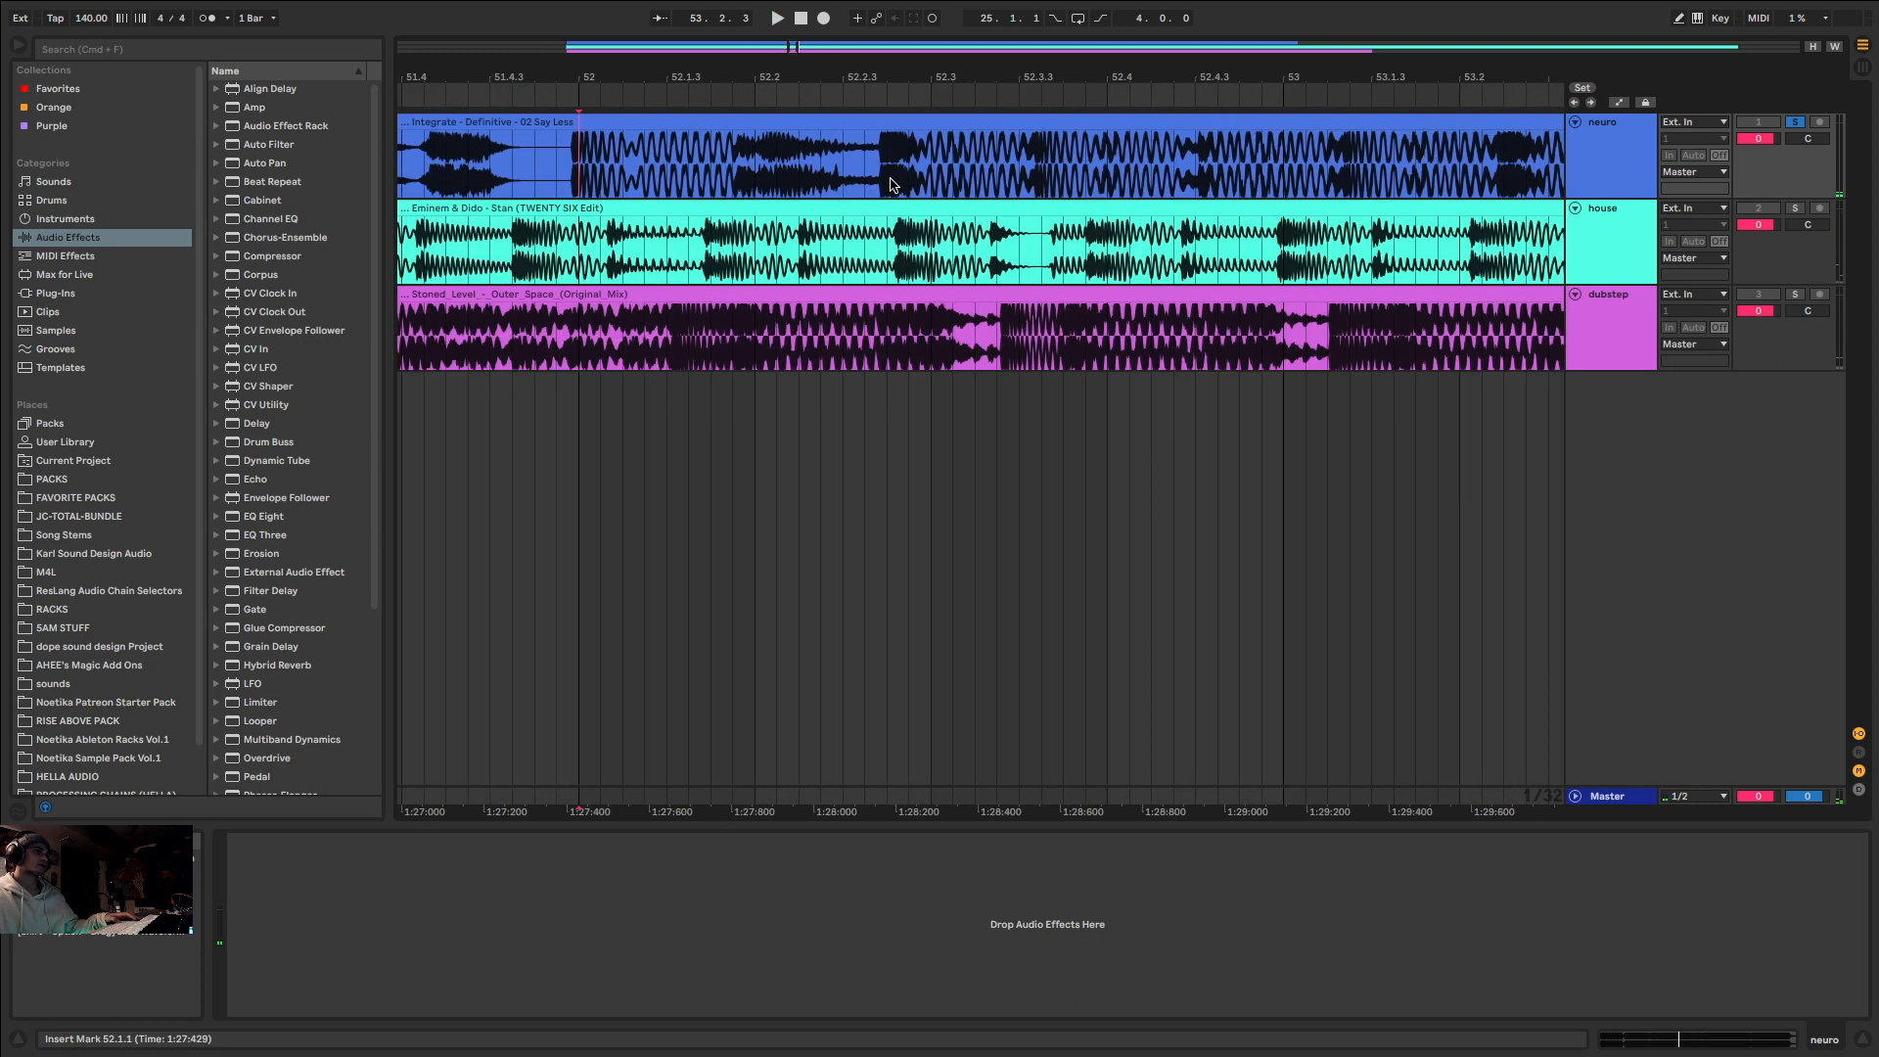
pyautogui.click(887, 172)
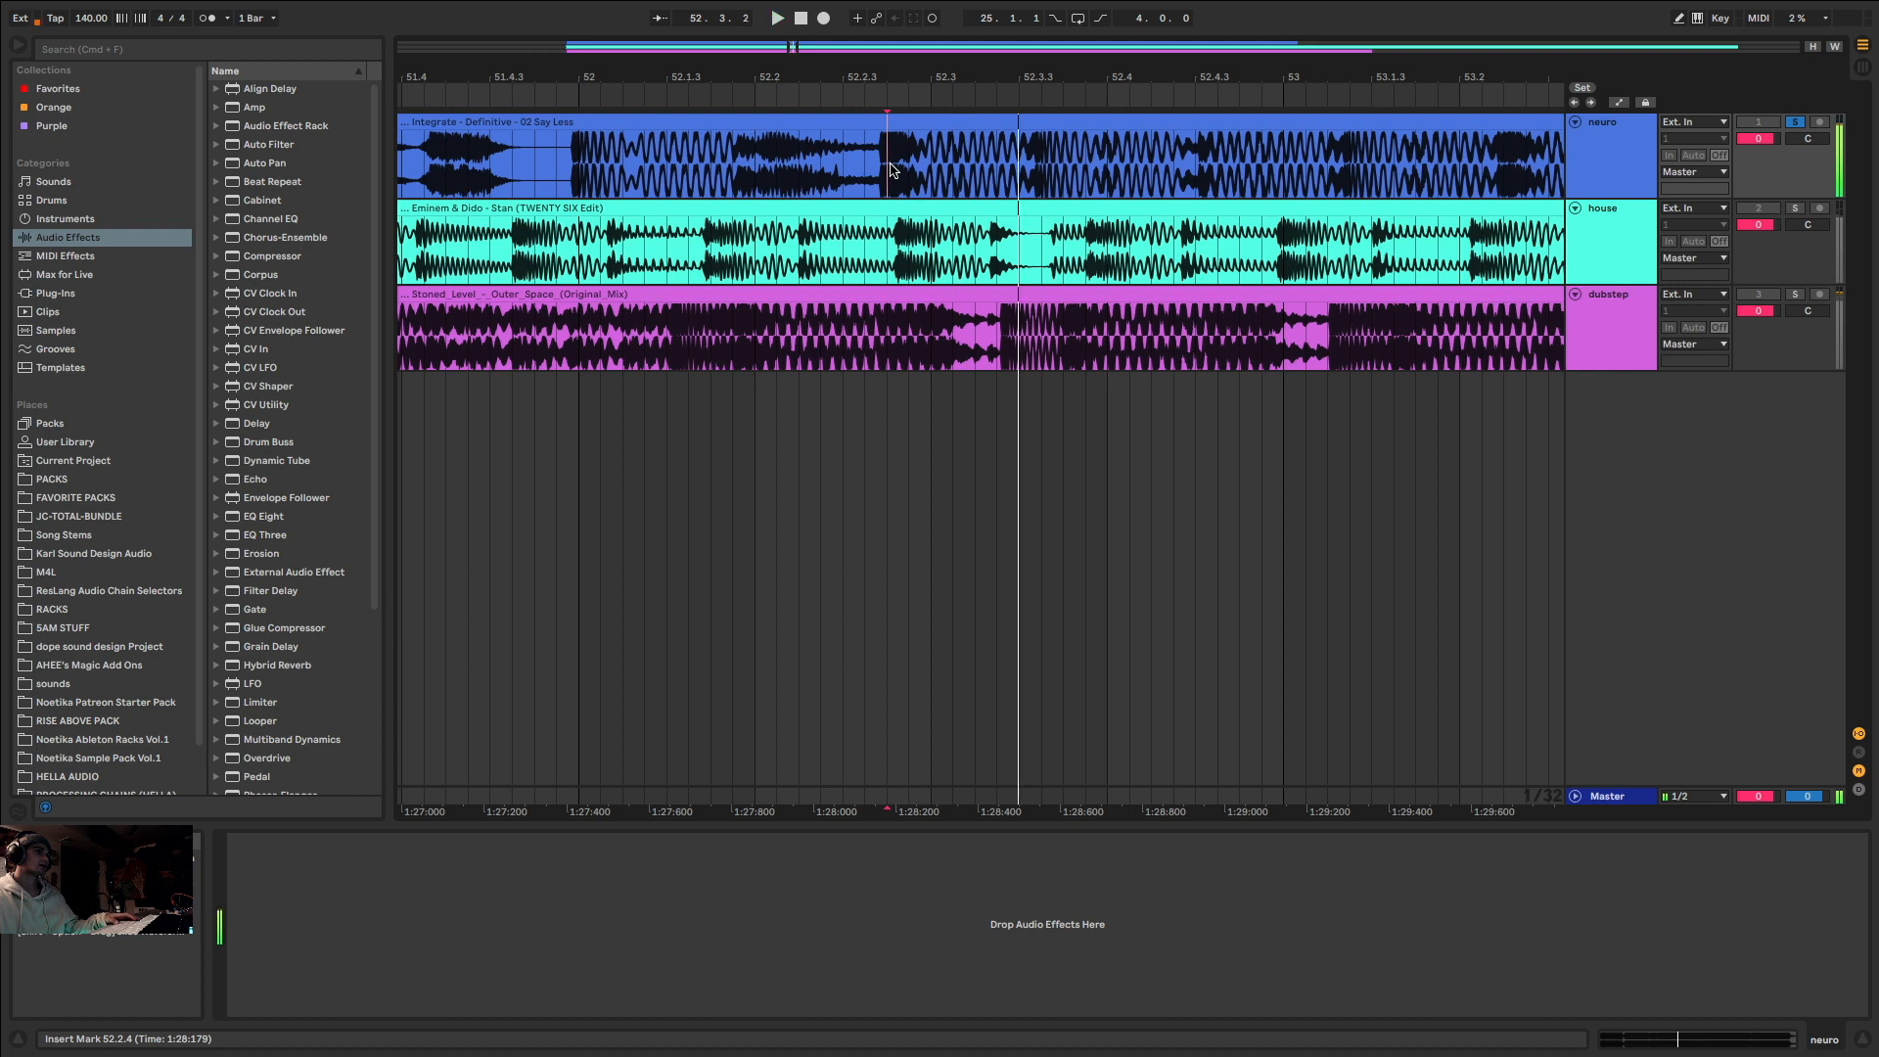
# Step: Replay the neuro track from 52.1.1 and from 52.2.4 to compare the two hits
pyautogui.click(573, 166)
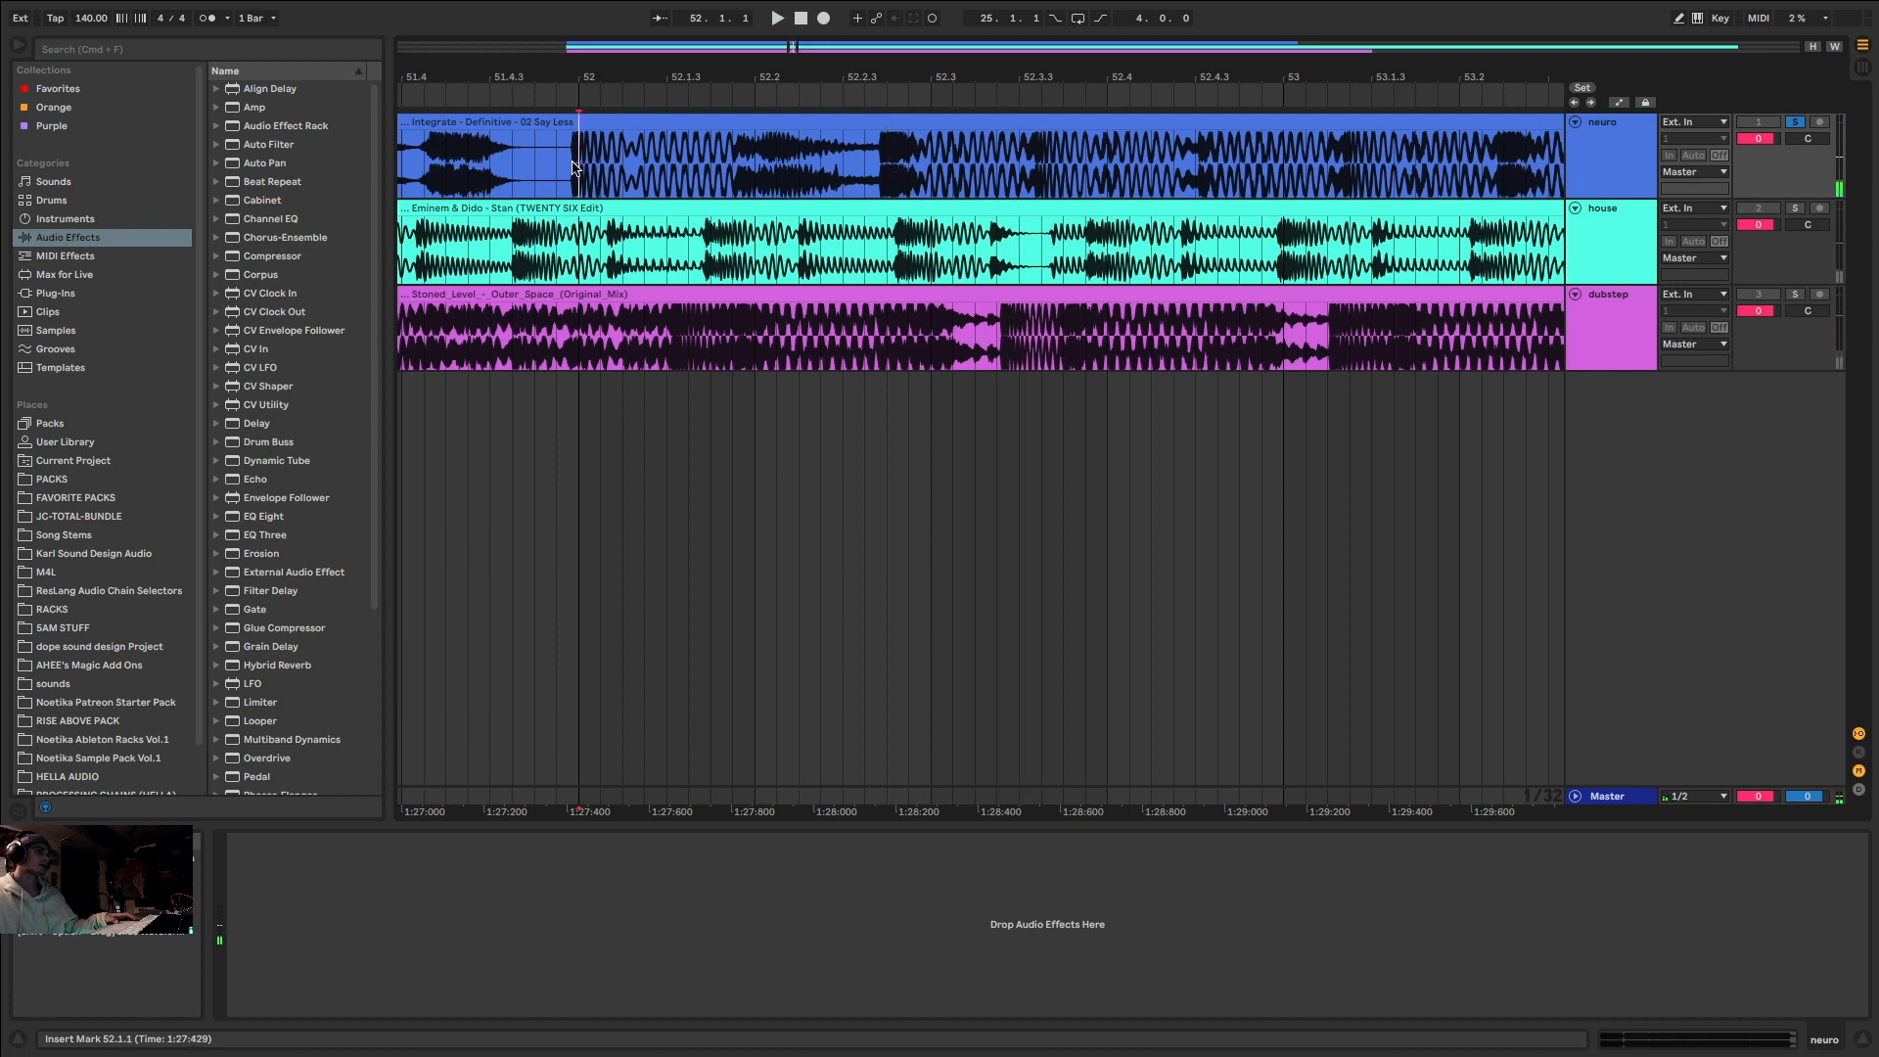
pyautogui.press('space')
pyautogui.press('space')
pyautogui.click(909, 171)
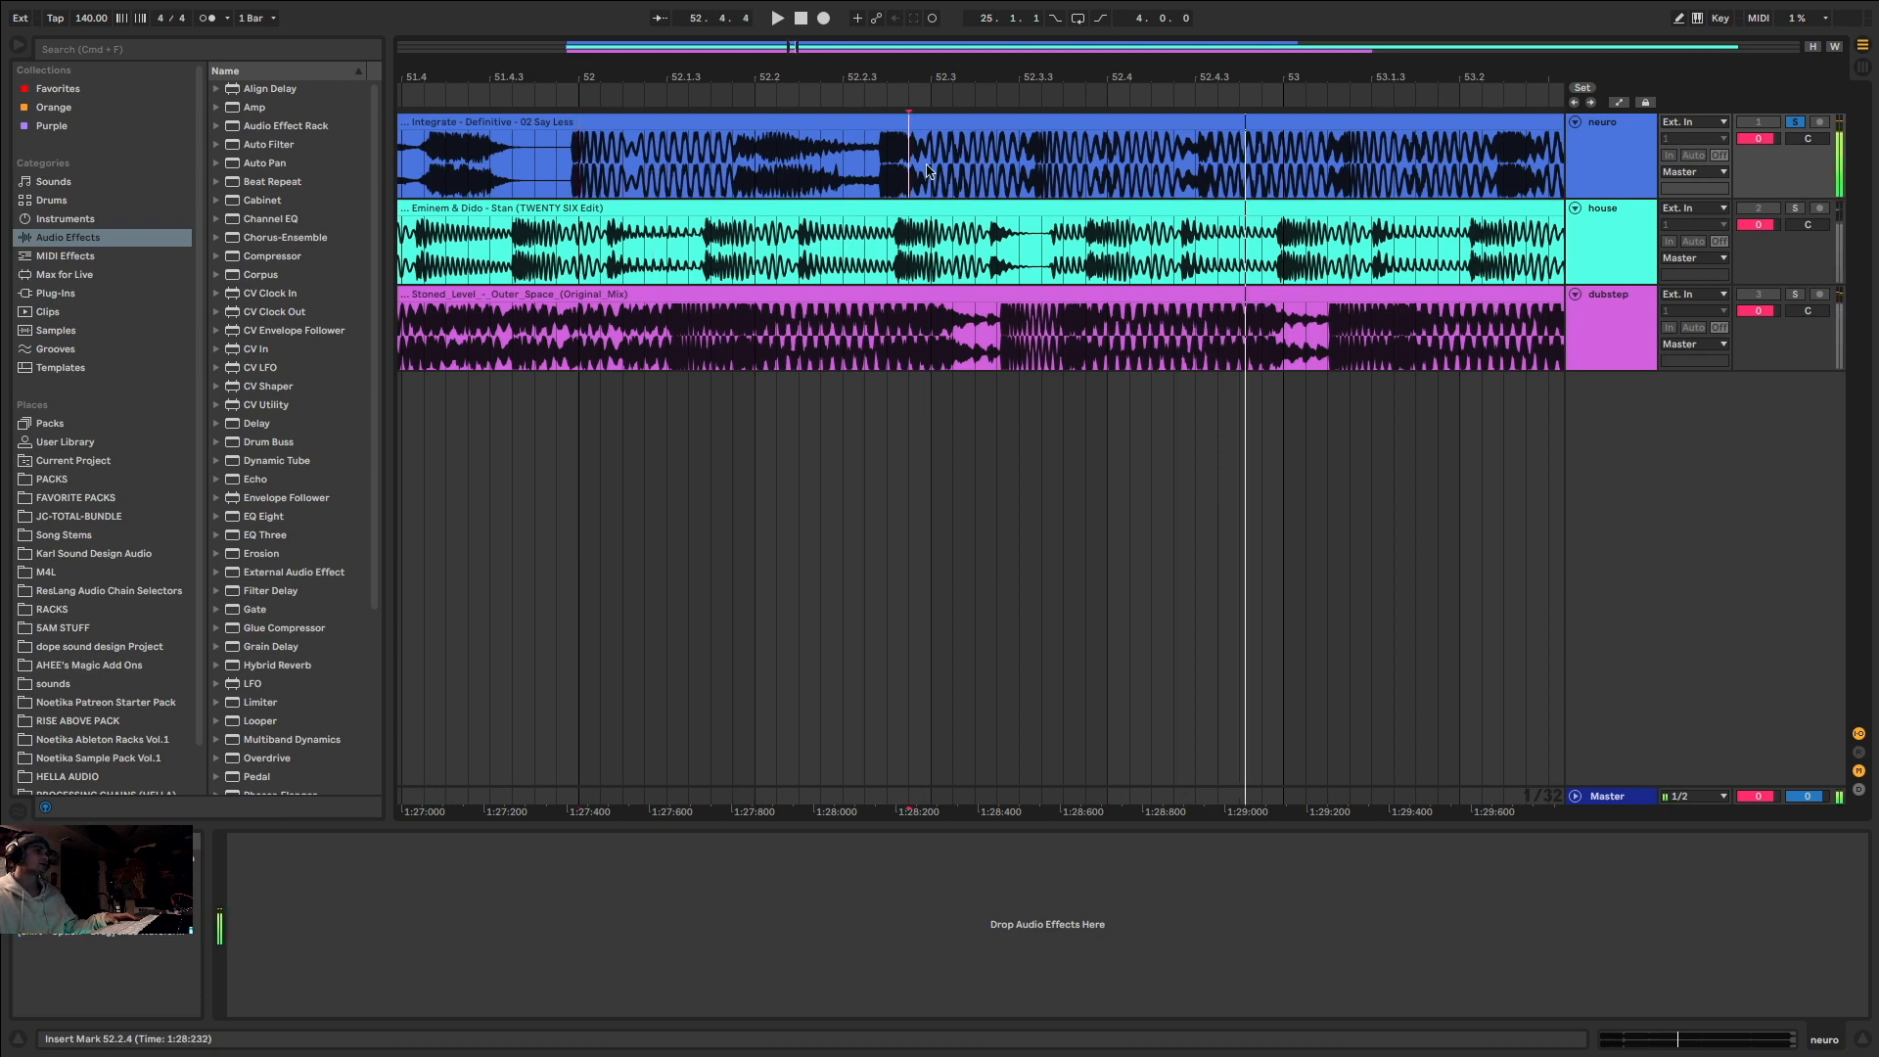
pyautogui.press('space')
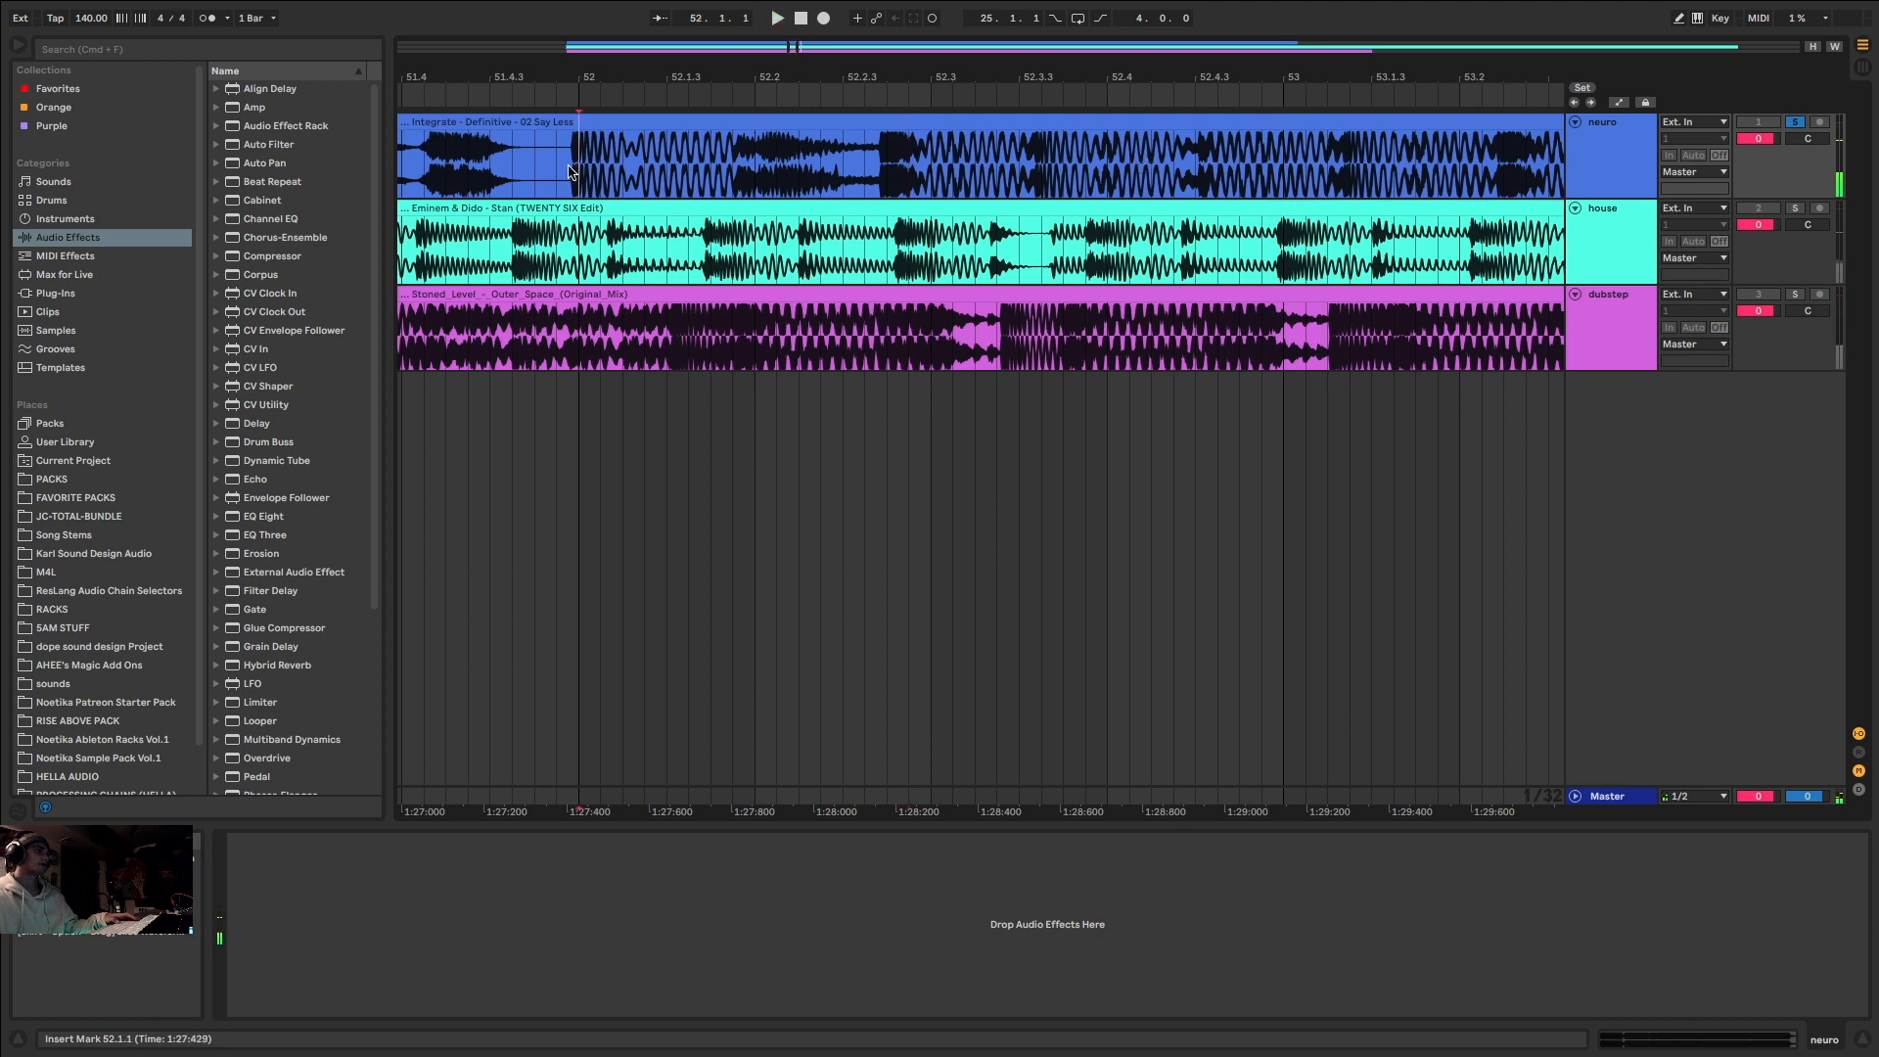
# Step: Examine the neuro track's waveform around bar 52 and play the section from 52.1.1
pyautogui.scroll(-5, 682, 167)
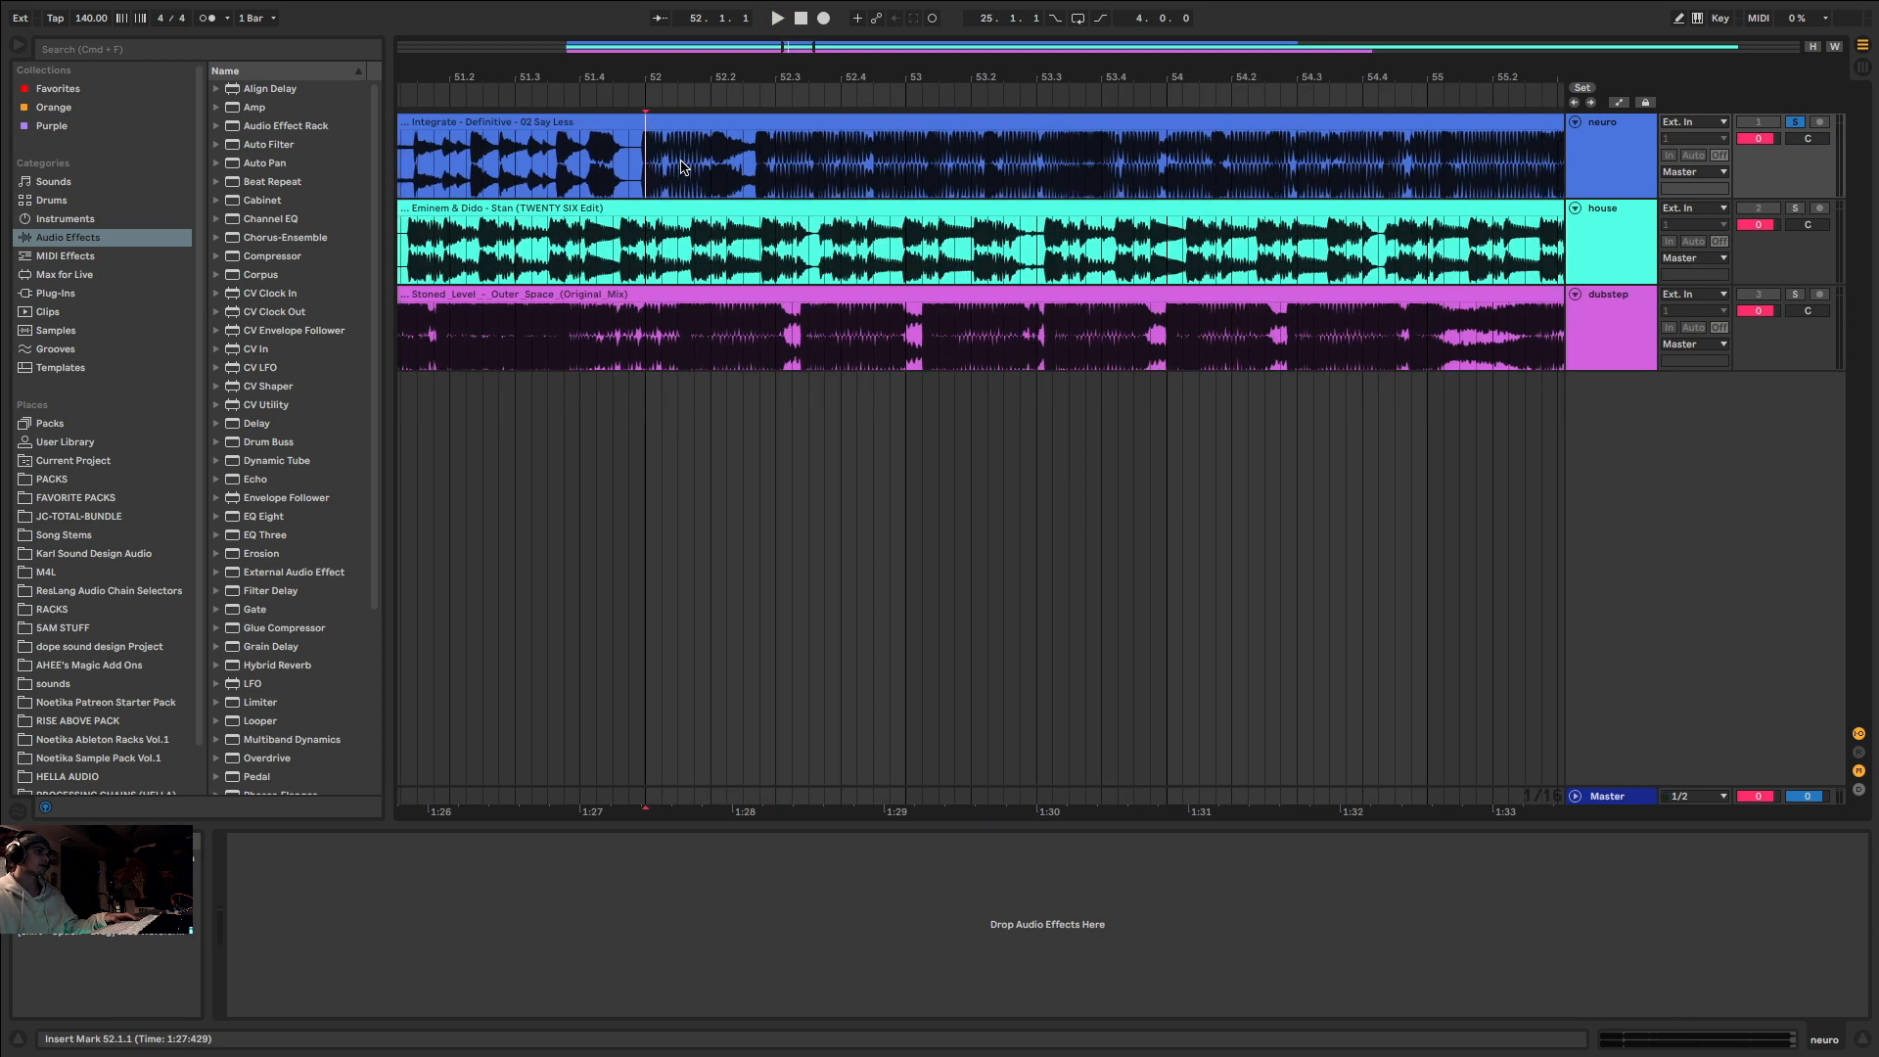
pyautogui.scroll(5, 685, 166)
pyautogui.scroll(-4, 685, 166)
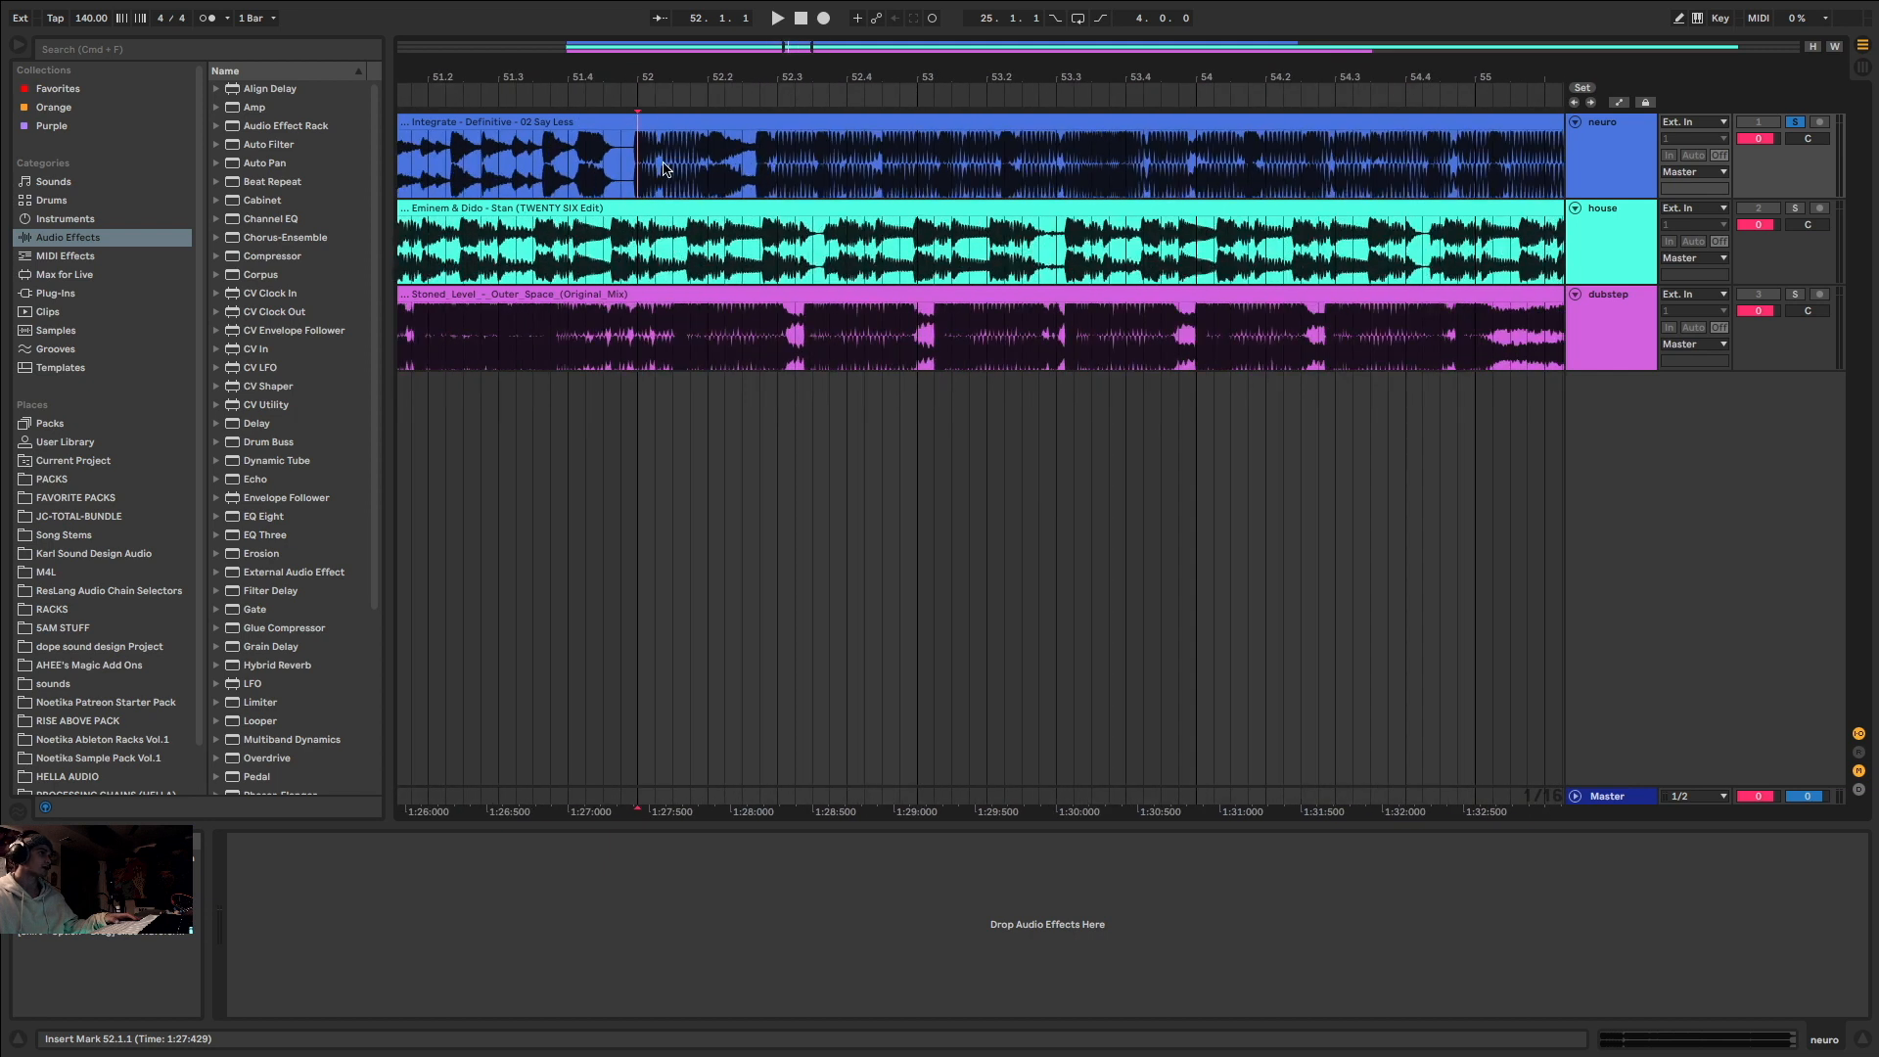
pyautogui.scroll(5, 655, 164)
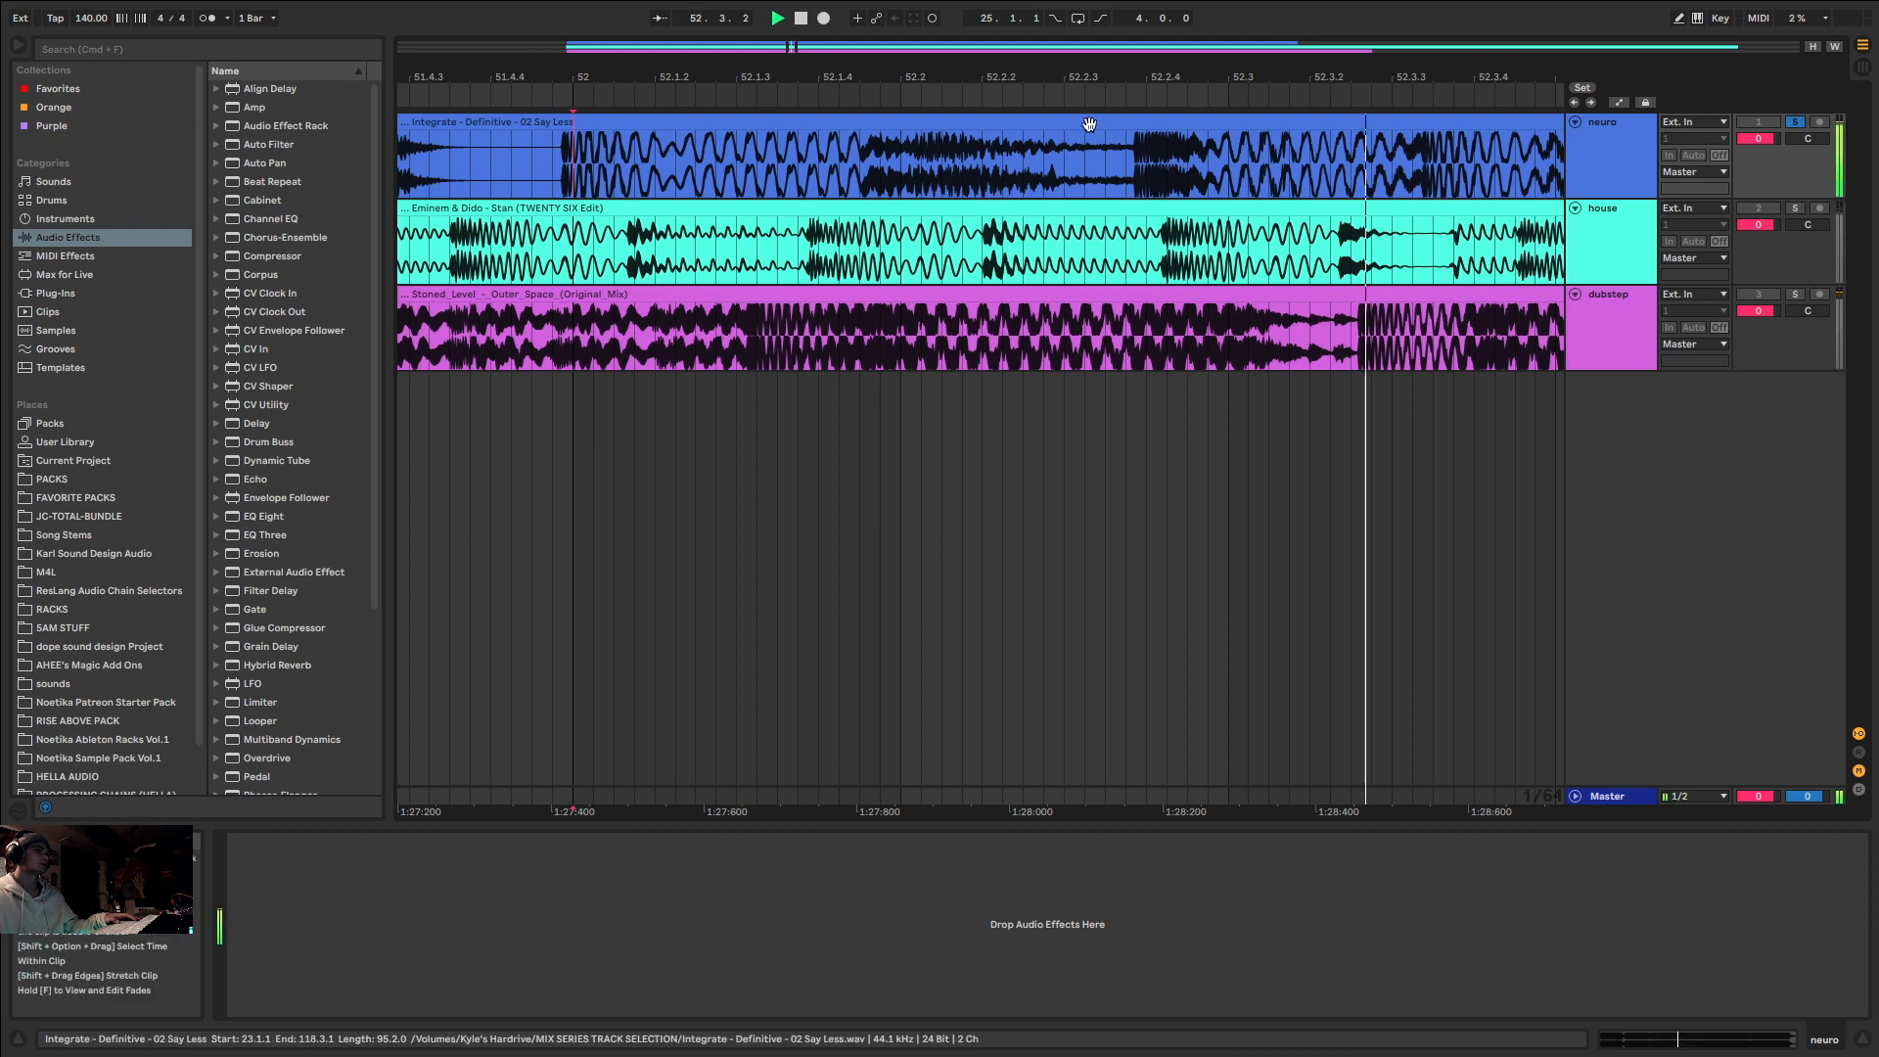
pyautogui.scroll(-5, 1133, 151)
pyautogui.scroll(-6, 1134, 152)
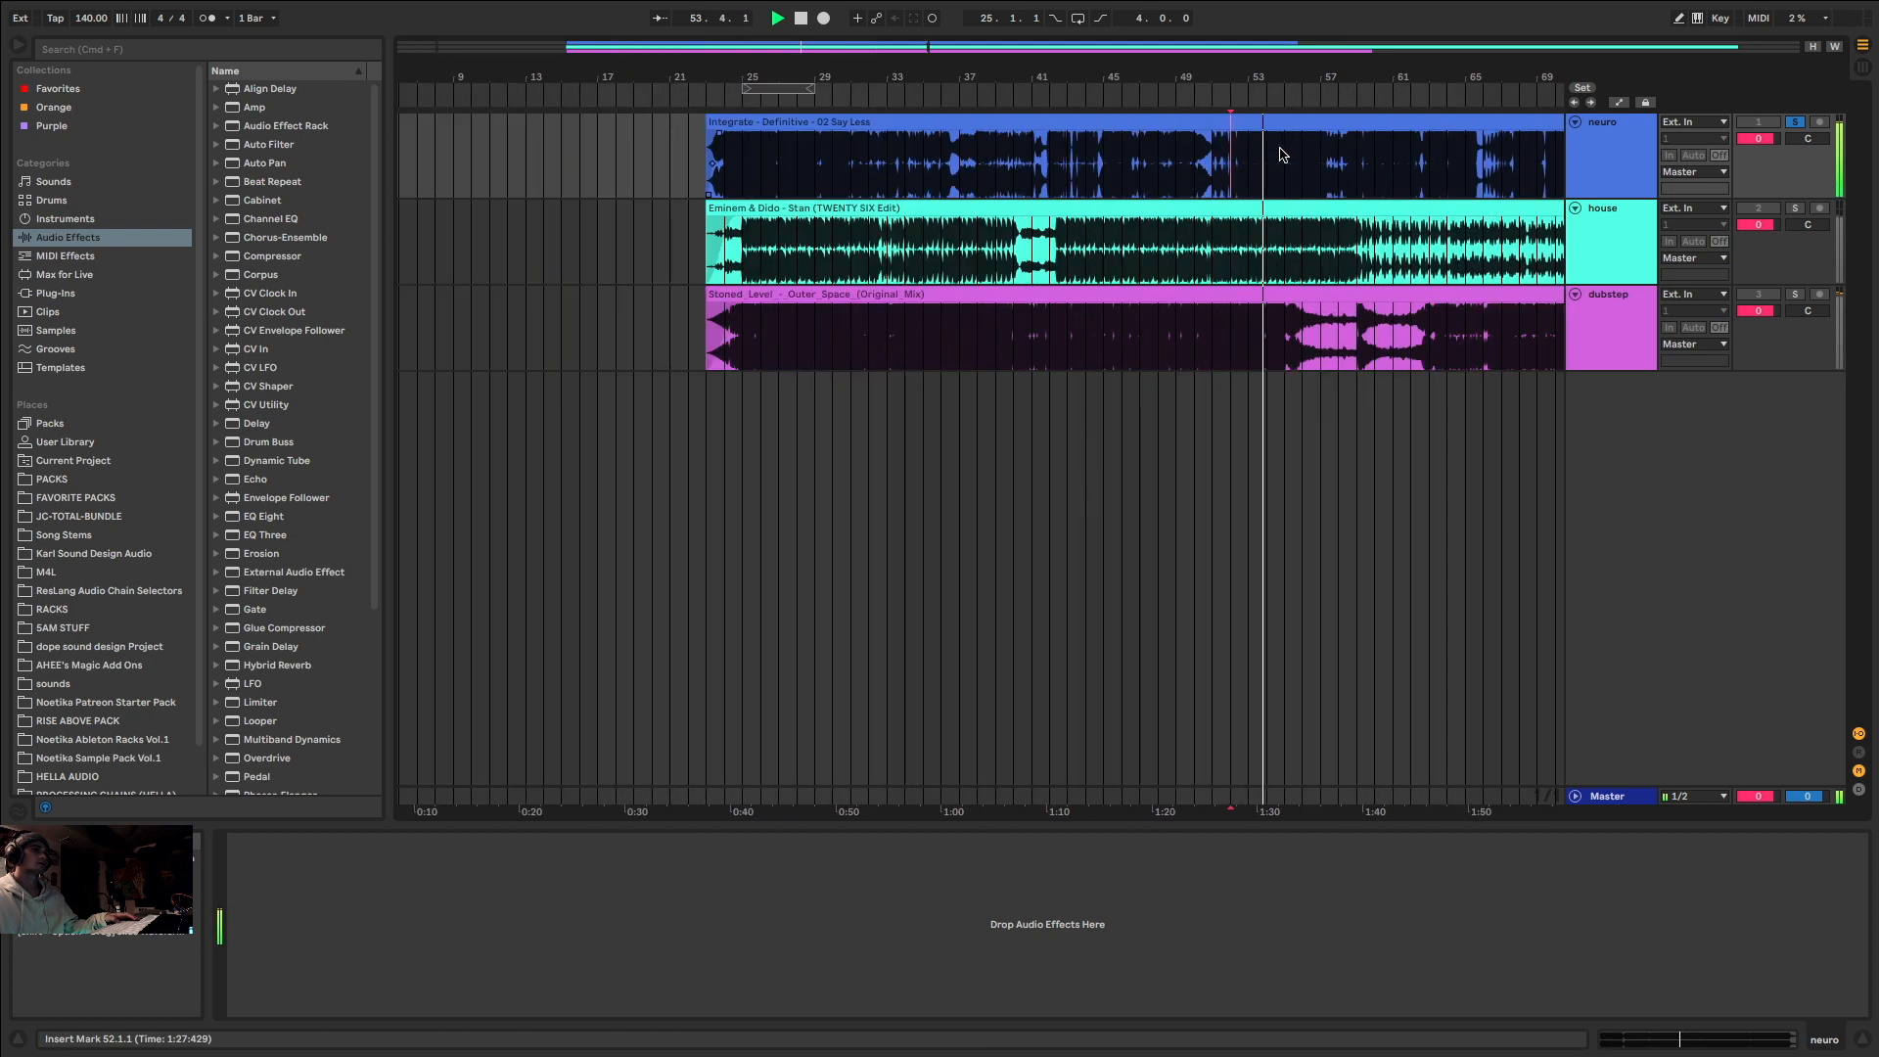
pyautogui.scroll(2, 1299, 159)
pyautogui.press('space')
# Step: Solo the house track instead of neuro and play it from 25.1.1
pyautogui.scroll(-6, 1192, 167)
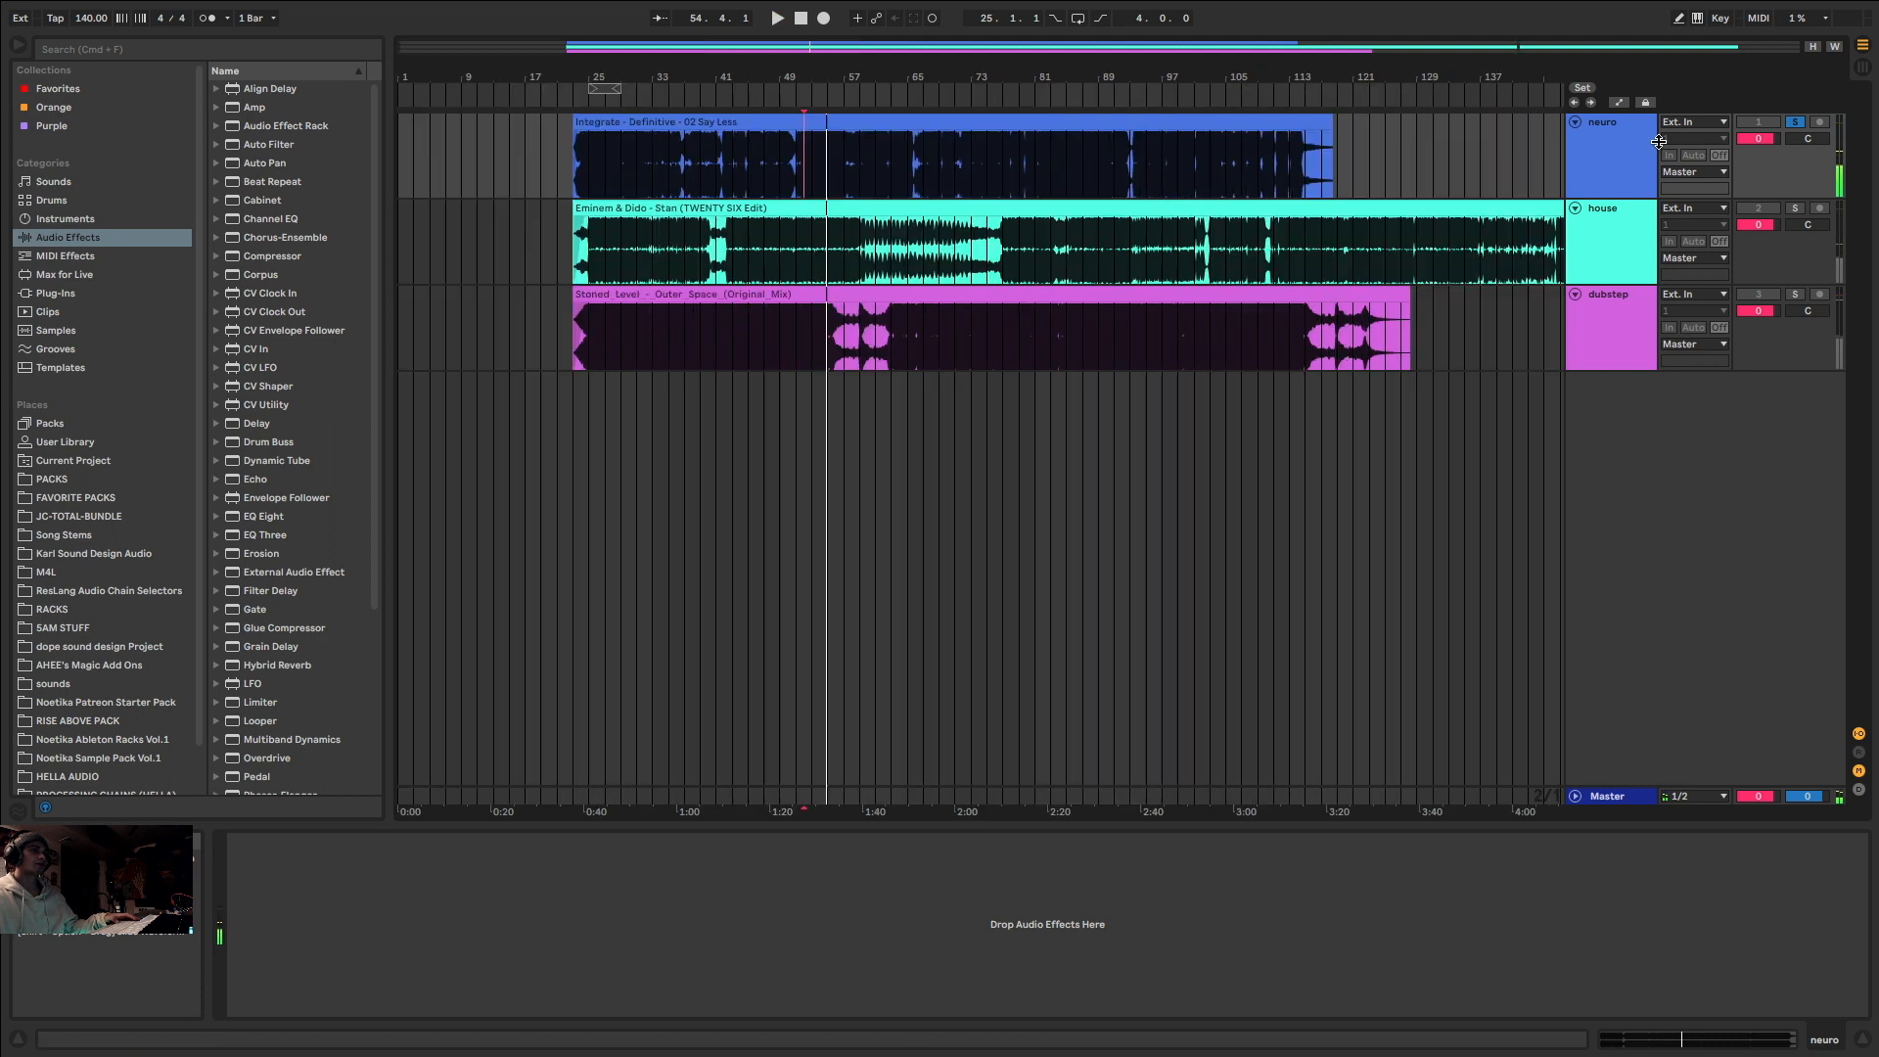
pyautogui.click(1797, 210)
pyautogui.scroll(7, 577, 253)
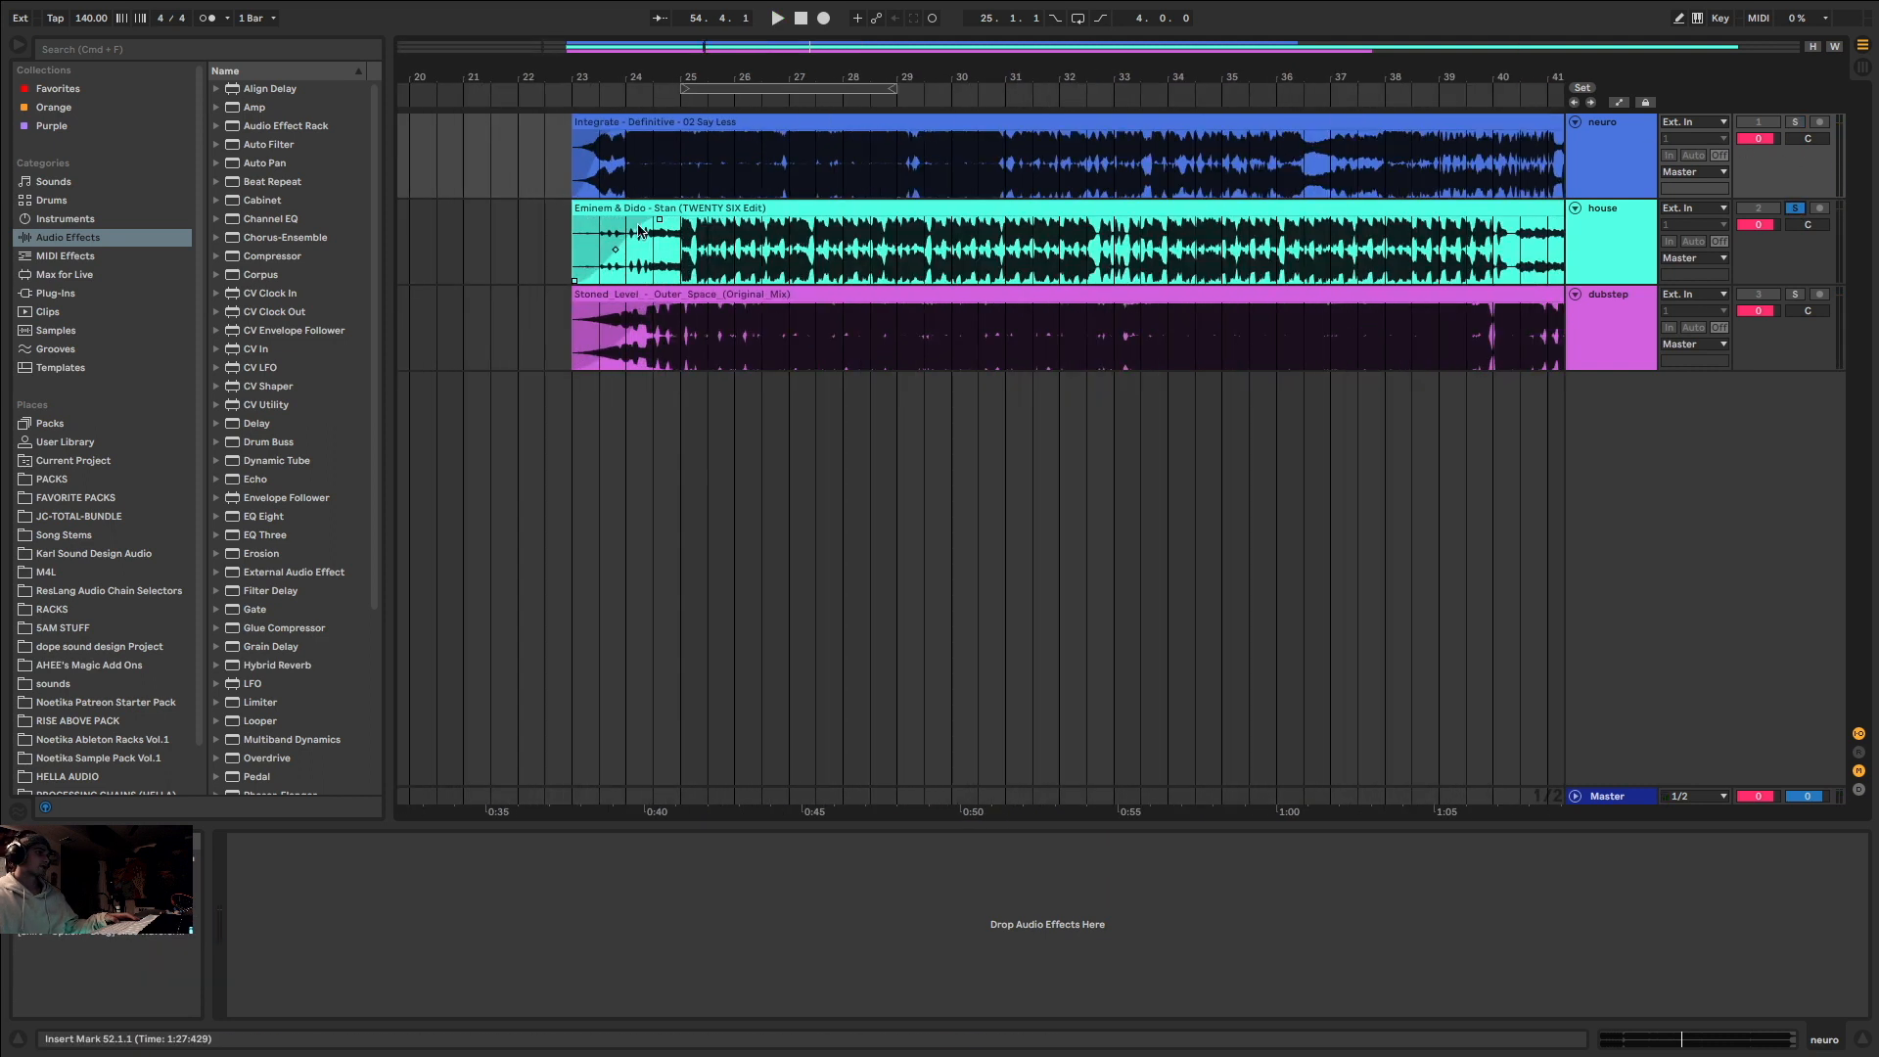
pyautogui.click(661, 251)
pyautogui.press('space')
pyautogui.scroll(5, 682, 250)
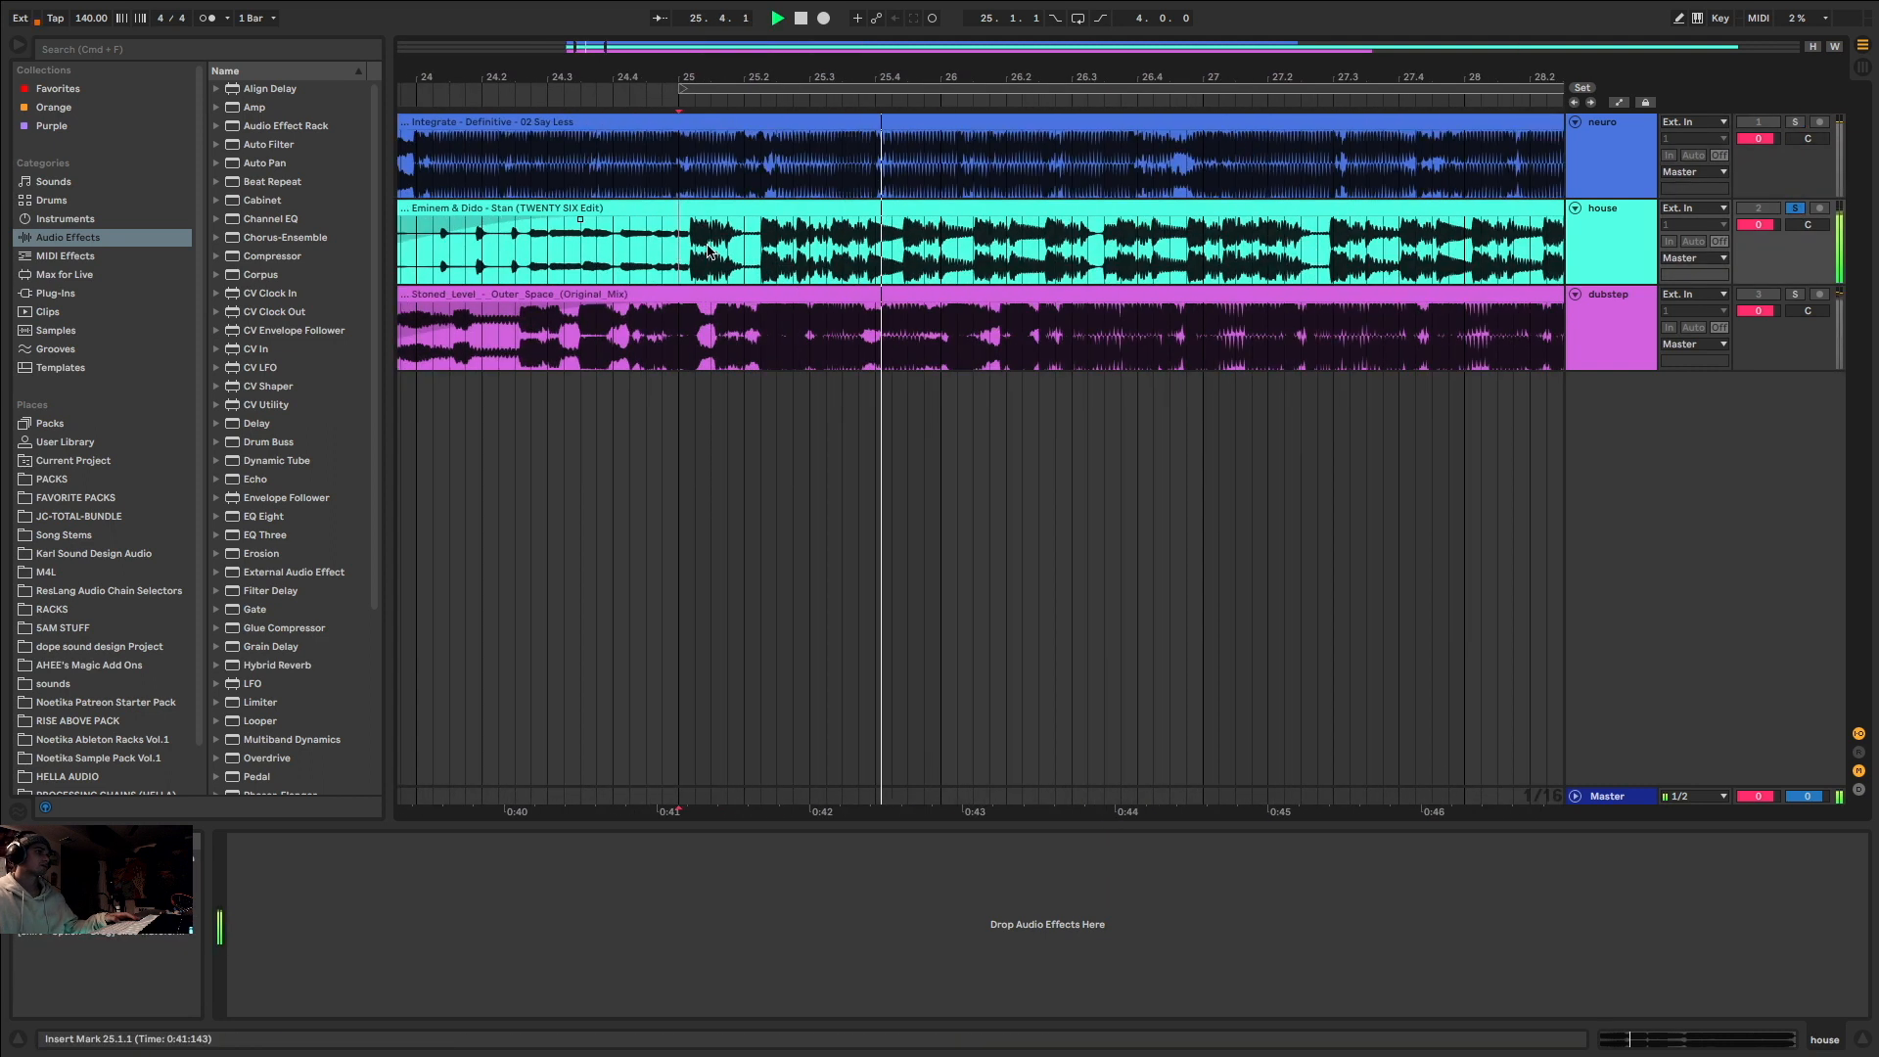
# Step: Play the house track from 25.1.2 and inspect the waveform at the start of its beat
pyautogui.click(693, 256)
pyautogui.scroll(-2, 693, 256)
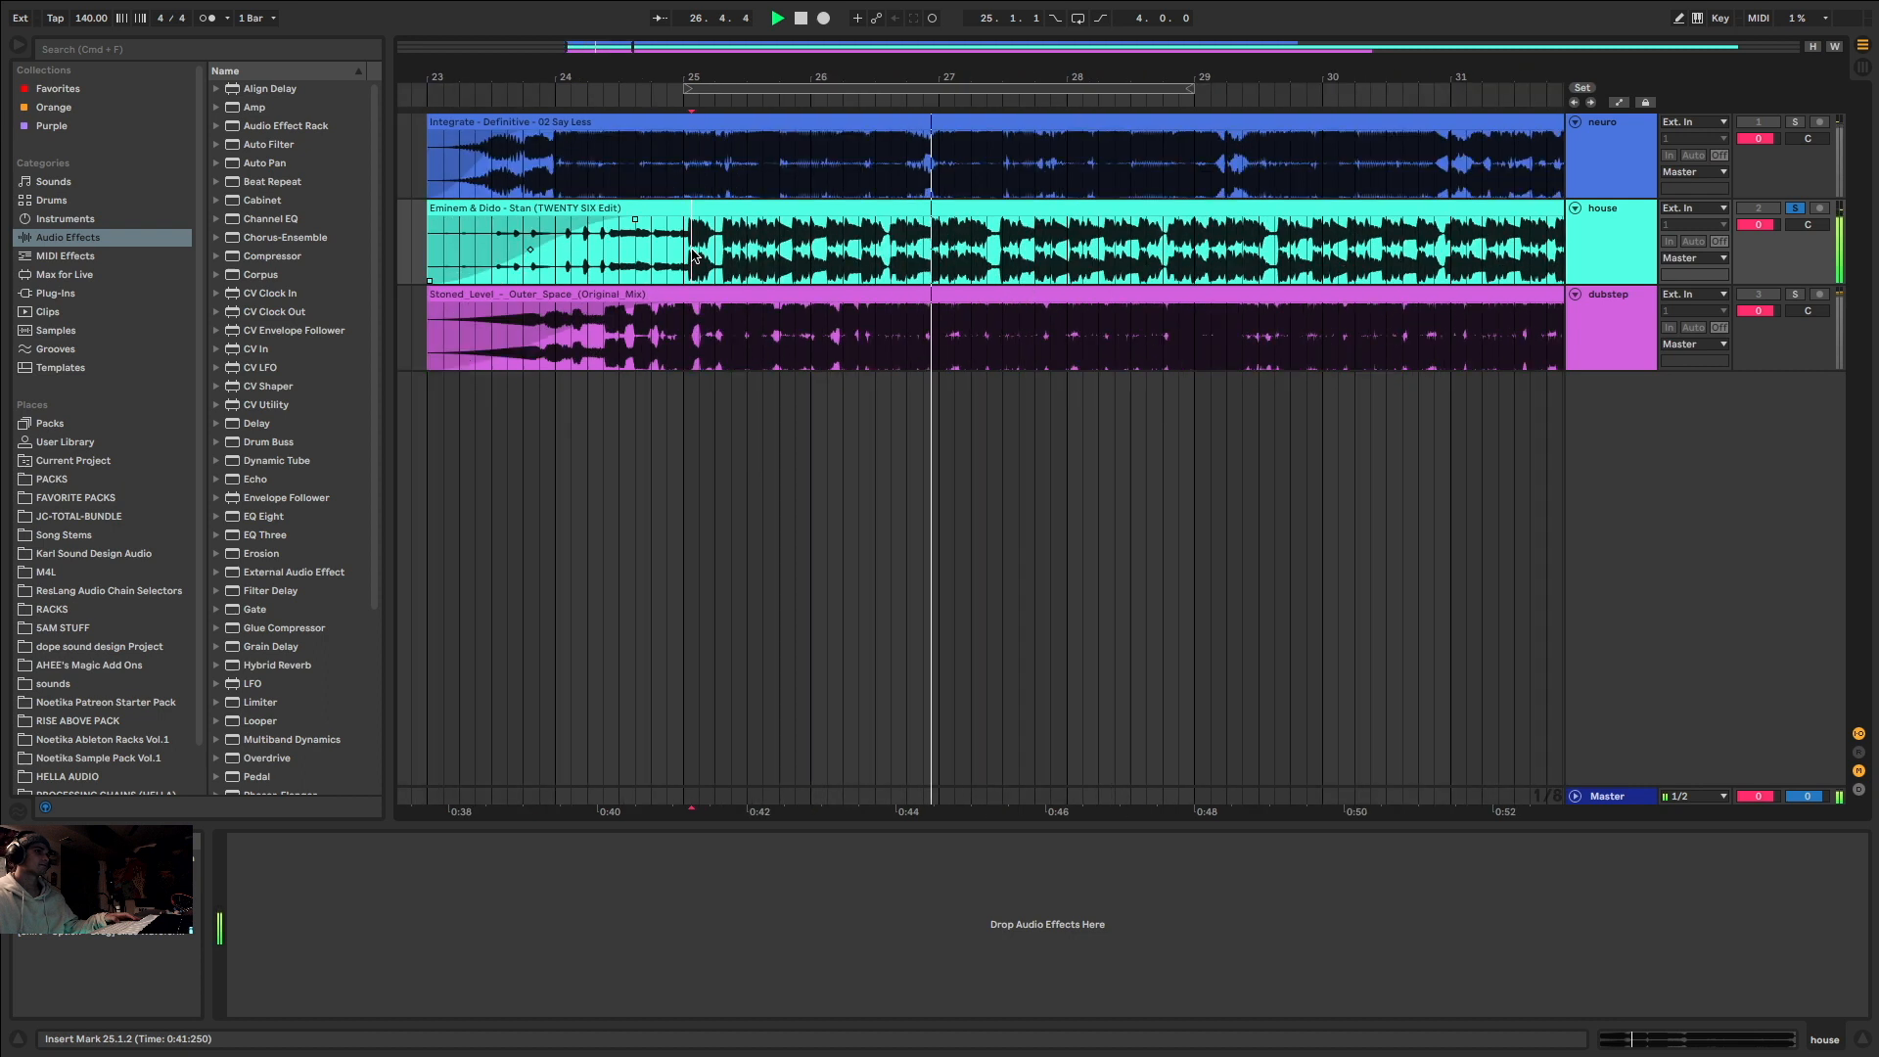
pyautogui.scroll(5, 693, 256)
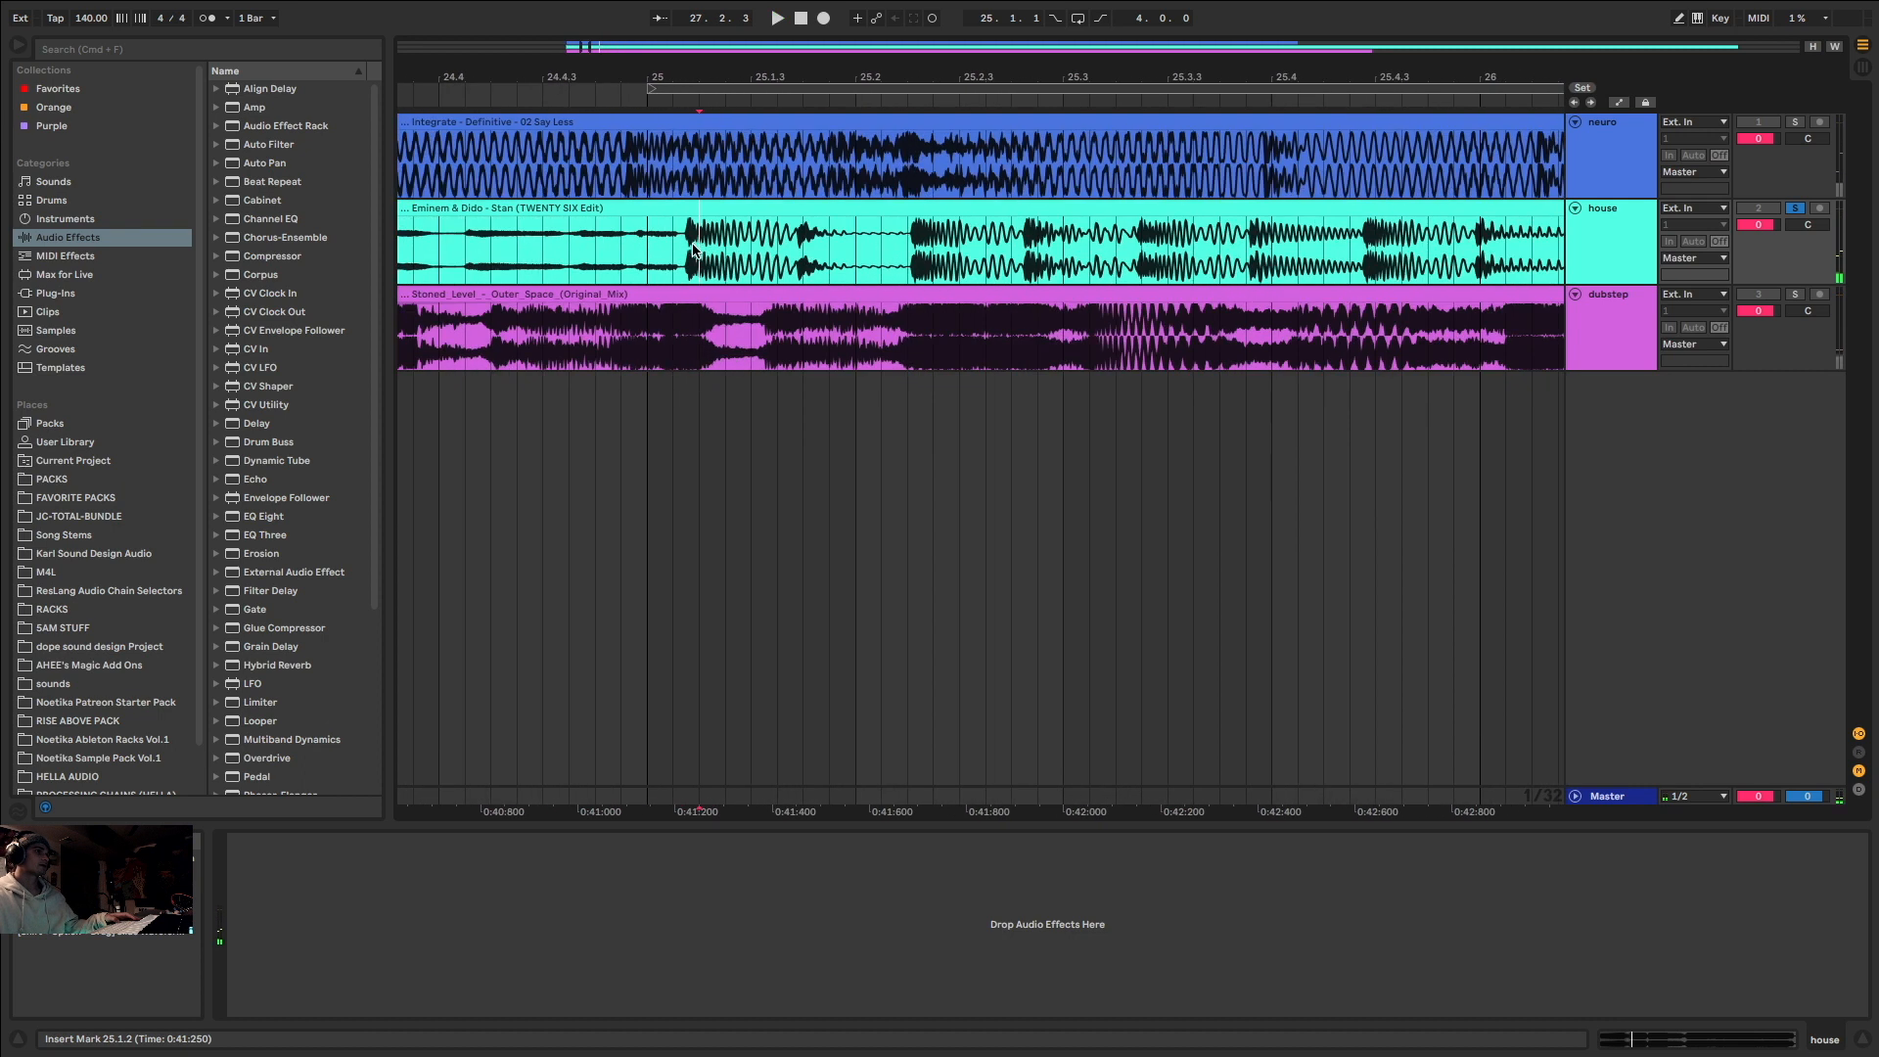
# Step: Place the playback start exactly on the house track's first hit at 0:41:223 and audition the section repeatedly
pyautogui.scroll(3, 678, 256)
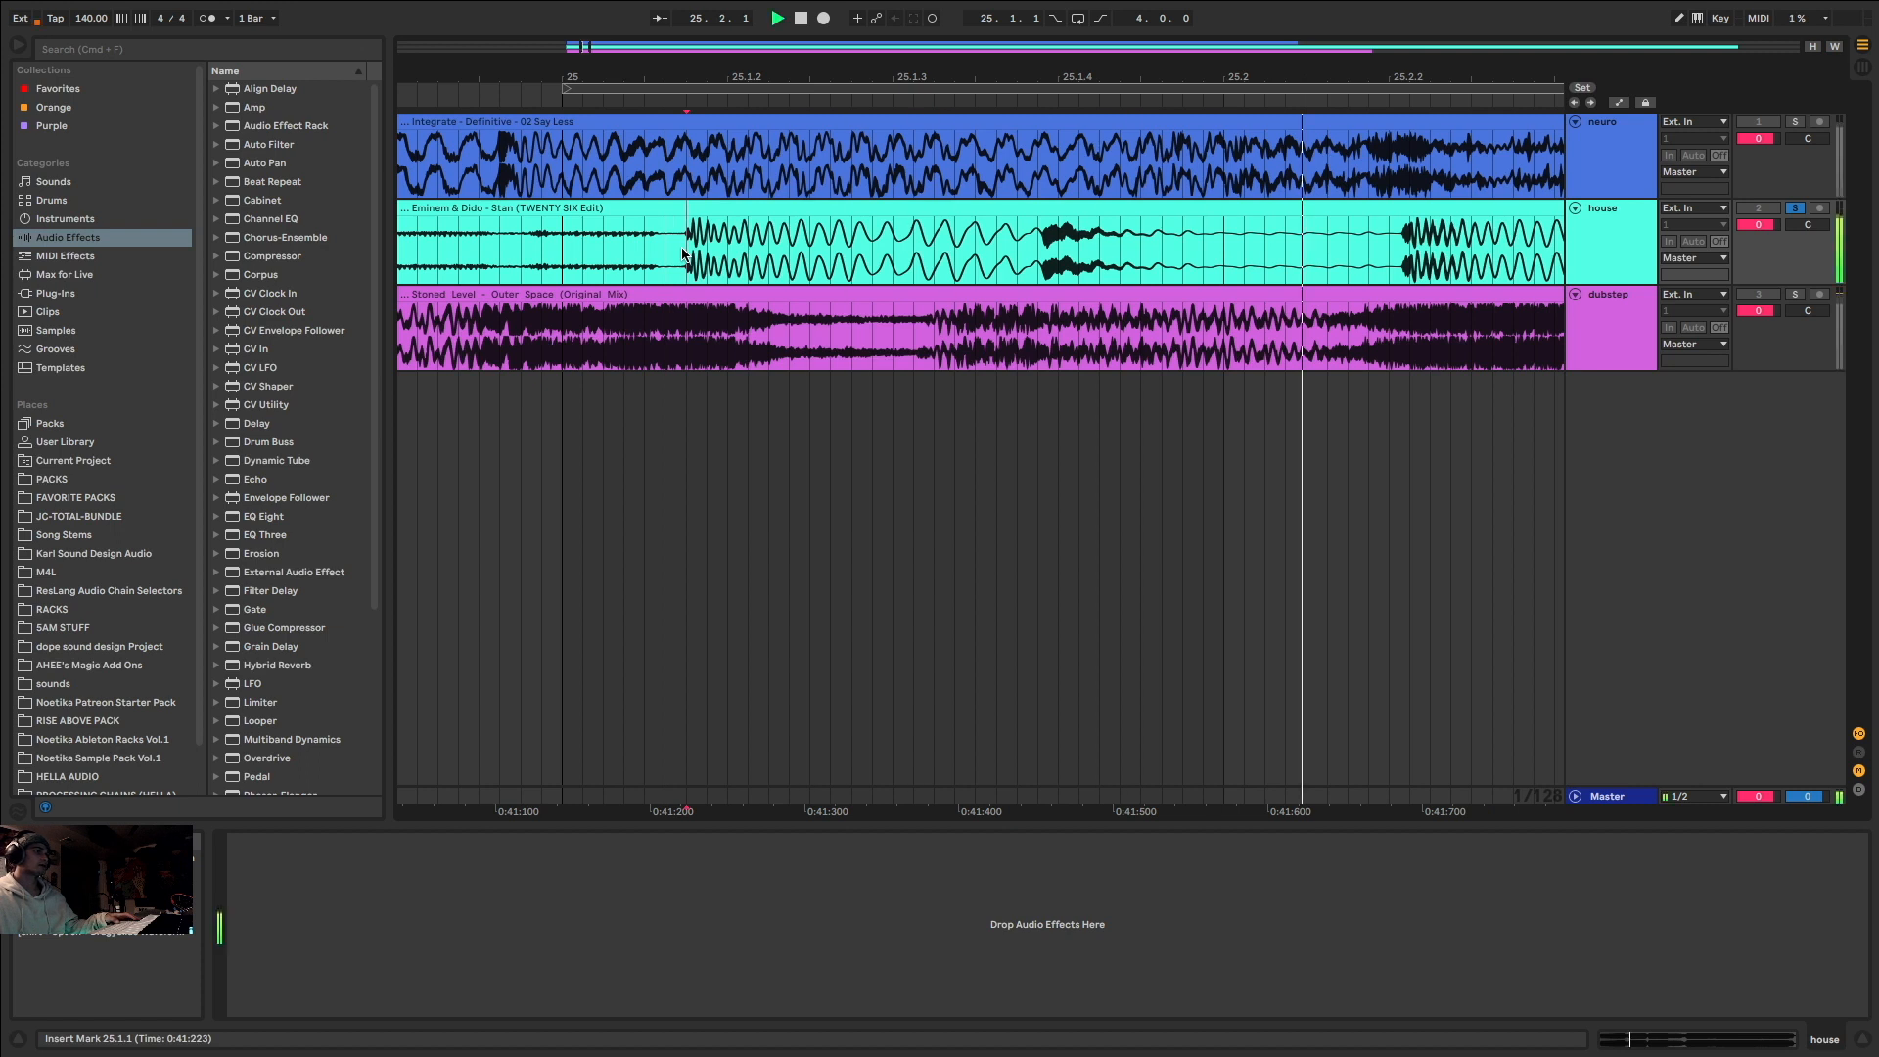
pyautogui.scroll(-3, 682, 254)
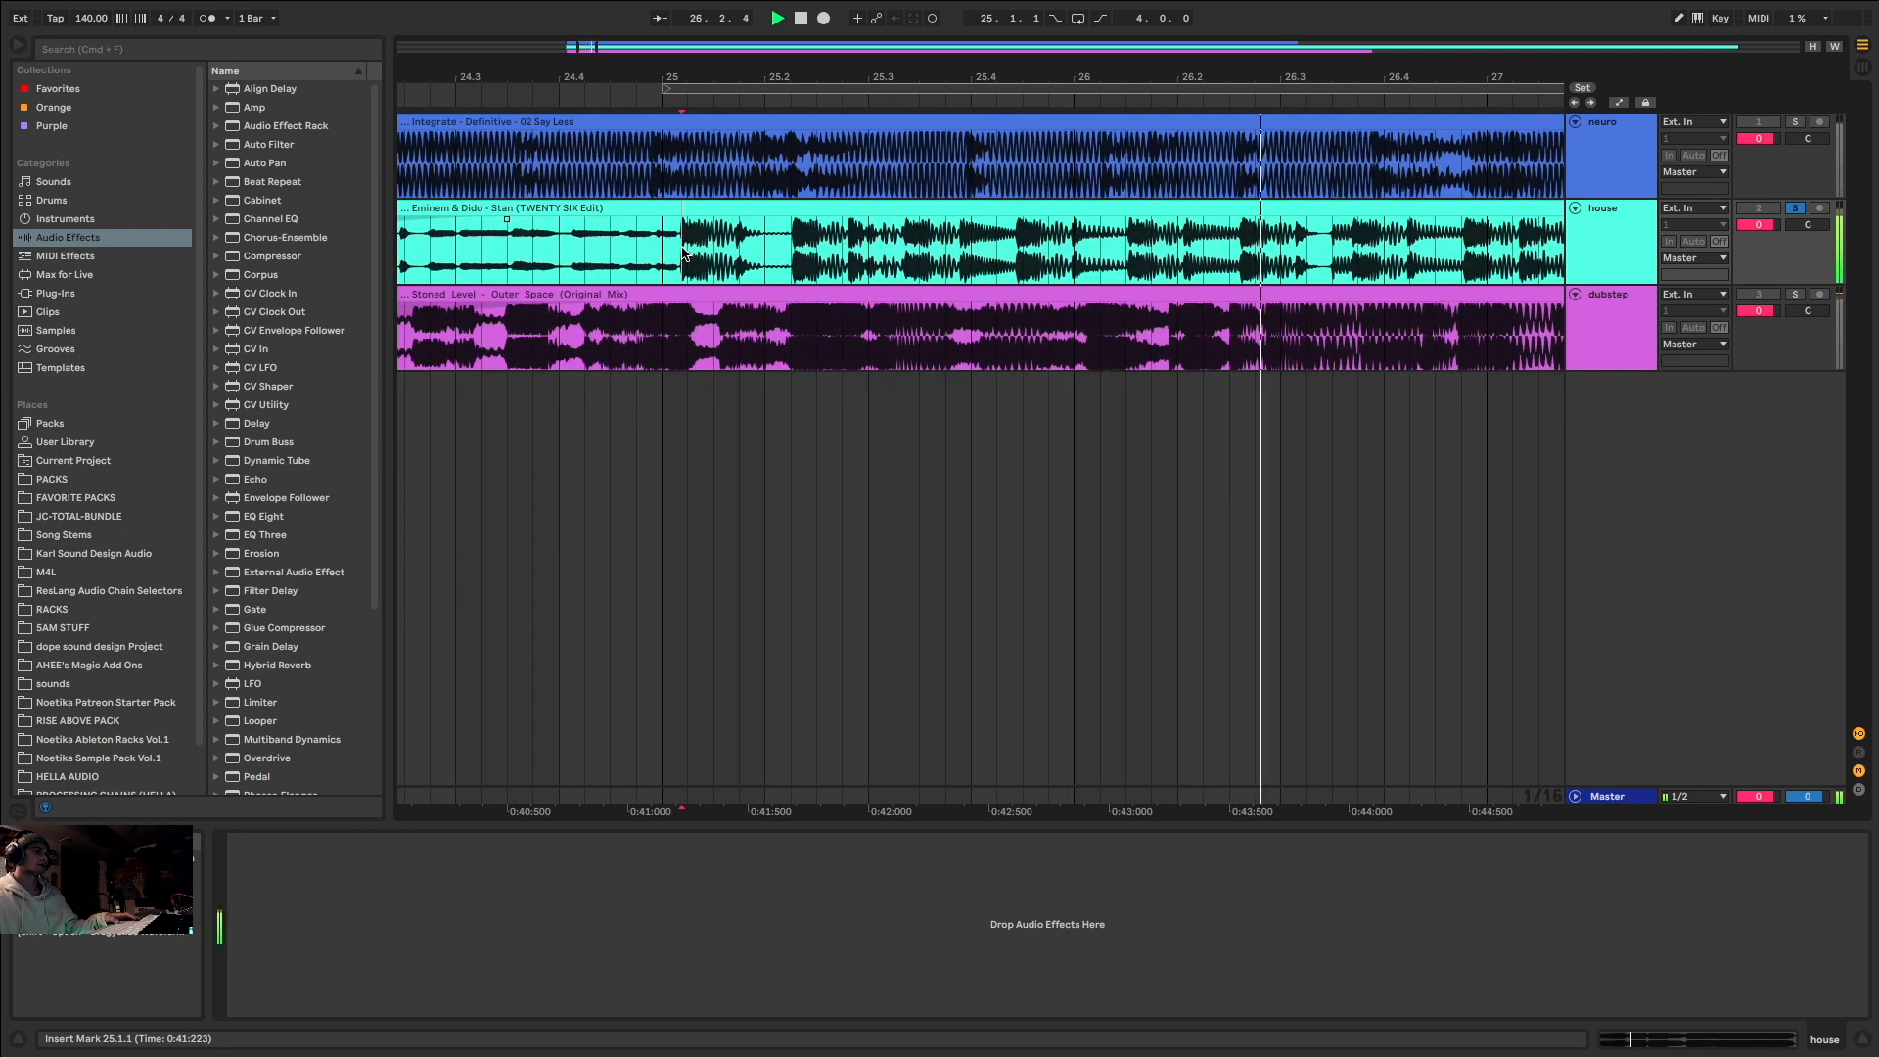
pyautogui.press('space')
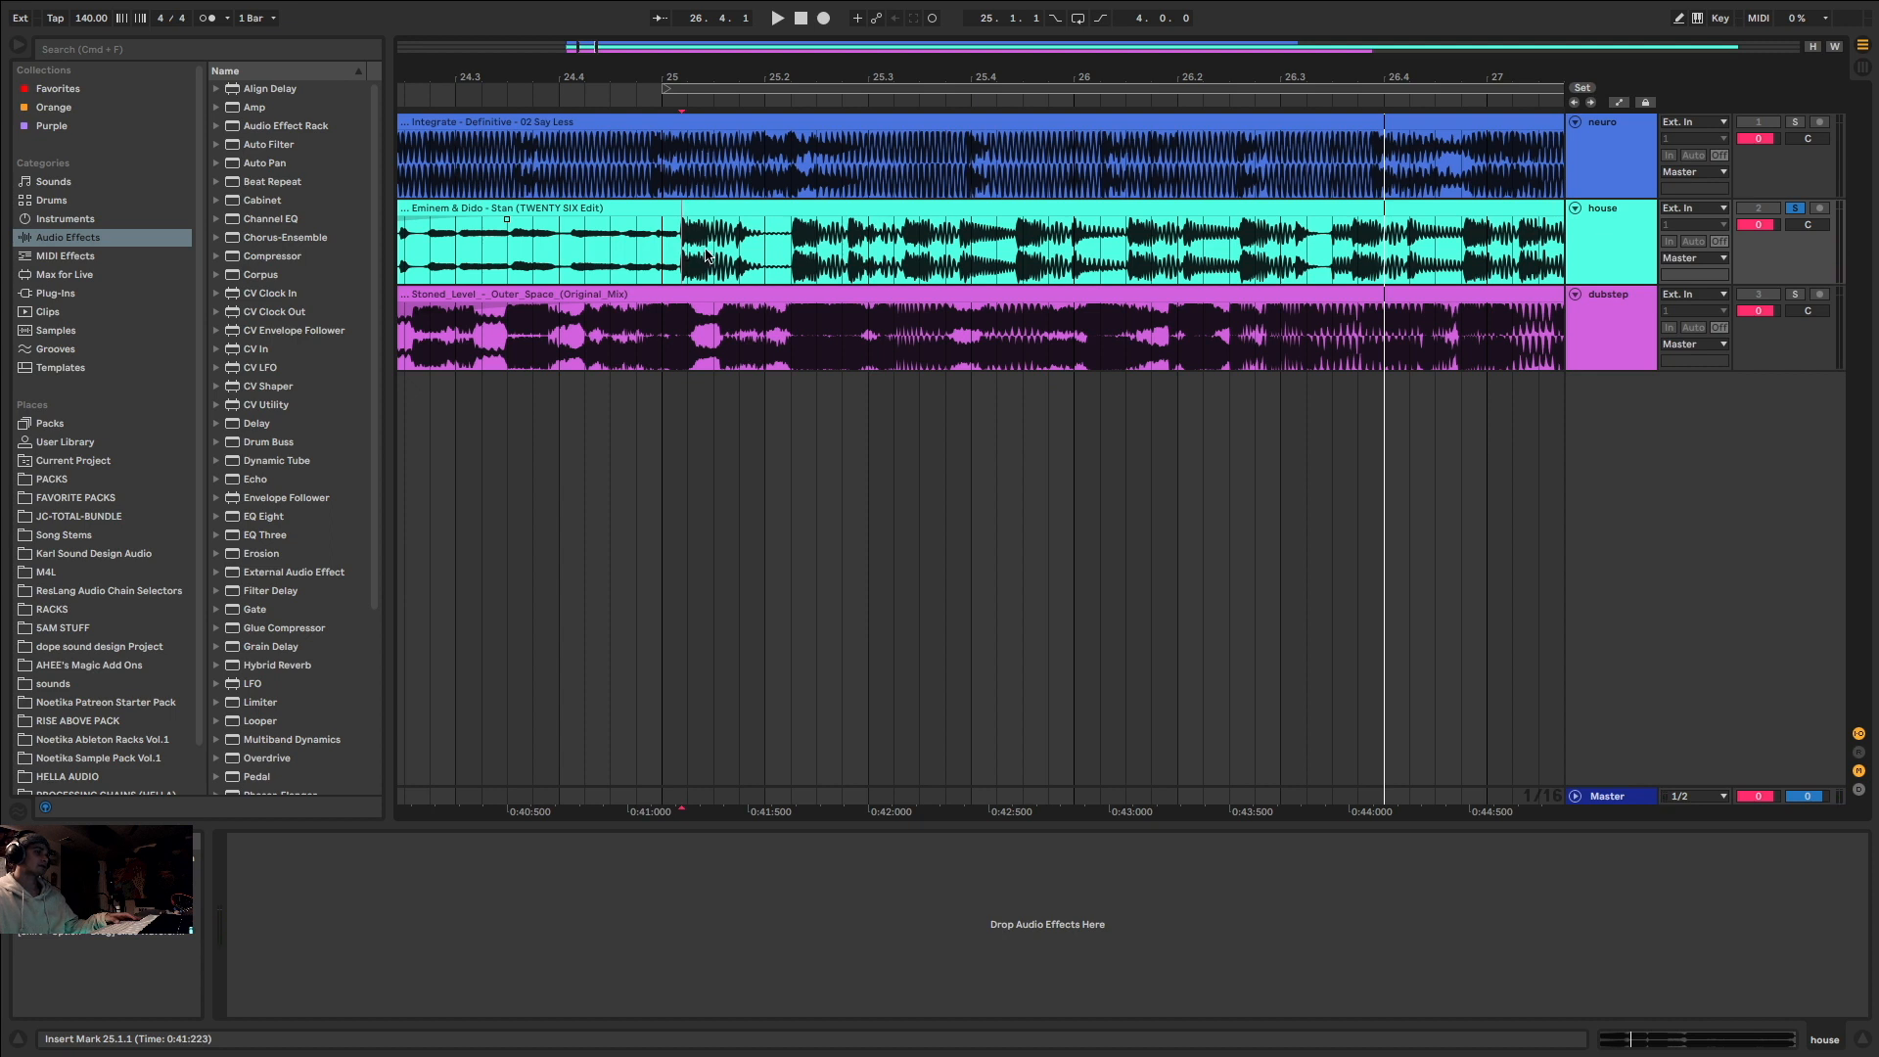
pyautogui.press('space')
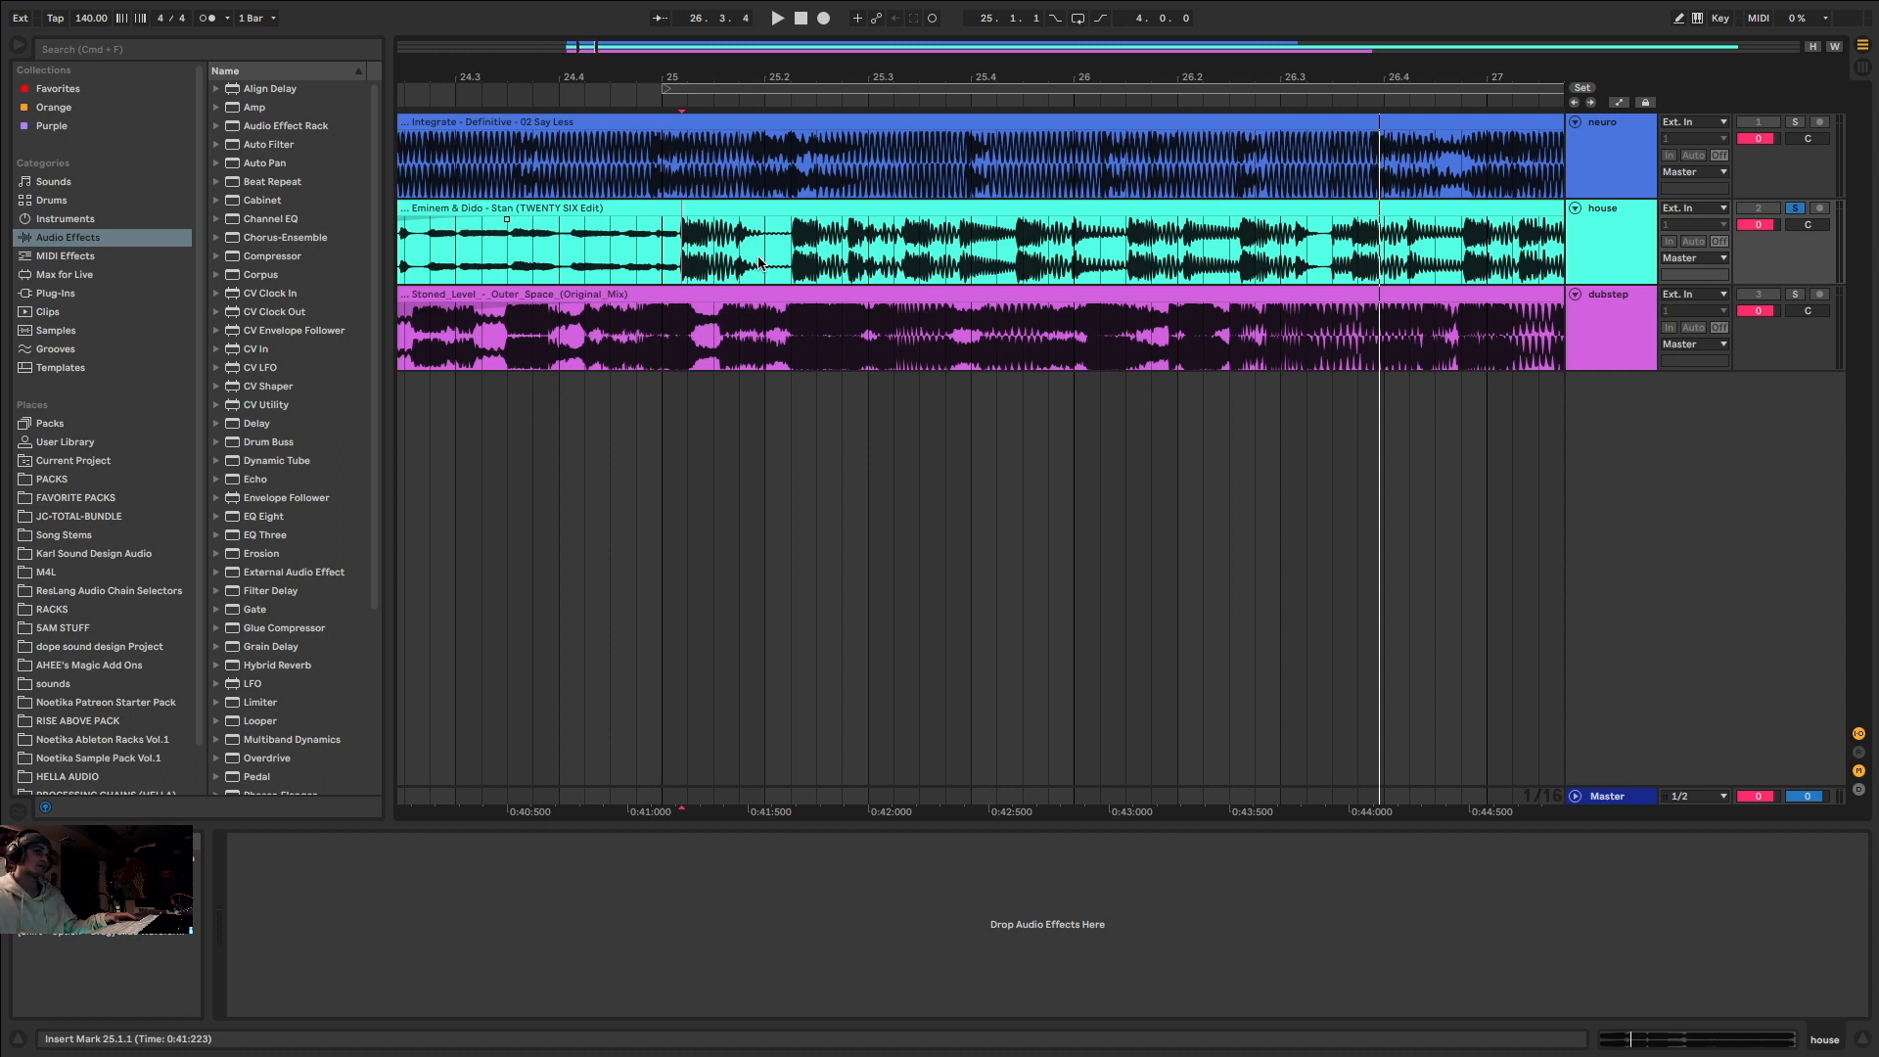
pyautogui.press('space')
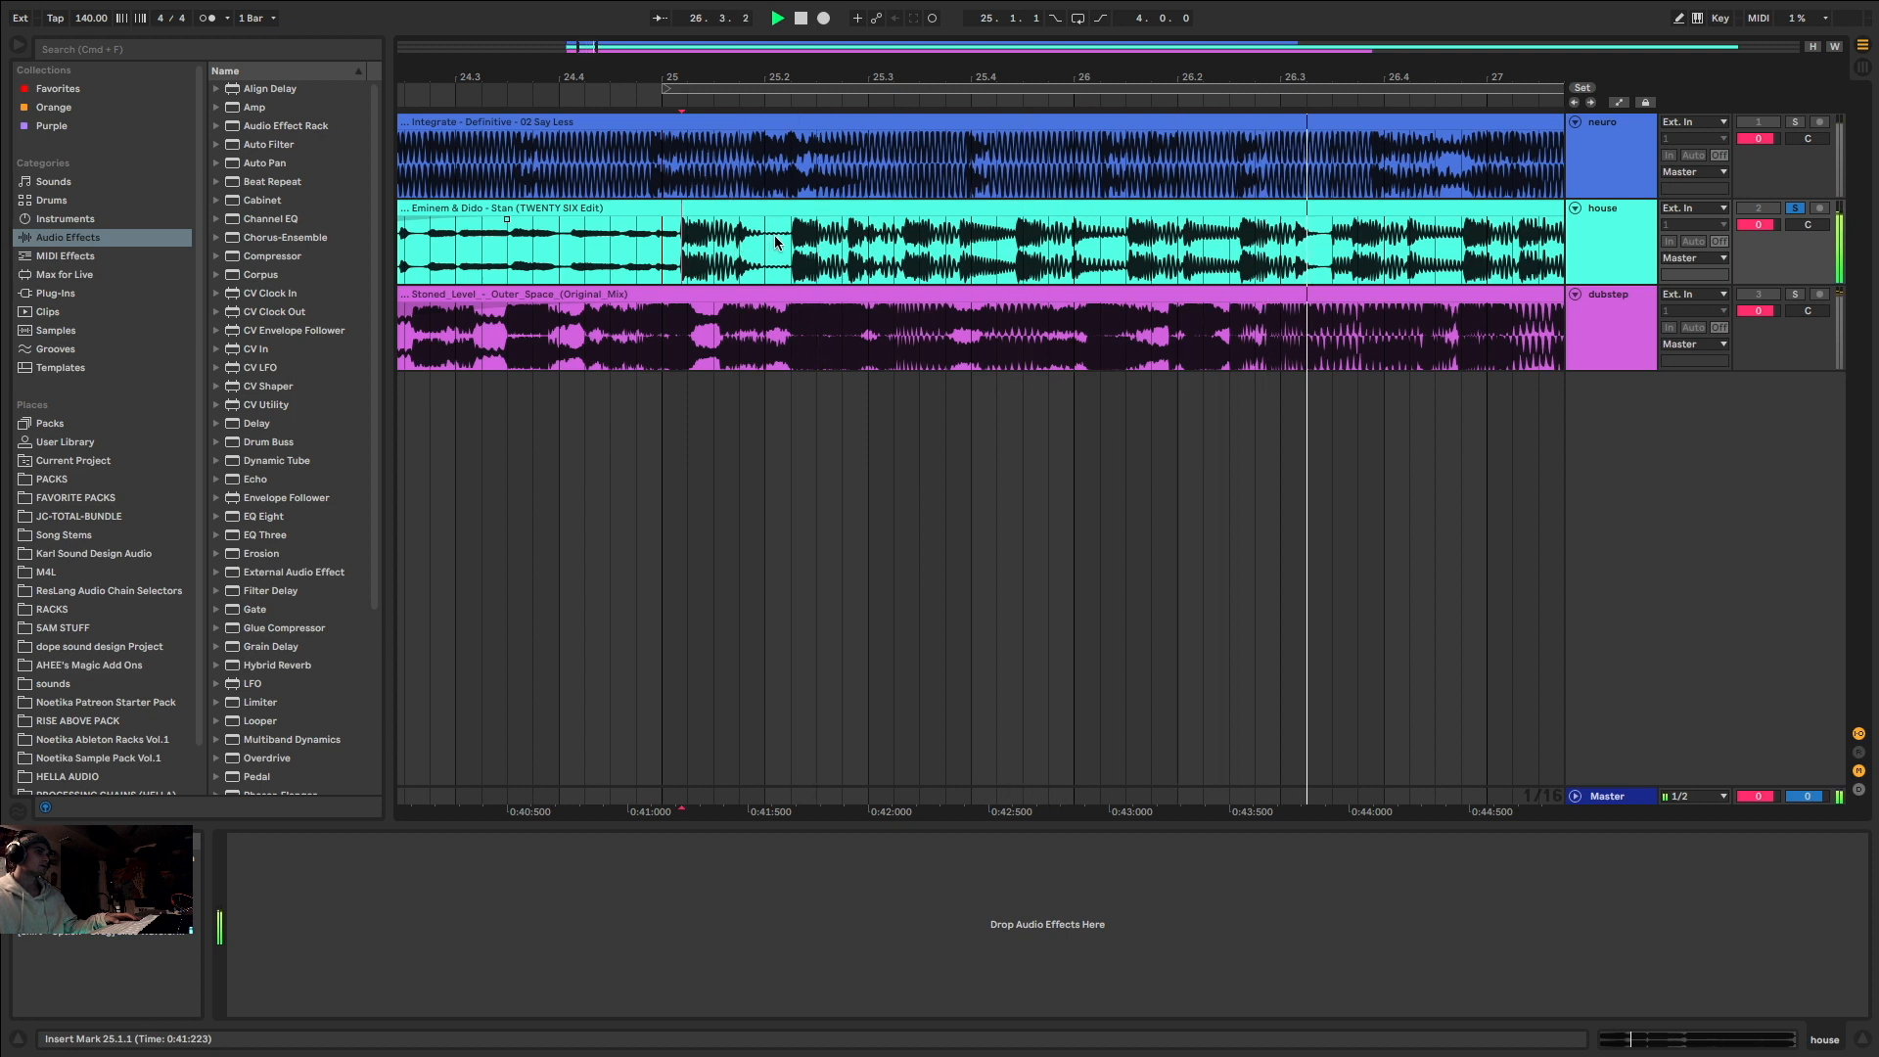
# Step: Select the house track's section from 25.1.2 to 26.3.4 and audition the track from 39.1.1
pyautogui.moveTo(693, 260); pyautogui.dragTo(1333, 242)
pyautogui.scroll(-10, 1093, 280)
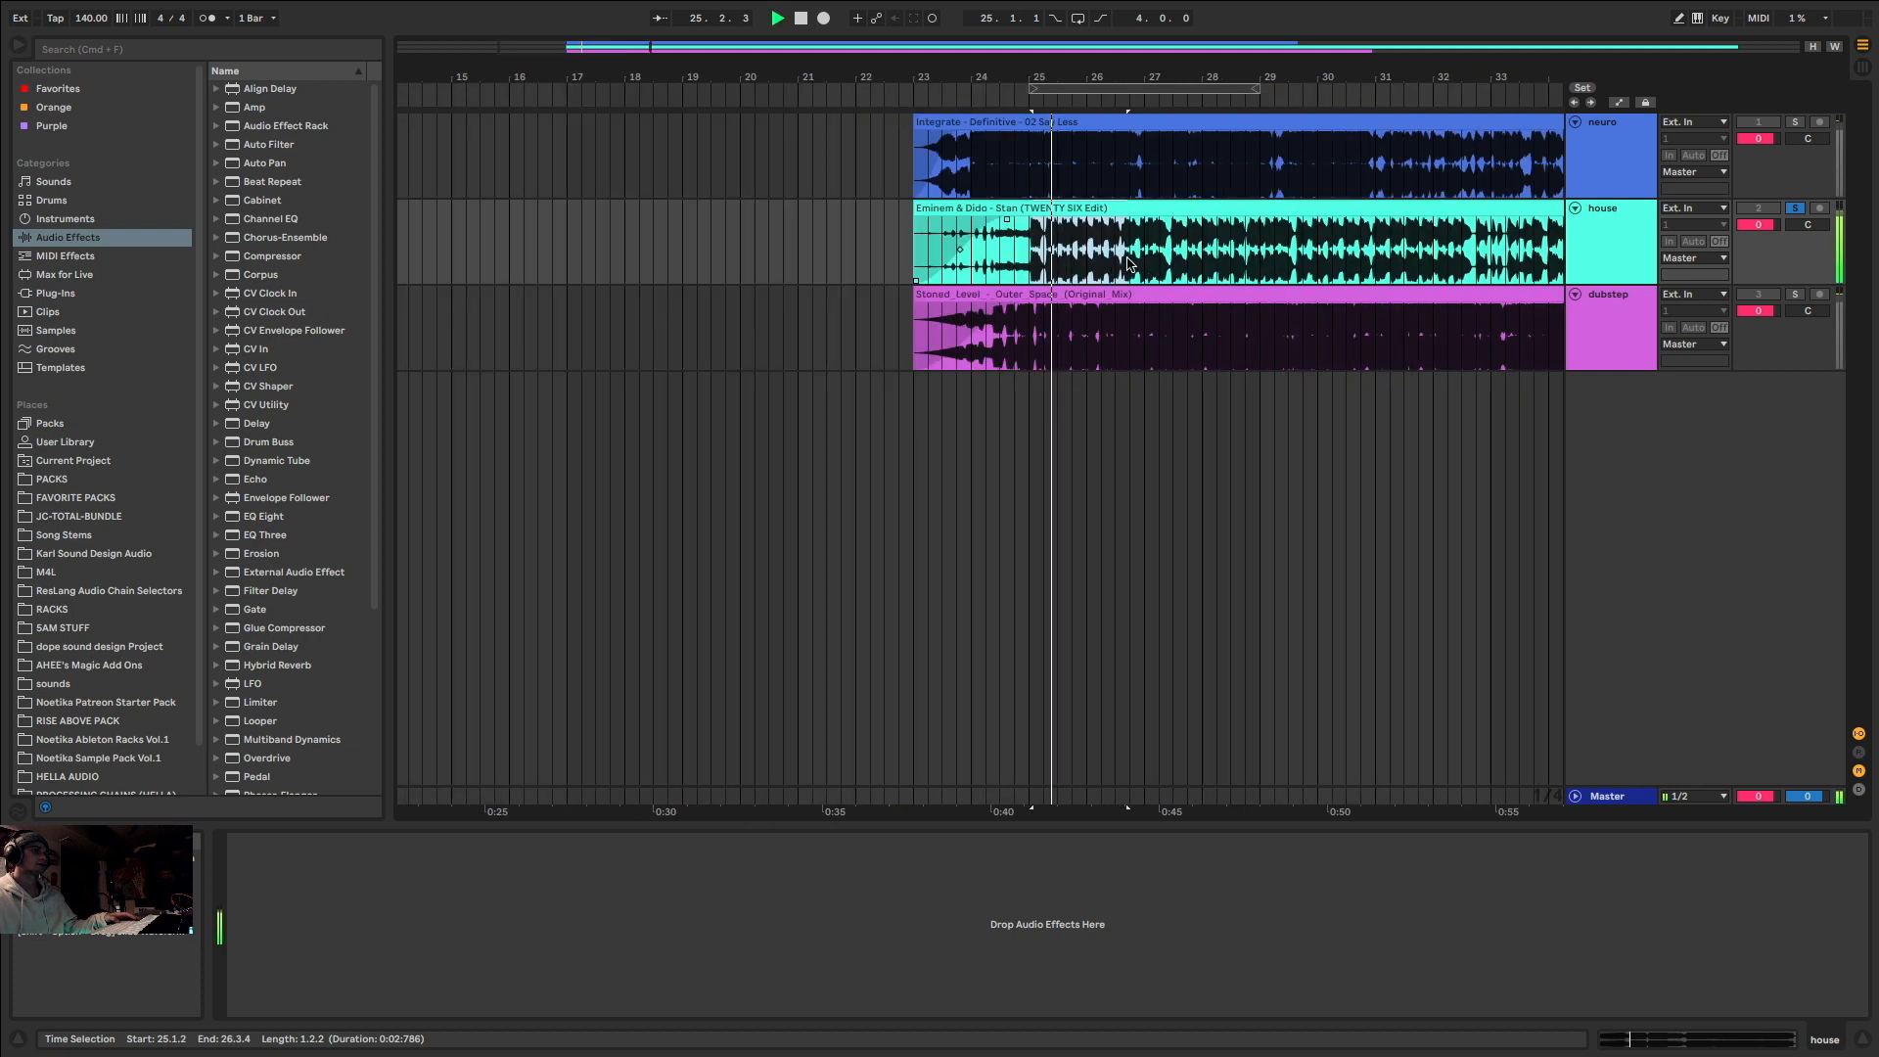
pyautogui.click(1079, 255)
pyautogui.scroll(5, 1086, 254)
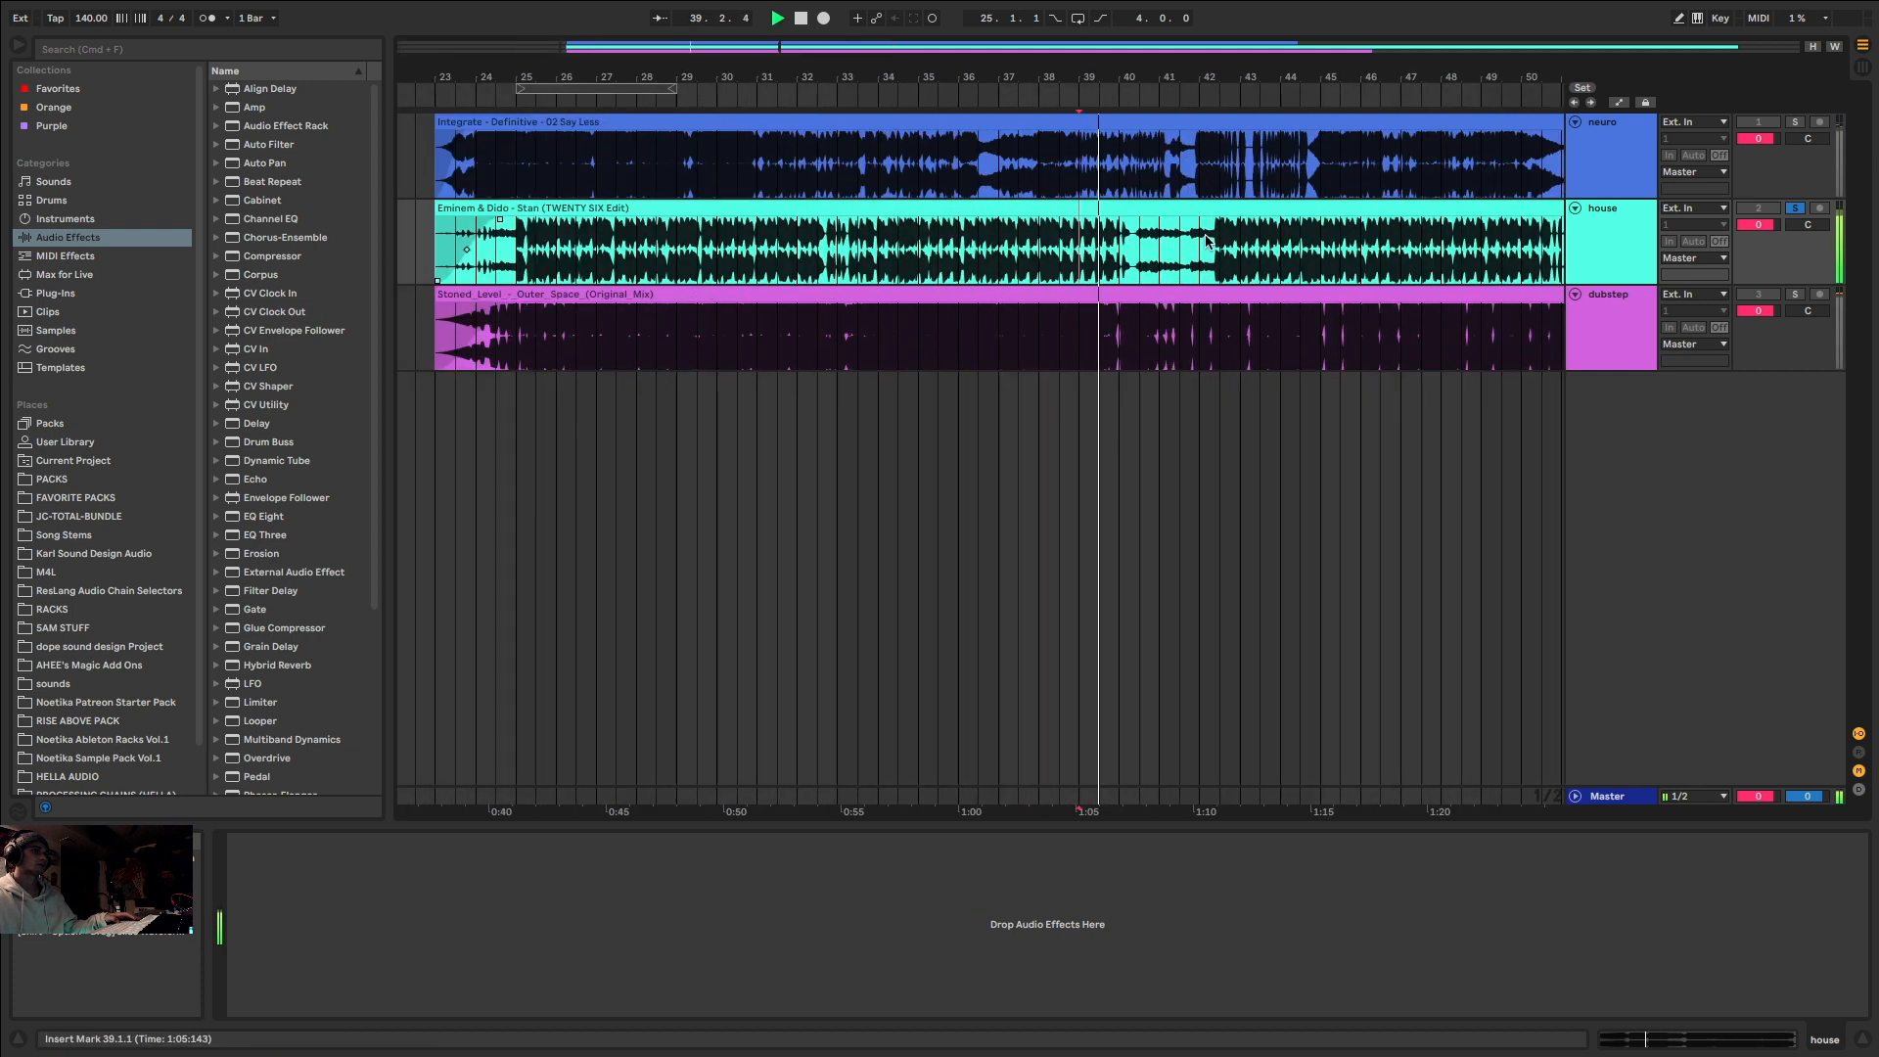
# Step: Play the house track from 49.3.1, stop playback and look over its overall waveform
pyautogui.click(1500, 262)
pyautogui.press('space')
pyautogui.scroll(5, 526, 253)
pyautogui.scroll(-5, 526, 253)
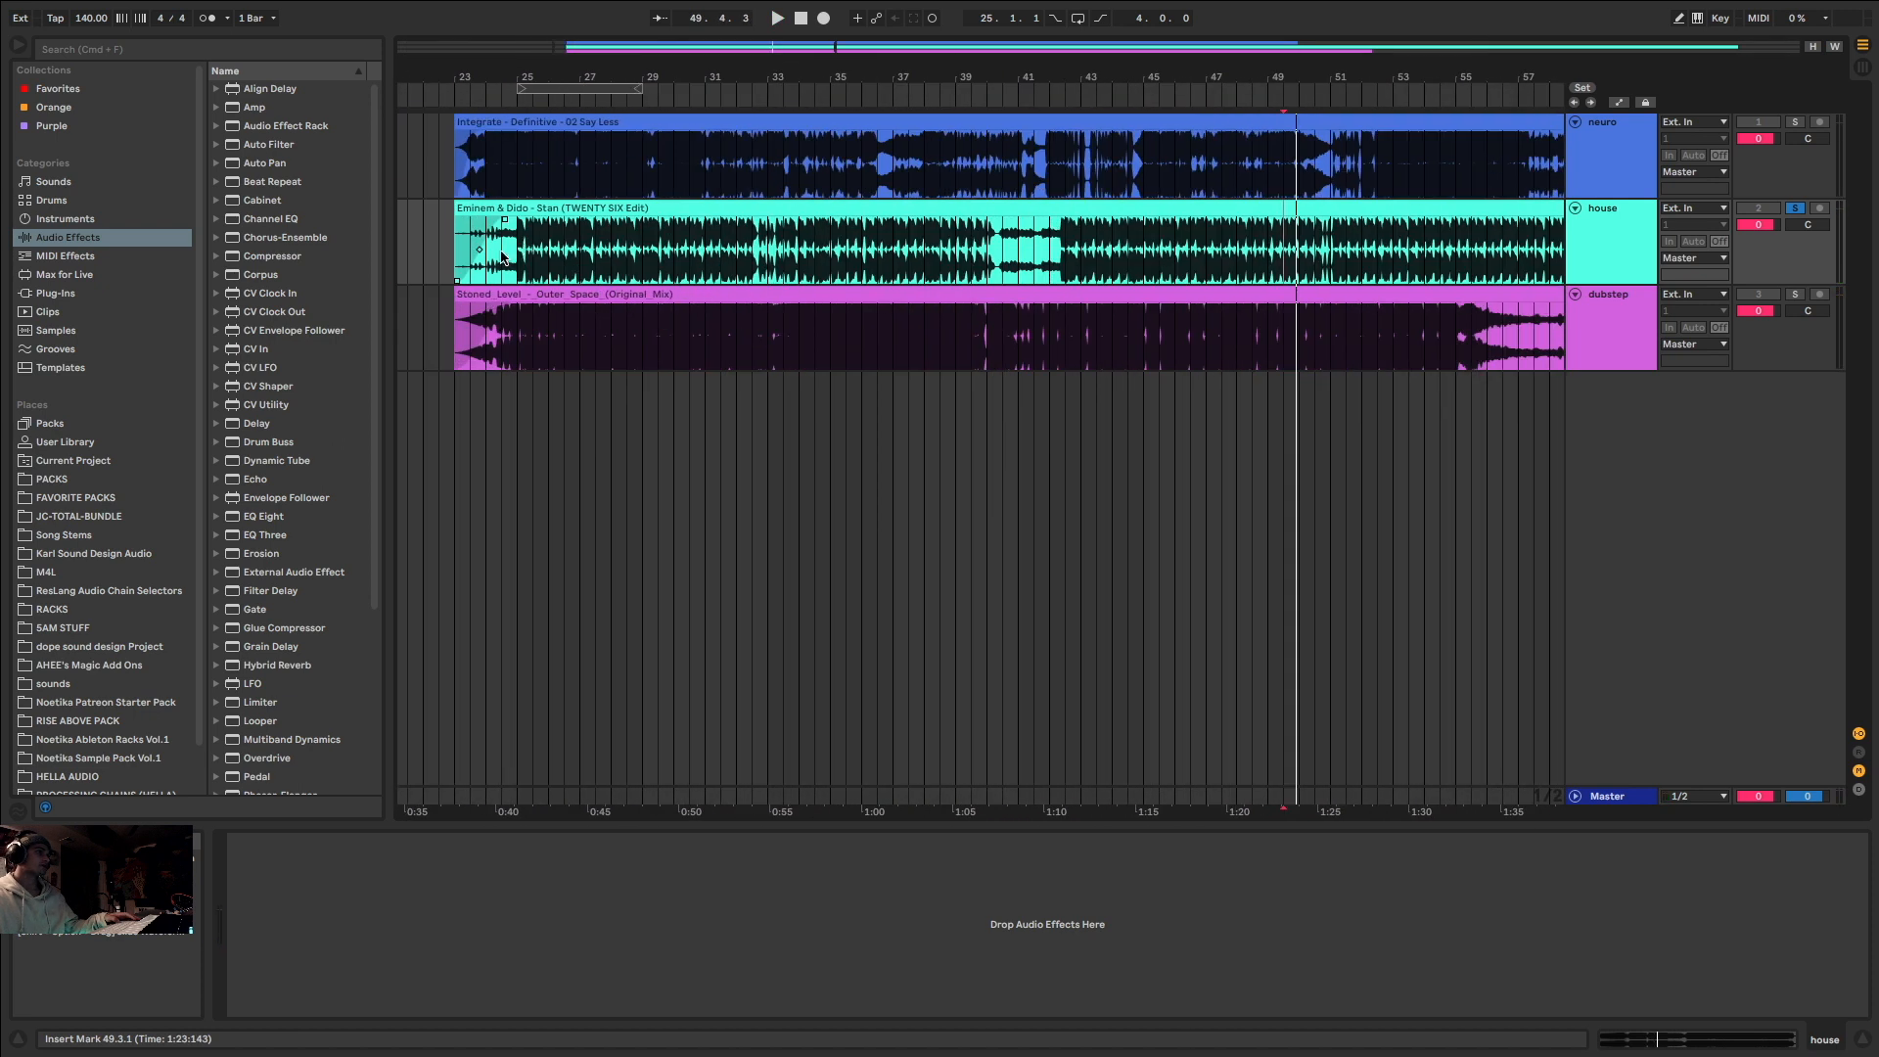
pyautogui.scroll(5, 469, 263)
# Step: Solo the dubstep track instead of house and play it from 24.3.1
pyautogui.click(679, 257)
pyautogui.click(1795, 294)
pyautogui.scroll(-5, 838, 351)
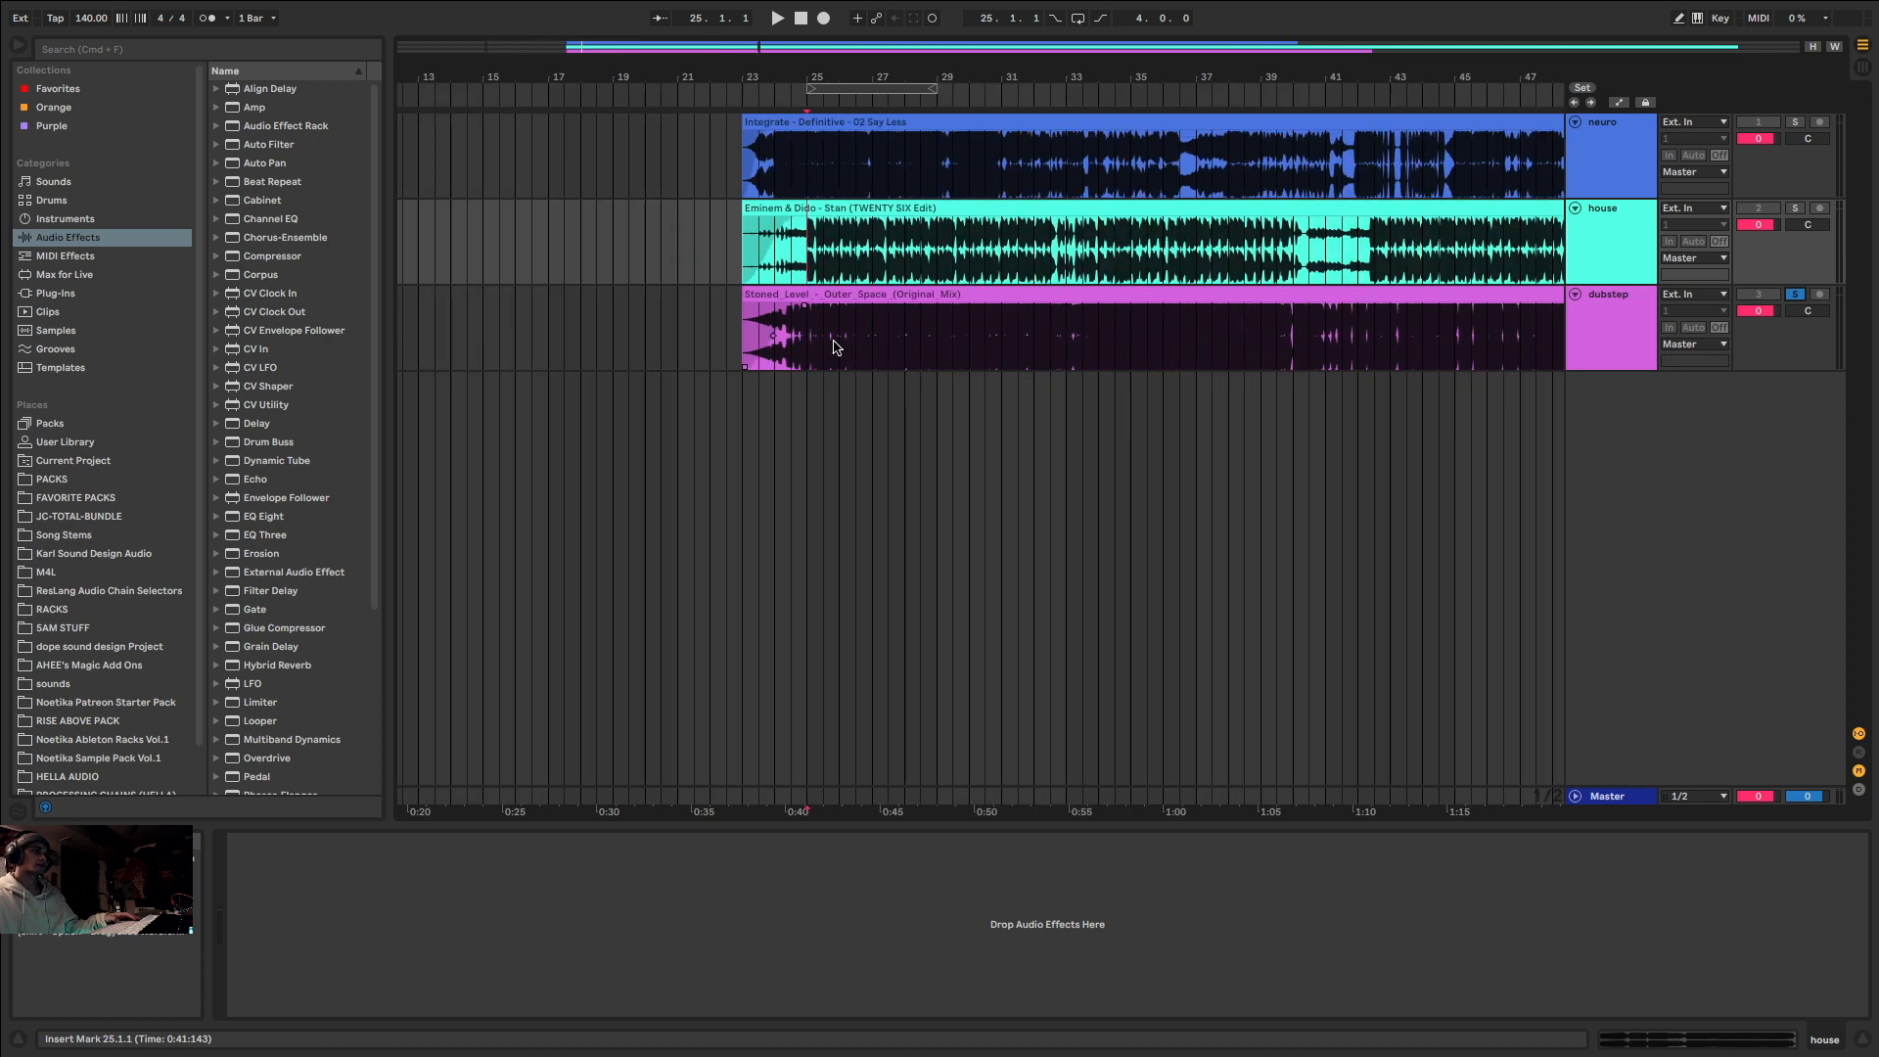
pyautogui.scroll(5, 774, 346)
pyautogui.click(773, 338)
pyautogui.press('space')
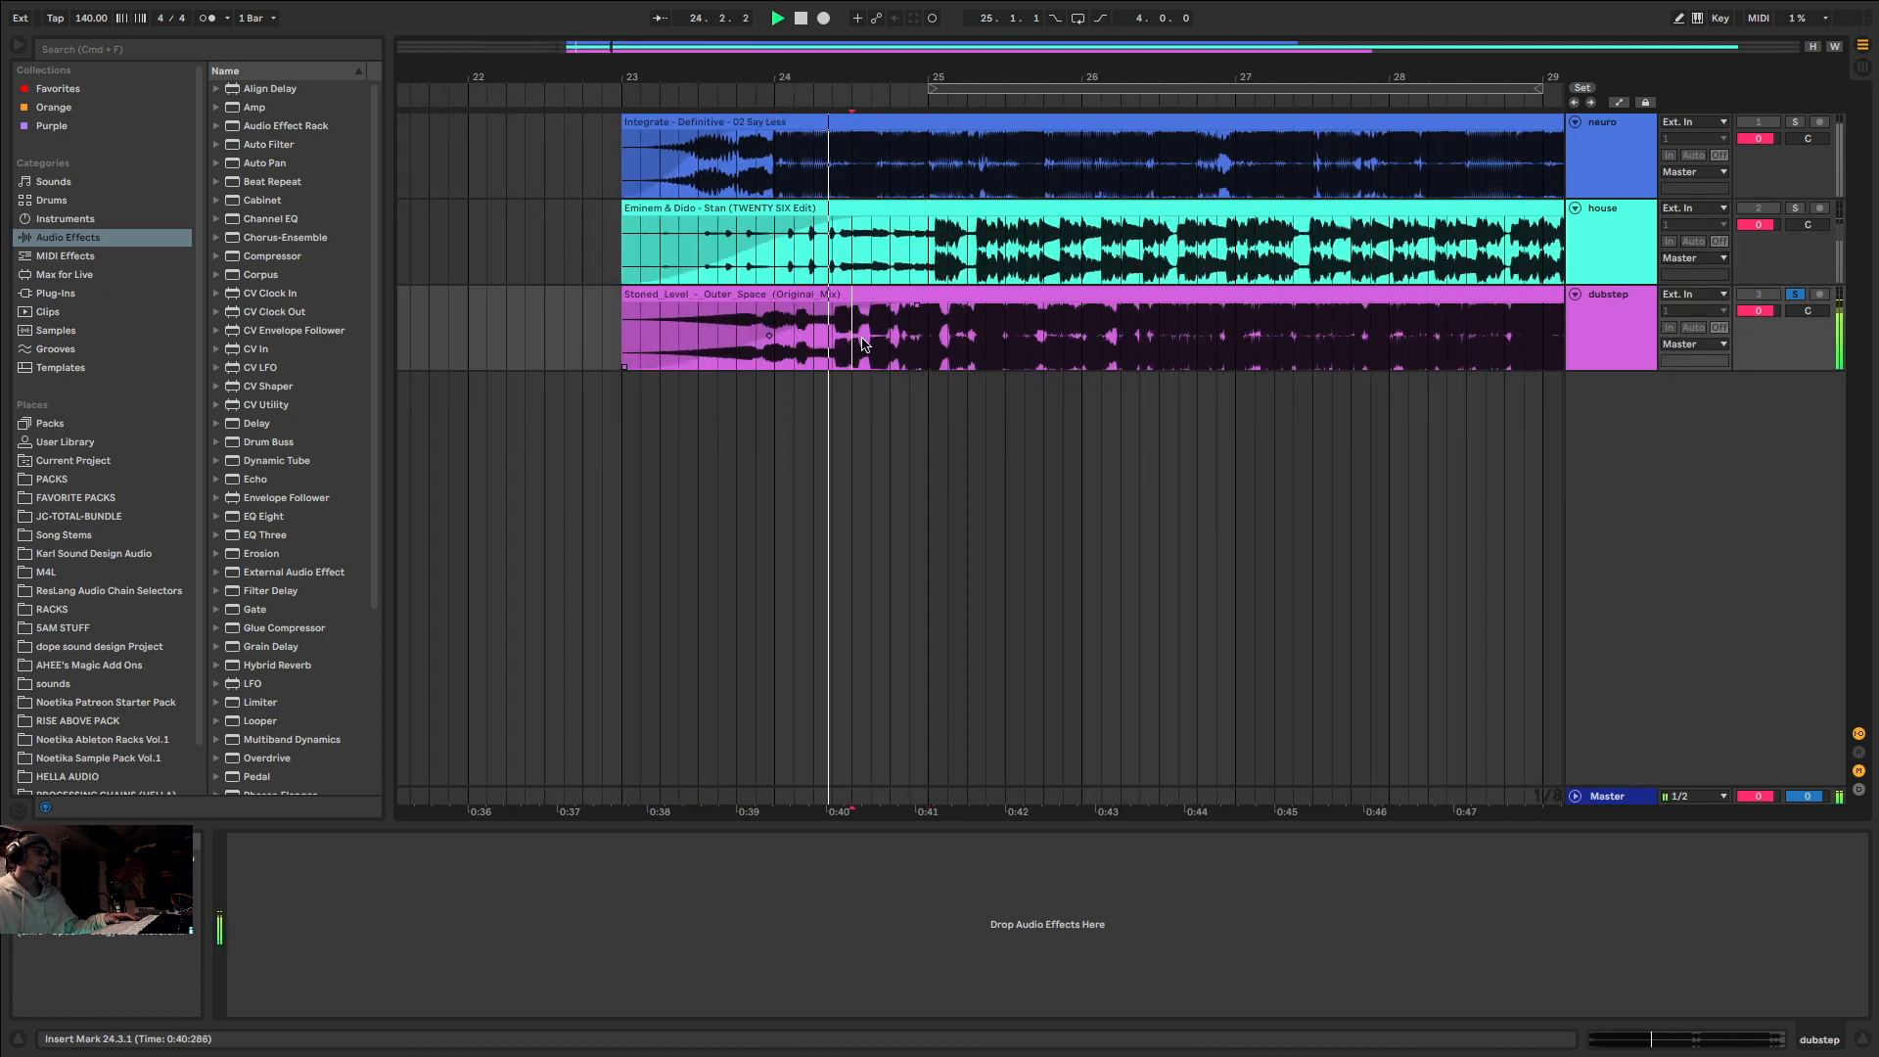
# Step: Inspect the dubstep waveform around bars 25 to 28 and play the track from 24.4.3
pyautogui.scroll(-5, 1101, 353)
pyautogui.scroll(6, 1164, 352)
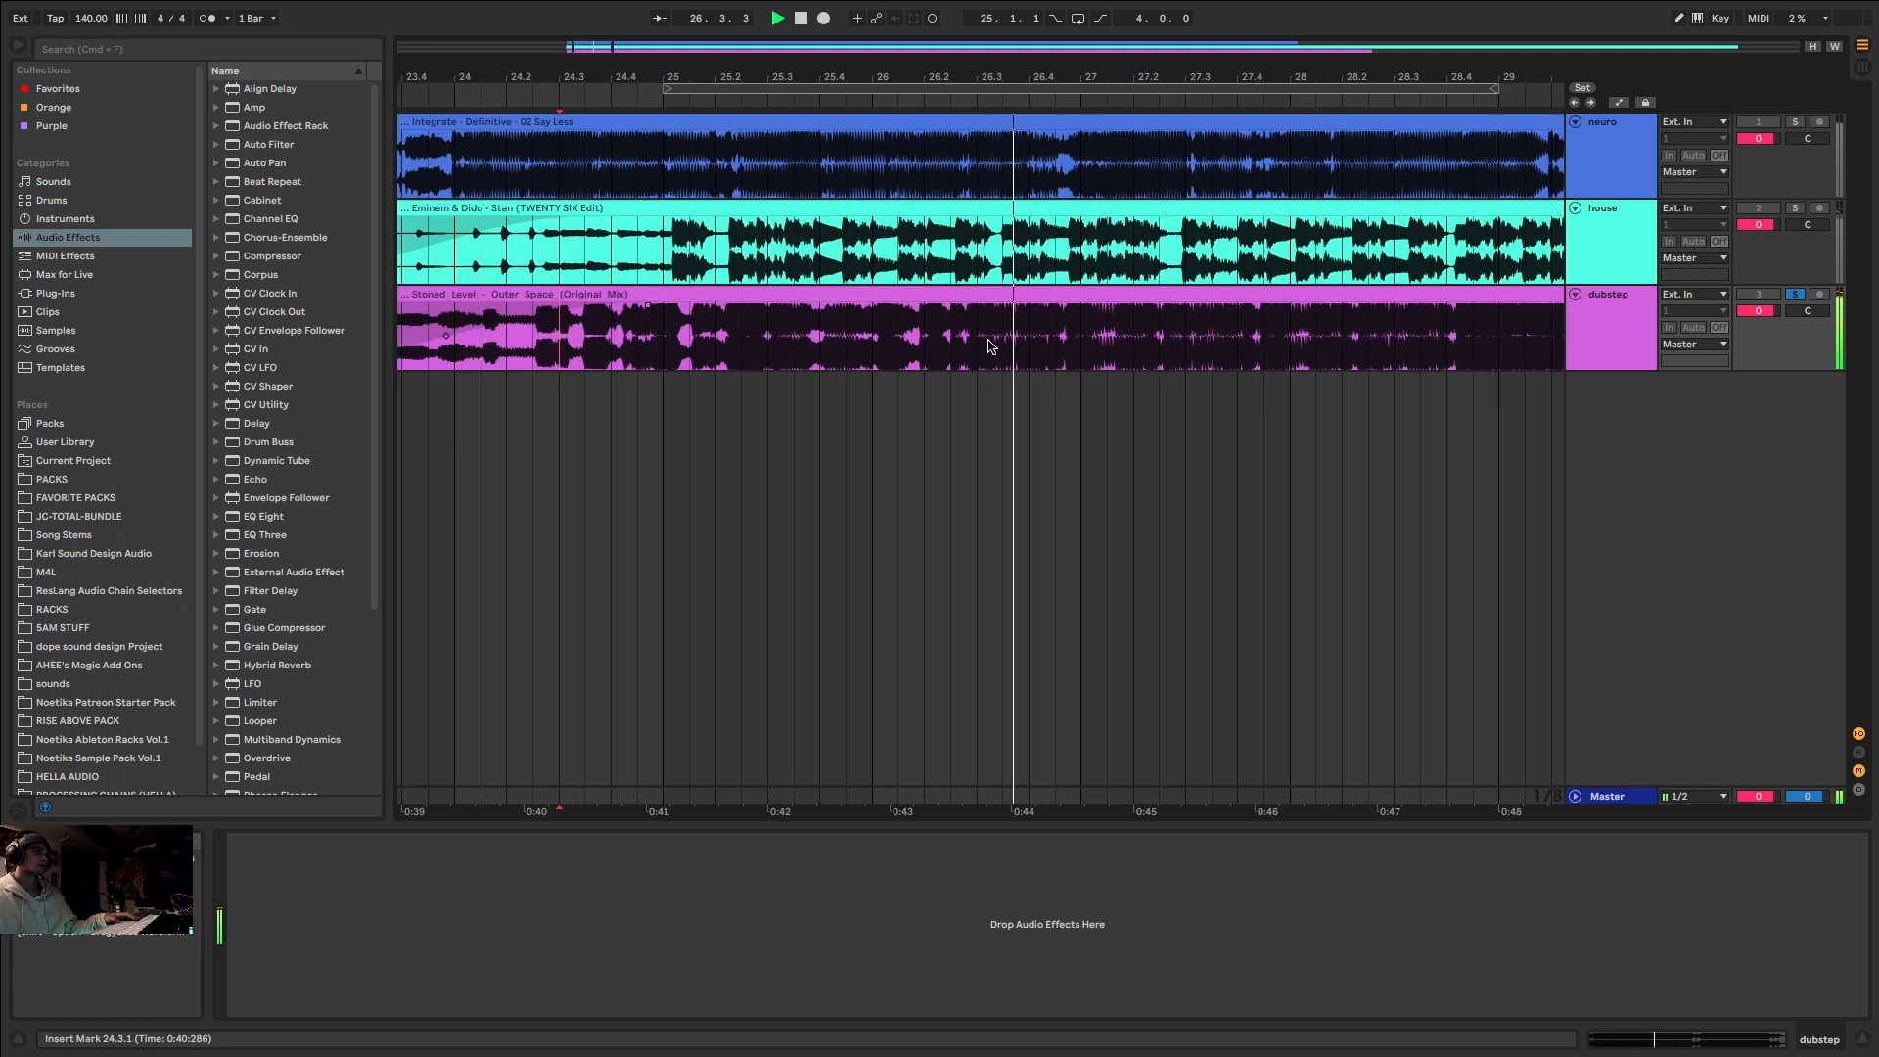
pyautogui.scroll(-4, 1040, 353)
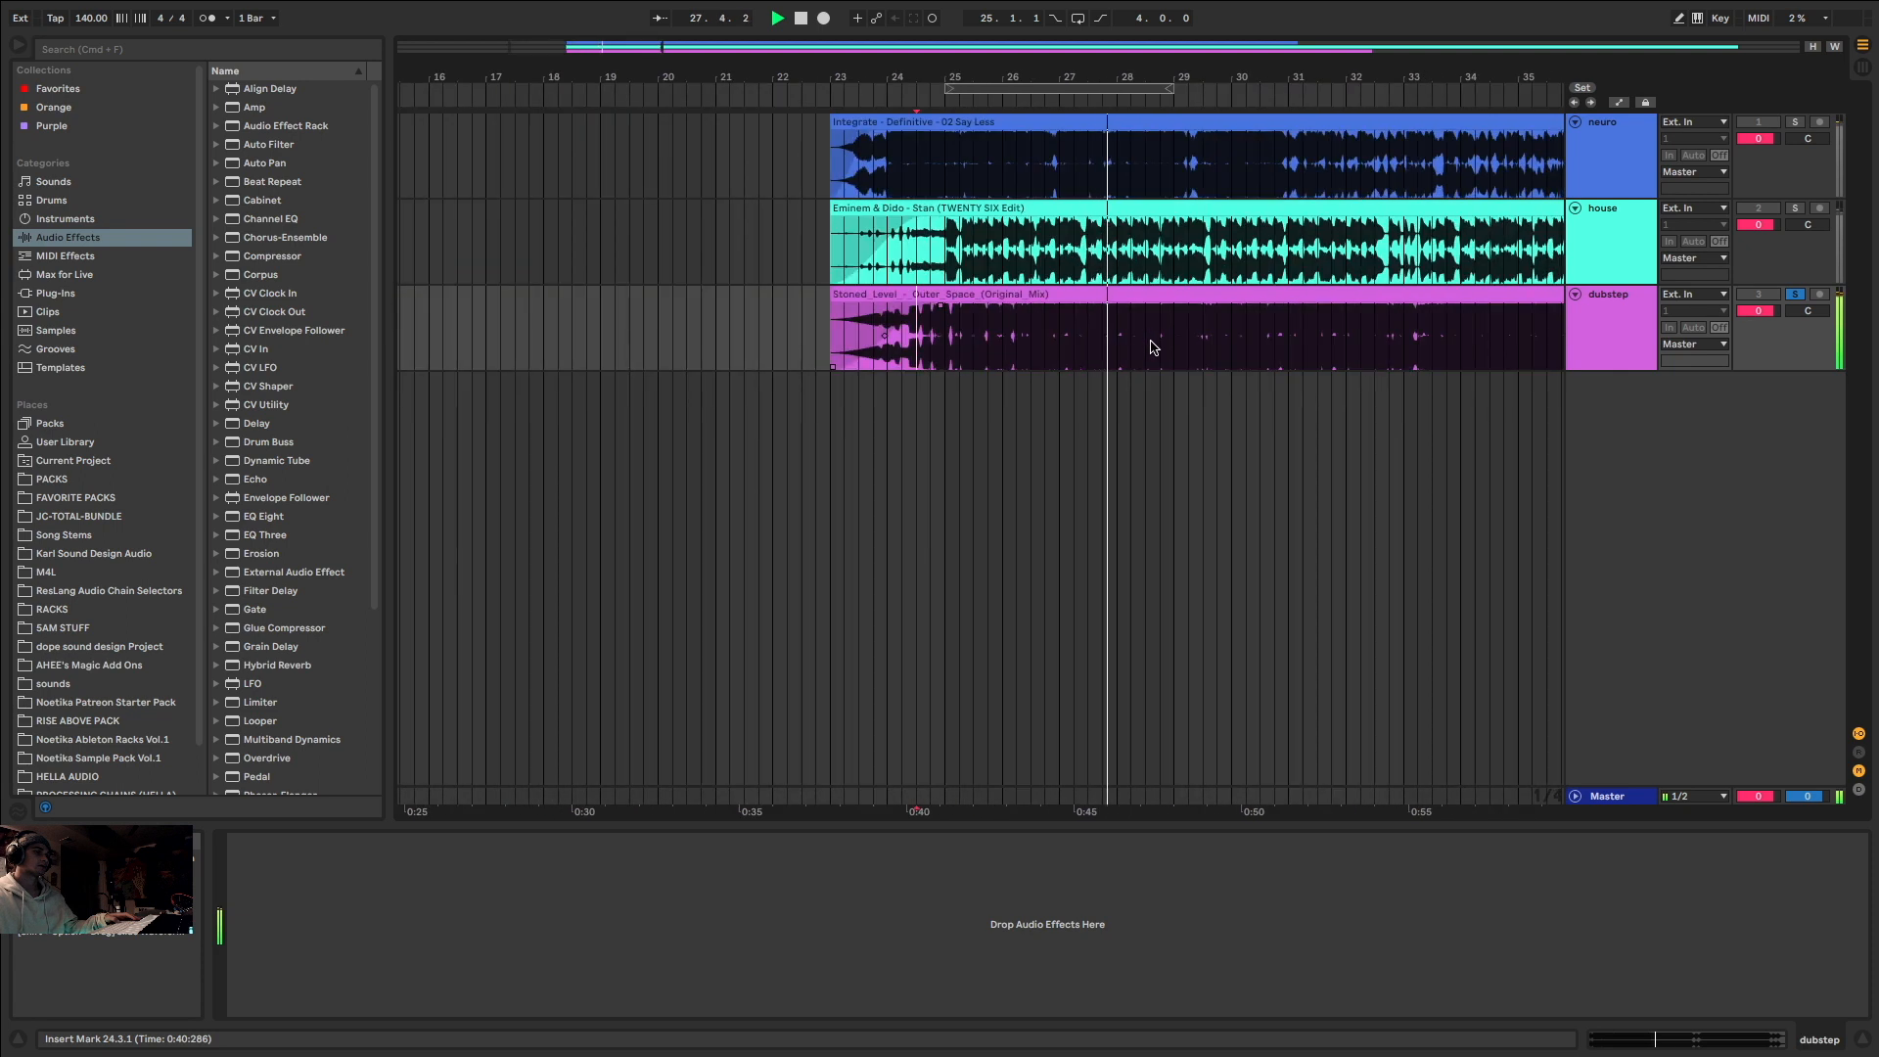
pyautogui.scroll(5, 812, 353)
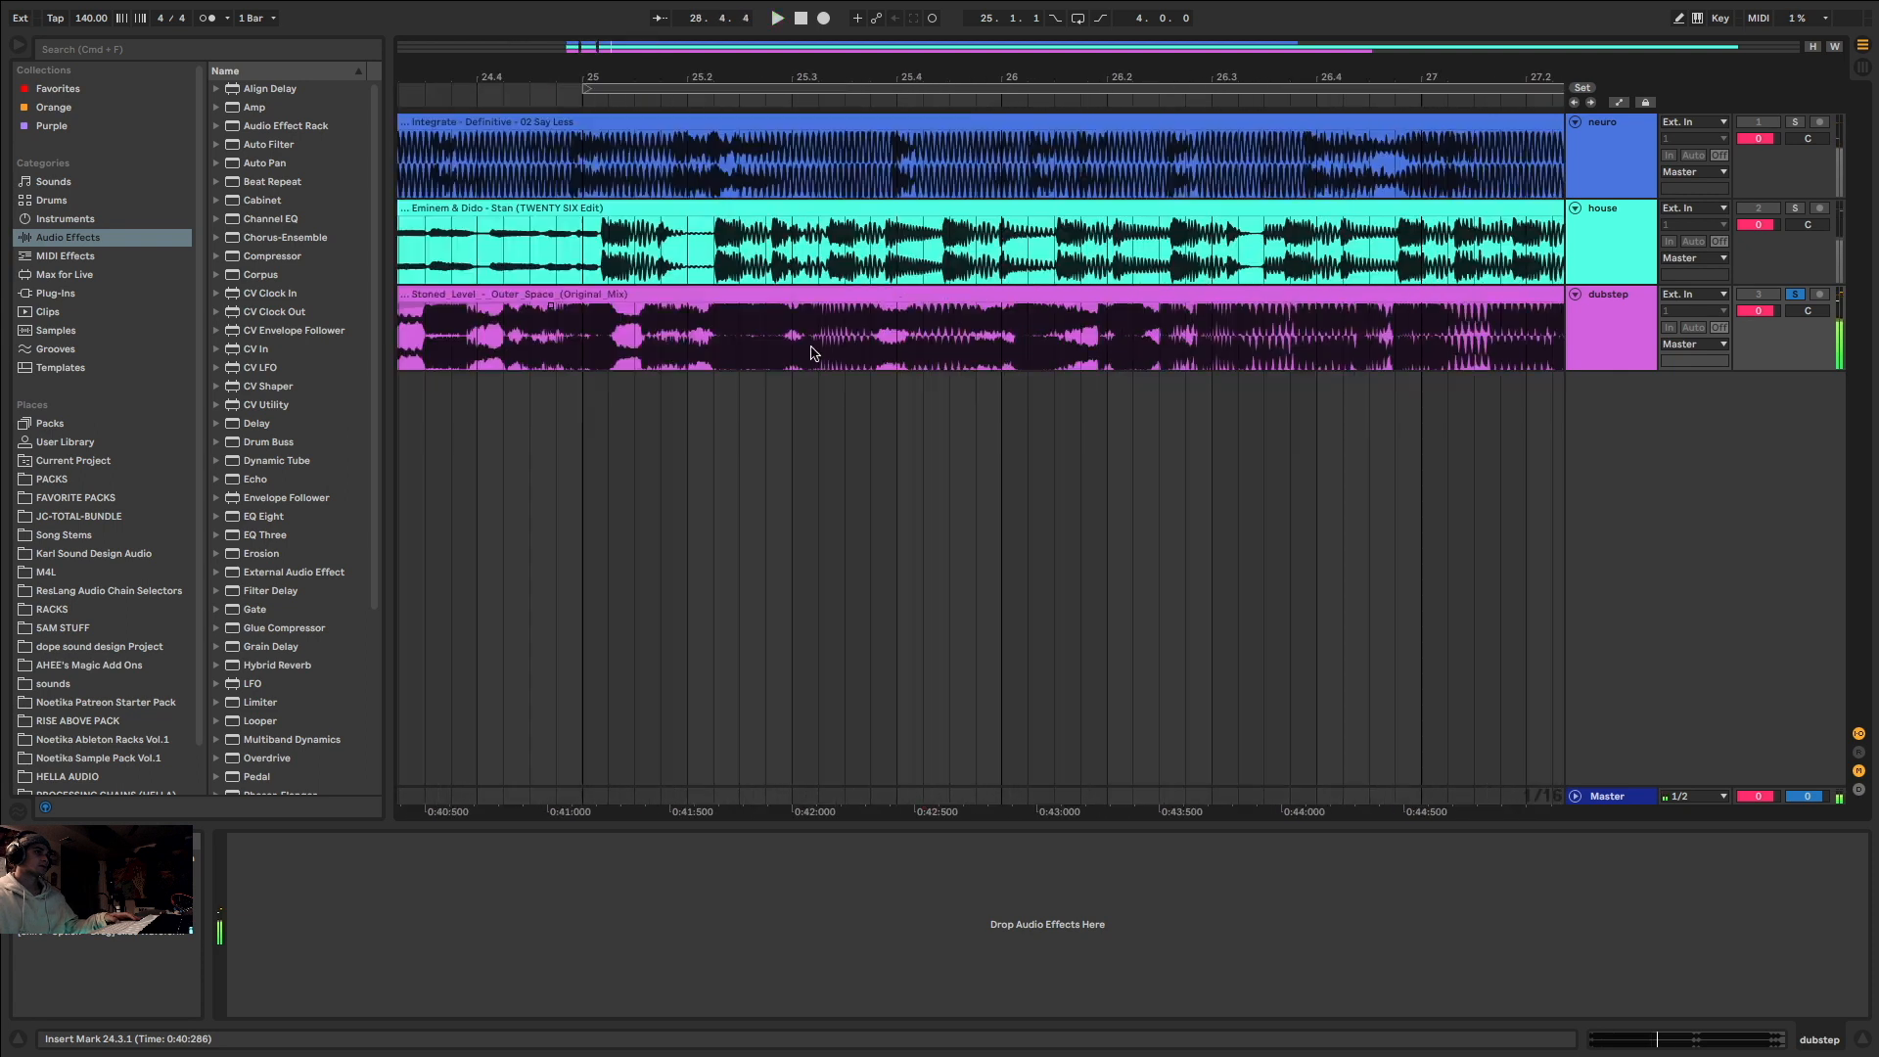
pyautogui.scroll(2, 685, 348)
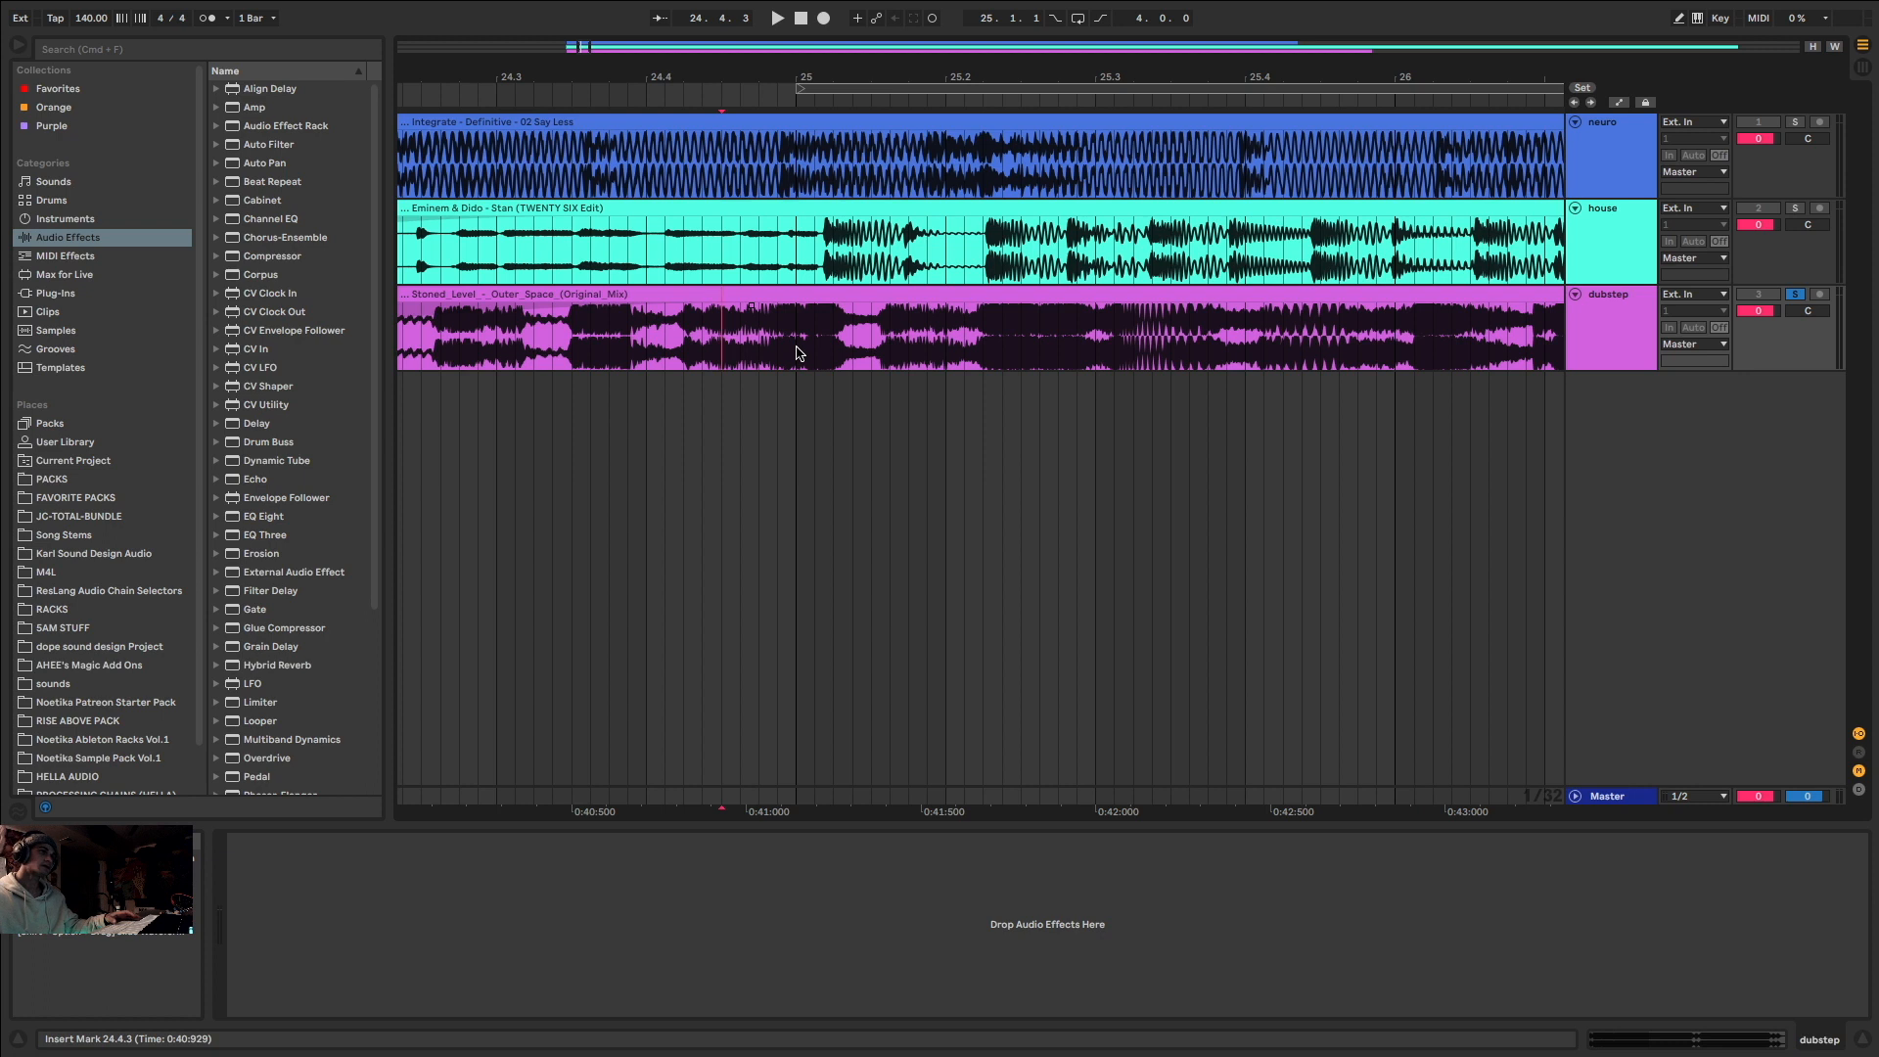
pyautogui.press('space')
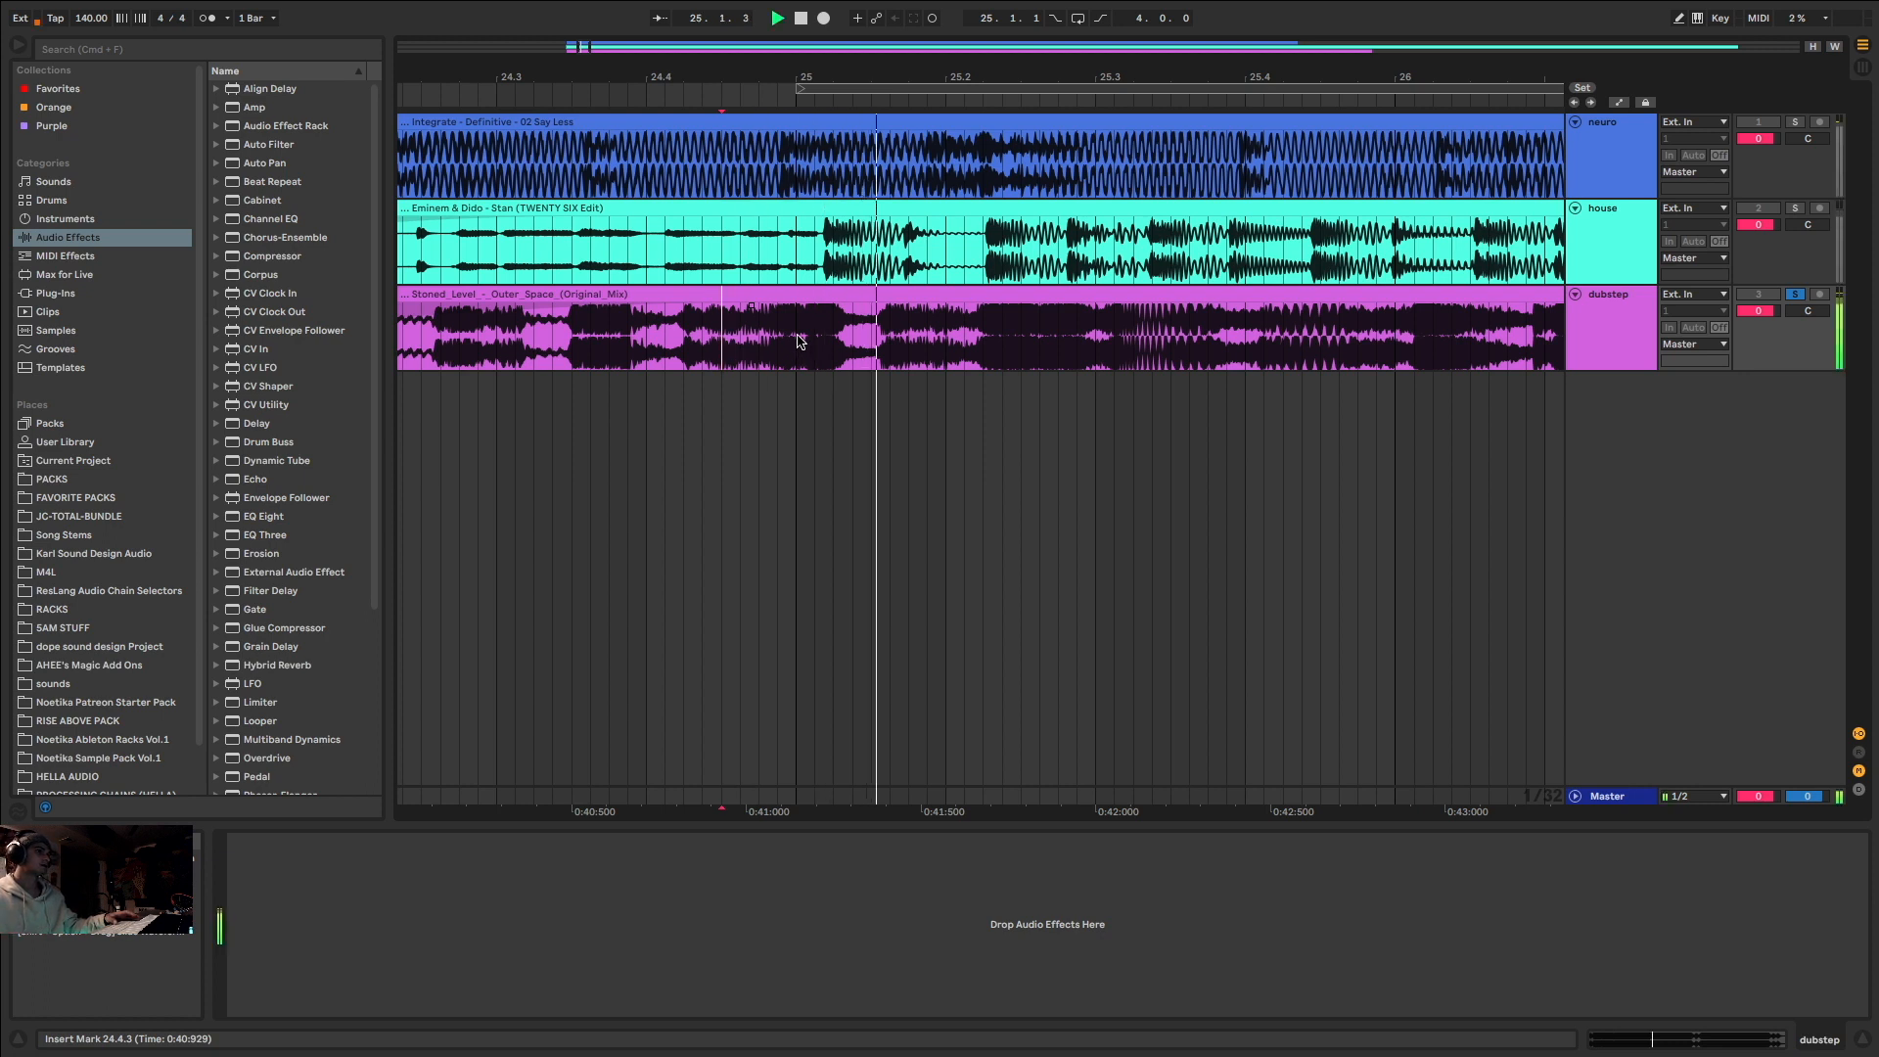
# Step: Audition the dubstep track from 27.1.1 and 27.1.4 and inspect the waveform around bars 27 and 28
pyautogui.scroll(-10, 1264, 347)
pyautogui.scroll(10, 1349, 350)
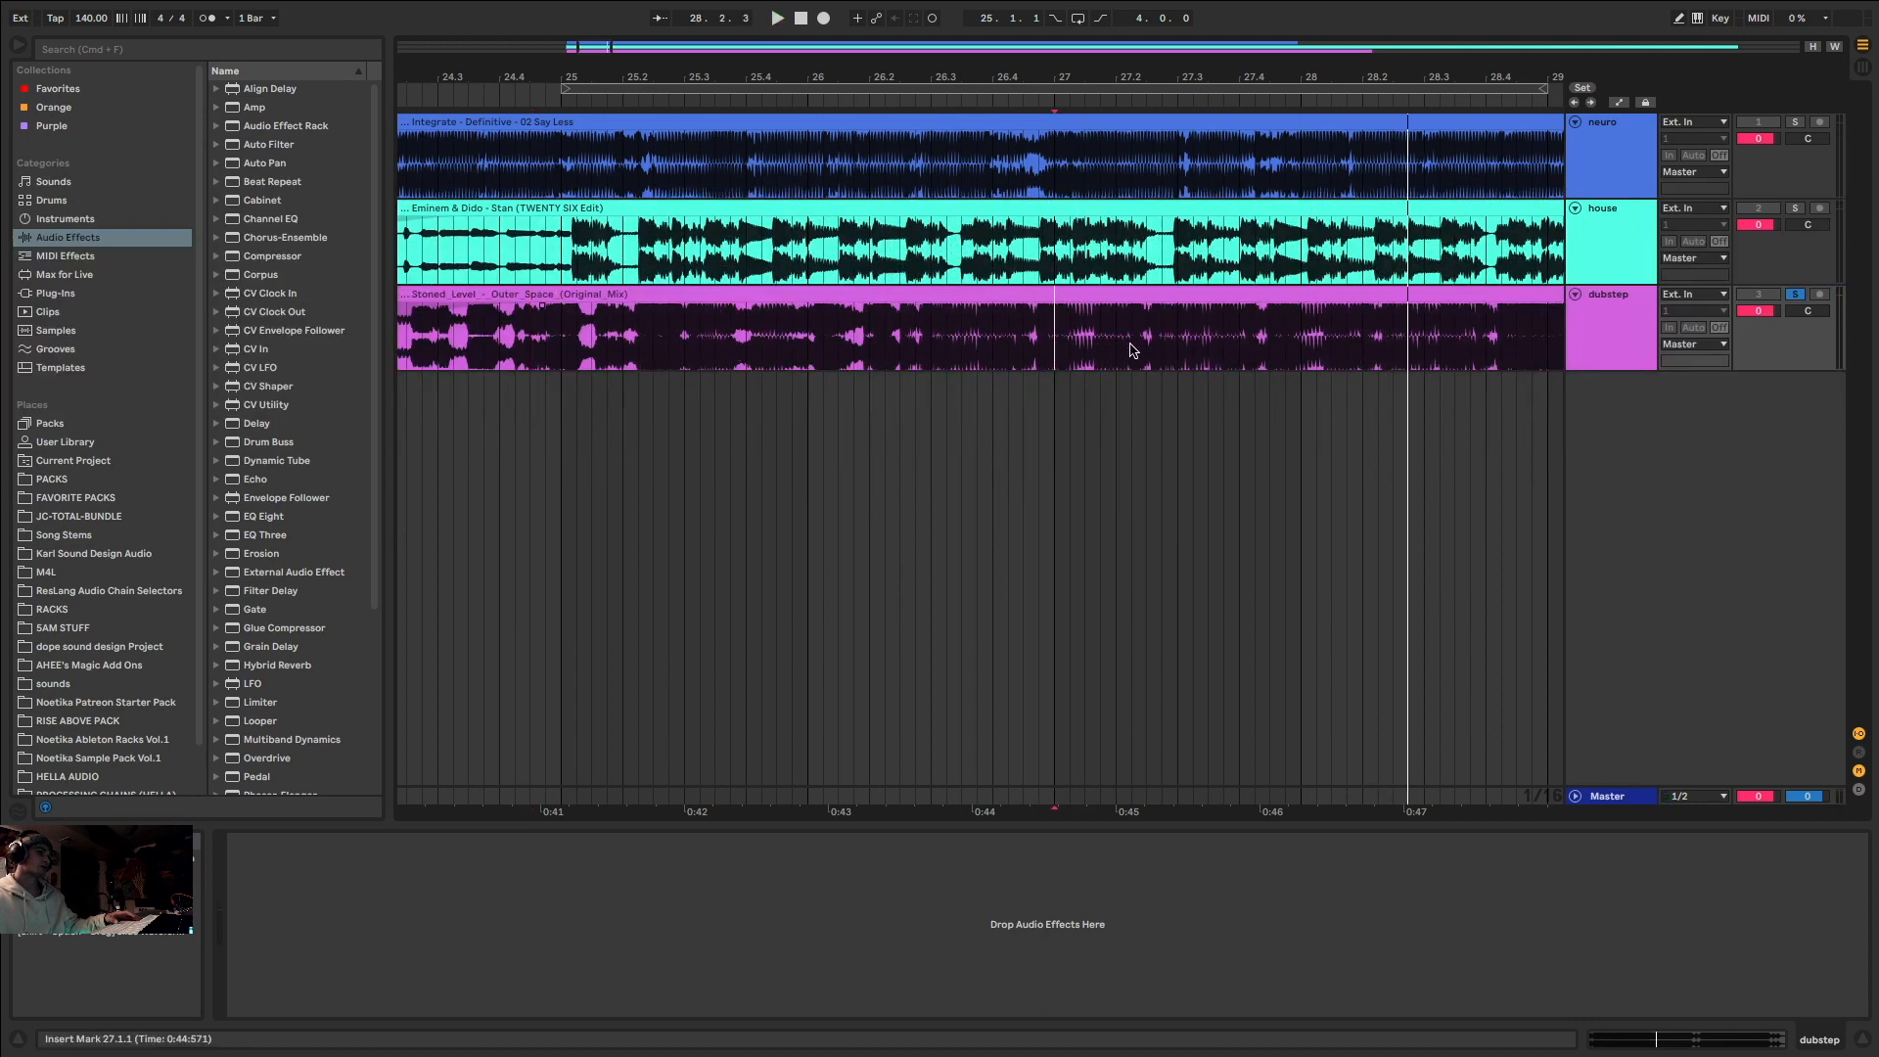
pyautogui.scroll(5, 1113, 348)
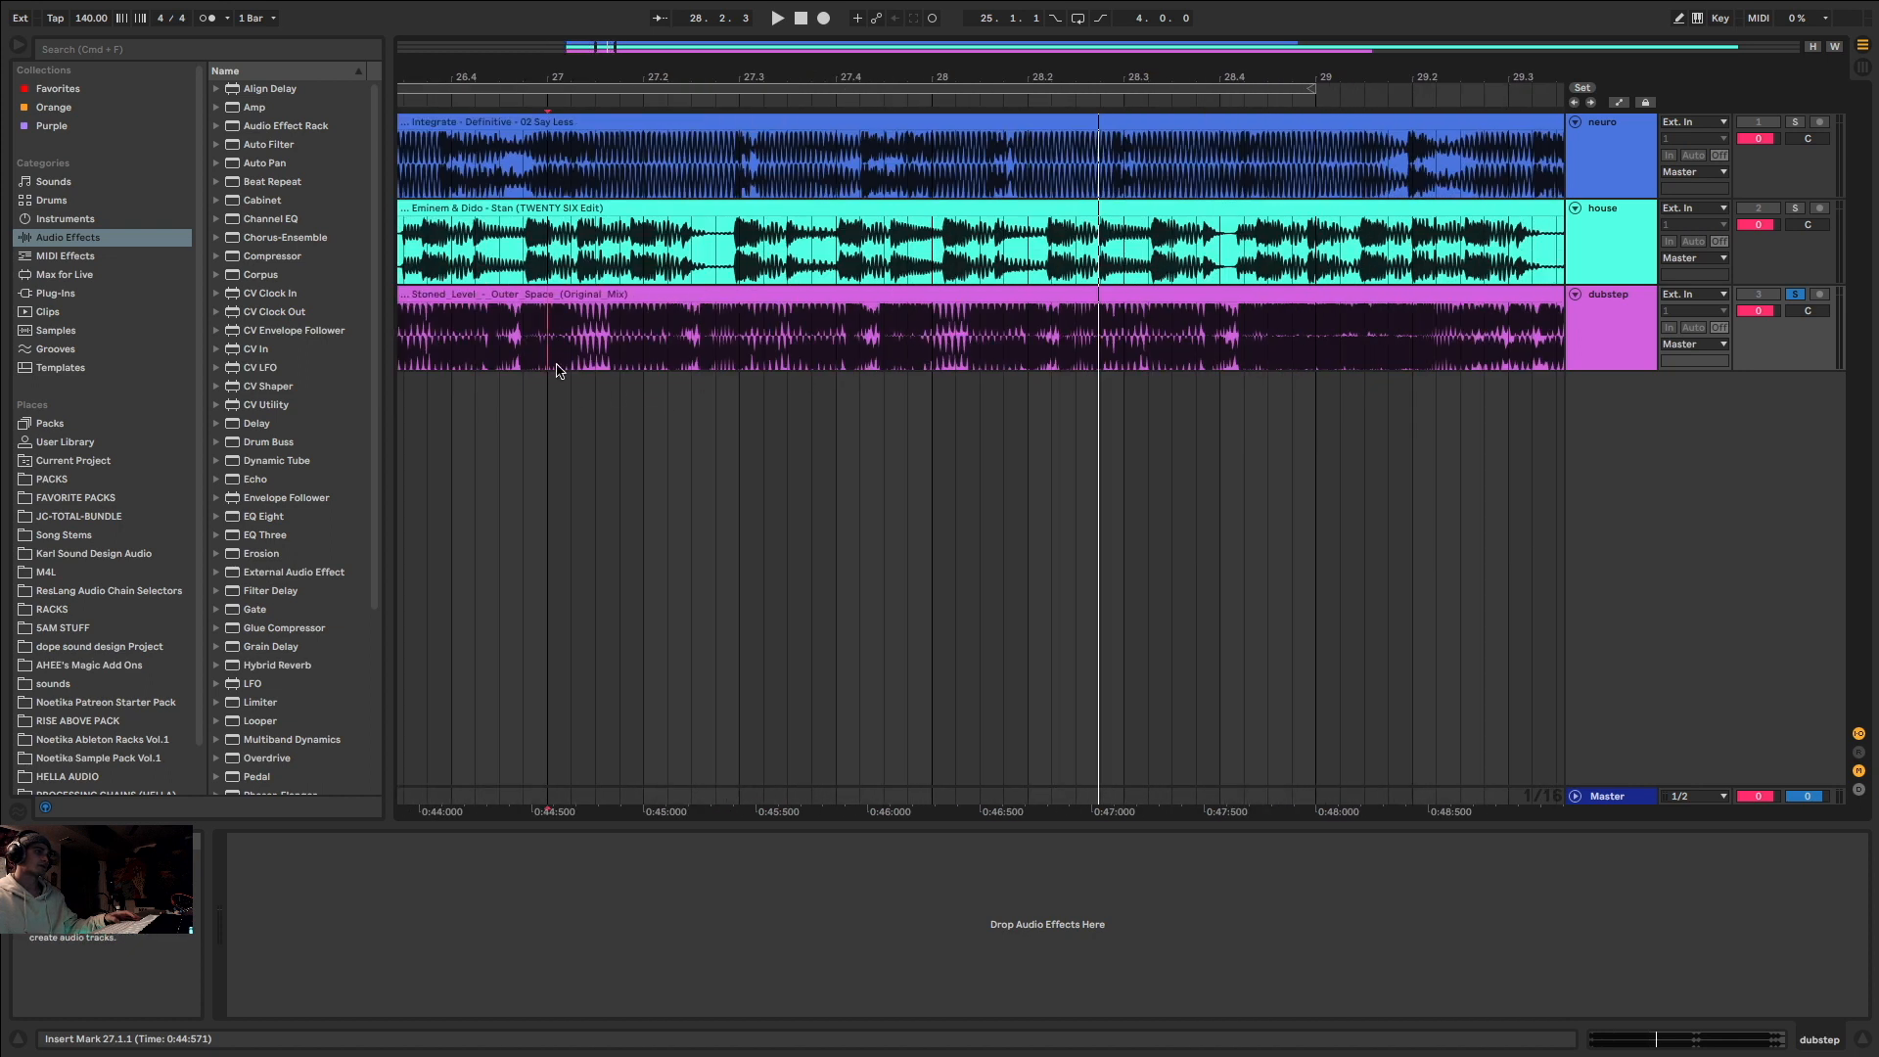
pyautogui.scroll(6, 607, 335)
pyautogui.scroll(-10, 985, 334)
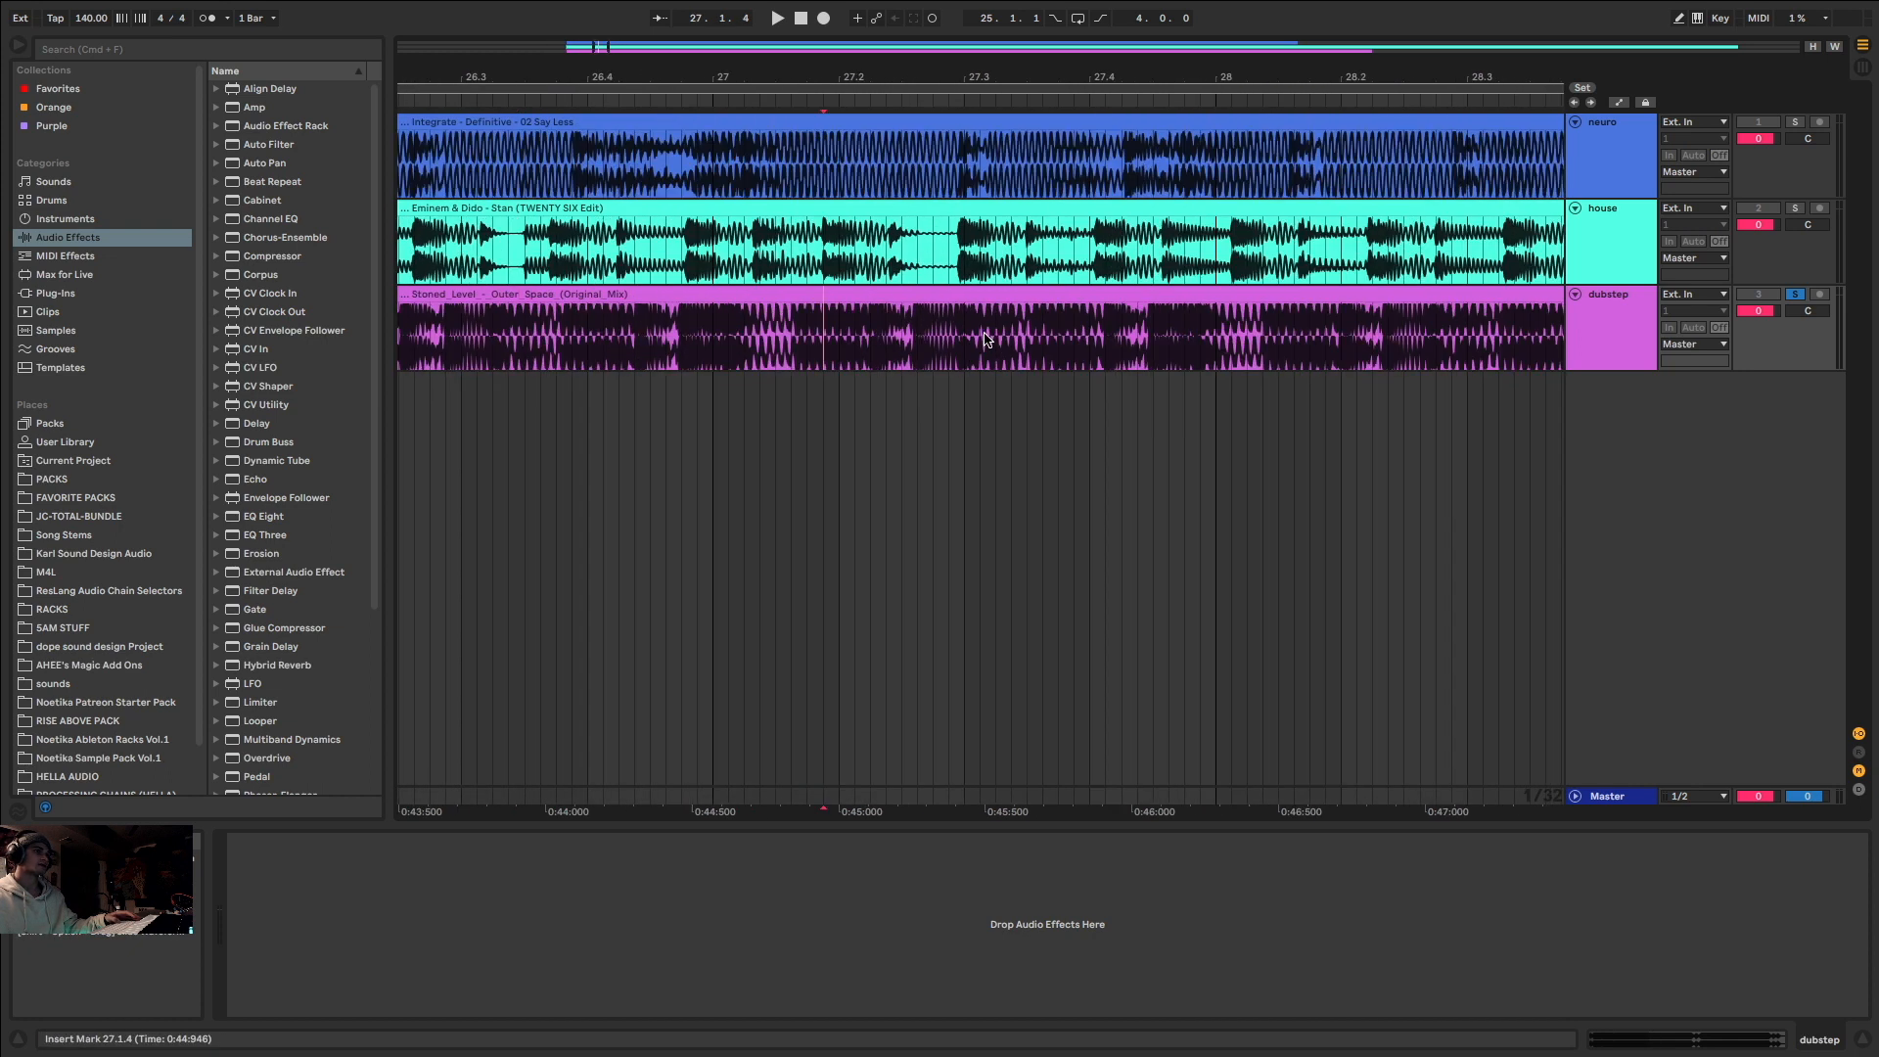
pyautogui.scroll(6, 773, 329)
# Step: Play the dubstep track from 25.3.3 and 25.3.4 while inspecting the shape of its hits
pyautogui.click(765, 343)
pyautogui.press('space')
pyautogui.click(892, 335)
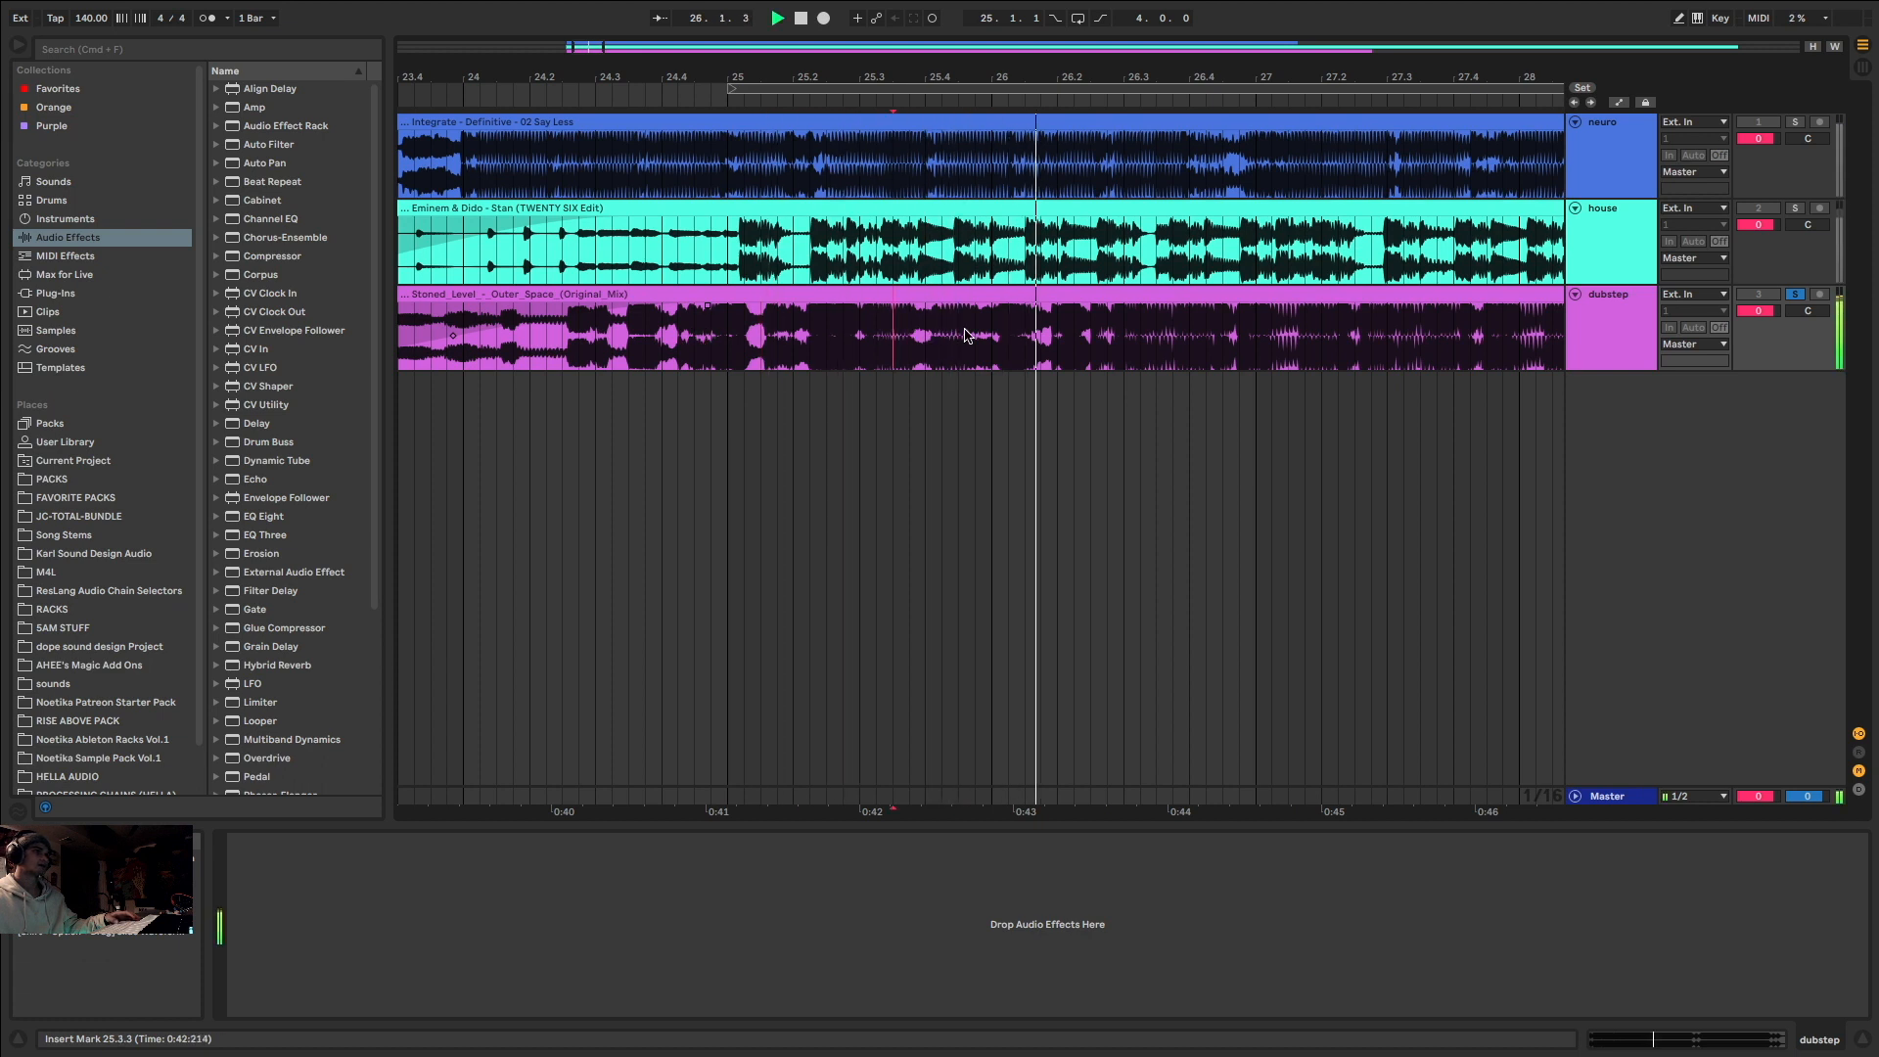
pyautogui.scroll(-4, 989, 337)
pyautogui.scroll(7, 1022, 342)
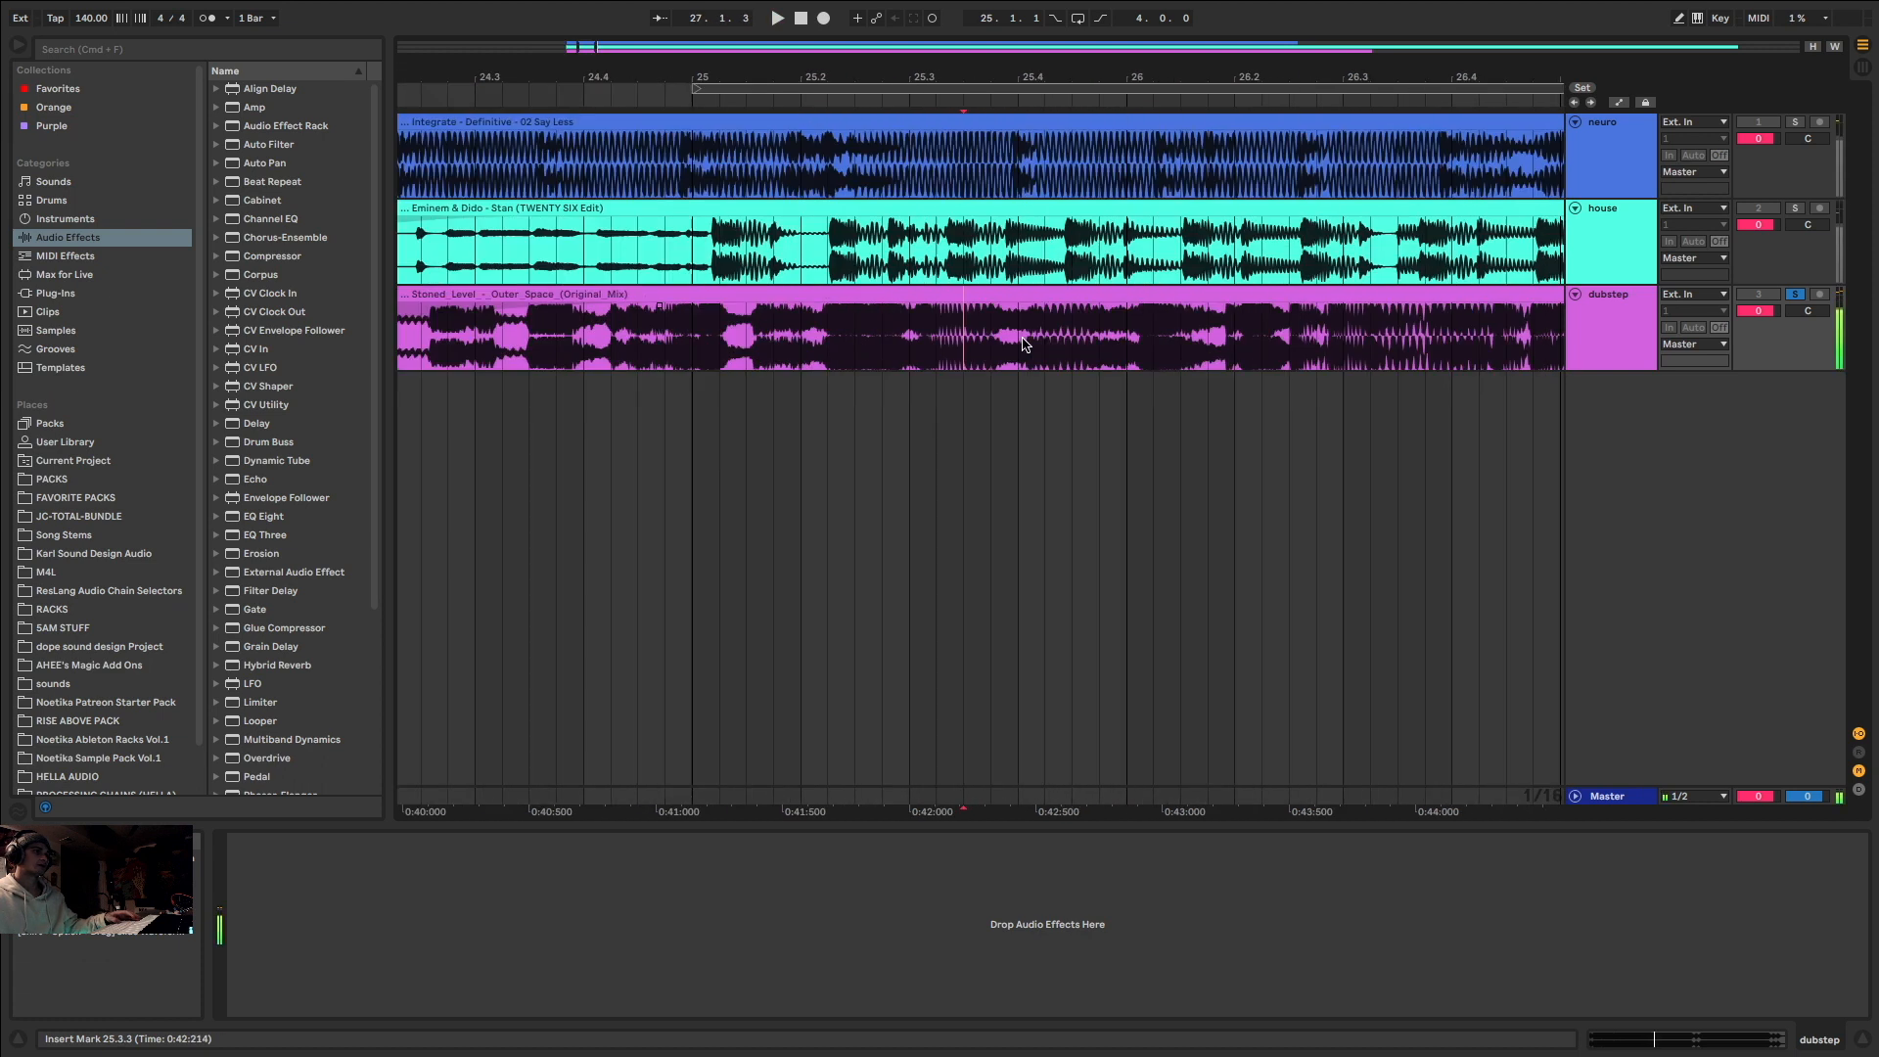
pyautogui.scroll(2, 983, 343)
pyautogui.press('space')
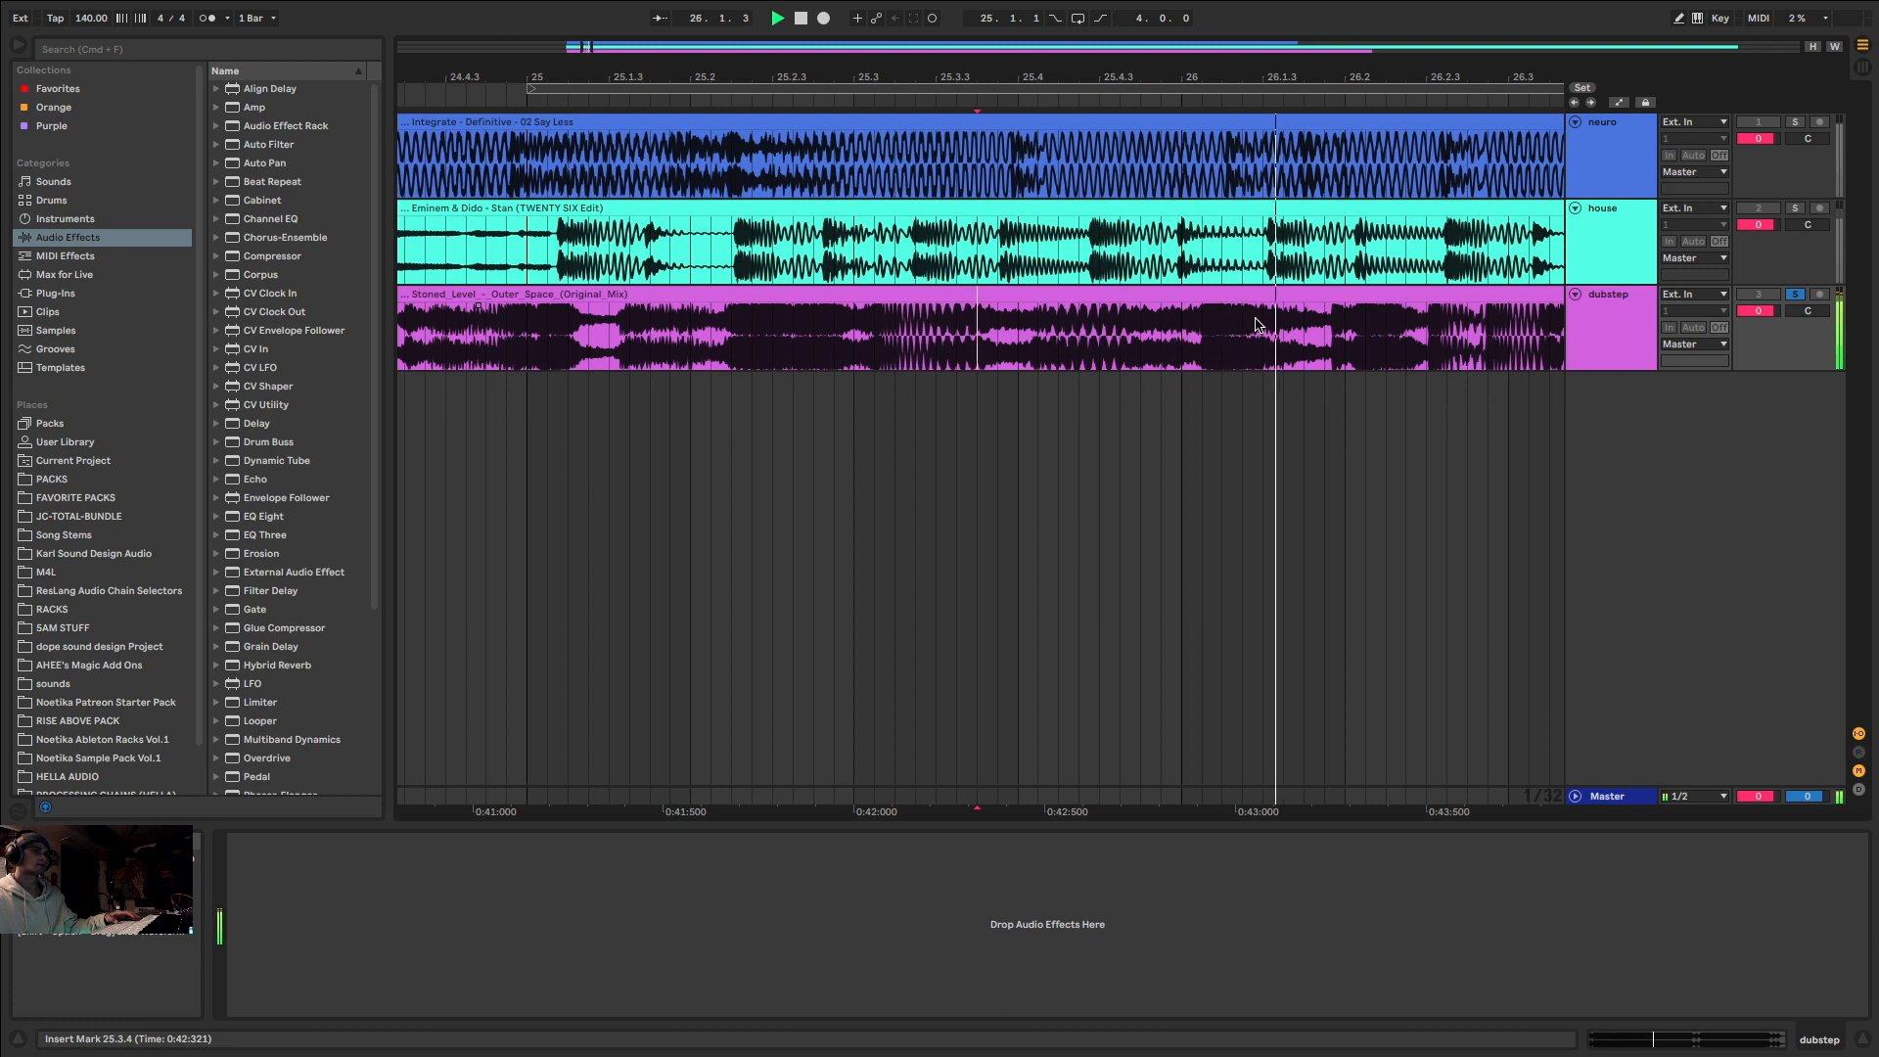
# Step: Select the neuro track and compare the waveforms of all three reference tracks, close up around bar 25 and across the arrangement
pyautogui.click(1595, 151)
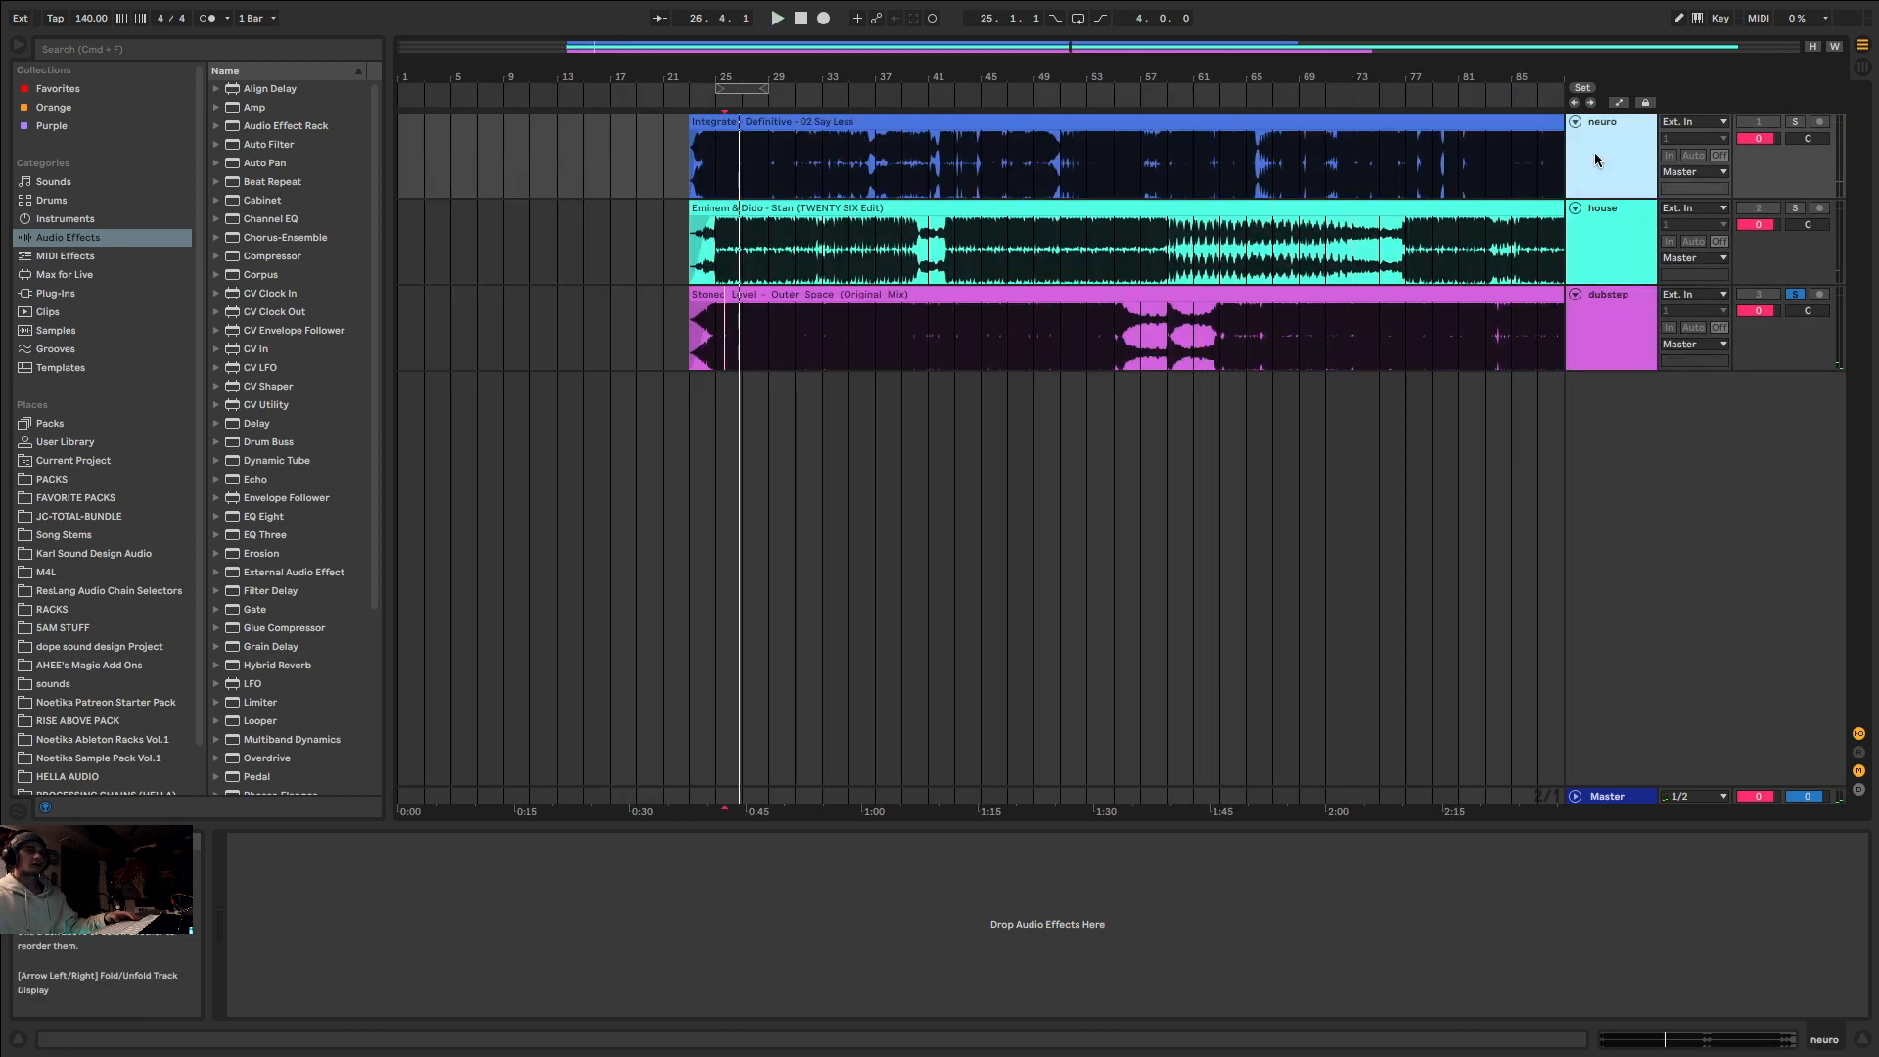
pyautogui.scroll(10, 729, 335)
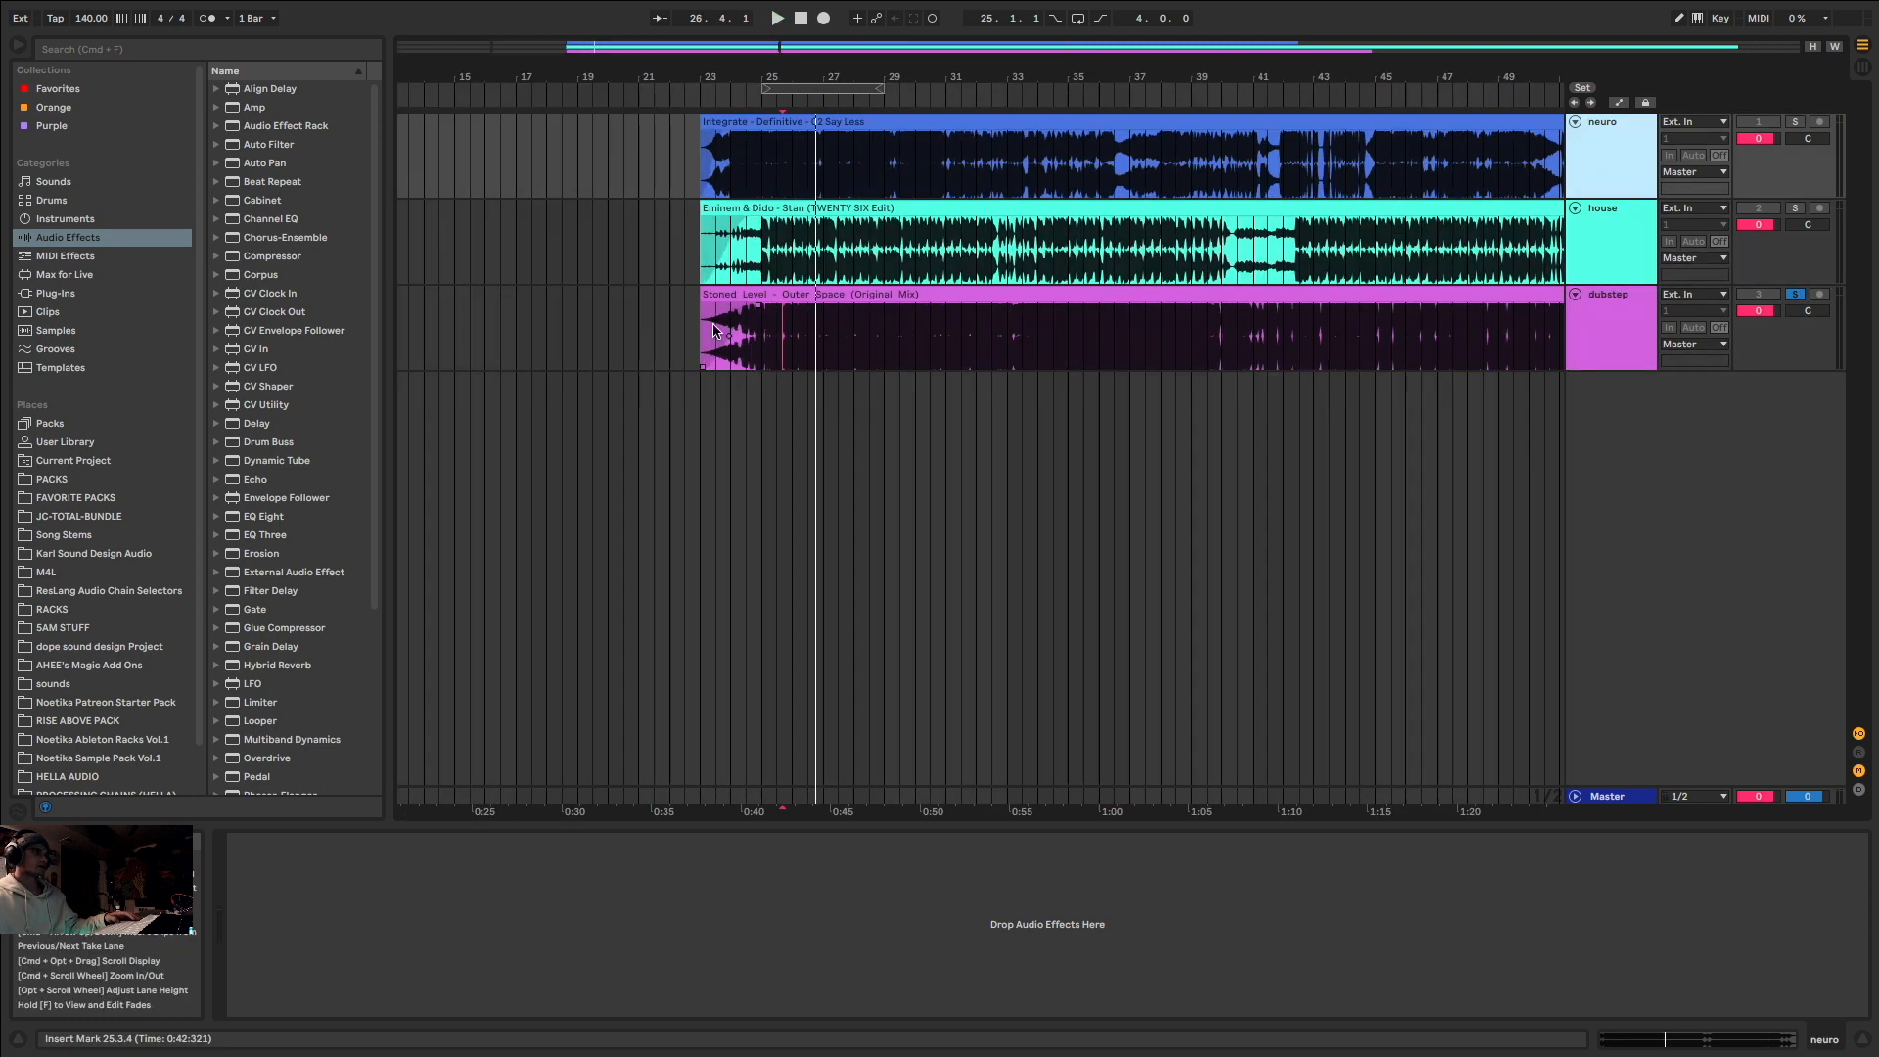
pyautogui.scroll(1, 548, 346)
pyautogui.scroll(6, 545, 346)
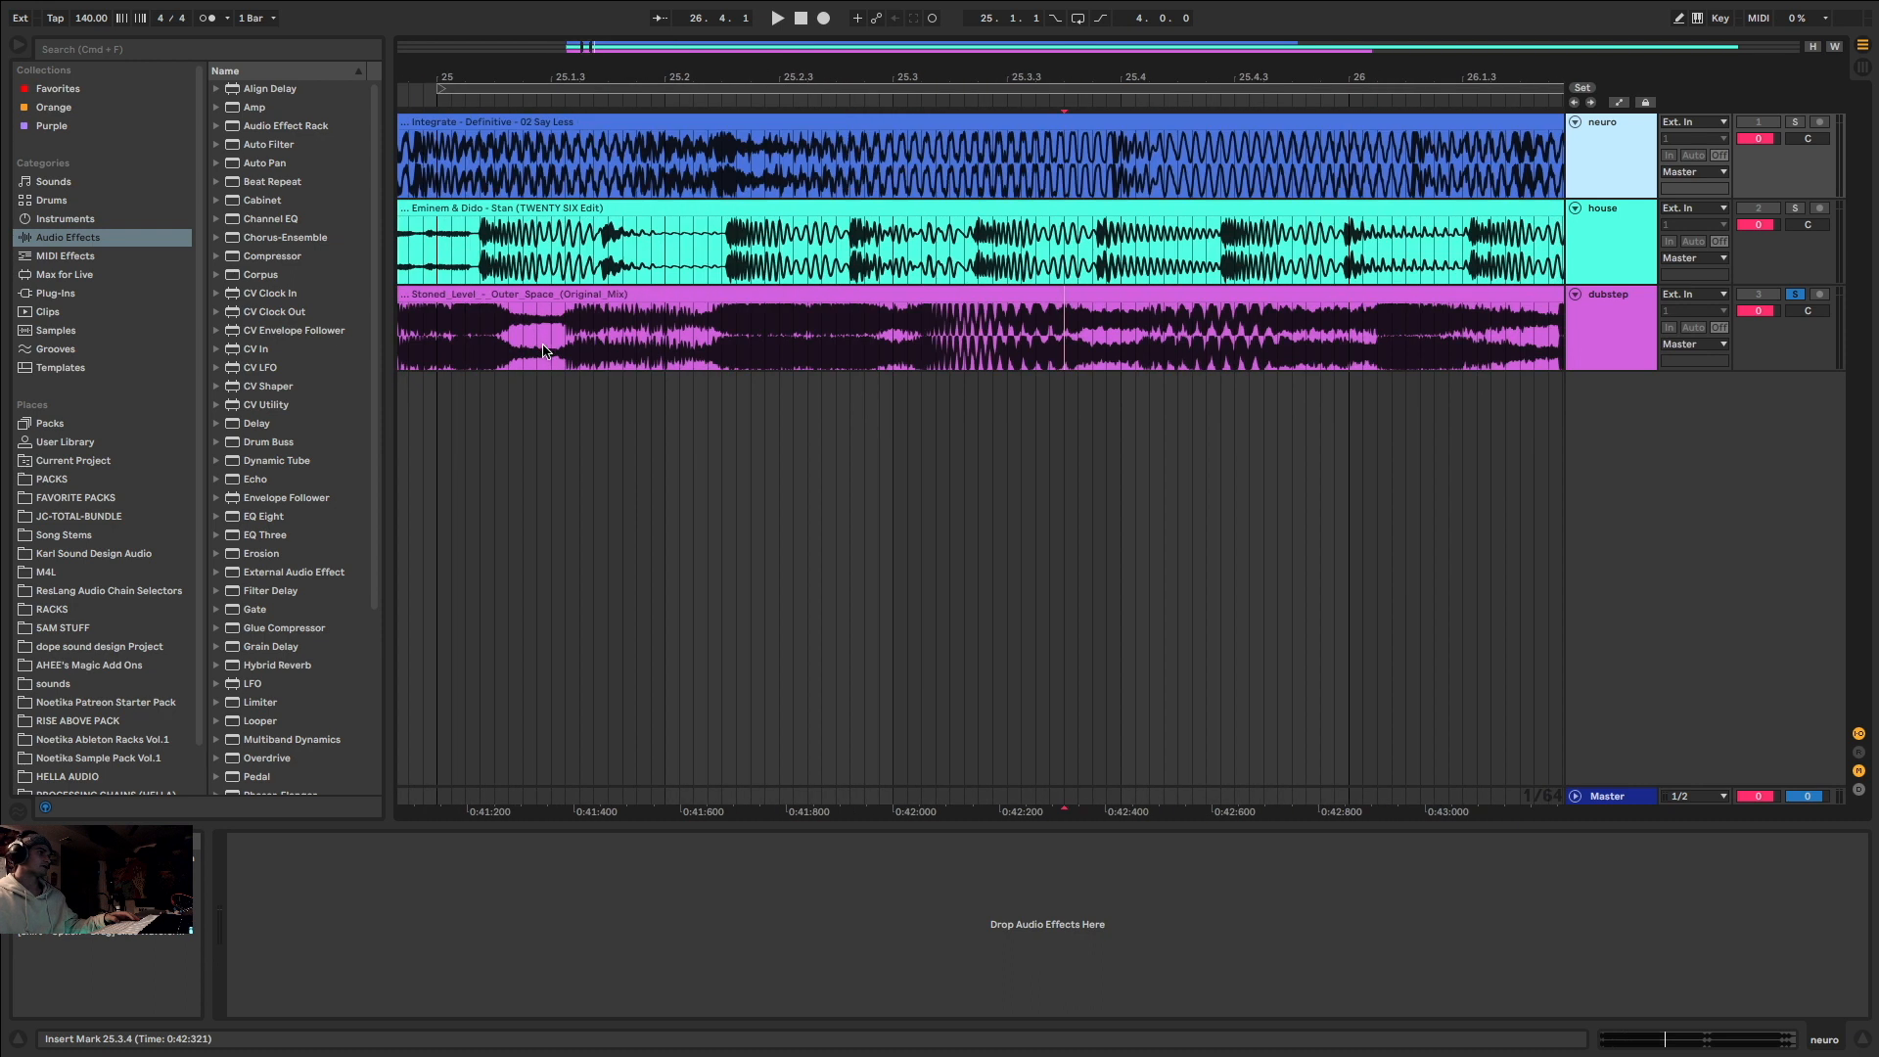
pyautogui.scroll(-12, 541, 361)
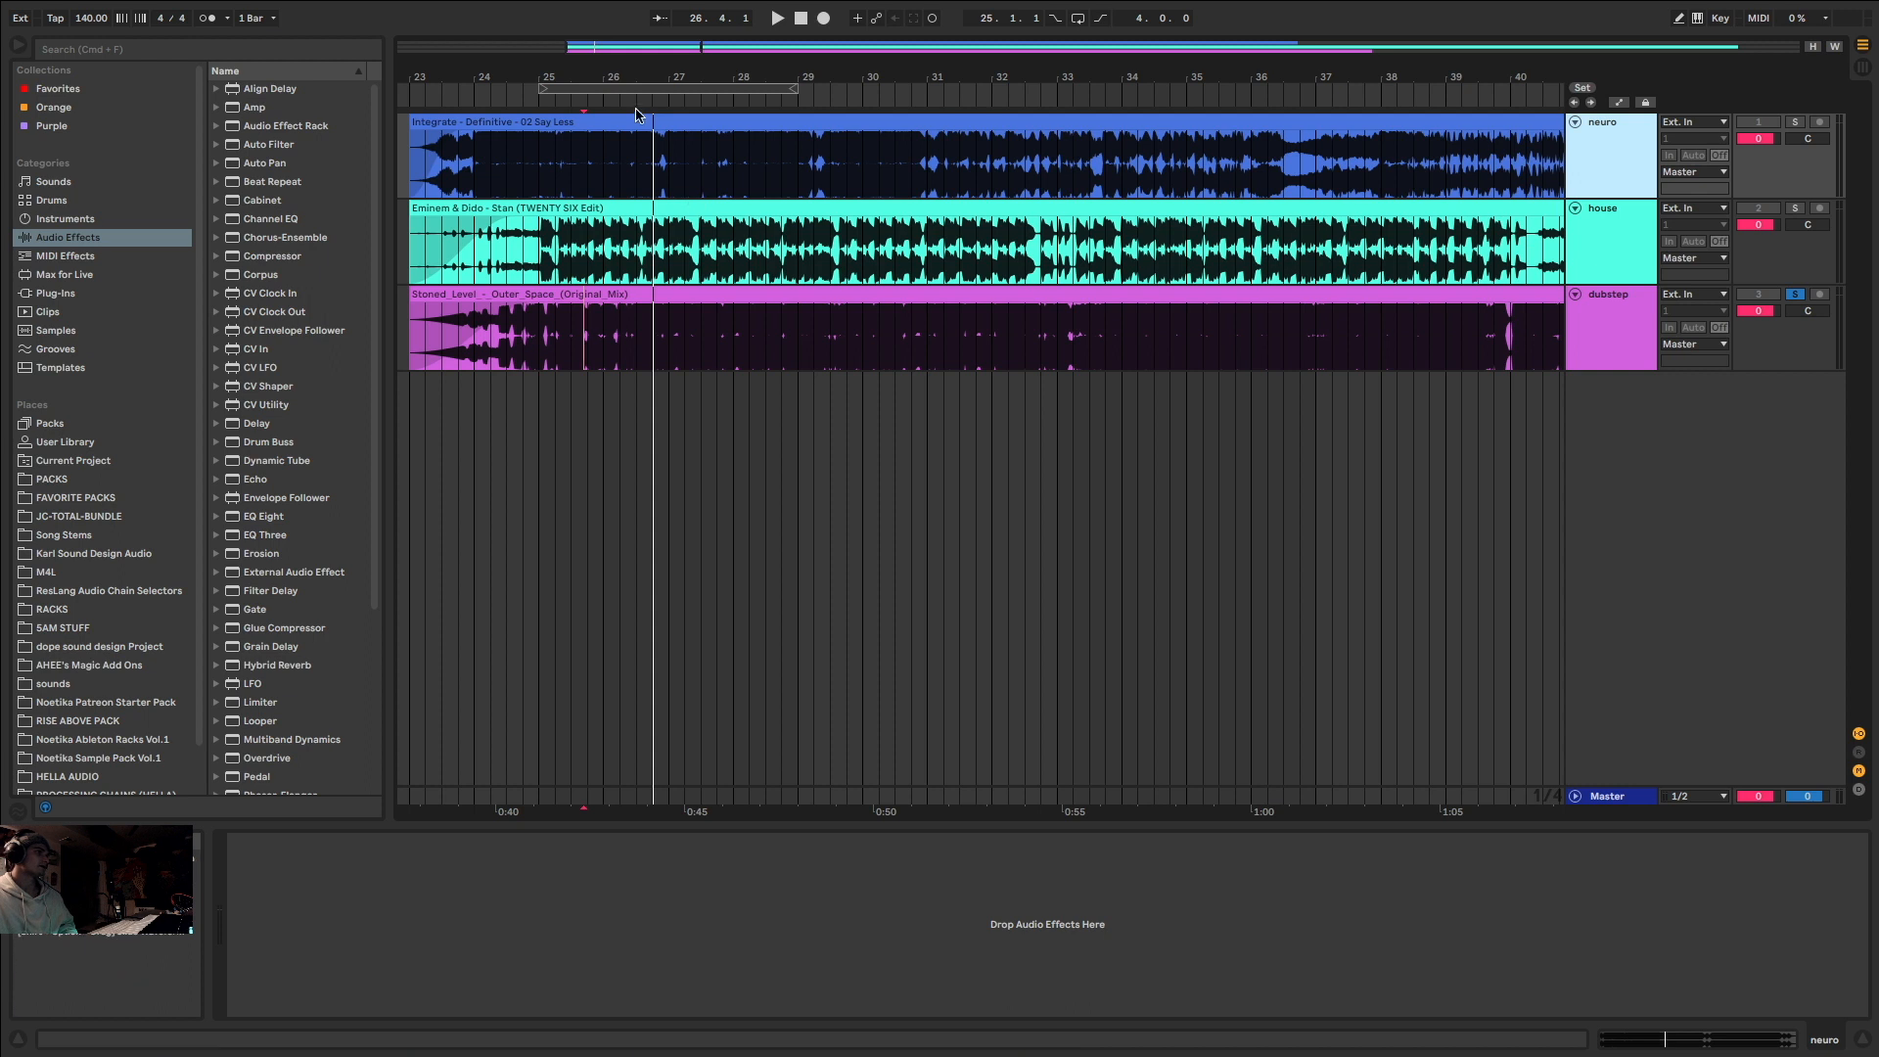
pyautogui.moveTo(598, 46); pyautogui.dragTo(573, 94)
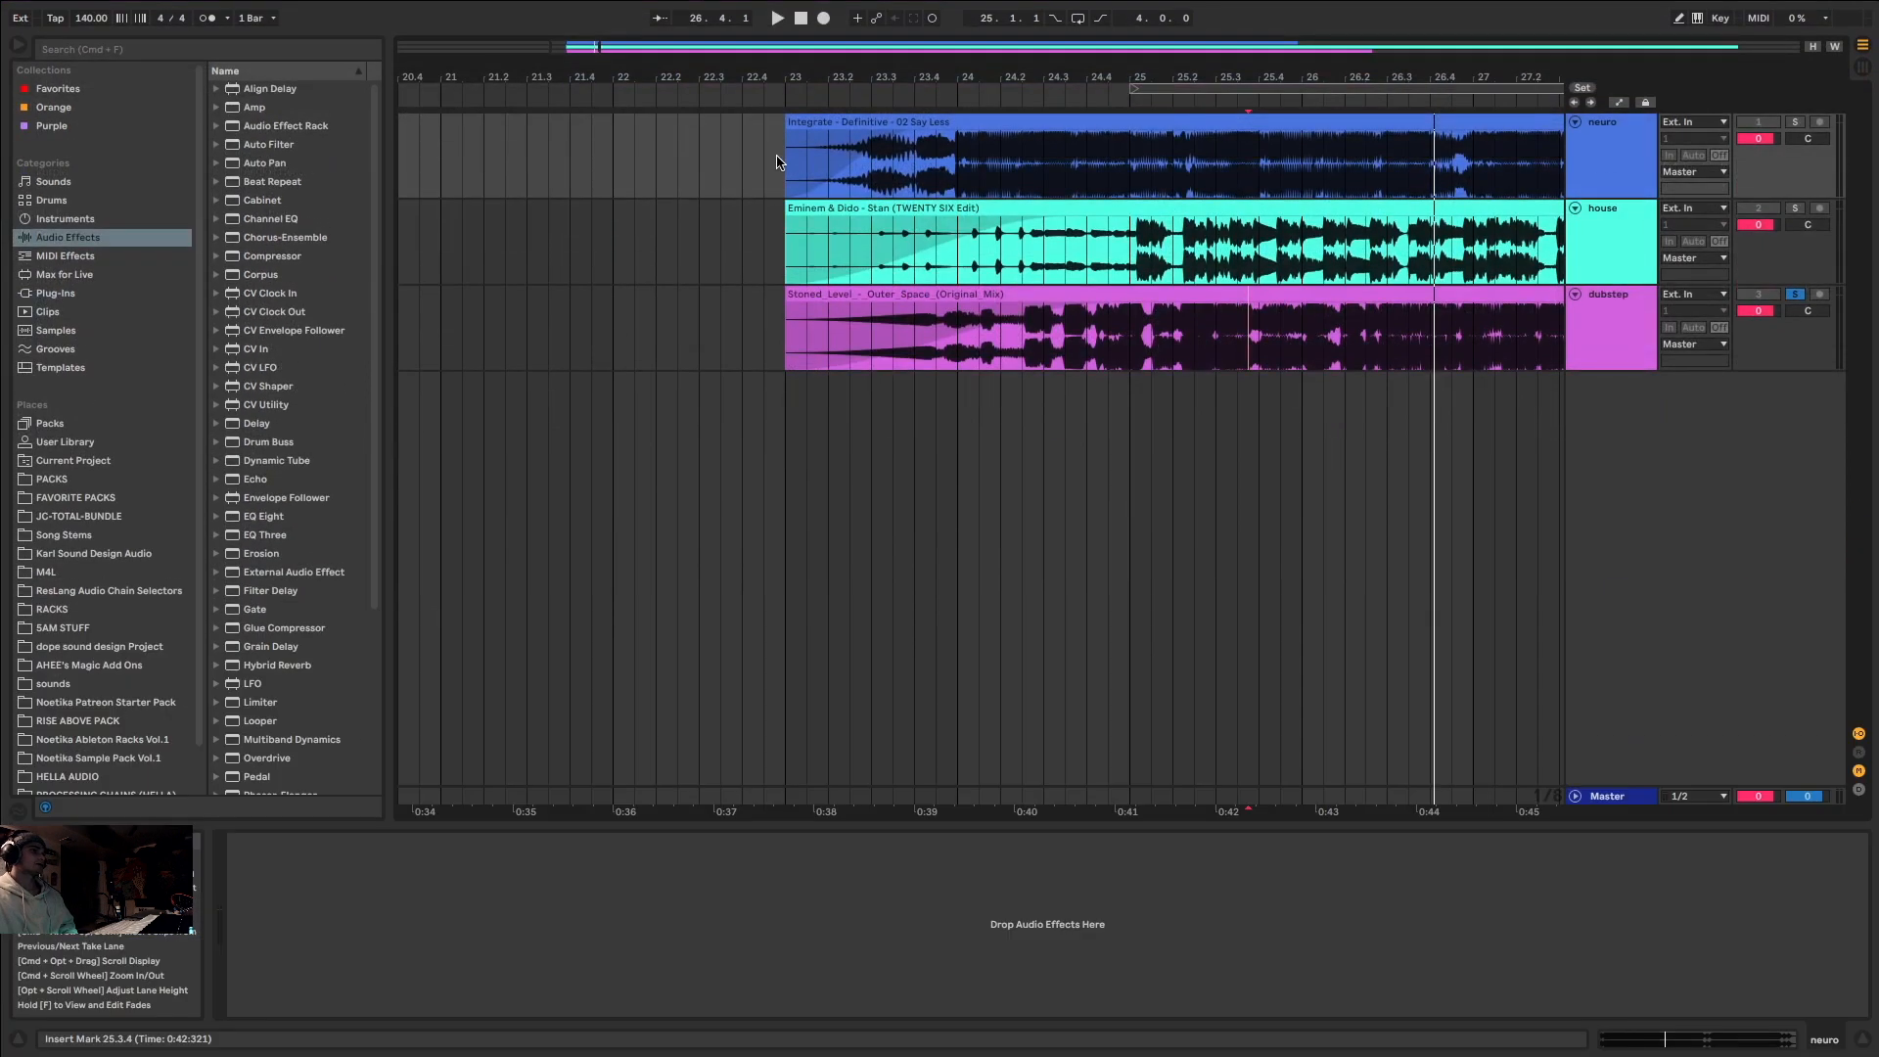
pyautogui.moveTo(584, 45); pyautogui.dragTo(800, 57)
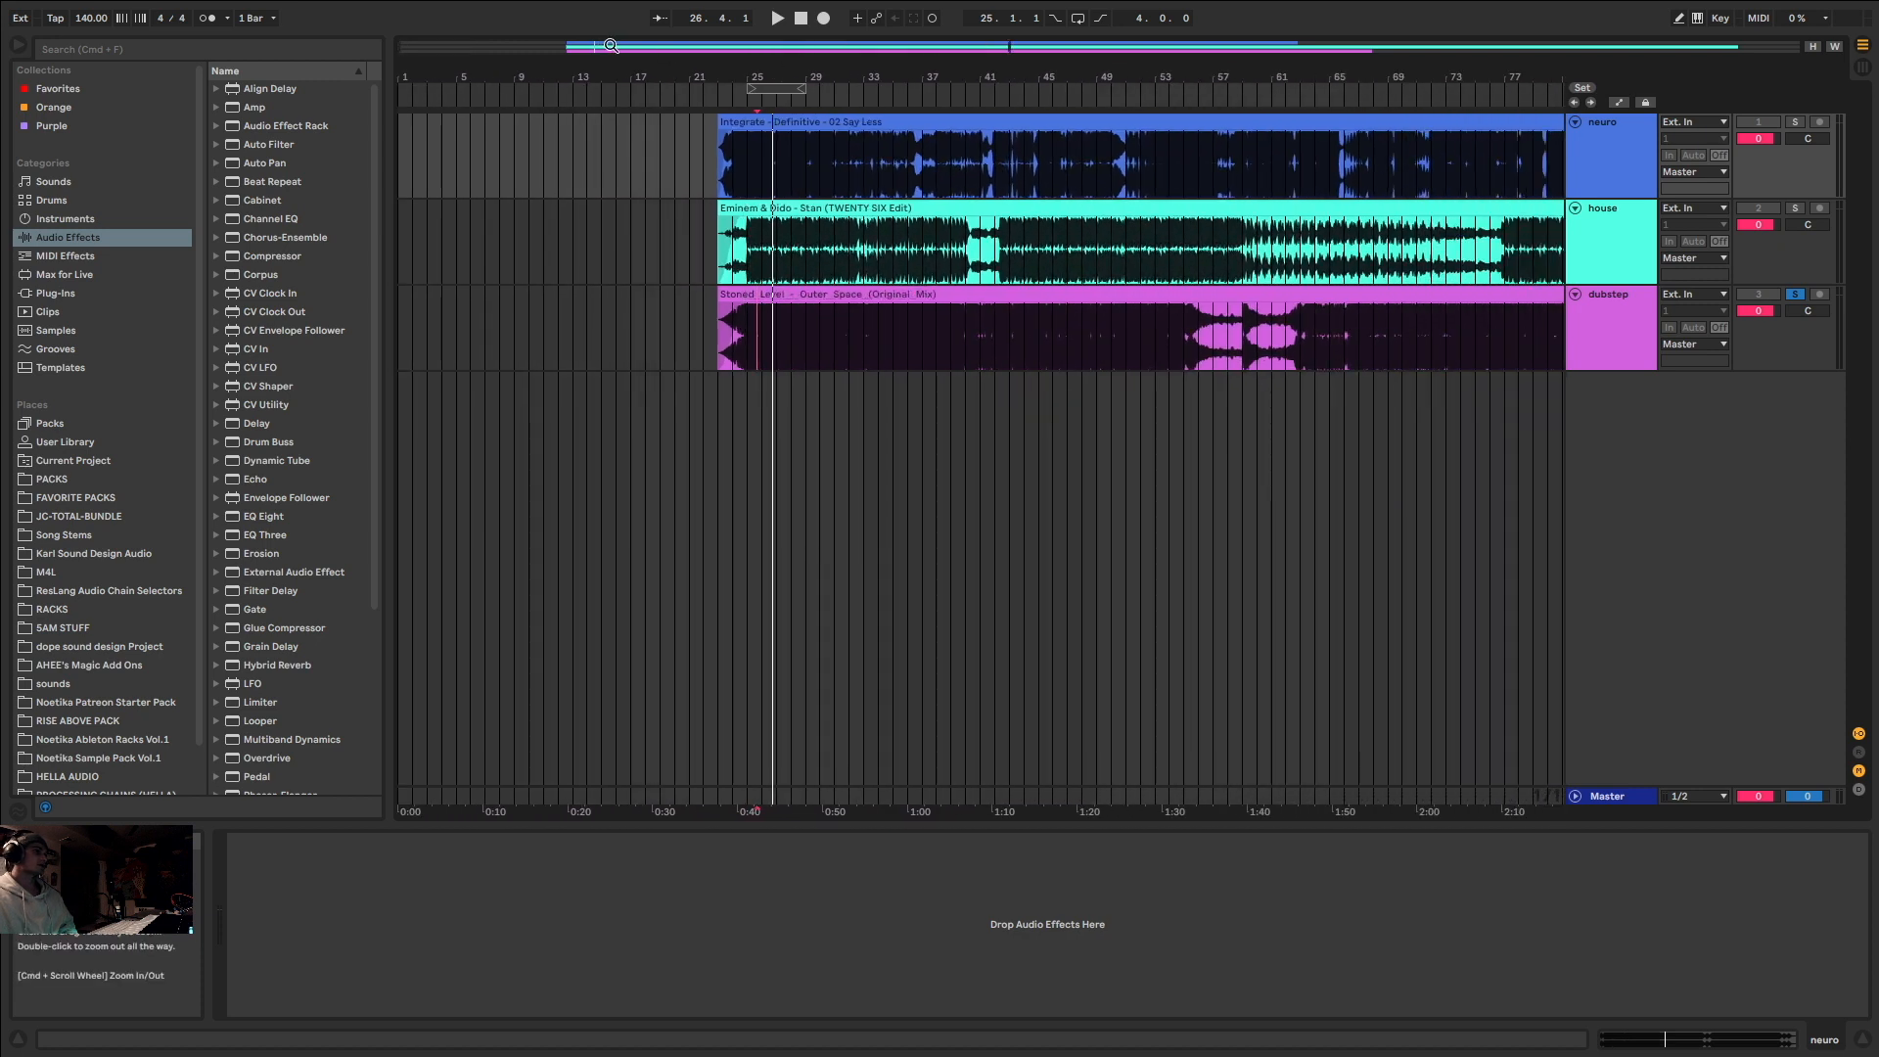
pyautogui.moveTo(632, 50); pyautogui.dragTo(632, 90)
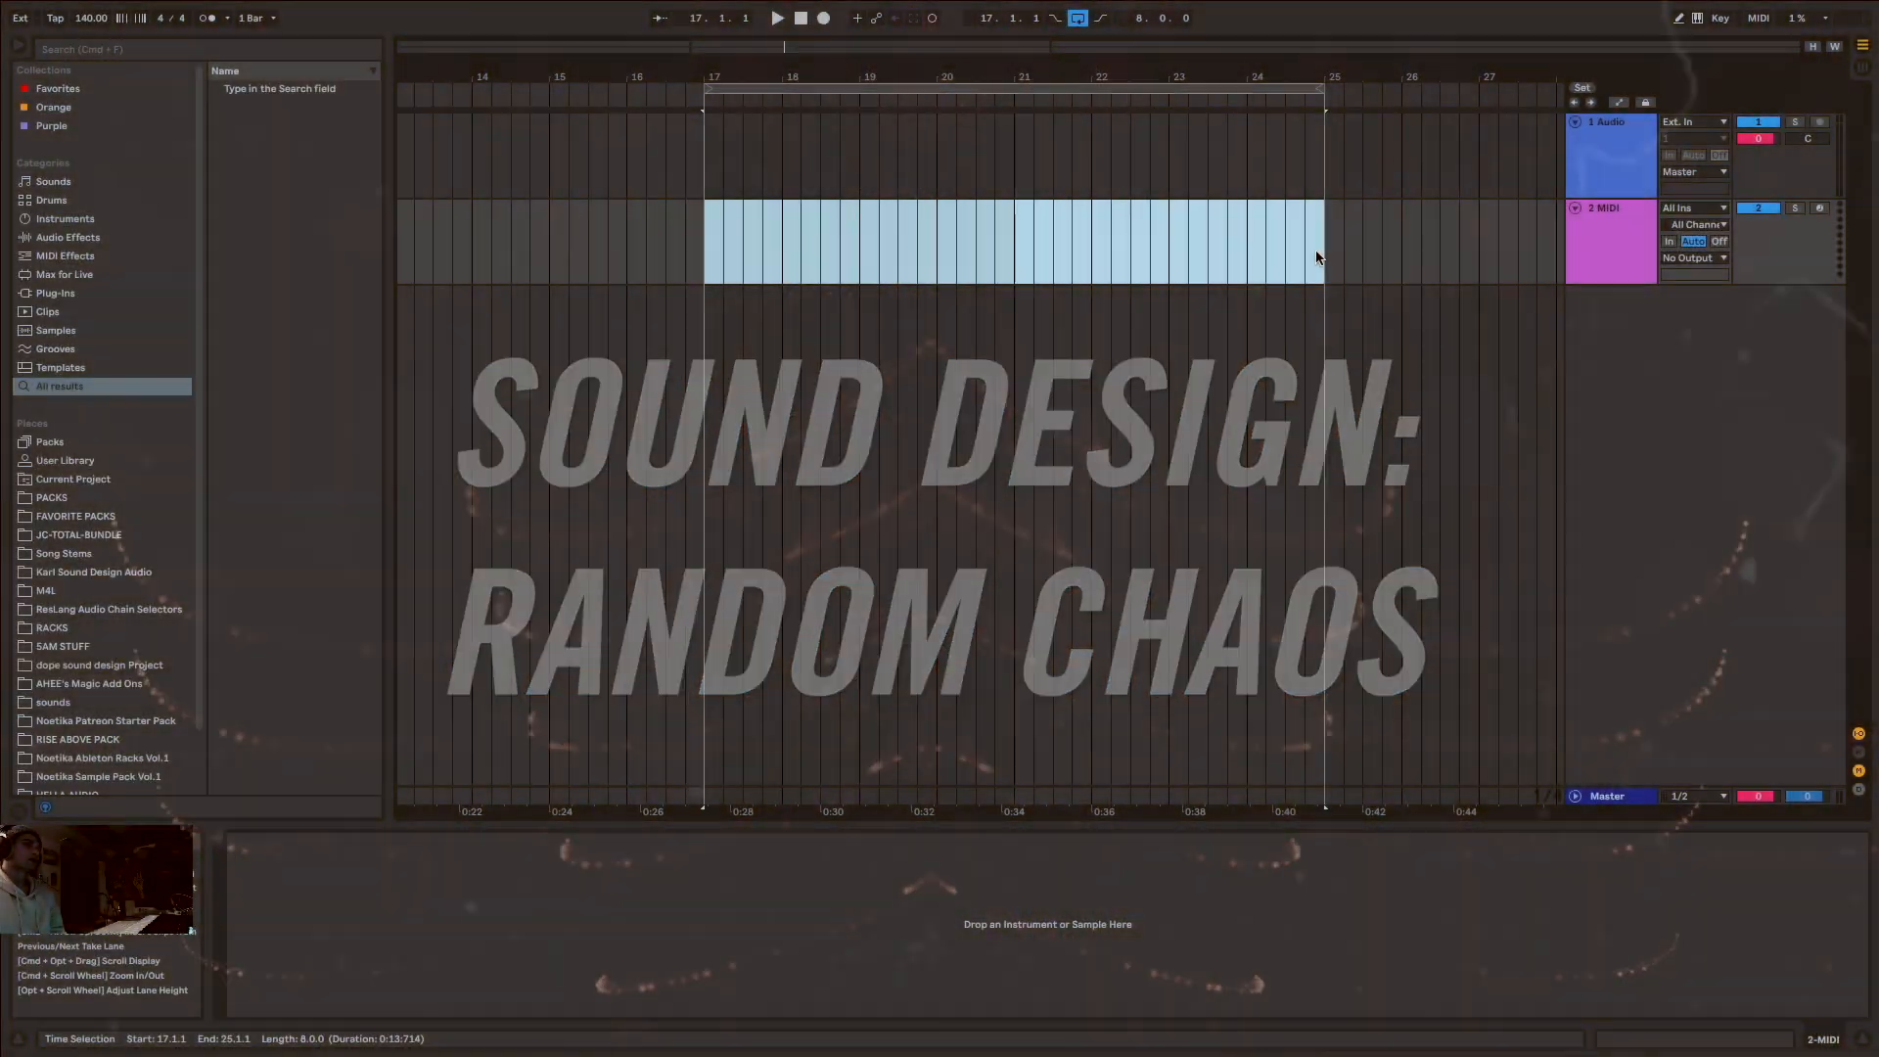
# Step: Create an empty eight-bar MIDI clip from bar 17 to bar 25 on the MIDI track
pyautogui.moveTo(1316, 257); pyautogui.dragTo(735, 255)
pyautogui.click(1316, 254)
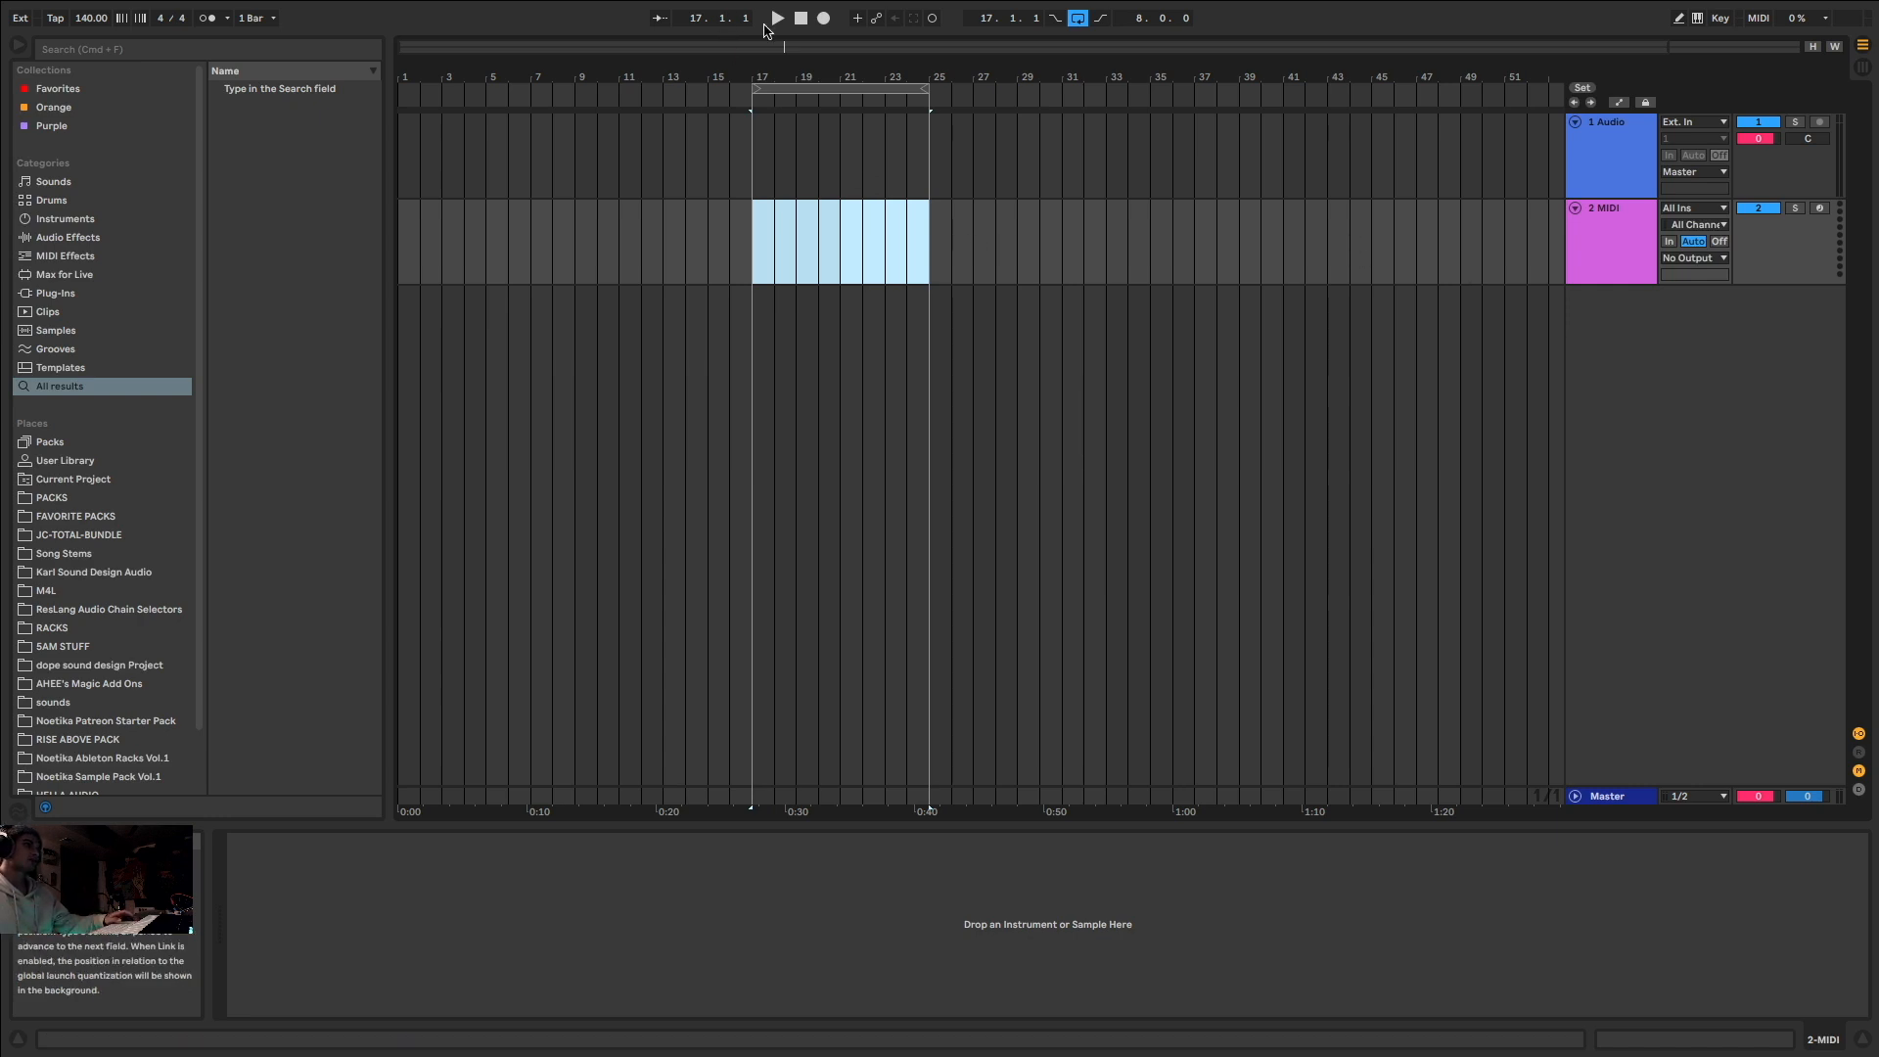
pyautogui.moveTo(777, 49); pyautogui.dragTo(771, 156)
pyautogui.moveTo(687, 275); pyautogui.dragTo(1481, 302)
pyautogui.press('super+shift+m')
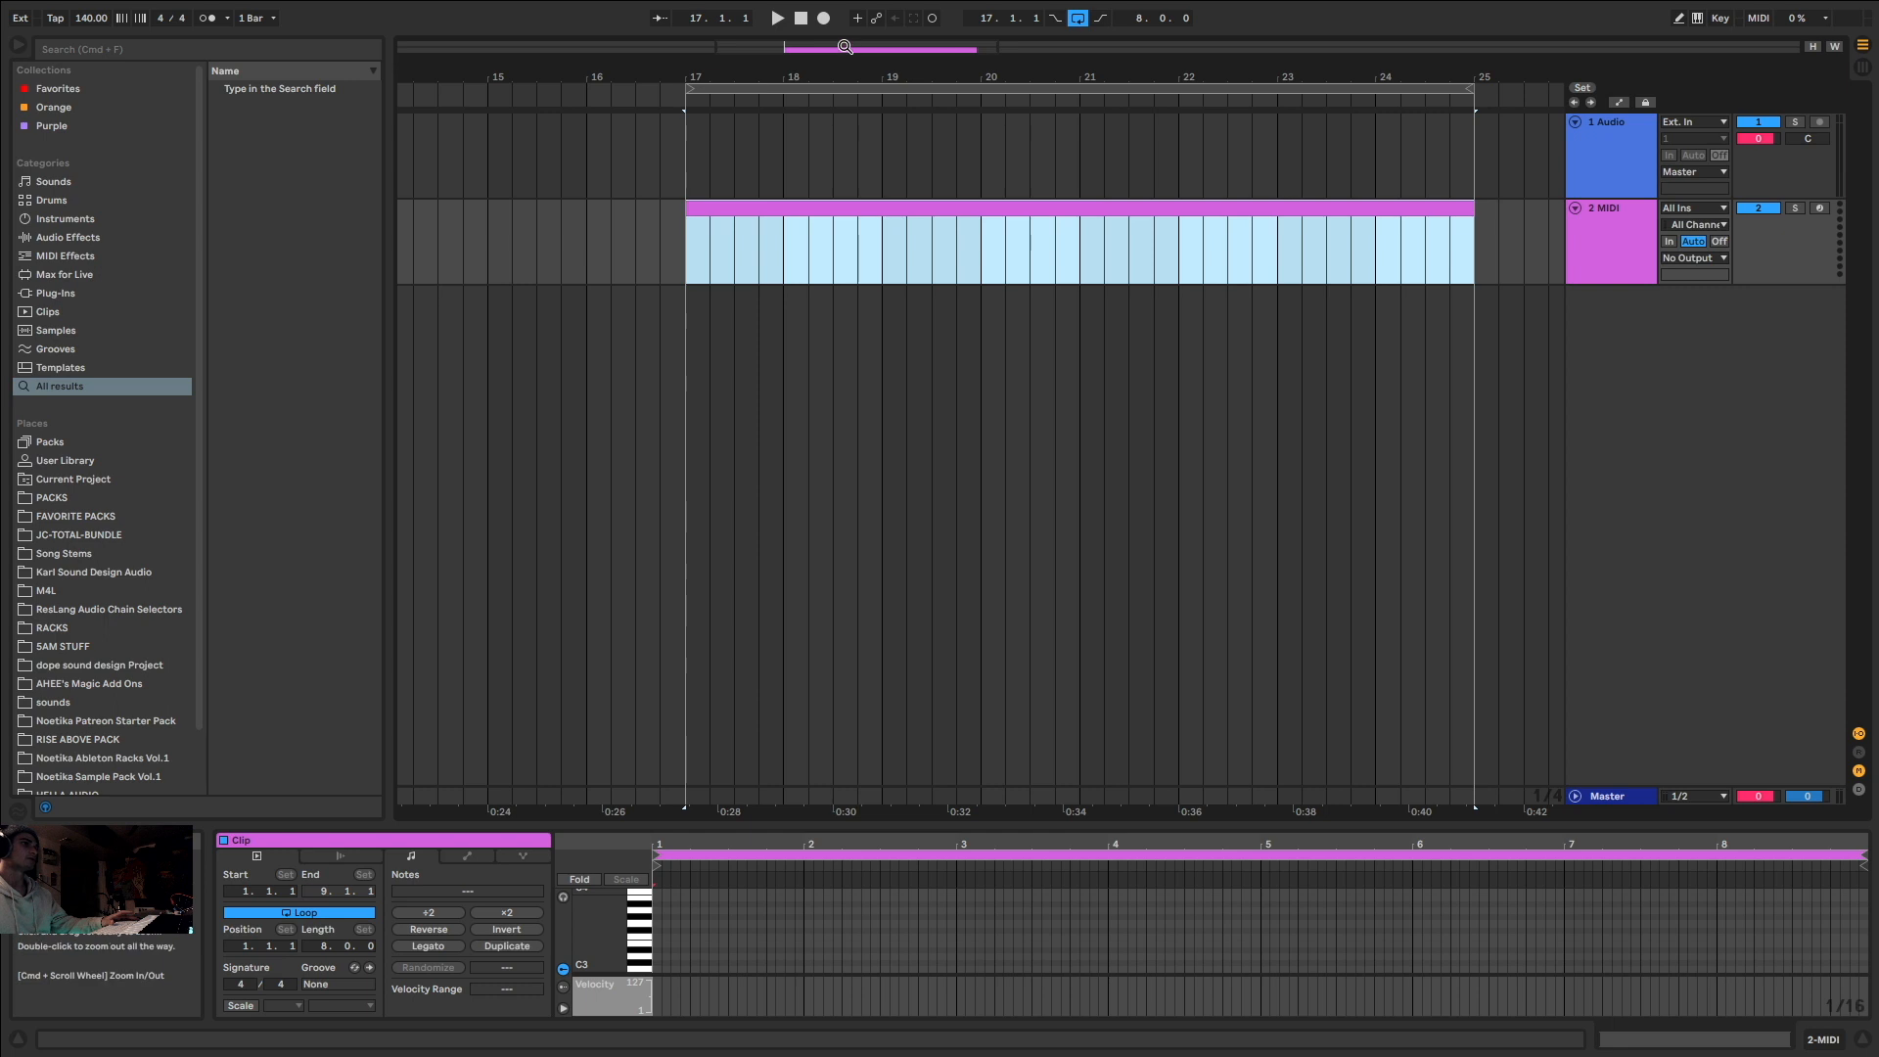
# Step: Load Operator onto the MIDI track and fill the clip with a single D3 note extended over all eight bars with Legato
pyautogui.moveTo(845, 46); pyautogui.dragTo(845, 21)
pyautogui.press('super+f')
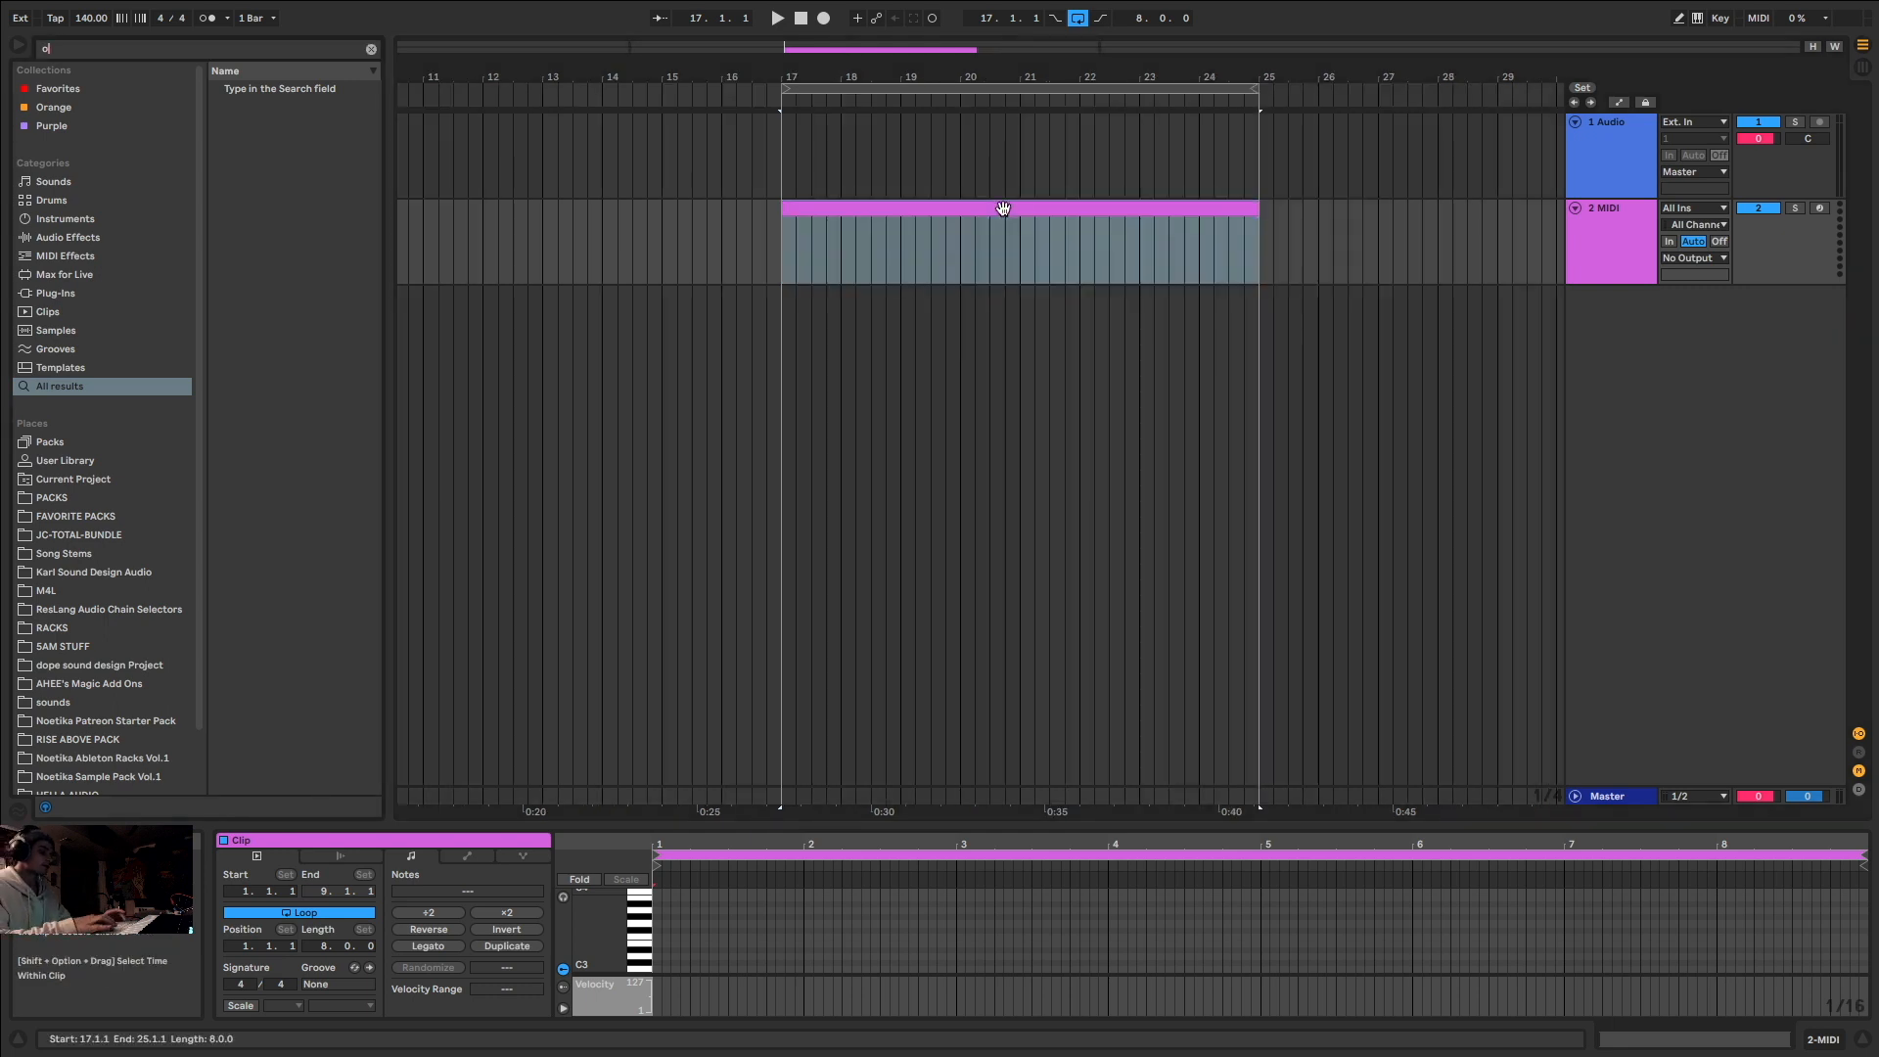
pyautogui.write('operat')
pyautogui.press('Down')
pyautogui.press('Return')
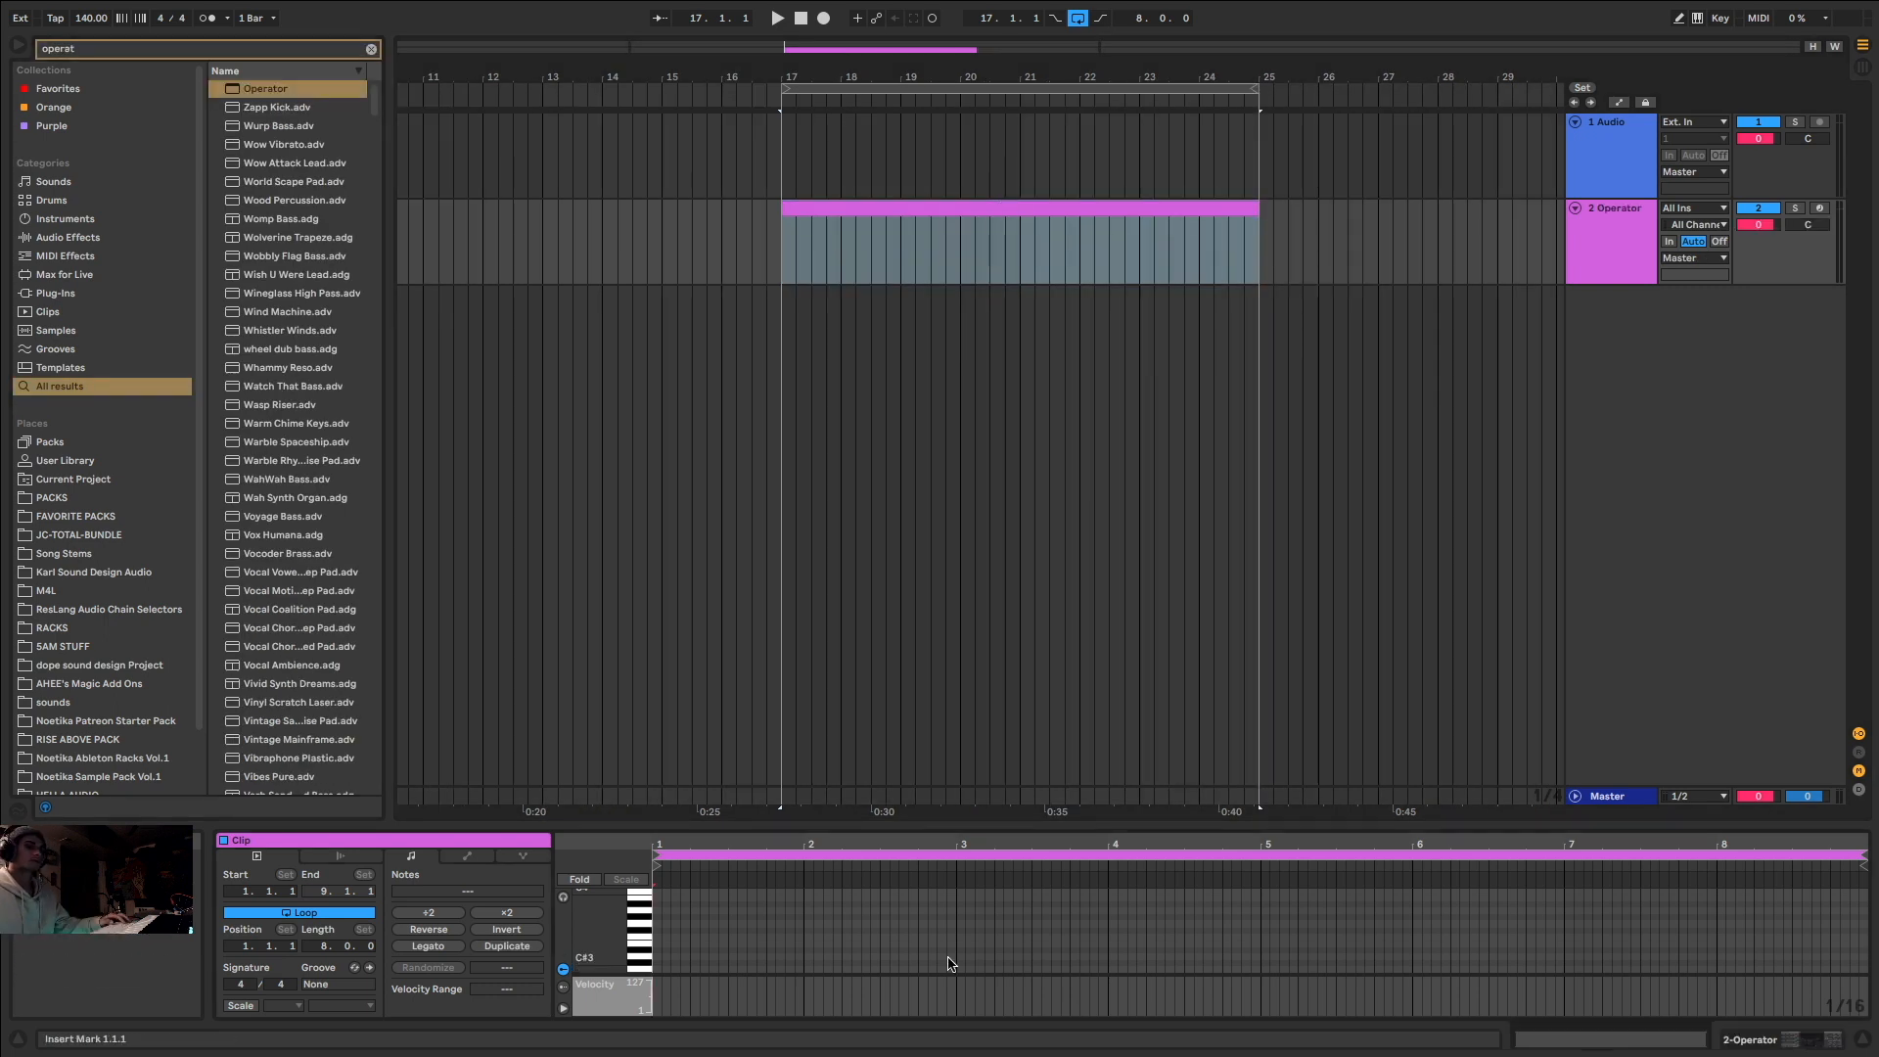
pyautogui.doubleClick(658, 955)
pyautogui.click(440, 945)
# Step: Move the audio track below the Operator track and arm it for recording with its input set to Resampling
pyautogui.click(1602, 158)
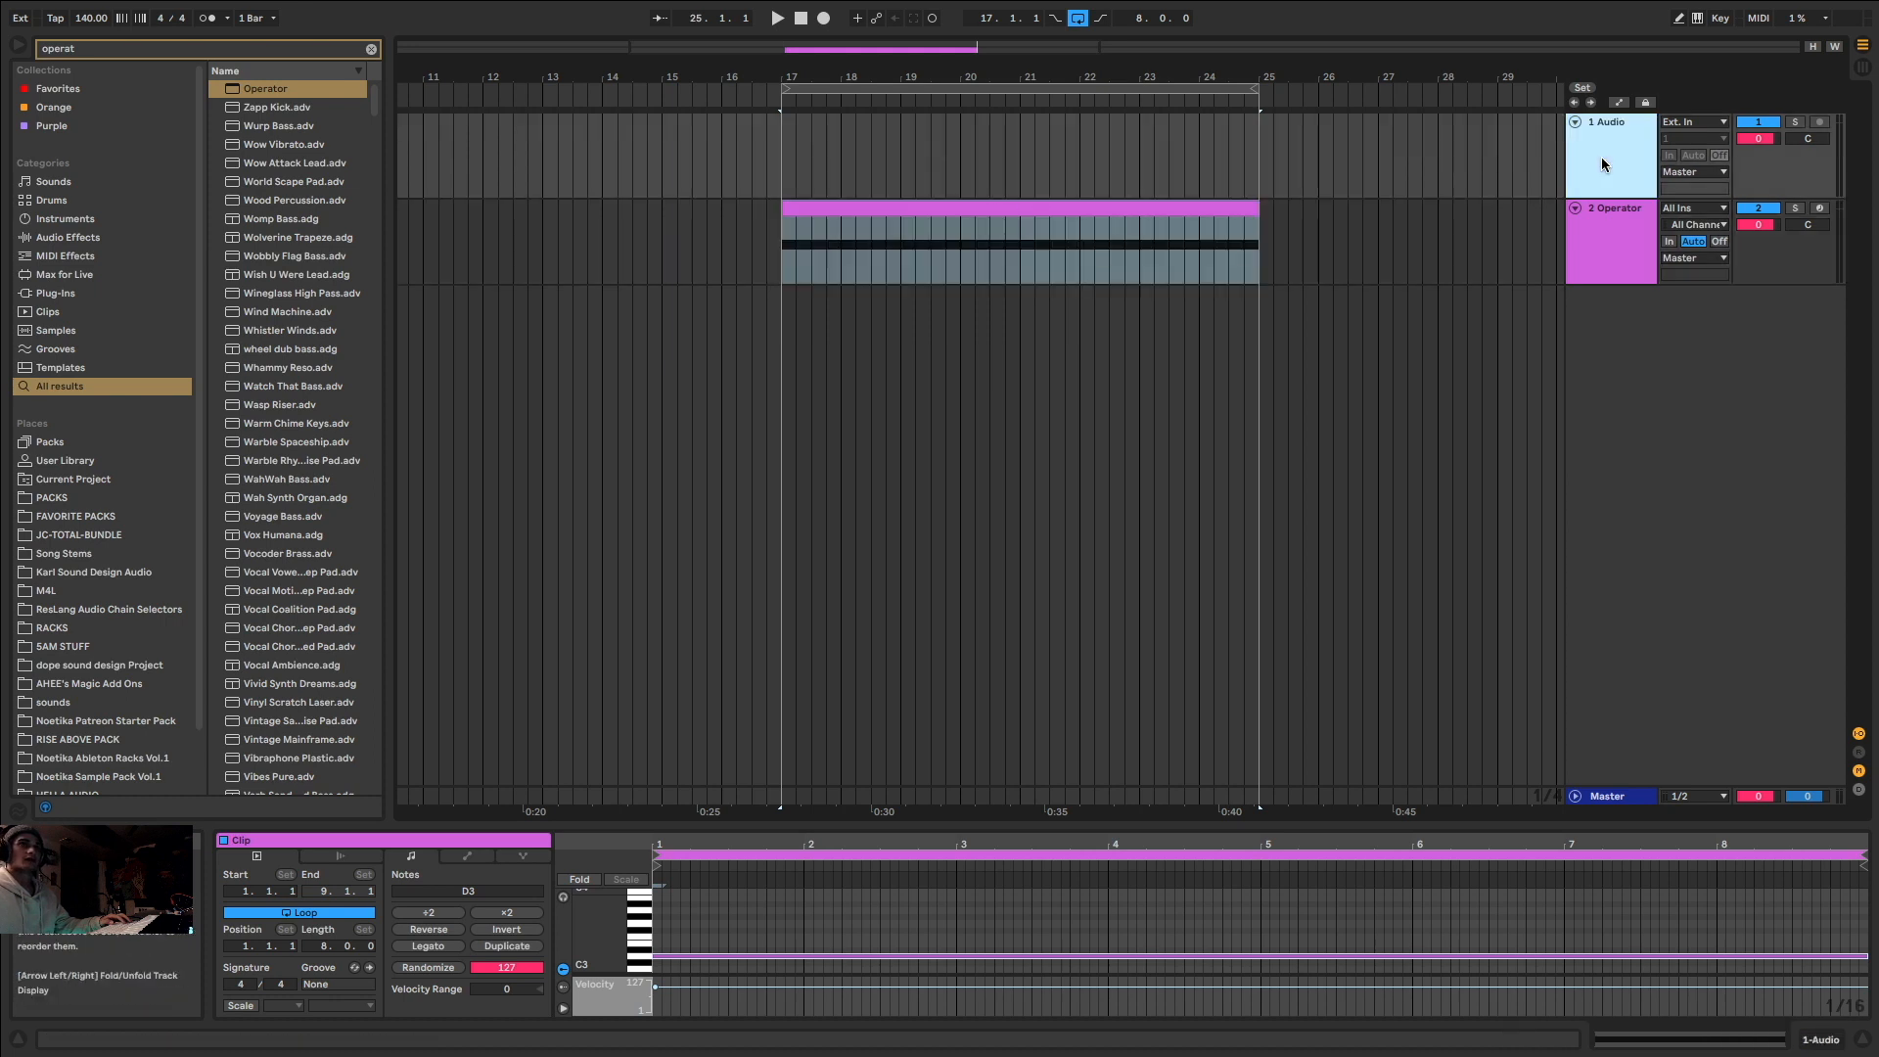
pyautogui.moveTo(1599, 156); pyautogui.dragTo(1635, 289)
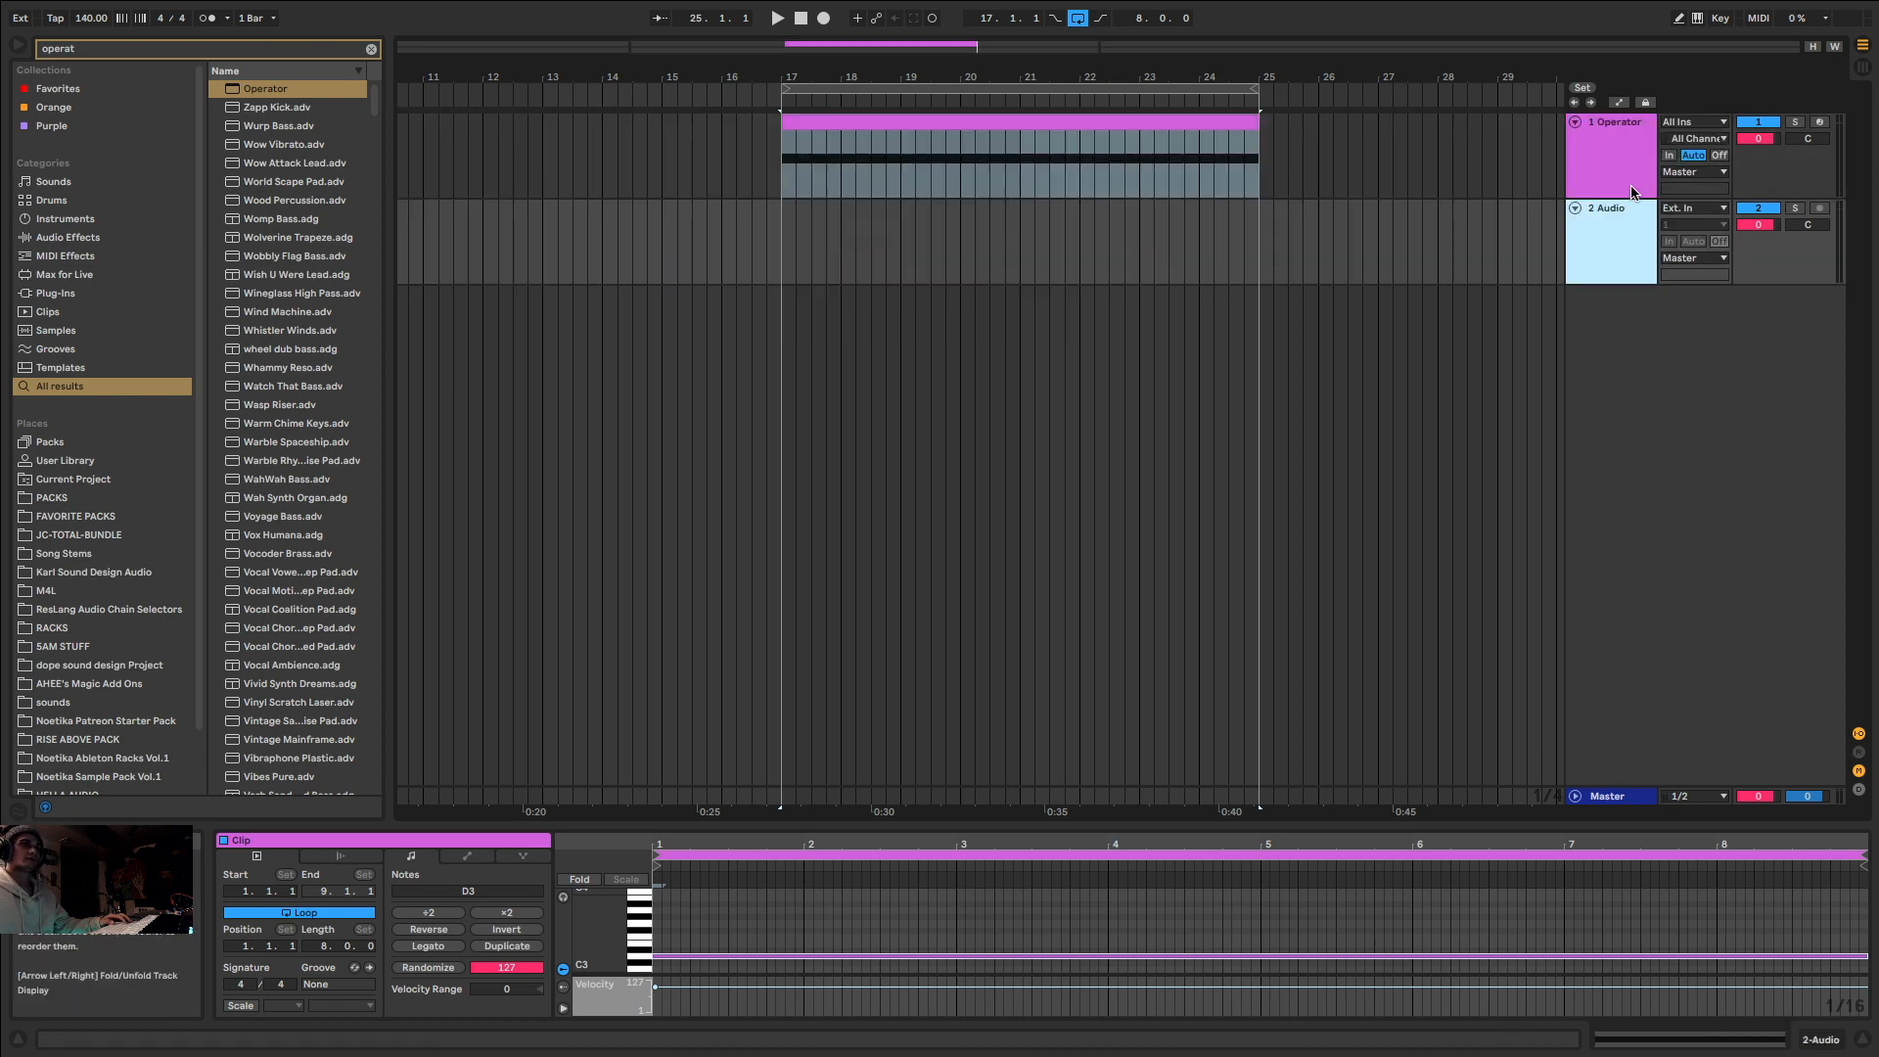
pyautogui.click(1693, 208)
pyautogui.click(1687, 245)
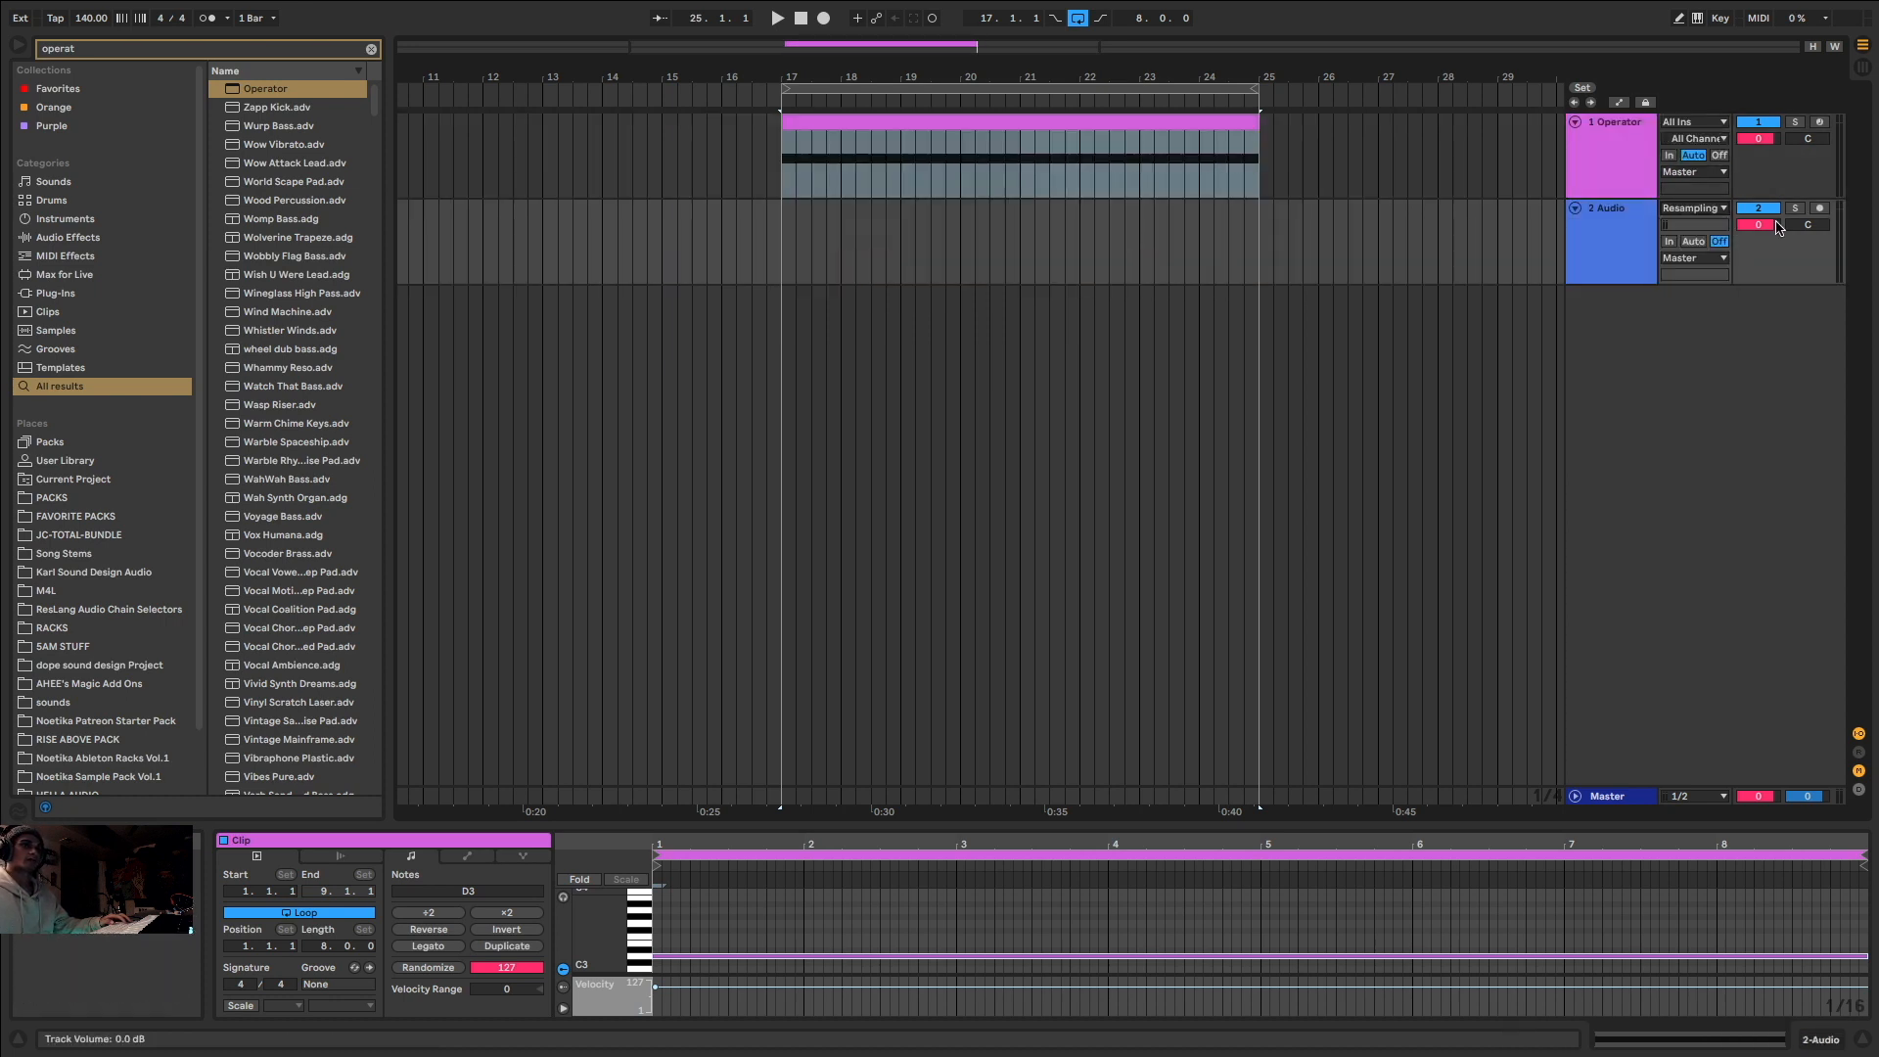
pyautogui.click(1819, 210)
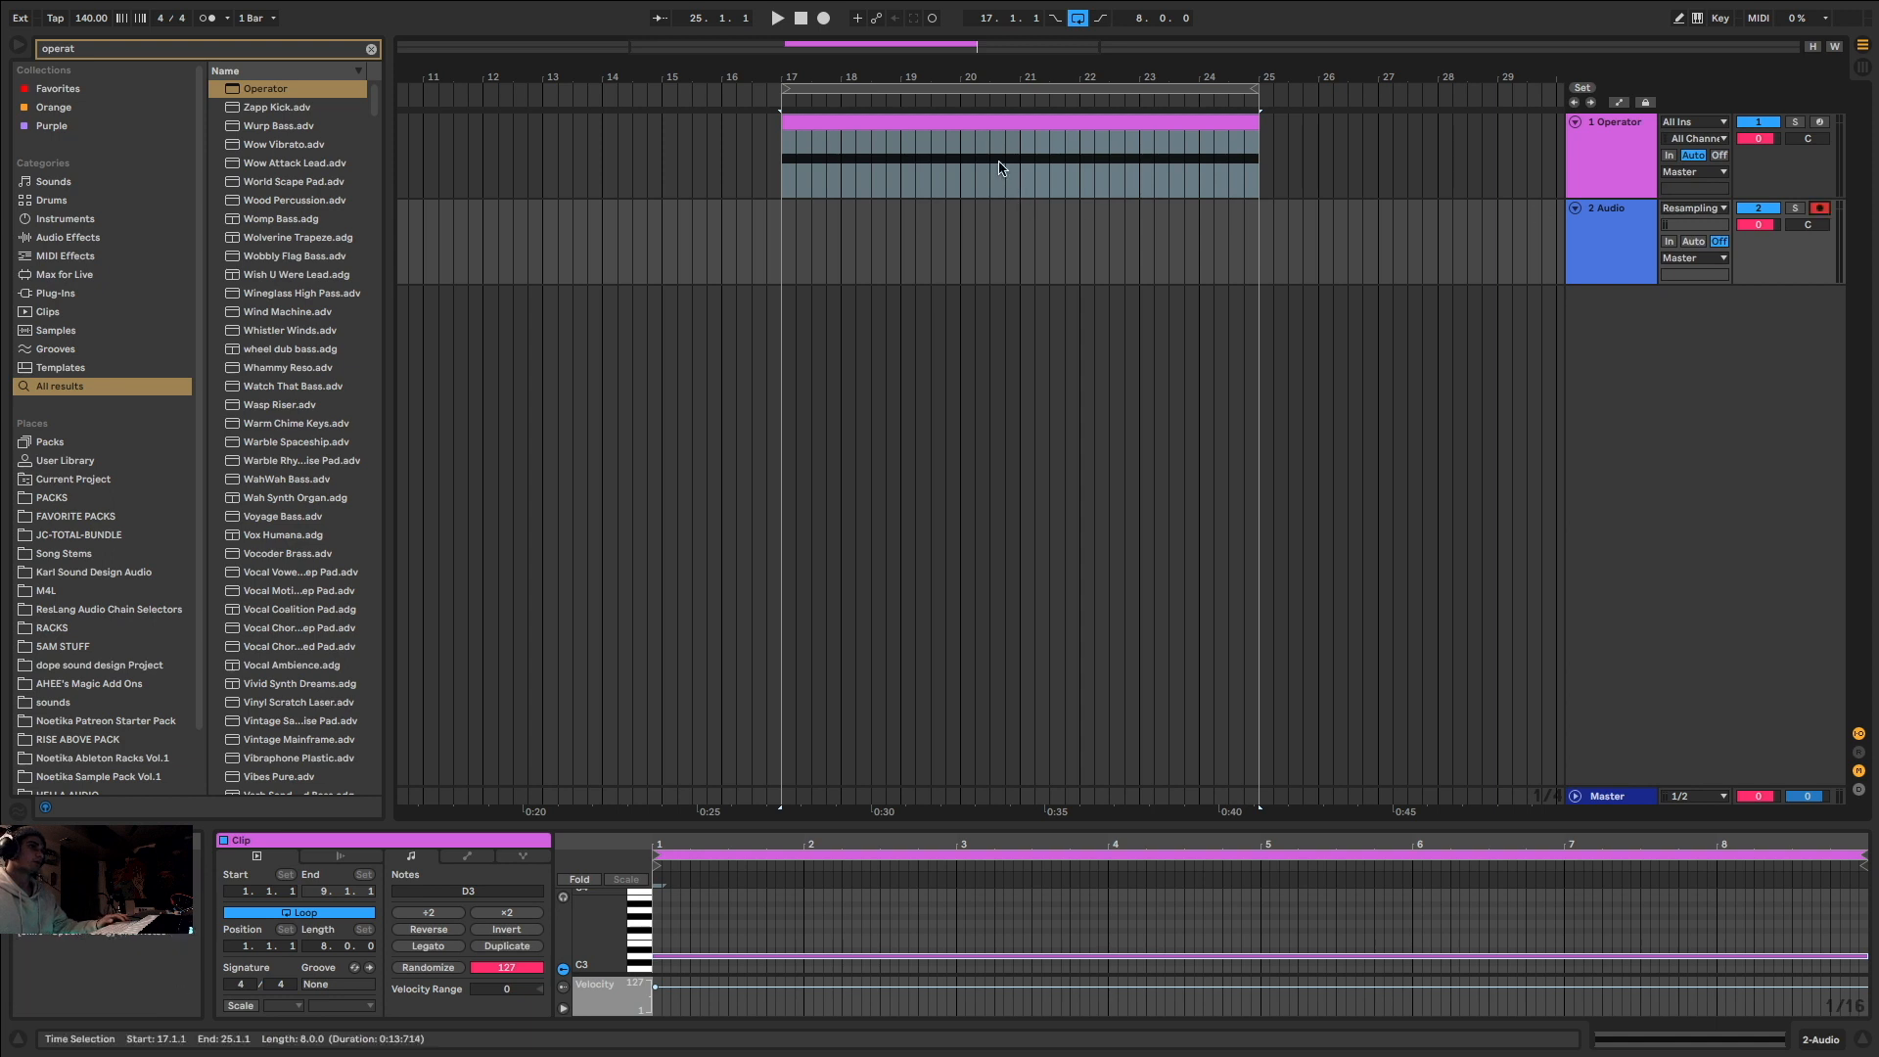
# Step: Search the browser for "sat" and add a Saturator after Operator on the Operator track
pyautogui.click(1773, 1039)
pyautogui.hotkey('ctrl', 'f')
pyautogui.write('sat')
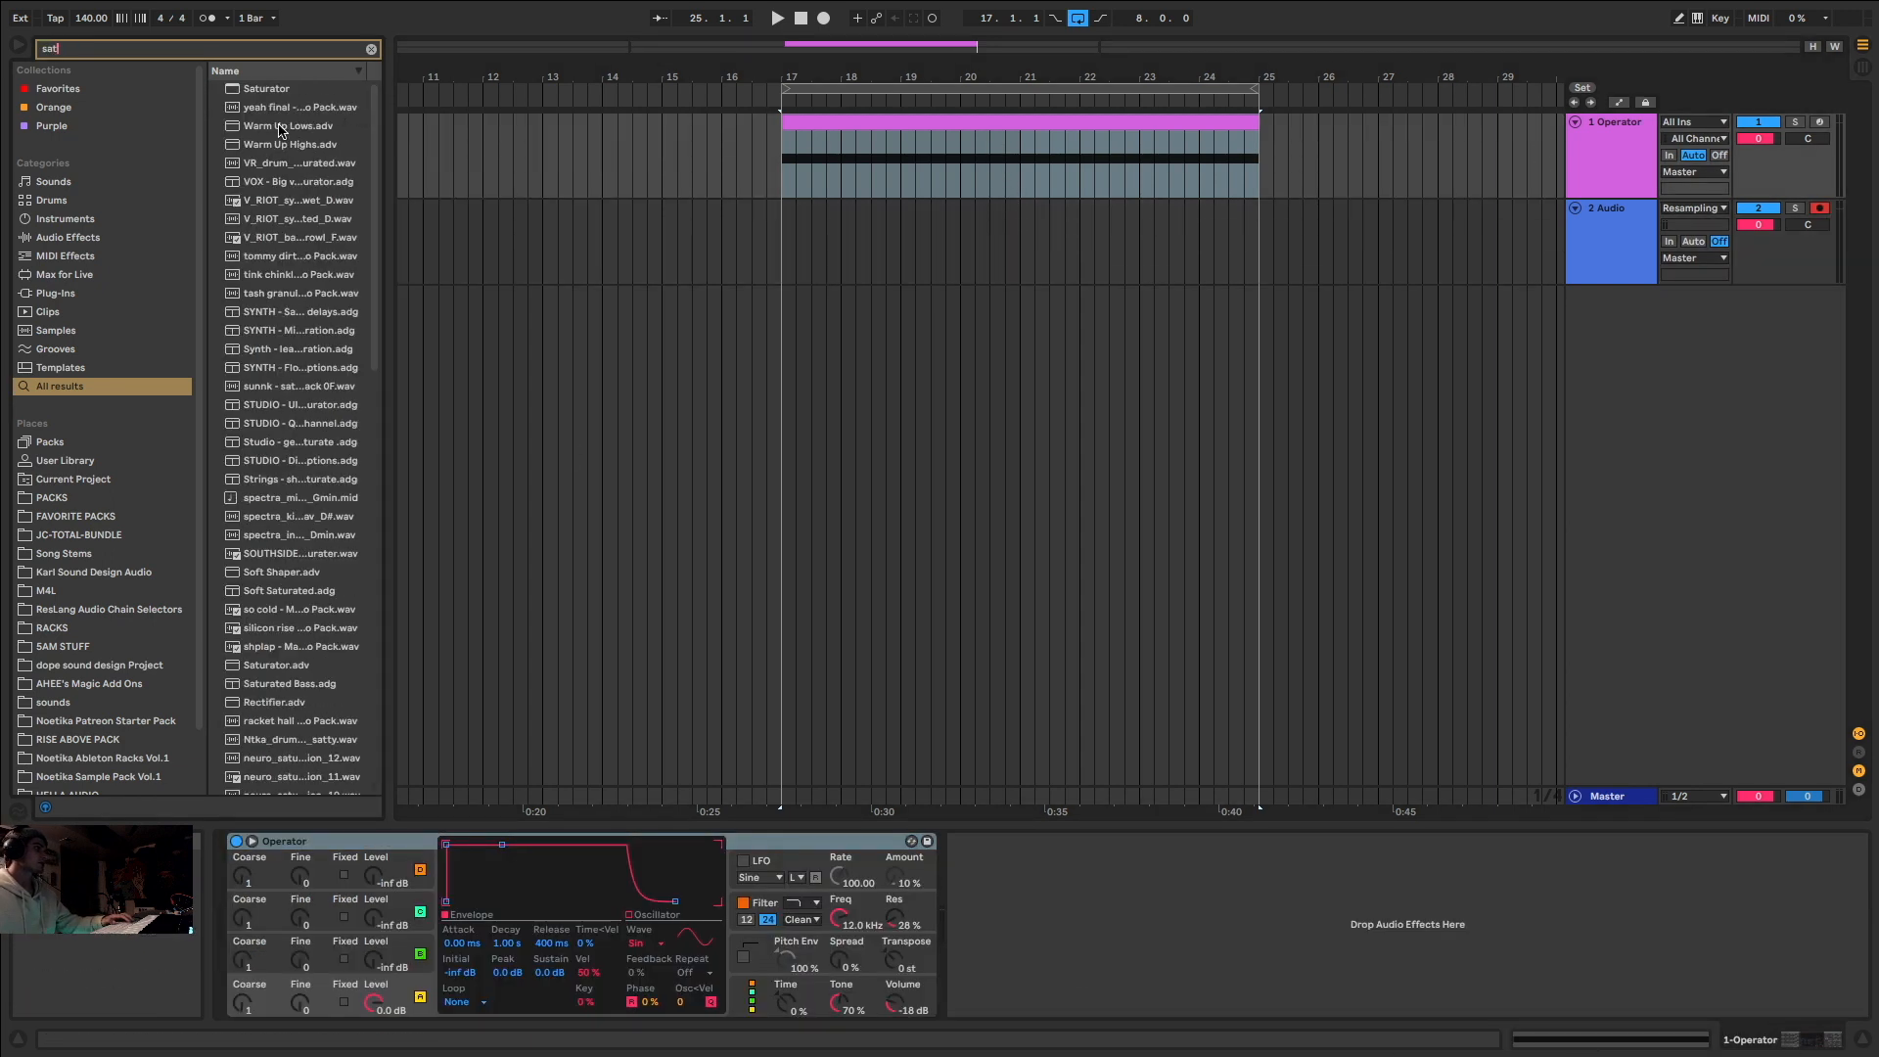
pyautogui.press('Down')
pyautogui.press('Return')
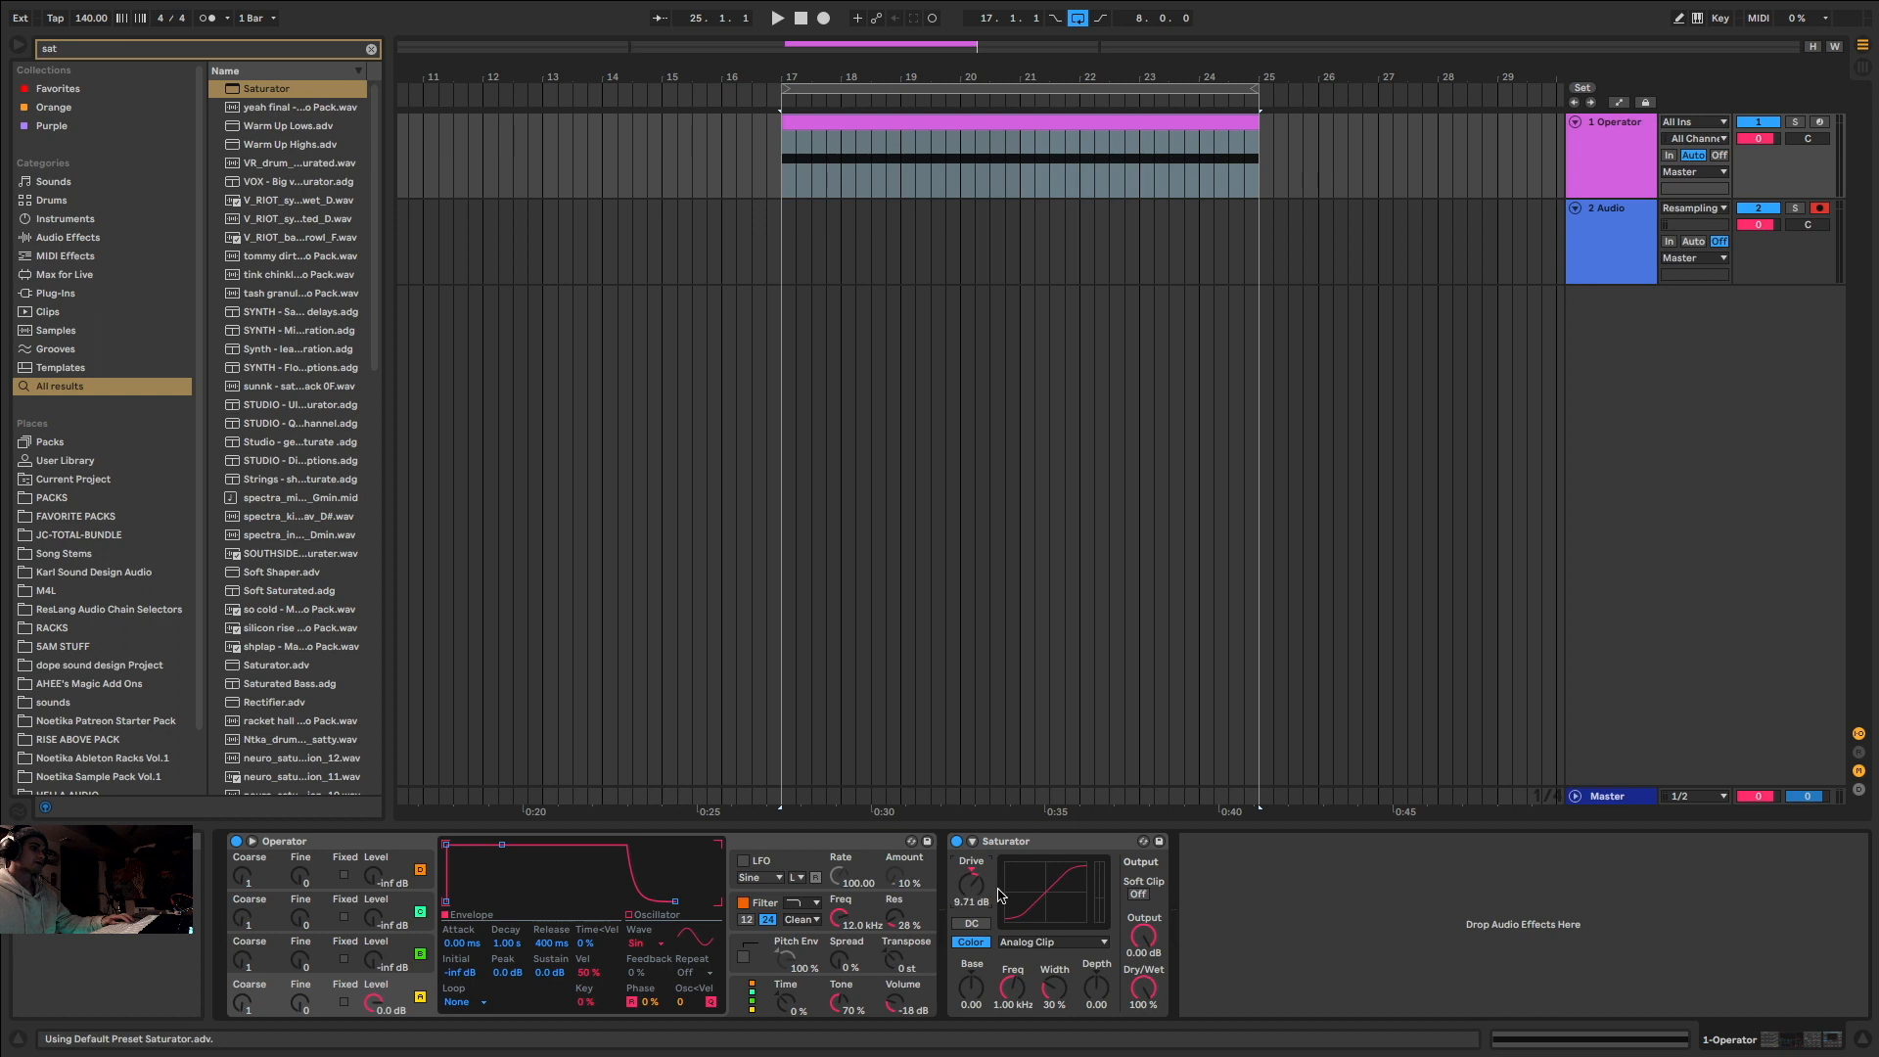
# Step: Search the browser for "glue" and add a Glue Compressor after the Saturator
pyautogui.hotkey('ctrl', 'f')
pyautogui.write('glue')
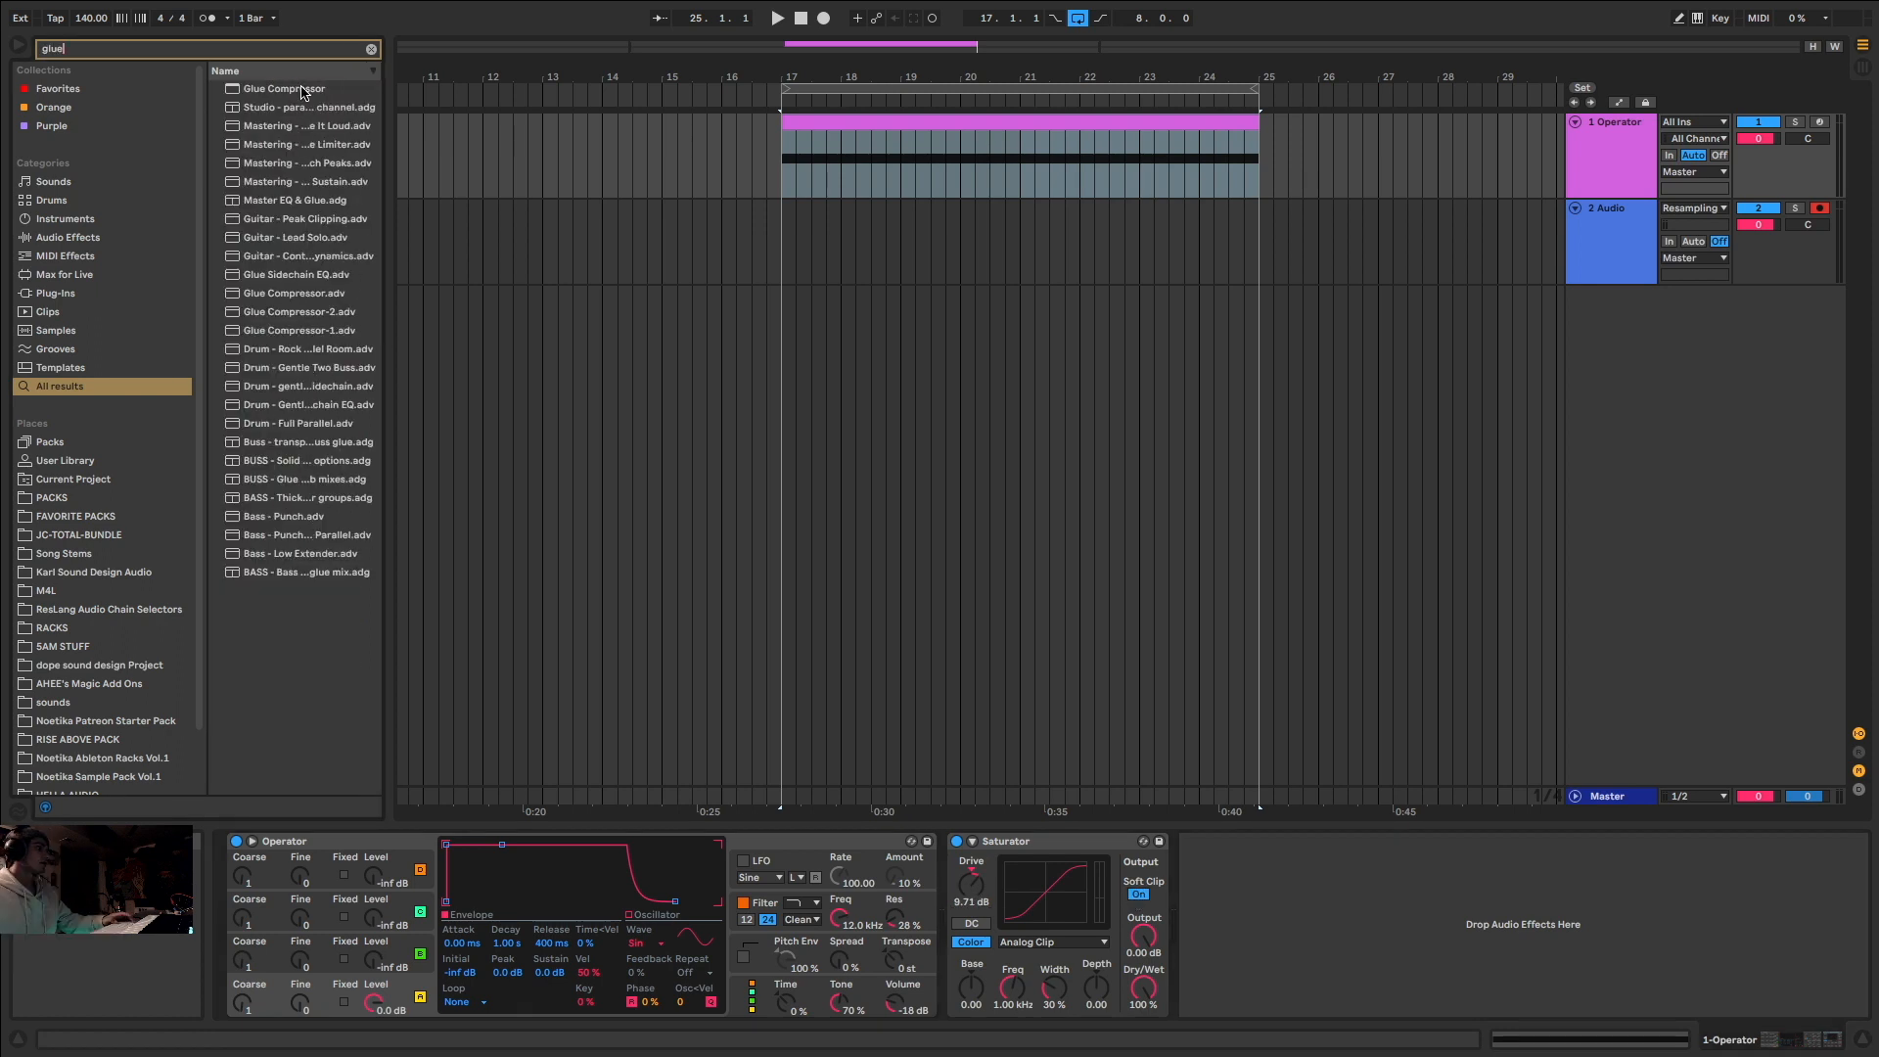
pyautogui.press('Return')
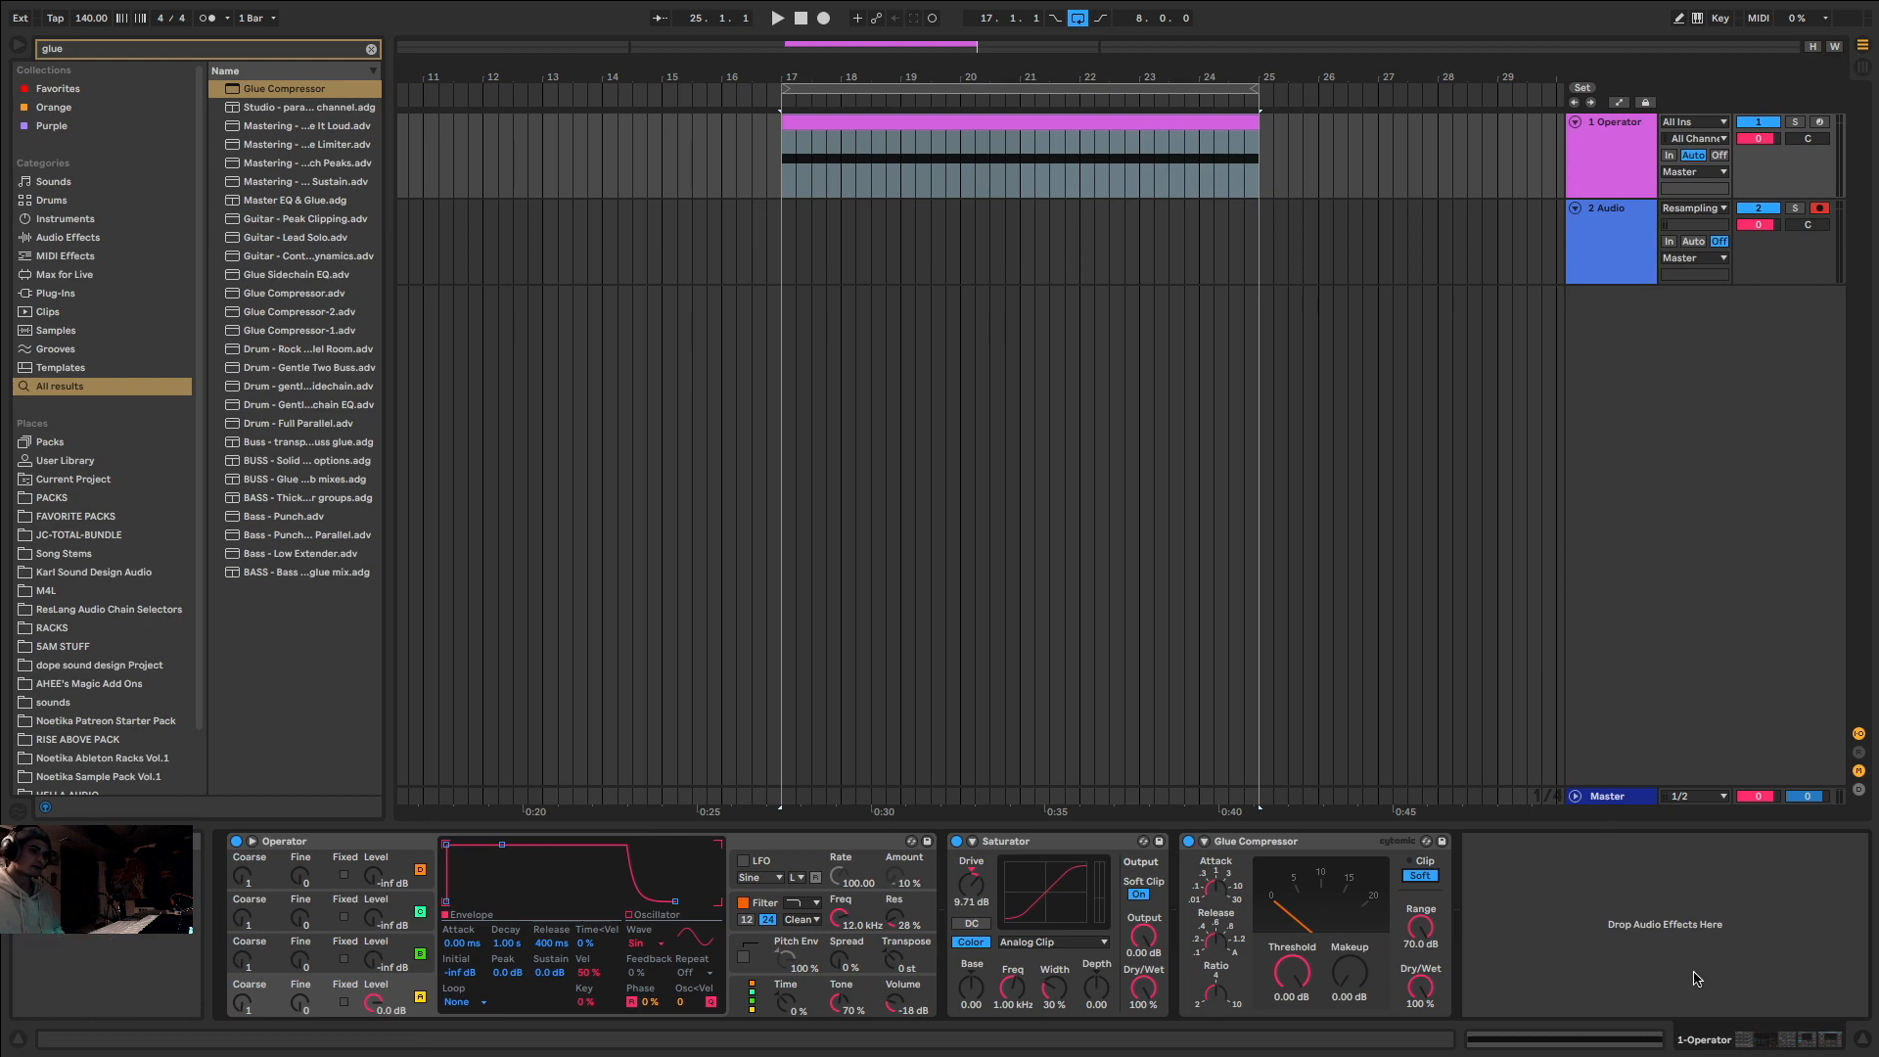
# Step: Review the Master channel's device chain, including Utility, FabFilter Pro-L and the SPAN spectrum analyzer, then close SPAN
pyautogui.click(1631, 795)
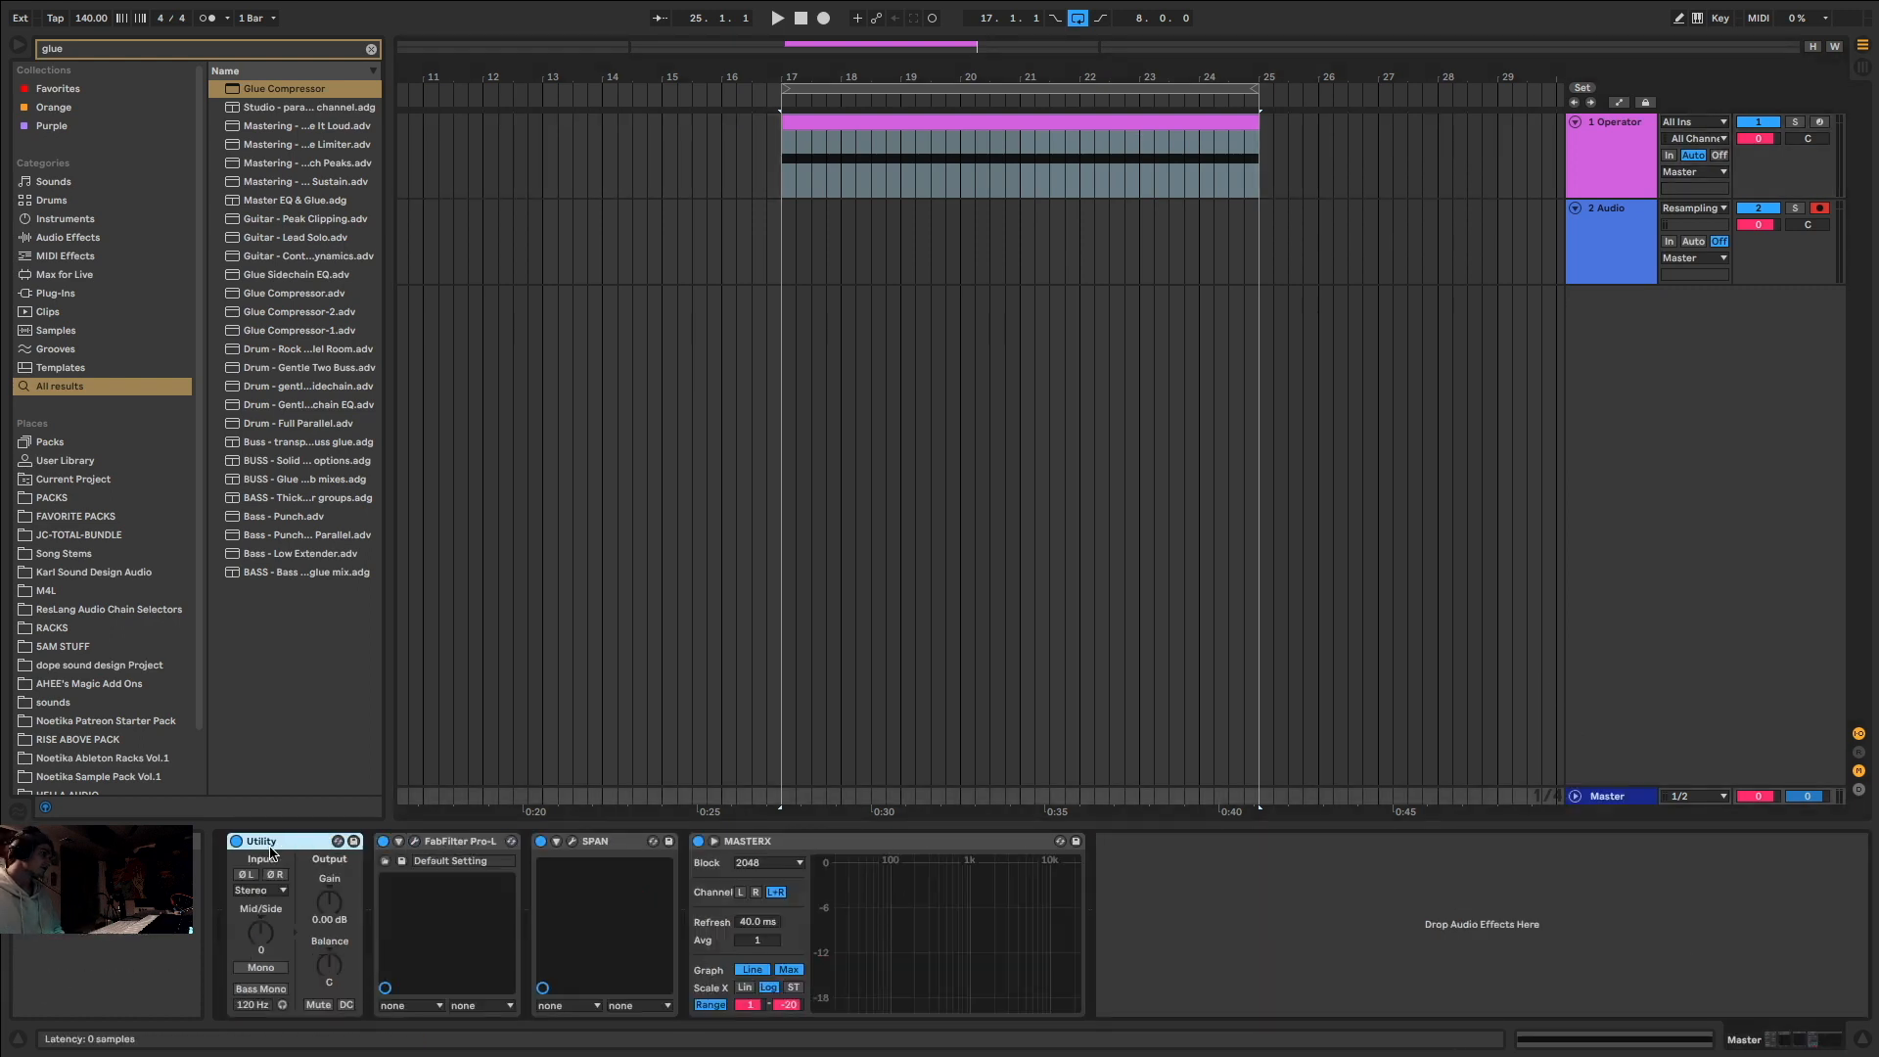
pyautogui.click(476, 843)
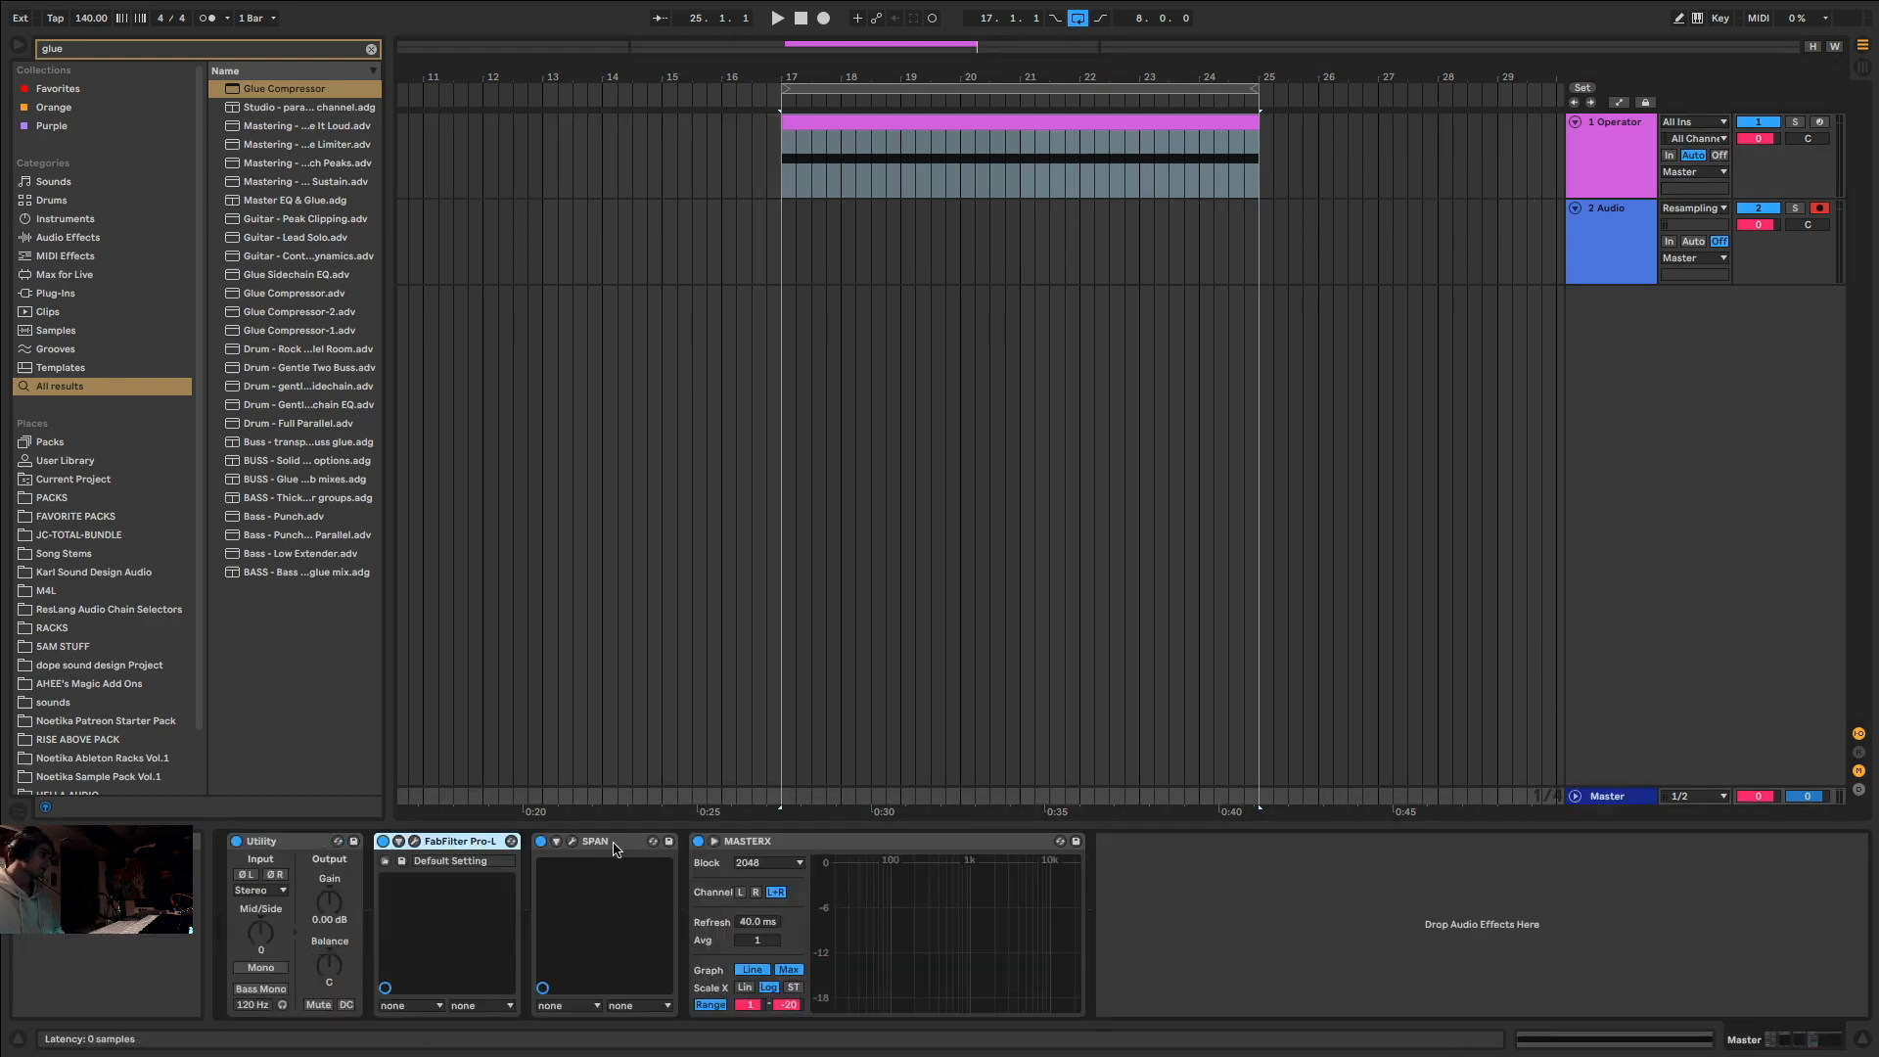
pyautogui.click(575, 841)
pyautogui.click(573, 841)
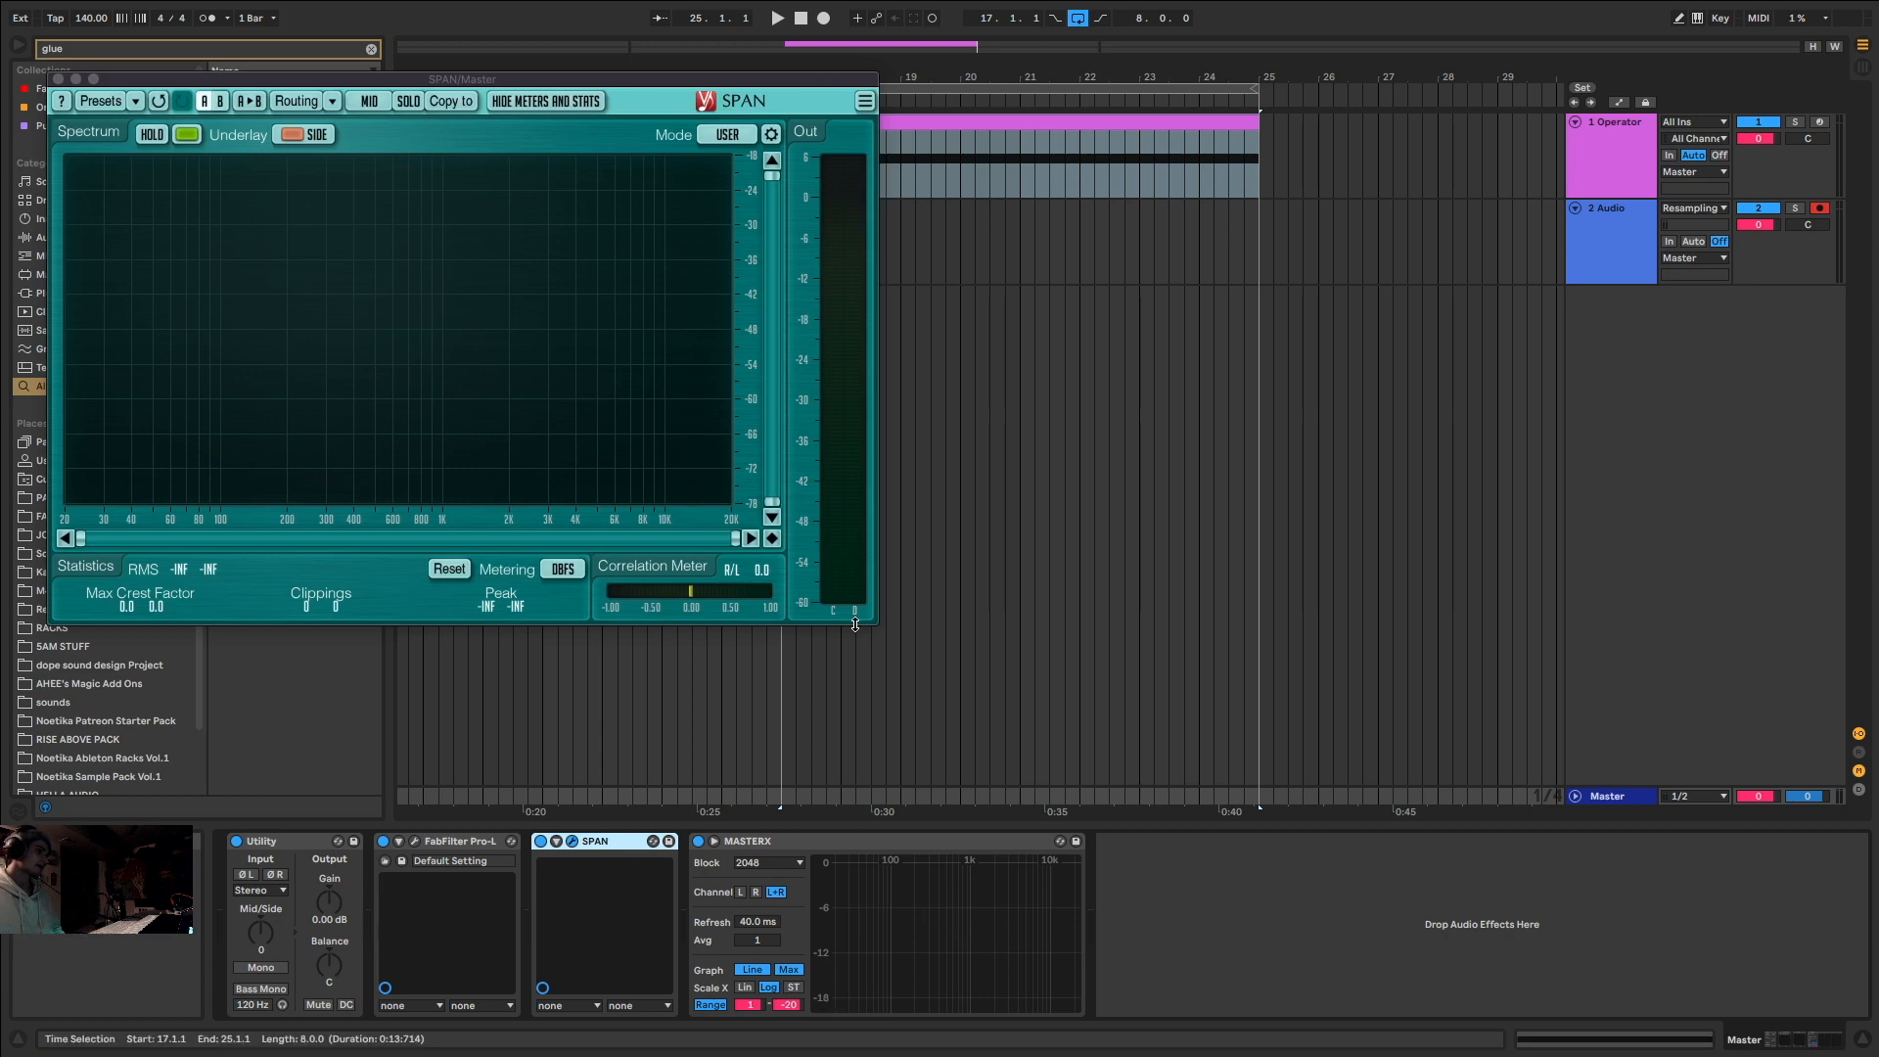
pyautogui.click(59, 80)
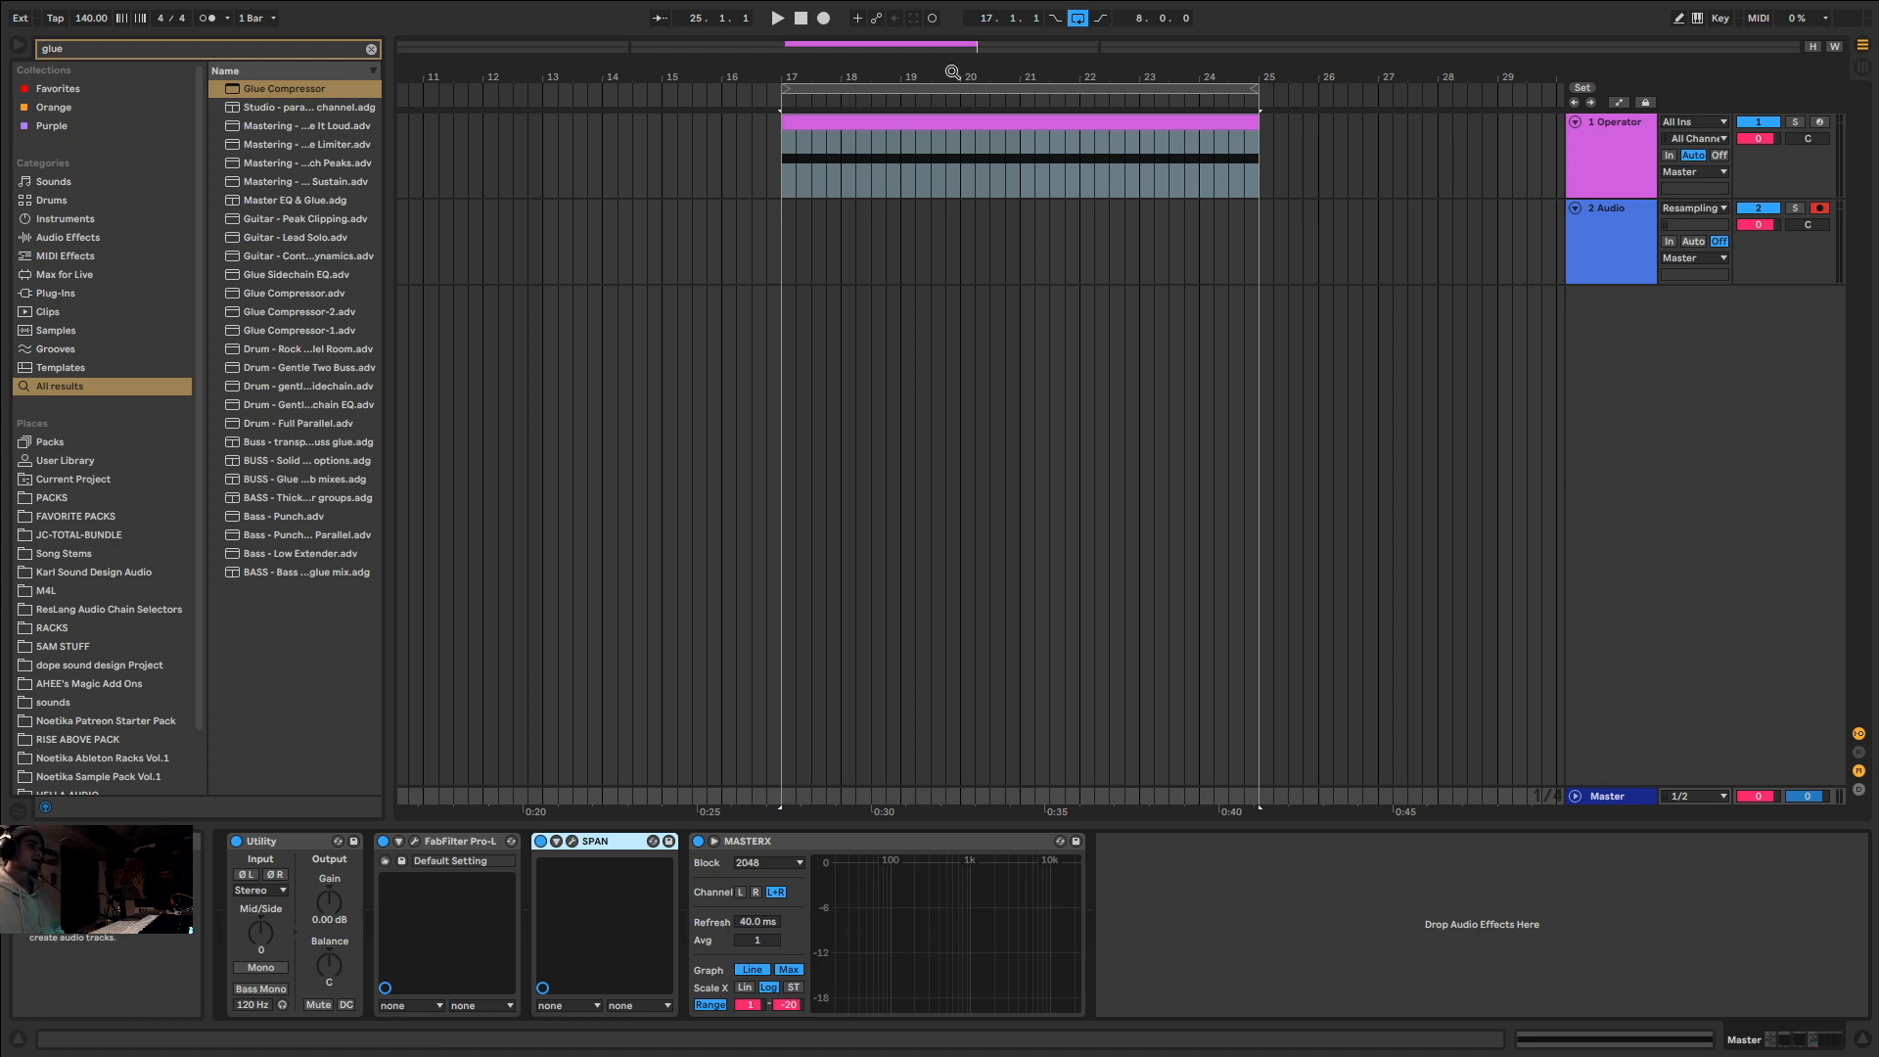
# Step: Start recording the Operator clip into the resampling track and set Operator's Transpose to -36 st
pyautogui.click(941, 120)
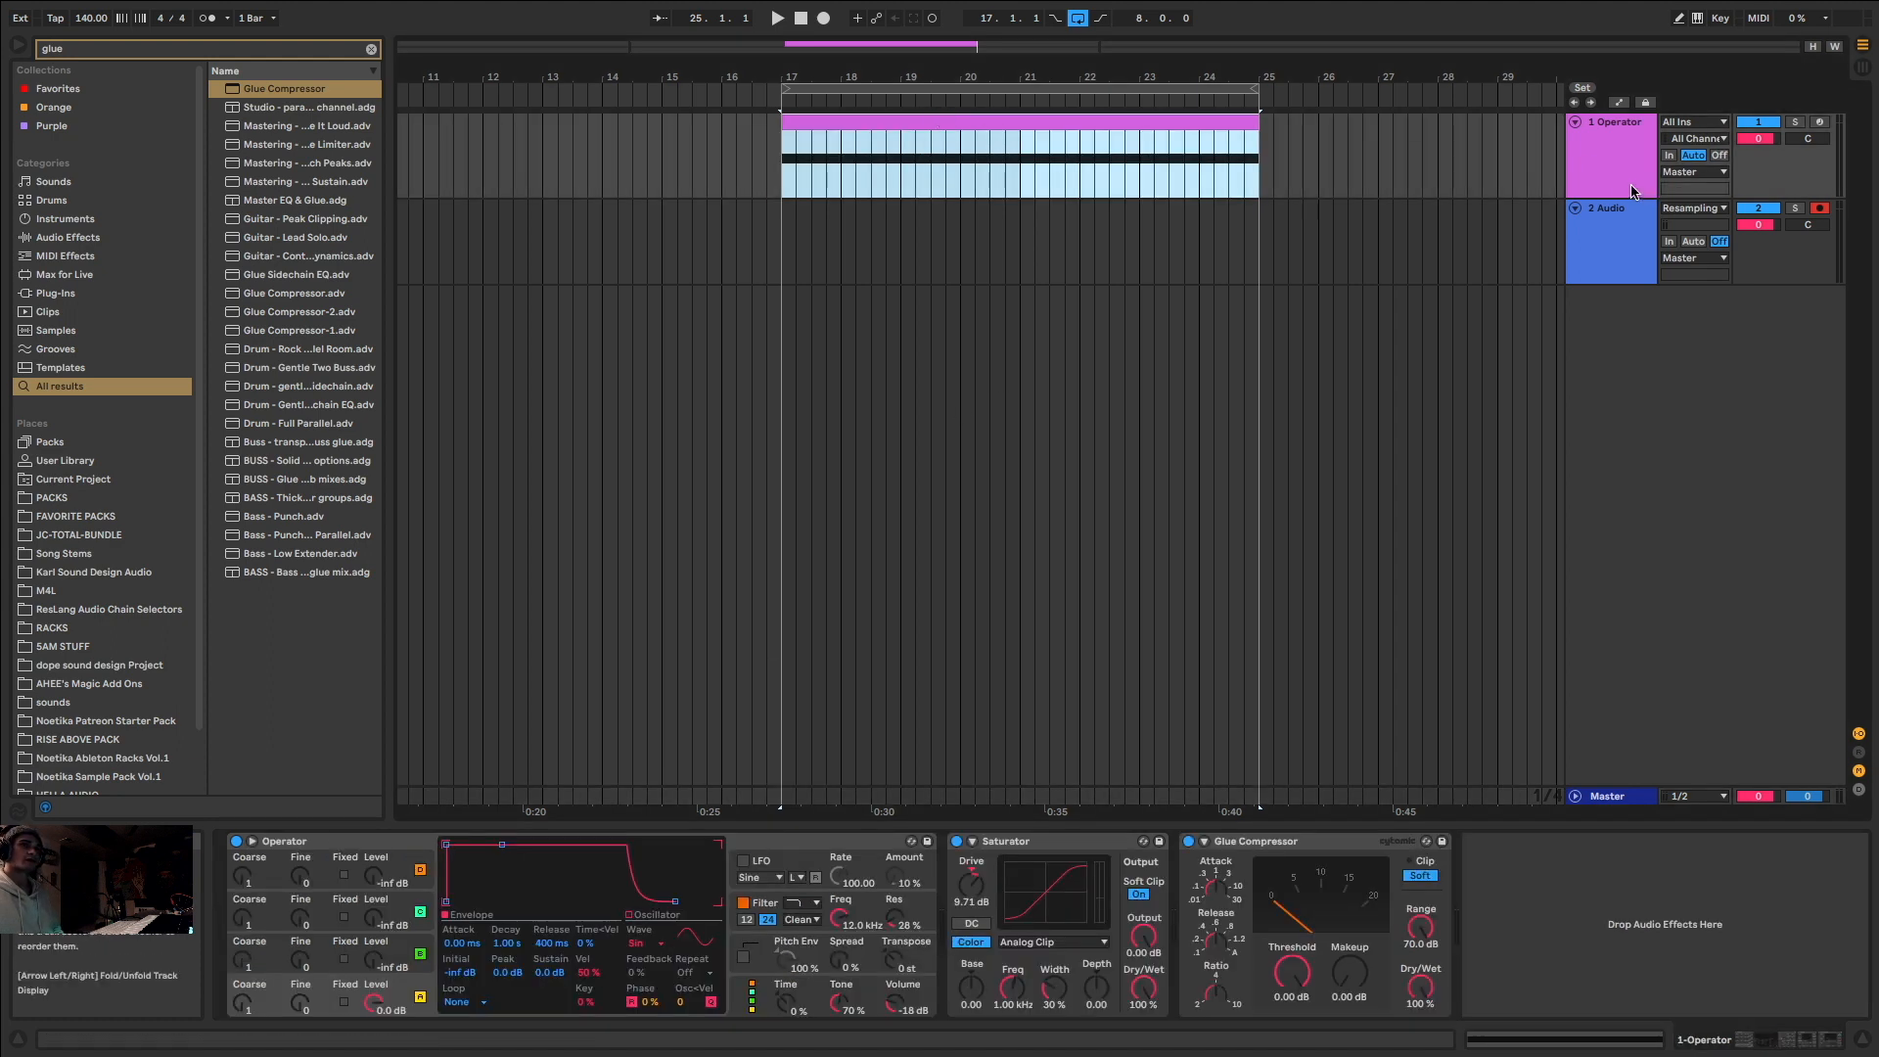
pyautogui.click(824, 18)
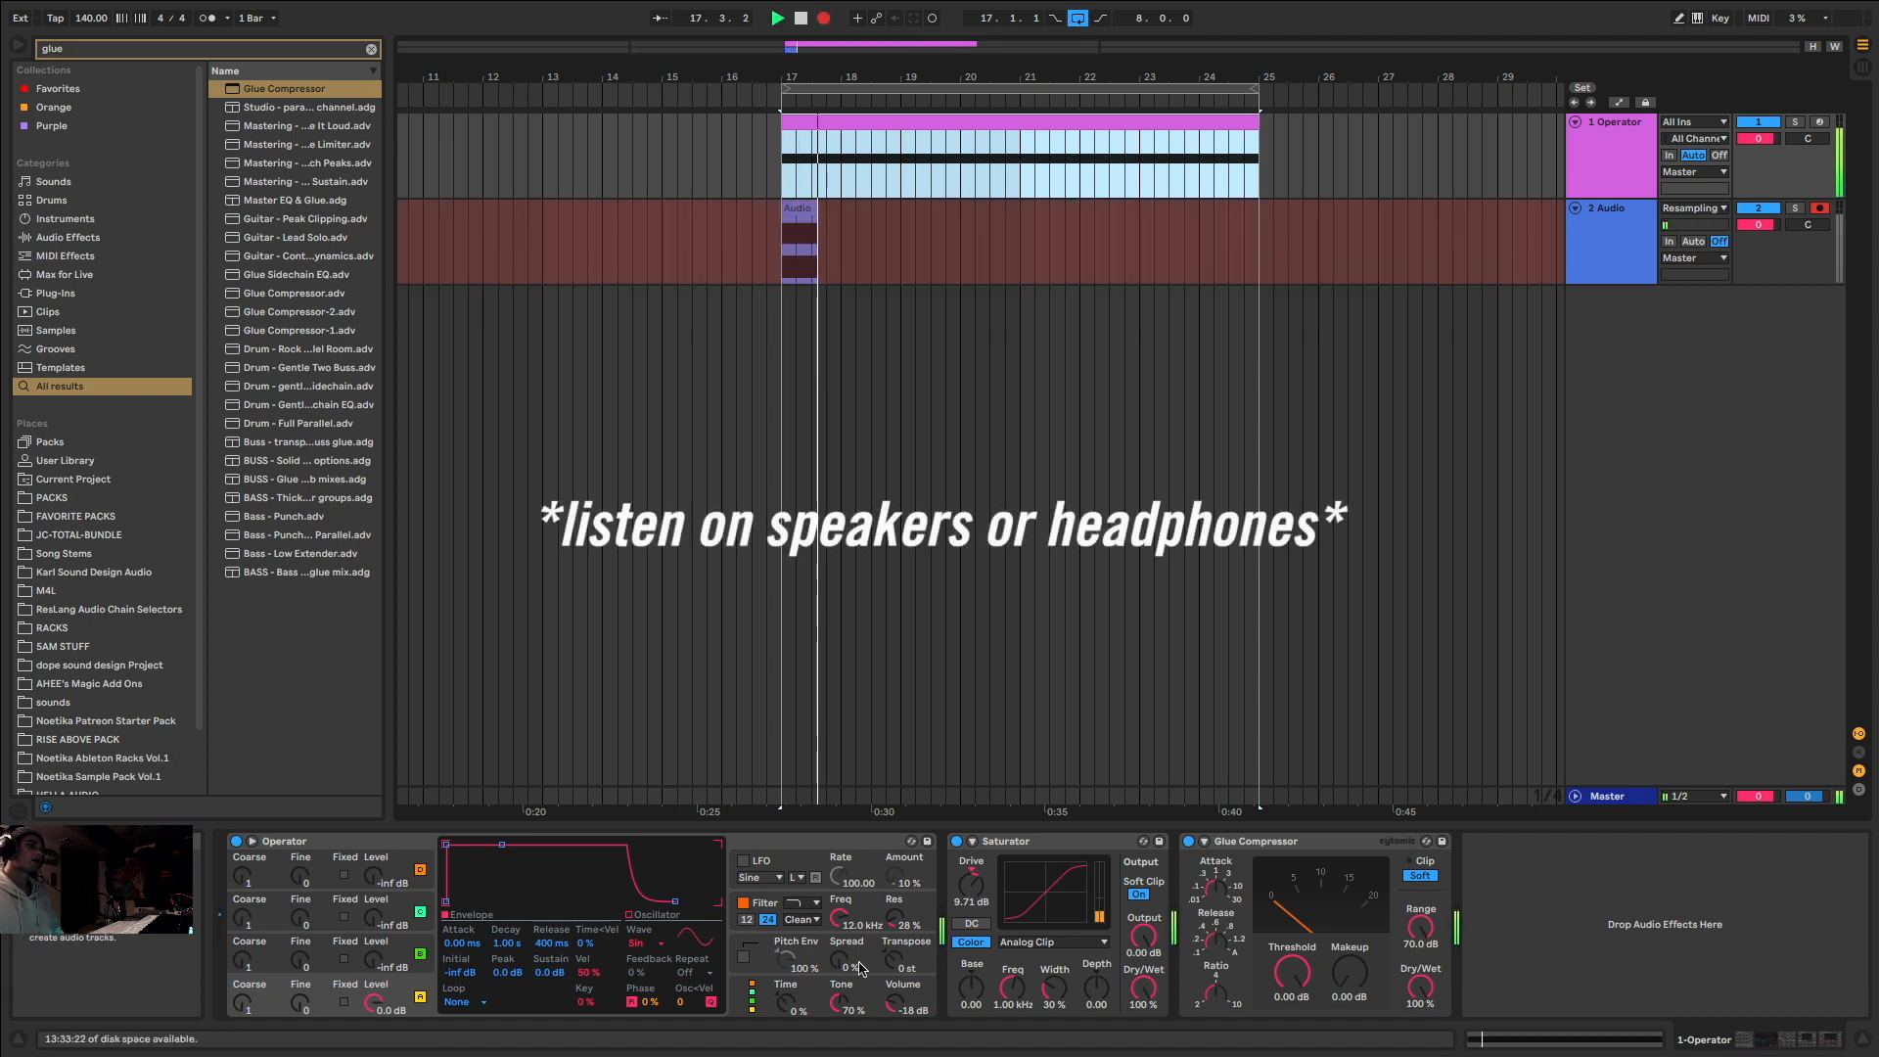
pyautogui.click(896, 967)
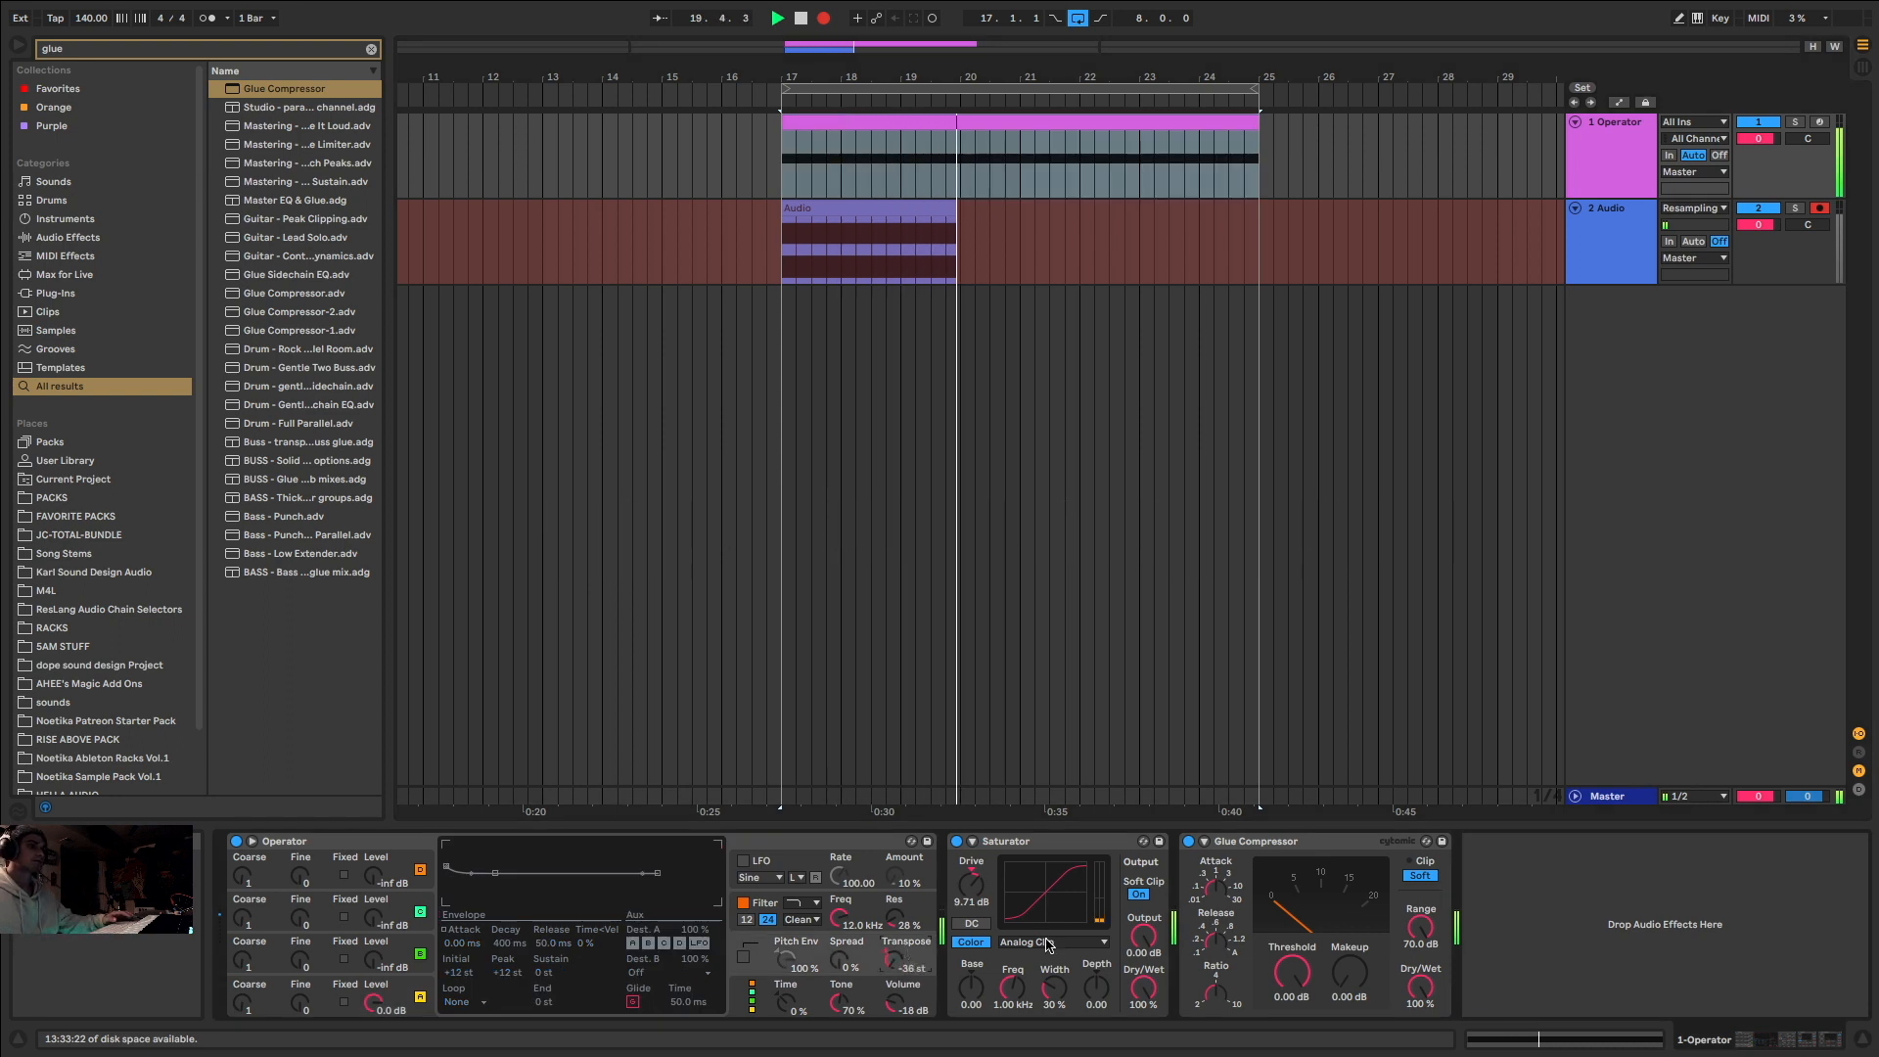
# Step: Search the browser for "spectr" and add Spectral Time between Operator and Saturator
pyautogui.hotkey('ctrl', 'f')
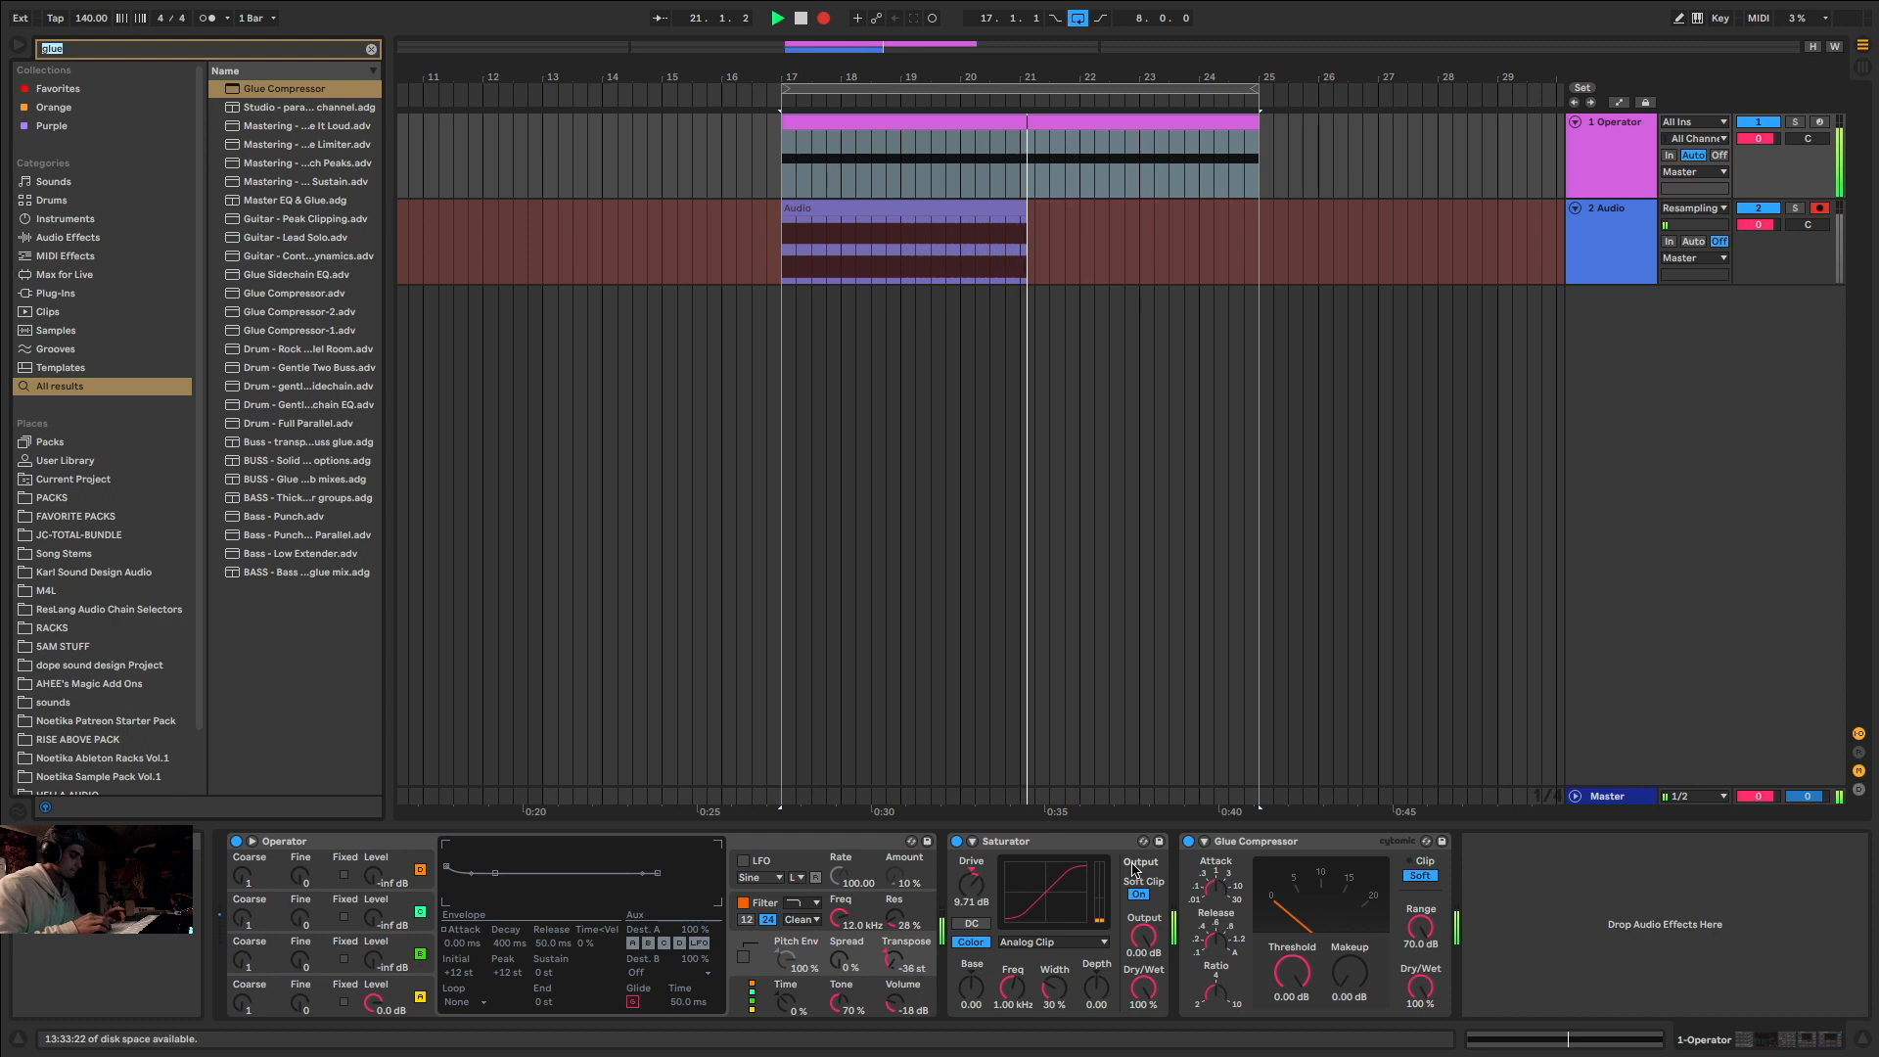
pyautogui.write('spectr')
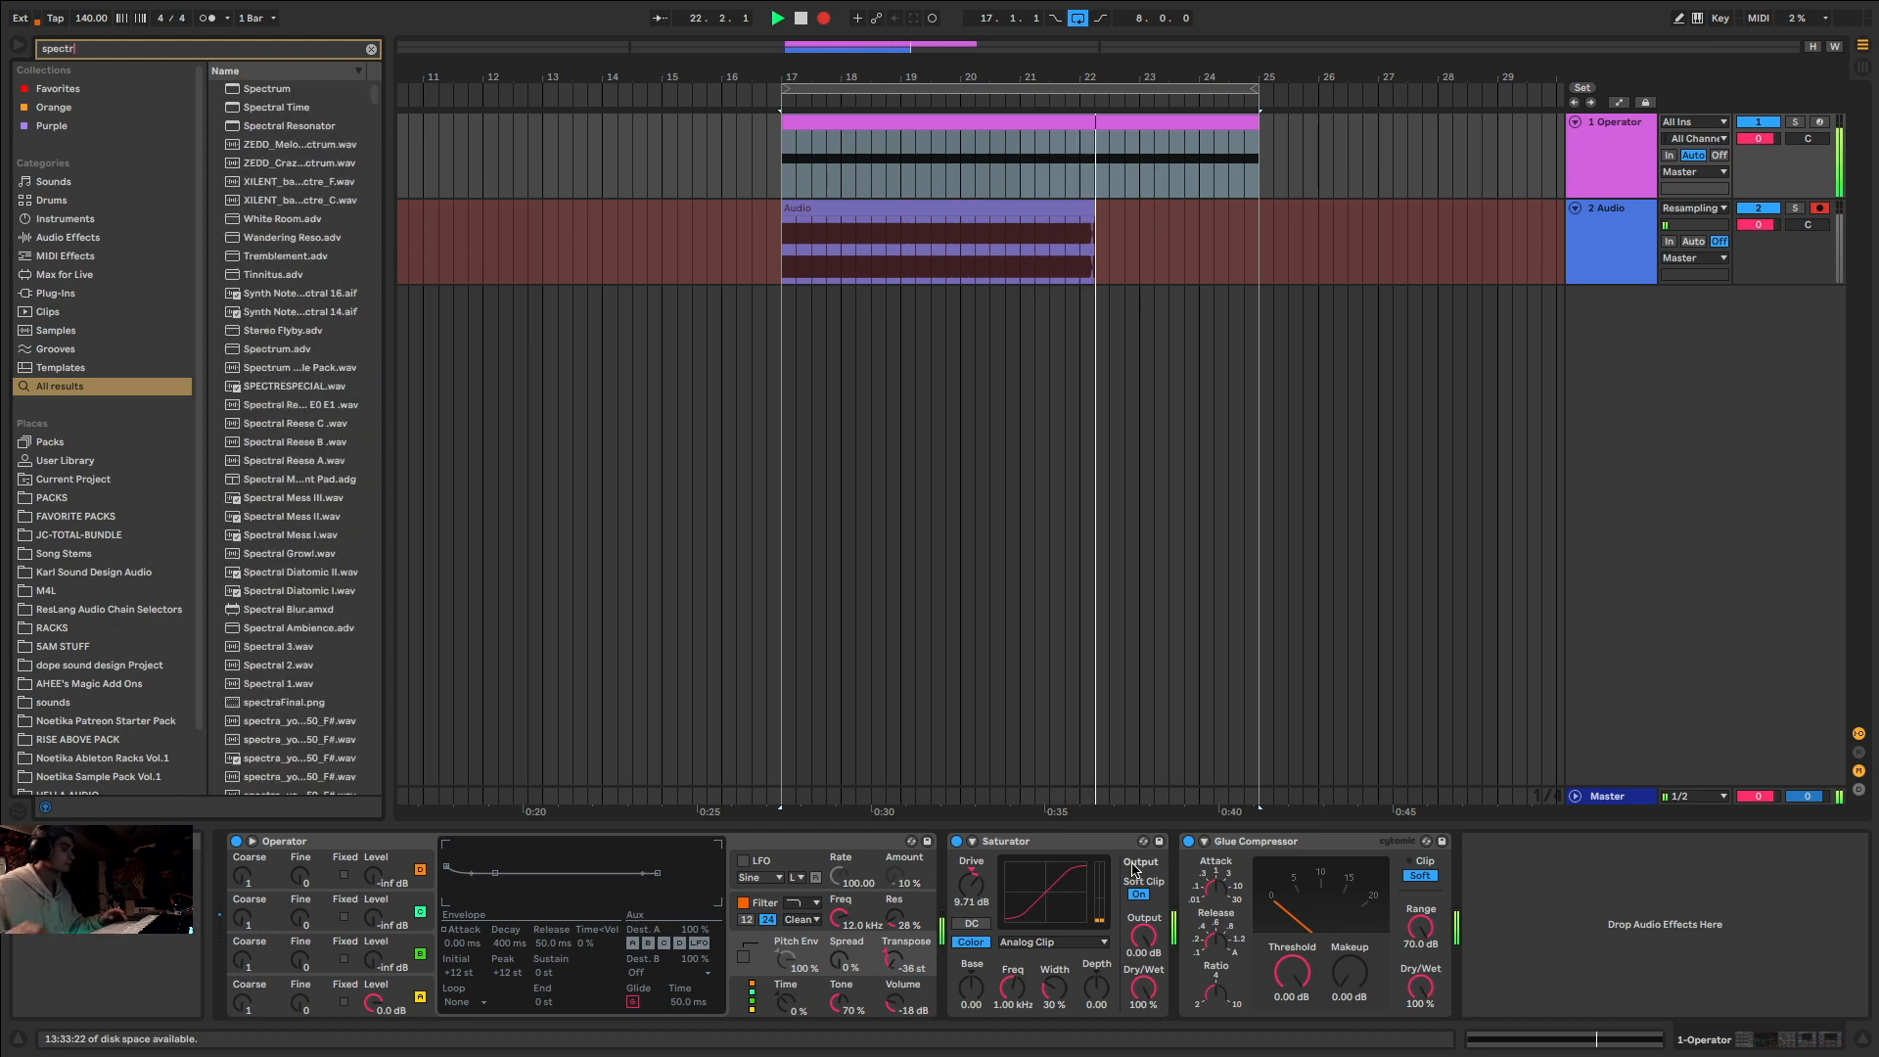
pyautogui.moveTo(270, 108); pyautogui.dragTo(939, 944)
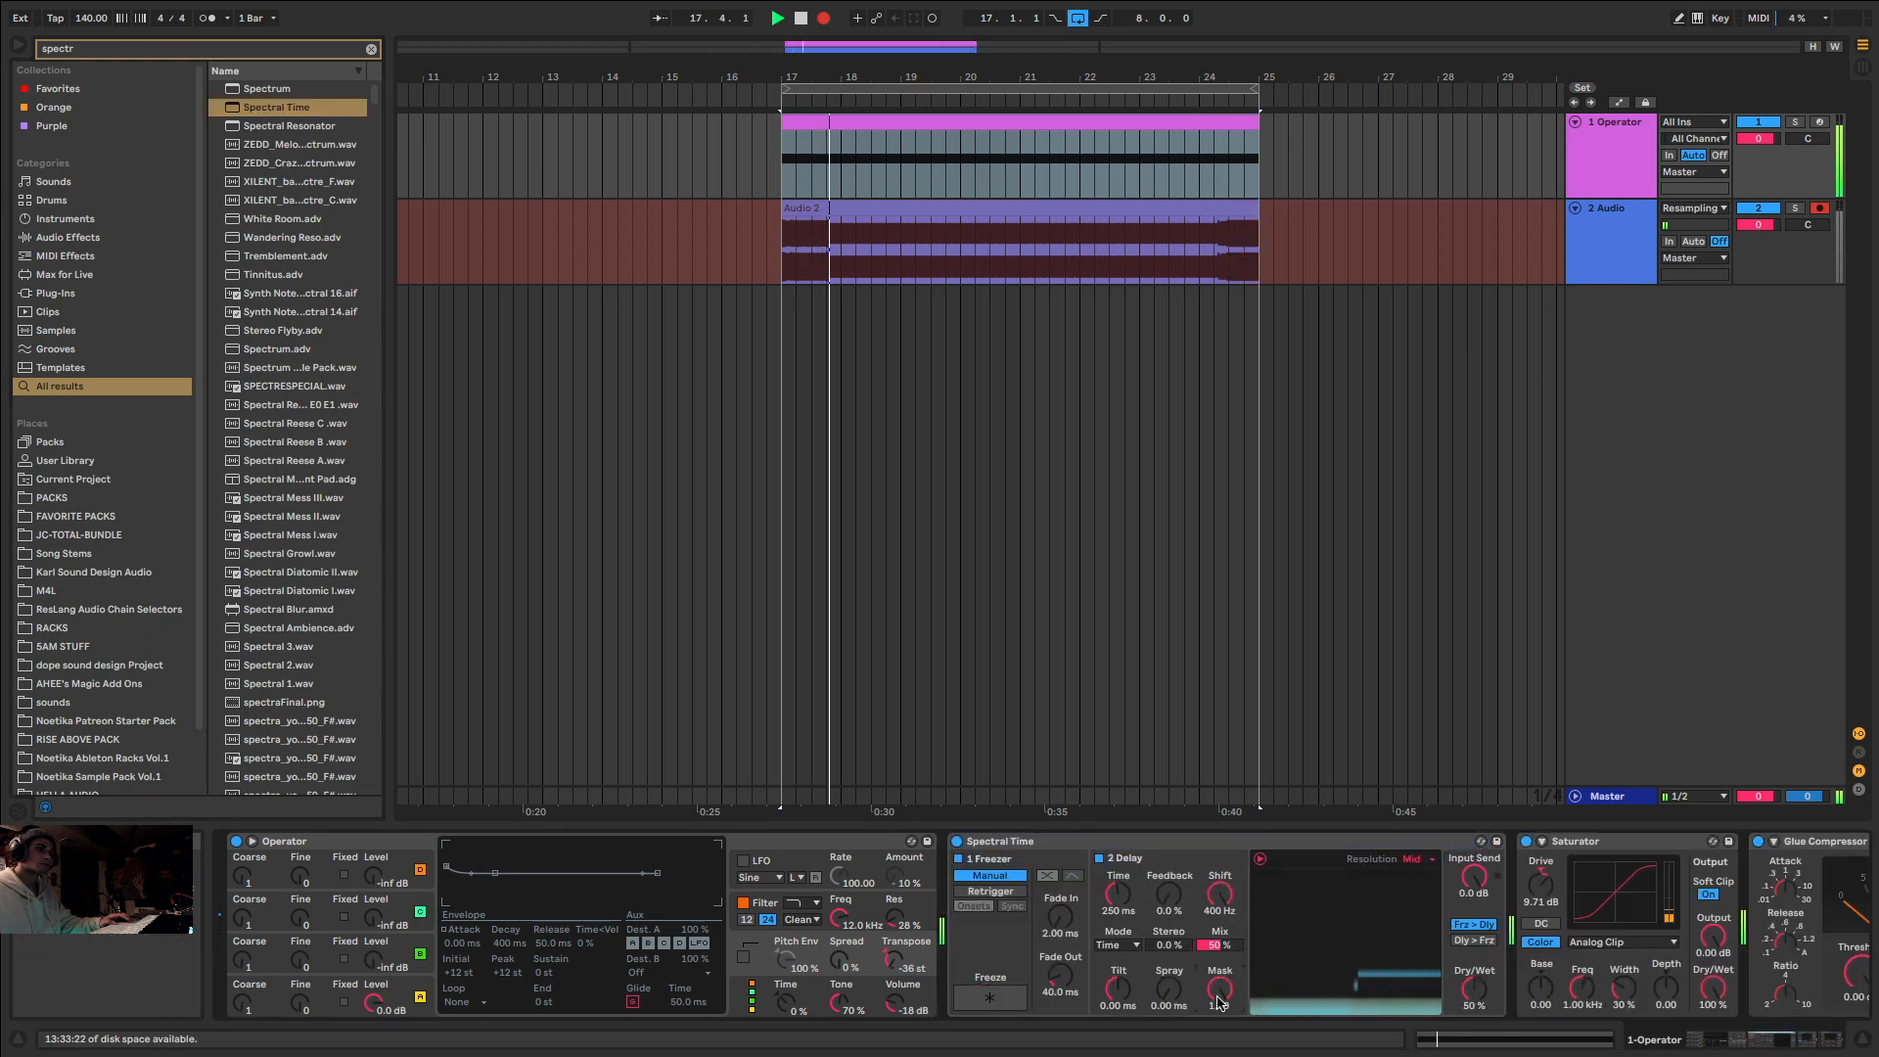
# Step: Search the browser for "ott" and insert the OTT preset before the Glue Compressor, with Output at 12.4 dB and Time at 1000 %
pyautogui.hotkey('ctrl', 'f')
pyautogui.write('o')
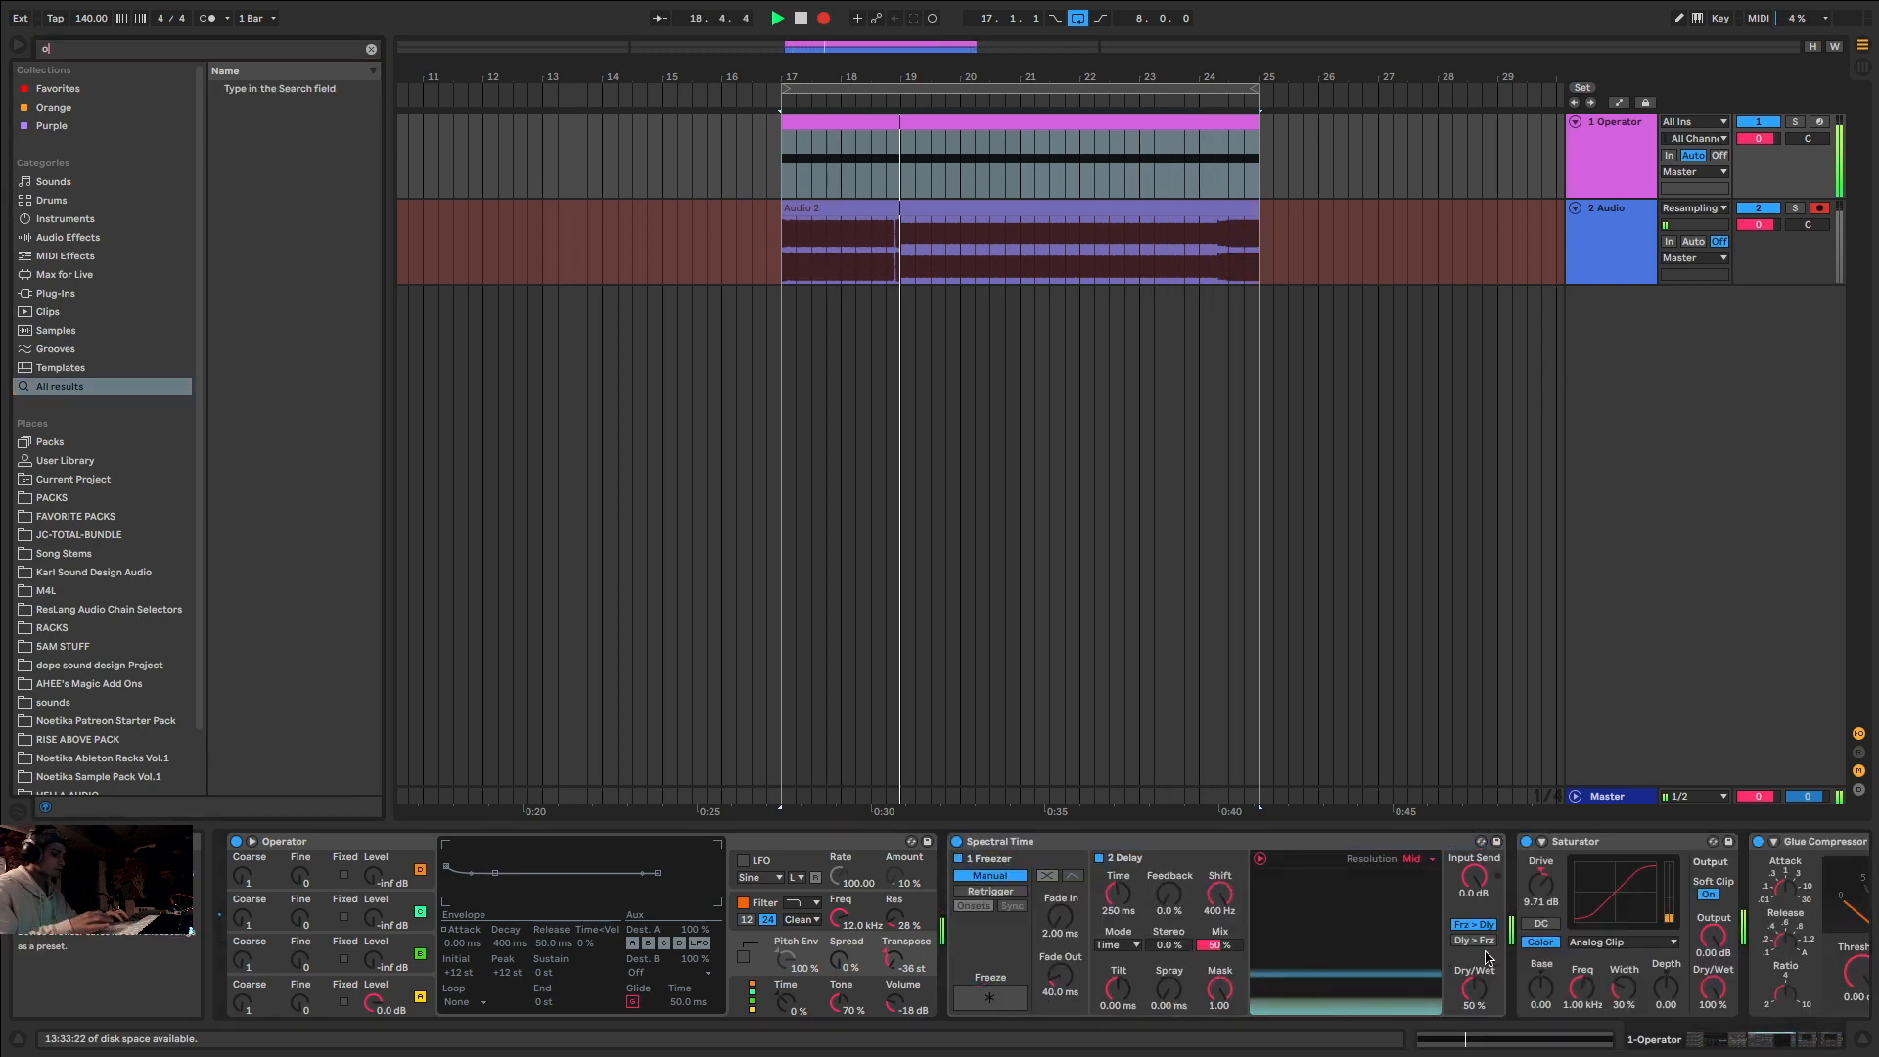
pyautogui.write('tt')
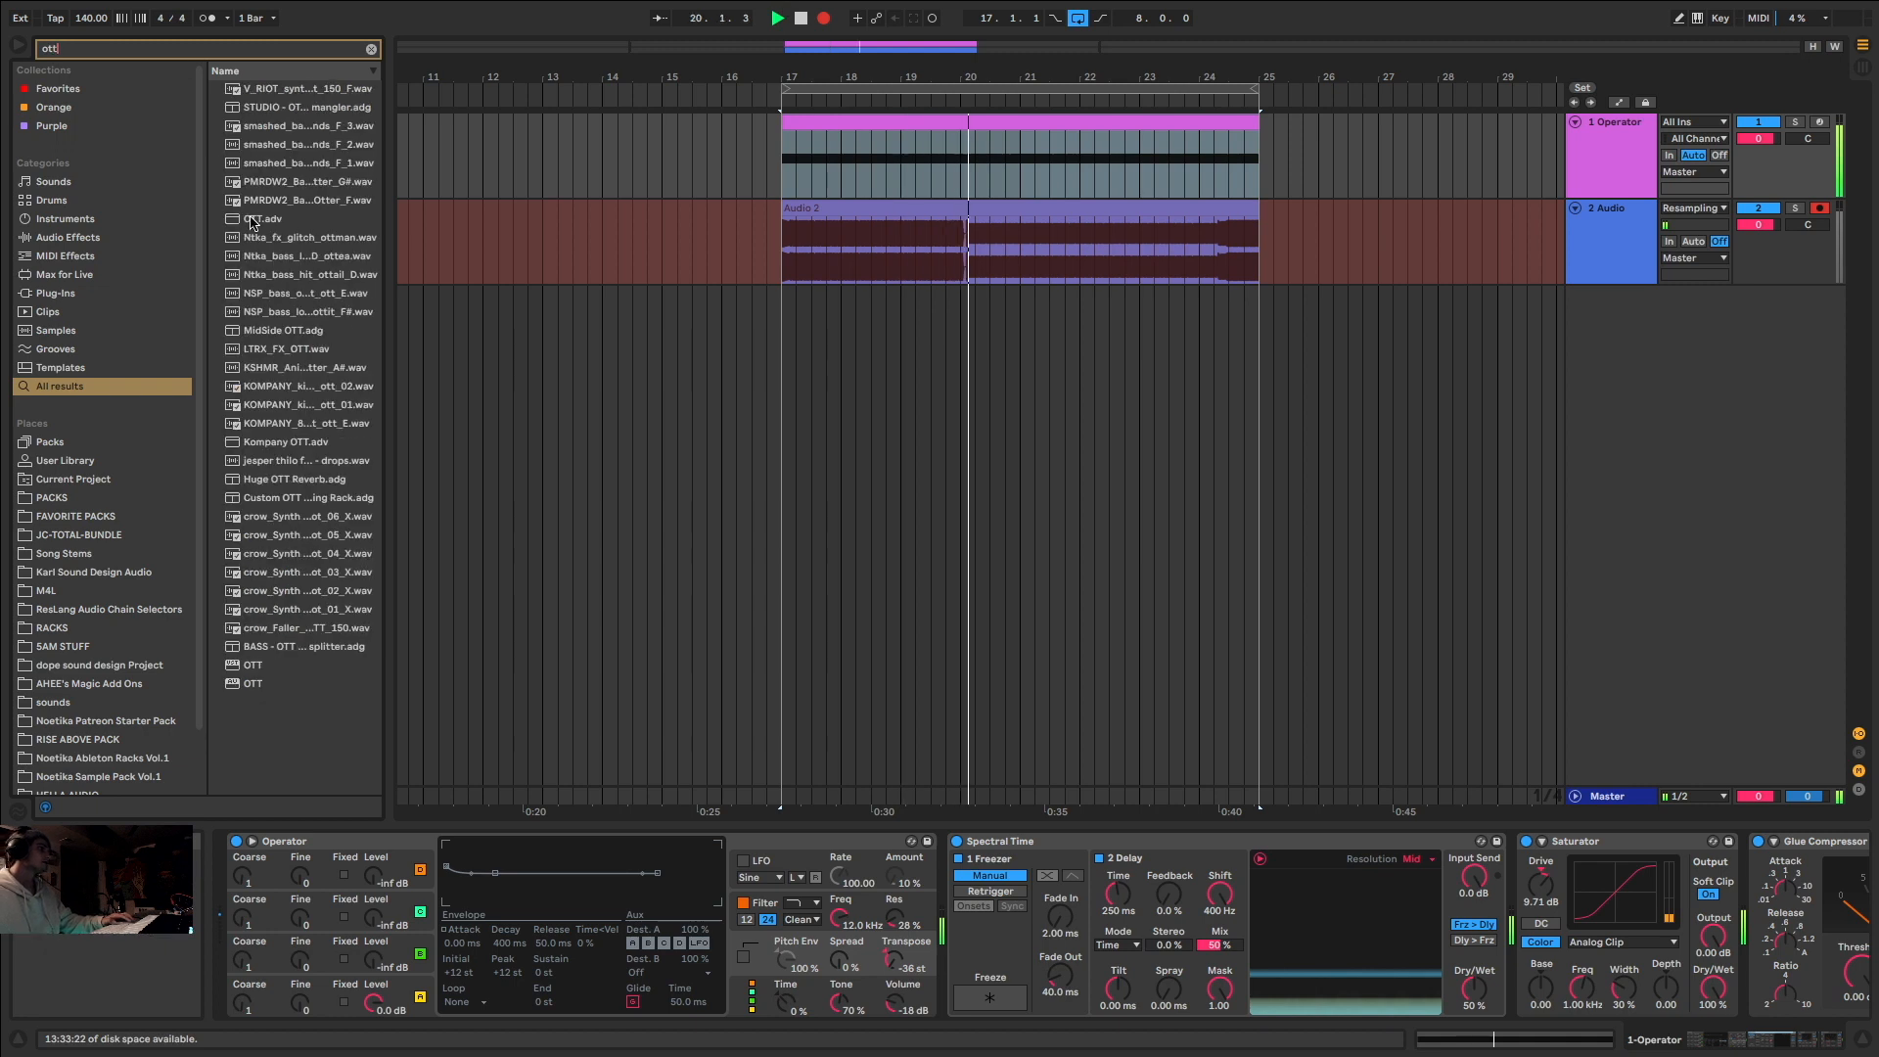
pyautogui.moveTo(250, 221); pyautogui.dragTo(1752, 925)
pyautogui.hscroll(5, 1755, 974)
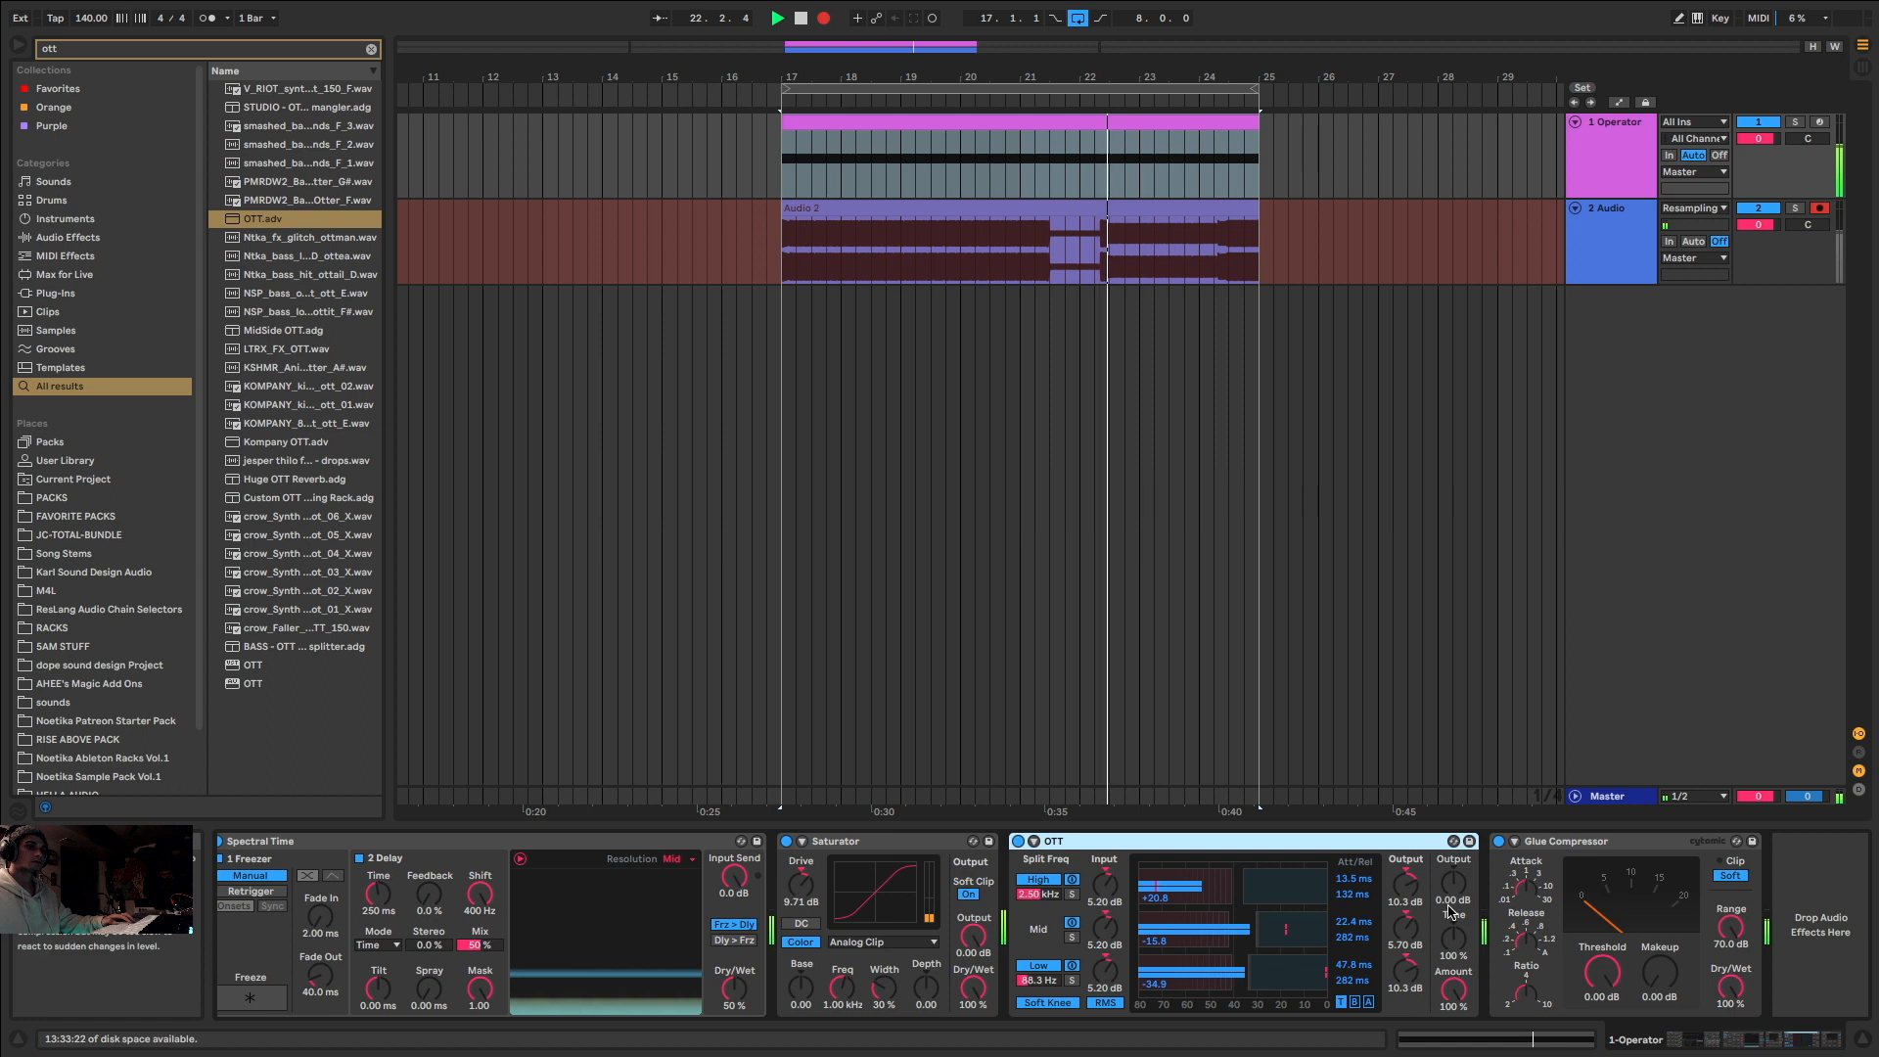
pyautogui.moveTo(1456, 885); pyautogui.dragTo(1455, 829)
pyautogui.moveTo(1454, 939); pyautogui.dragTo(1458, 851)
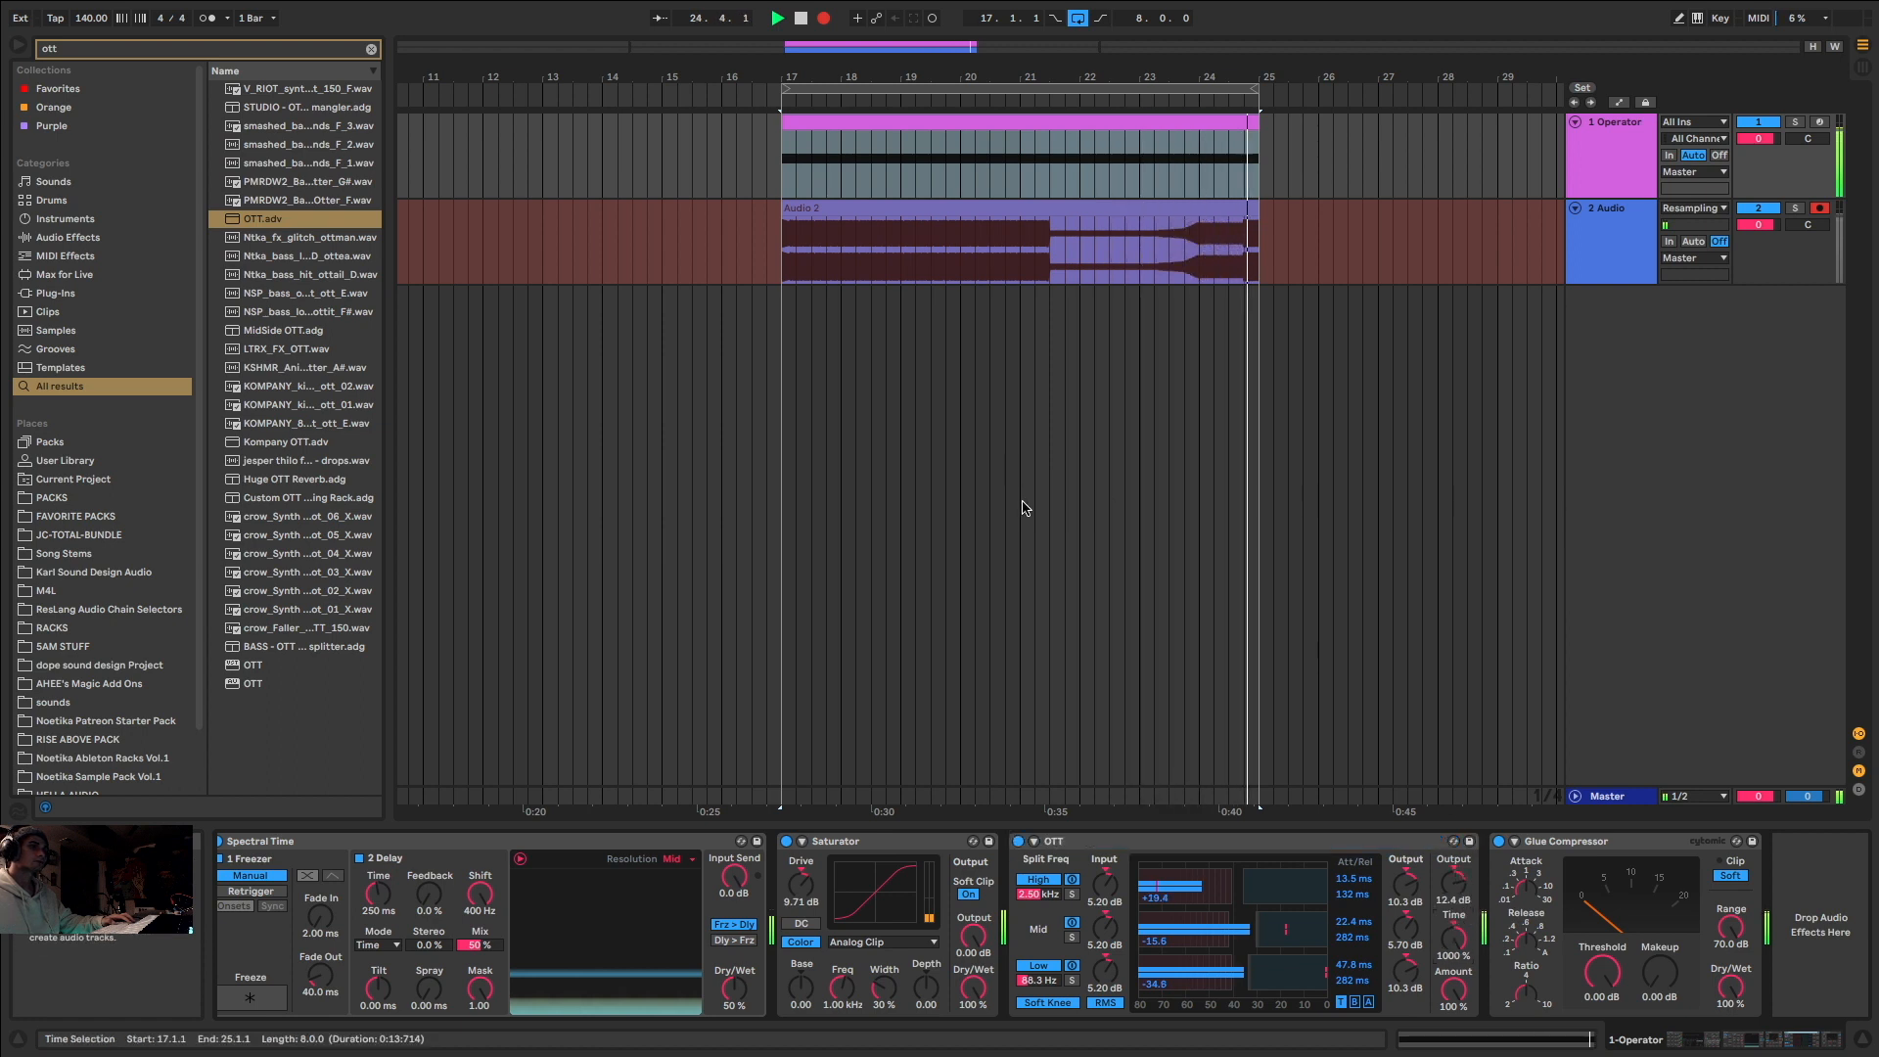
# Step: Set Saturator's Drive to 16.0 dB and Spectral Time's delay Feedback to 42 %, Tilt to 19.3 ms and Spray to 73.9 ms
pyautogui.moveTo(800, 892); pyautogui.dragTo(800, 862)
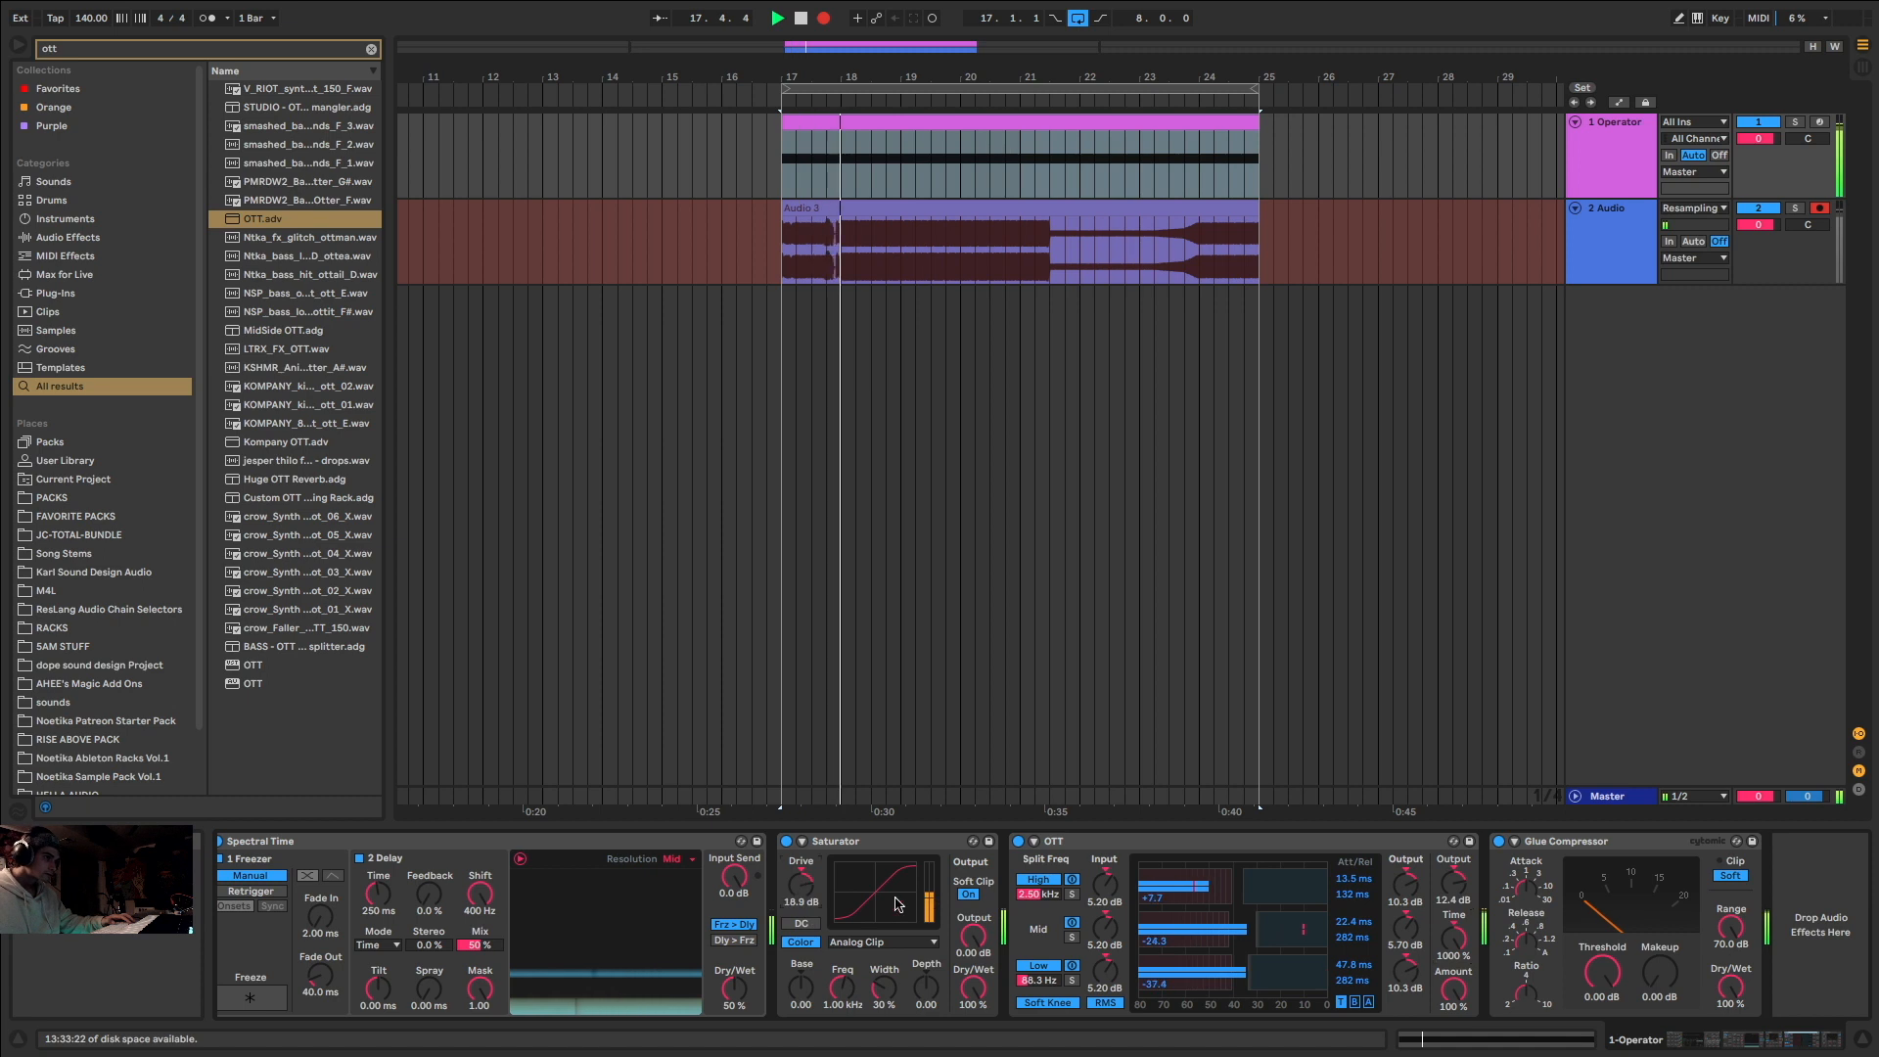
pyautogui.moveTo(428, 894); pyautogui.dragTo(429, 843)
pyautogui.moveTo(428, 989)
pyautogui.mouseDown()
pyautogui.moveTo(429, 920)
pyautogui.moveTo(378, 967)
pyautogui.mouseUp()
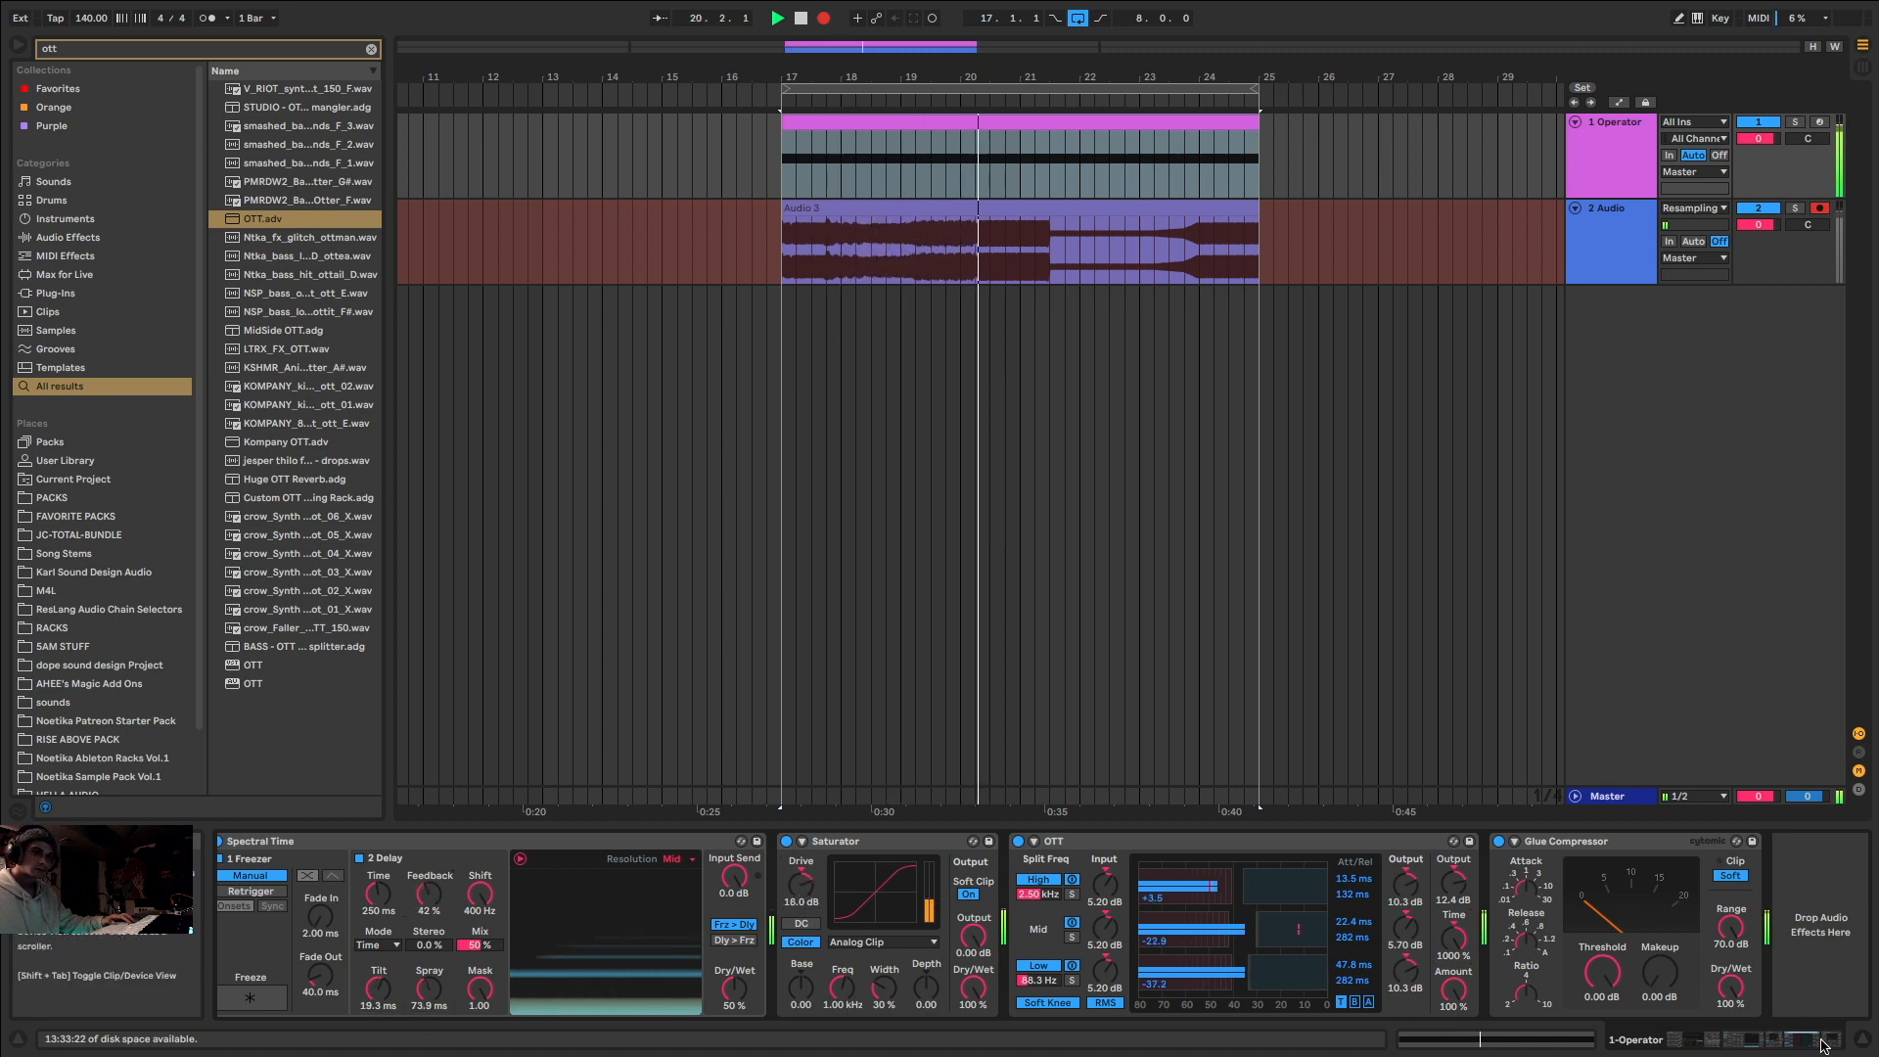
# Step: Sweep Operator's filter frequency down to about 40 Hz, then back up to 1.87 kHz
pyautogui.click(1688, 1040)
pyautogui.moveTo(838, 917); pyautogui.dragTo(839, 979)
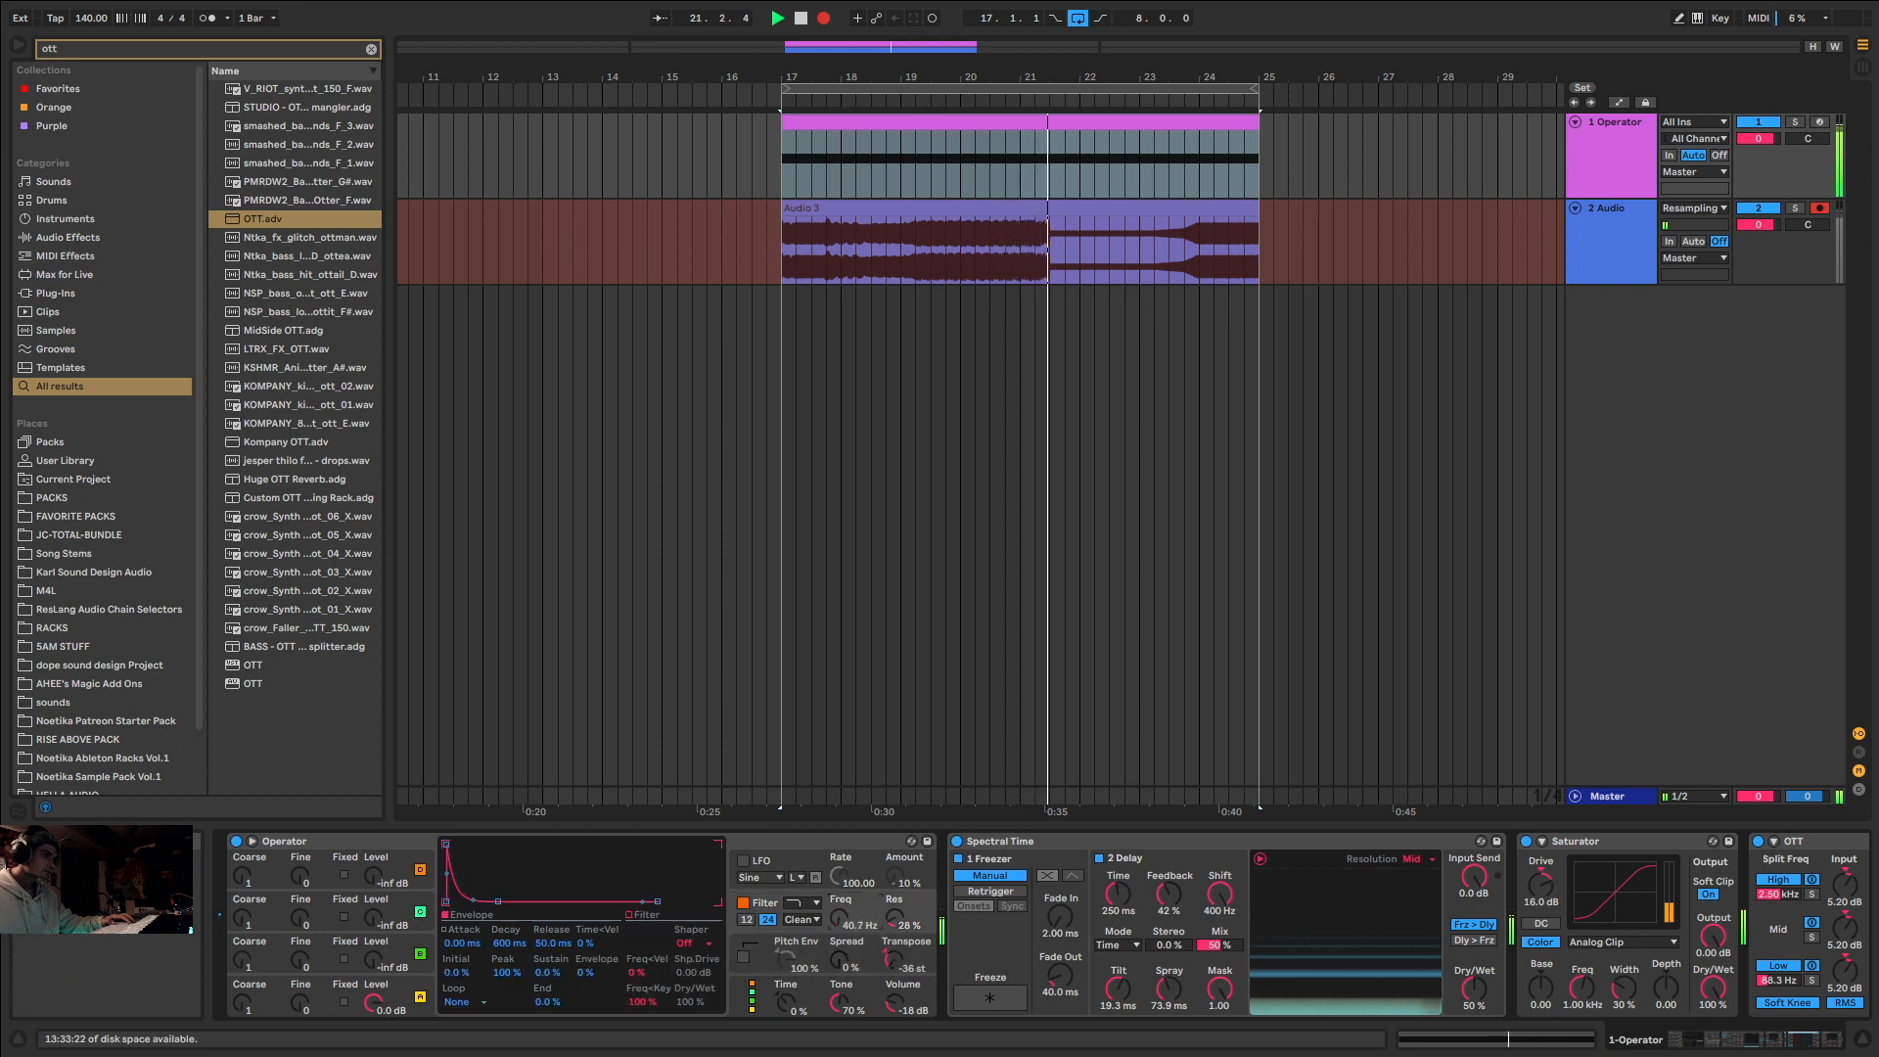
pyautogui.moveTo(839, 920); pyautogui.dragTo(839, 881)
# Step: Give Operator's oscillator A a square waveform and raise oscillator B to -17 dB, C to -7.2 dB and D to -24 dB
pyautogui.click(416, 983)
pyautogui.click(643, 945)
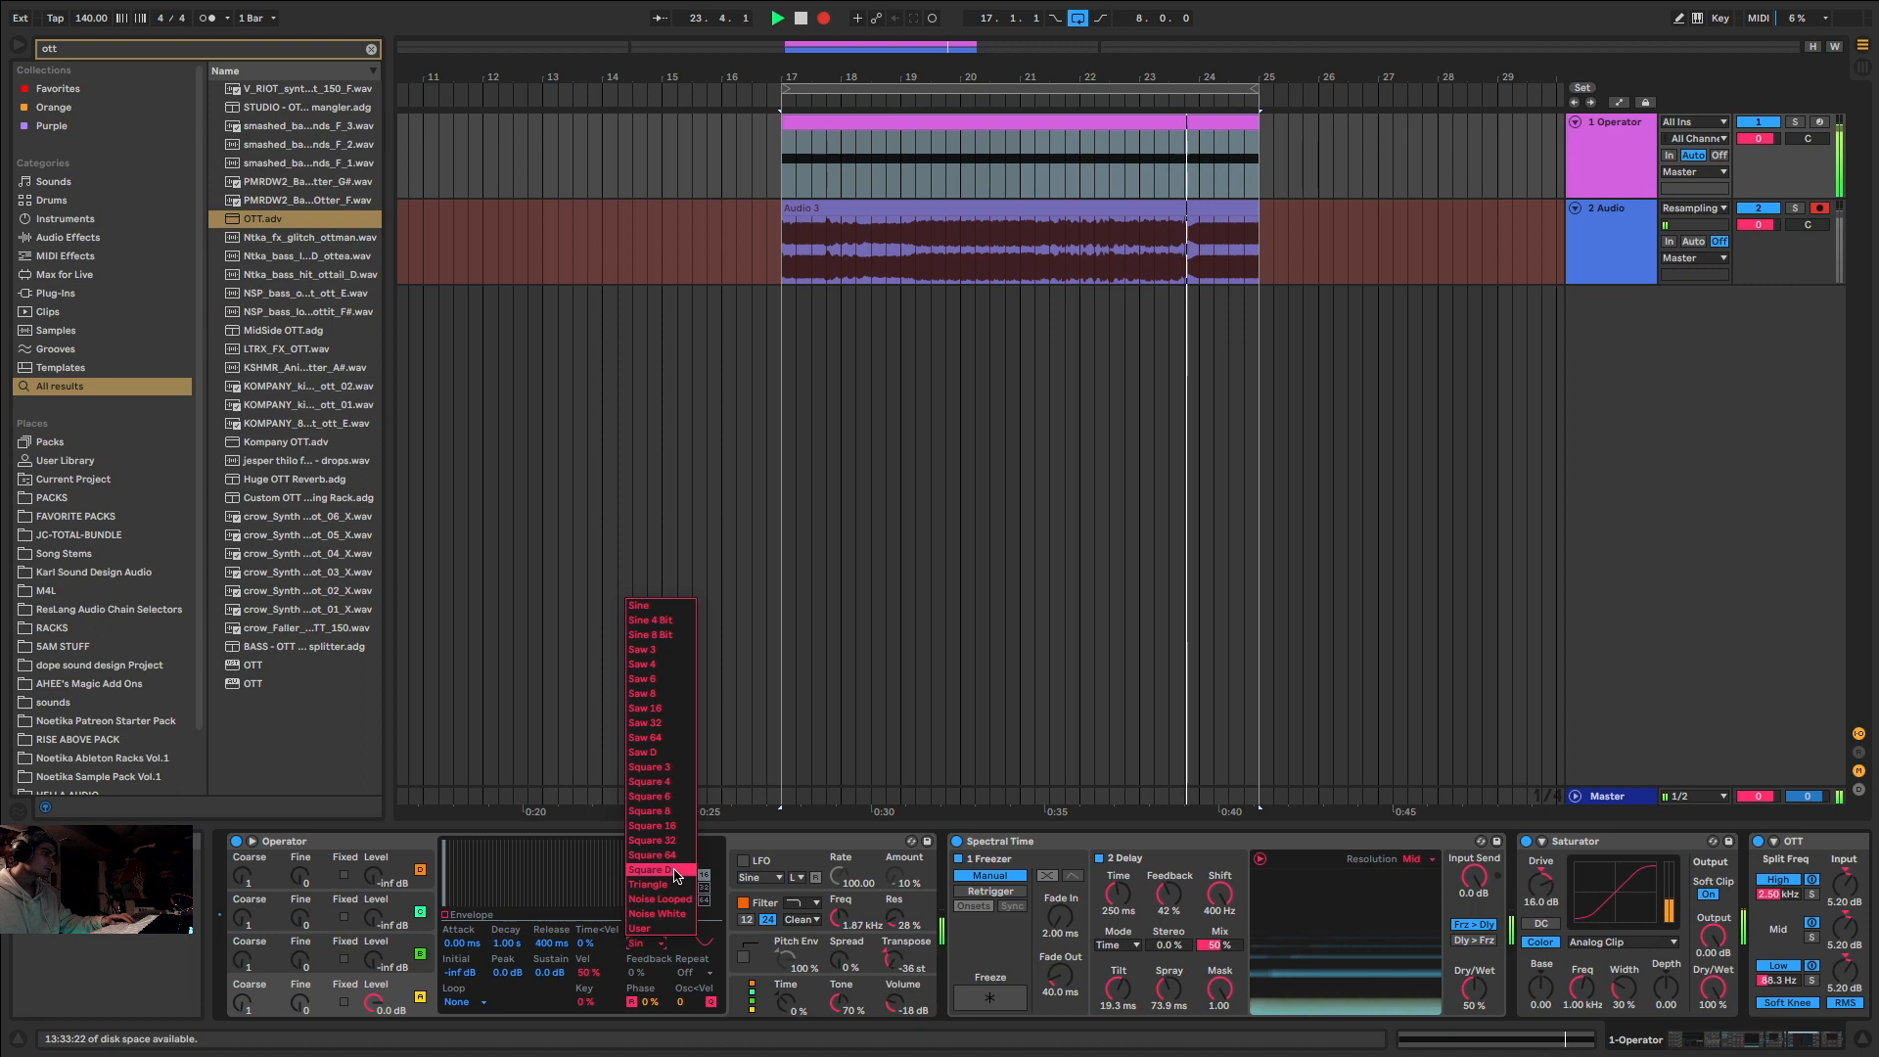
pyautogui.click(646, 861)
pyautogui.moveTo(373, 960); pyautogui.dragTo(372, 873)
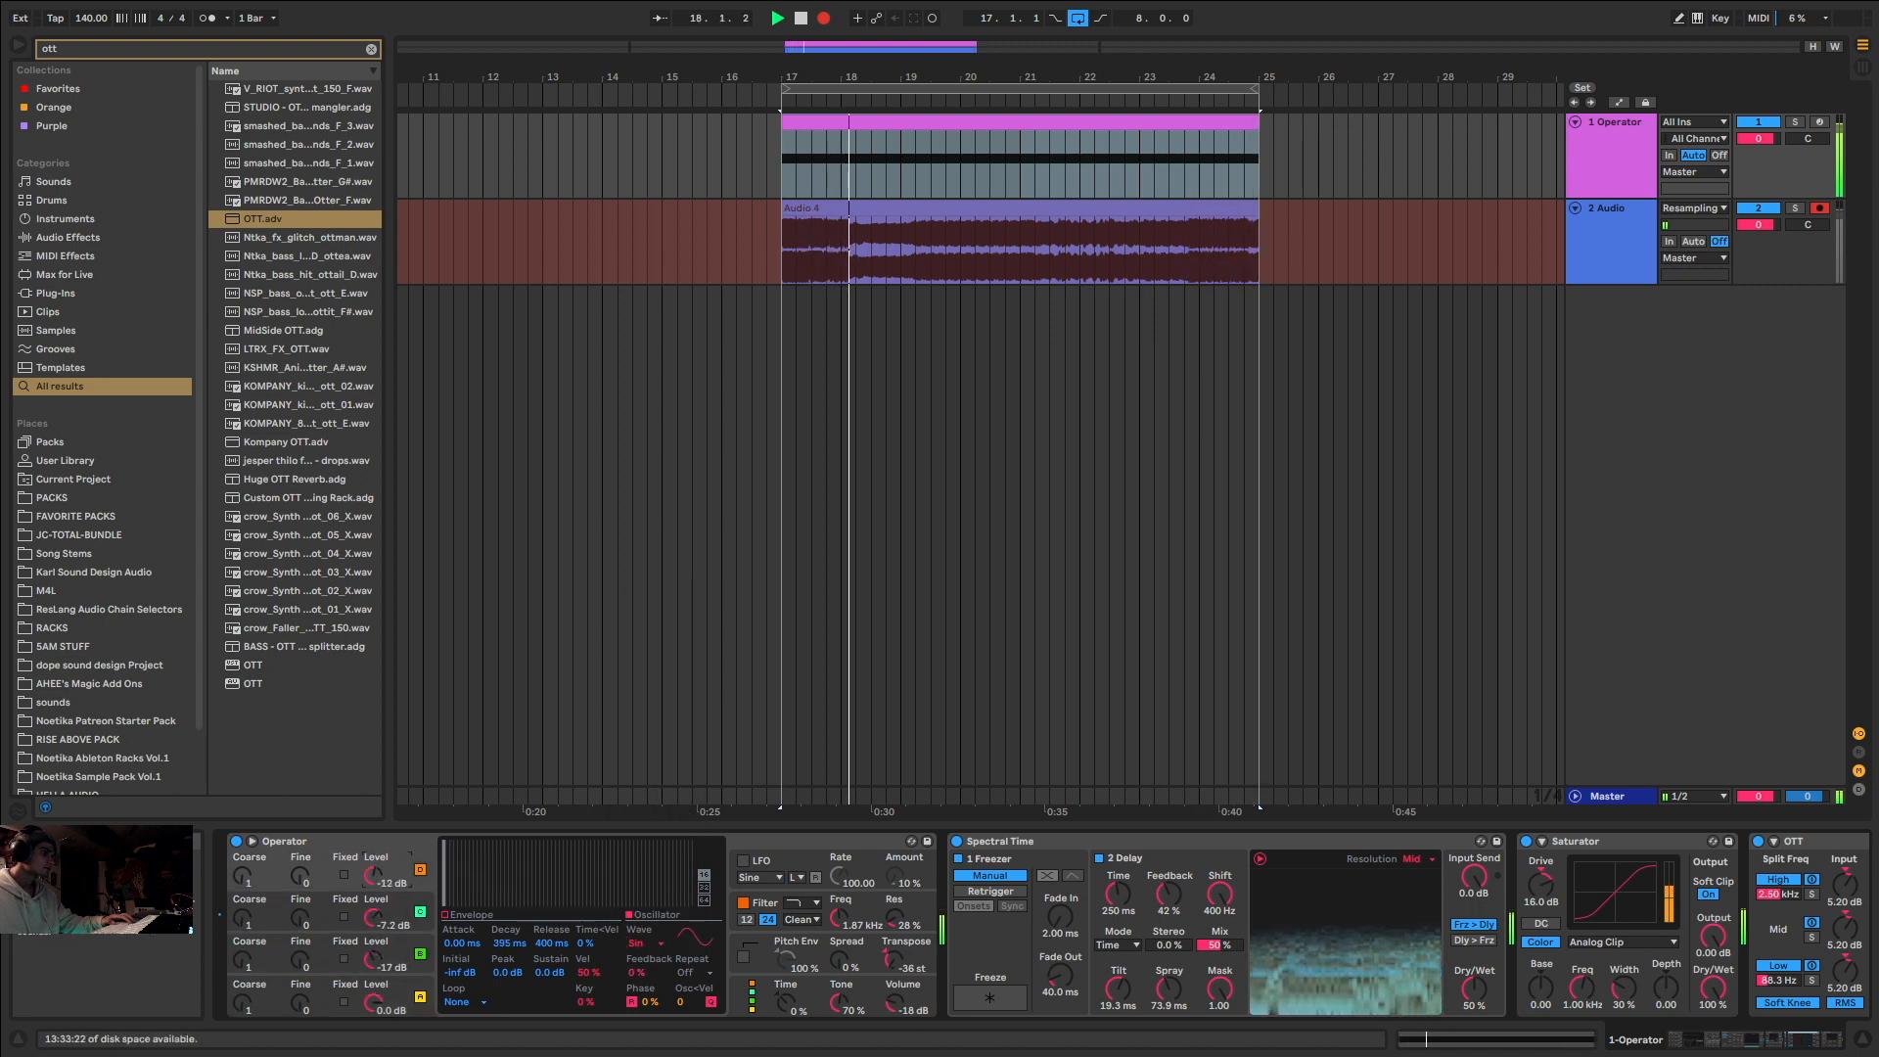
# Step: Fold Spectral Time and Saturator, then search the browser for "disper" and add Disperser before OTT
pyautogui.click(1094, 843)
pyautogui.doubleClick(1094, 843)
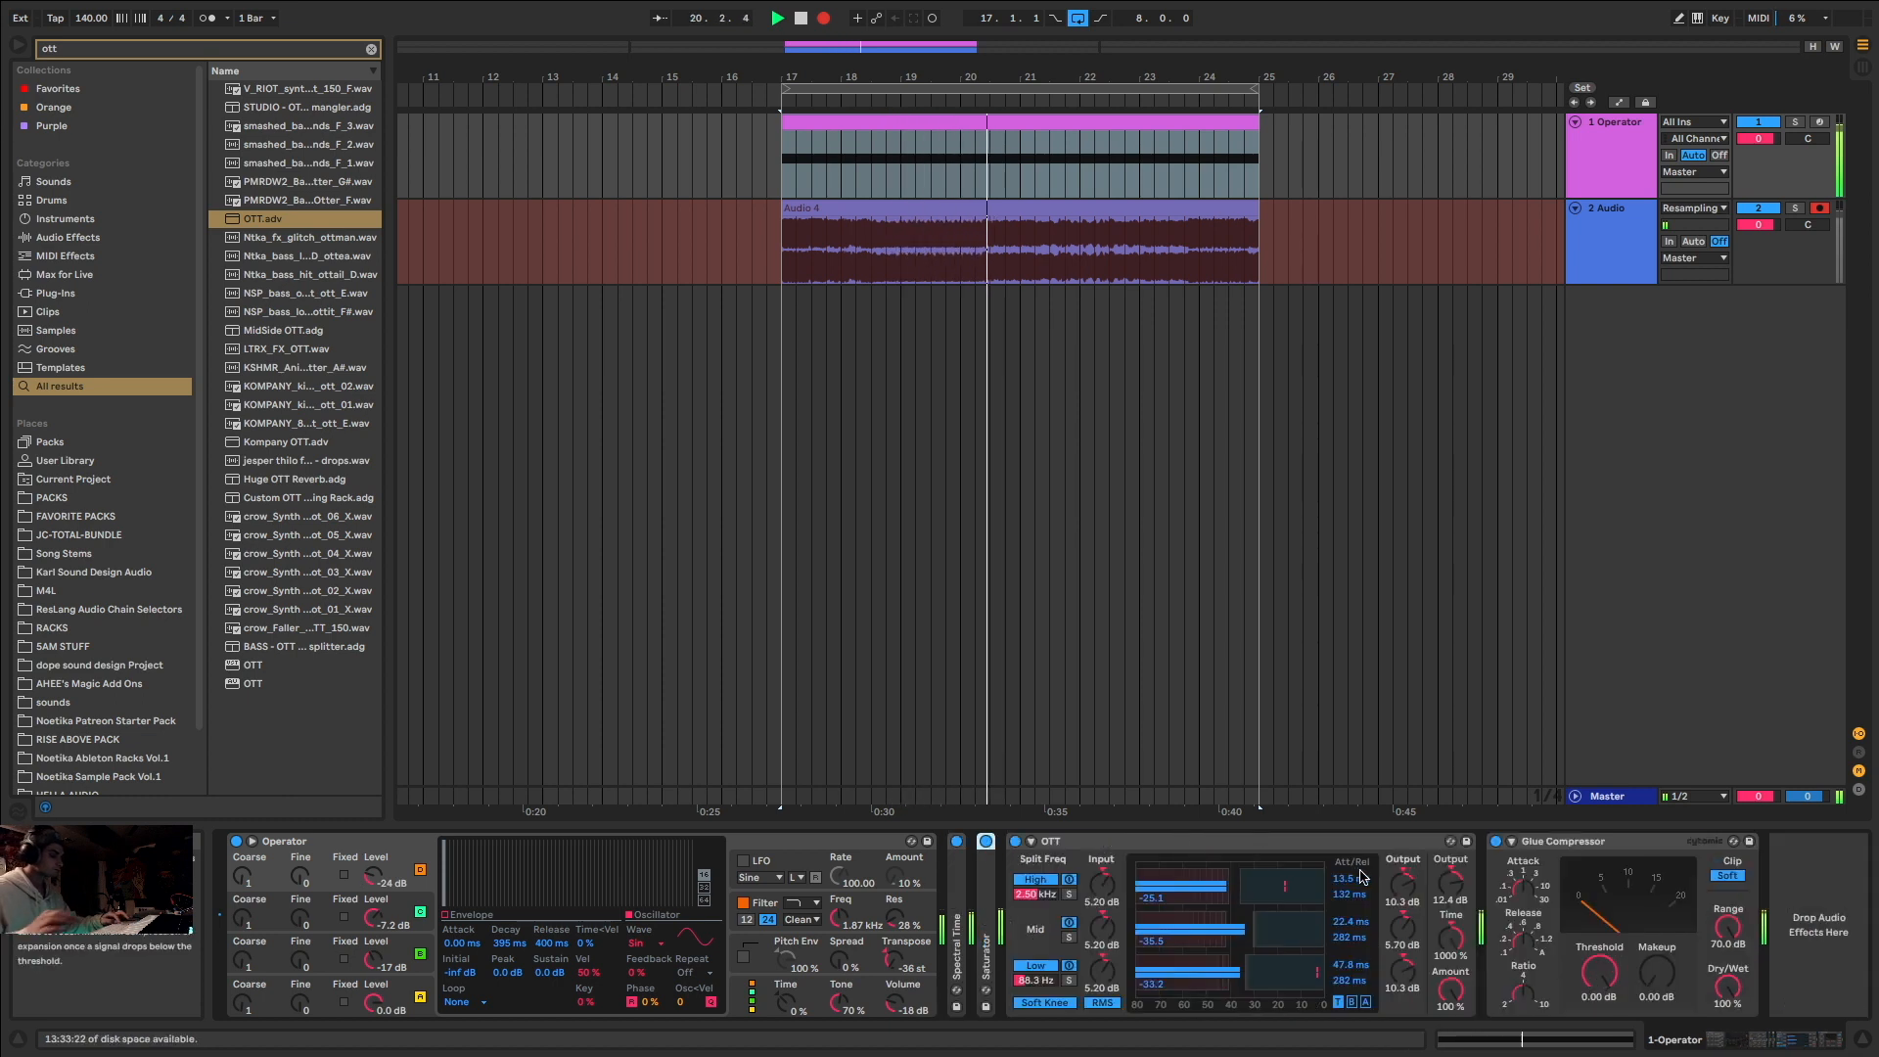
pyautogui.press('super+f')
pyautogui.write('disper')
pyautogui.moveTo(273, 385)
pyautogui.mouseDown()
pyautogui.moveTo(969, 713)
pyautogui.moveTo(1074, 929)
pyautogui.mouseUp()
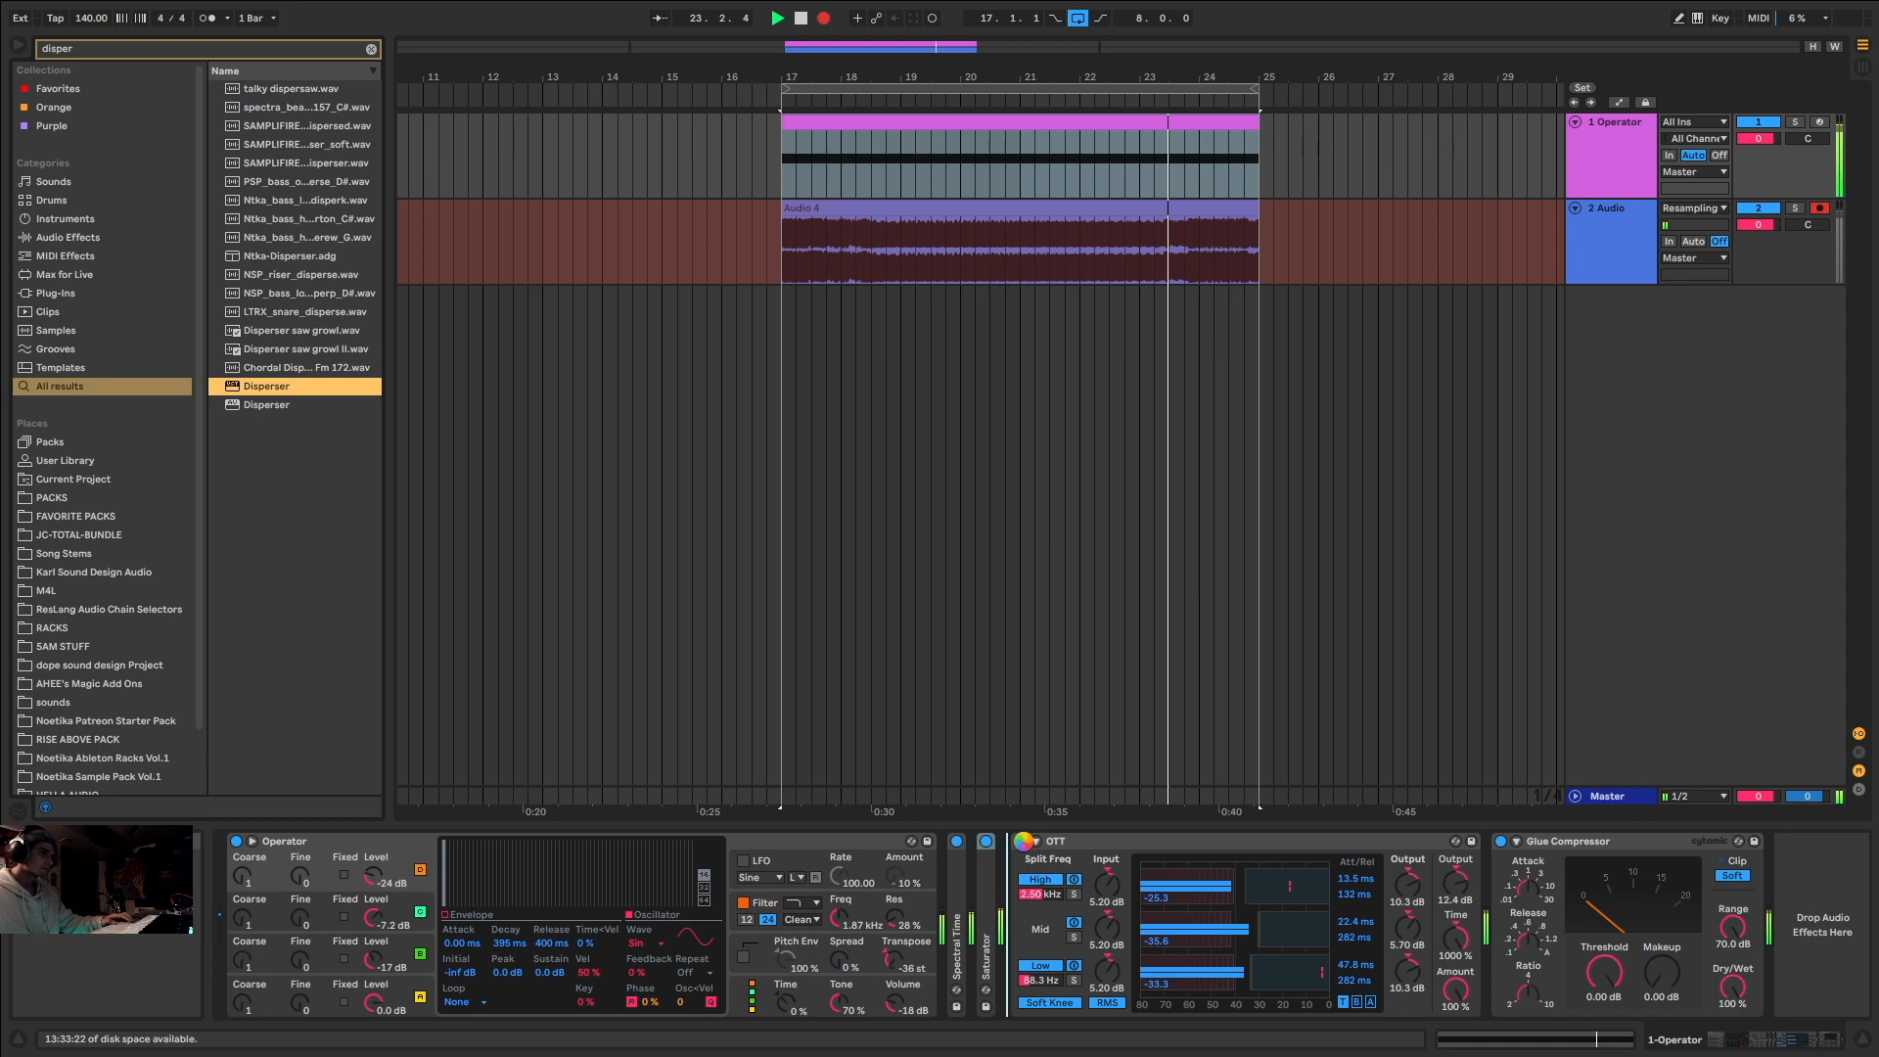
pyautogui.moveTo(1024, 841); pyautogui.dragTo(1024, 842)
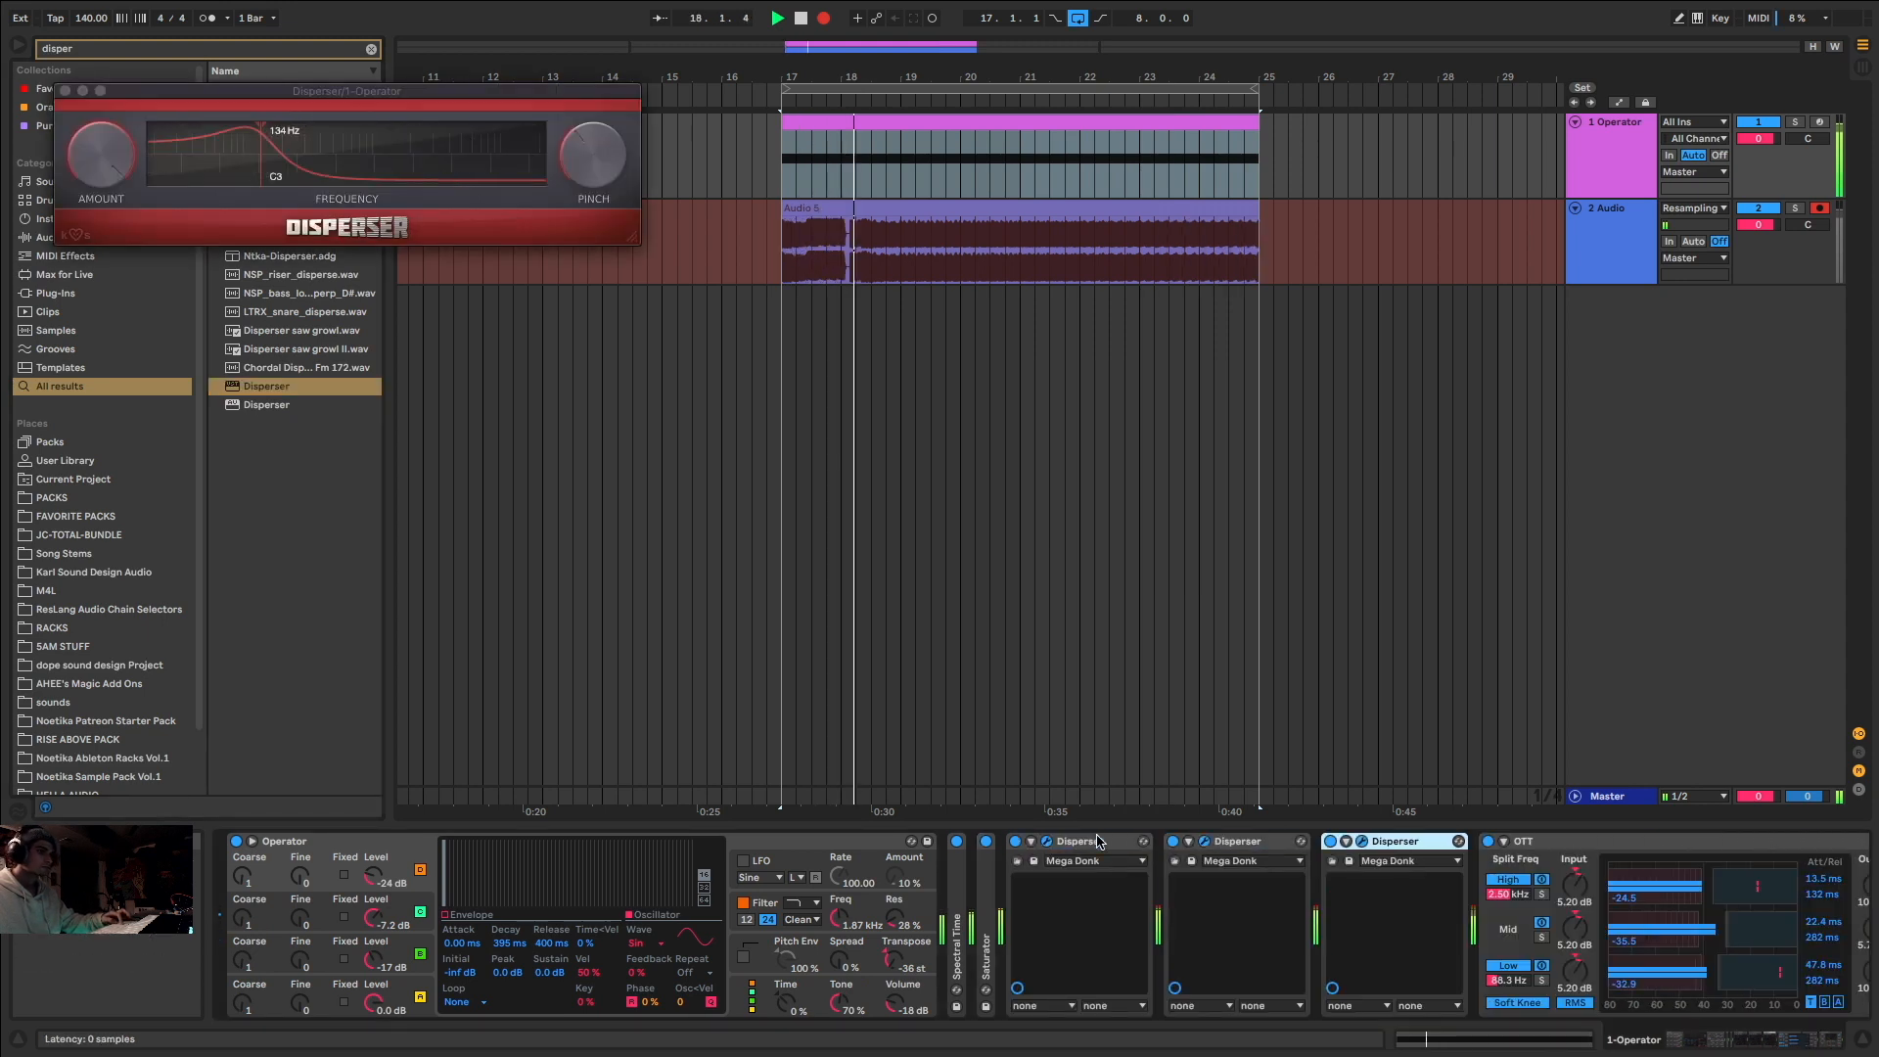
# Step: Duplicate the Mega Donk Disperser repeatedly to build a long serial chain of Dispersers before OTT
pyautogui.press('super+d')
pyautogui.press('super+d')
pyautogui.press('super+d')
pyautogui.press('super+d')
pyautogui.press('super+d')
pyautogui.press('super+d')
pyautogui.press('super+d')
# Step: Fold the Disperser copies and OTT to make the device chain compact
pyautogui.doubleClick(1004, 842)
pyautogui.click(979, 843)
pyautogui.click(979, 842)
pyautogui.doubleClick(1028, 843)
pyautogui.click(1070, 842)
pyautogui.doubleClick(1225, 842)
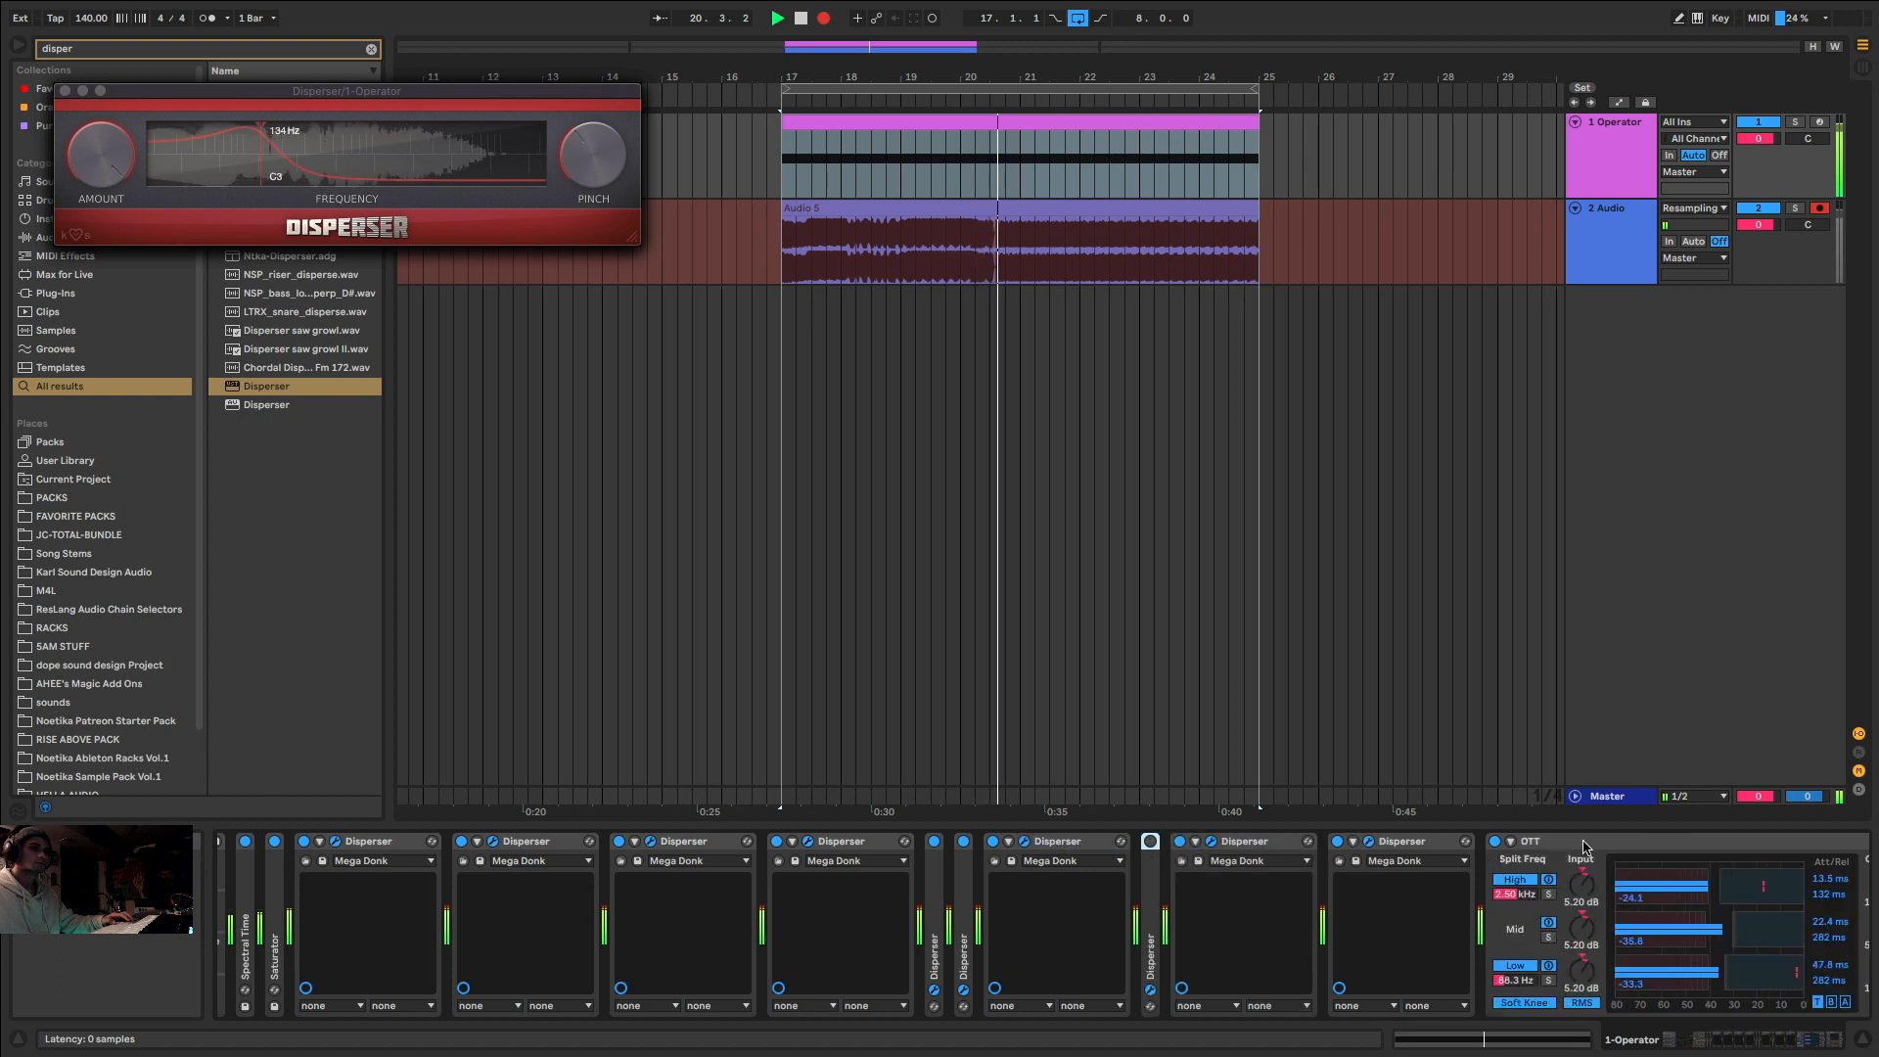
pyautogui.doubleClick(1586, 847)
# Step: Set Operator's filter frequency to 174 Hz, Spread to 19 % and Transpose to -48 st, and close the Disperser window
pyautogui.moveTo(1740, 1040); pyautogui.dragTo(1616, 1055)
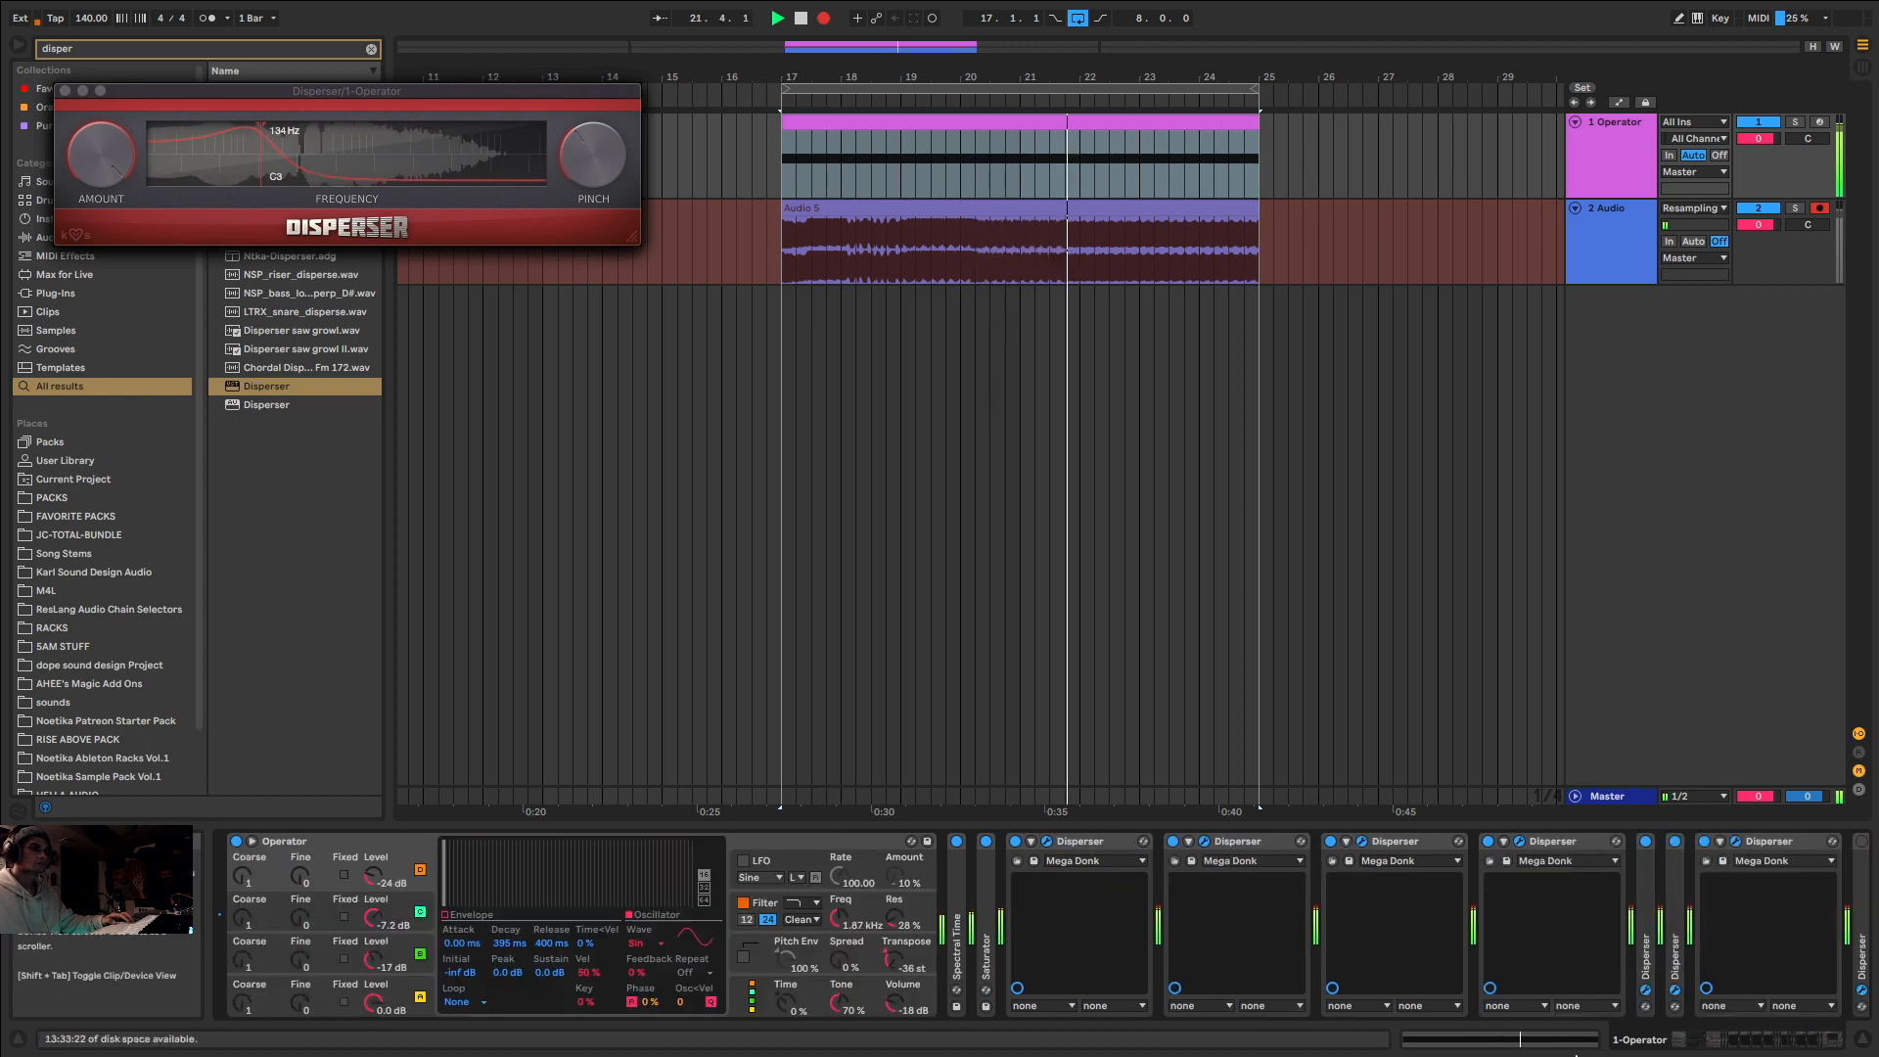
pyautogui.moveTo(840, 921); pyautogui.dragTo(893, 952)
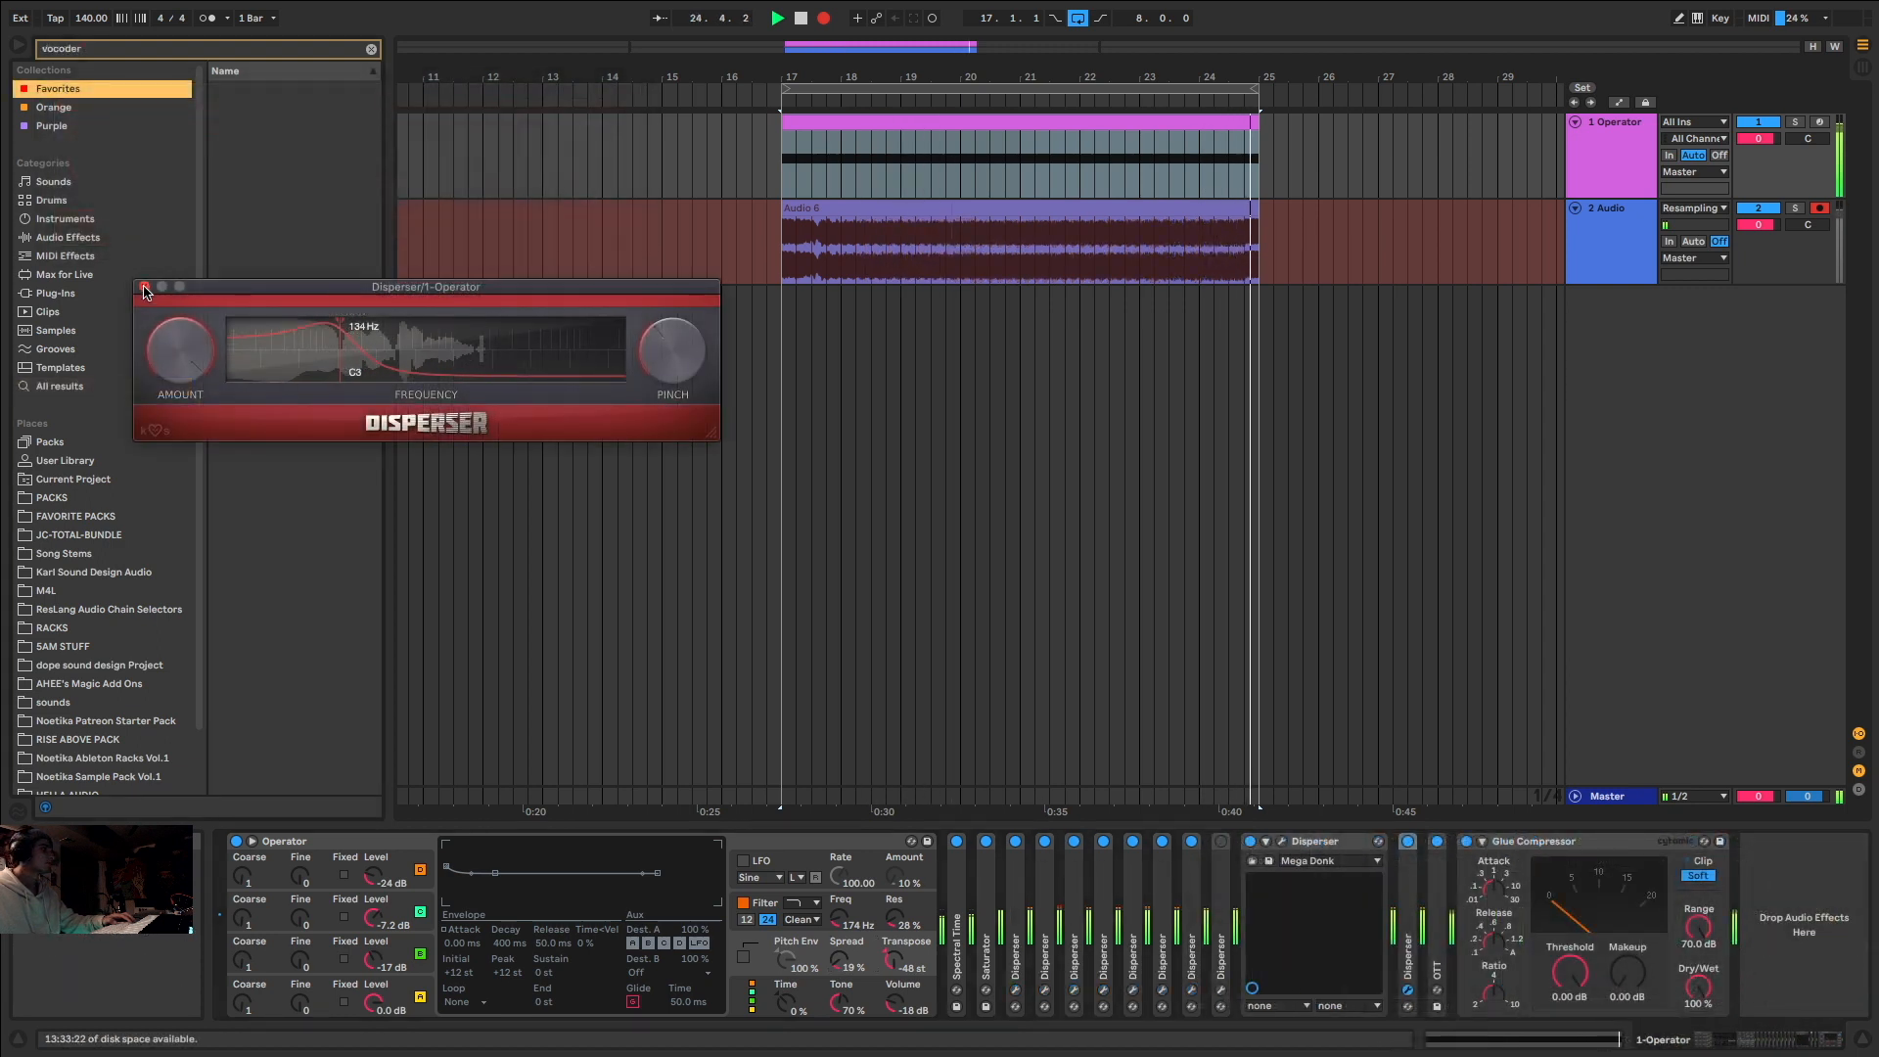
pyautogui.click(144, 286)
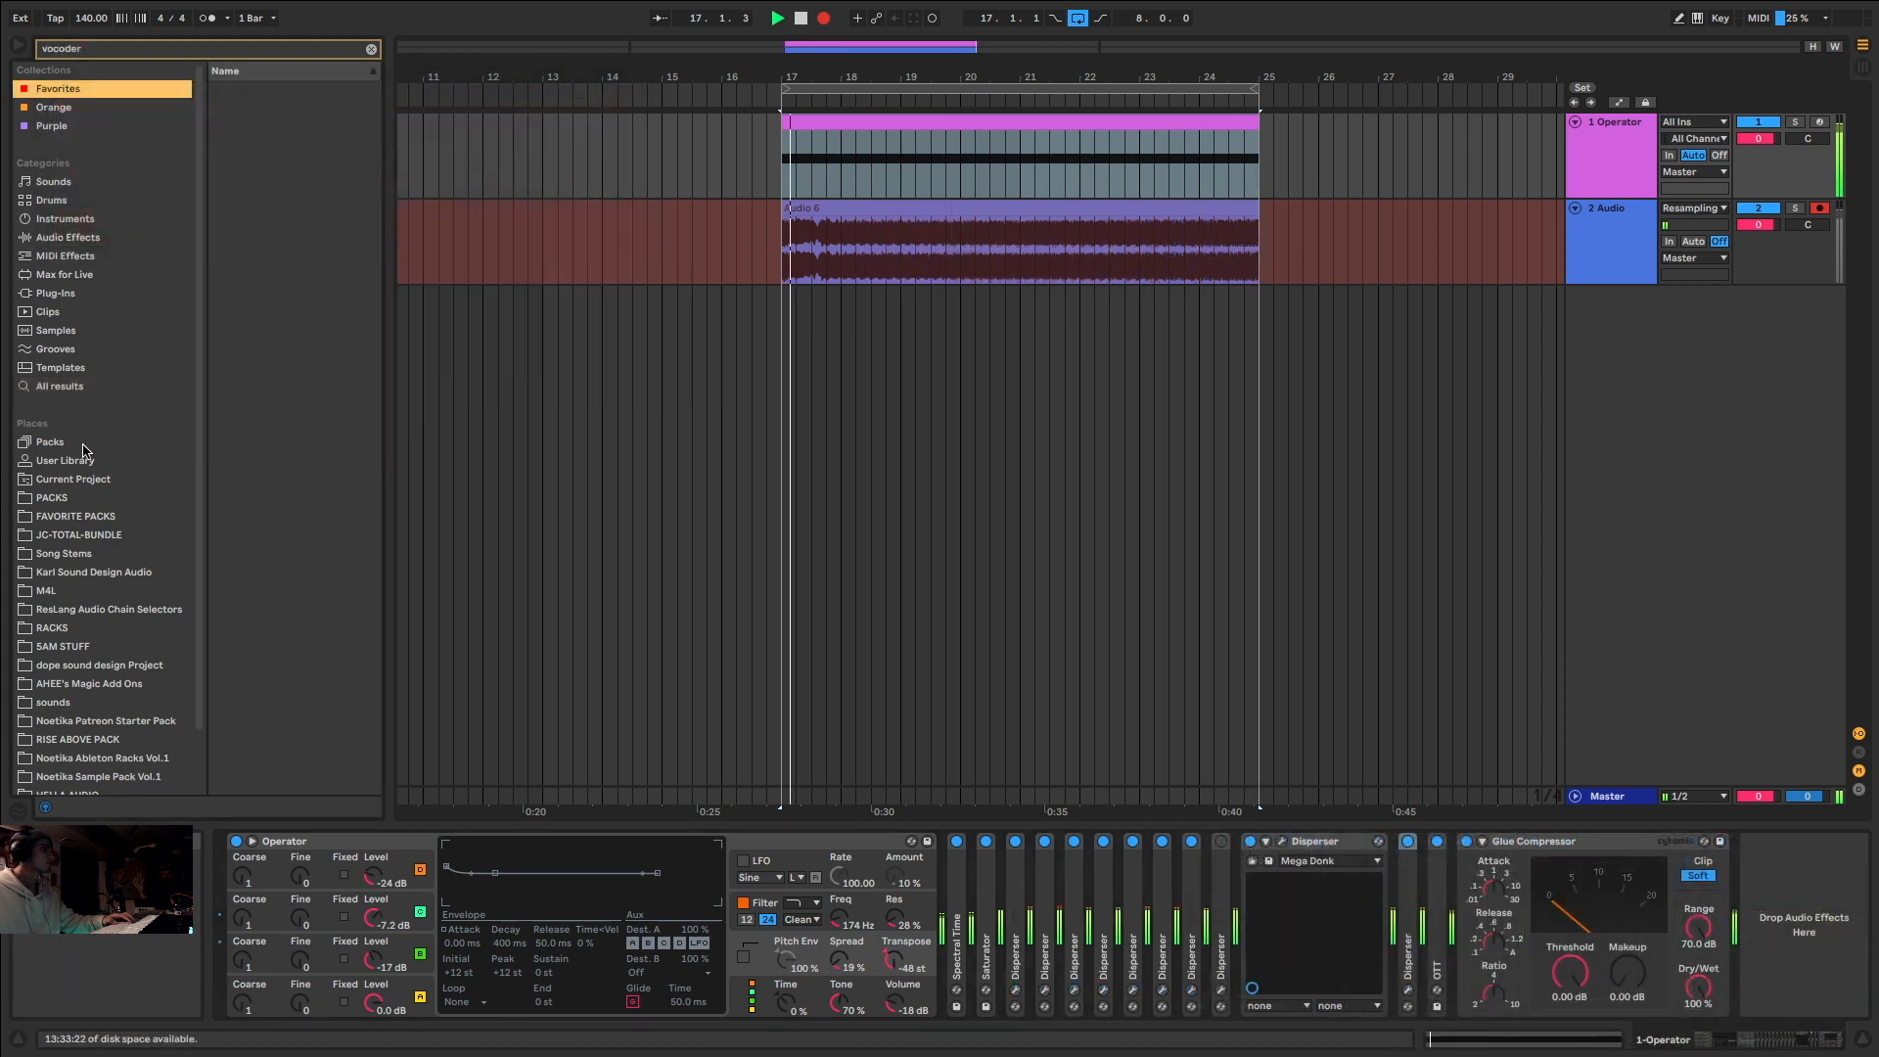
# Step: Show all browser results for "vocoder" and insert Vocoder between OTT and the Glue Compressor
pyautogui.click(44, 387)
pyautogui.moveTo(278, 91); pyautogui.dragTo(1760, 905)
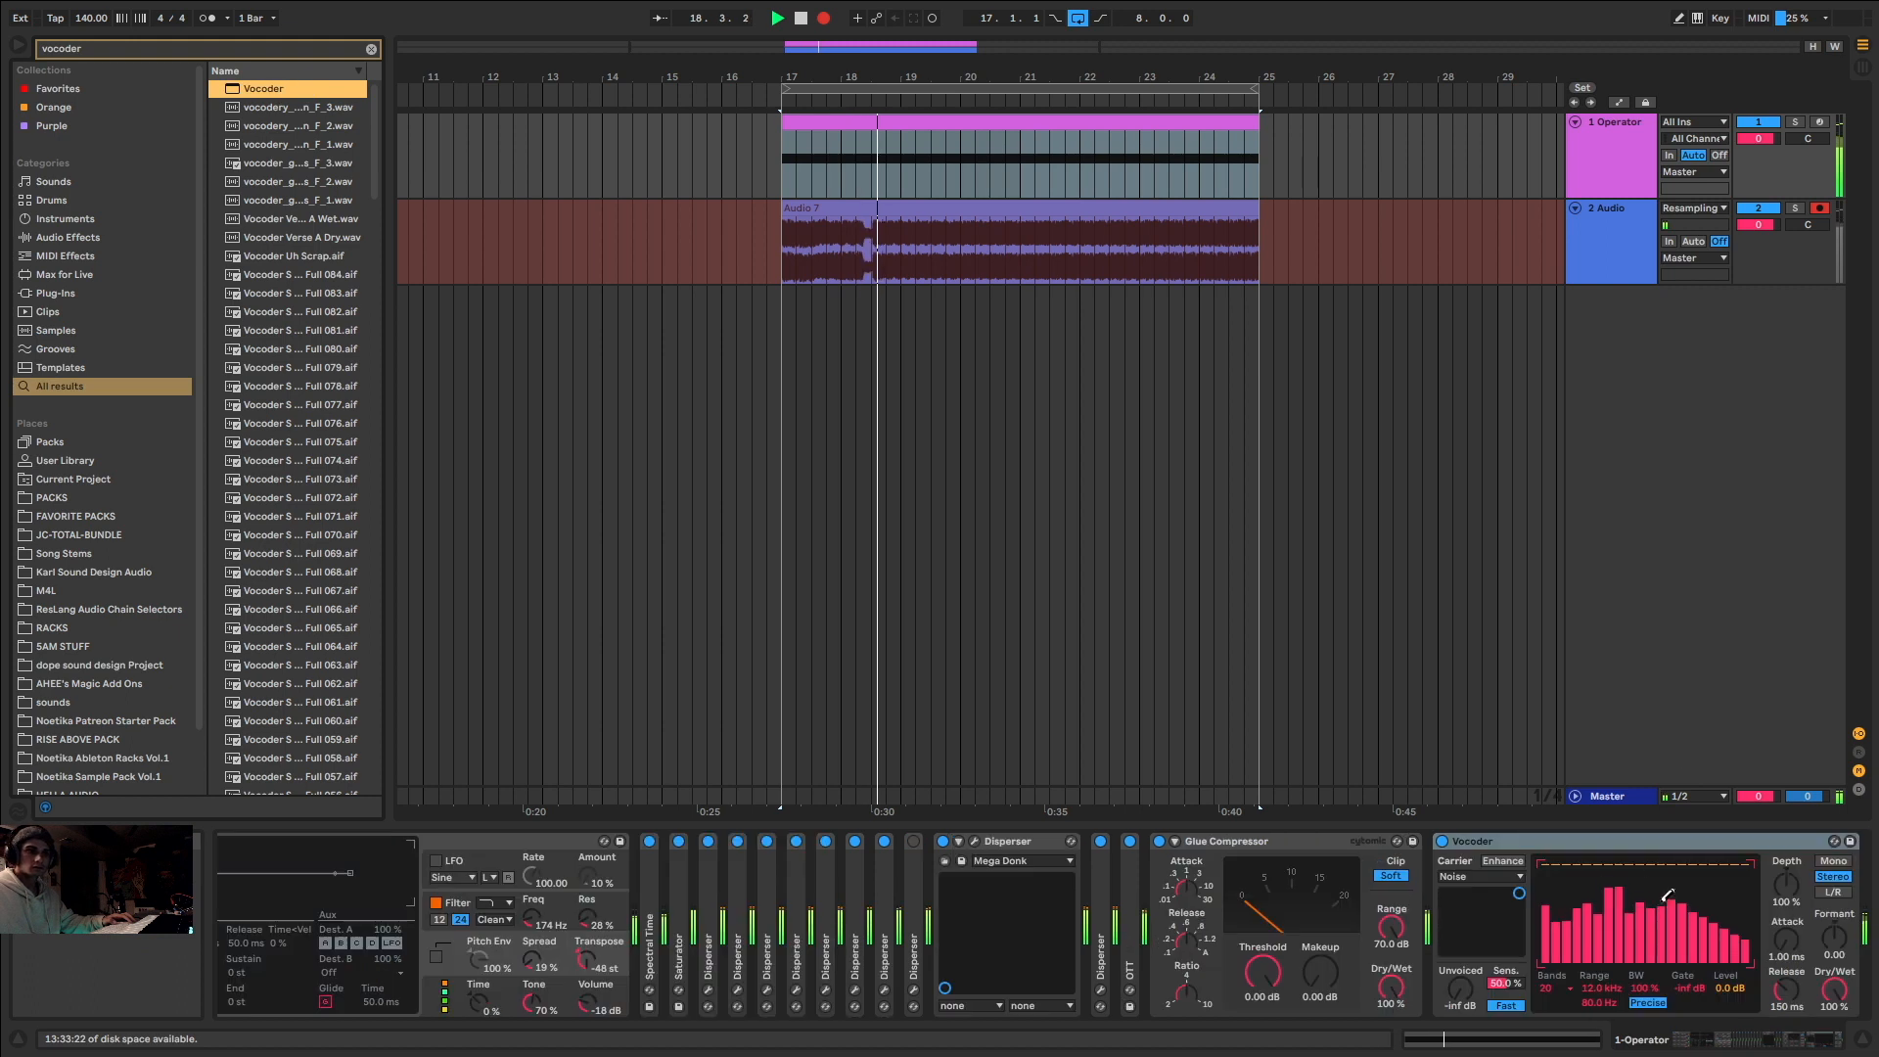
pyautogui.moveTo(1515, 843); pyautogui.dragTo(1272, 867)
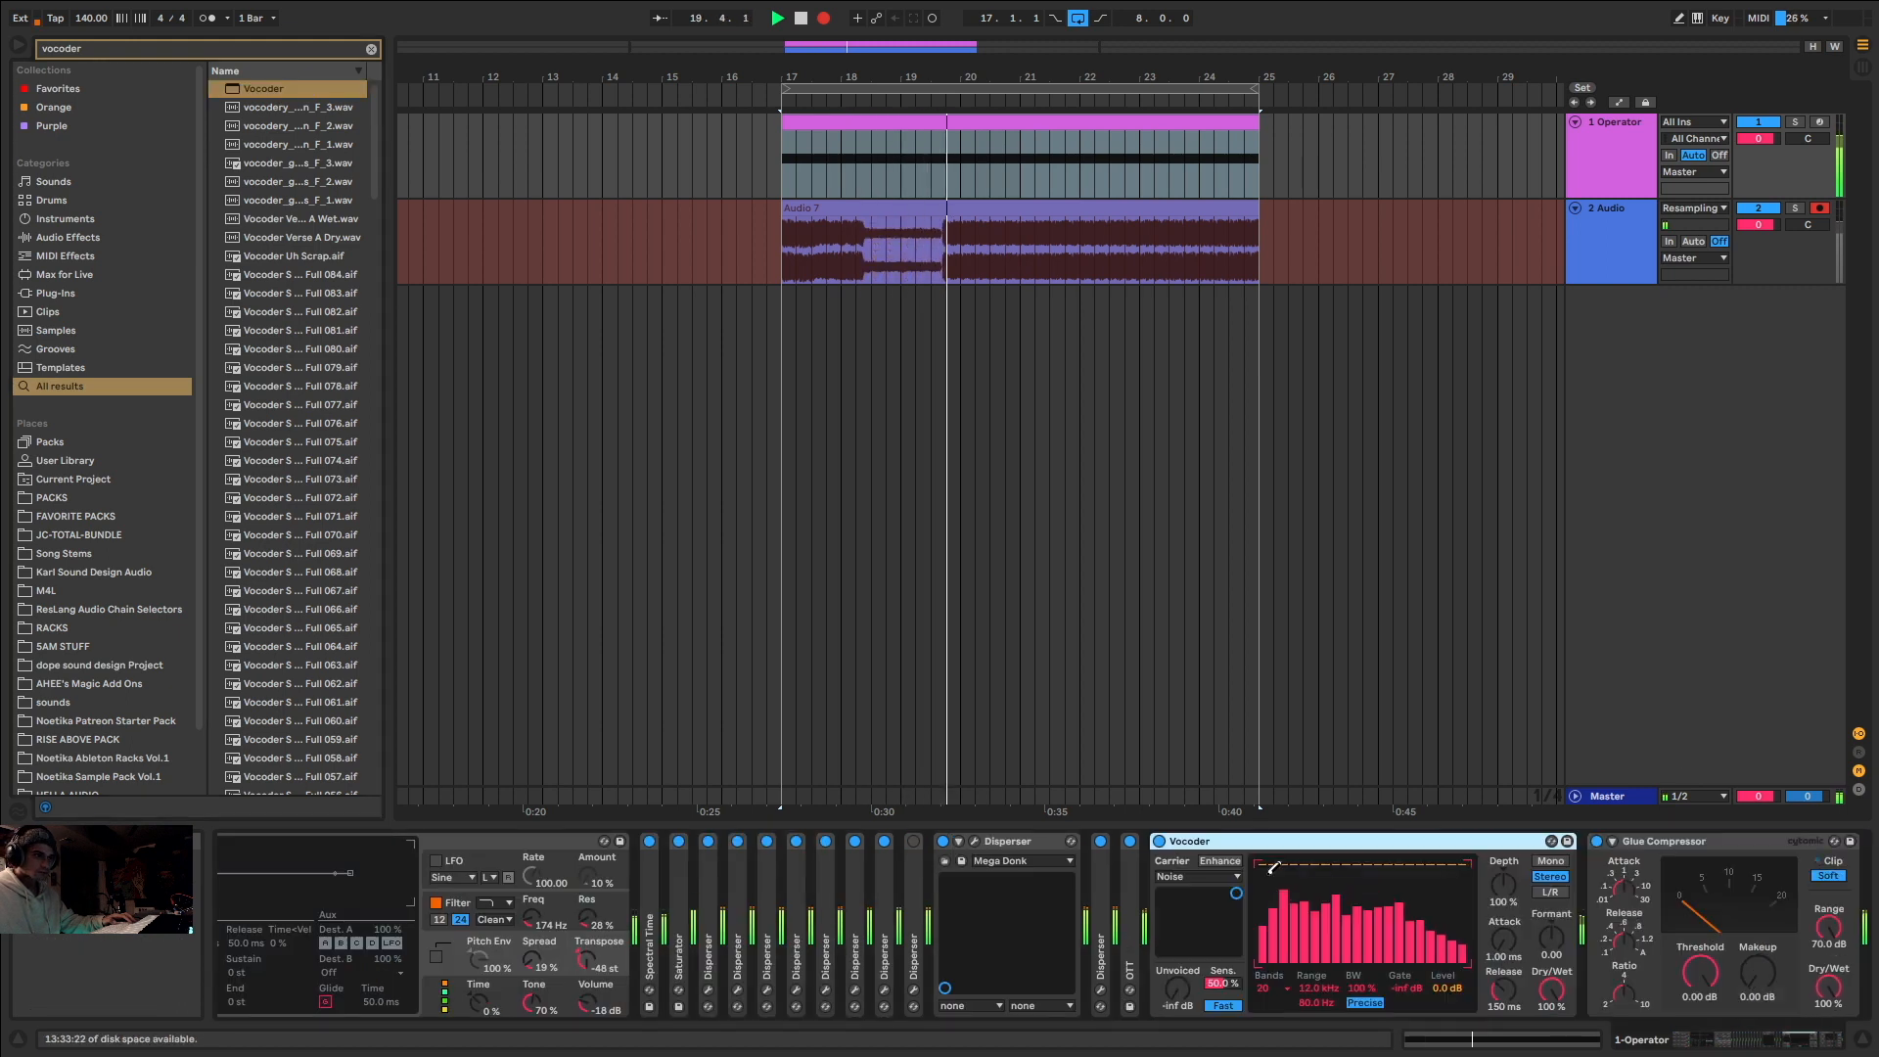
# Step: Enable Vocoder's Enhance and set its range to 20 Hz–18 kHz, bandwidth to 10 %, Formant to 28.6 and Depth to 40 %
pyautogui.click(1220, 861)
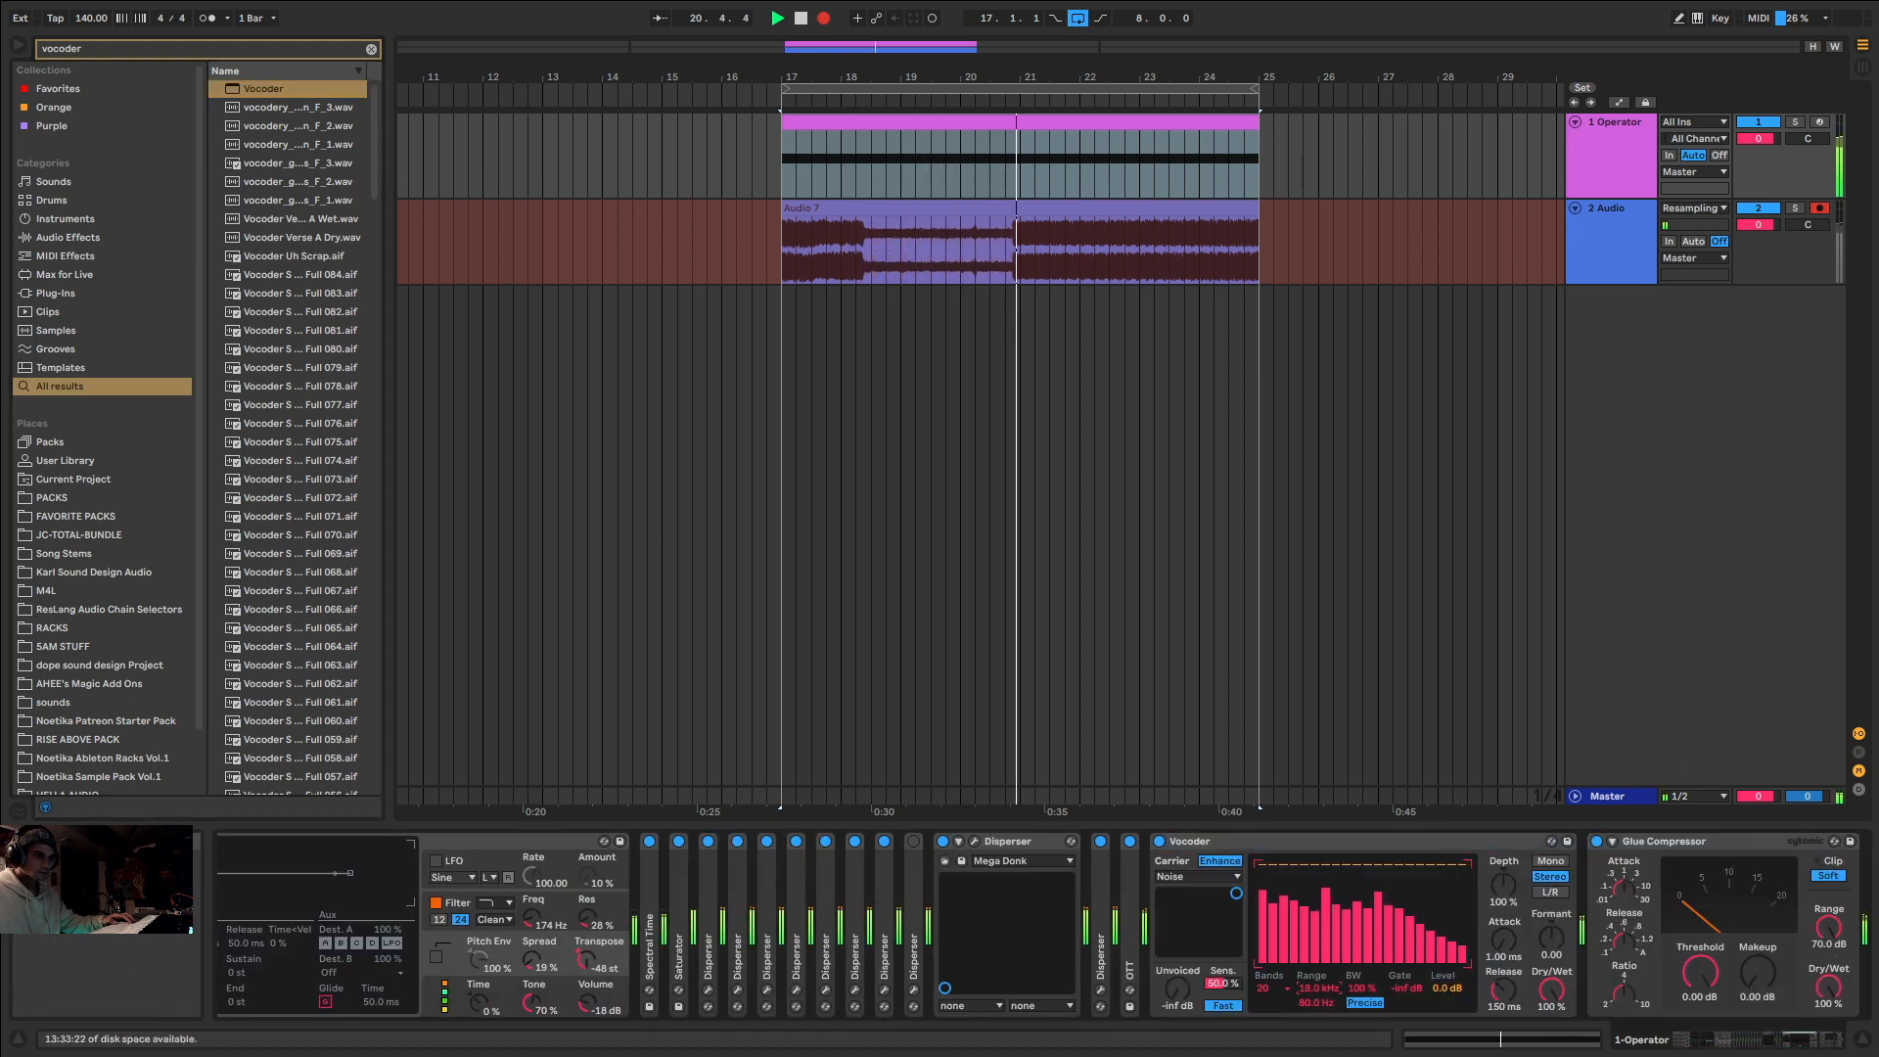
pyautogui.moveTo(1362, 988); pyautogui.dragTo(1362, 1037)
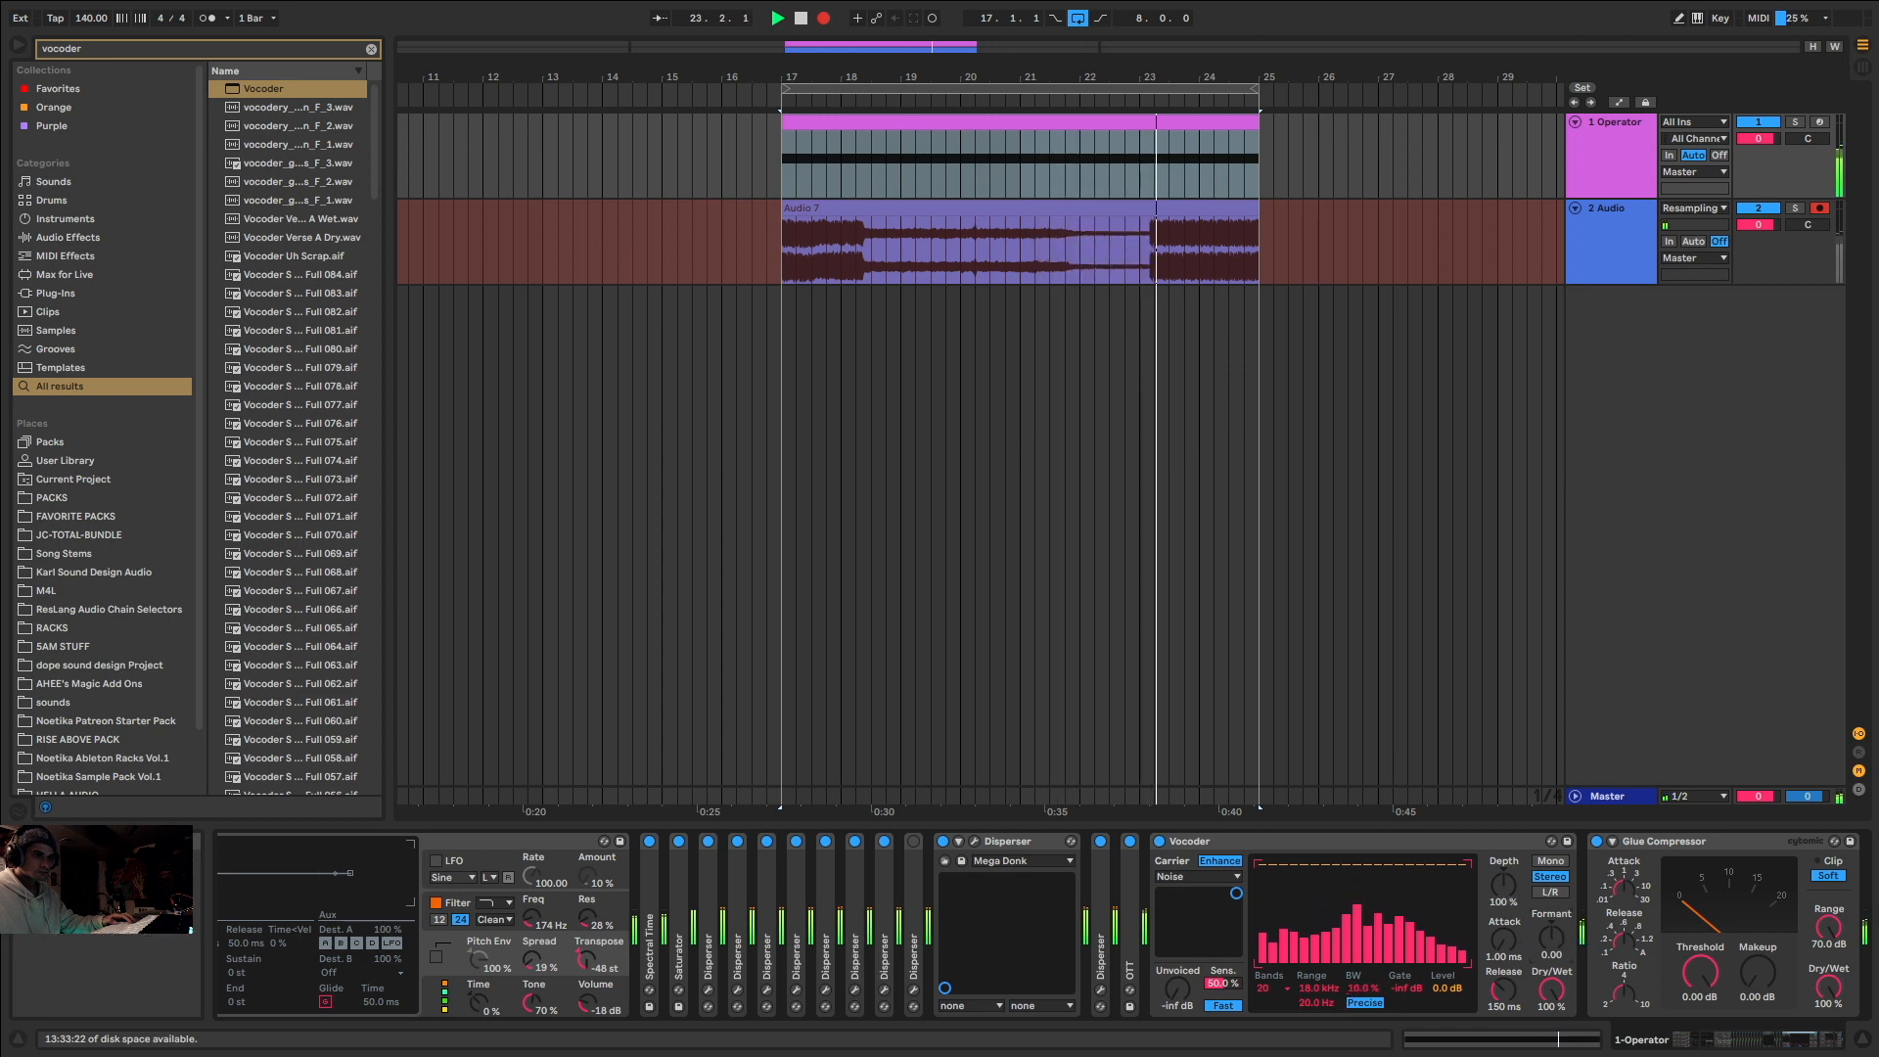
pyautogui.moveTo(1551, 937); pyautogui.dragTo(1551, 924)
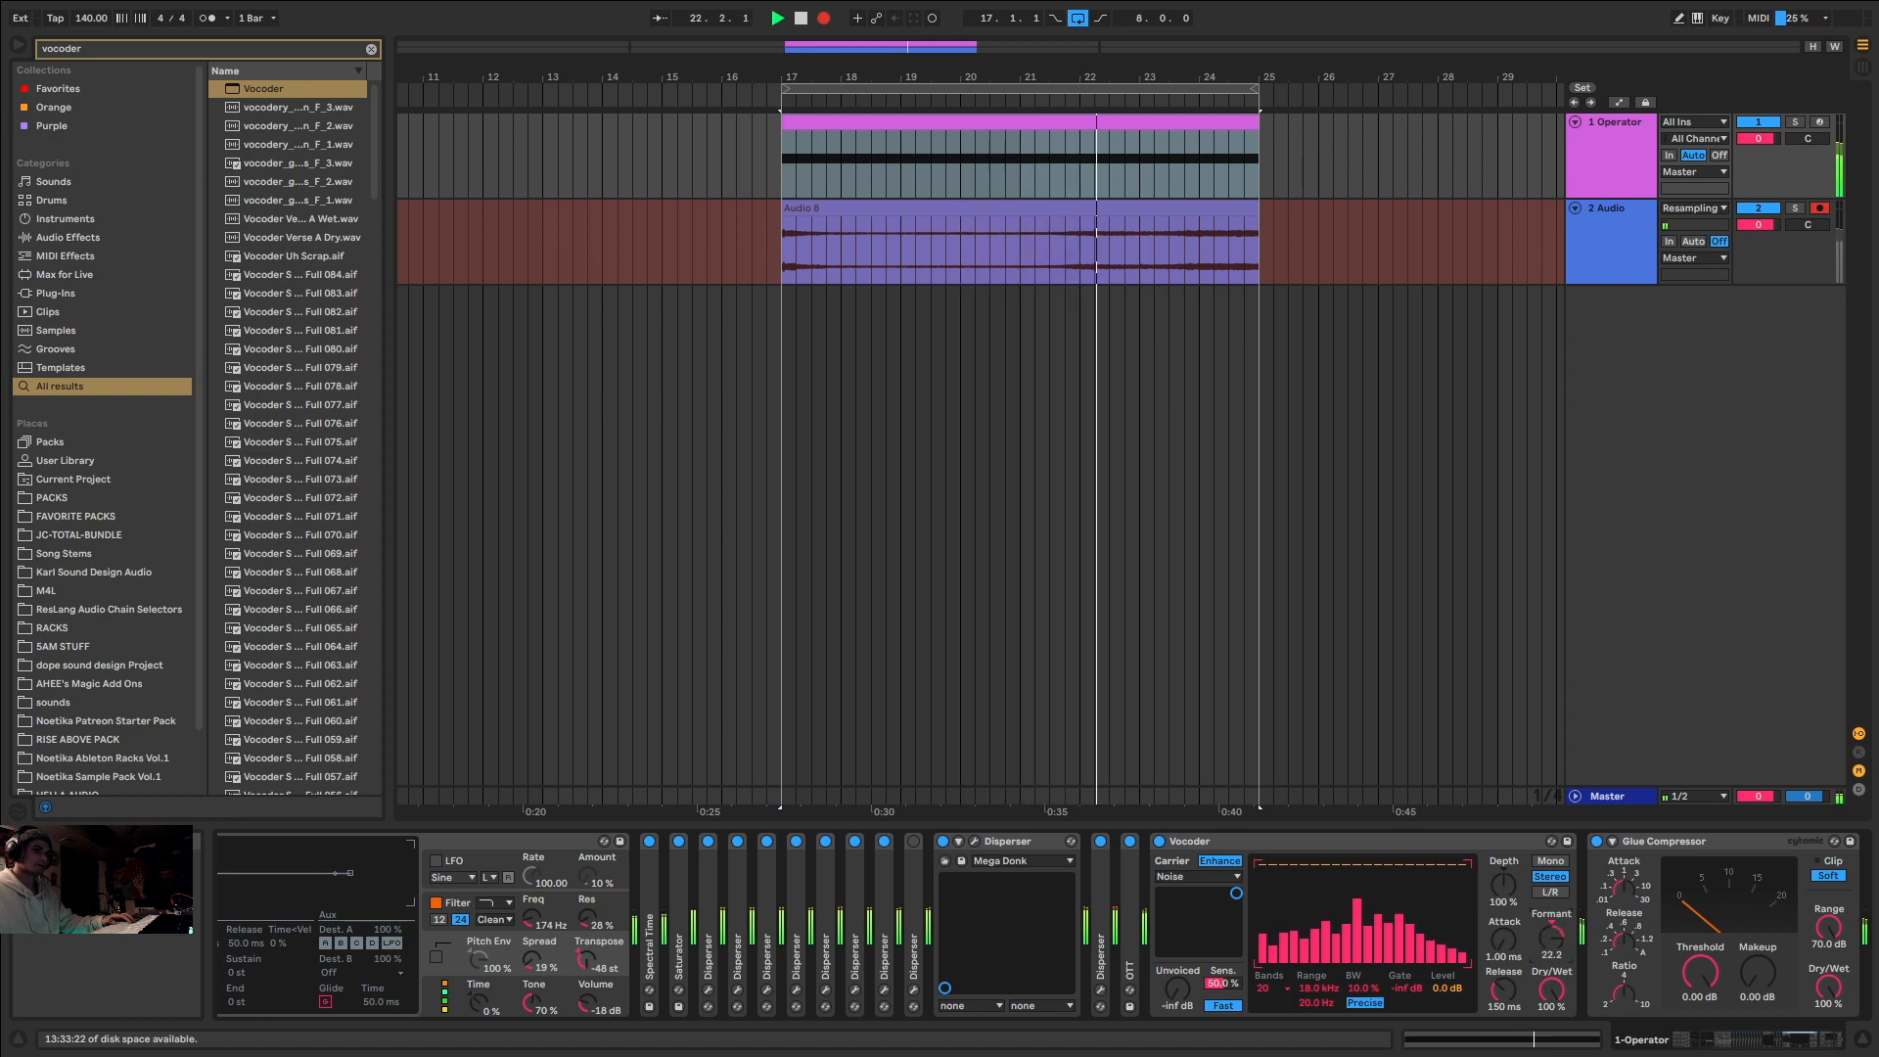
pyautogui.moveTo(1504, 884); pyautogui.dragTo(1503, 930)
# Step: Switch Vocoder's carrier to Modulator and set Formant to 14.0, Dry/Wet to 39 % and bandwidth to 100 %
pyautogui.click(1199, 876)
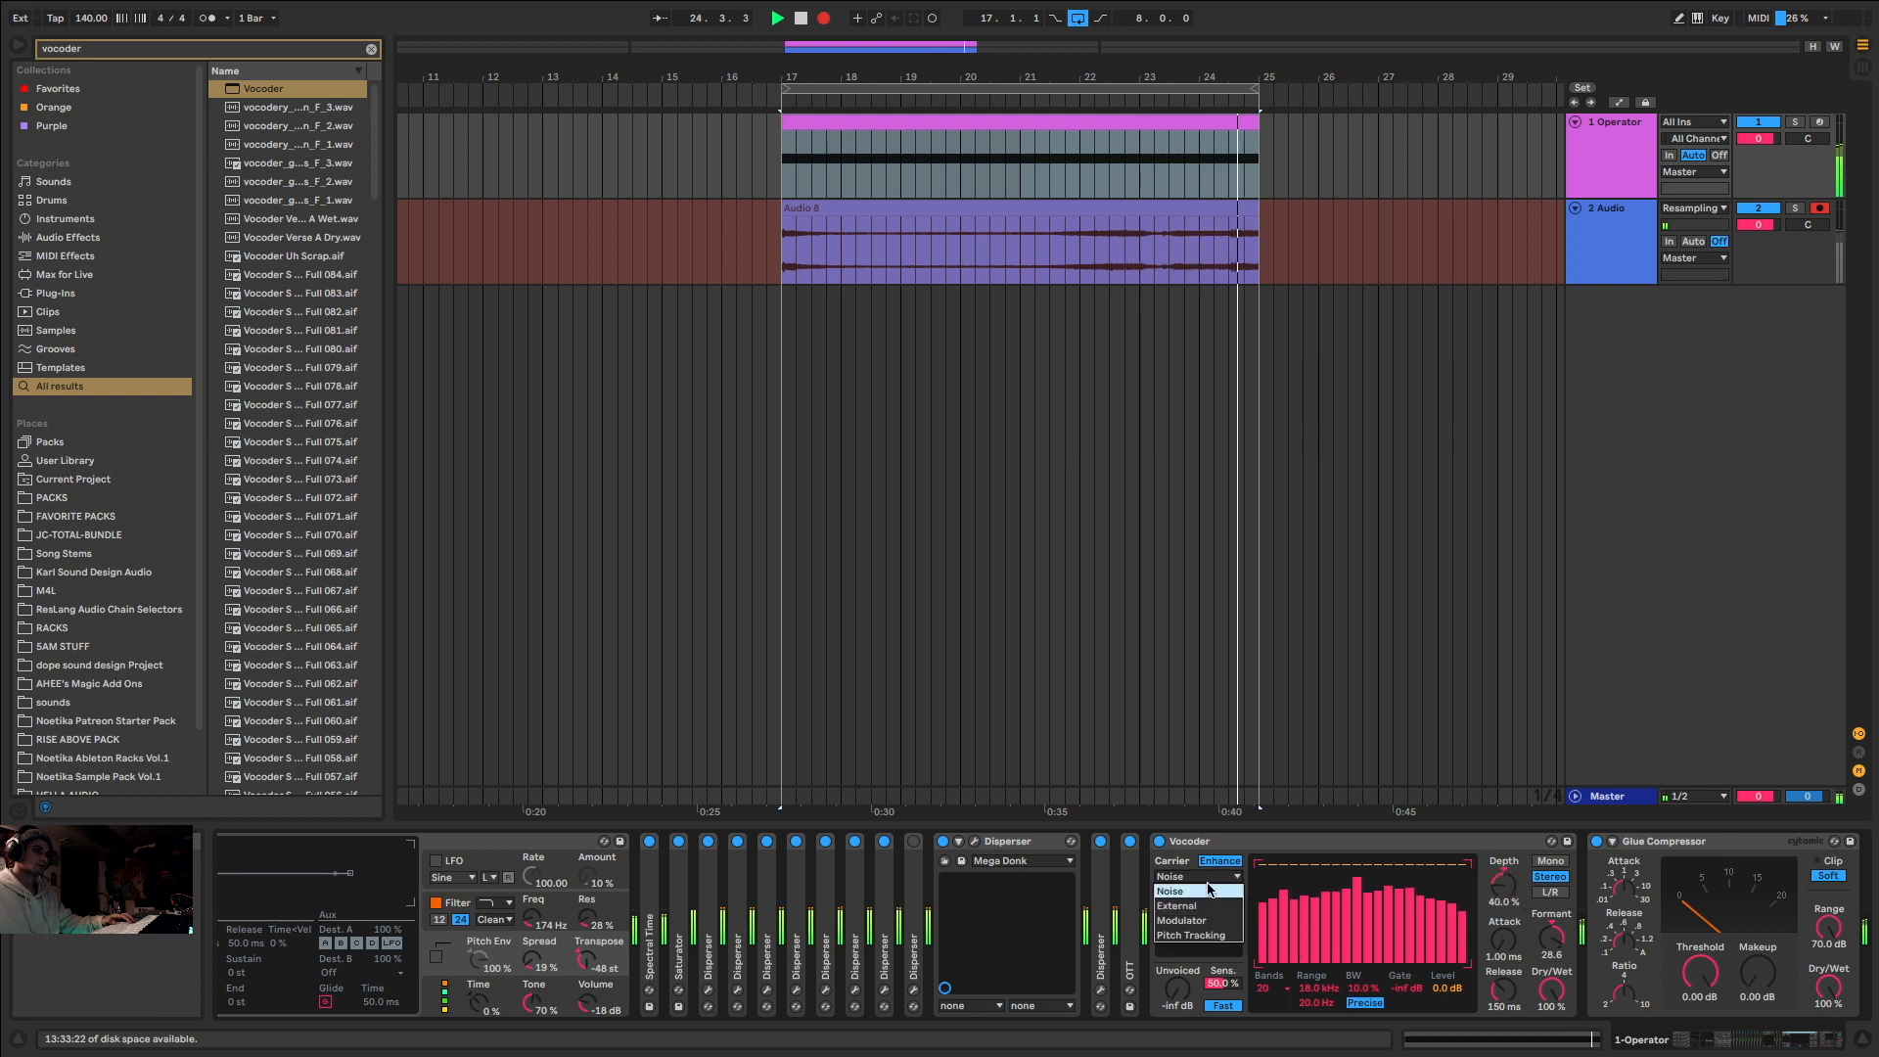
pyautogui.click(1184, 919)
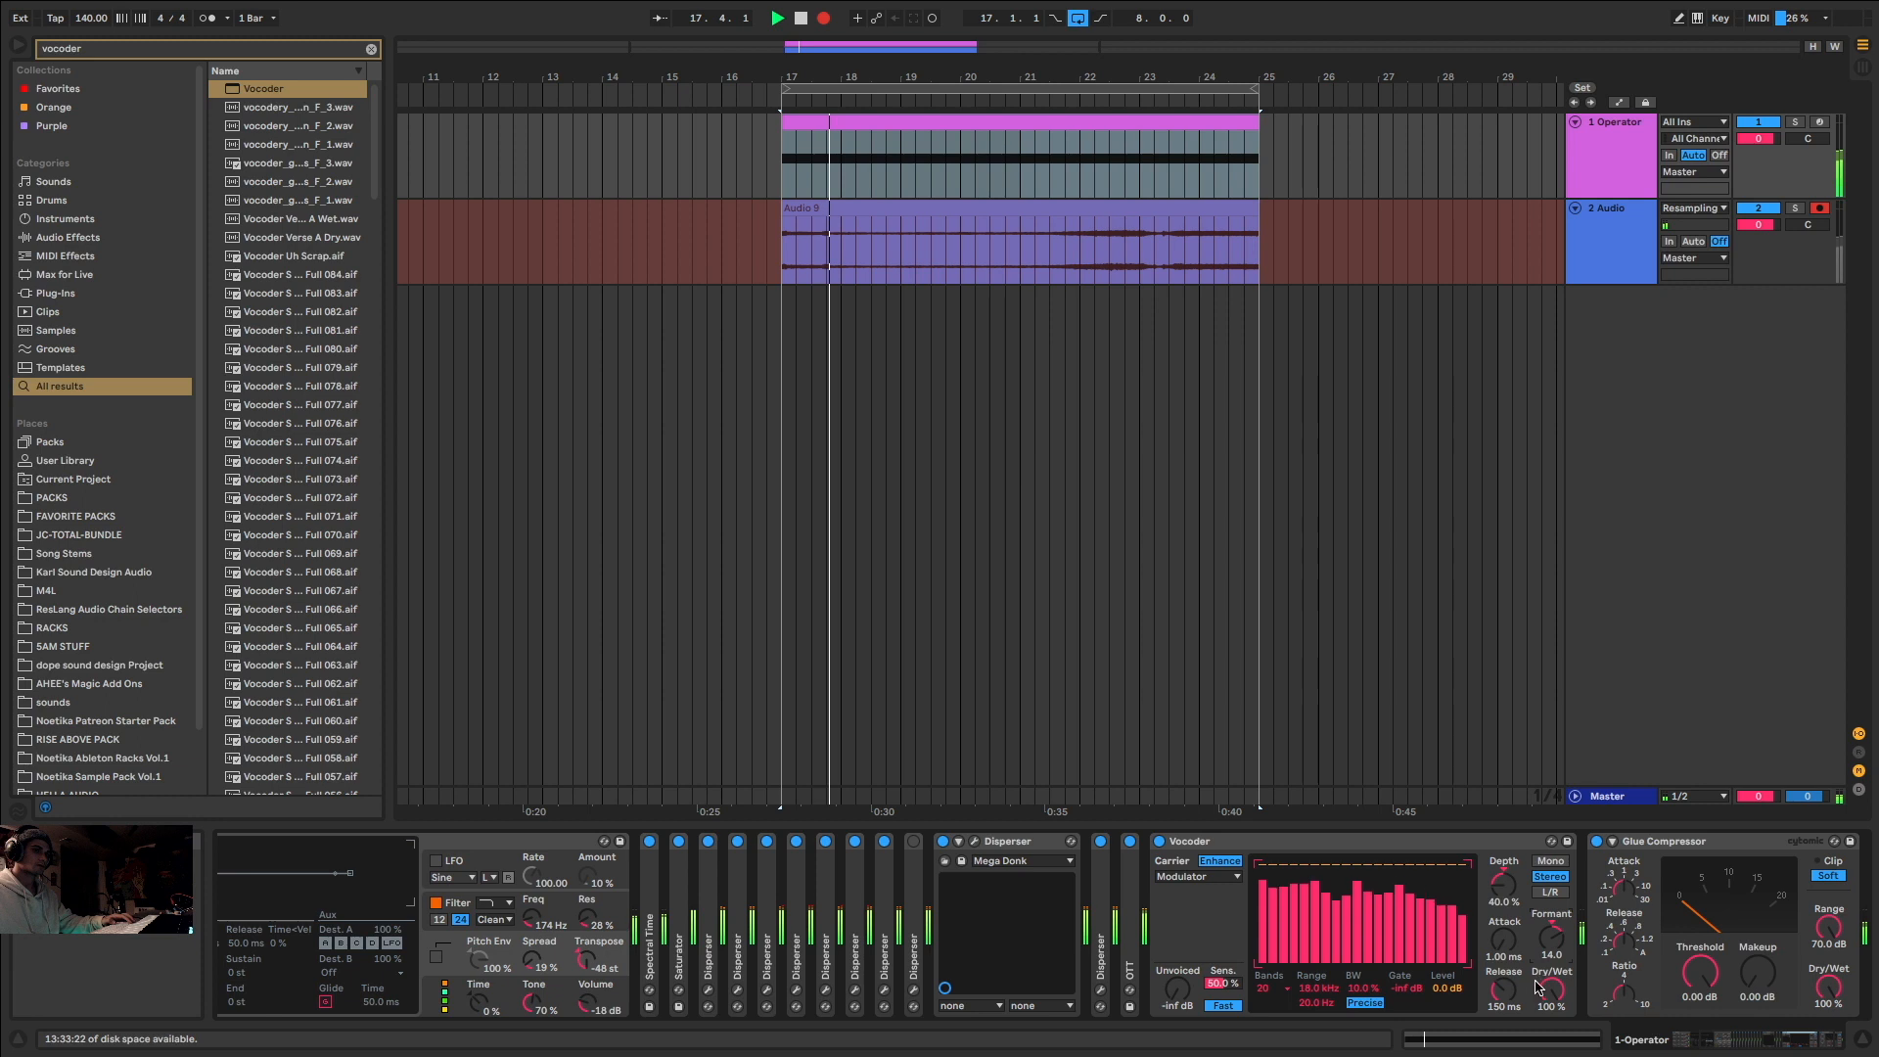
pyautogui.moveTo(1551, 989); pyautogui.dragTo(1551, 1000)
pyautogui.moveTo(1363, 988); pyautogui.dragTo(1363, 929)
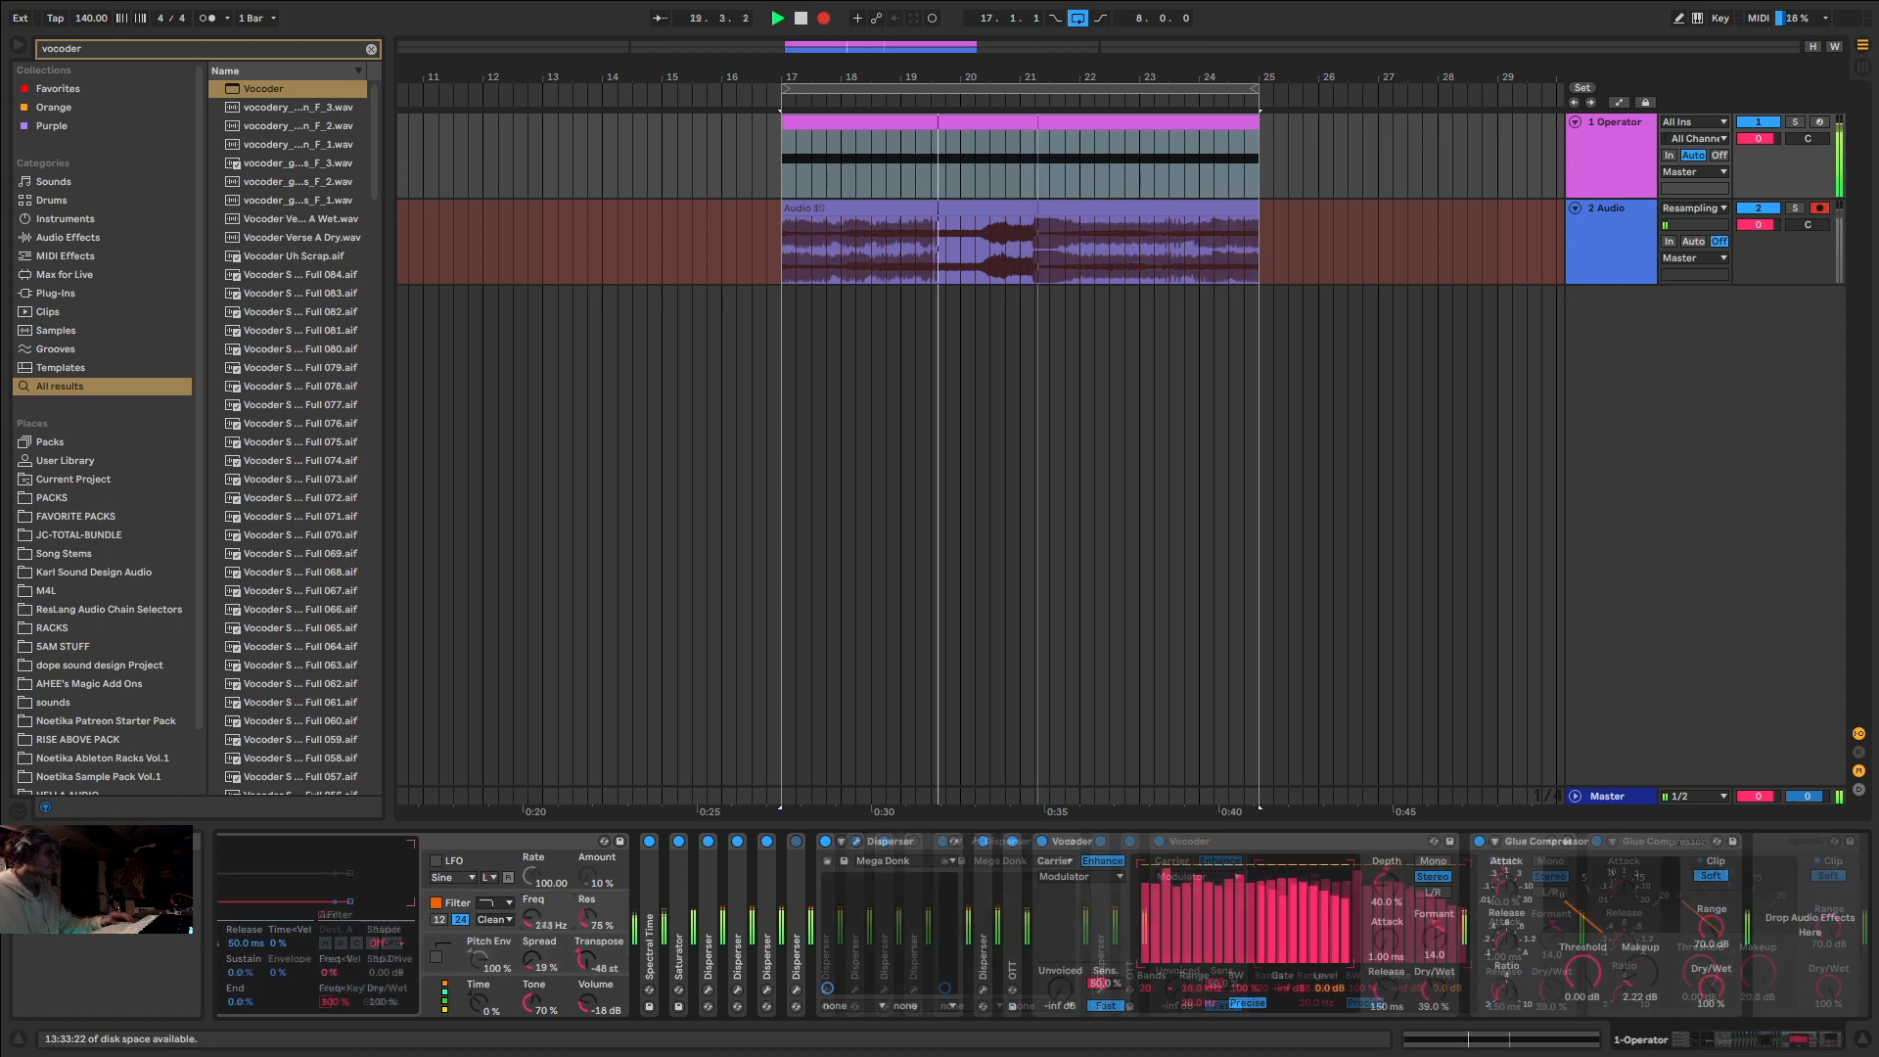
# Step: Search the browser for "morph eq", insert Morph EQ between Vocoder and the Glue Compressor, and load a random preset in it
pyautogui.write('morph eq')
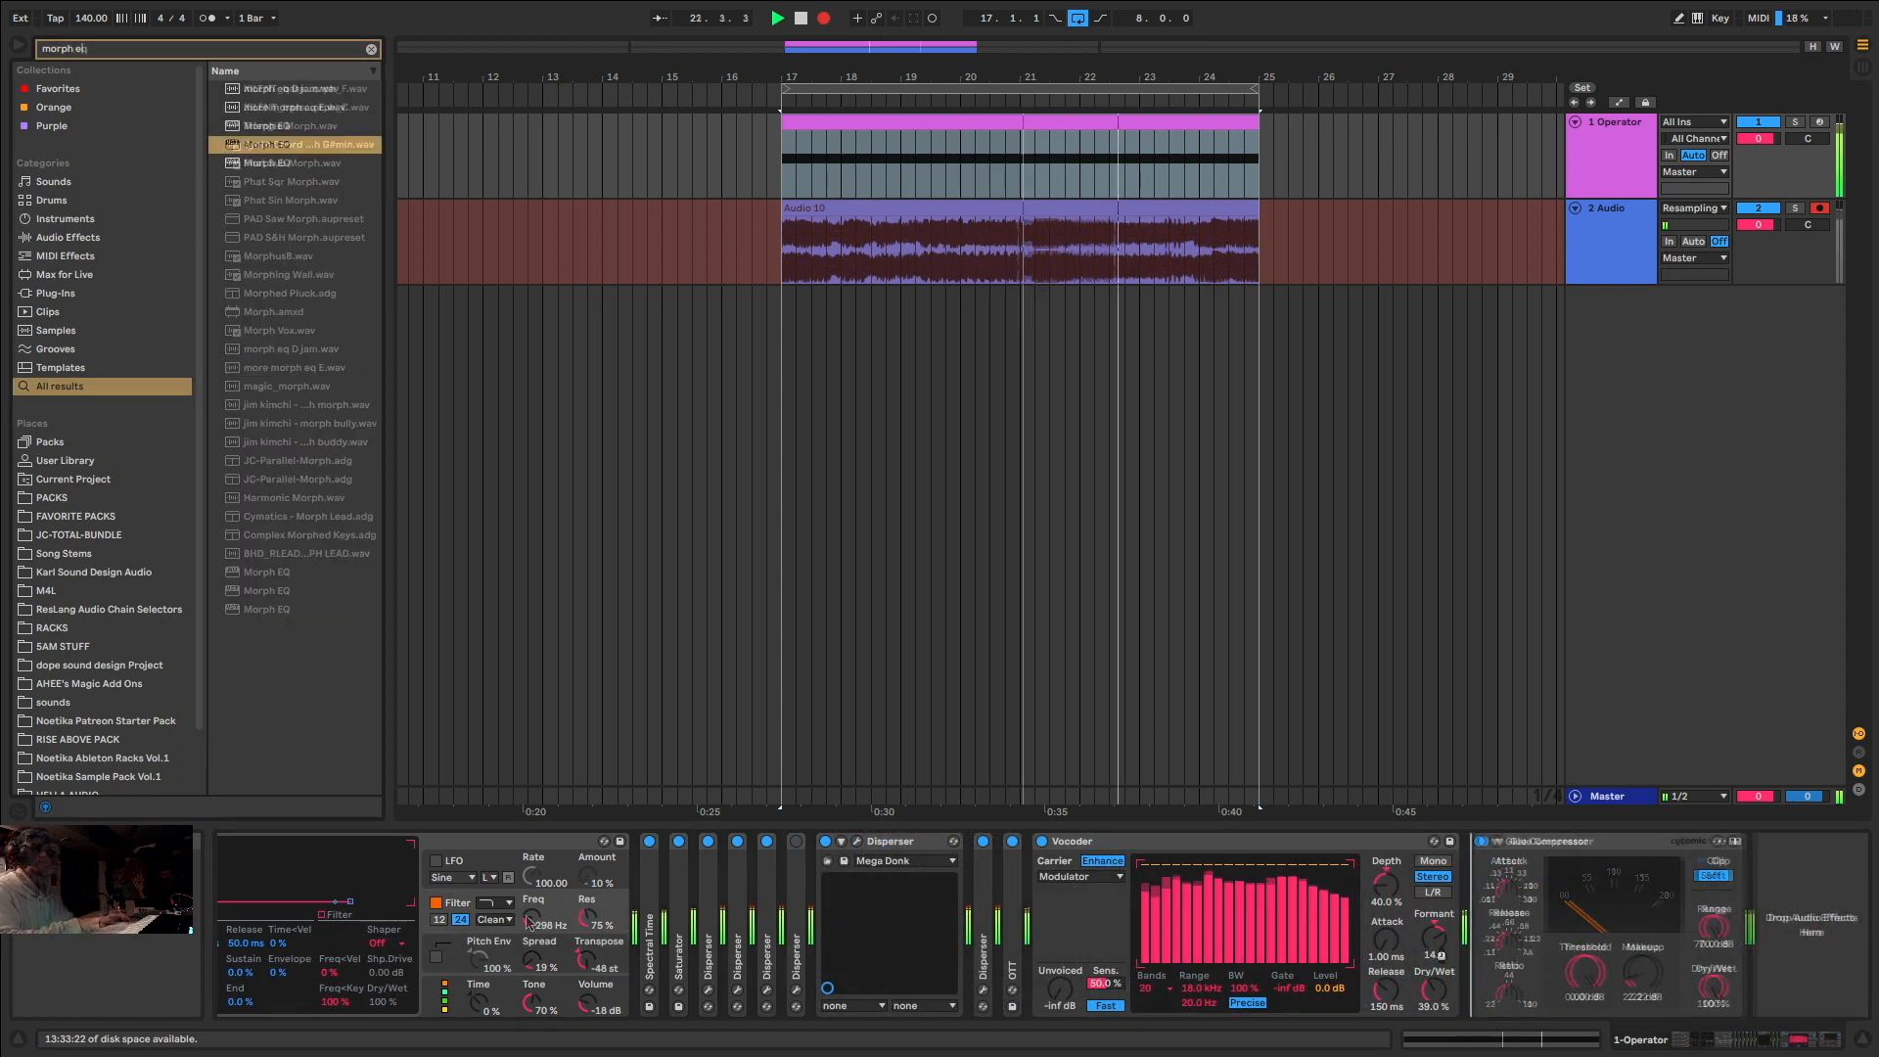
pyautogui.moveTo(266, 144); pyautogui.dragTo(1485, 835)
pyautogui.click(632, 321)
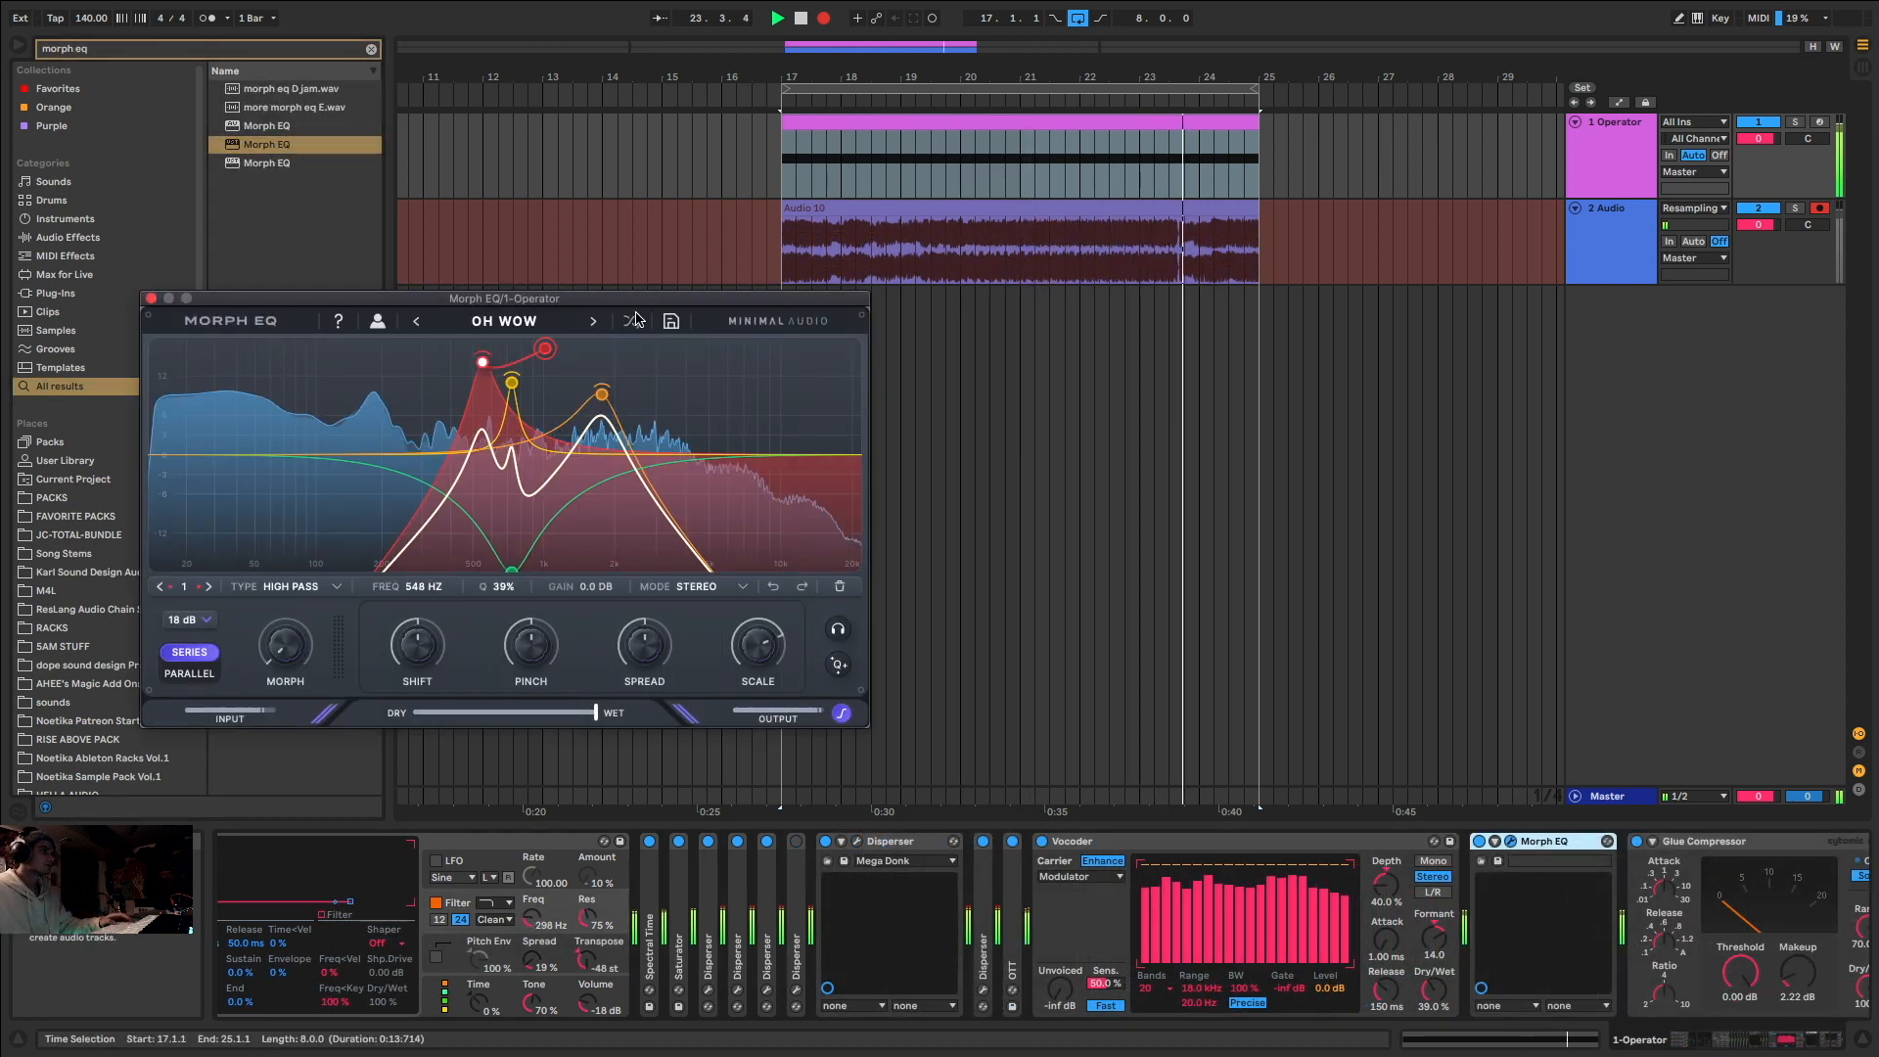
# Step: Adjust Morph EQ's Shift, Spread and Morph amounts to reshape its filter curve
pyautogui.moveTo(425, 657); pyautogui.dragTo(417, 720)
pyautogui.moveTo(293, 649); pyautogui.dragTo(300, 608)
pyautogui.moveTo(419, 650)
pyautogui.mouseDown()
pyautogui.moveTo(424, 619)
pyautogui.moveTo(433, 652)
pyautogui.mouseUp()
pyautogui.moveTo(648, 647); pyautogui.dragTo(651, 690)
pyautogui.moveTo(418, 648); pyautogui.dragTo(419, 713)
pyautogui.moveTo(301, 649); pyautogui.dragTo(313, 533)
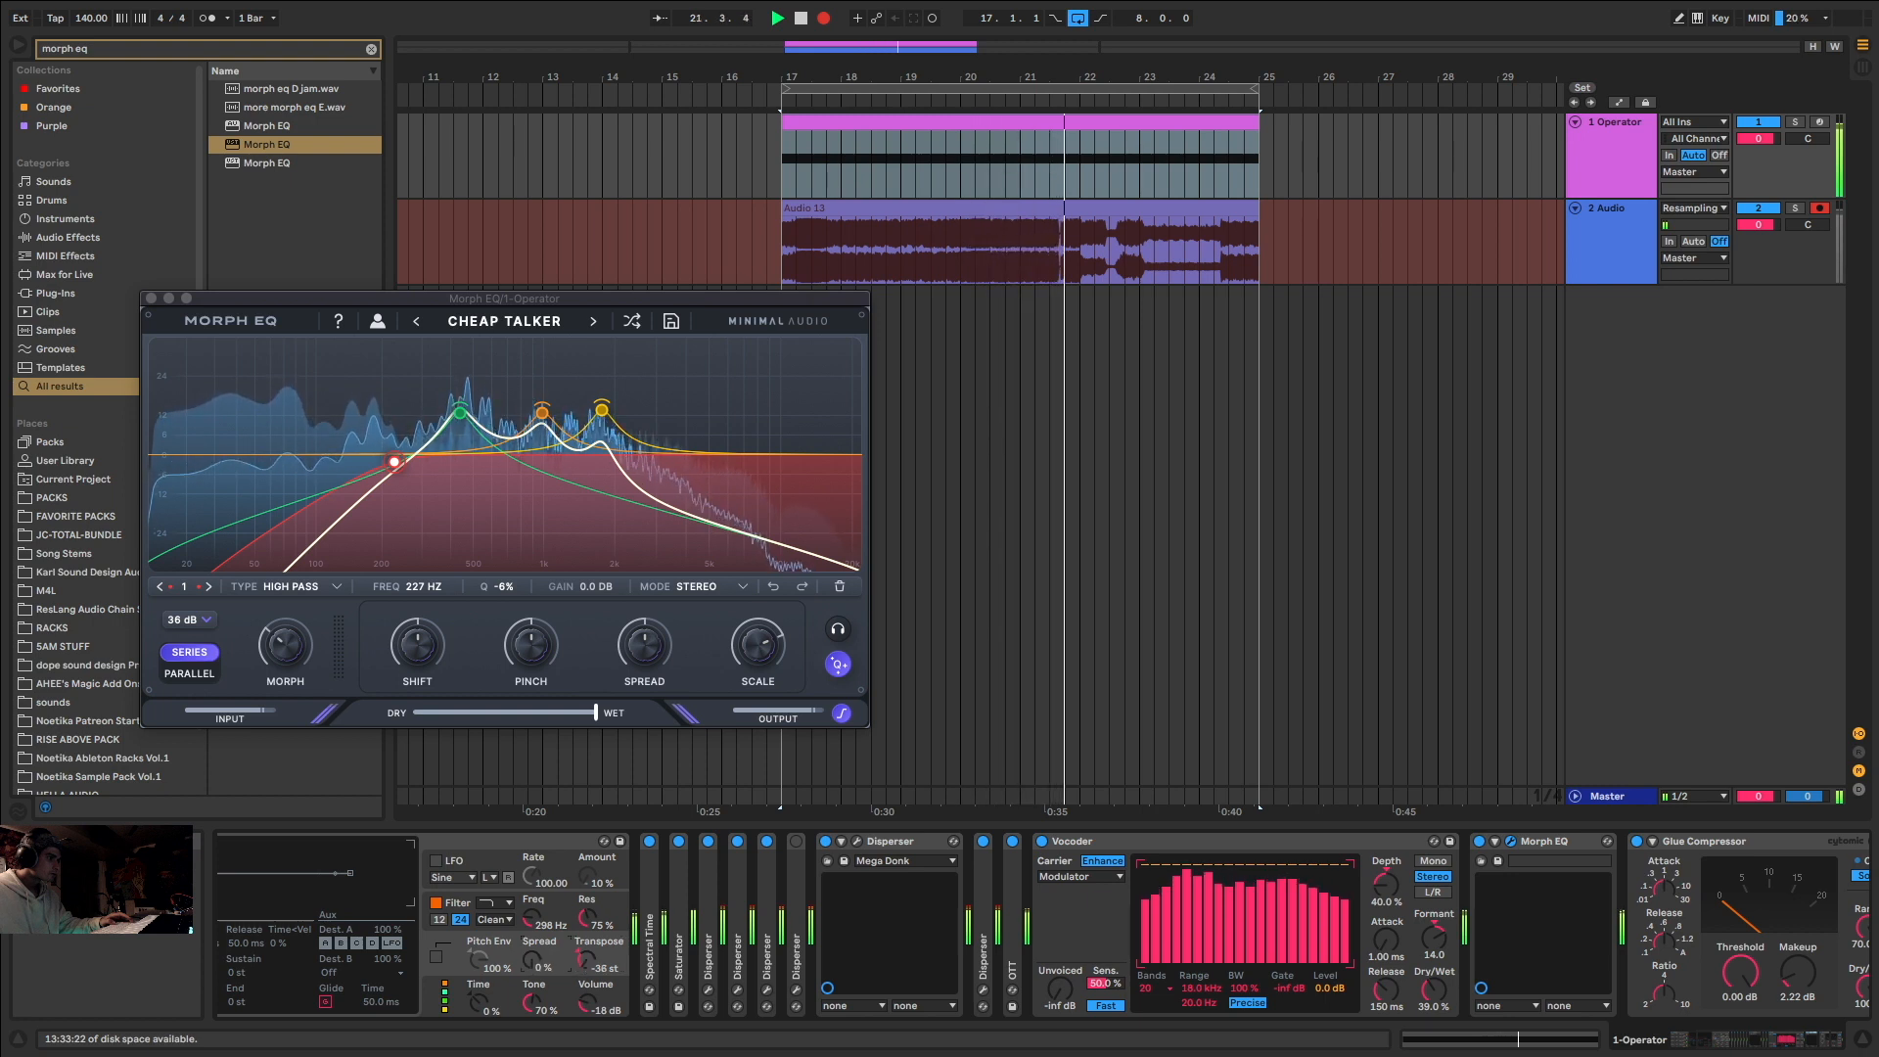
# Step: Set Operator's filter frequency to 1.68 kHz and raise the lower limit of Vocoder's range
pyautogui.moveTo(534, 934); pyautogui.dragTo(533, 861)
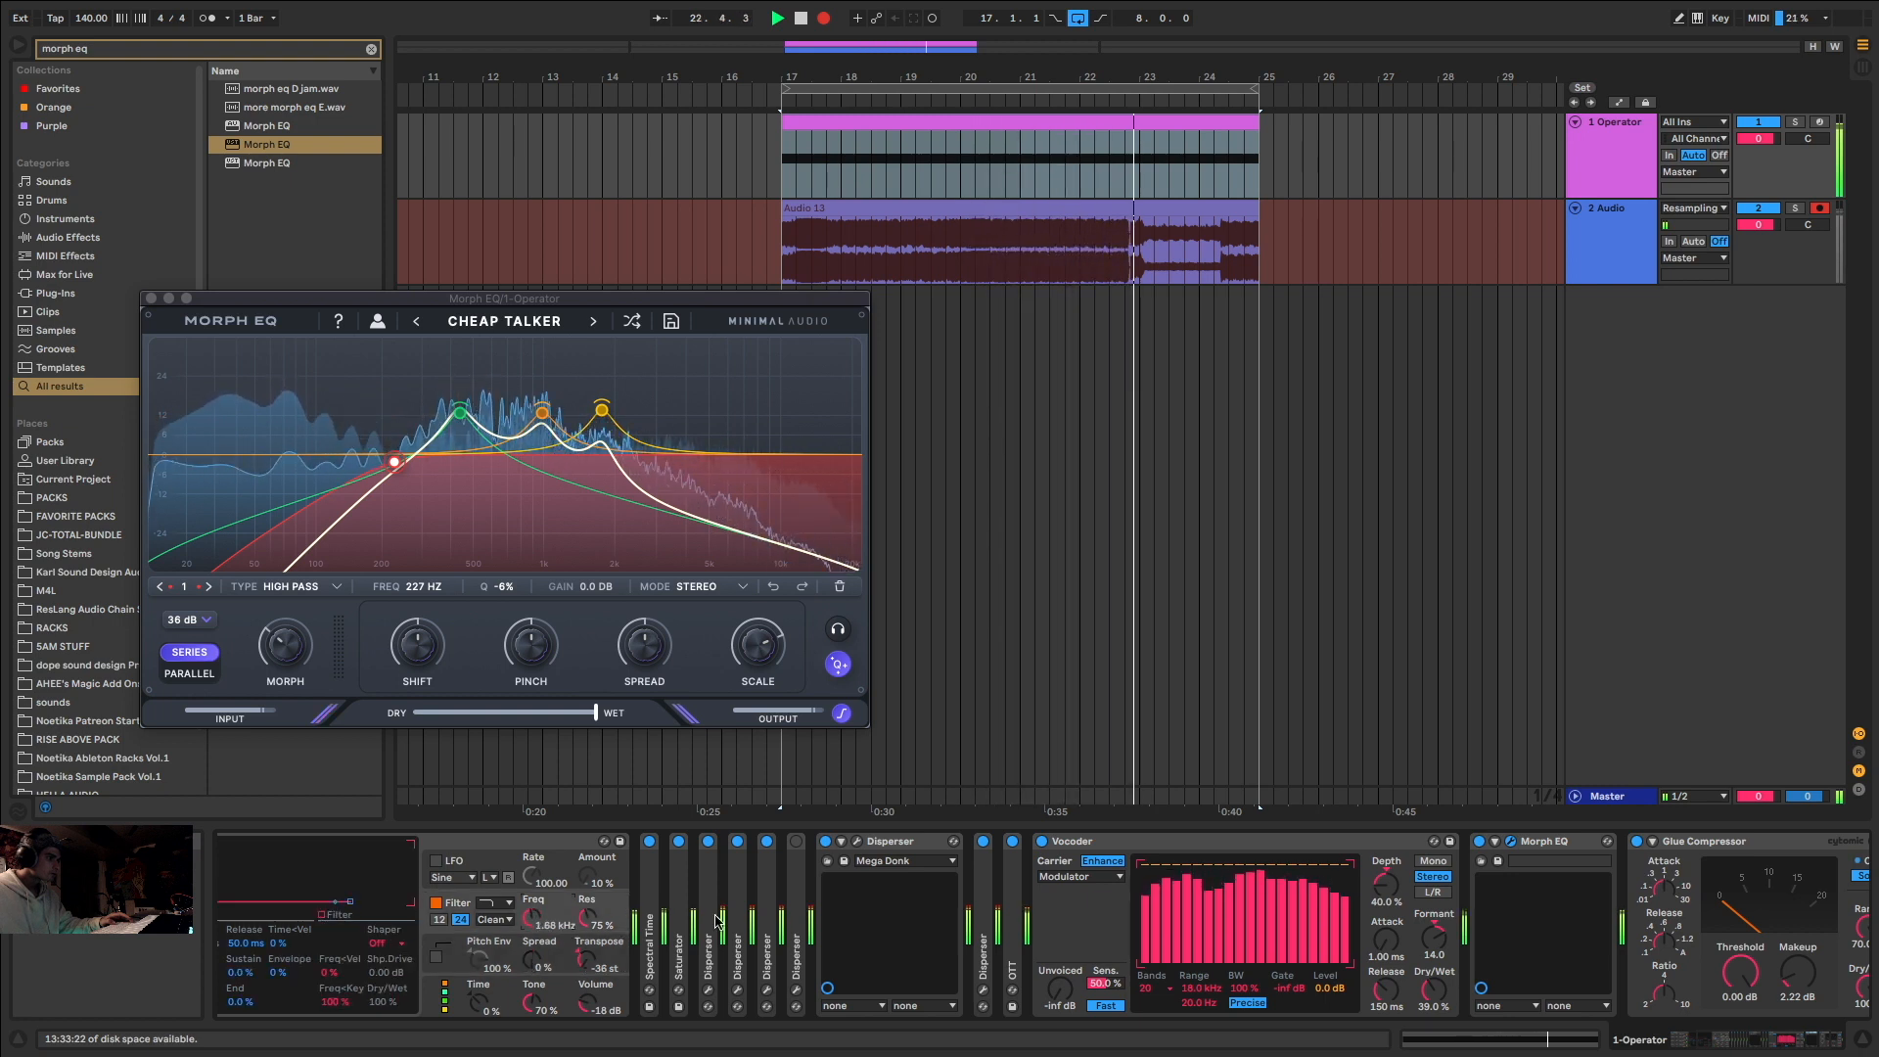
pyautogui.doubleClick(888, 841)
pyautogui.moveTo(1071, 1004); pyautogui.dragTo(1068, 942)
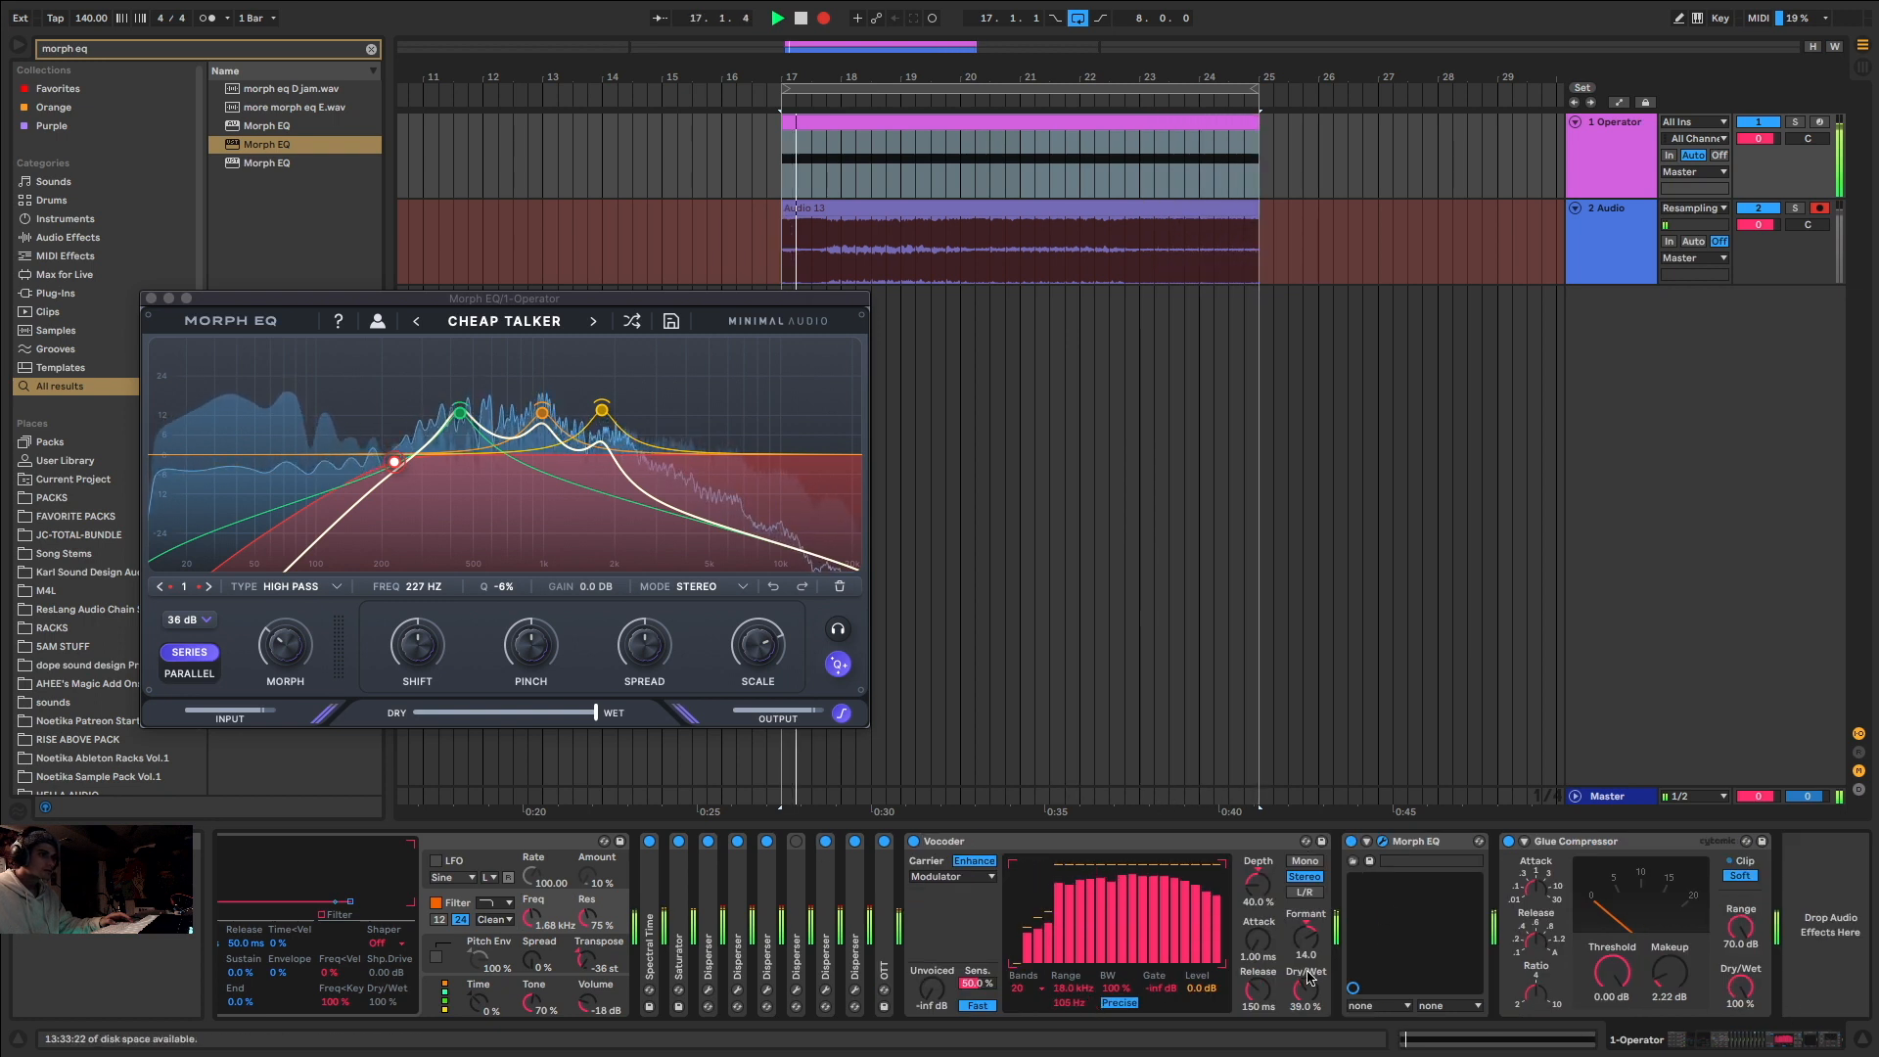
# Step: Vary Morph EQ's Scale, Spread, Pinch, Shift and Morph amounts, load another random preset and lower its Shift
pyautogui.moveTo(751, 645); pyautogui.dragTo(822, 562)
pyautogui.moveTo(754, 680); pyautogui.dragTo(749, 712)
pyautogui.moveTo(648, 650); pyautogui.dragTo(644, 677)
pyautogui.moveTo(533, 647); pyautogui.dragTo(508, 729)
pyautogui.moveTo(419, 663); pyautogui.dragTo(421, 664)
pyautogui.moveTo(291, 646)
pyautogui.mouseDown()
pyautogui.moveTo(304, 607)
pyautogui.moveTo(296, 673)
pyautogui.mouseUp()
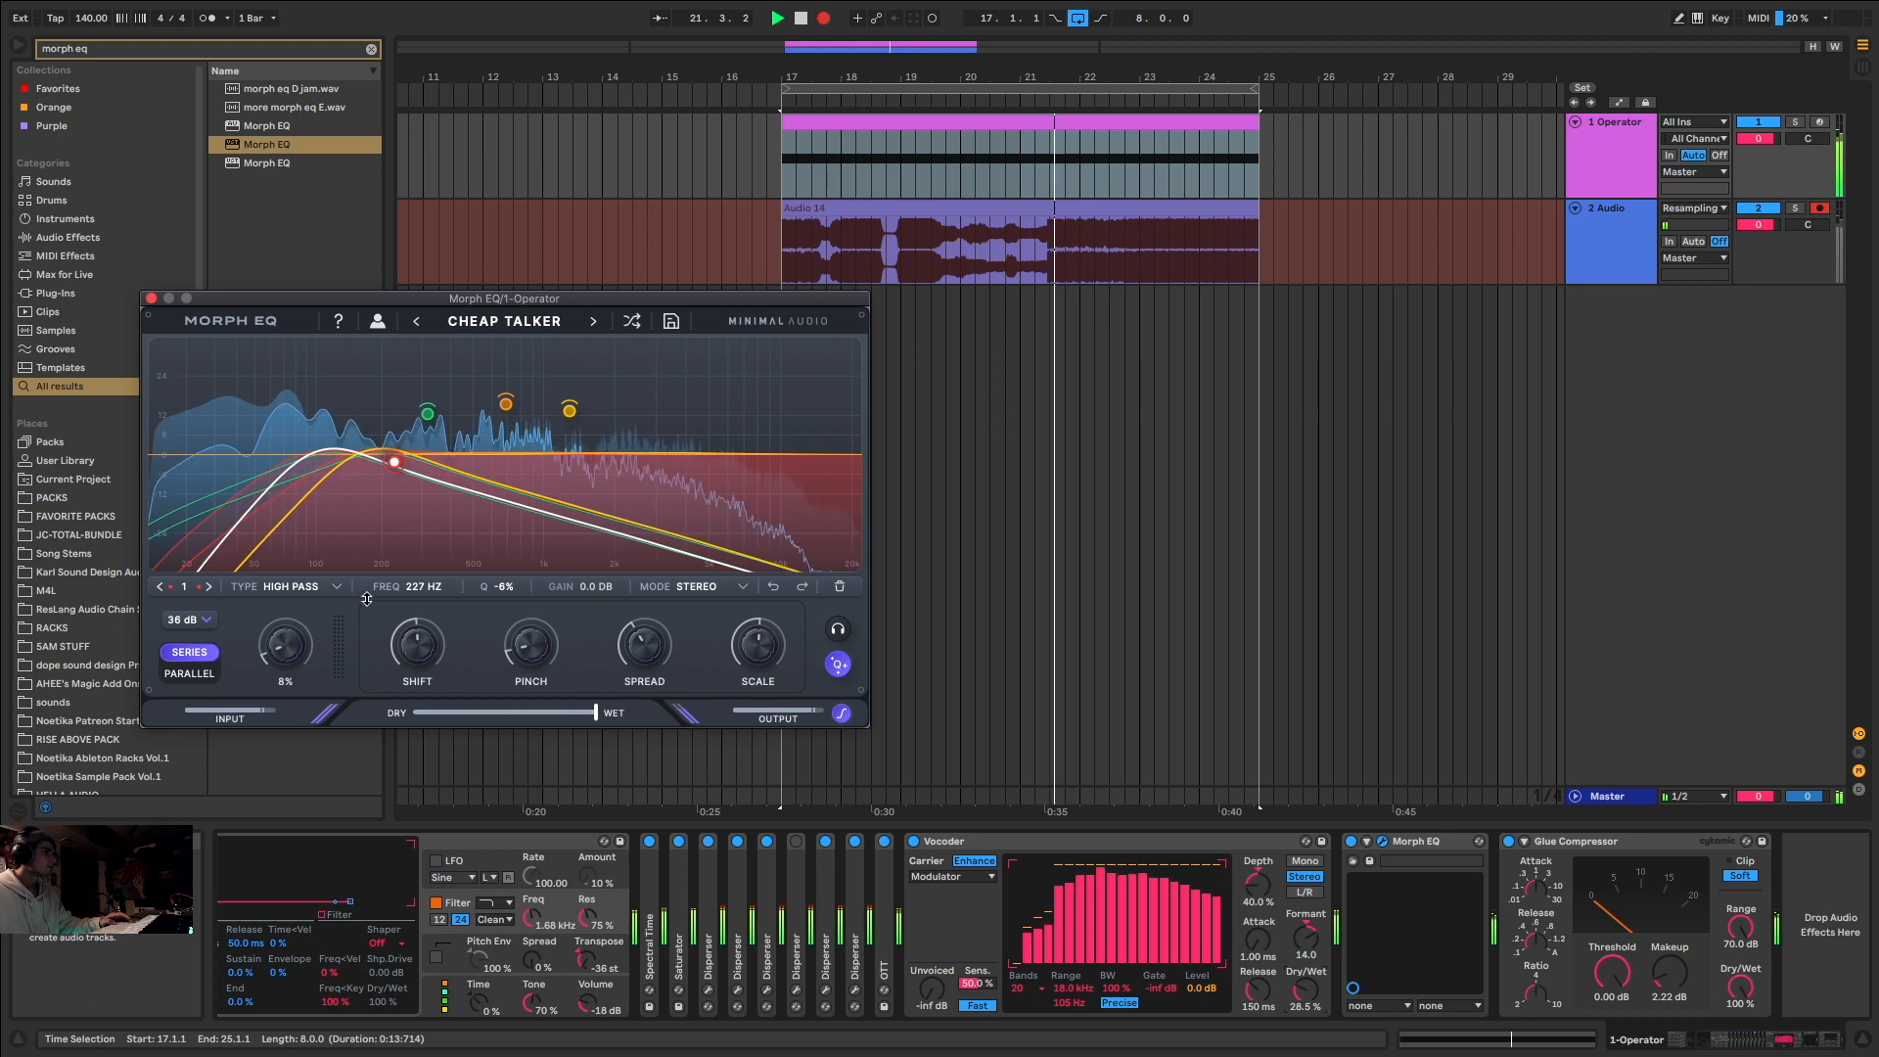
pyautogui.click(632, 324)
pyautogui.moveTo(417, 646); pyautogui.dragTo(396, 754)
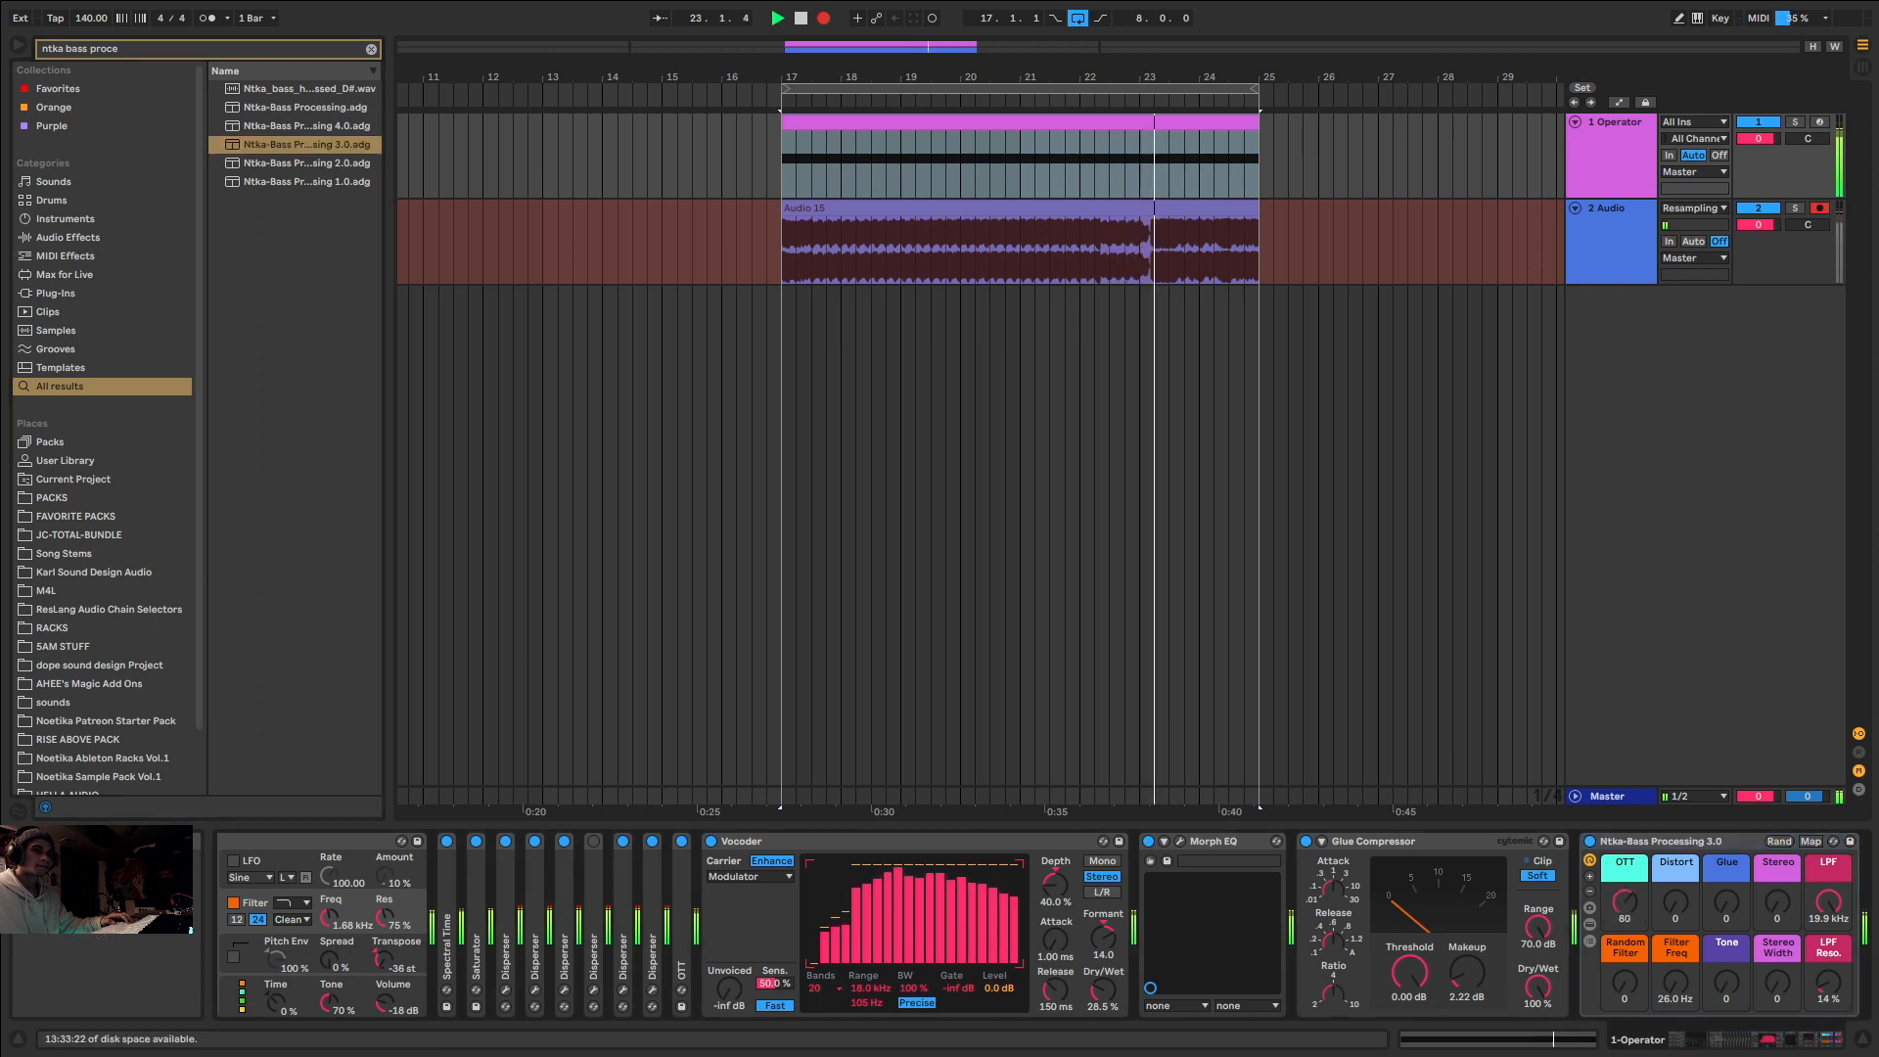
# Step: On the Ntka-Bass Processing 3.0 rack, set the OTT macro to 63, Glue to 31, Tone to 96 and Filter Freq to 2.10 kHz
pyautogui.moveTo(1624, 904); pyautogui.dragTo(1677, 848)
pyautogui.moveTo(1720, 918); pyautogui.dragTo(1720, 871)
pyautogui.moveTo(1749, 962); pyautogui.dragTo(1748, 889)
pyautogui.moveTo(1676, 985); pyautogui.dragTo(1676, 925)
pyautogui.moveTo(1675, 925); pyautogui.dragTo(1675, 902)
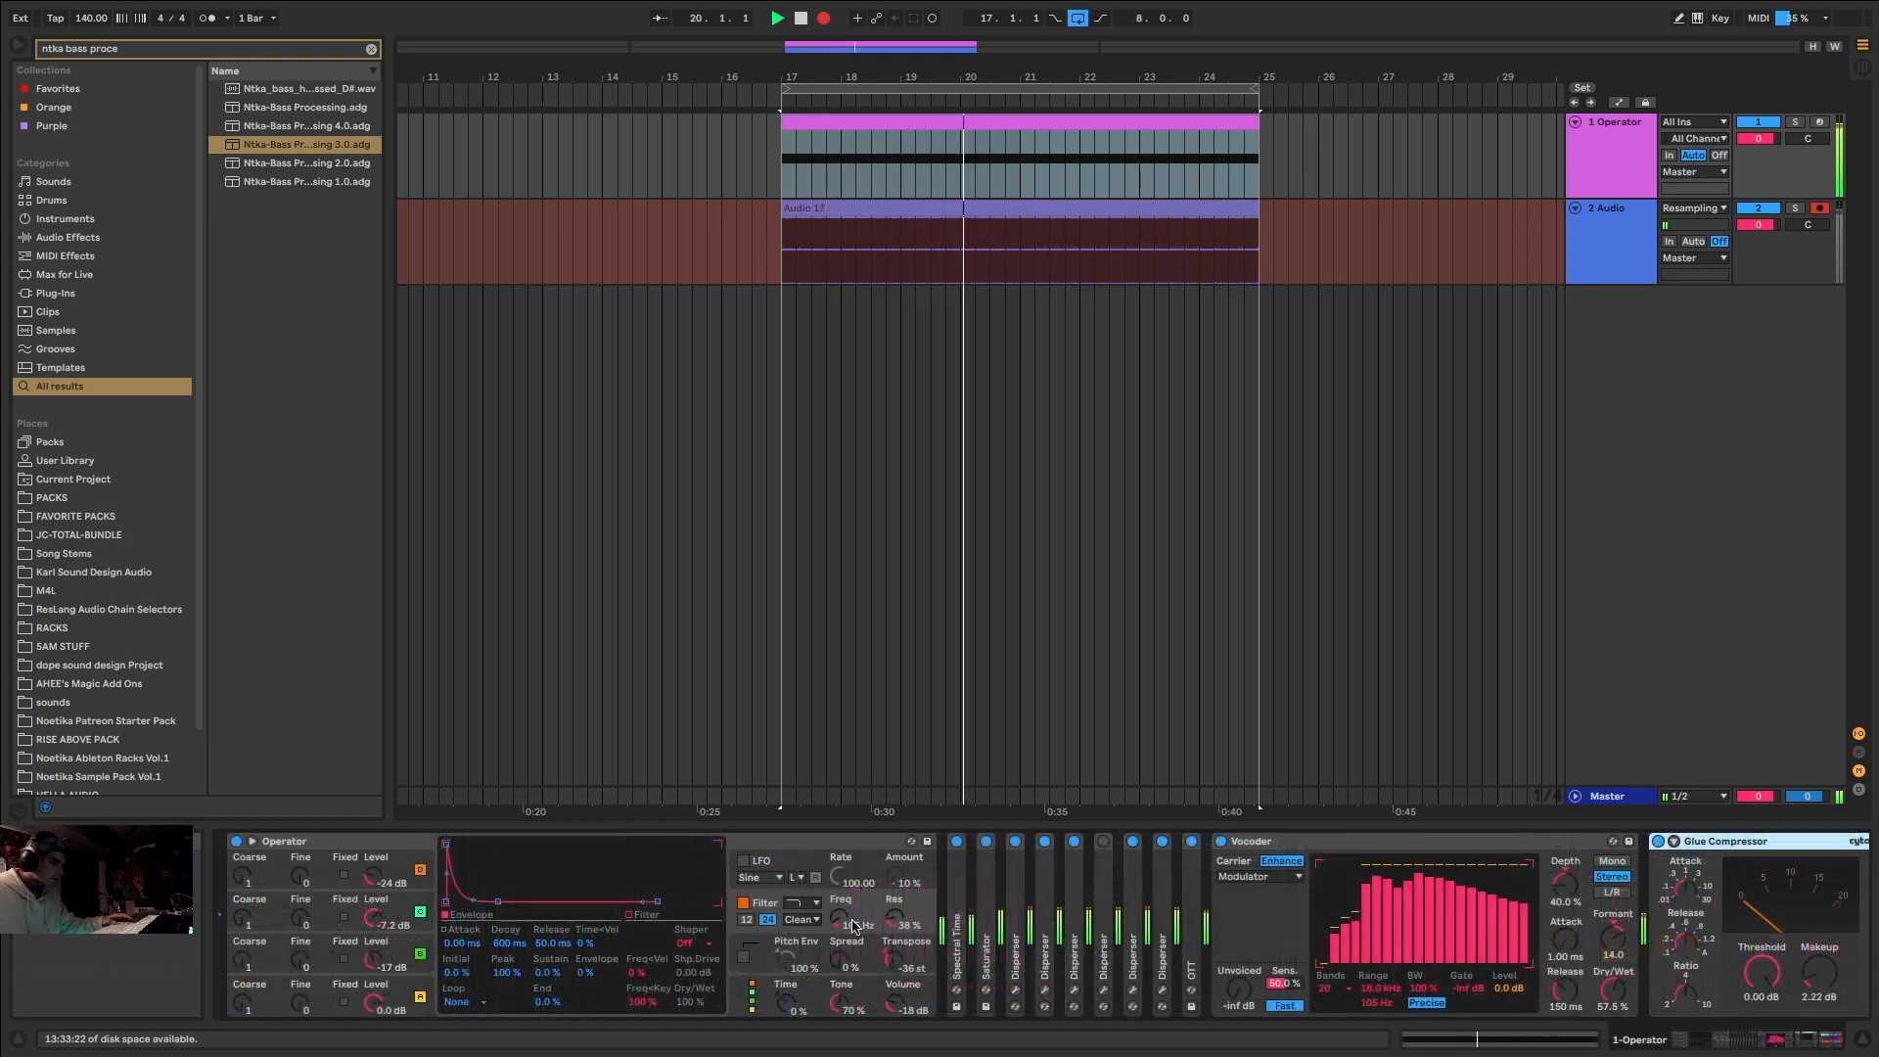
# Step: Set Operator's LFO Rate to 127.00 and Amount to 100 %, and unfold the Disperser in the middle of the chain
pyautogui.moveTo(841, 886); pyautogui.dragTo(841, 938)
pyautogui.moveTo(896, 879)
pyautogui.mouseDown()
pyautogui.moveTo(895, 802)
pyautogui.moveTo(869, 866)
pyautogui.mouseUp()
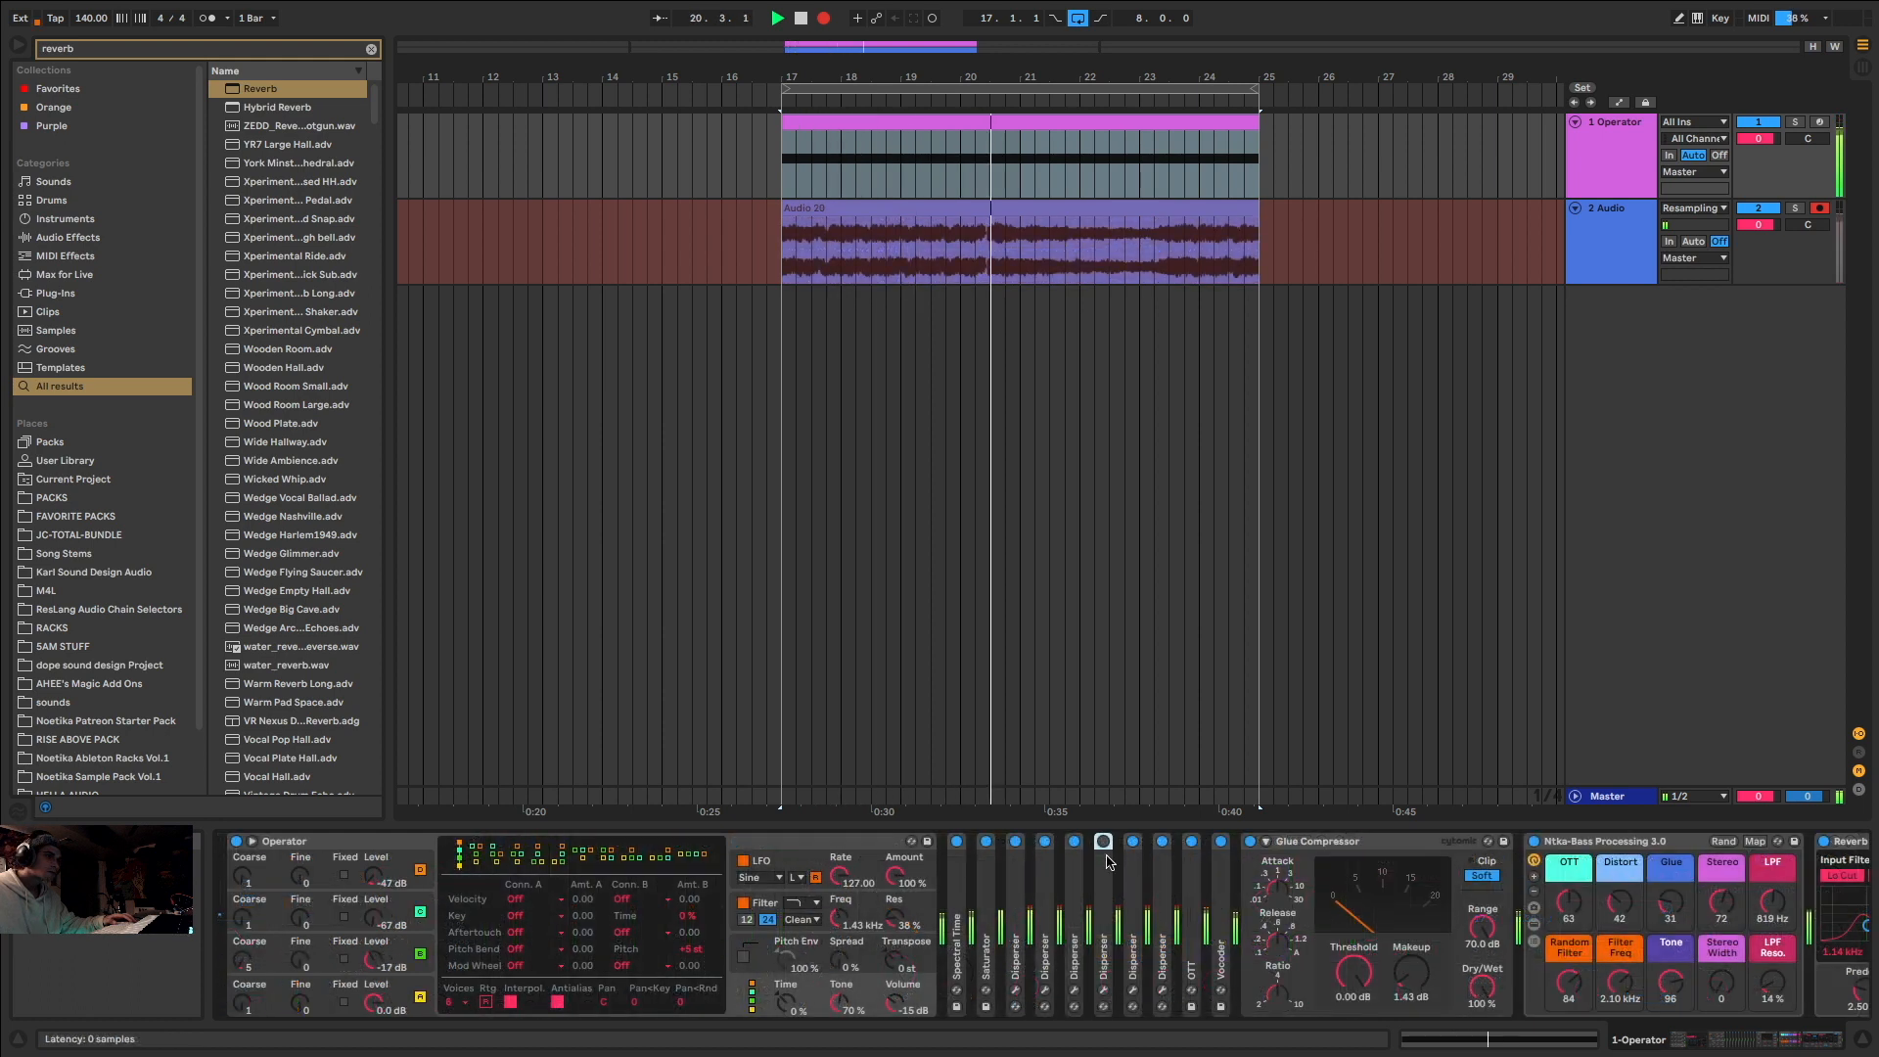
pyautogui.doubleClick(1114, 889)
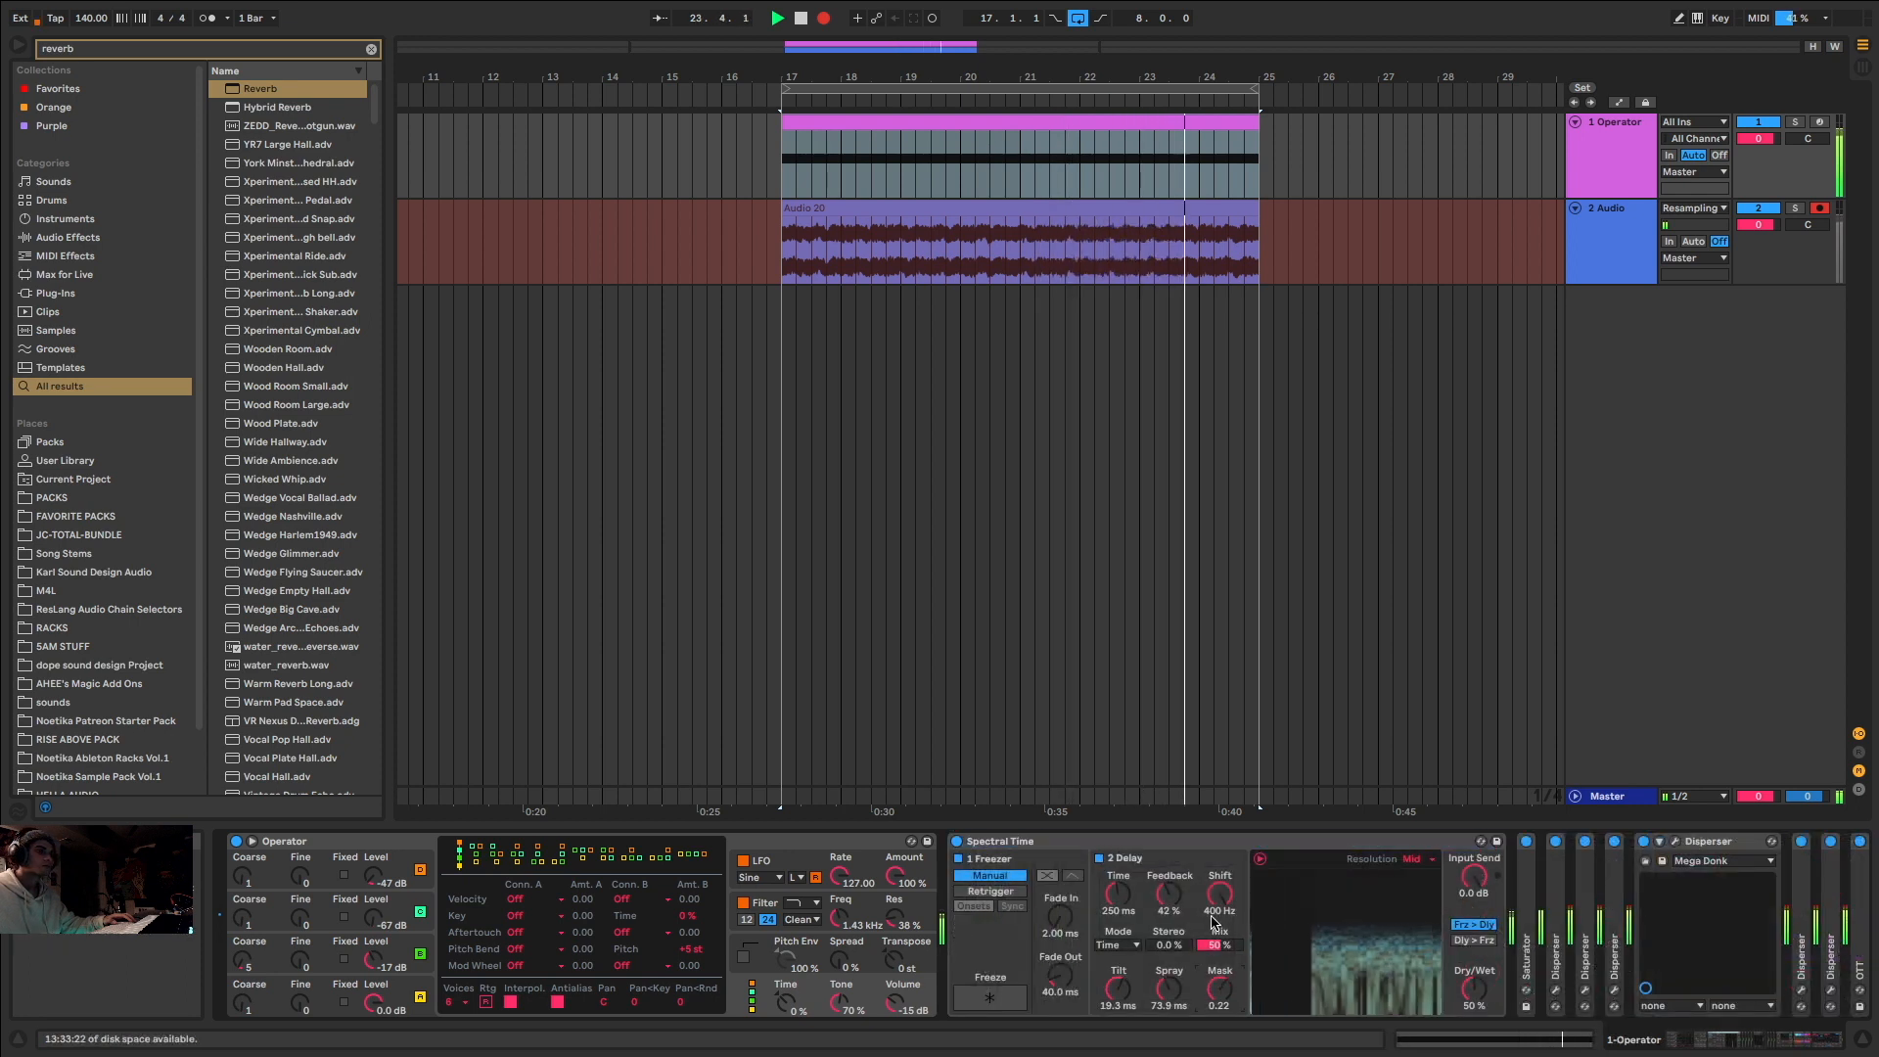
# Step: Set the delay Shift in Spectral Time to -0.39 Hz and Stereo to 77 %, and lower its Tilt
pyautogui.moveTo(1219, 892); pyautogui.dragTo(1170, 861)
pyautogui.moveTo(1175, 943); pyautogui.dragTo(1119, 852)
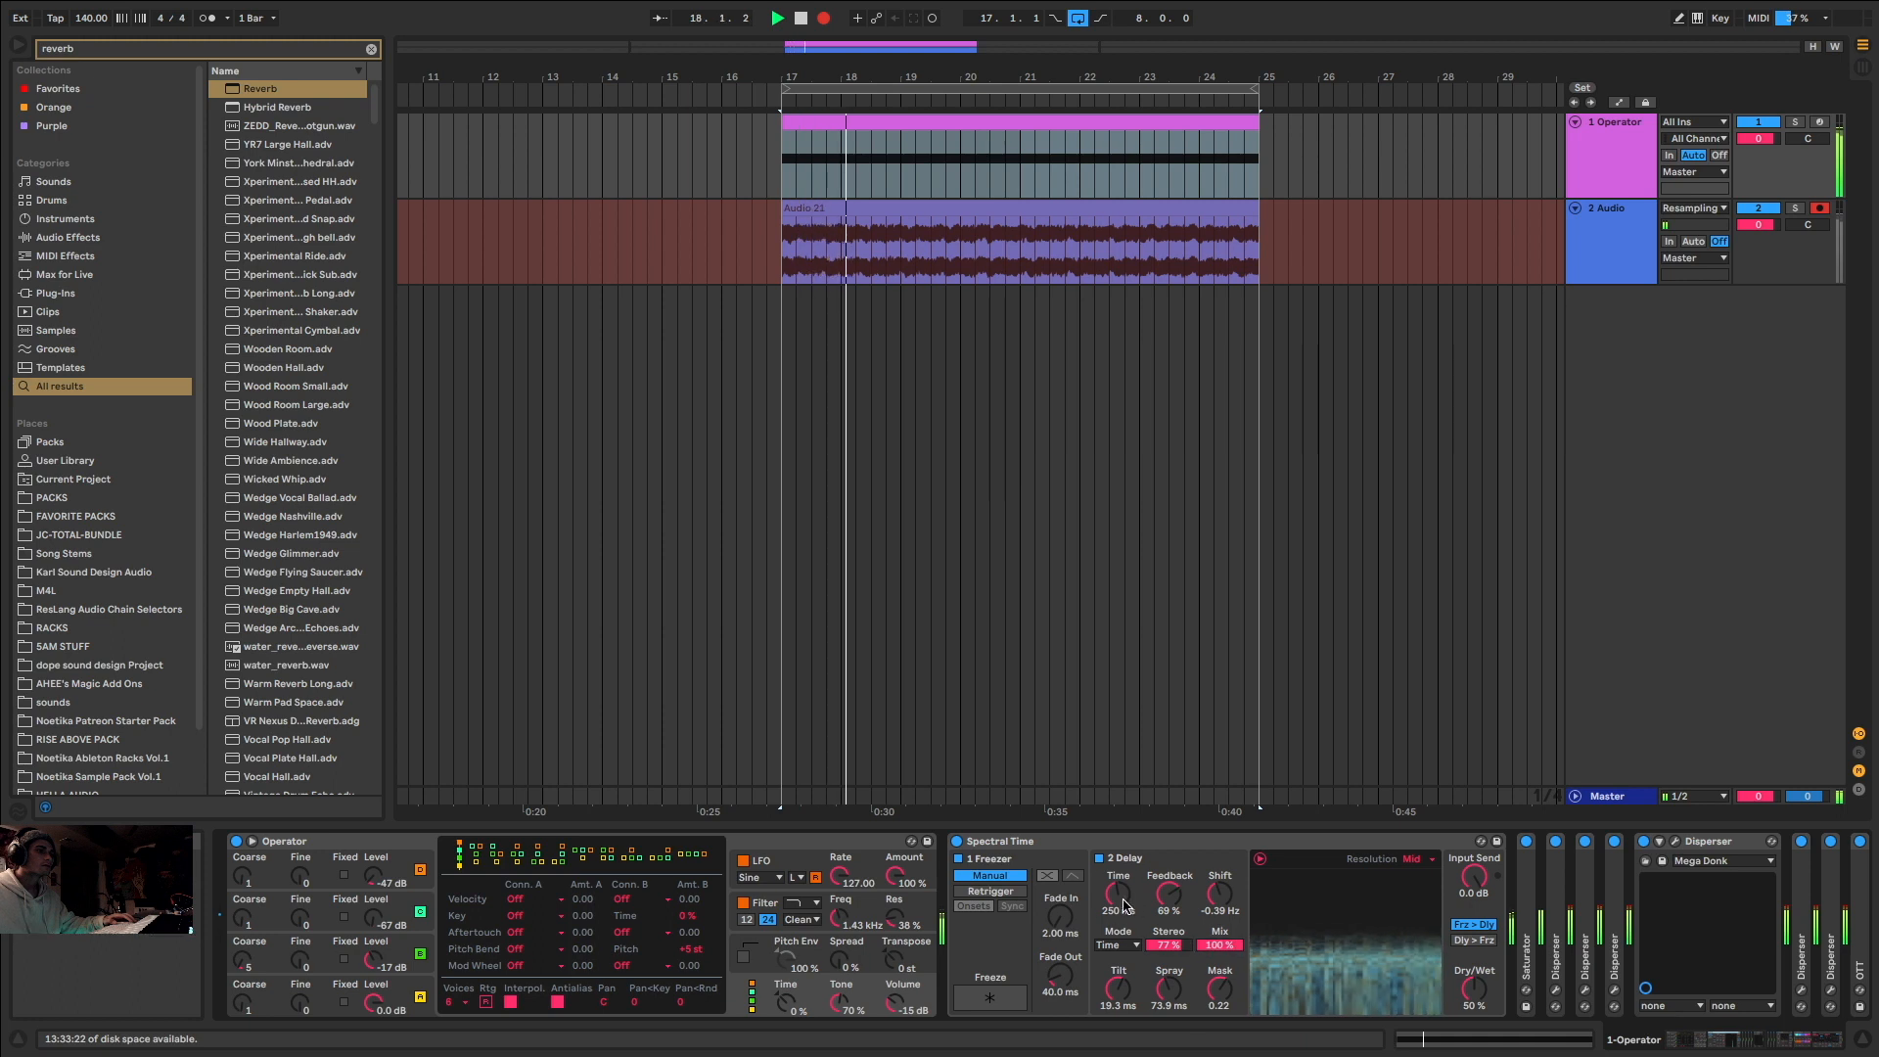
pyautogui.moveTo(1128, 1001); pyautogui.dragTo(1127, 1023)
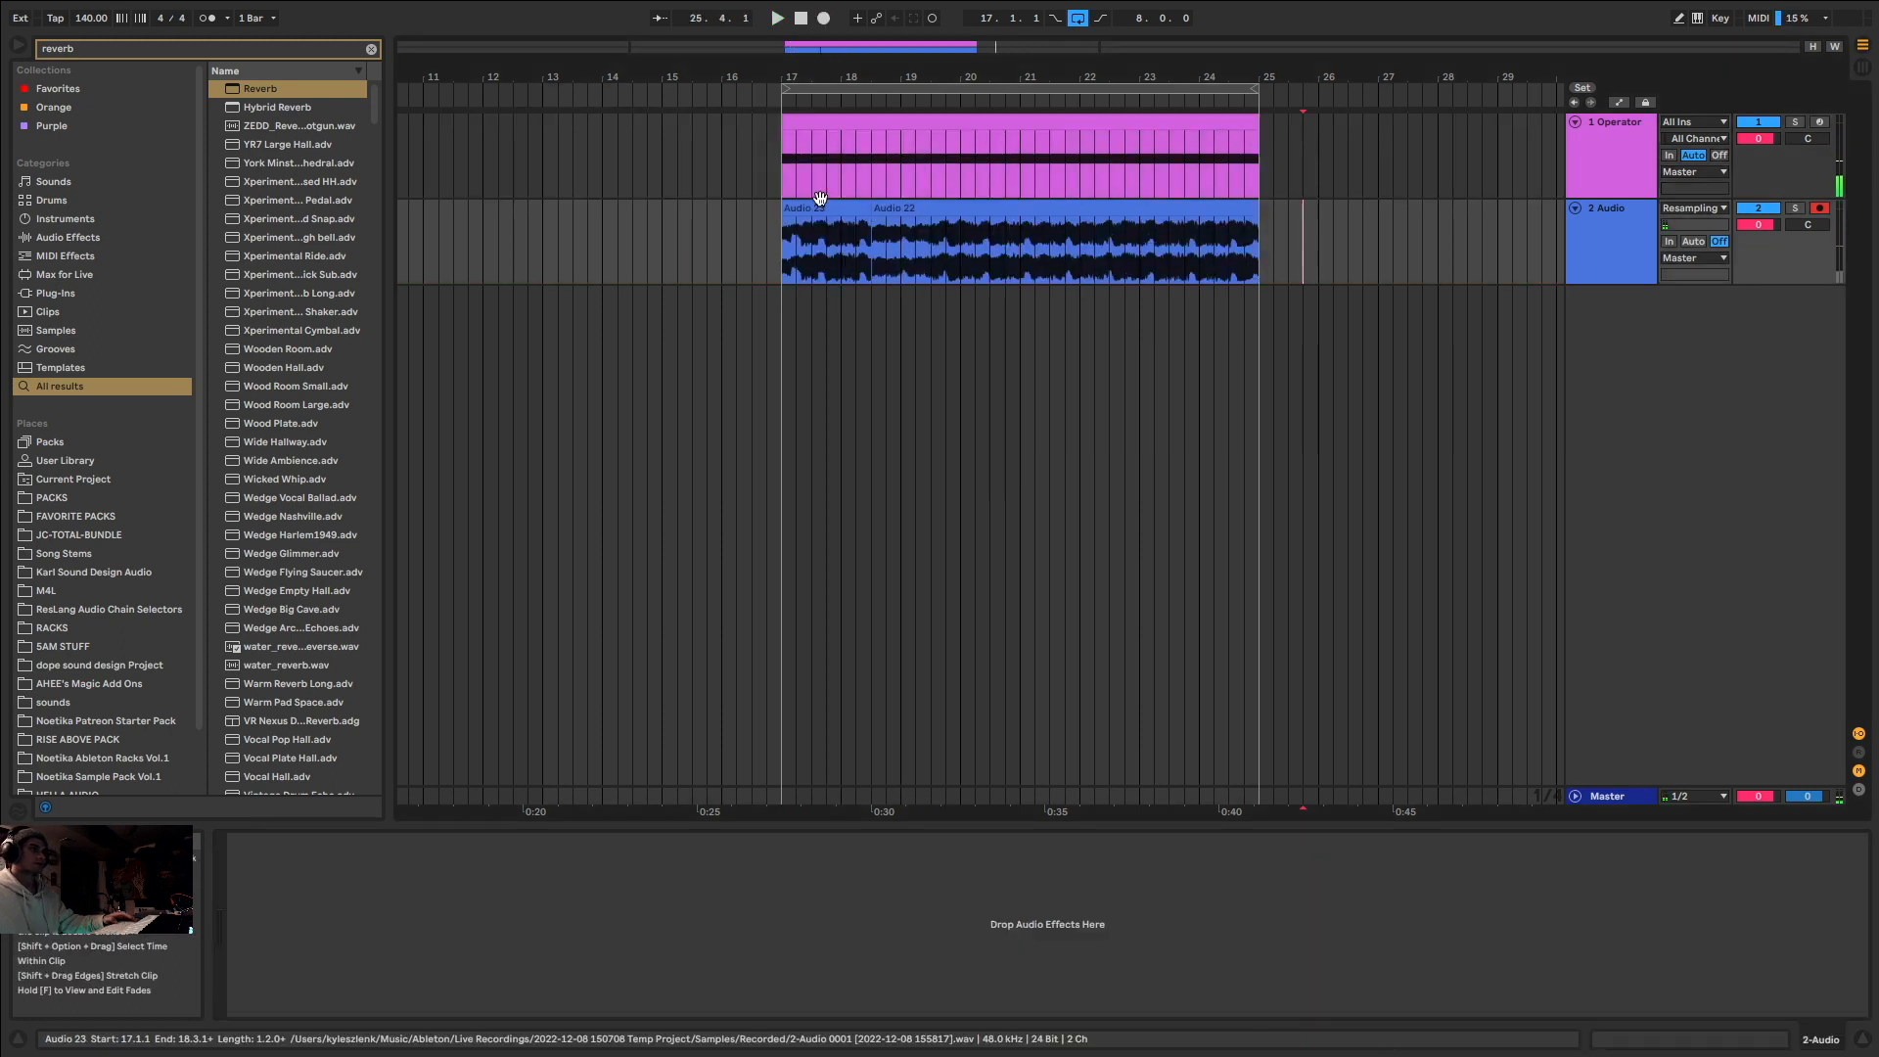
# Step: Move the first recorded audio clip past the loop and extend its start backwards to expose the whole recording, beginning at bar 47
pyautogui.click(824, 206)
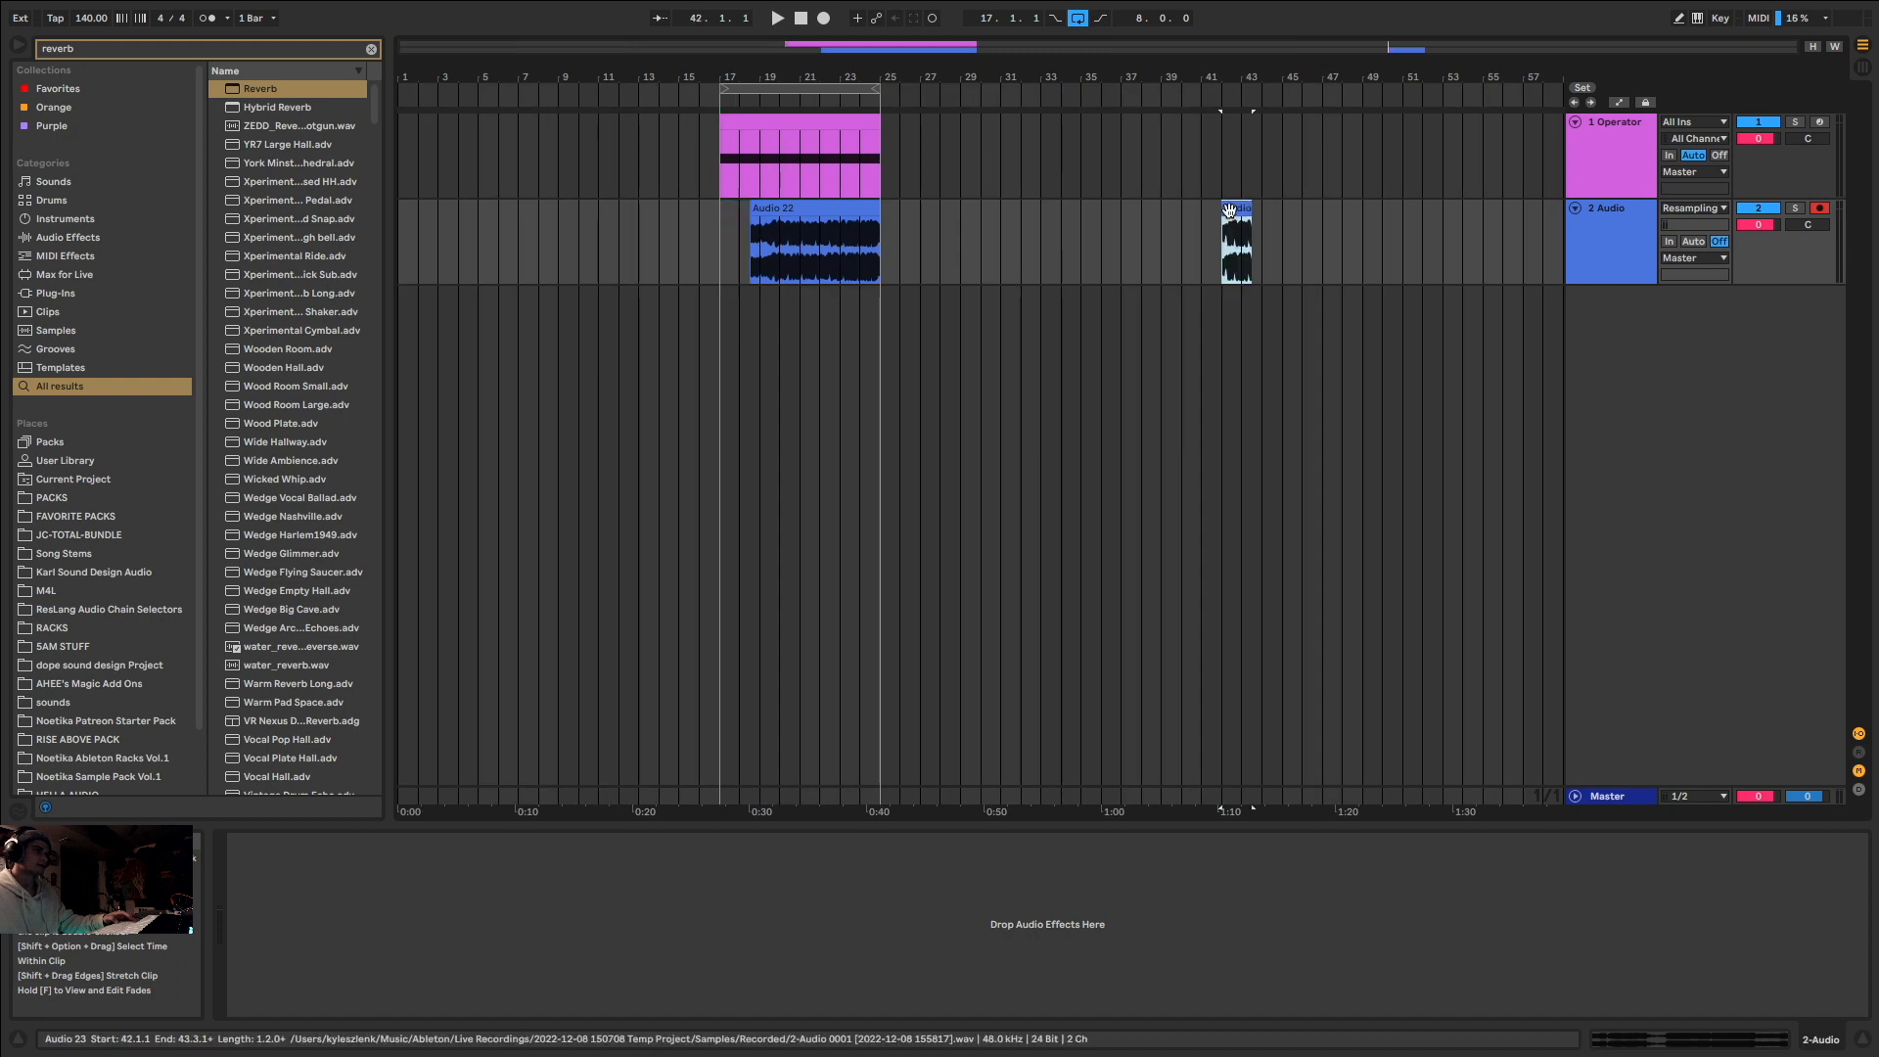
pyautogui.moveTo(1223, 210); pyautogui.dragTo(658, 211)
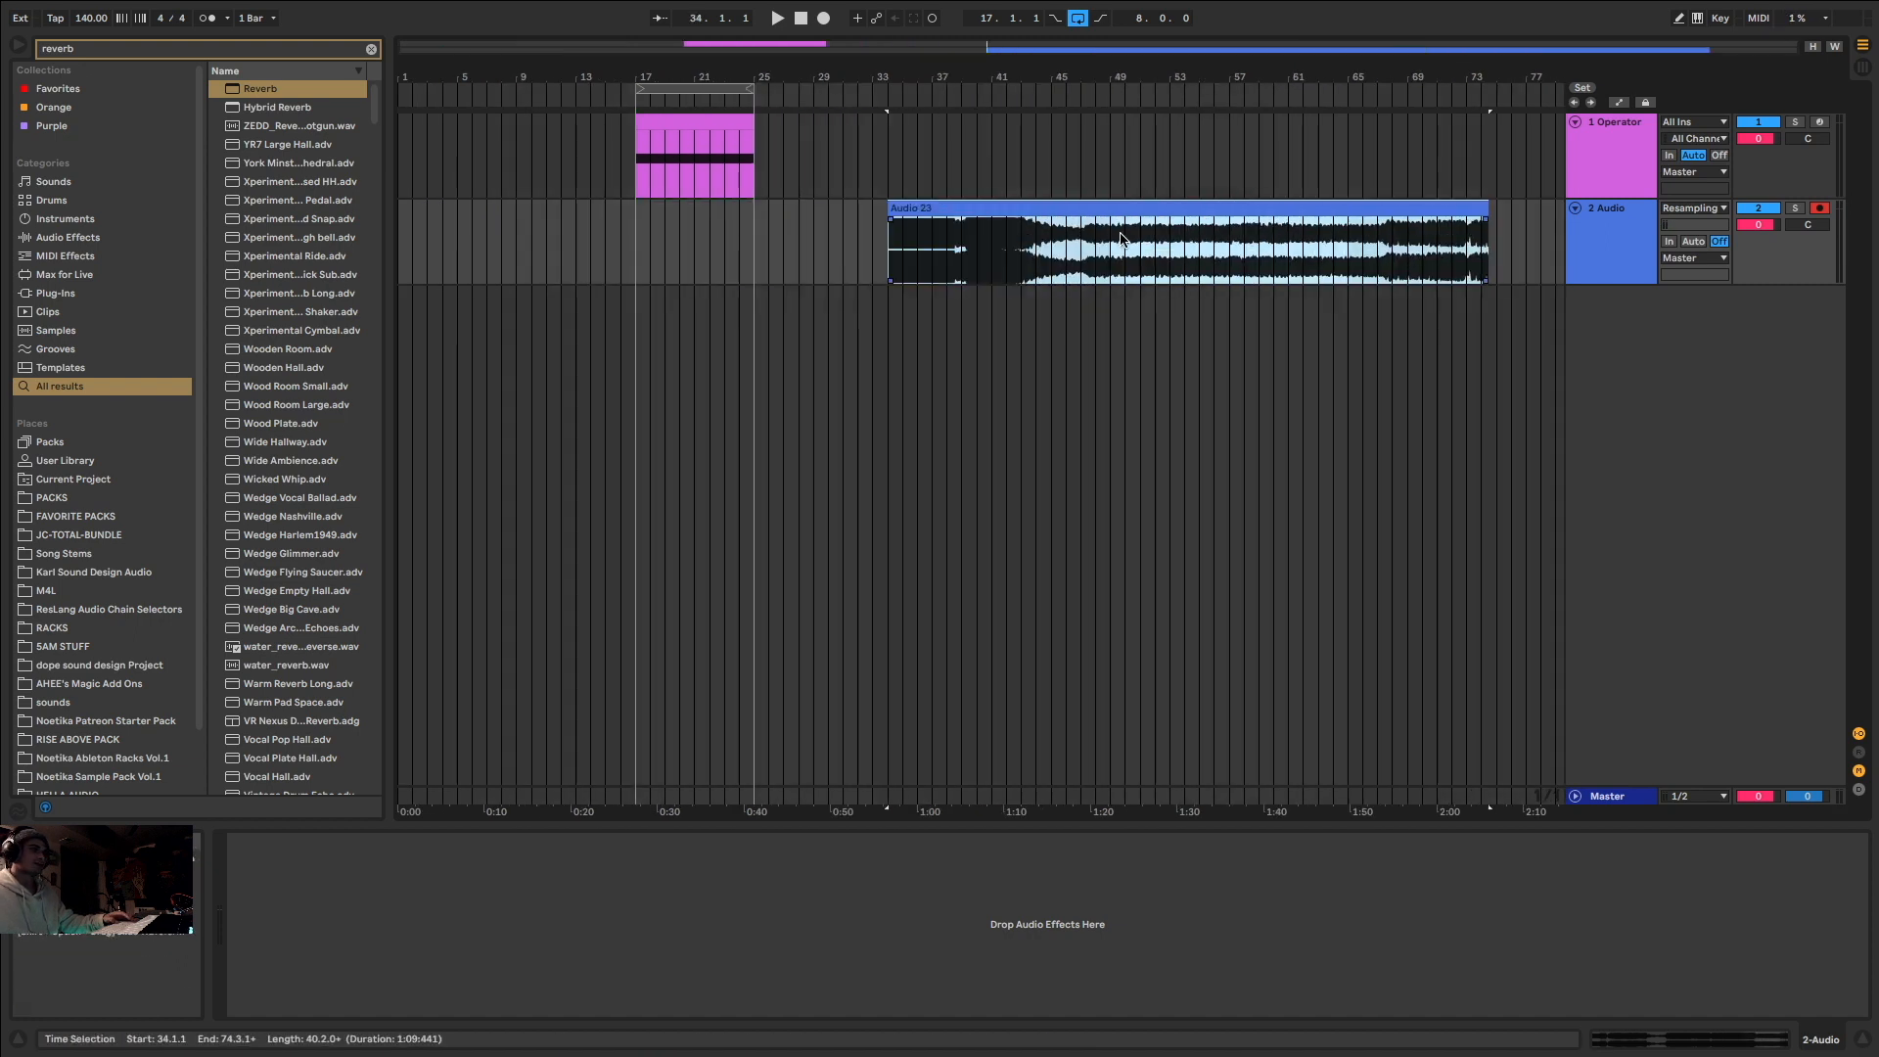
pyautogui.moveTo(891, 208); pyautogui.dragTo(428, 208)
pyautogui.moveTo(627, 209); pyautogui.dragTo(1219, 211)
pyautogui.moveTo(1021, 209); pyautogui.dragTo(399, 208)
pyautogui.moveTo(601, 209); pyautogui.dragTo(1104, 209)
pyautogui.moveTo(903, 209); pyautogui.dragTo(759, 207)
pyautogui.press('w')
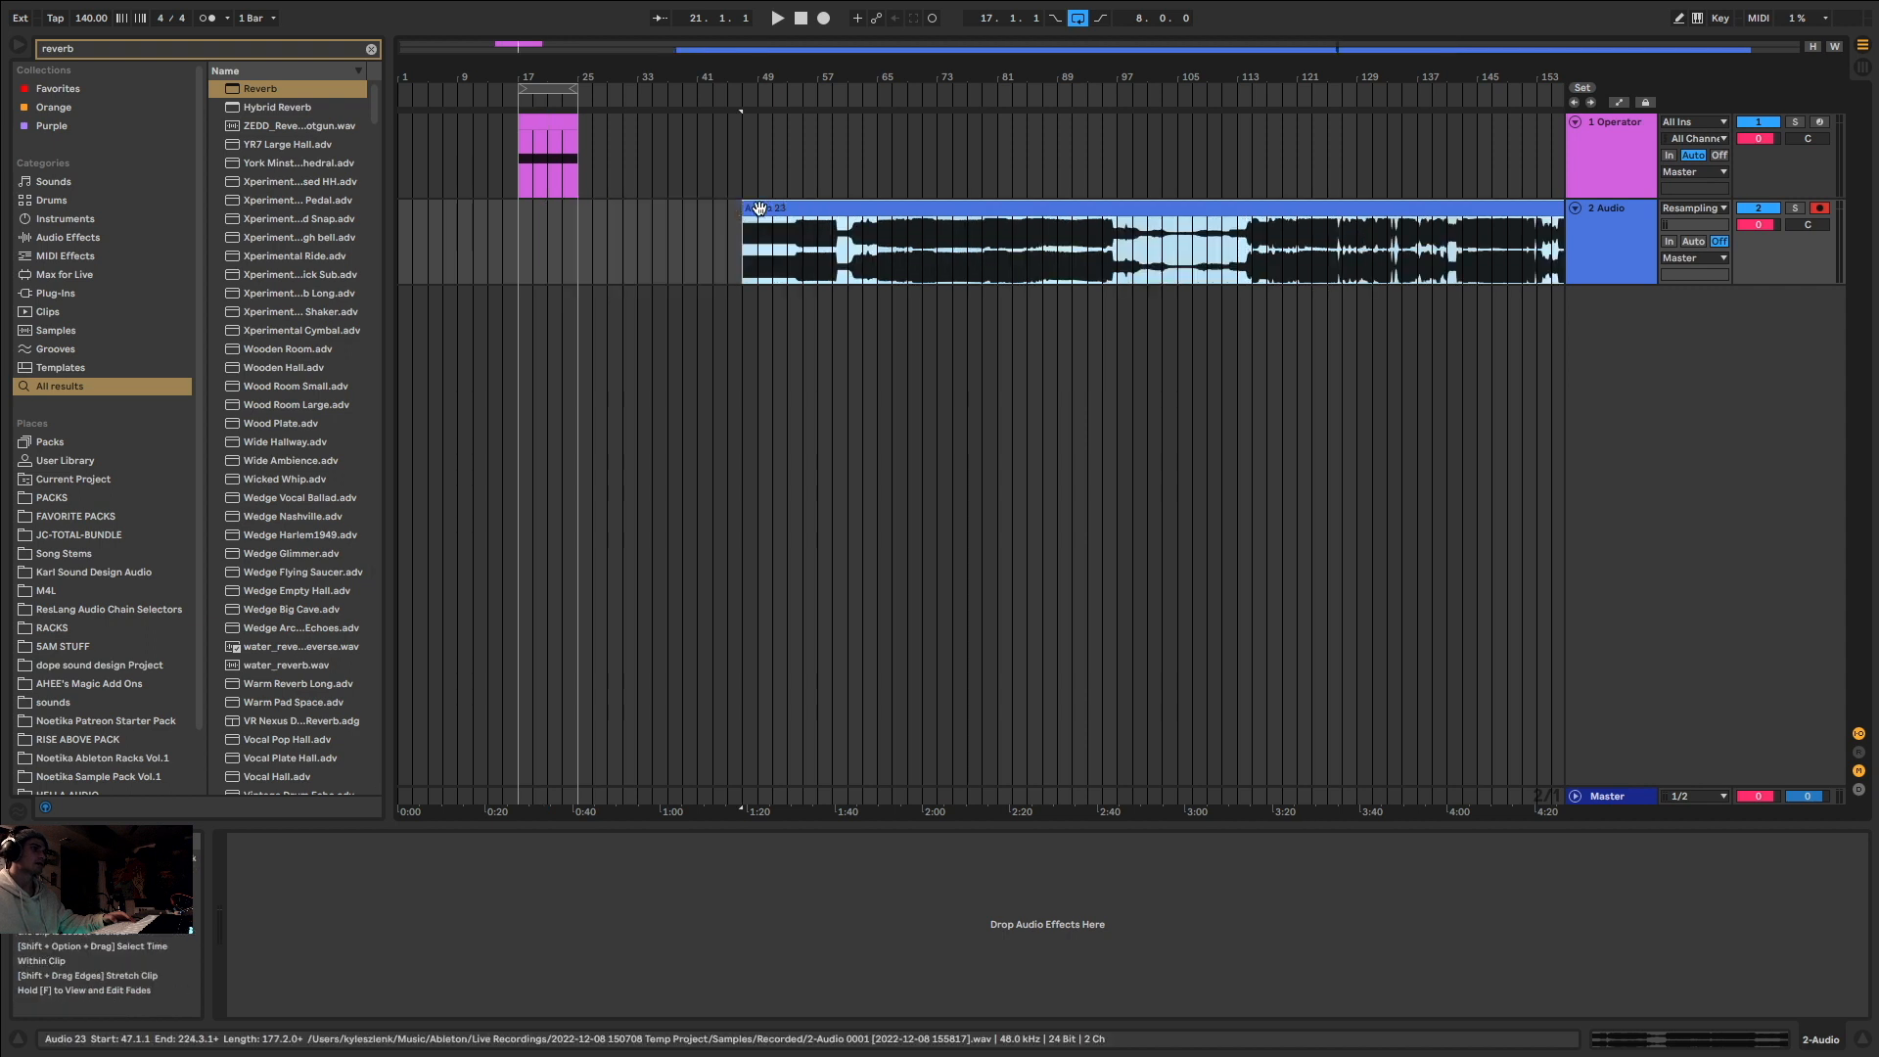
# Step: Add a new MIDI track below Operator and delete the Operator track with its clip
pyautogui.moveTo(770, 51)
pyautogui.mouseDown()
pyautogui.moveTo(771, 108)
pyautogui.moveTo(771, 55)
pyautogui.mouseUp()
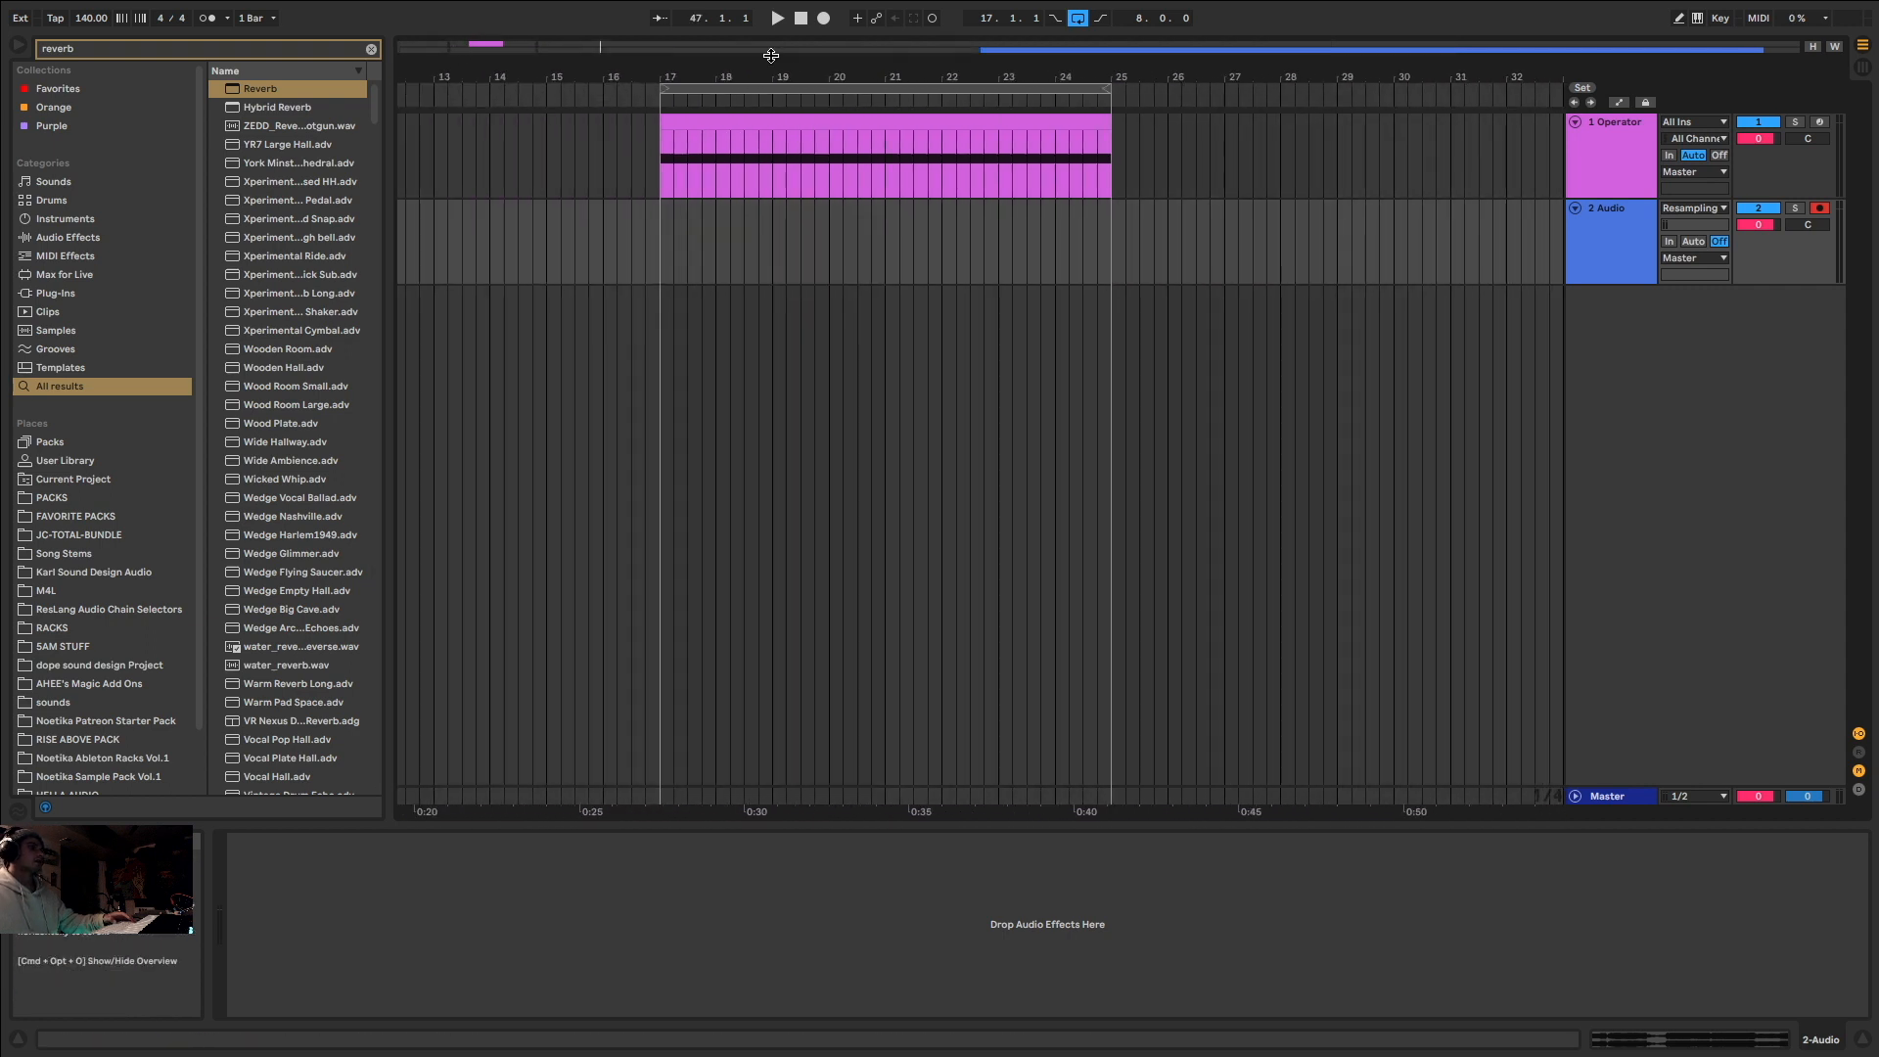
pyautogui.click(1637, 173)
pyautogui.hotkey('ctrl', 'shift', 't')
pyautogui.click(978, 125)
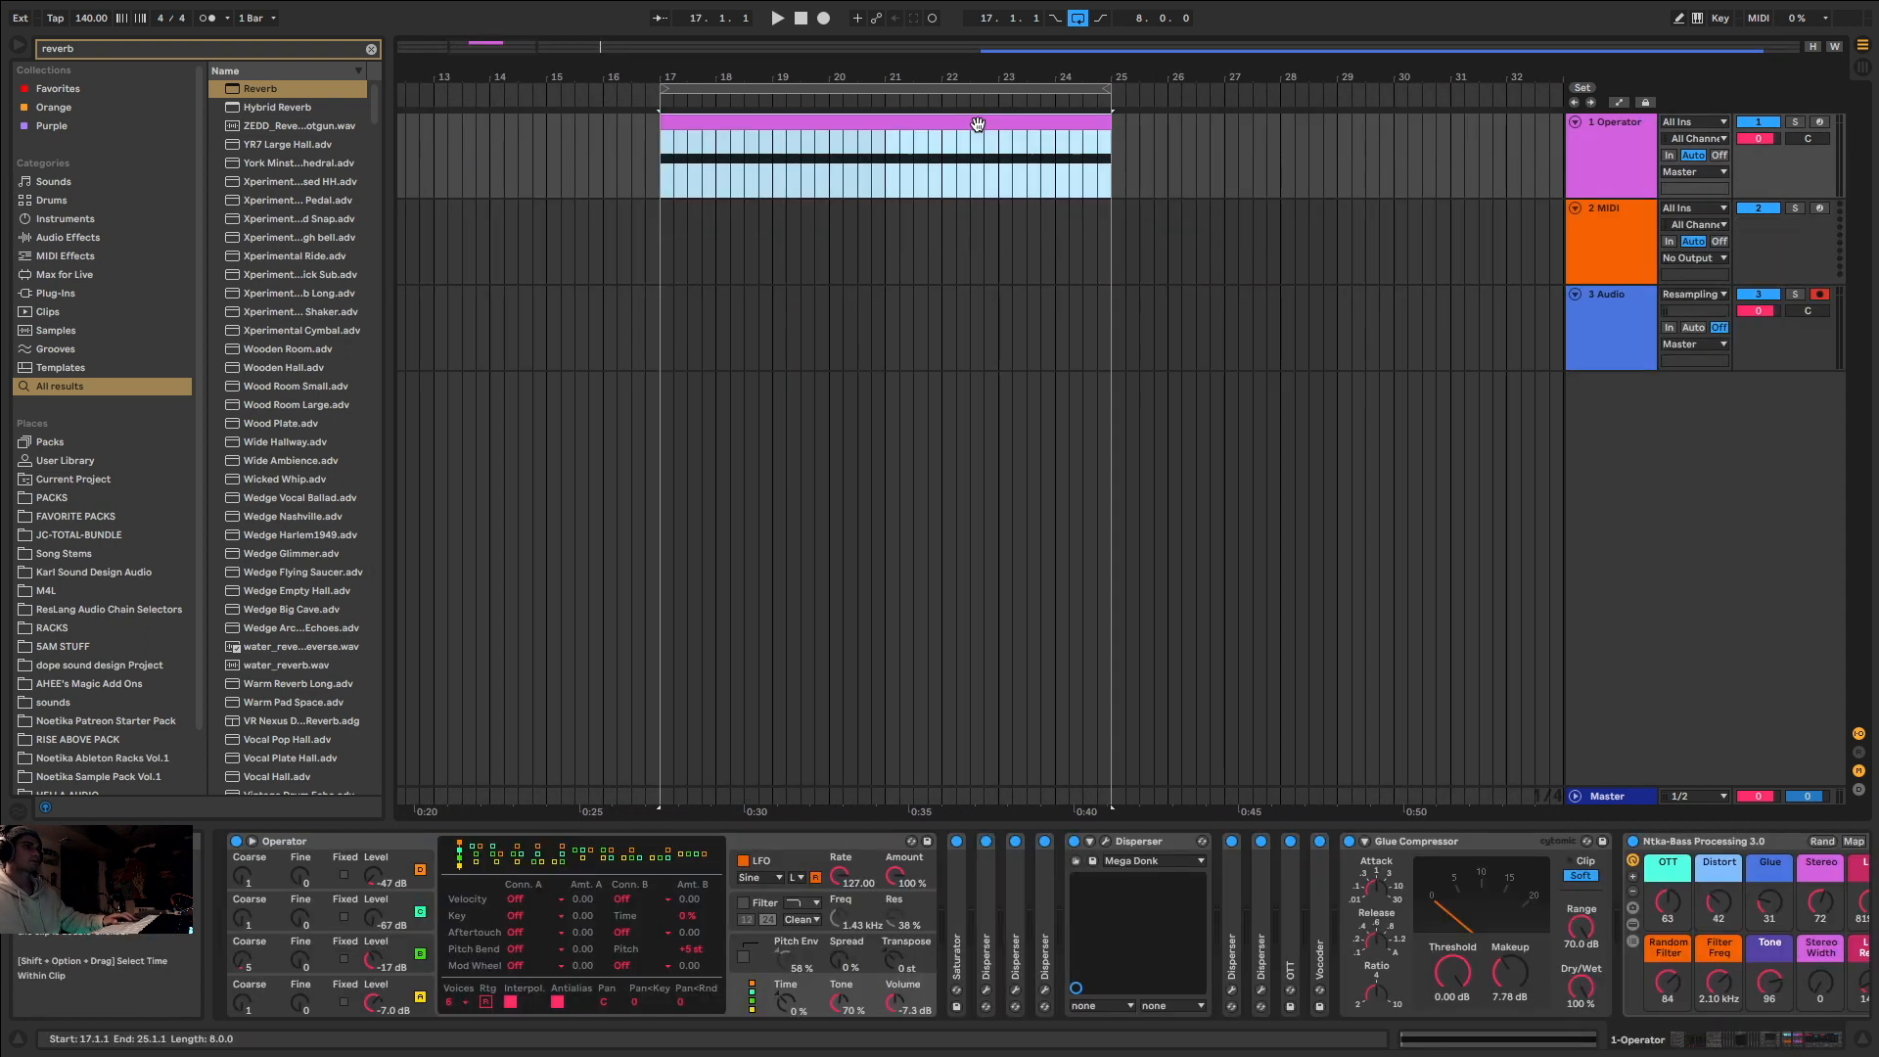
pyautogui.click(1593, 135)
pyautogui.press('Delete')
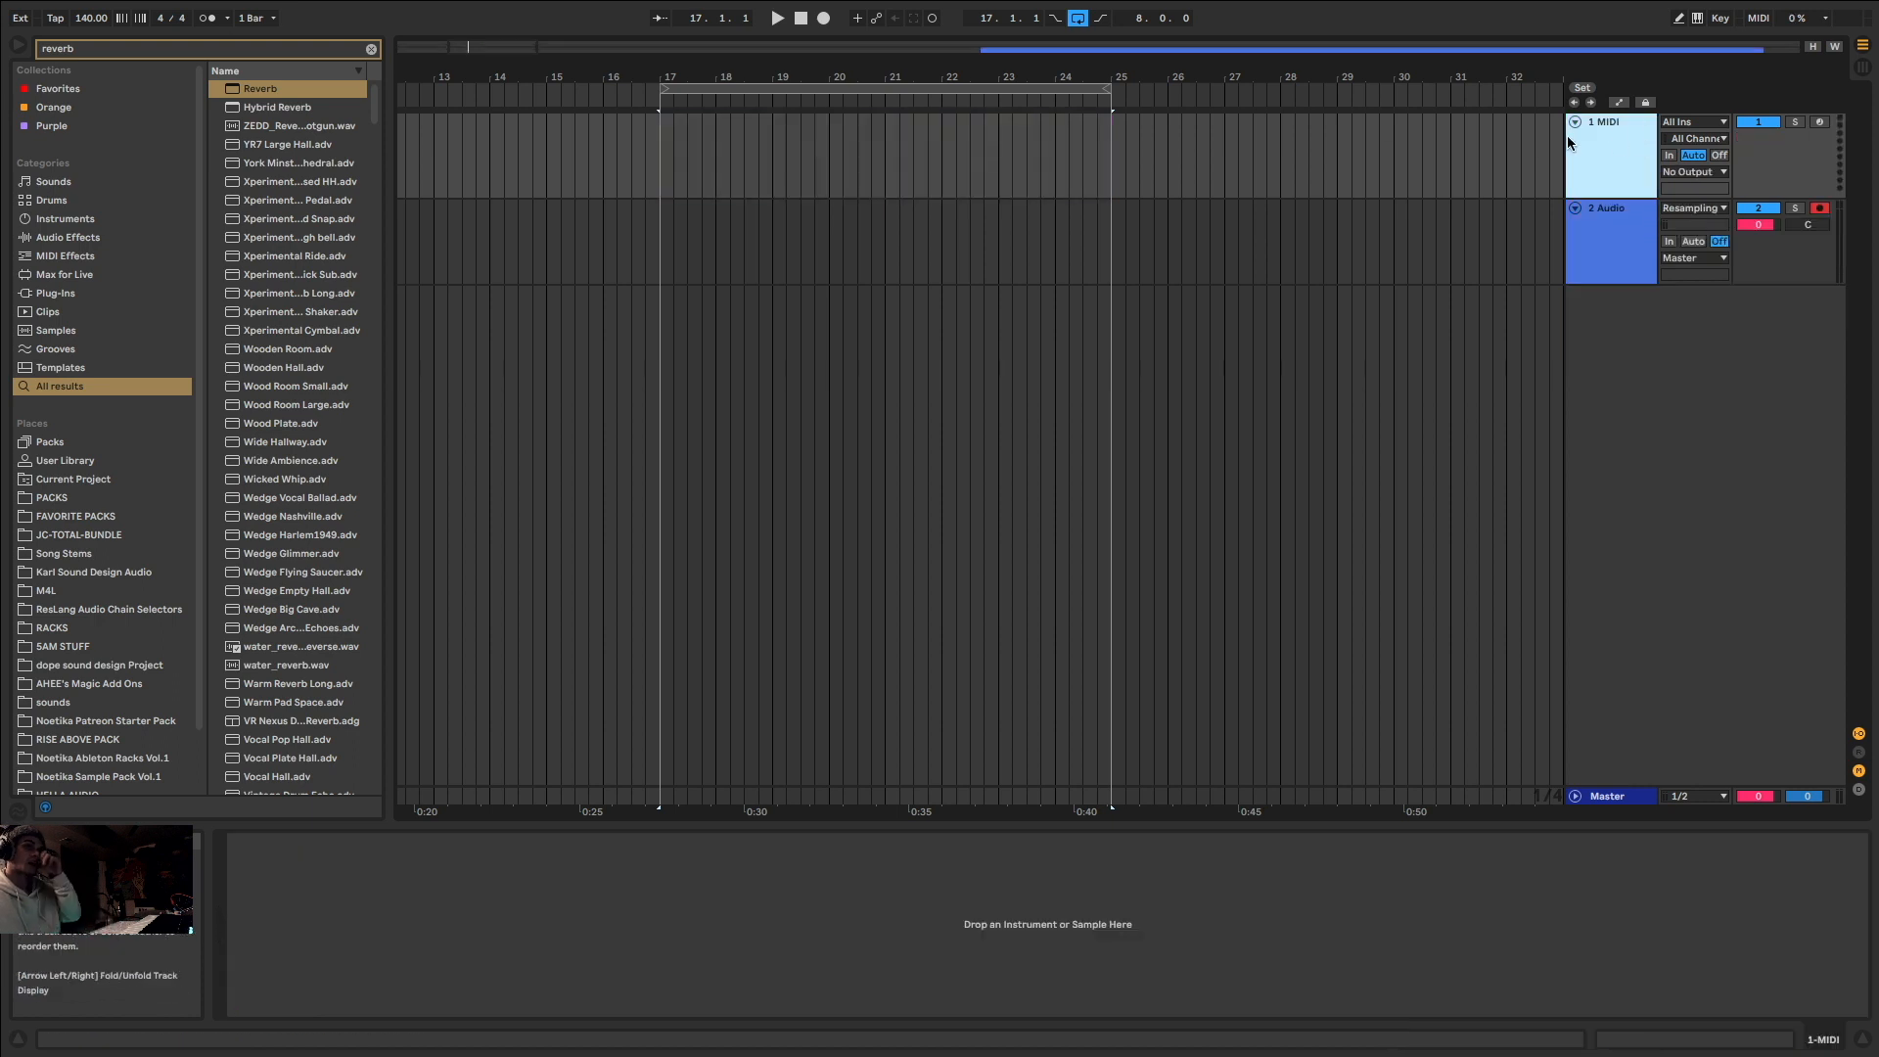
# Step: Create an eight-bar MIDI clip from bar 17 to bar 25 on the MIDI track and fill it with one long C3 note
pyautogui.moveTo(666, 163); pyautogui.dragTo(1104, 161)
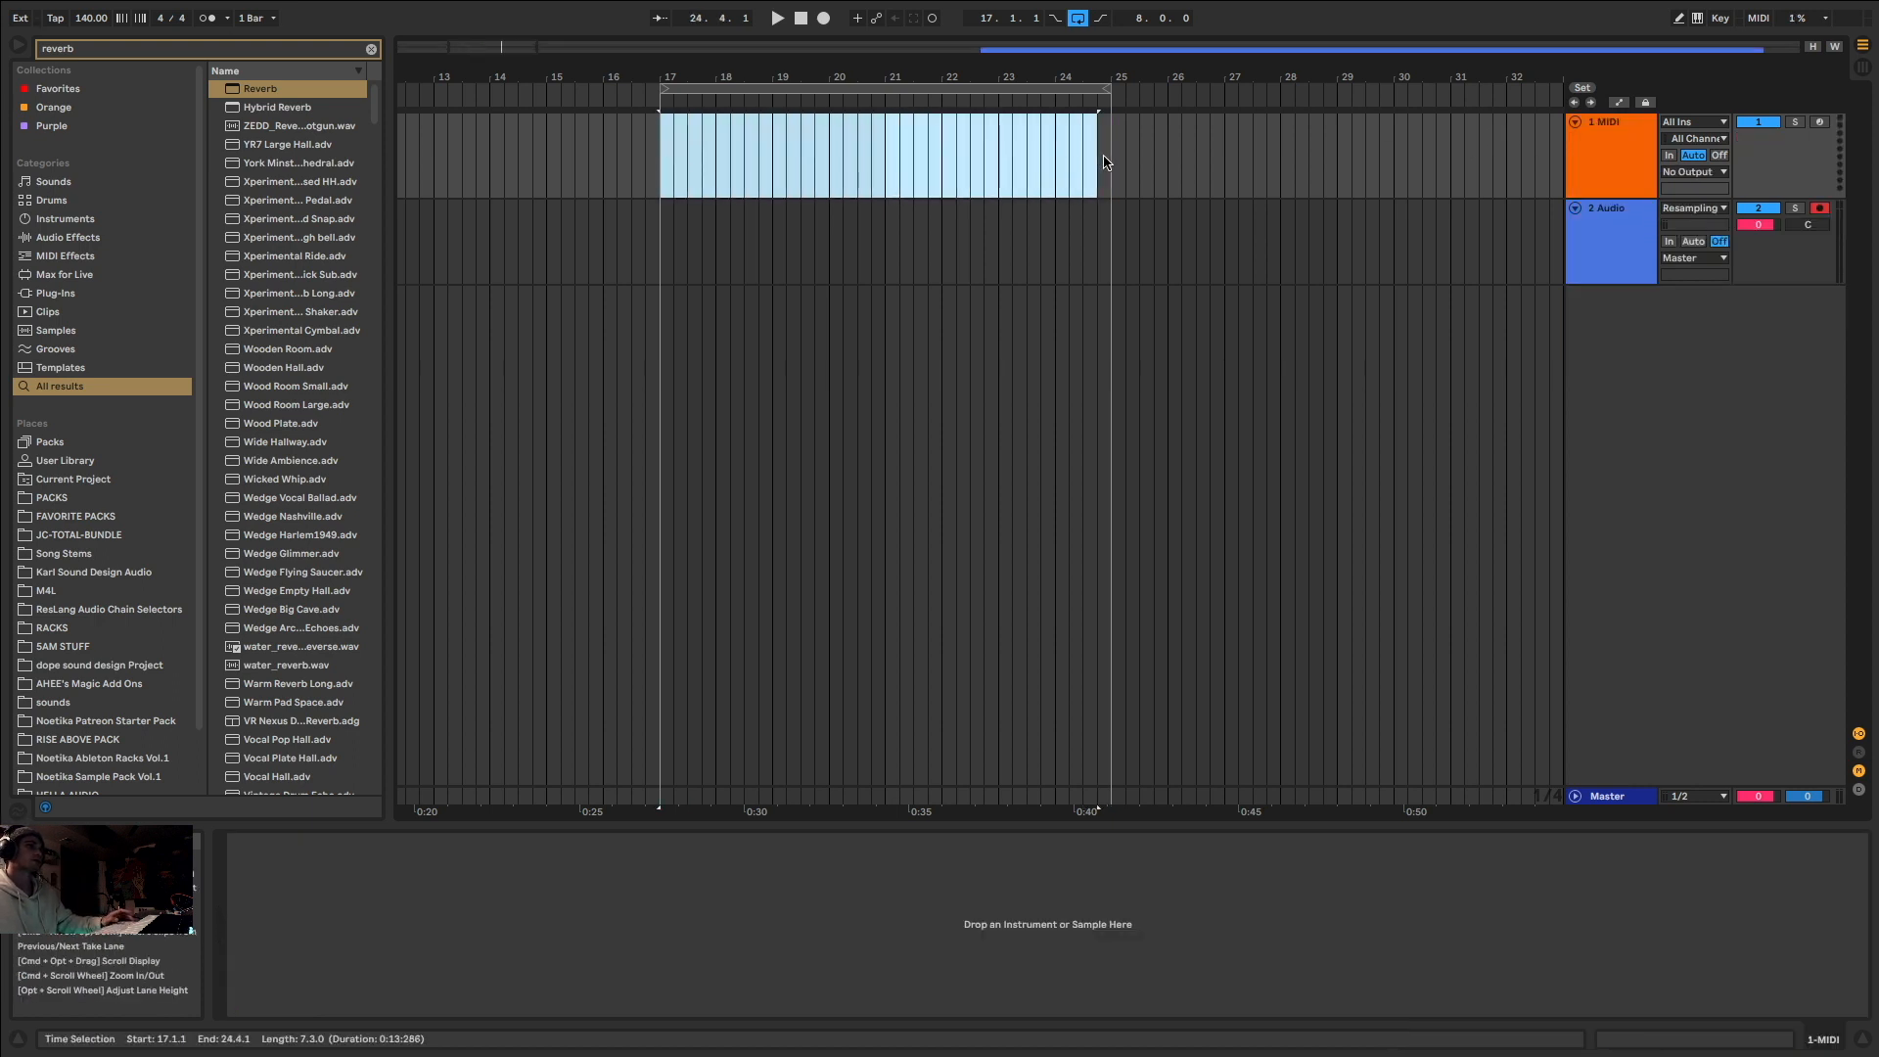
pyautogui.press('super+shift+m')
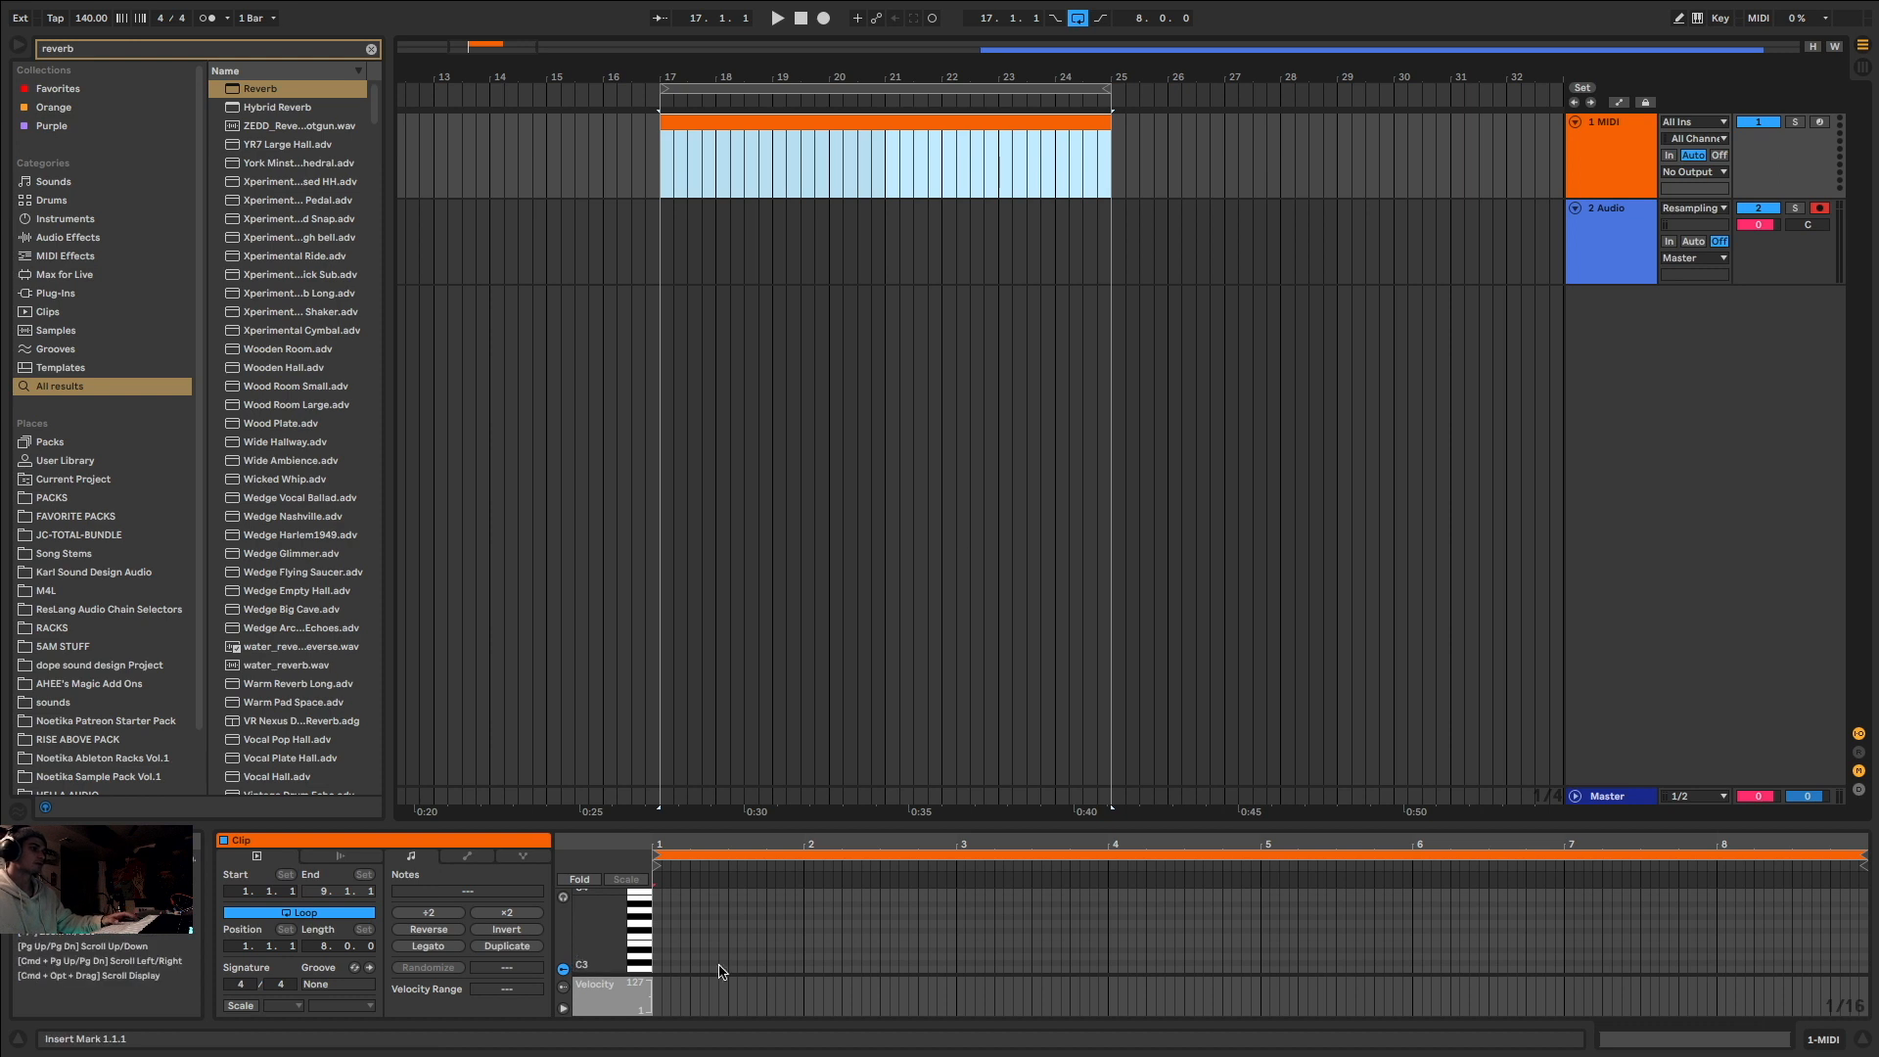
pyautogui.click(675, 962)
pyautogui.click(1825, 1043)
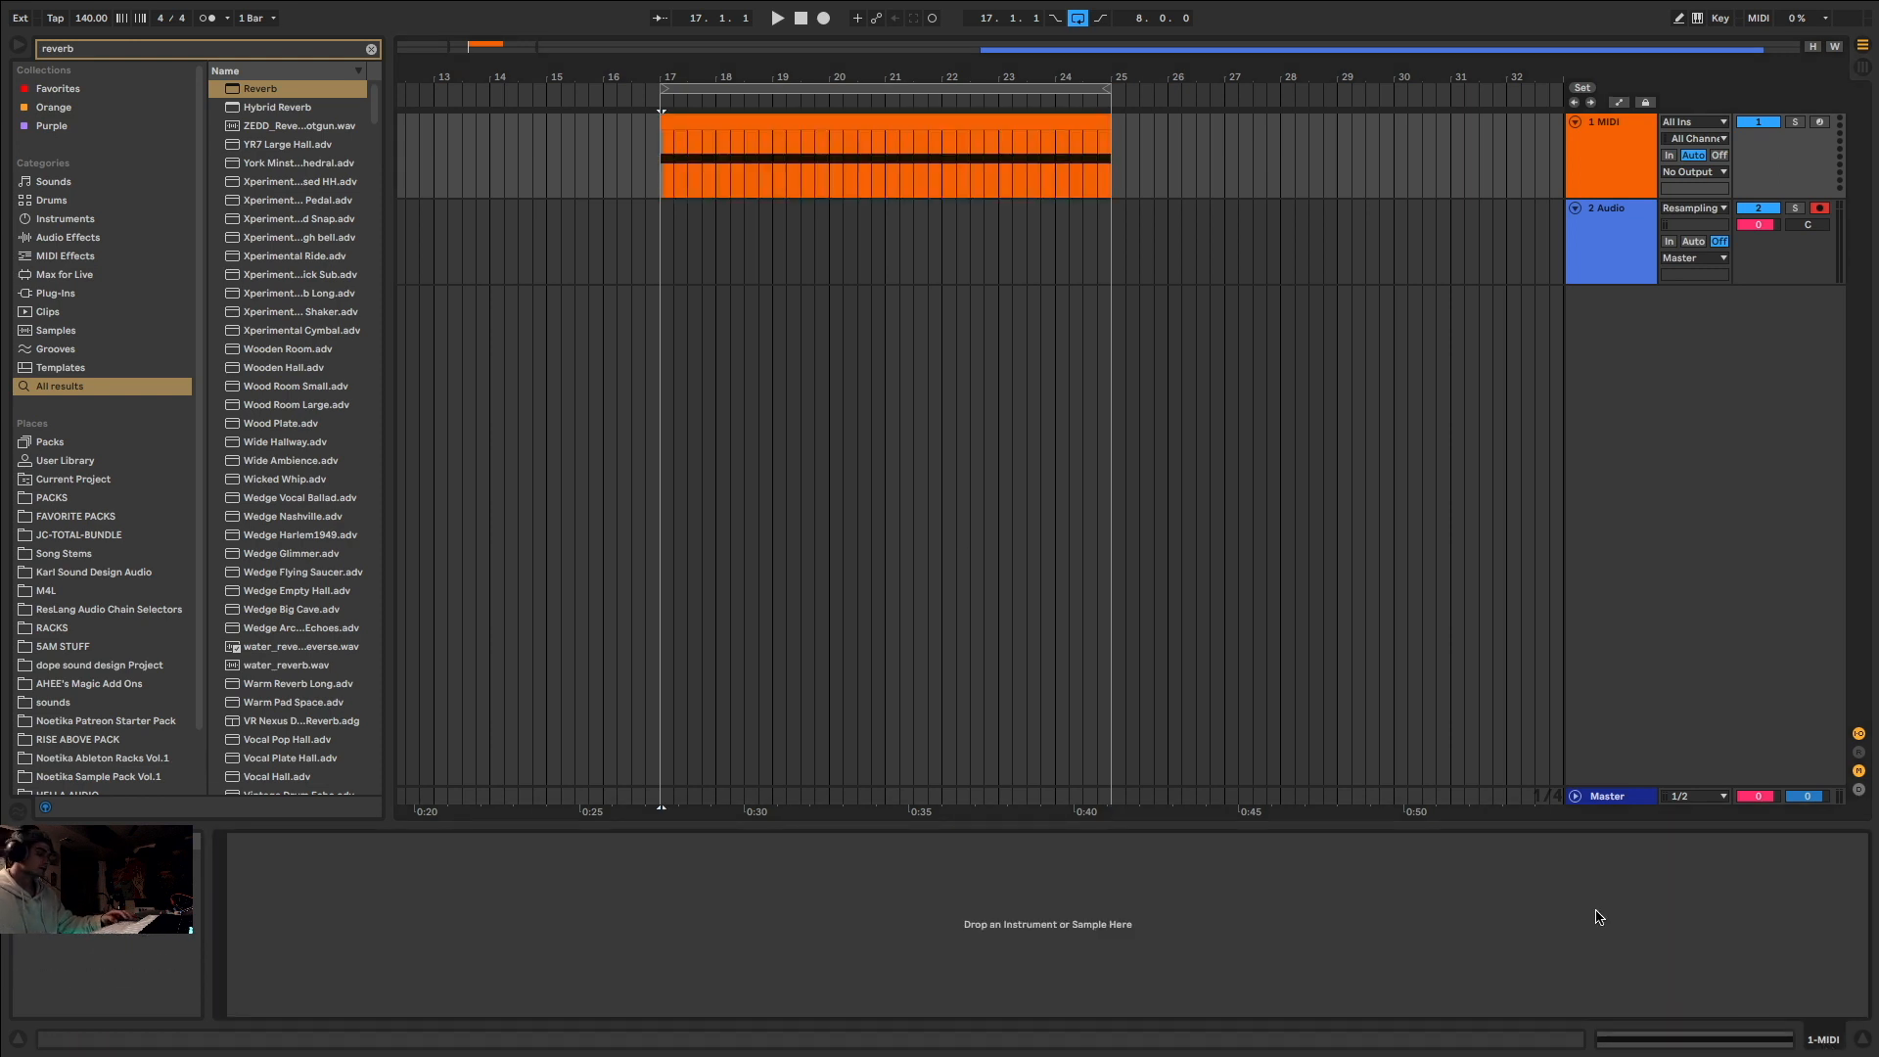
# Step: Search the browser for "serum vs", load Serum on the MIDI track and reshape its LFO 1 into a falling curve
pyautogui.write('sewrum')
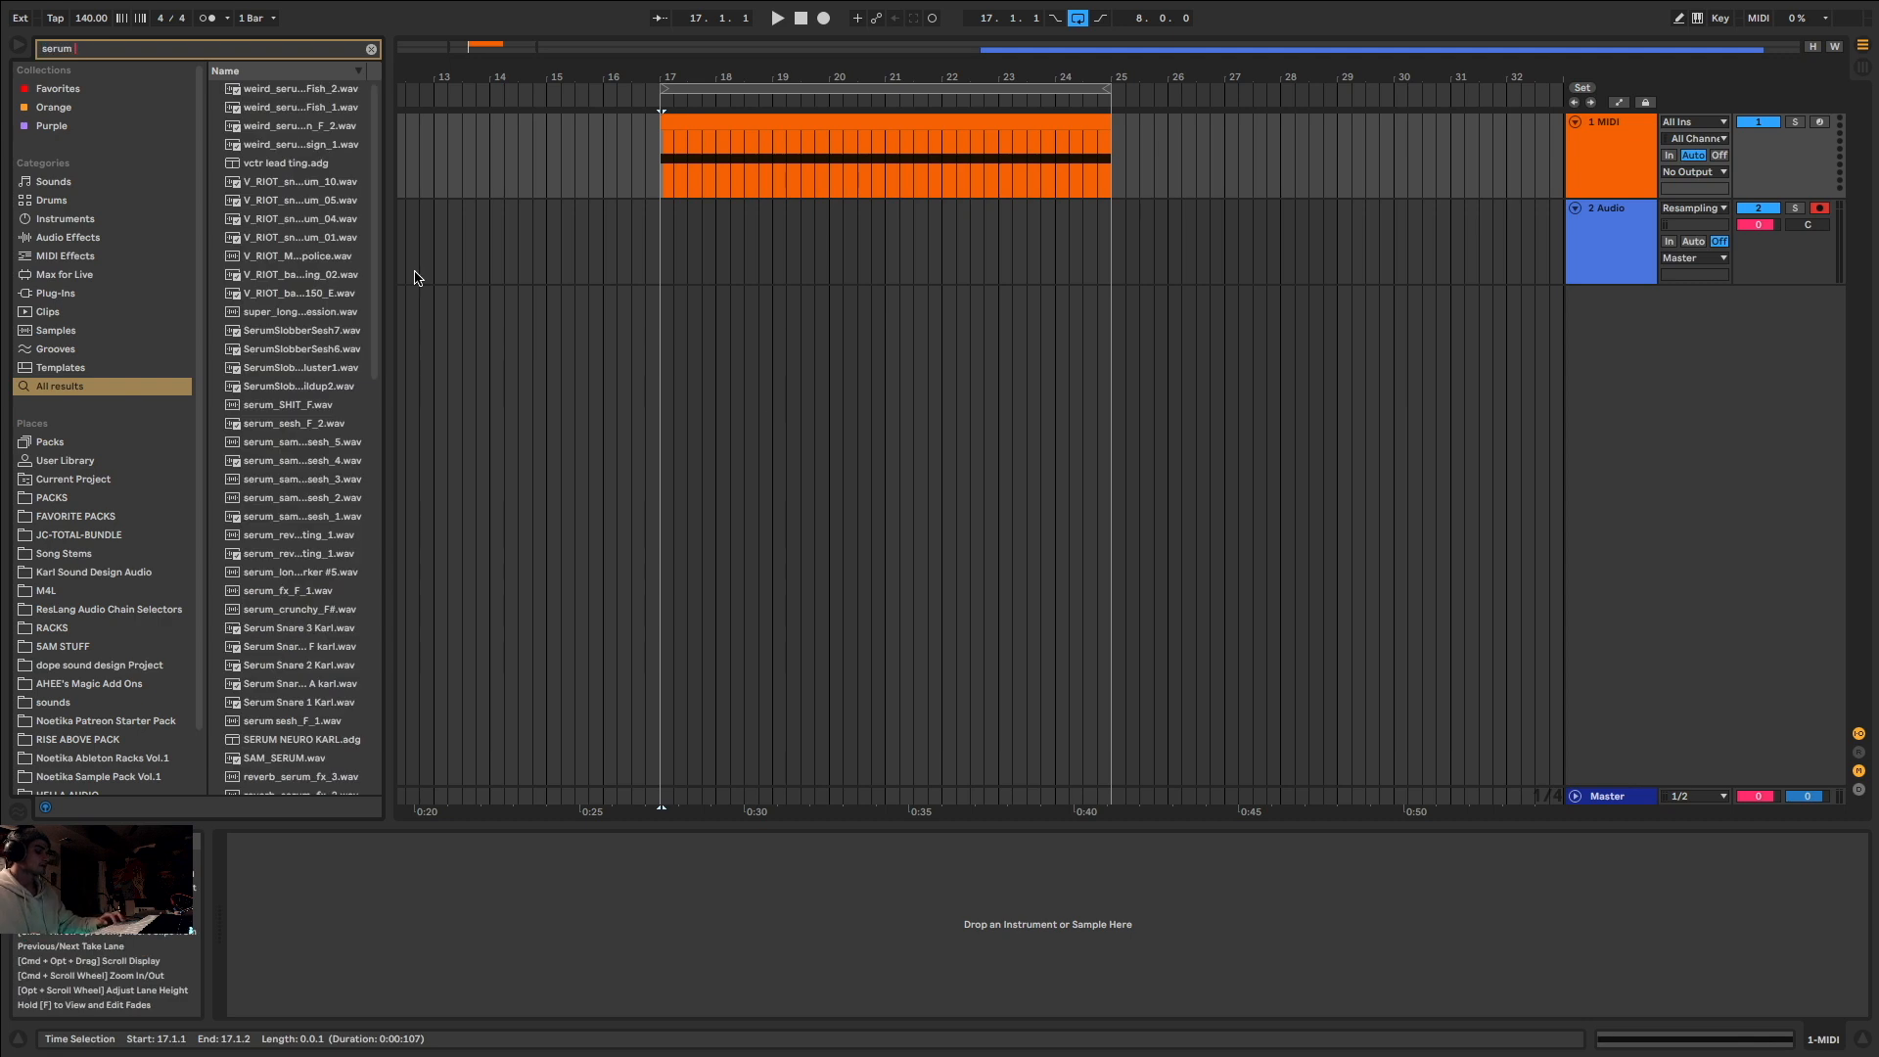
pyautogui.write('vs')
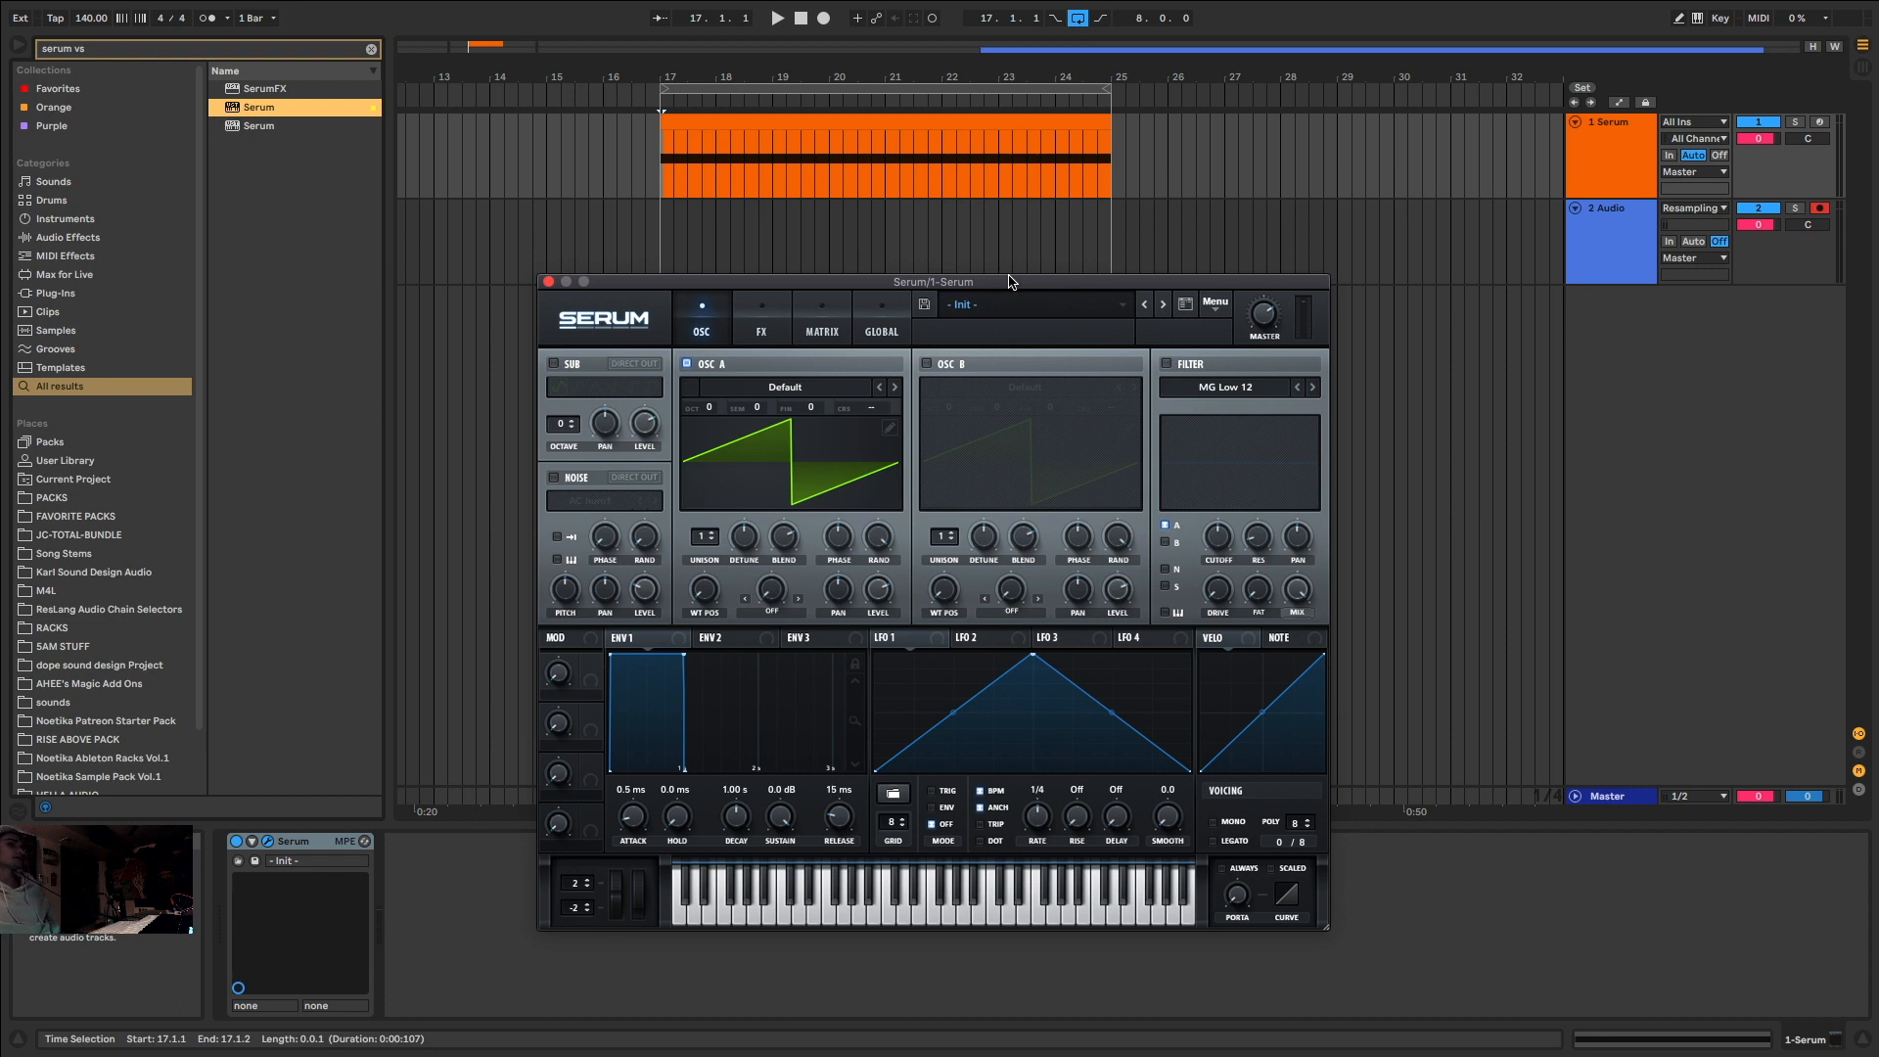
pyautogui.moveTo(1032, 653); pyautogui.dragTo(824, 611)
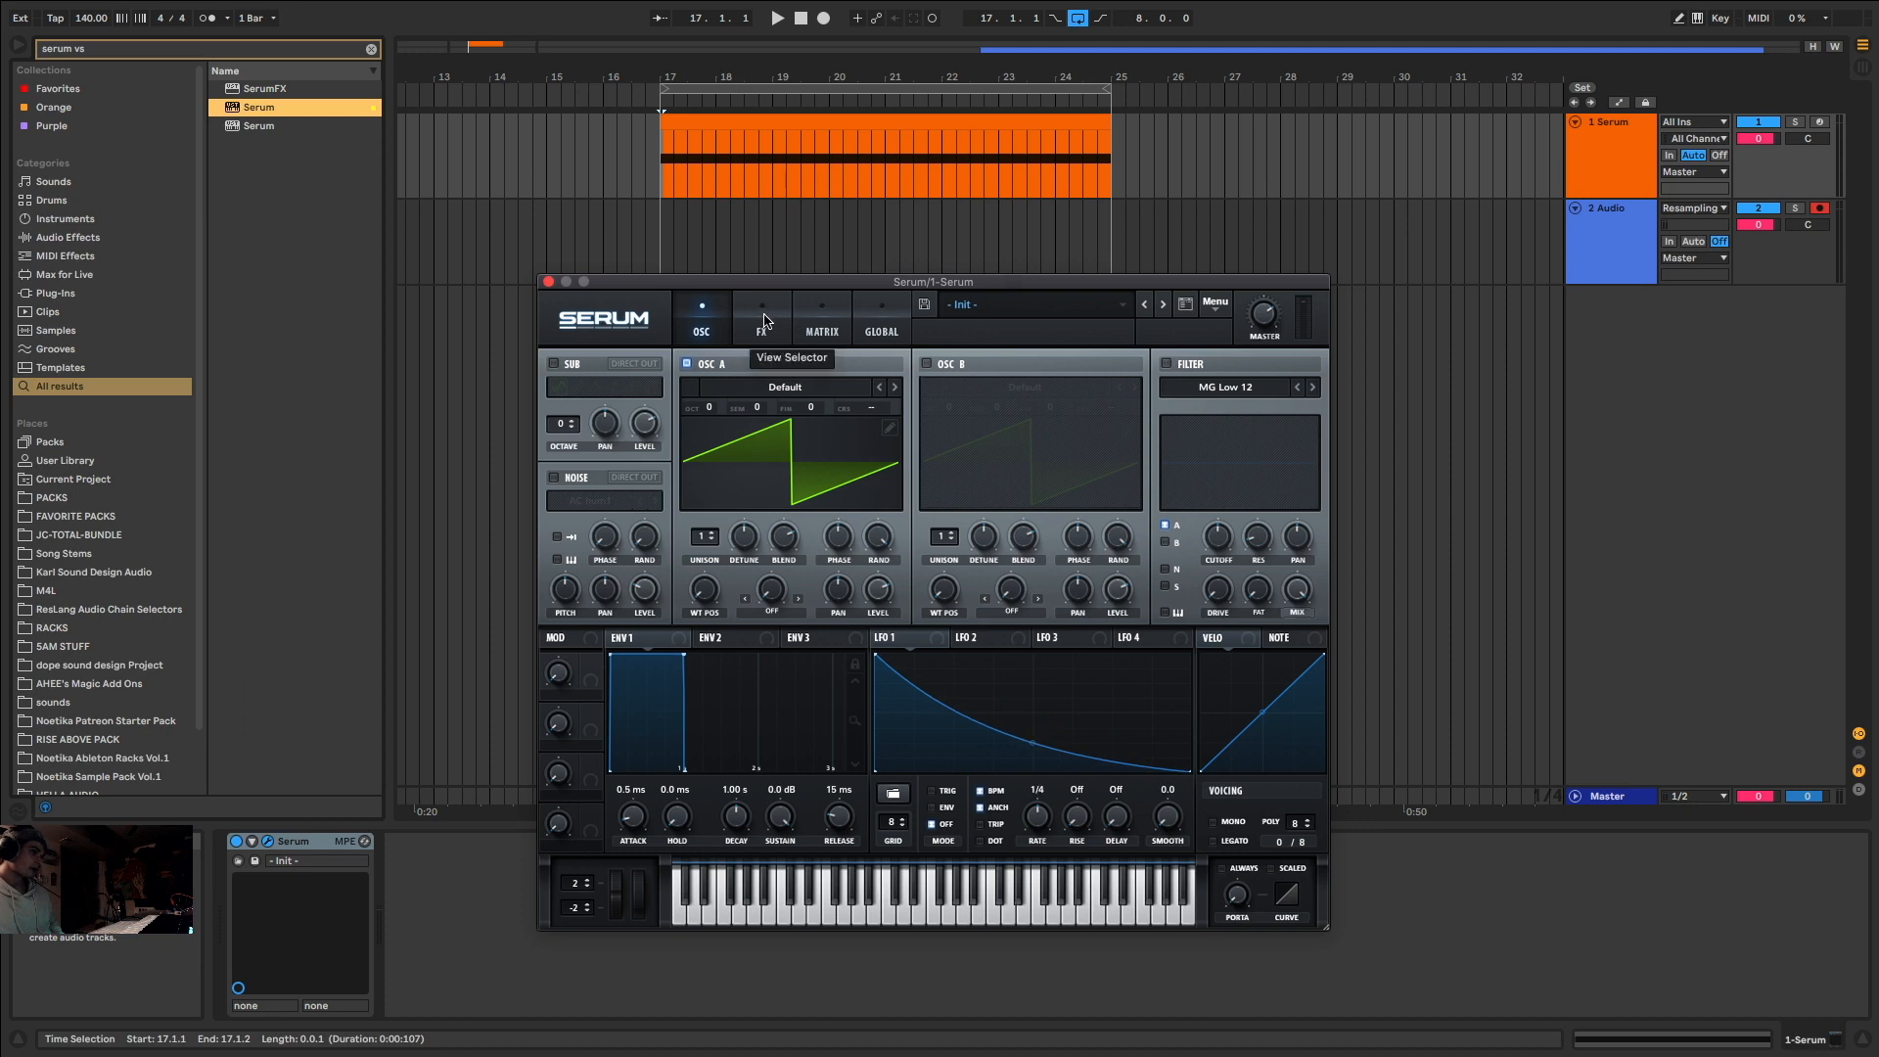
# Step: Enable Serum's MG Low 12 filter, assign LFO 1 to its cutoff and lower the cutoff
pyautogui.click(1166, 365)
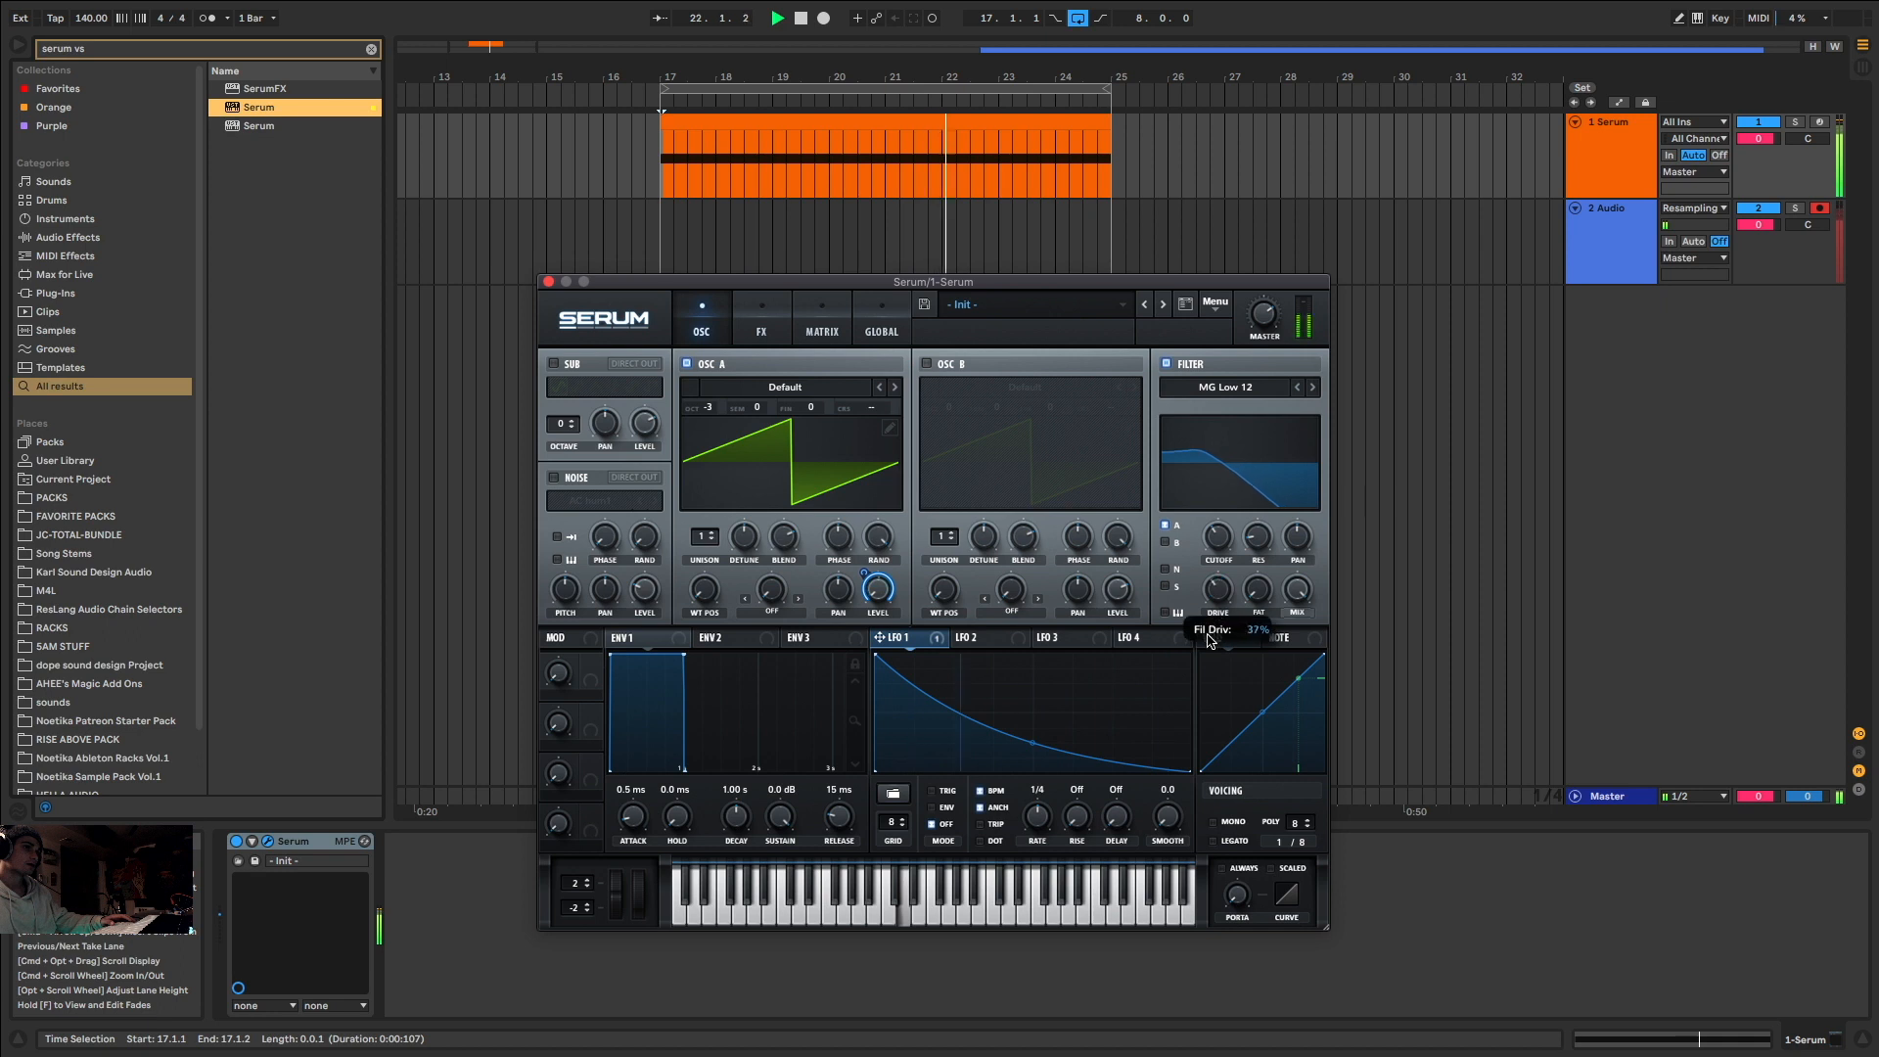
pyautogui.moveTo(891, 643); pyautogui.dragTo(1218, 546)
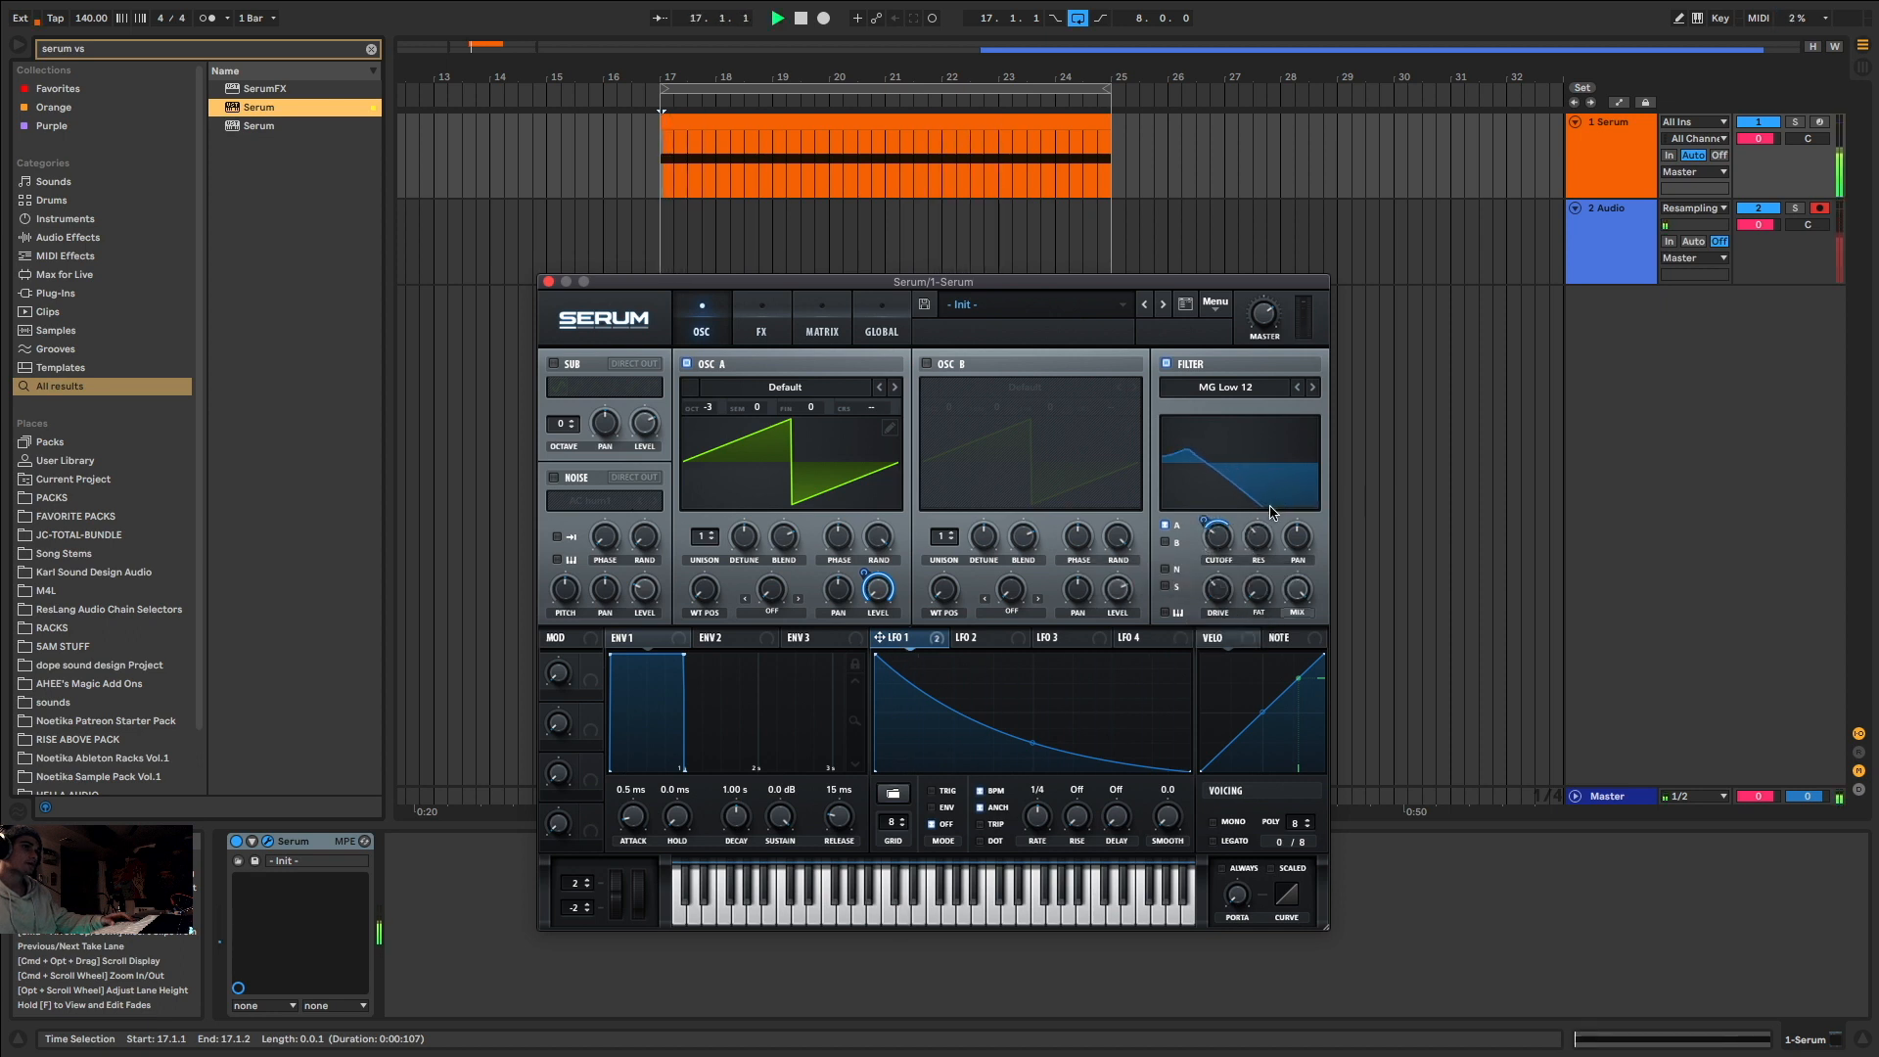
pyautogui.moveTo(1216, 535); pyautogui.dragTo(1218, 555)
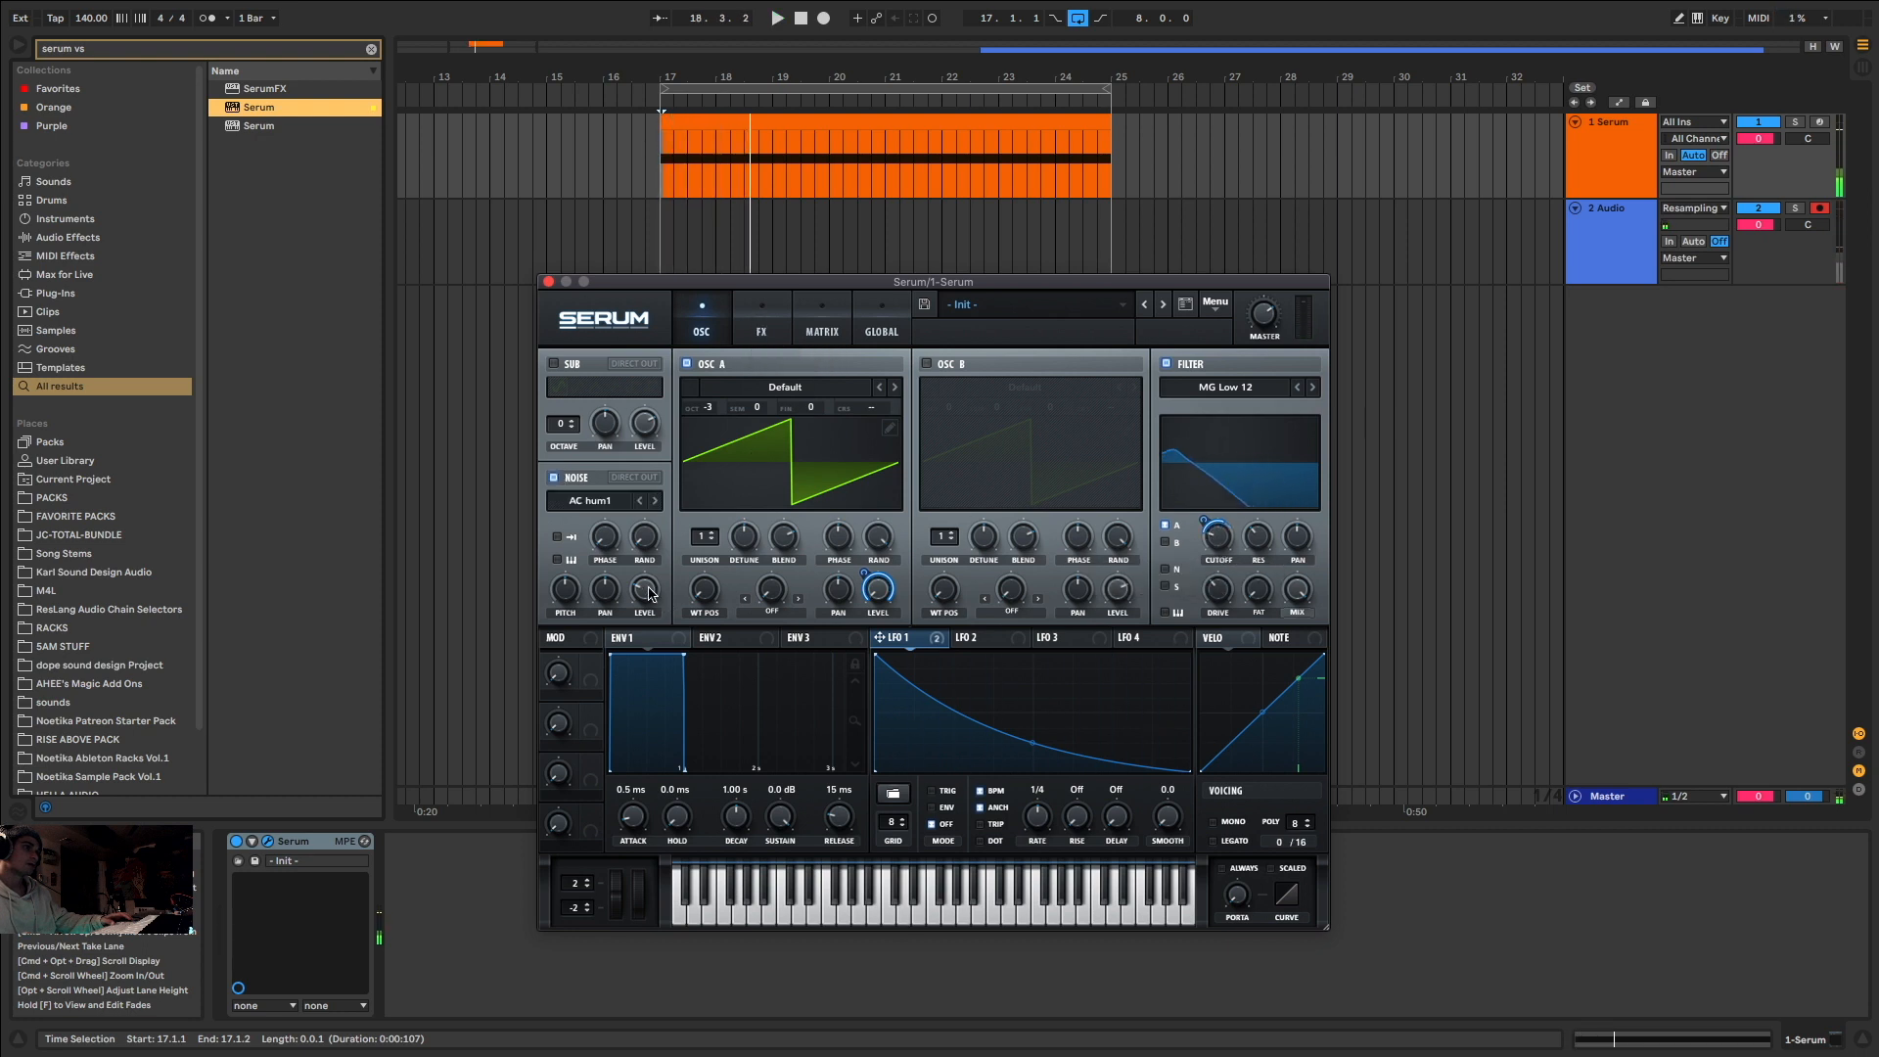
# Step: Lower the level of the AC hum1 noise and raise the Drive of the Tube distortion during playback
pyautogui.moveTo(646, 588); pyautogui.dragTo(647, 623)
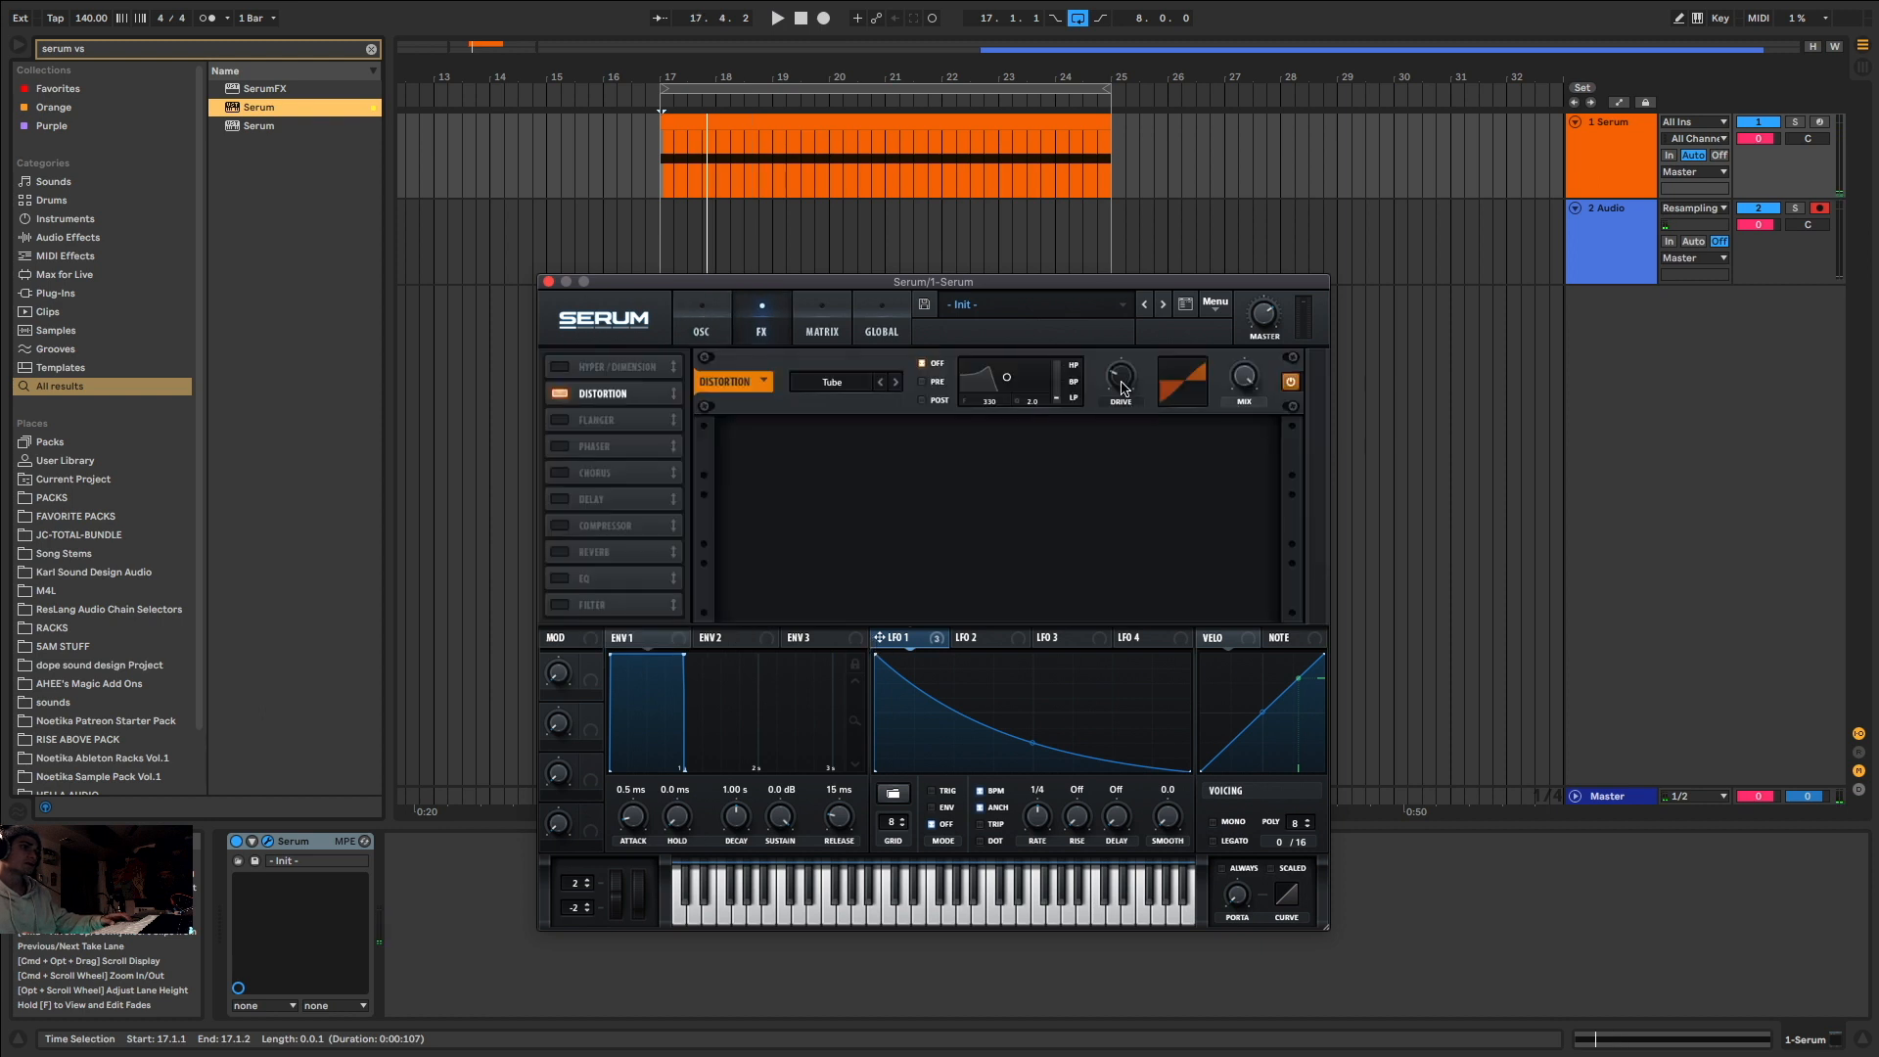
pyautogui.press('space')
pyautogui.moveTo(1122, 389); pyautogui.dragTo(1121, 377)
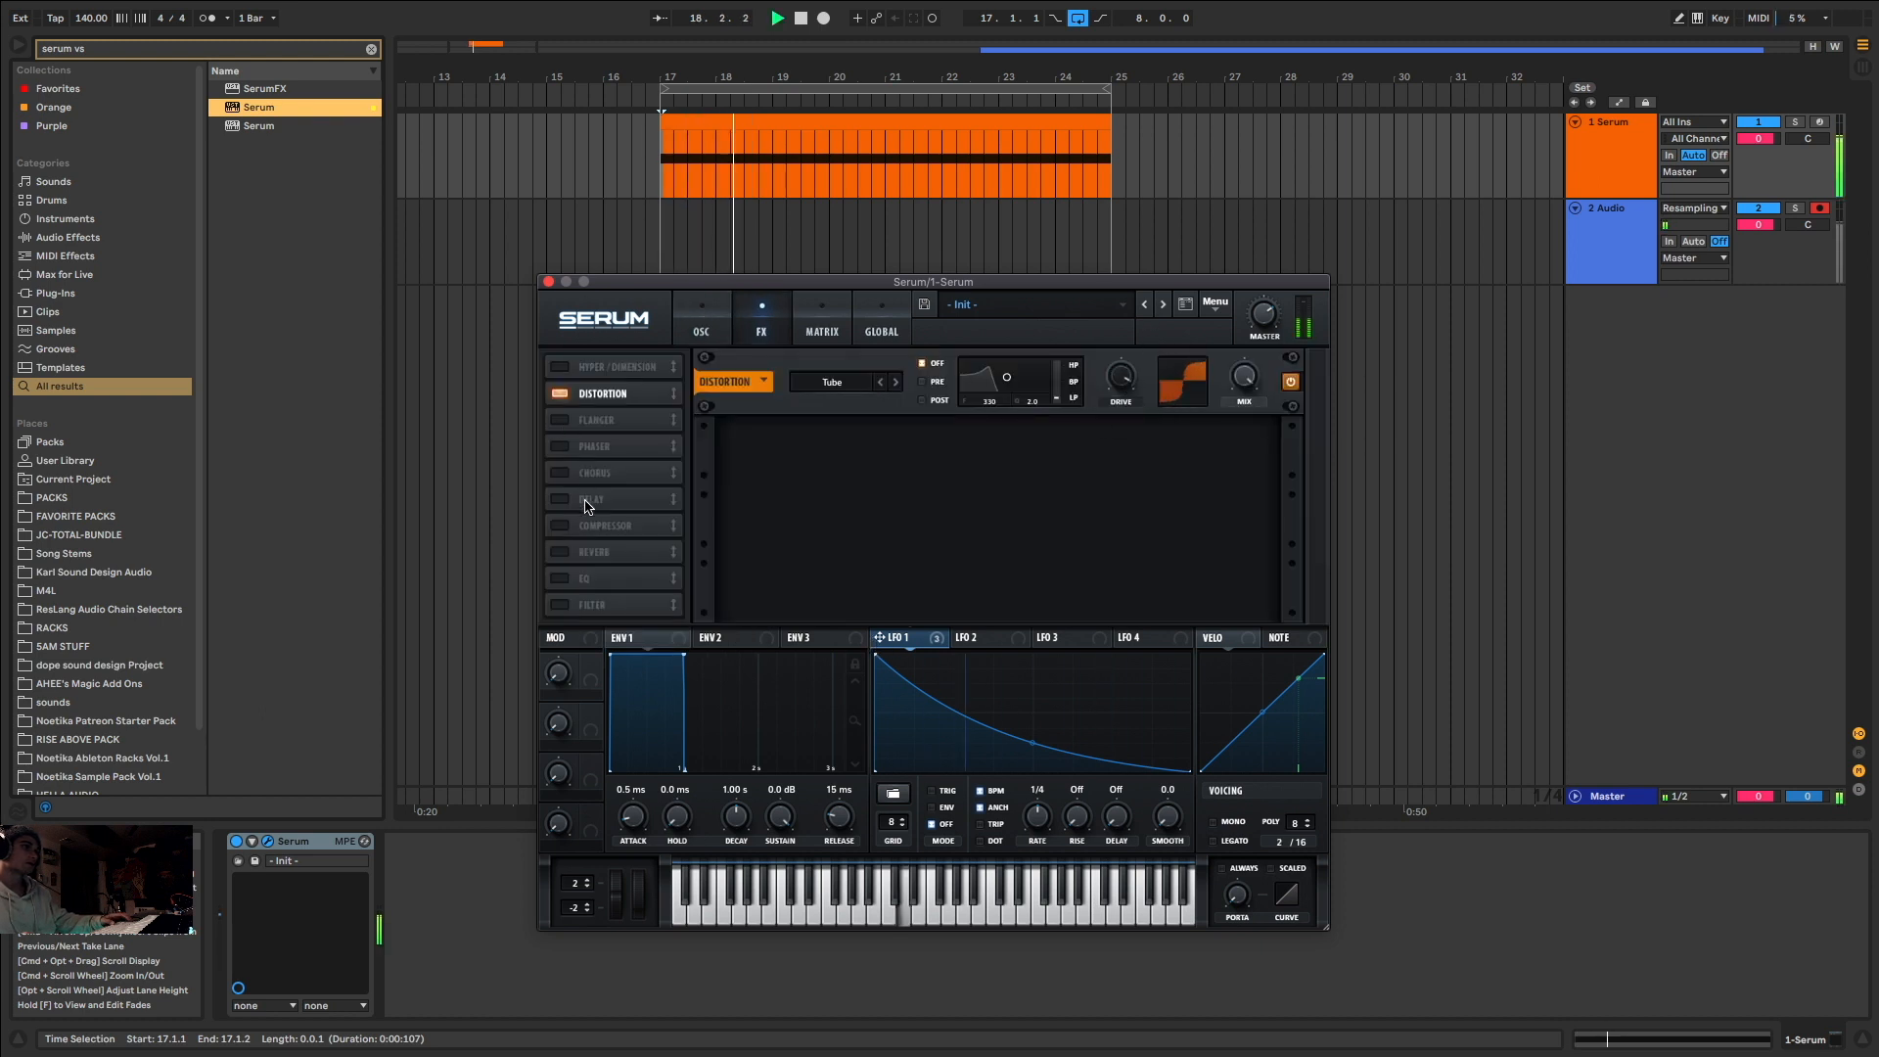
# Step: Redraw LFO 1 with a ramp up to an early peak and a nearly straight fall to zero just before the end
pyautogui.click(702, 323)
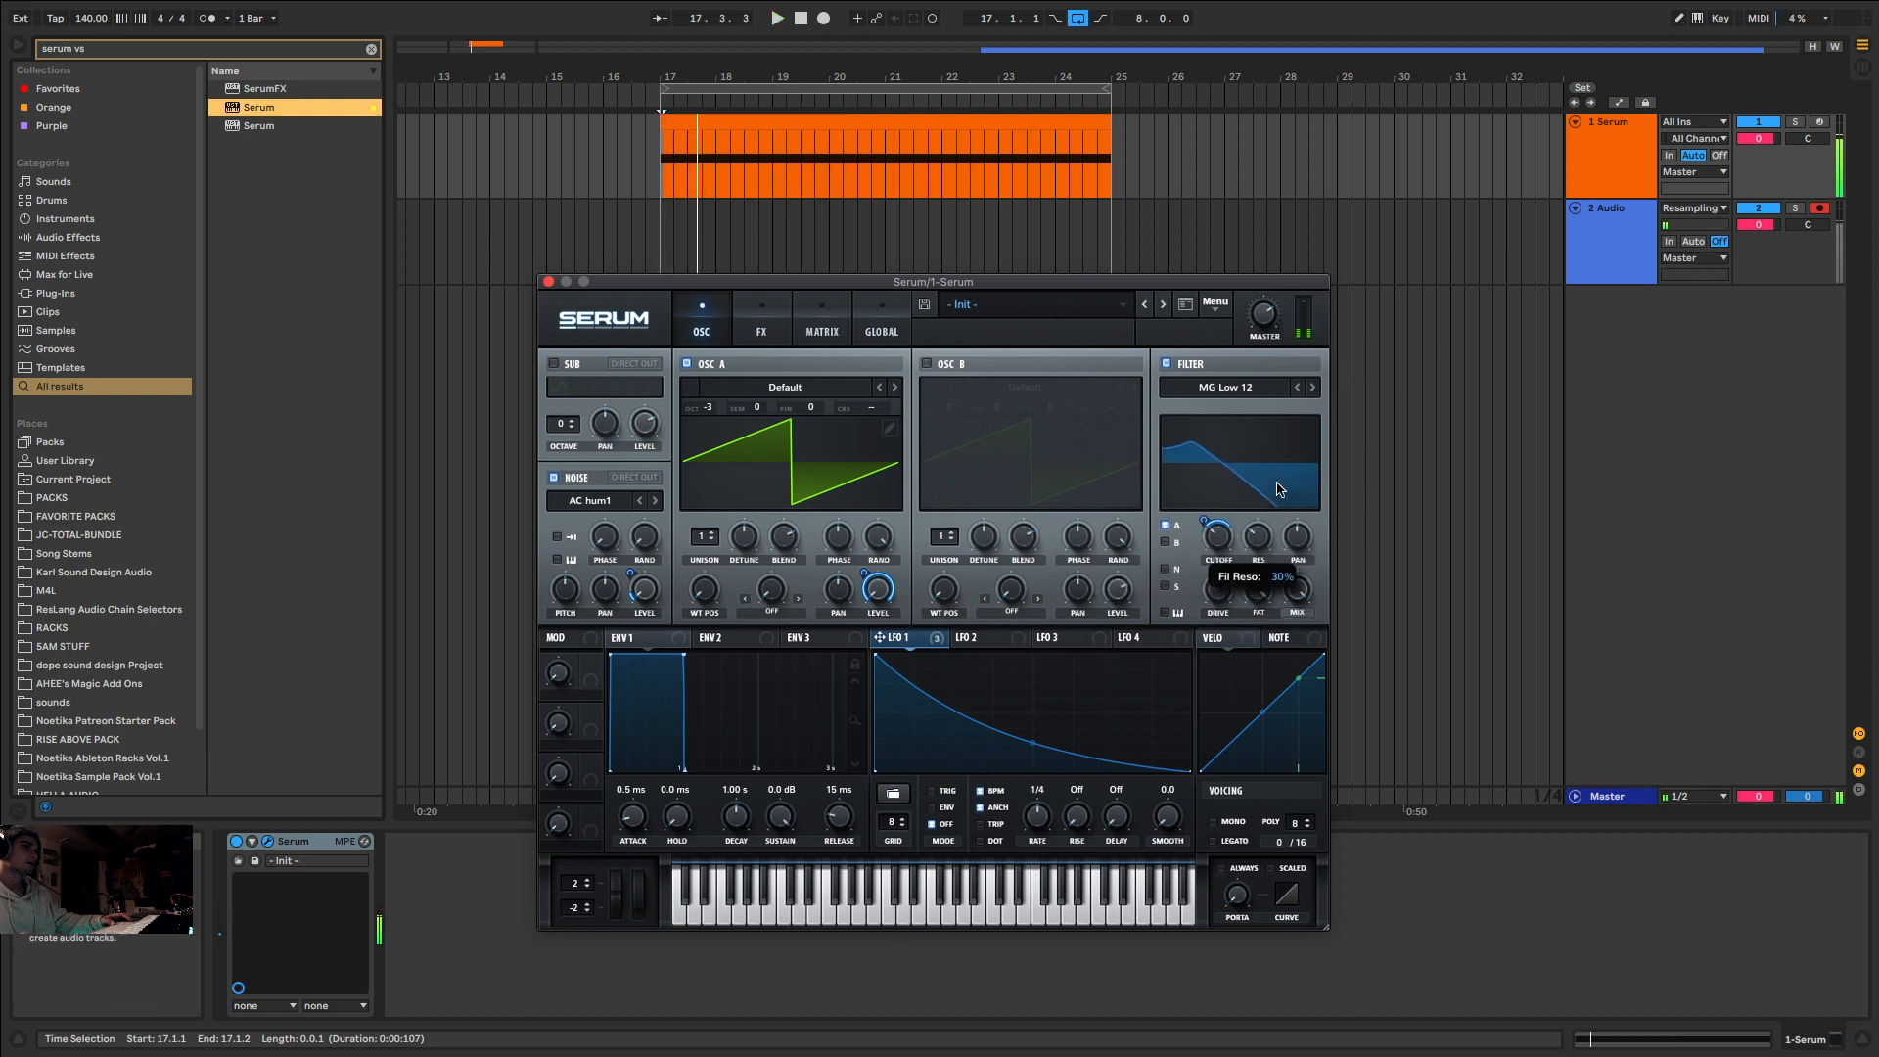
pyautogui.press('space')
pyautogui.moveTo(1088, 754); pyautogui.dragTo(1086, 815)
pyautogui.moveTo(881, 662); pyautogui.dragTo(944, 649)
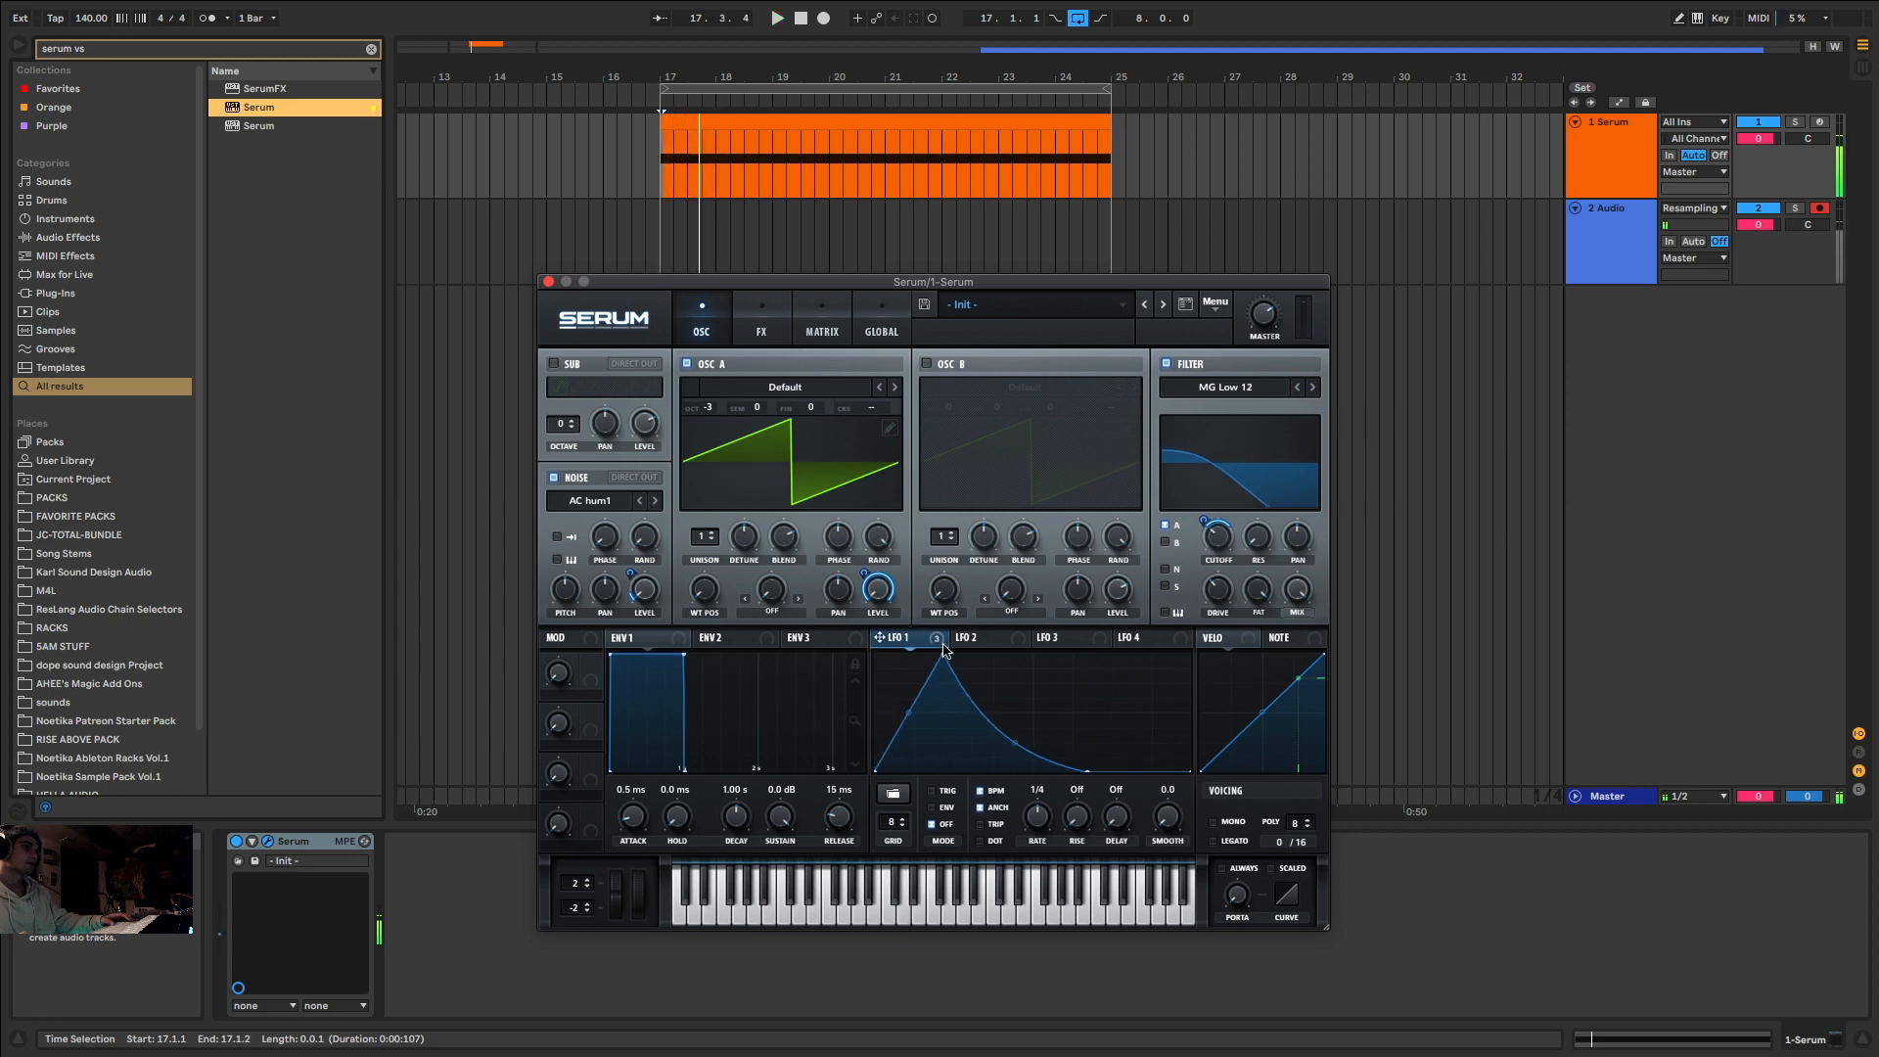
pyautogui.moveTo(1014, 745); pyautogui.dragTo(1149, 773)
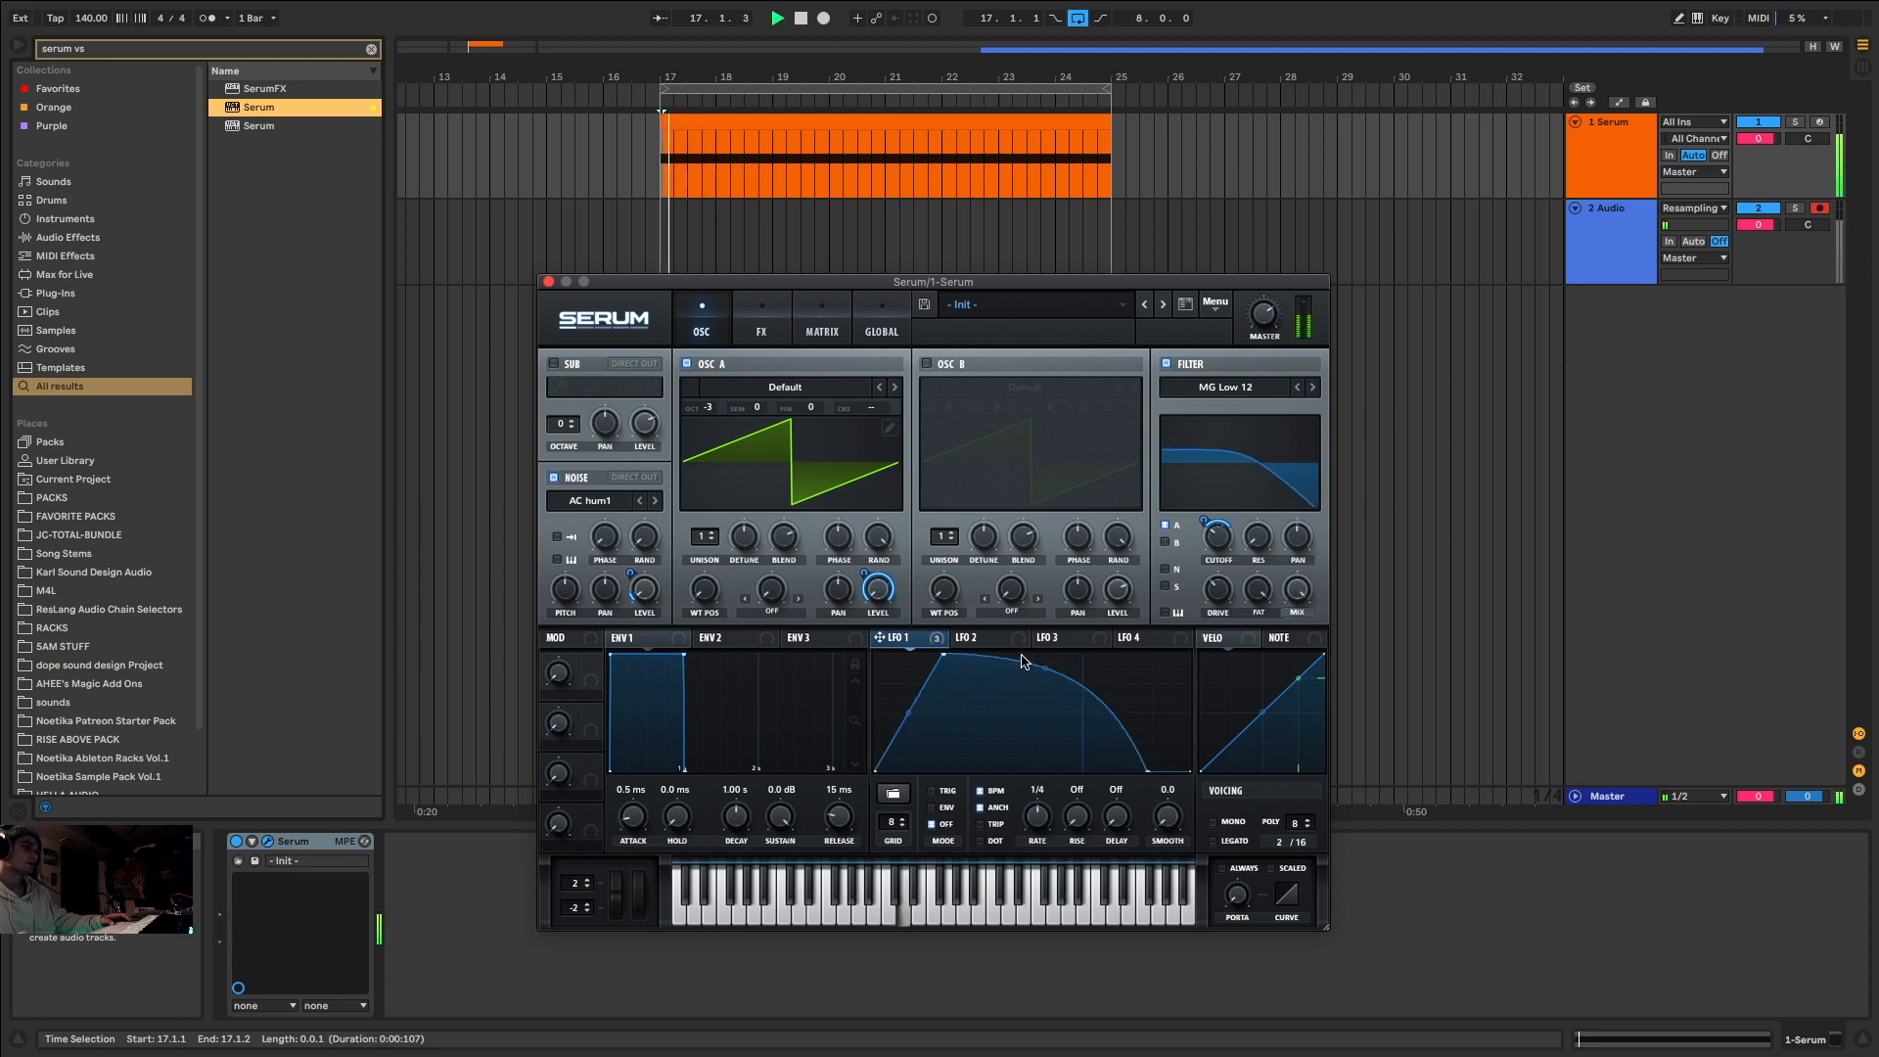
pyautogui.moveTo(1050, 671); pyautogui.dragTo(1047, 722)
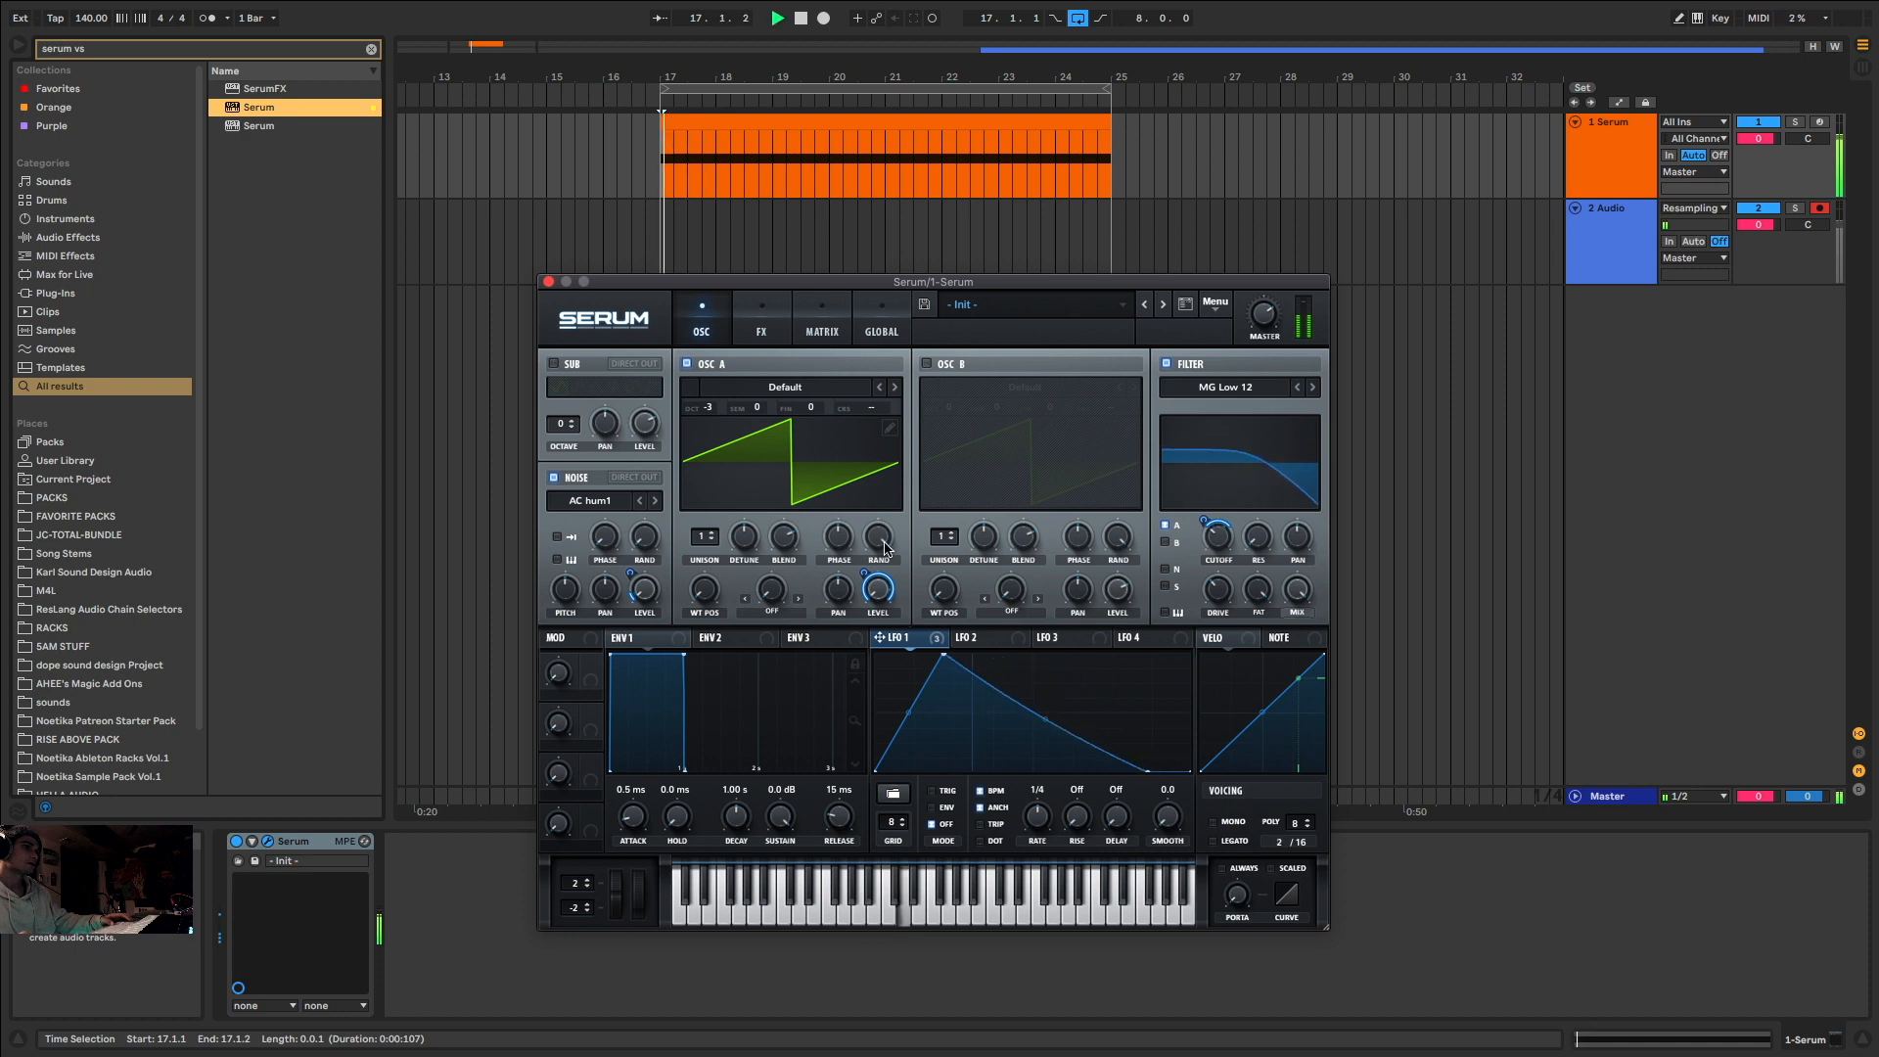
# Step: Load the Basic Shapes wavetable in OSC A and raise its wavetable position
pyautogui.click(784, 389)
pyautogui.moveTo(783, 409)
pyautogui.click(1216, 409)
pyautogui.moveTo(705, 589); pyautogui.dragTo(749, 538)
# Step: Bend LFO 1's falling segment outward into a rounded curve and lower the filter's resonance
pyautogui.press('space')
pyautogui.moveTo(1044, 721); pyautogui.dragTo(942, 653)
pyautogui.press('space')
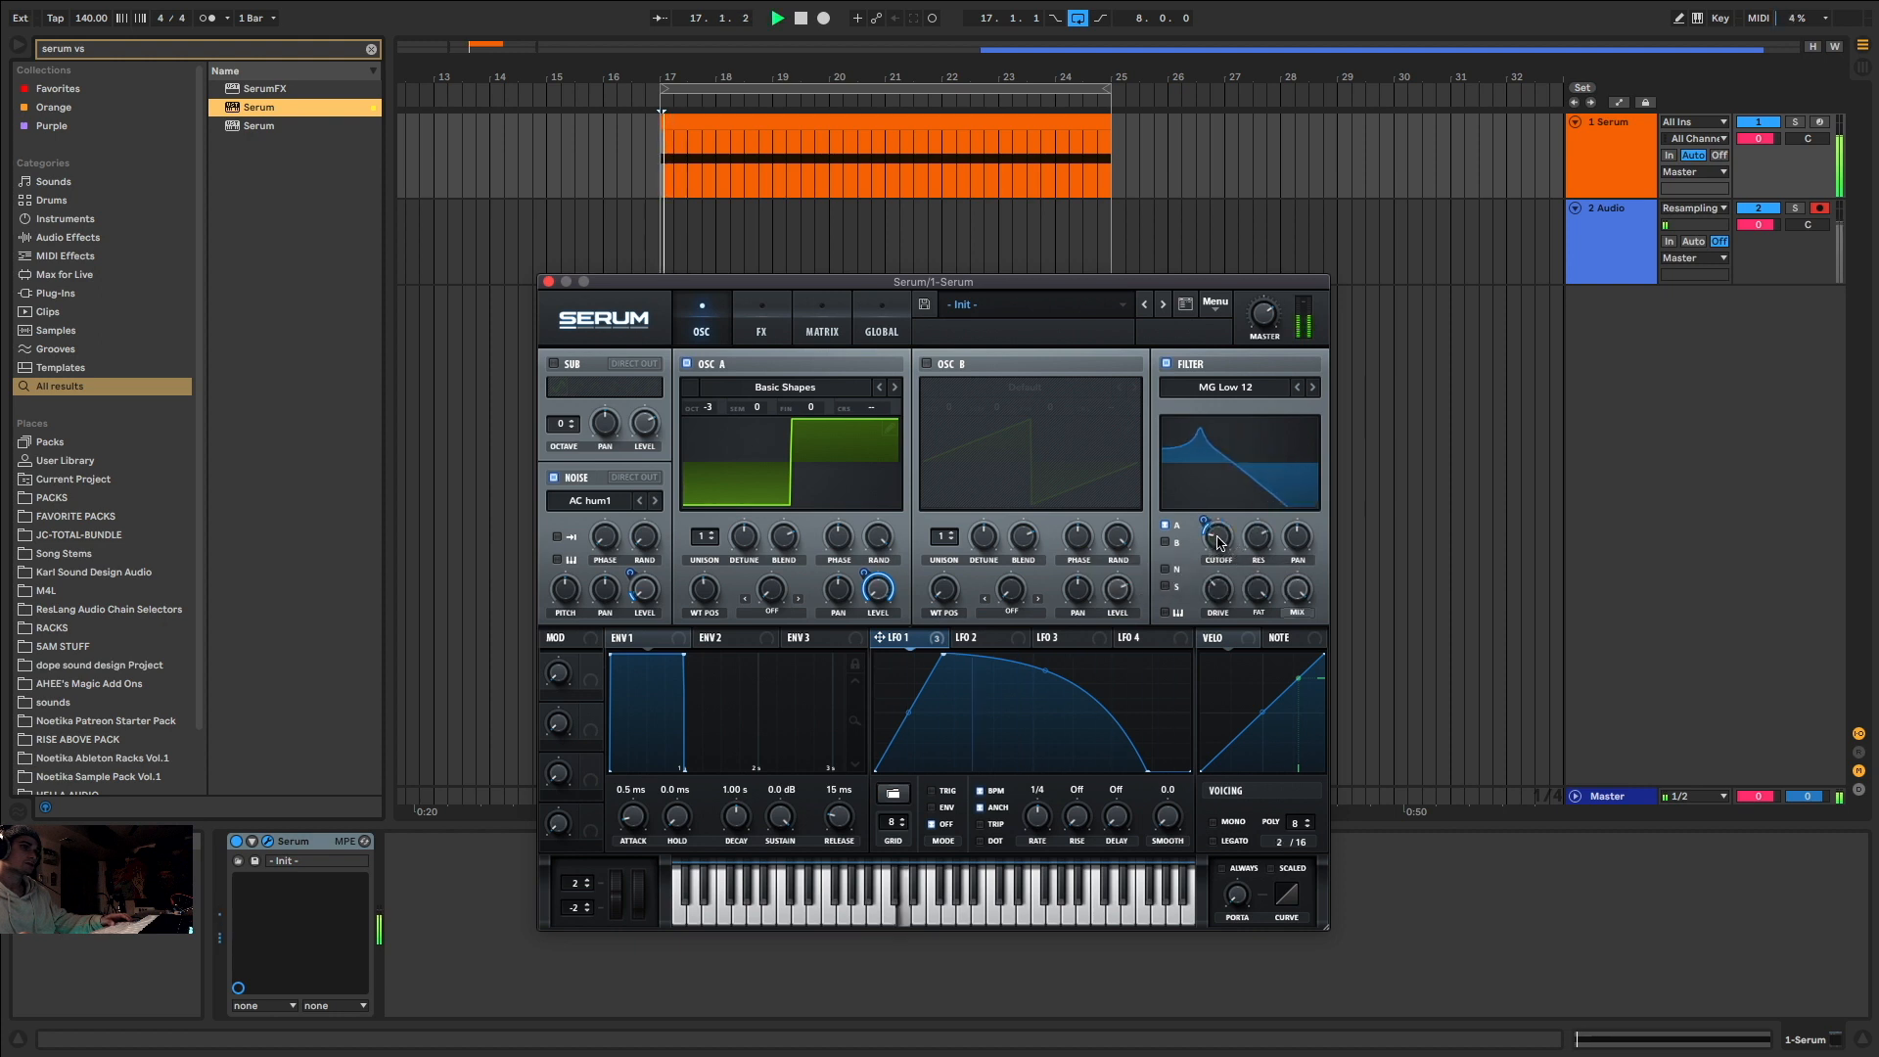
pyautogui.moveTo(1249, 541); pyautogui.dragTo(1240, 572)
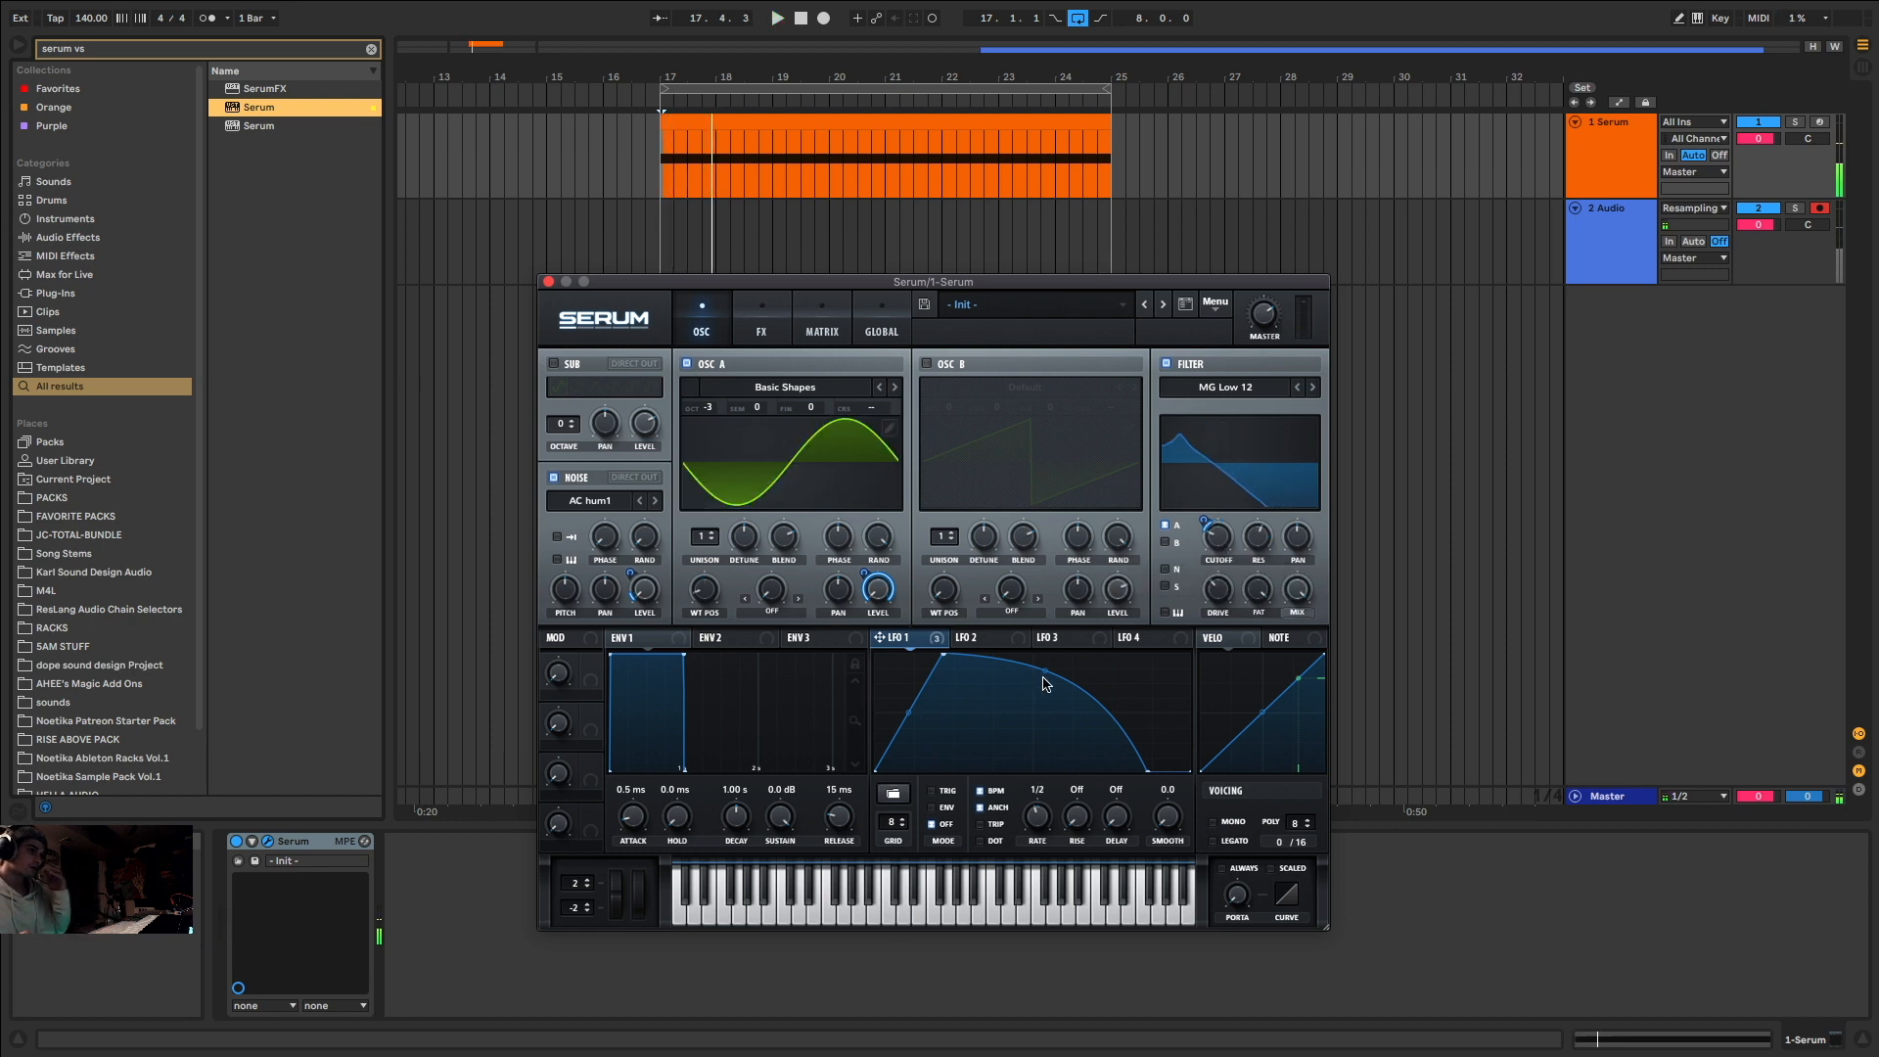
# Step: Adjust the filter cutoff and reshape LFO 1 into two full-height peaks, bending the first peak's rising side outward
pyautogui.moveTo(1219, 548); pyautogui.dragTo(1261, 561)
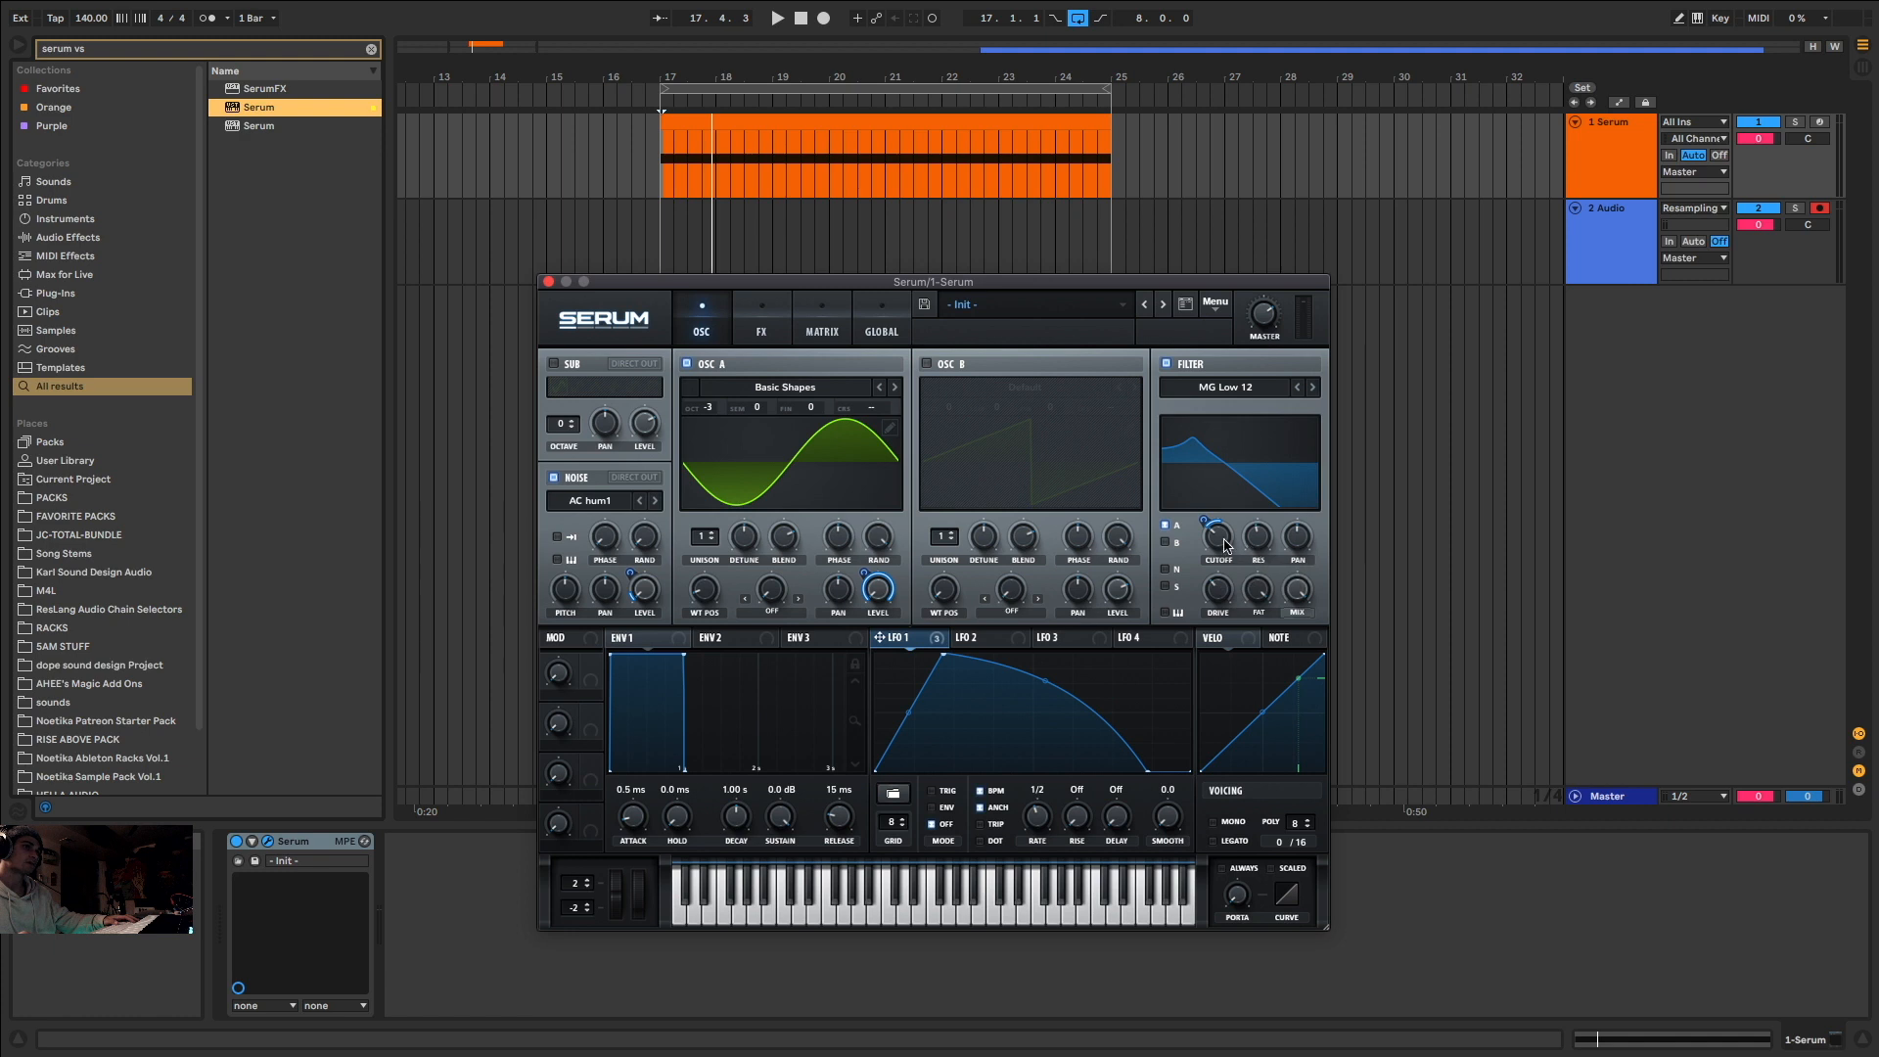
pyautogui.press('space')
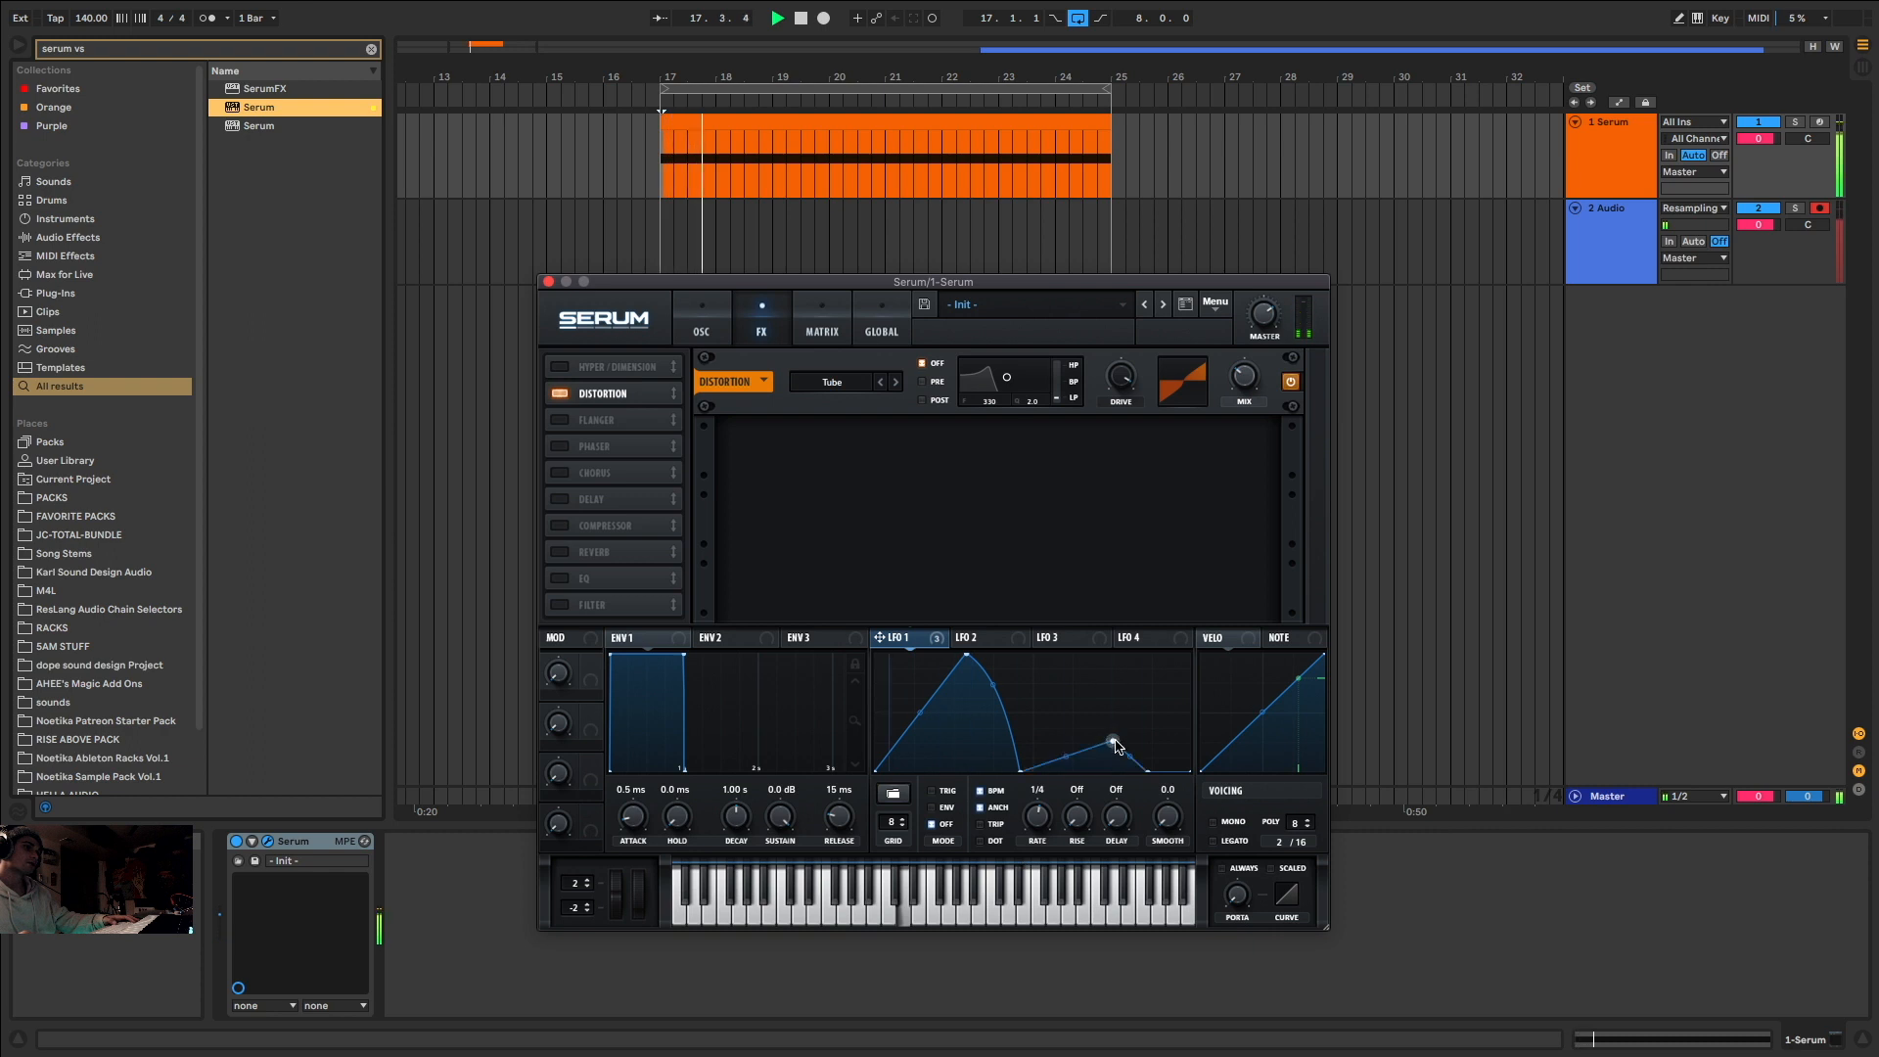
pyautogui.moveTo(1115, 743); pyautogui.dragTo(1112, 675)
pyautogui.moveTo(1025, 768); pyautogui.dragTo(1031, 789)
pyautogui.moveTo(1111, 685); pyautogui.dragTo(1116, 651)
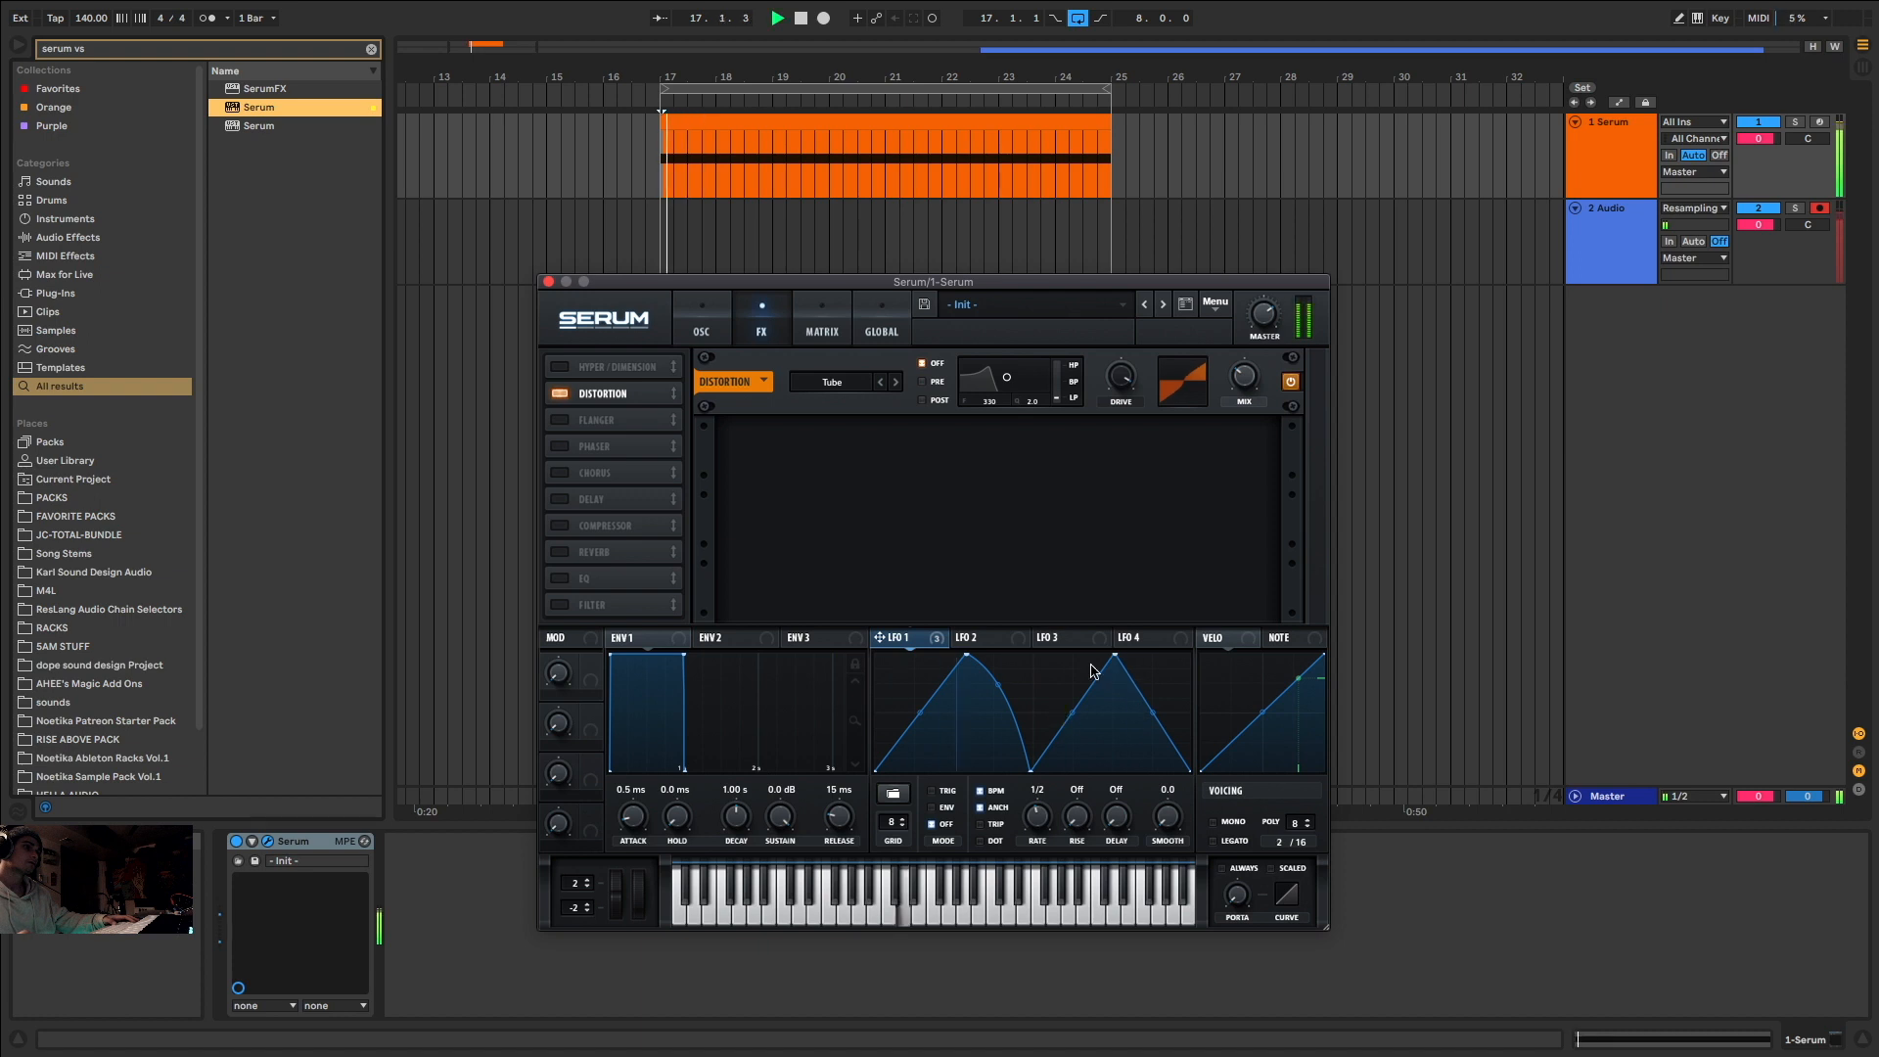
pyautogui.moveTo(926, 717); pyautogui.dragTo(908, 700)
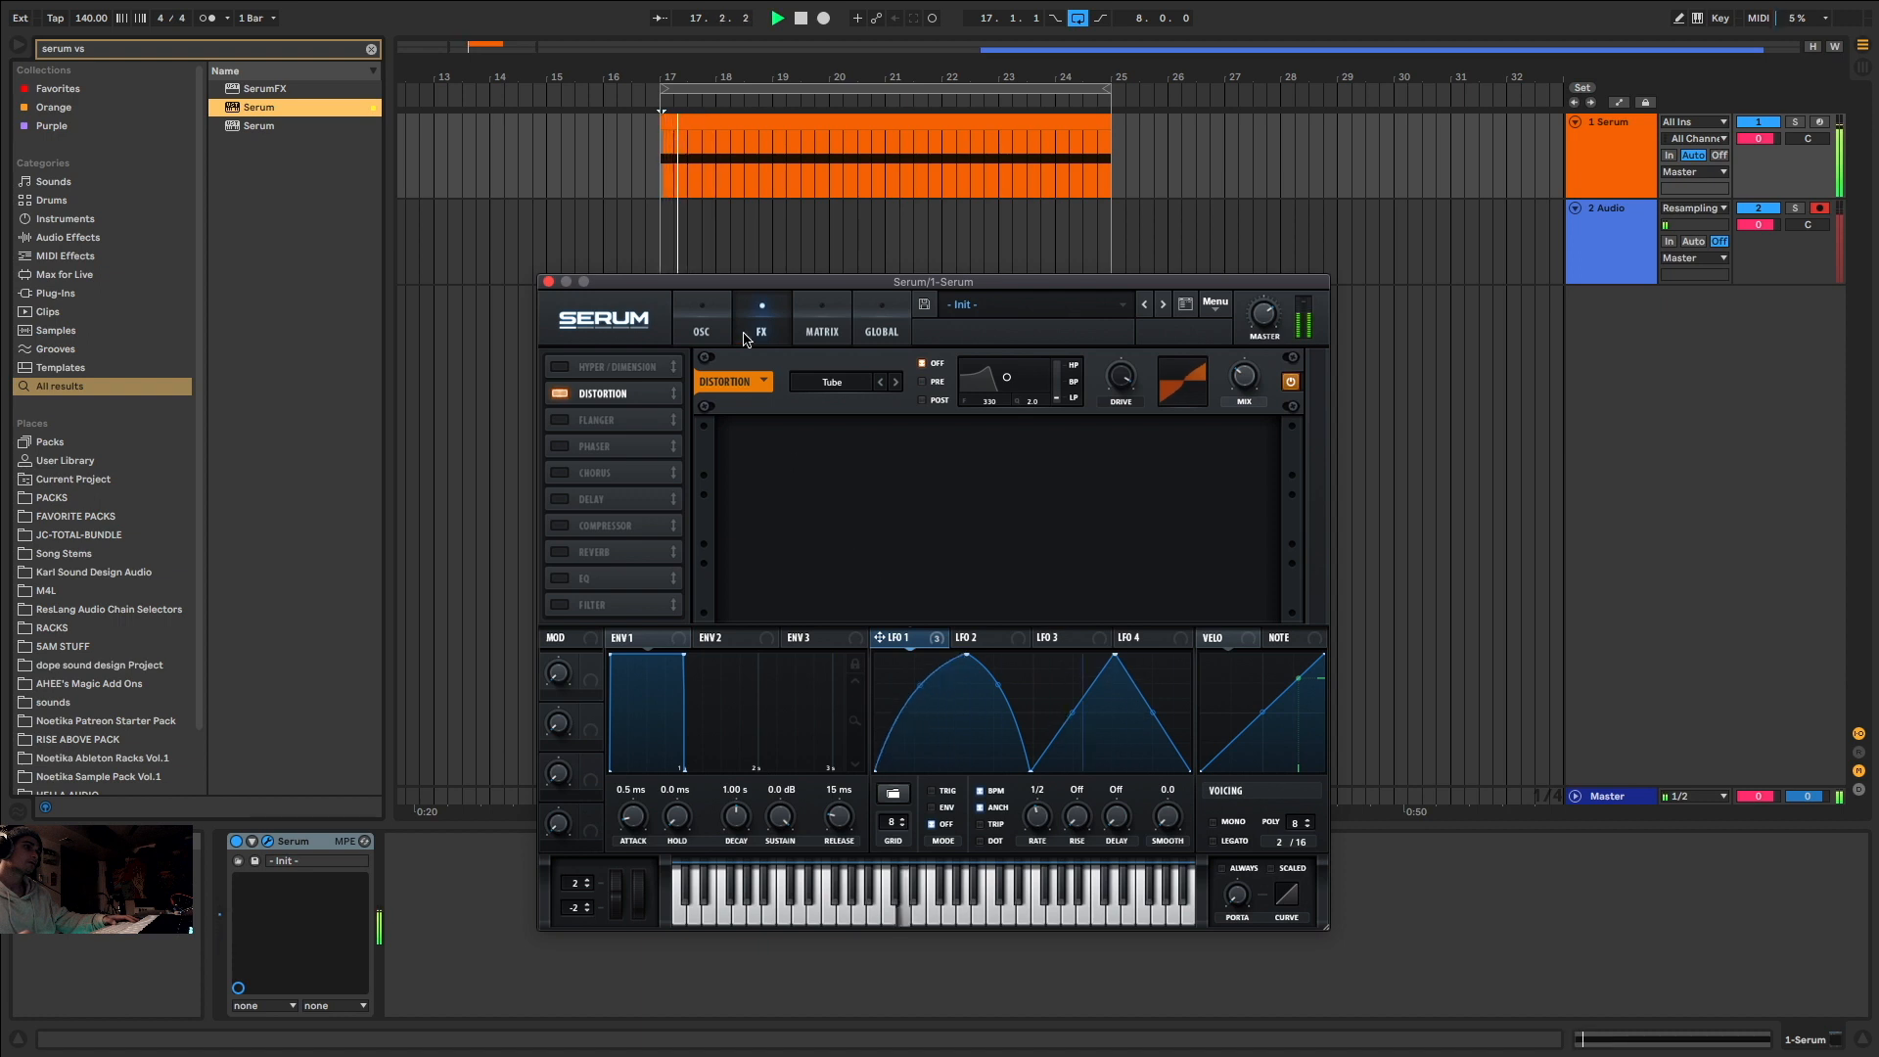
# Step: Add a Saturator after Serum and set its Drive to 2.86 dB during playback
pyautogui.click(715, 311)
pyautogui.press('super+f')
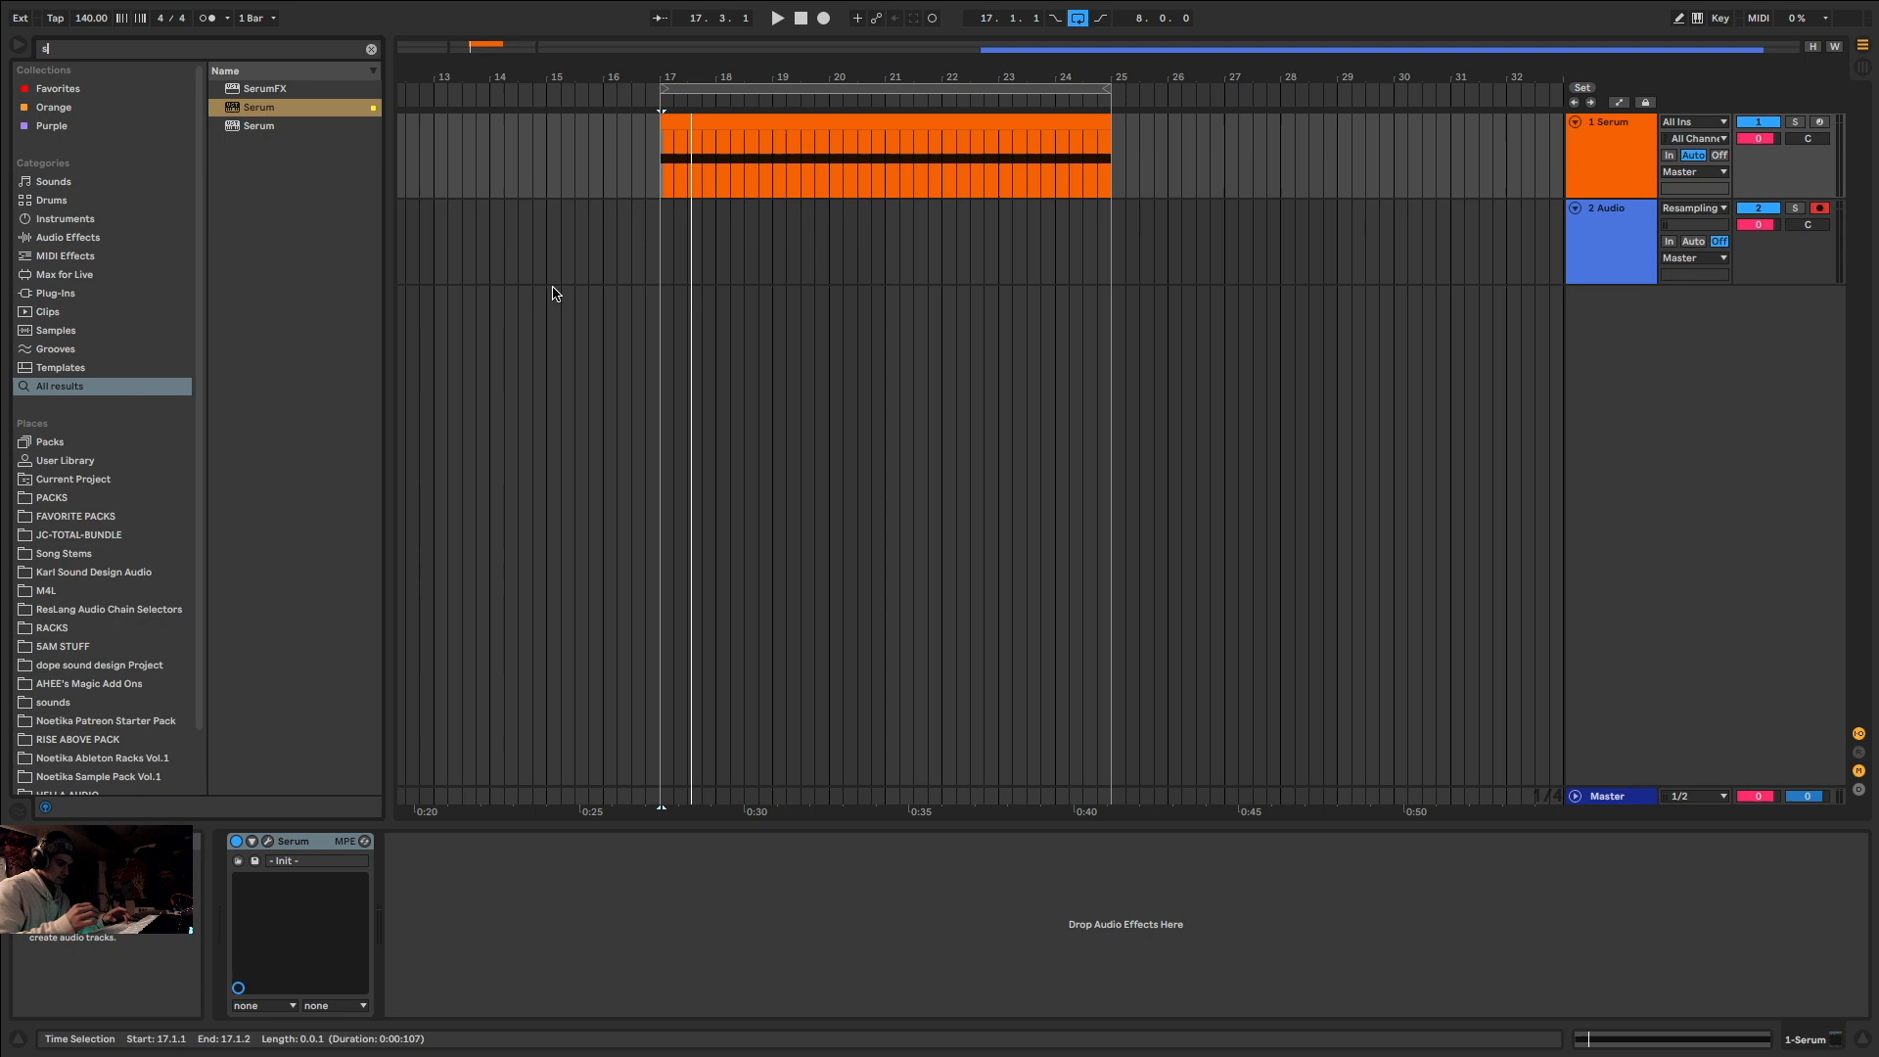
pyautogui.write('sat')
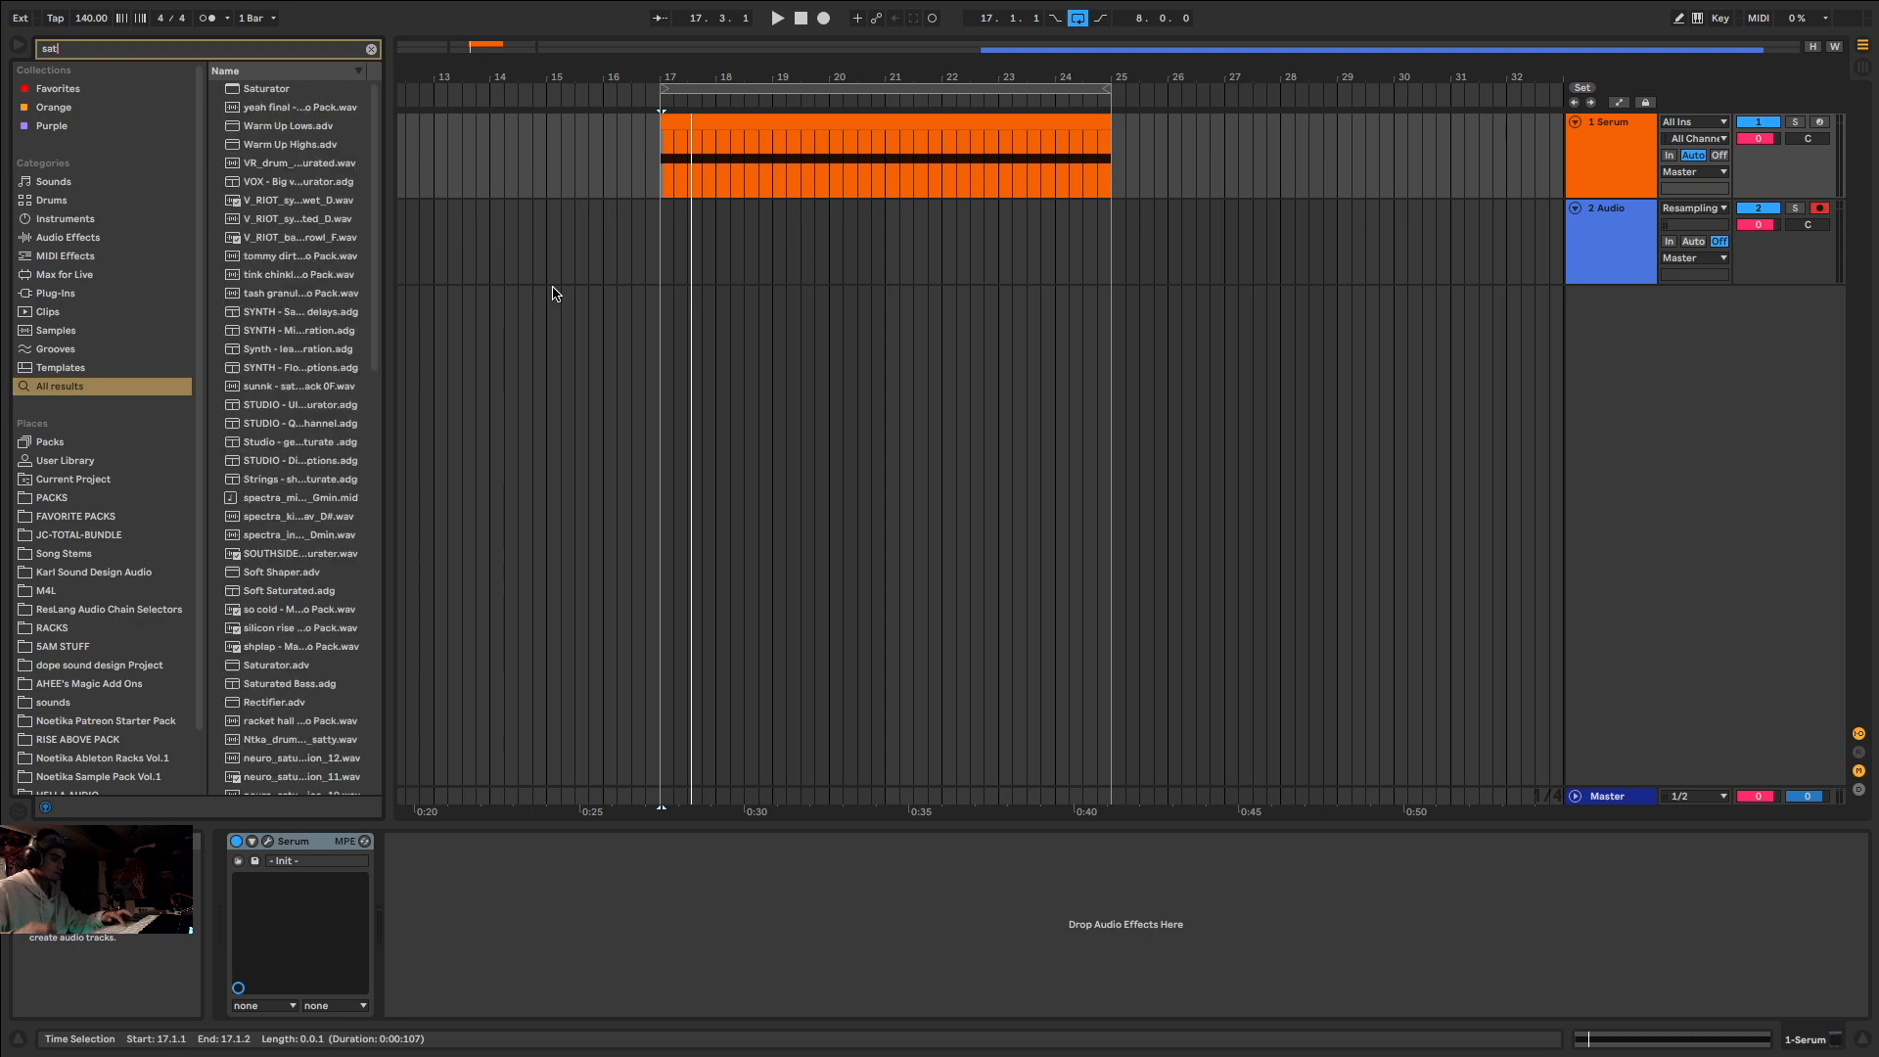
pyautogui.press('Down')
pyautogui.press('Return')
pyautogui.press('space')
pyautogui.moveTo(408, 885); pyautogui.dragTo(408, 868)
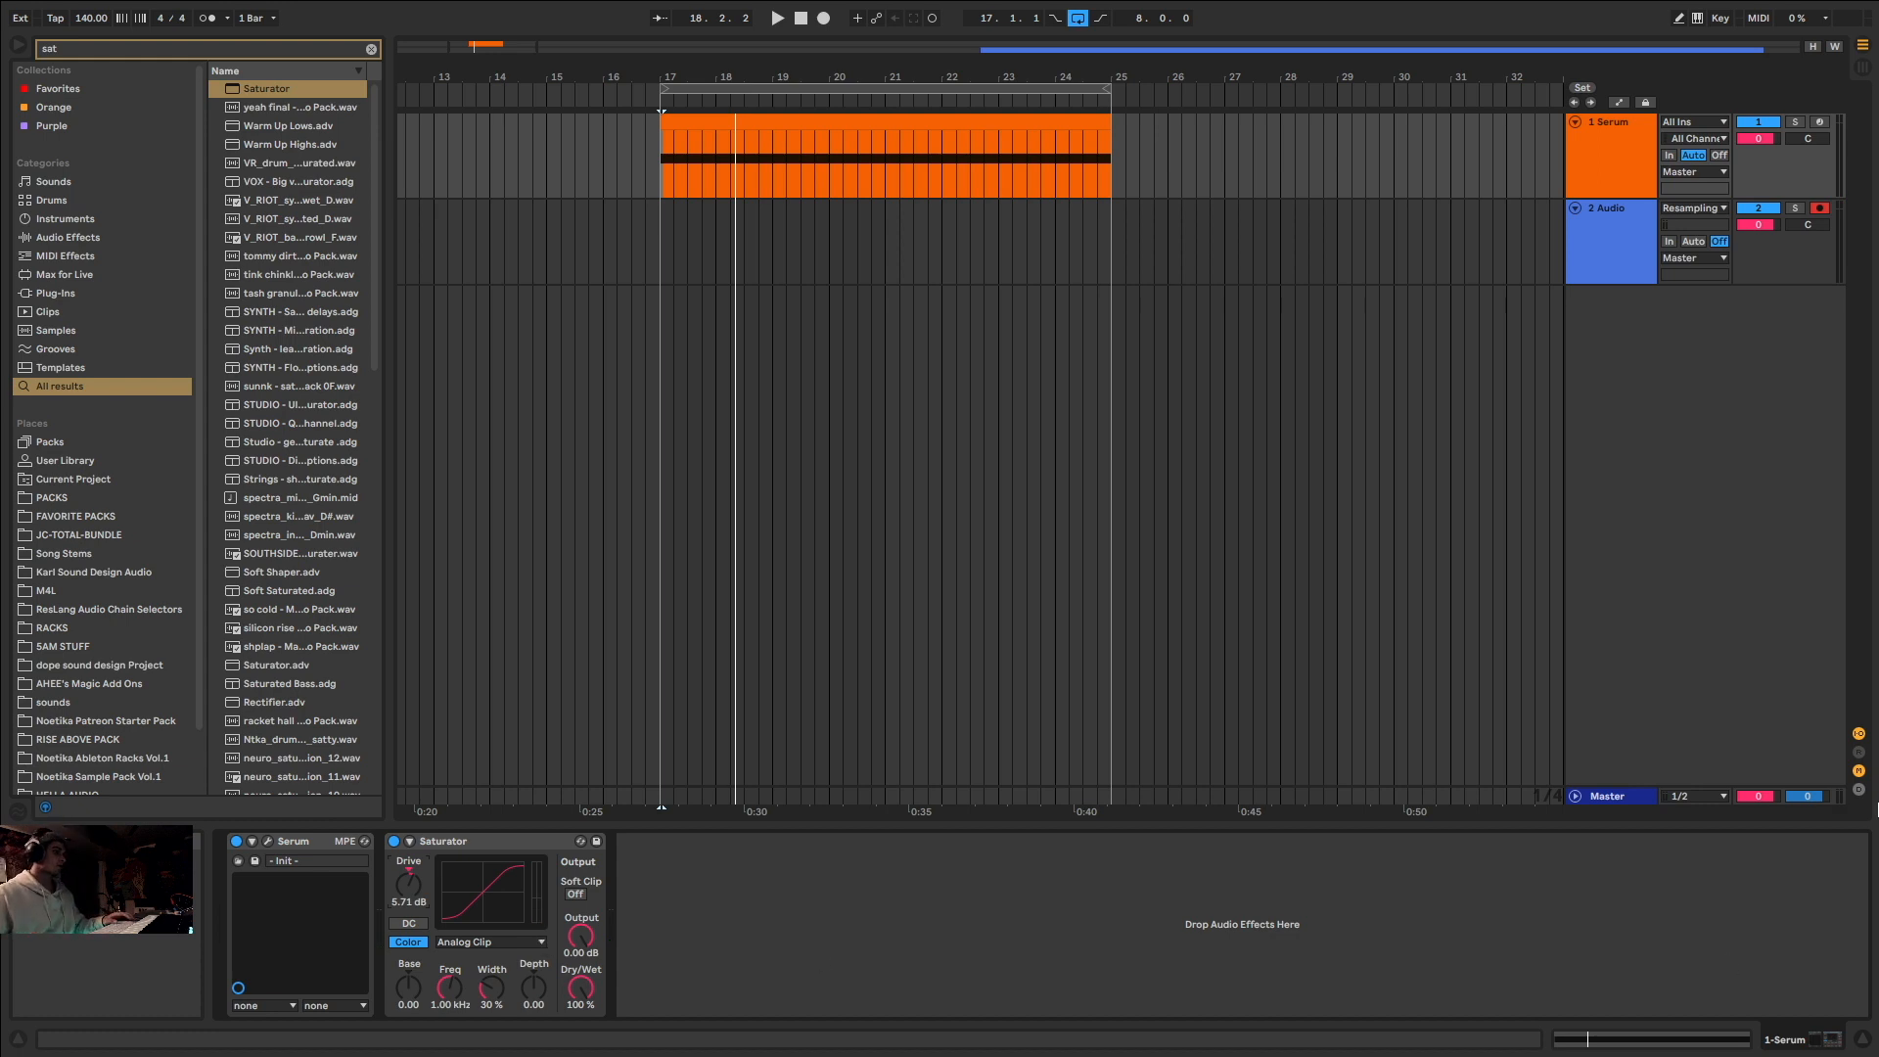
pyautogui.press('space')
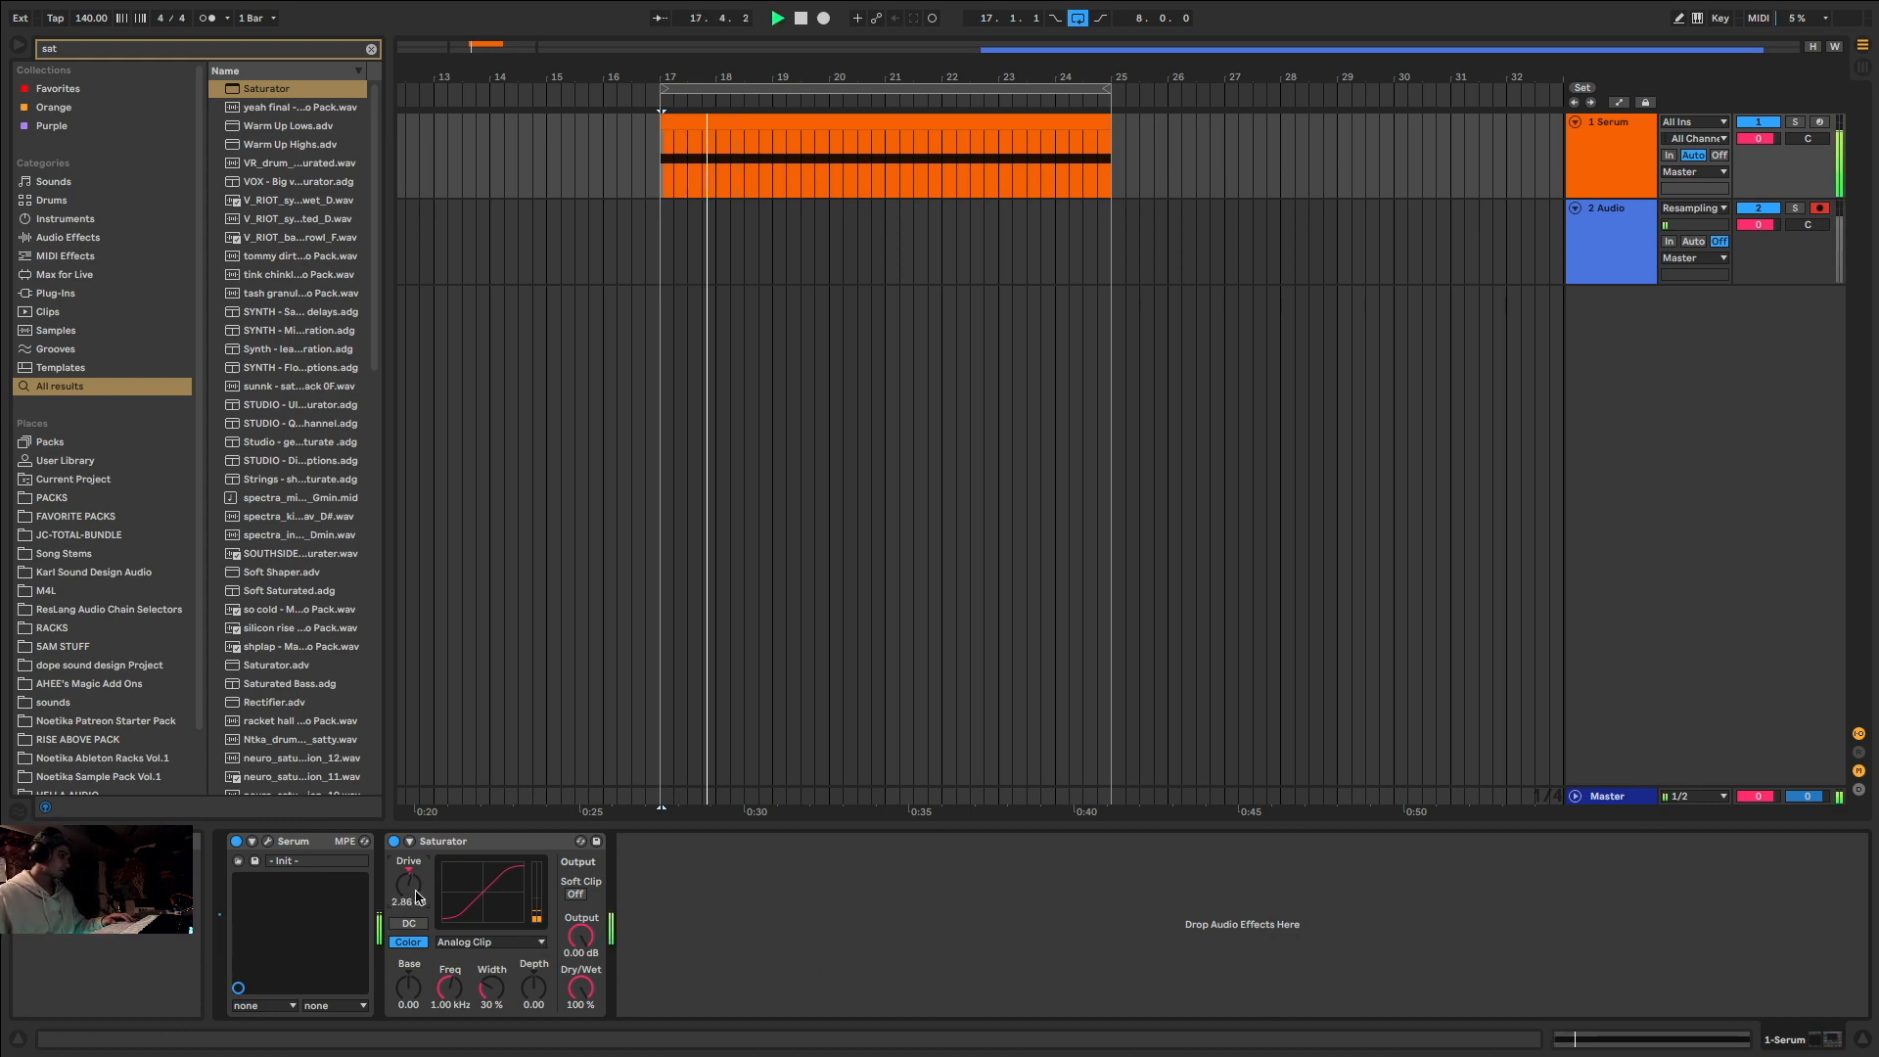
# Step: Try a filter resonance of 78% in Serum during playback
pyautogui.click(270, 840)
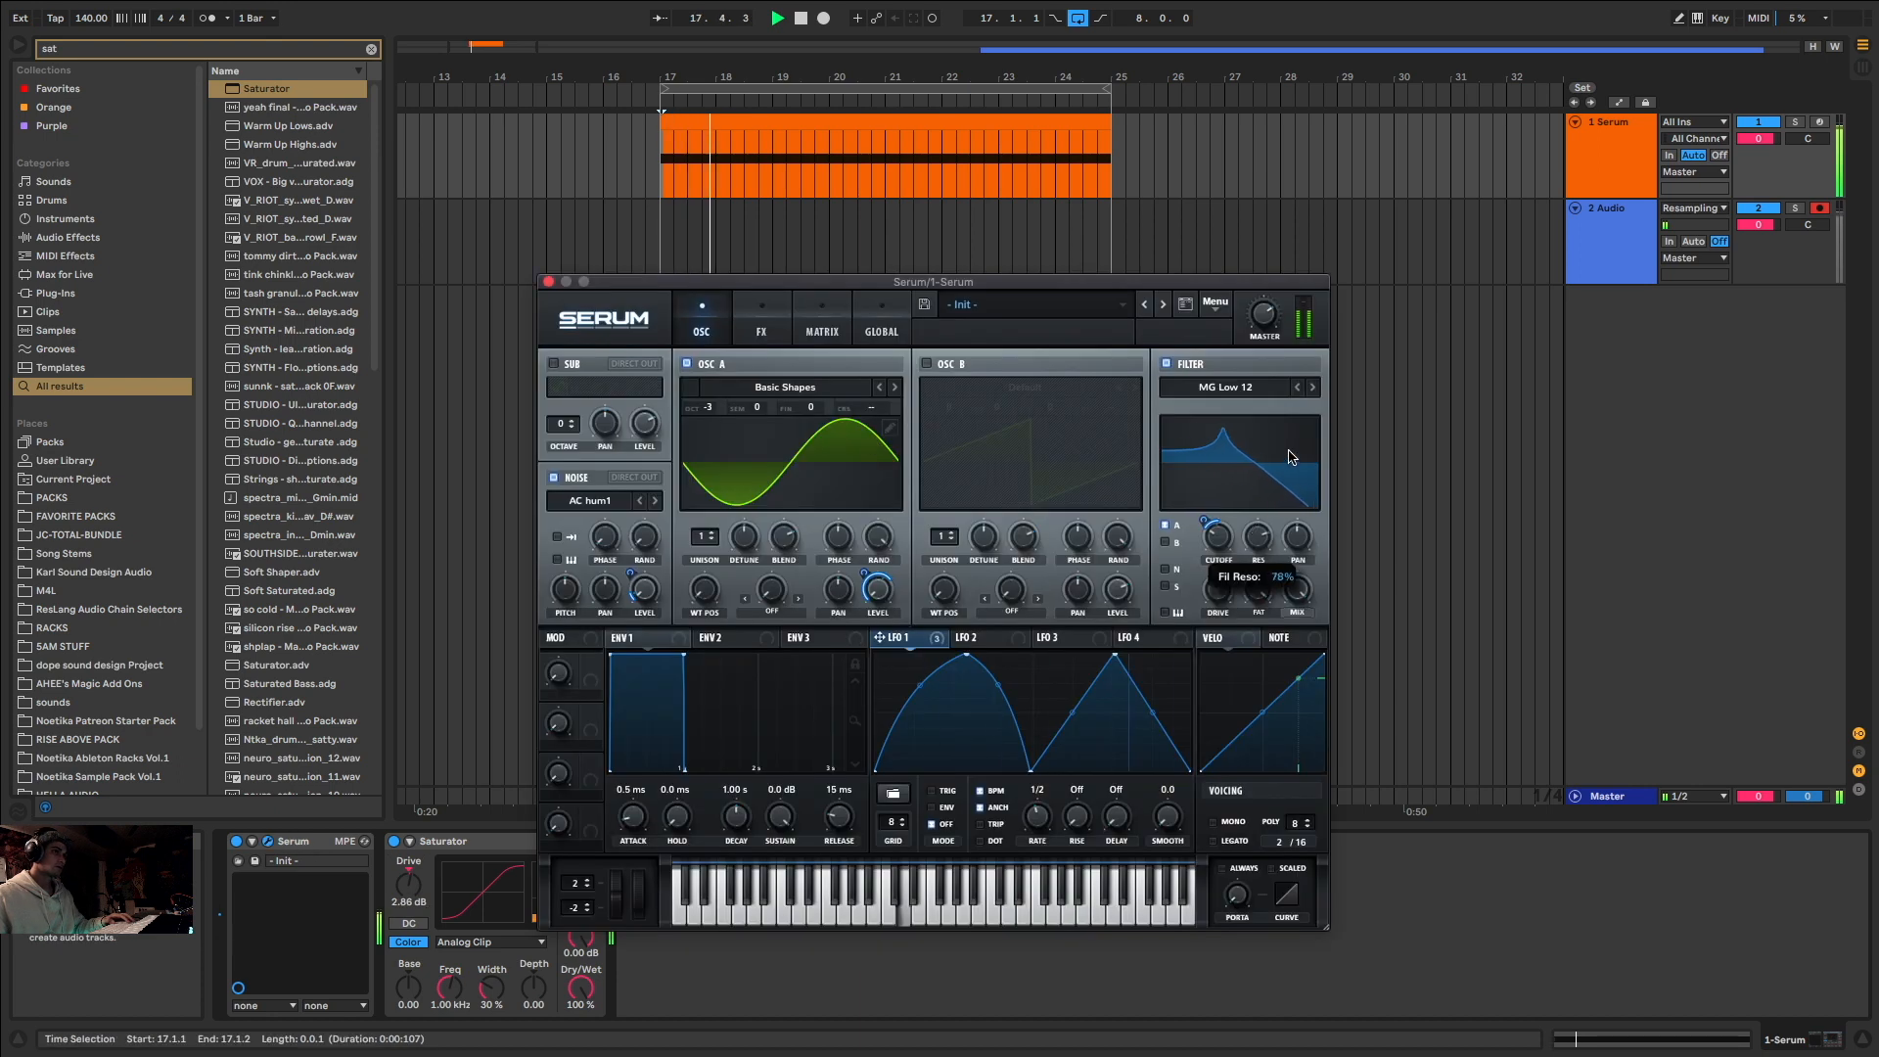
pyautogui.click(548, 282)
pyautogui.press('space')
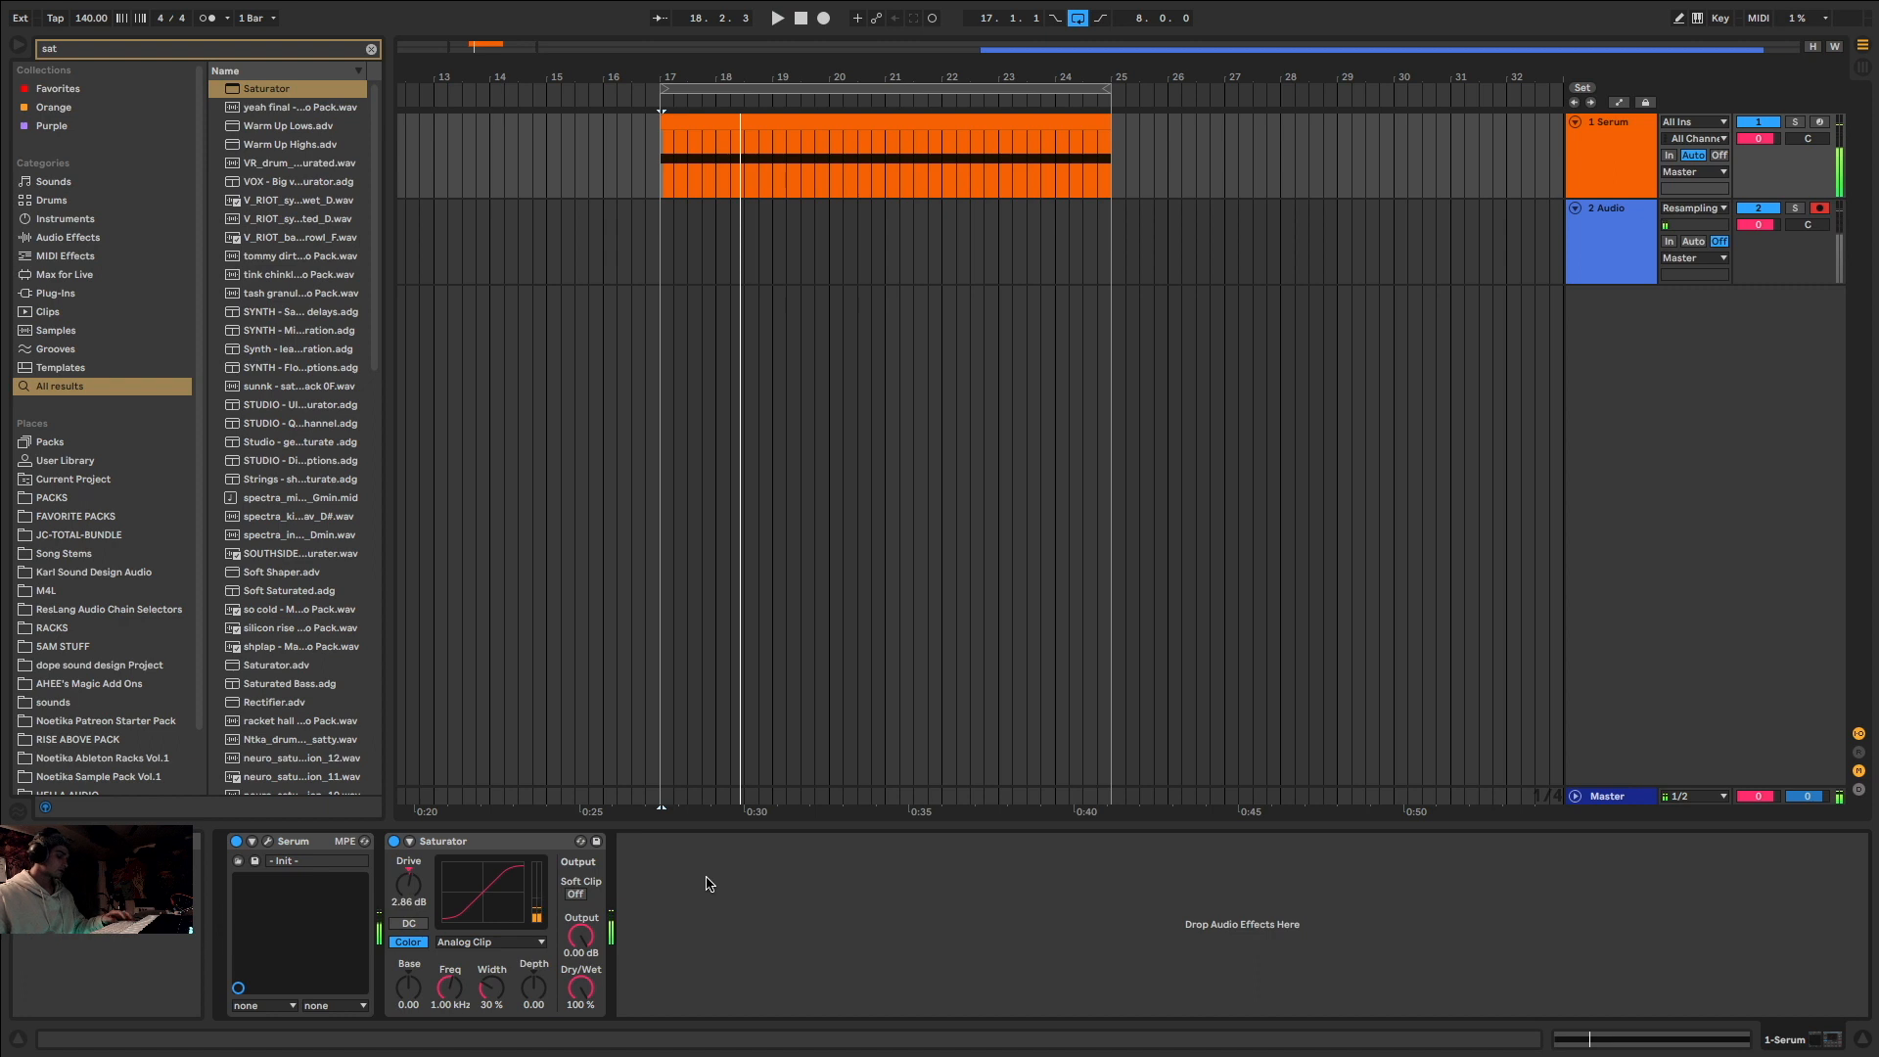
# Step: Add the Multiband Compression preset after the Saturator, with Time at 1000% and the overall Output at 3.80 dB
pyautogui.write('multiband')
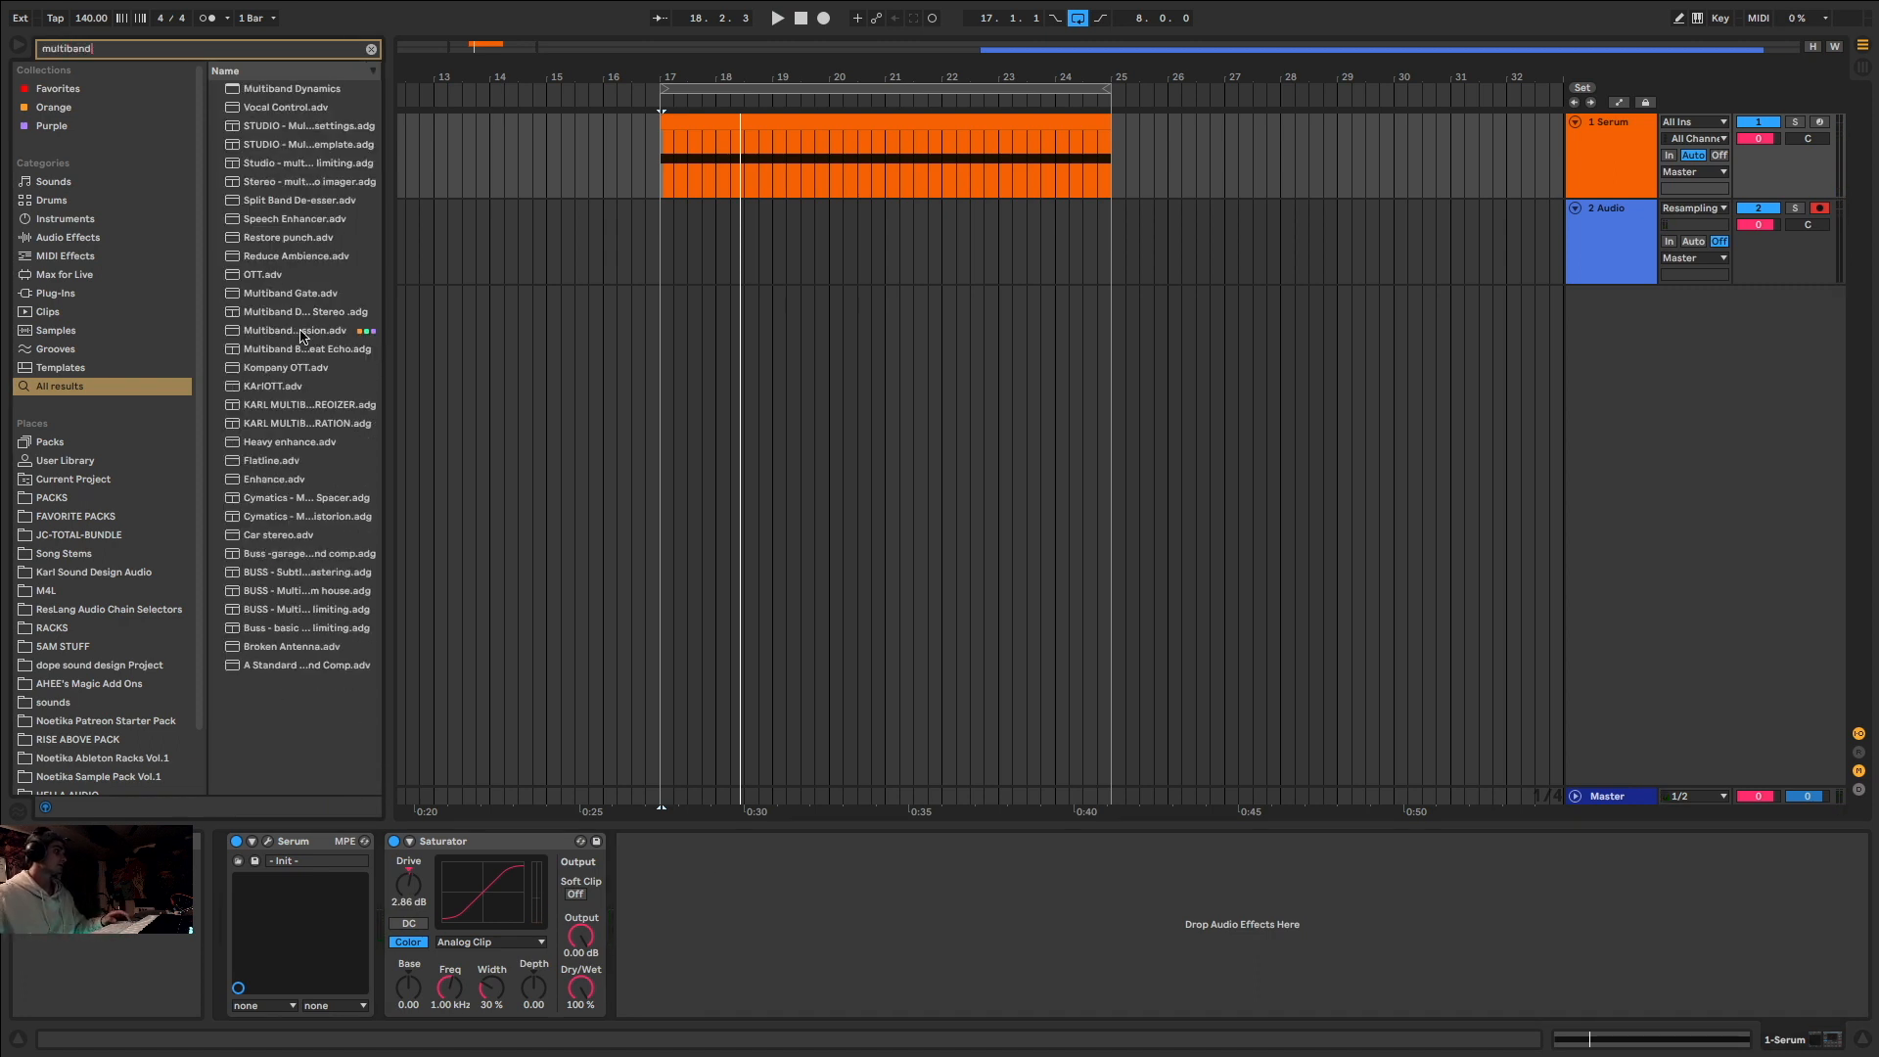
pyautogui.doubleClick(302, 332)
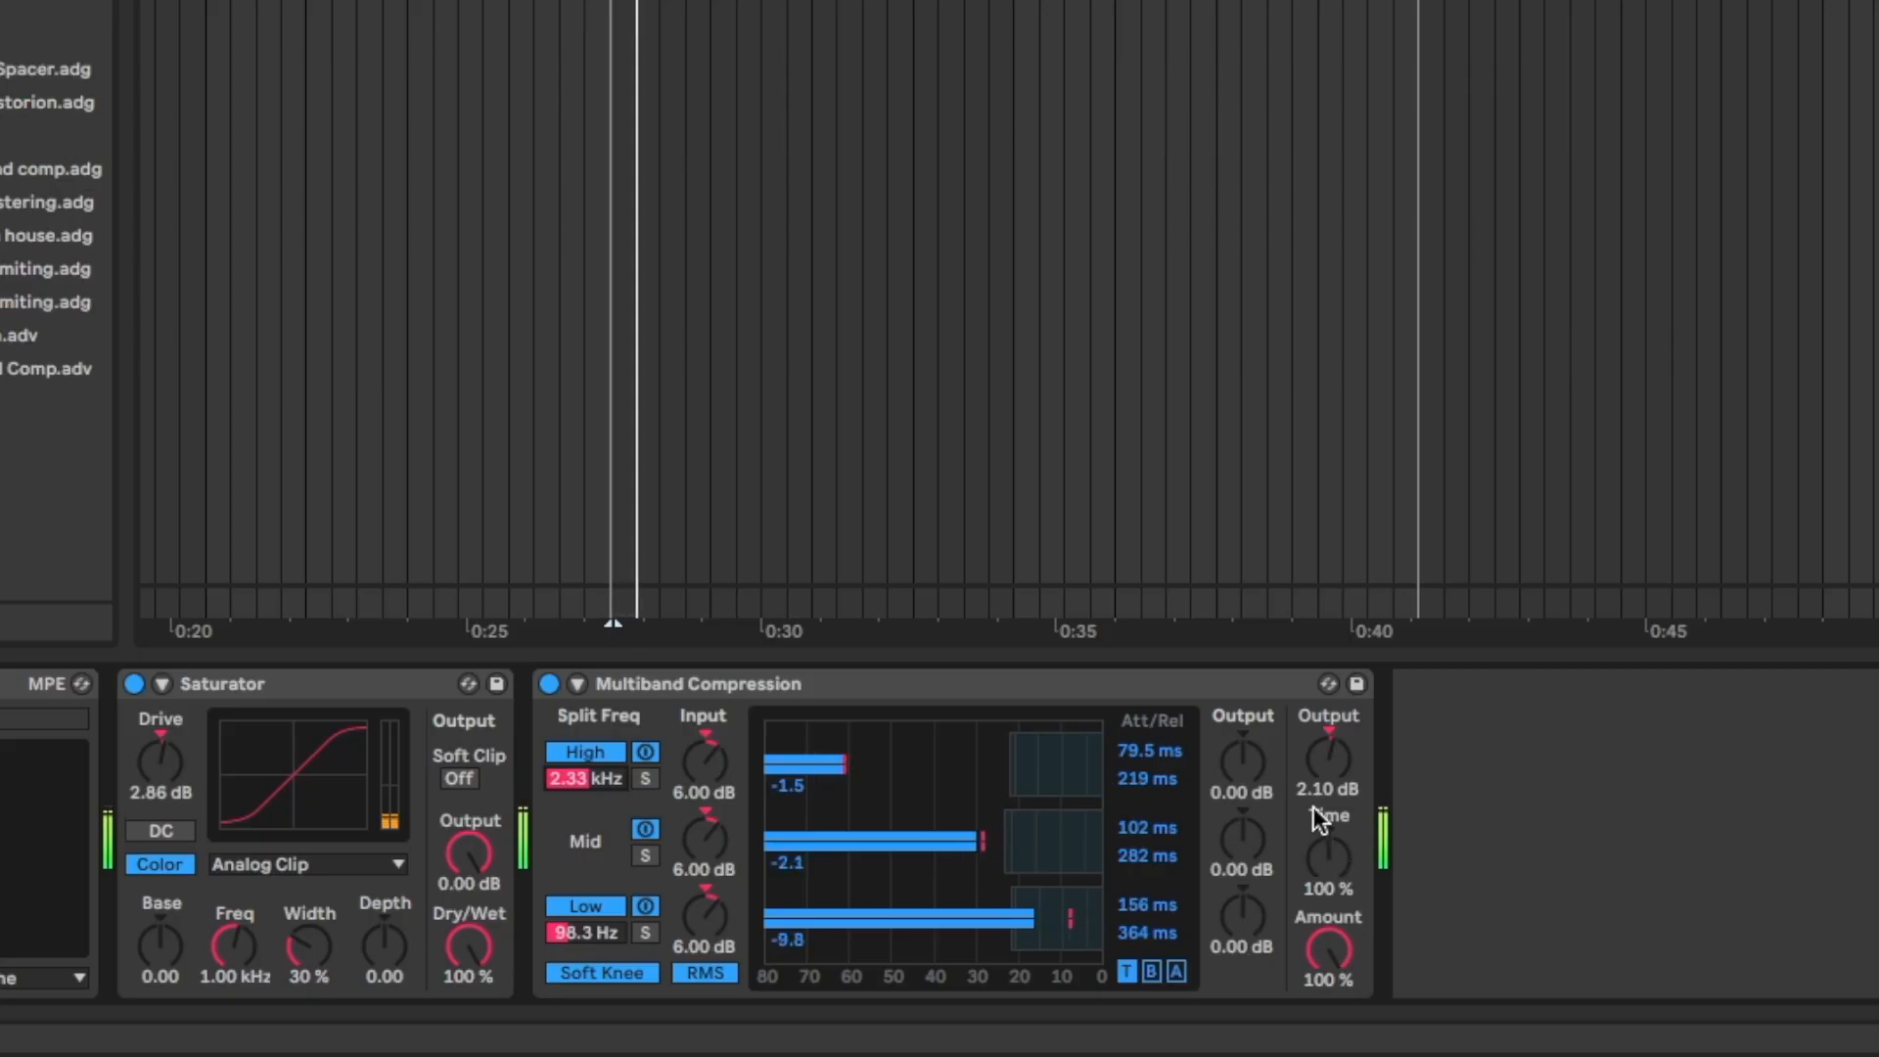
pyautogui.moveTo(1050, 905); pyautogui.dragTo(1068, 841)
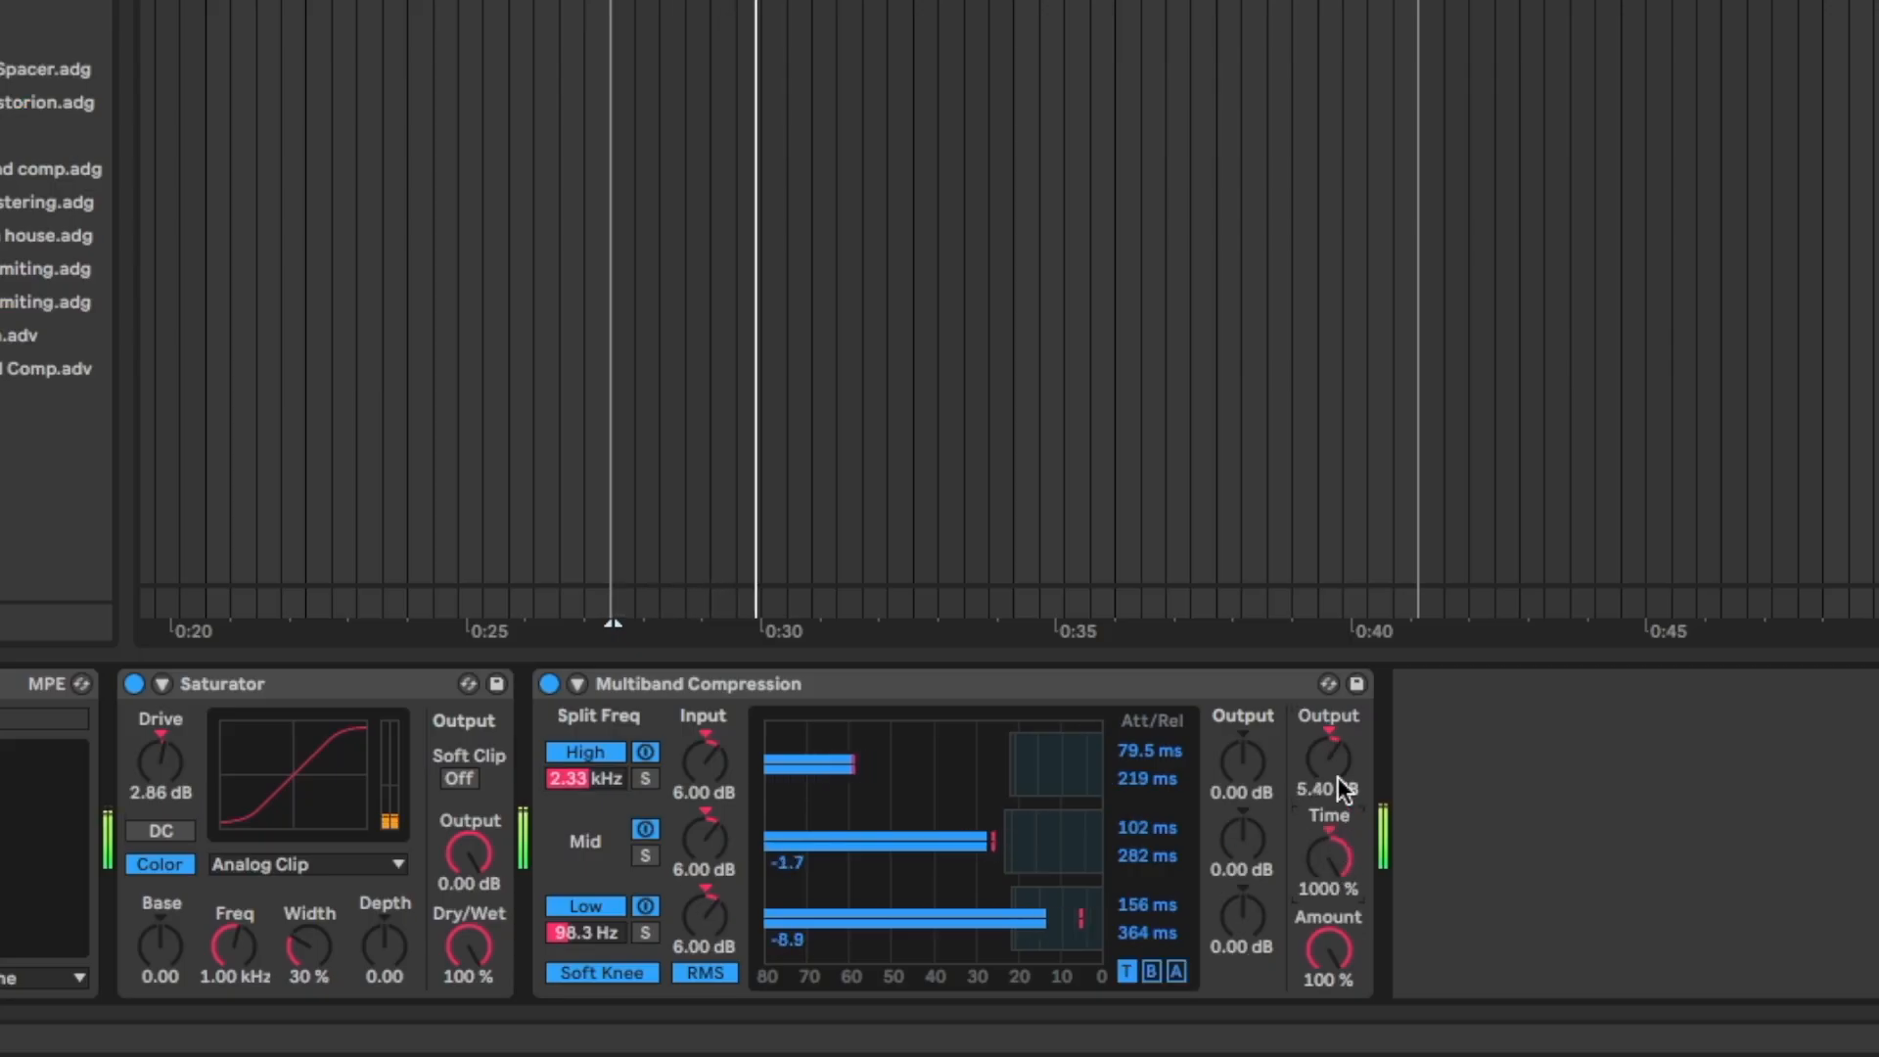
pyautogui.moveTo(1337, 748)
pyautogui.mouseDown()
pyautogui.moveTo(1329, 798)
pyautogui.moveTo(1329, 765)
pyautogui.mouseUp()
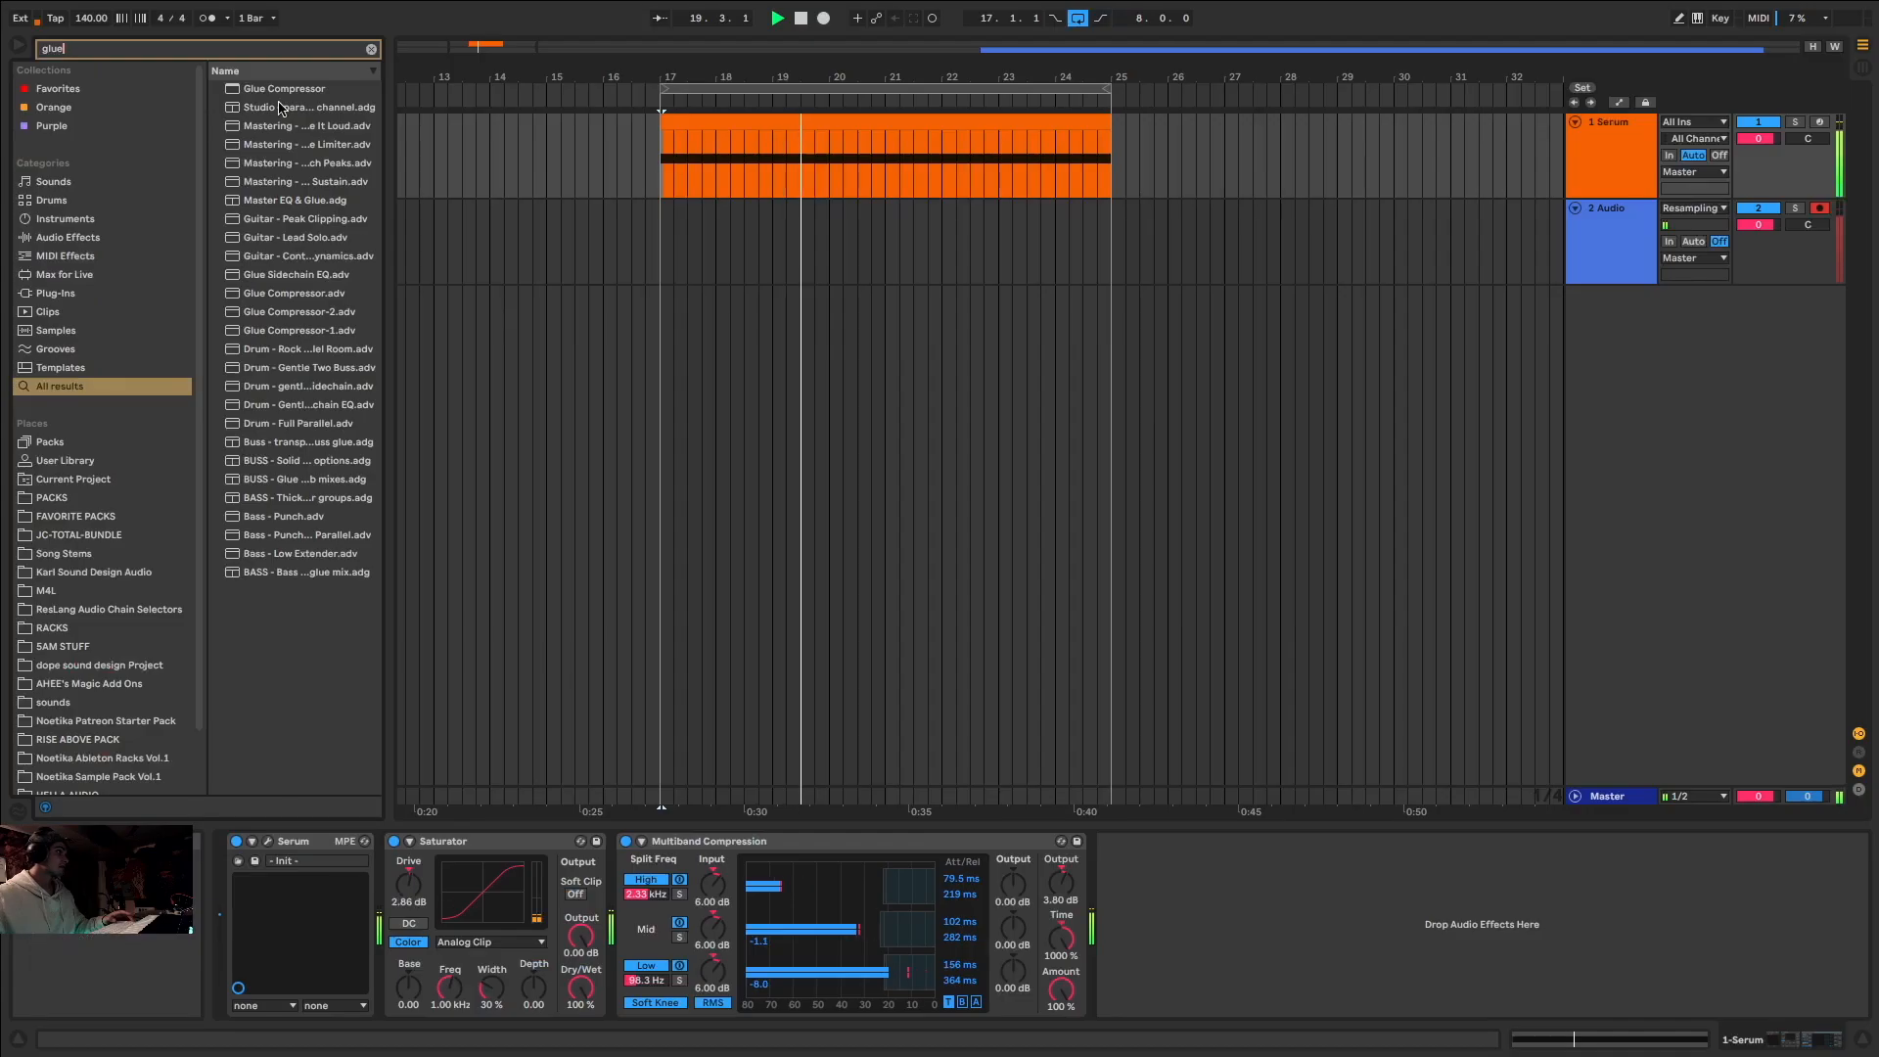
# Step: Add a Glue Compressor at the end of the chain, with Soft clipping on and Makeup at 1.43 dB
pyautogui.doubleClick(279, 89)
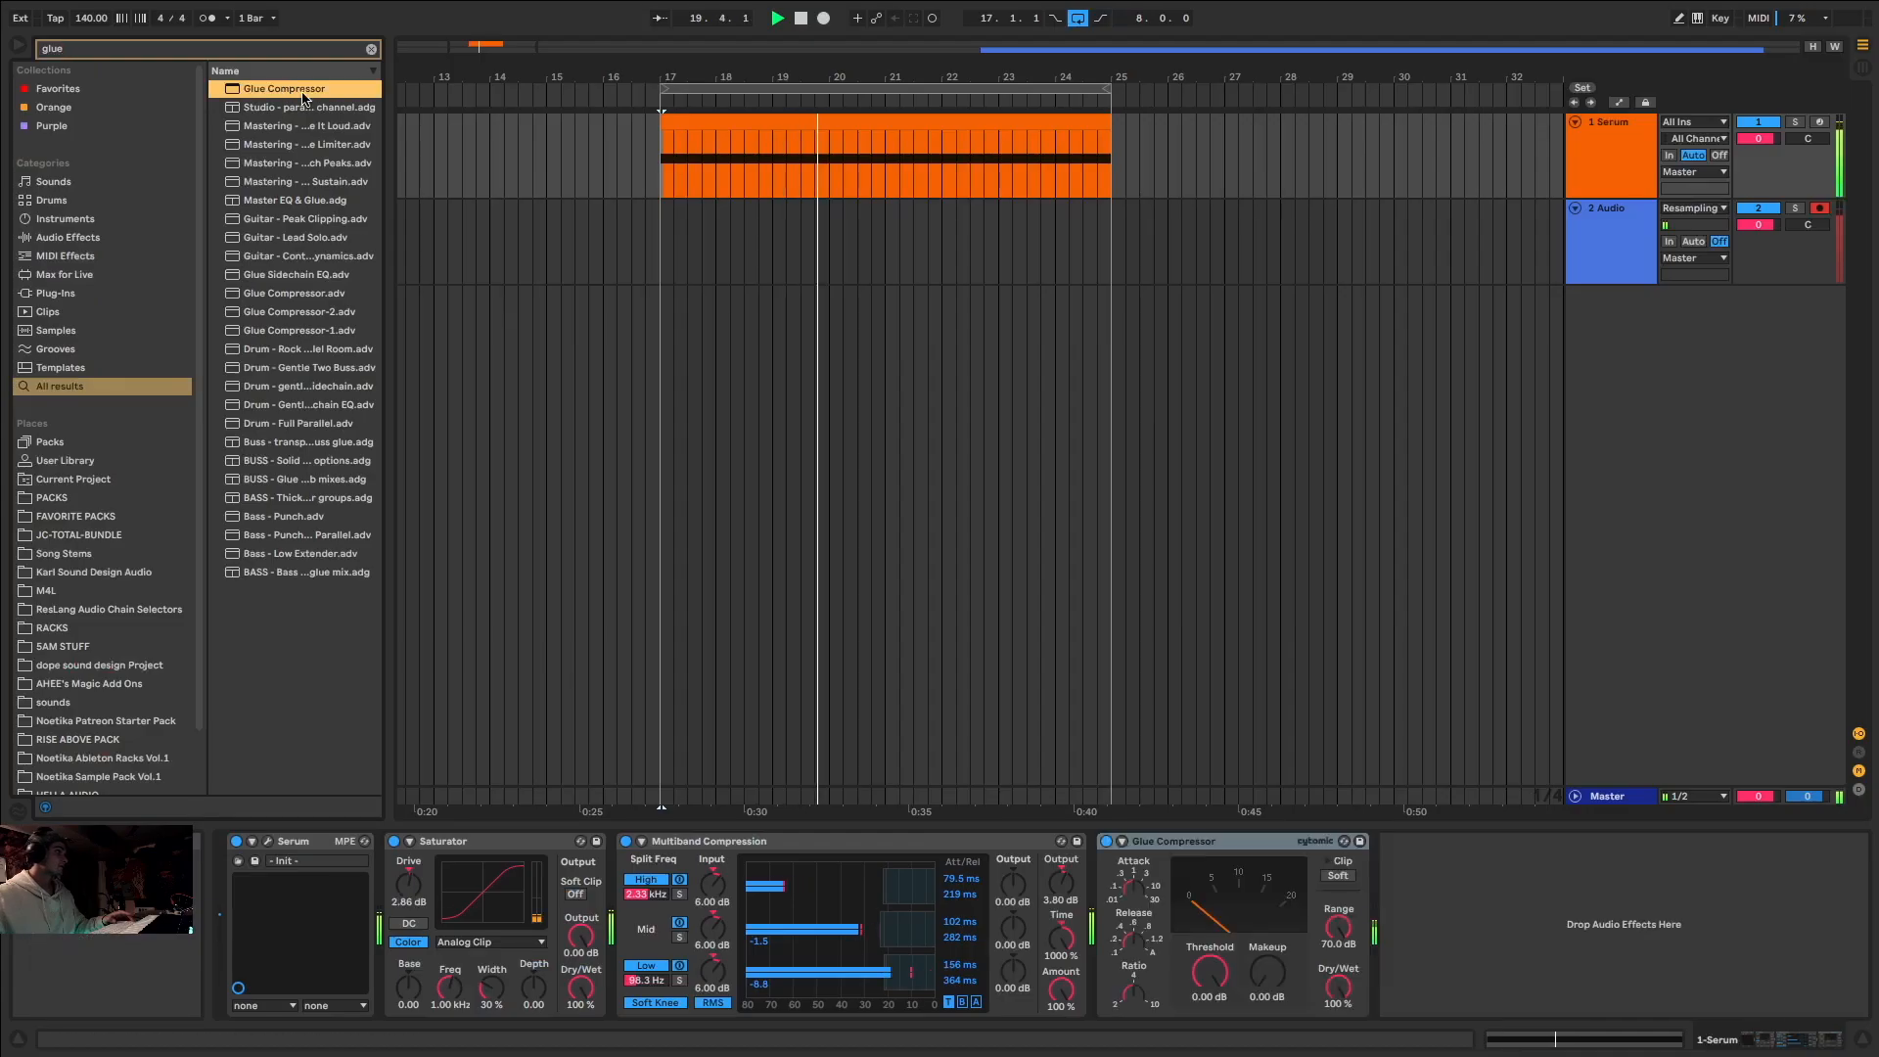
pyautogui.moveTo(1217, 980); pyautogui.dragTo(1271, 880)
pyautogui.moveTo(1212, 977); pyautogui.dragTo(1212, 911)
pyautogui.moveTo(1269, 977)
pyautogui.mouseDown()
pyautogui.moveTo(1269, 1052)
pyautogui.moveTo(1266, 958)
pyautogui.mouseUp()
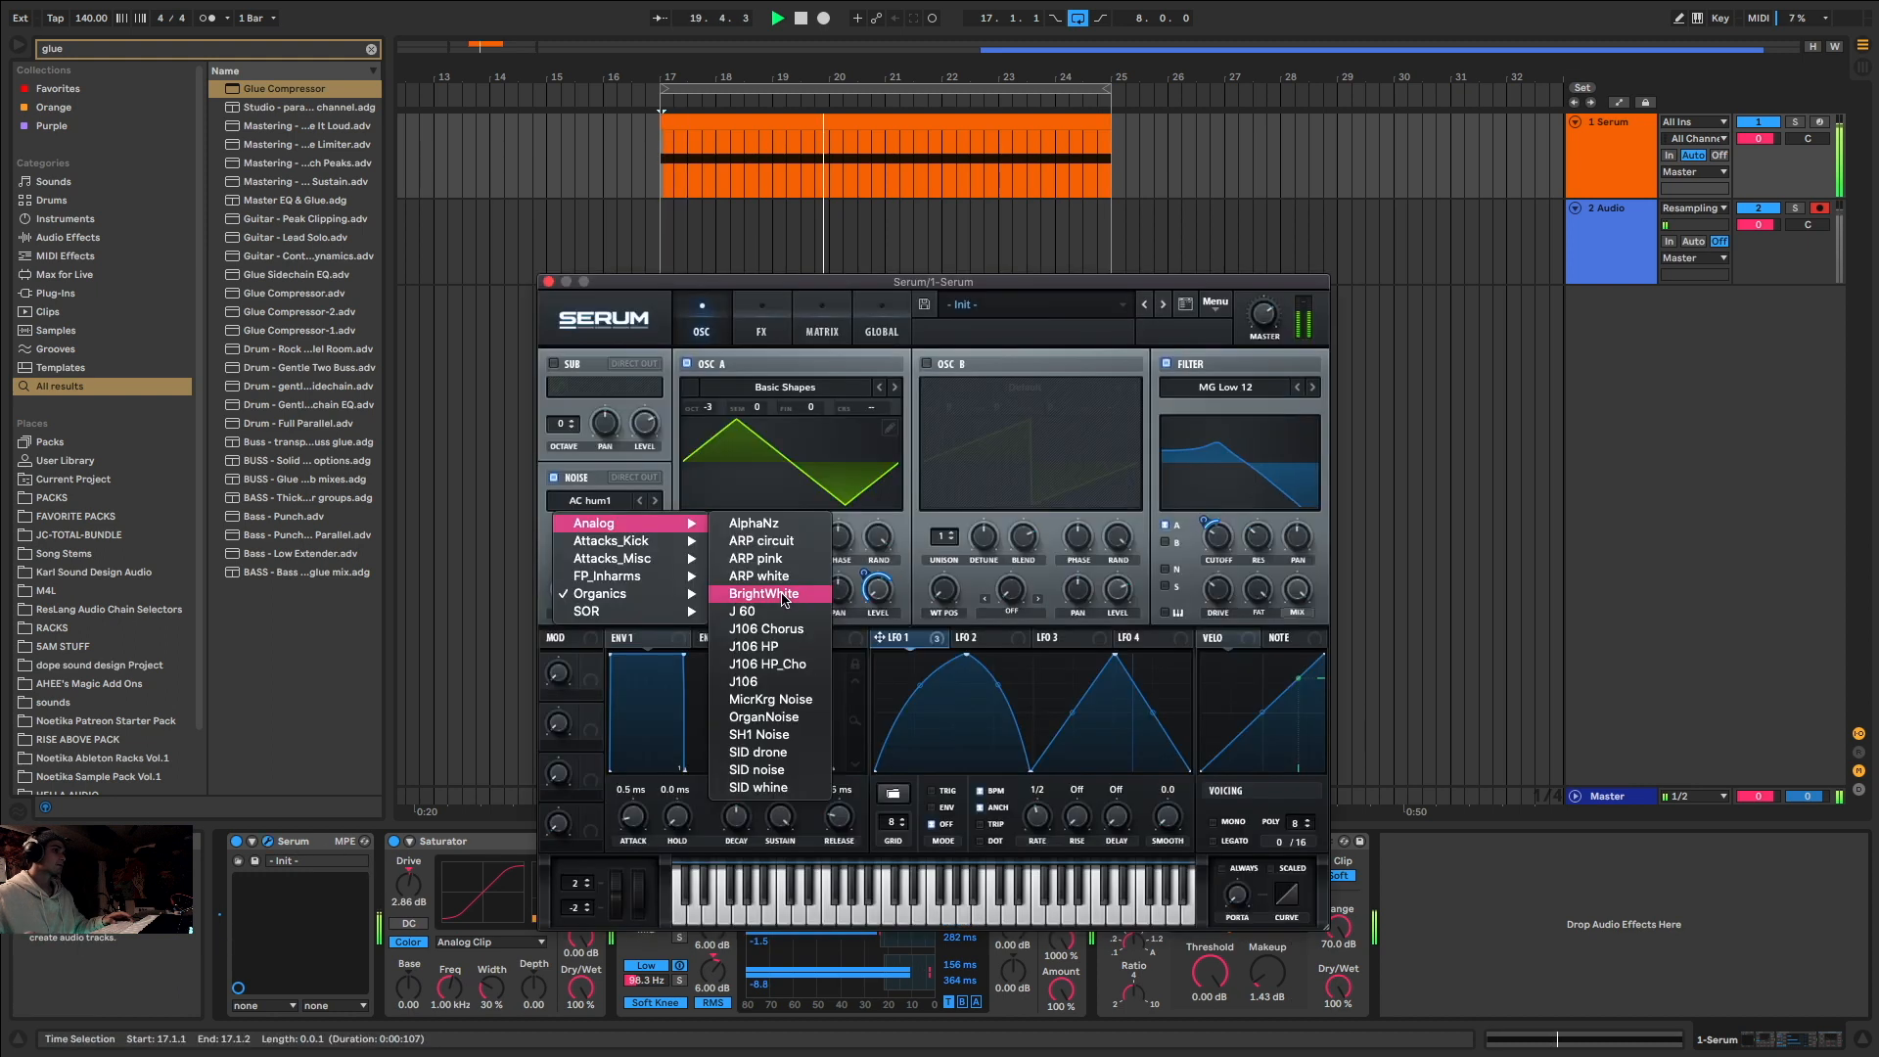
# Step: Replace Serum's AC hum1 noise with the analog BrightWhite noise and close the synth window
pyautogui.click(785, 592)
pyautogui.moveTo(631, 577)
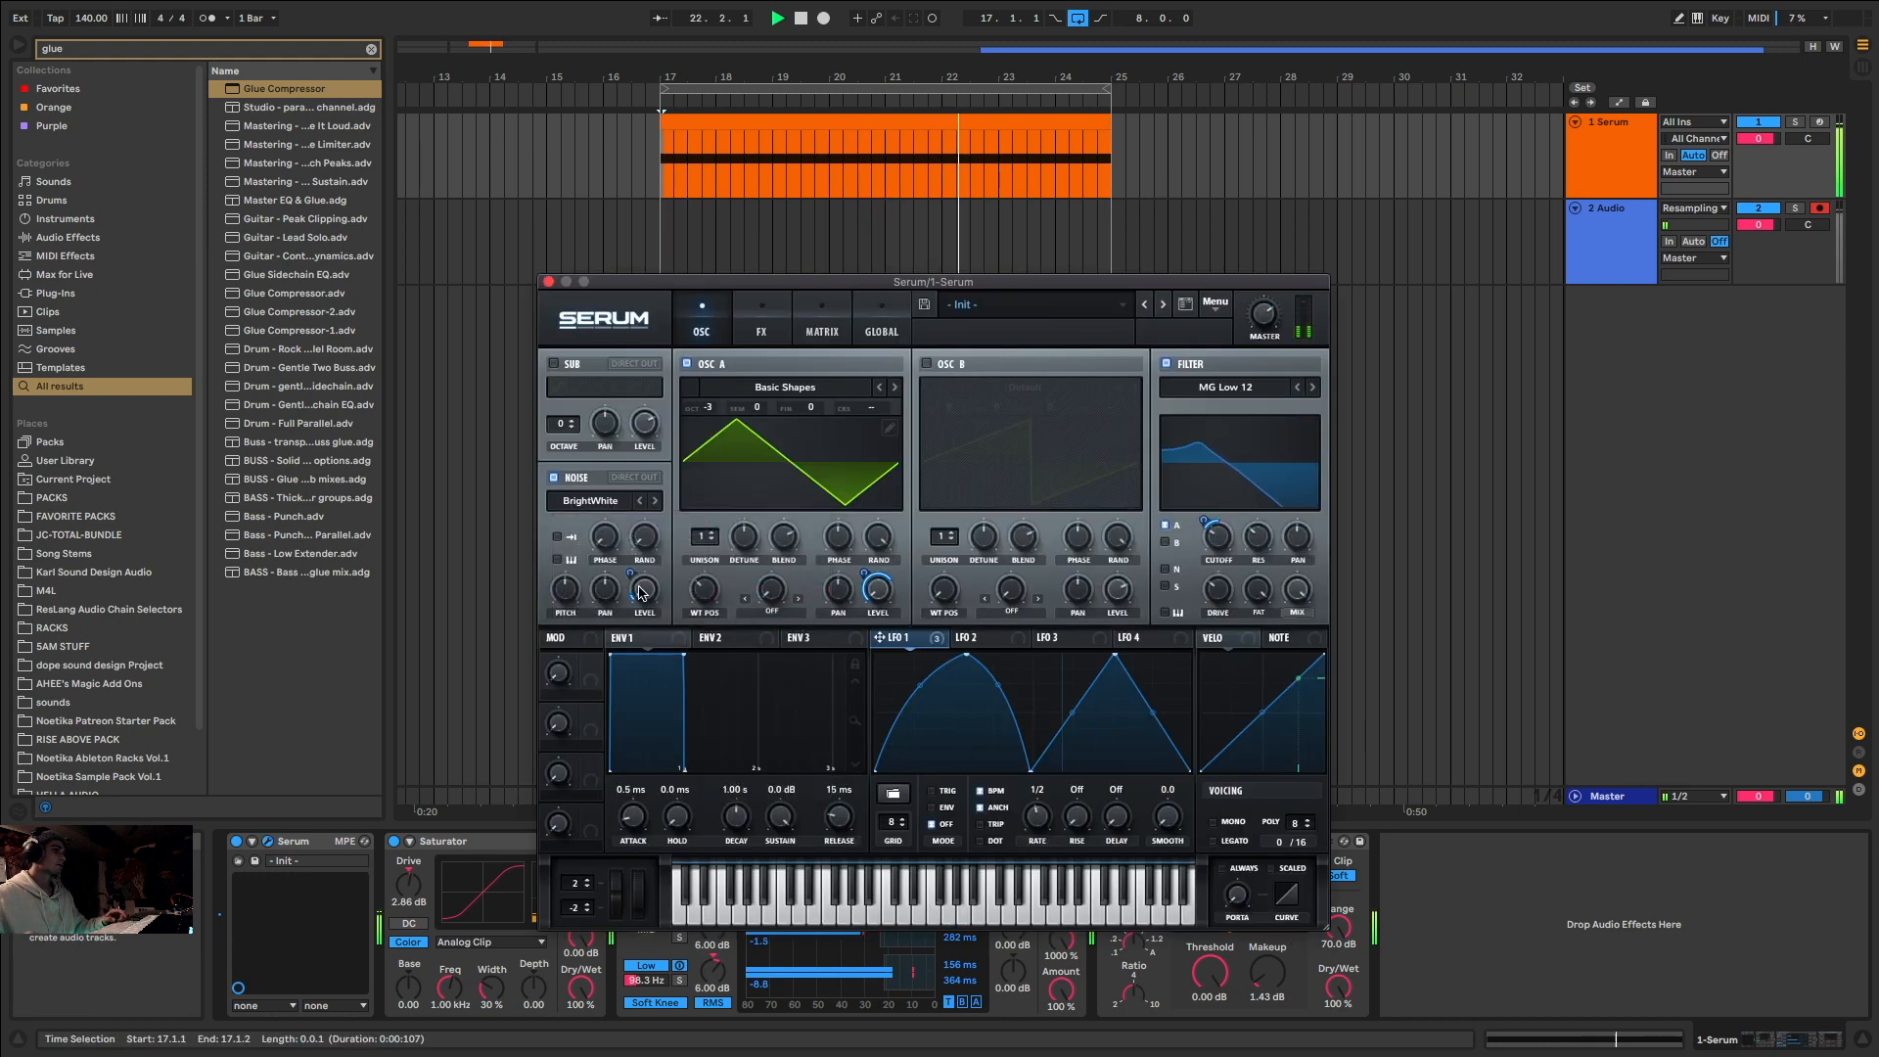
pyautogui.press('space')
pyautogui.click(549, 282)
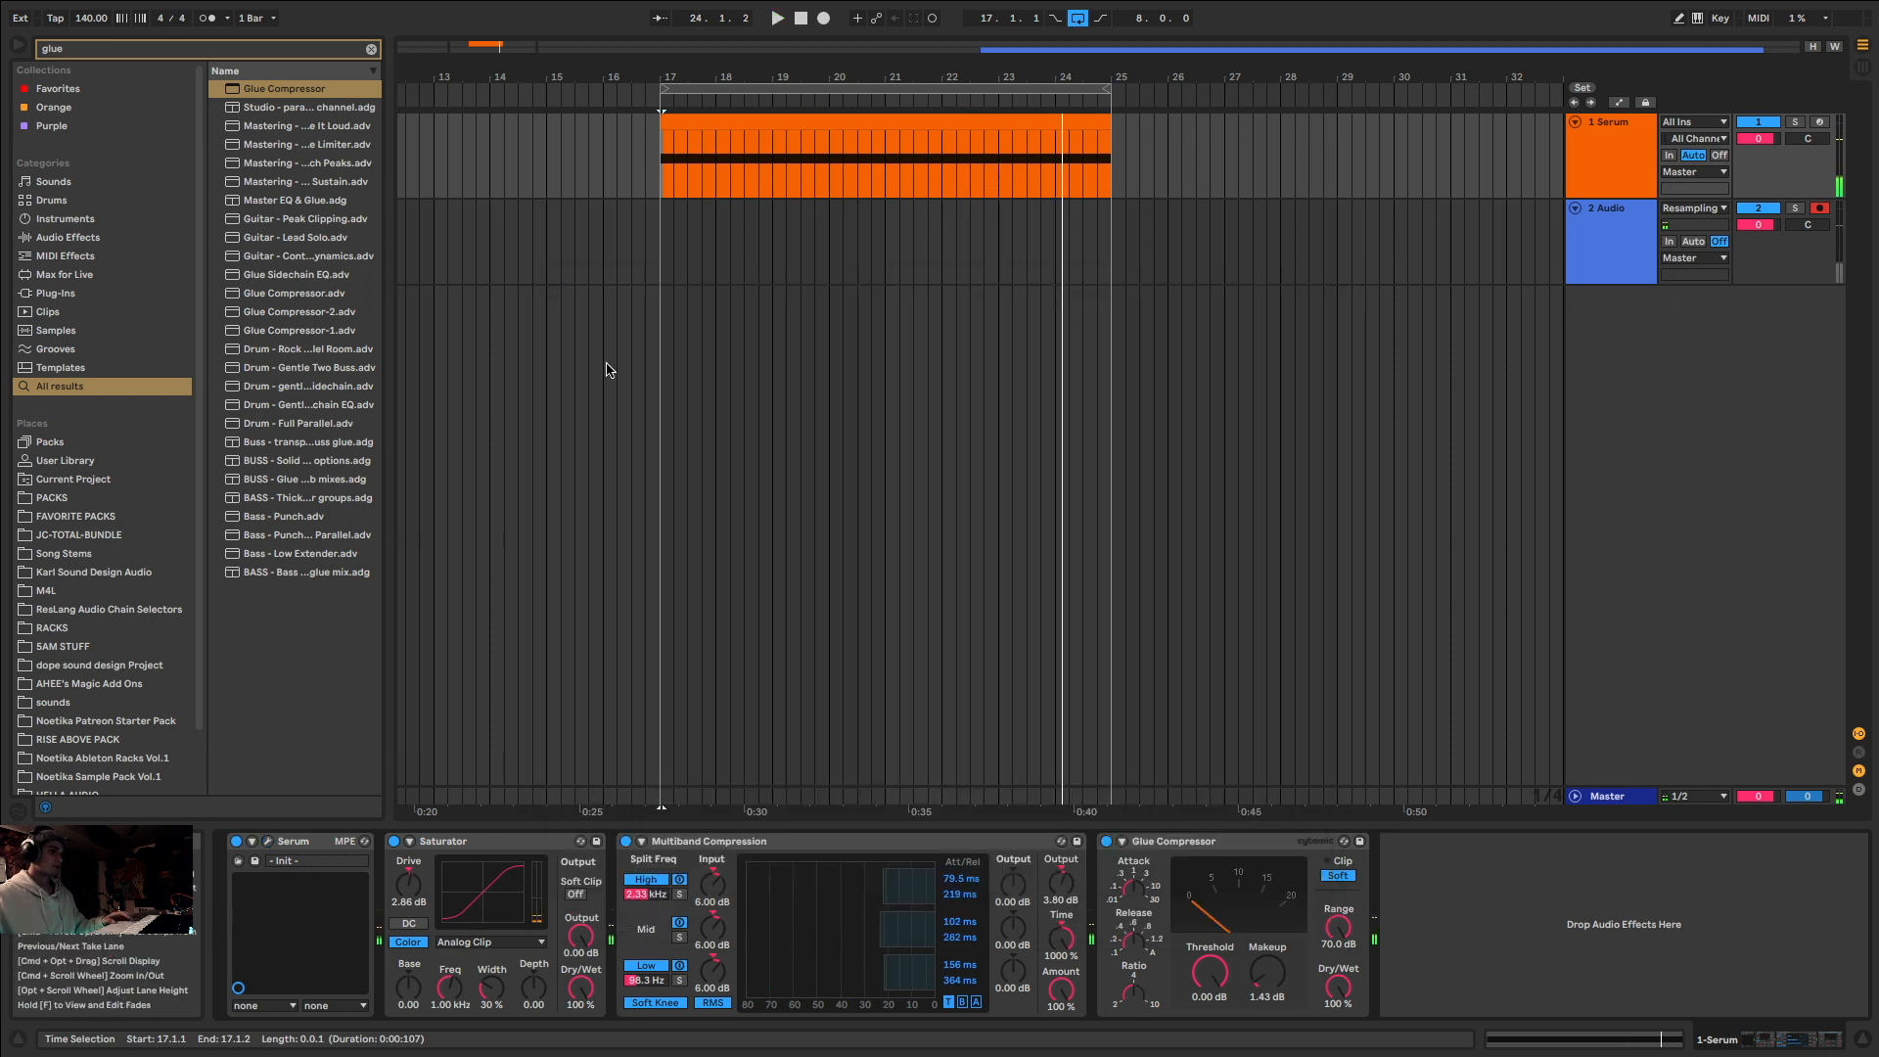
# Step: Turn on the Saturator's DC filter and try out its Base control during playback
pyautogui.press('space')
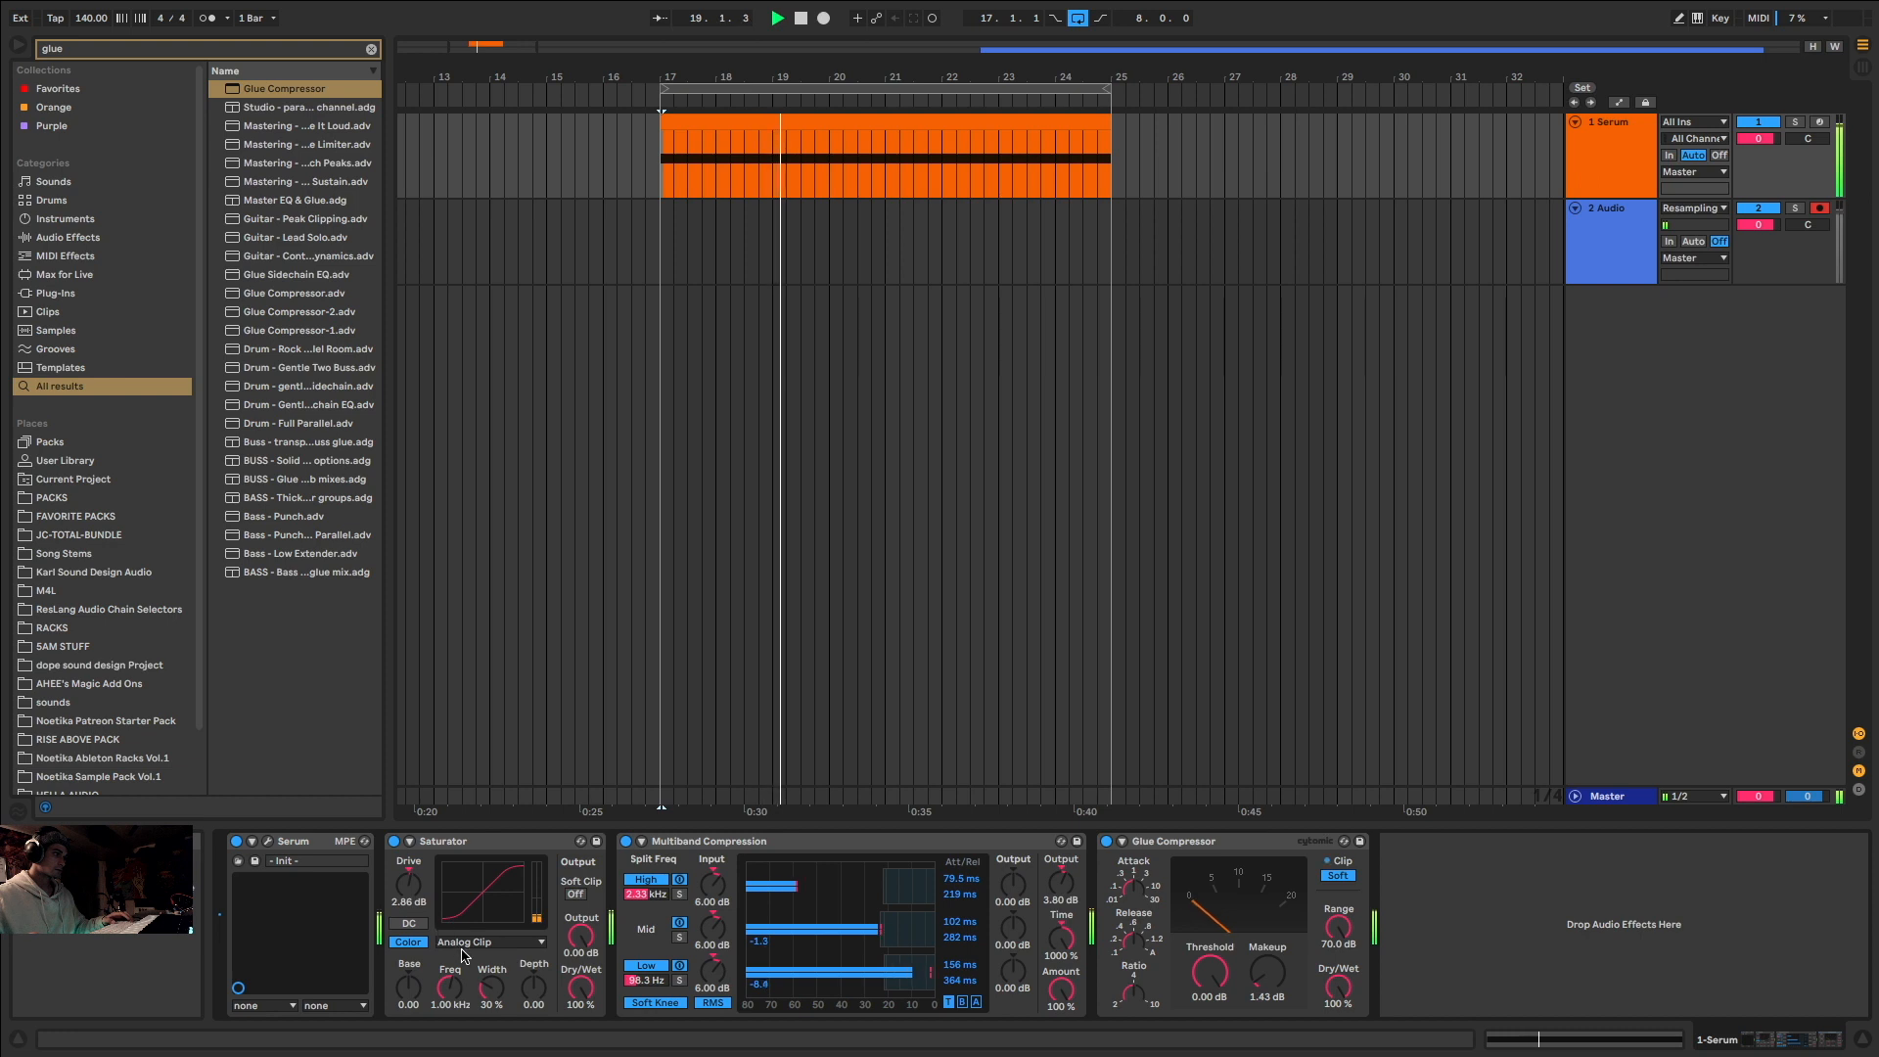
pyautogui.moveTo(409, 986); pyautogui.dragTo(411, 1040)
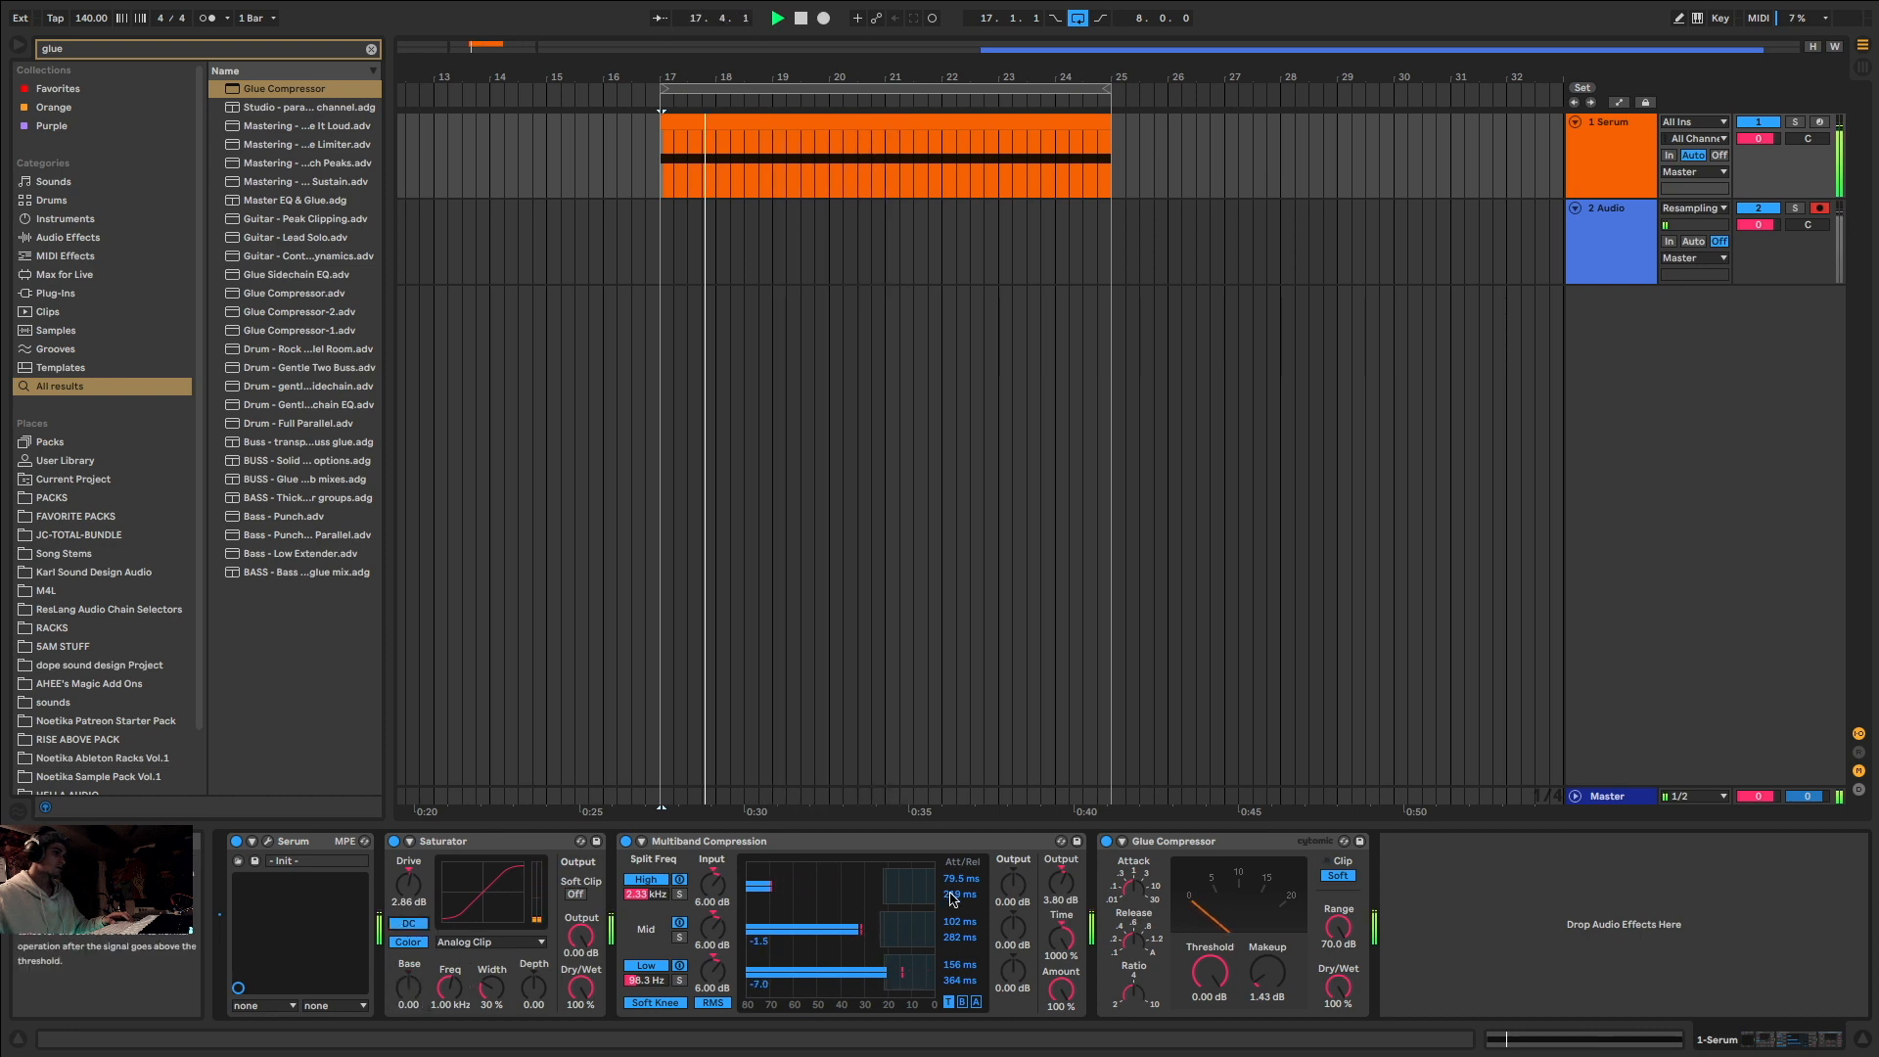
# Step: Move LFO 1's second peak slightly earlier in Serum and adjust the filter's Fat and Drive amounts
pyautogui.click(267, 842)
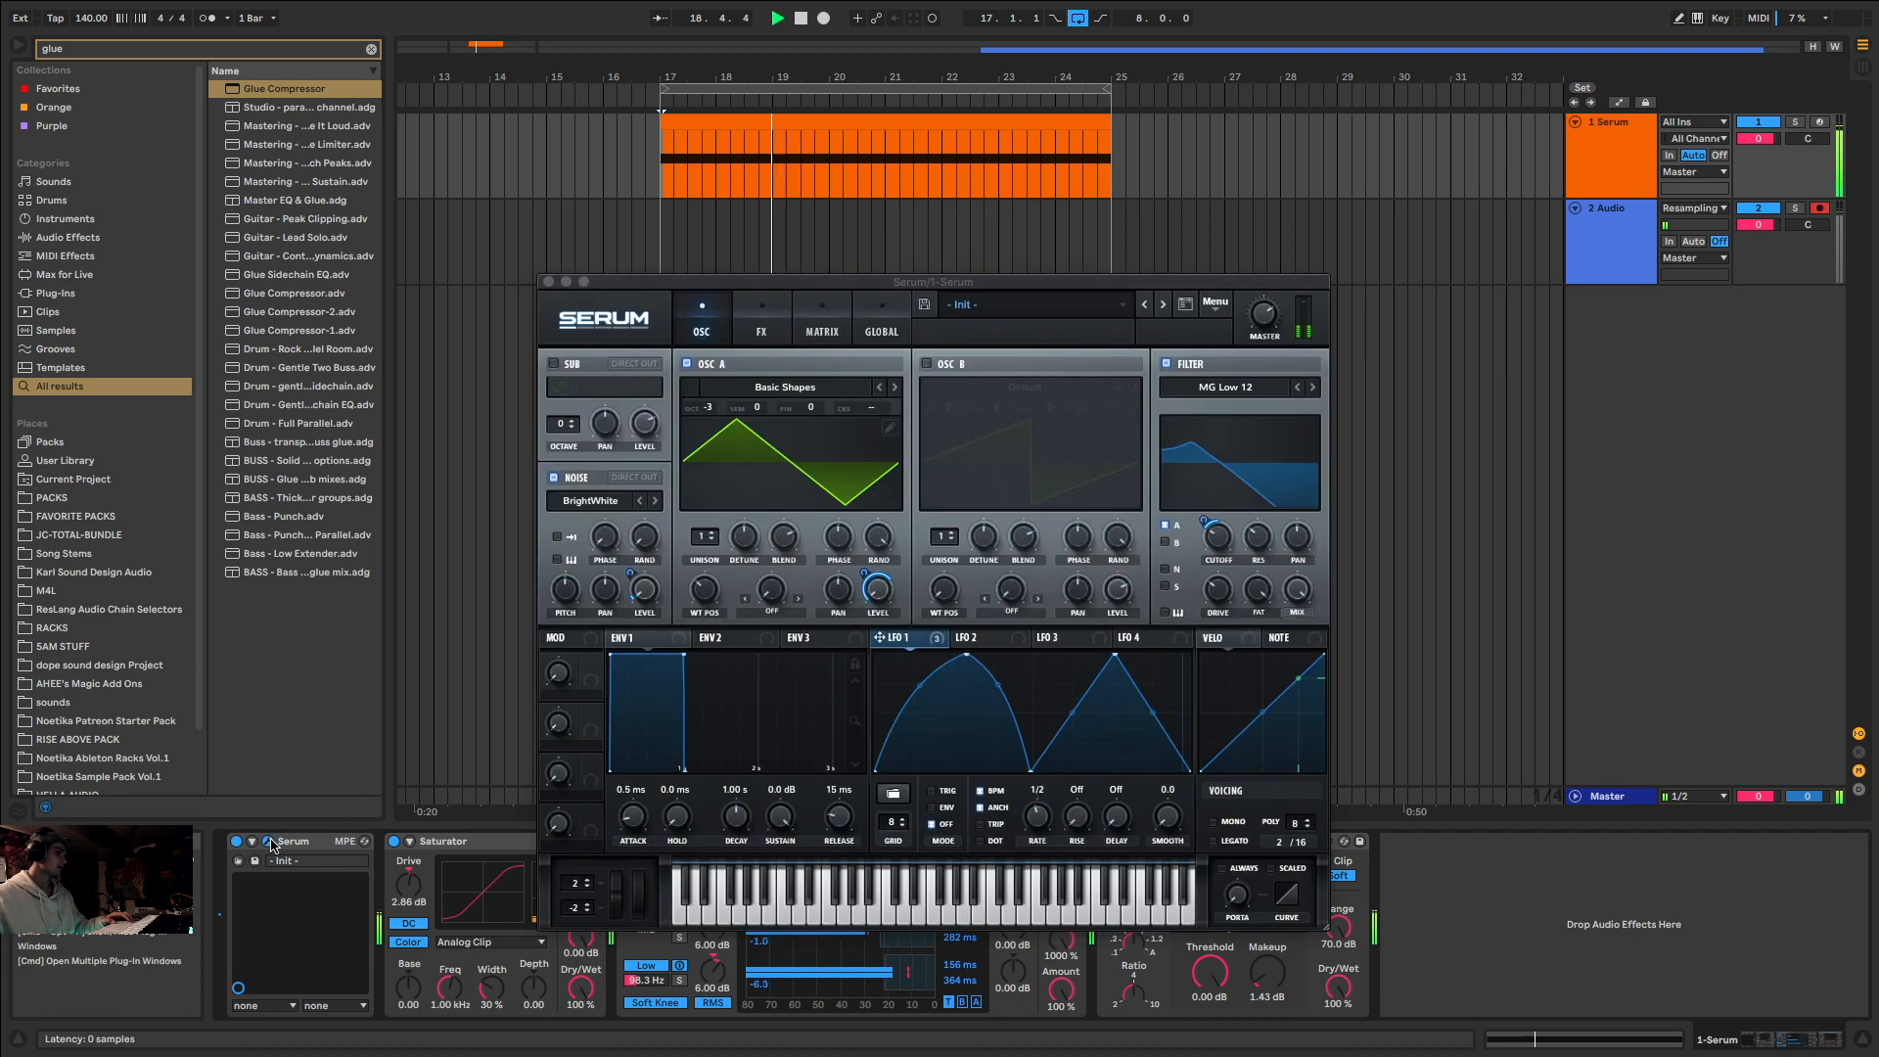
pyautogui.moveTo(1121, 704); pyautogui.dragTo(1107, 643)
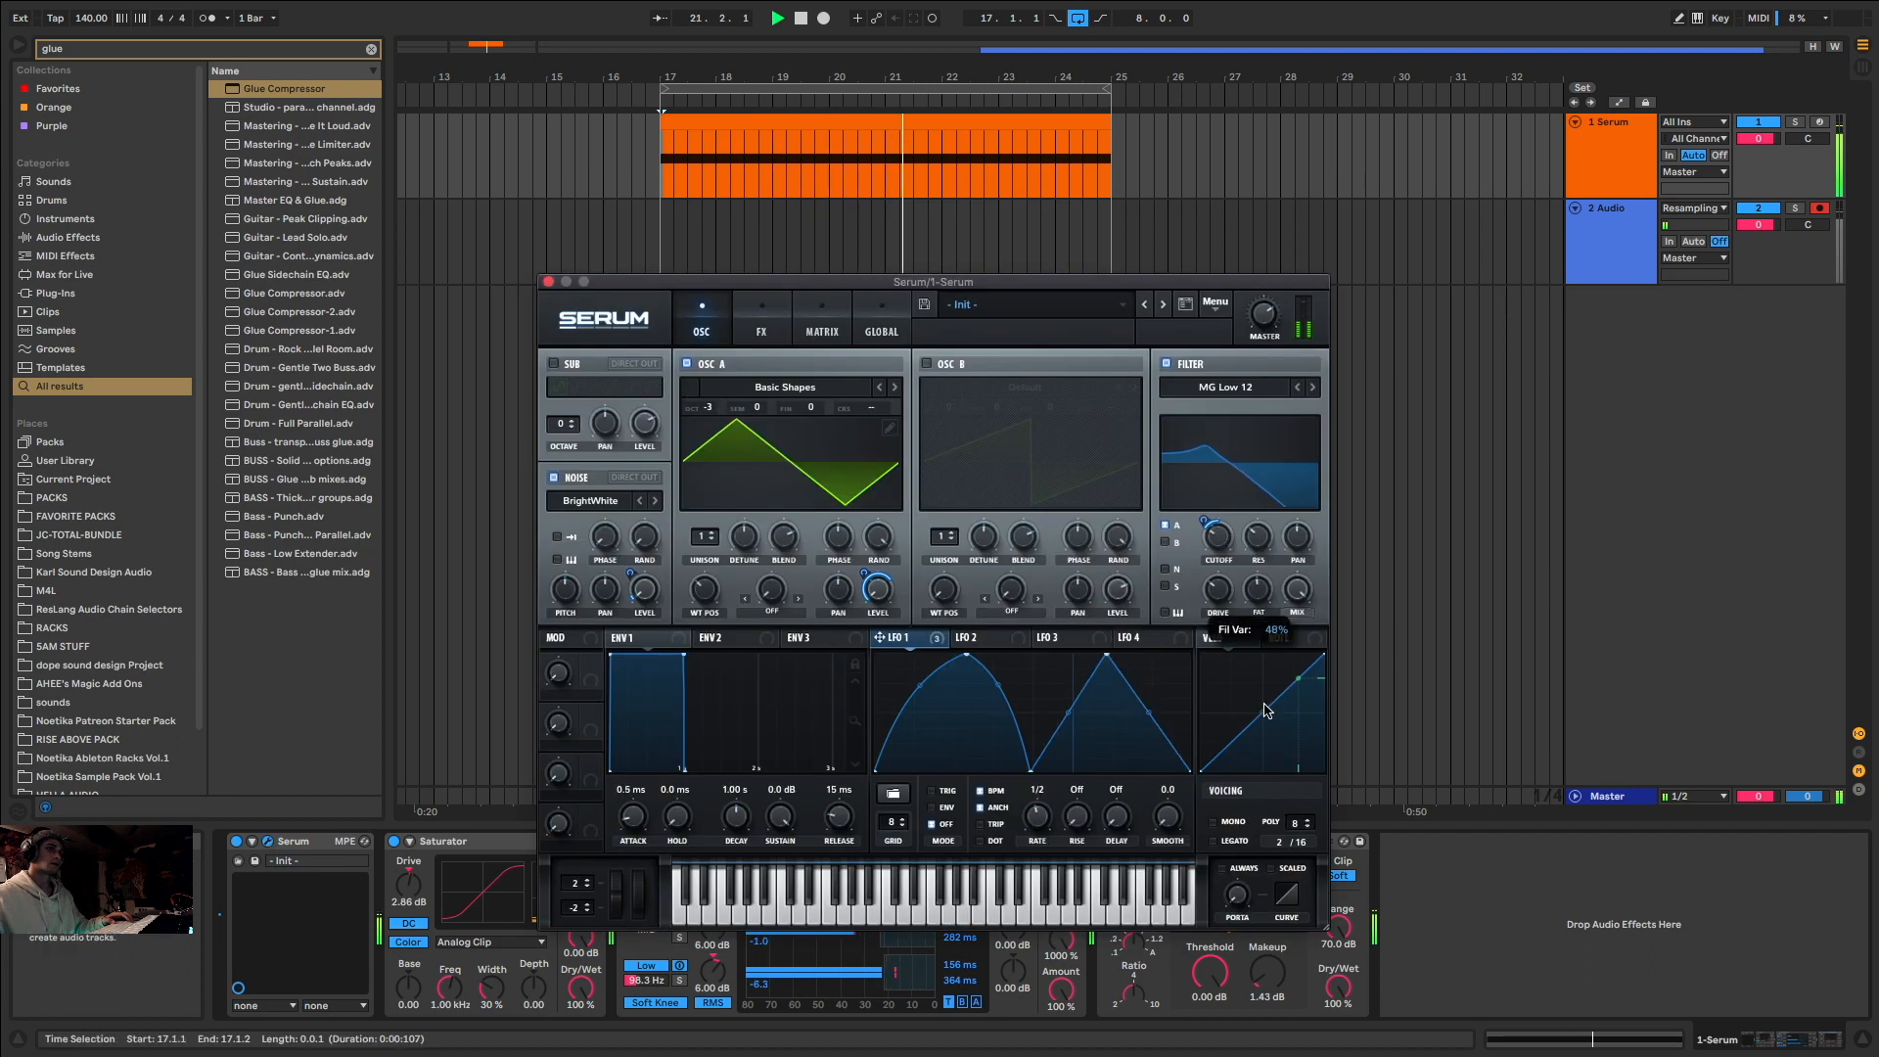
pyautogui.moveTo(1221, 588); pyautogui.dragTo(1221, 640)
pyautogui.click(1166, 614)
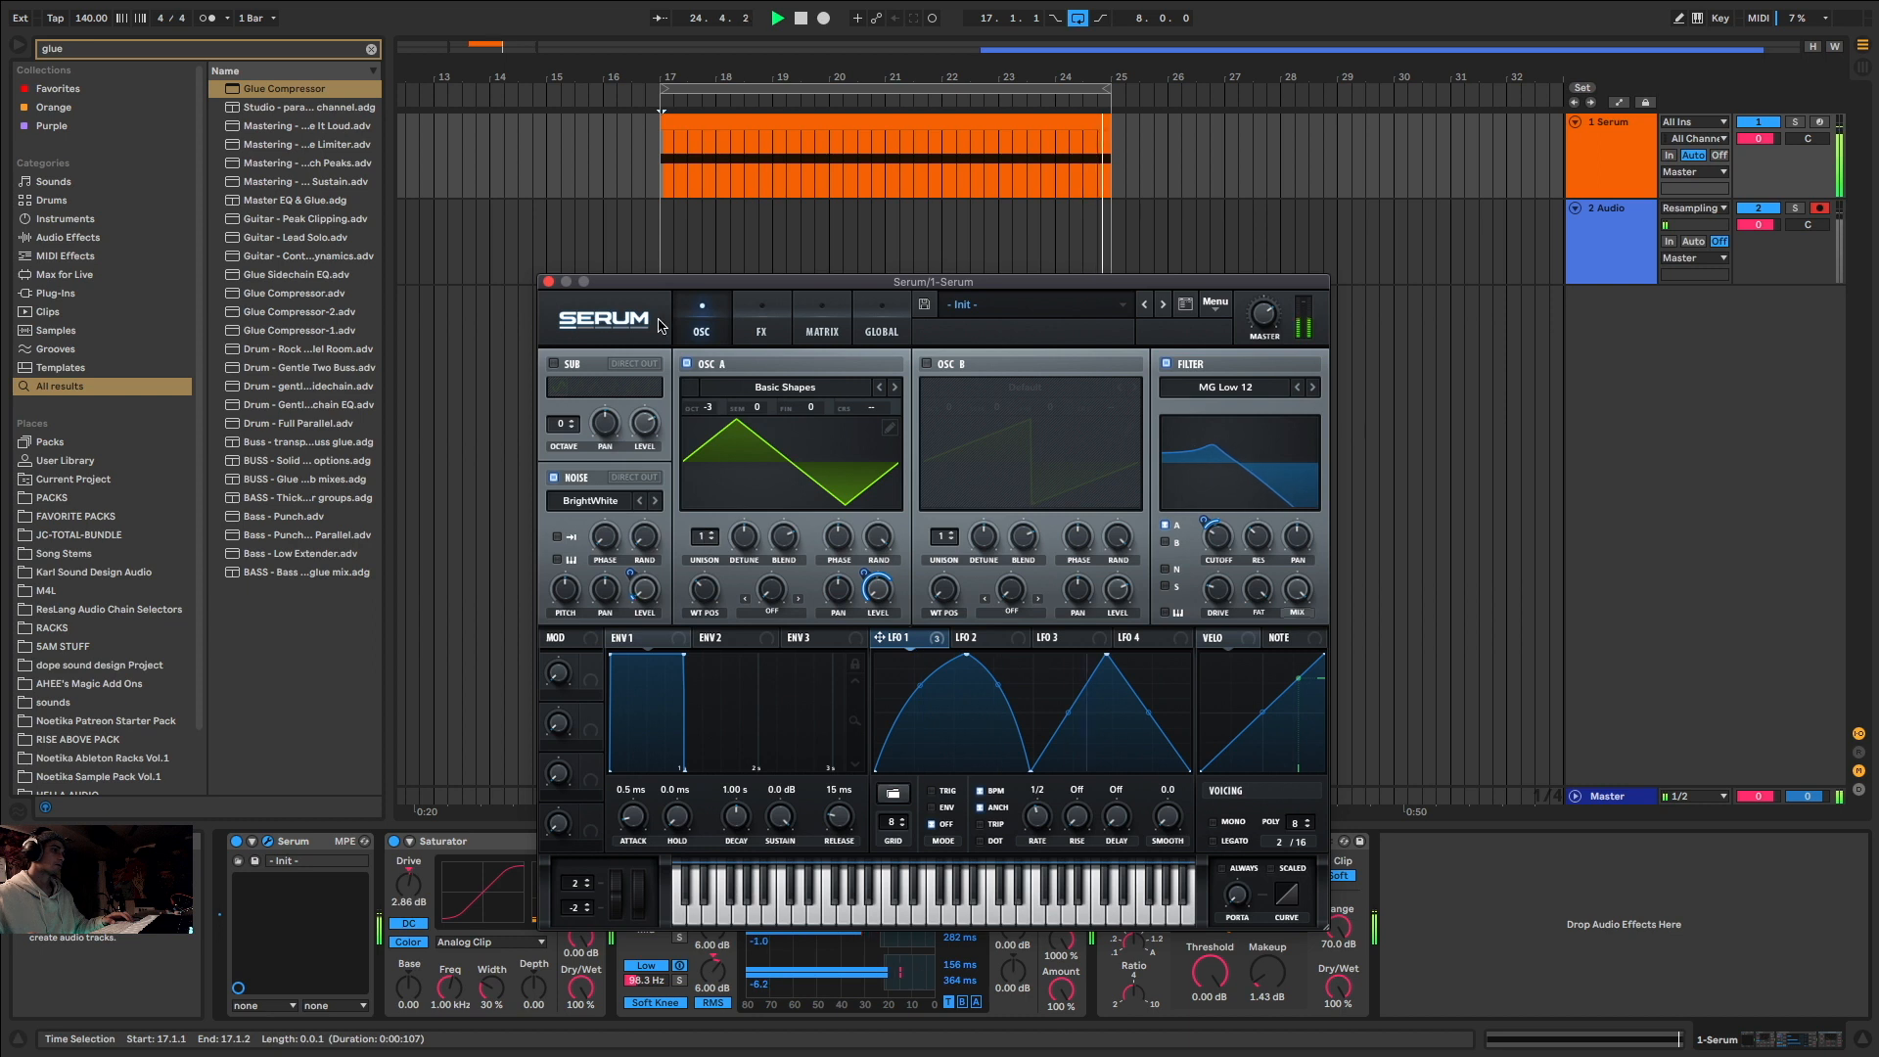
pyautogui.click(761, 321)
pyautogui.click(549, 282)
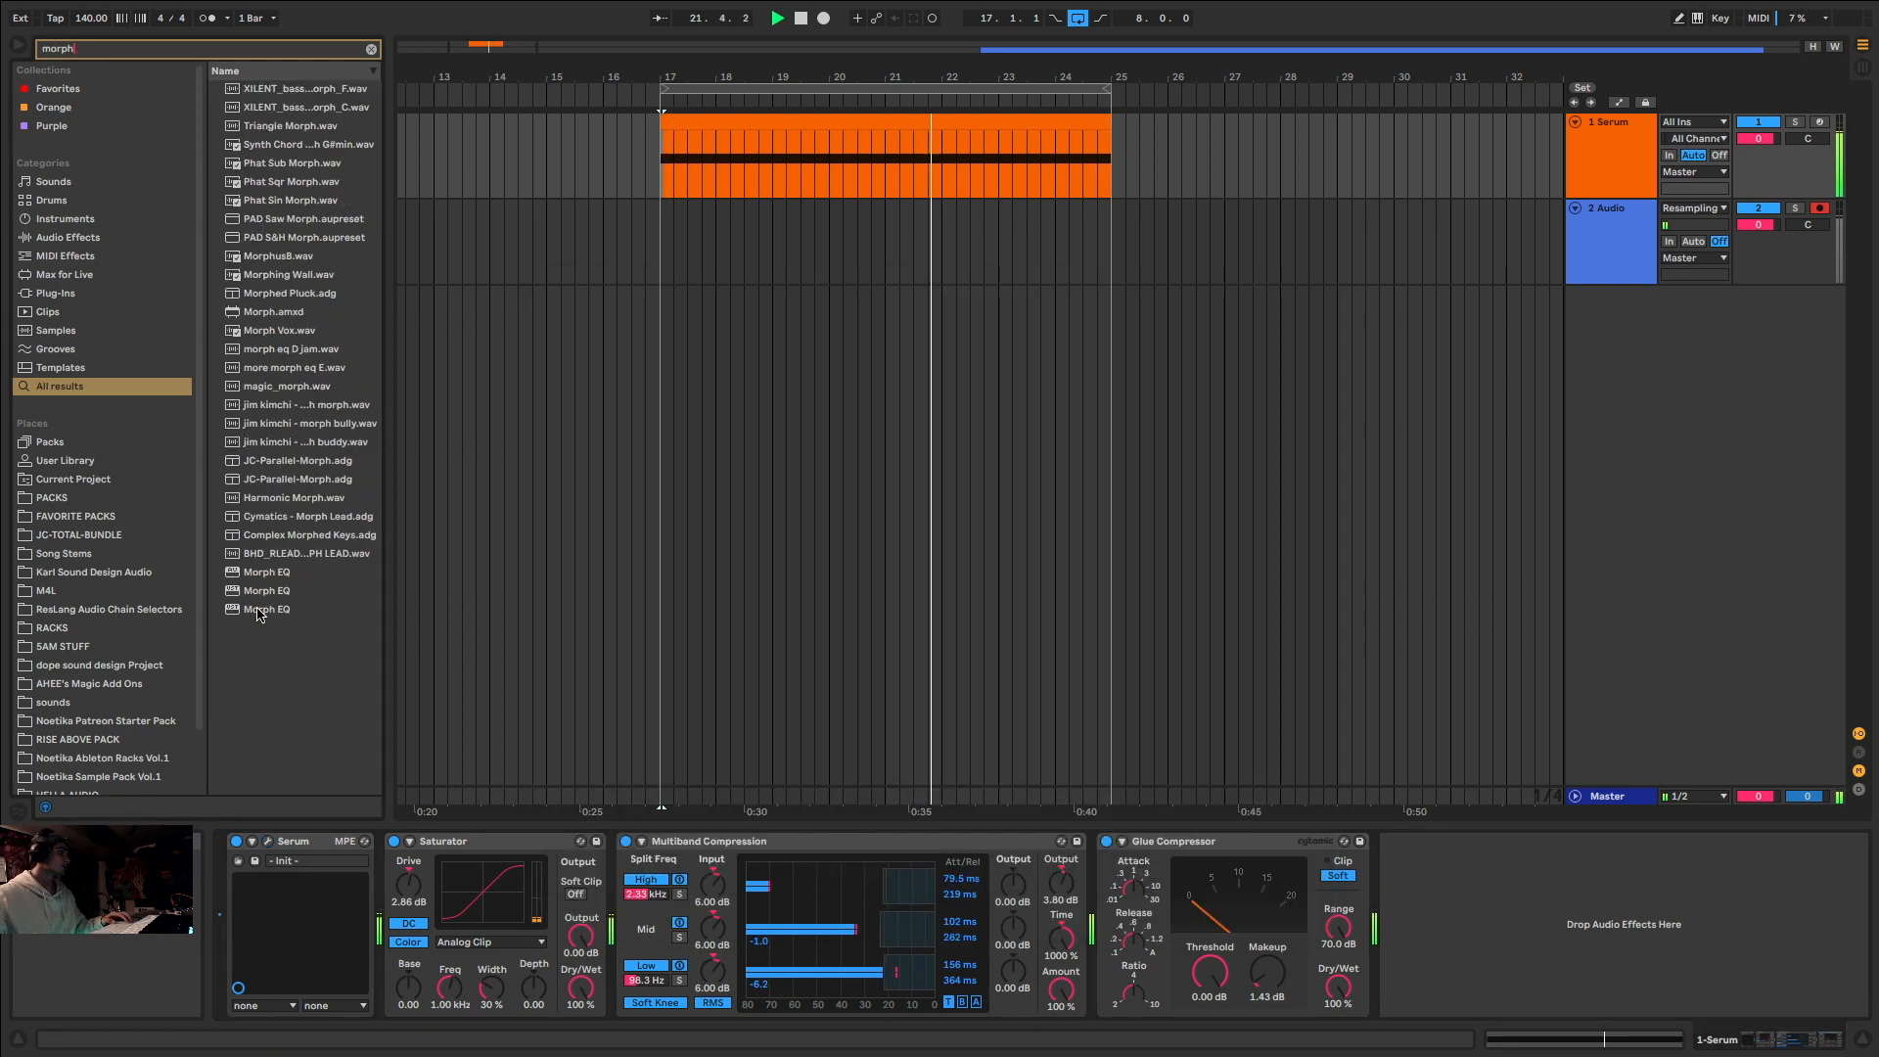
# Step: Insert Morph EQ between the Saturator and Multiband Compression and try sweeping the Morph of the REZ NOTCH preset
pyautogui.moveTo(741, 849); pyautogui.dragTo(742, 849)
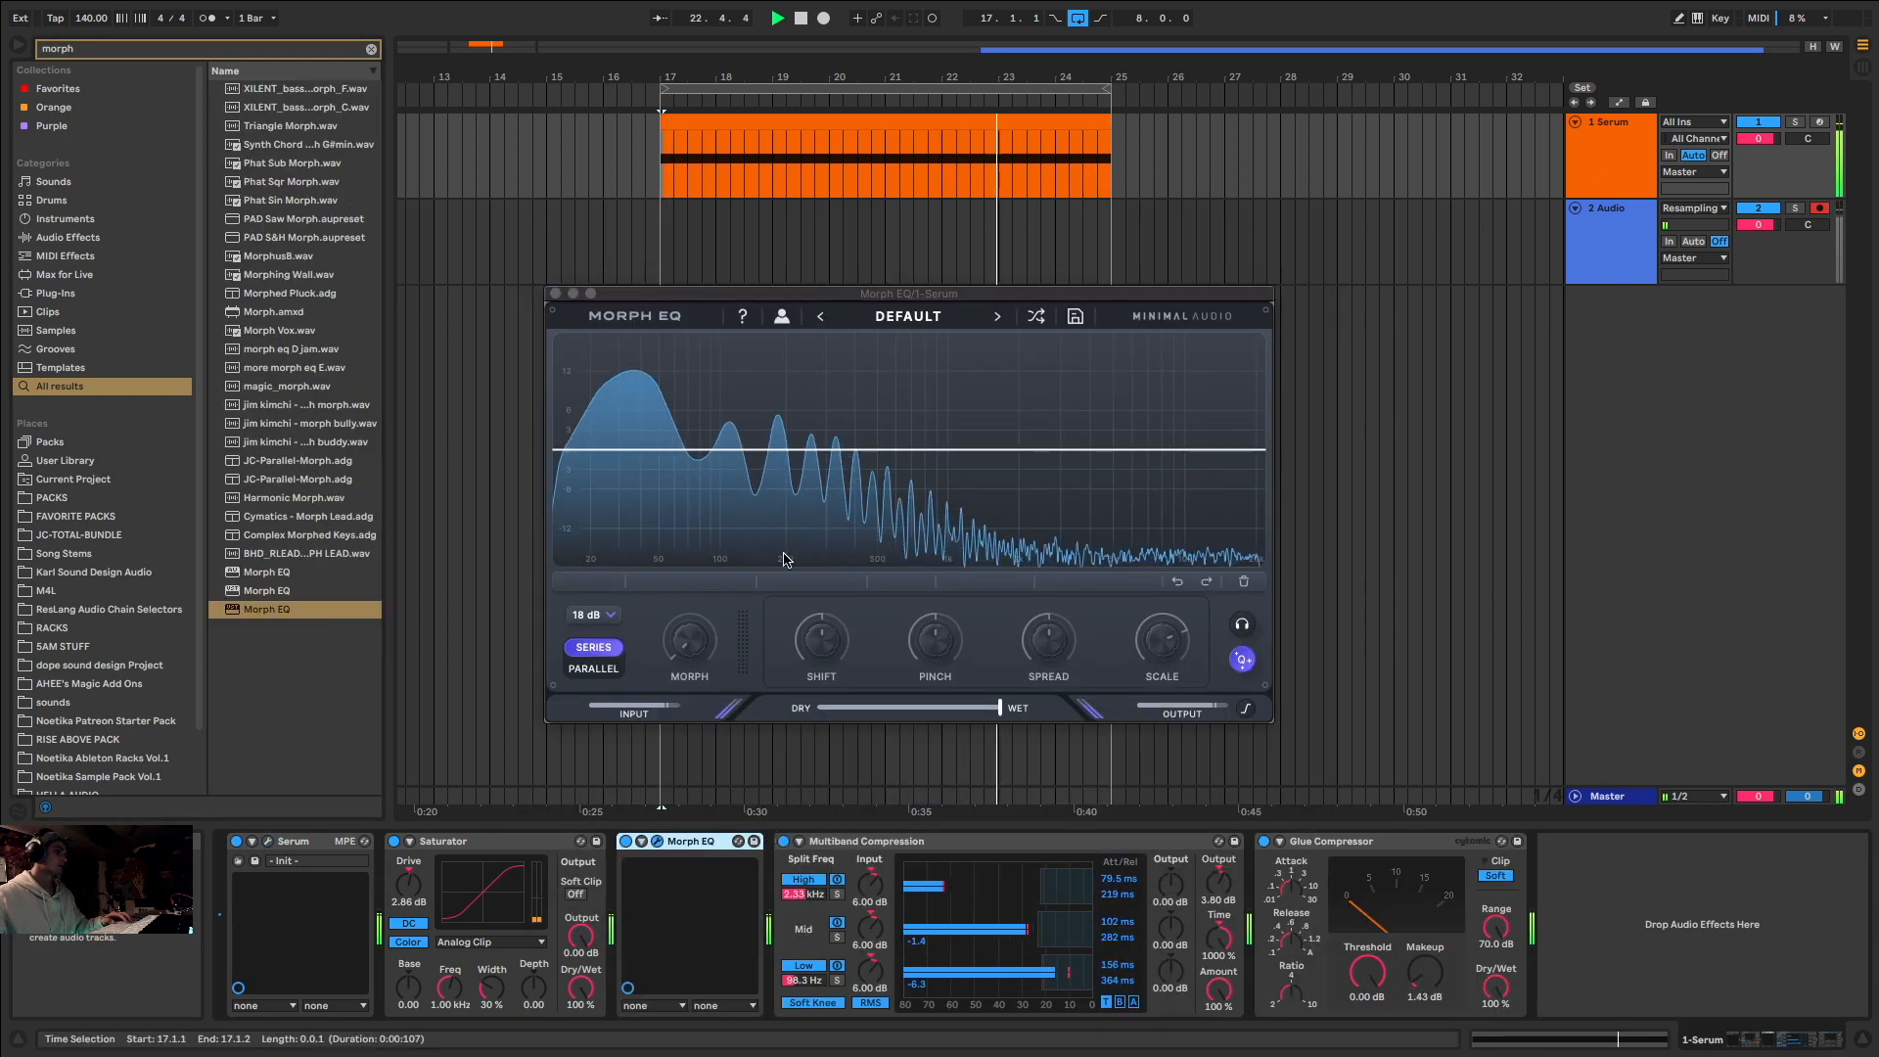
pyautogui.click(1033, 320)
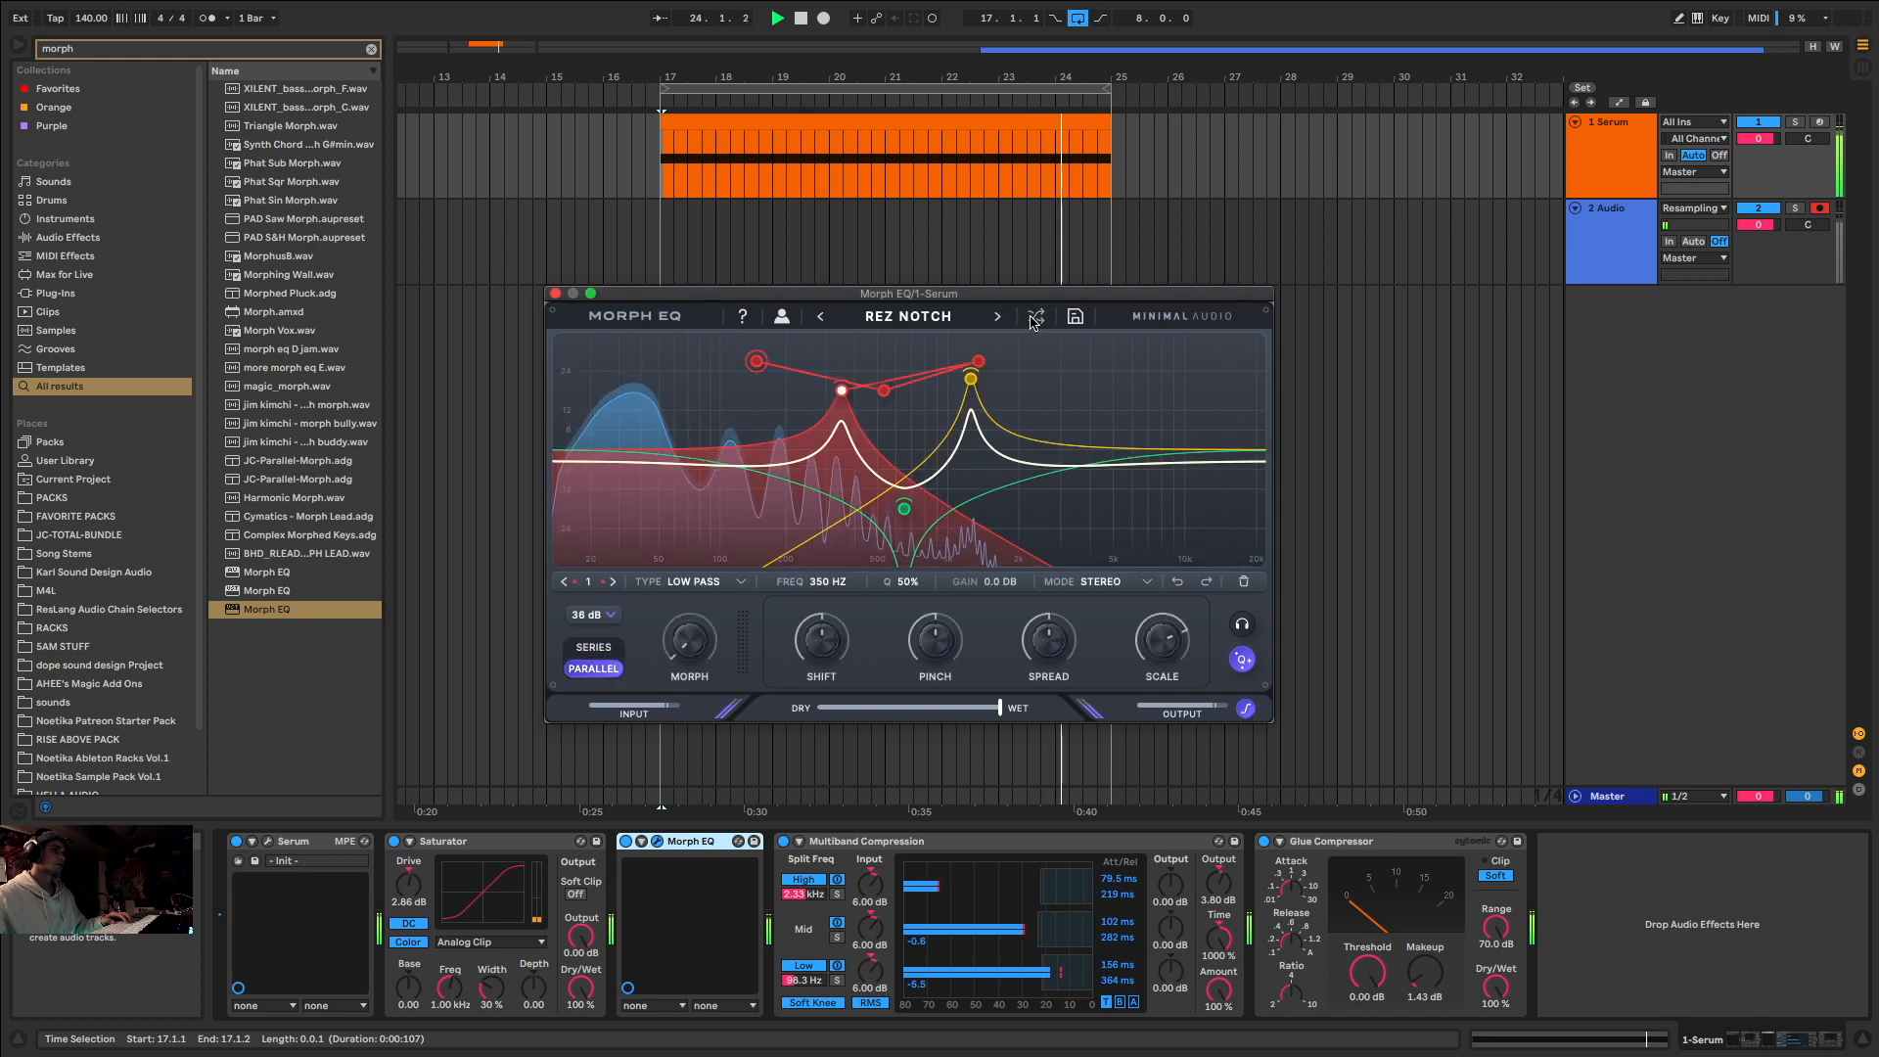
pyautogui.moveTo(691, 641); pyautogui.dragTo(747, 486)
# Step: In Morph EQ's default preset, create a 13.2 dB peak at 236 Hz and a dip above 1 kHz
pyautogui.moveTo(852, 370); pyautogui.dragTo(852, 336)
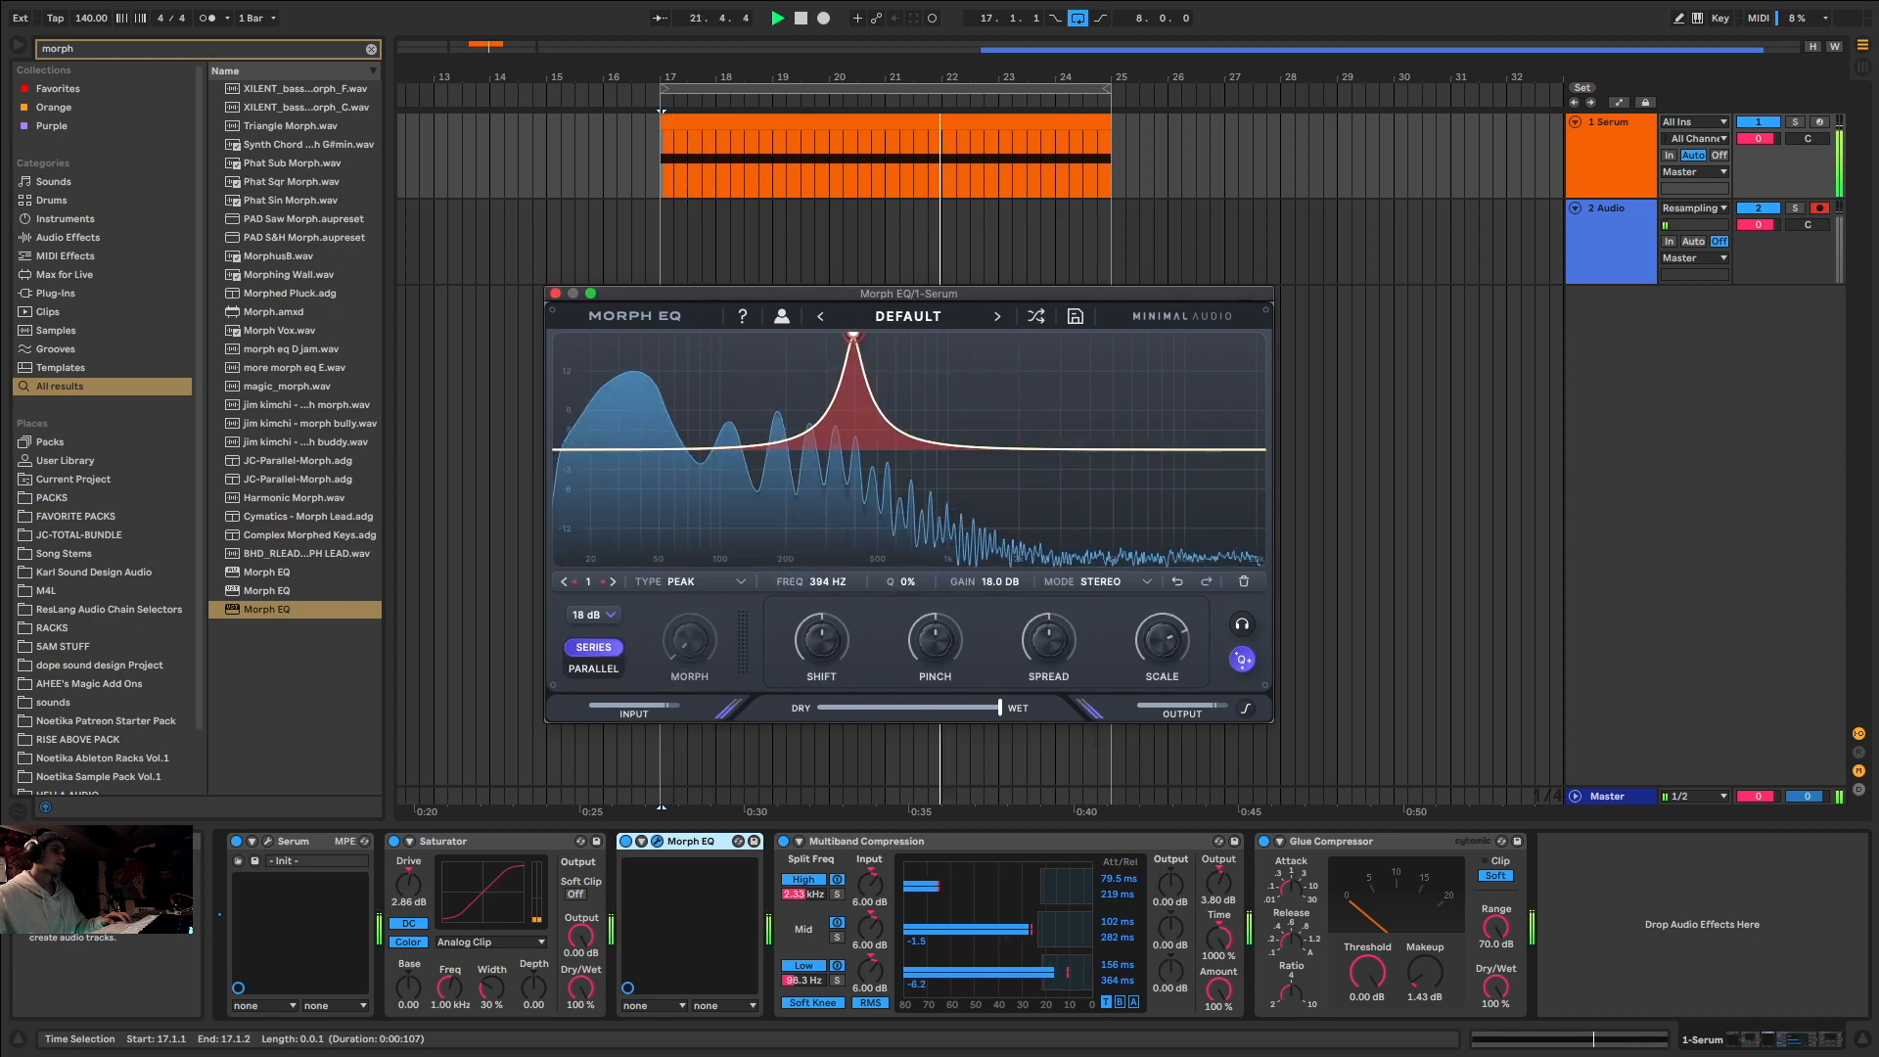
pyautogui.moveTo(1002, 397); pyautogui.dragTo(985, 493)
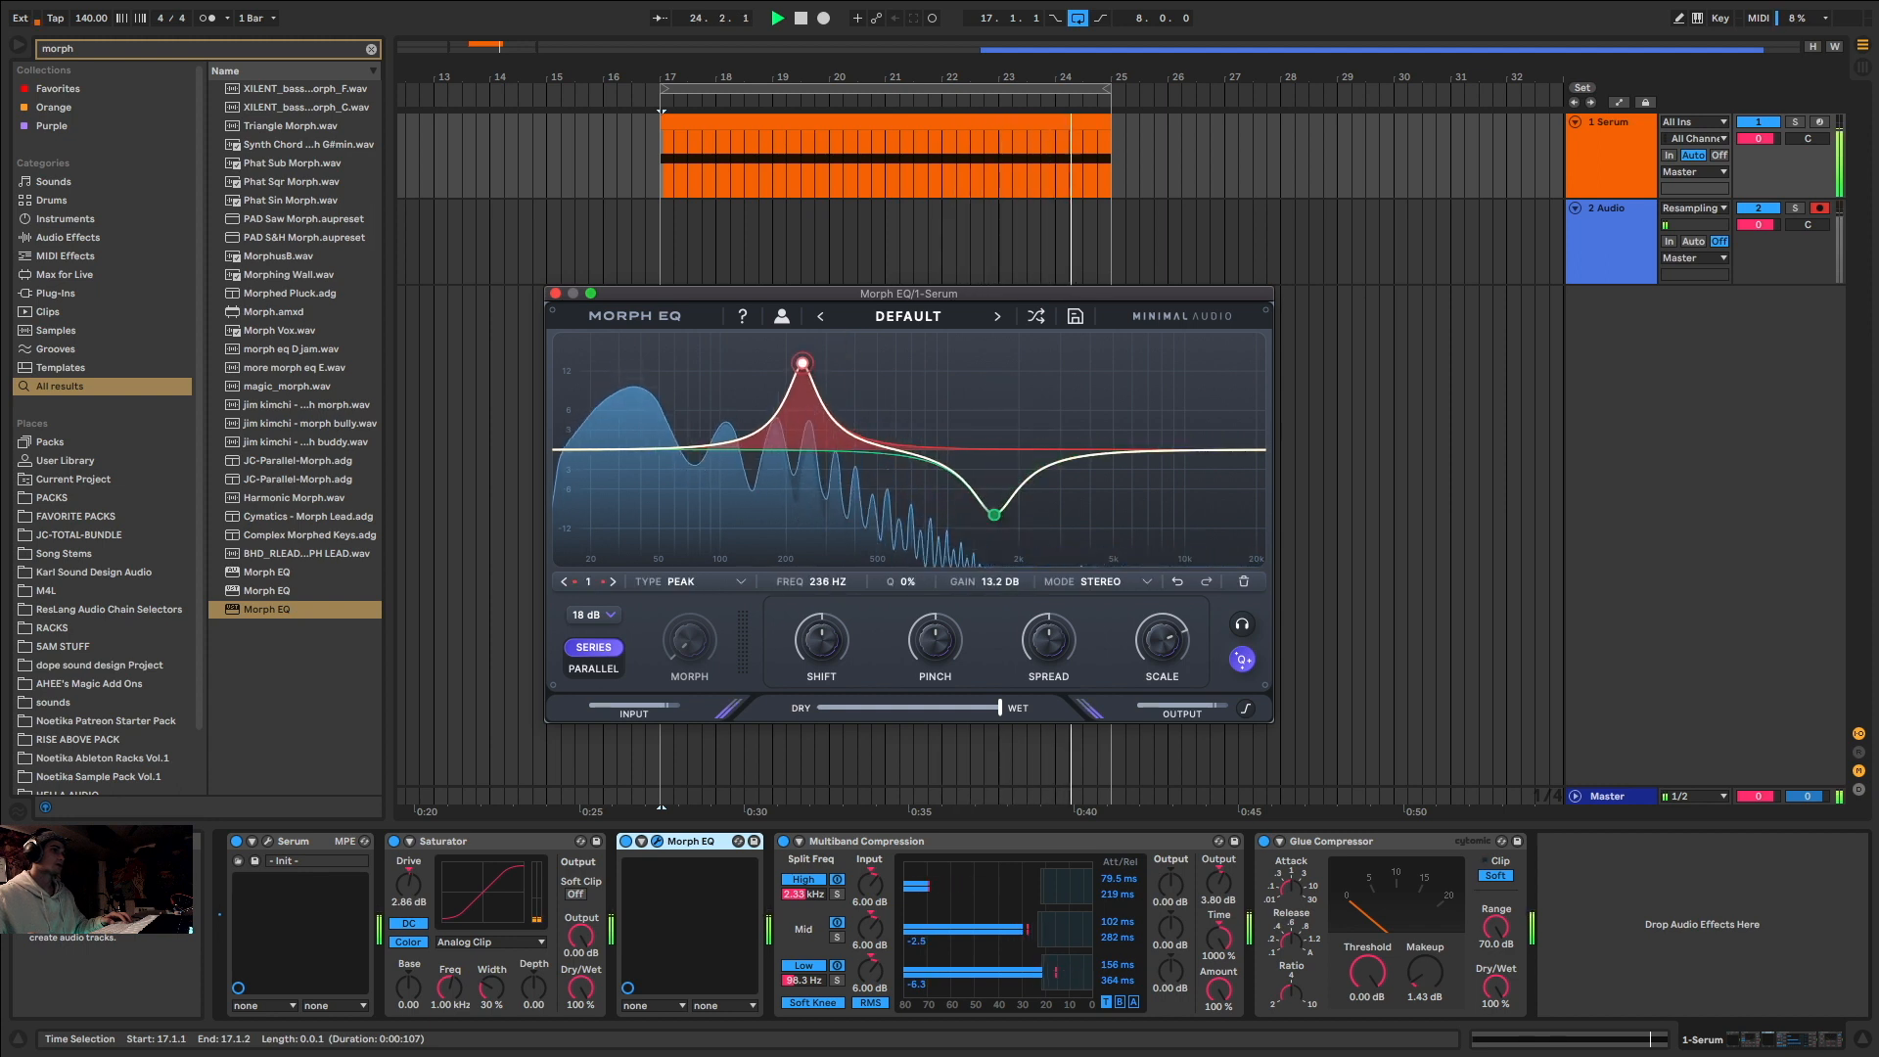
pyautogui.click(982, 519)
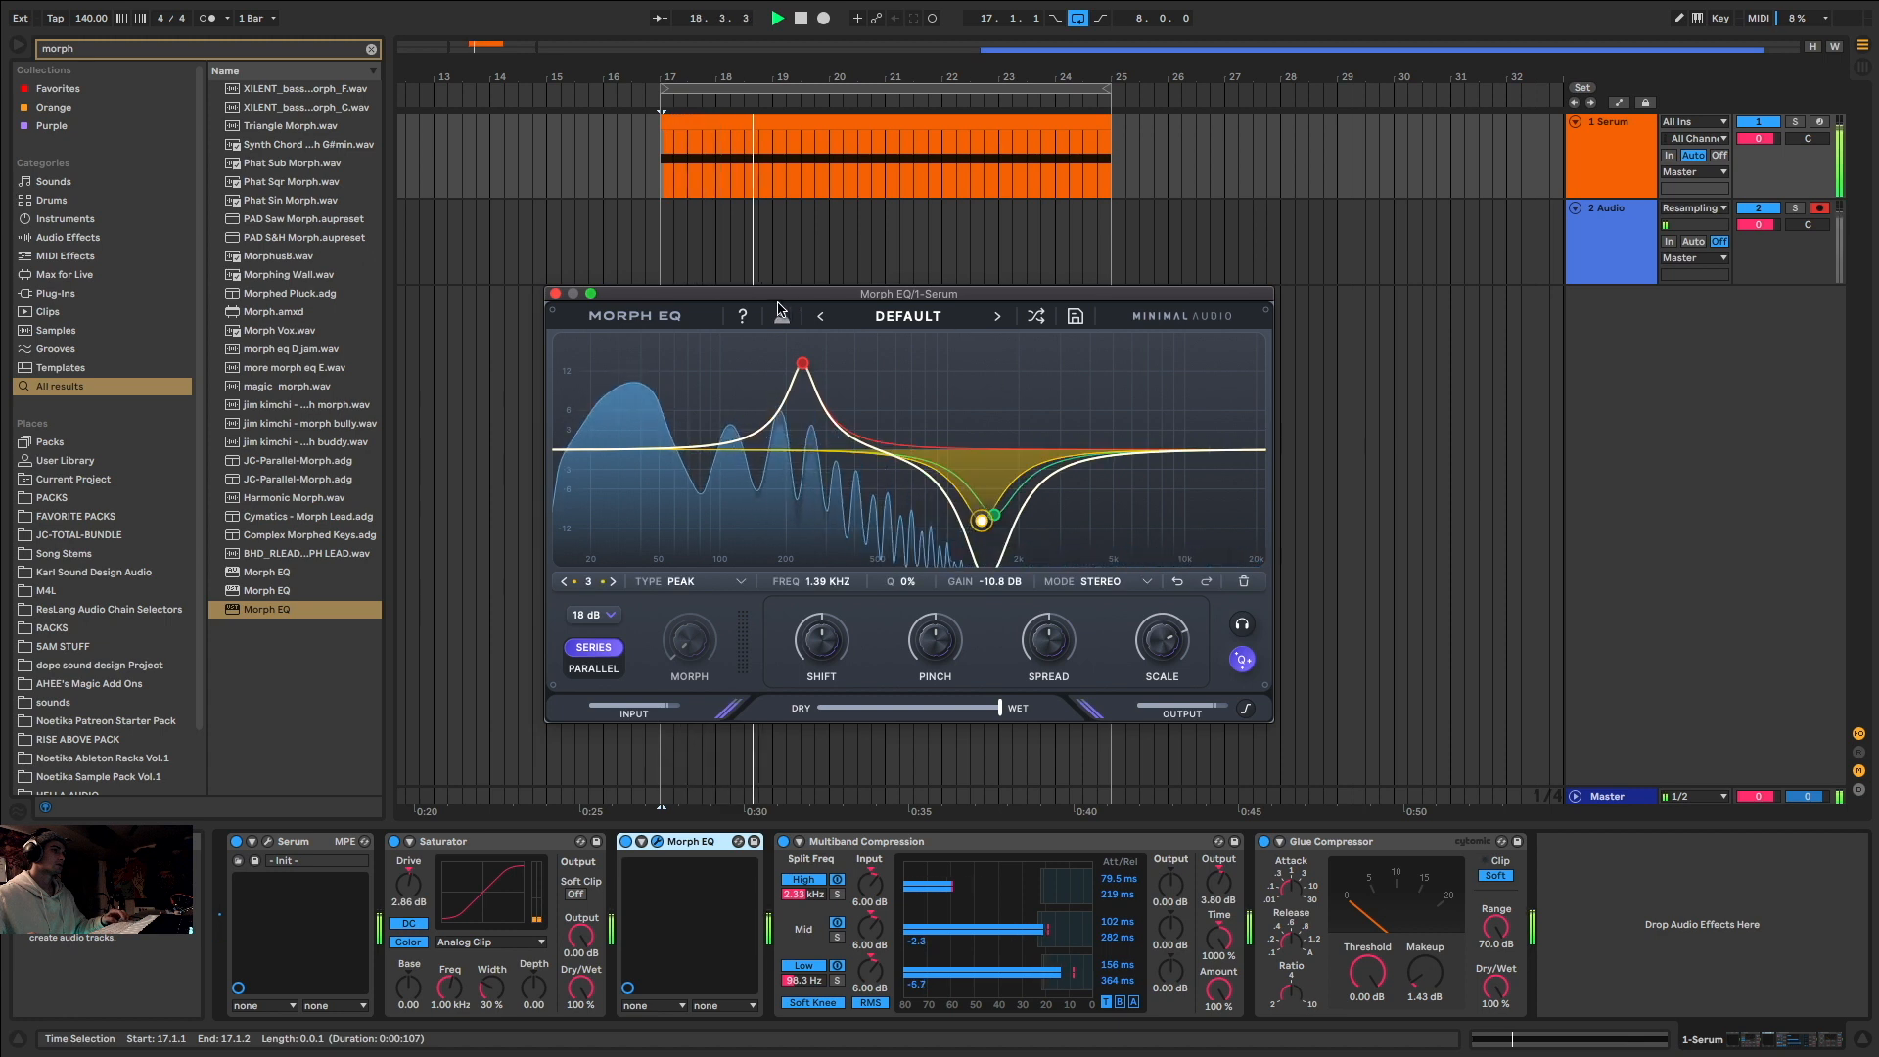
pyautogui.click(1178, 582)
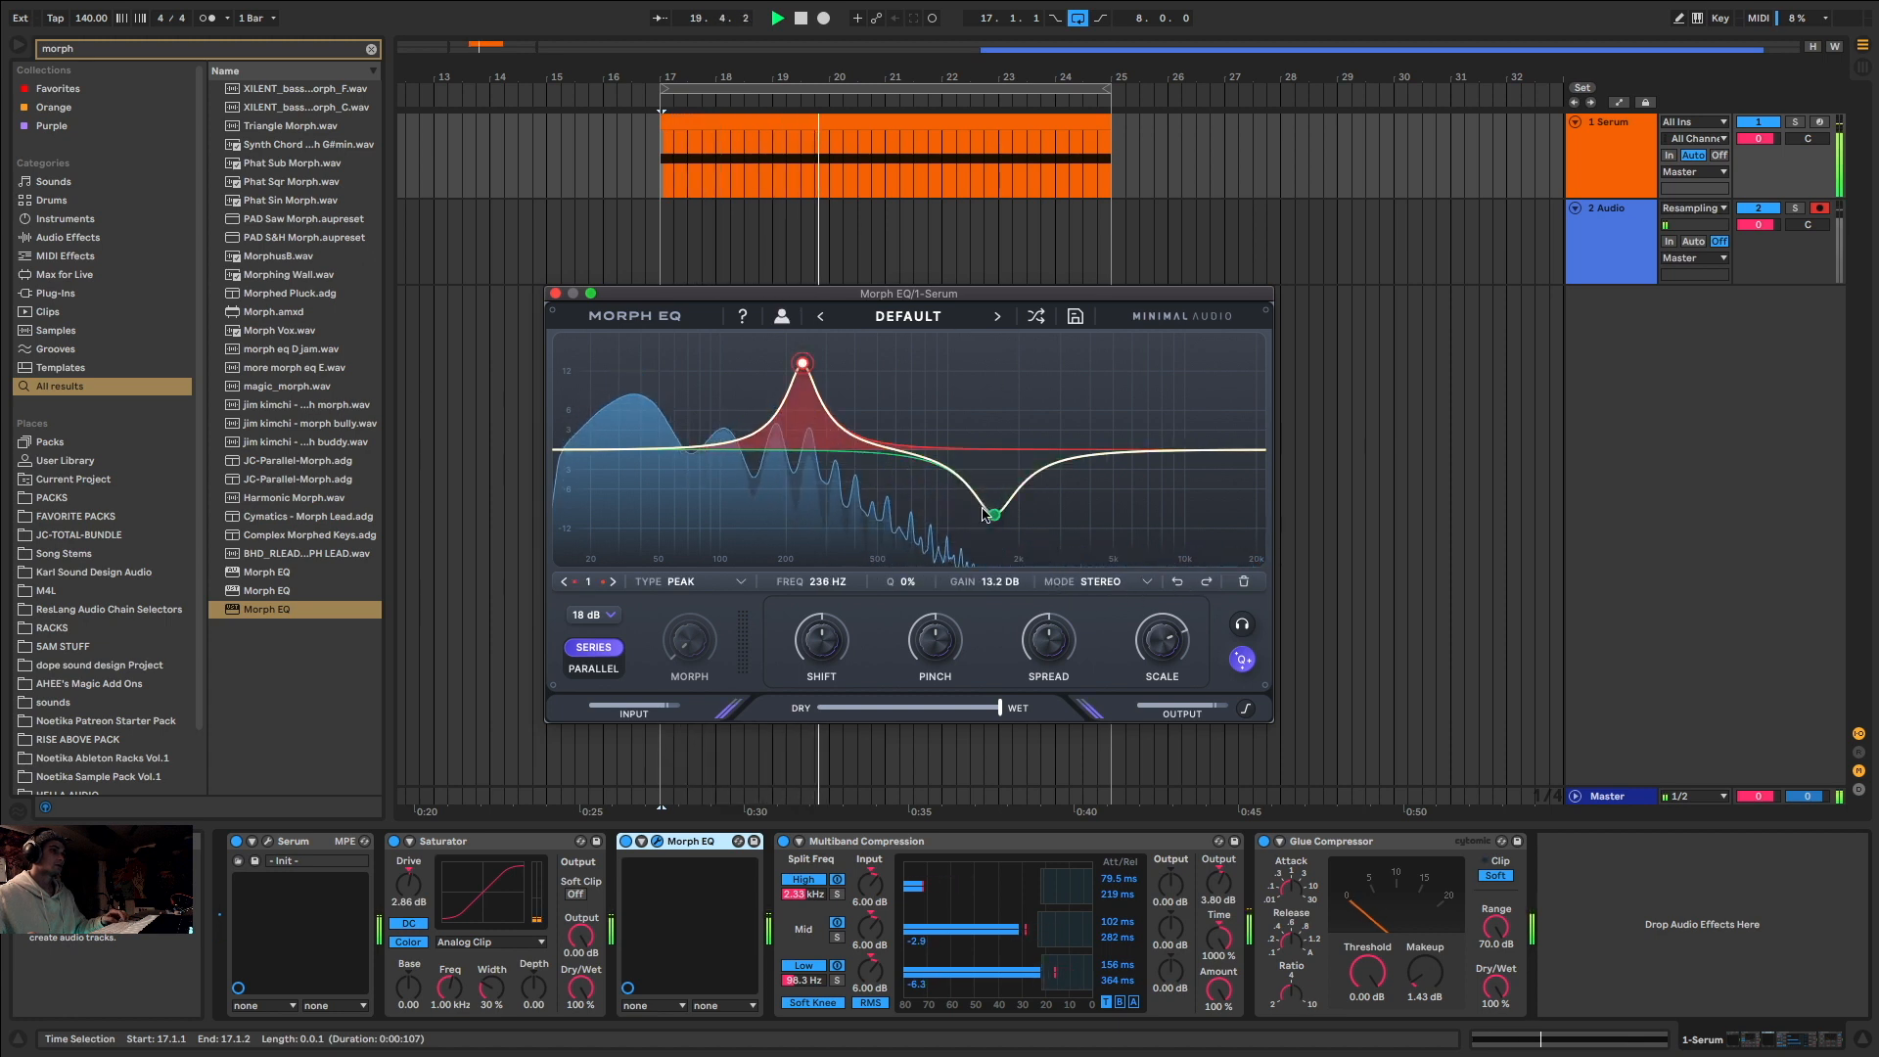
# Step: Lay out morph paths for both bands, with a peak point at 646 Hz and 14.4 dB, and set Morph to 30%
pyautogui.moveTo(994, 513); pyautogui.dragTo(956, 528)
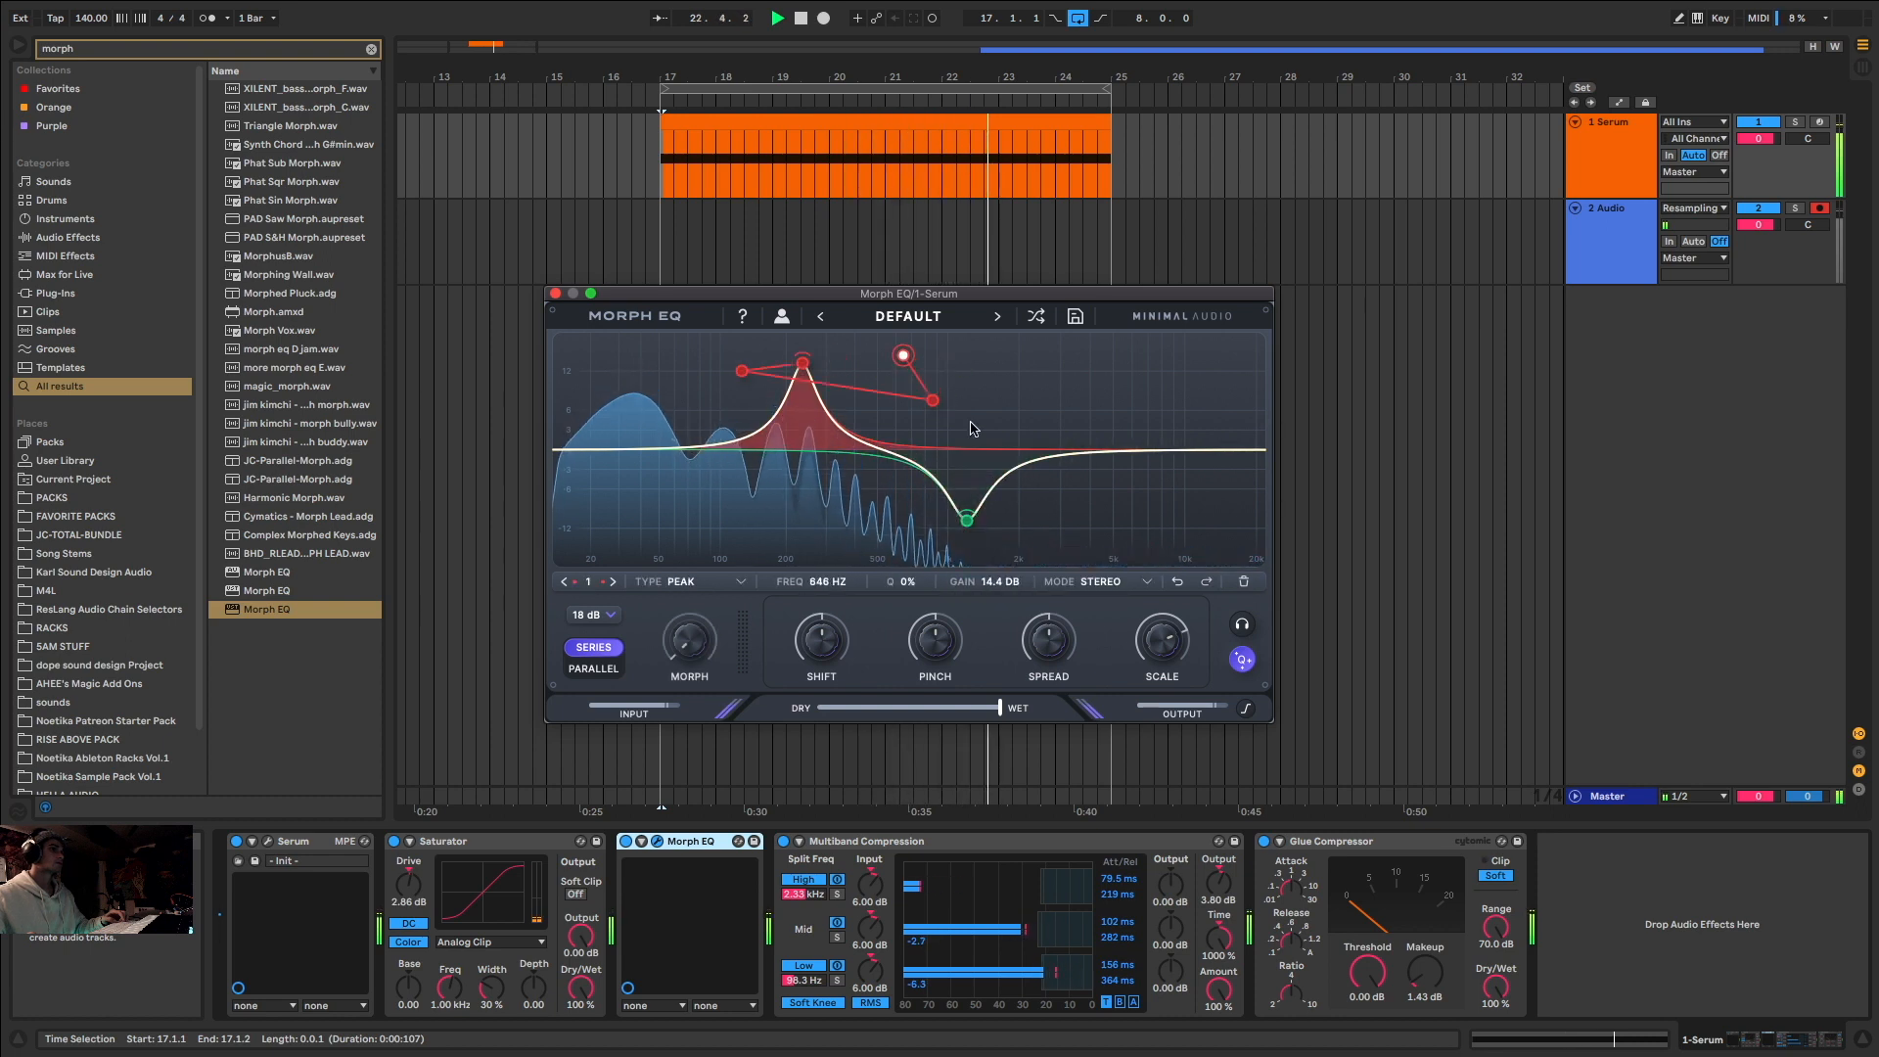
pyautogui.moveTo(693, 641); pyautogui.dragTo(685, 441)
pyautogui.press('space')
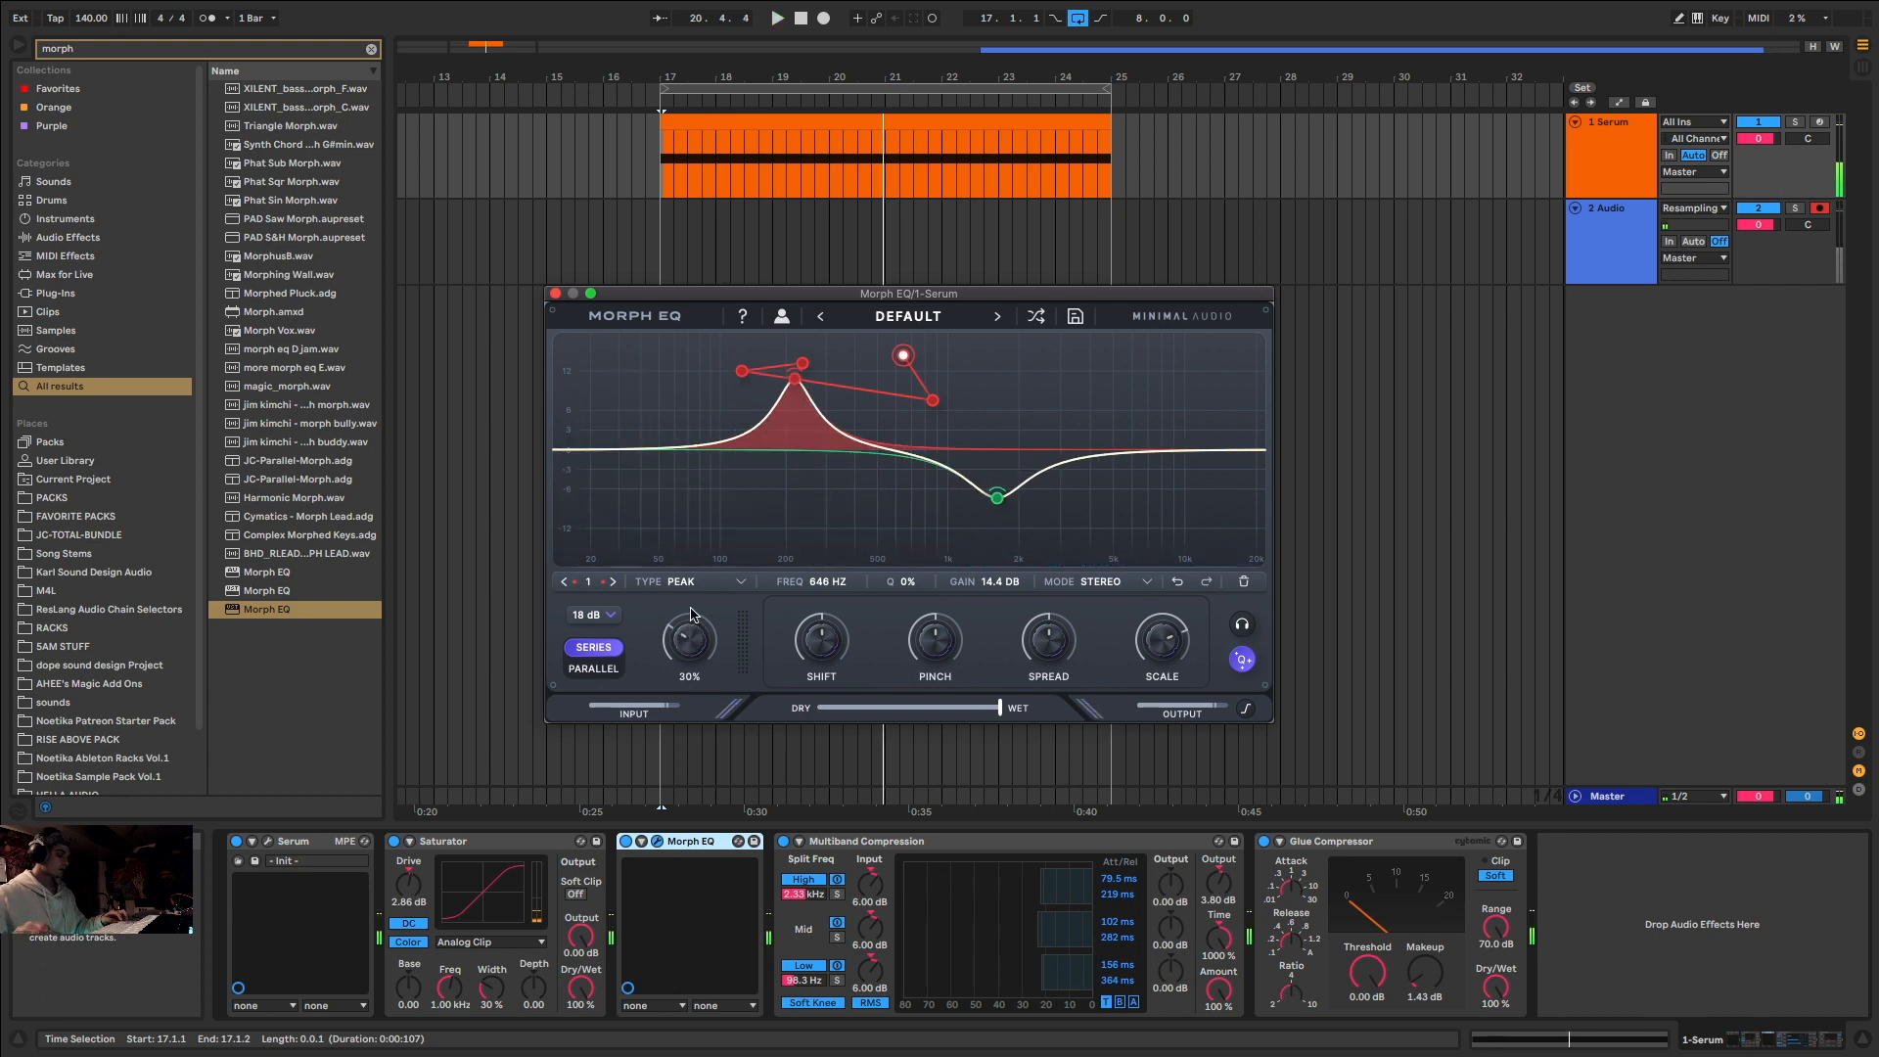
# Step: Insert an LFO device after Morph EQ and set it to a Random waveform with added Jitter and 100% Smooth
pyautogui.press('super+f')
pyautogui.write('lfo')
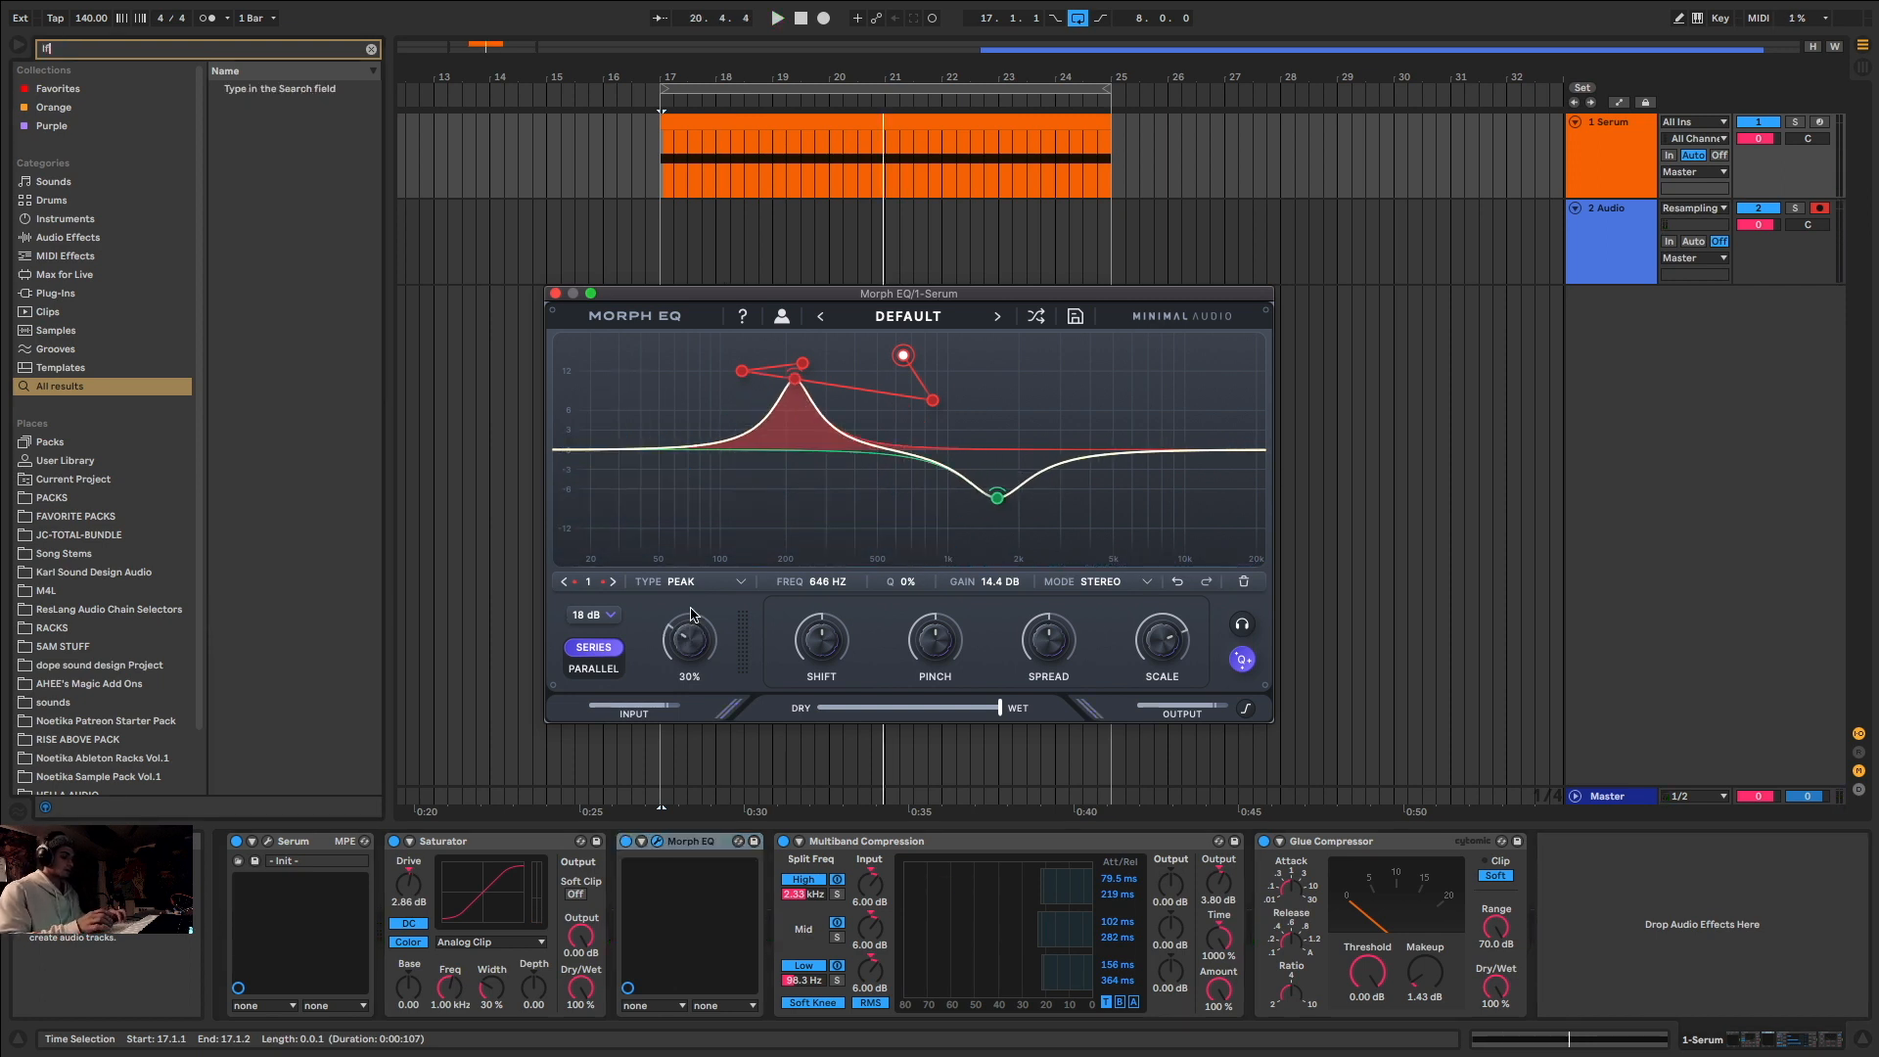
pyautogui.click(804, 919)
pyautogui.moveTo(801, 911); pyautogui.dragTo(865, 888)
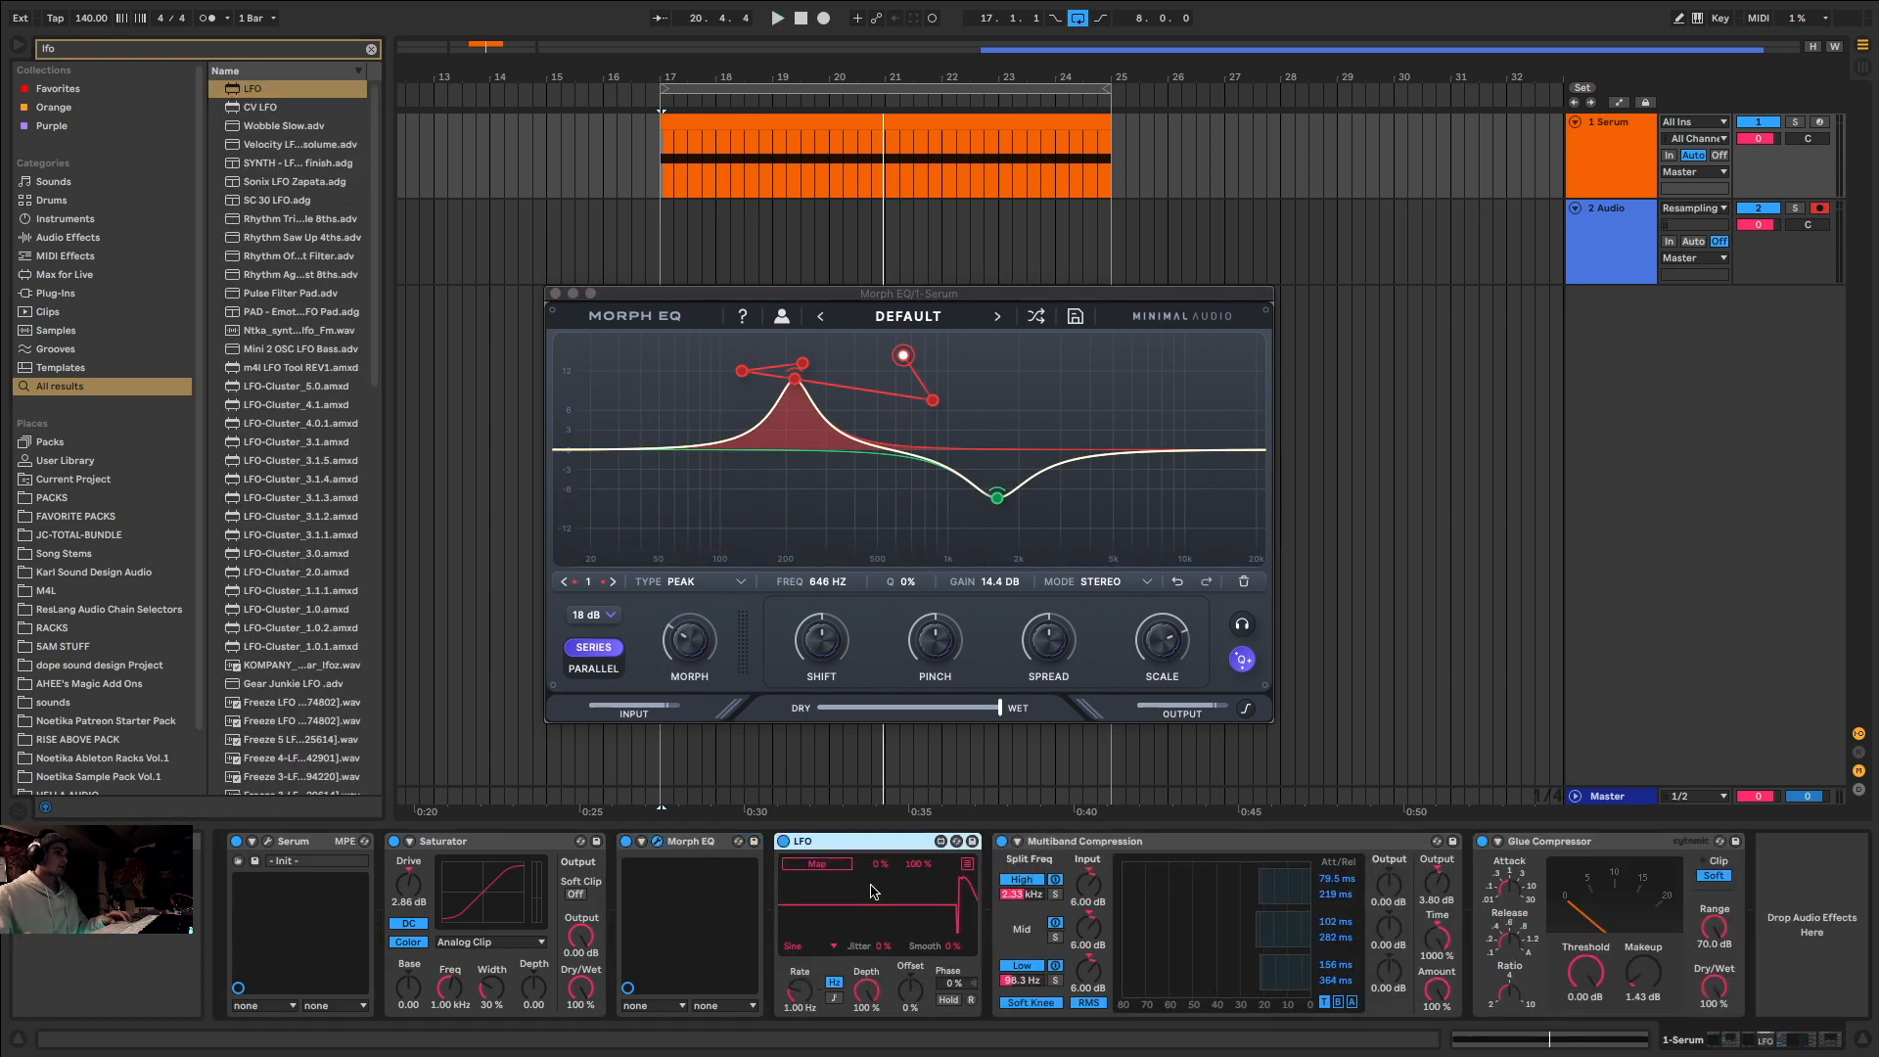
pyautogui.click(806, 947)
pyautogui.click(818, 910)
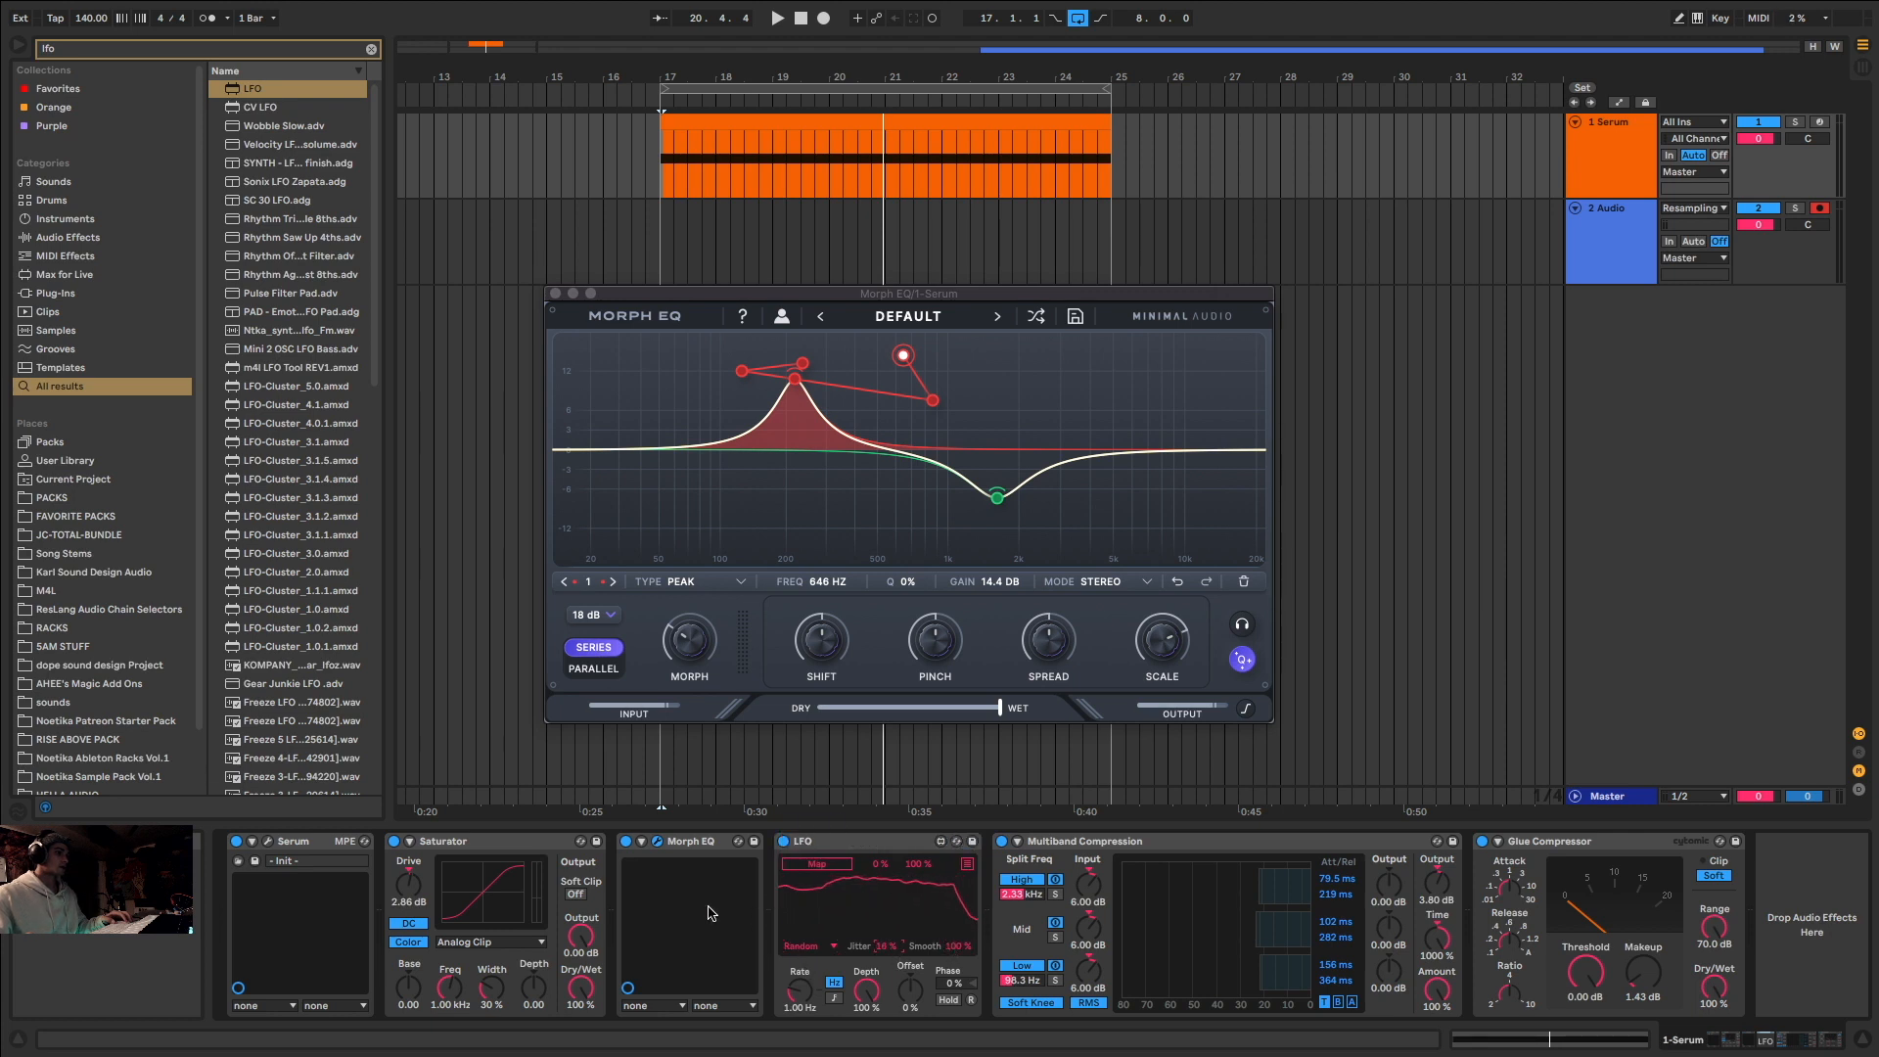
# Step: Map the LFO to Morph EQ's Morph parameter and extend the red band's path with a point at 155 Hz and 4.6 dB
pyautogui.click(655, 842)
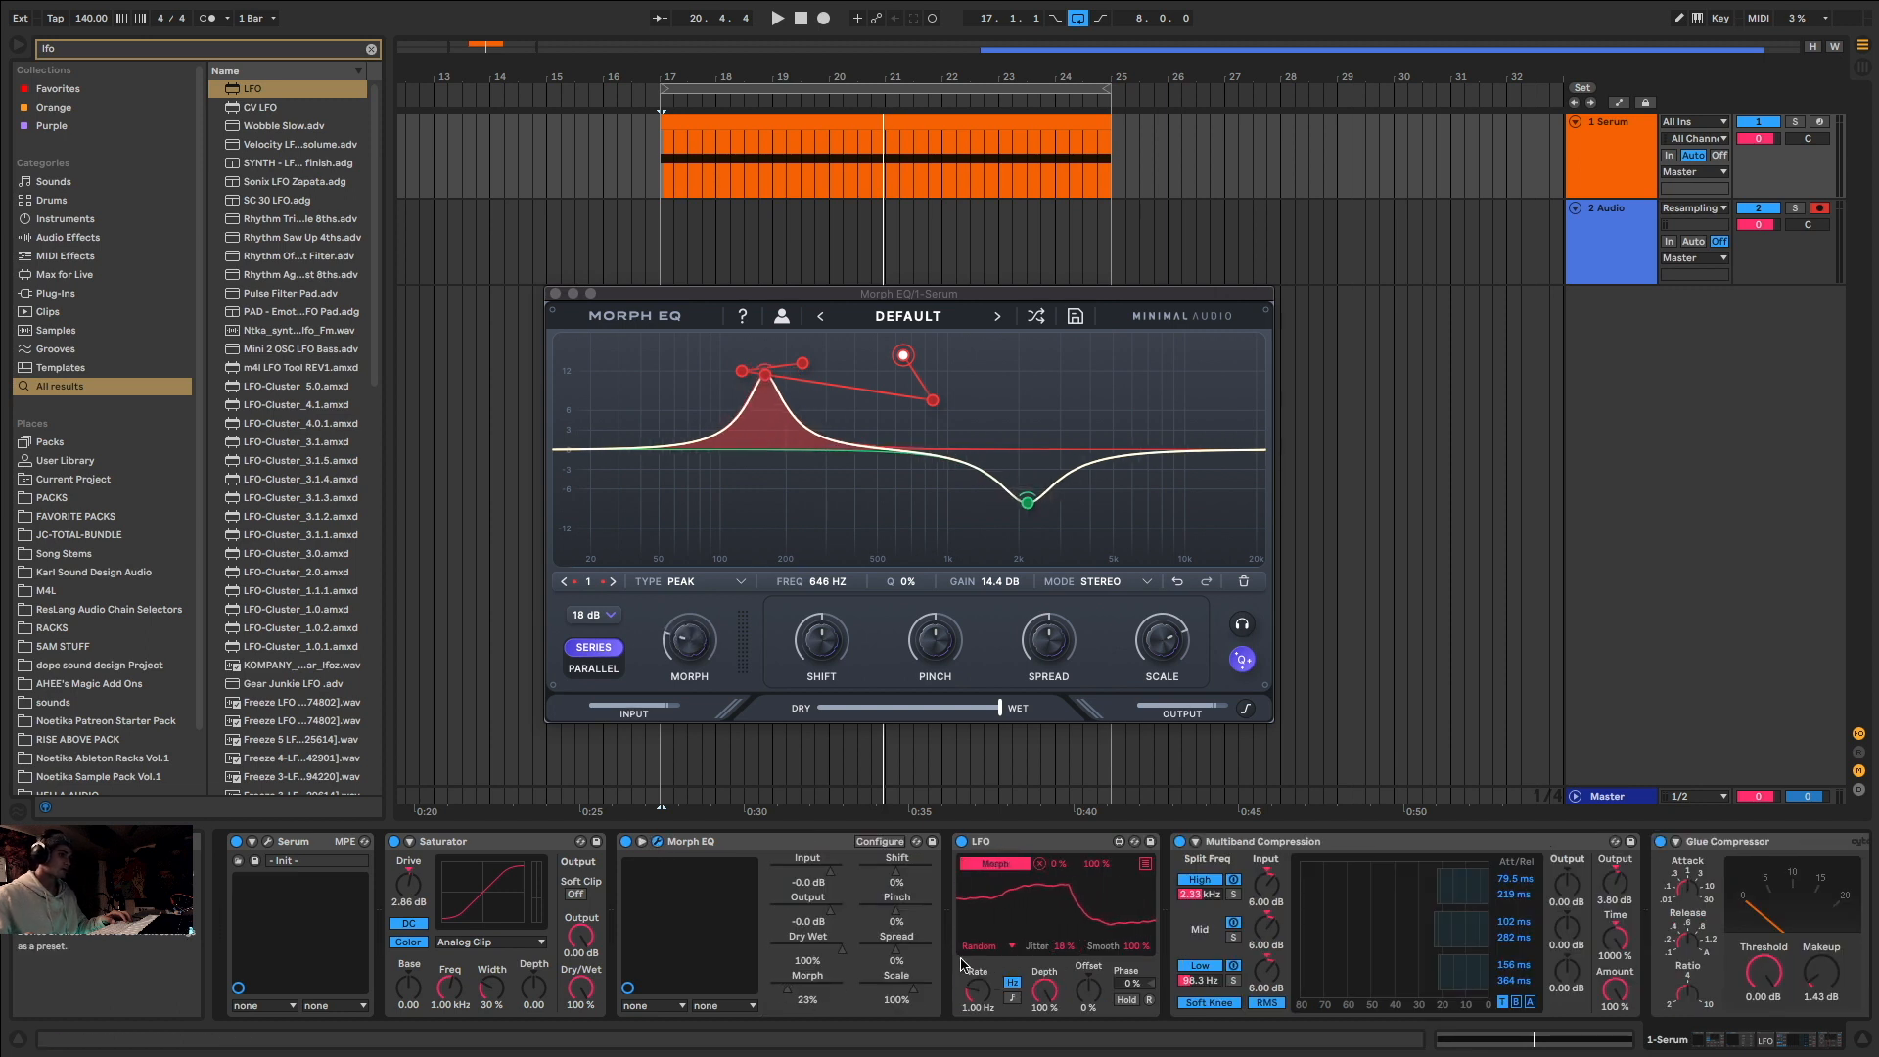
pyautogui.press('space')
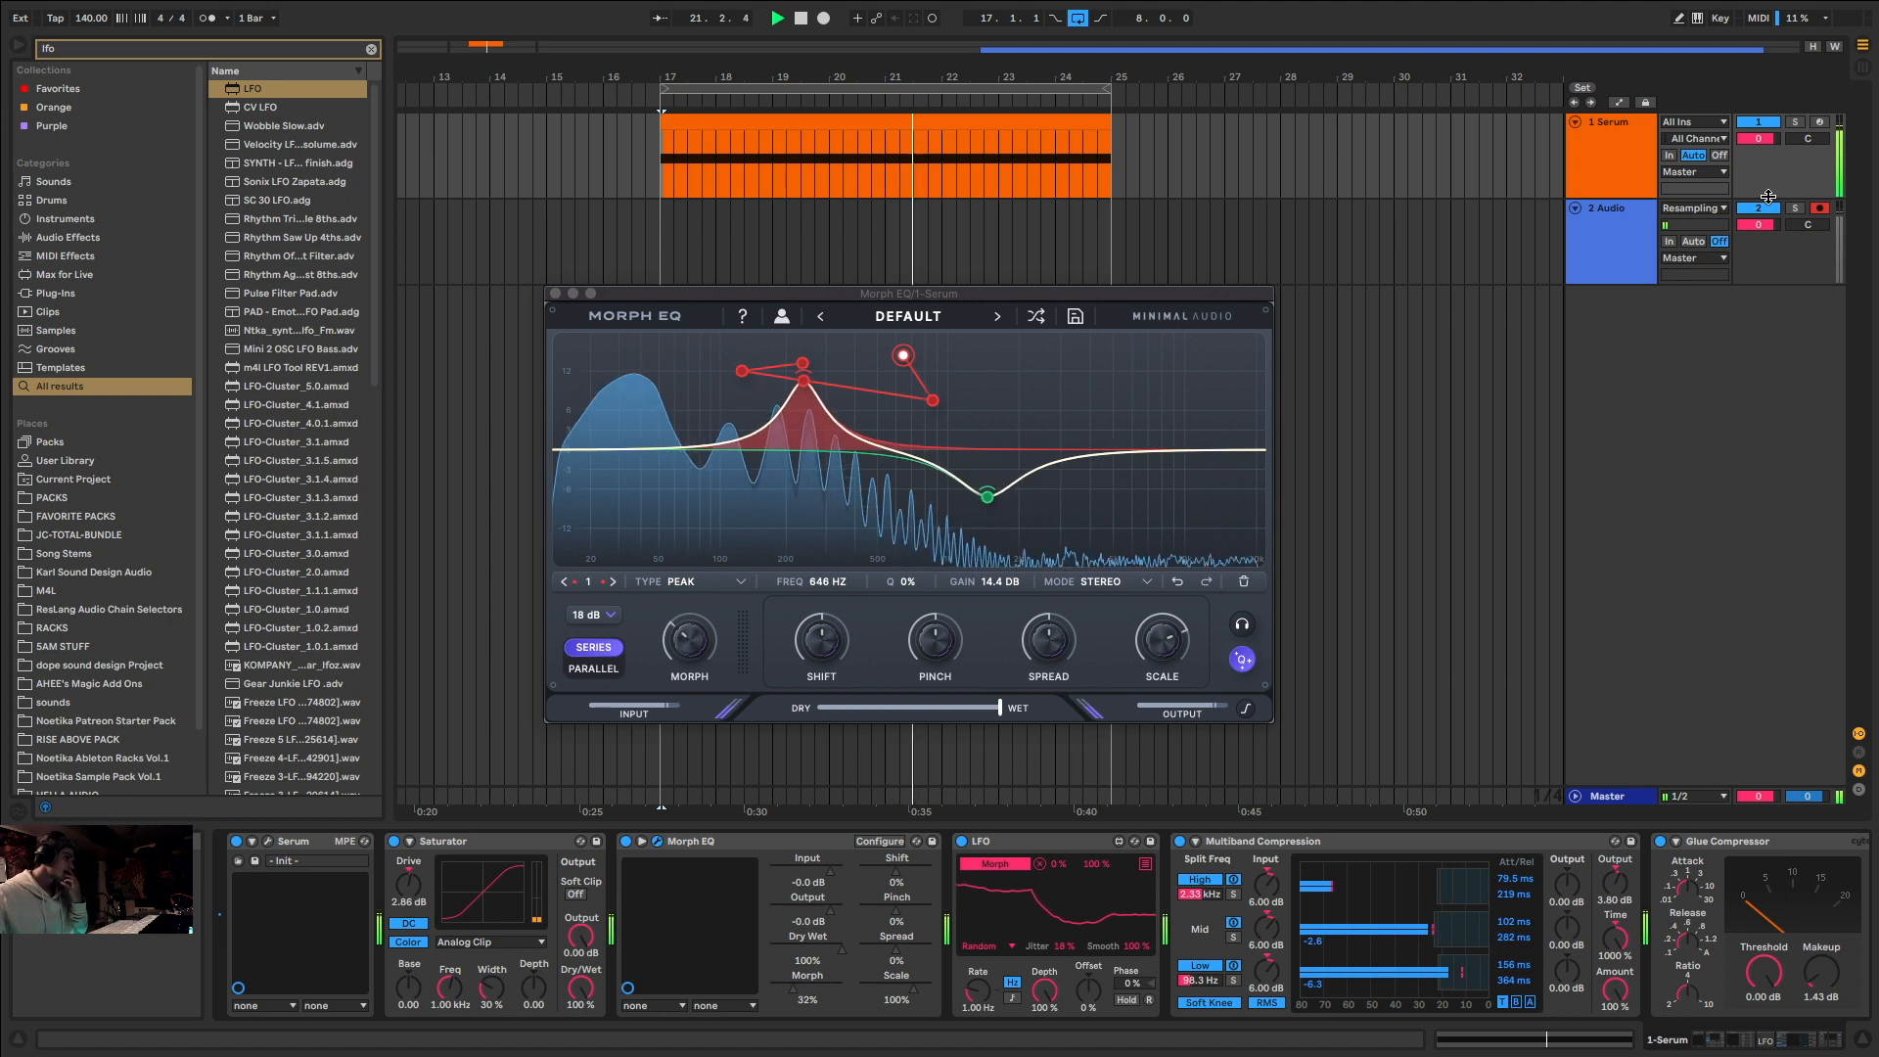
pyautogui.click(761, 420)
pyautogui.press('space')
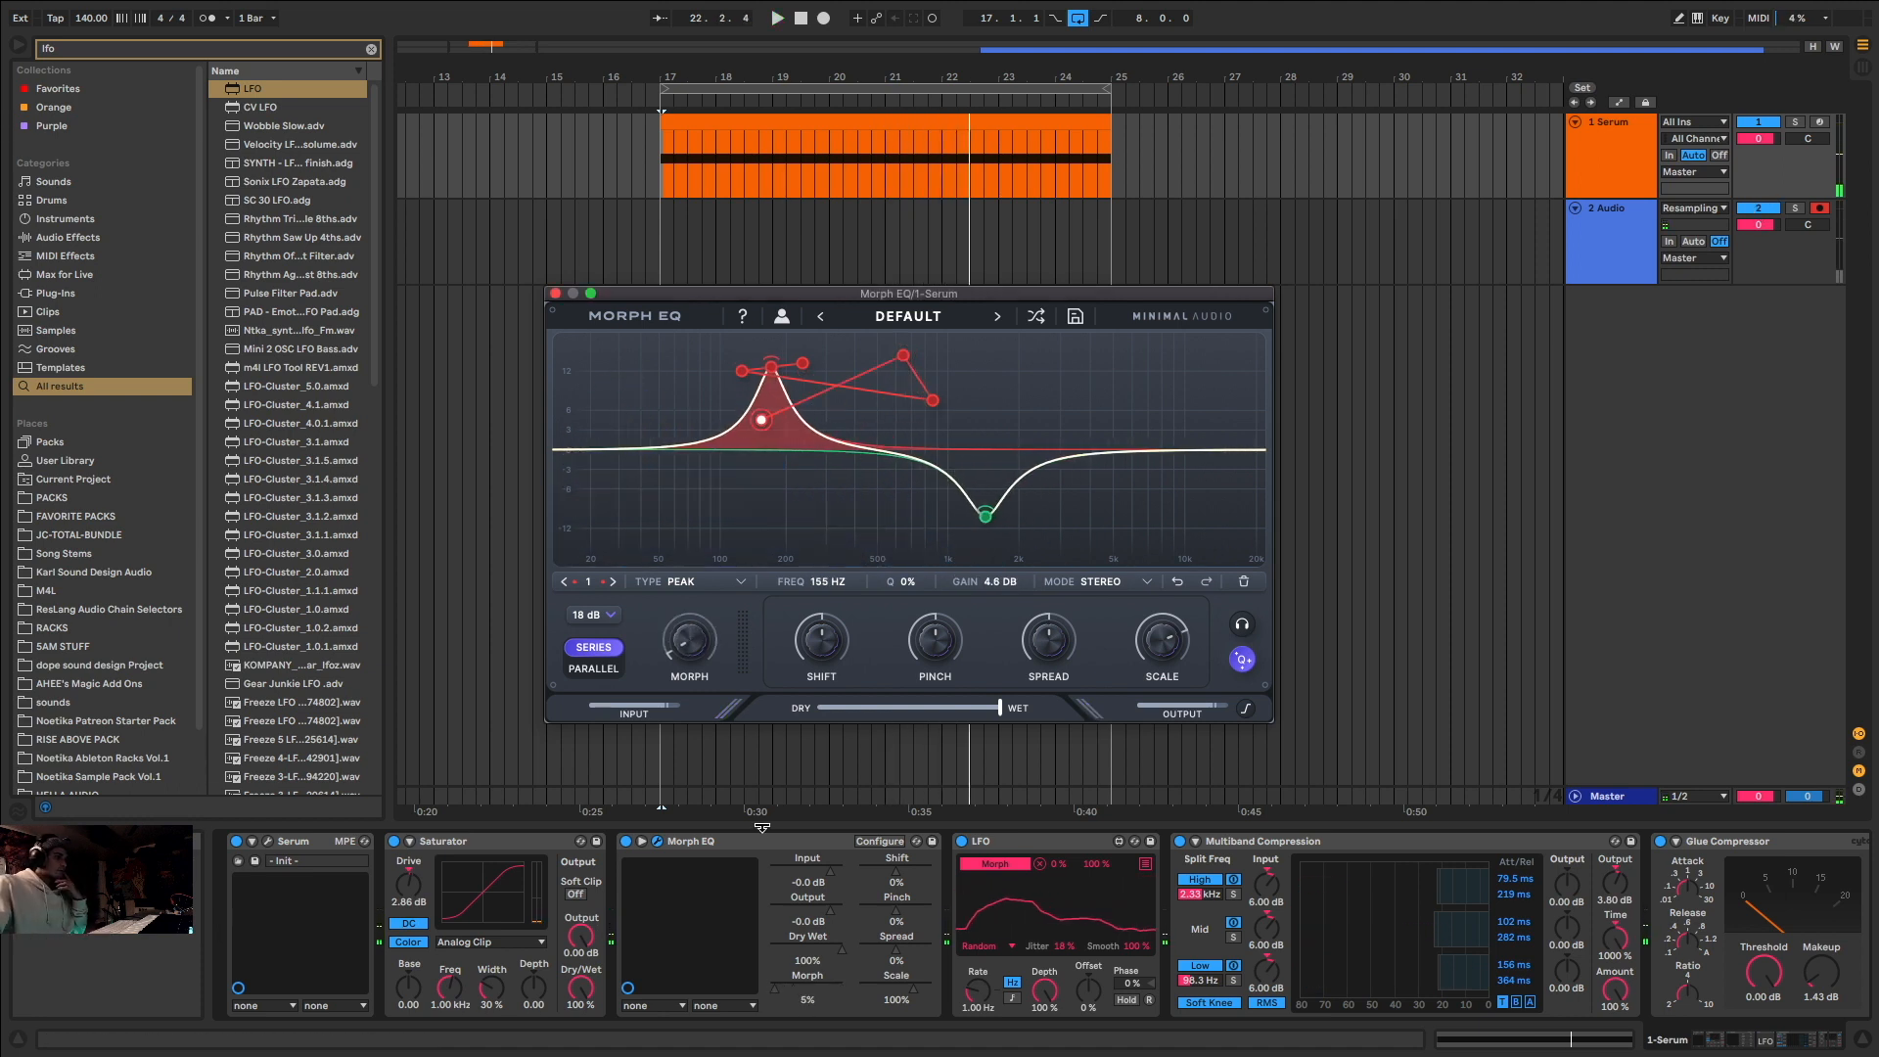
# Step: Try Disperser between Morph EQ and the LFO, sweeping its frequency up to 1.11 kHz during playback
pyautogui.doubleClick(783, 842)
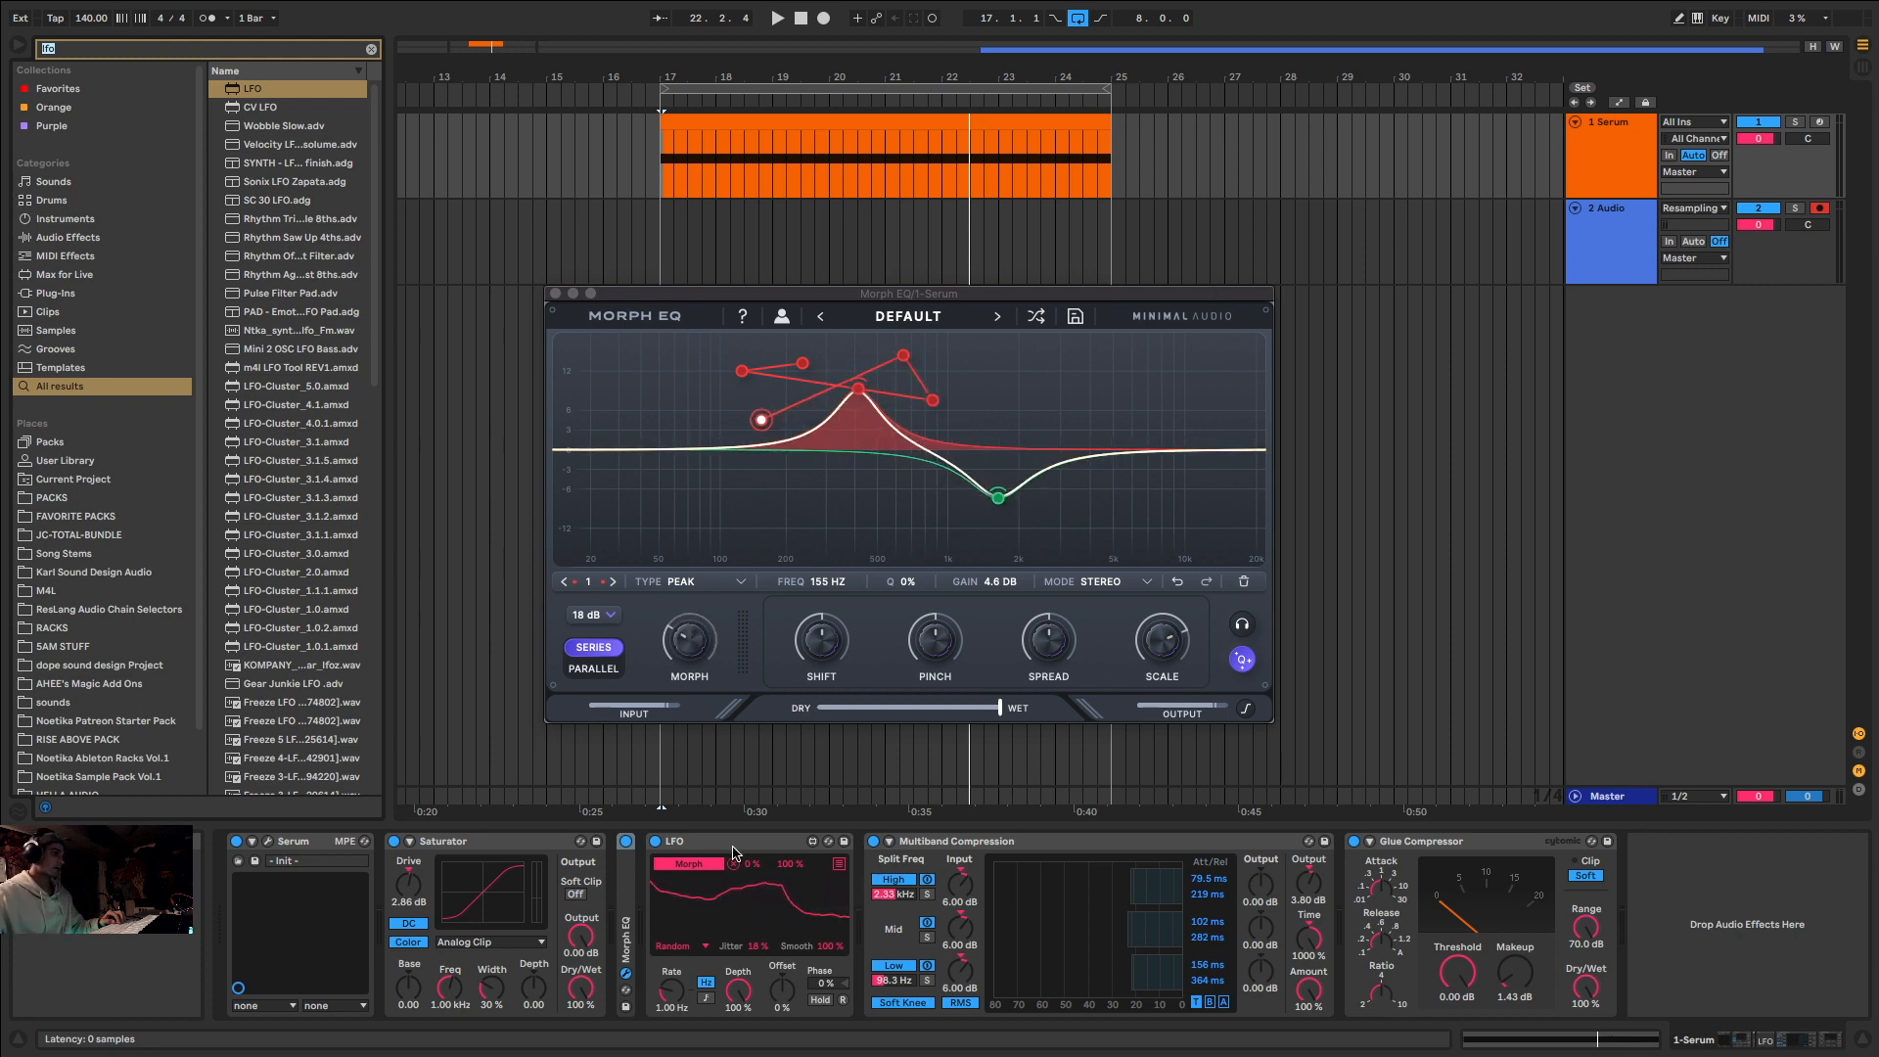
pyautogui.write('disper')
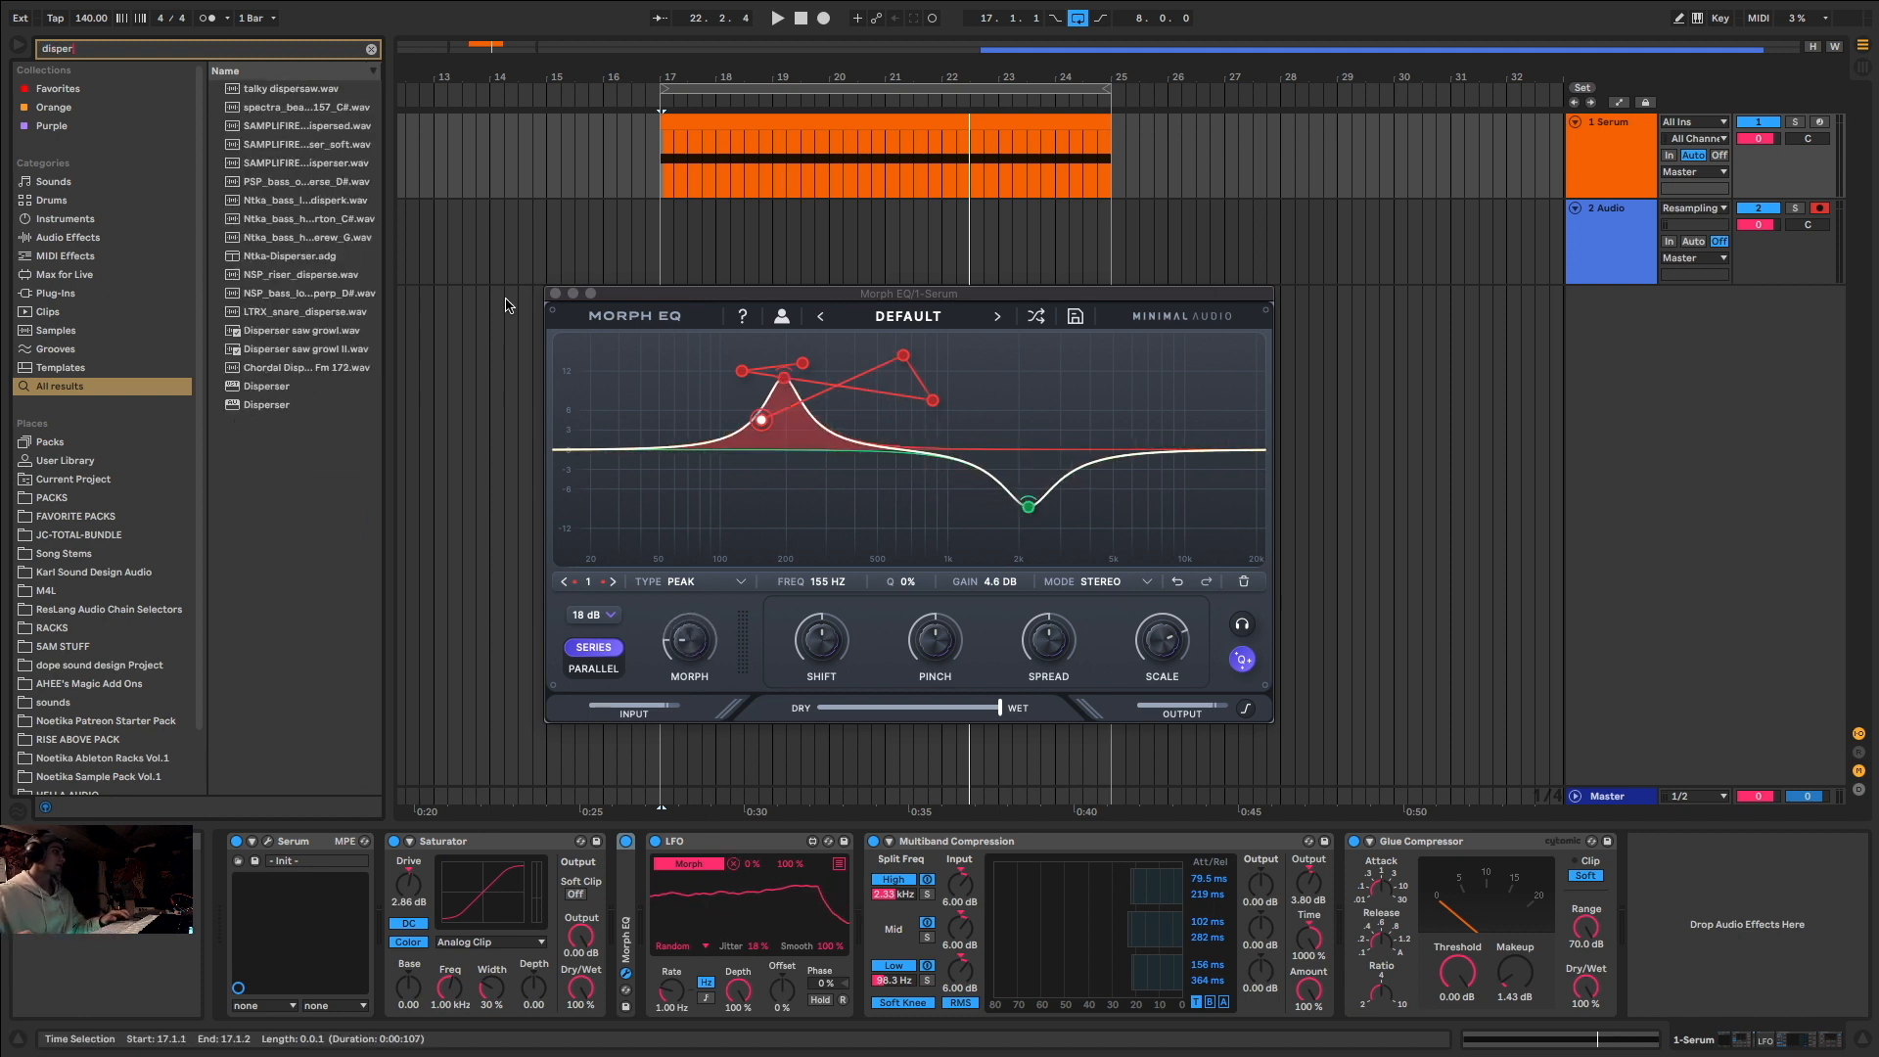
pyautogui.moveTo(259, 395); pyautogui.dragTo(825, 841)
pyautogui.press('space')
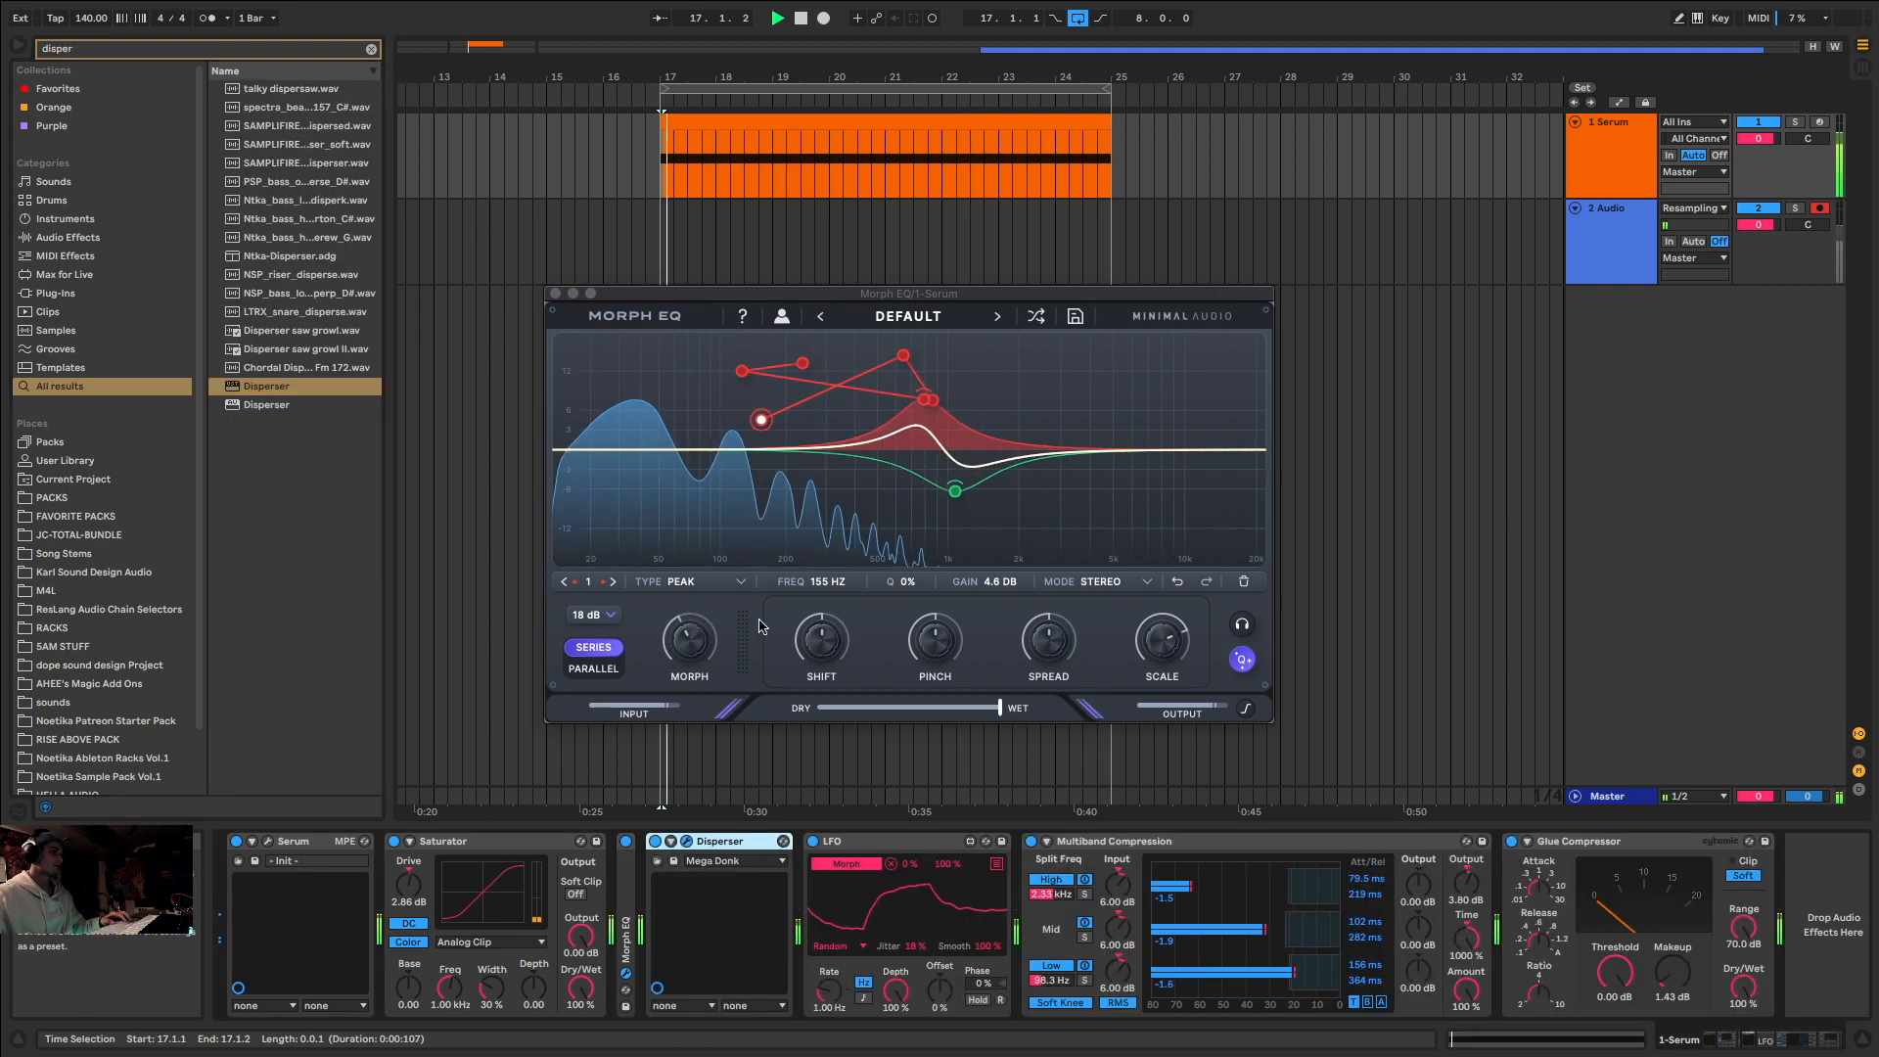
pyautogui.click(688, 844)
pyautogui.moveTo(769, 373); pyautogui.dragTo(888, 375)
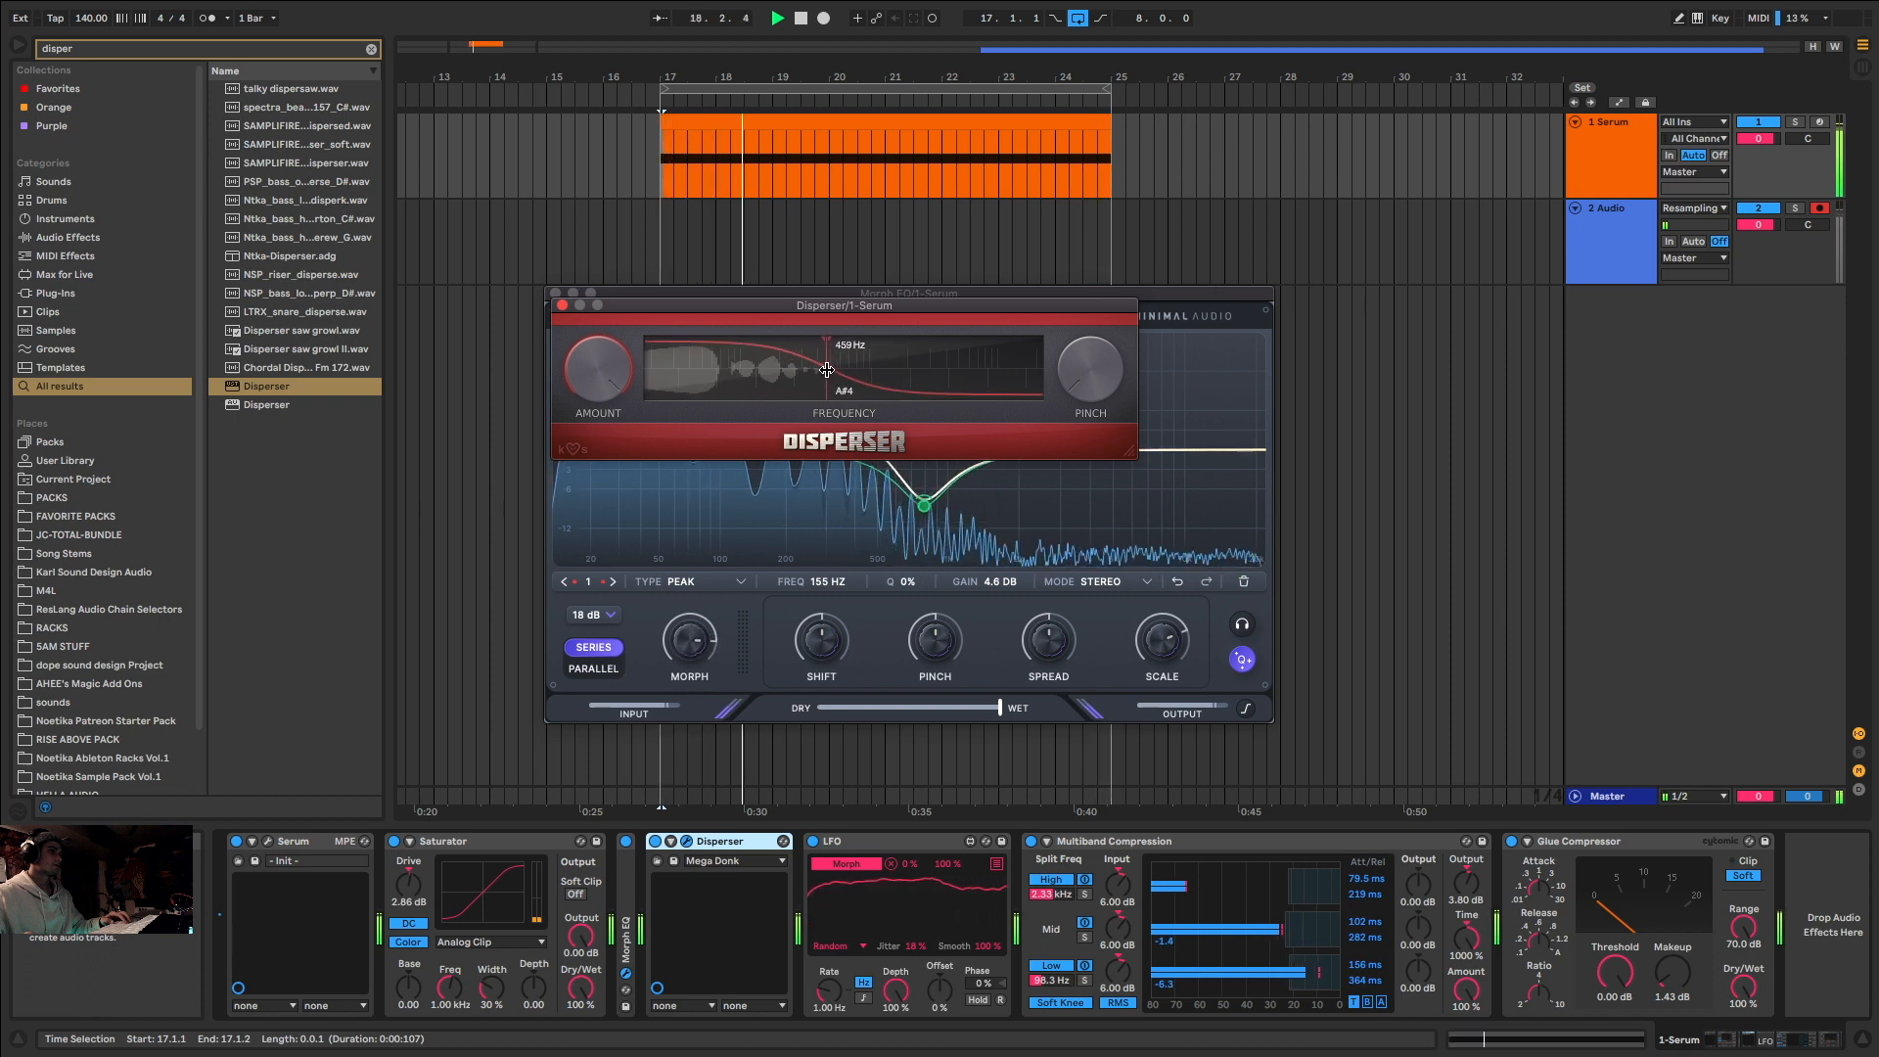
pyautogui.moveTo(819, 369); pyautogui.dragTo(874, 369)
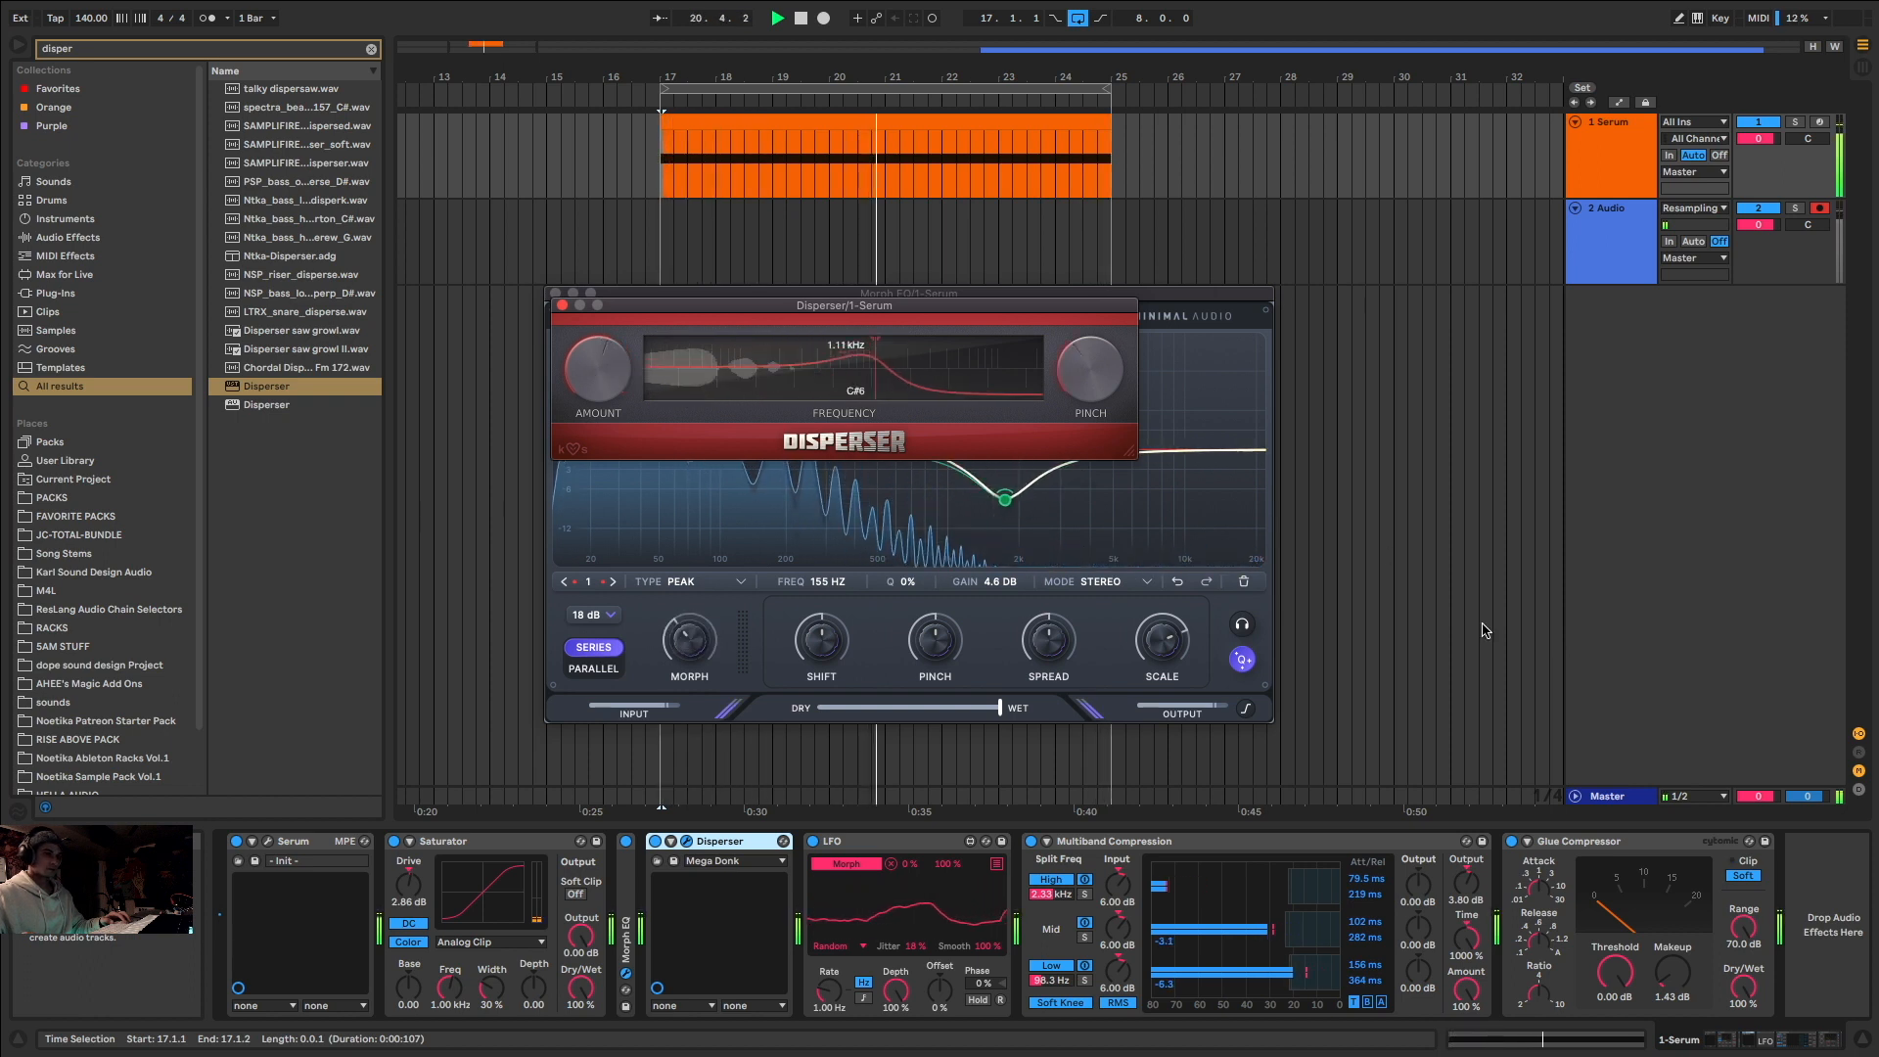
# Step: Set the Multiband Compression's output to 4.30 dB and duplicate the device, keeping only one extra copy before the Glue Compressor
pyautogui.click(1285, 851)
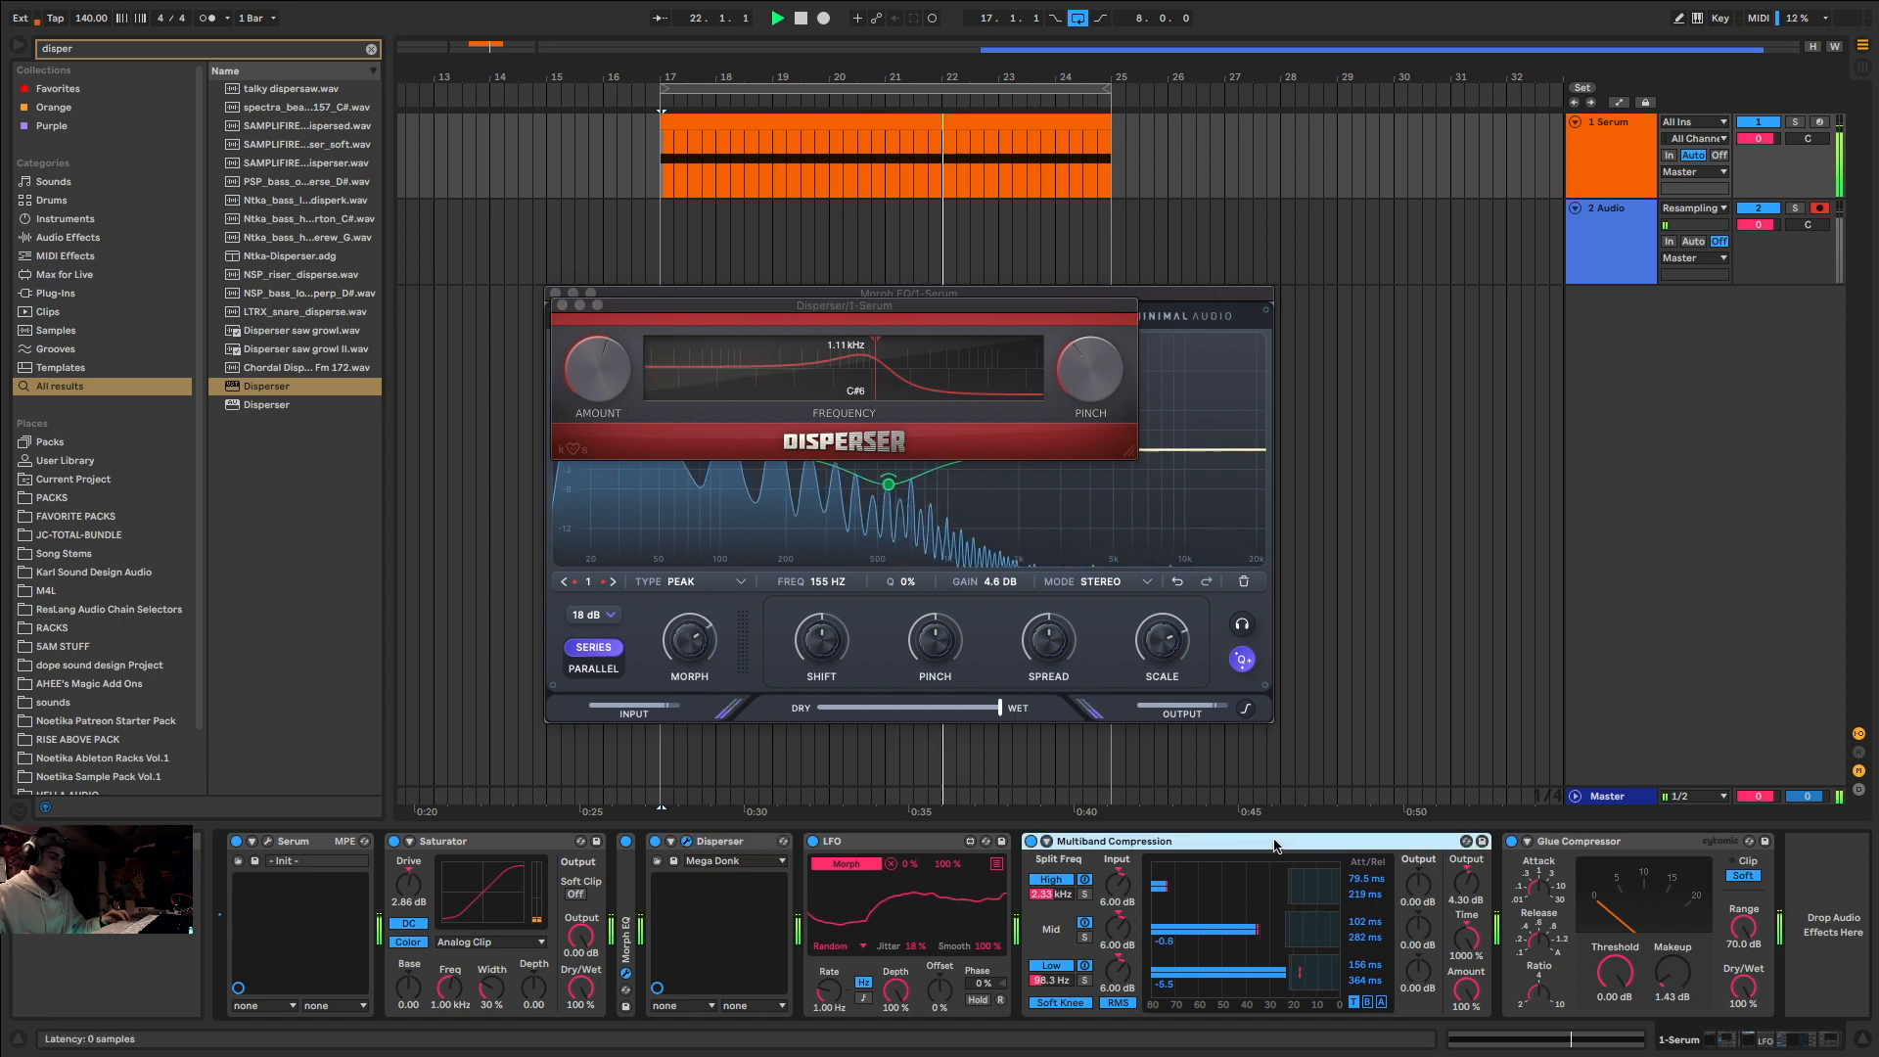
pyautogui.hotkey('ctrl', 'd')
pyautogui.hotkey('ctrl', 'd')
pyautogui.hotkey('ctrl', 'd')
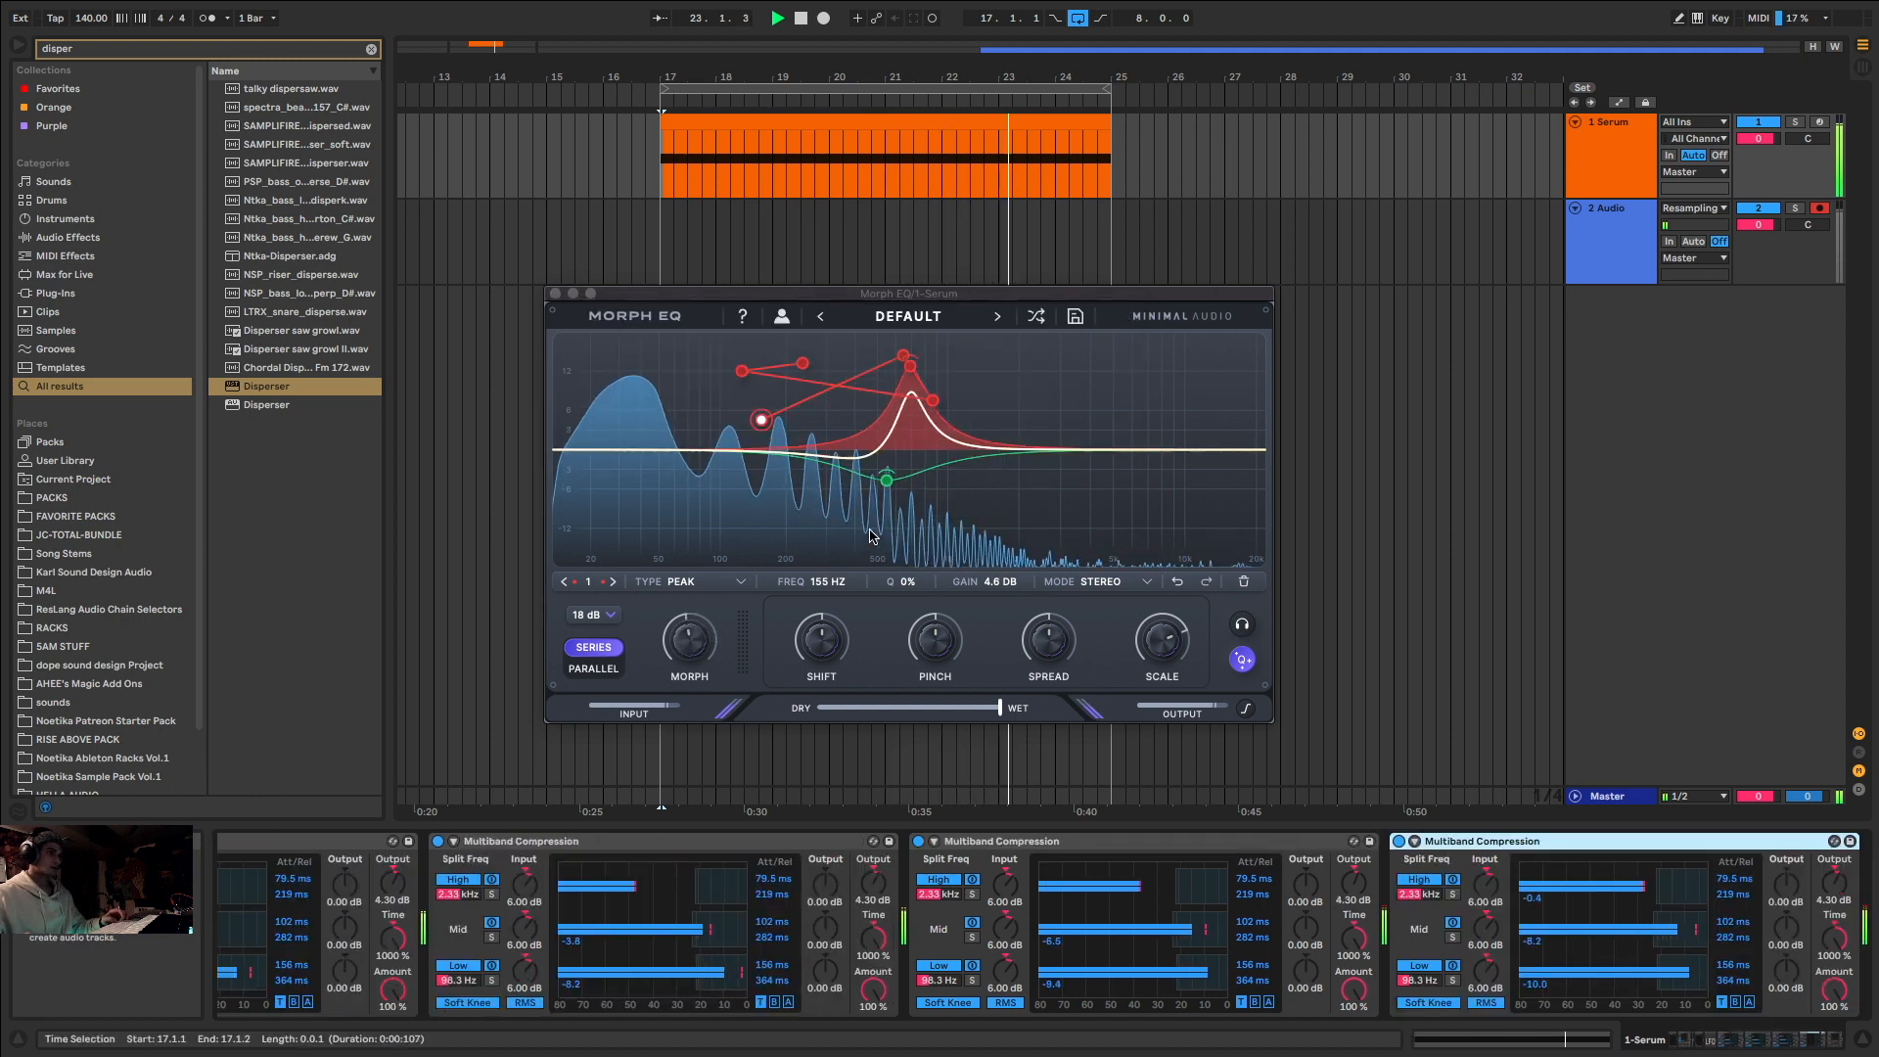
pyautogui.press('Delete')
pyautogui.press('Delete')
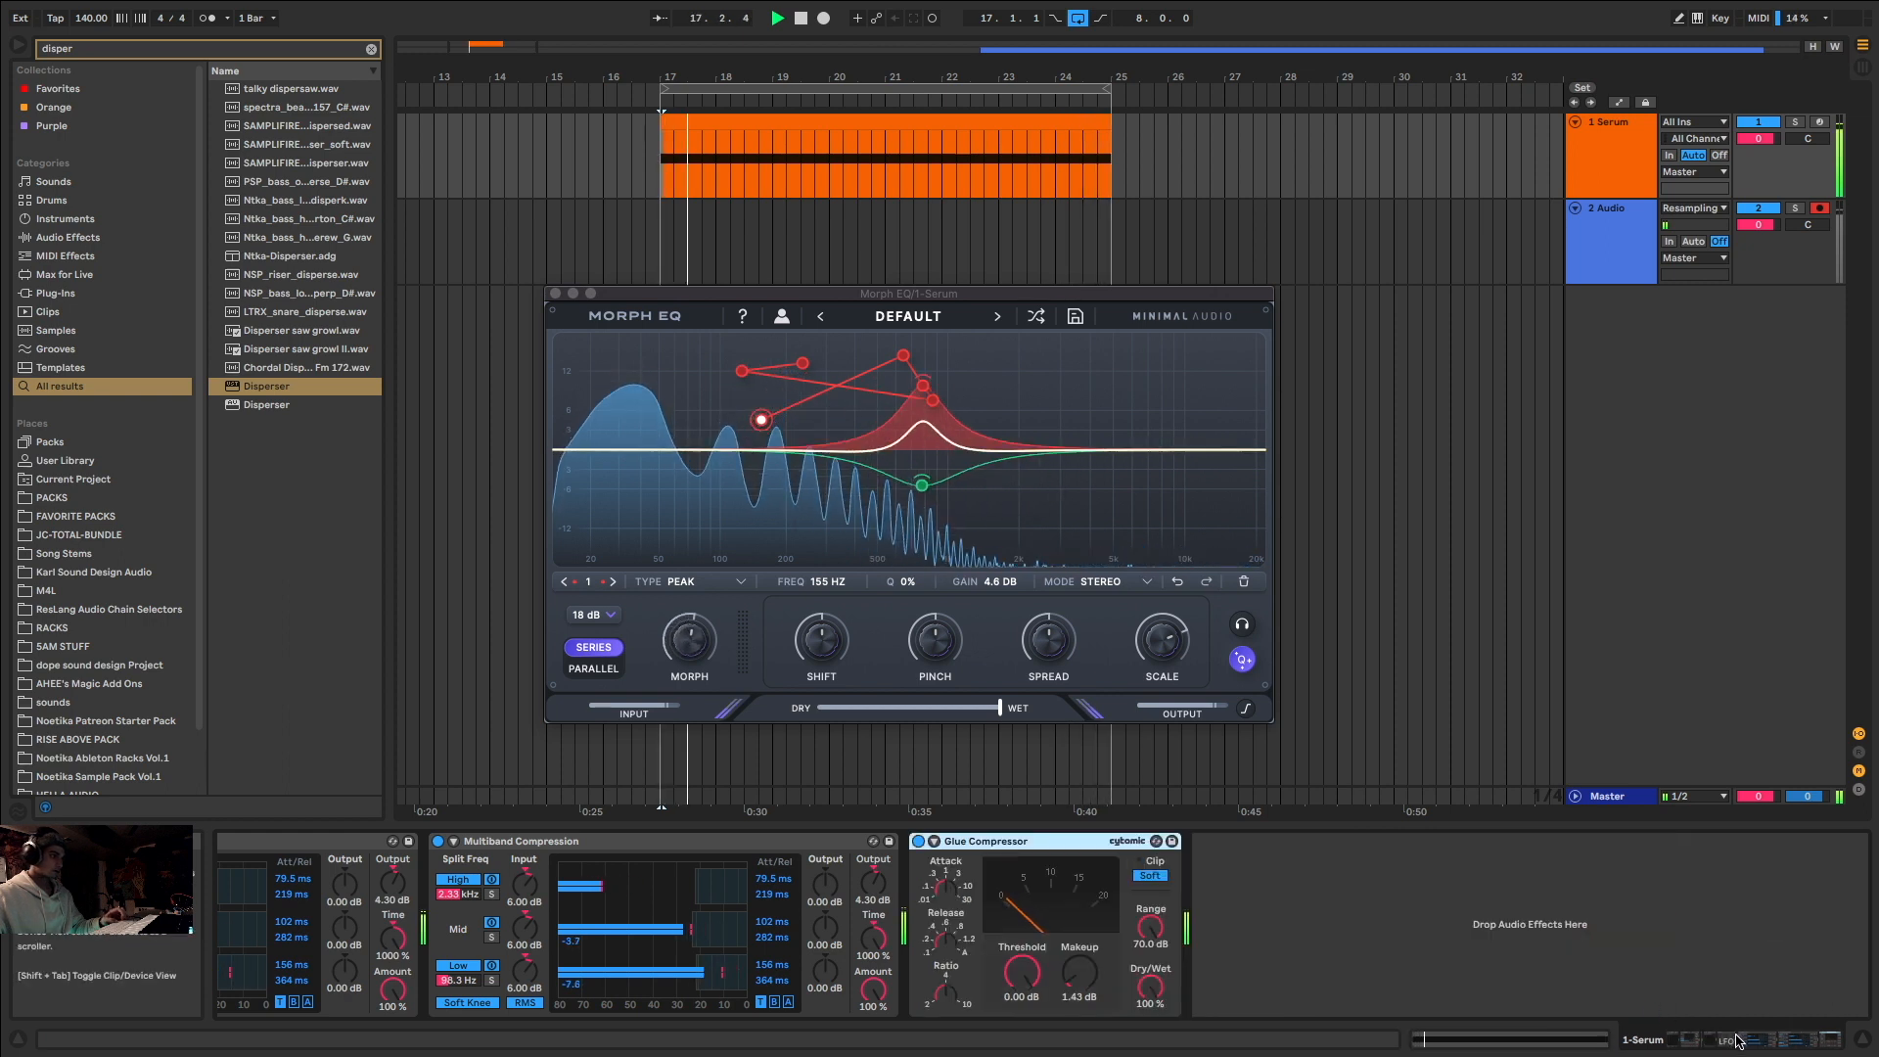
# Step: Try positive and negative Base amounts on the Saturator during playback
pyautogui.click(1689, 1040)
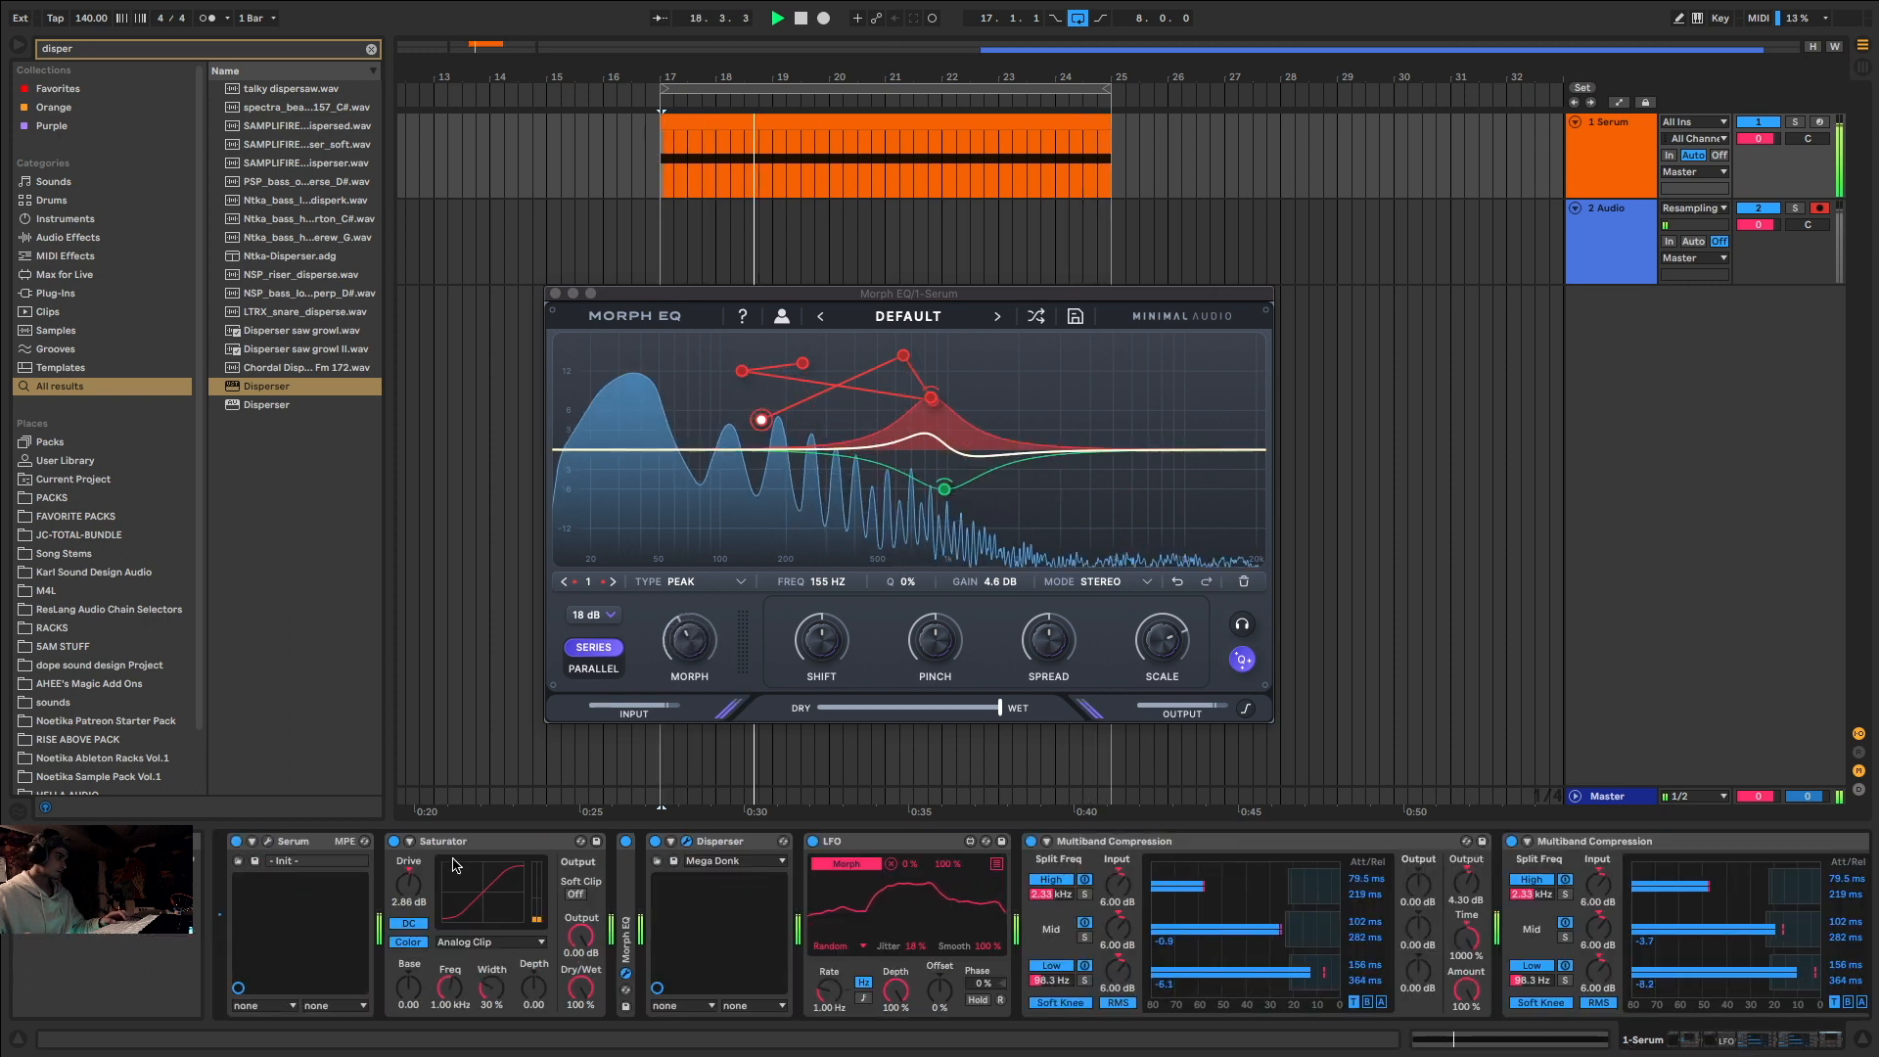
pyautogui.moveTo(418, 996); pyautogui.dragTo(413, 1002)
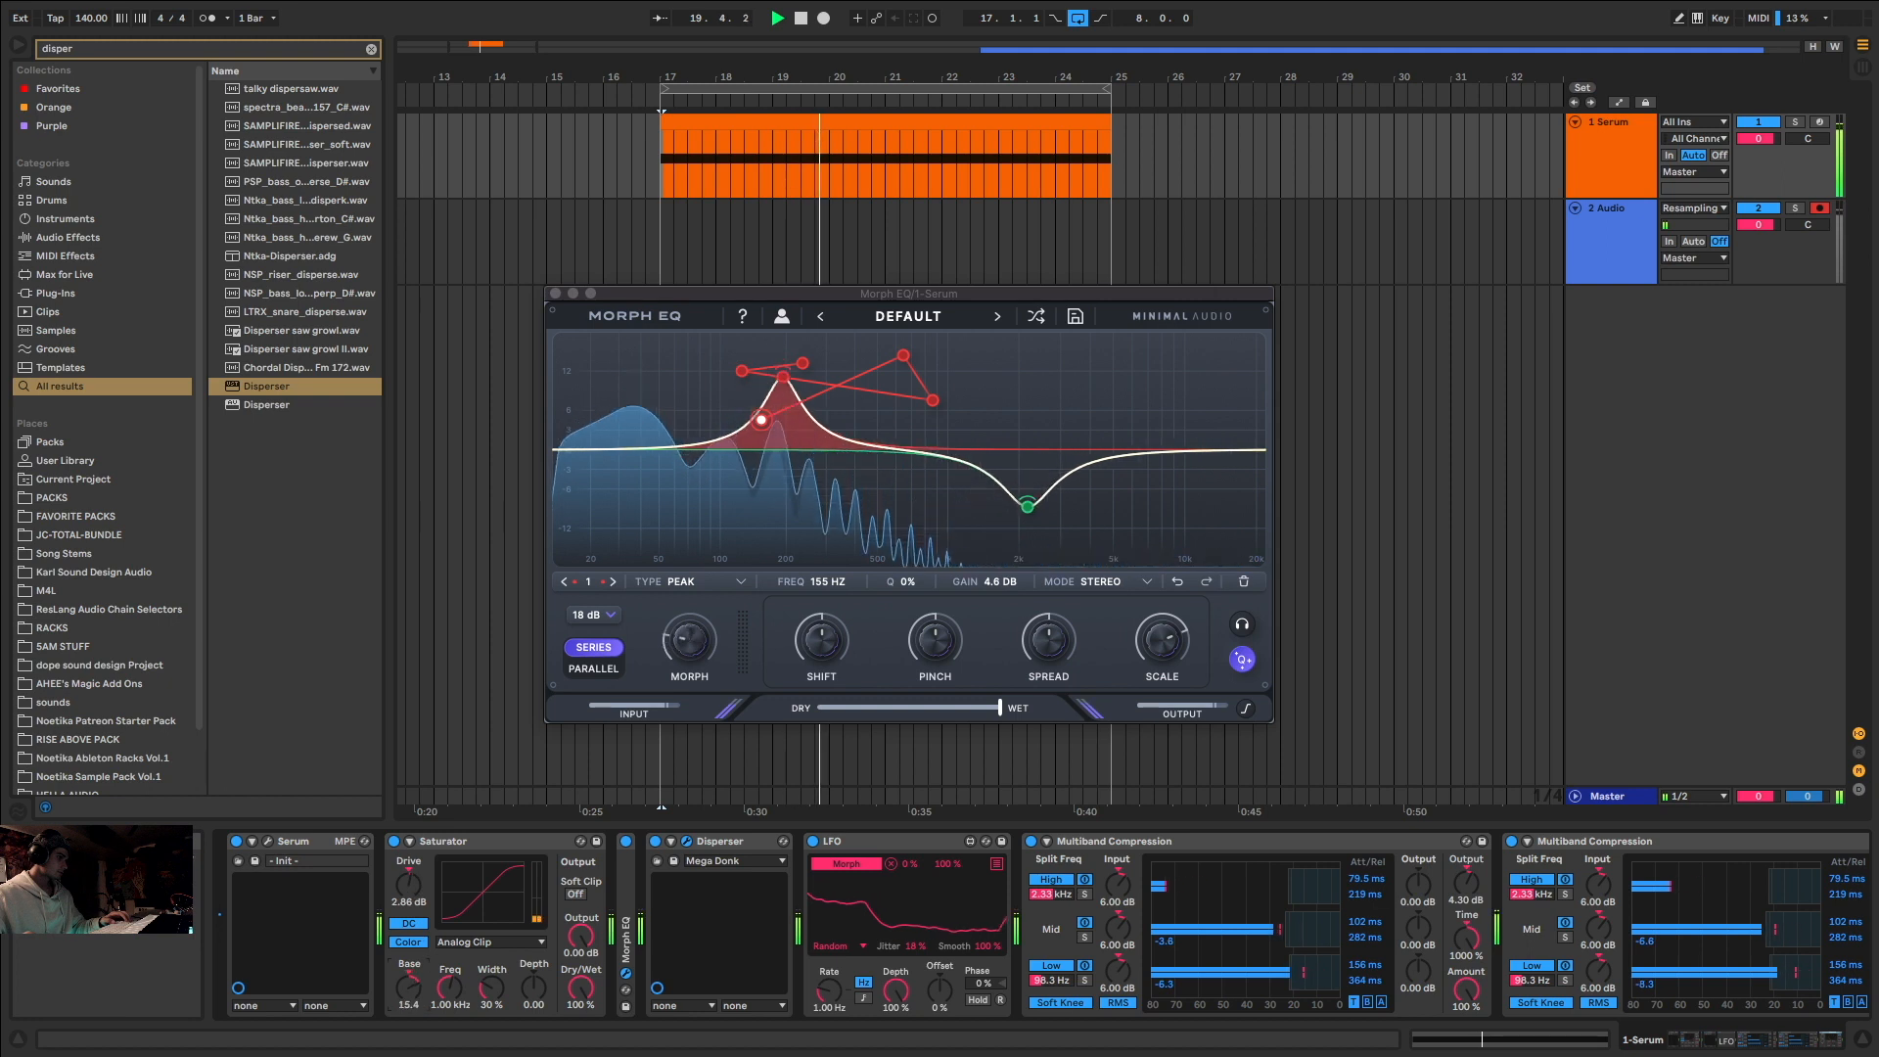
pyautogui.doubleClick(413, 1002)
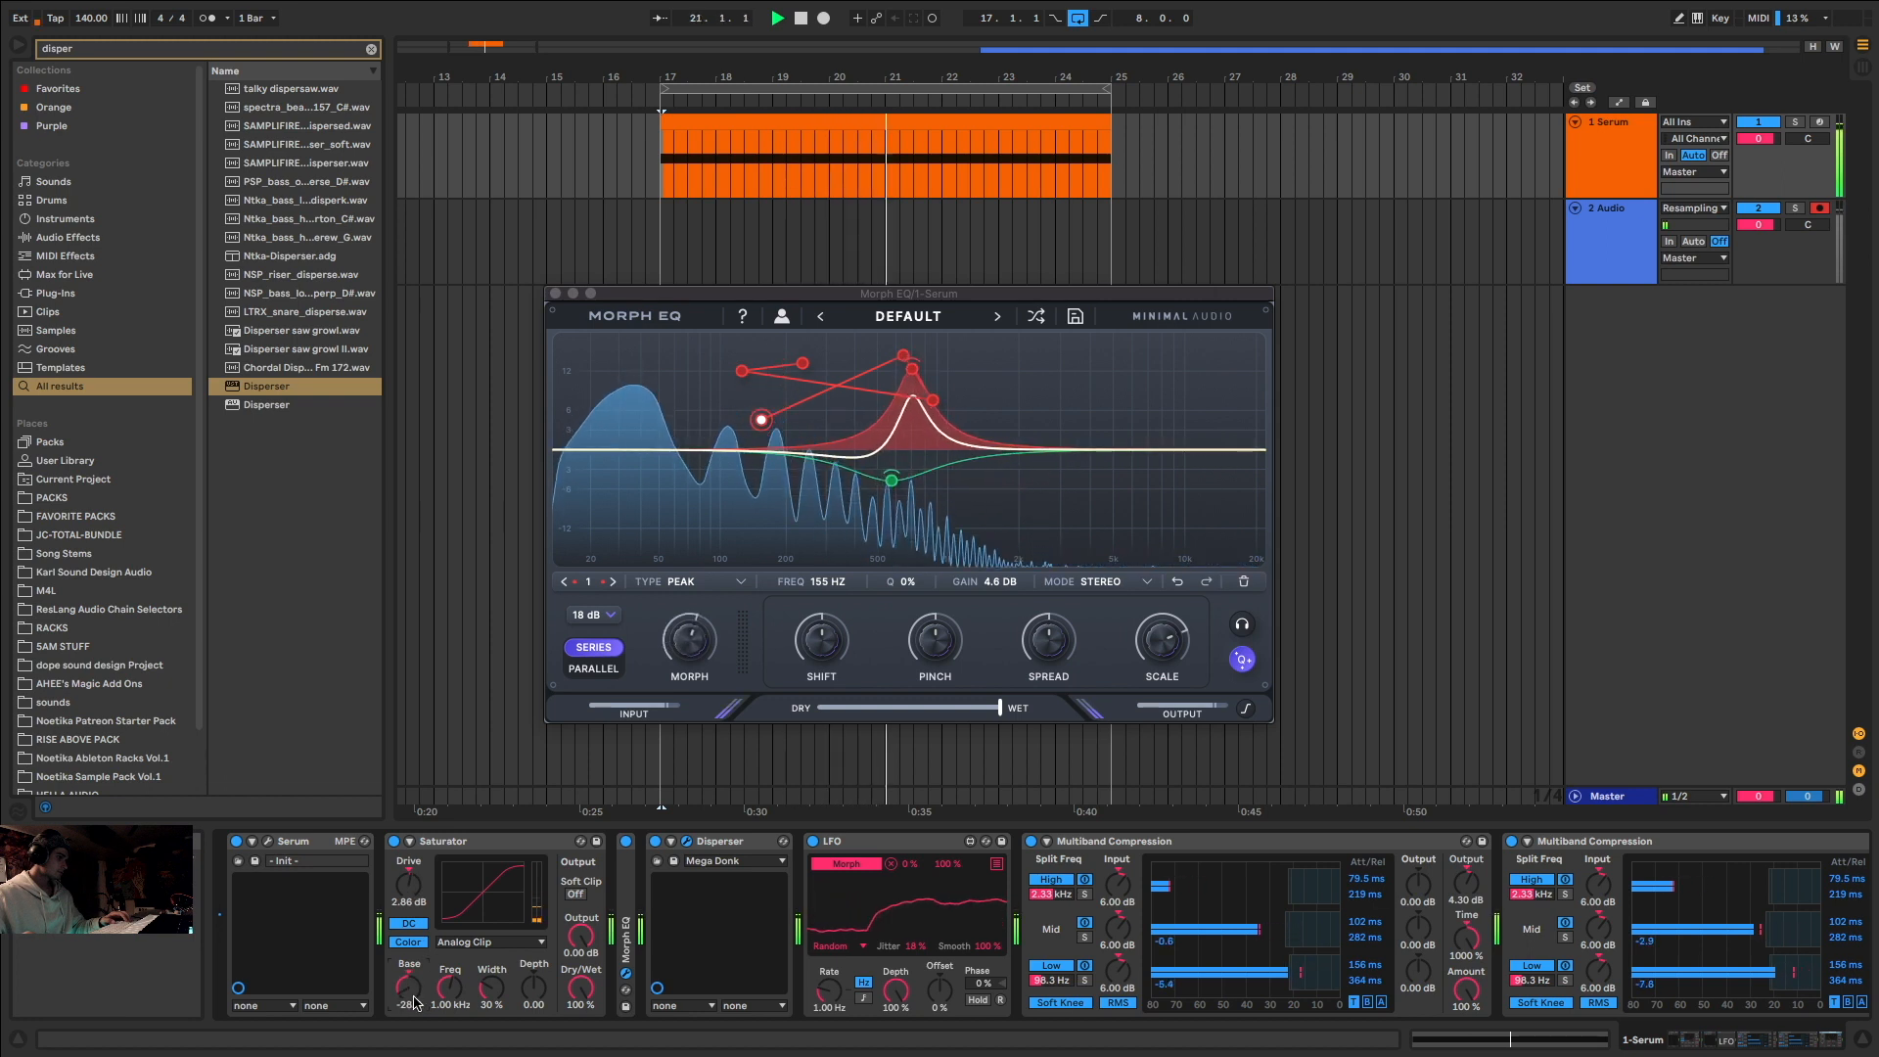
# Step: Remove Disperser from the device chain and replay the loop
pyautogui.press('space')
pyautogui.click(729, 841)
pyautogui.press('Delete')
pyautogui.press('space')
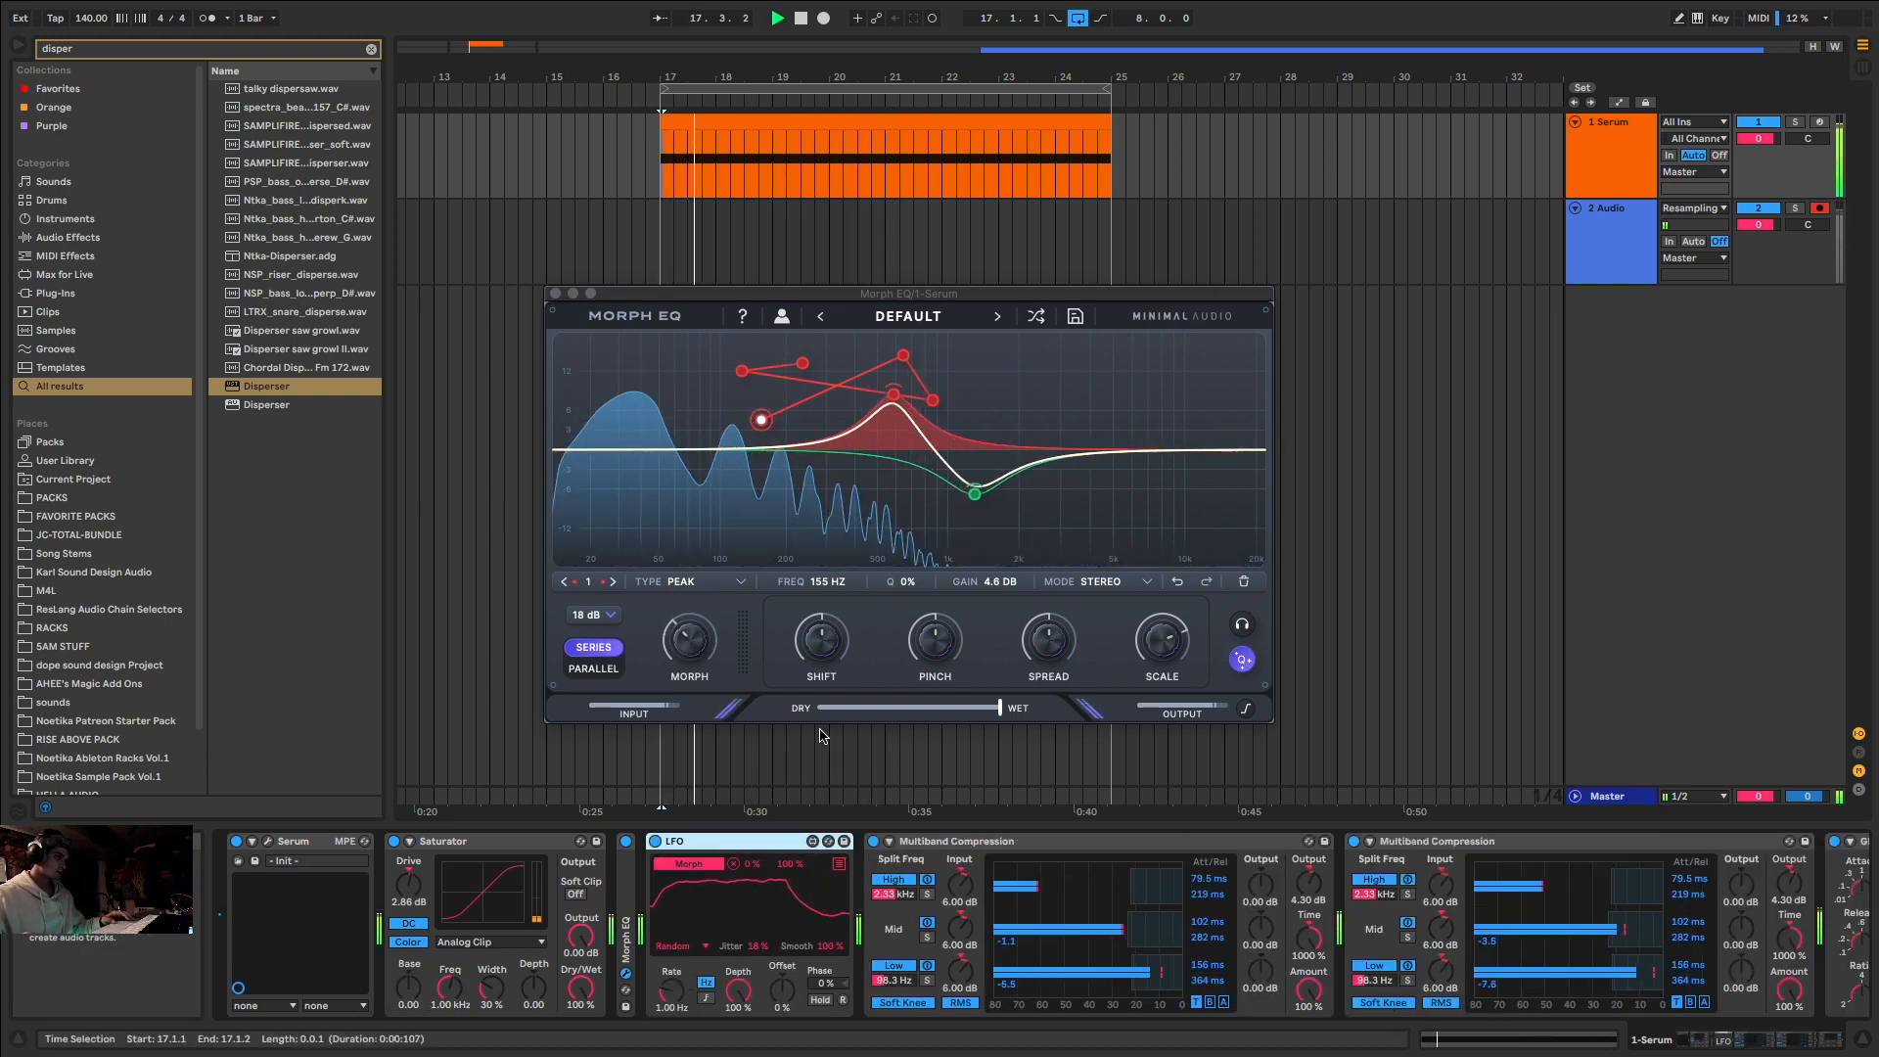
# Step: Try oscillator A in Serum with its wavetable position at 4 during playback
pyautogui.click(267, 842)
pyautogui.press('space')
pyautogui.moveTo(705, 587); pyautogui.dragTo(712, 559)
pyautogui.press('space')
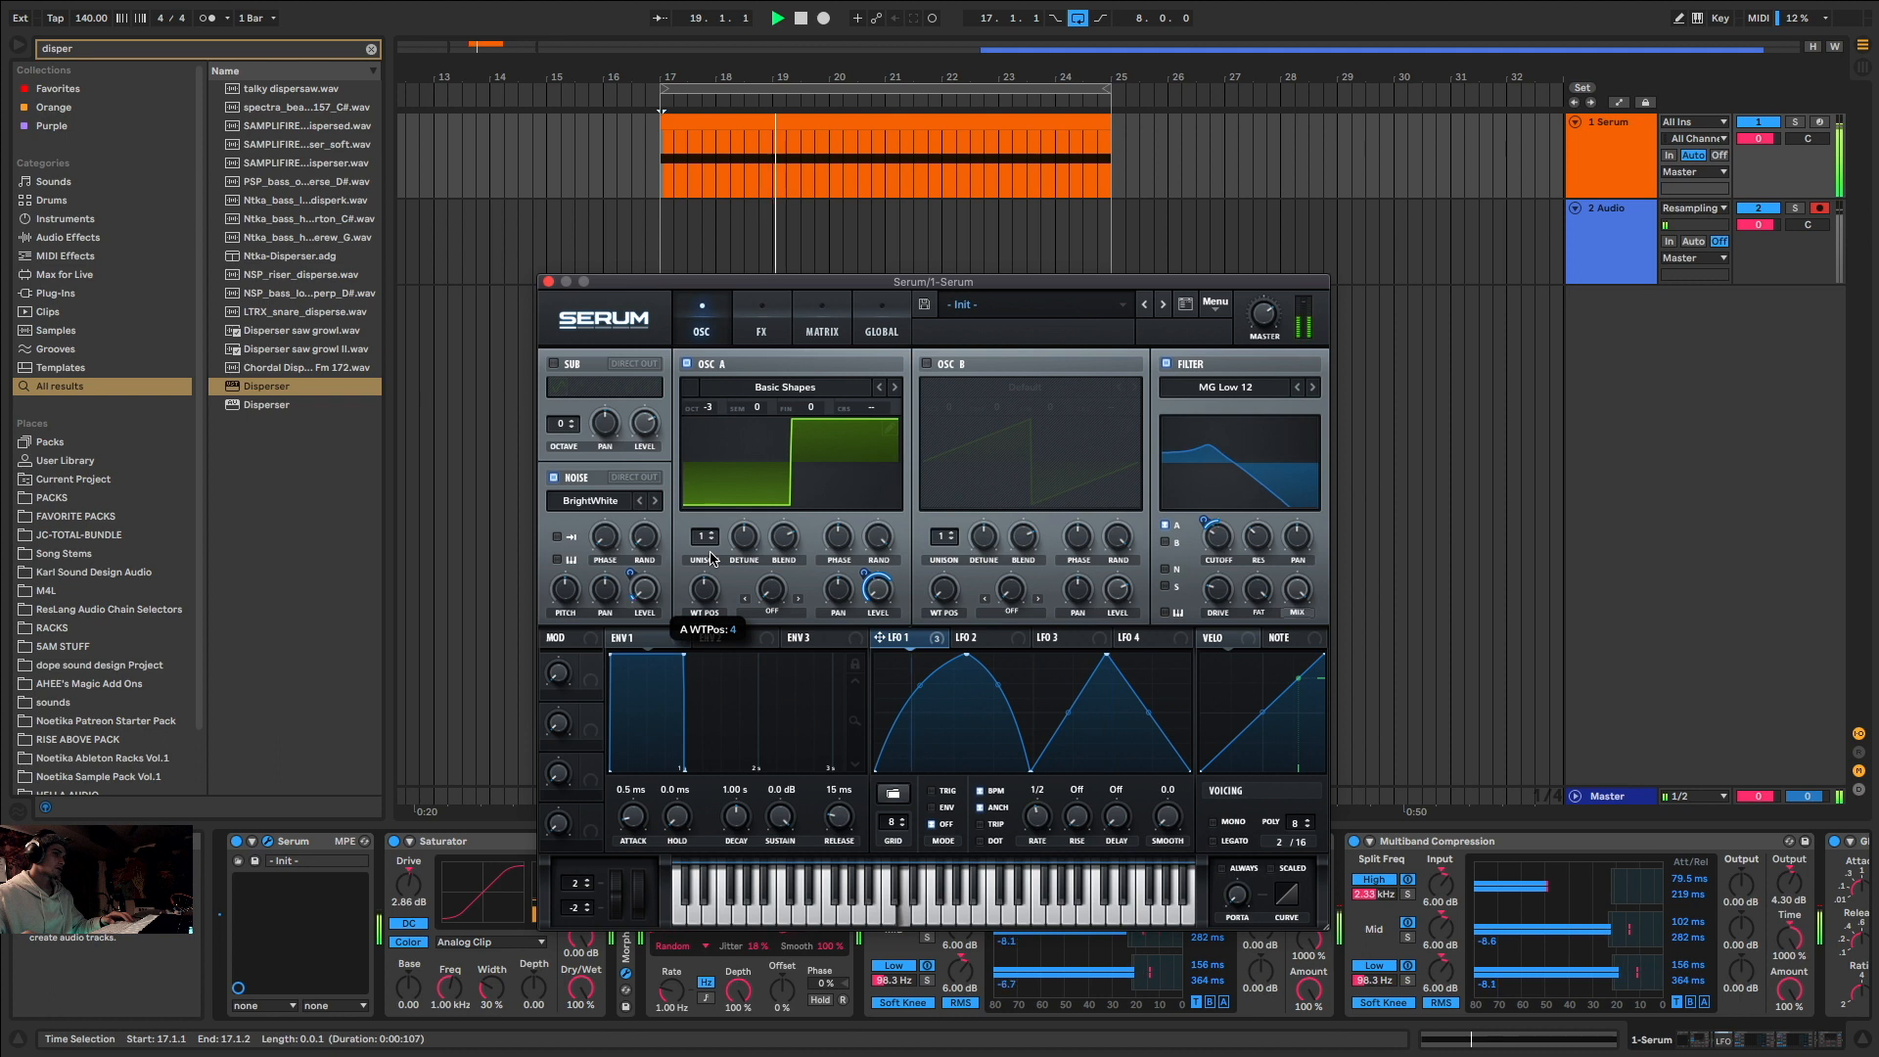
# Step: Reshape Serum's LFO 1 from two separate peaks into one broad arch by moving its inner points
pyautogui.press('space')
pyautogui.moveTo(1029, 773); pyautogui.dragTo(1040, 701)
pyautogui.press('space')
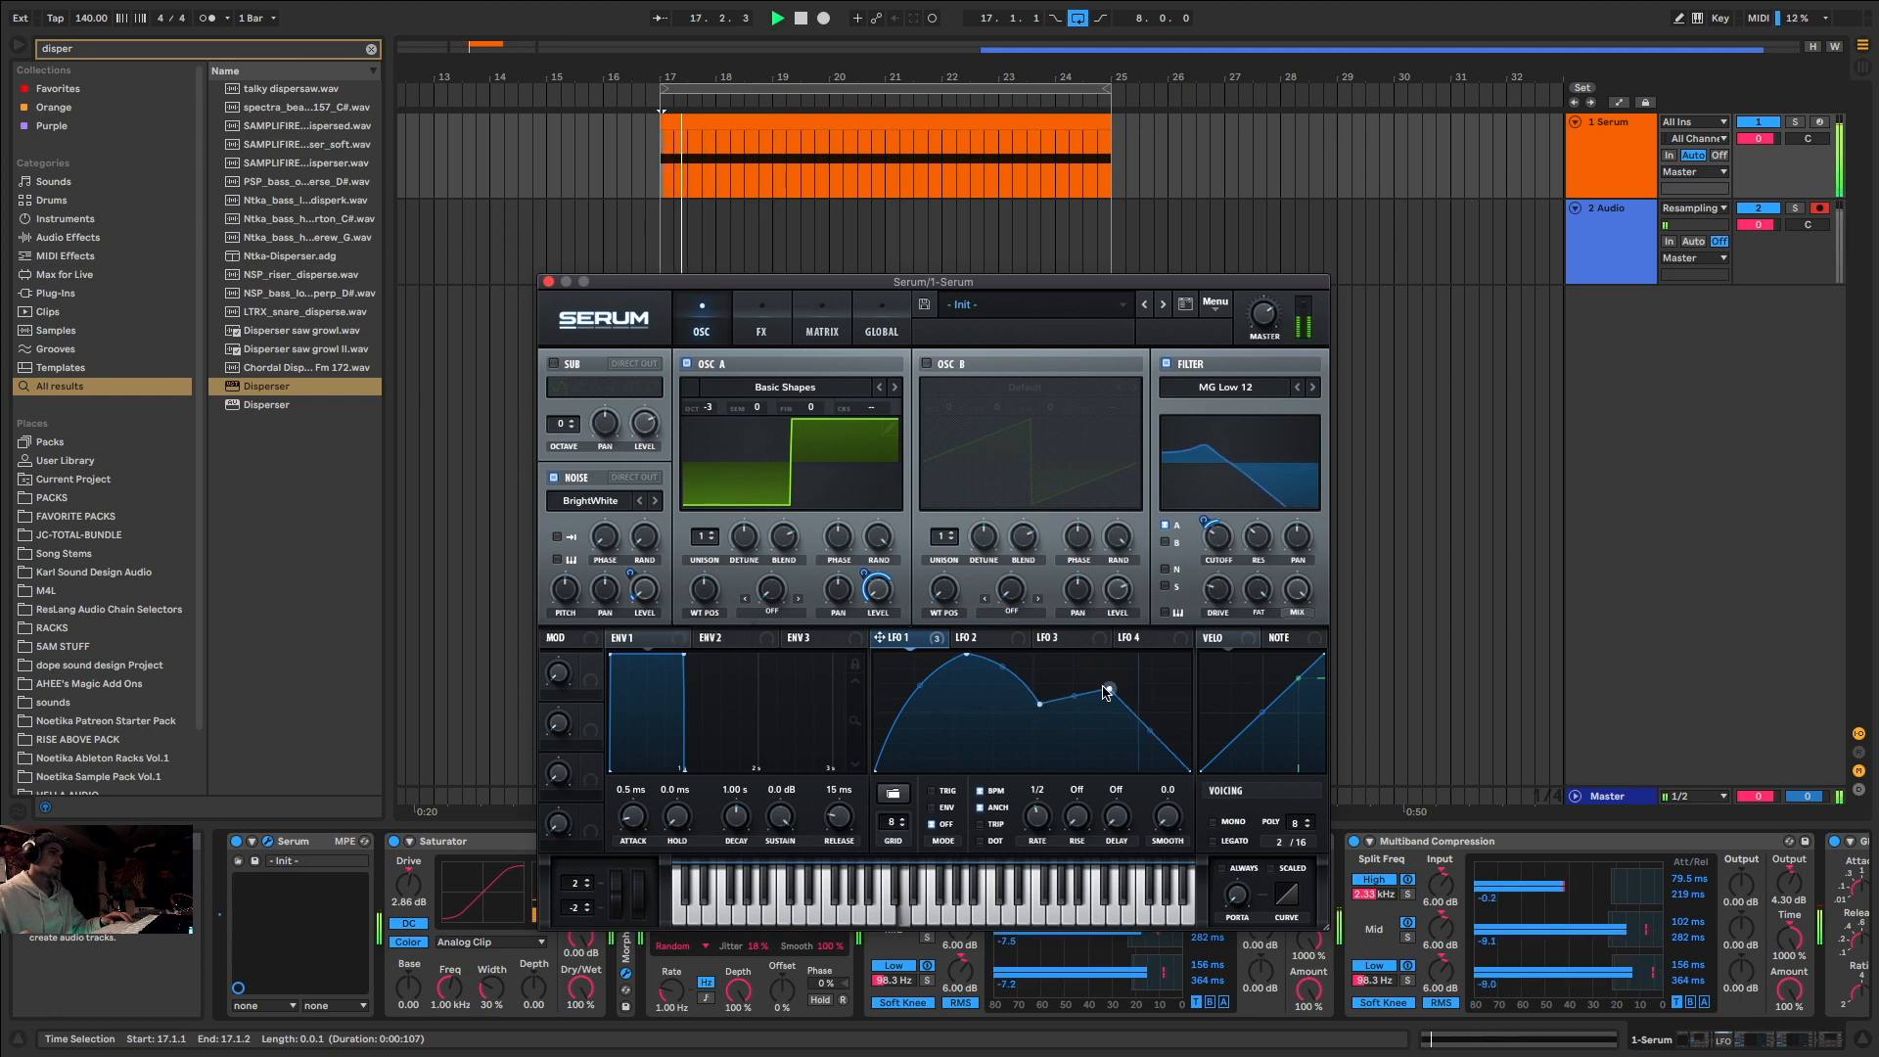
pyautogui.moveTo(1107, 691); pyautogui.dragTo(955, 711)
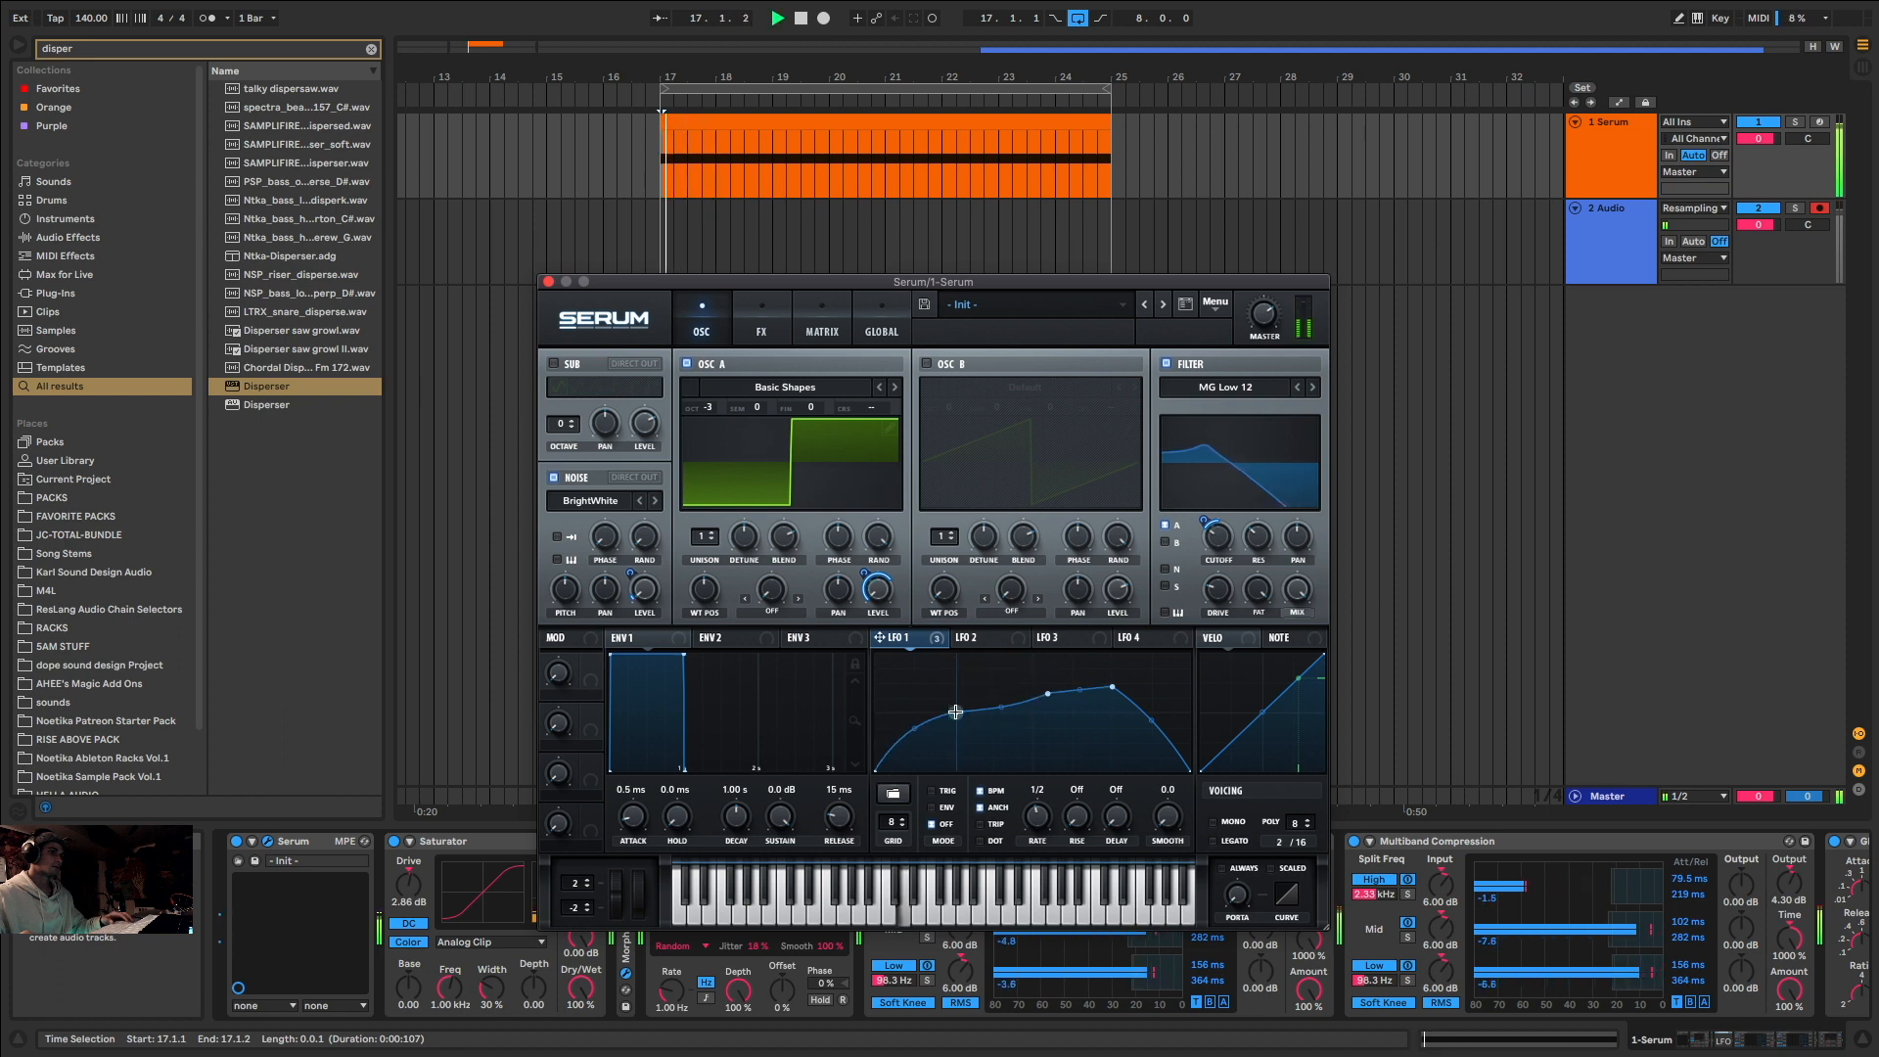
pyautogui.moveTo(1111, 691); pyautogui.dragTo(1149, 703)
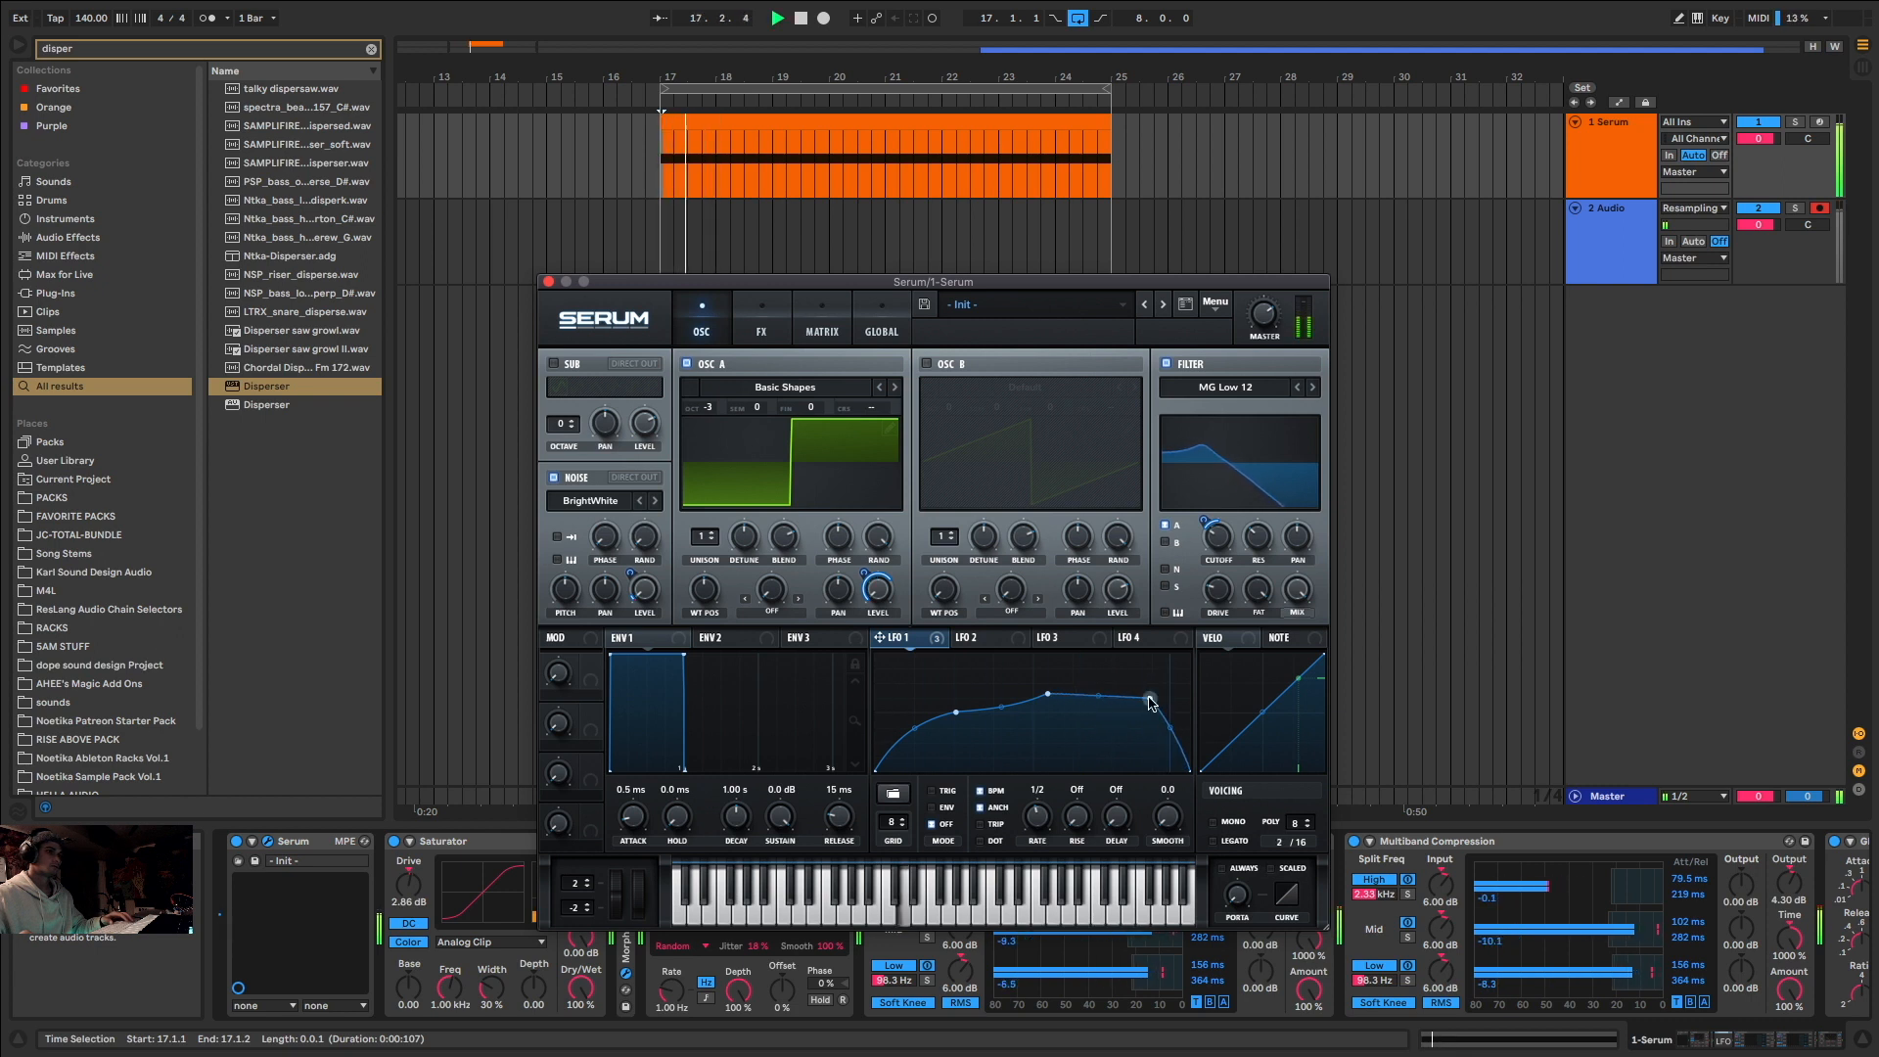
pyautogui.moveTo(1048, 695); pyautogui.dragTo(1037, 693)
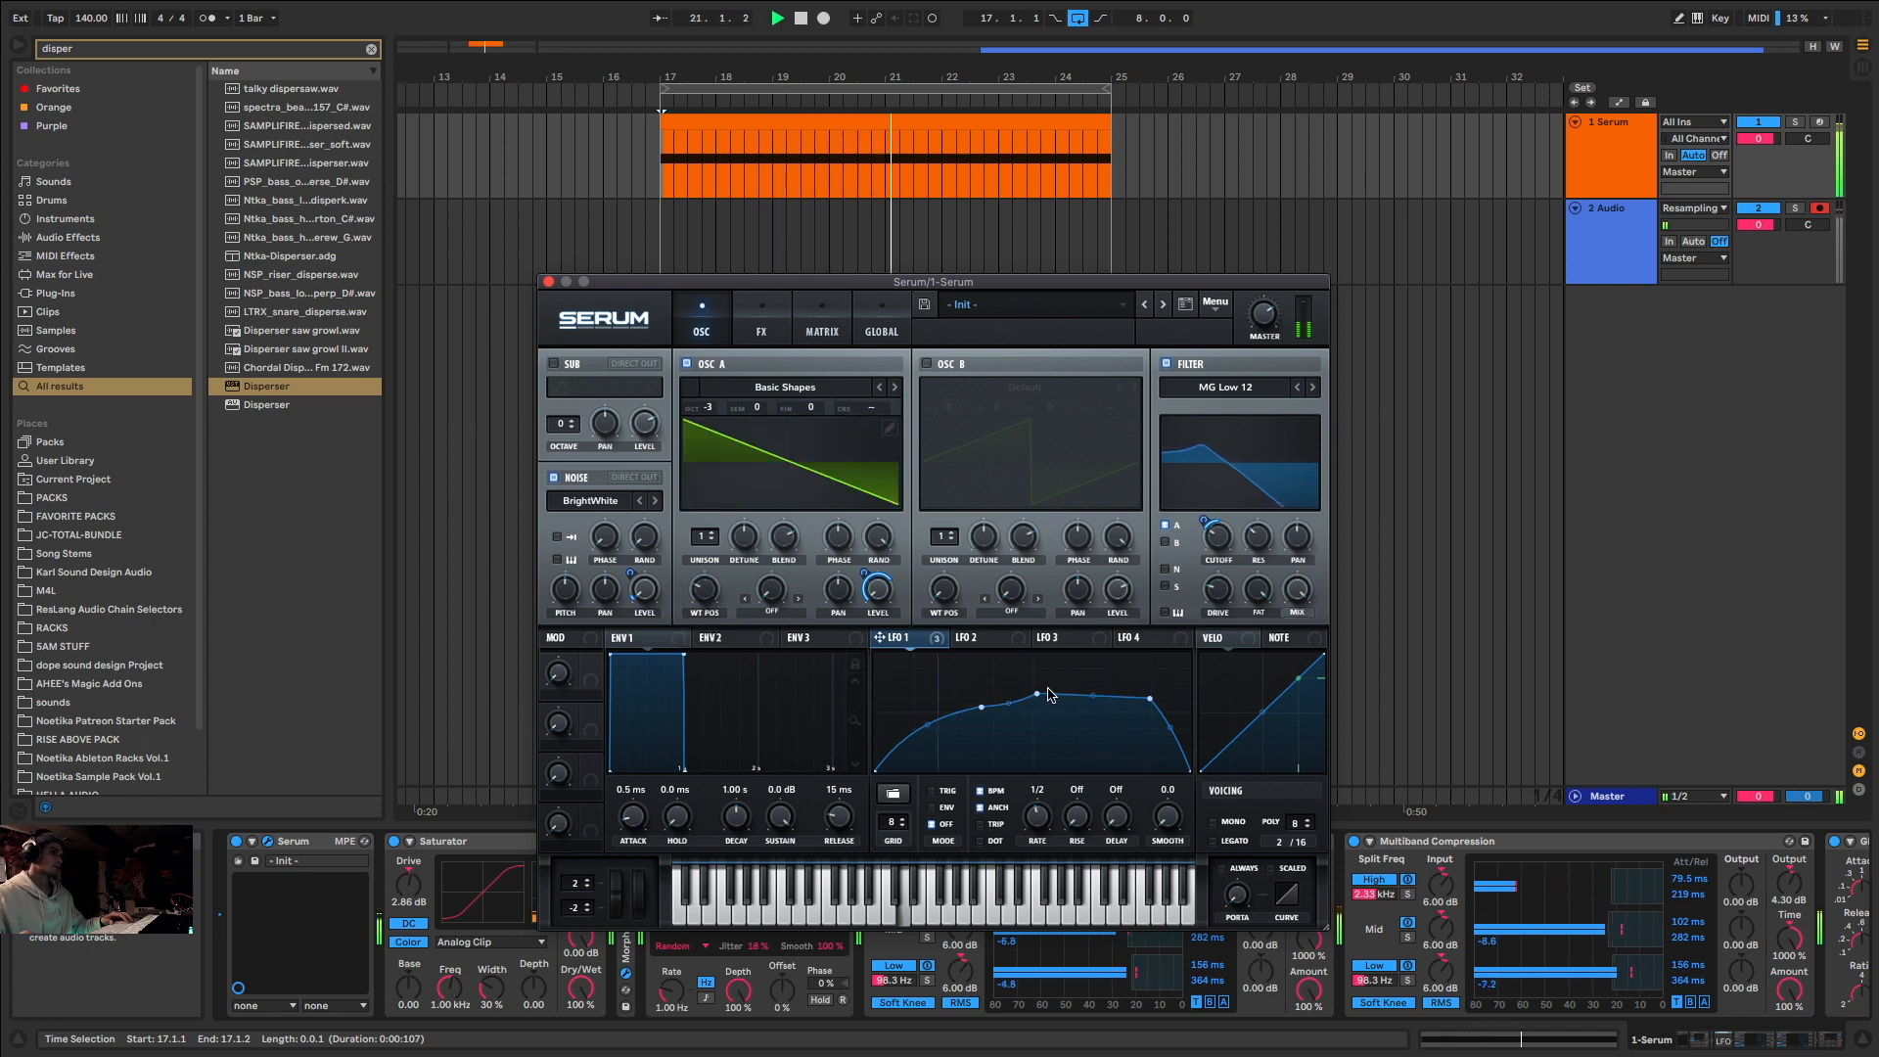
pyautogui.moveTo(1048, 695); pyautogui.dragTo(1033, 653)
pyautogui.moveTo(984, 710); pyautogui.dragTo(970, 690)
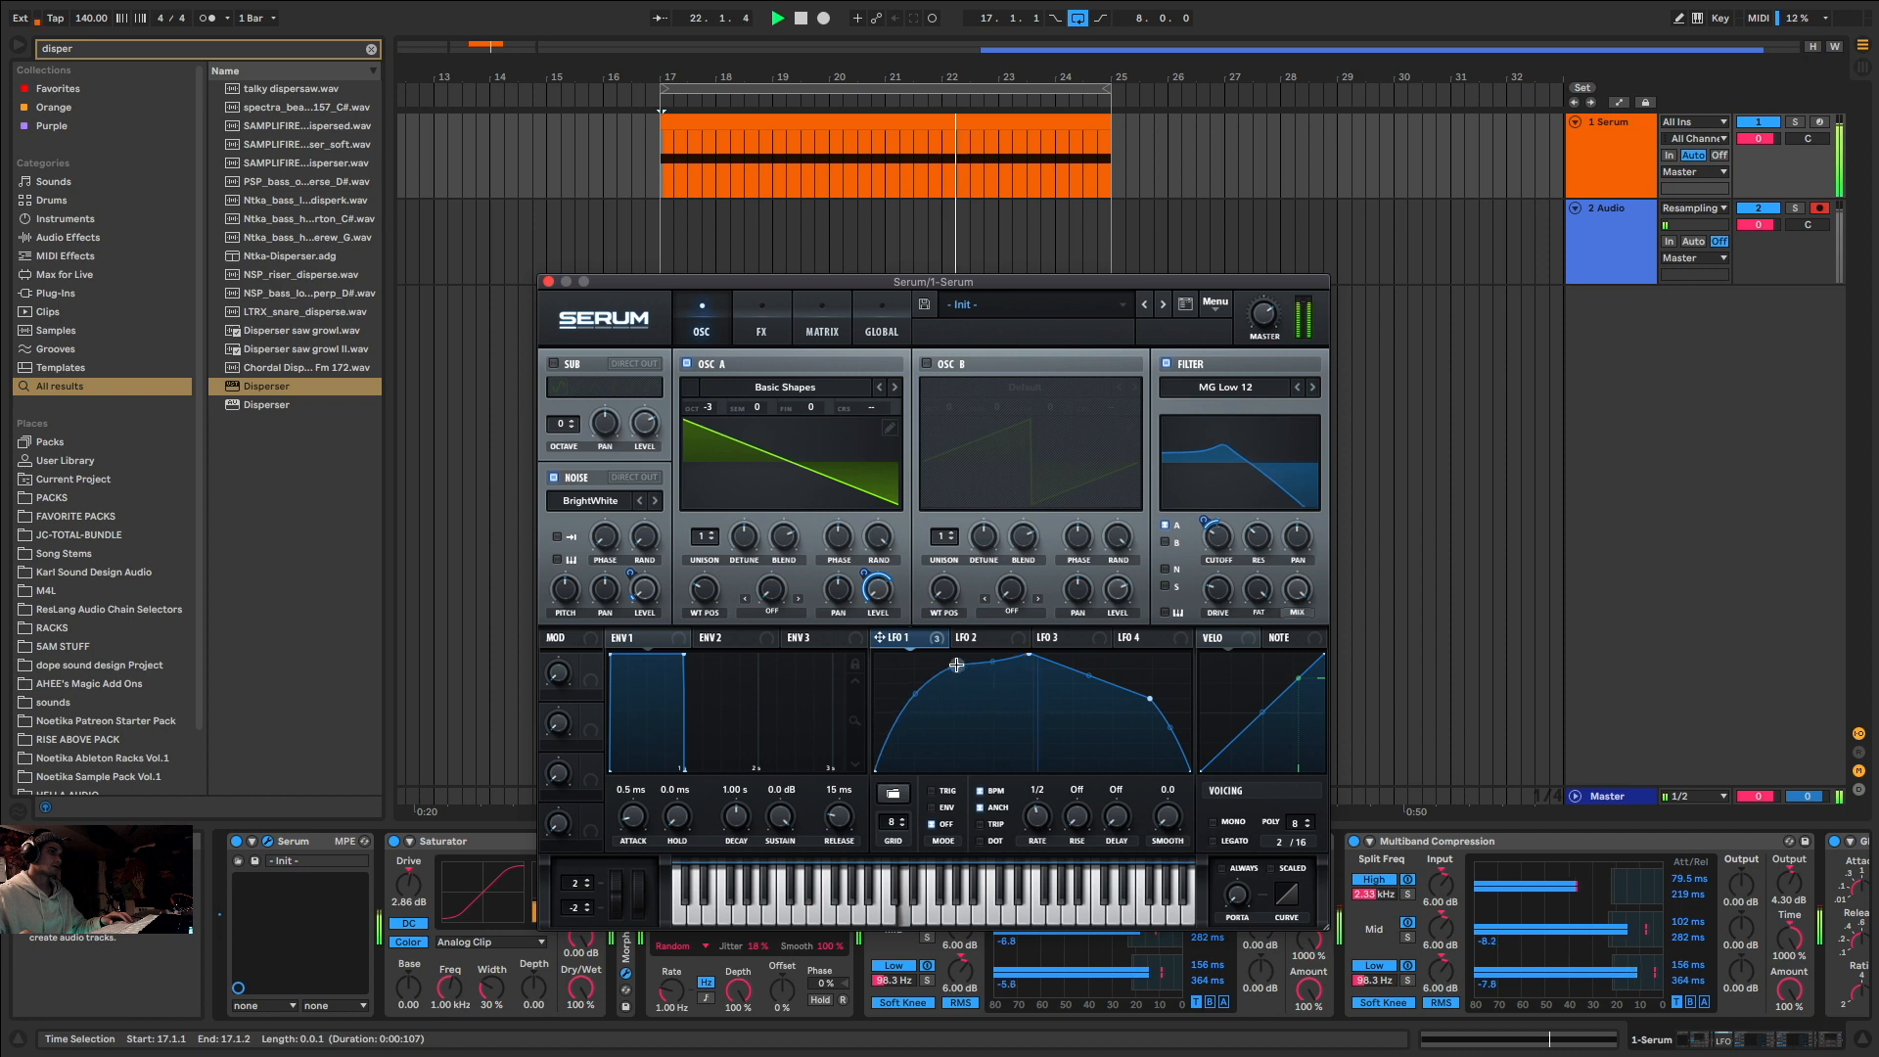
# Step: Enable a Diode 1 Distortion in Serum's effects and adjust its mix
pyautogui.click(788, 327)
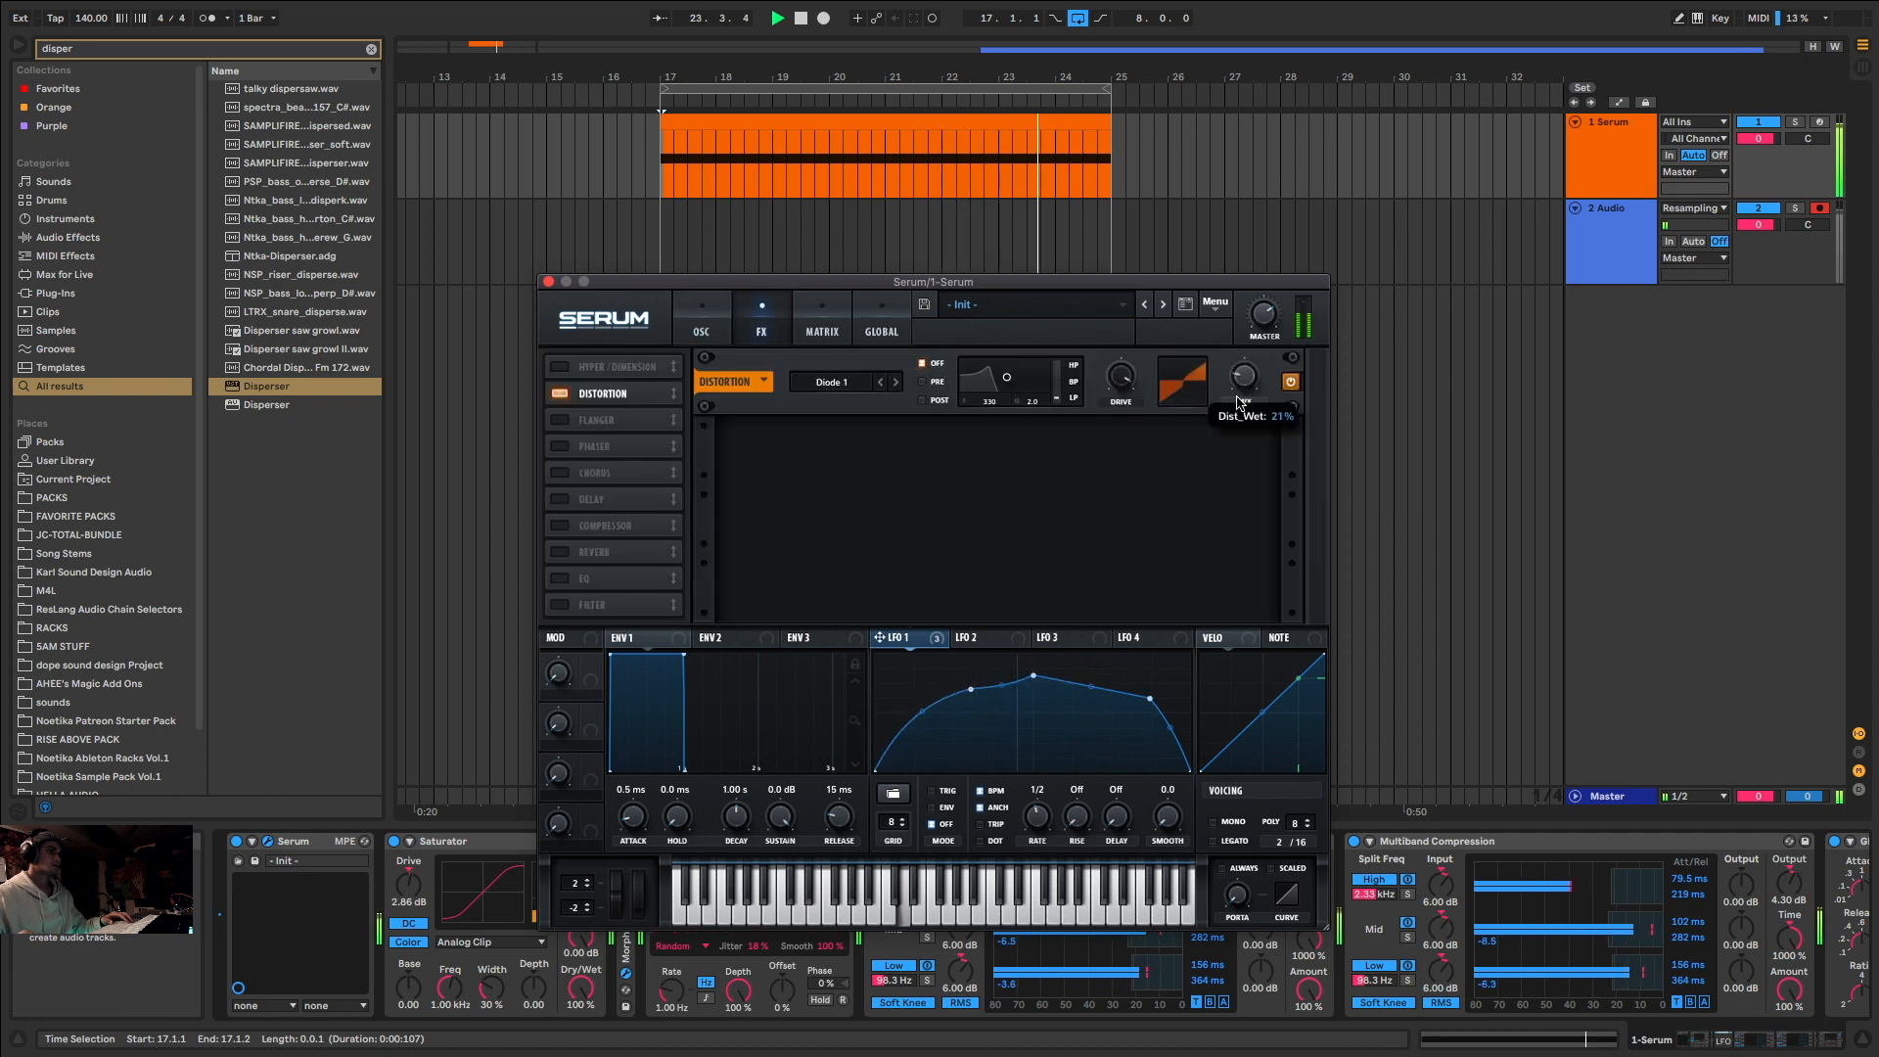
pyautogui.moveTo(1248, 379); pyautogui.dragTo(1253, 356)
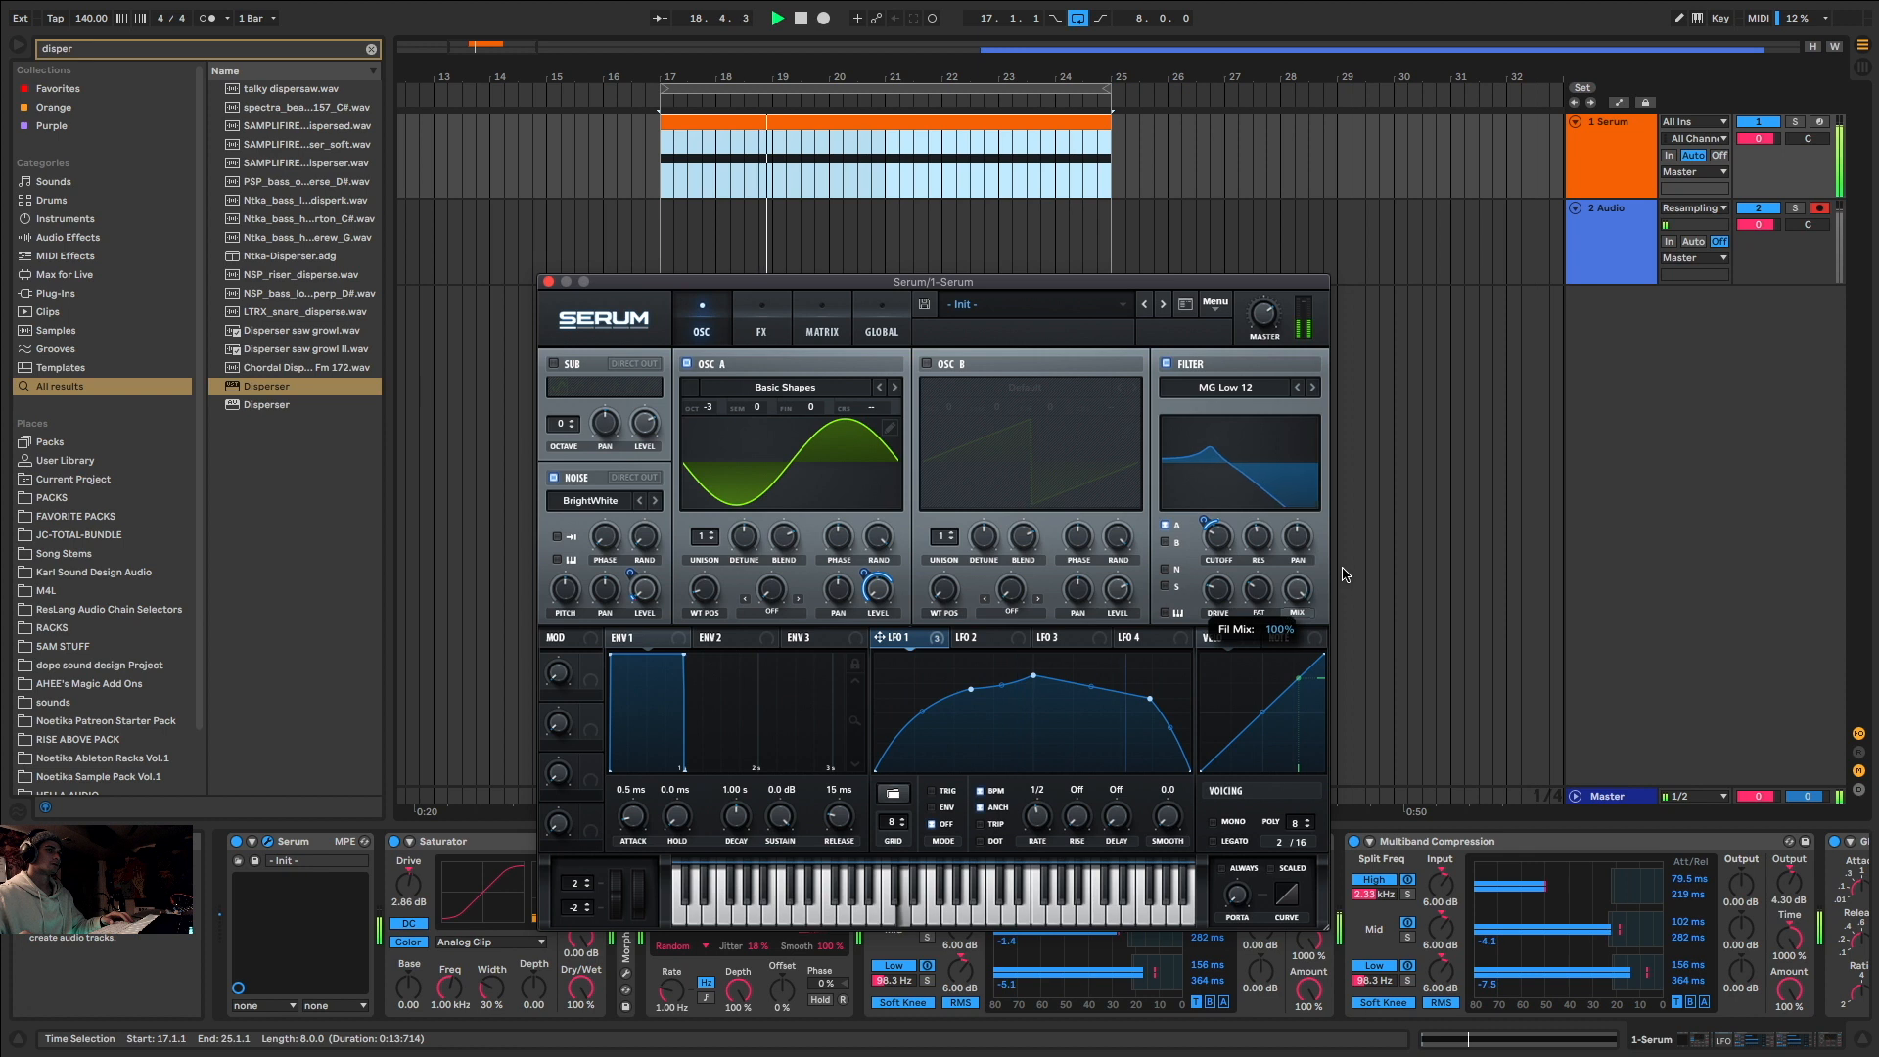
# Step: Start recording the looped Serum bass from bar 17 onto the armed resampling audio track
pyautogui.click(1576, 233)
pyautogui.moveTo(497, 47); pyautogui.dragTo(493, 59)
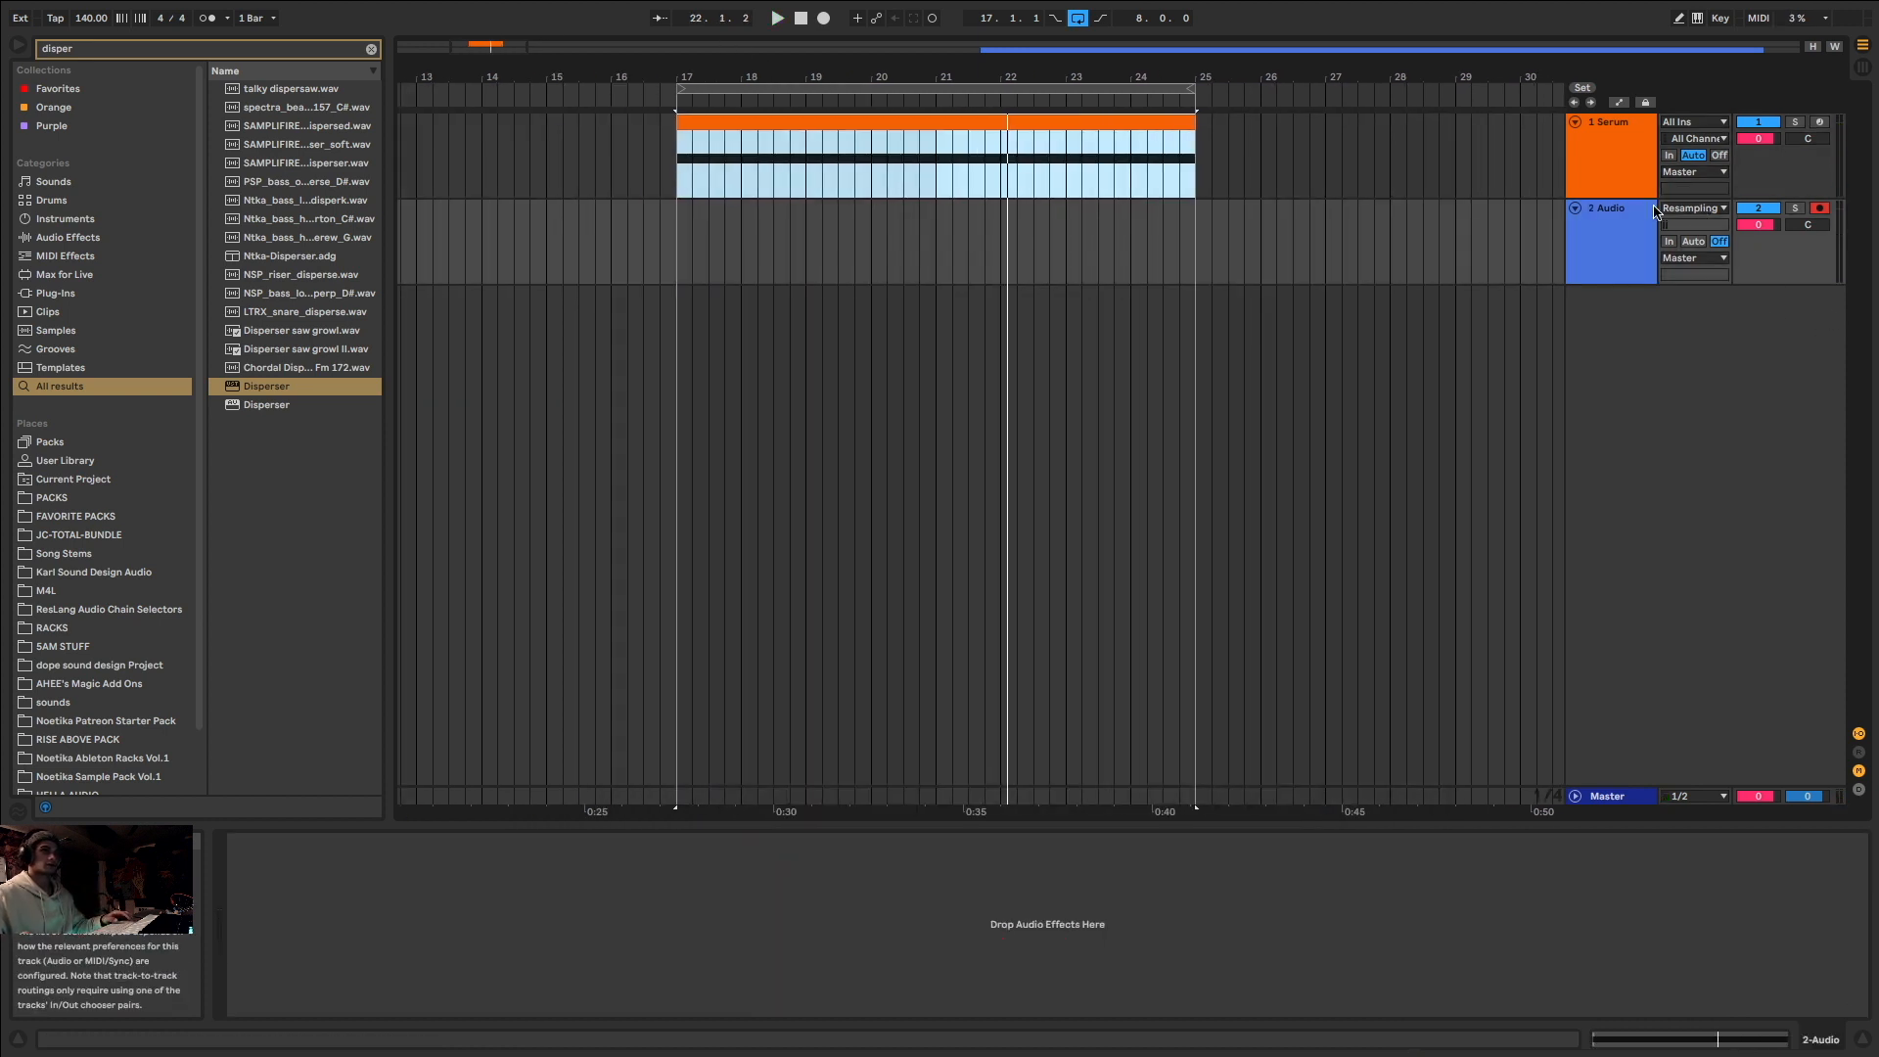
pyautogui.click(1625, 184)
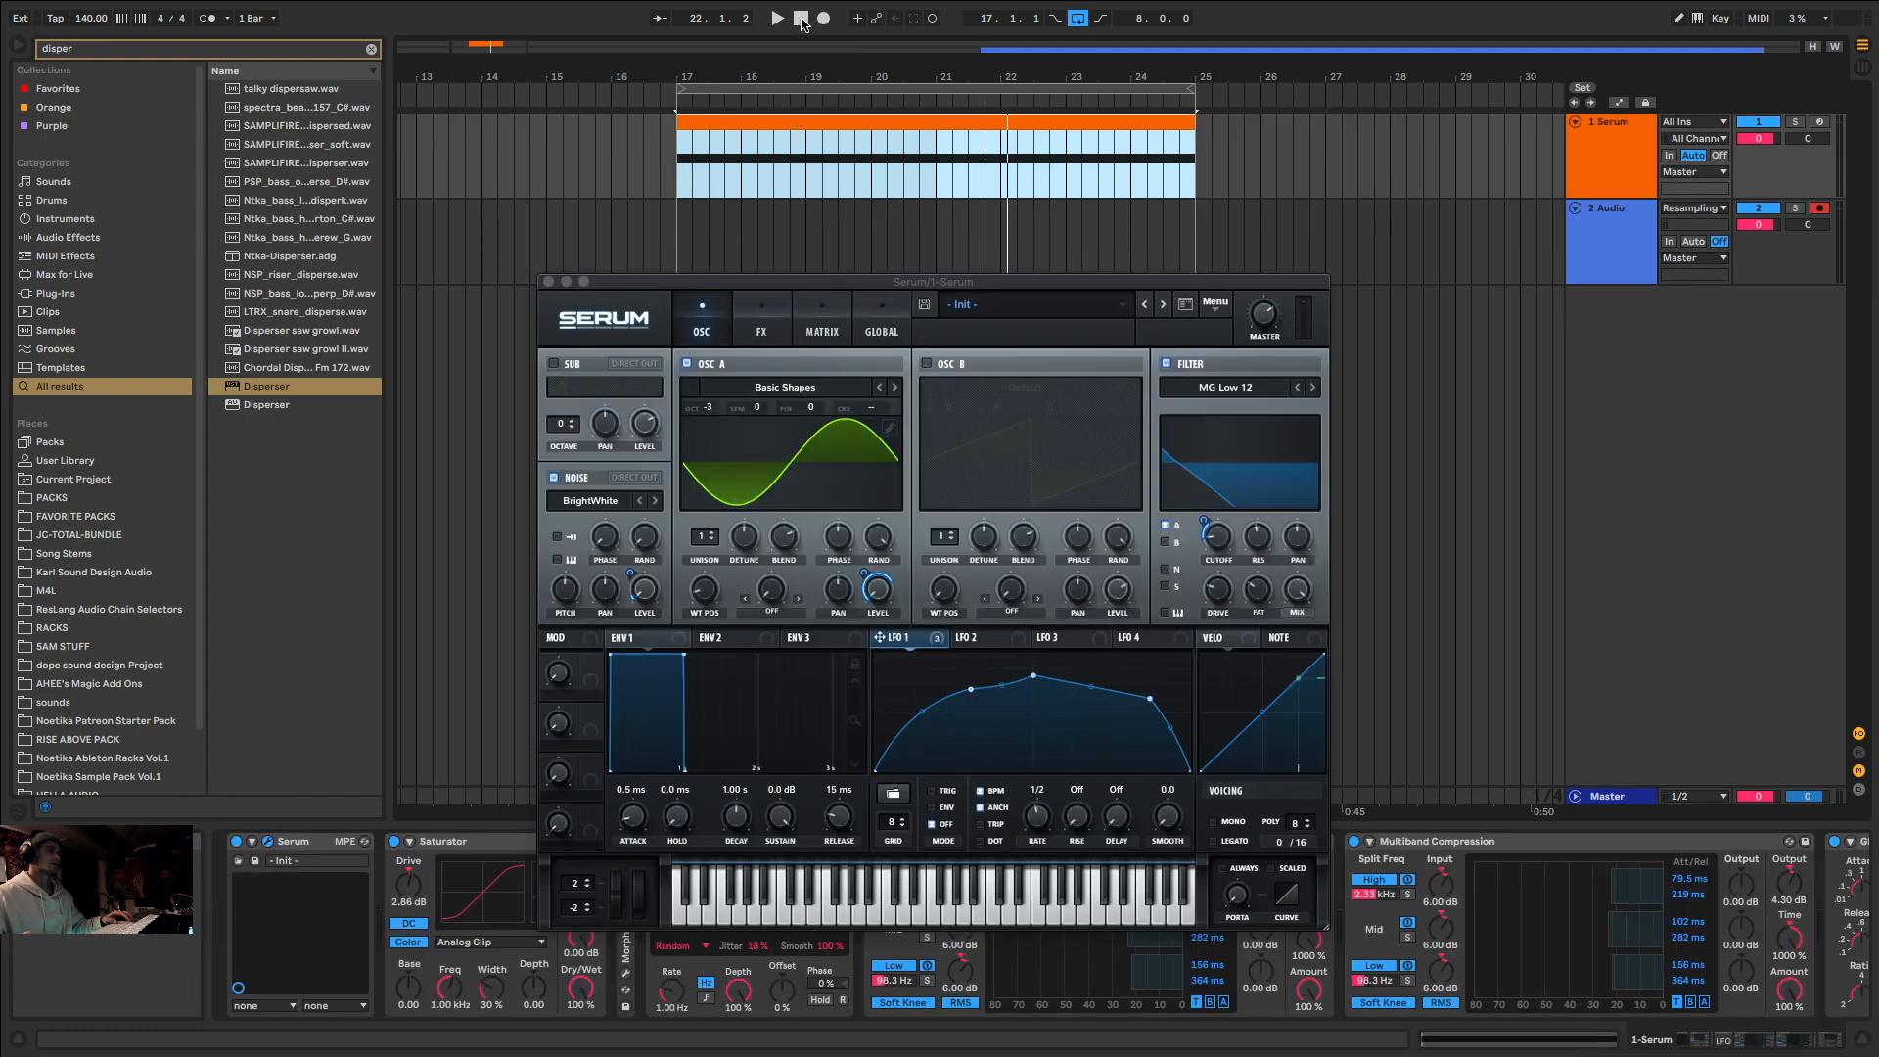
pyautogui.click(1615, 235)
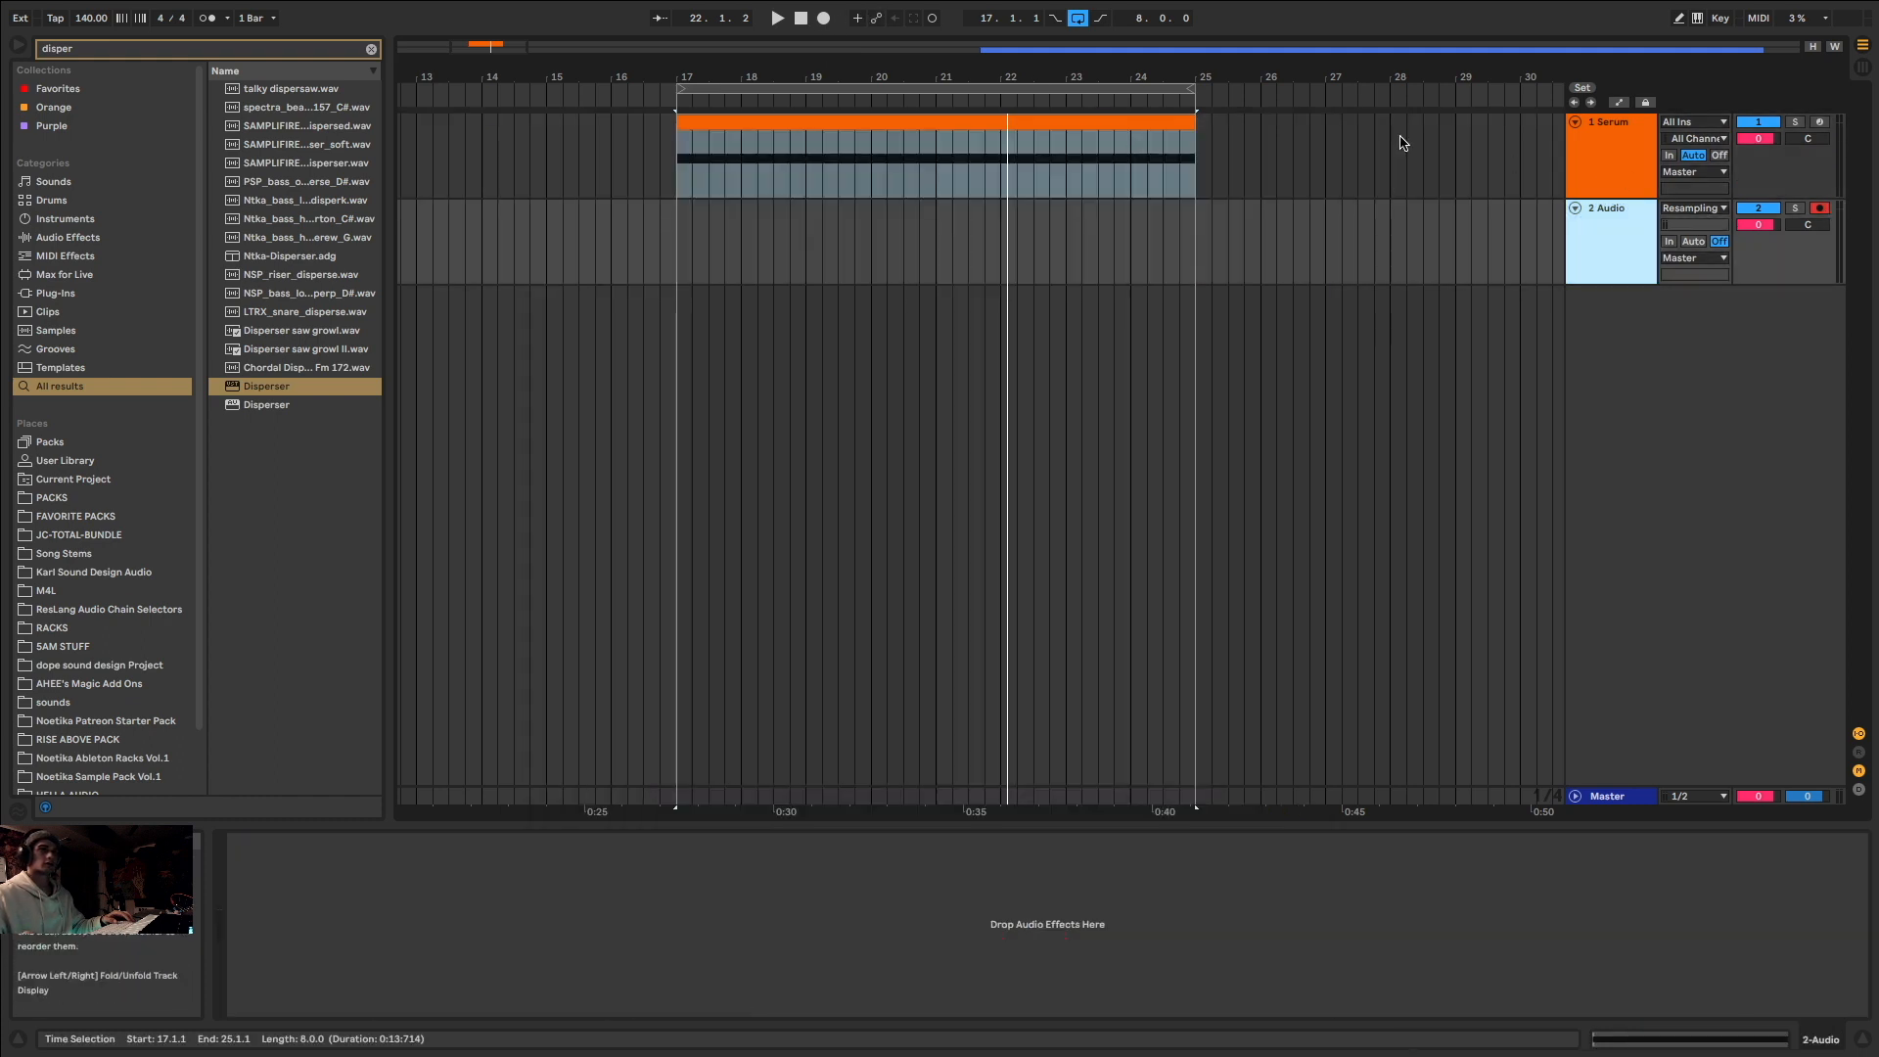
pyautogui.click(1516, 164)
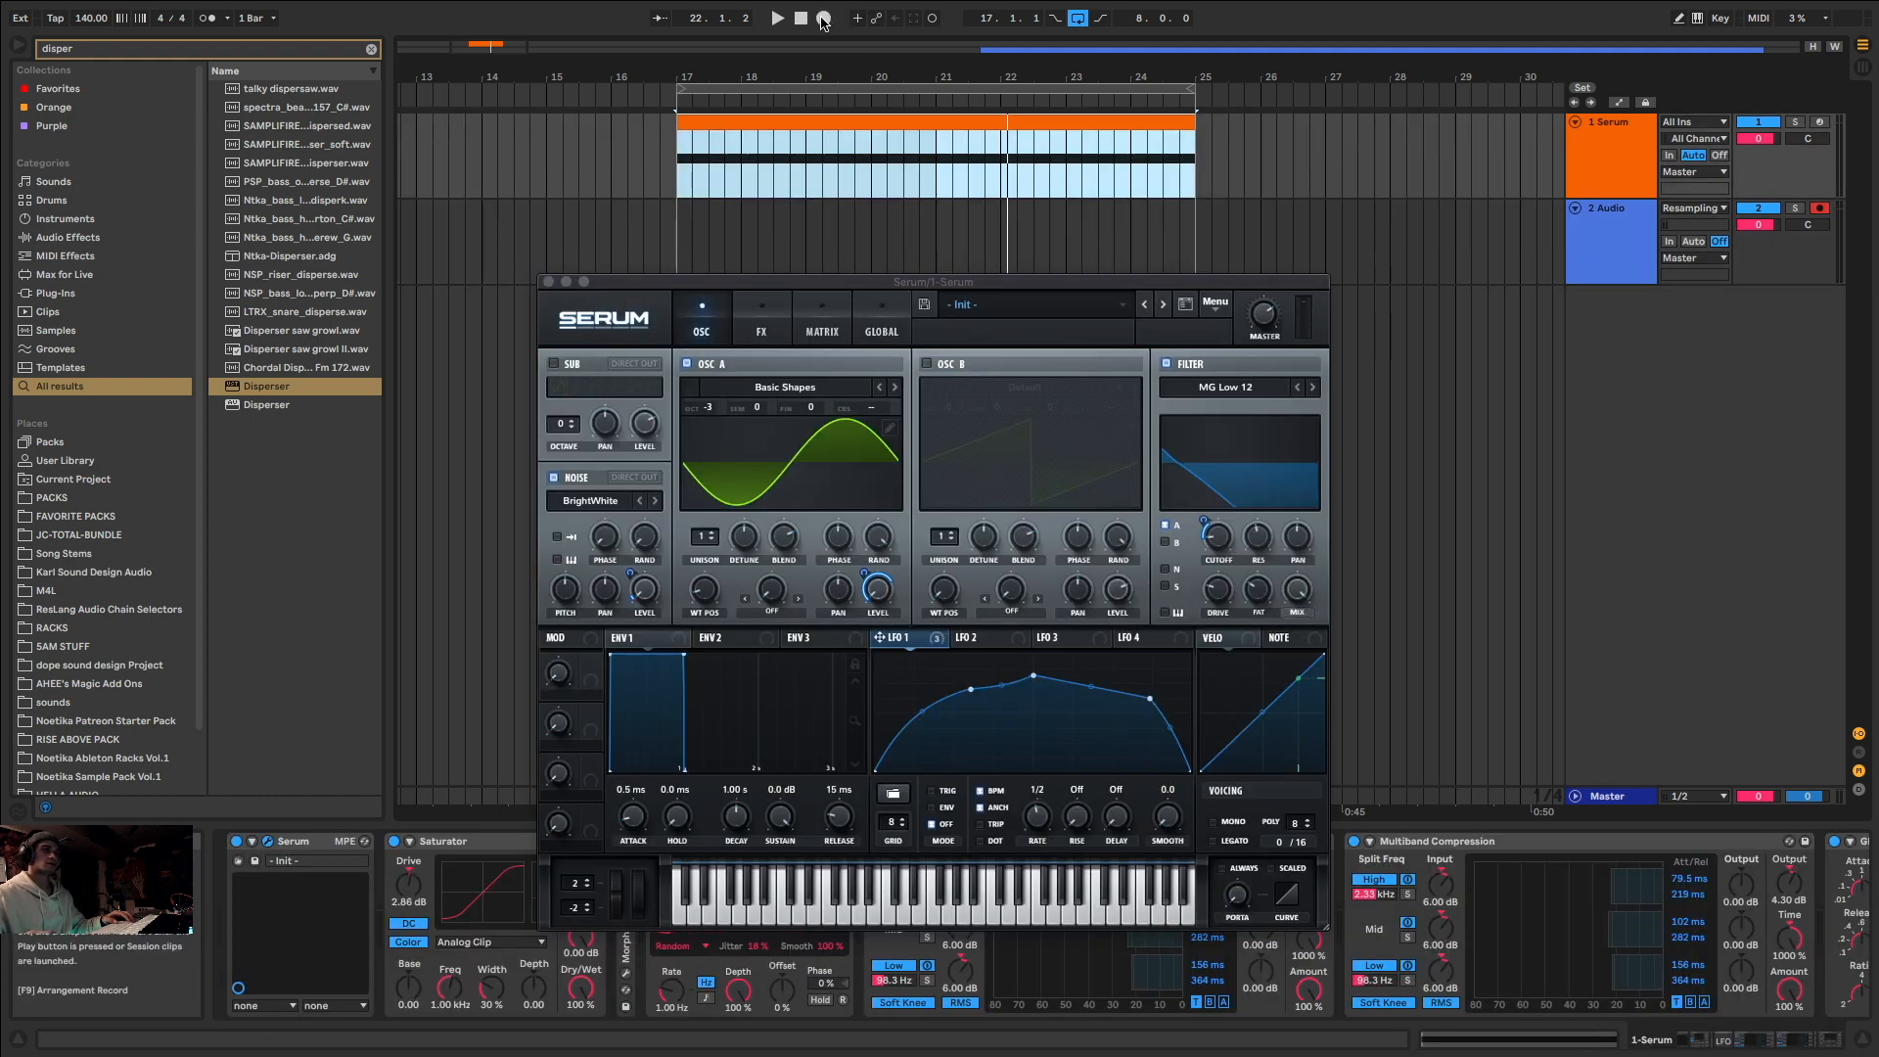
pyautogui.click(823, 18)
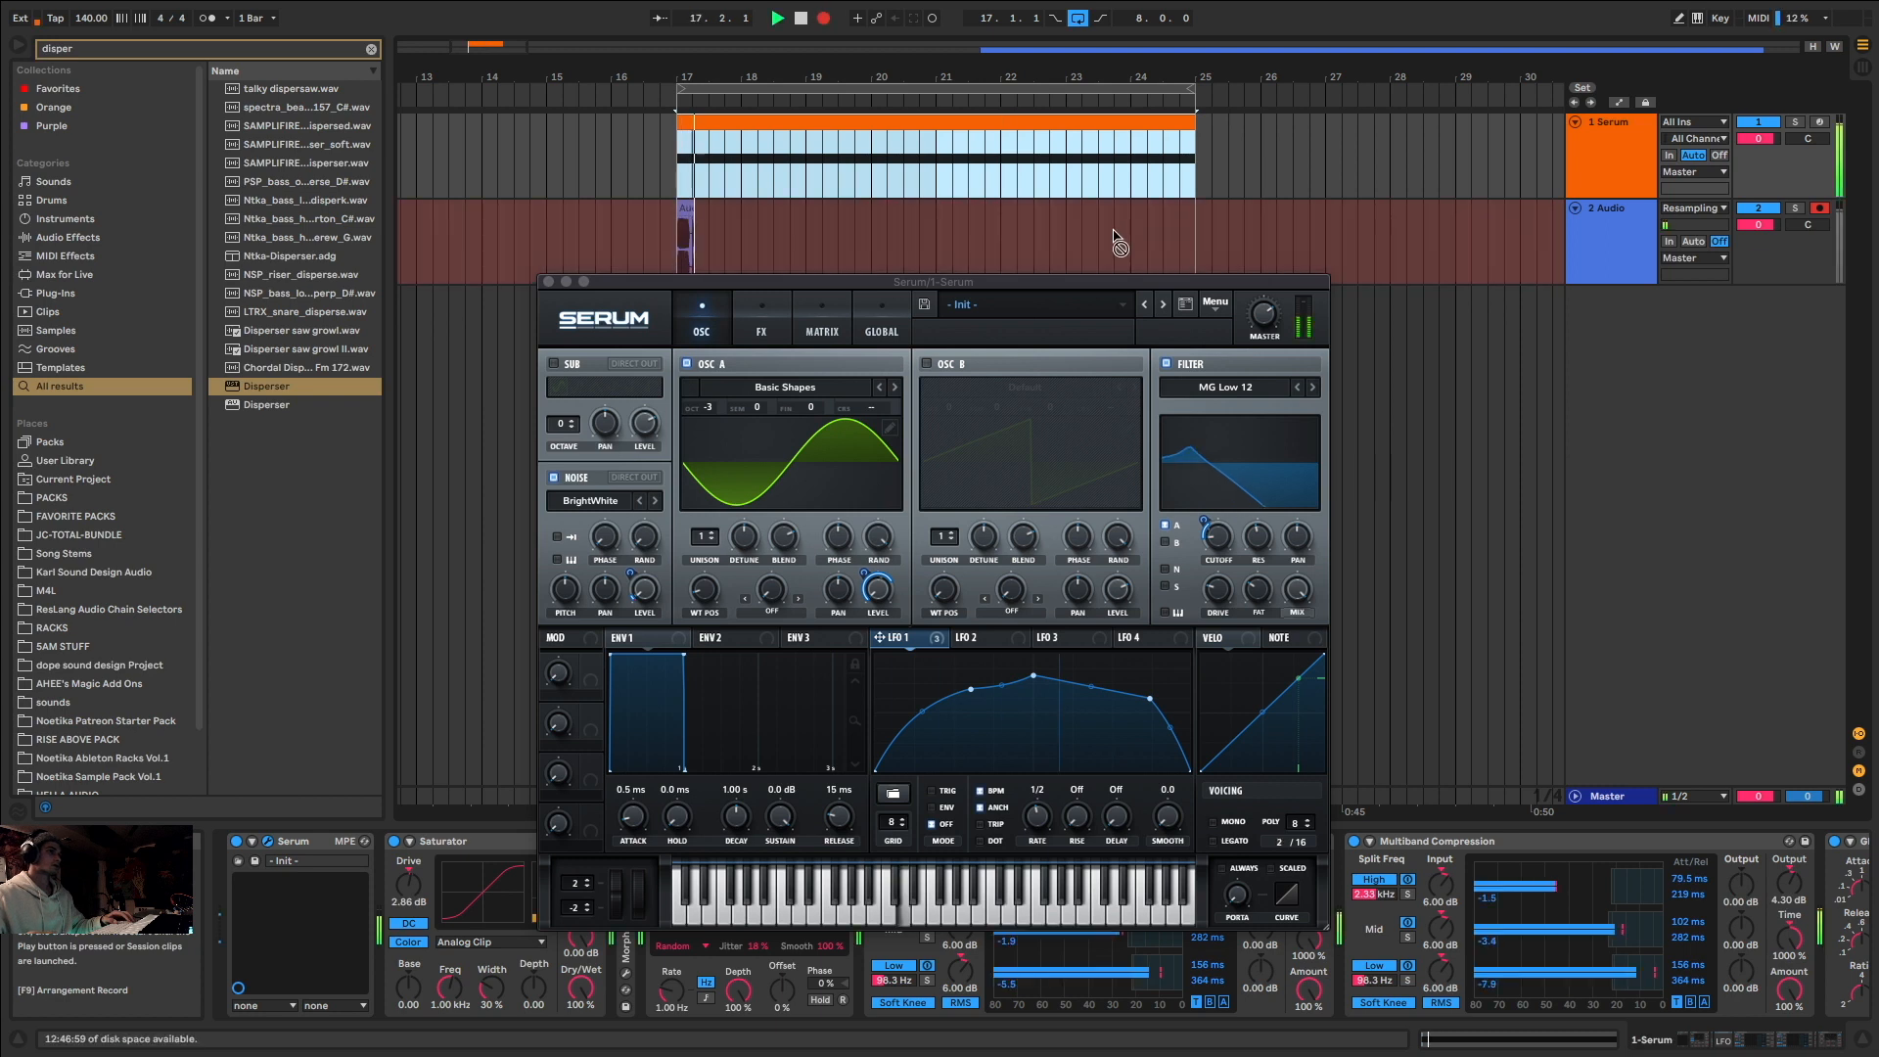
# Step: While recording, vary the middle point of Serum's LFO 1 and sweep oscillator A's wavetable position
pyautogui.moveTo(1061, 285); pyautogui.dragTo(1019, 84)
pyautogui.moveTo(994, 472)
pyautogui.mouseDown()
pyautogui.moveTo(997, 534)
pyautogui.moveTo(997, 503)
pyautogui.mouseUp()
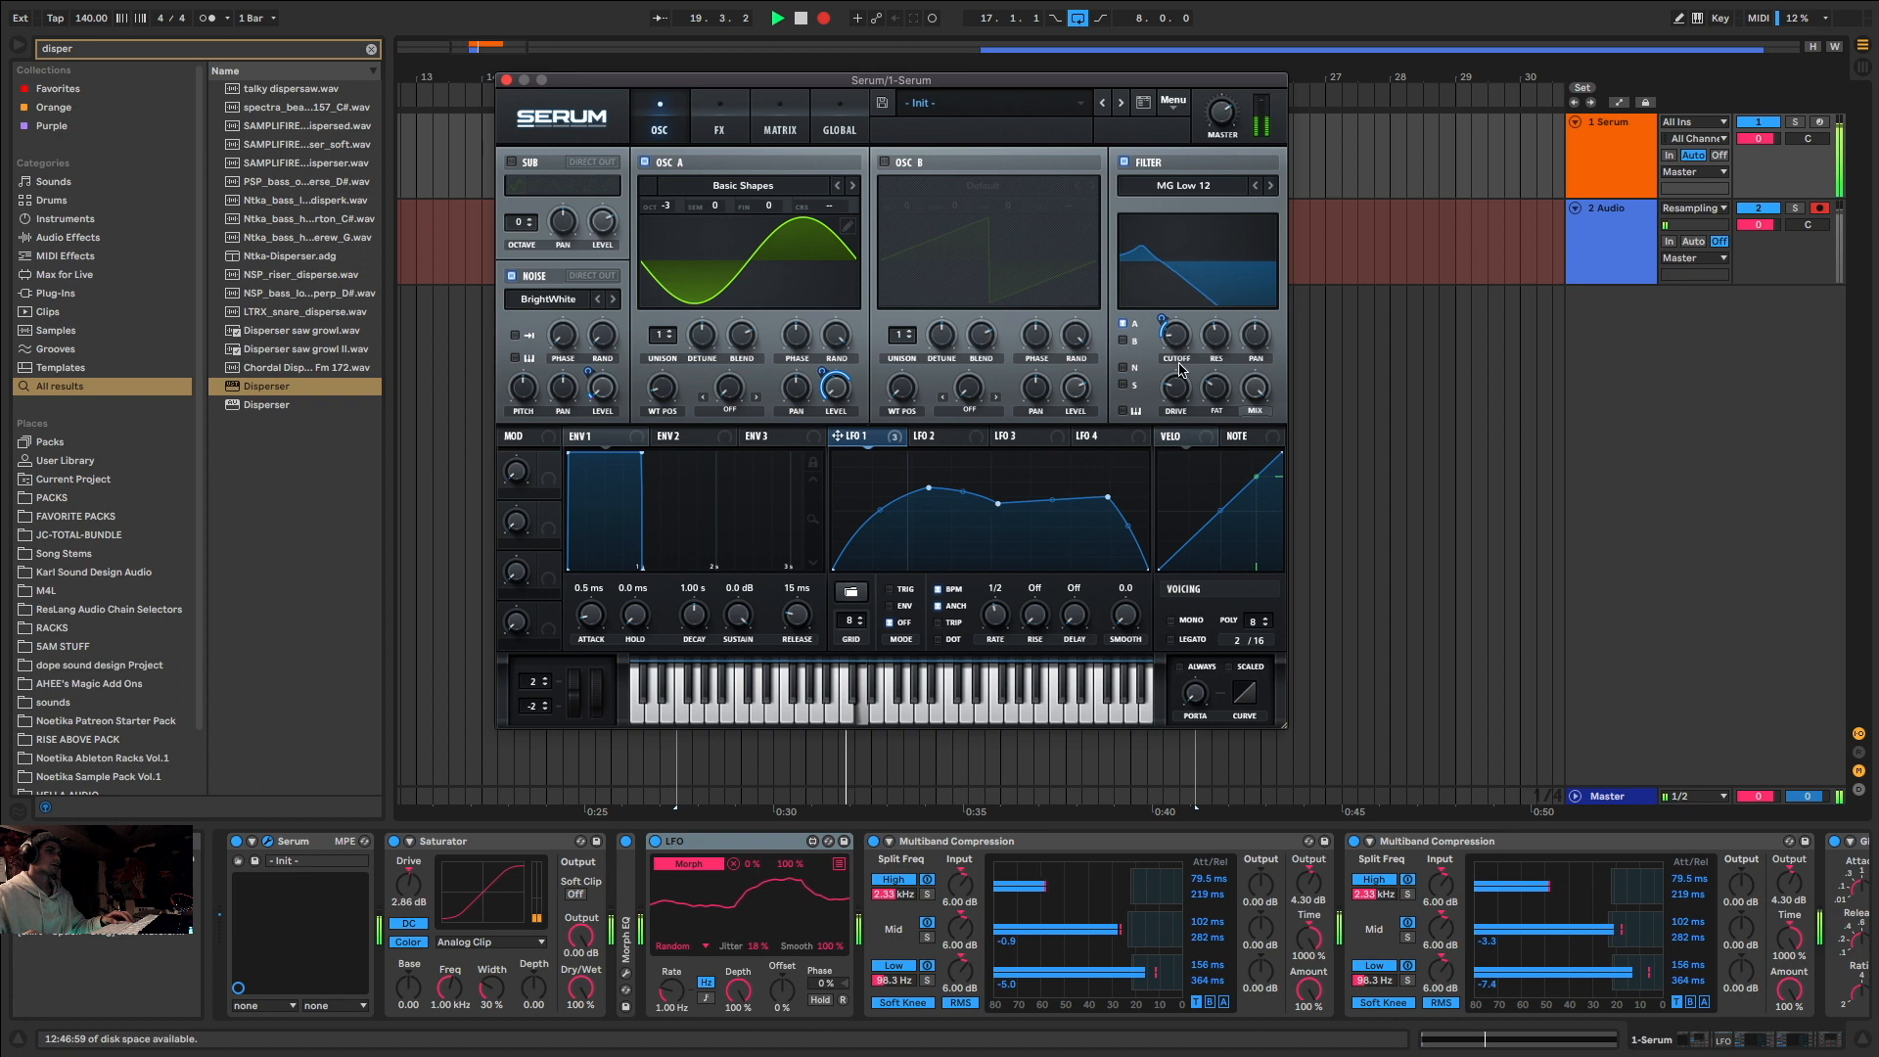
pyautogui.moveTo(1178, 362)
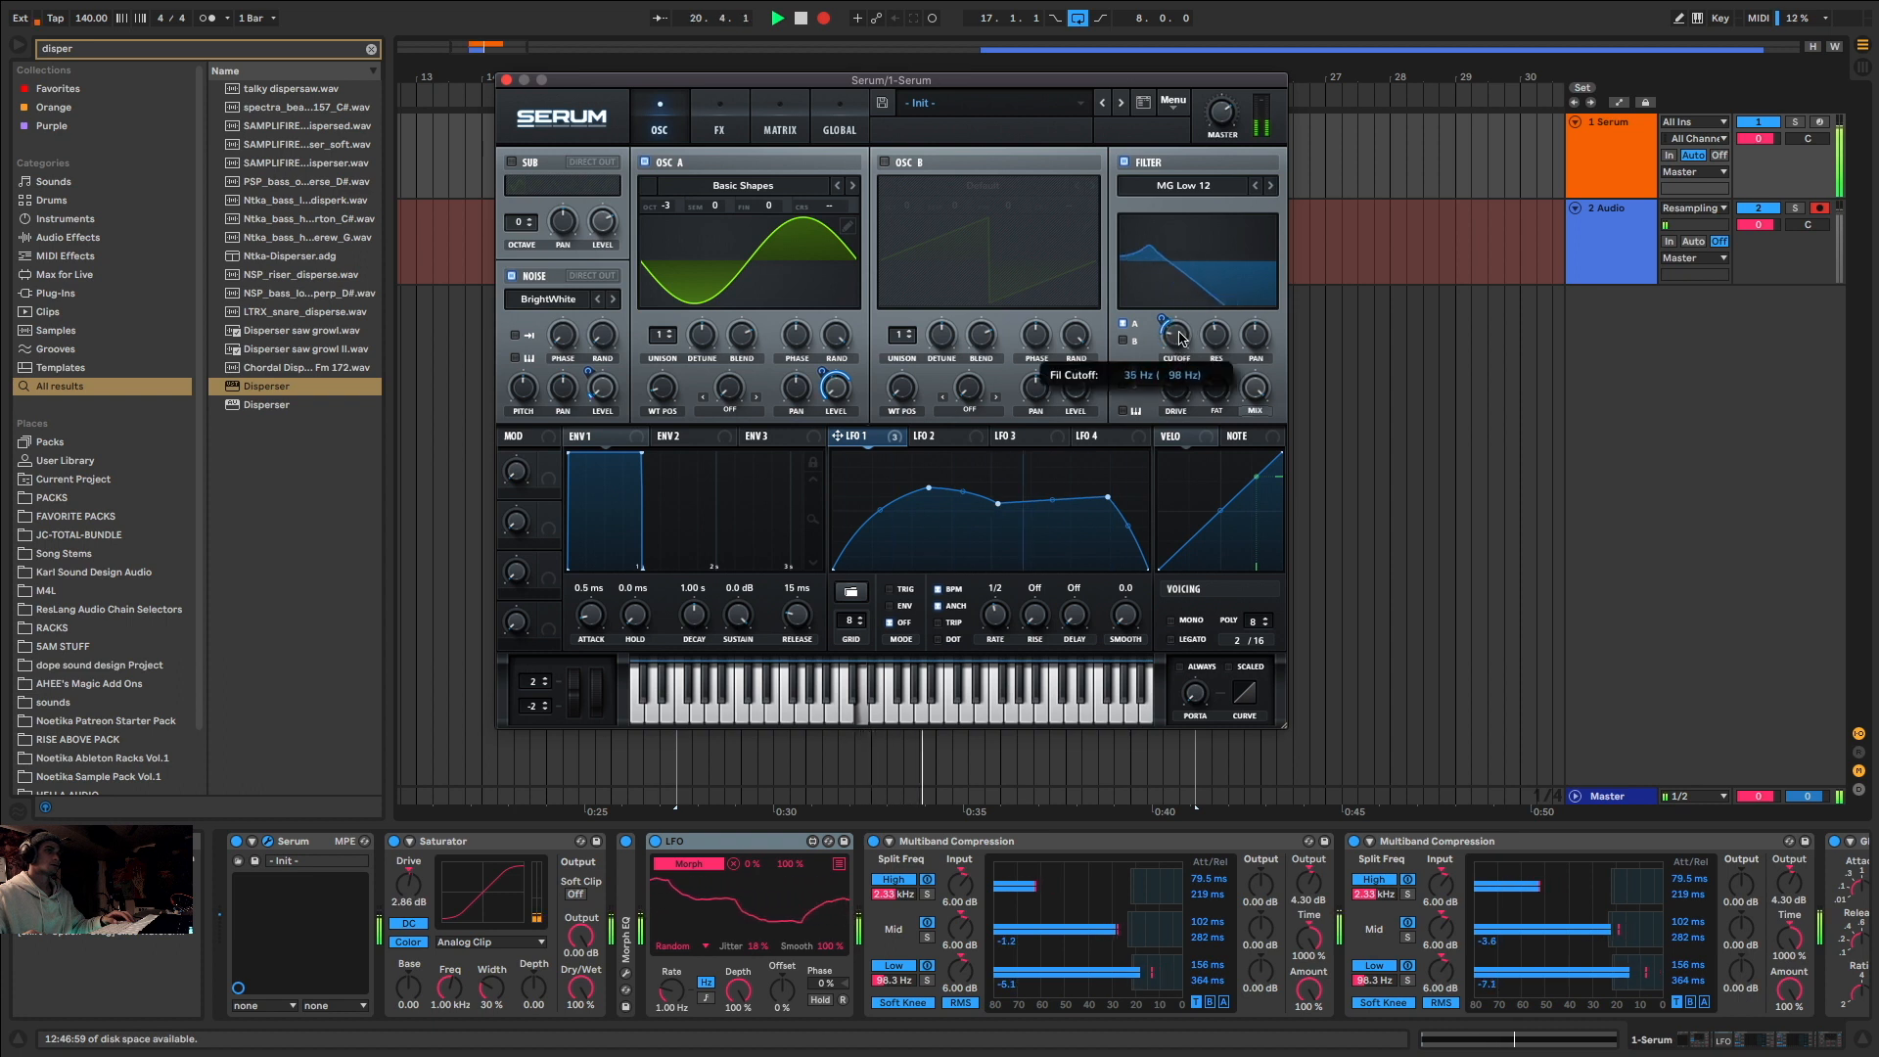
pyautogui.moveTo(995, 513); pyautogui.dragTo(1022, 475)
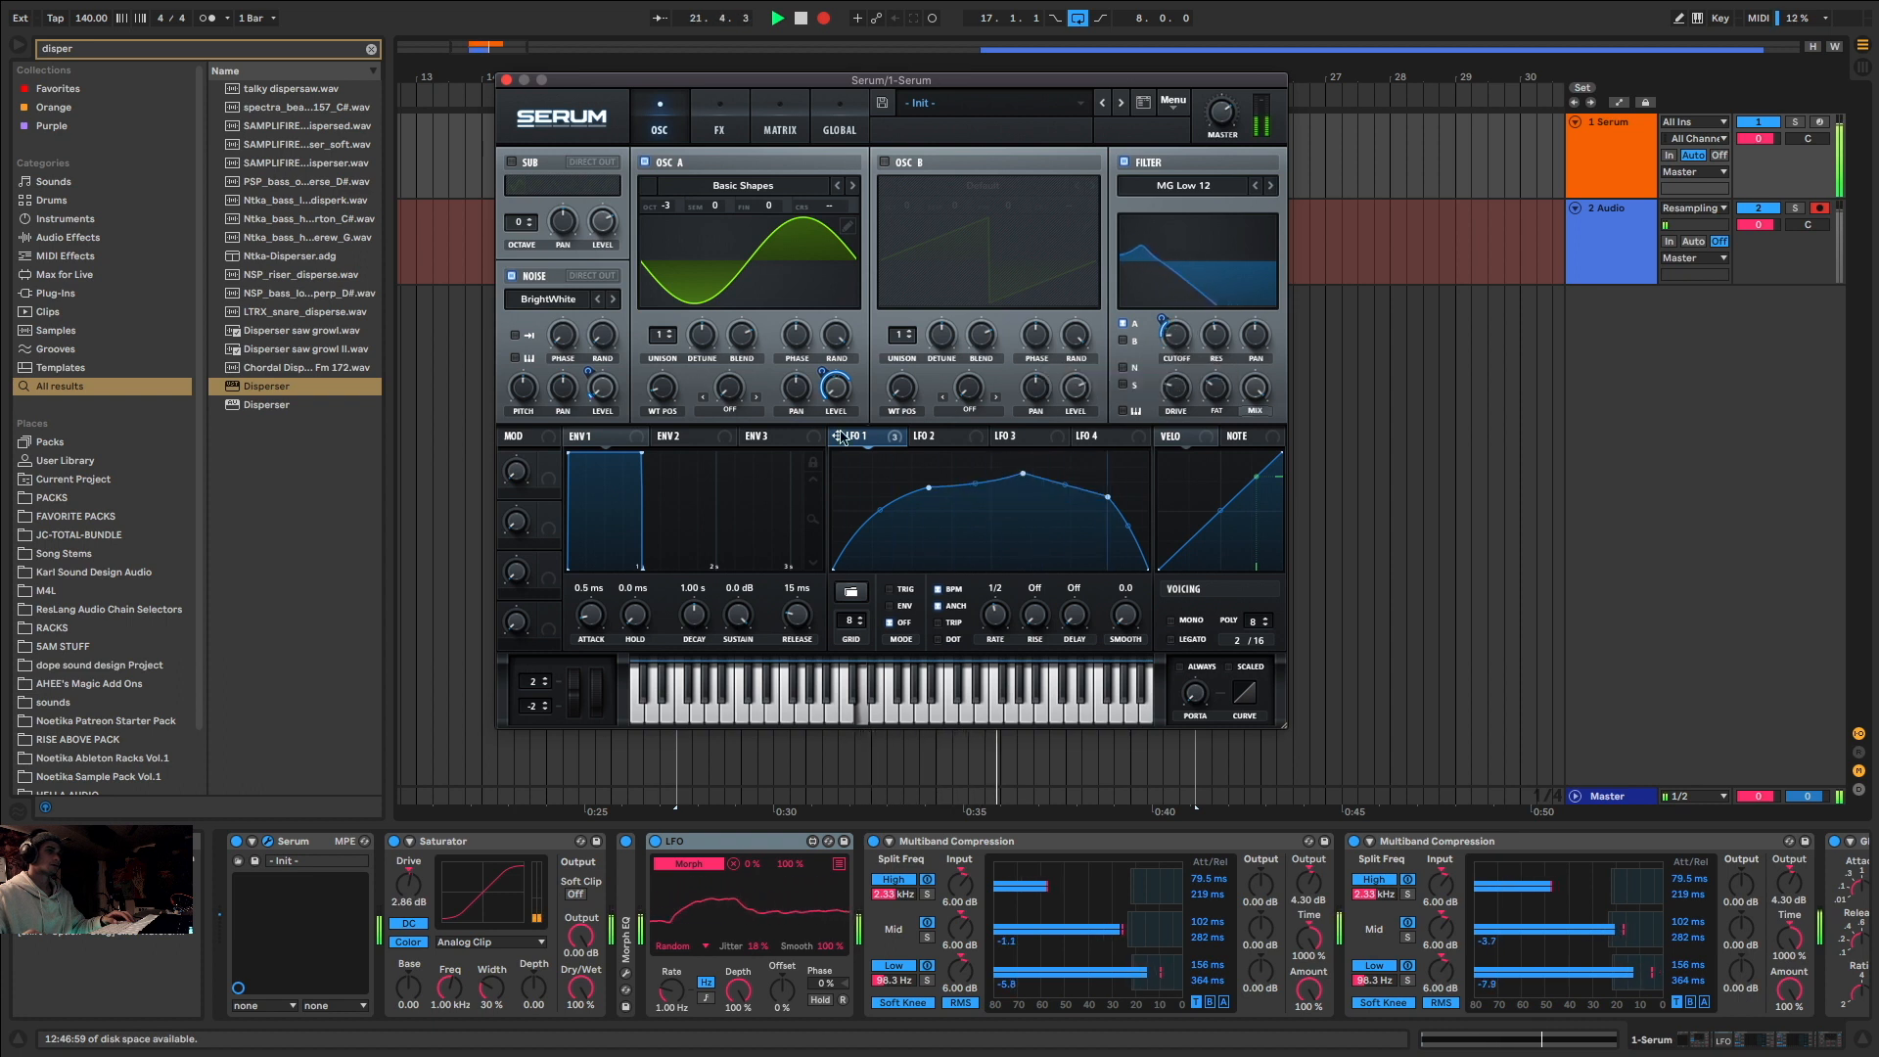
pyautogui.moveTo(664, 383); pyautogui.dragTo(709, 328)
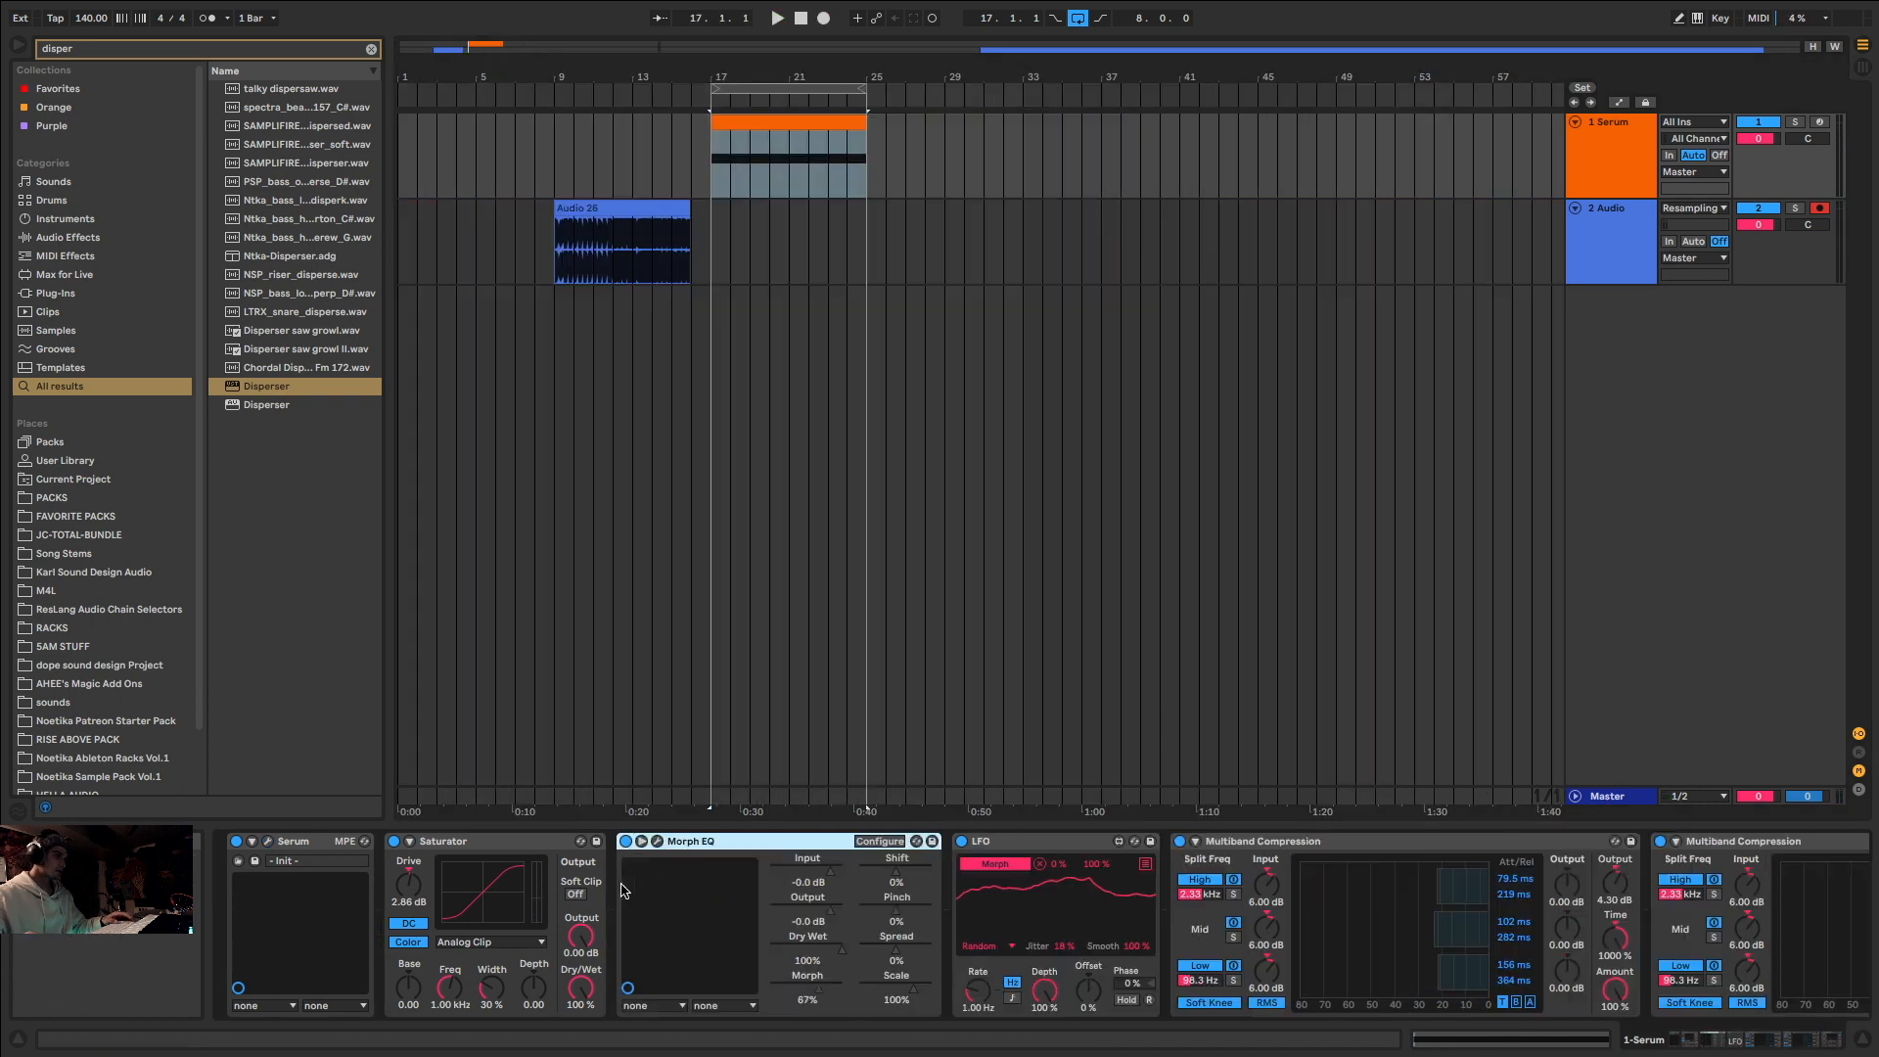
# Step: Map the LFO to Morph EQ's Pinch, Scale and Shift, with ranges Morph 15–83%, Pinch 37–78%, Scale 44–100% and Shift 42–70%
pyautogui.click(1144, 865)
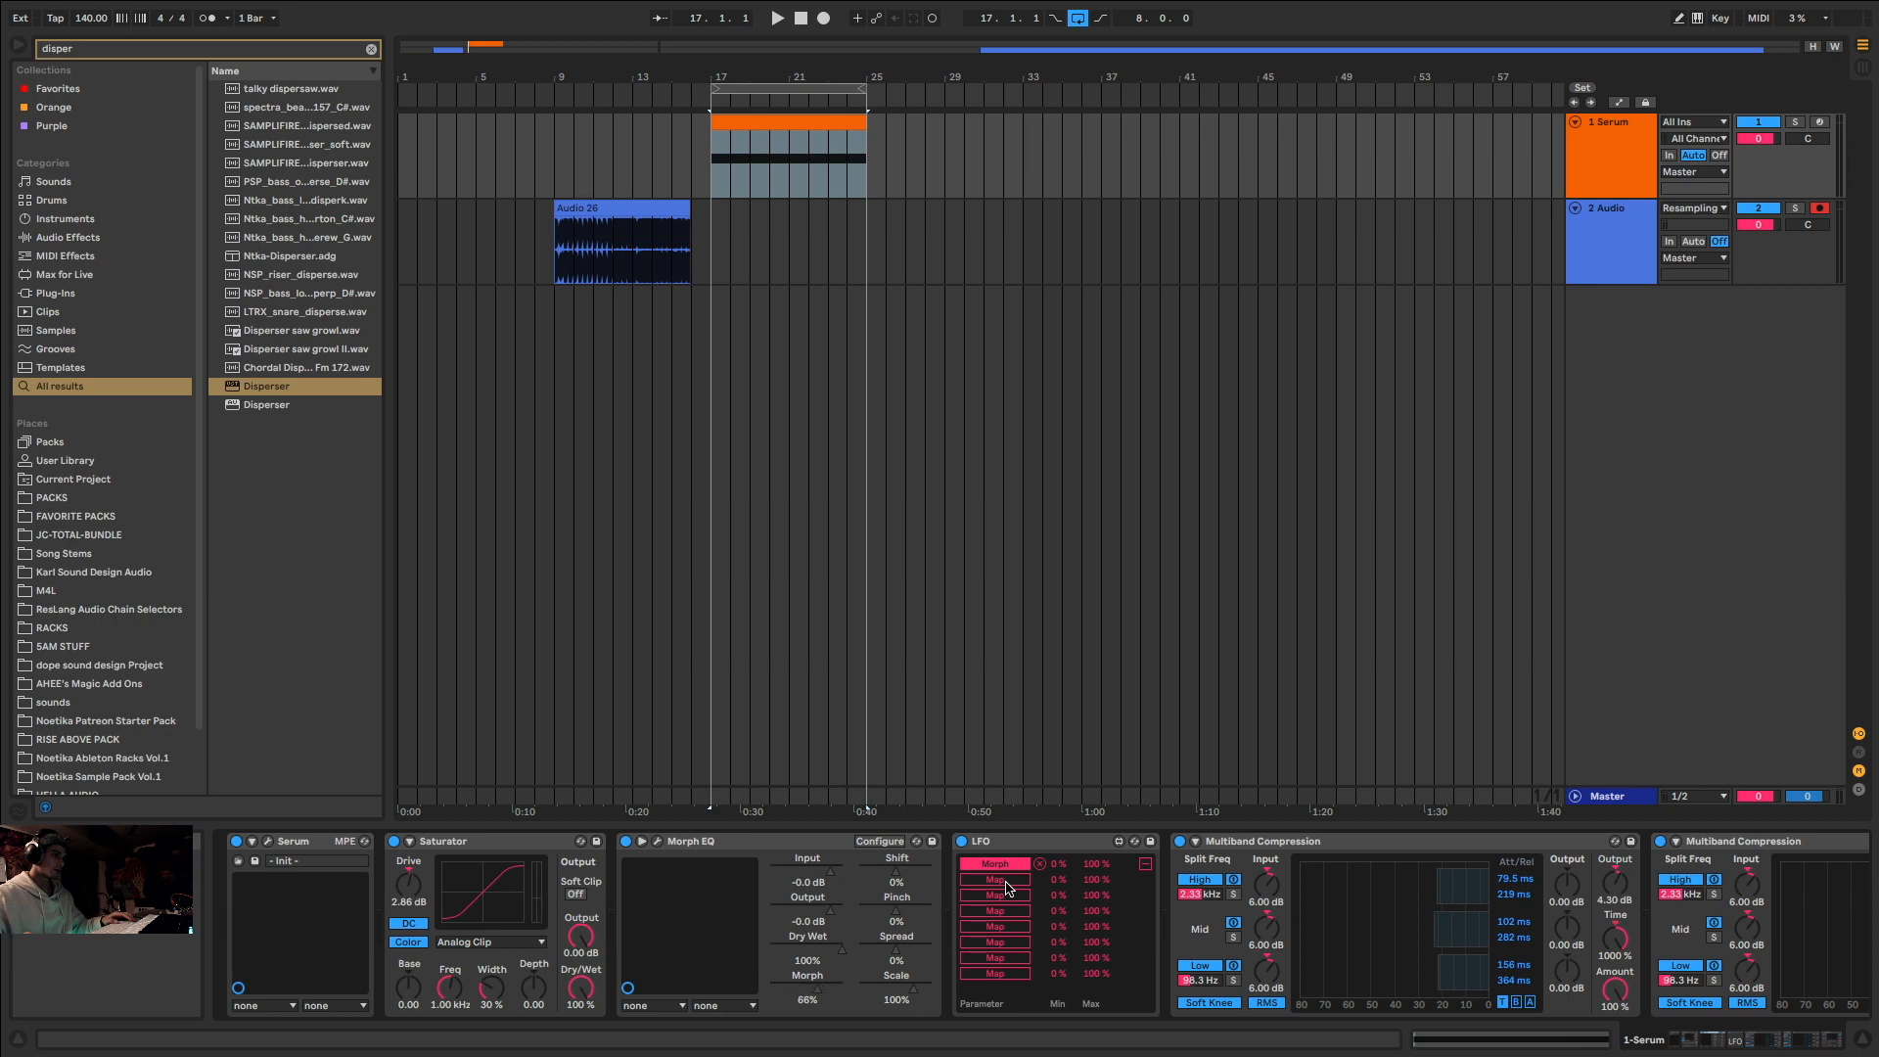
pyautogui.click(912, 922)
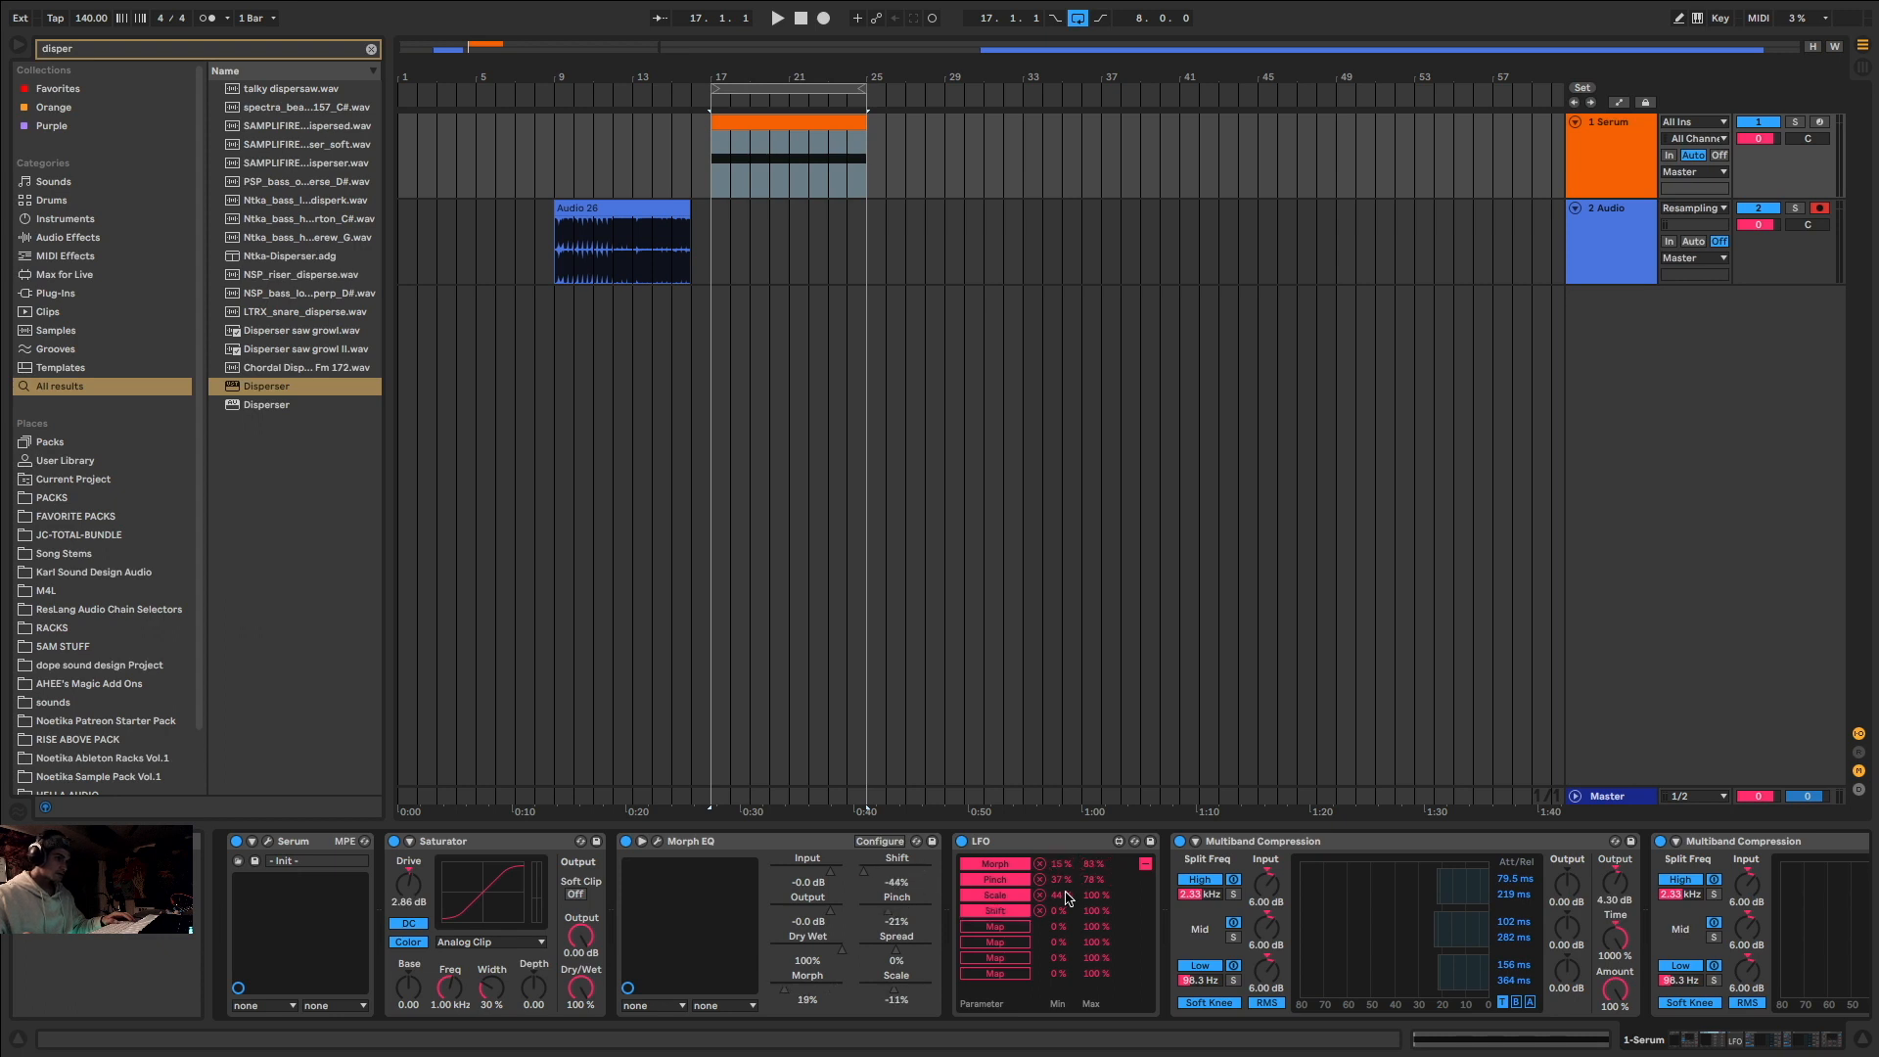
pyautogui.moveTo(1057, 912); pyautogui.dragTo(1057, 885)
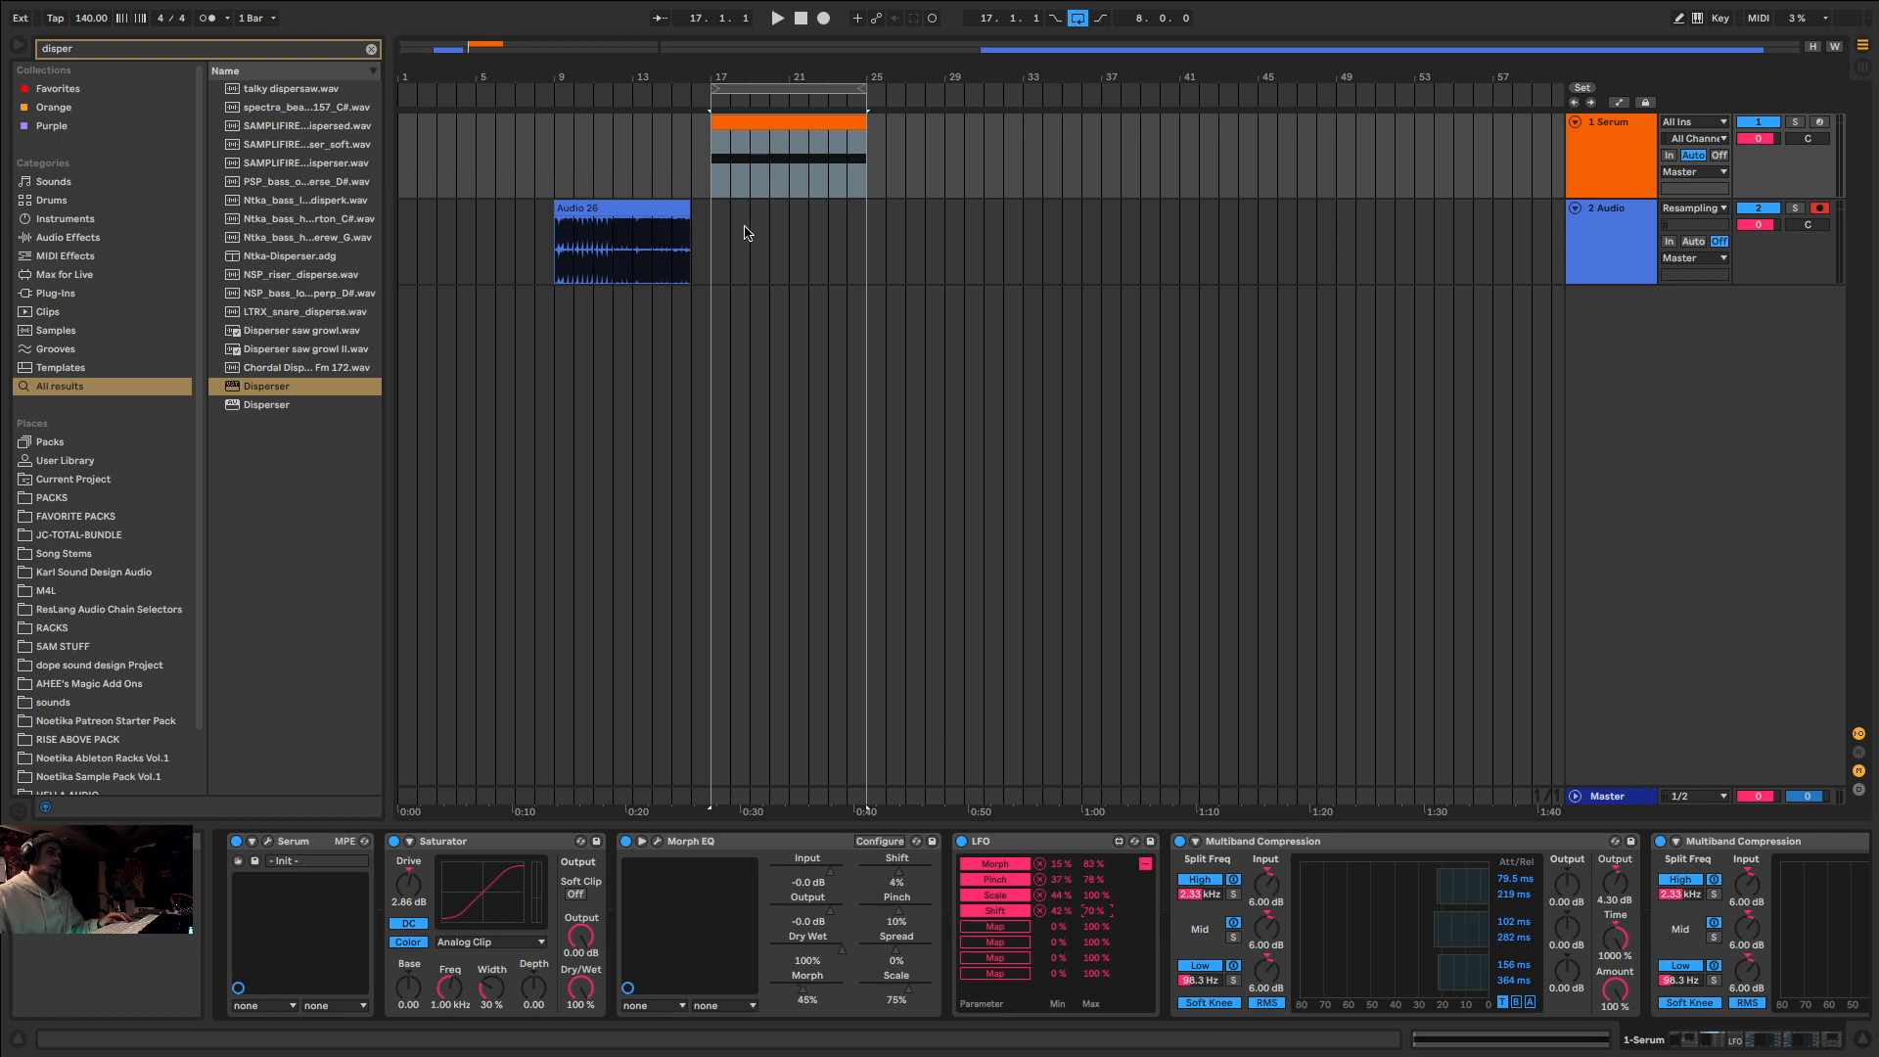
# Step: Add Rift to the Serum track's device chain and start recording the looped bass from bar 17 onto the resampling track
pyautogui.scroll(6, 721, 260)
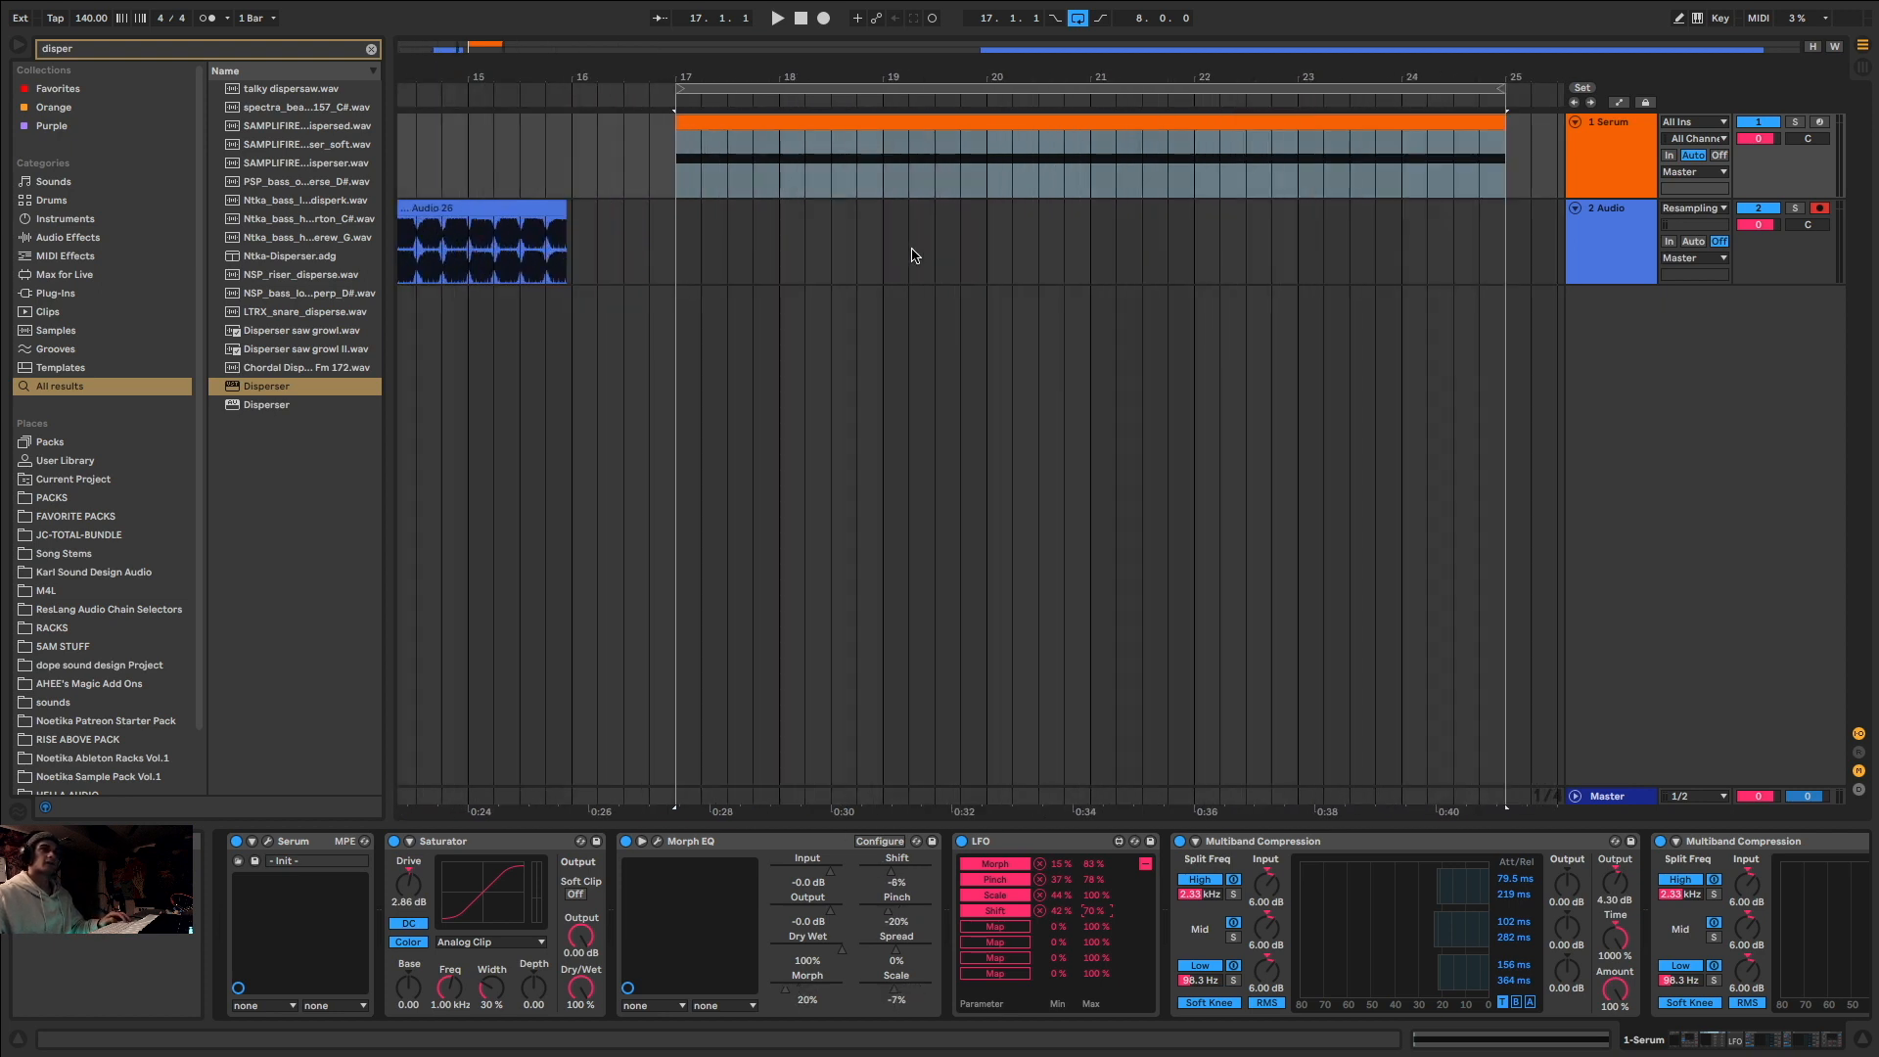
pyautogui.click(855, 125)
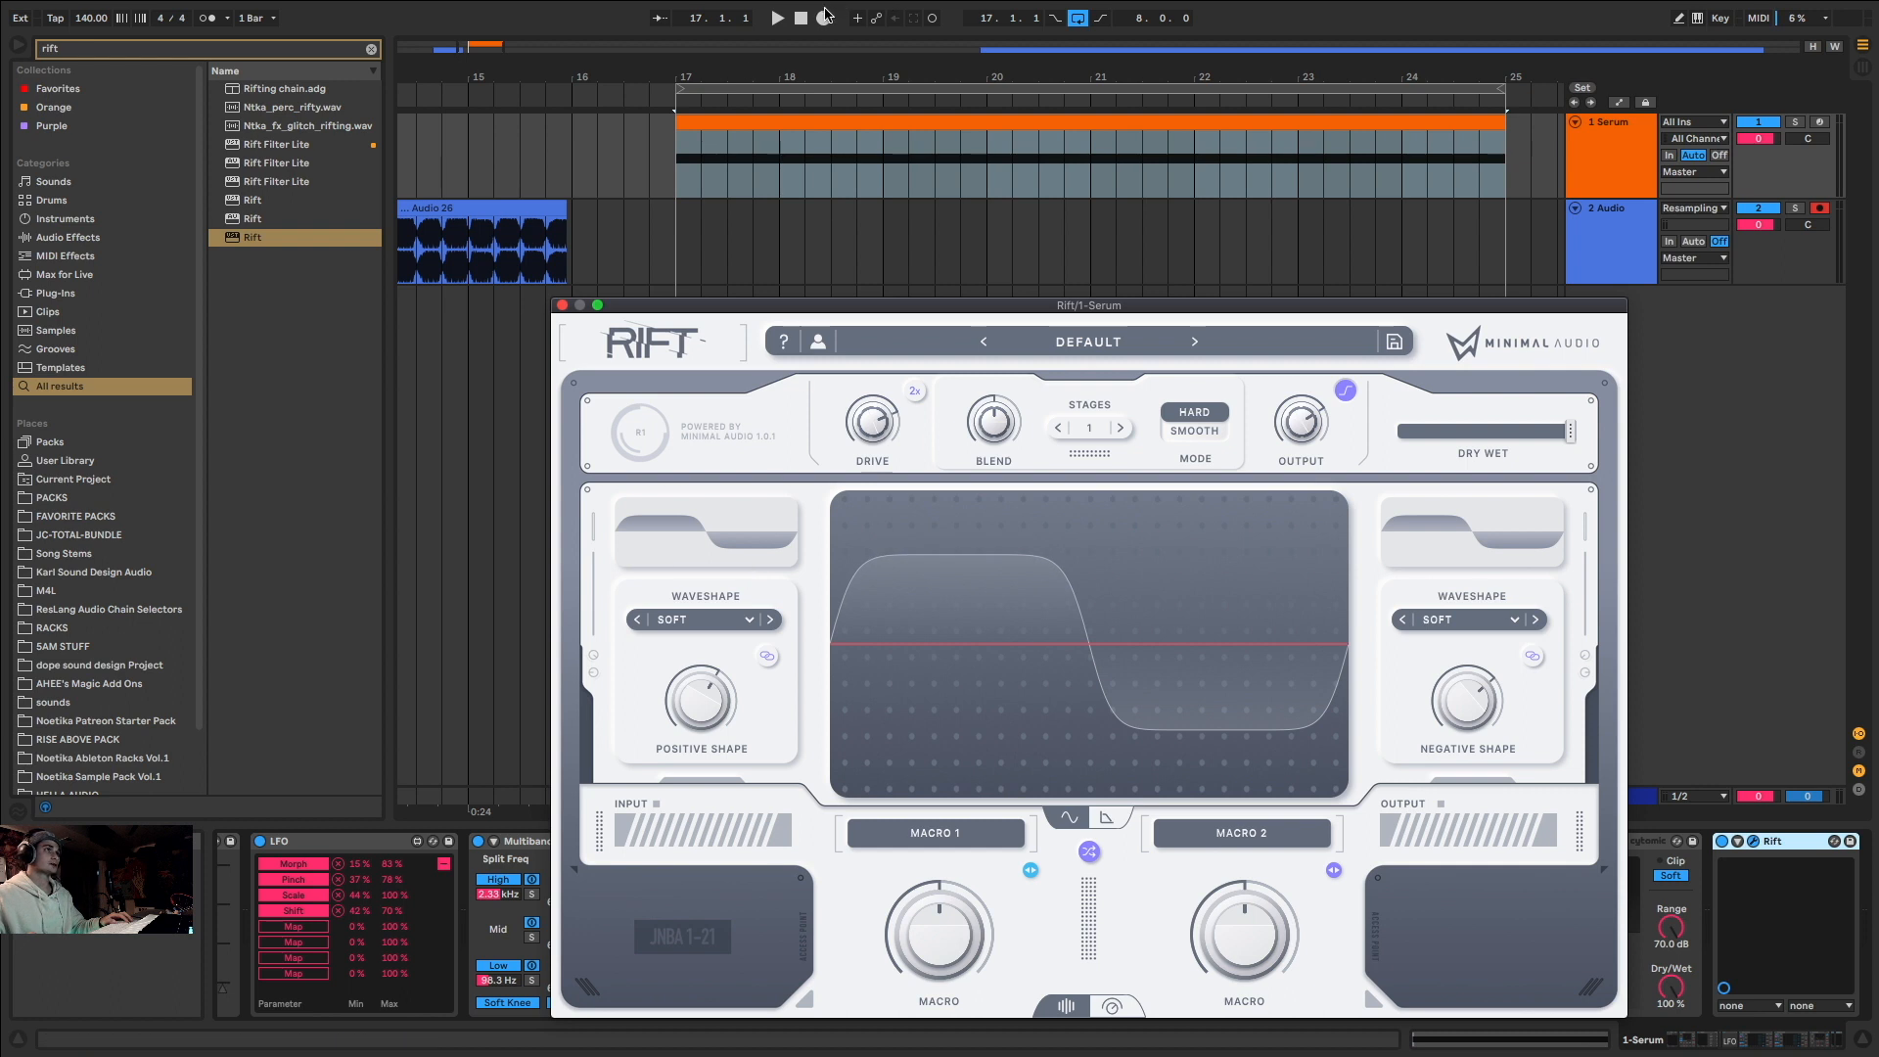
pyautogui.click(824, 18)
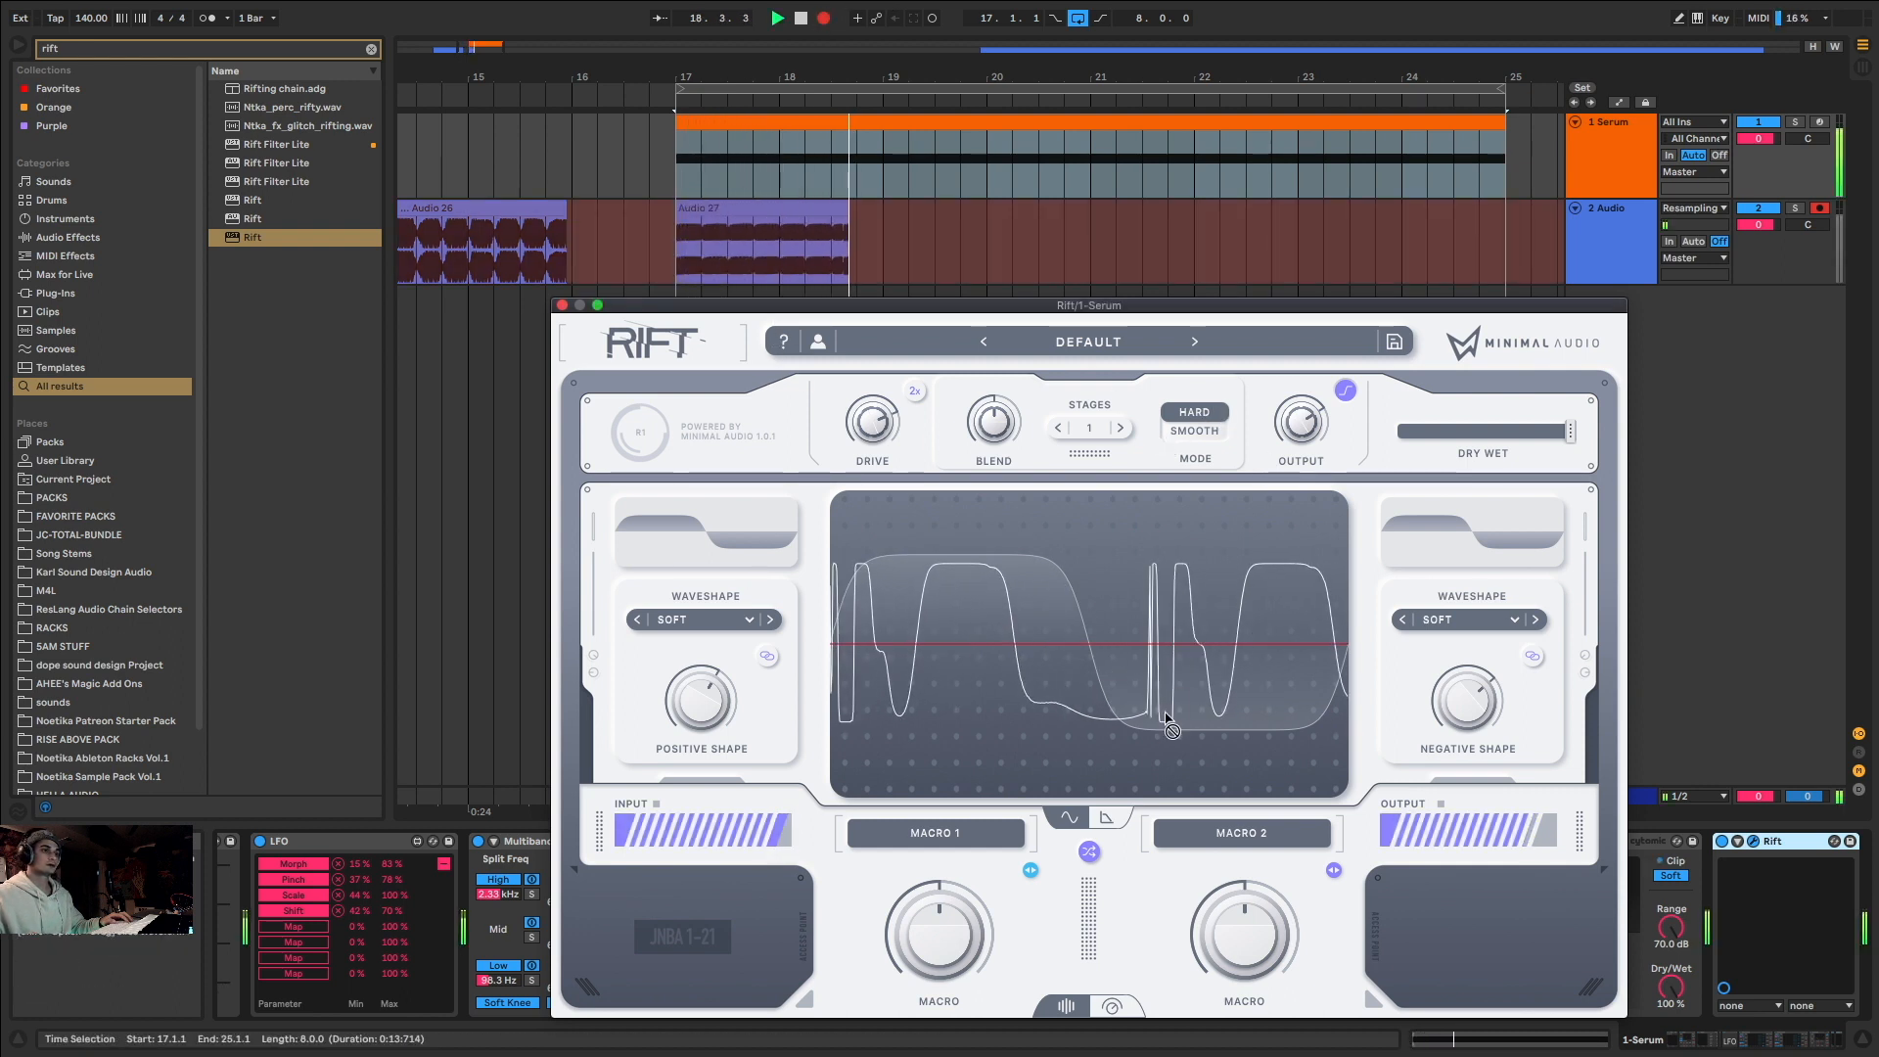
pyautogui.moveTo(1358, 907)
pyautogui.mouseDown()
pyautogui.moveTo(1372, 812)
pyautogui.moveTo(1372, 905)
pyautogui.mouseUp()
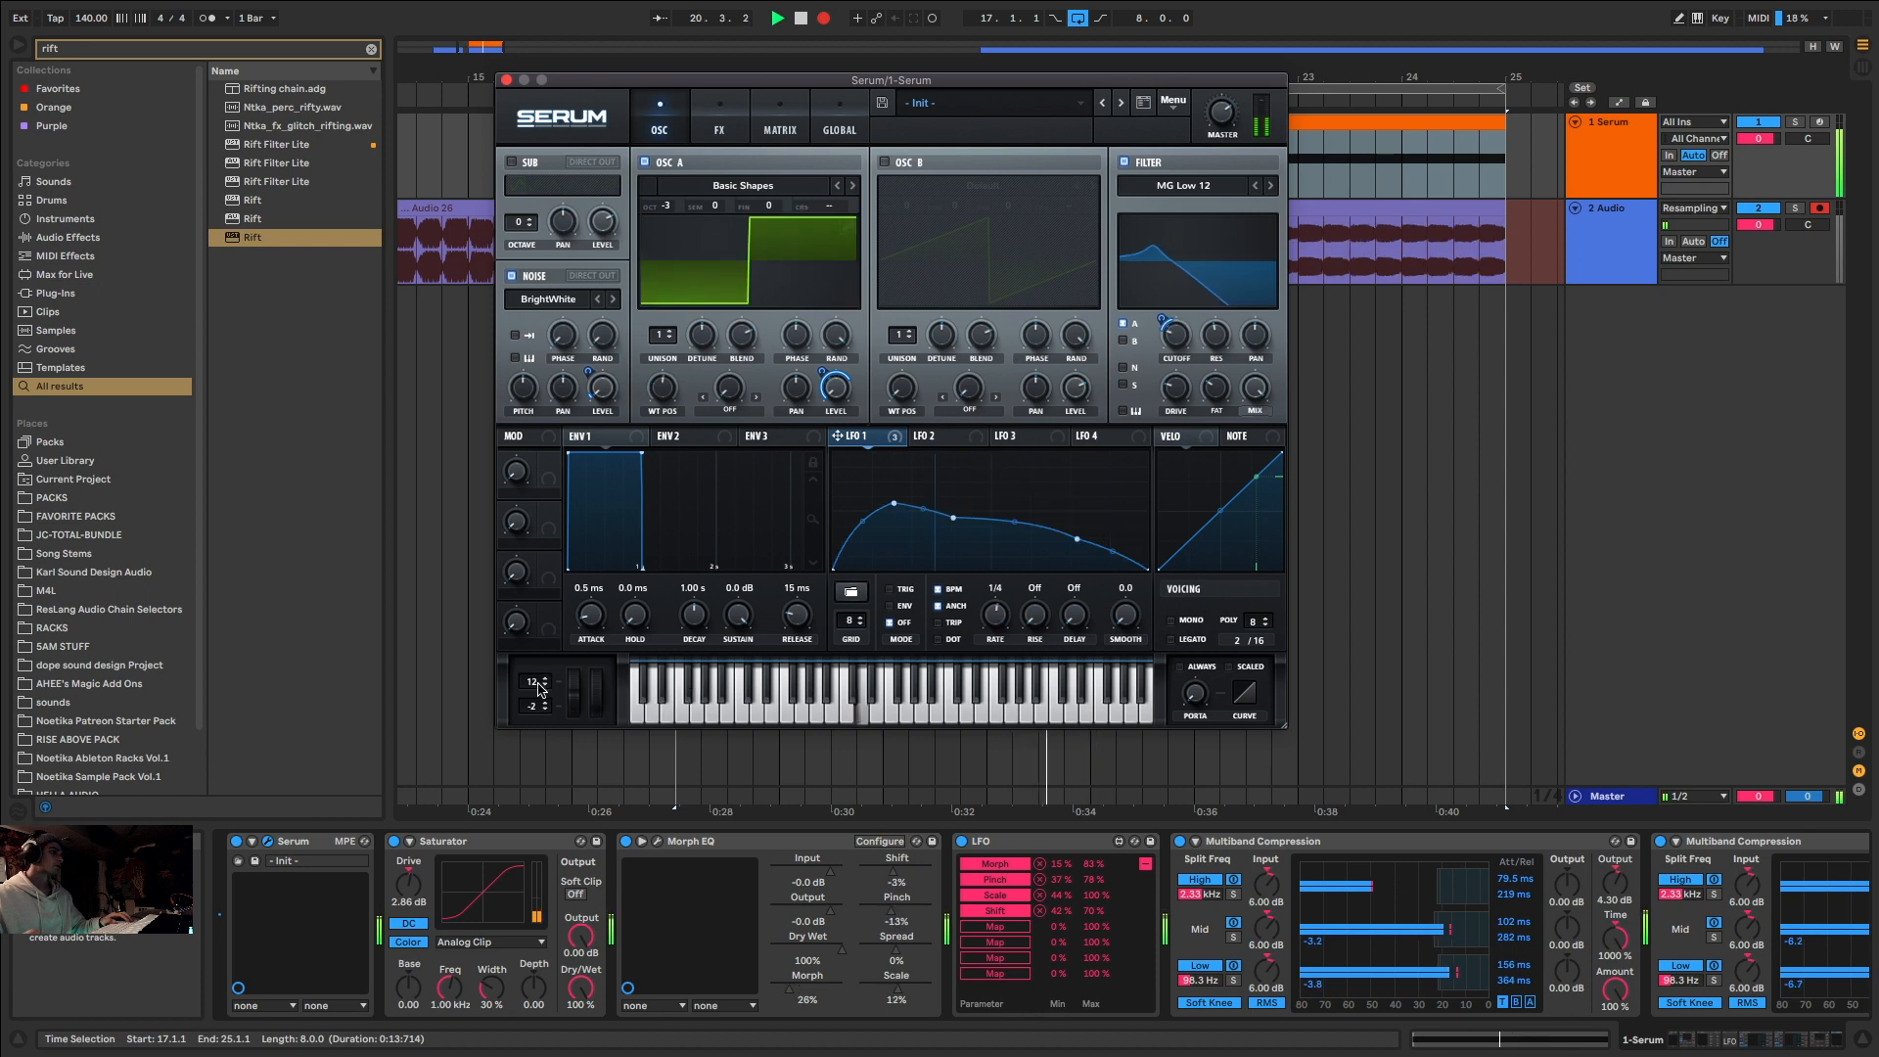
# Step: While recording, set Serum's downward pitch bend range to -12 and vary the pitch wheel and LFO 1's middle point
pyautogui.moveTo(534, 707); pyautogui.dragTo(588, 605)
pyautogui.moveTo(580, 677); pyautogui.dragTo(595, 562)
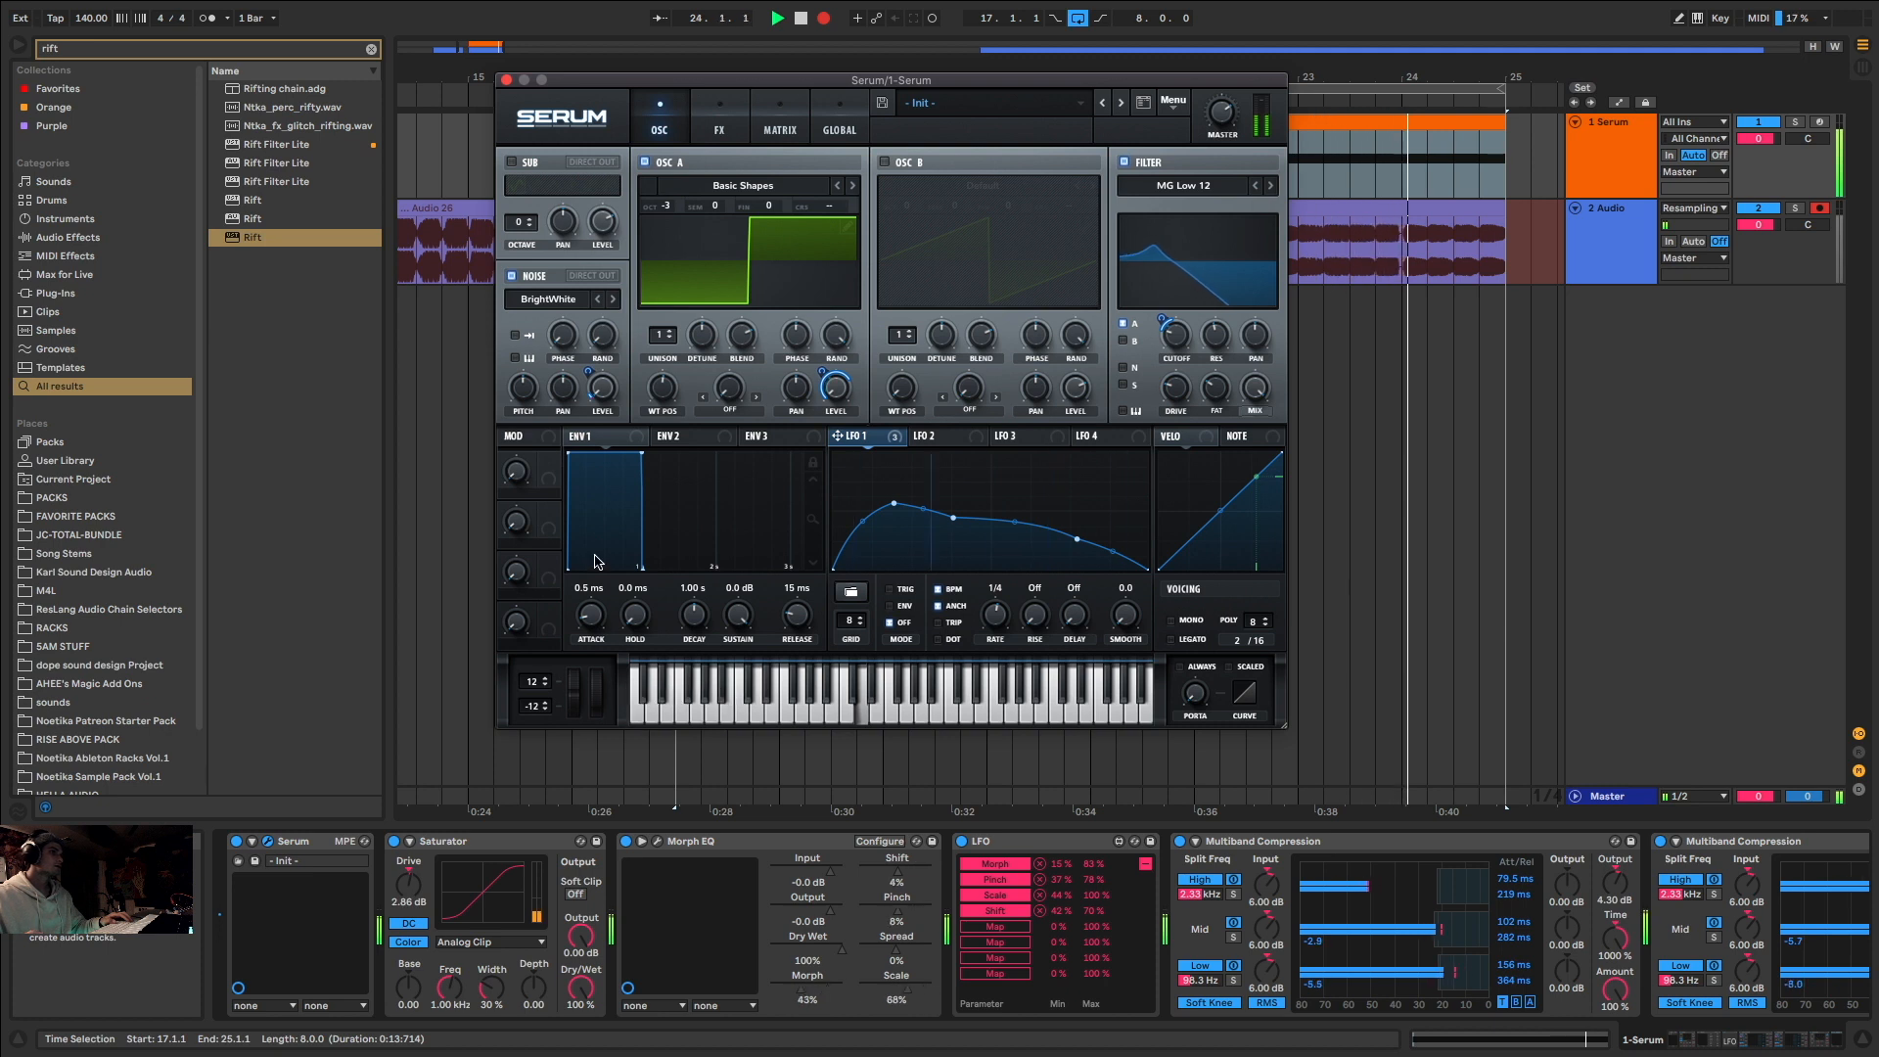
pyautogui.moveTo(955, 516); pyautogui.dragTo(895, 504)
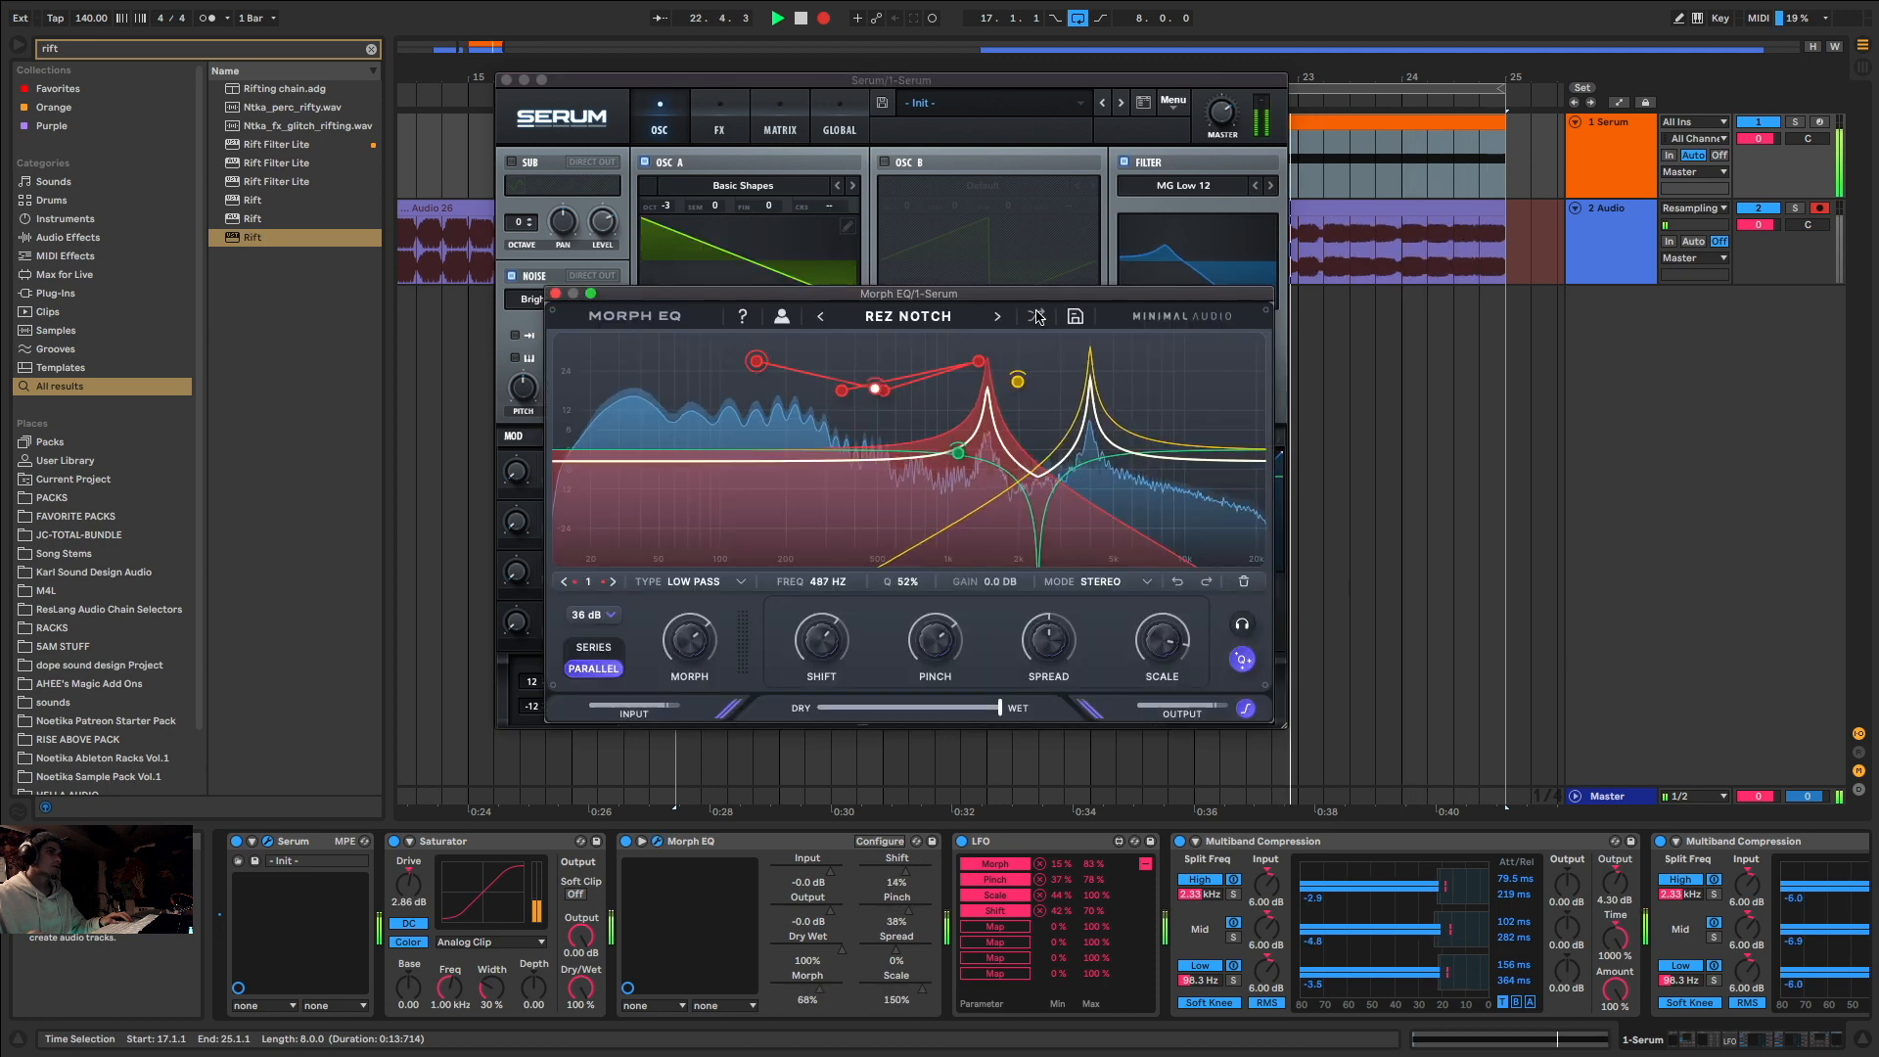
# Step: While recording, load random Morph EQ presets until reaching U-Morph, and set the modulating LFO's rate to 0.71 Hz
pyautogui.click(1037, 316)
pyautogui.click(1037, 316)
pyautogui.click(1038, 316)
pyautogui.click(1038, 316)
pyautogui.click(1038, 317)
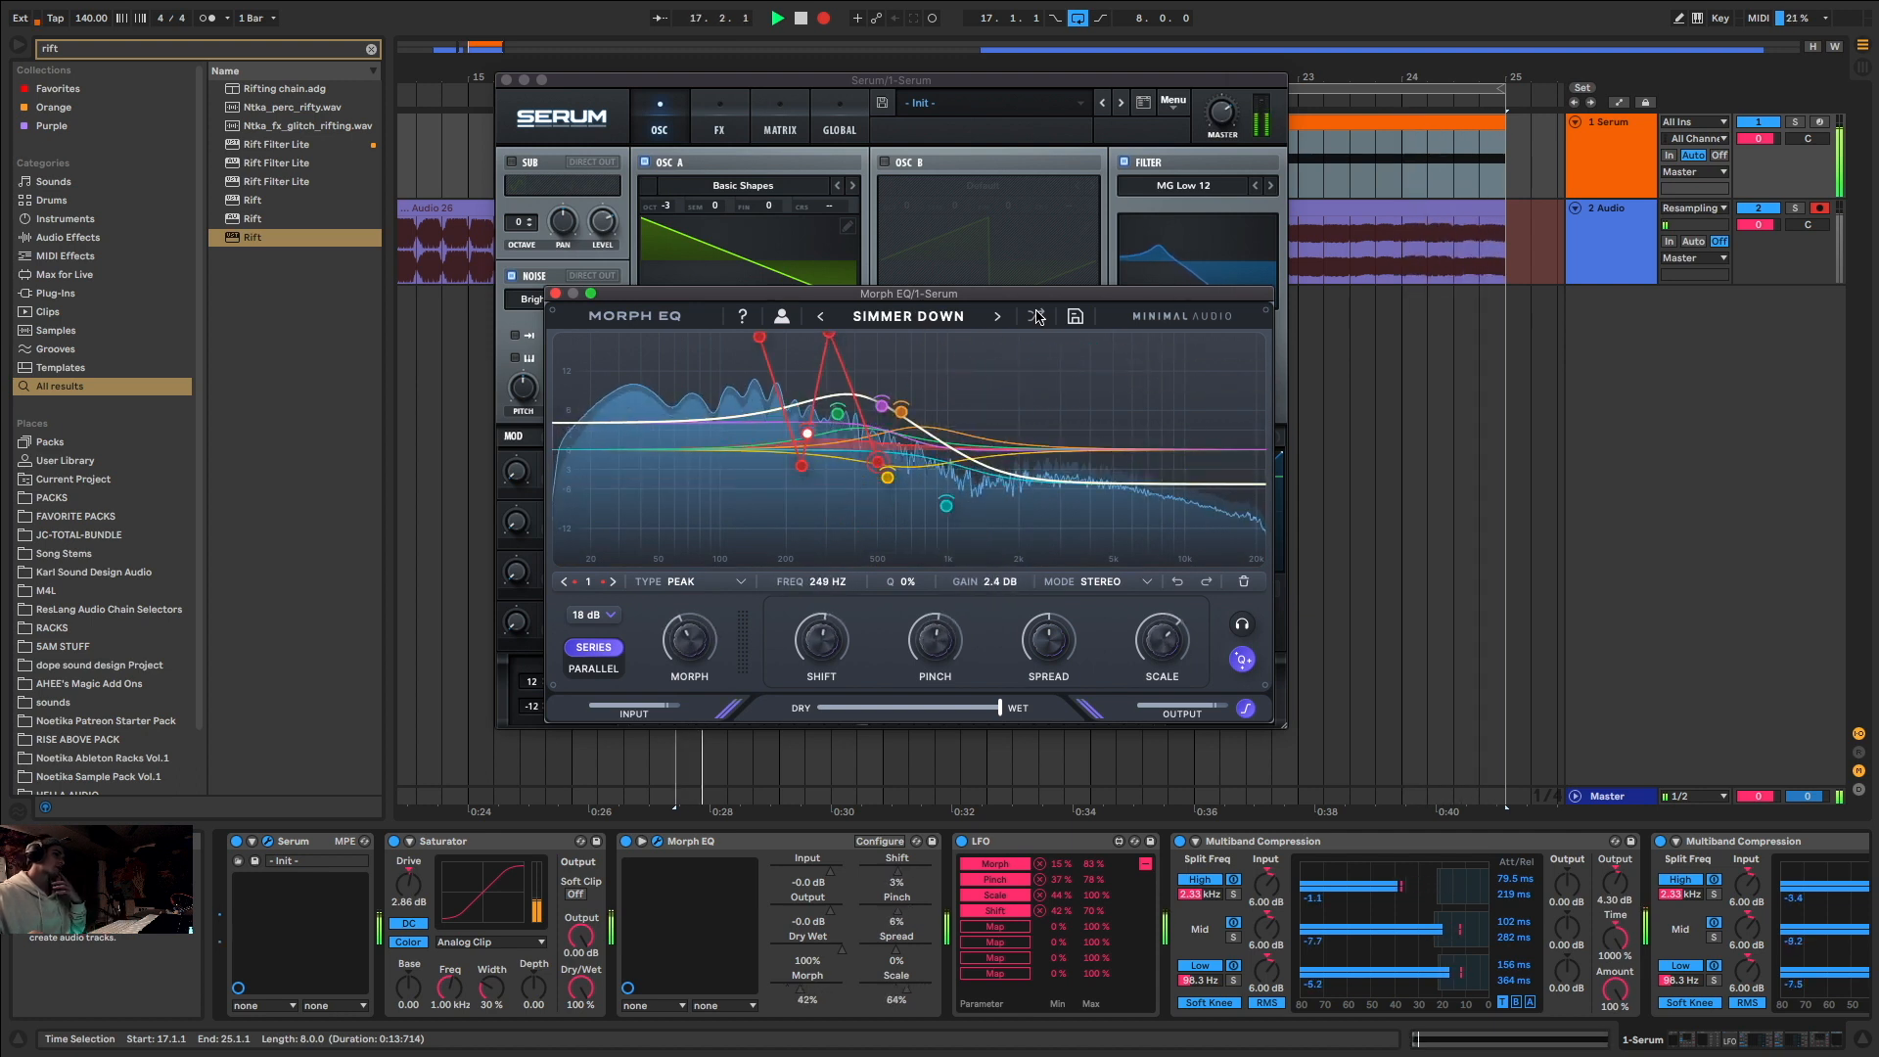
pyautogui.click(1037, 316)
pyautogui.click(1037, 316)
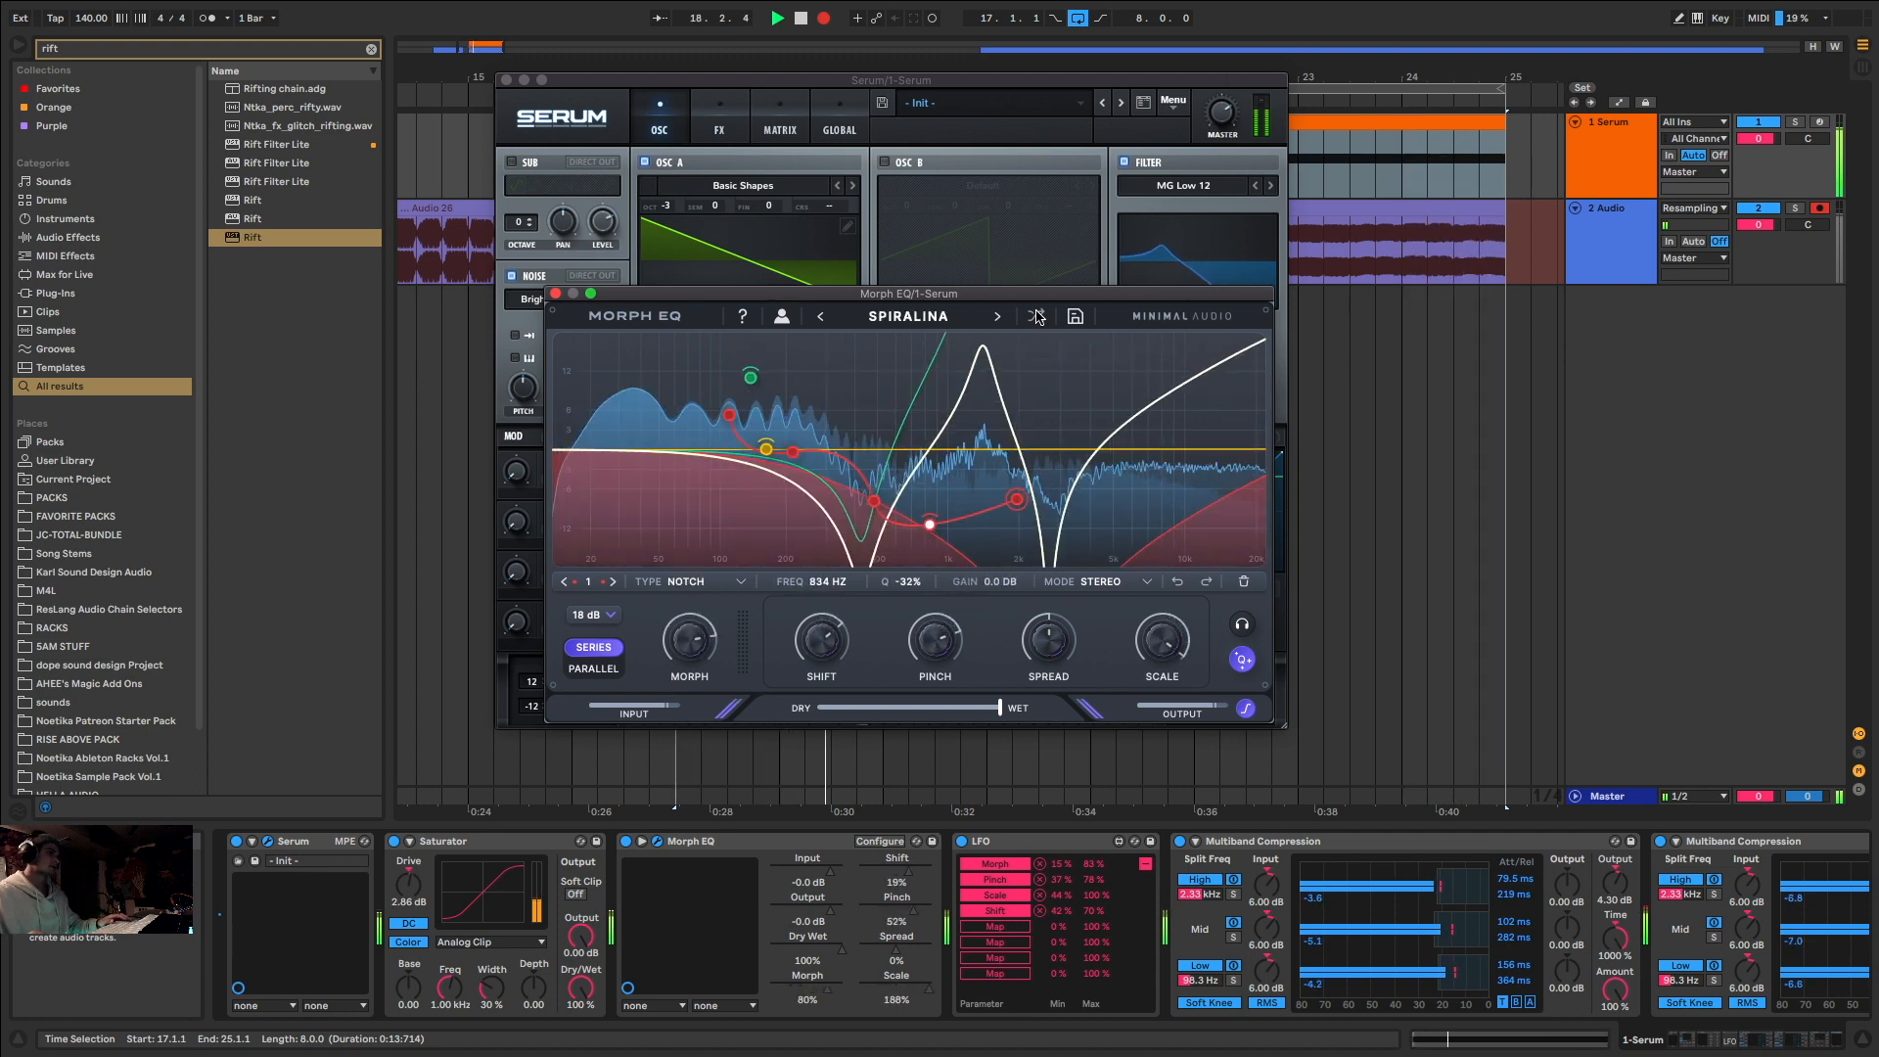
pyautogui.click(1037, 316)
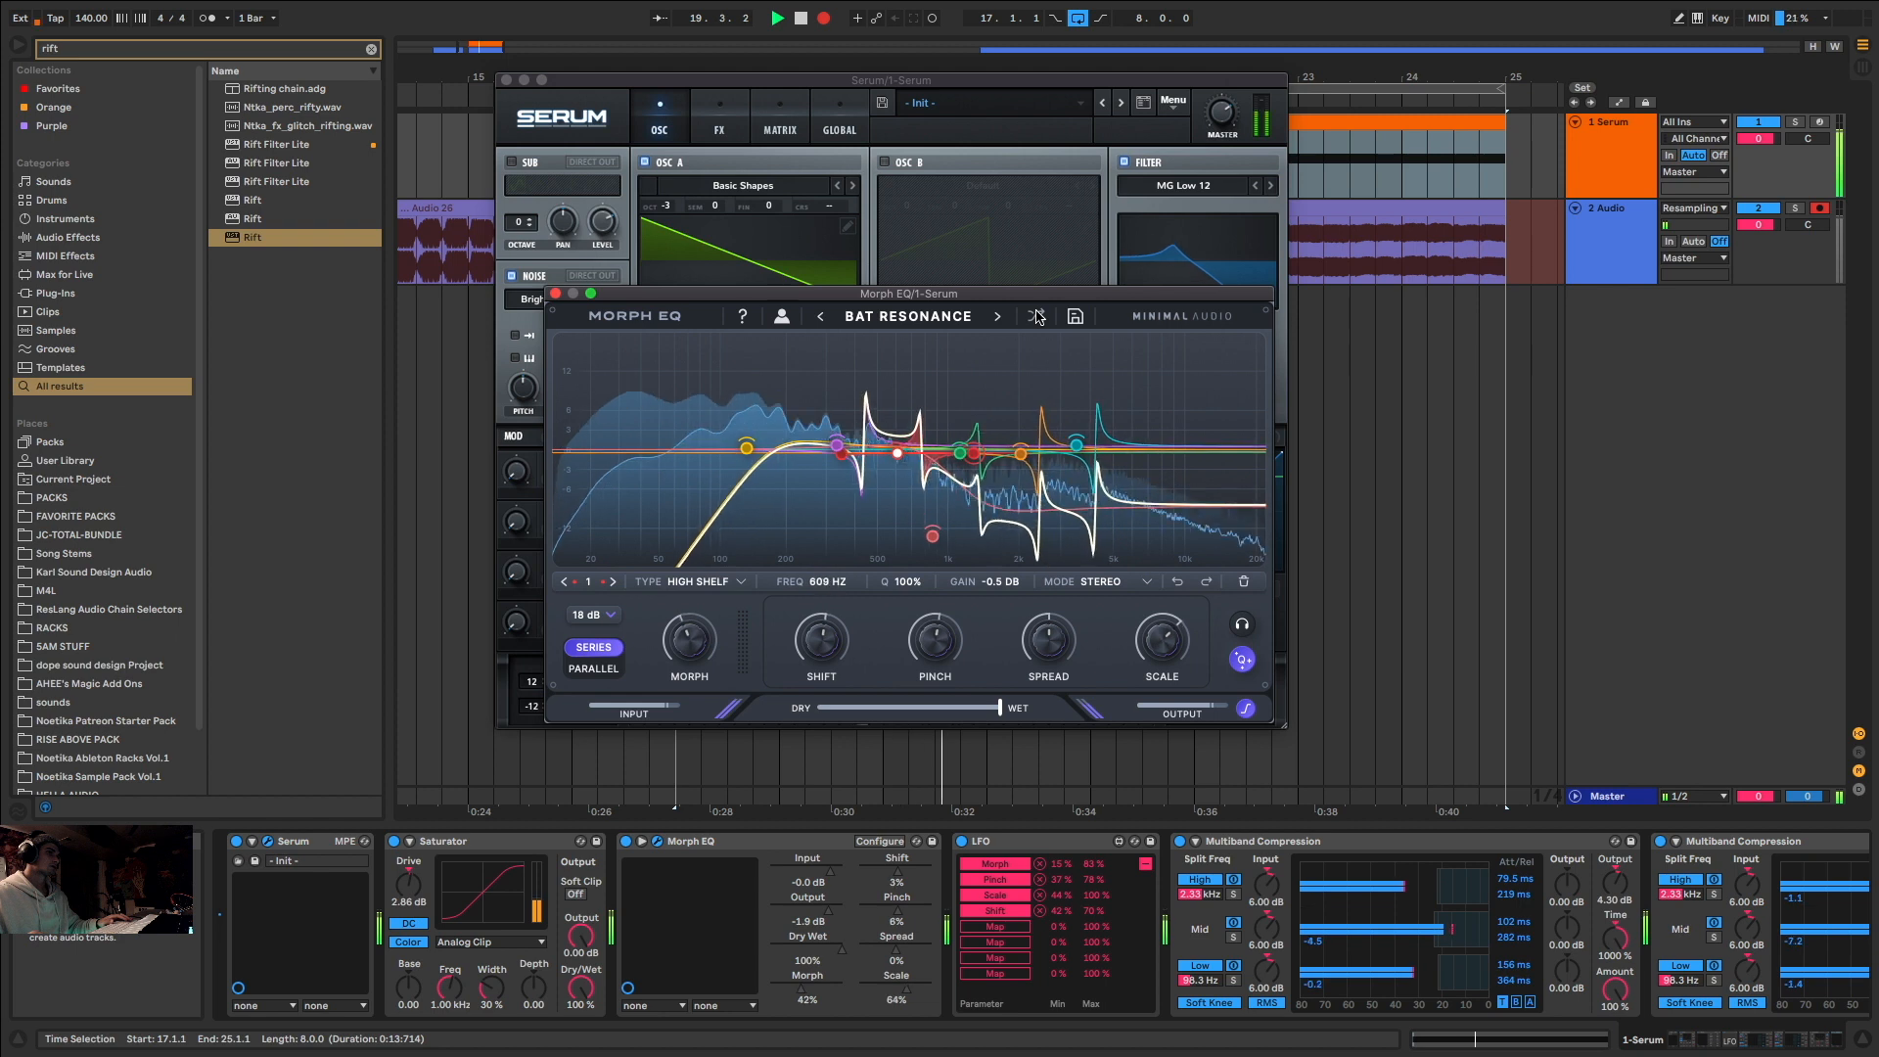
pyautogui.click(1038, 316)
pyautogui.click(1036, 319)
pyautogui.click(1035, 319)
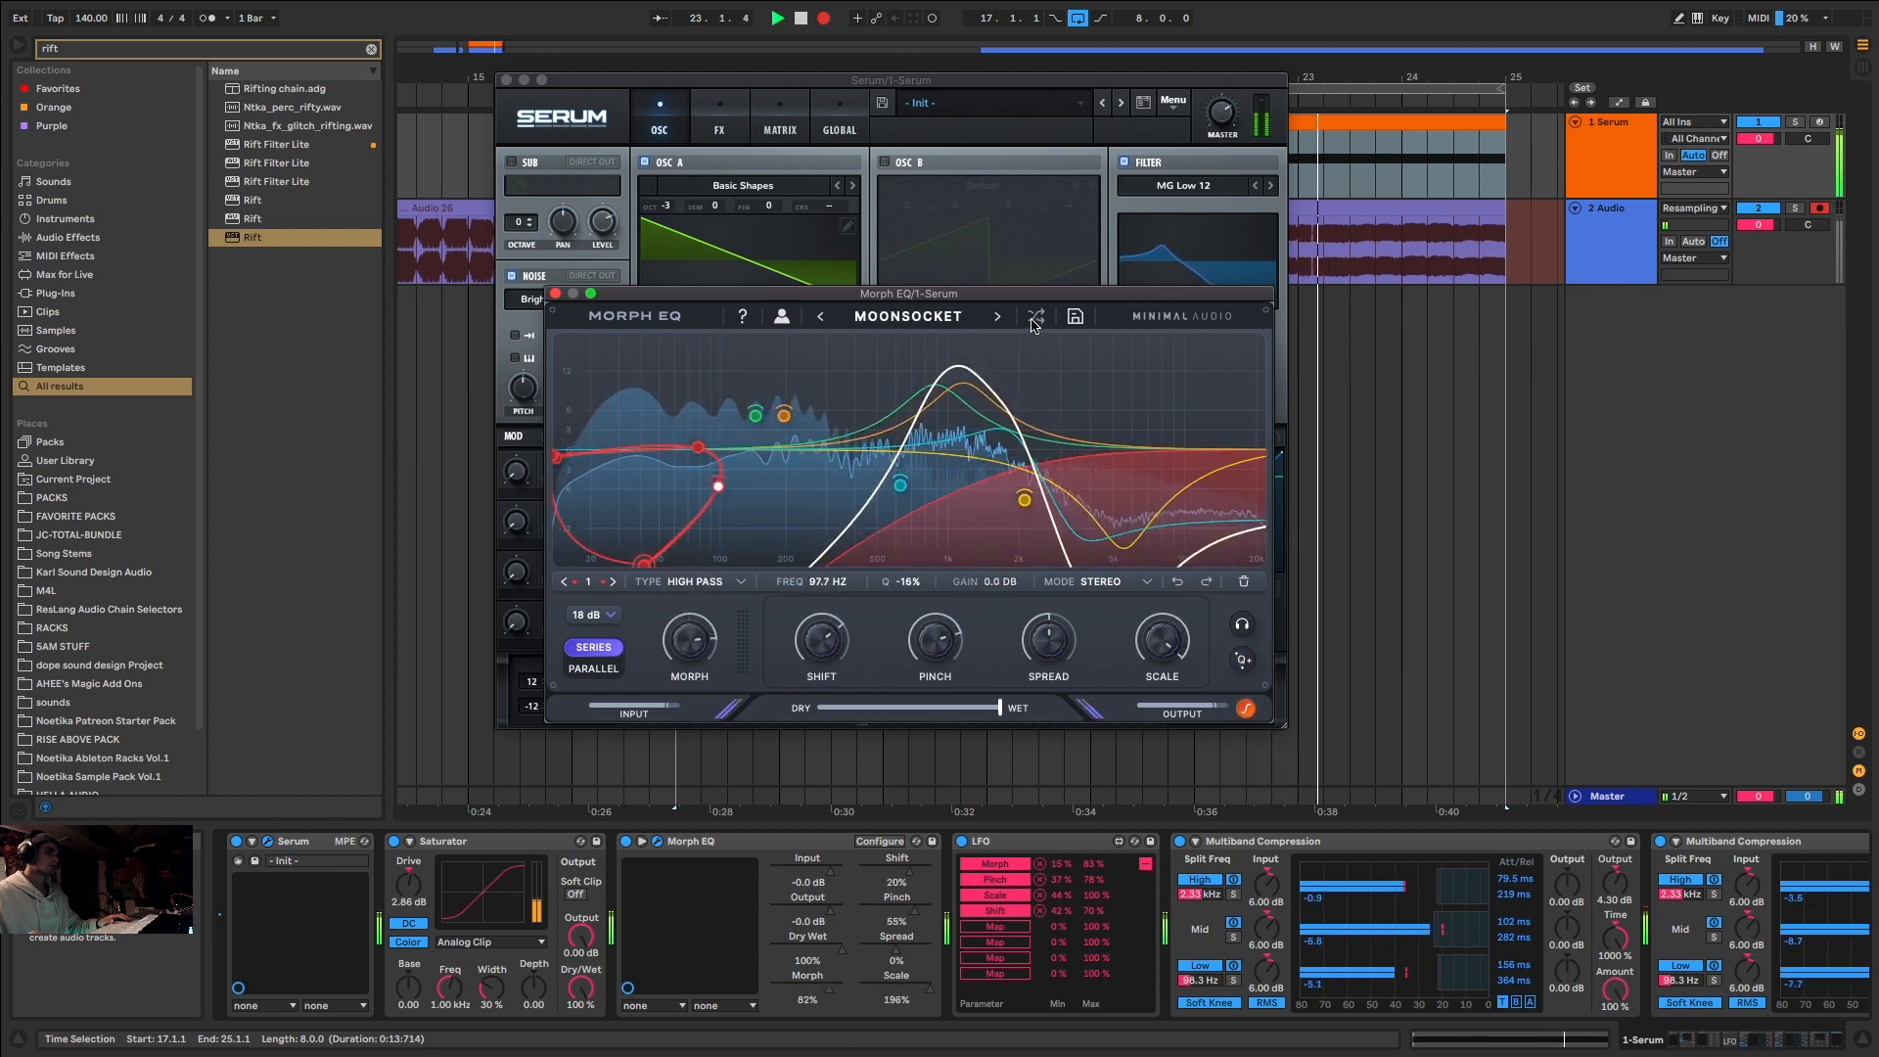
pyautogui.click(1035, 319)
pyautogui.click(1035, 319)
pyautogui.click(996, 979)
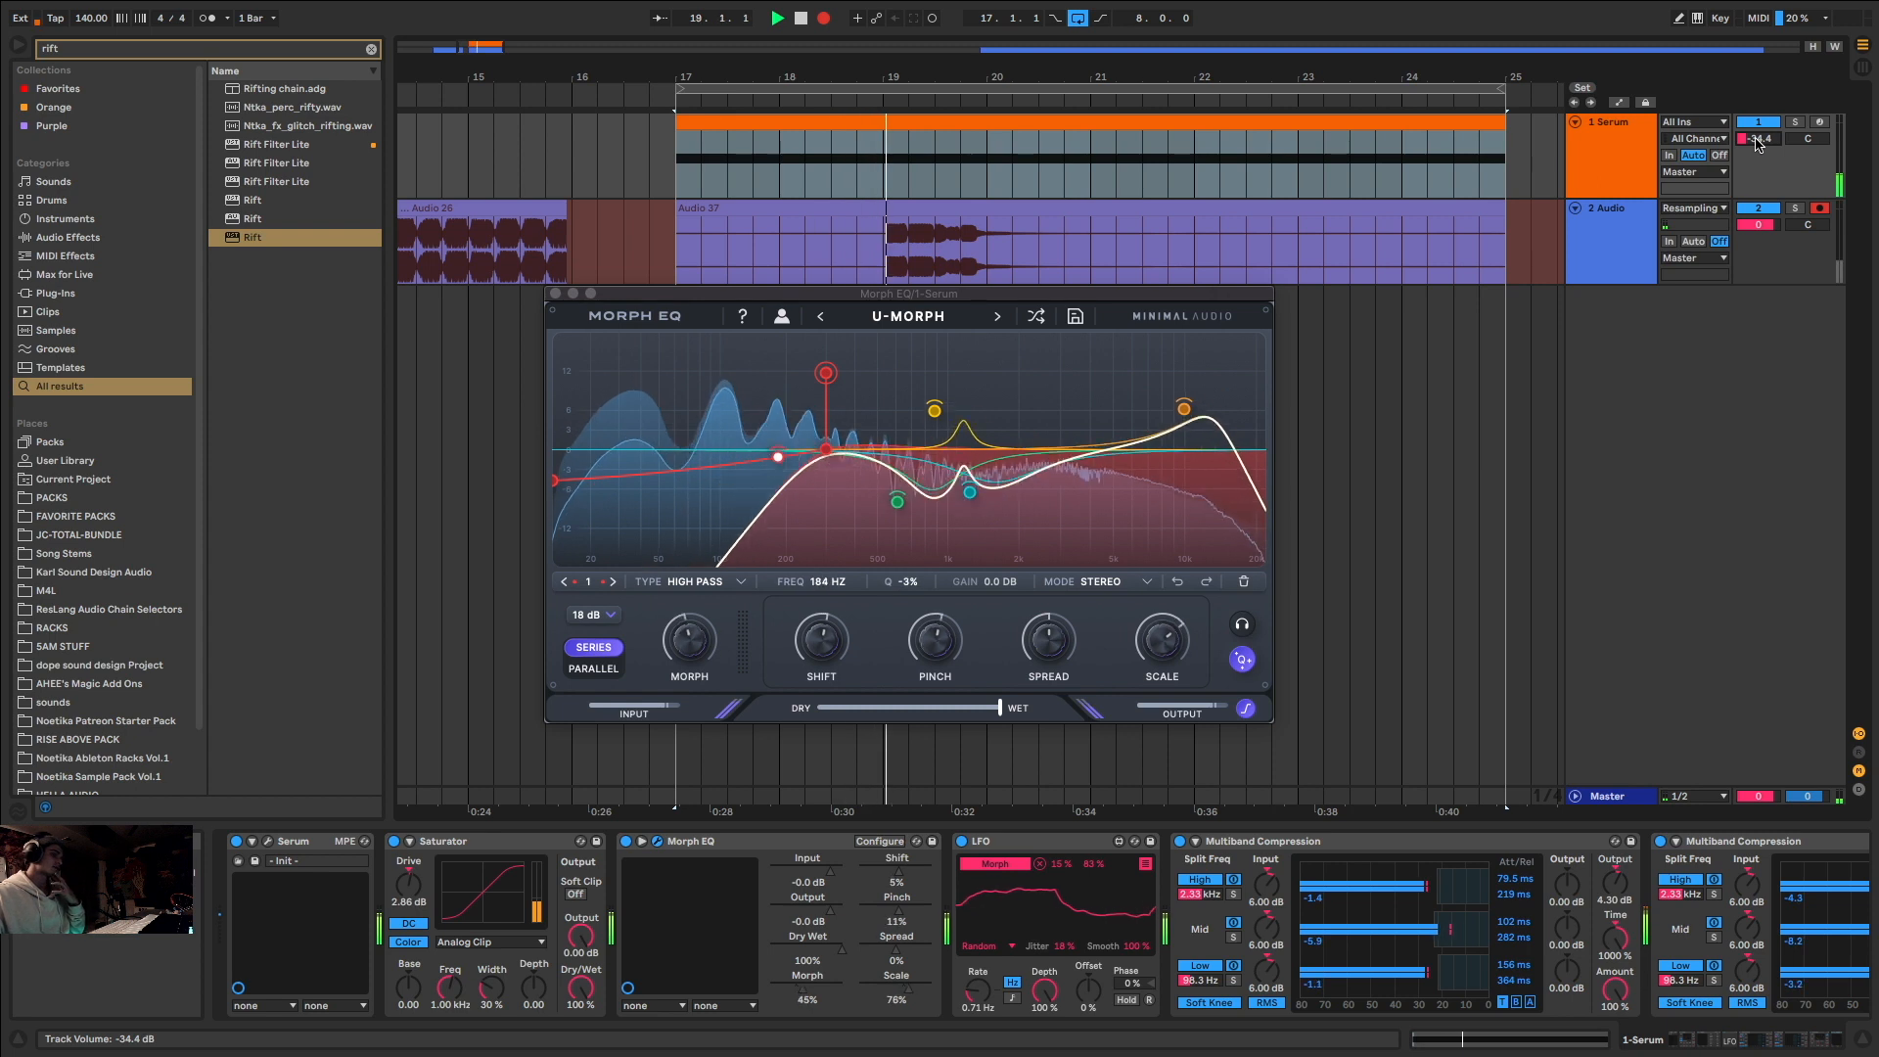
# Step: Reset the Serum track's volume to 0 dB, then search for reverb and add the Reverb effect to its chain
pyautogui.doubleClick(1757, 140)
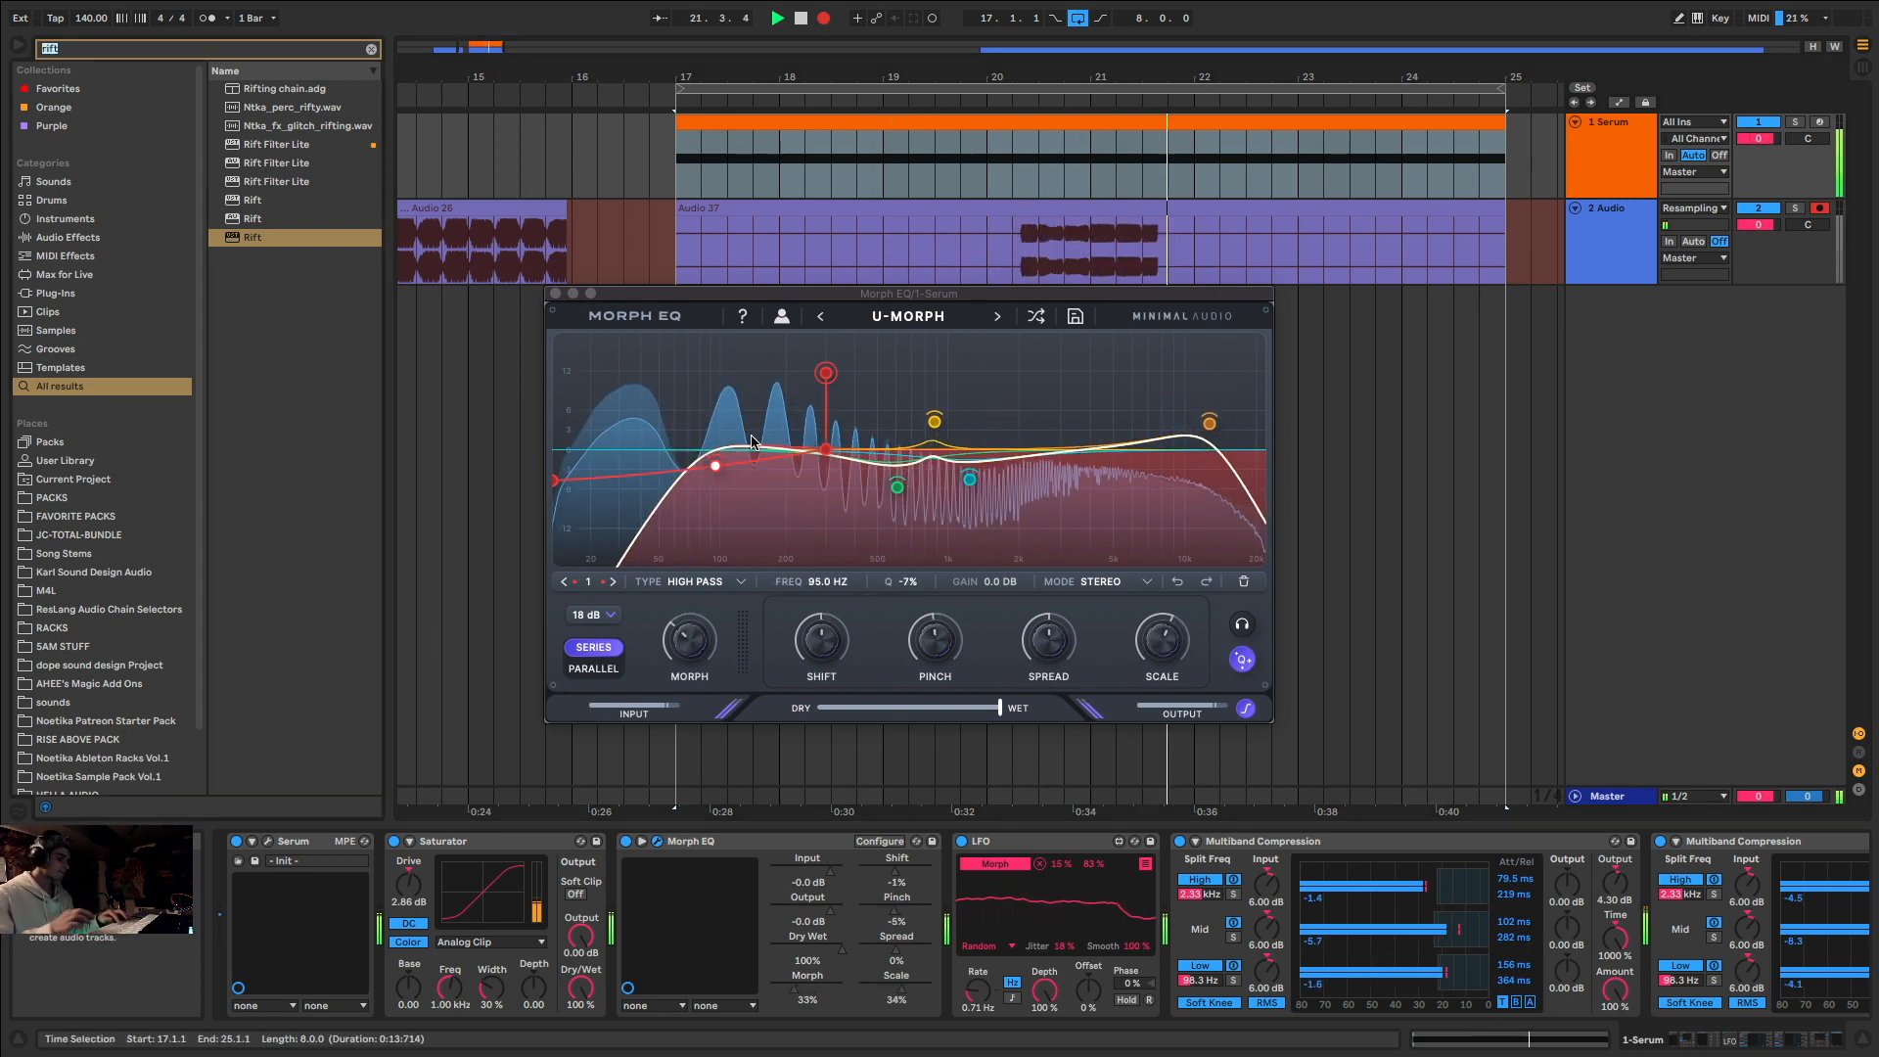
pyautogui.press('super+f')
pyautogui.write('reverb')
pyautogui.doubleClick(256, 89)
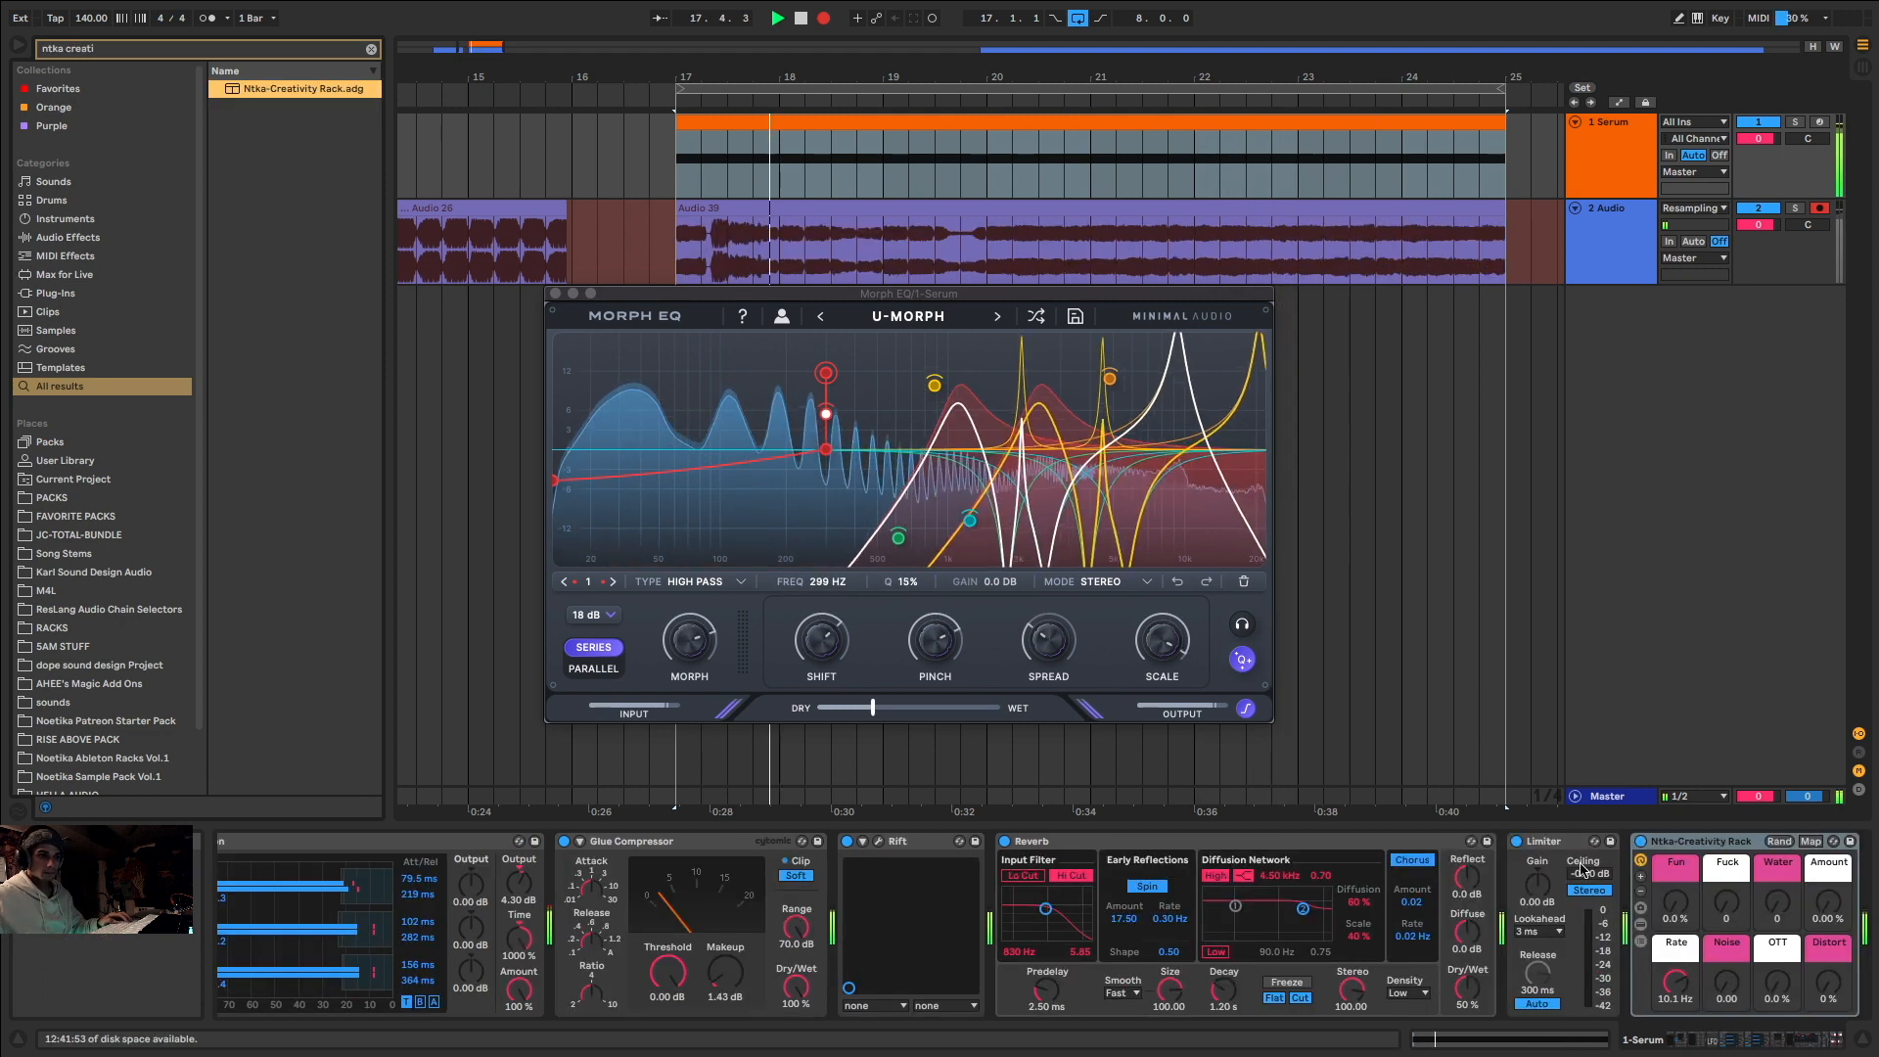
# Step: In the Creativity Rack, set Fuck to 91, Water to 127 and Noise to 79.4, and raise Distort
pyautogui.hscroll(5, 1626, 906)
pyautogui.moveTo(1548, 902); pyautogui.dragTo(1500, 903)
pyautogui.moveTo(1500, 982); pyautogui.dragTo(1500, 904)
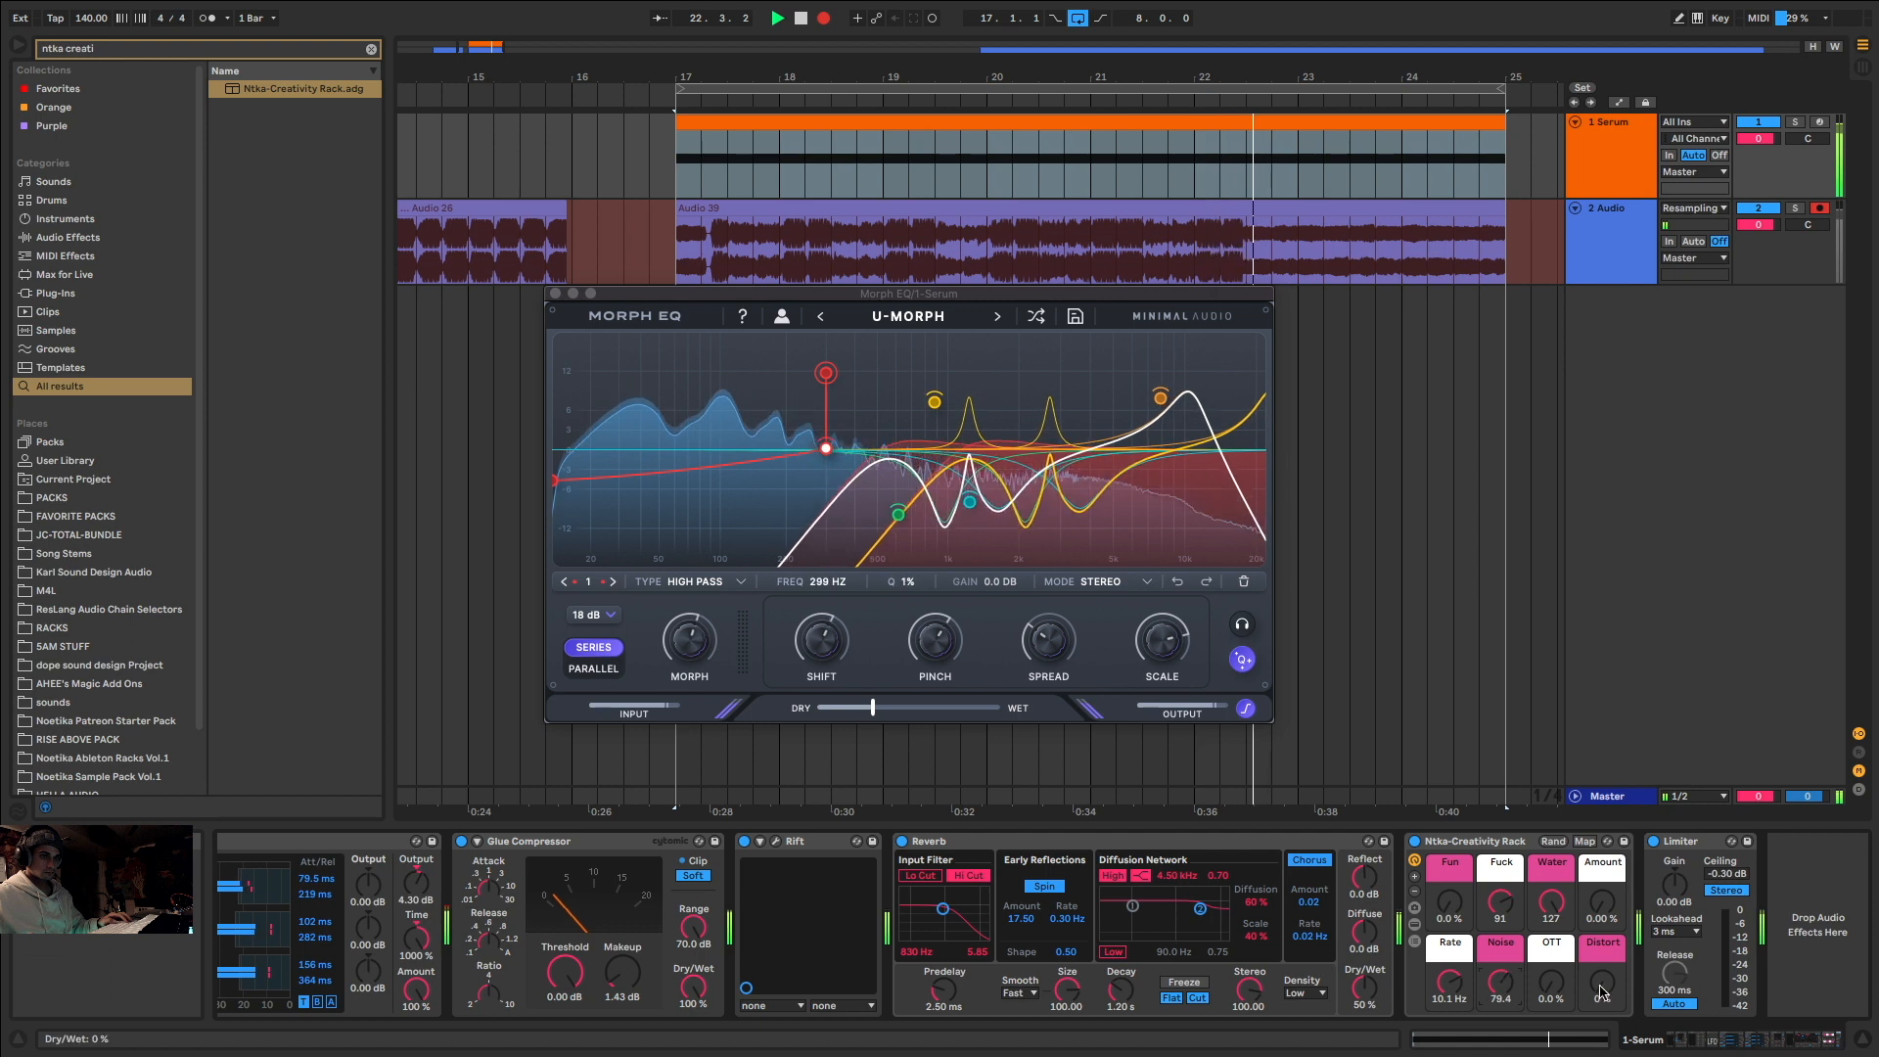
pyautogui.moveTo(1602, 983); pyautogui.dragTo(1602, 955)
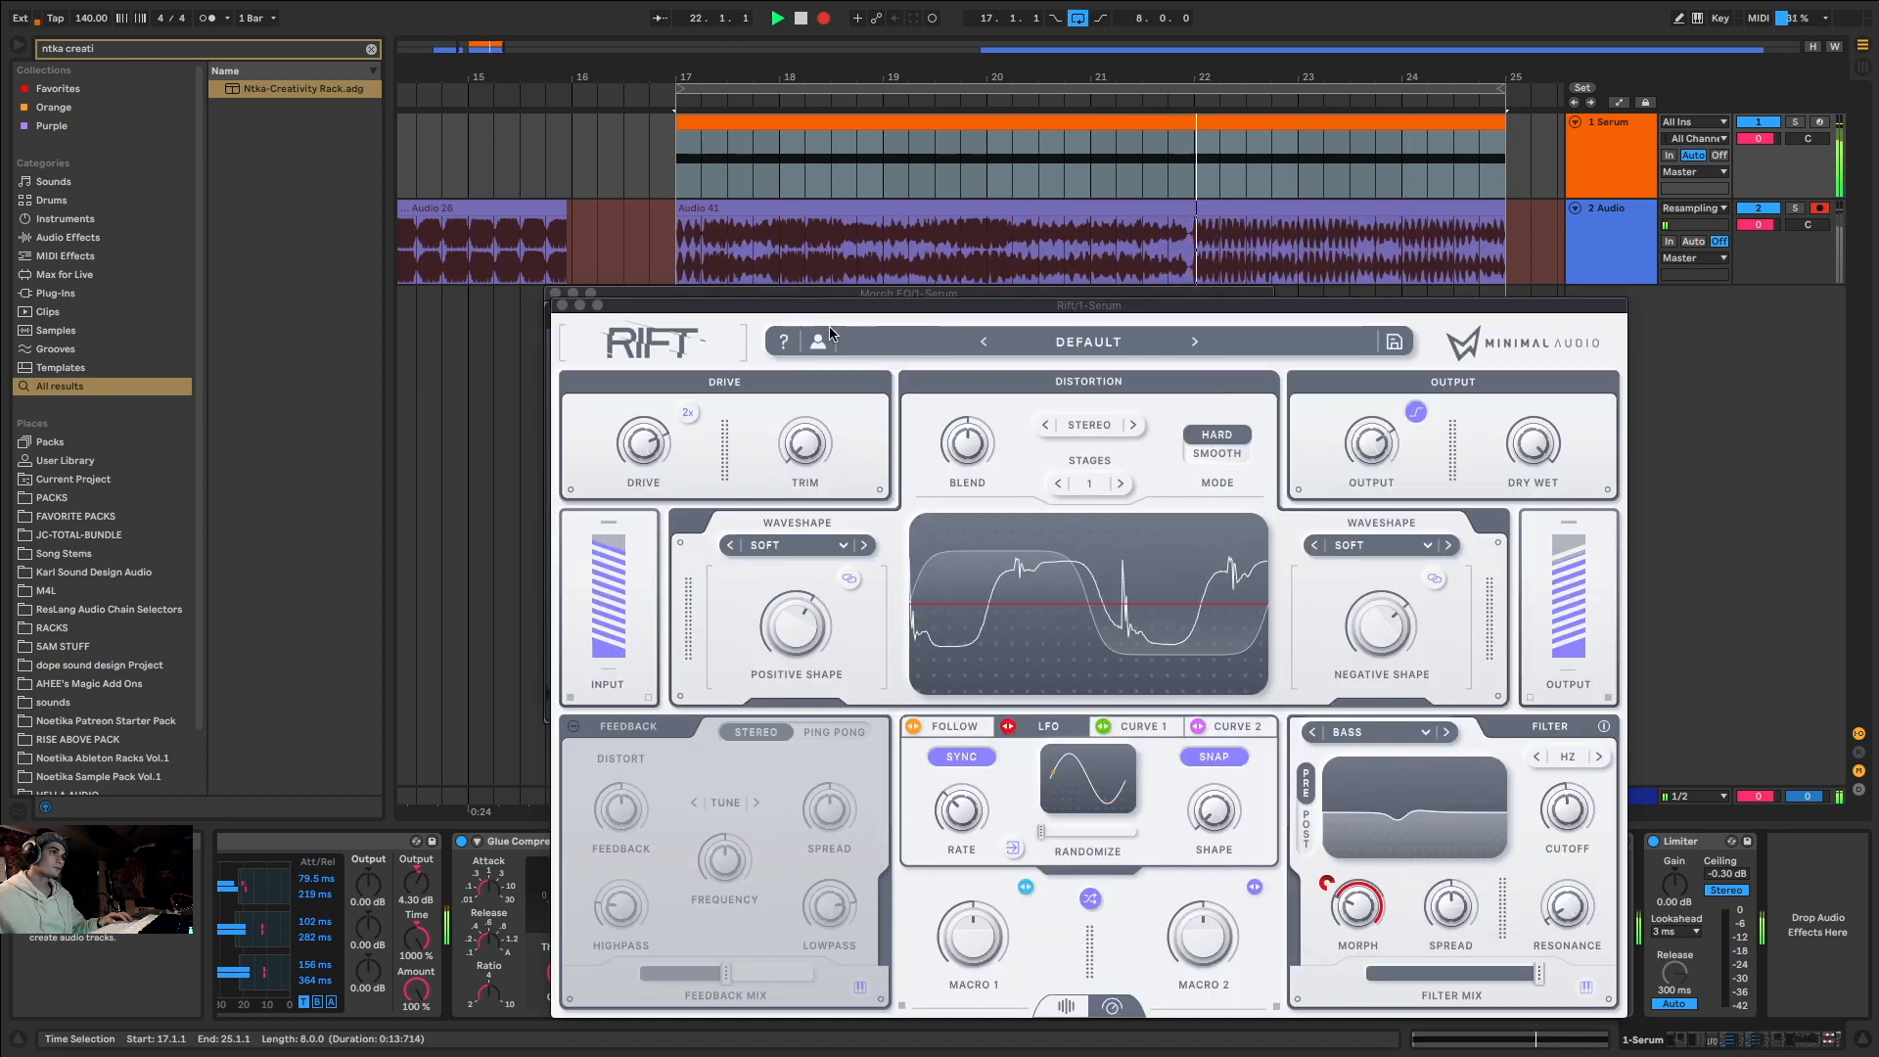
# Step: Open the preset browser of the Rift distortion plug-in
pyautogui.click(1070, 345)
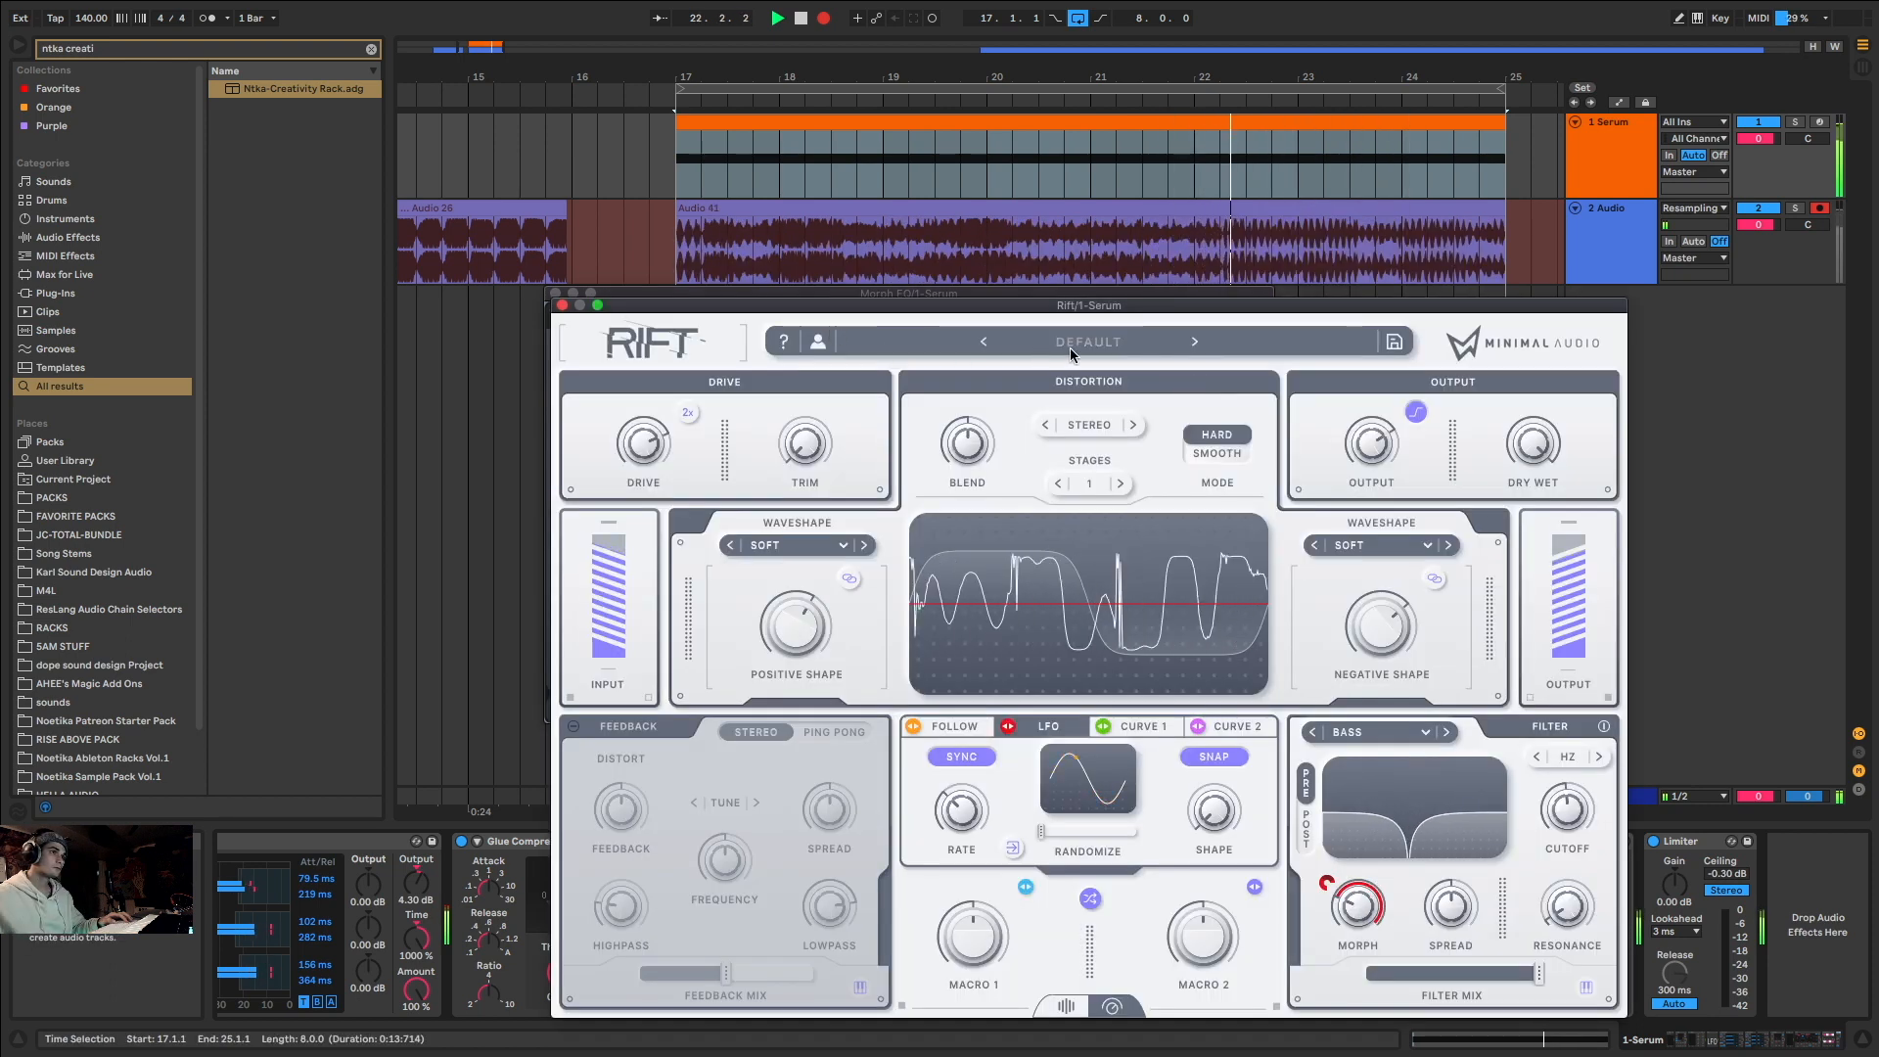
pyautogui.click(1421, 385)
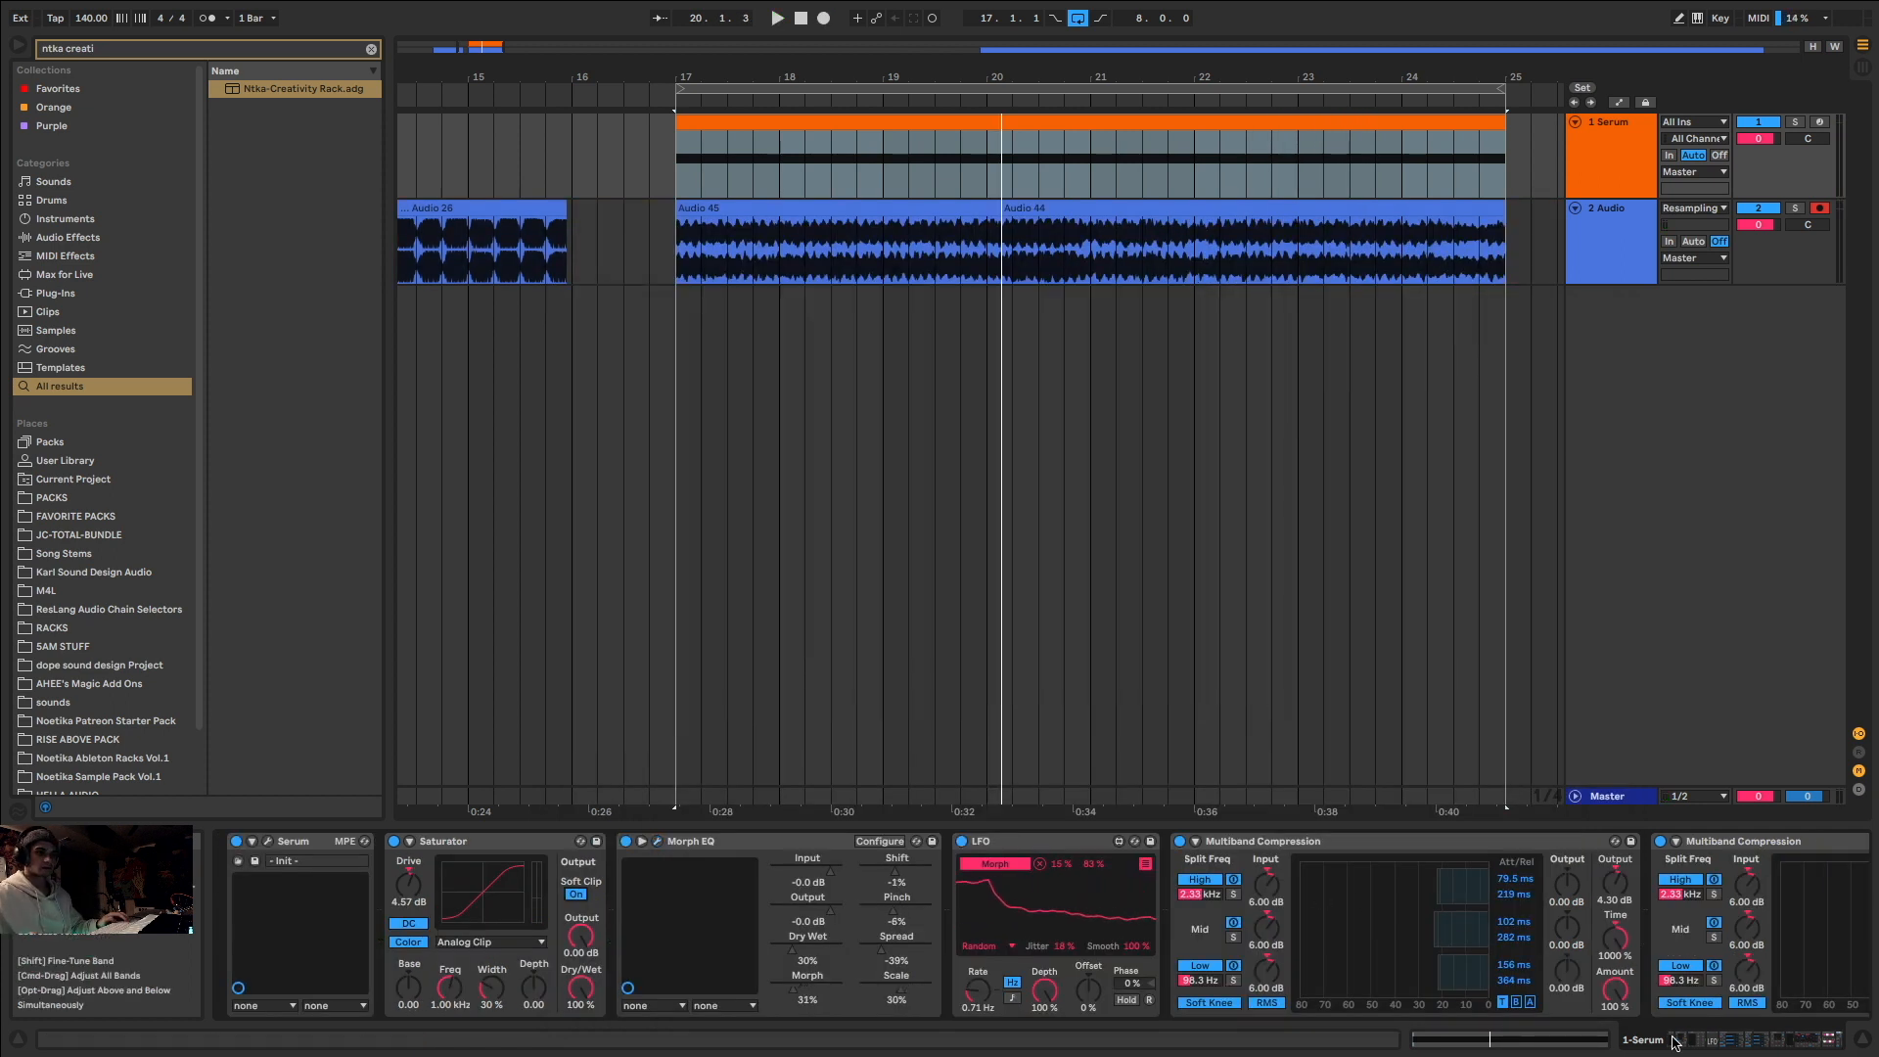
# Step: Delete all audio effects on the Serum track, keeping only the Serum instrument
pyautogui.click(458, 842)
pyautogui.press('Delete')
pyautogui.press('Delete')
pyautogui.press('Delete')
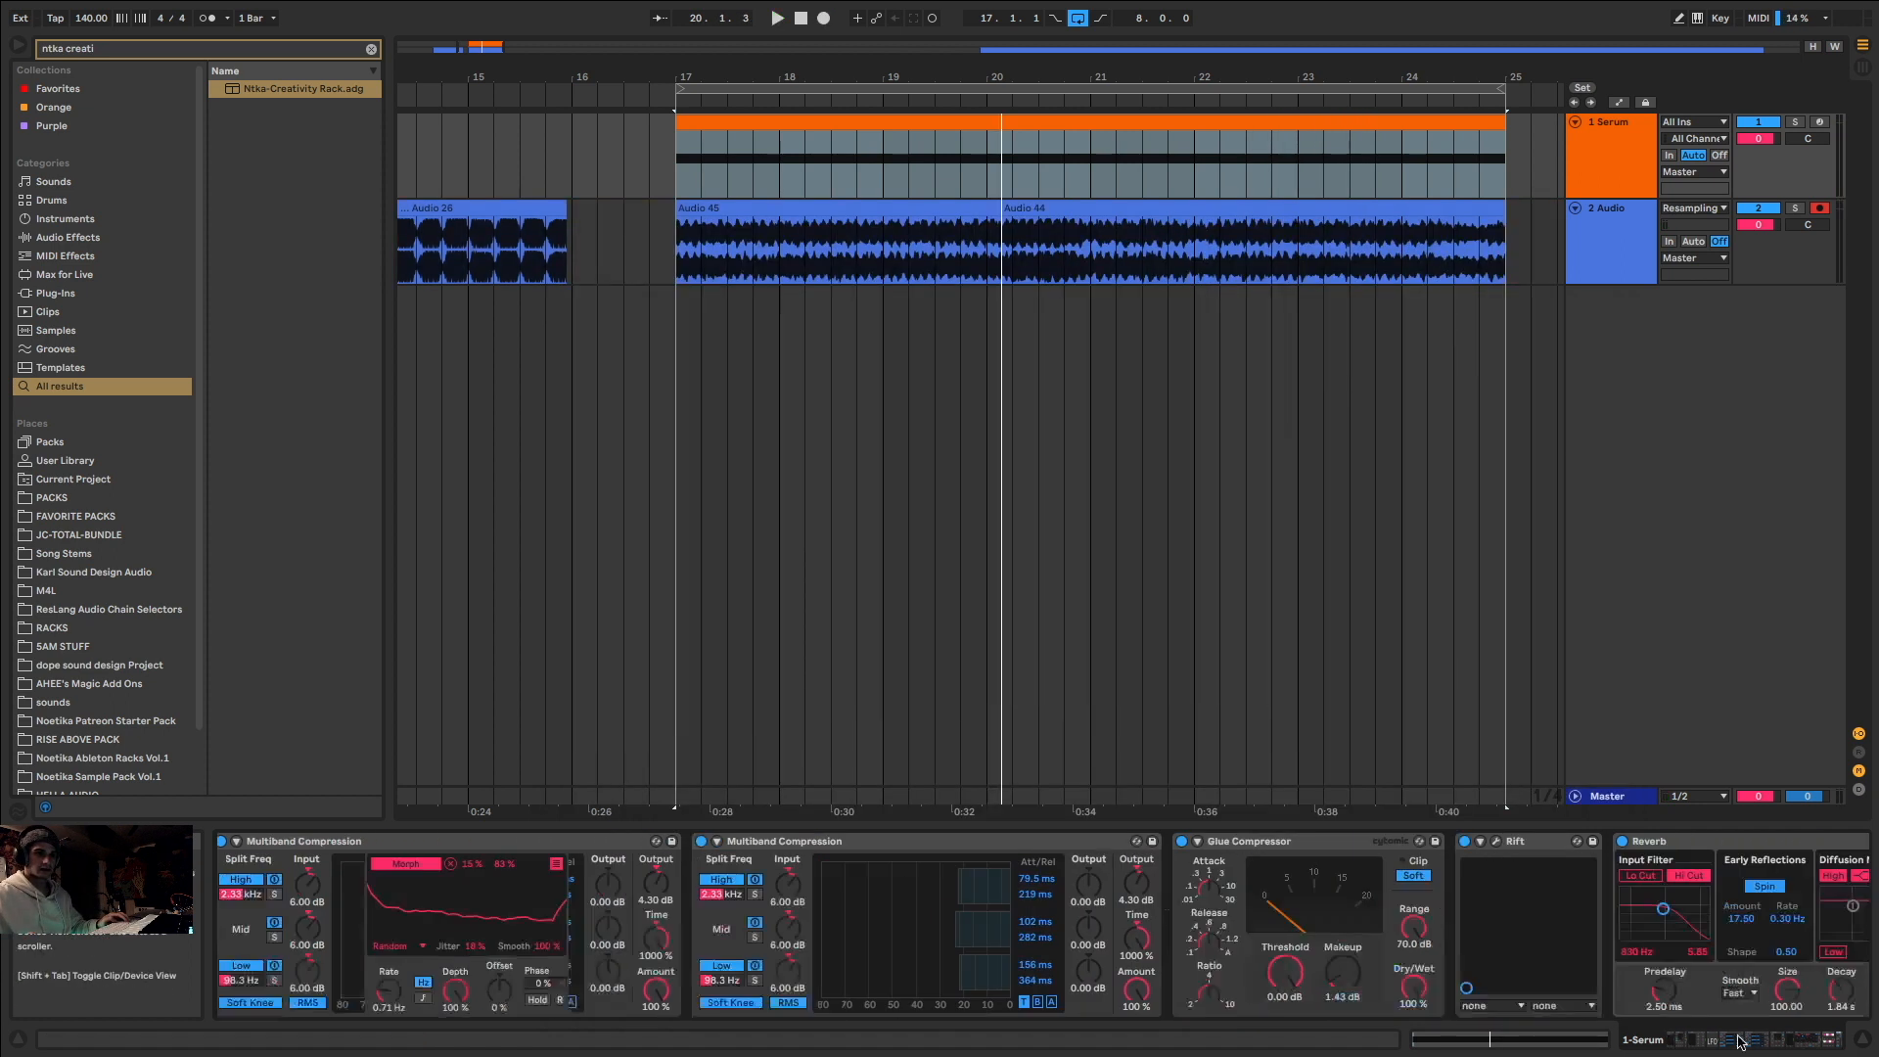
pyautogui.press('Delete')
pyautogui.press('Delete')
pyautogui.press('Delete')
pyautogui.press('Delete')
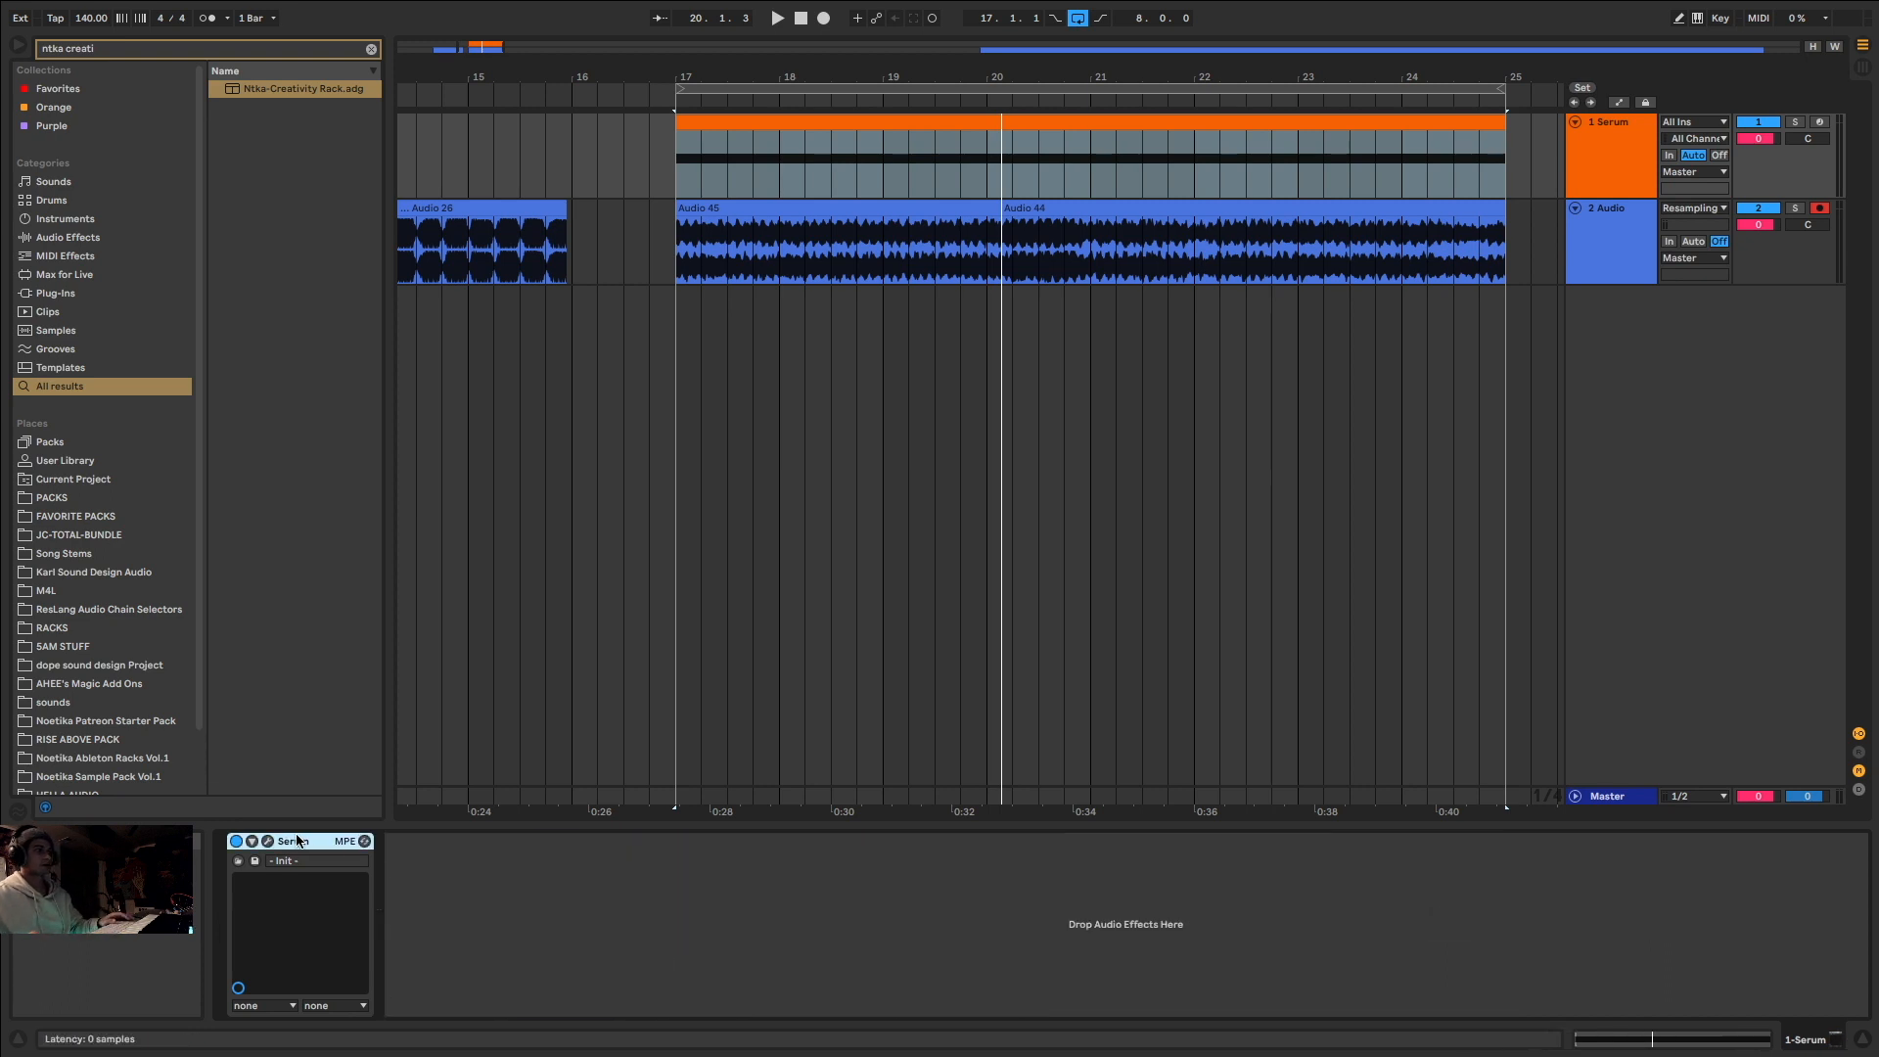
# Step: Select and play the soloed Serum track's clip and open the Serum synth window
pyautogui.click(983, 116)
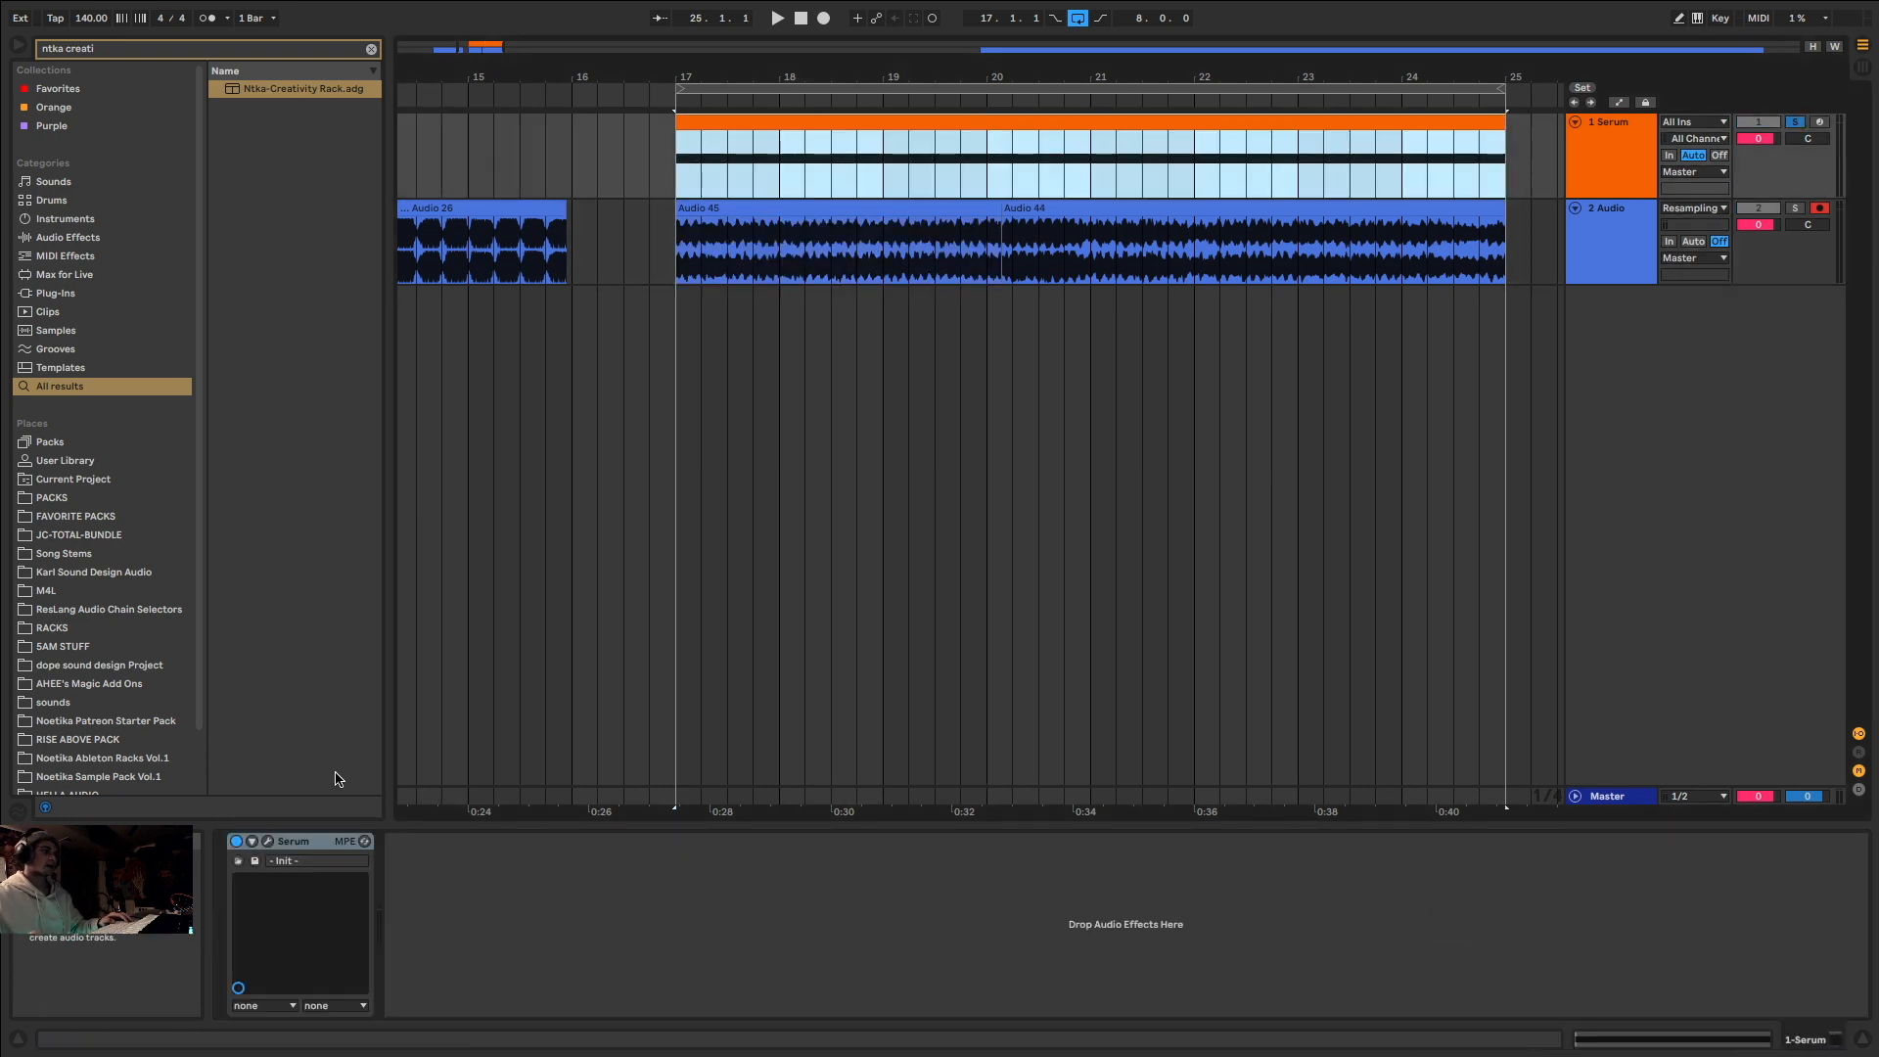
pyautogui.press('space')
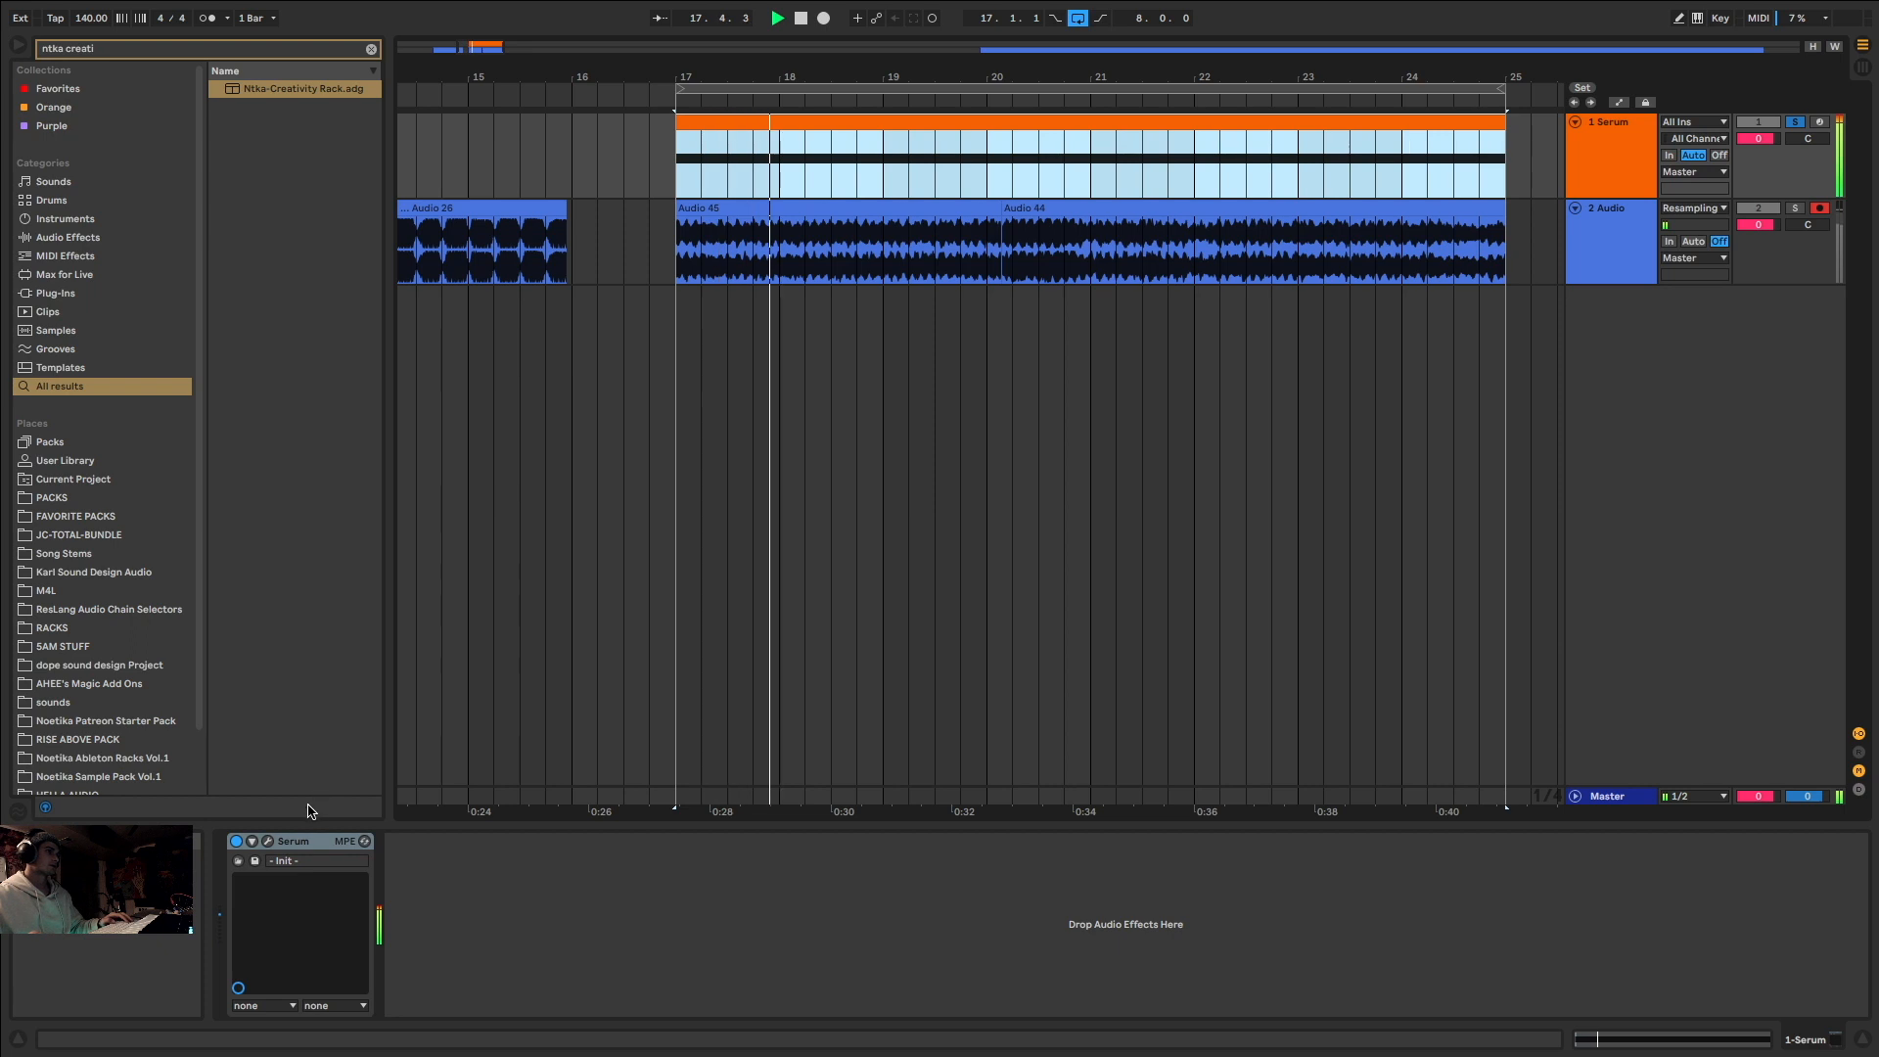
pyautogui.click(266, 840)
pyautogui.press('space')
pyautogui.press('space')
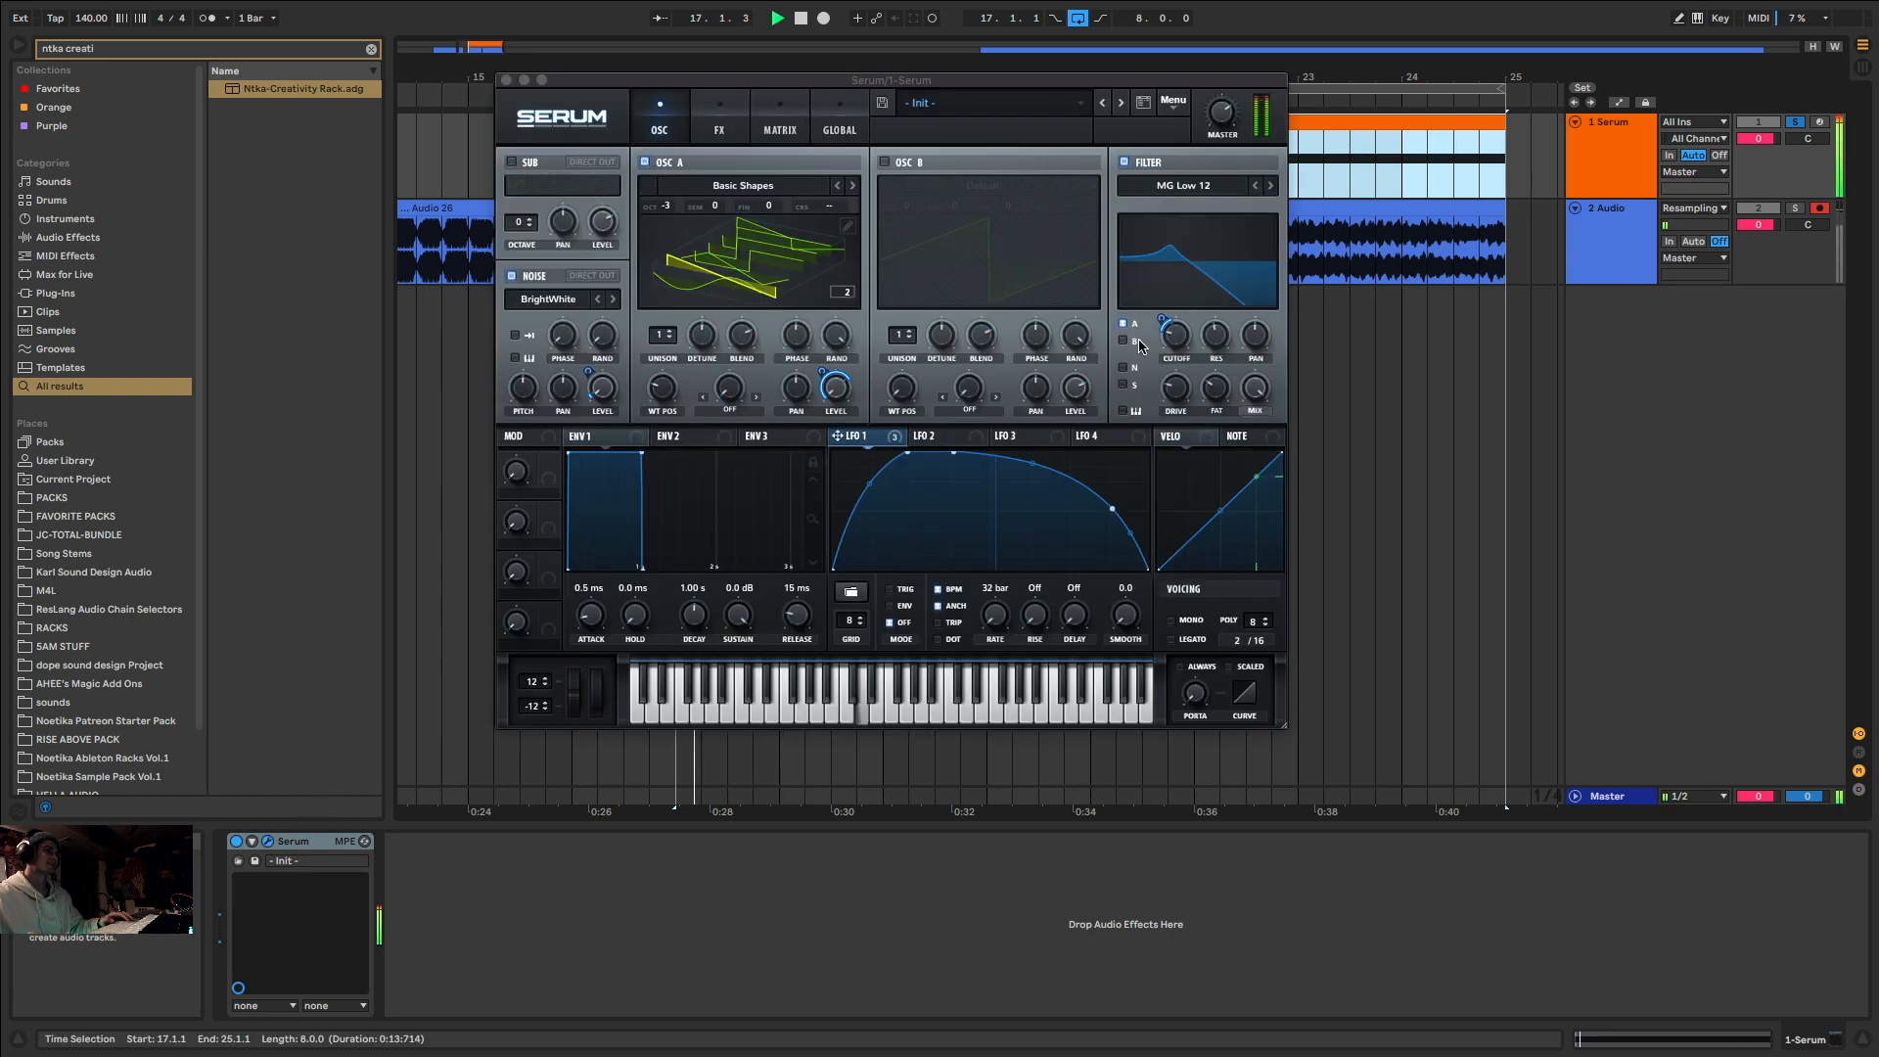
# Step: Set Serum's LFO 1 to Trig mode with a rate of one bar, stop playback and close the synth window
pyautogui.click(1045, 517)
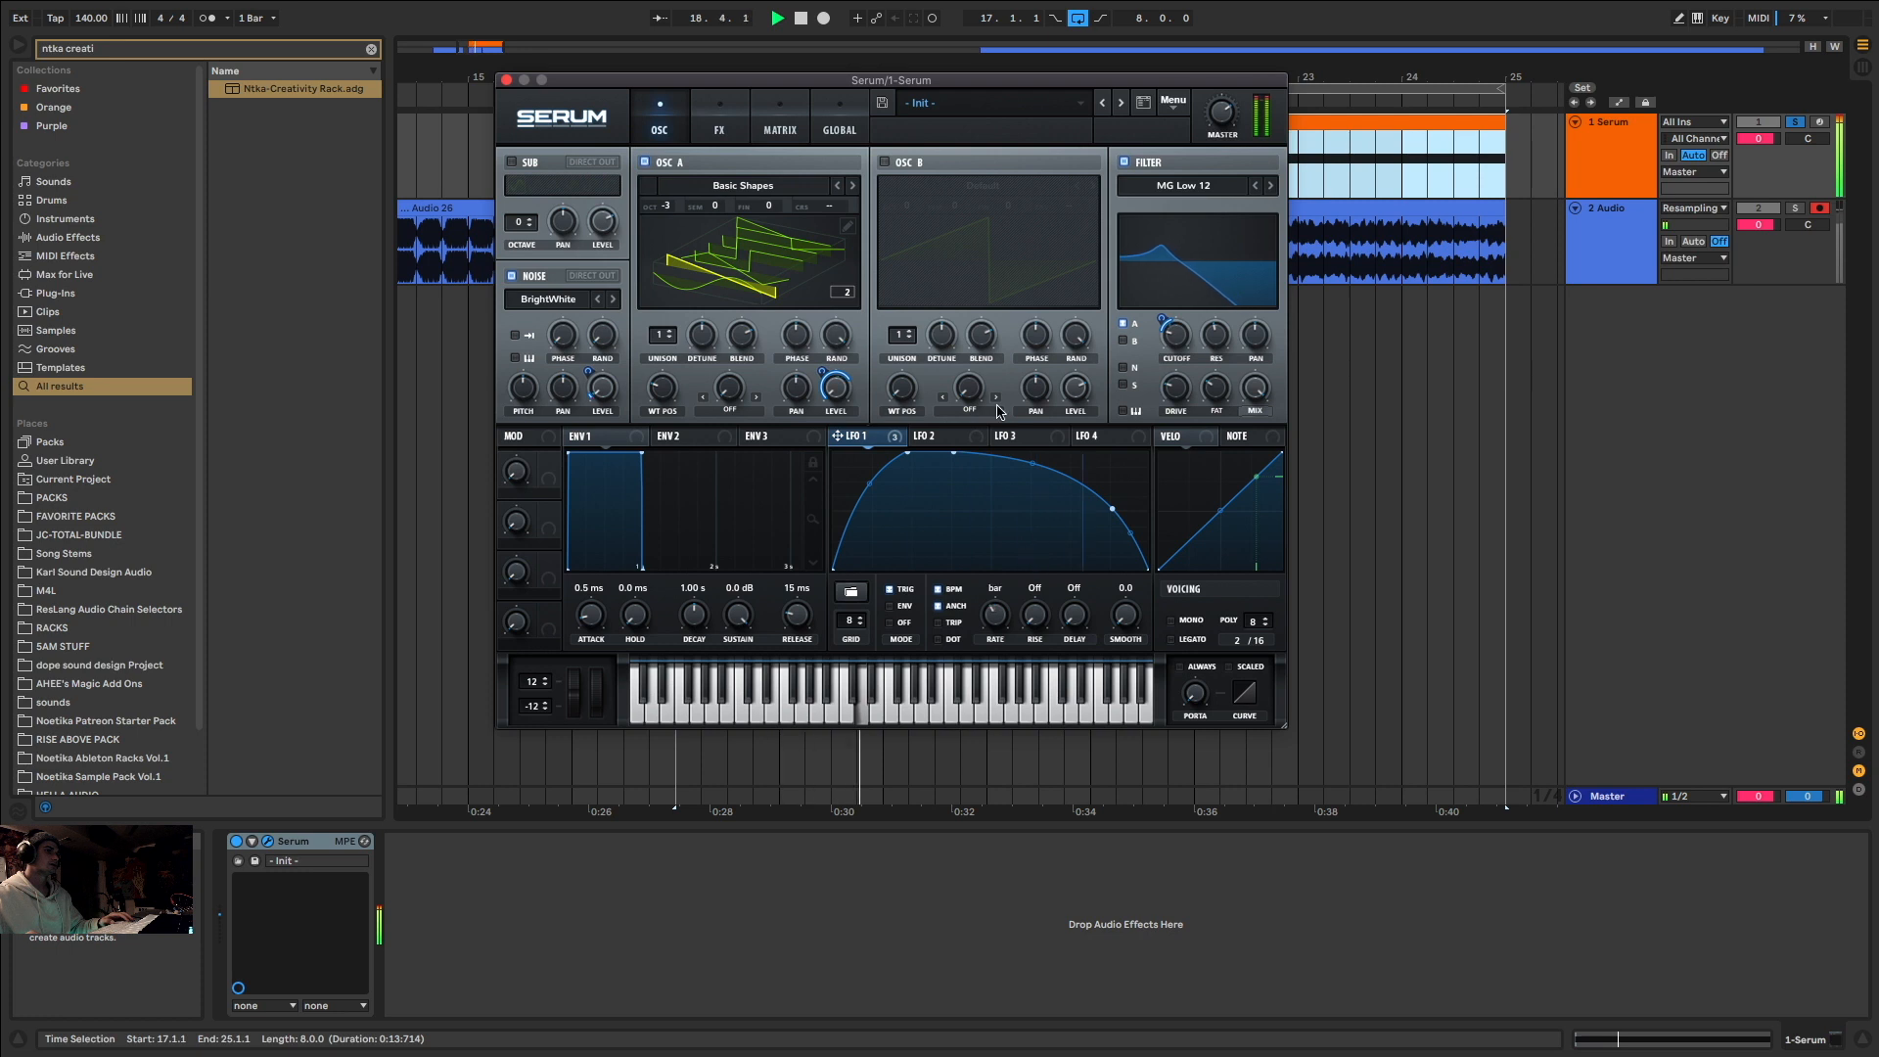
pyautogui.press('space')
pyautogui.click(506, 80)
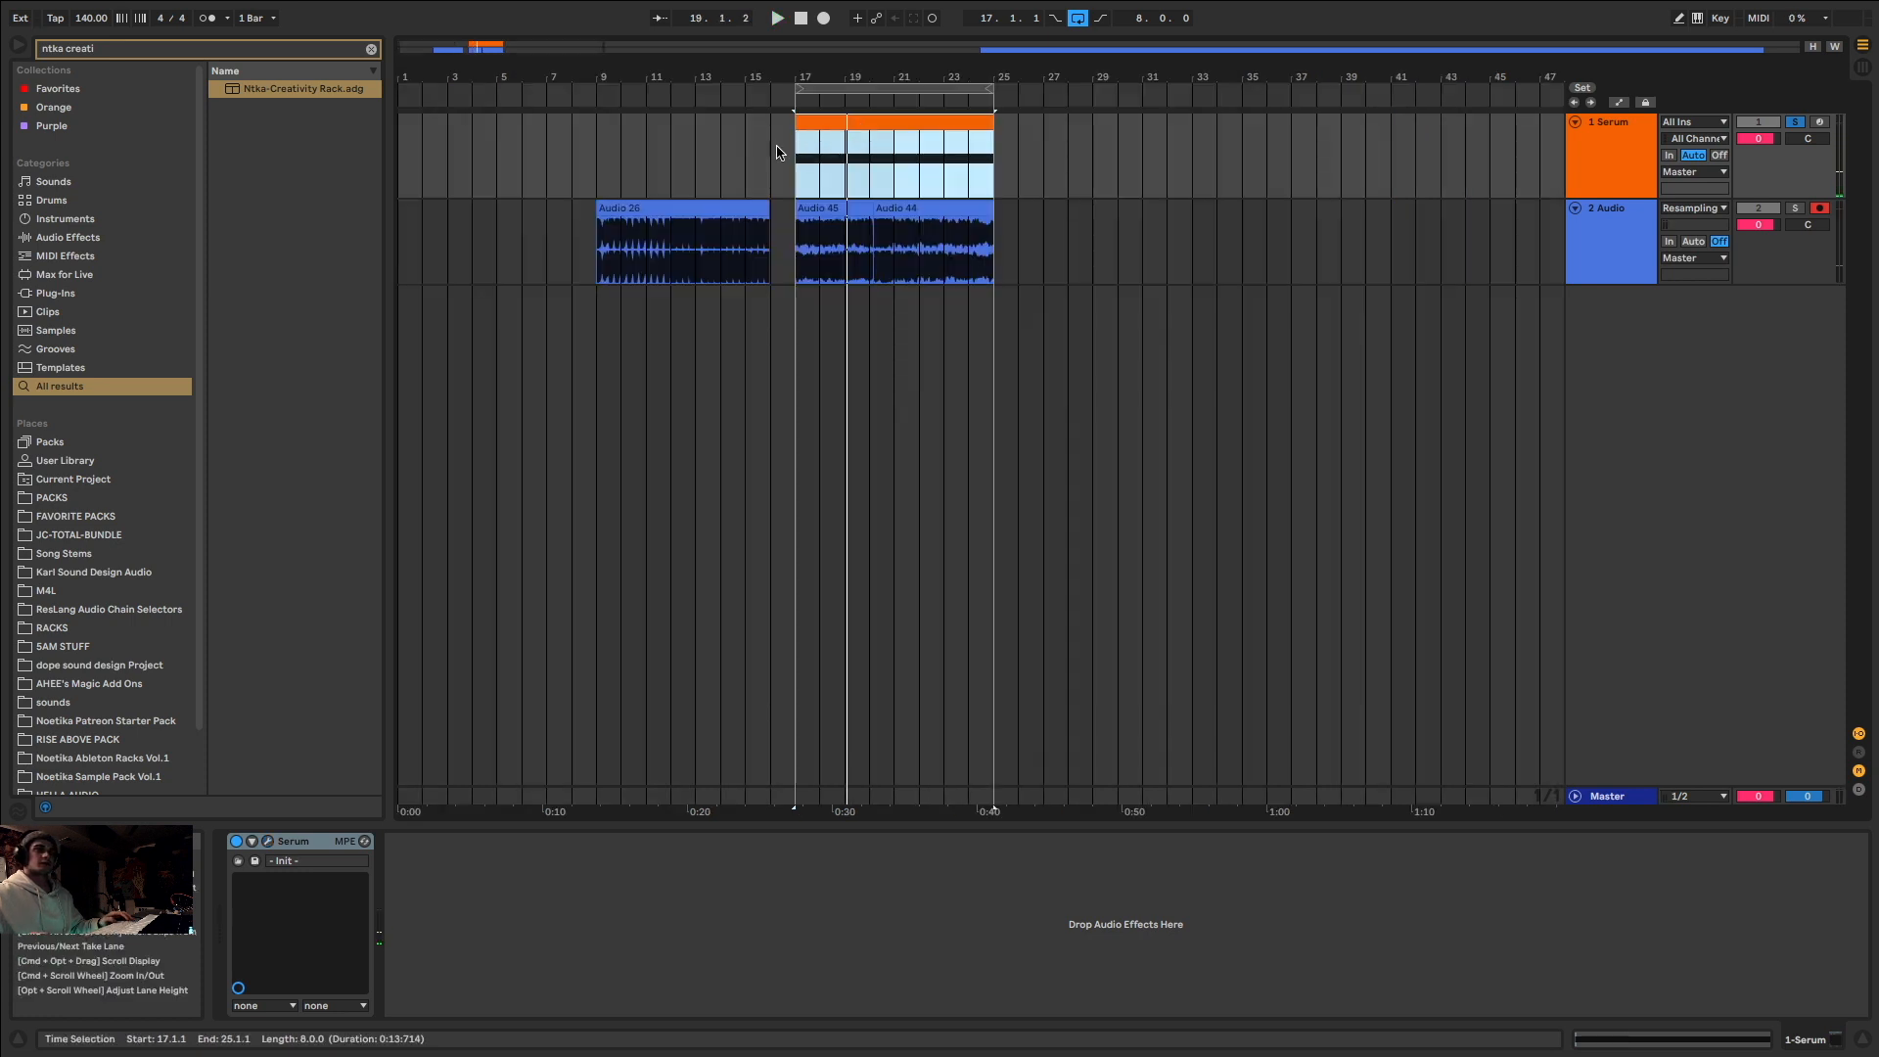
# Step: Move the resampled clips Audio 26, Audio 44 and Audio 45 along the audio track to between about bars 93 and 121
pyautogui.scroll(-5, 772, 163)
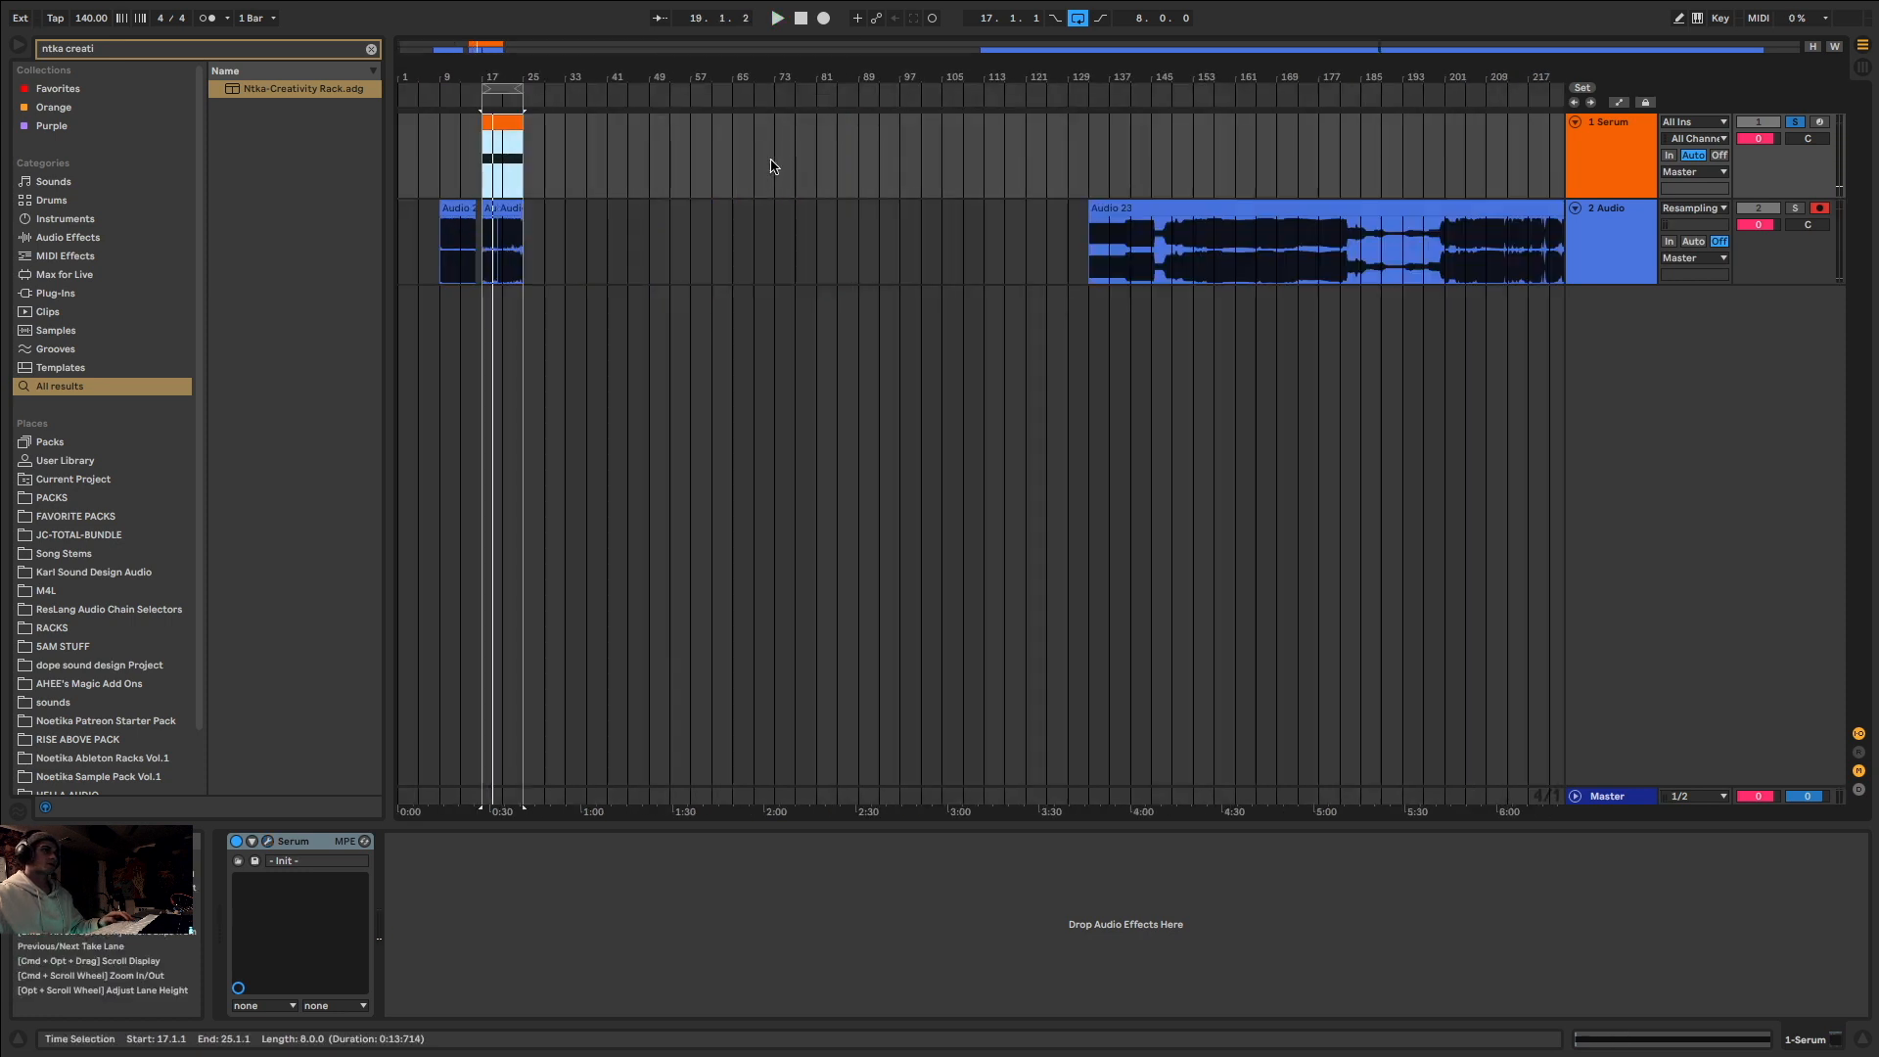
pyautogui.click(1153, 212)
pyautogui.moveTo(501, 213); pyautogui.dragTo(1002, 213)
pyautogui.moveTo(465, 209); pyautogui.dragTo(901, 210)
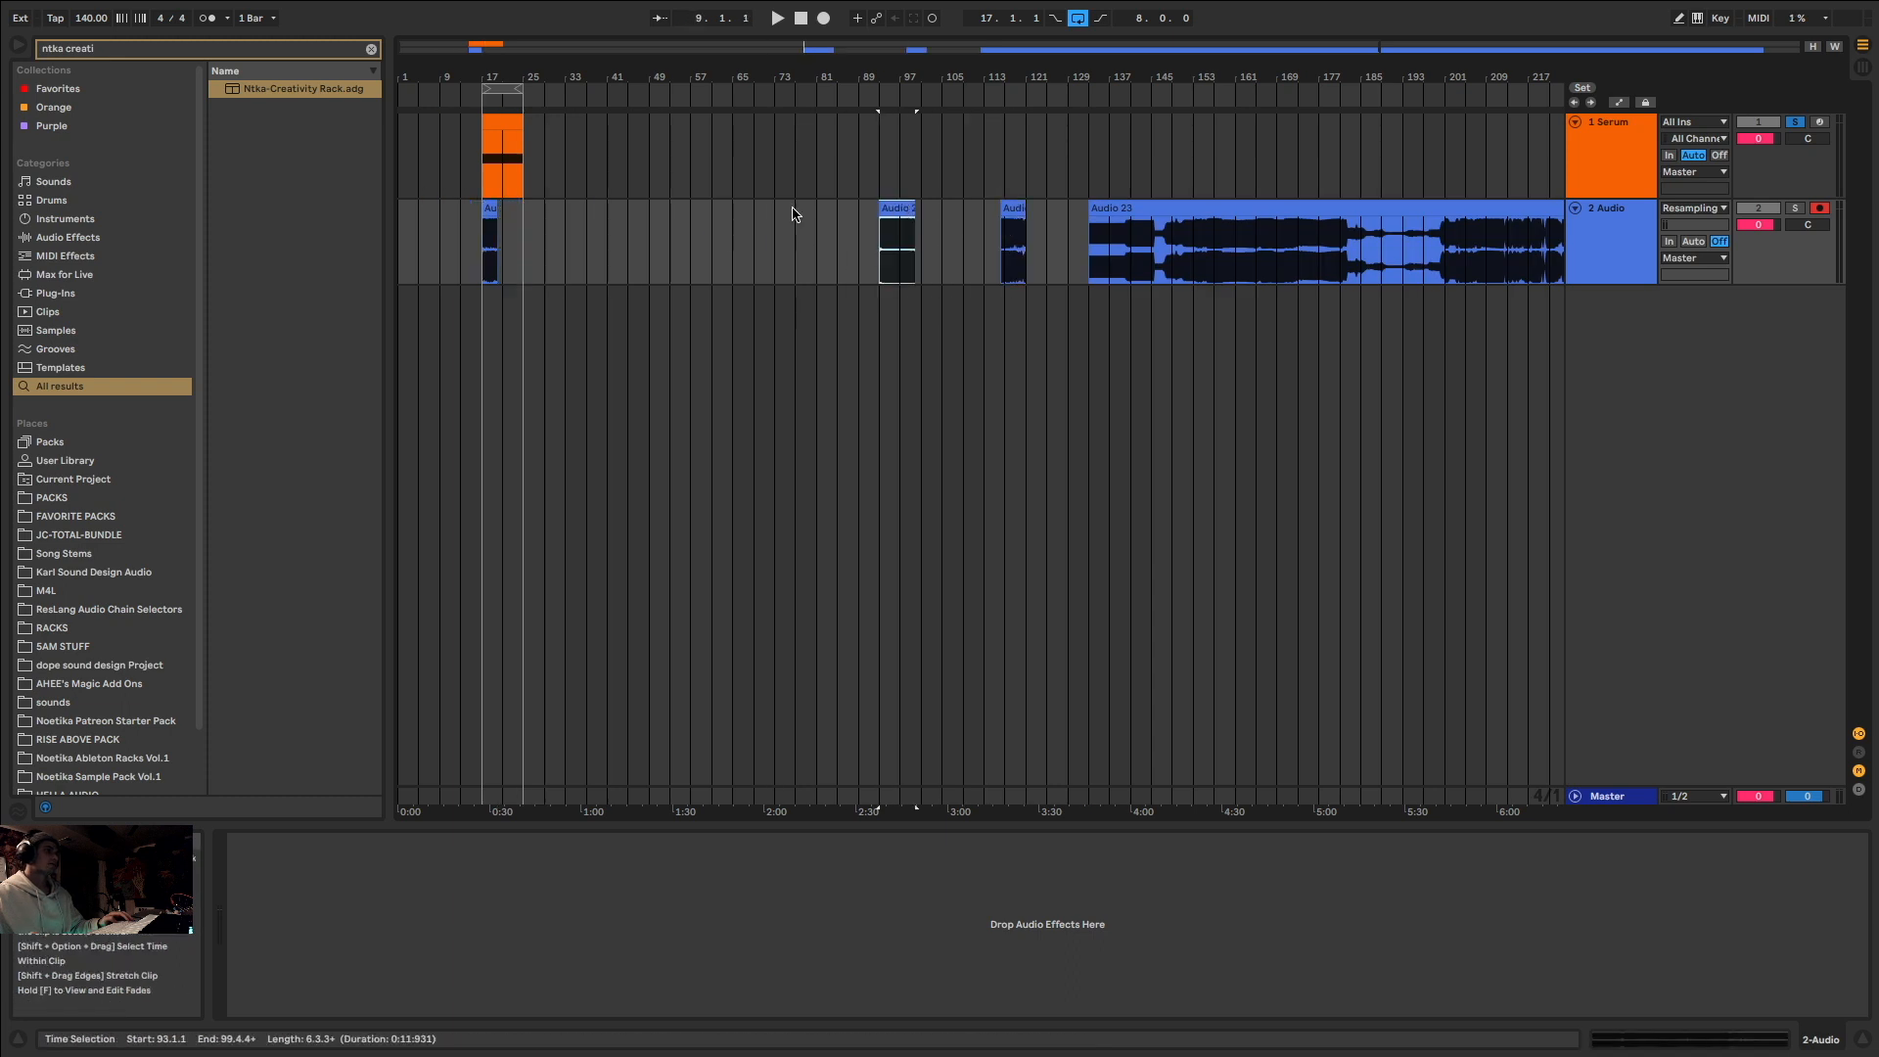
pyautogui.moveTo(491, 210); pyautogui.dragTo(959, 224)
pyautogui.moveTo(499, 78); pyautogui.dragTo(578, 88)
pyautogui.moveTo(734, 256)
pyautogui.mouseDown()
pyautogui.moveTo(1543, 259)
pyautogui.moveTo(722, 253)
pyautogui.mouseUp()
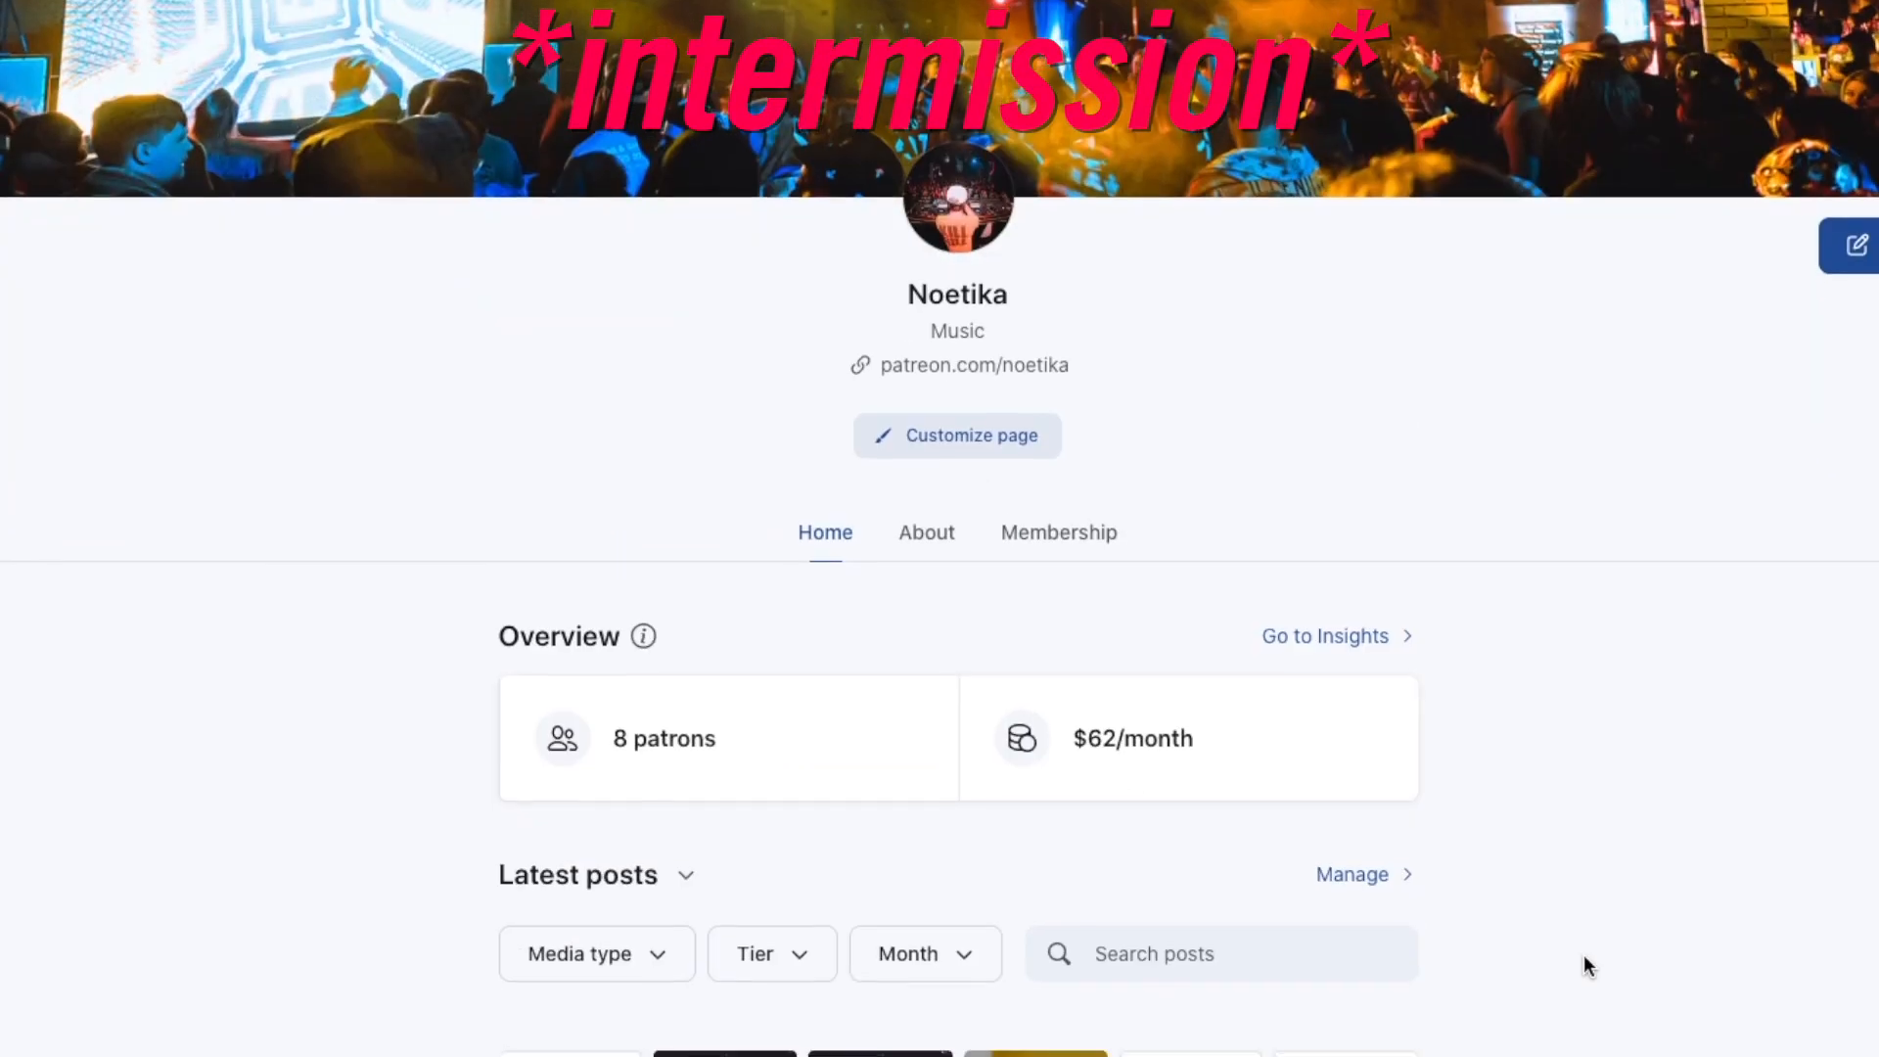
# Step: Switch to the Noetika Patreon page and look through its latest posts
pyautogui.scroll(-20, 1583, 954)
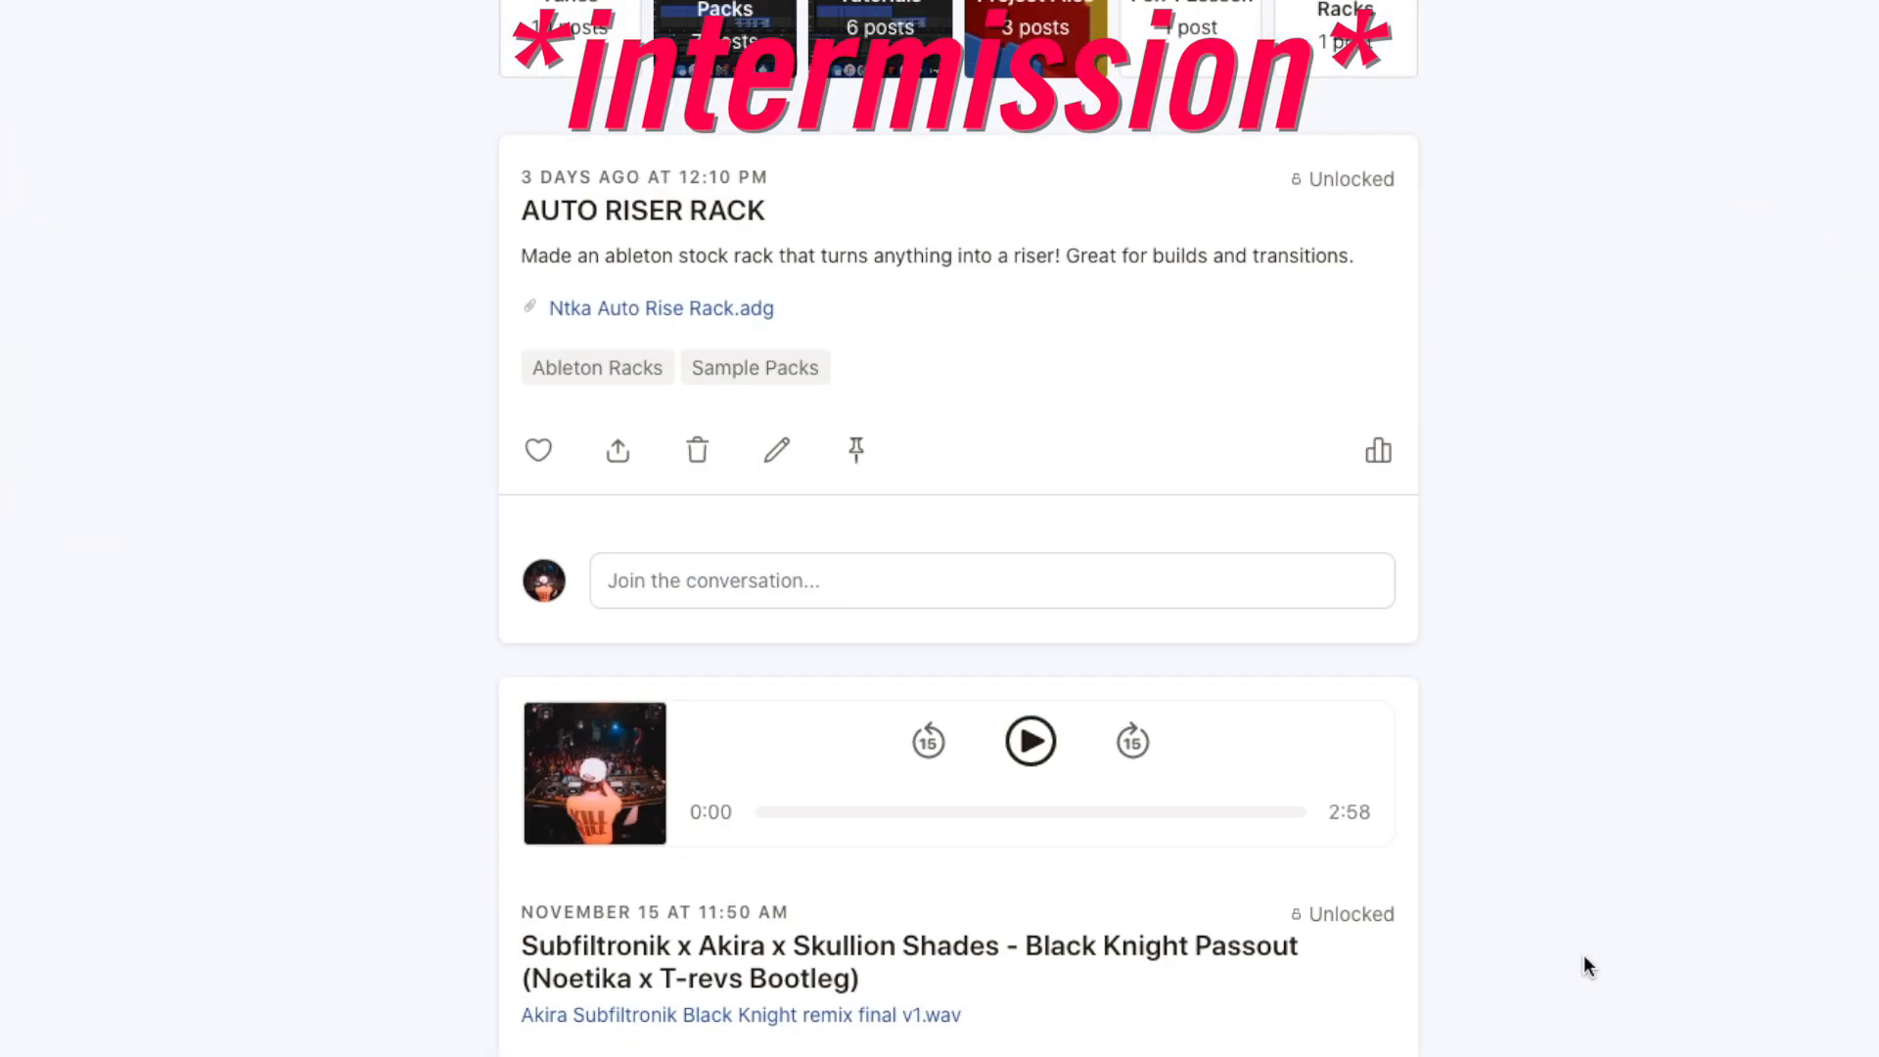
pyautogui.scroll(-15, 1584, 955)
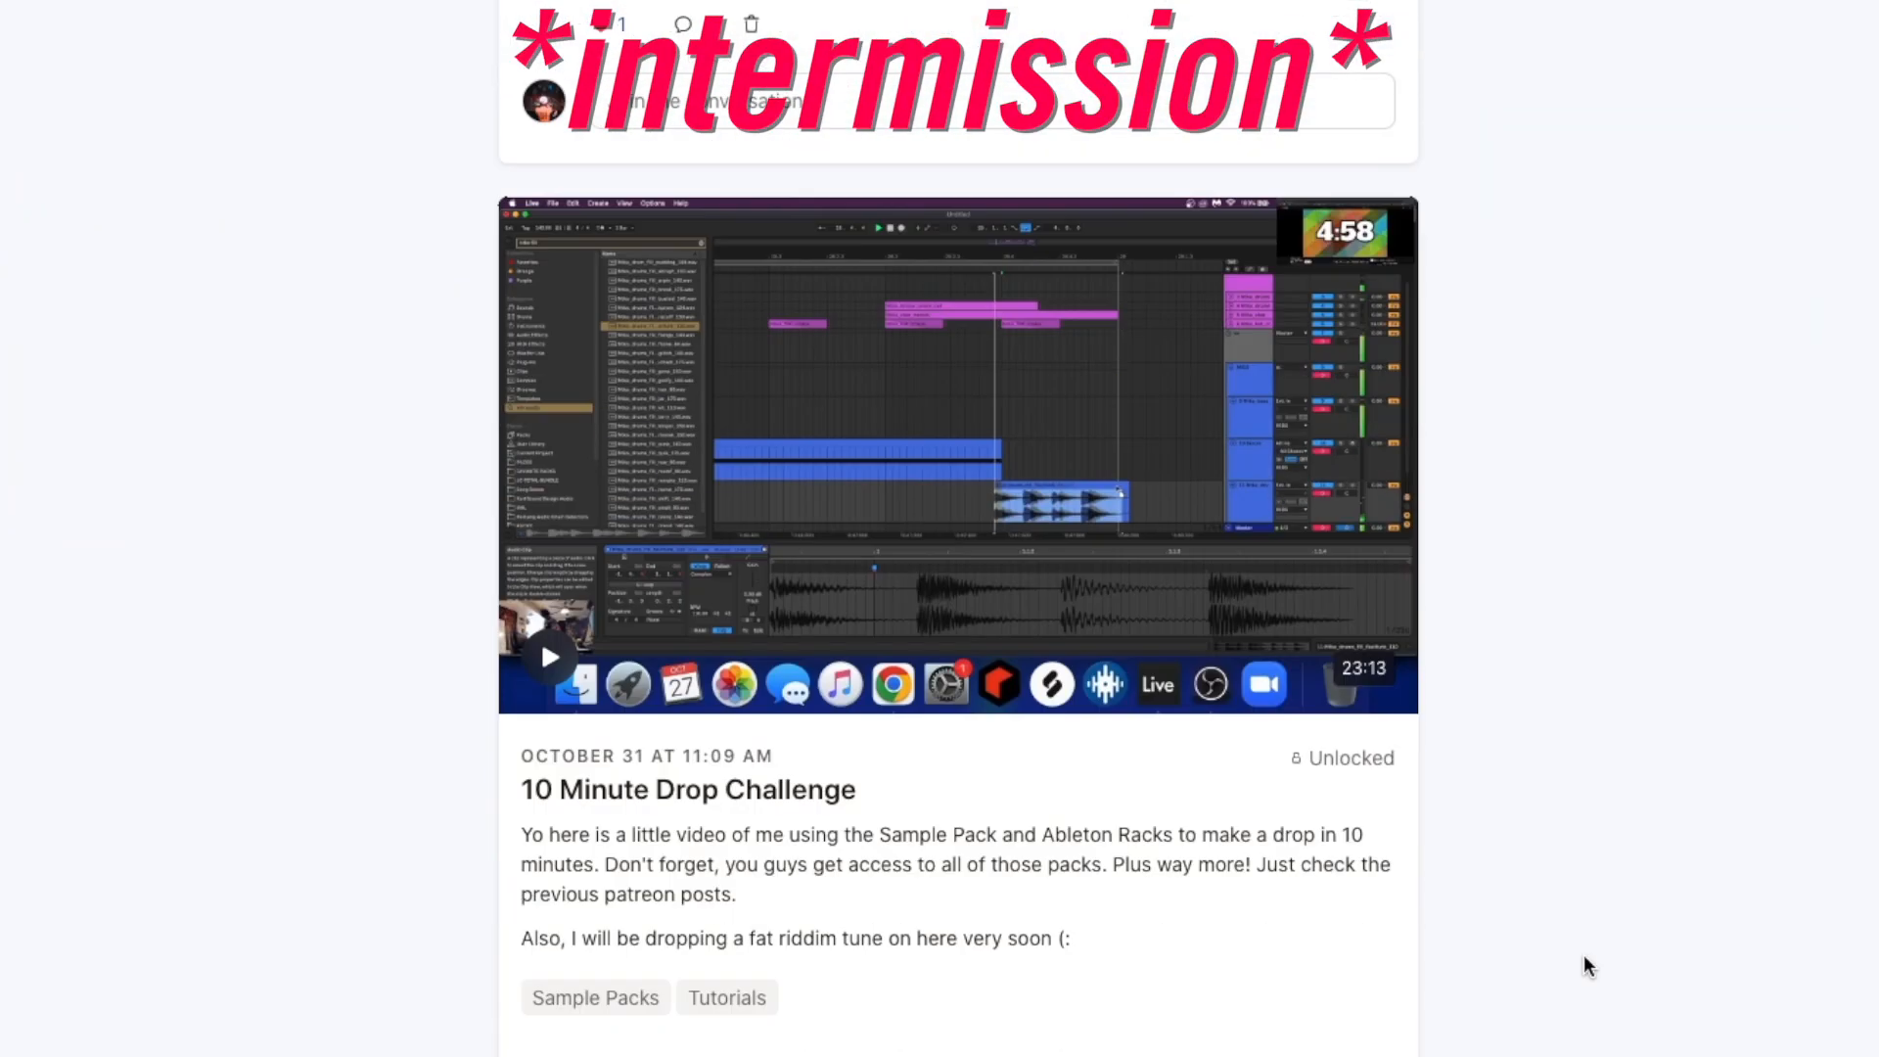
pyautogui.scroll(-10, 1583, 954)
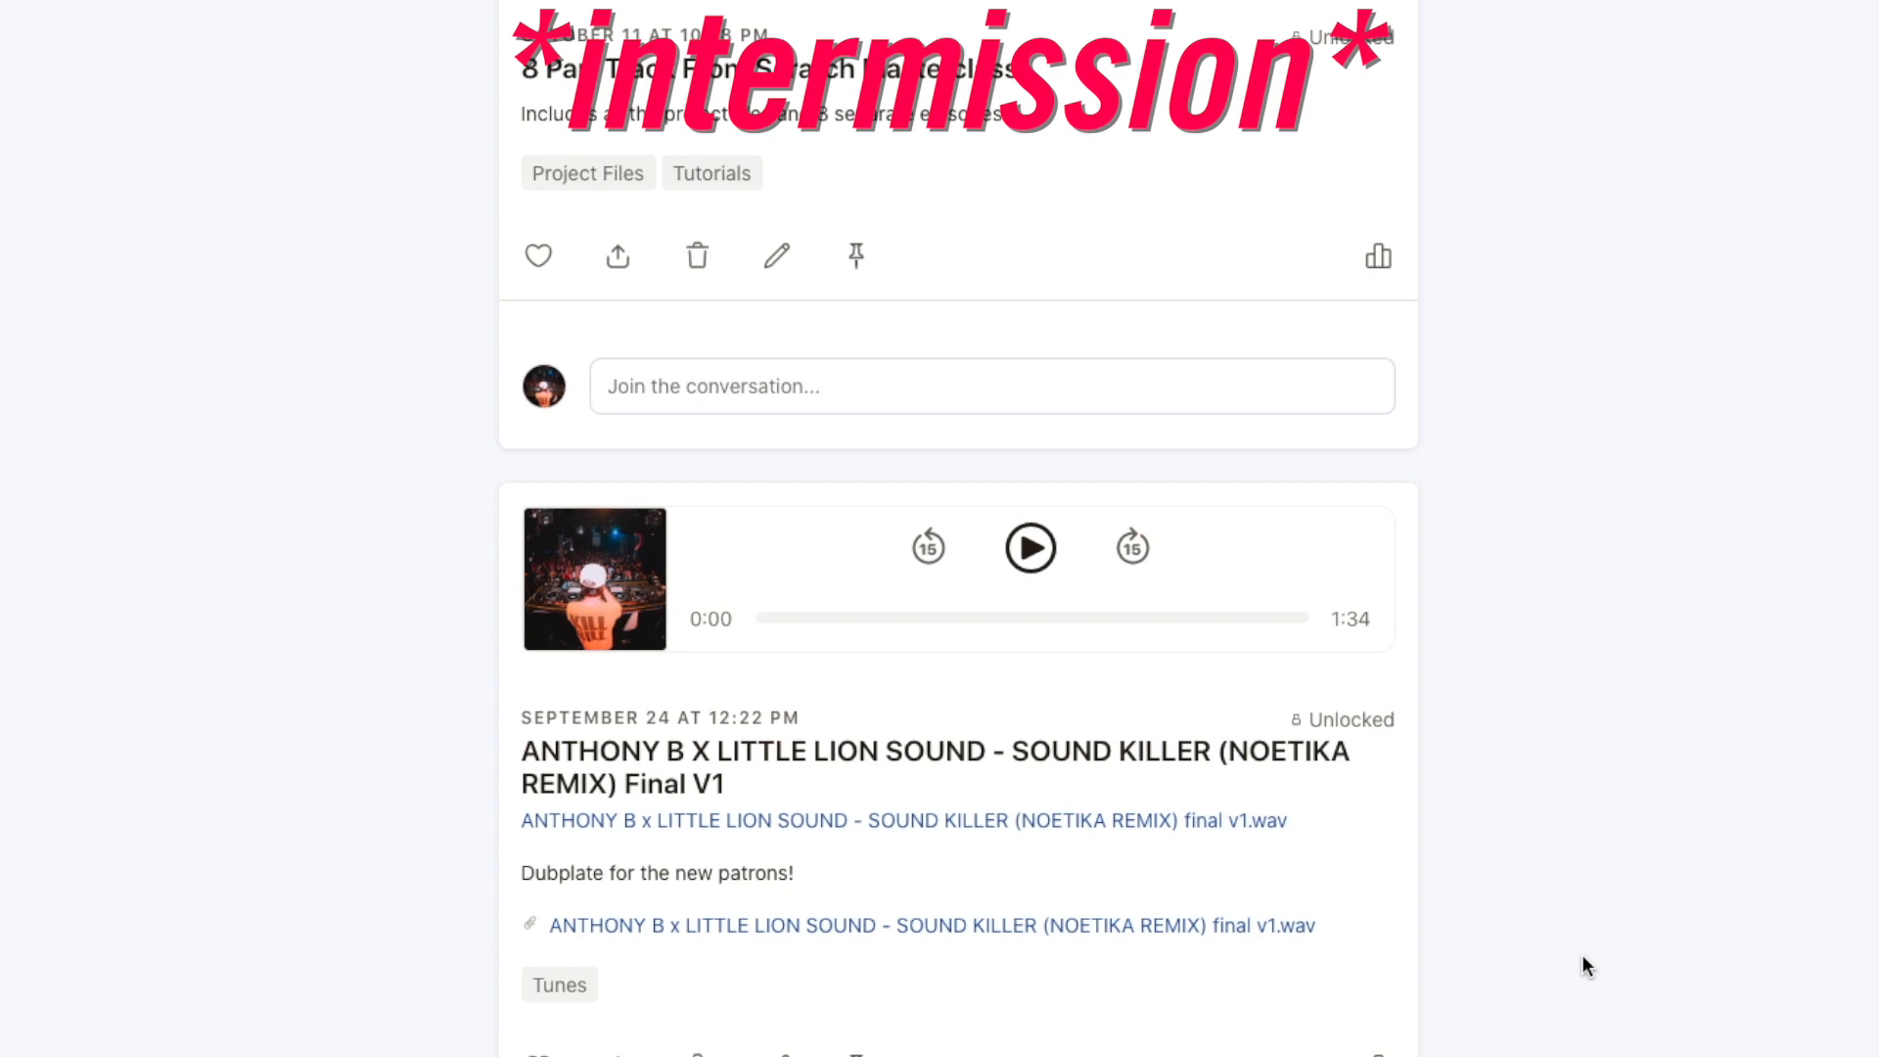
pyautogui.scroll(-8, 1582, 953)
pyautogui.scroll(-12, 1583, 953)
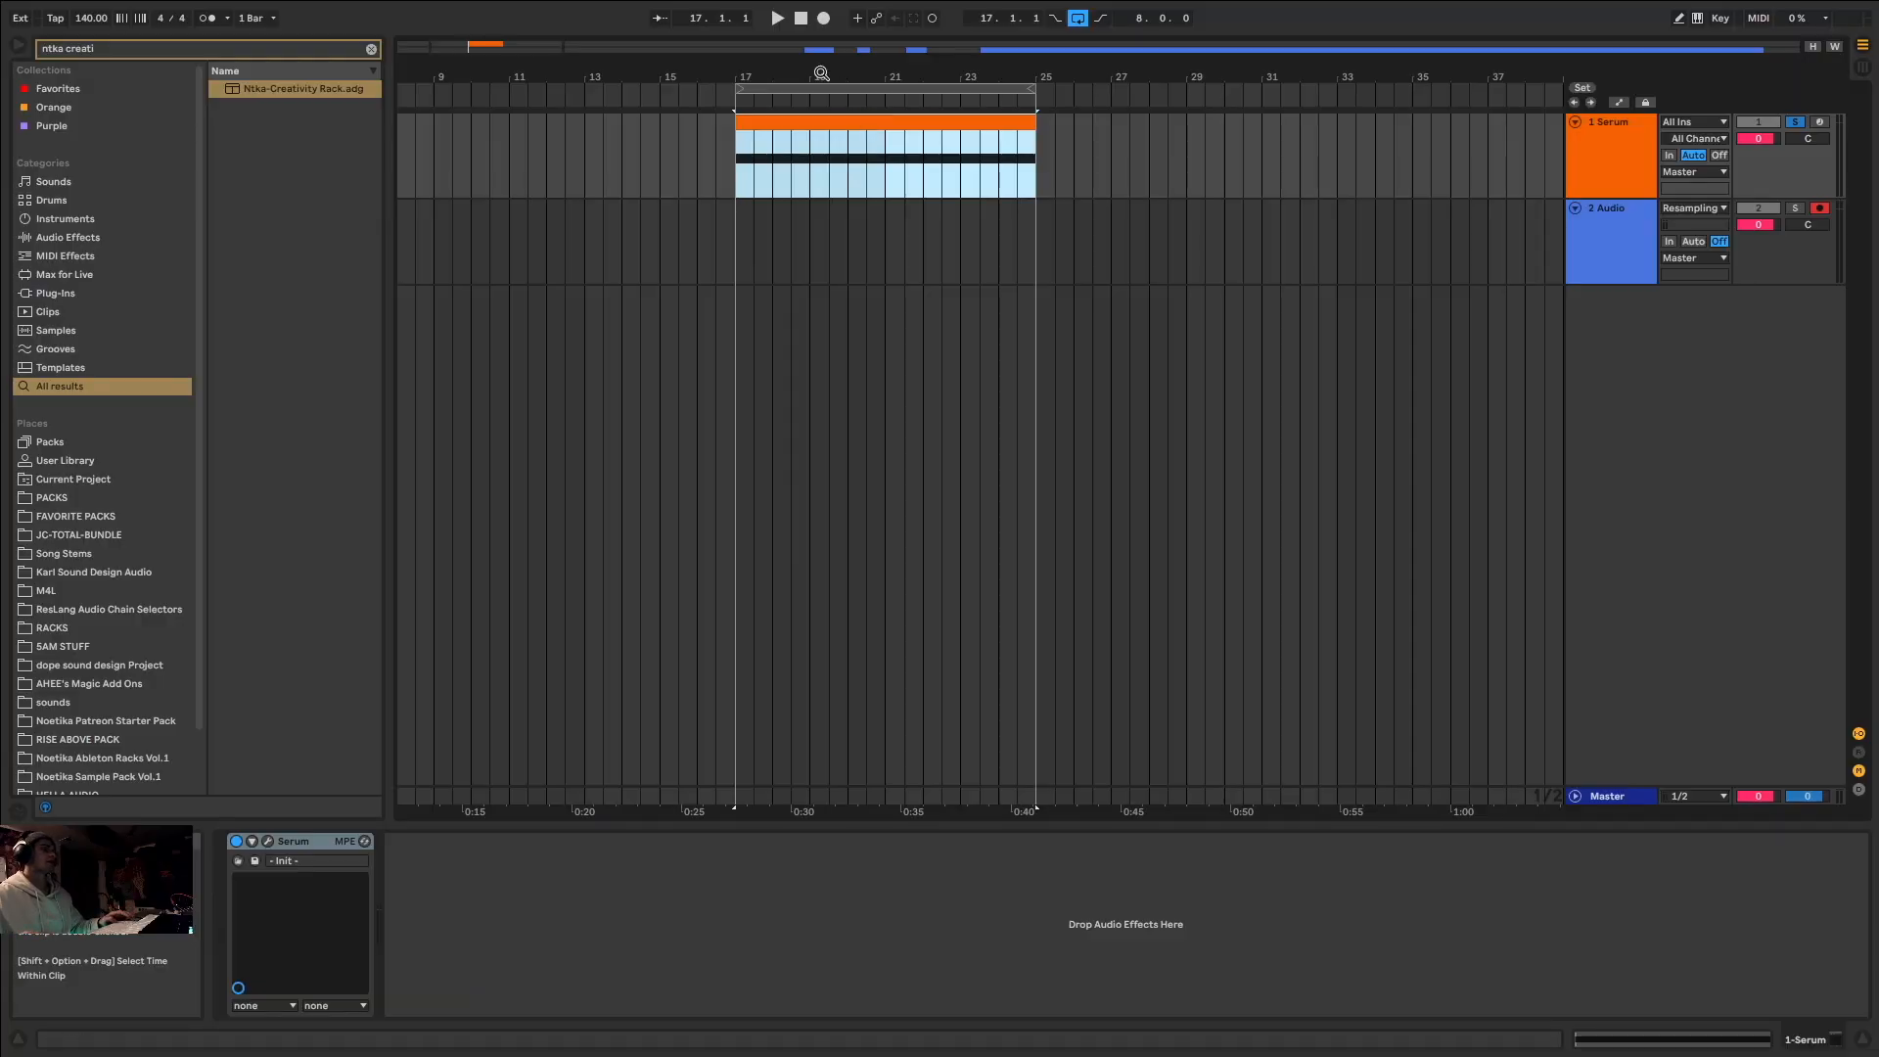
# Step: Play the start of the soloed Serum clip from bar 17, stop it and reselect the clip
pyautogui.moveTo(468, 49); pyautogui.dragTo(470, 88)
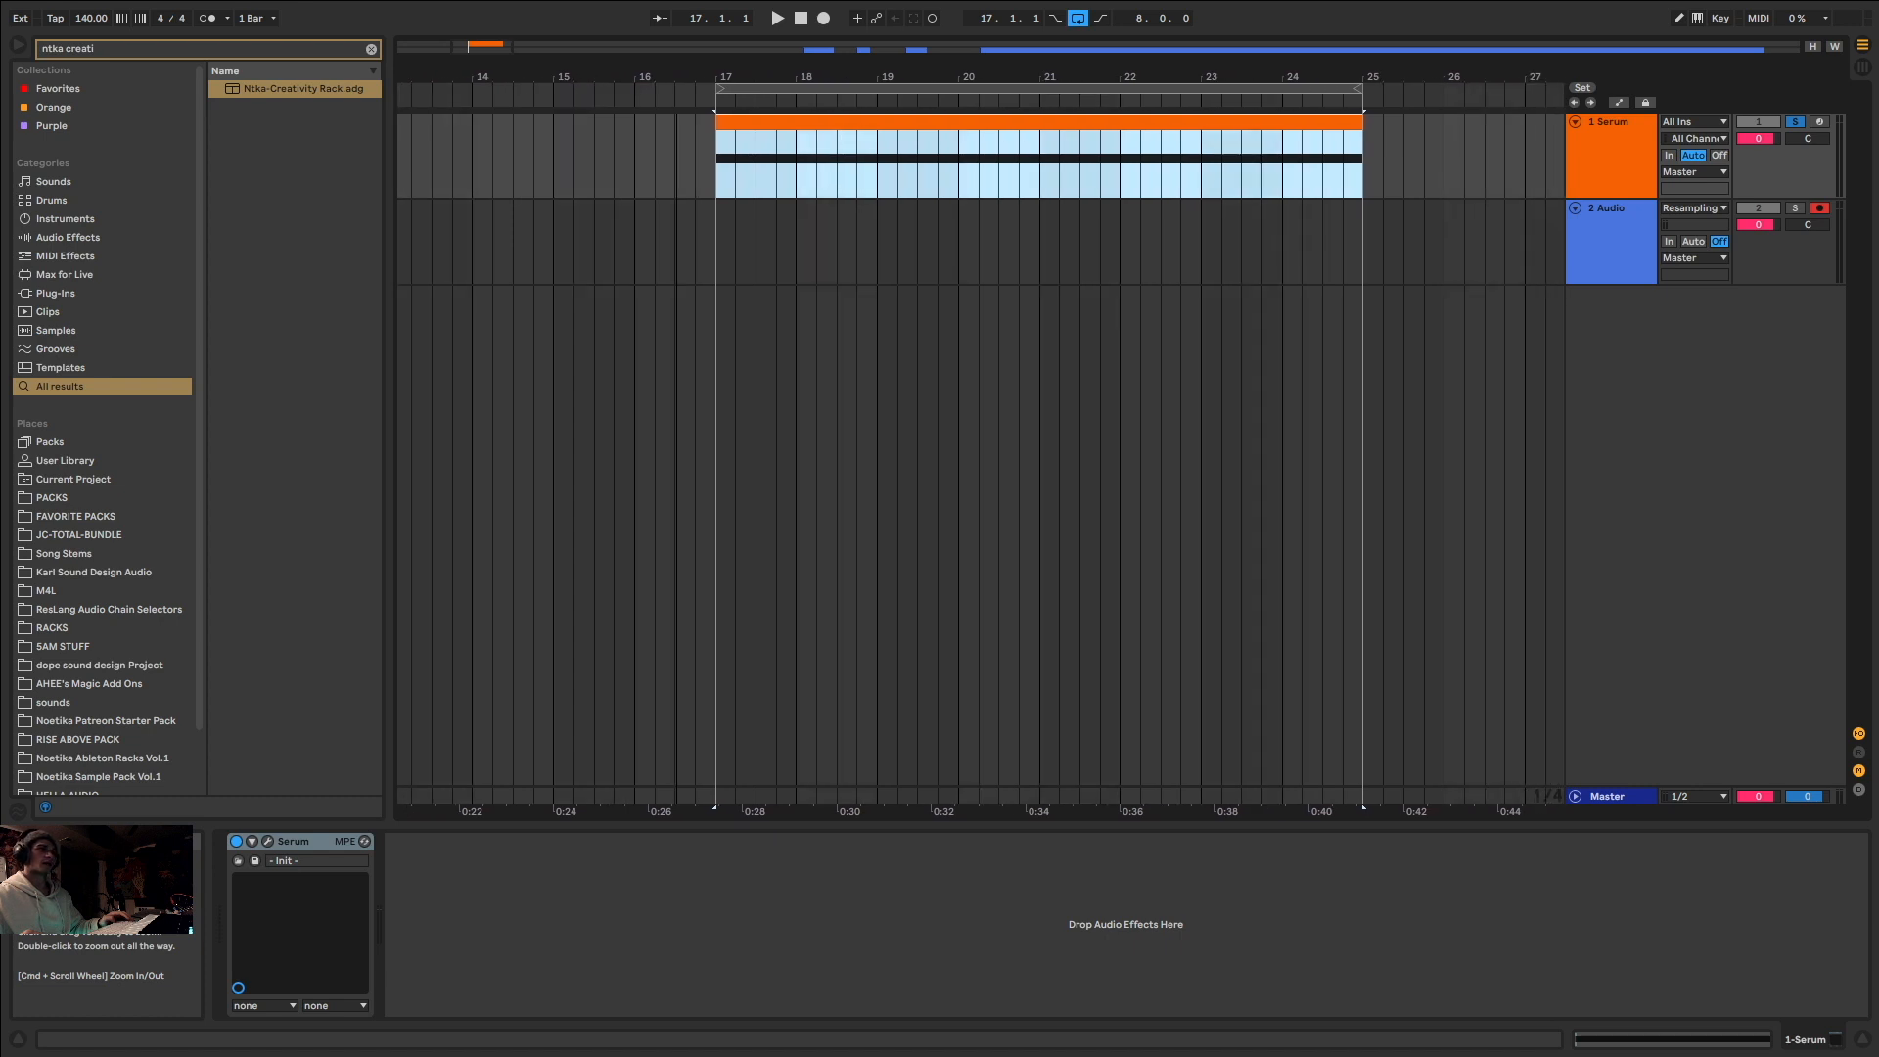
pyautogui.press('space')
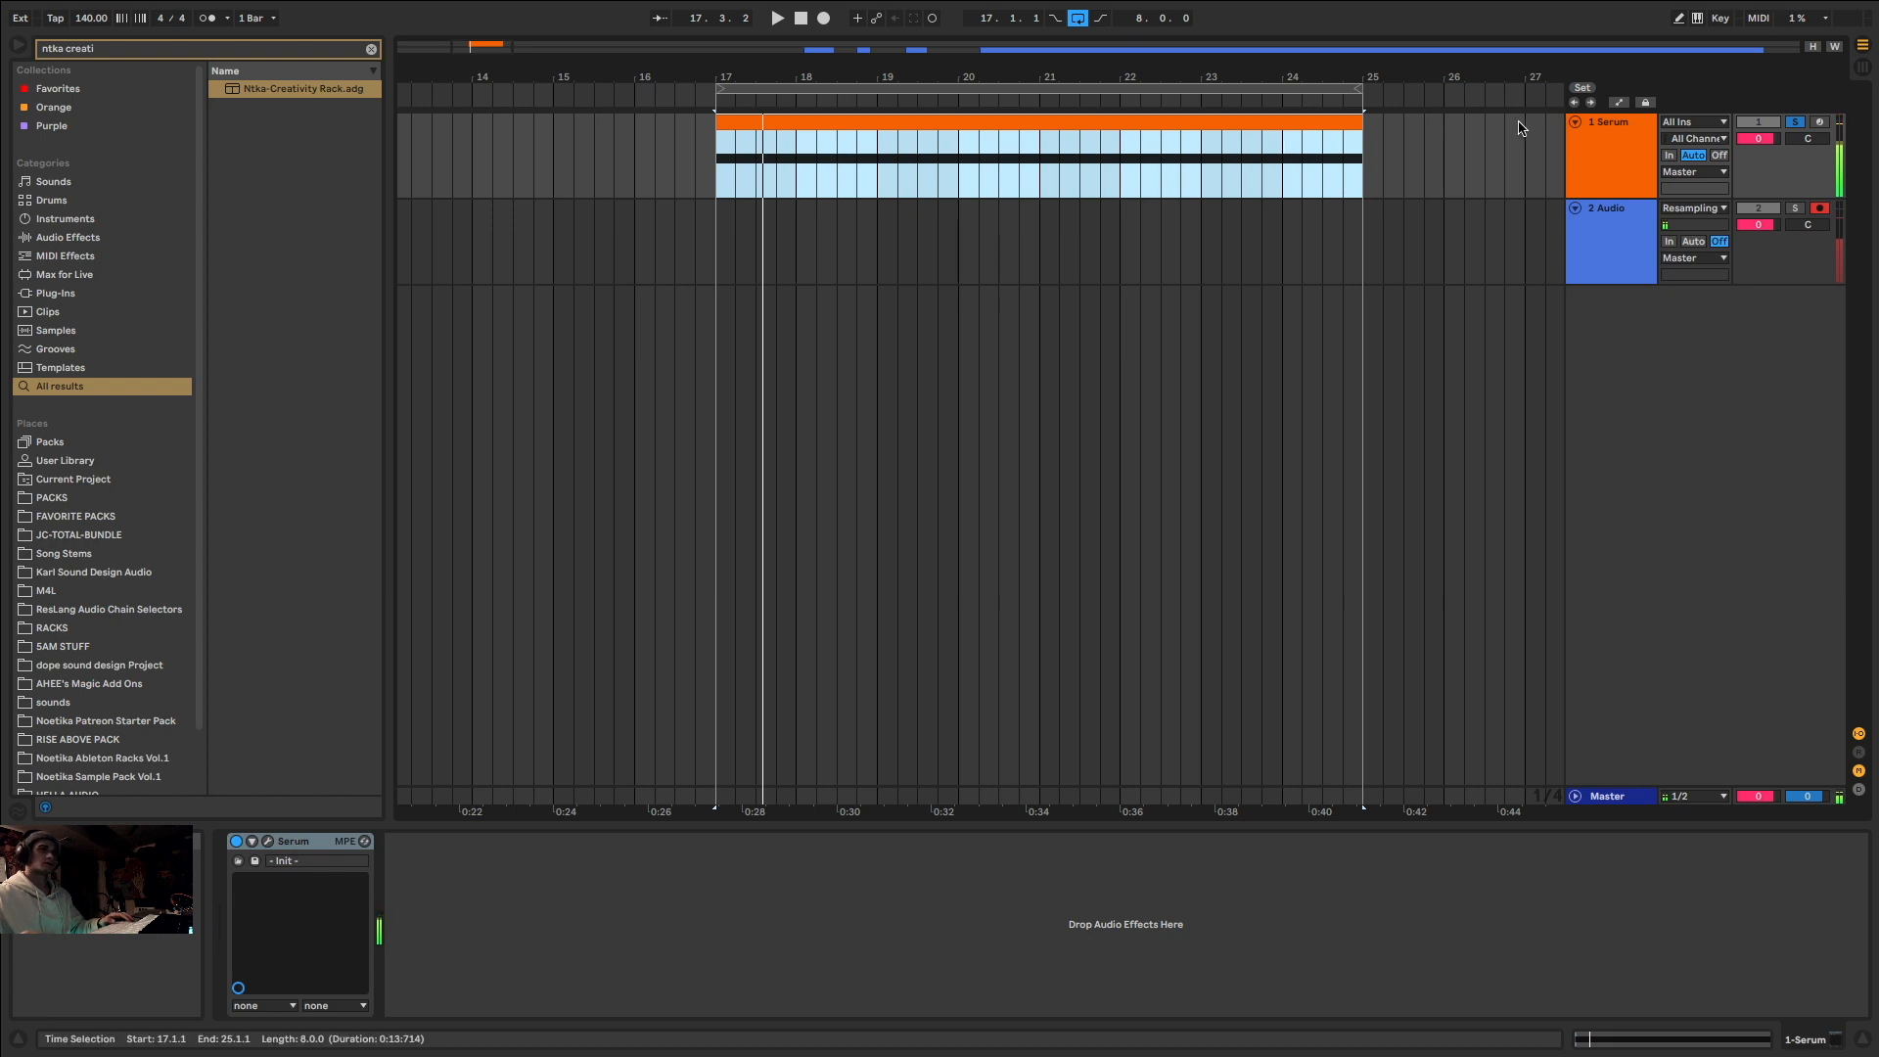
pyautogui.click(1627, 154)
pyautogui.click(1618, 236)
pyautogui.click(1616, 175)
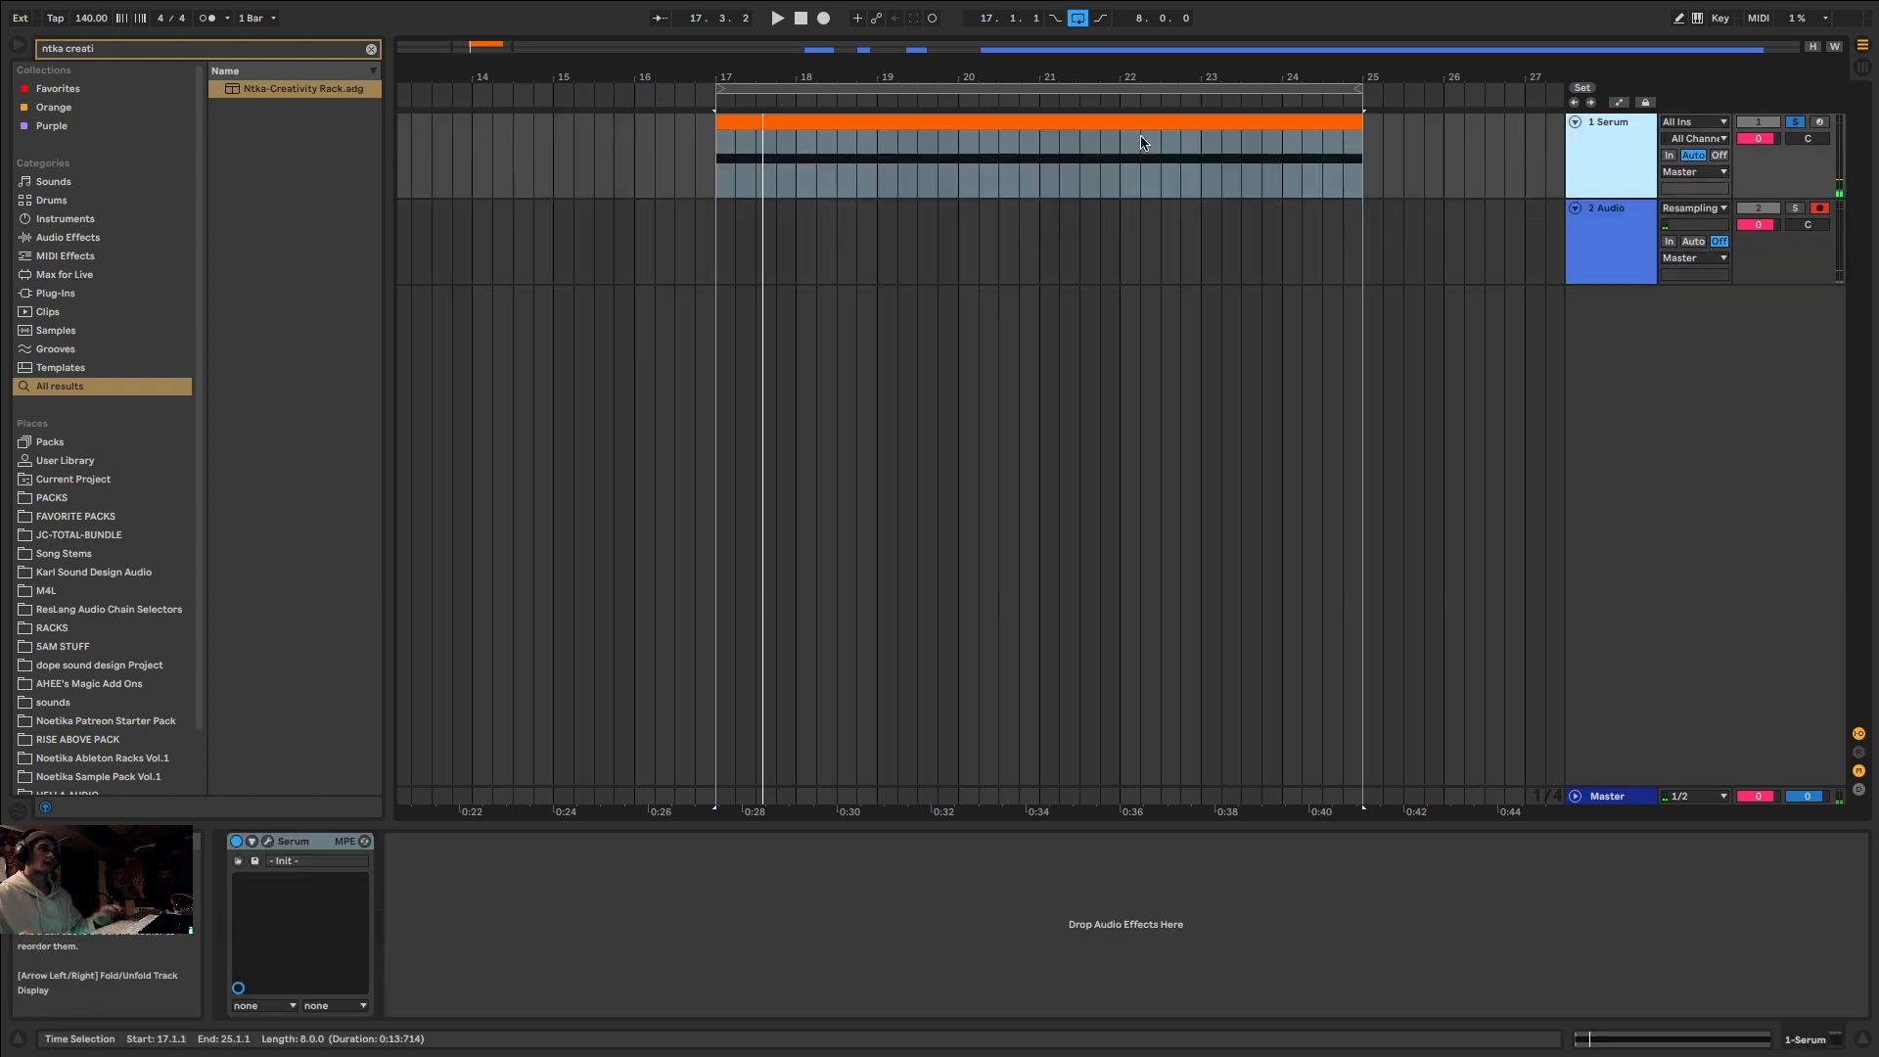
pyautogui.click(1062, 117)
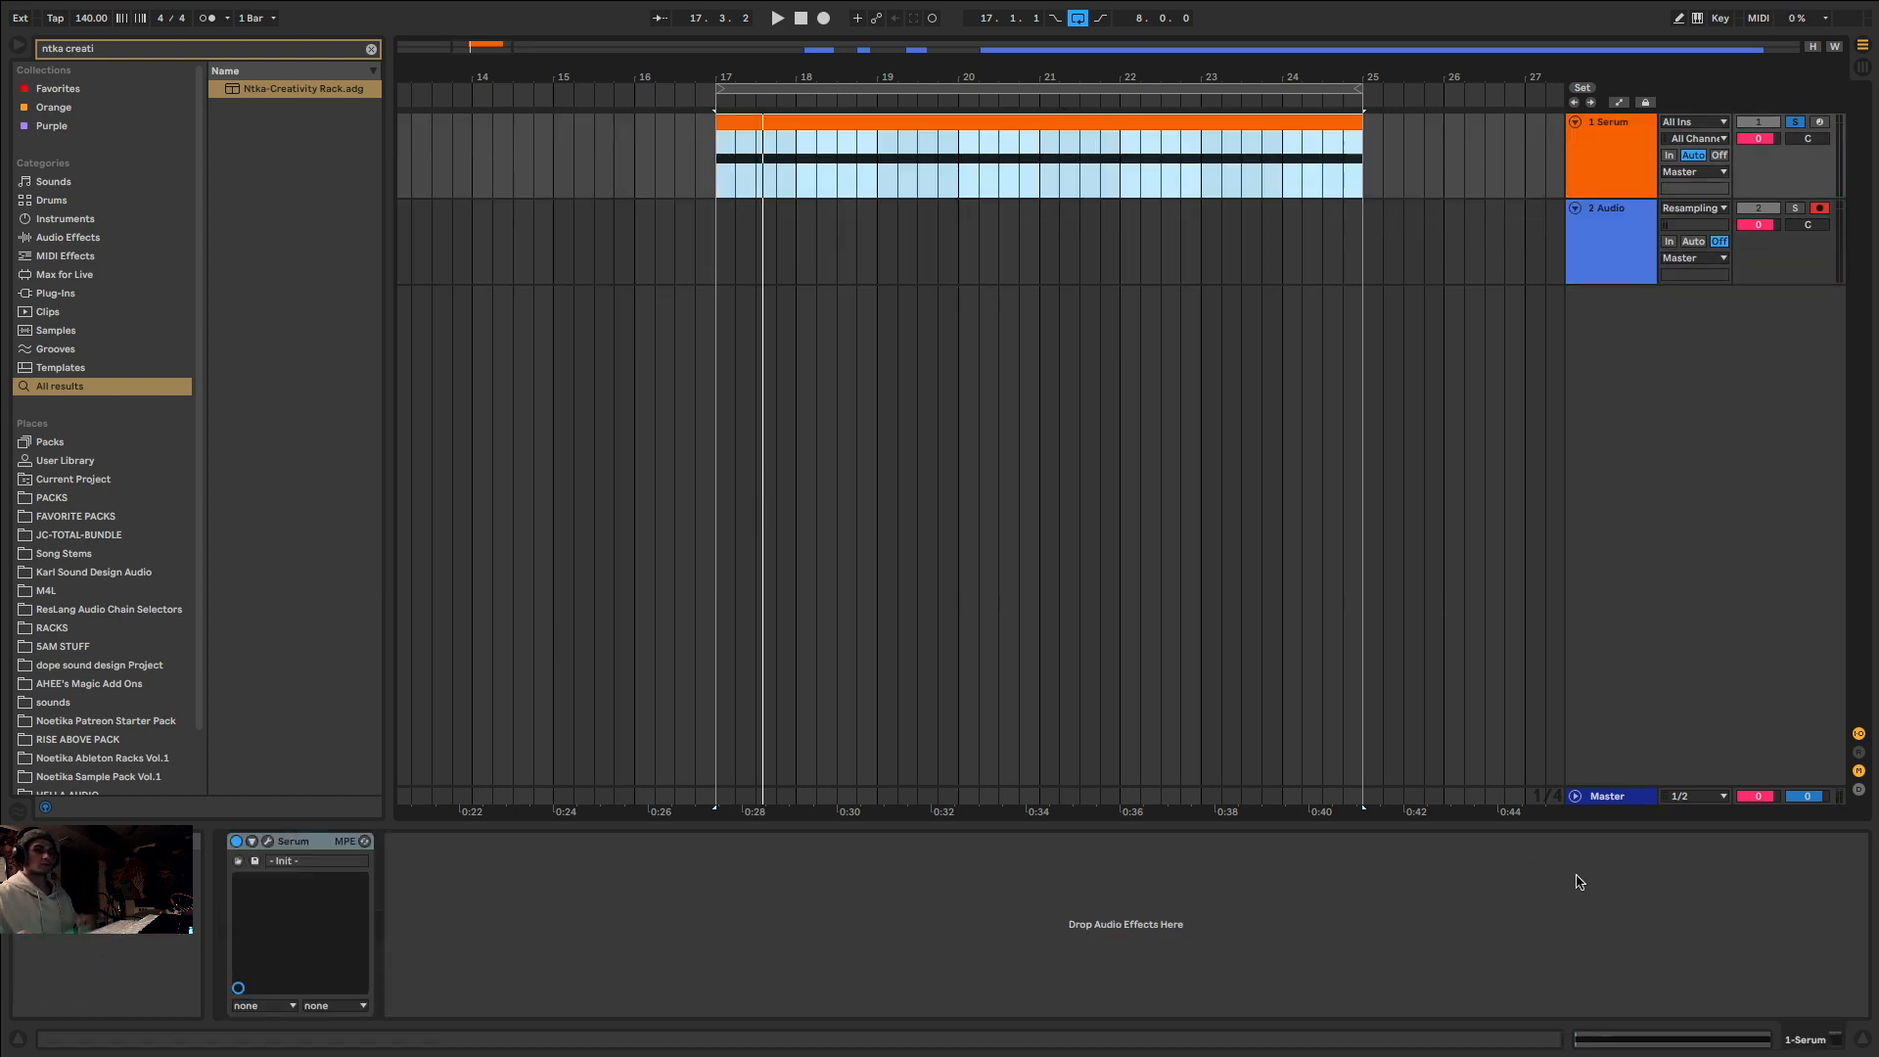
# Step: Rename the Serum track as bass 1 and insert a new MIDI track below it
pyautogui.click(1610, 137)
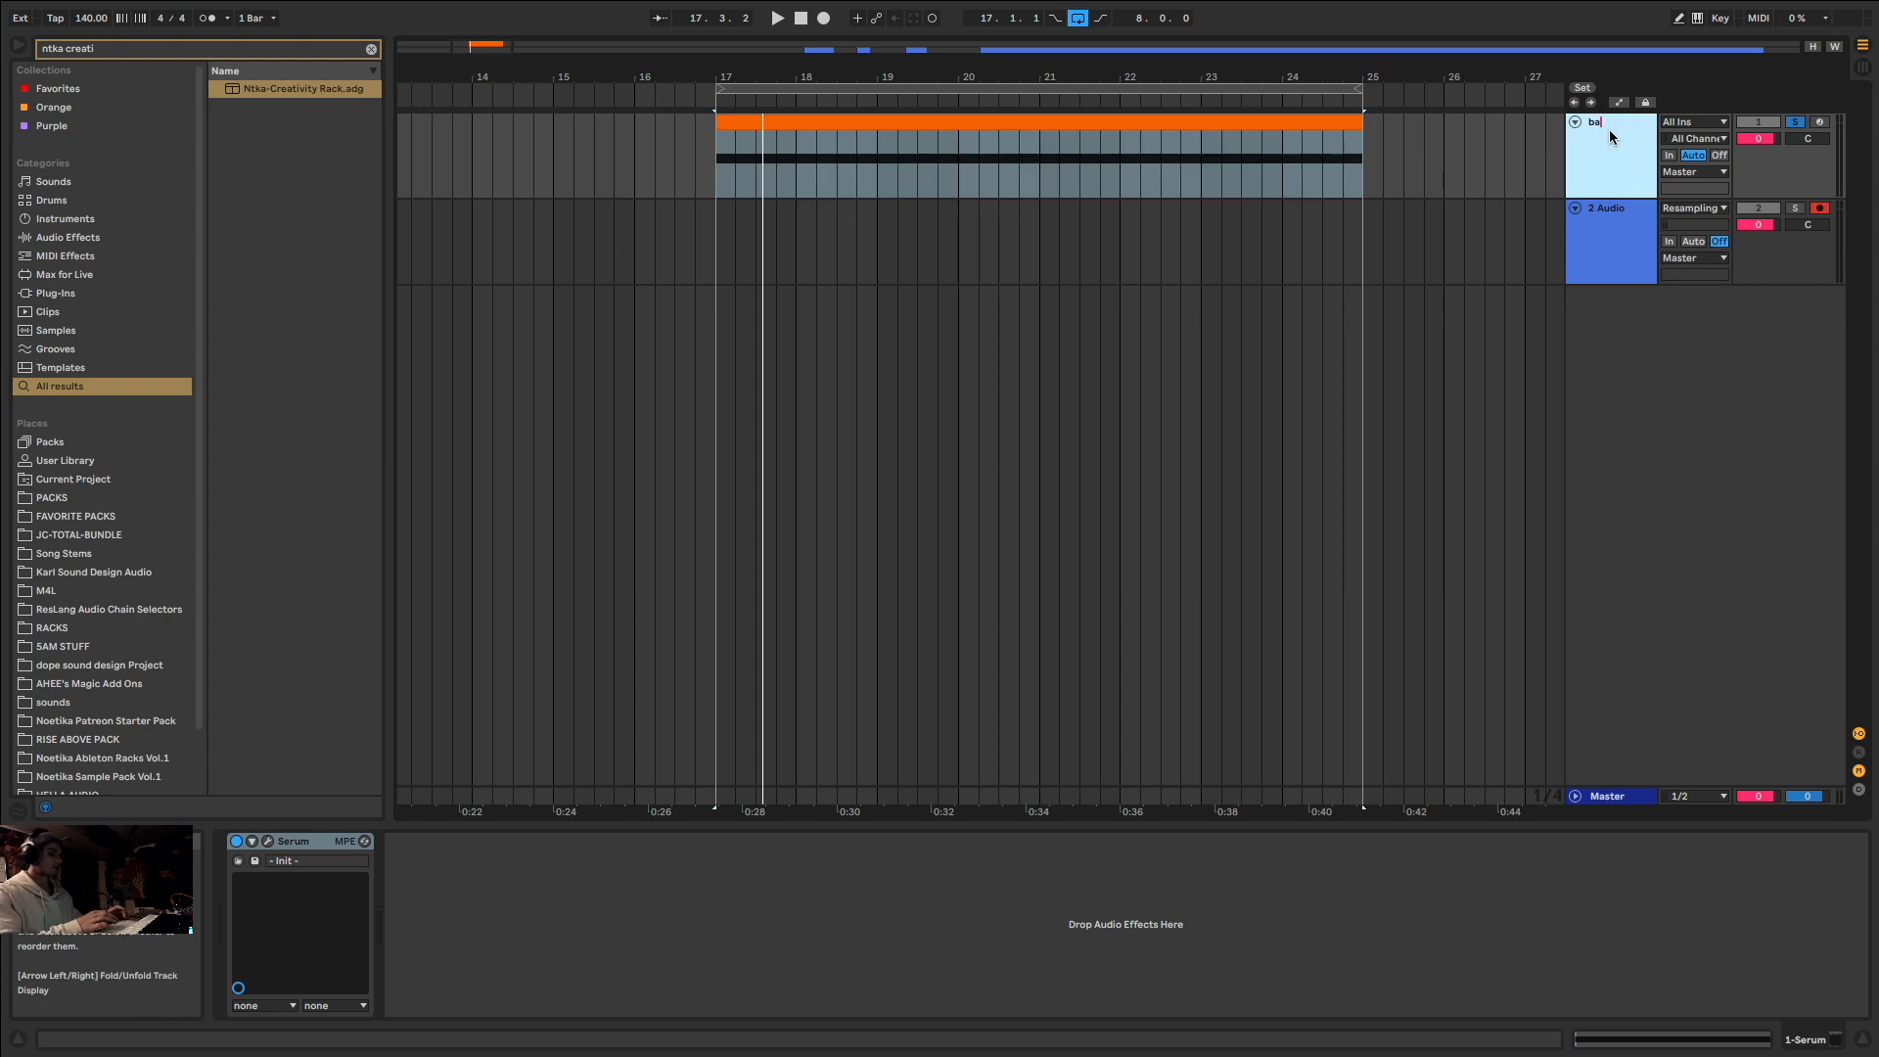
pyautogui.hotkey('ctrl', 'shift', 't')
pyautogui.click(1621, 178)
pyautogui.click(1624, 207)
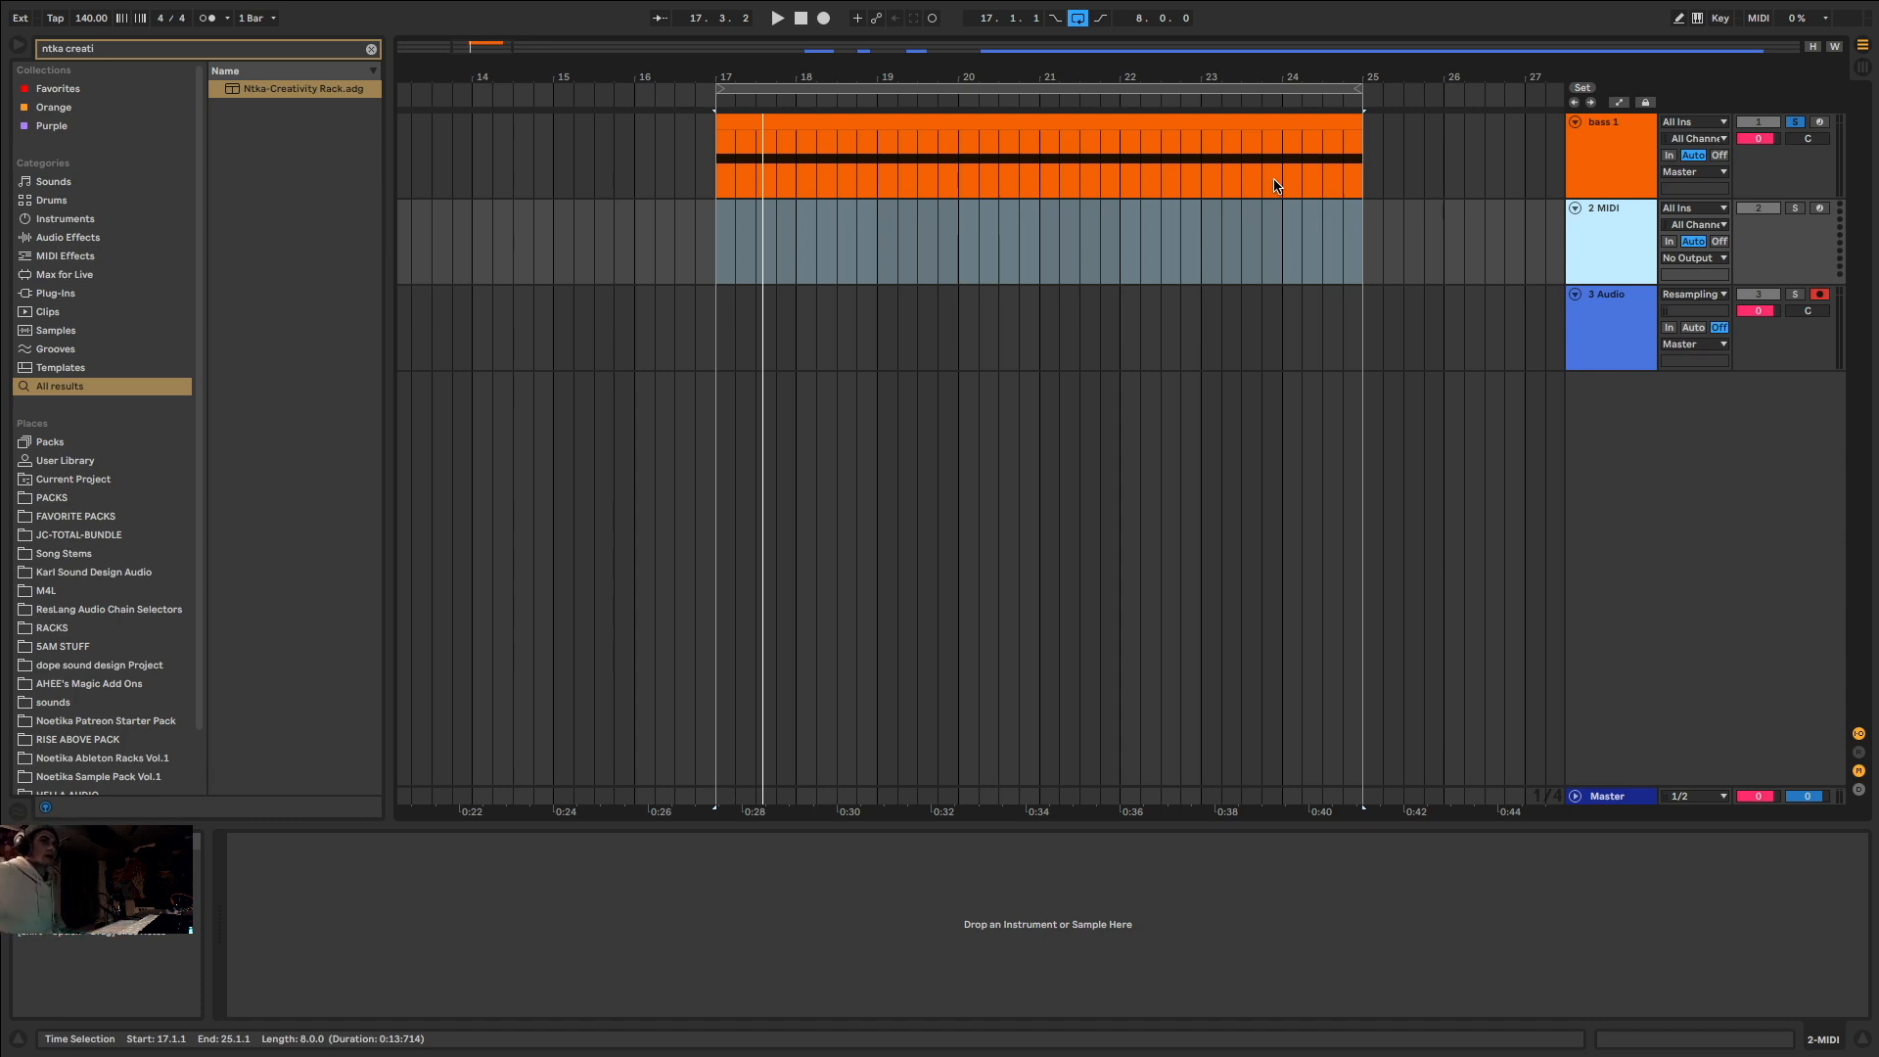
# Step: Select bars 17 to 19 on the resampling audio track
pyautogui.moveTo(1580, 8)
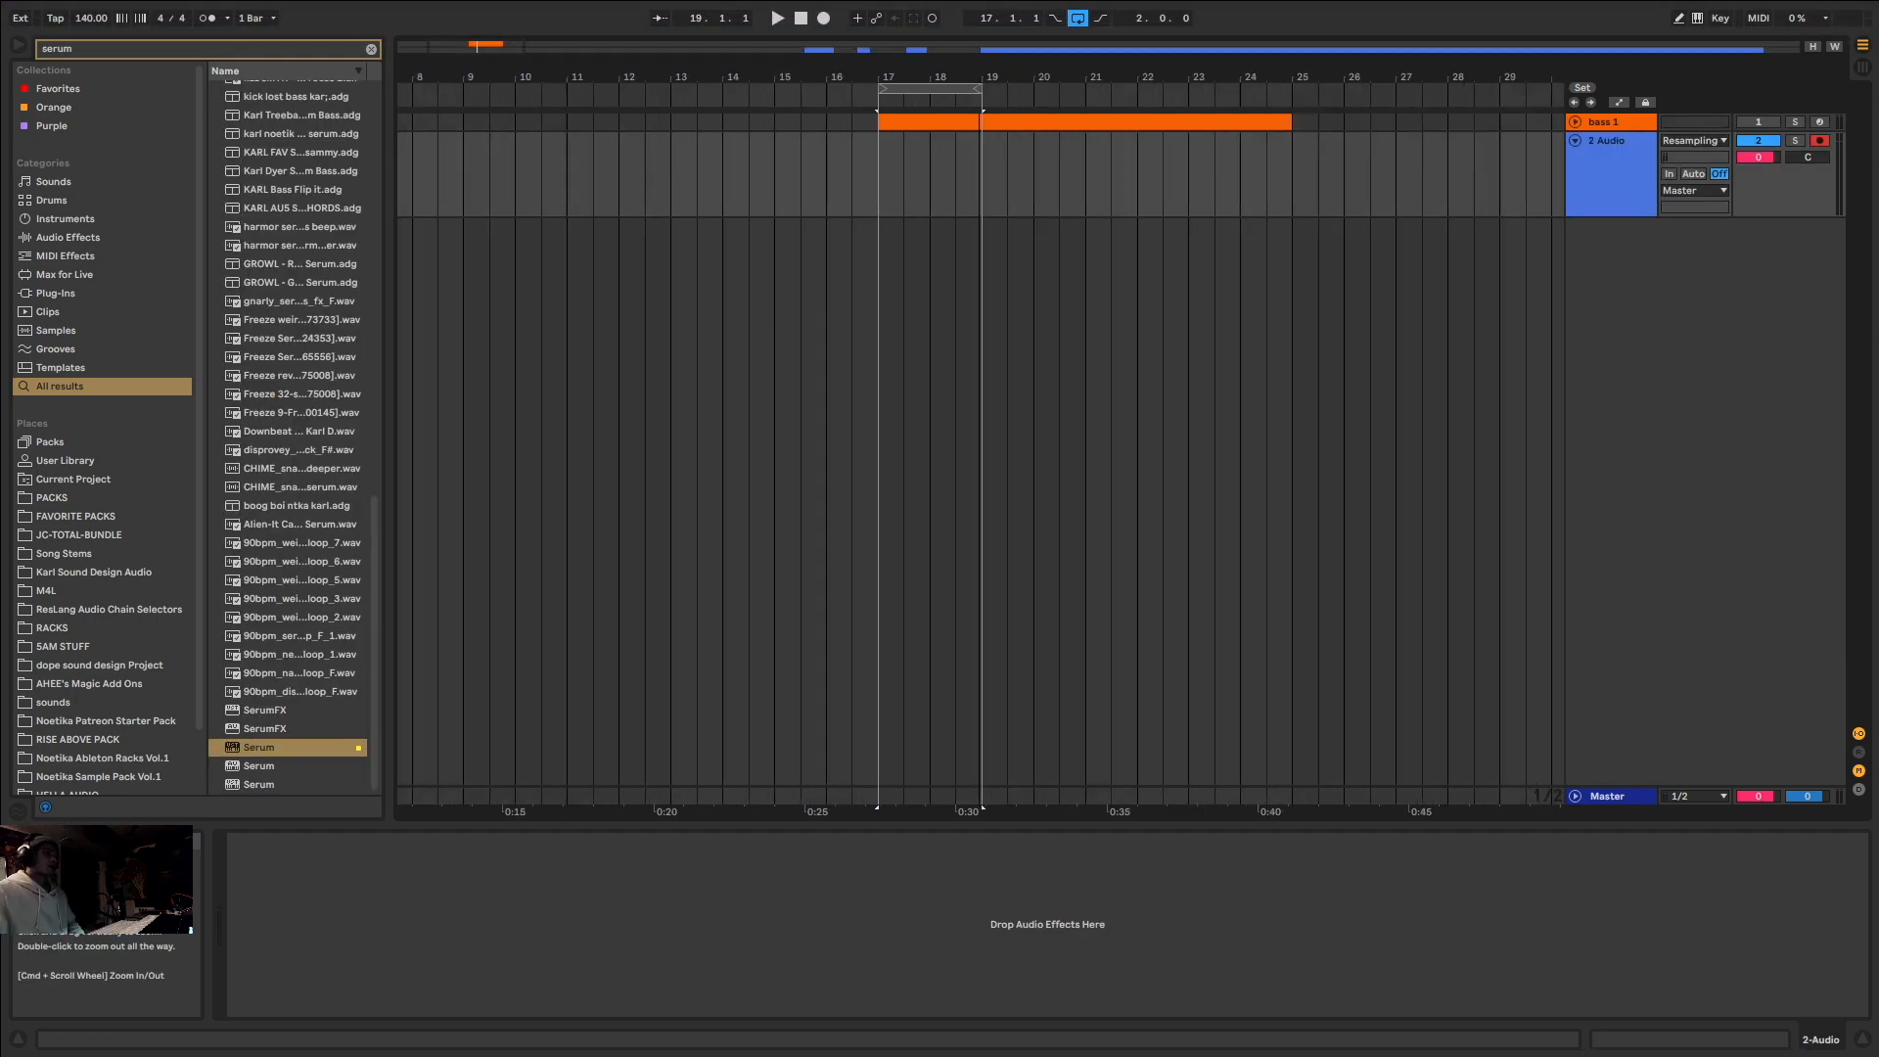
pyautogui.scroll(5, 978, 76)
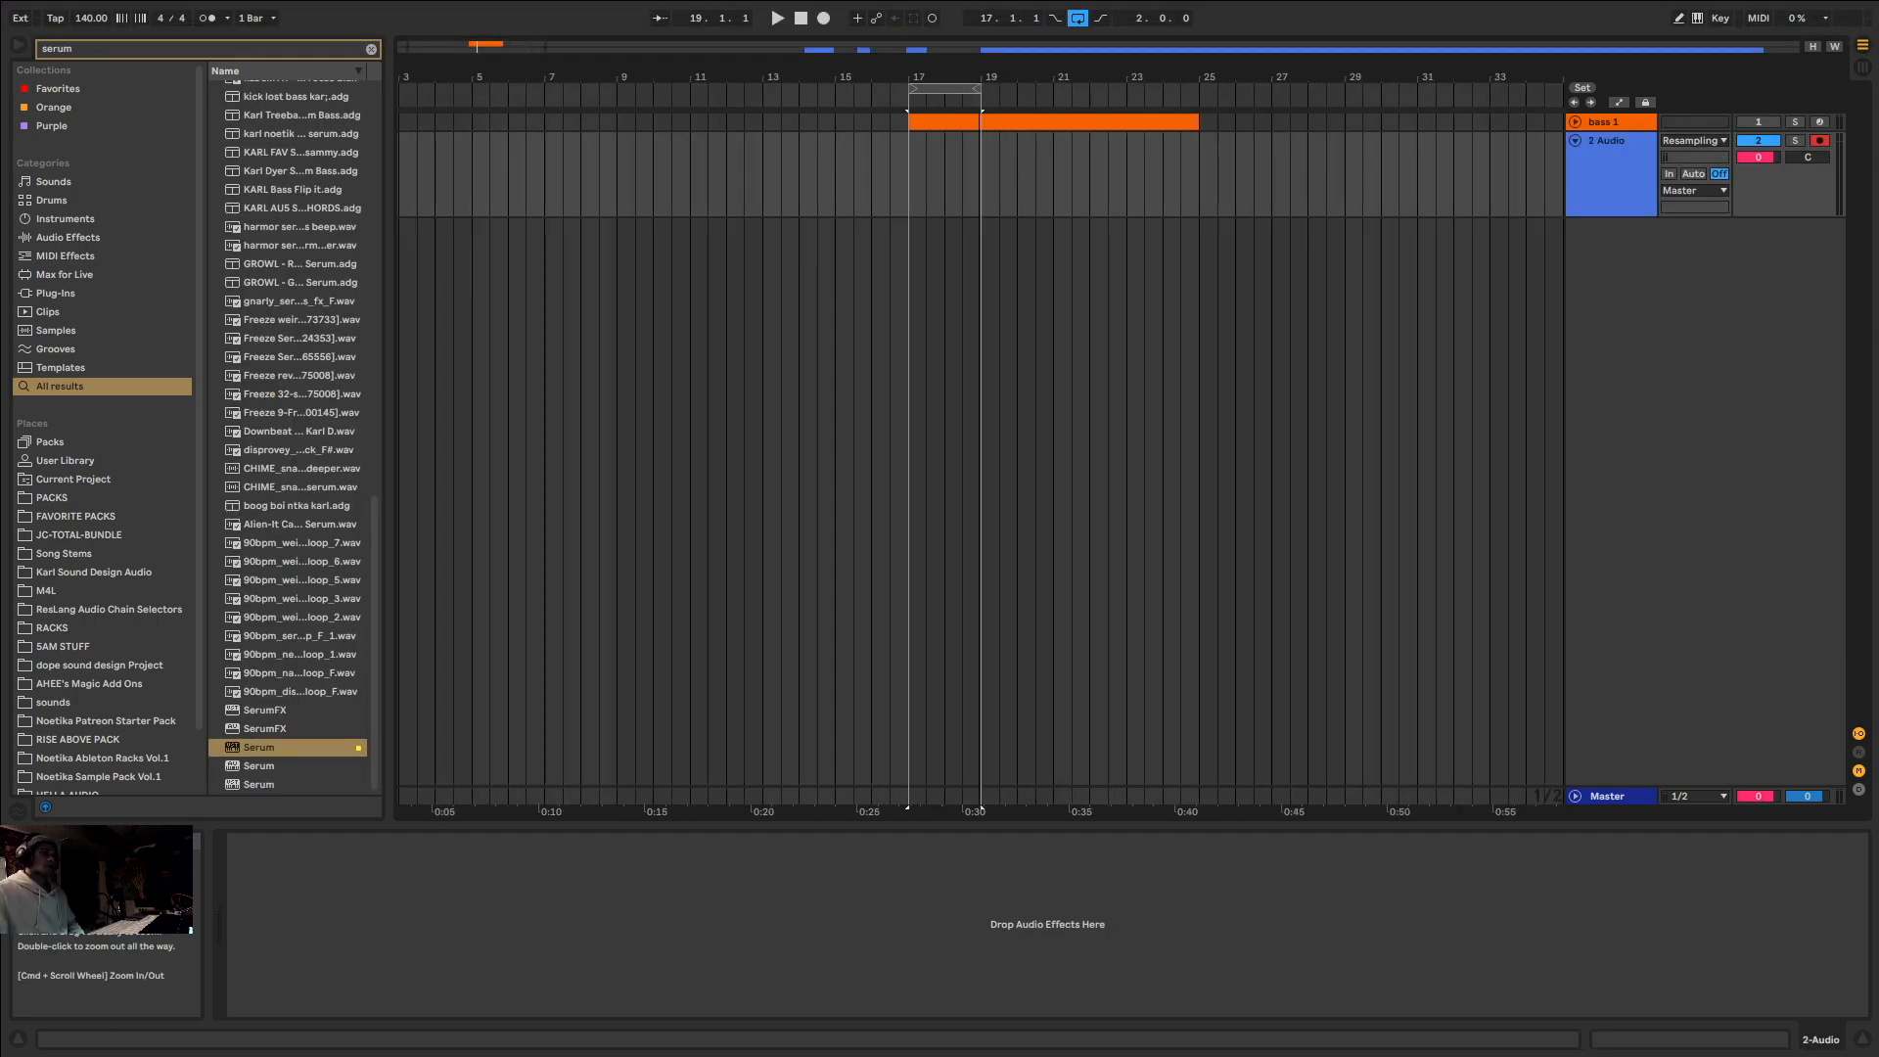
pyautogui.moveTo(474, 47); pyautogui.dragTo(477, 45)
pyautogui.moveTo(736, 208); pyautogui.dragTo(1224, 208)
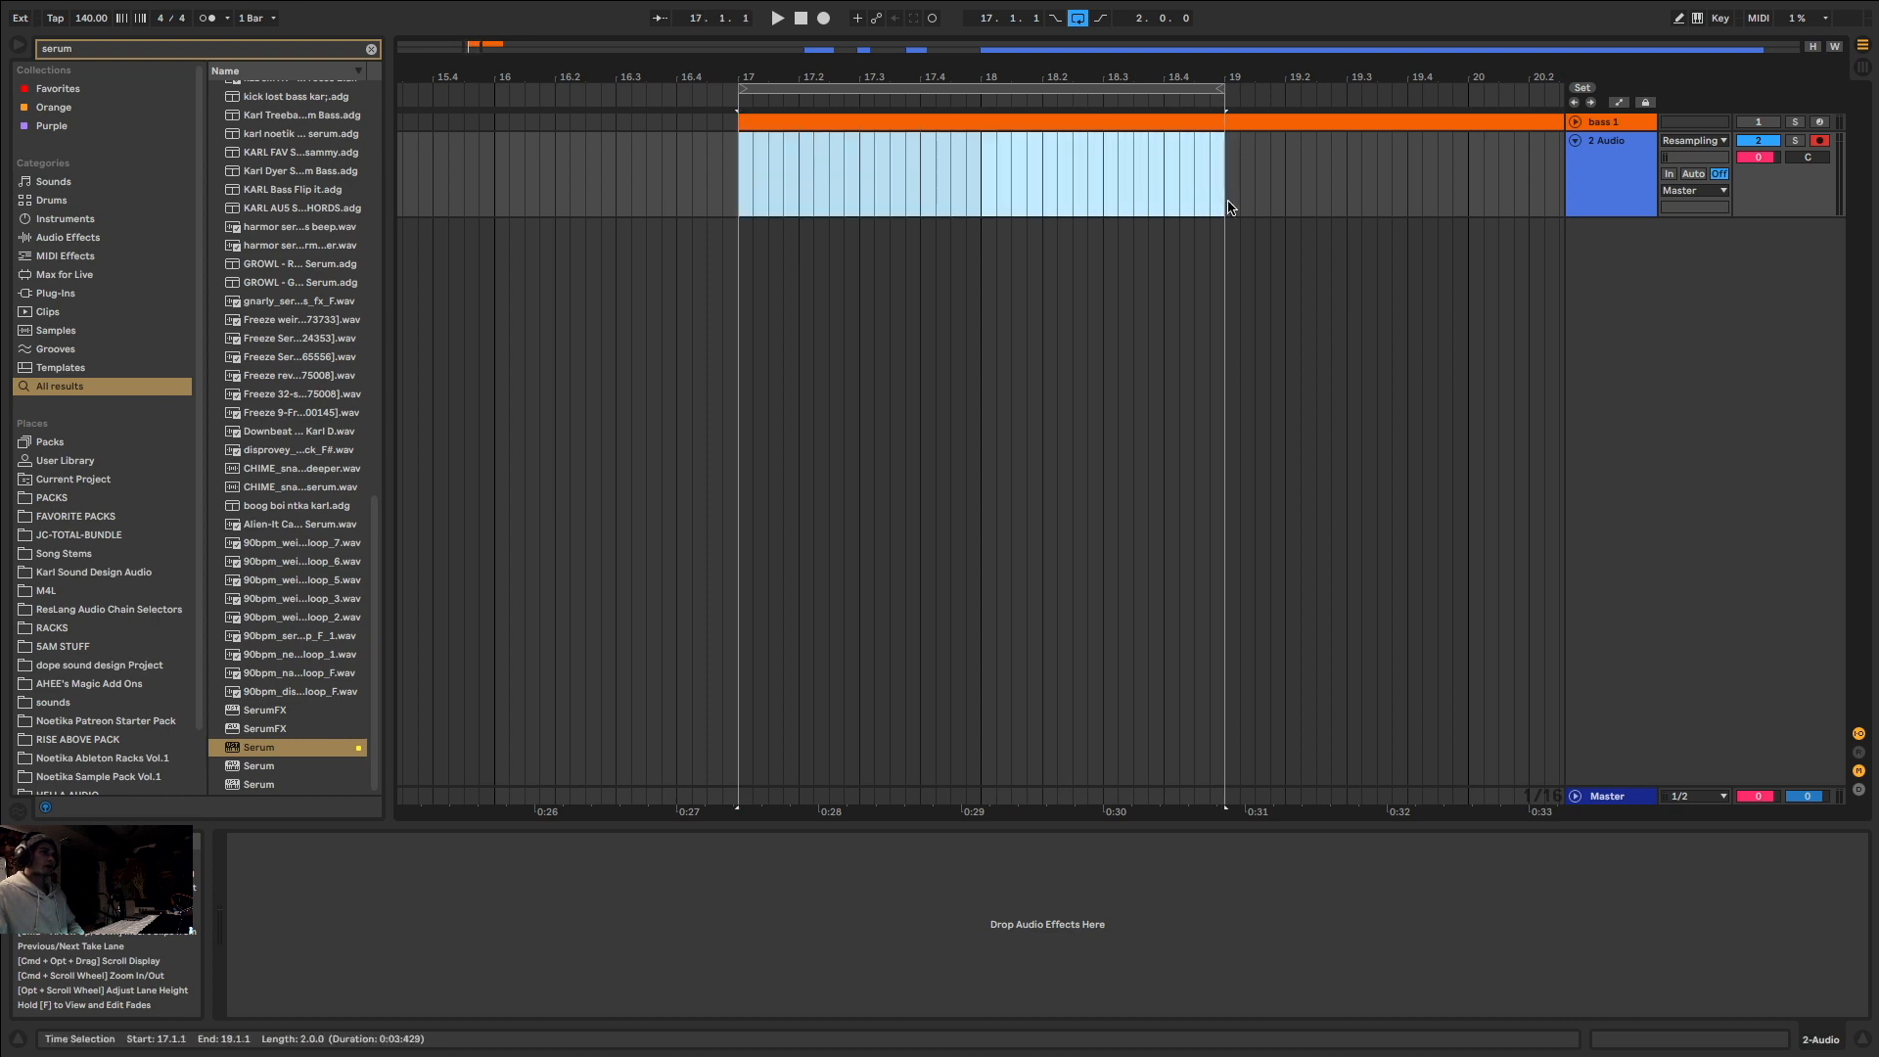
pyautogui.moveTo(470, 47)
pyautogui.mouseDown()
pyautogui.moveTo(471, 8)
pyautogui.moveTo(473, 48)
pyautogui.mouseUp()
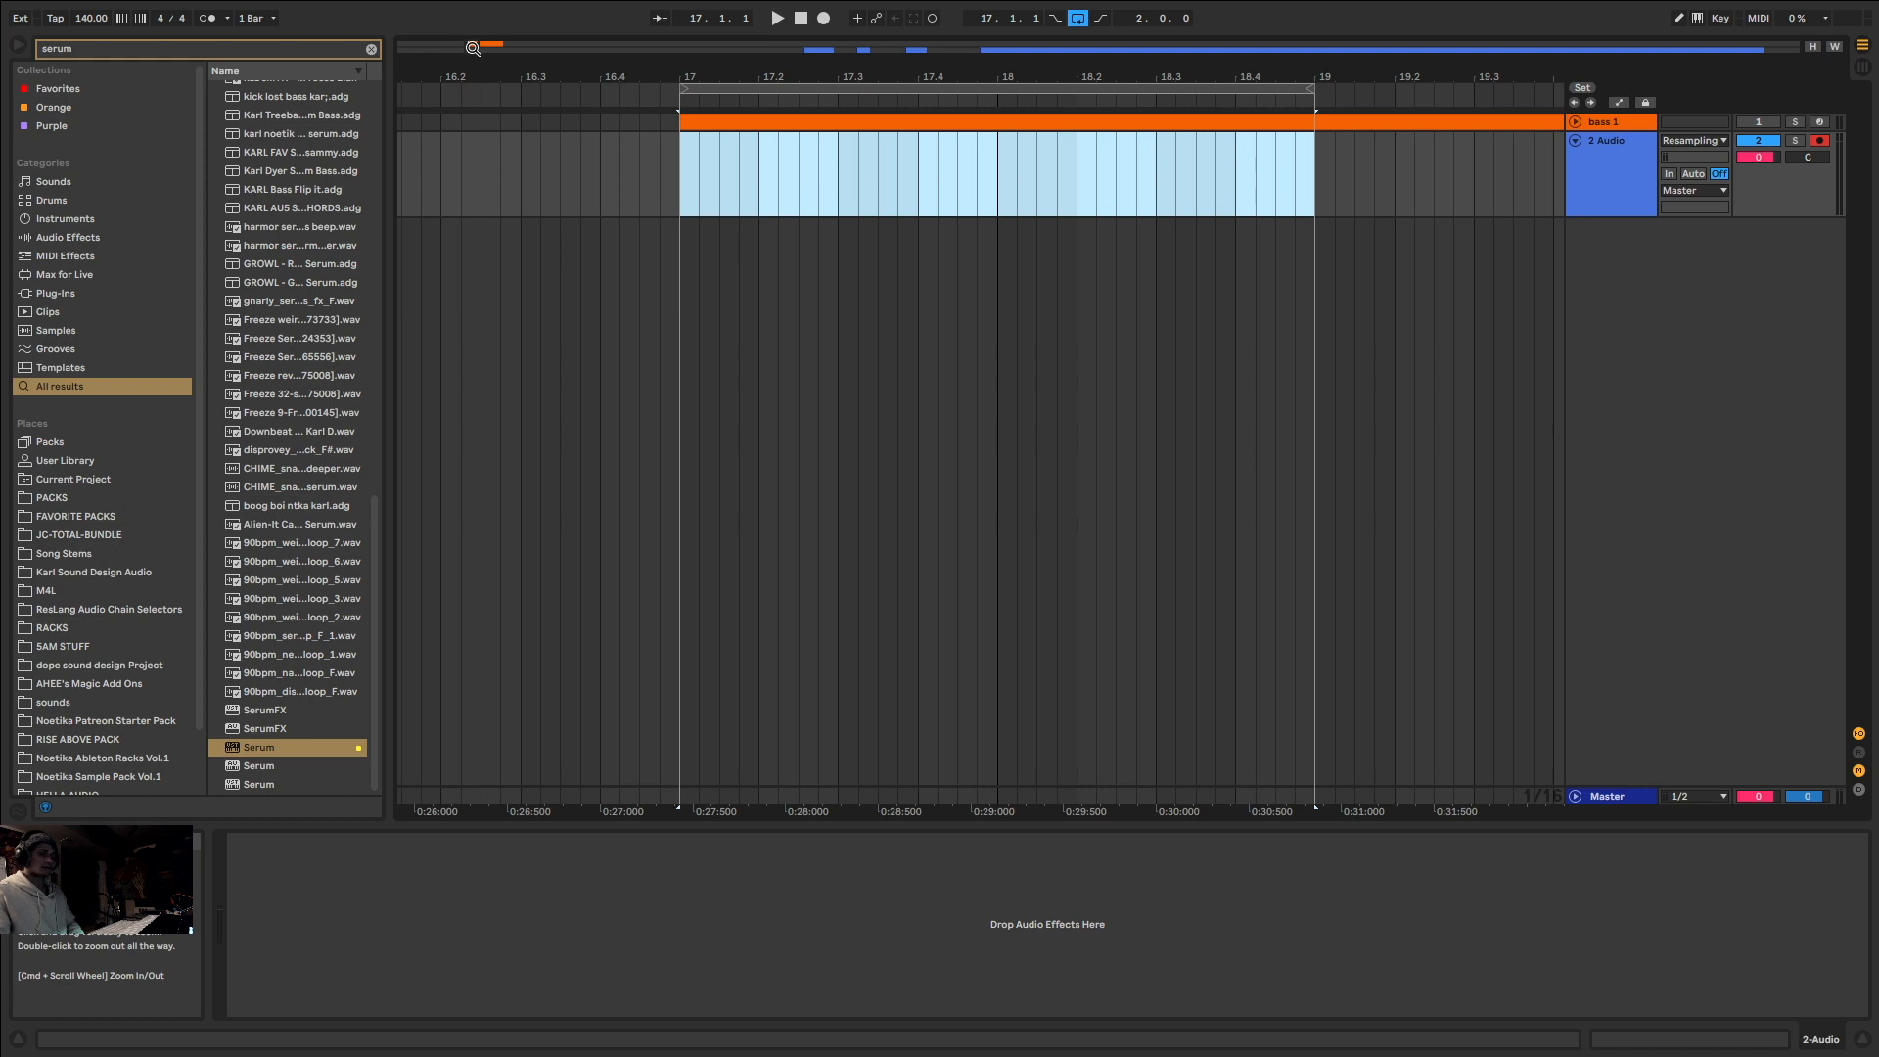
# Step: Create a two-bar MIDI clip from bar 17 to 19 on a new MIDI track and add a C3 note to it
pyautogui.click(1582, 188)
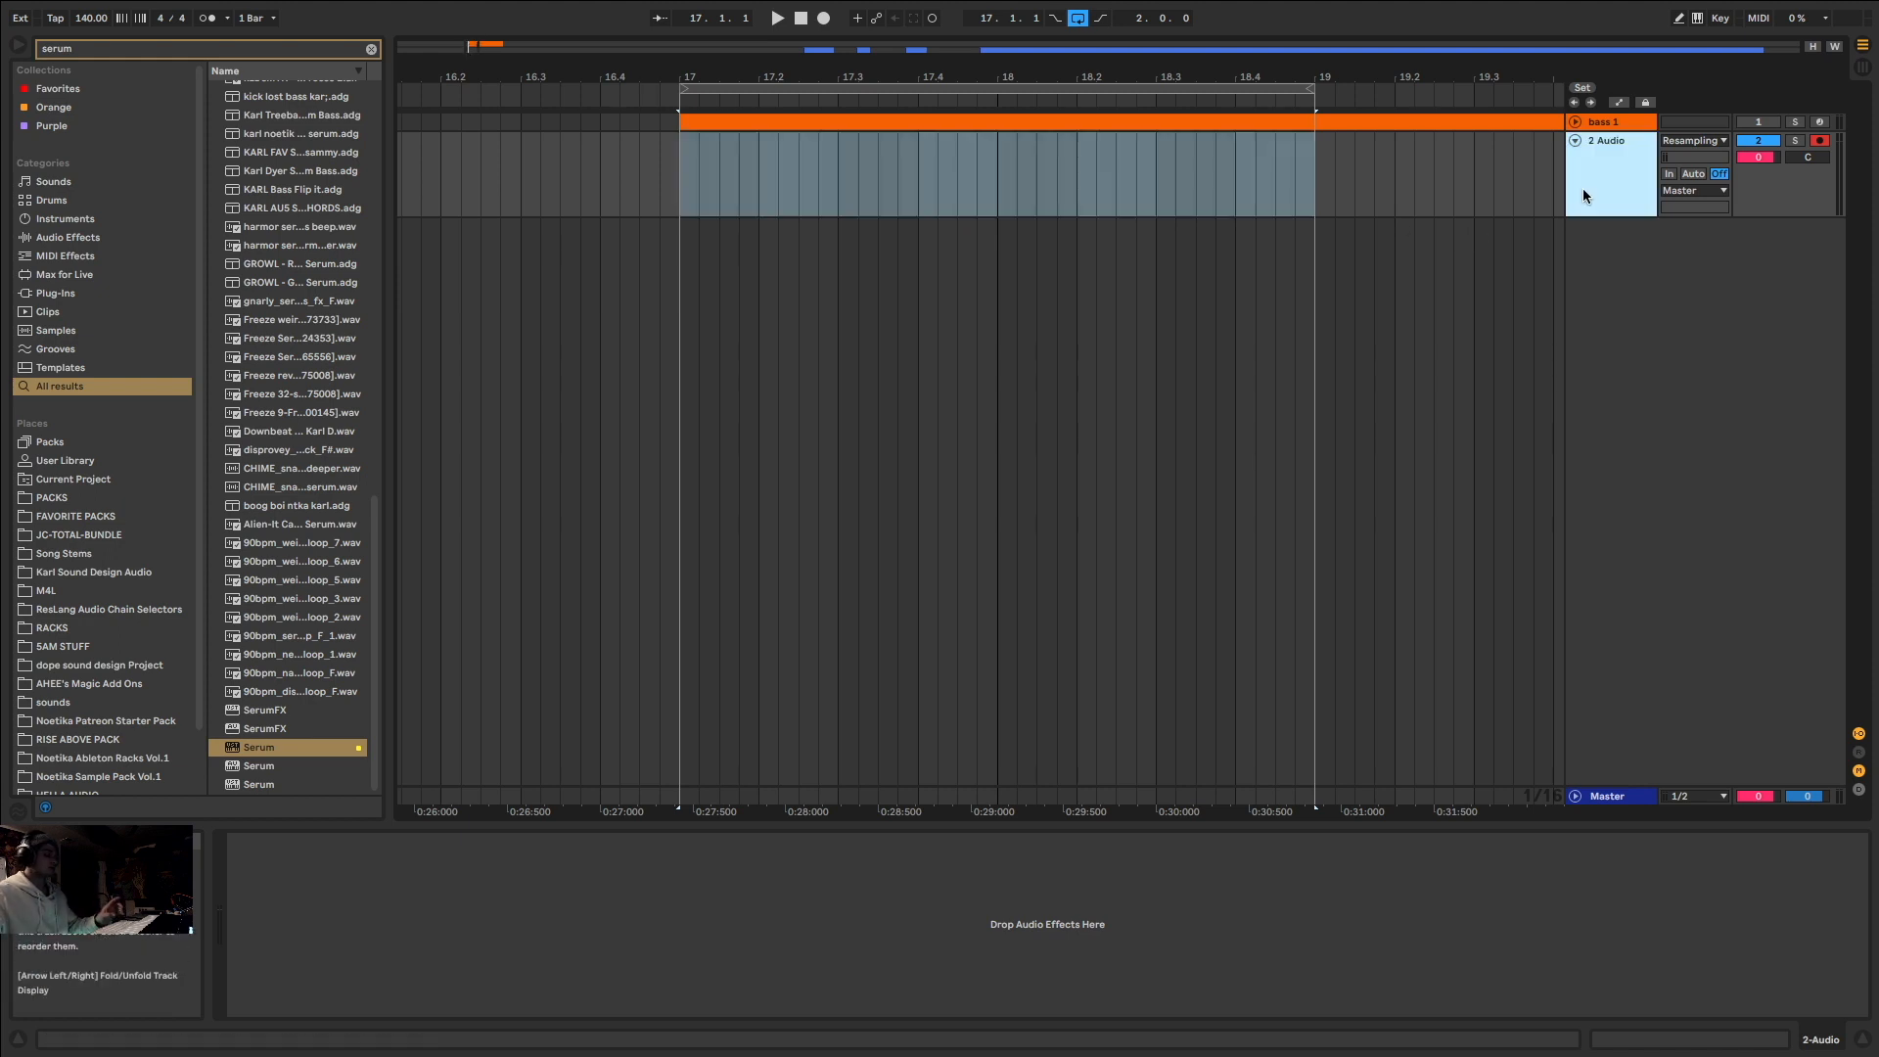
pyautogui.press('super+shift+t')
pyautogui.moveTo(674, 289); pyautogui.dragTo(1307, 278)
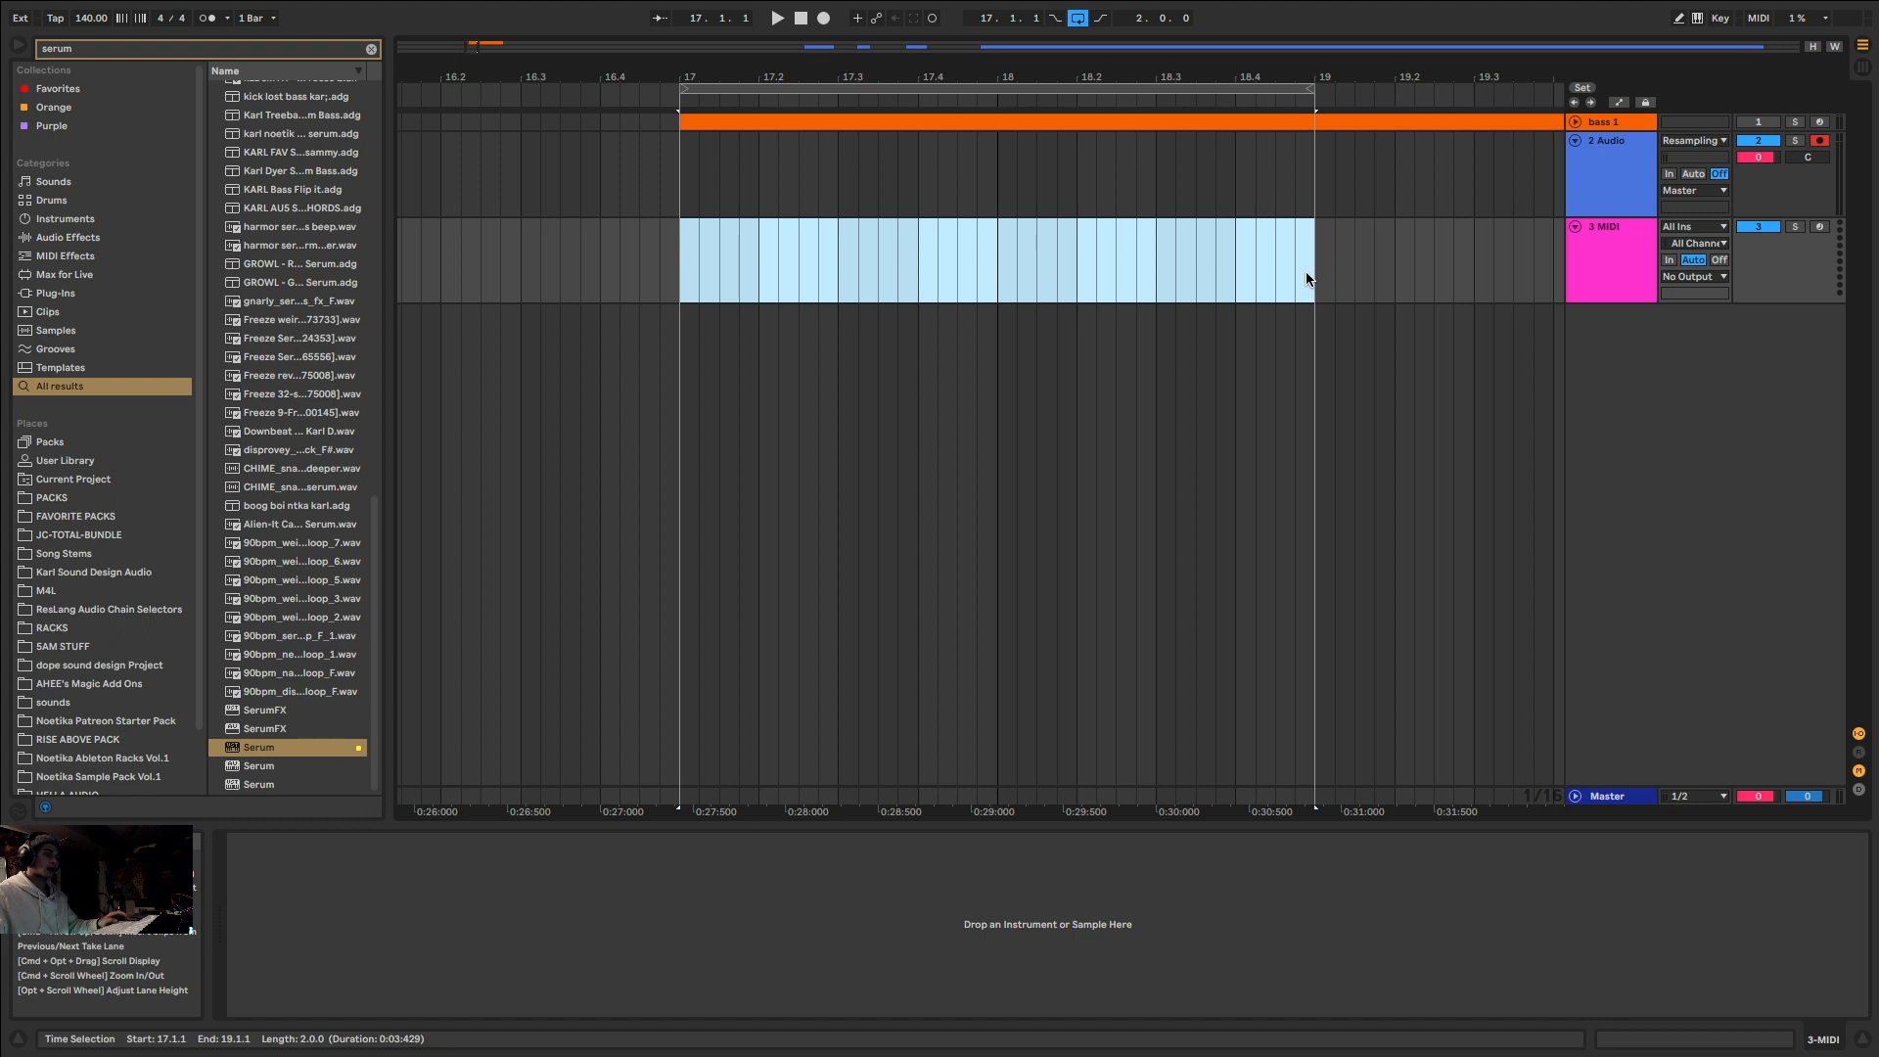
pyautogui.press('super+shift+m')
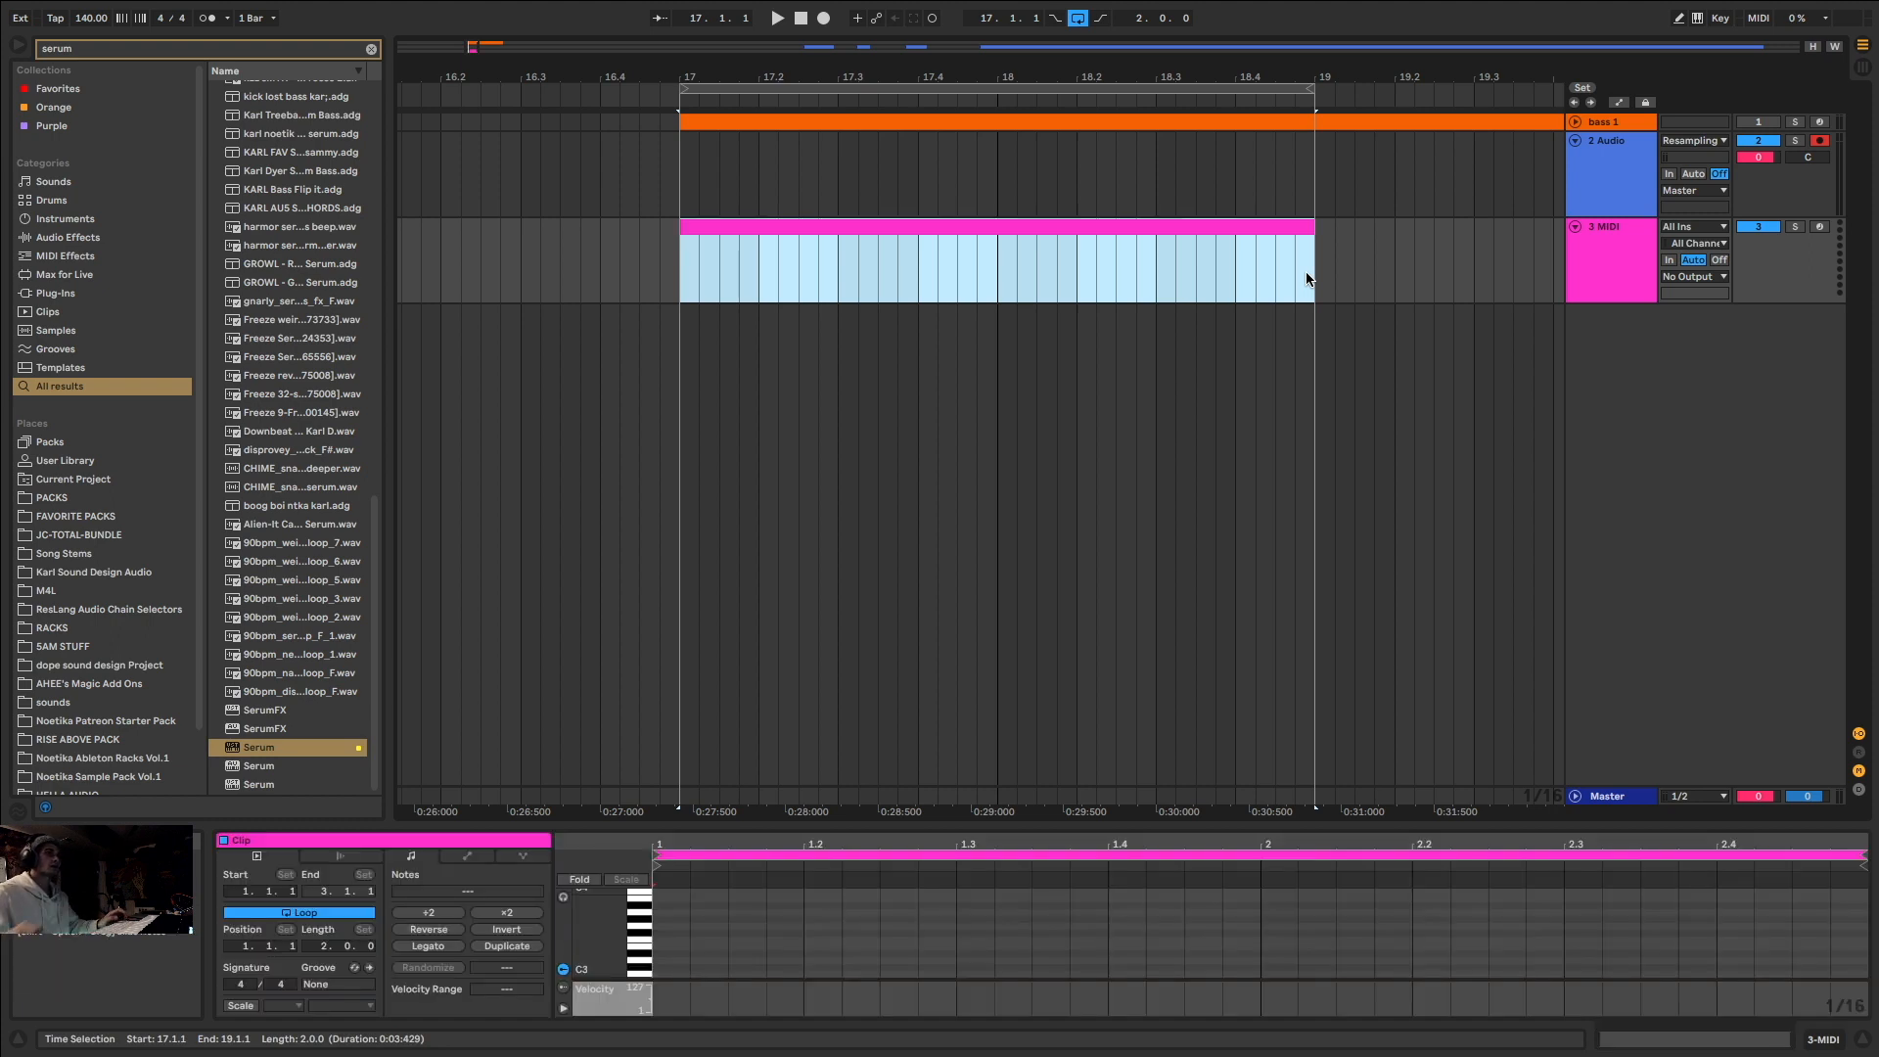
pyautogui.doubleClick(667, 968)
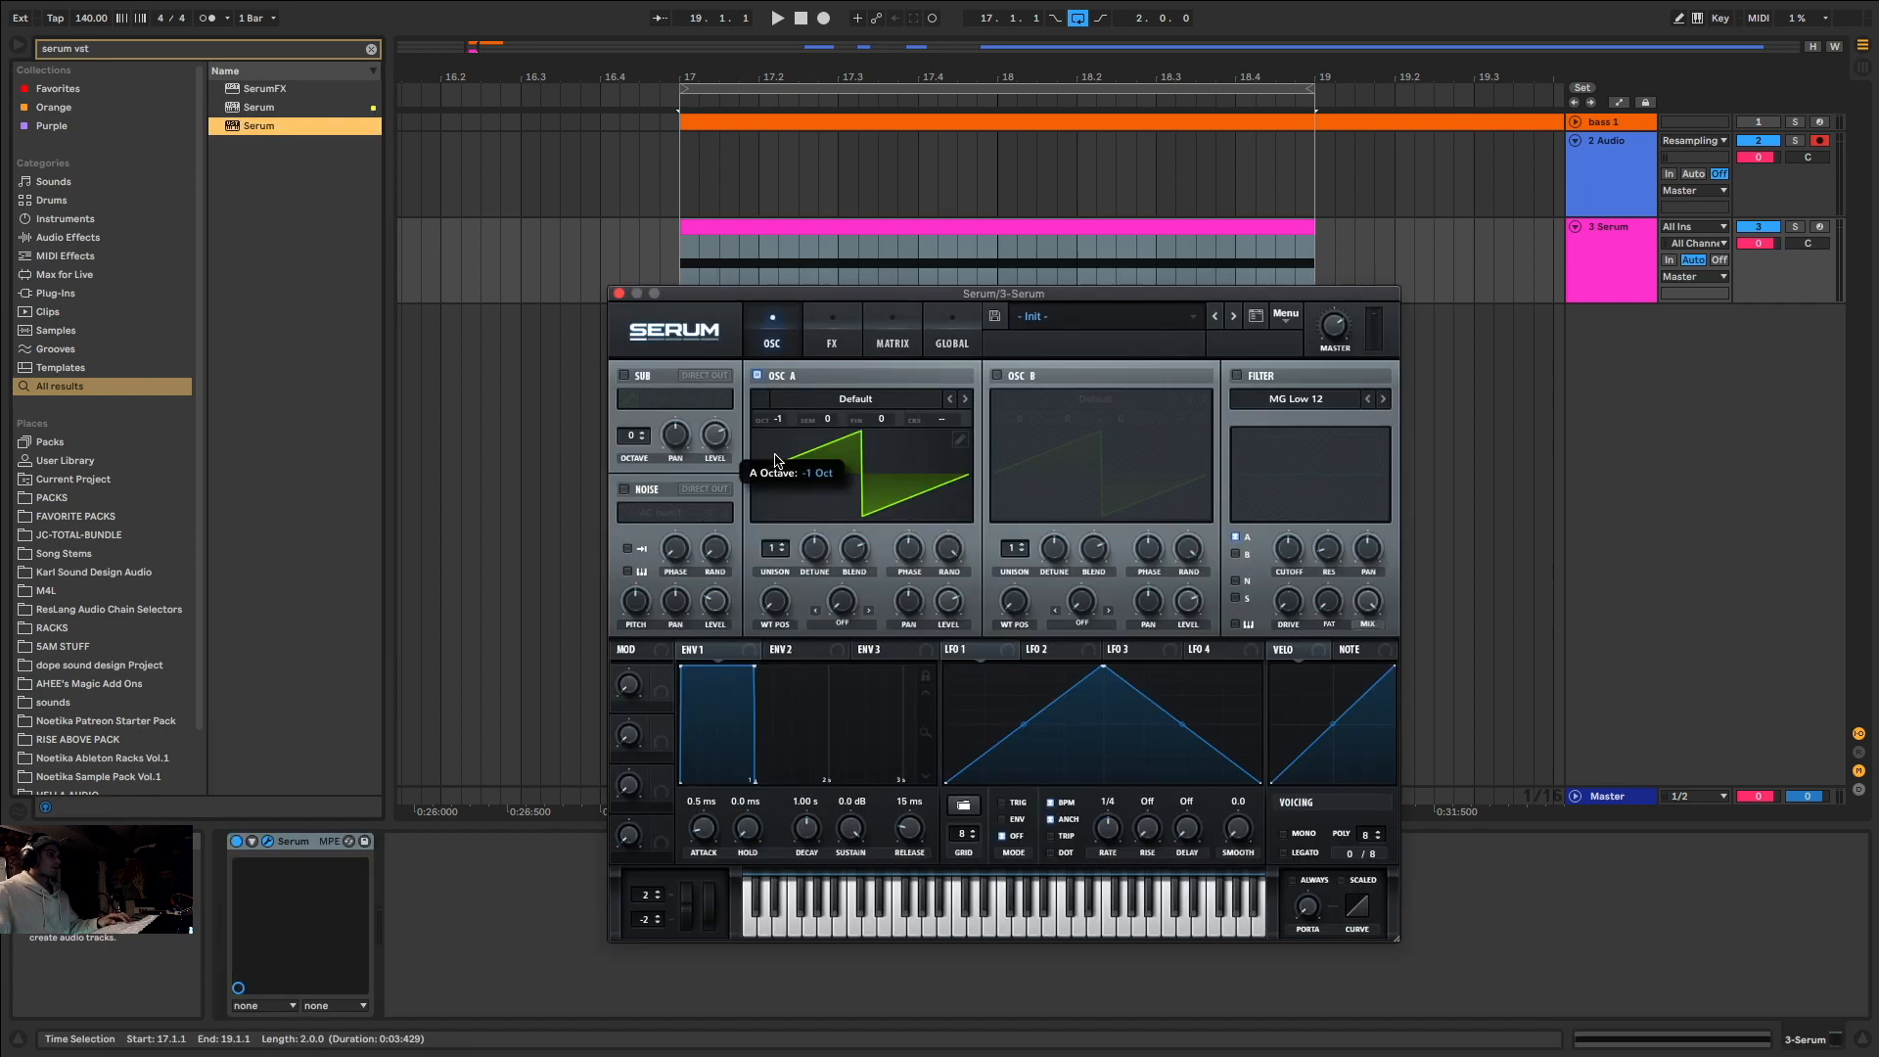
# Step: Set the octave of Serum's oscillator A to -3
pyautogui.moveTo(778, 489); pyautogui.dragTo(778, 496)
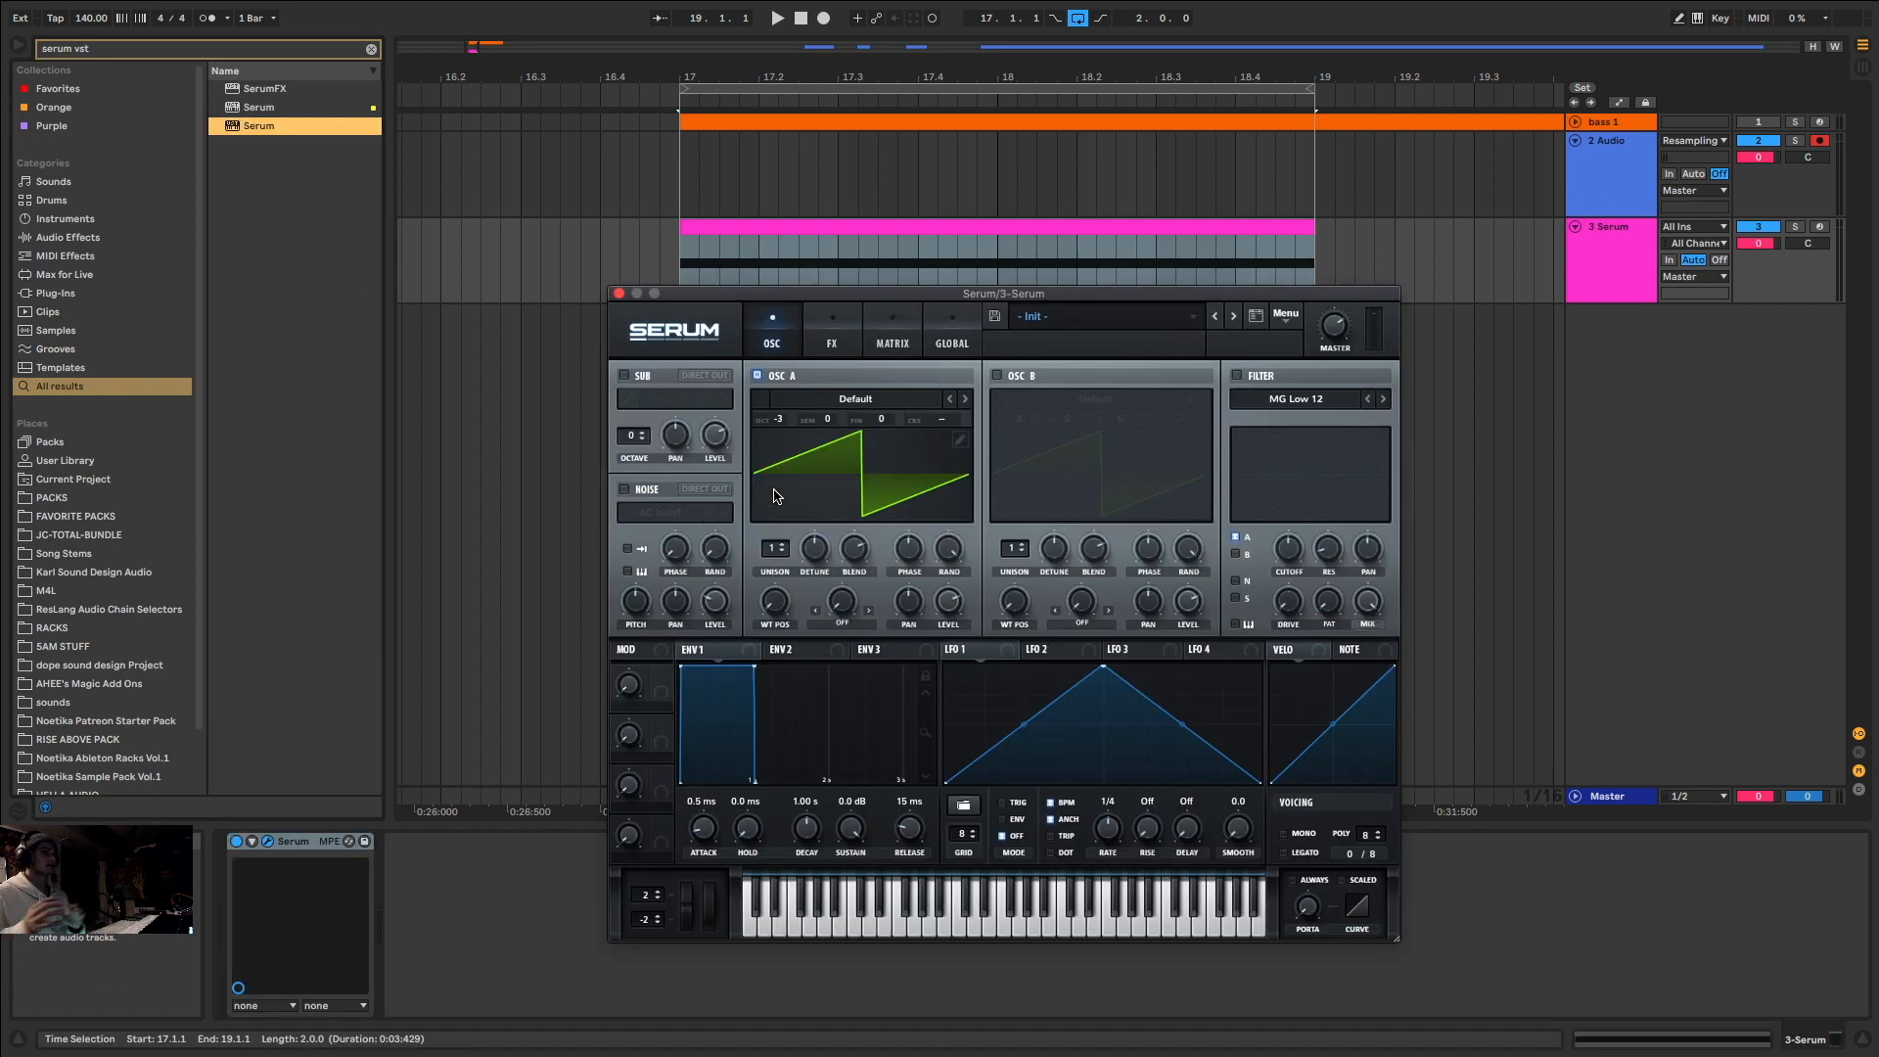
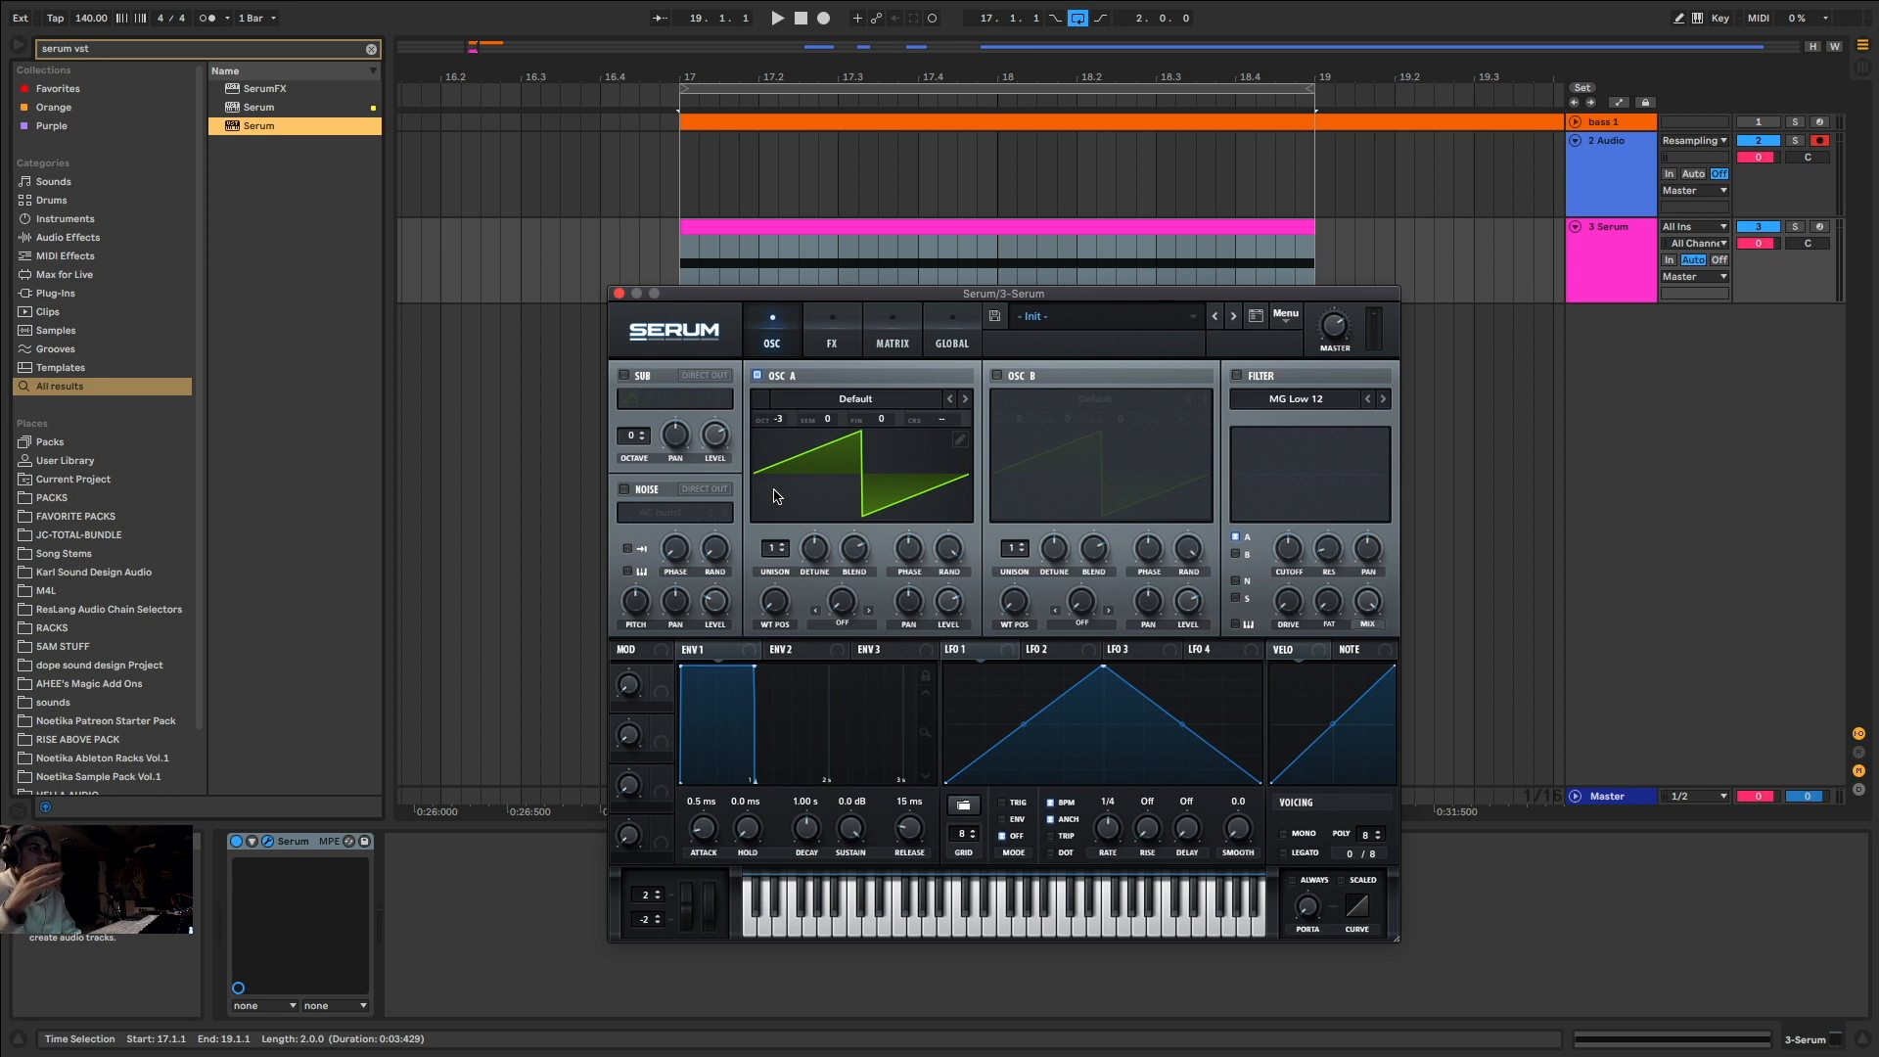
# Step: Load the Basic Shapes wavetable from the Analog category into oscillator A
pyautogui.click(851, 396)
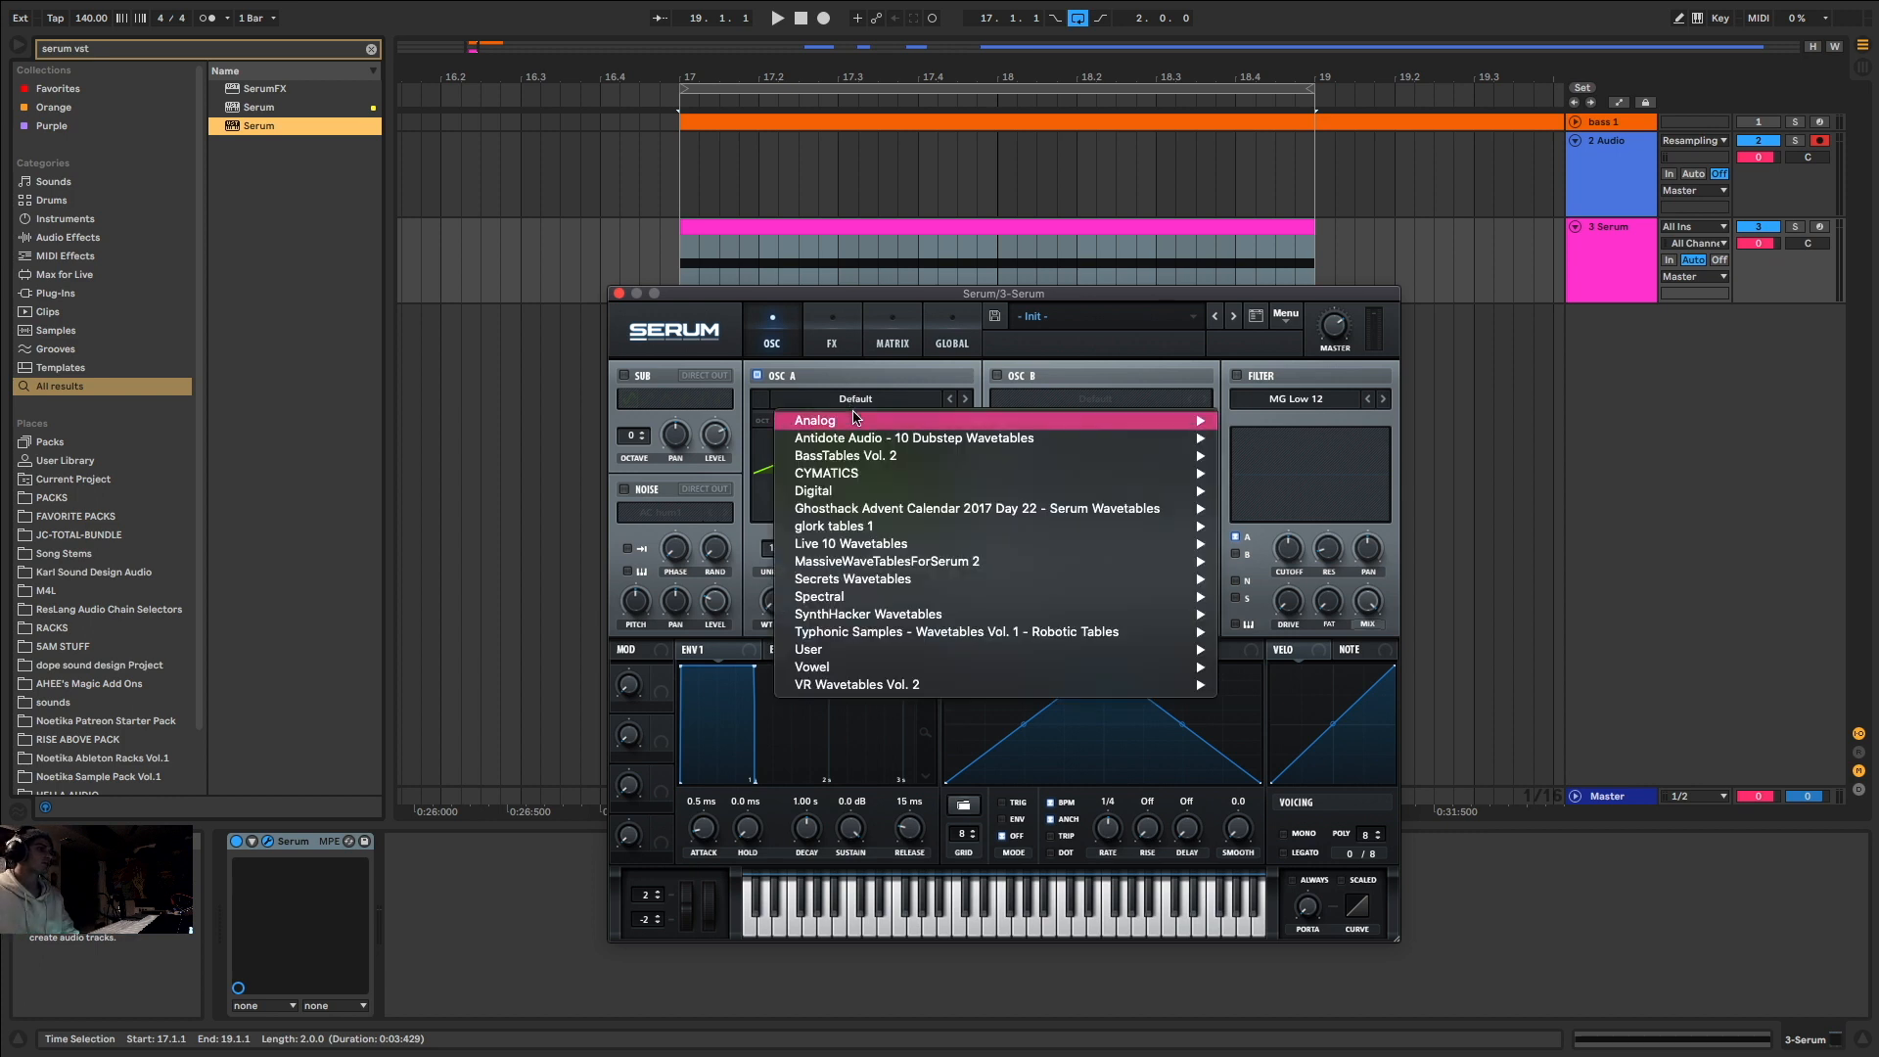
pyautogui.moveTo(1175, 420)
pyautogui.click(1316, 413)
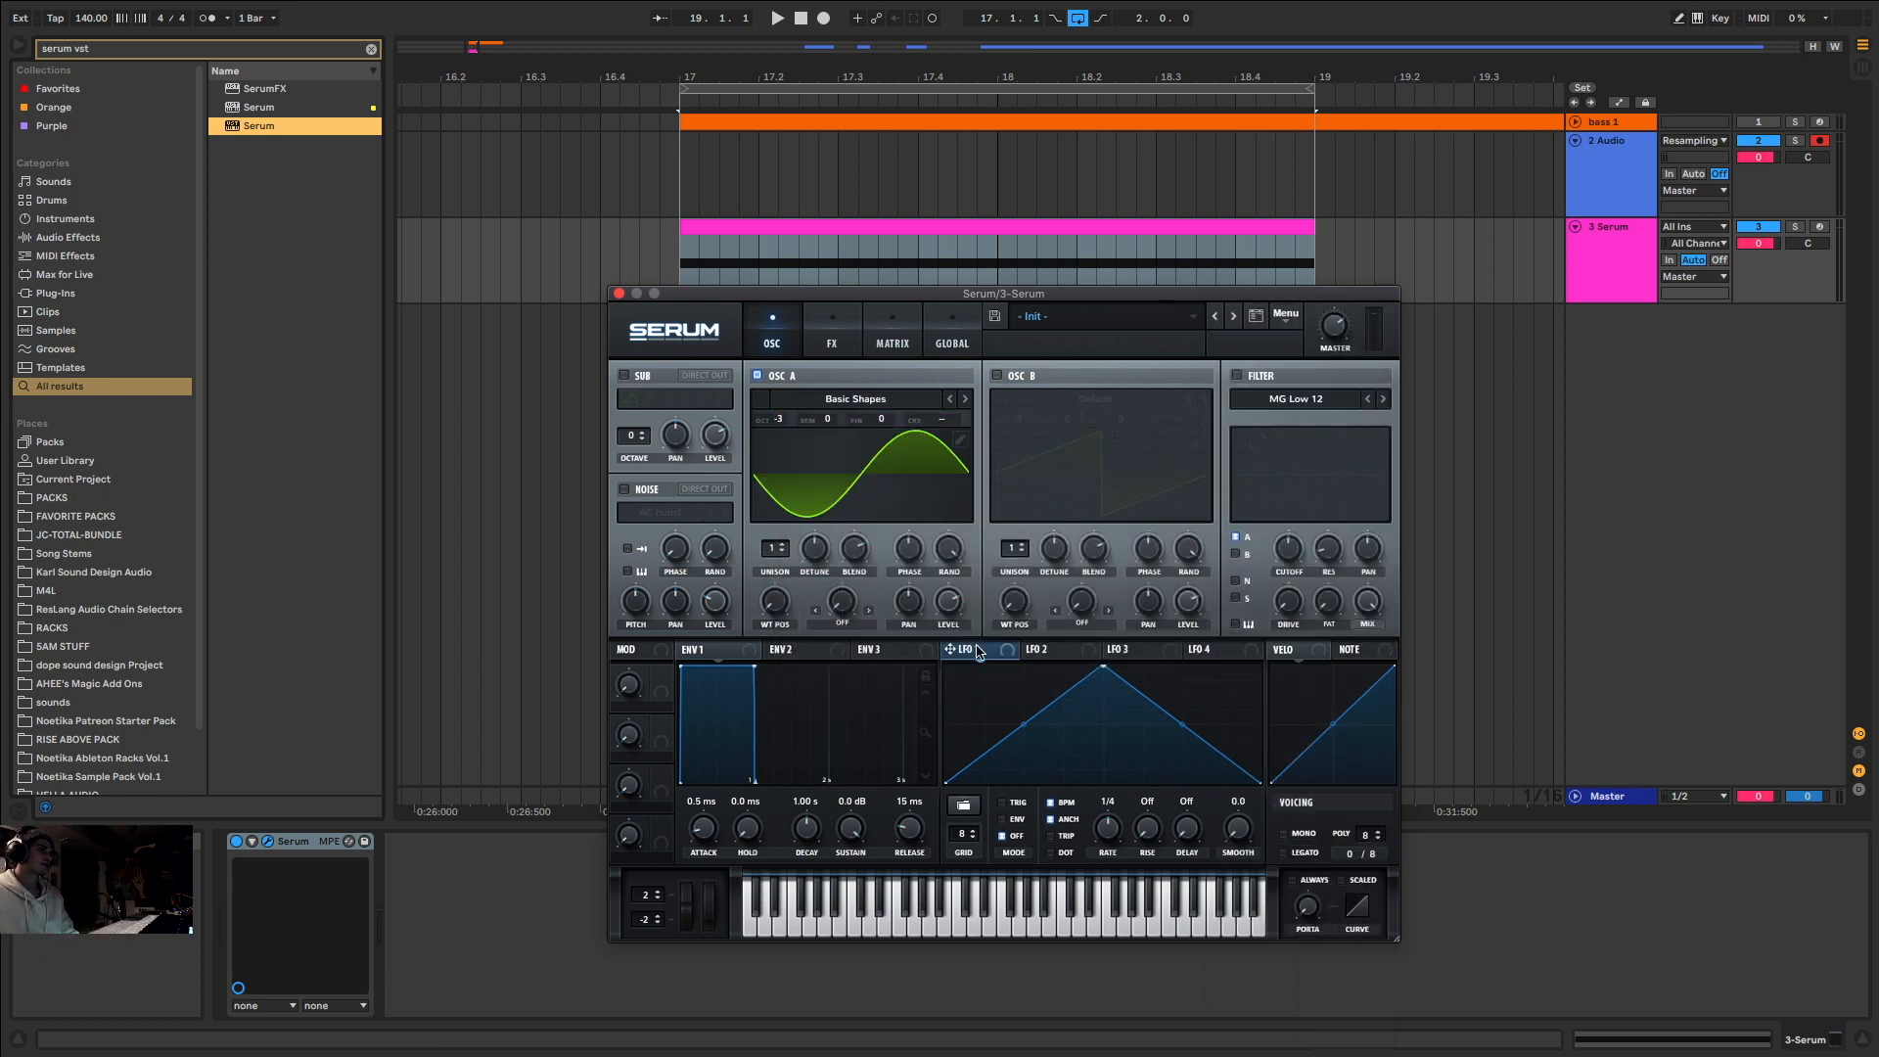
# Step: Modulate oscillator A's level with LFO 1 at a 1/8 rate and reshape its curve with an early peak and slower decline
pyautogui.moveTo(949, 649); pyautogui.dragTo(947, 603)
pyautogui.press('space')
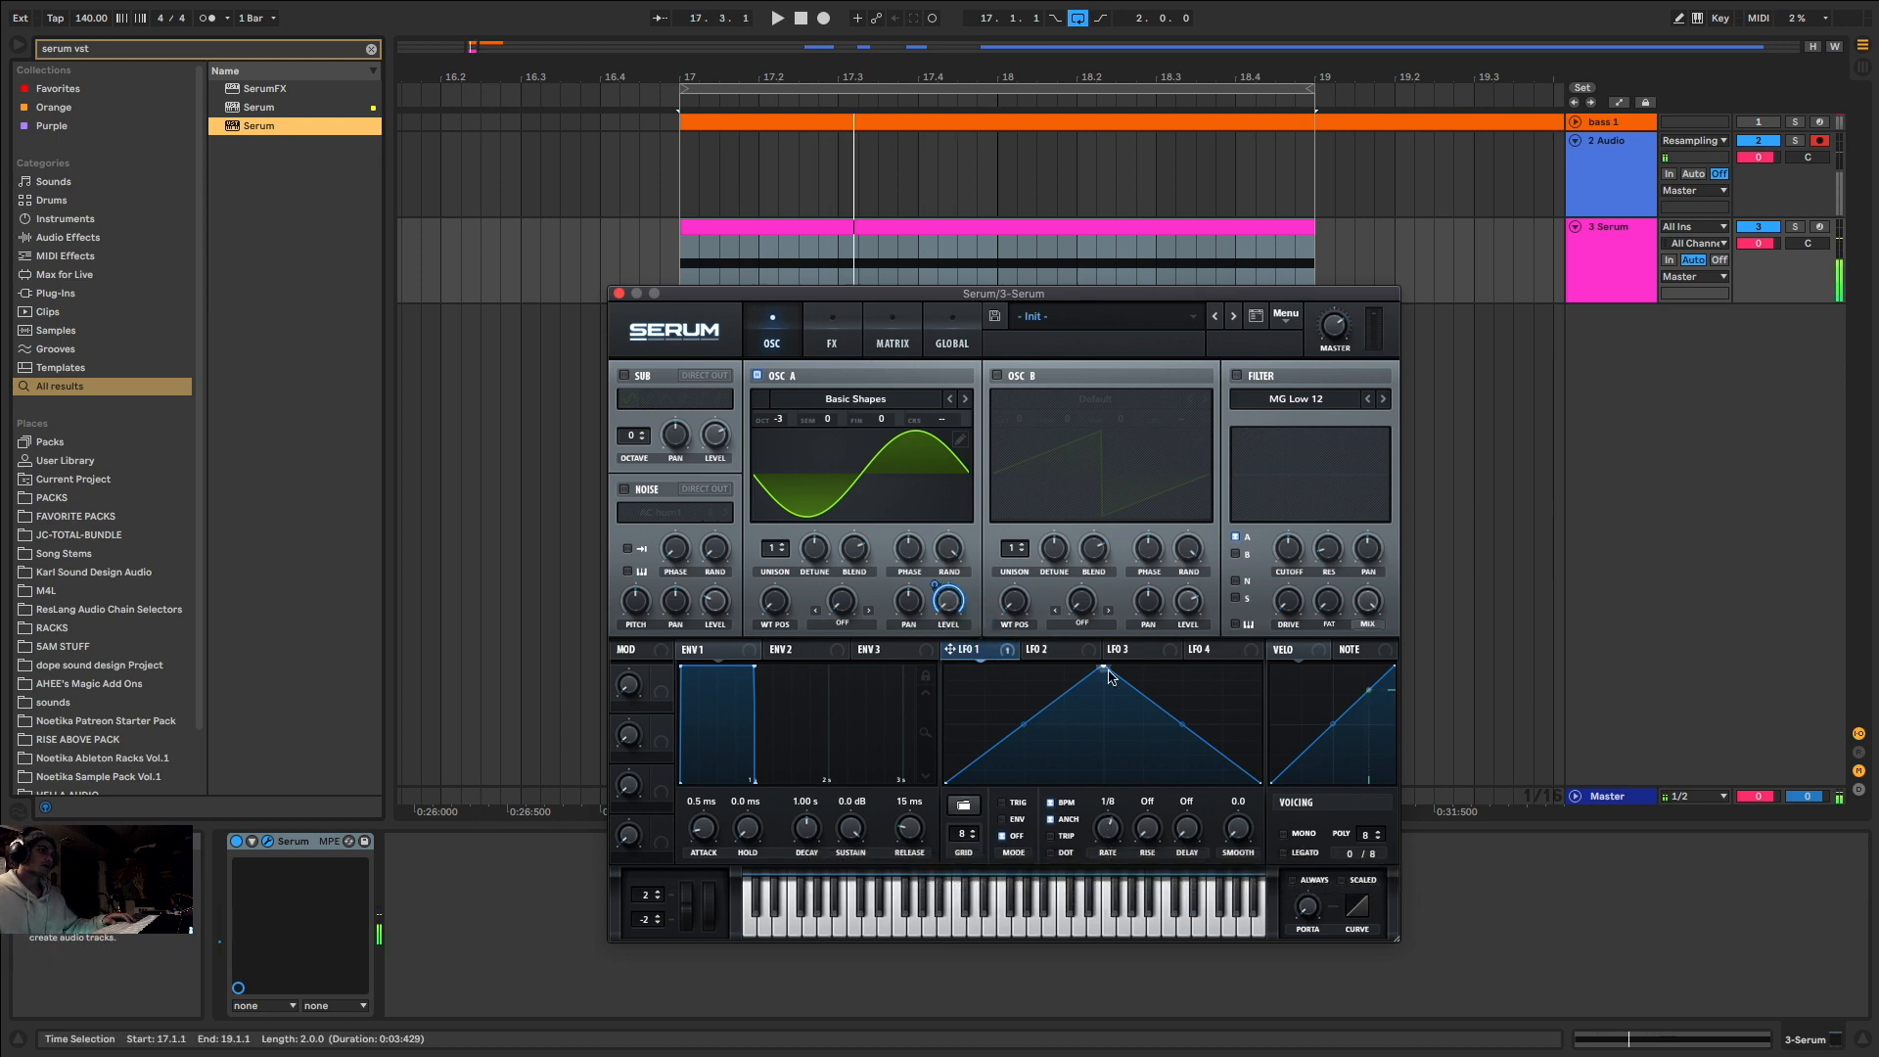
pyautogui.moveTo(1108, 671); pyautogui.dragTo(1145, 697)
pyautogui.doubleClick(1109, 679)
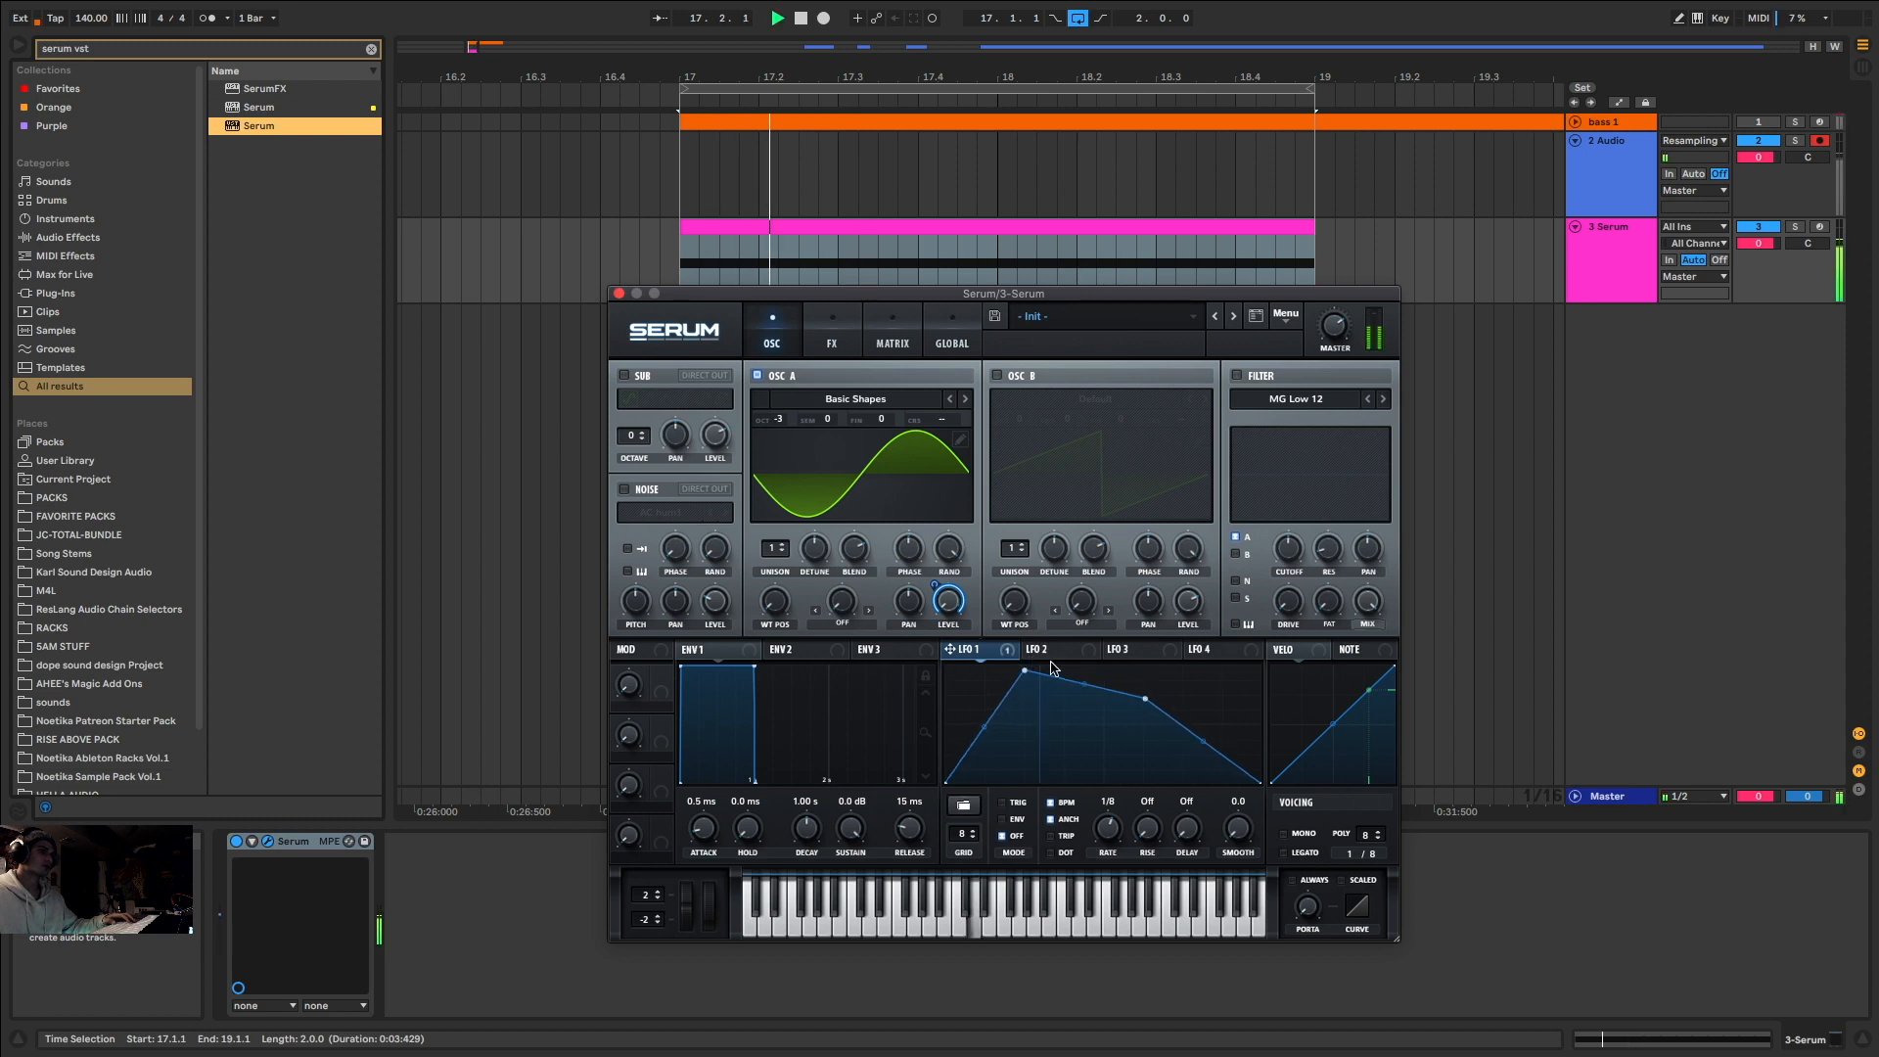
# Step: Enable Serum's Distortion effect in Tube mode and adjust its drive
pyautogui.click(832, 333)
pyautogui.click(630, 405)
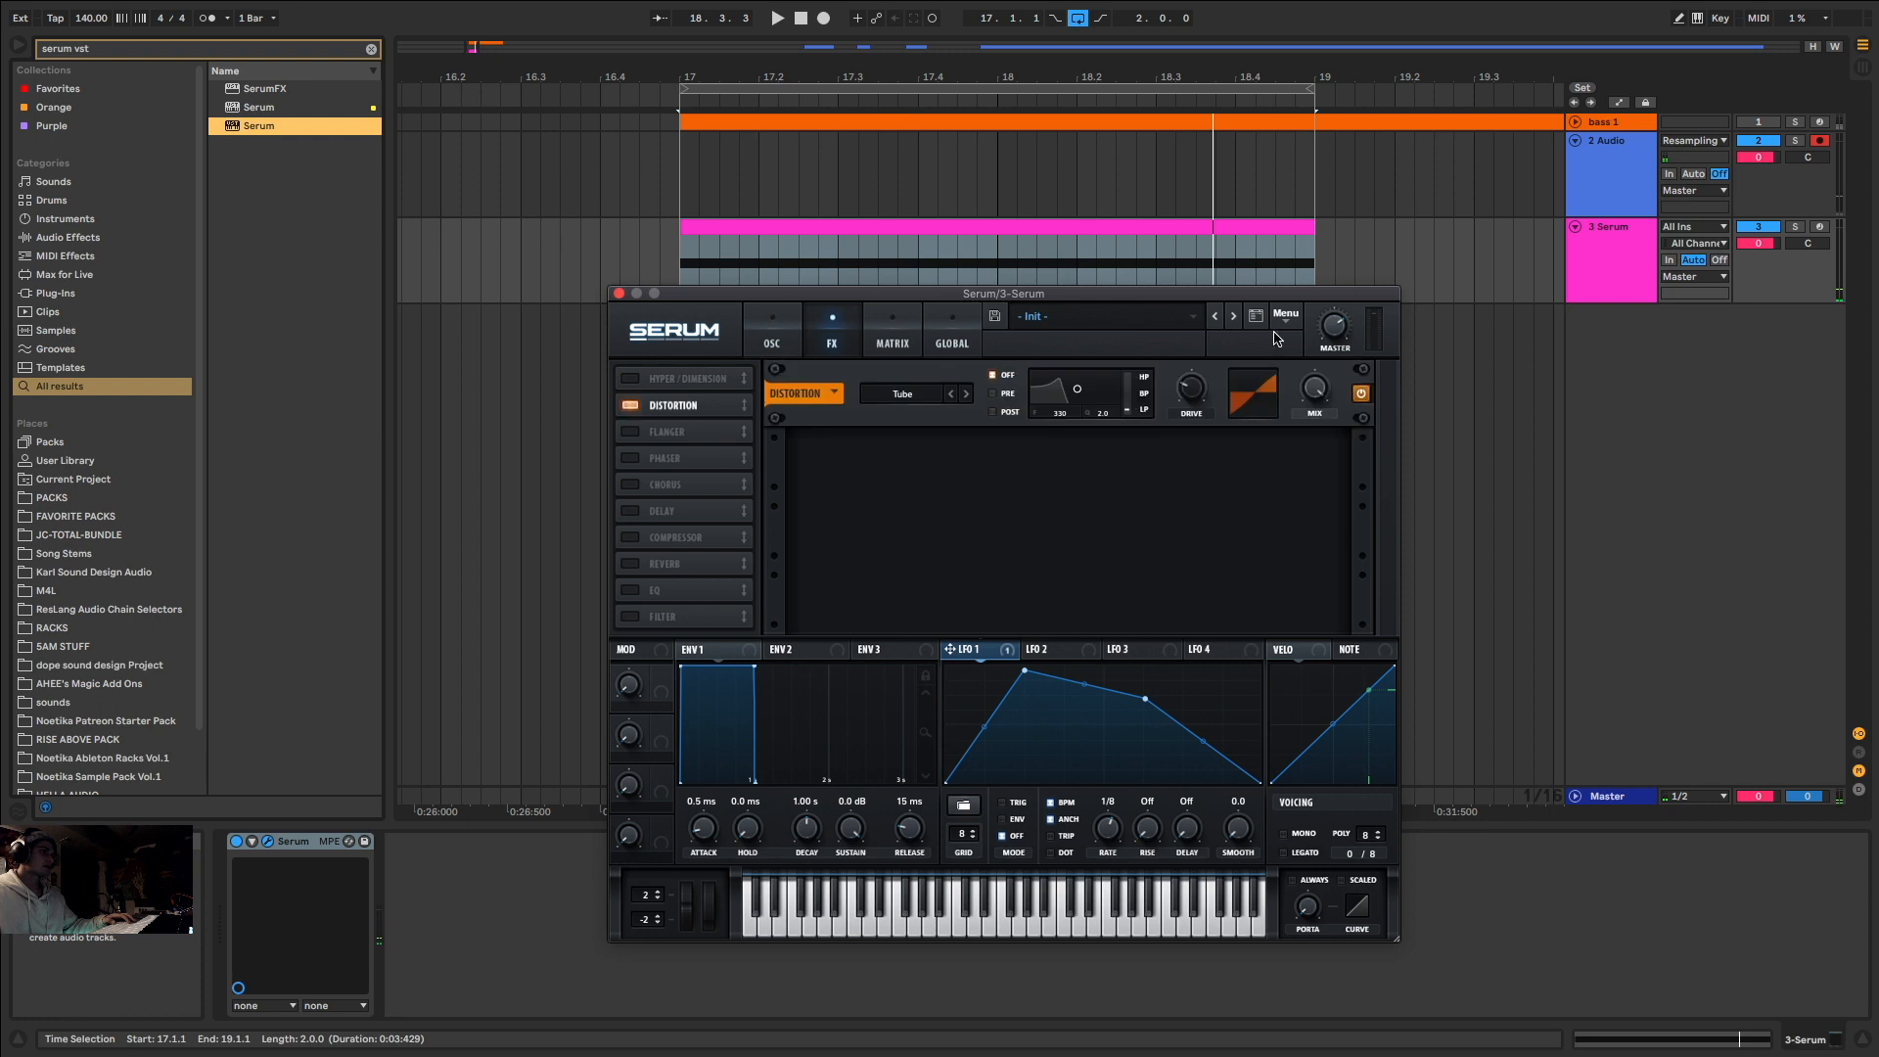
pyautogui.moveTo(1193, 394); pyautogui.dragTo(1200, 388)
# Step: Insert EQ Eight after Serum, disable its band 1, and reposition the Serum window to uncover the EQ display
pyautogui.hotkey('ctrl', 'f')
pyautogui.write('eq')
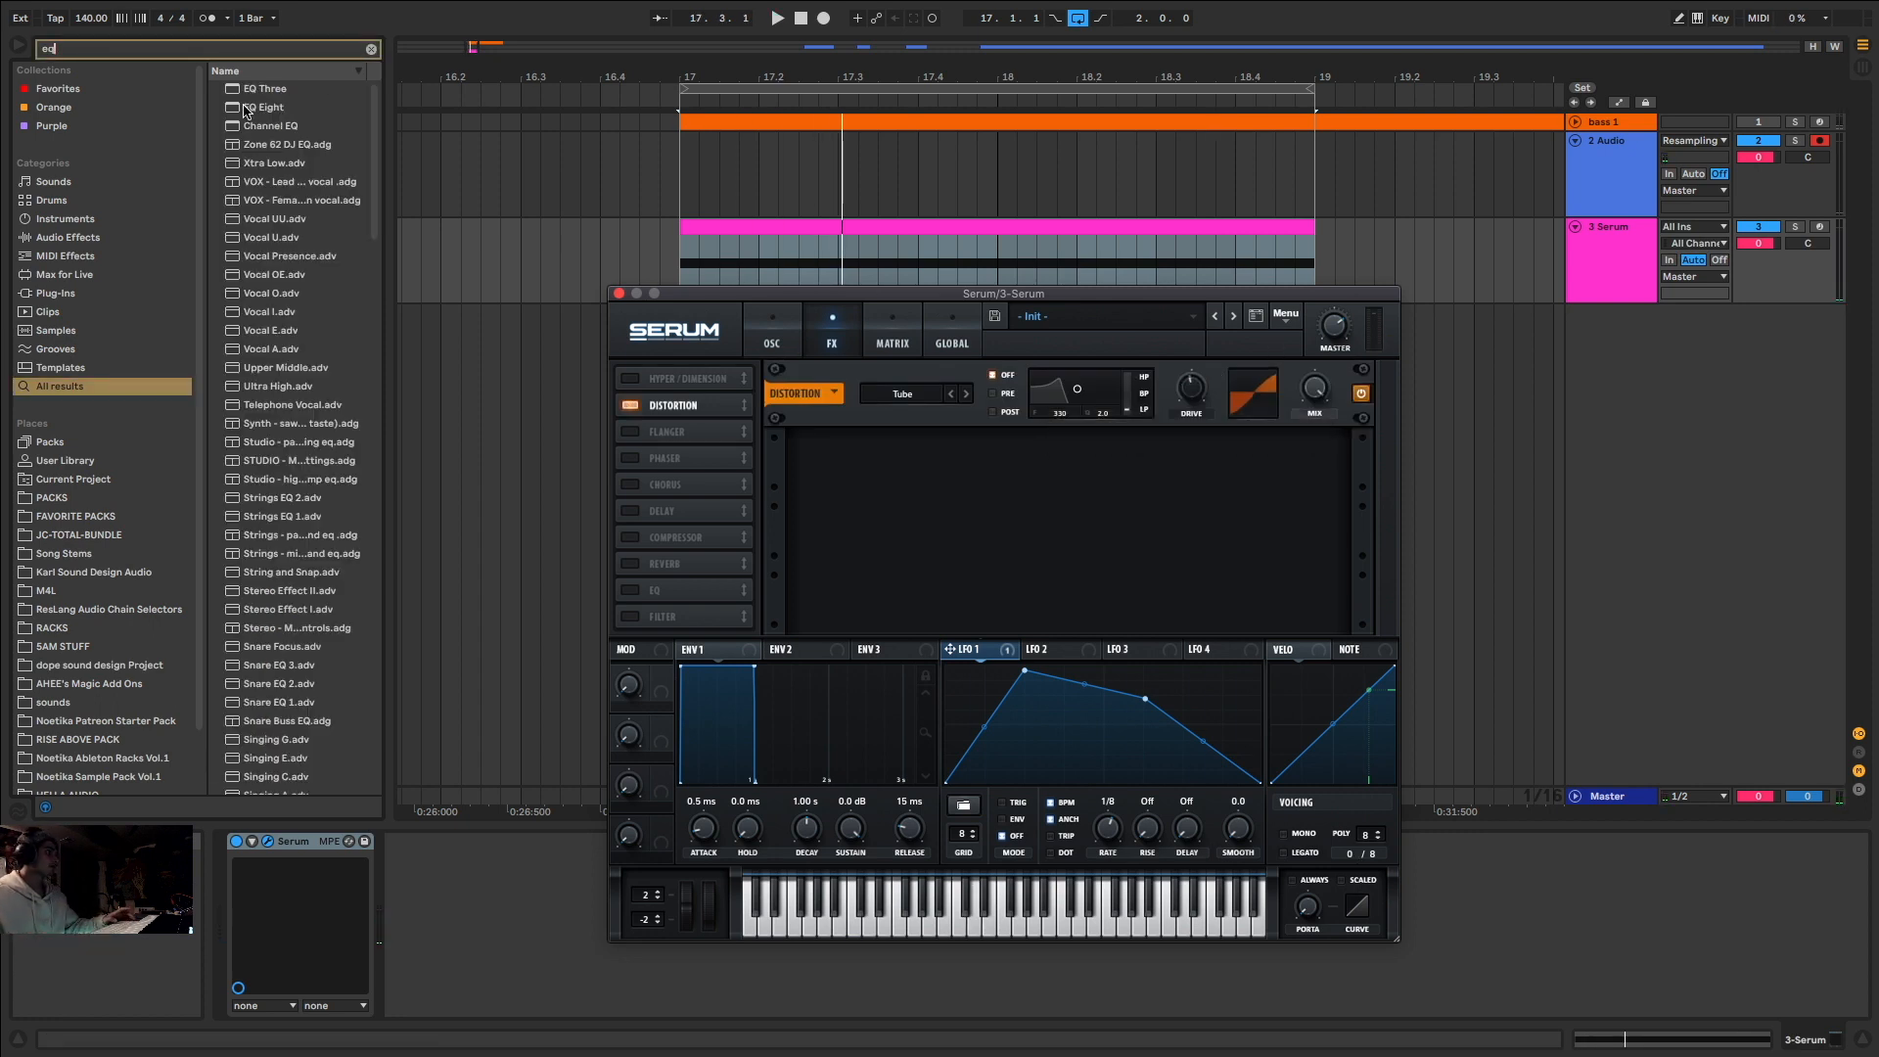
pyautogui.press('Down')
pyautogui.press('Down')
pyautogui.press('Return')
pyautogui.click(451, 1006)
pyautogui.moveTo(1212, 293); pyautogui.dragTo(1423, 151)
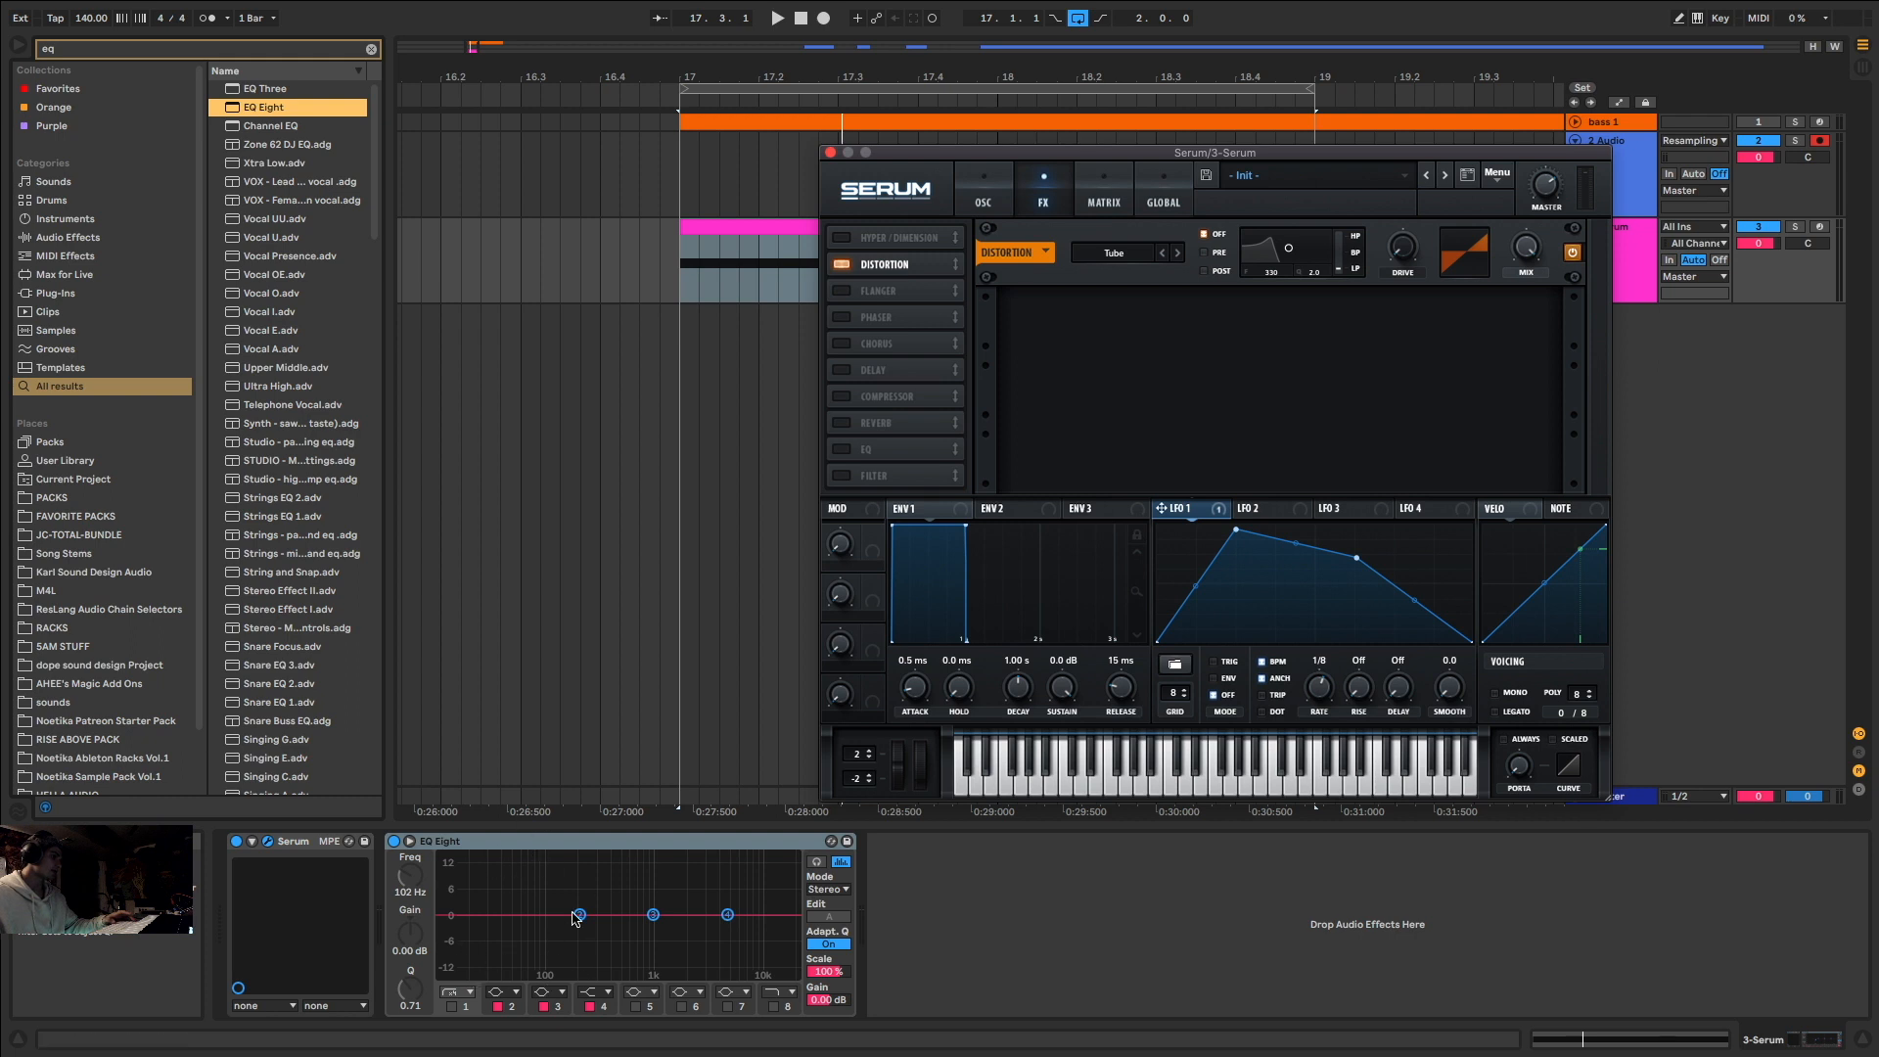
# Step: Play the clip and sweep the Tube distortion drive while watching the harmonics in EQ Eight's spectrum
pyautogui.press('space')
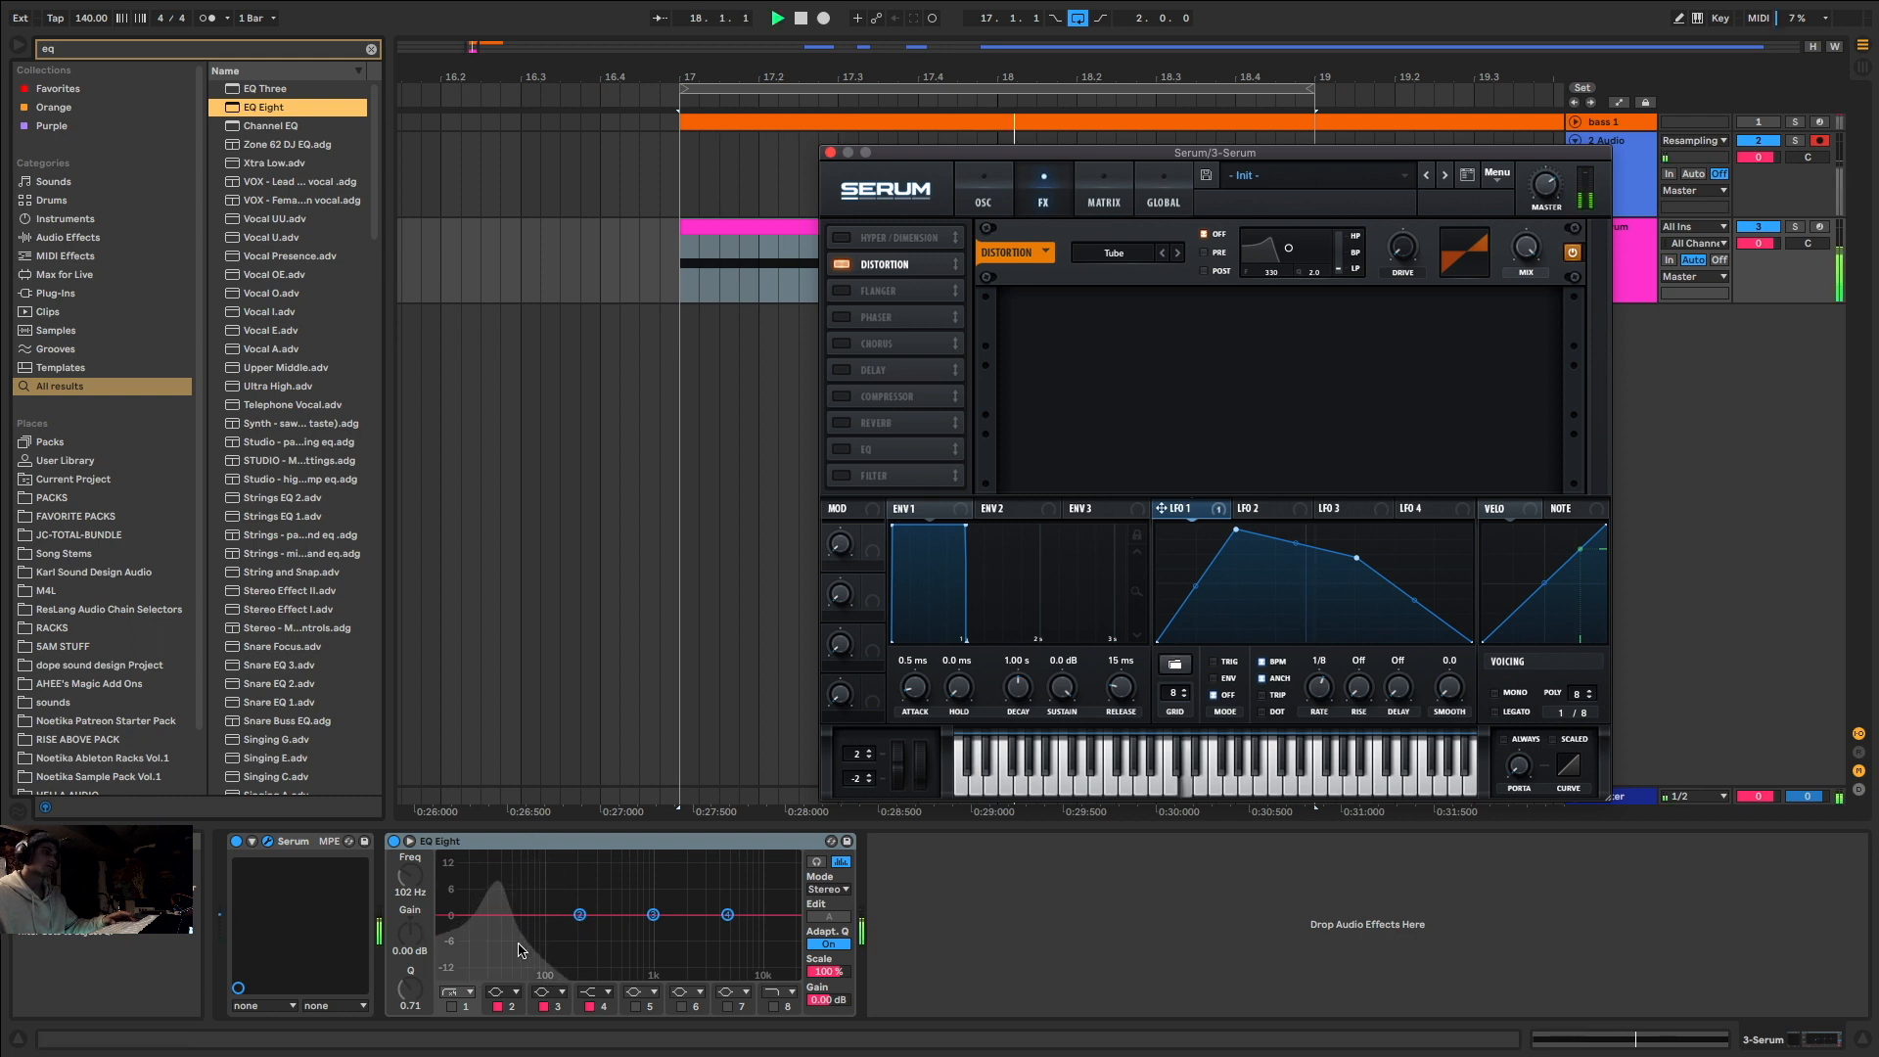
pyautogui.press('space')
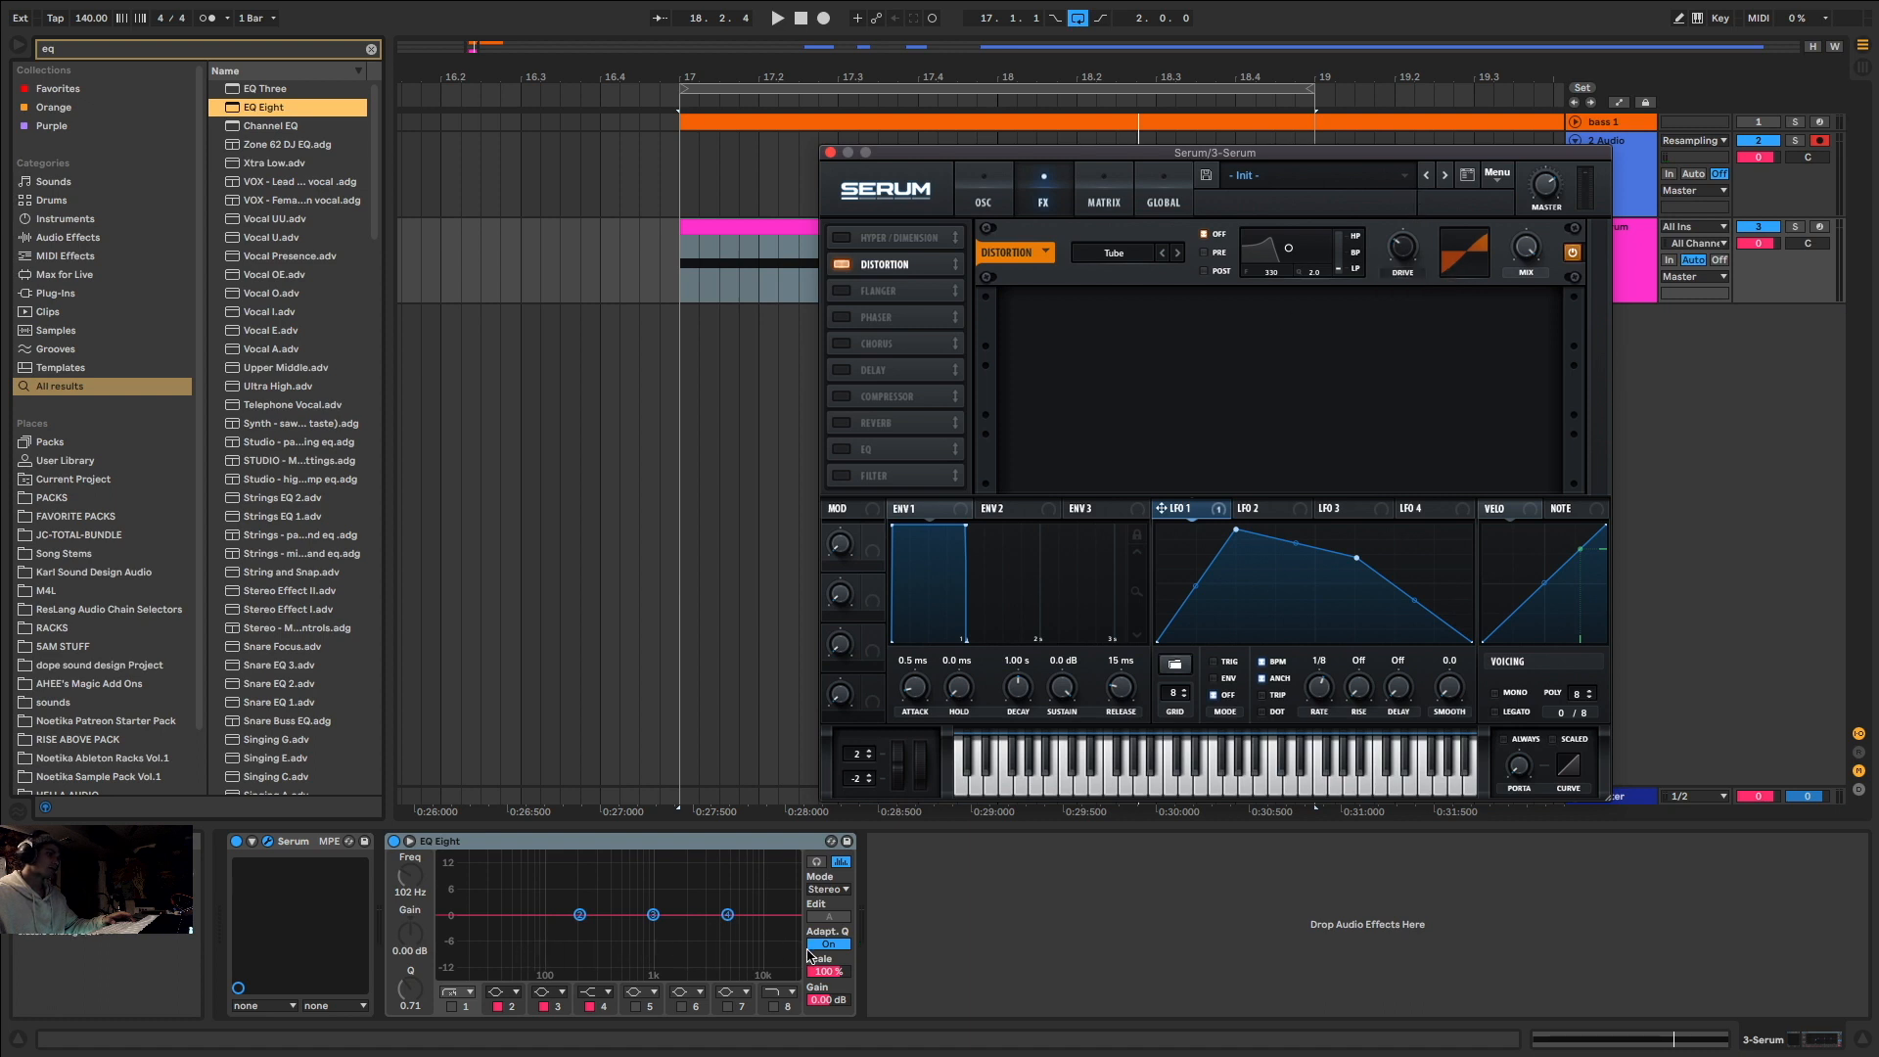
pyautogui.press('space')
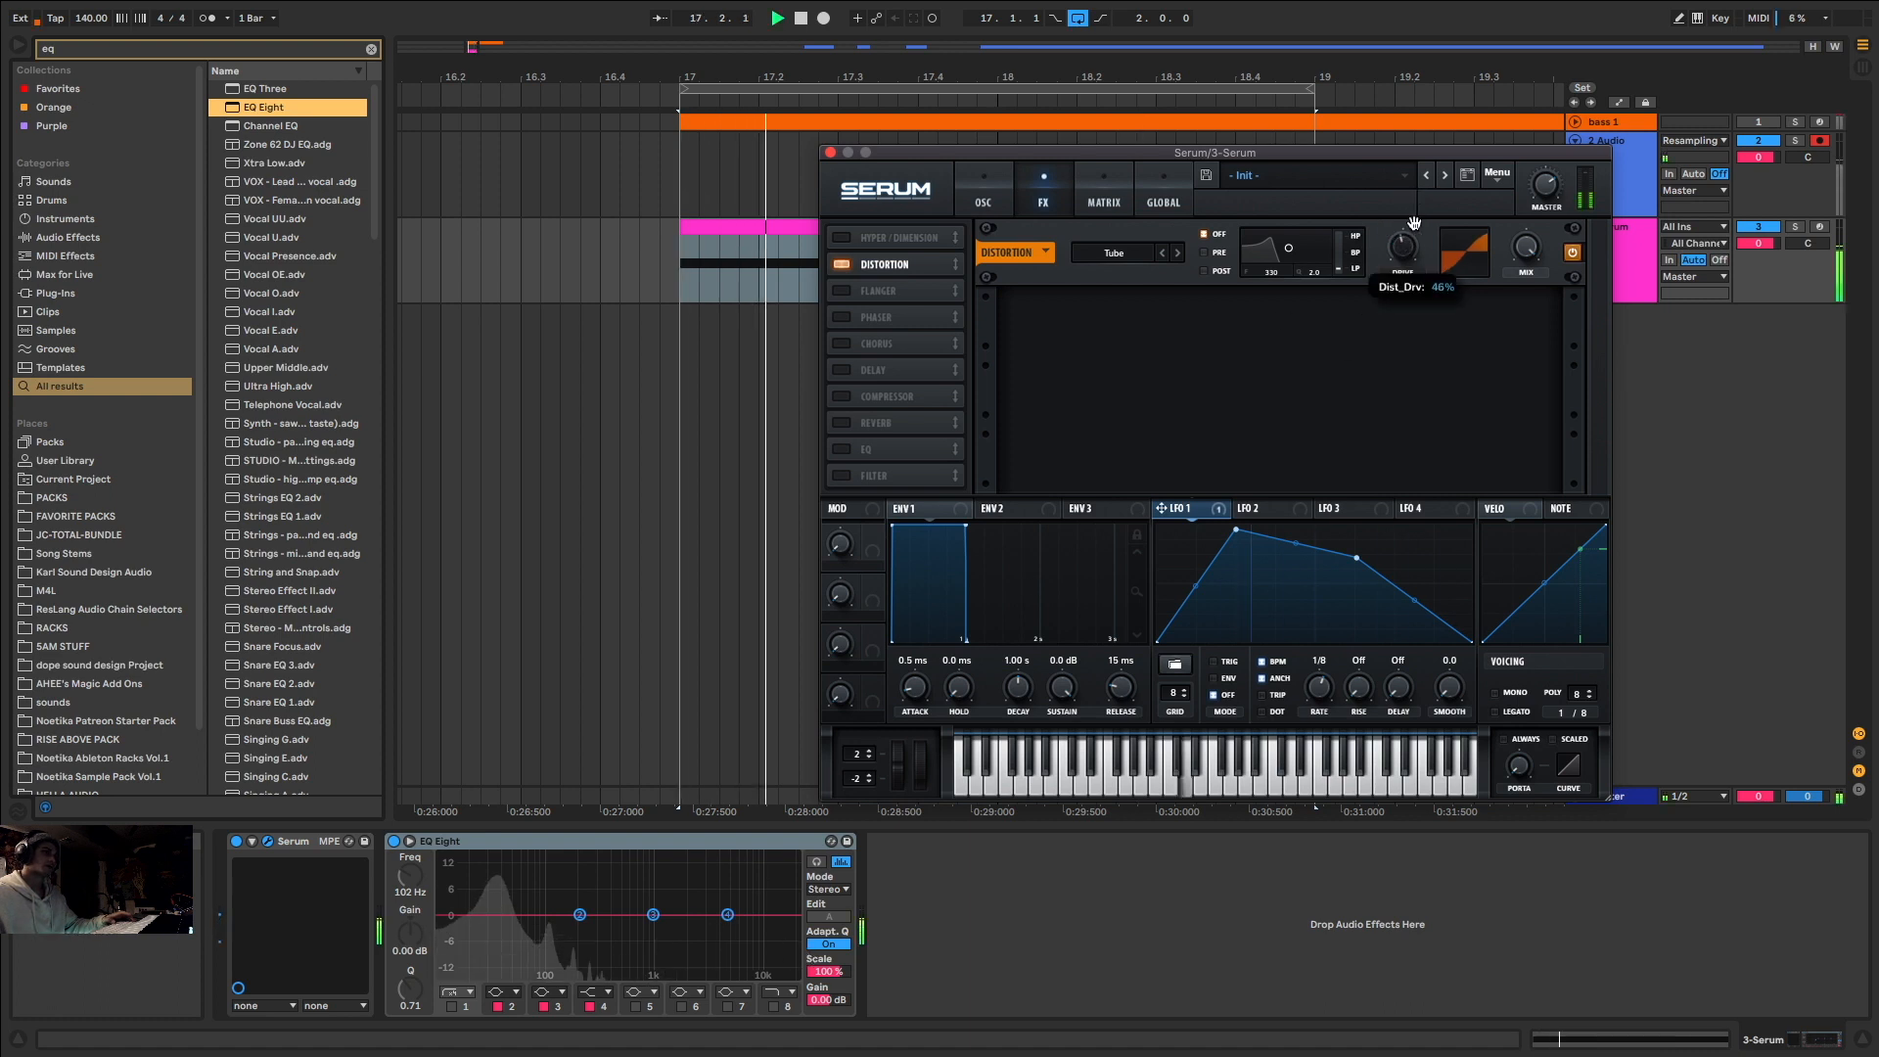
pyautogui.moveTo(1404, 247); pyautogui.dragTo(1467, 62)
pyautogui.press('space')
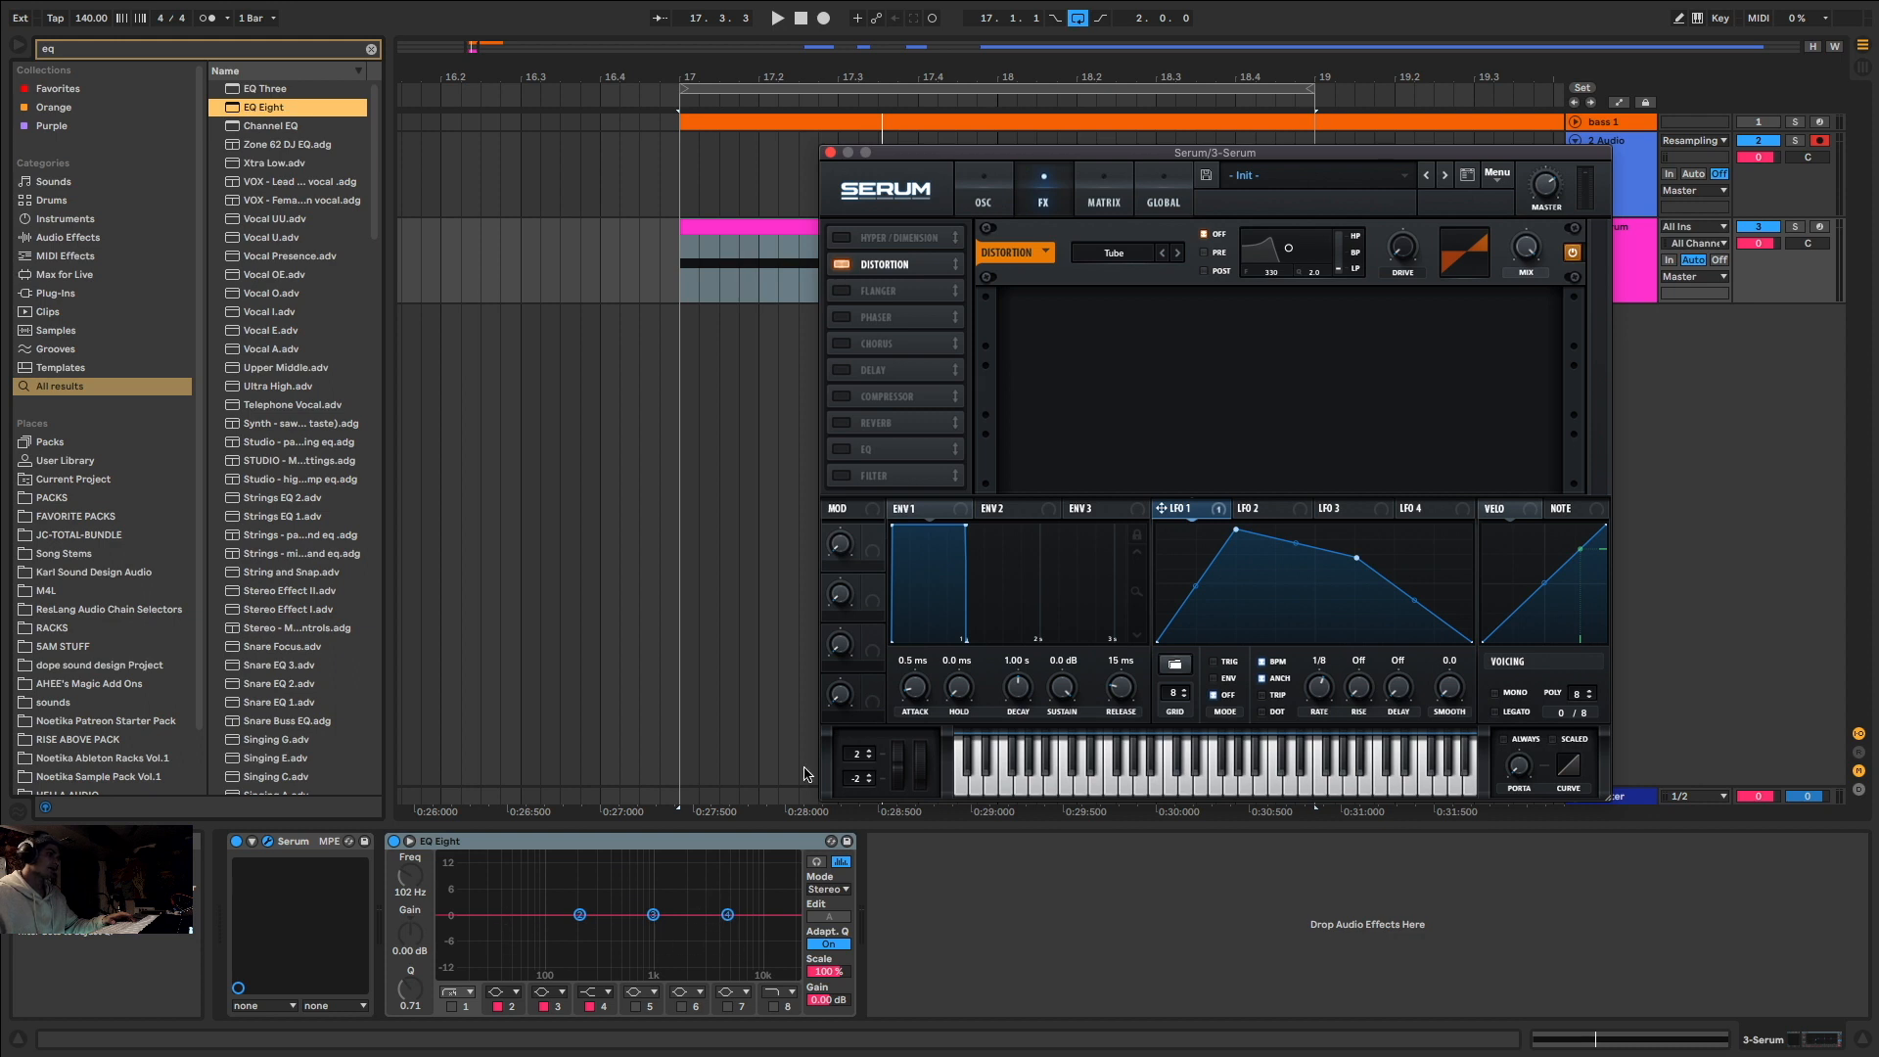
# Step: Try oscillator A at +1 octave and raise the distortion drive during playback to compare the harmonics
pyautogui.click(983, 201)
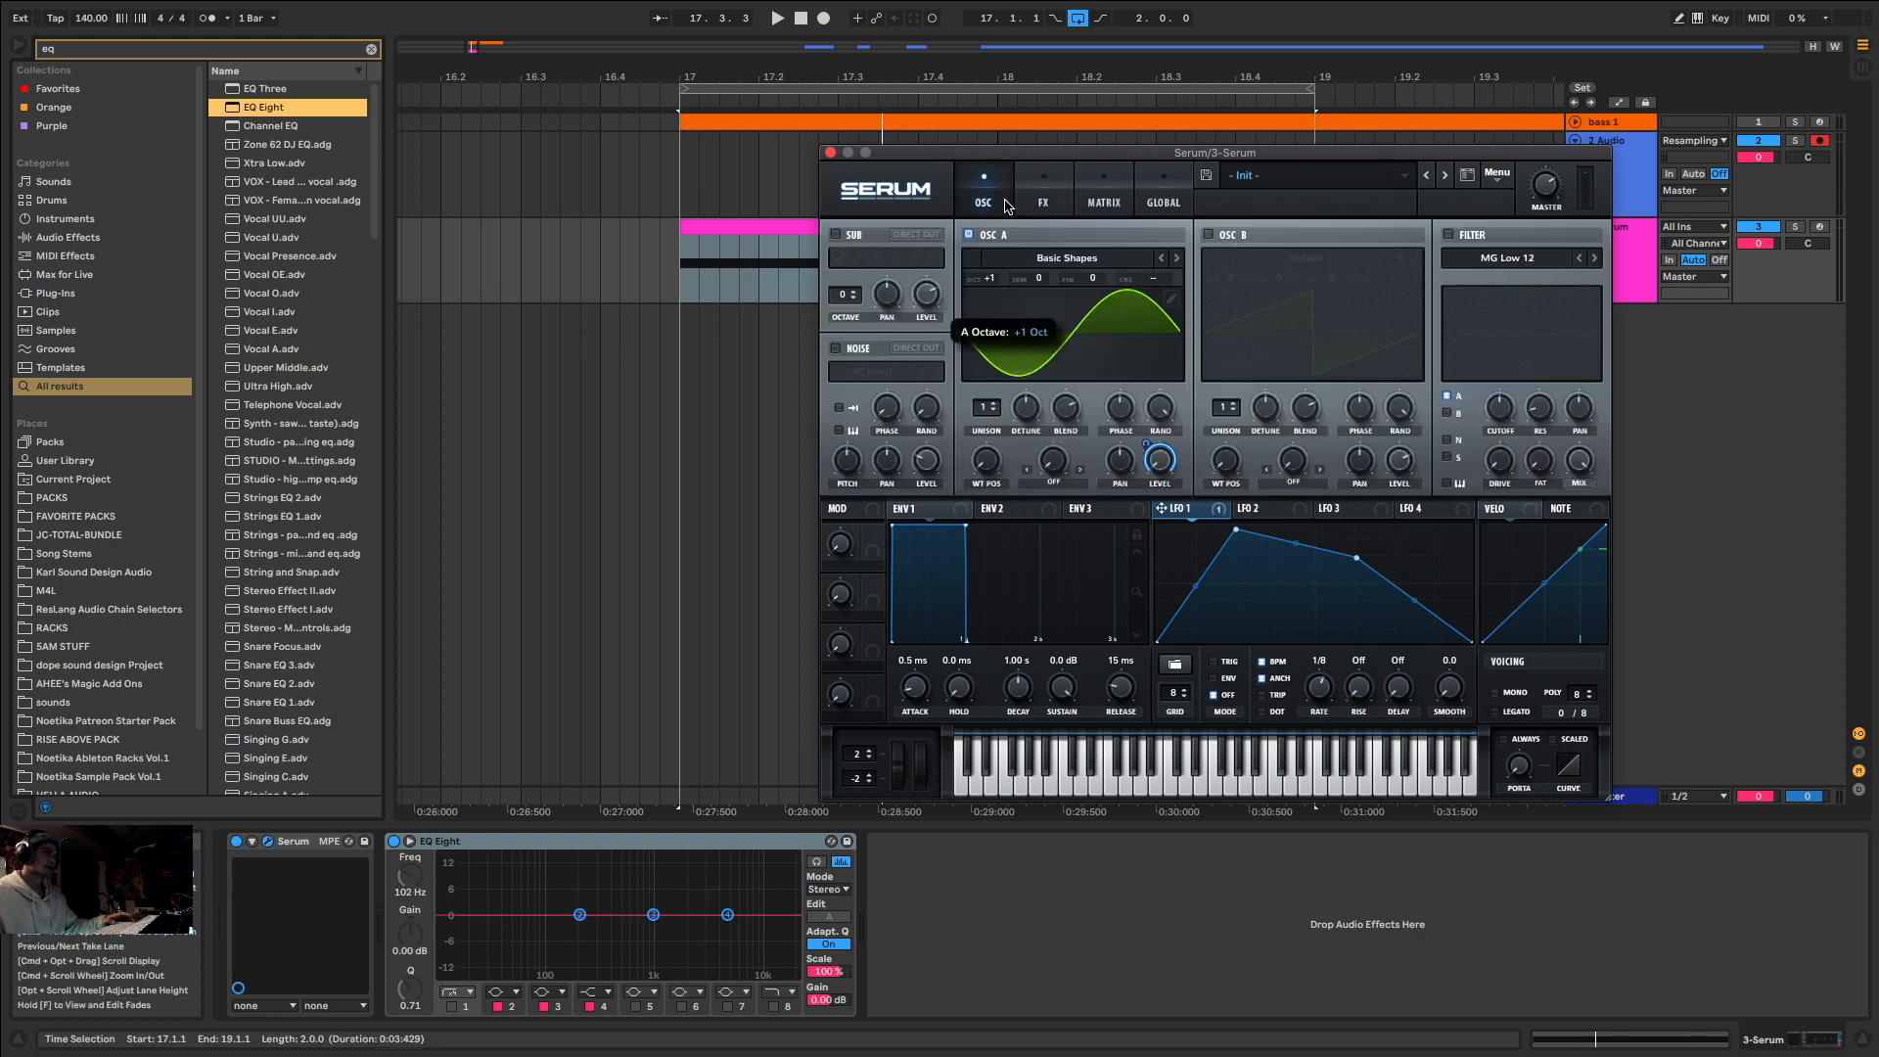
pyautogui.click(1037, 206)
pyautogui.press('space')
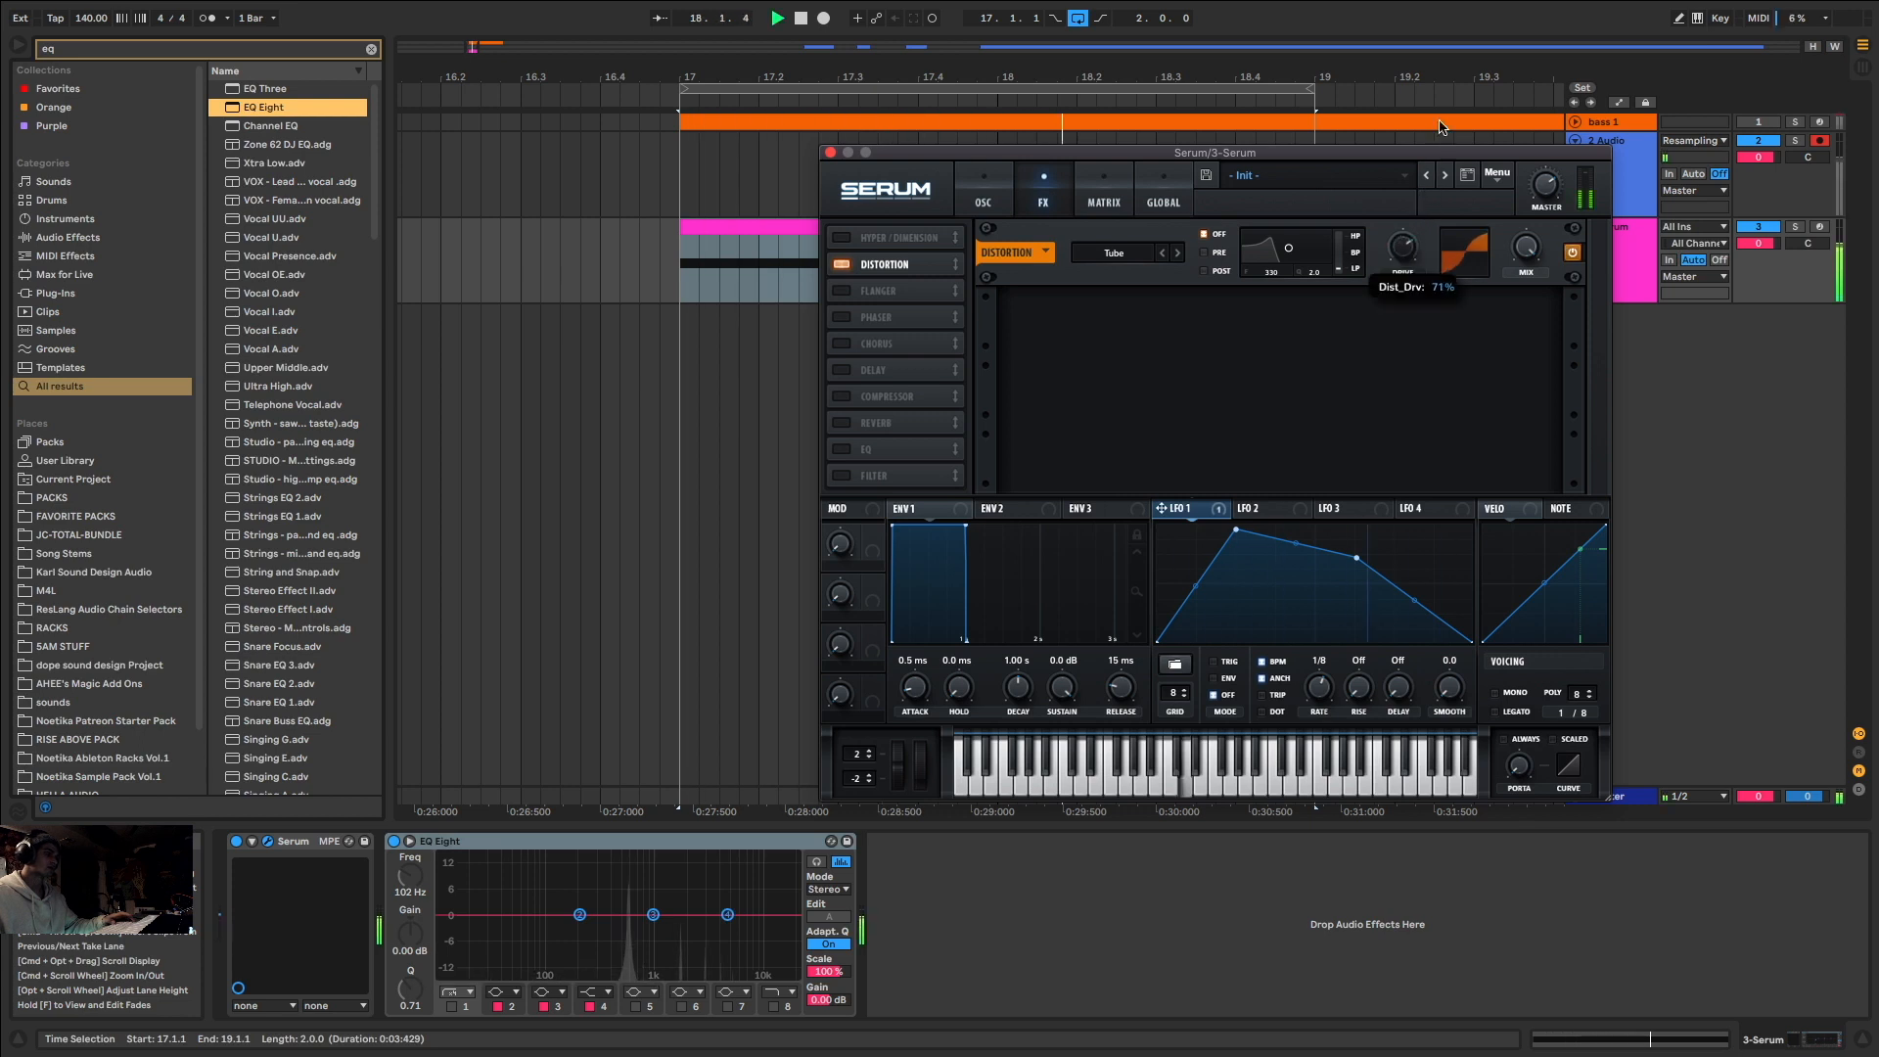
pyautogui.press('space')
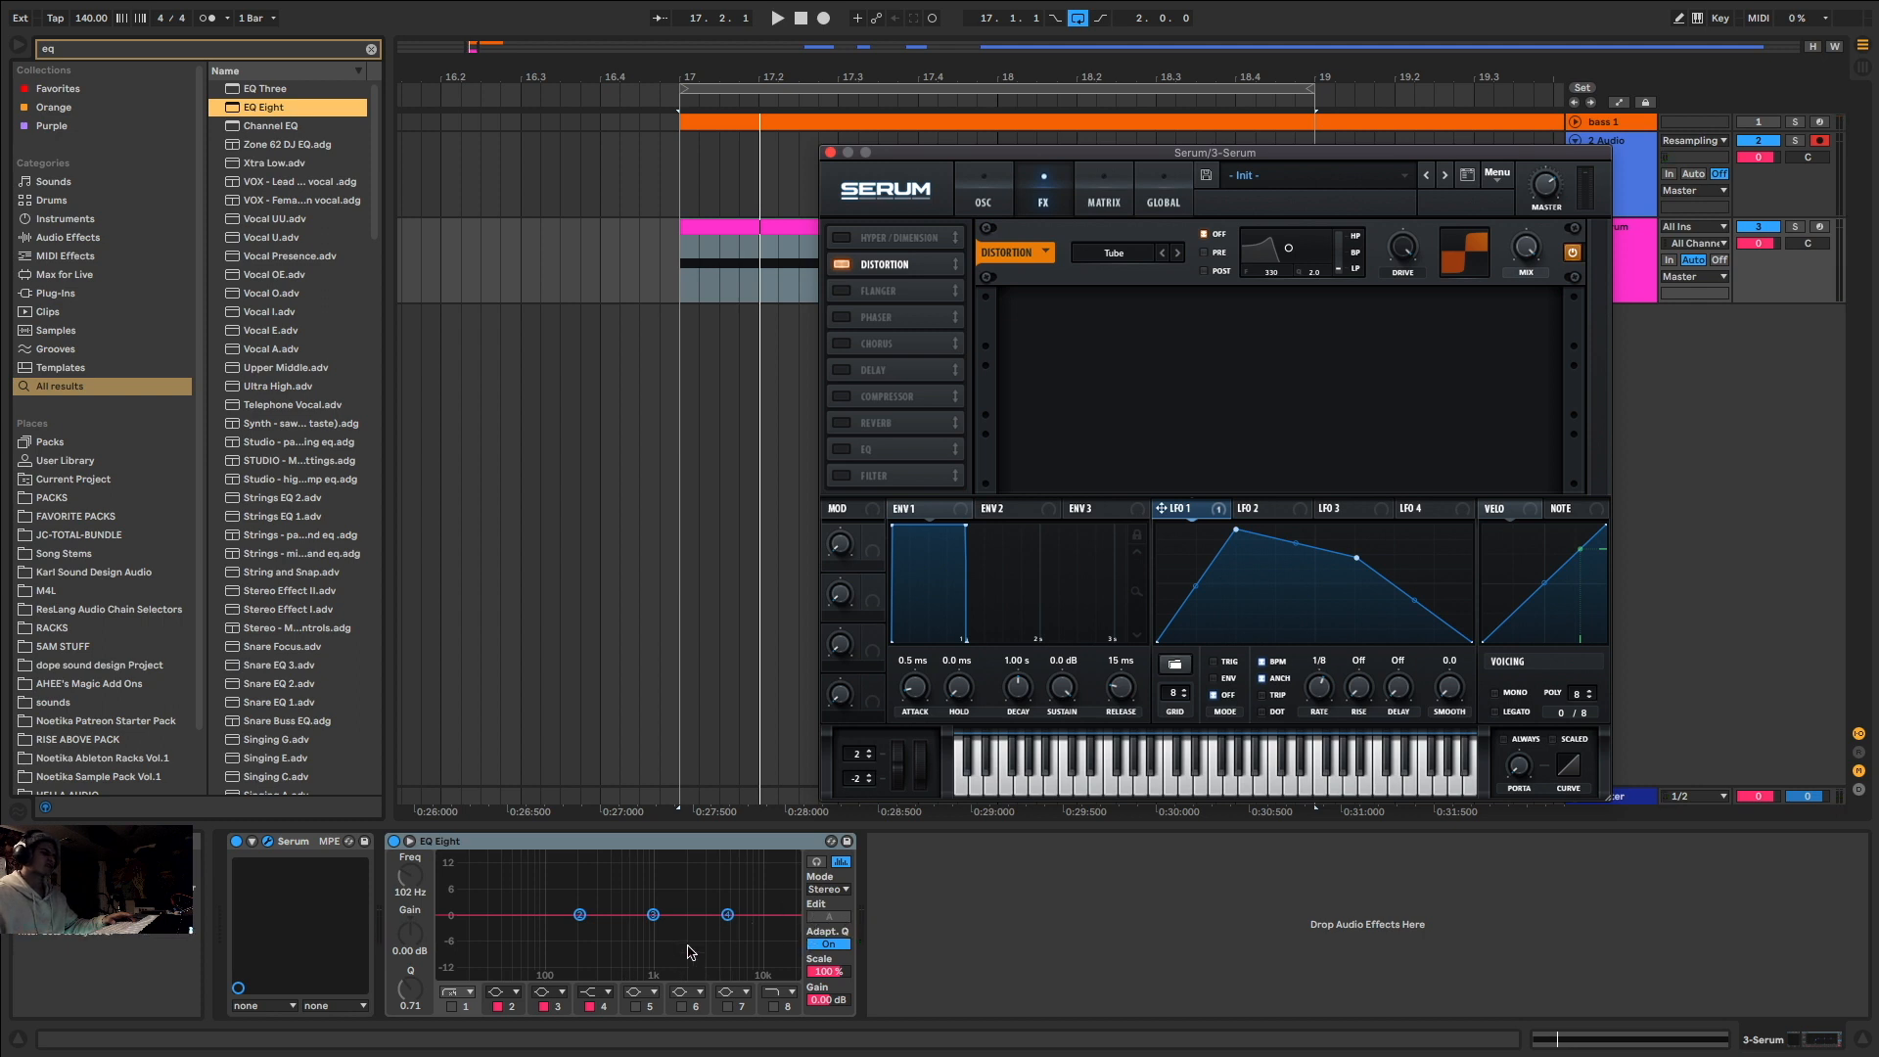
# Step: Return oscillator A's octave to -3 and play the clip while lowering the distortion drive
pyautogui.click(984, 199)
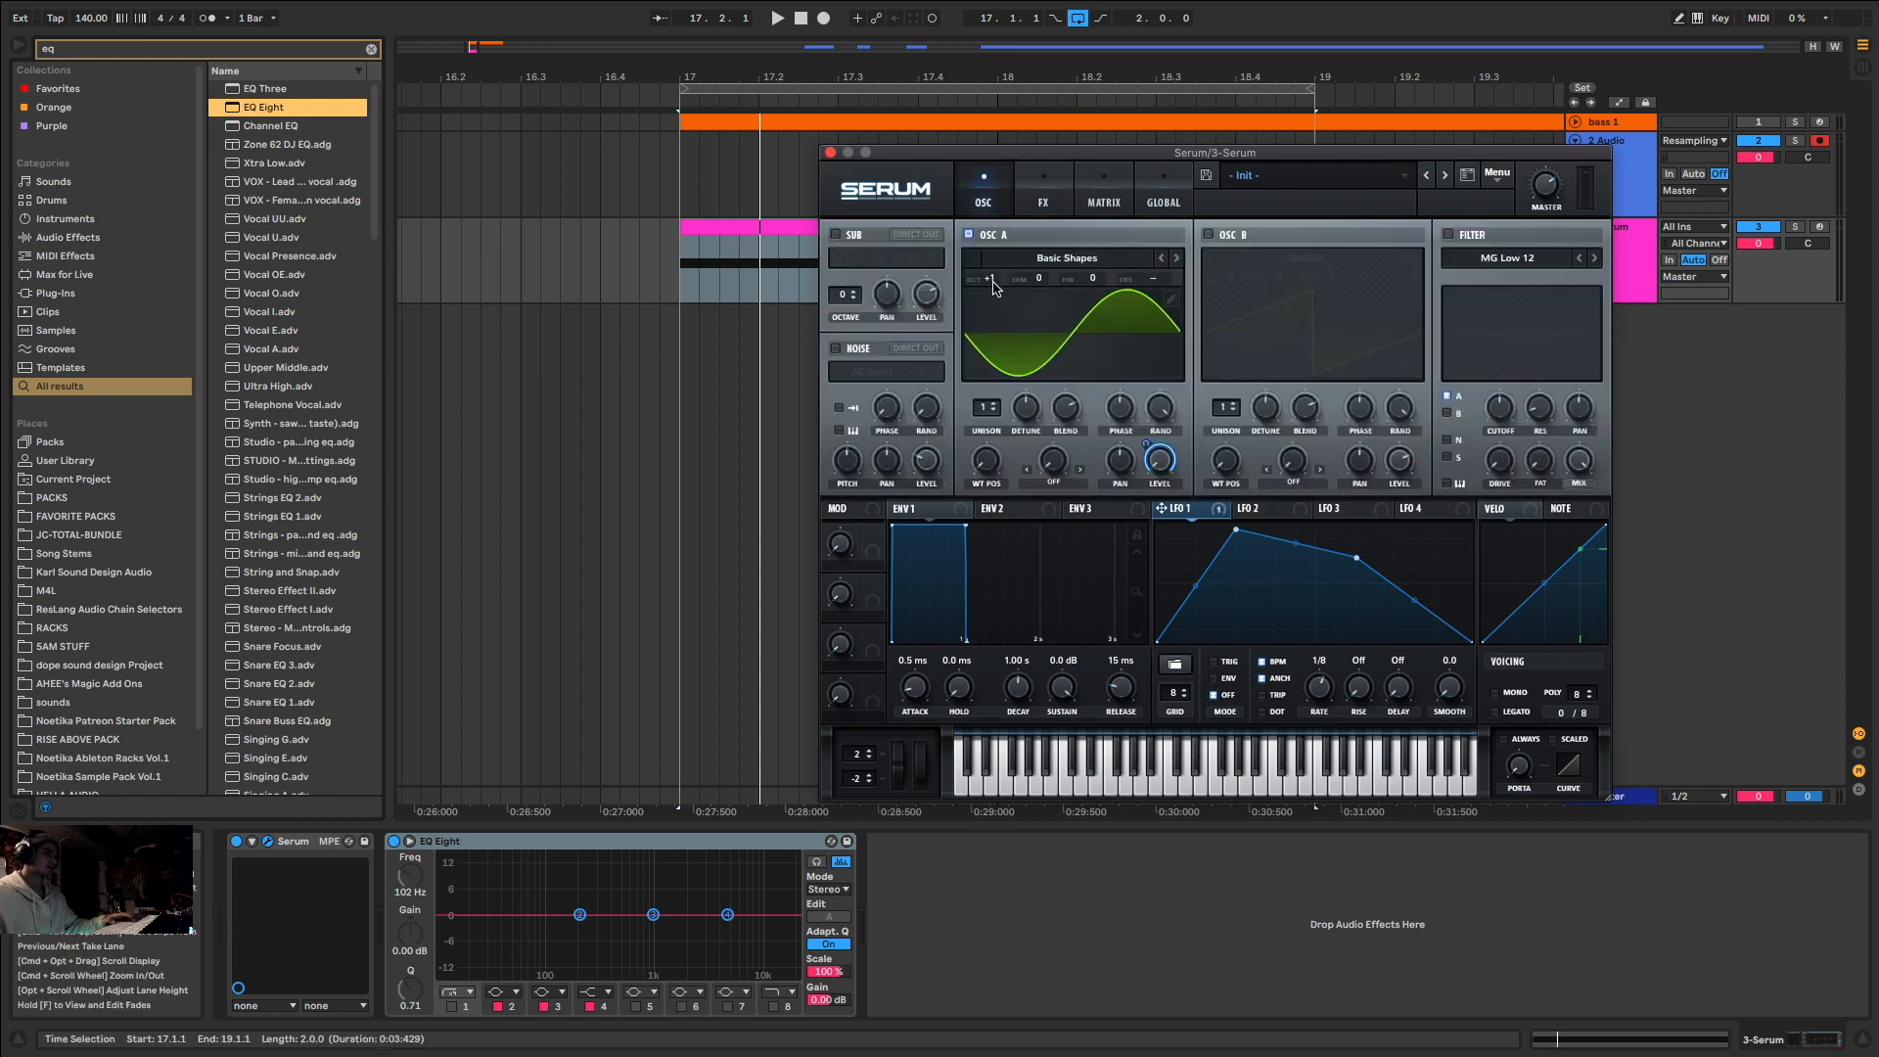
pyautogui.moveTo(993, 278); pyautogui.dragTo(988, 311)
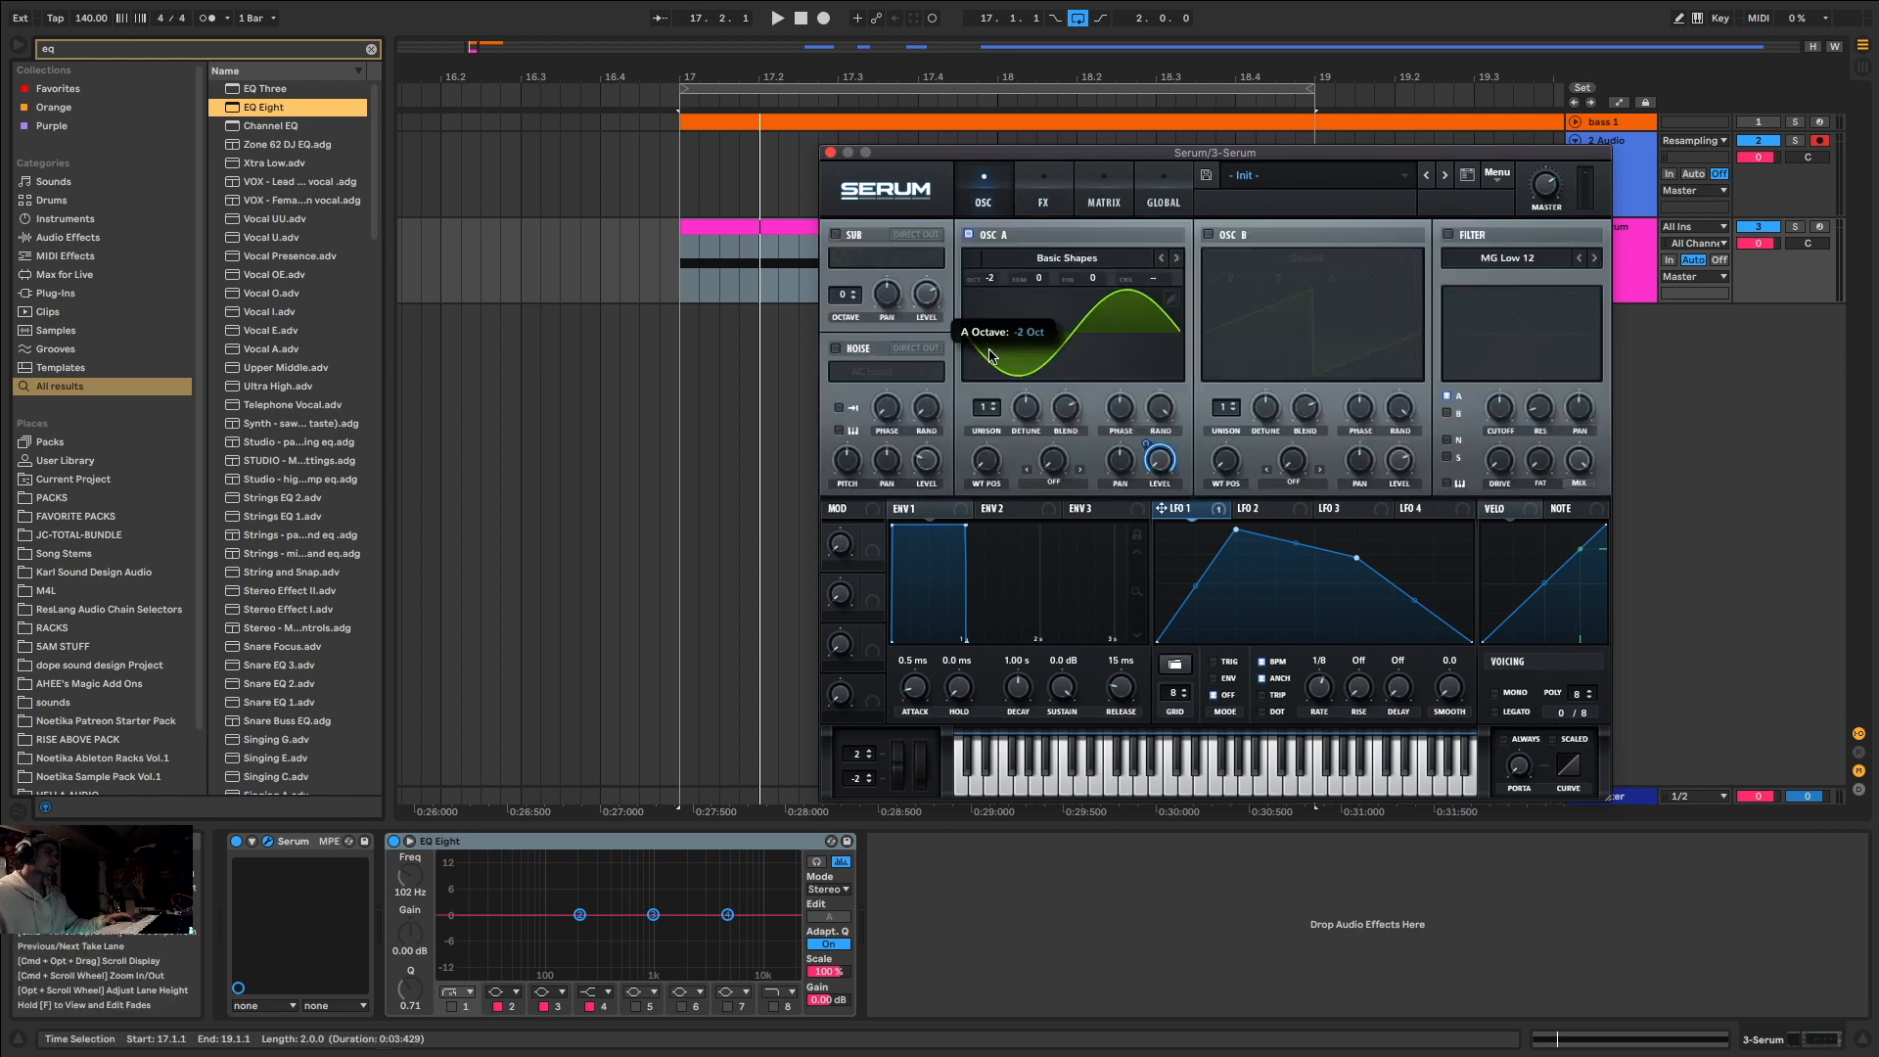
pyautogui.click(1045, 196)
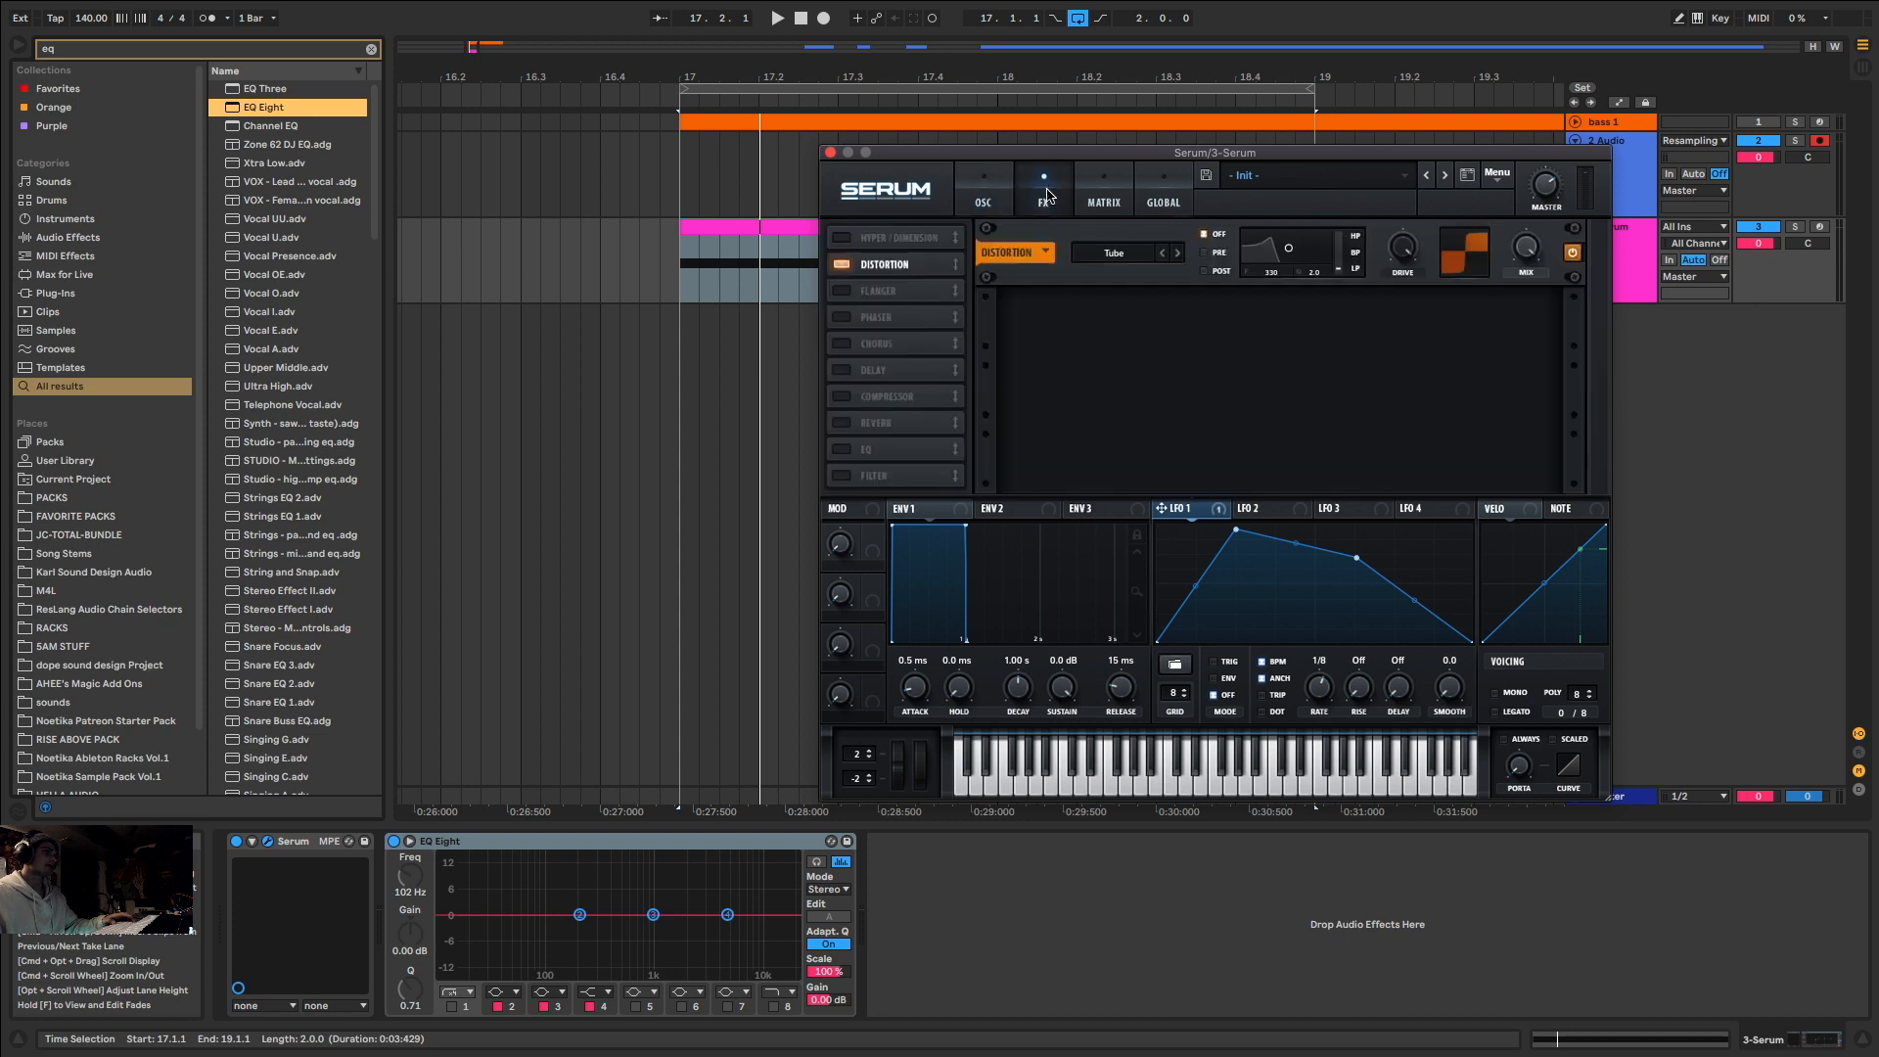
pyautogui.moveTo(1520, 261); pyautogui.dragTo(1392, 432)
pyautogui.click(998, 206)
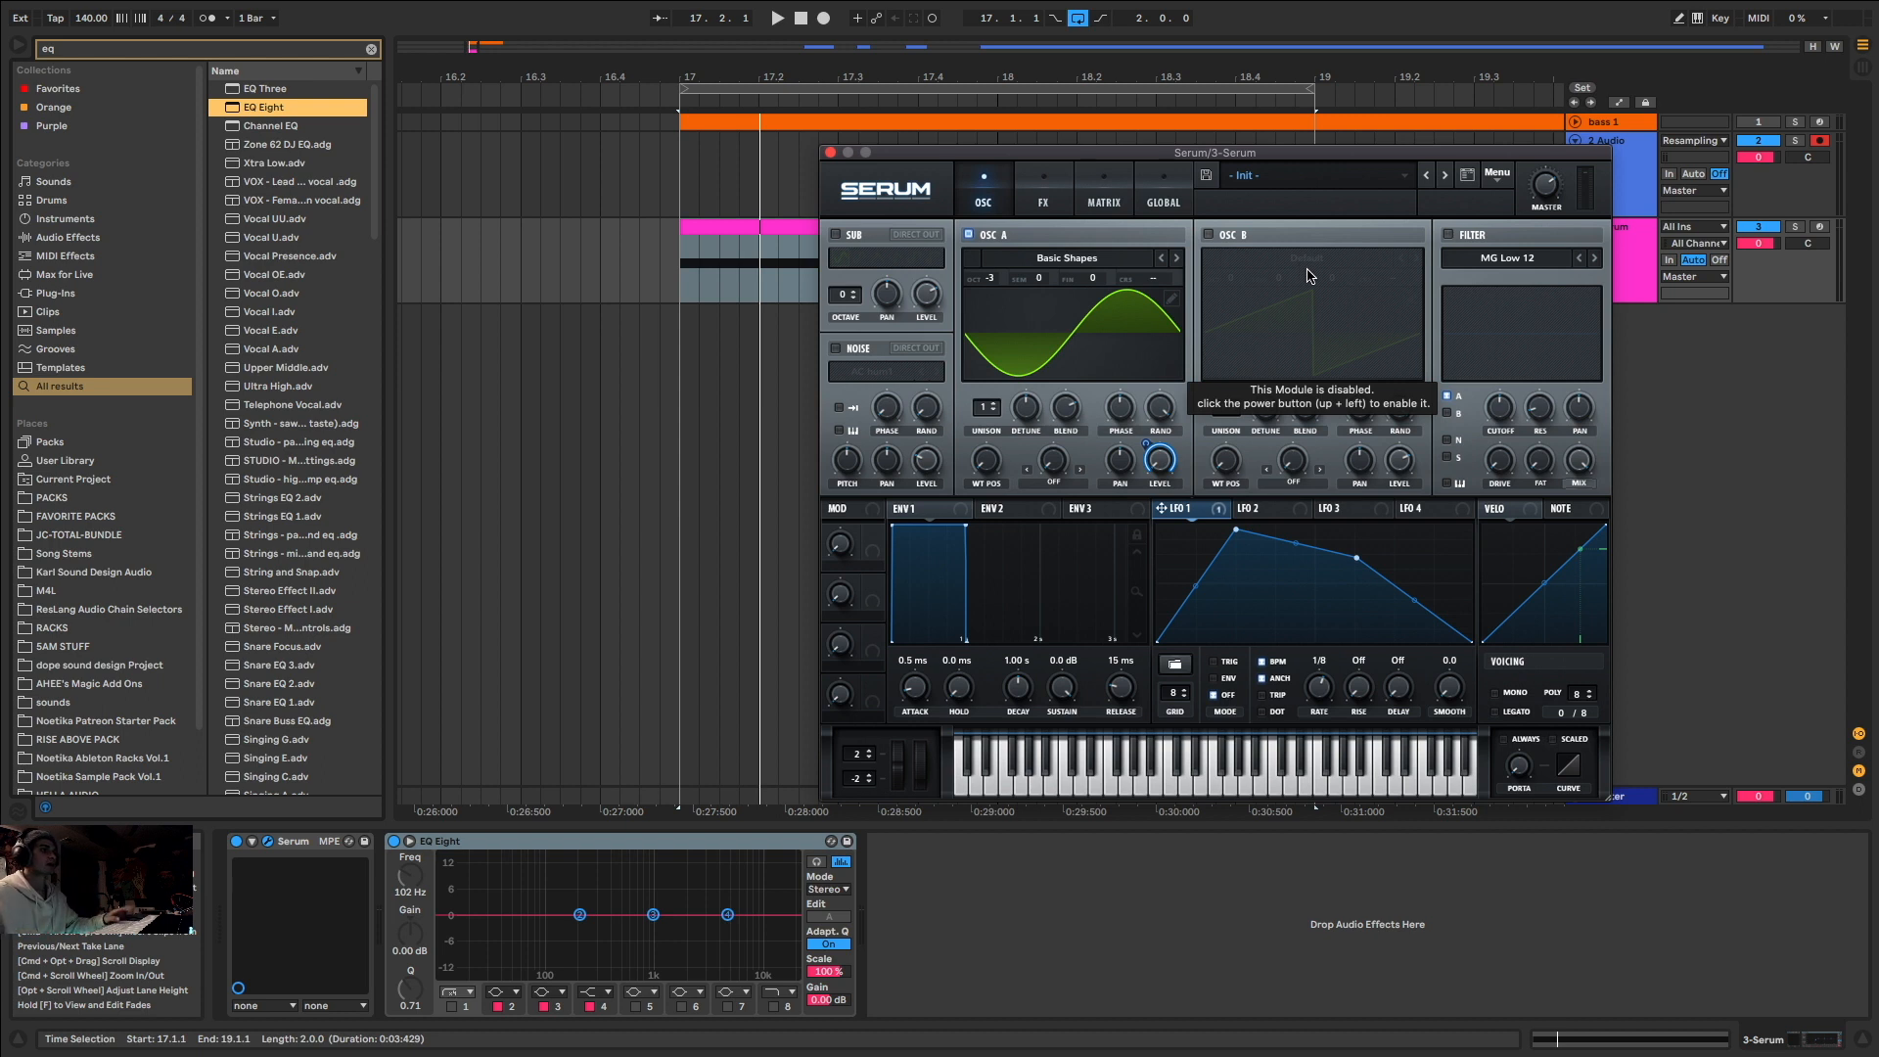
pyautogui.press('space')
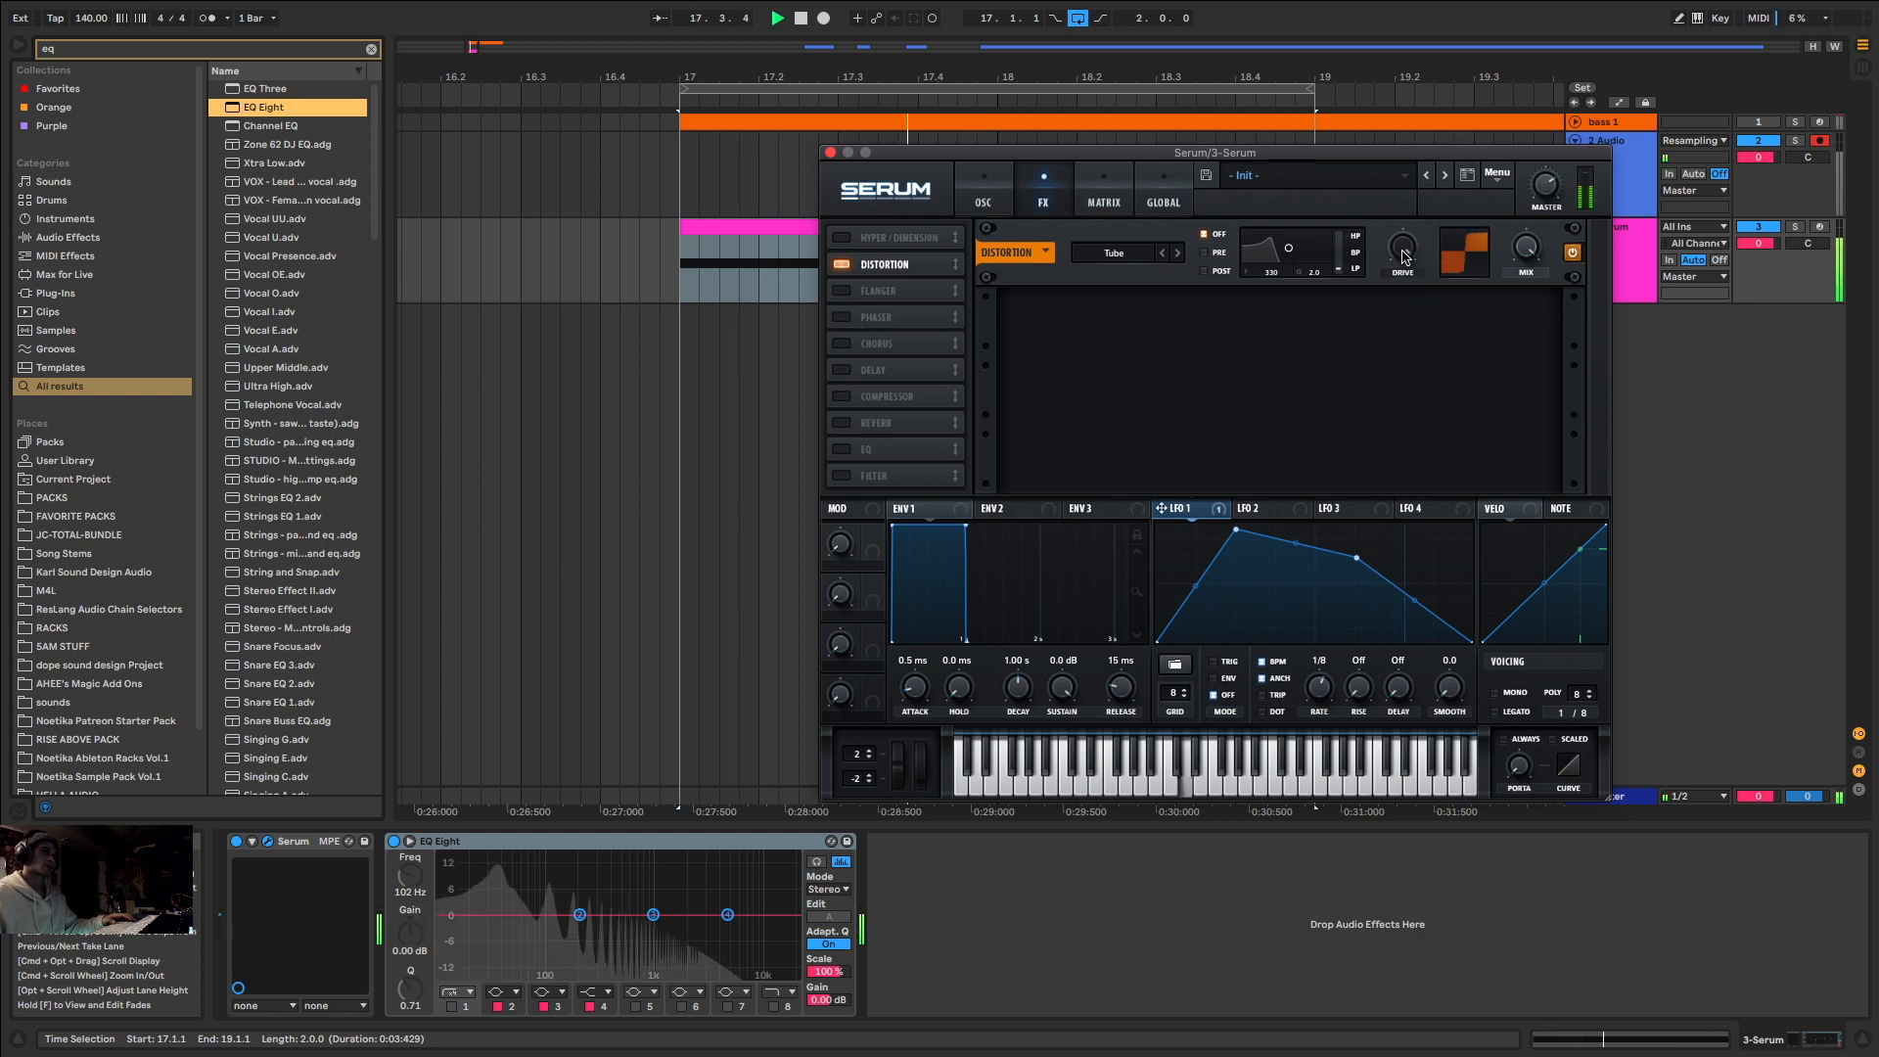
pyautogui.press('space')
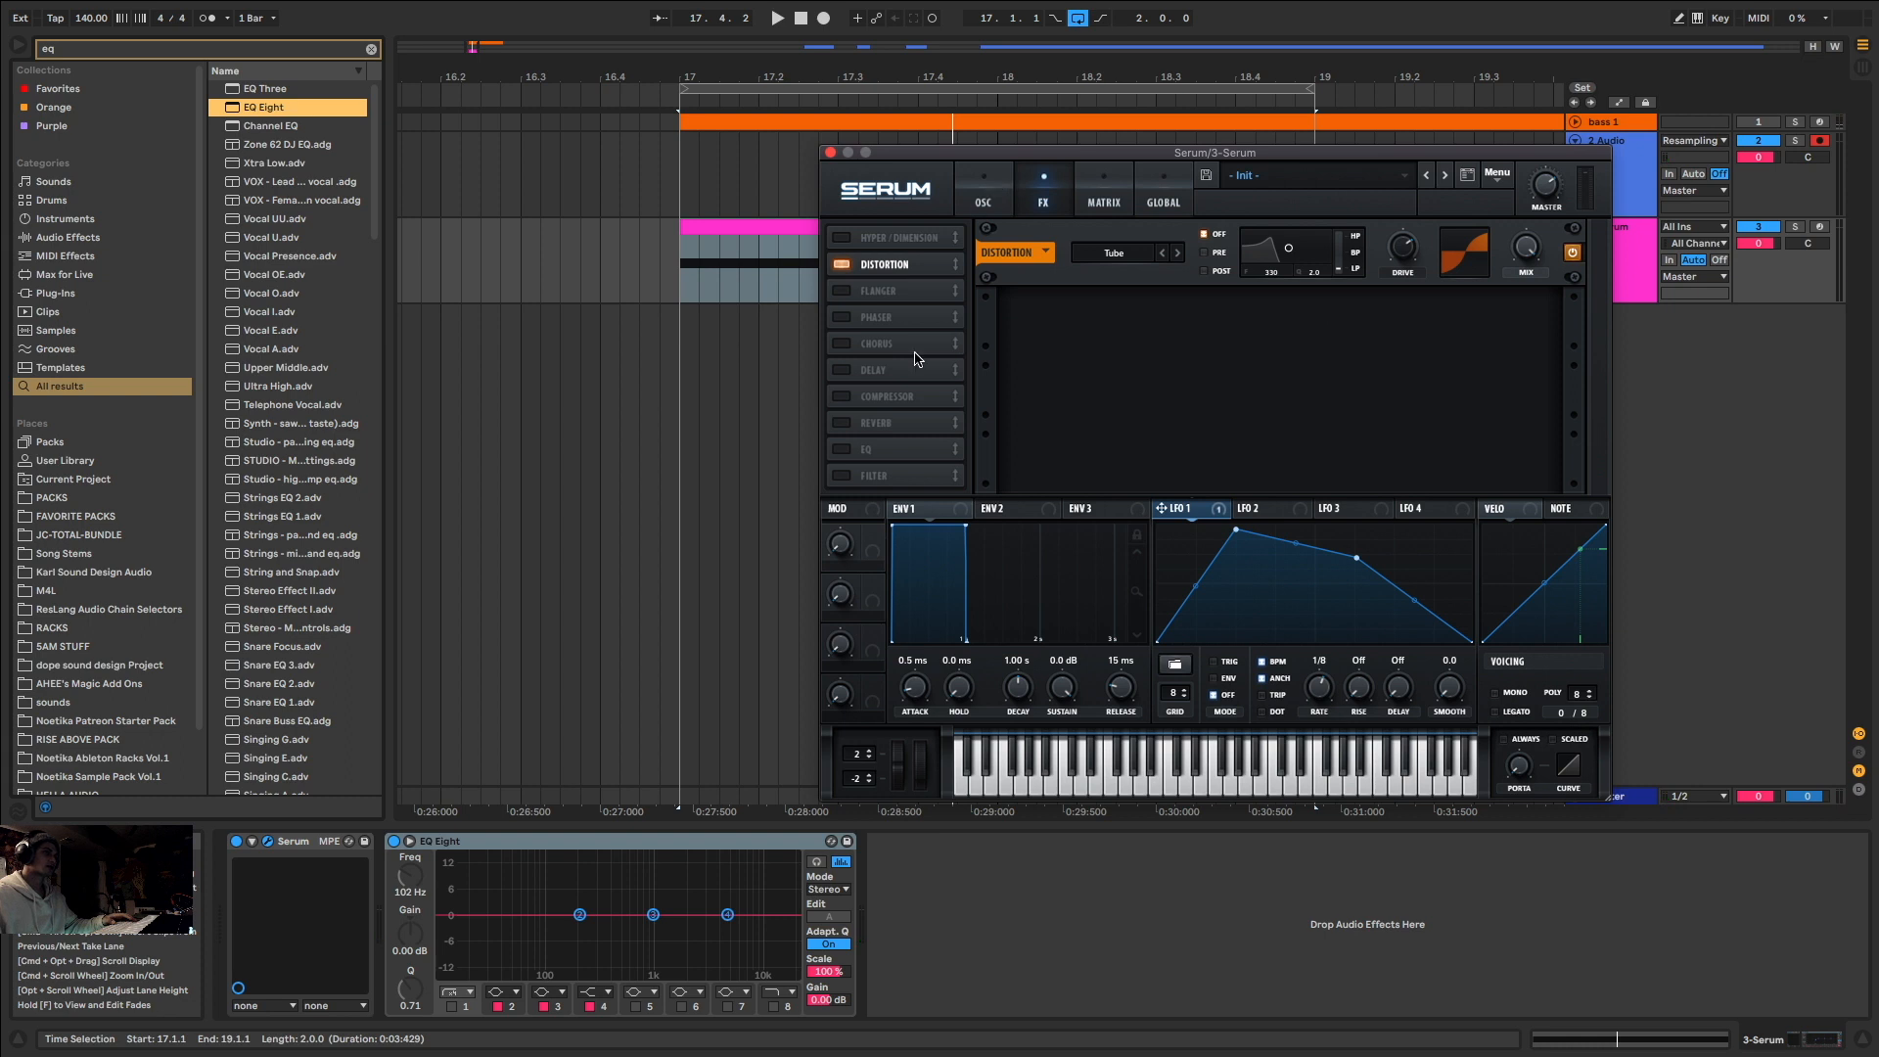
# Step: Enable Serum's Filter effect and place it directly after Distortion, leaving Chorus off
pyautogui.click(841, 343)
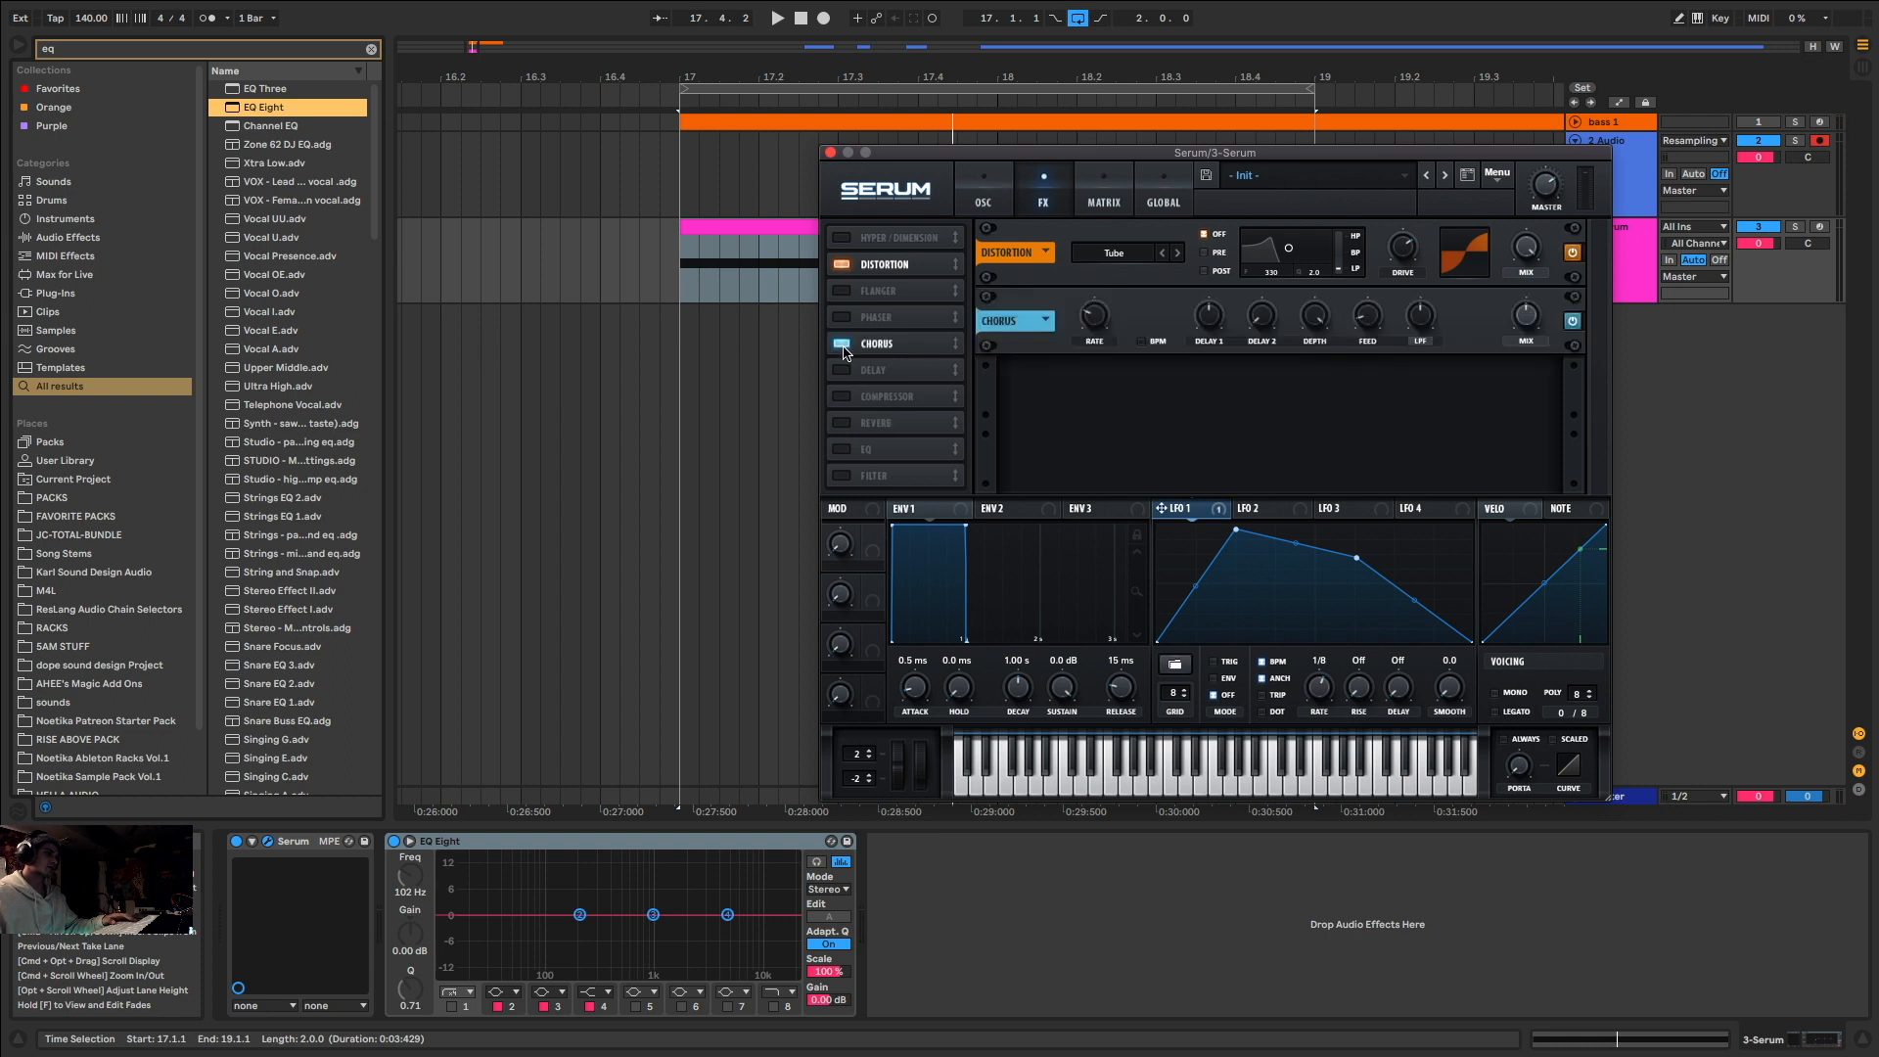
pyautogui.click(845, 343)
pyautogui.click(843, 475)
pyautogui.moveTo(905, 477); pyautogui.dragTo(926, 288)
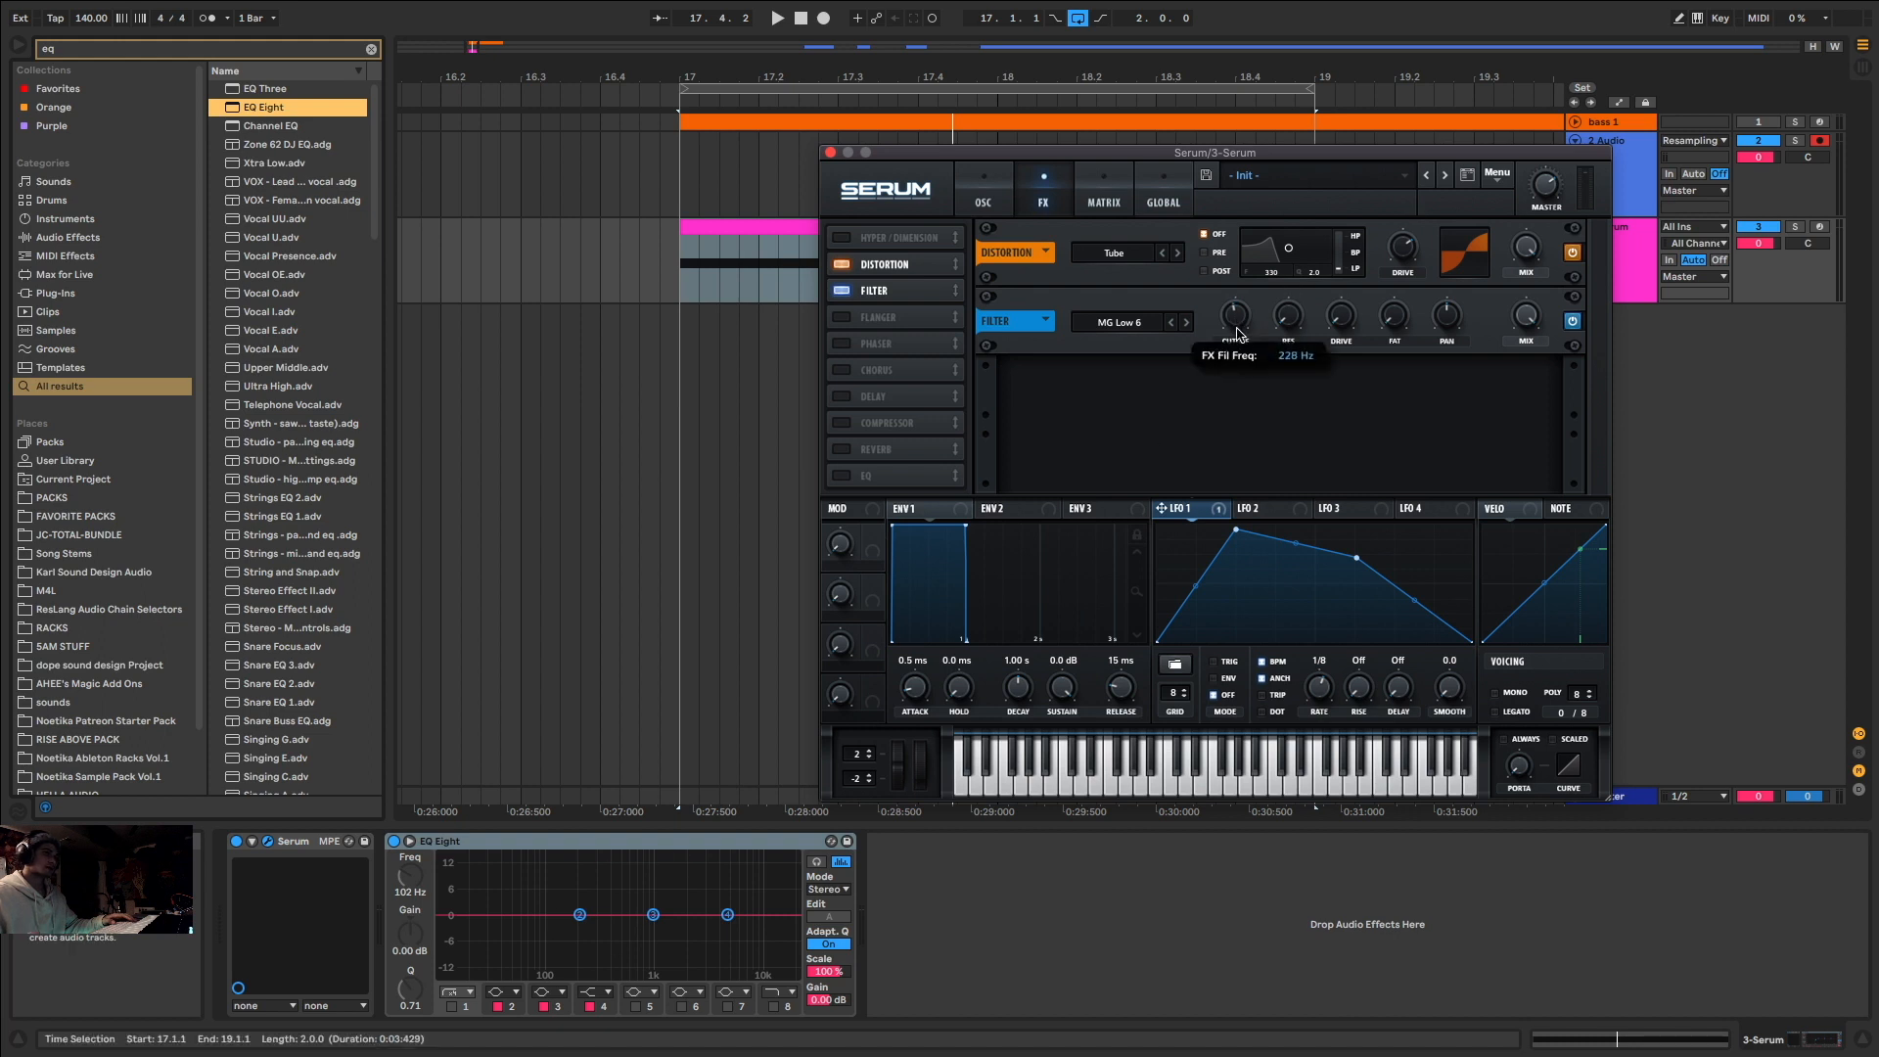
# Step: During playback, modulate the FX filter's cutoff with LFO 1 at 39, set filter drive to about 16%, and adjust distortion drive and resonance
pyautogui.press('space')
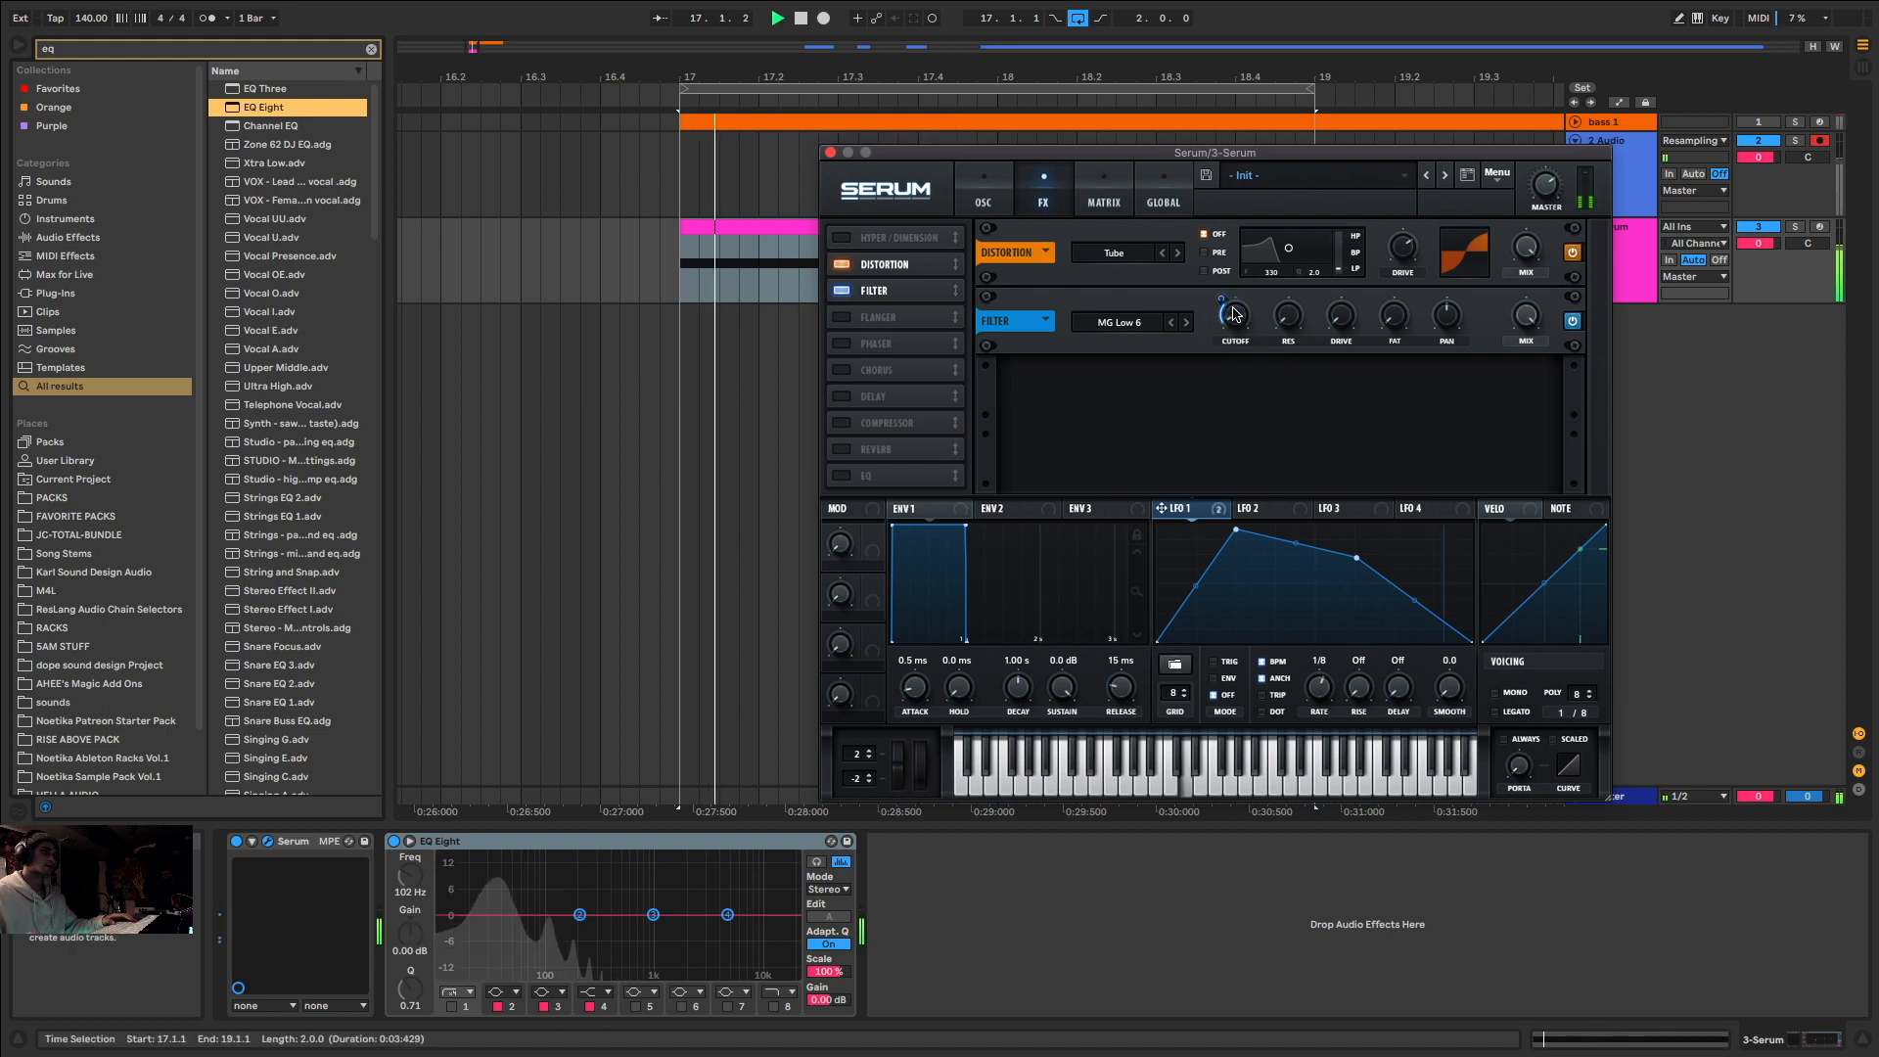
pyautogui.moveTo(1403, 247); pyautogui.dragTo(1434, 206)
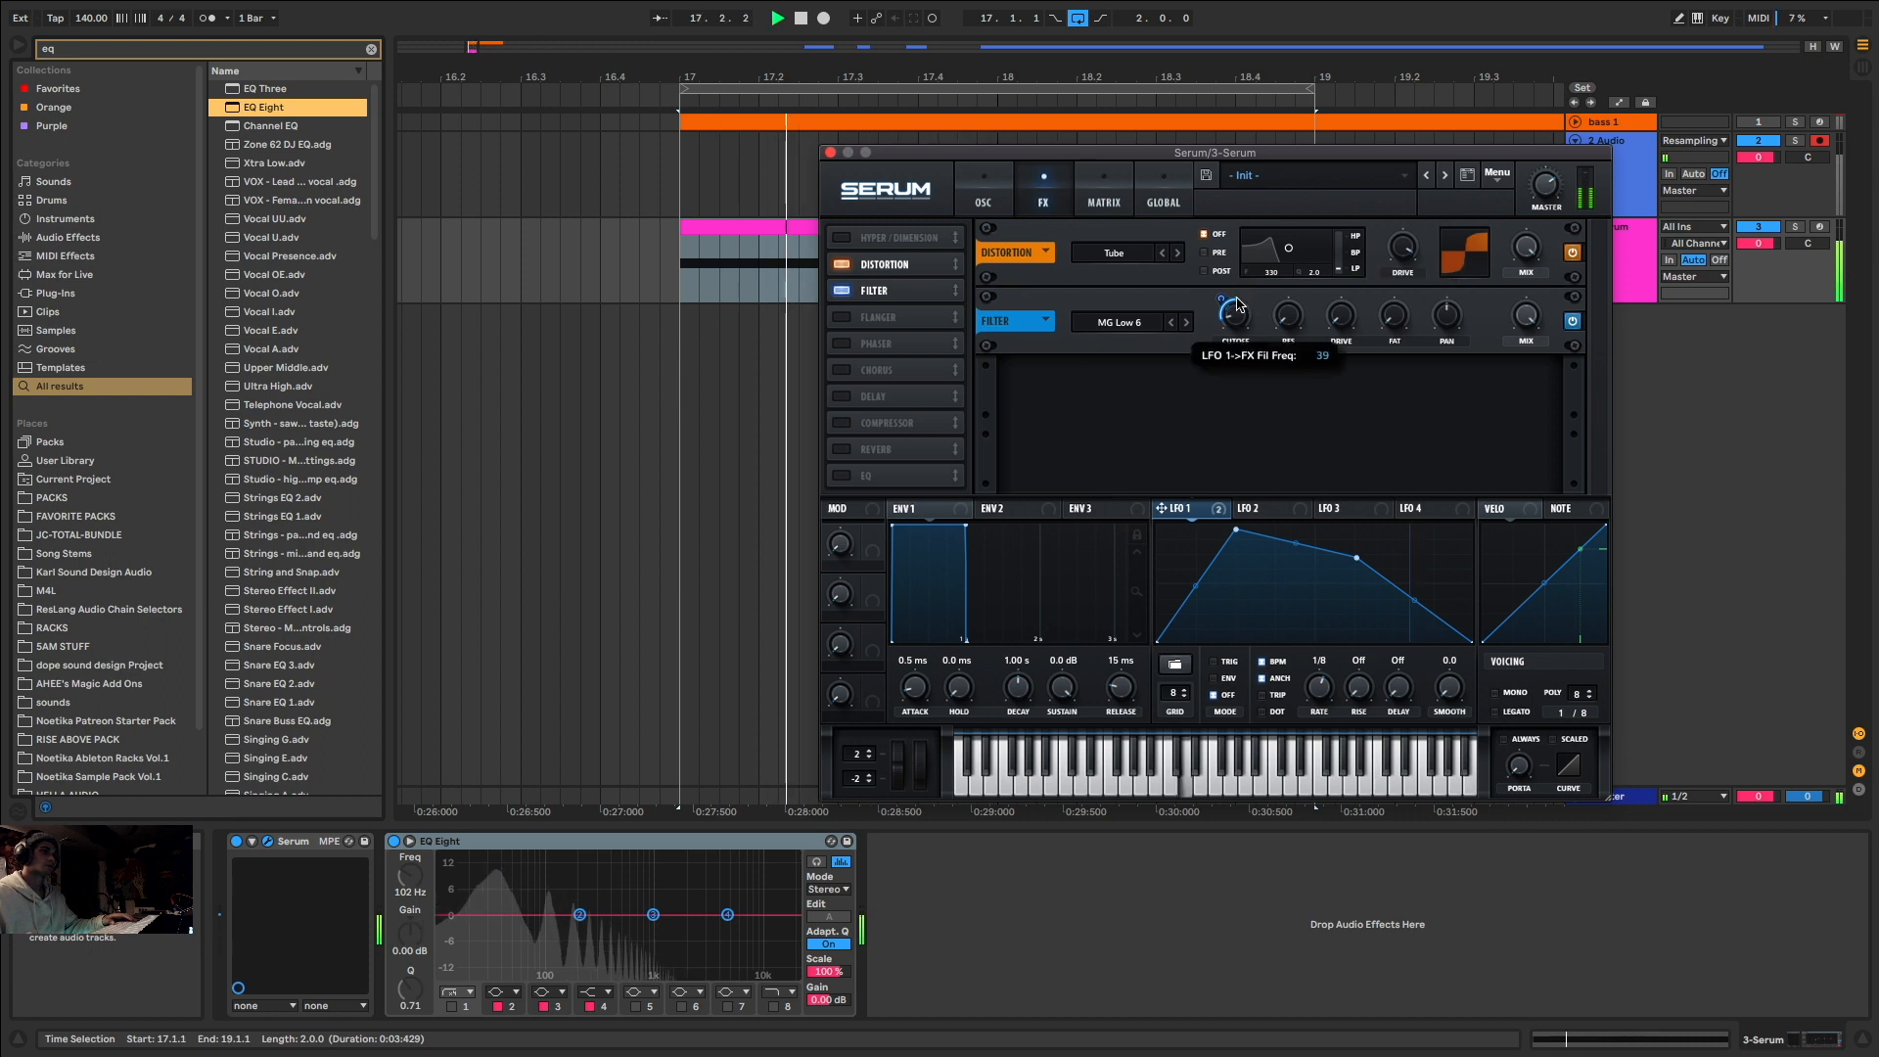
pyautogui.moveTo(1341, 319); pyautogui.dragTo(1368, 250)
pyautogui.moveTo(1341, 319); pyautogui.dragTo(1362, 275)
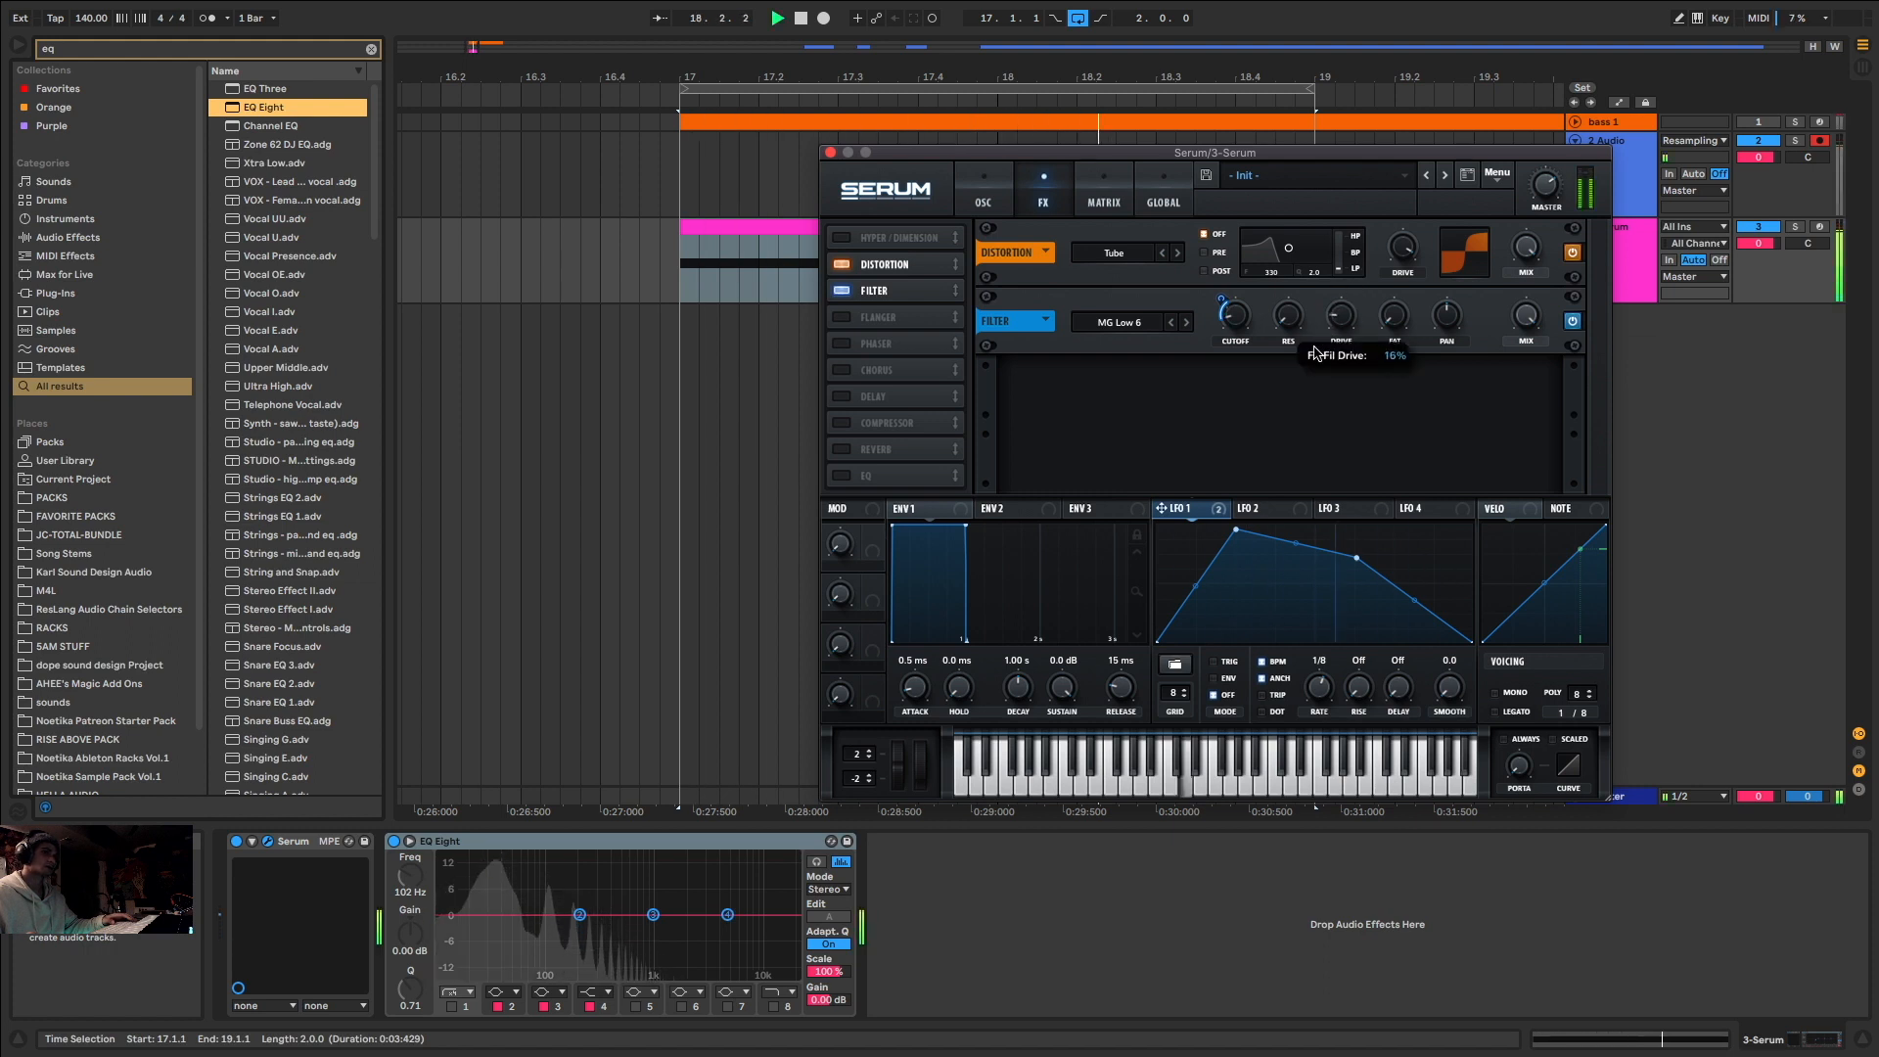
pyautogui.moveTo(1294, 305); pyautogui.dragTo(1300, 270)
# Step: Refine LFO 1's curve with a slightly later peak and lower second point, and enable the Compressor effect in multiband mode
pyautogui.moveTo(1238, 535)
pyautogui.mouseDown()
pyautogui.moveTo(1265, 526)
pyautogui.moveTo(1361, 592)
pyautogui.moveTo(1238, 553)
pyautogui.moveTo(1224, 567)
pyautogui.moveTo(1245, 530)
pyautogui.mouseUp()
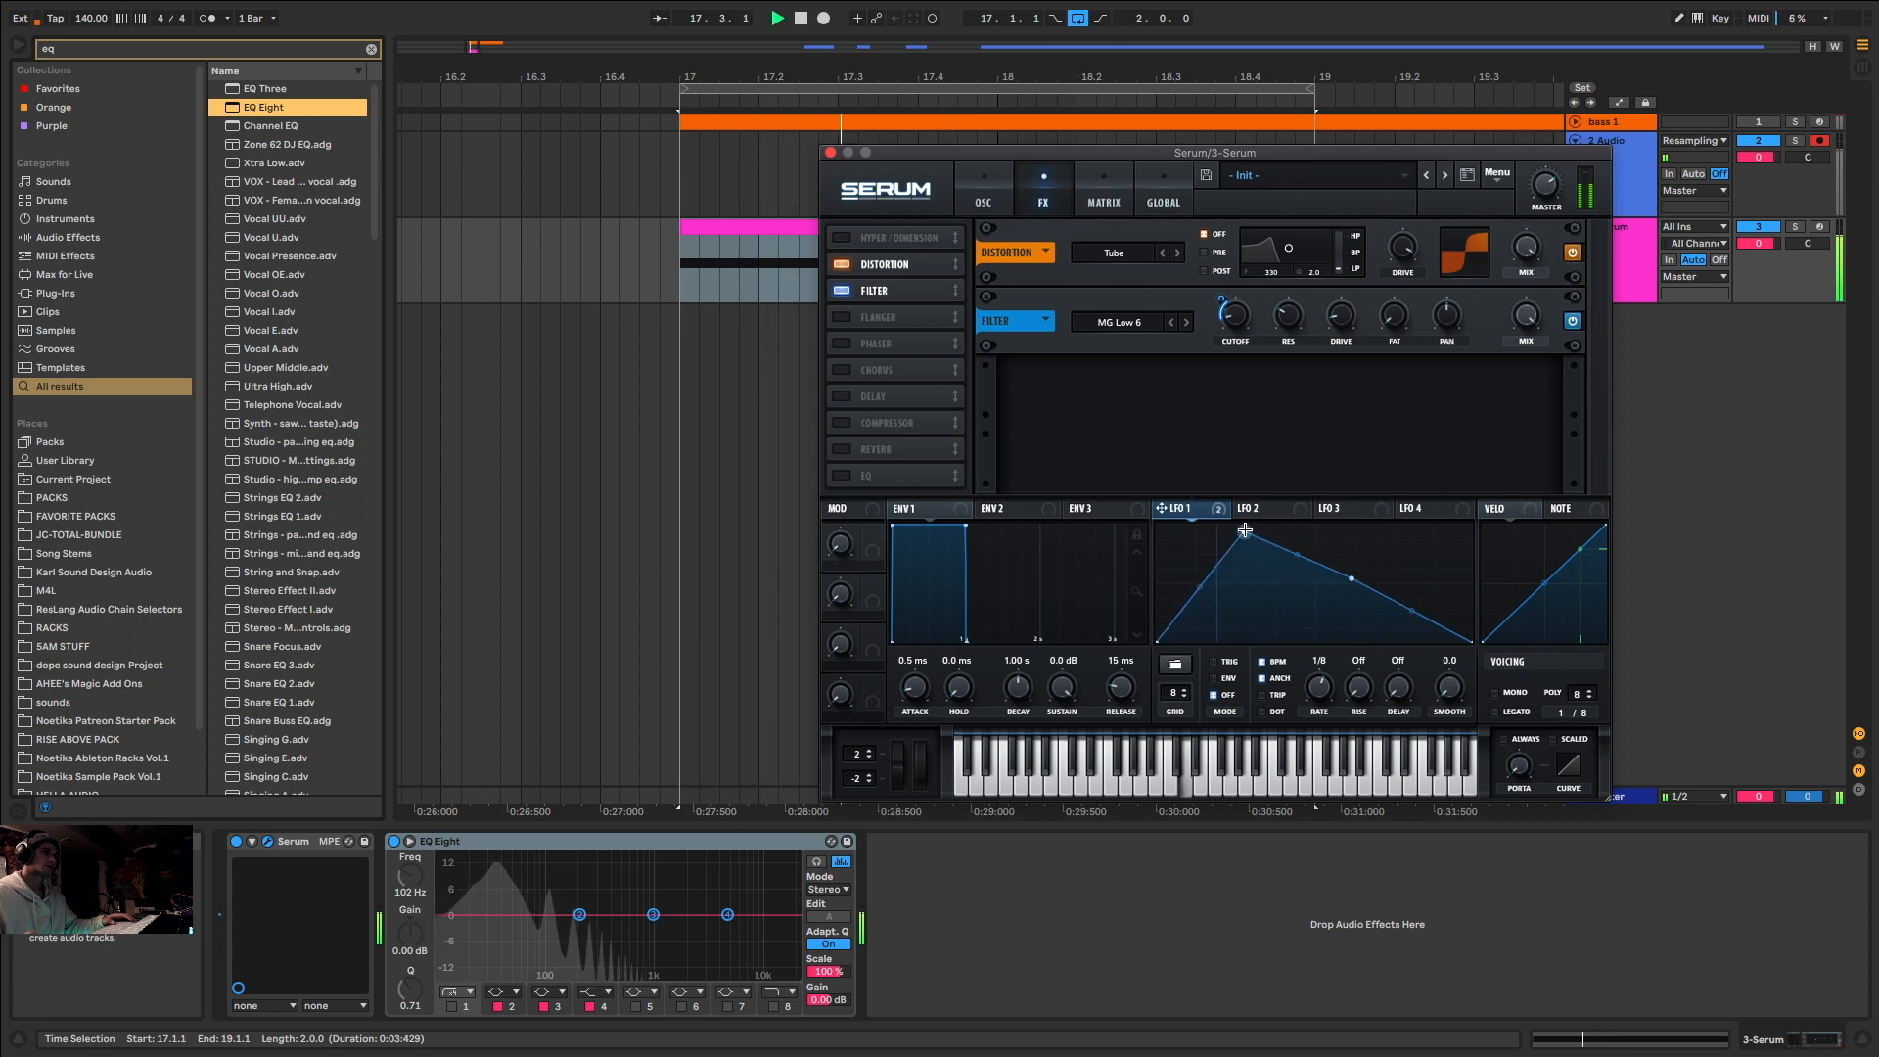
pyautogui.moveTo(1354, 583)
pyautogui.mouseDown()
pyautogui.moveTo(1373, 537)
pyautogui.moveTo(1371, 571)
pyautogui.mouseUp()
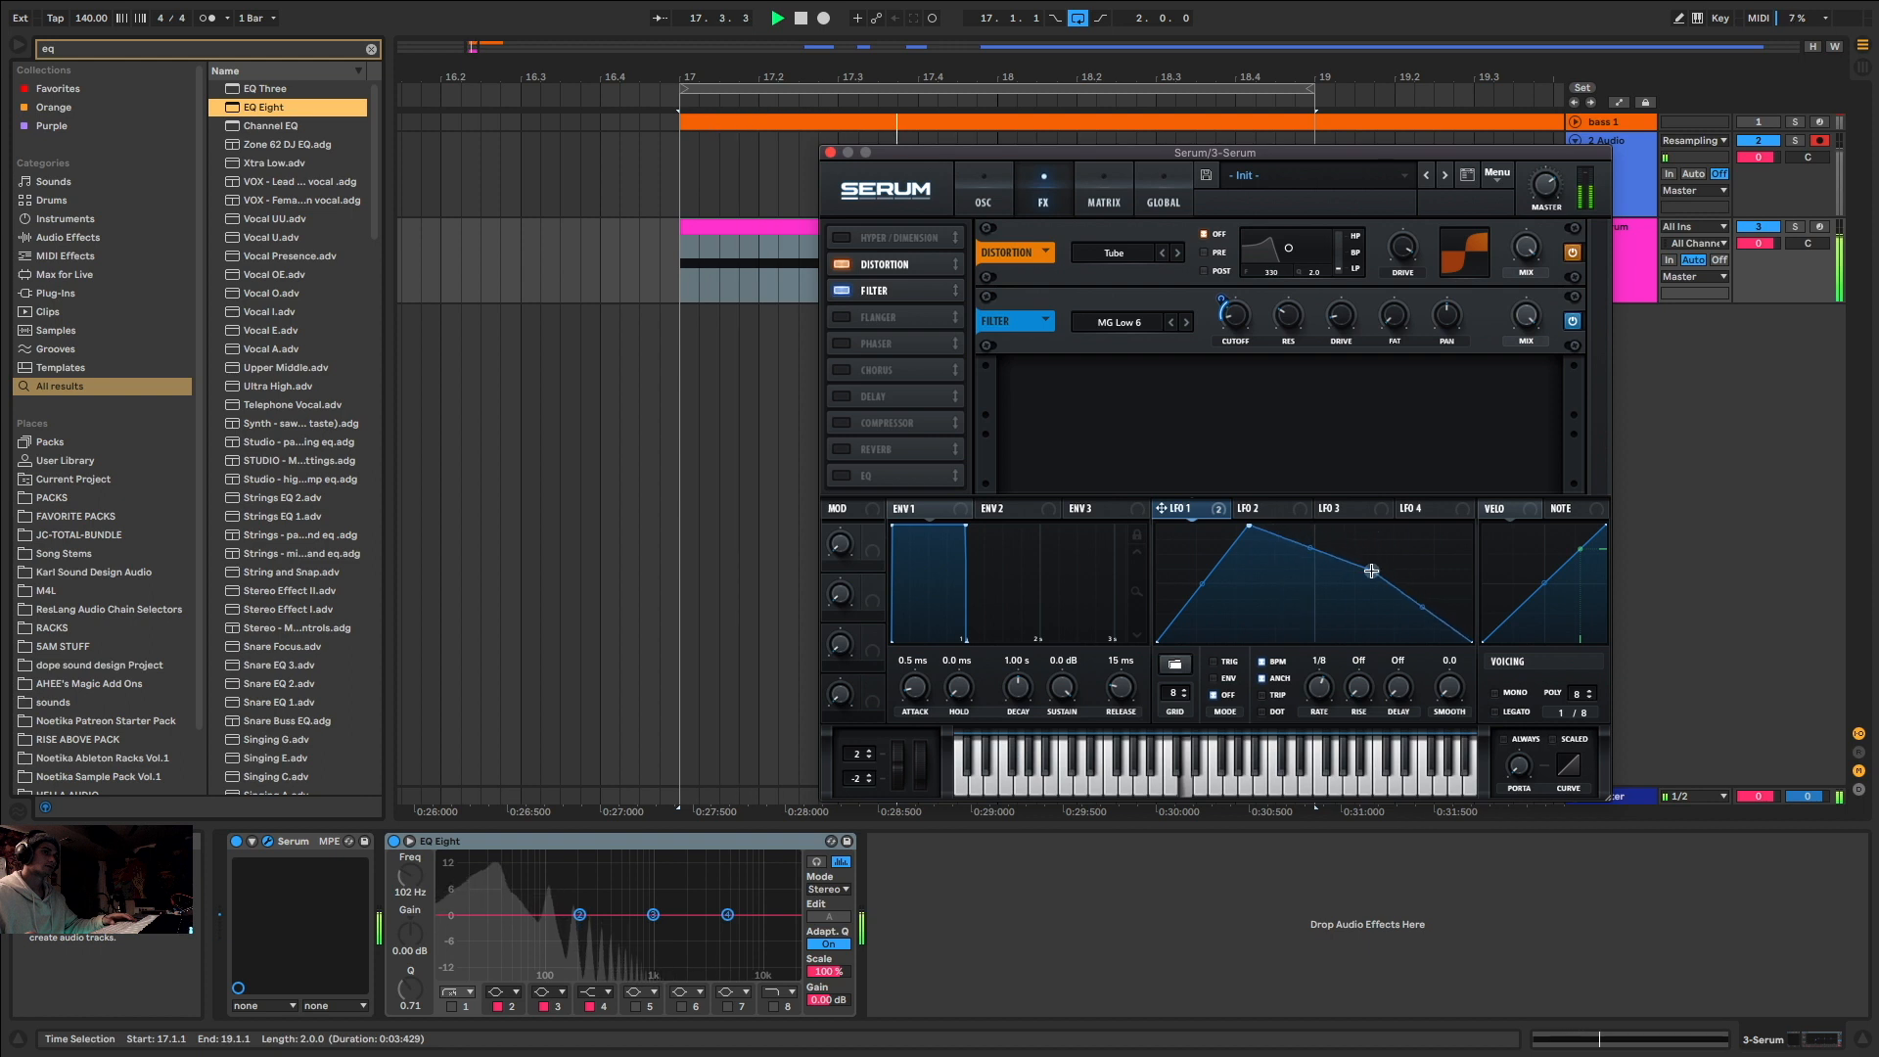
pyautogui.click(847, 425)
pyautogui.press('space')
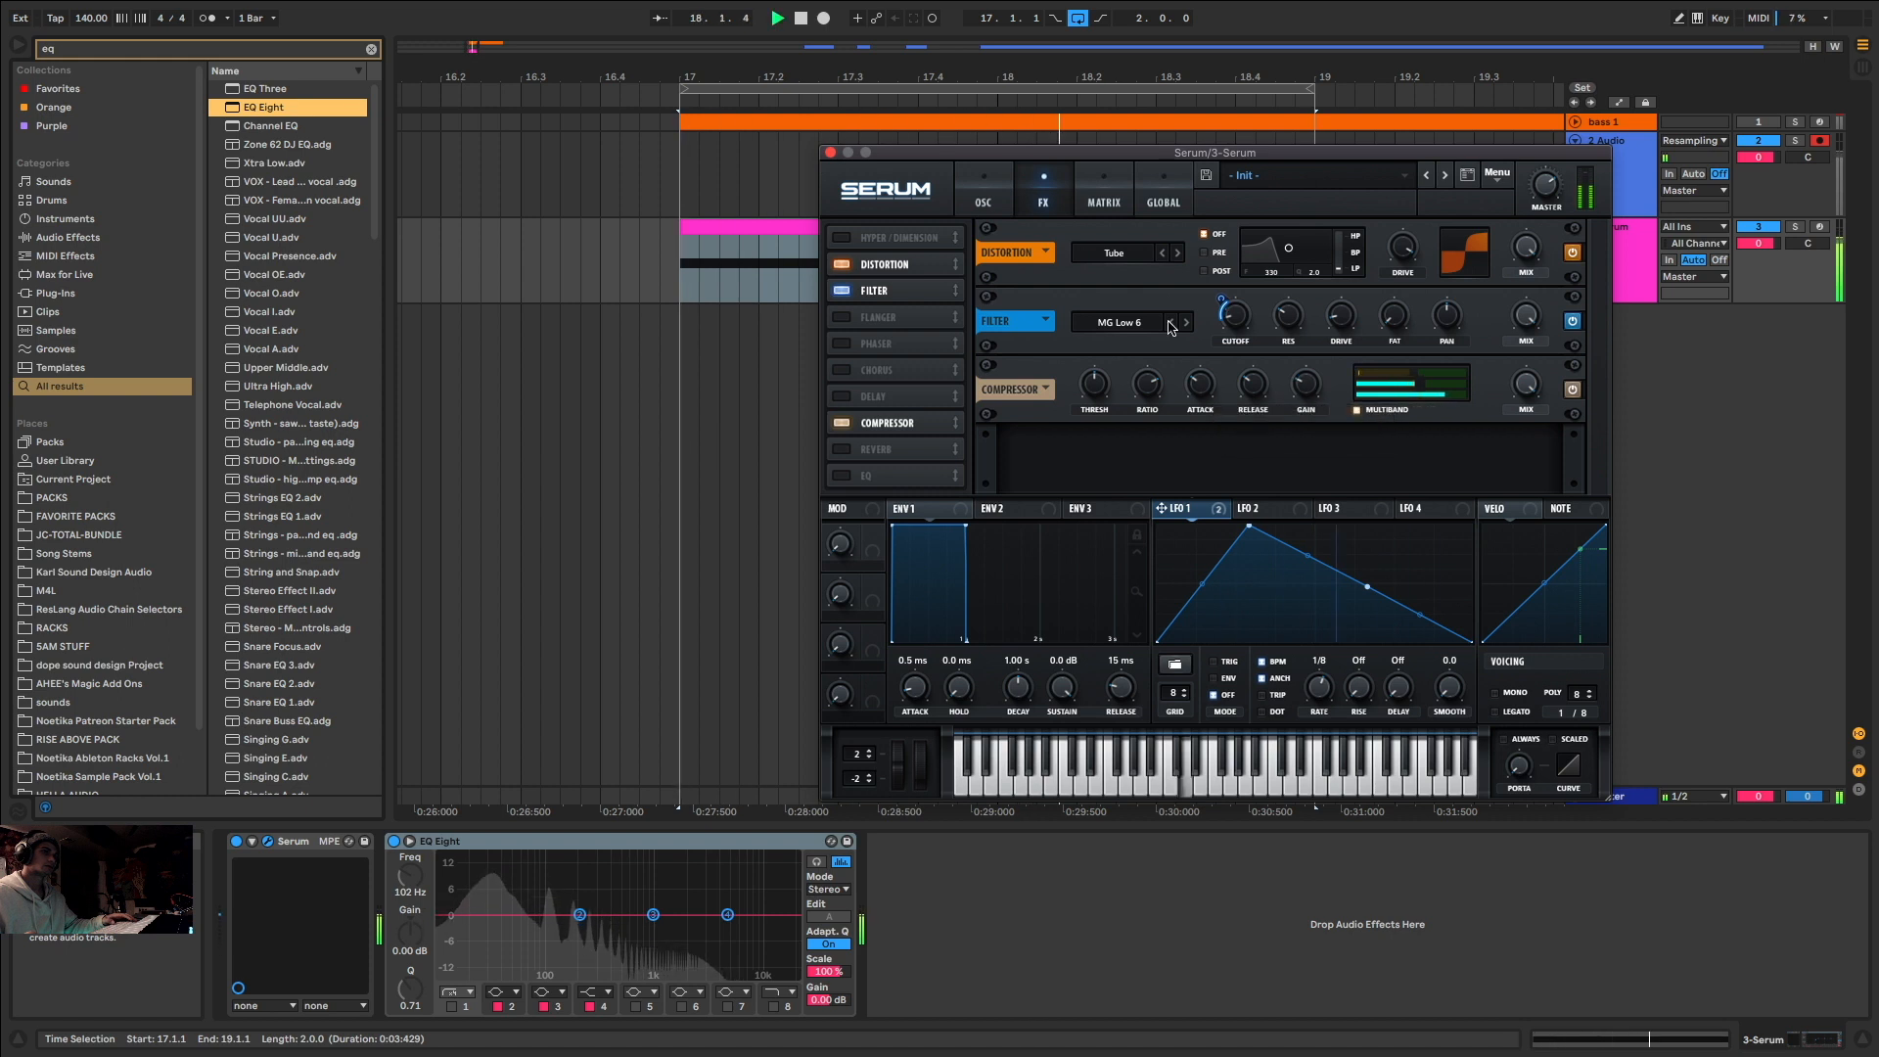
# Step: Try wavetable position 4 on oscillator A during playback and return it to the sine shape
pyautogui.click(983, 194)
pyautogui.press('space')
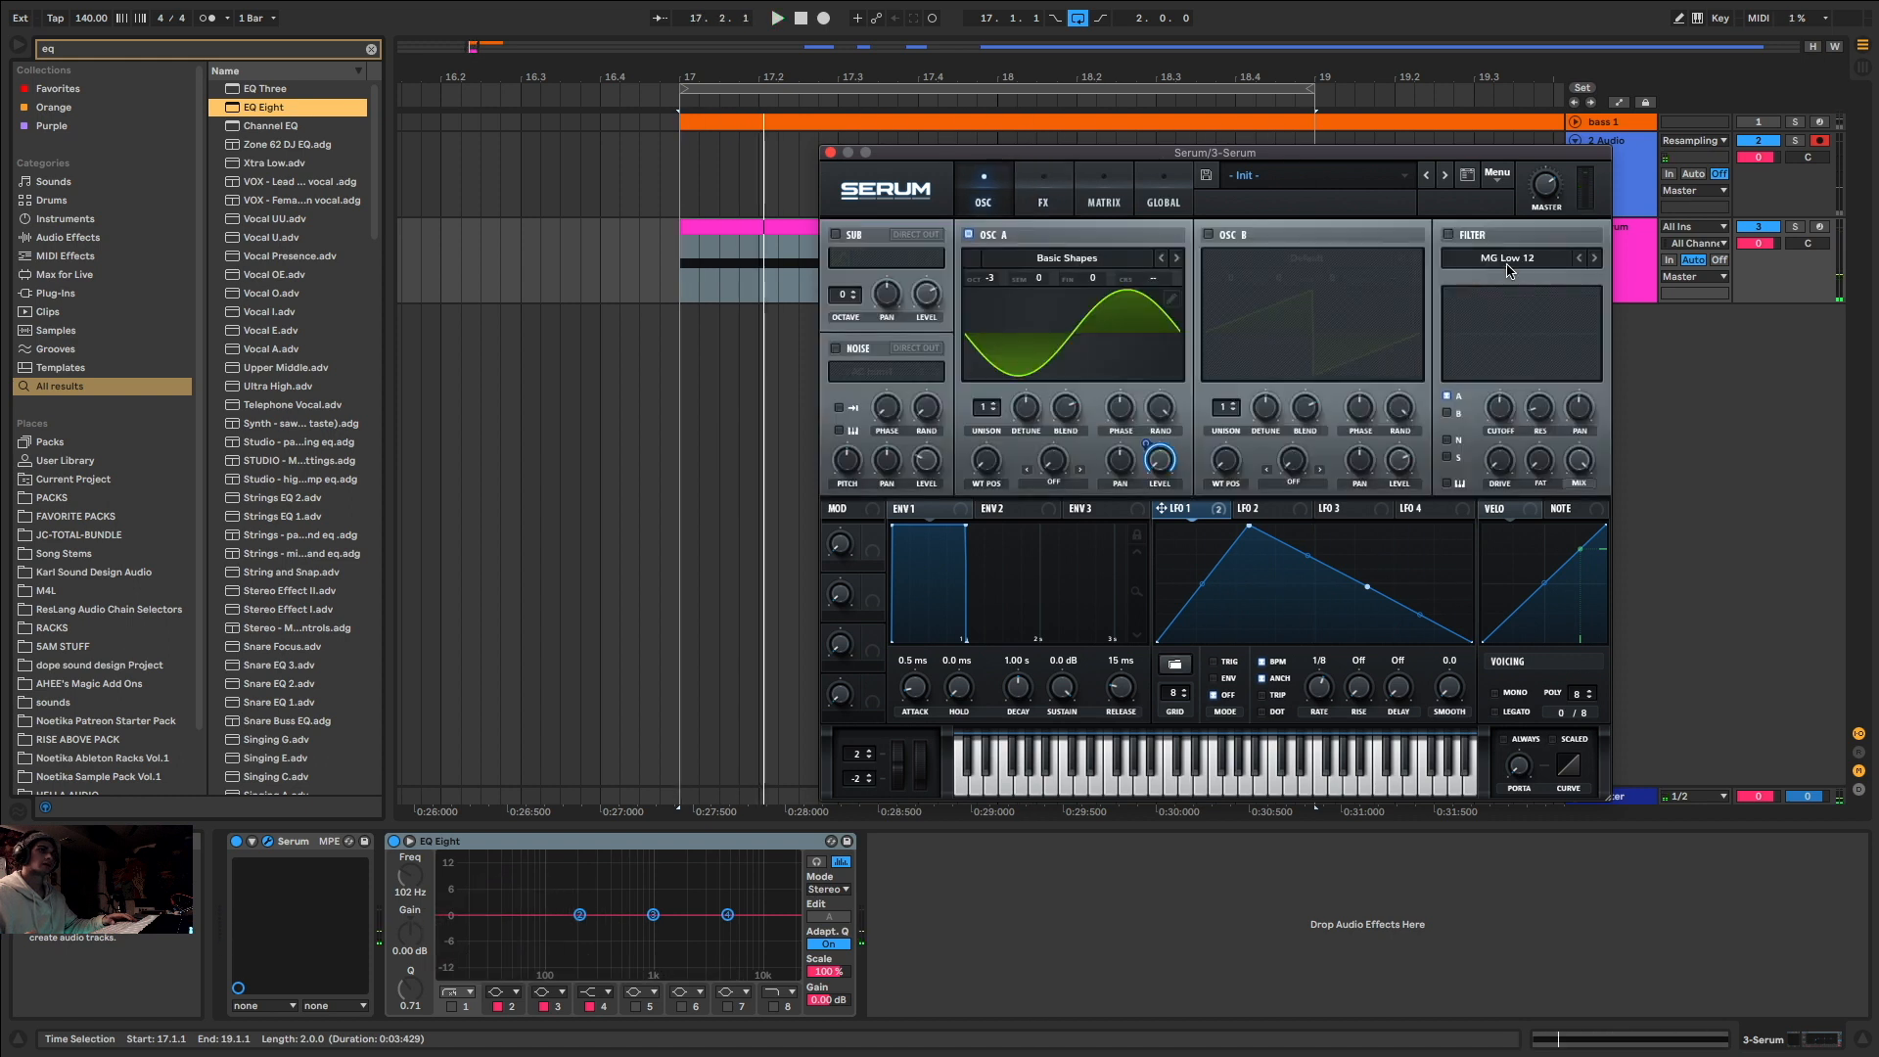
pyautogui.moveTo(987, 460); pyautogui.dragTo(1049, 405)
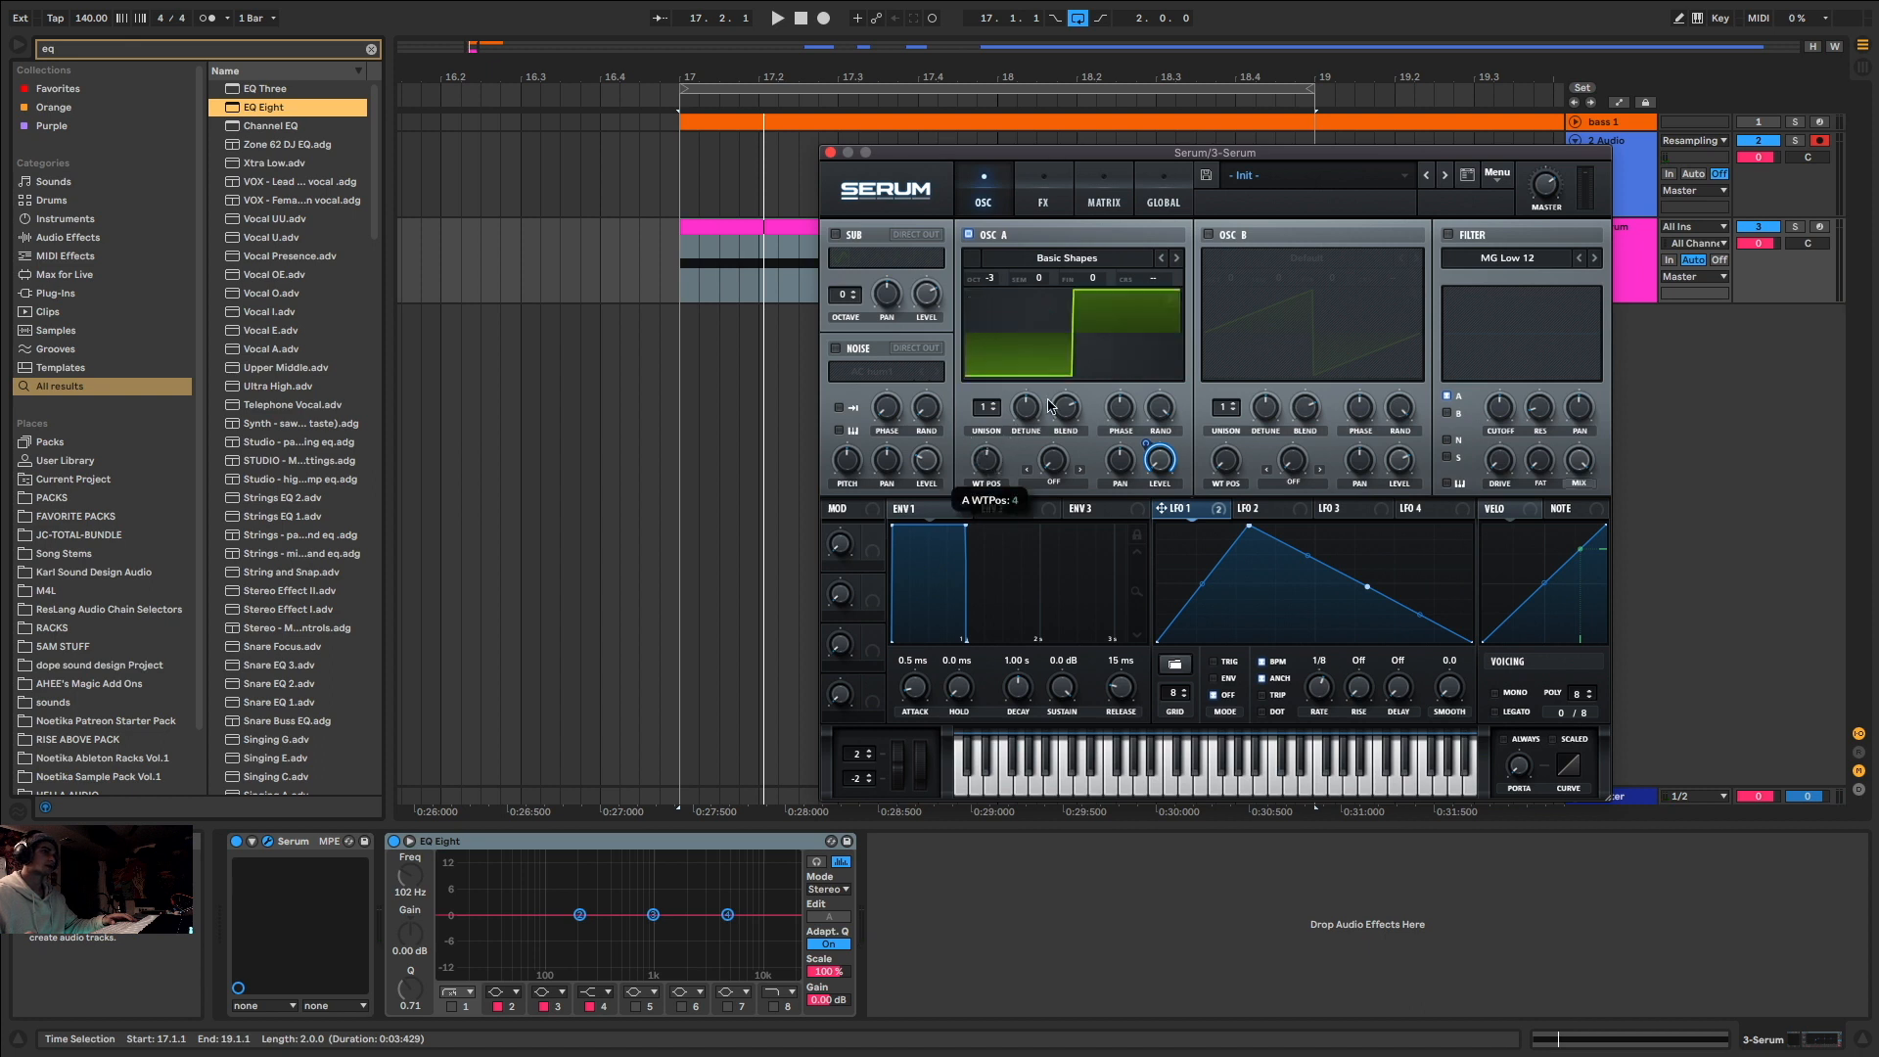
pyautogui.press('space')
pyautogui.moveTo(1049, 405); pyautogui.dragTo(1024, 499)
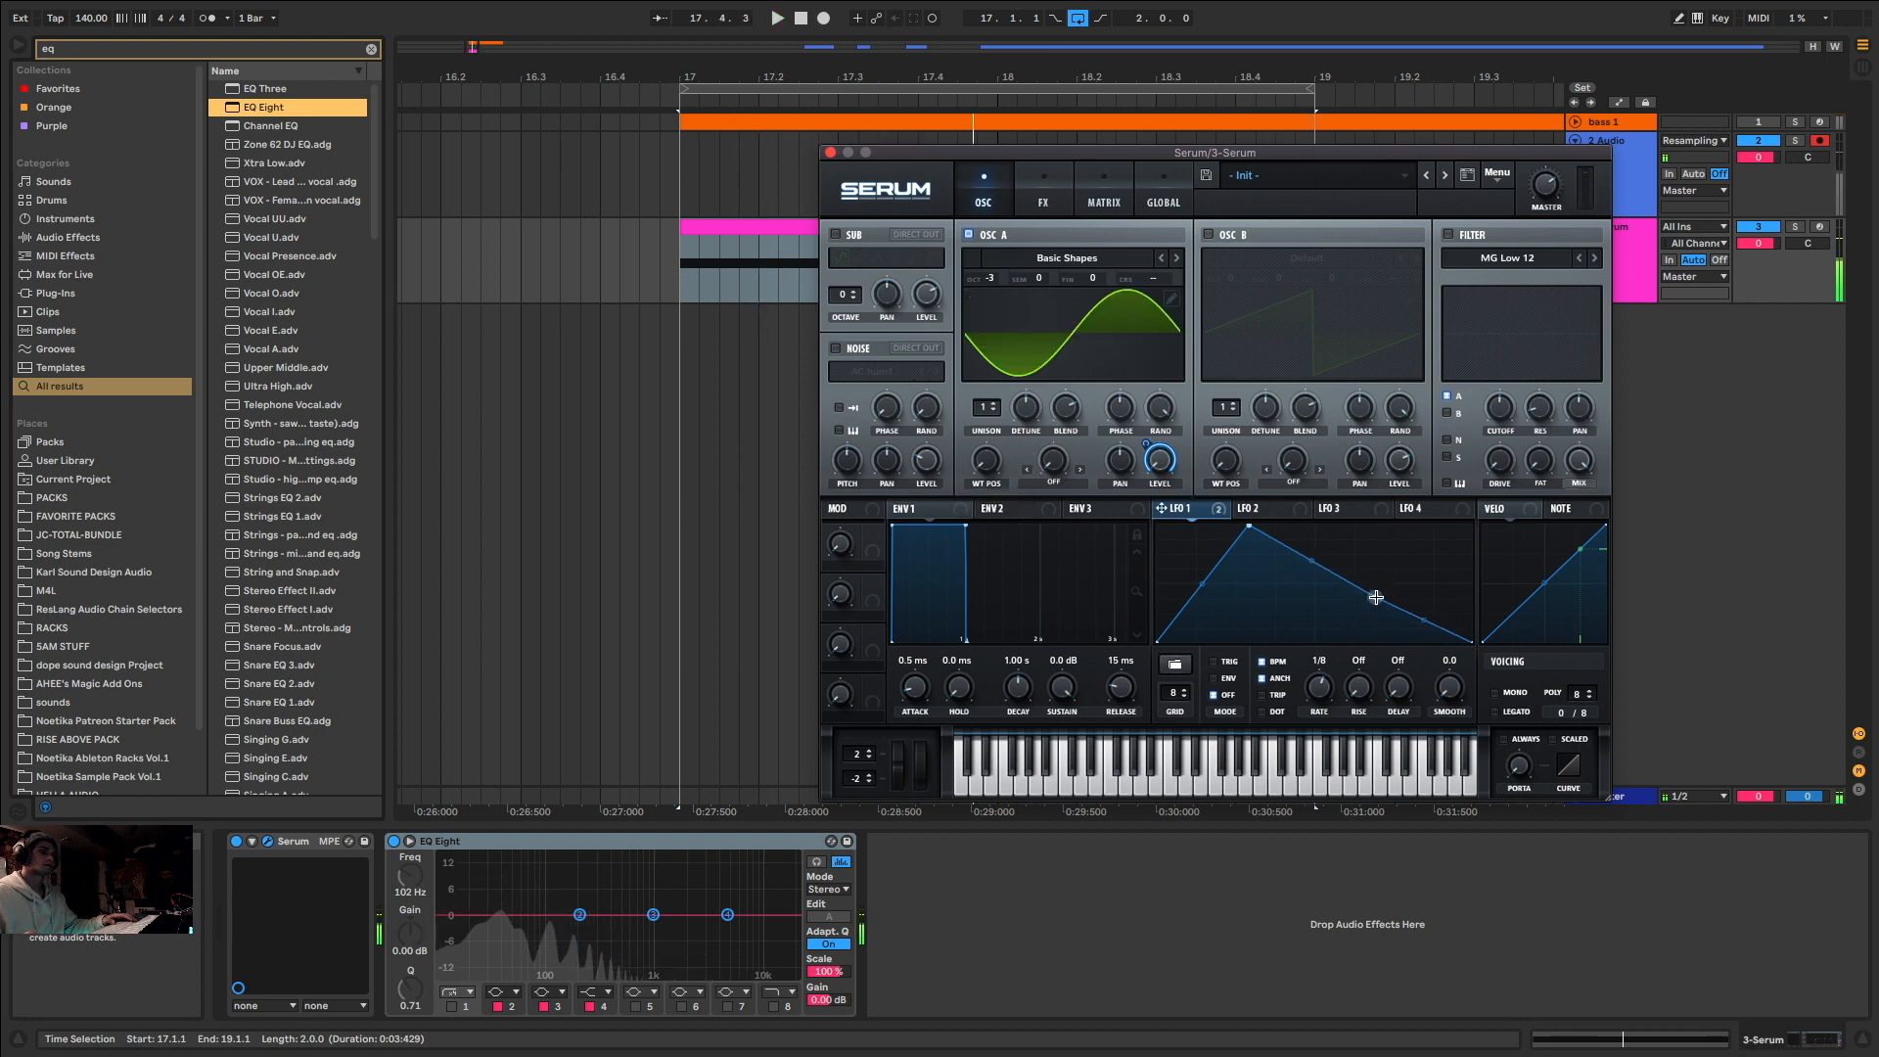
# Step: Test LFO 1 at a 1/4 rate, return it to 1/8, and readjust the second point of its curve during playback
pyautogui.moveTo(1374, 594)
pyautogui.mouseDown()
pyautogui.moveTo(1367, 623)
pyautogui.moveTo(1377, 588)
pyautogui.mouseUp()
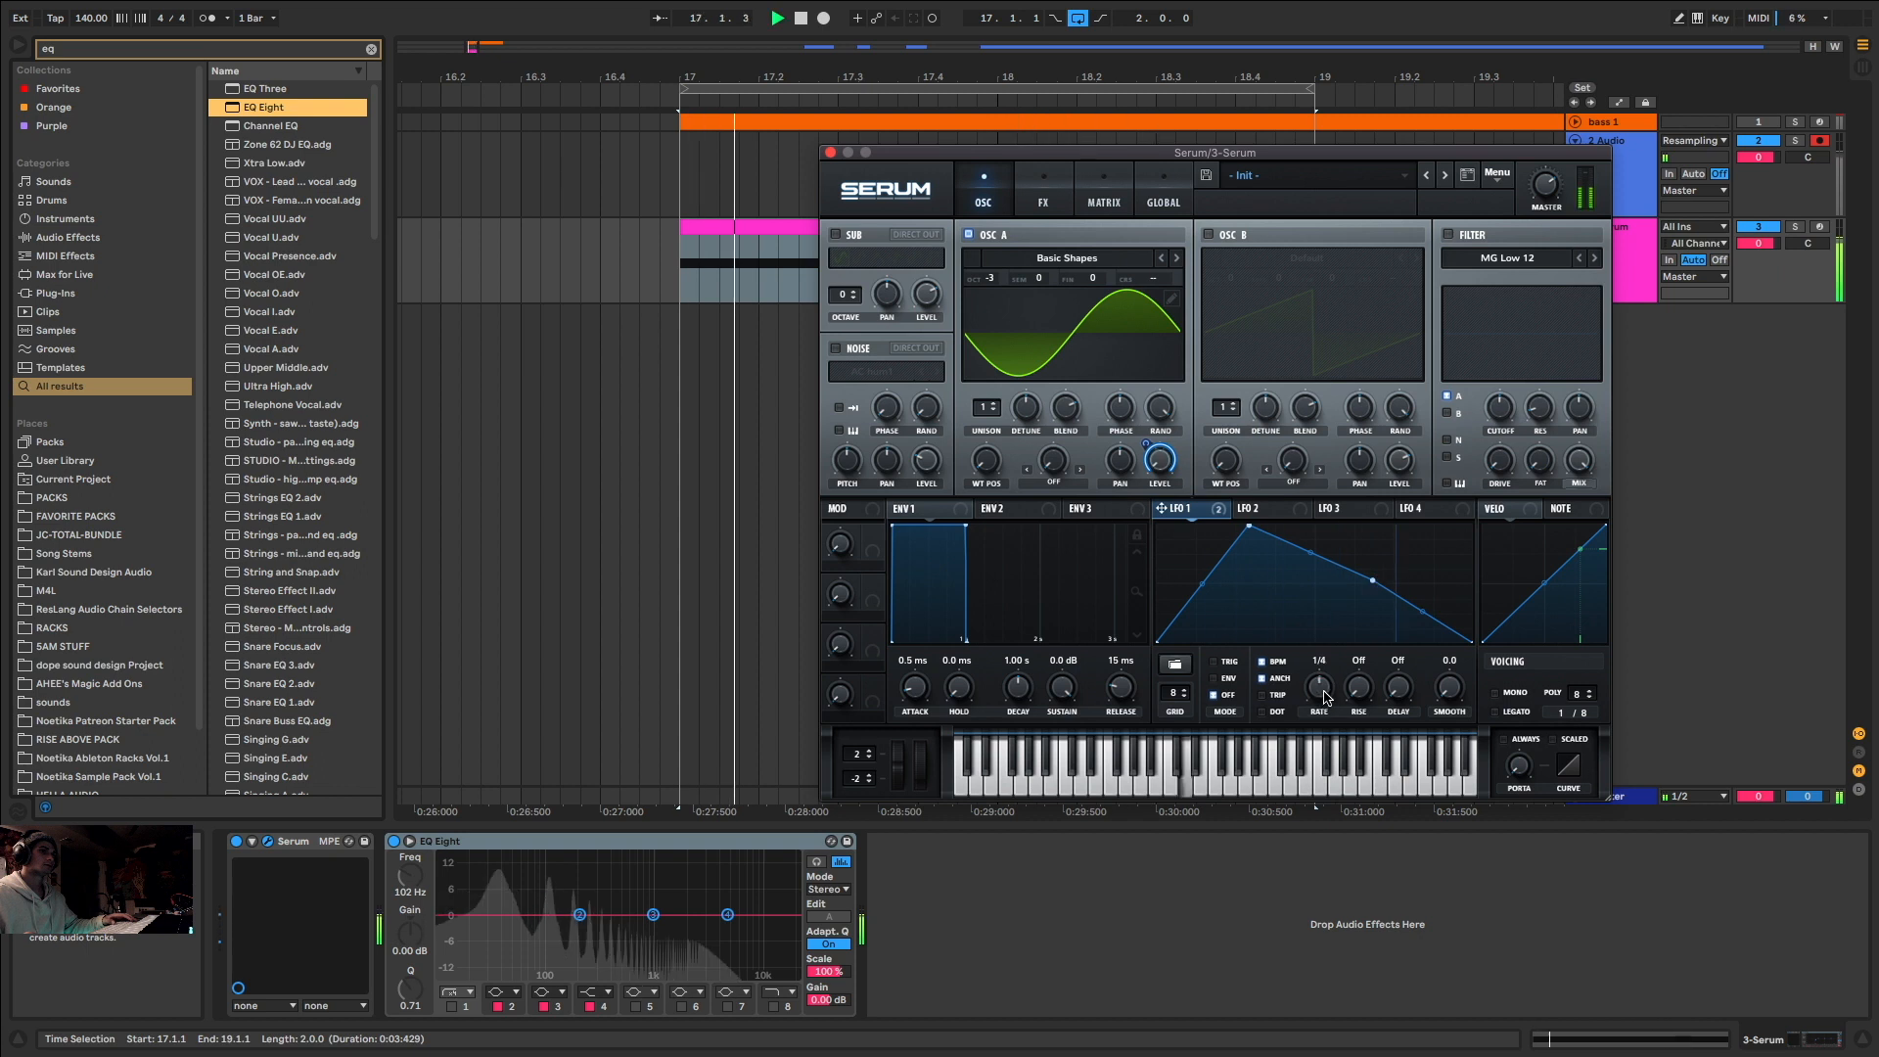
pyautogui.moveTo(1325, 690); pyautogui.dragTo(1327, 687)
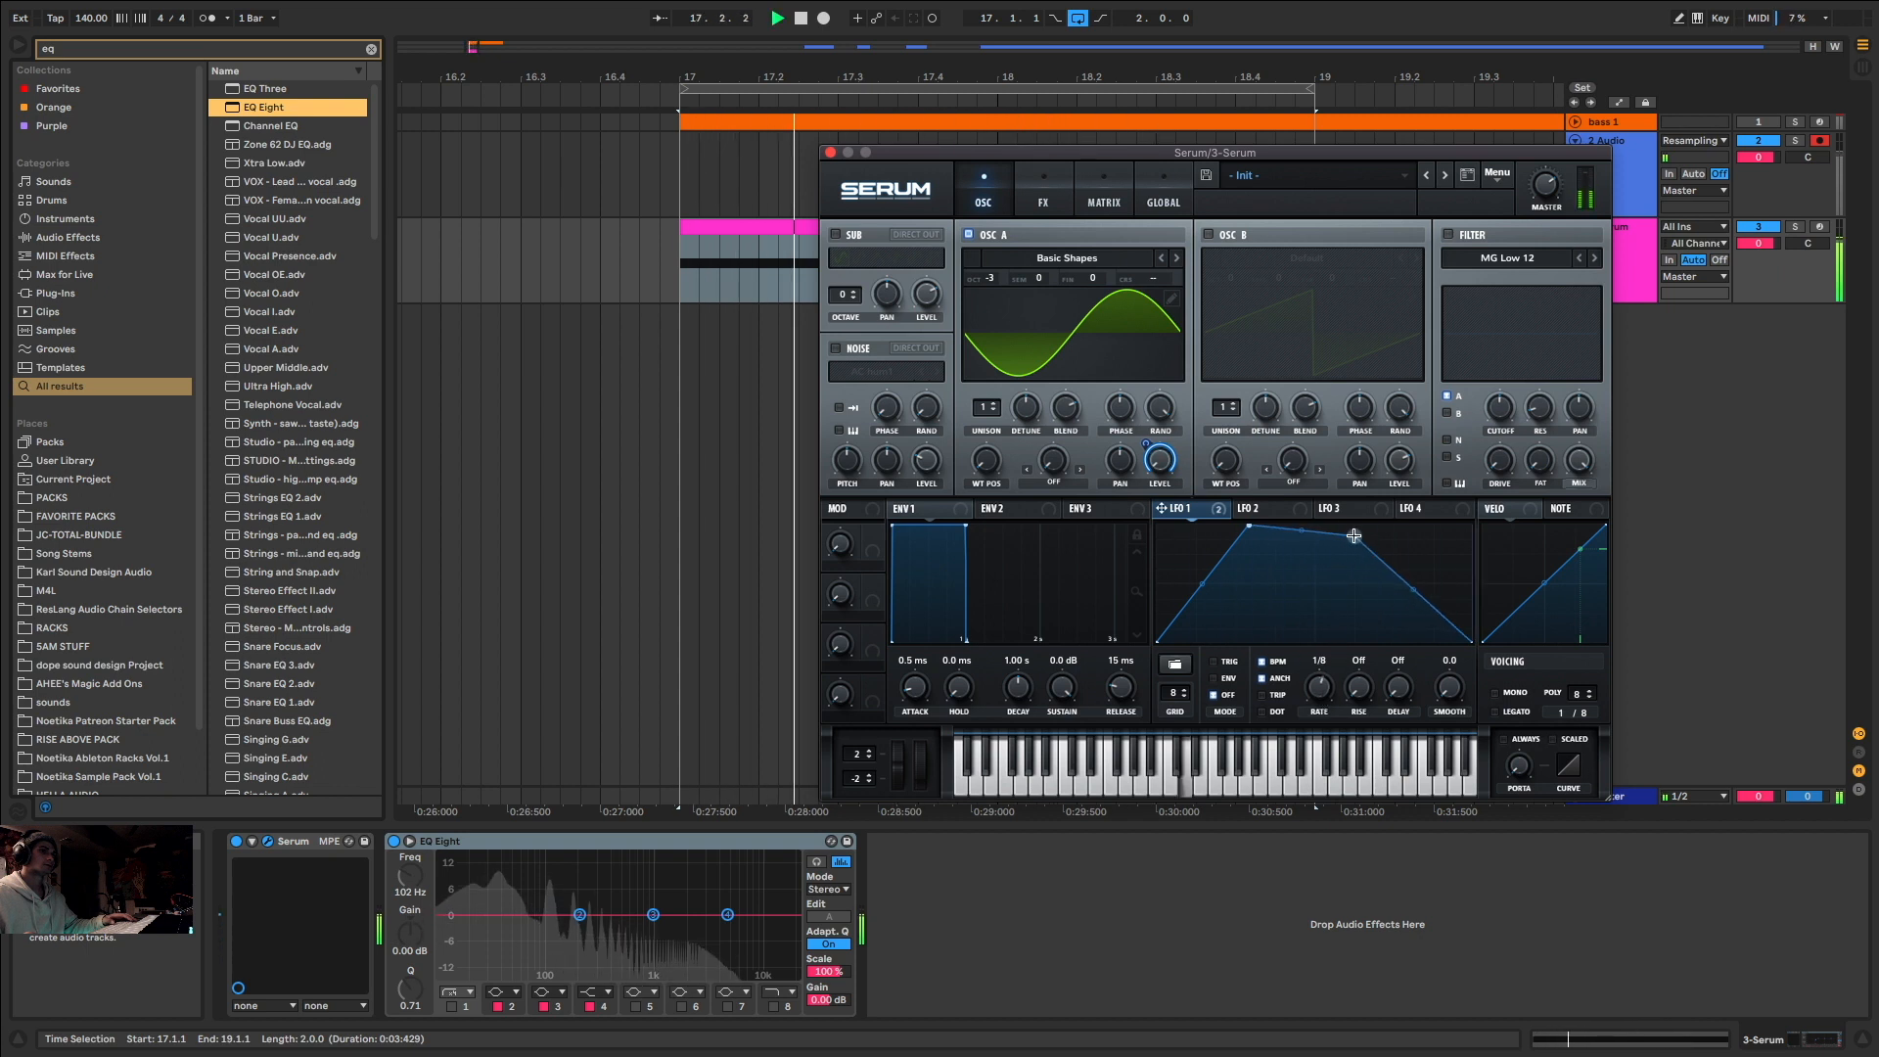
pyautogui.press('space')
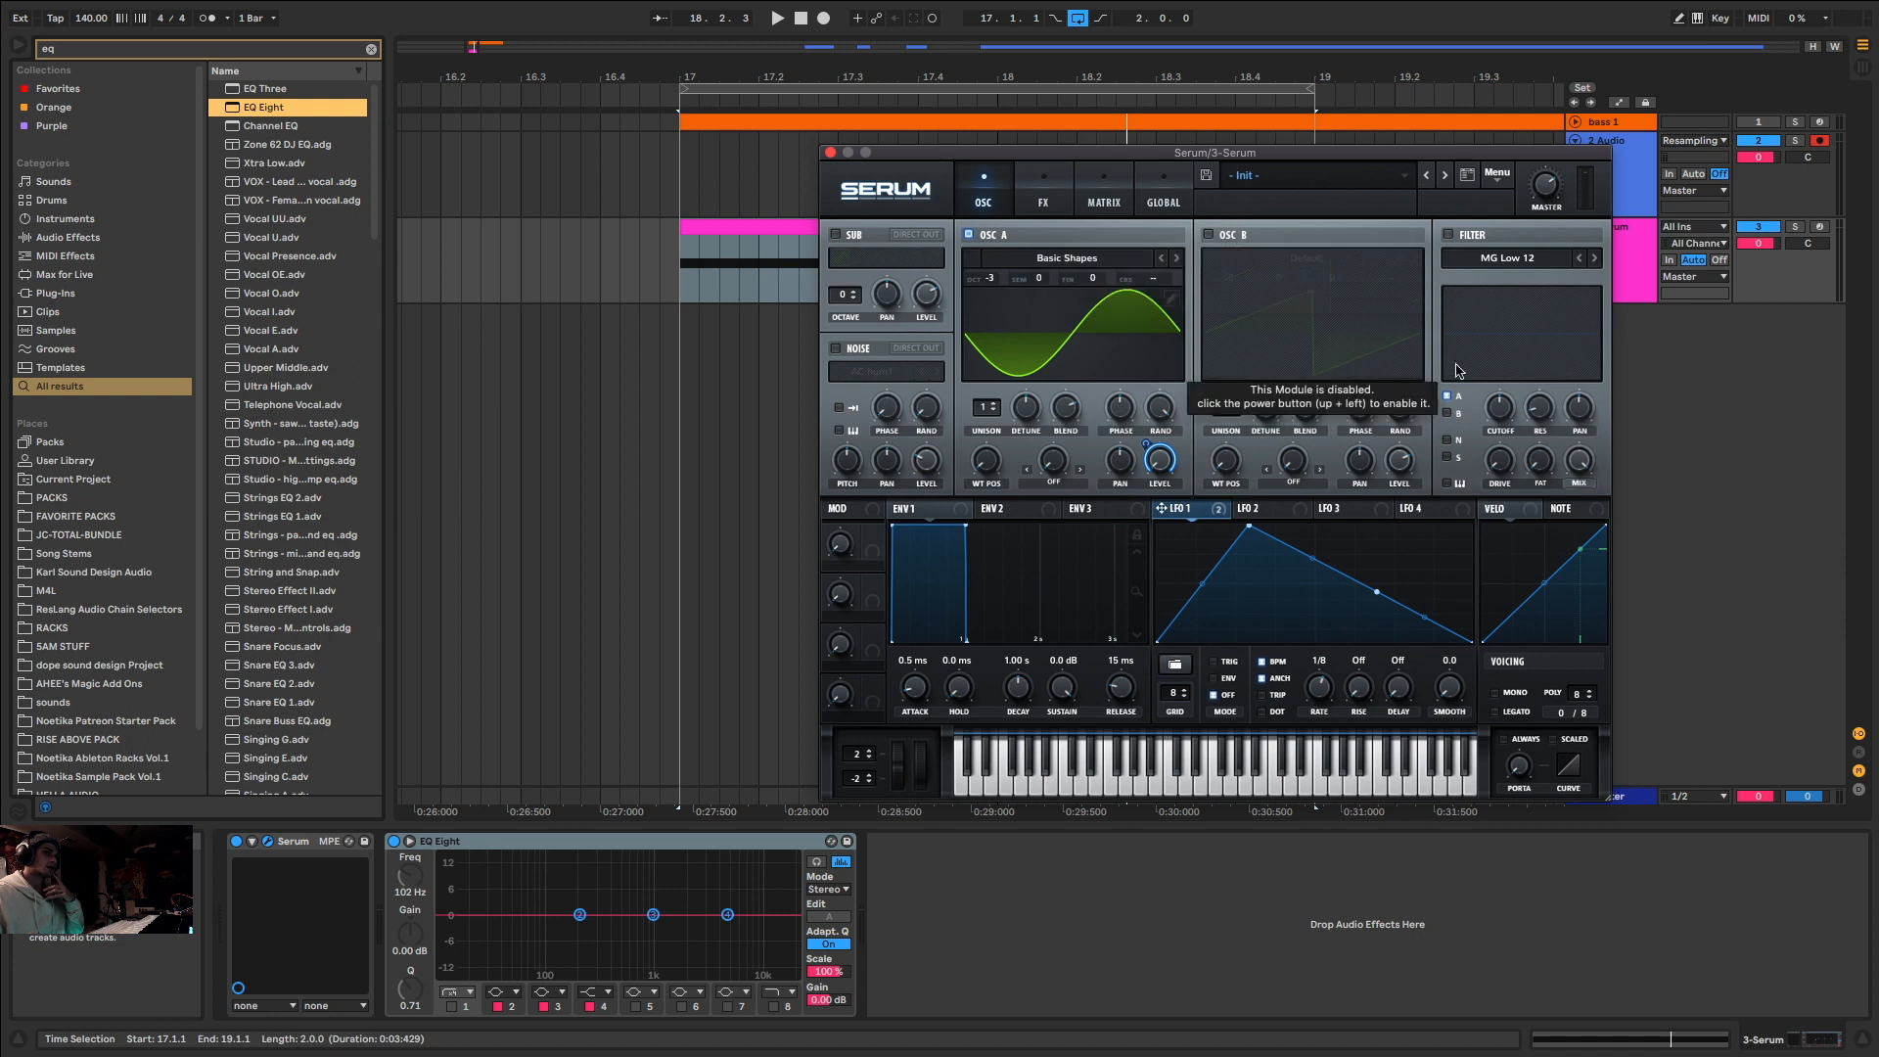
# Step: Enable oscillator B, load the Digital wavetable HarmonicSeries, and raise its wavetable position to a higher harmonic
pyautogui.click(1208, 235)
pyautogui.click(1309, 259)
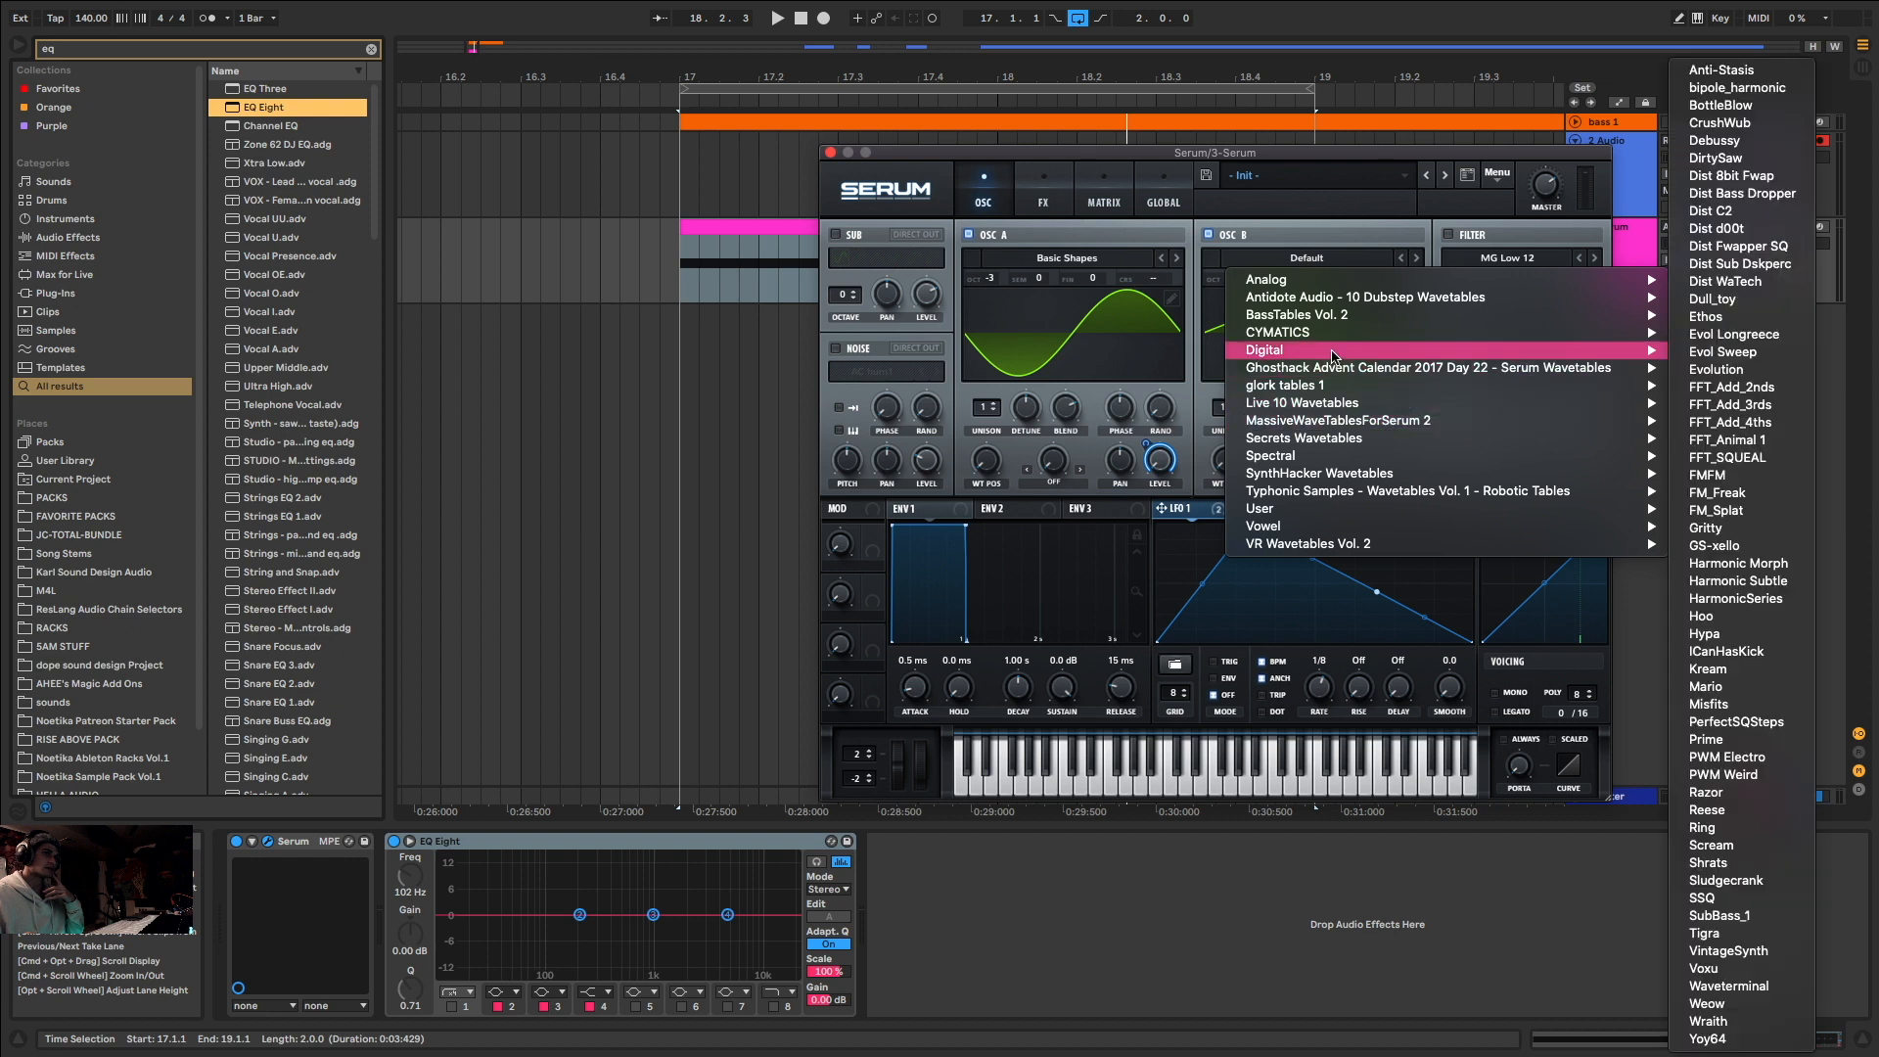
pyautogui.moveTo(1615, 350)
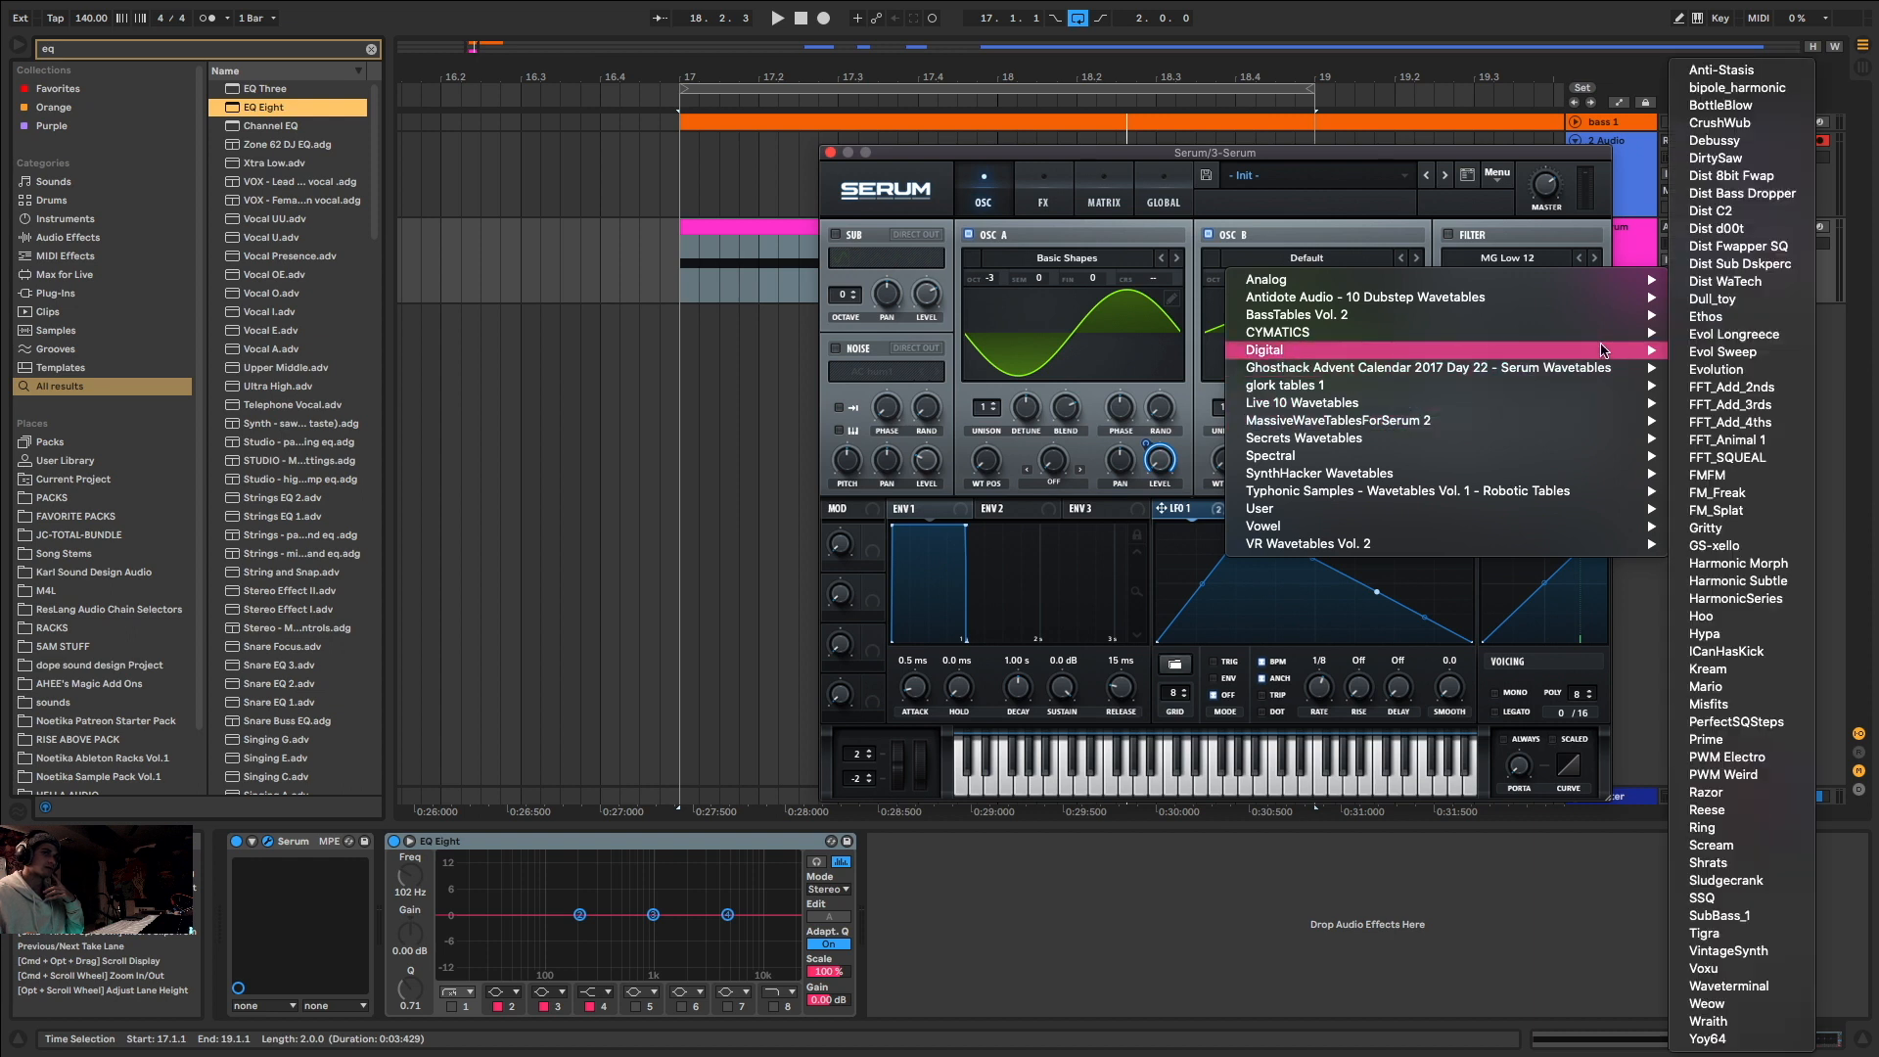
pyautogui.click(1776, 598)
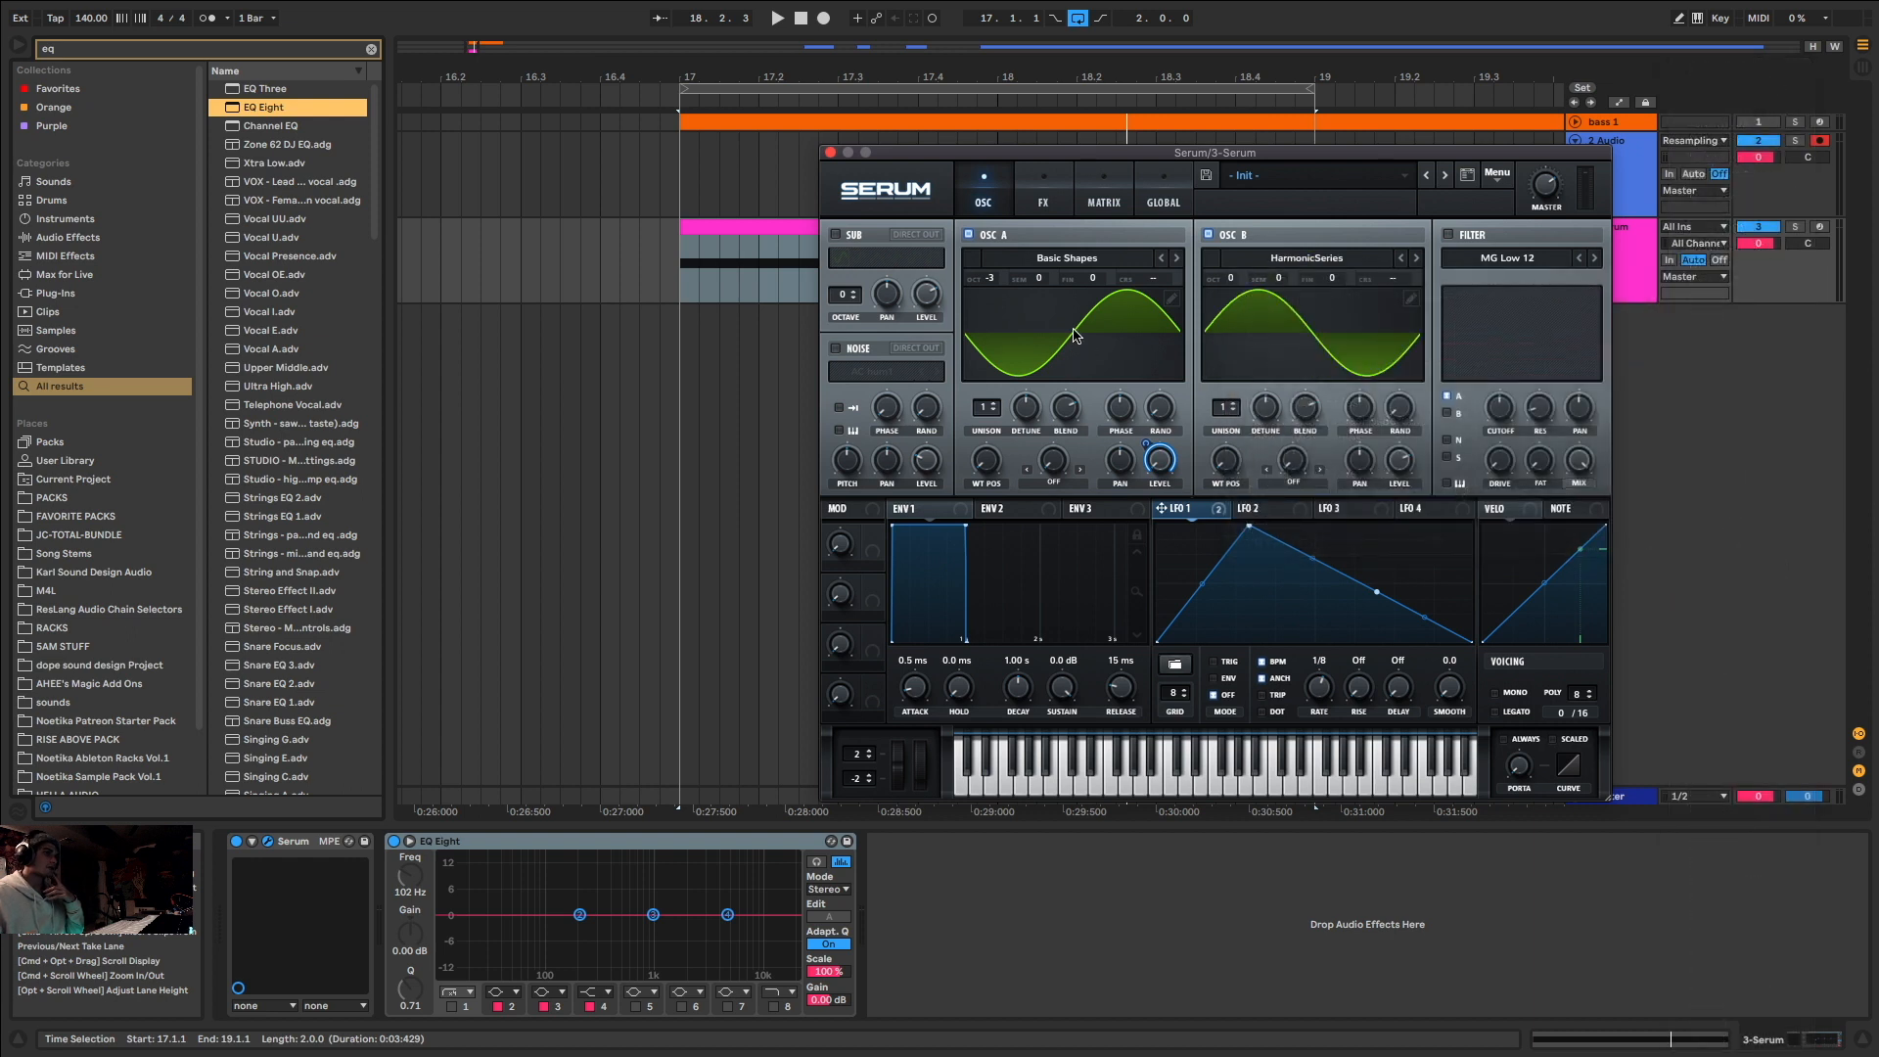
pyautogui.moveTo(1238, 451)
pyautogui.mouseDown()
pyautogui.moveTo(1250, 398)
pyautogui.moveTo(1219, 429)
pyautogui.mouseUp()
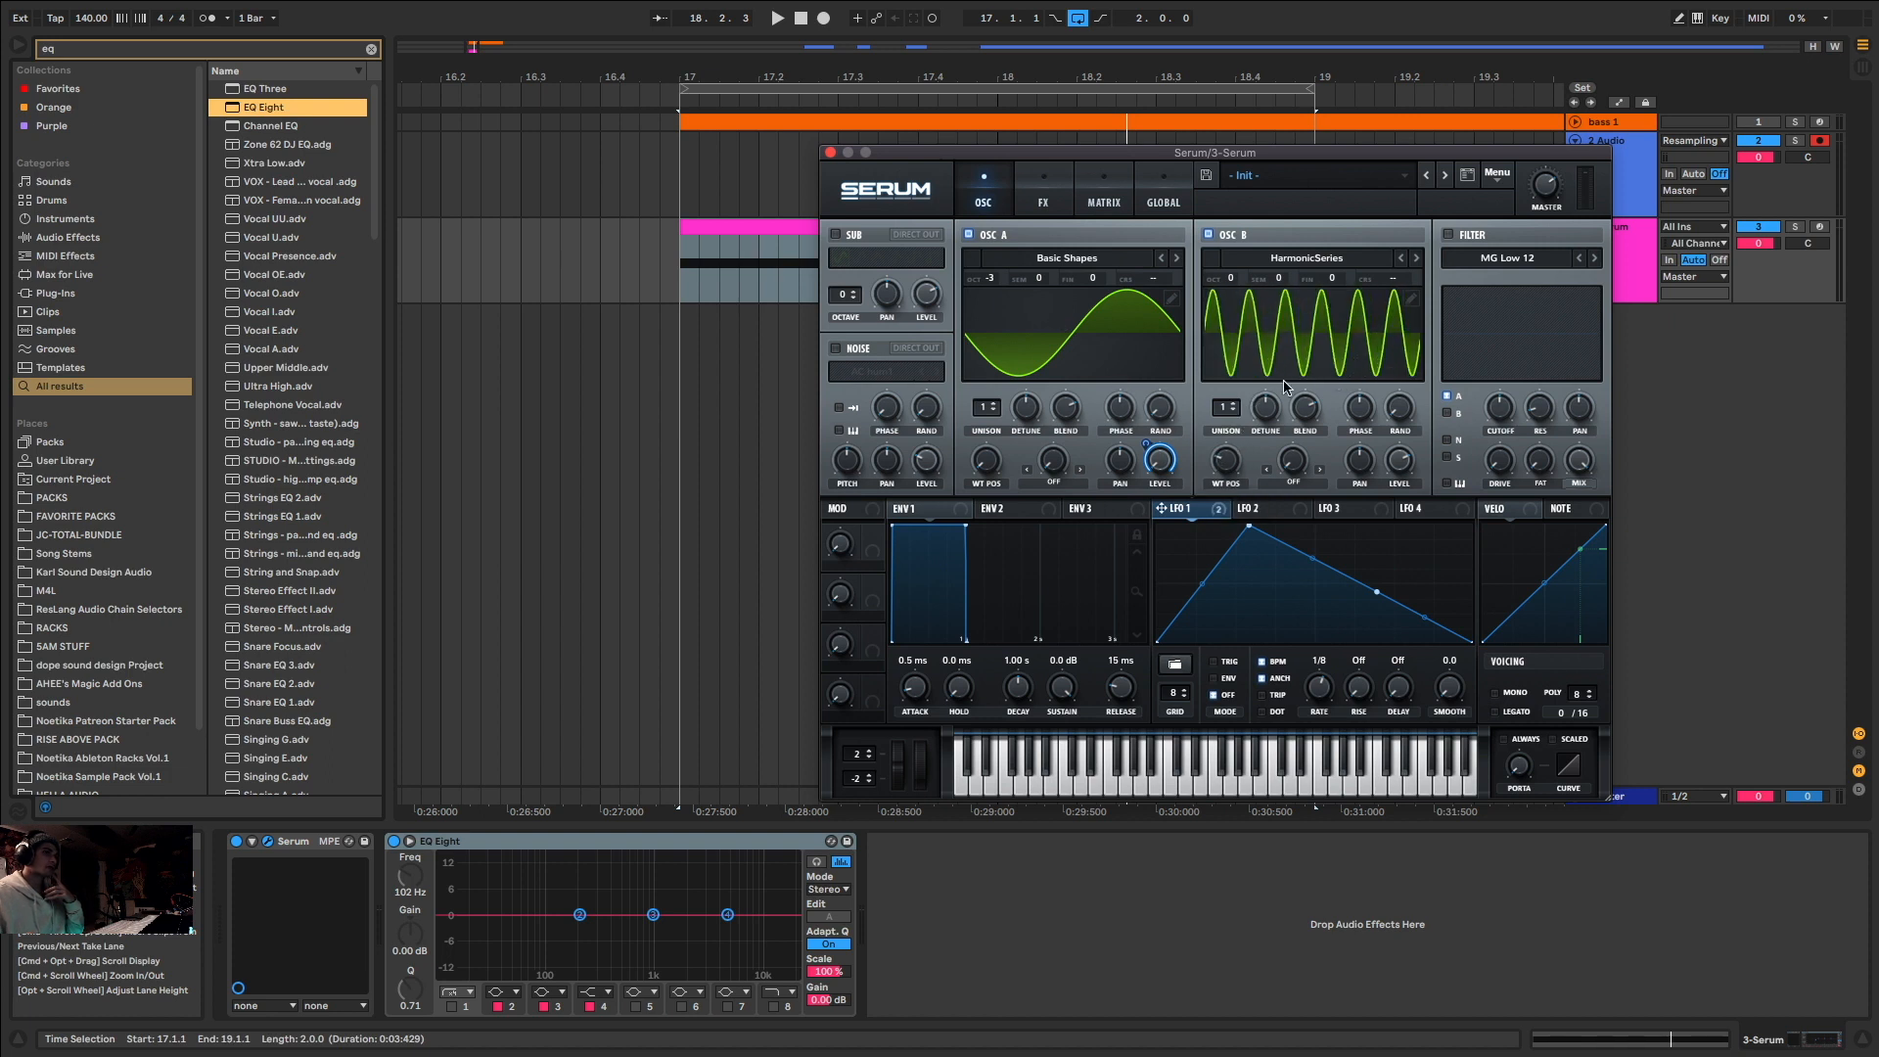
# Step: Modulate oscillator B's level with LFO 1, audition it, and lower oscillator B's octave to -2
pyautogui.click(1040, 186)
pyautogui.click(987, 185)
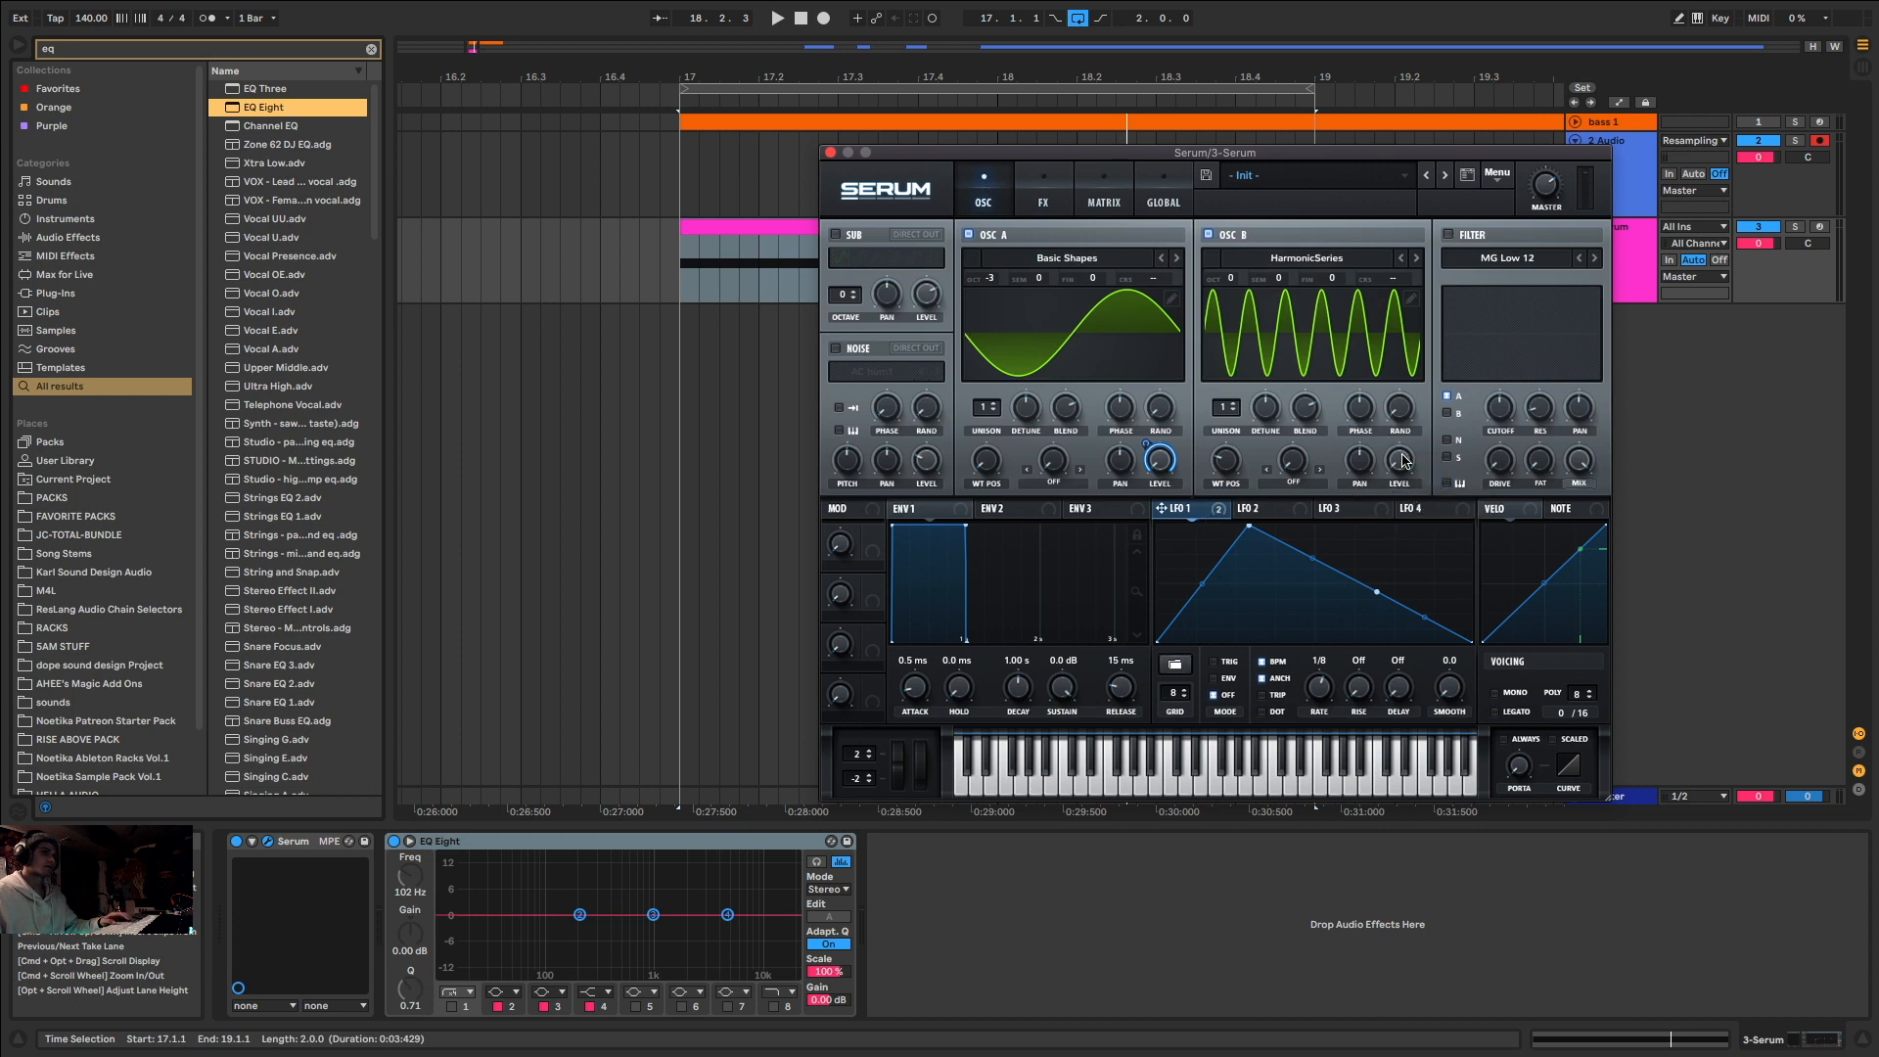
pyautogui.press('space')
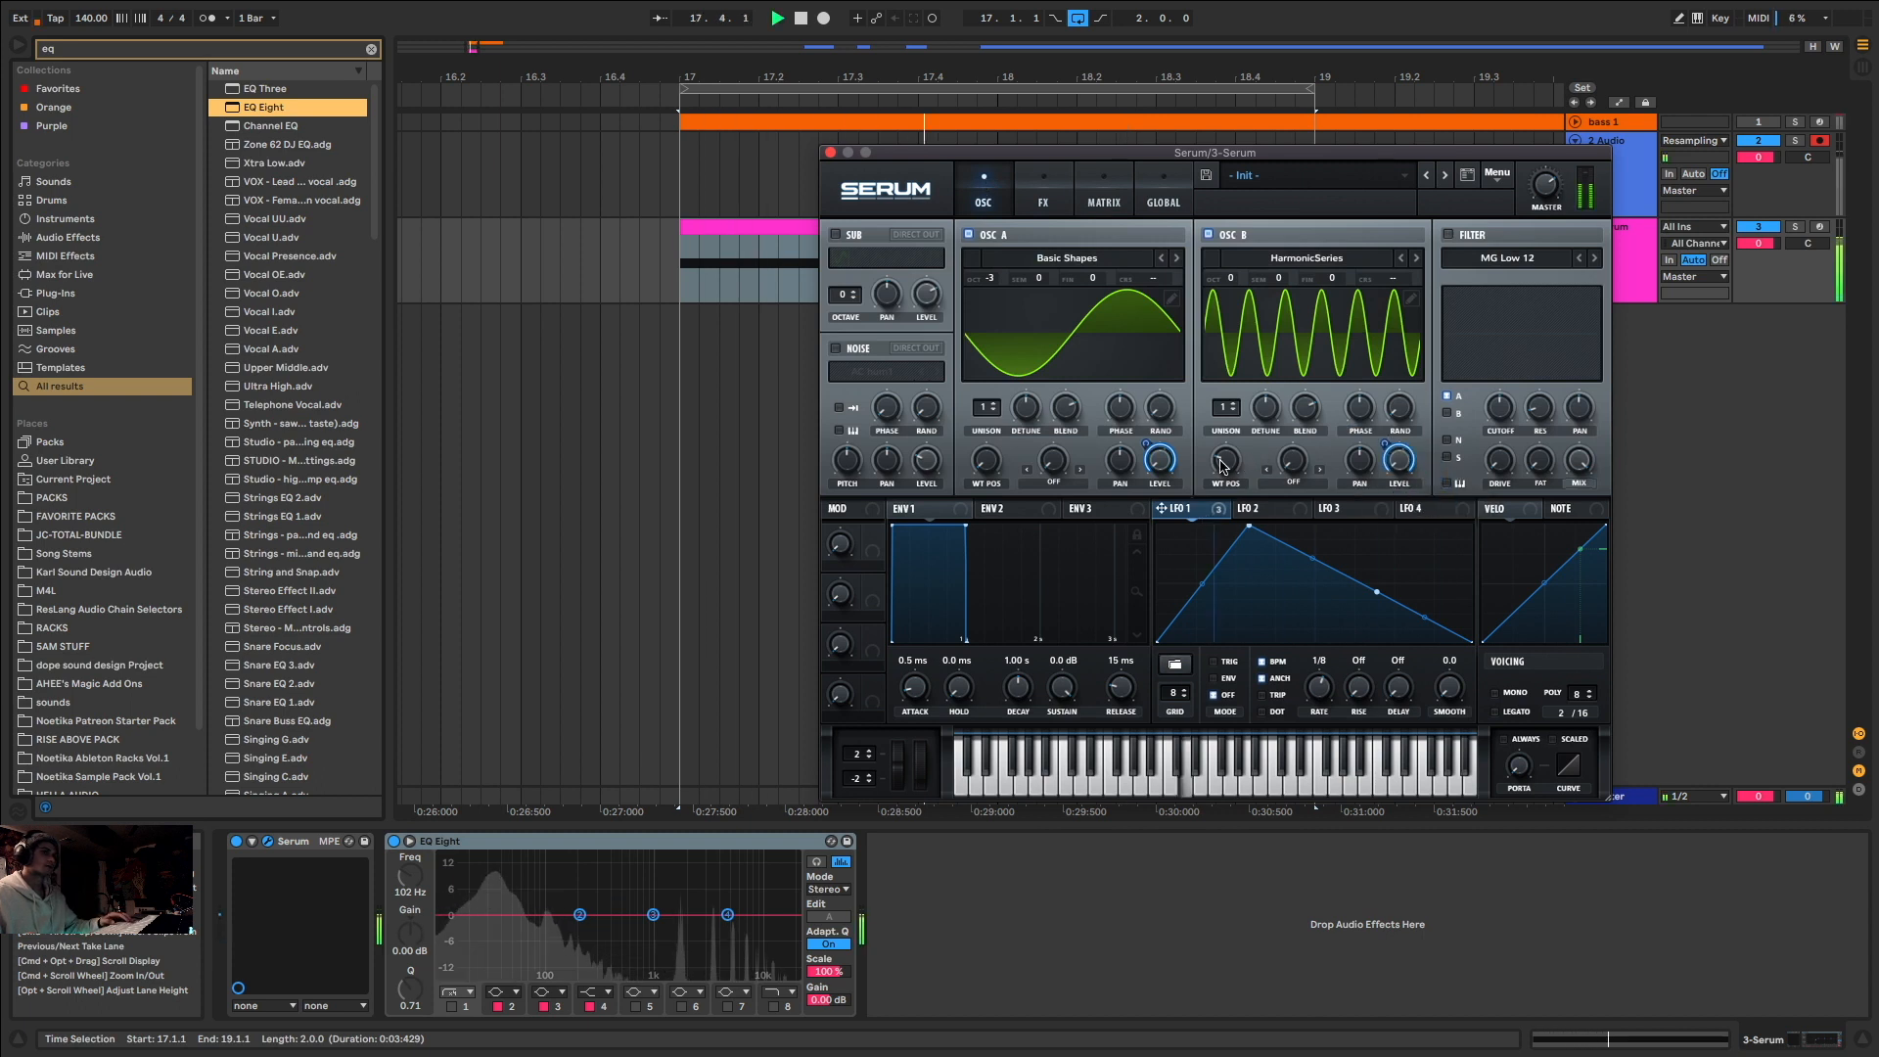
pyautogui.press('space')
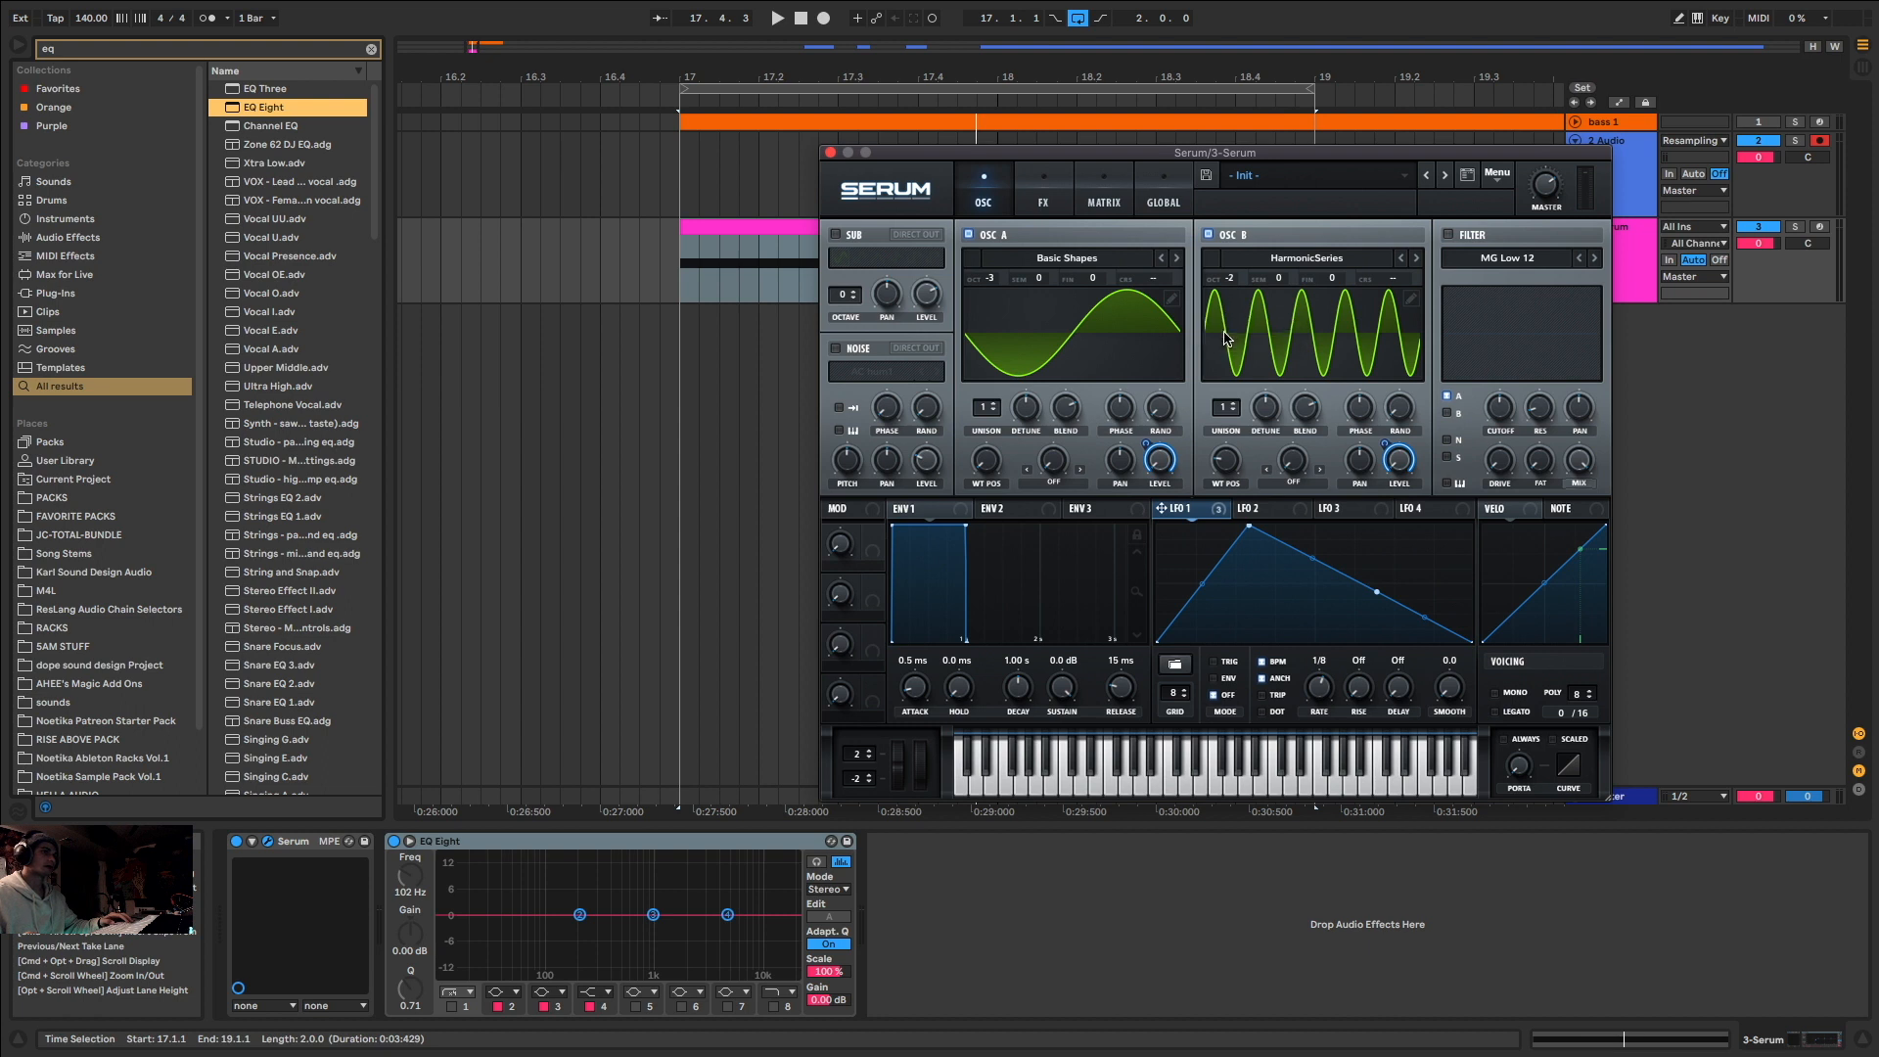
# Step: Lower oscillator B's octave to -3, readjust its wavetable position during playback, and reduce the LFO 1 modulation on its level
pyautogui.press('space')
pyautogui.moveTo(1235, 282); pyautogui.dragTo(1235, 295)
pyautogui.moveTo(1234, 457); pyautogui.dragTo(1227, 504)
pyautogui.press('space')
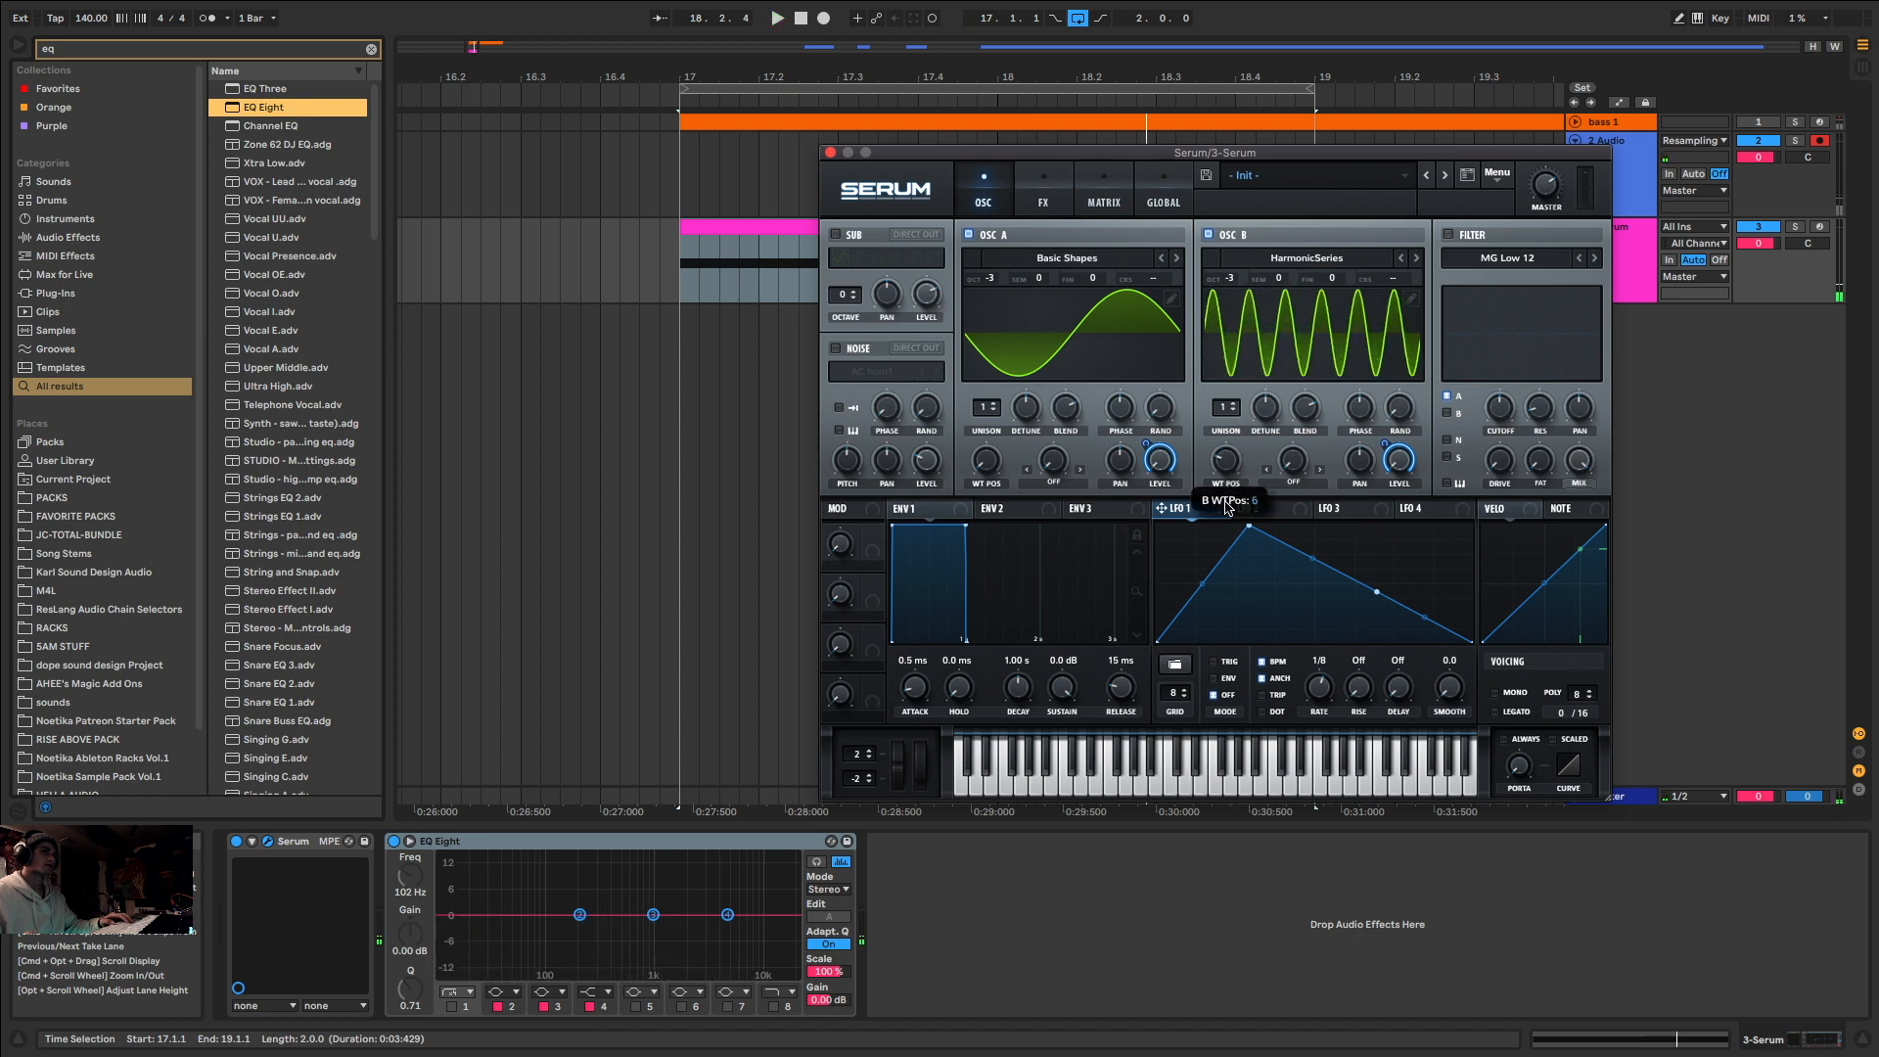
pyautogui.press('space')
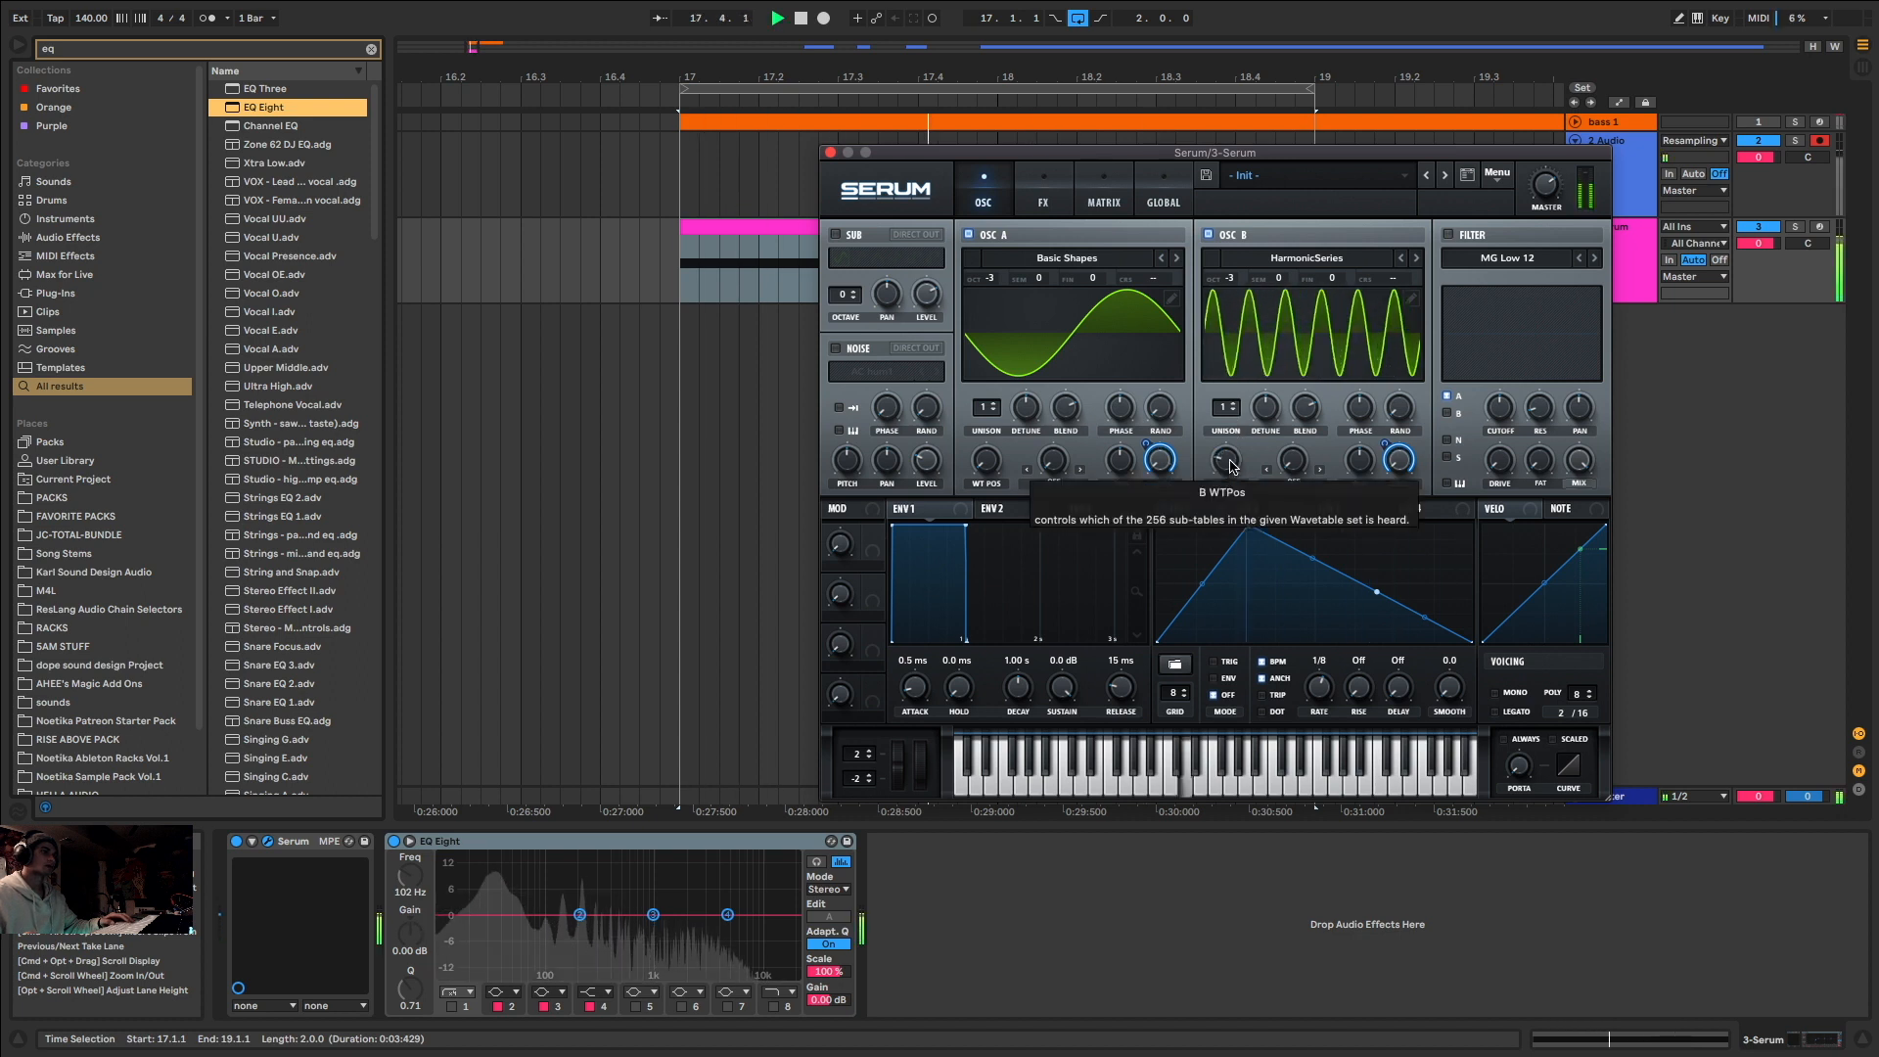
pyautogui.press('space')
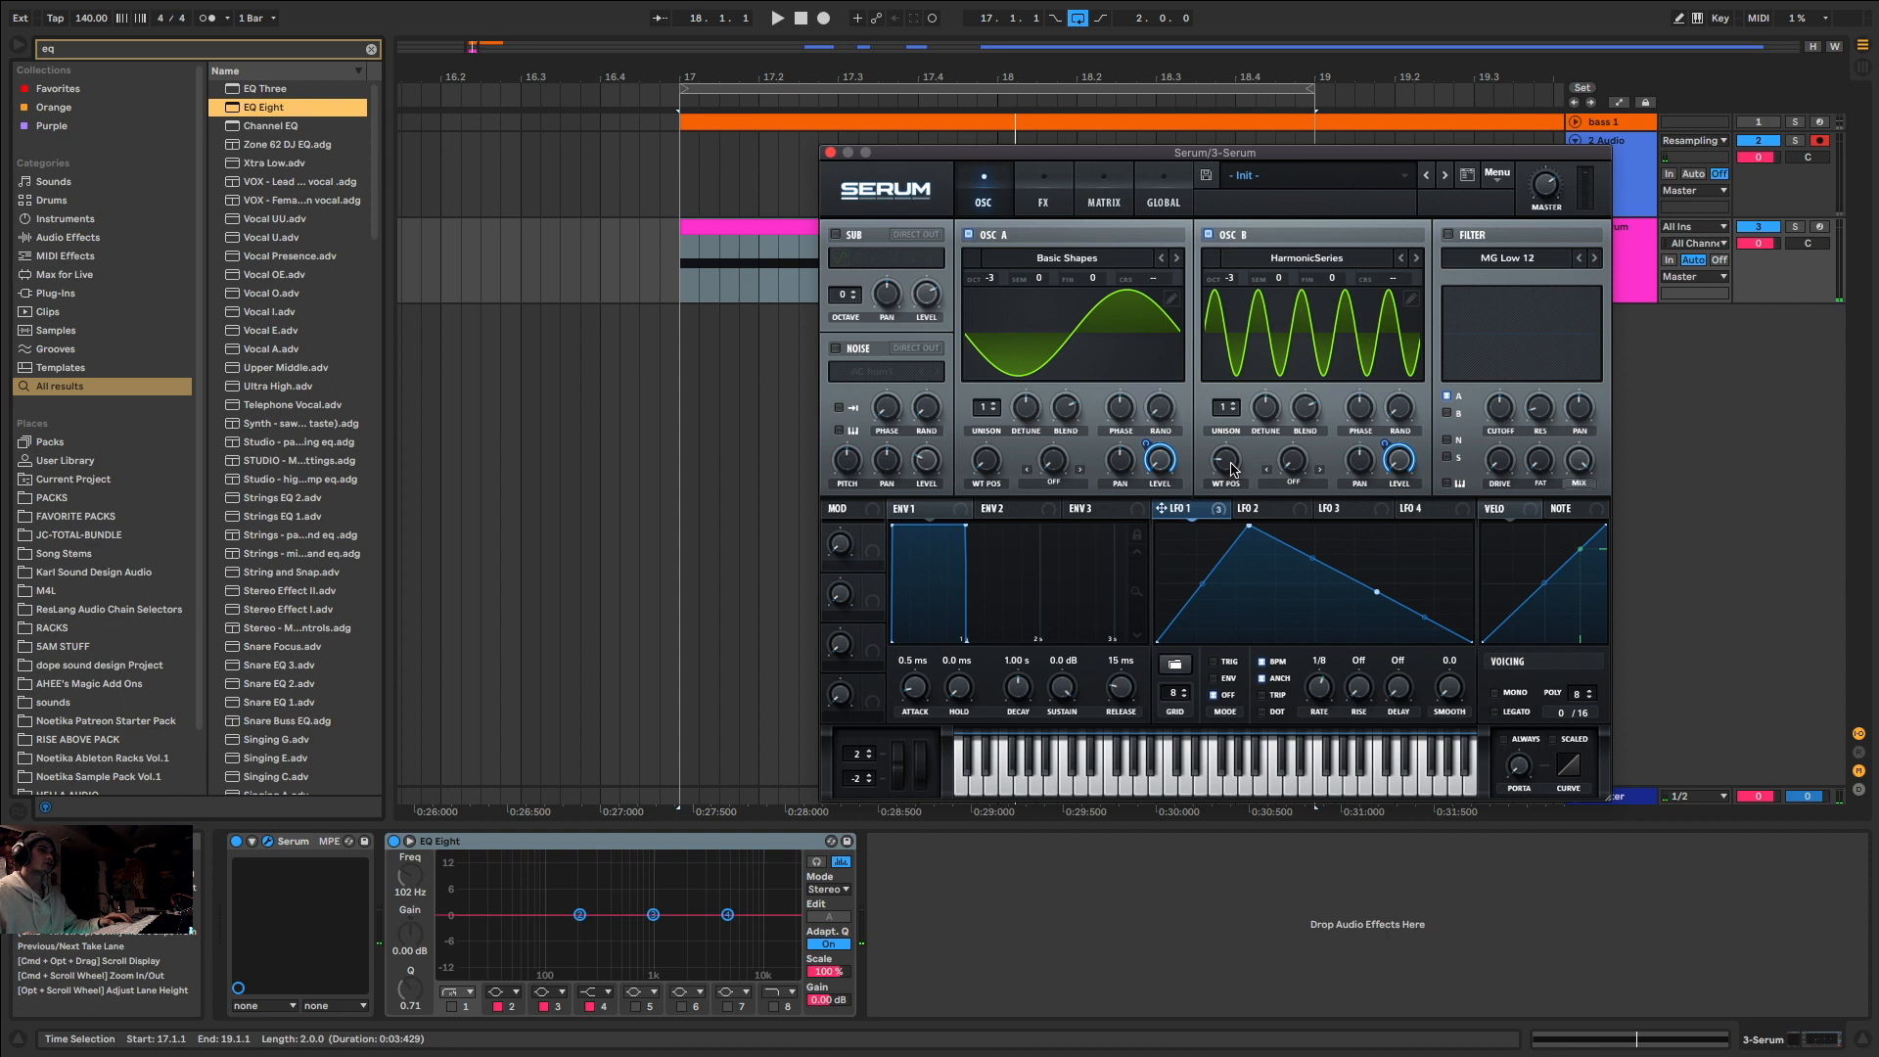
pyautogui.press('space')
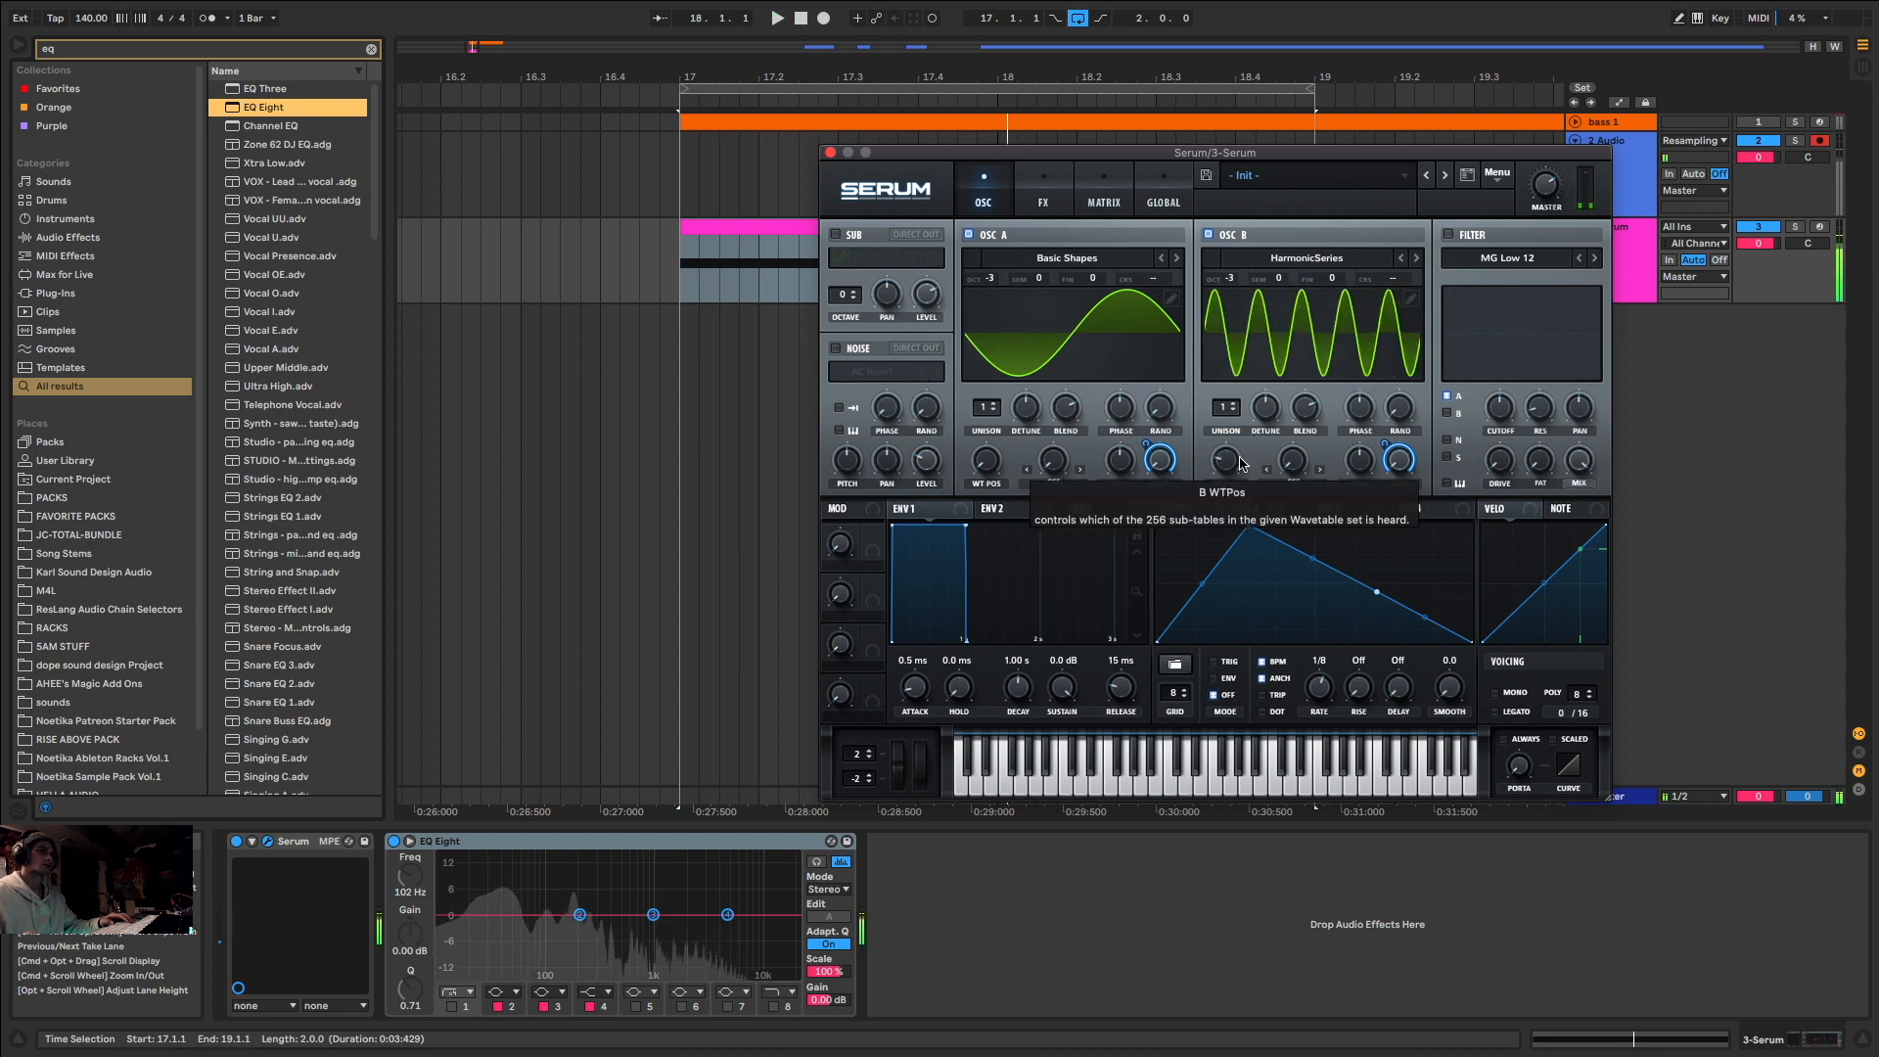
pyautogui.moveTo(1384, 444); pyautogui.dragTo(1400, 500)
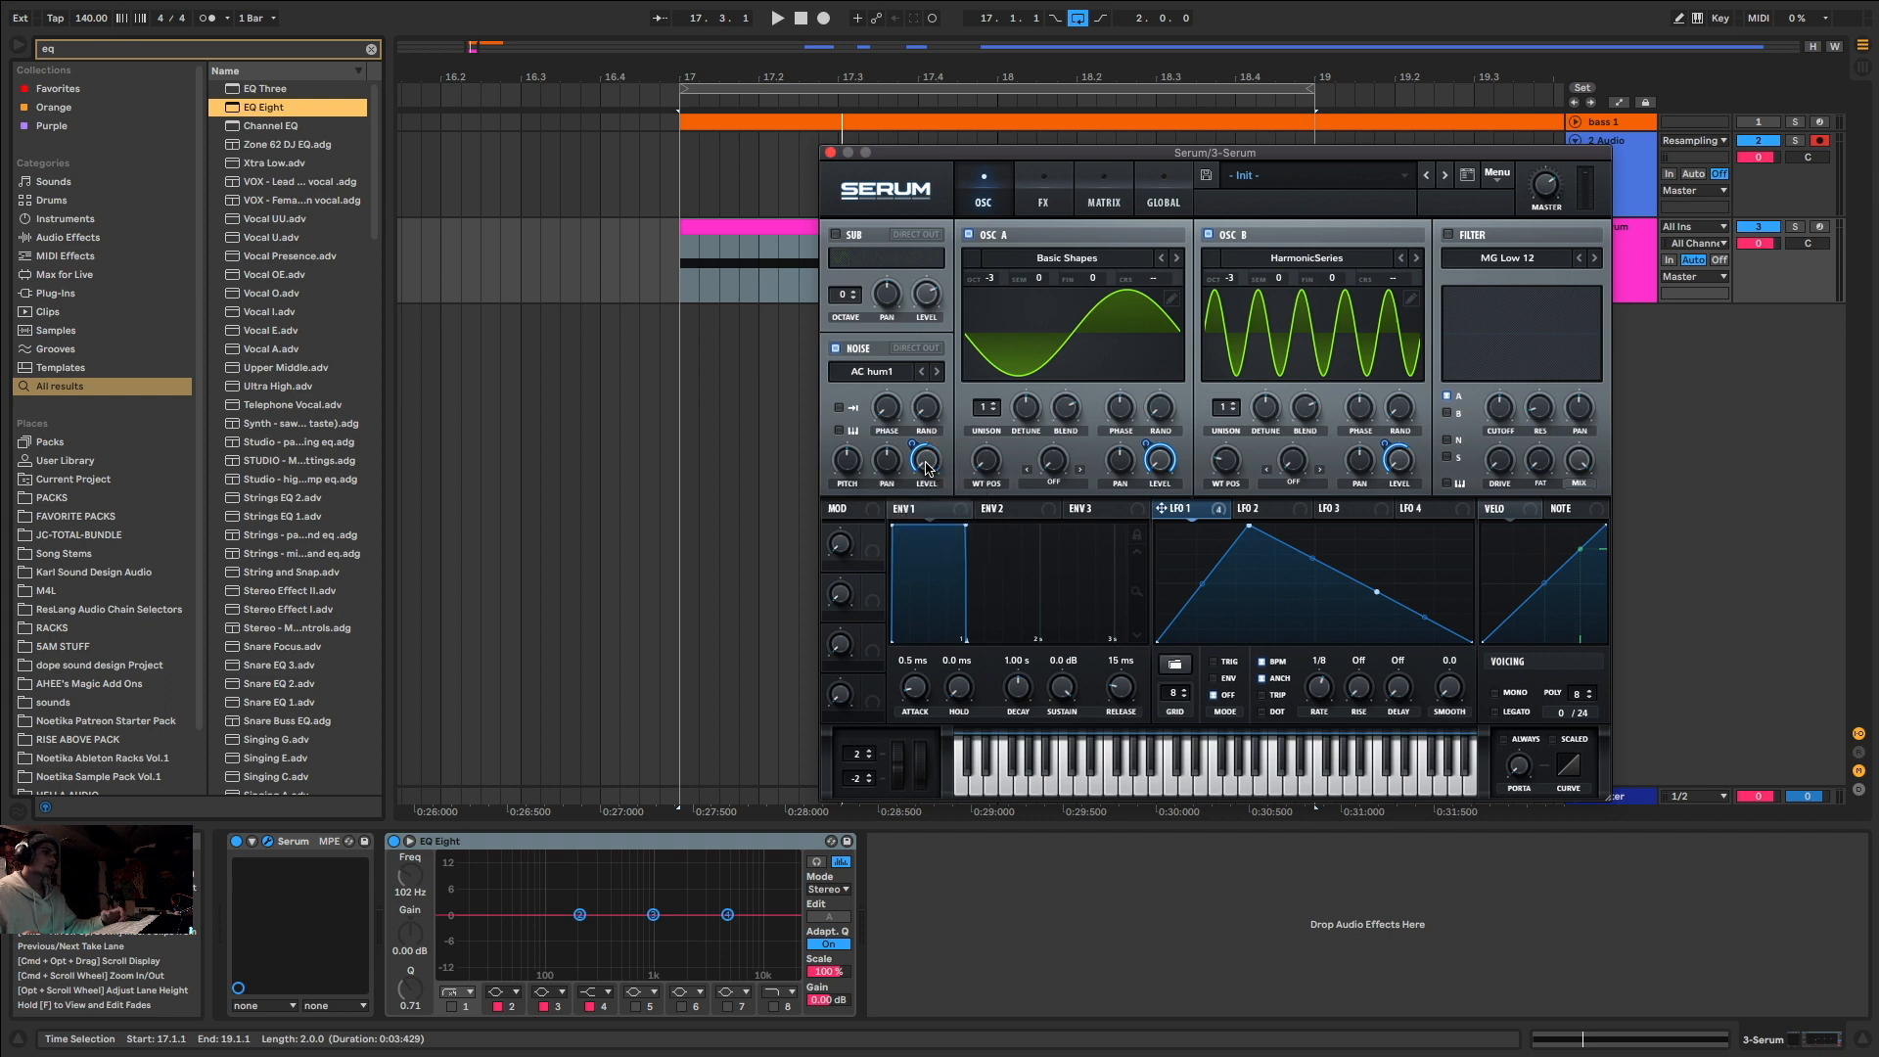
# Step: Enable the noise oscillator with AC hum1, modulate its level with LFO 1 at about 49, and audition it
pyautogui.moveTo(911, 443); pyautogui.dragTo(905, 491)
pyautogui.moveTo(914, 444)
pyautogui.mouseDown()
pyautogui.moveTo(928, 463)
pyautogui.moveTo(925, 429)
pyautogui.mouseUp()
pyautogui.press('space')
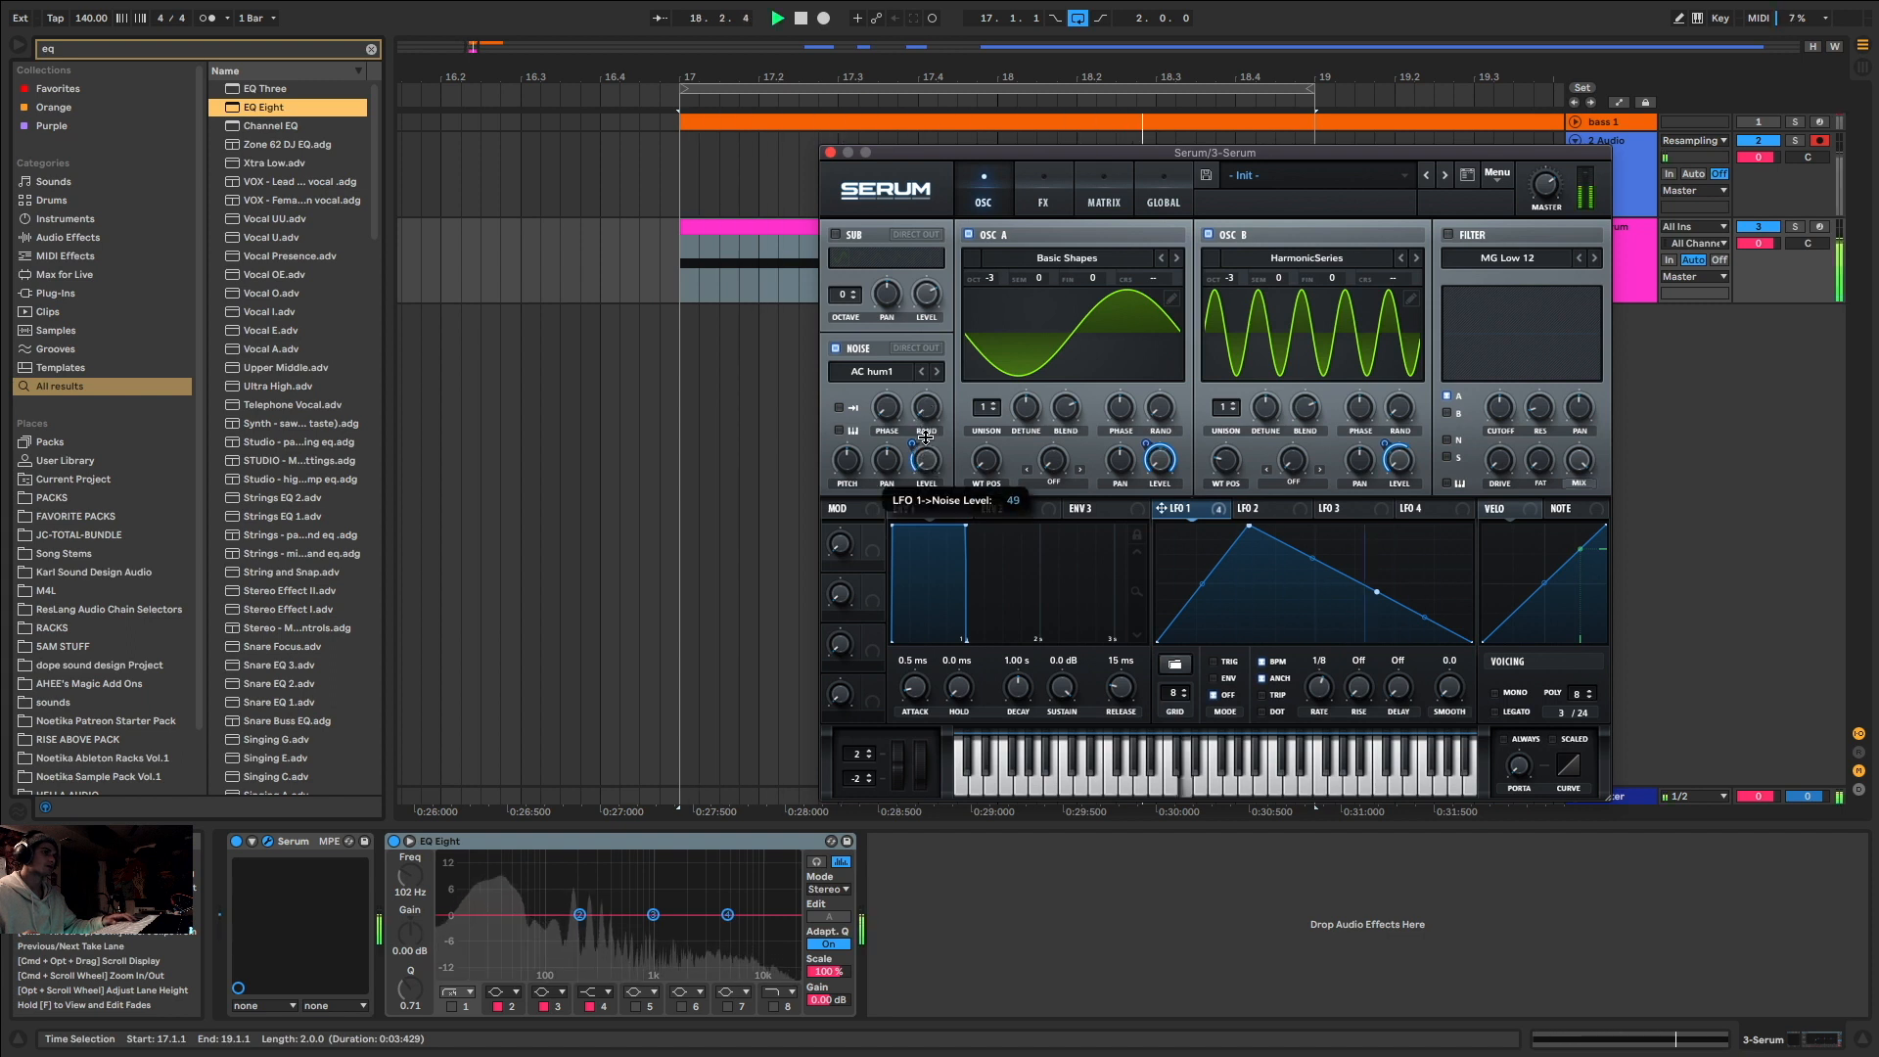
pyautogui.press('space')
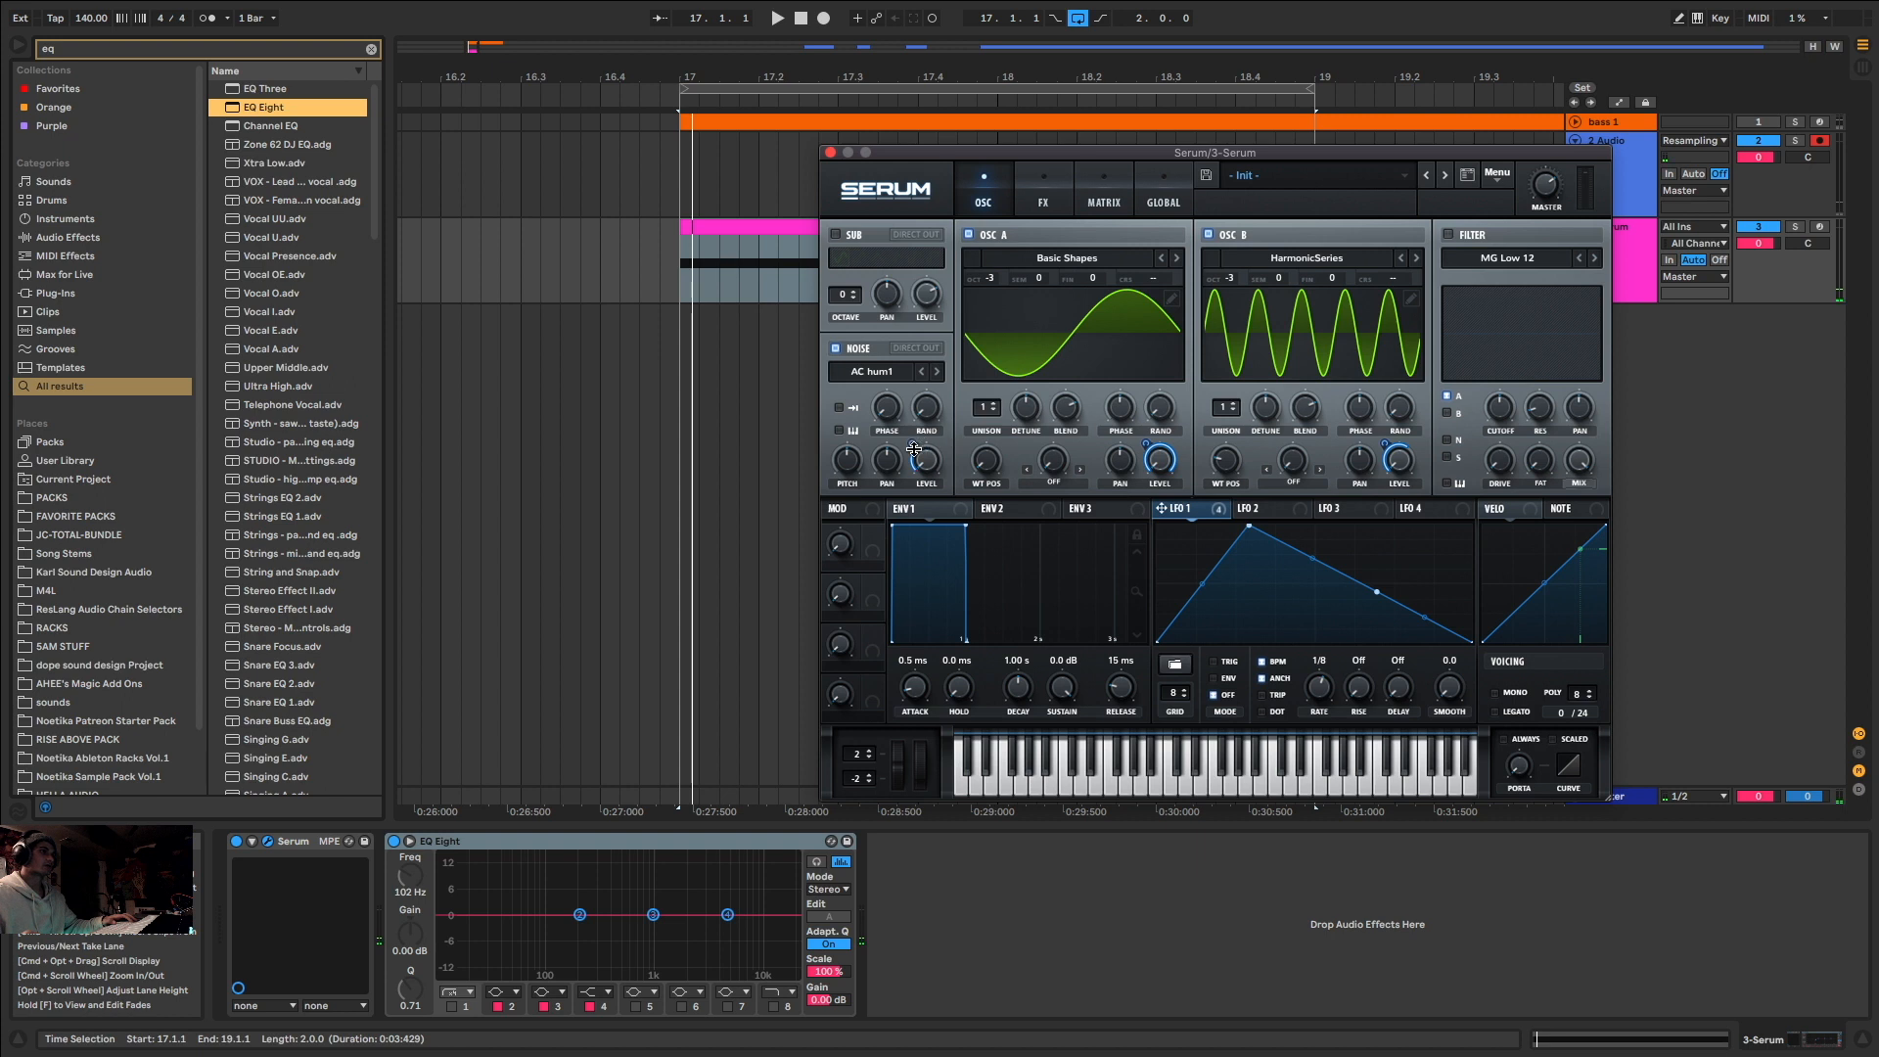
# Step: Switch the noise source to Analog BrightWhite with LFO 1 level modulation at about 97, and raise the FX filter's drive to about 31%
pyautogui.click(888, 376)
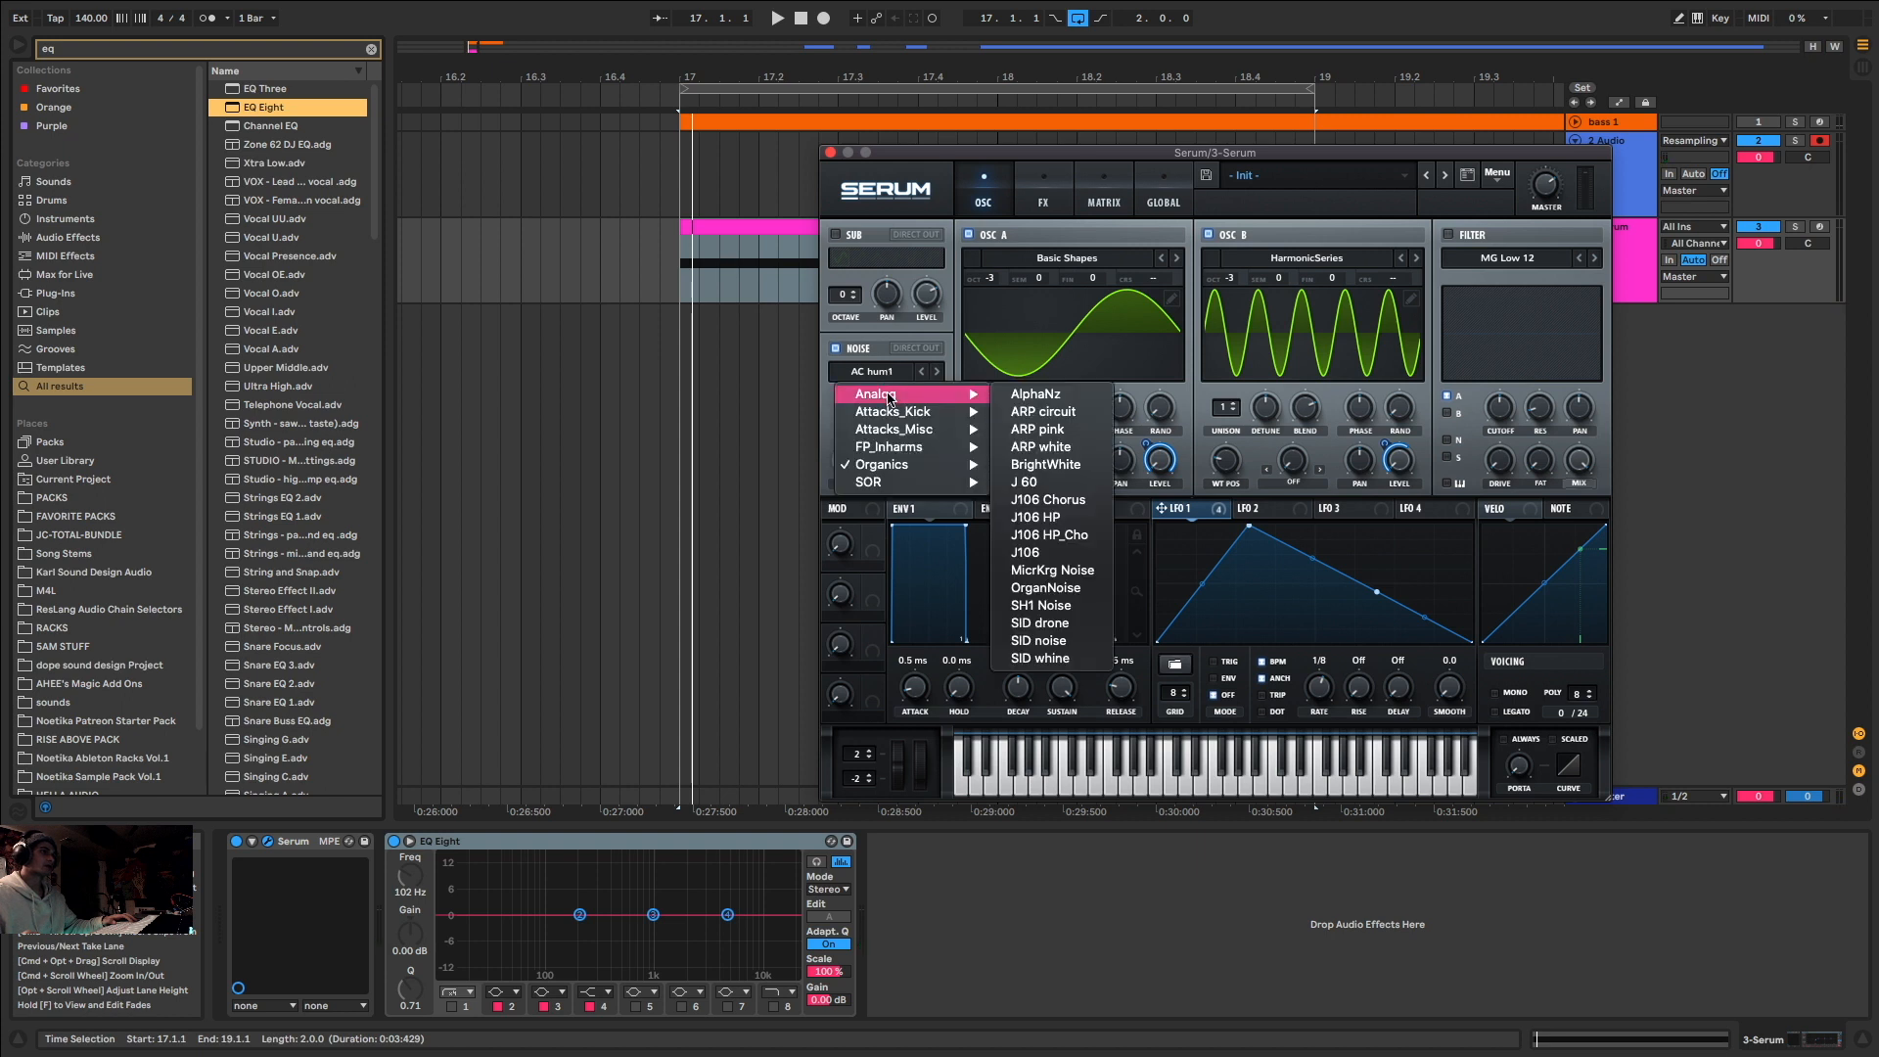
pyautogui.click(1080, 474)
pyautogui.press('space')
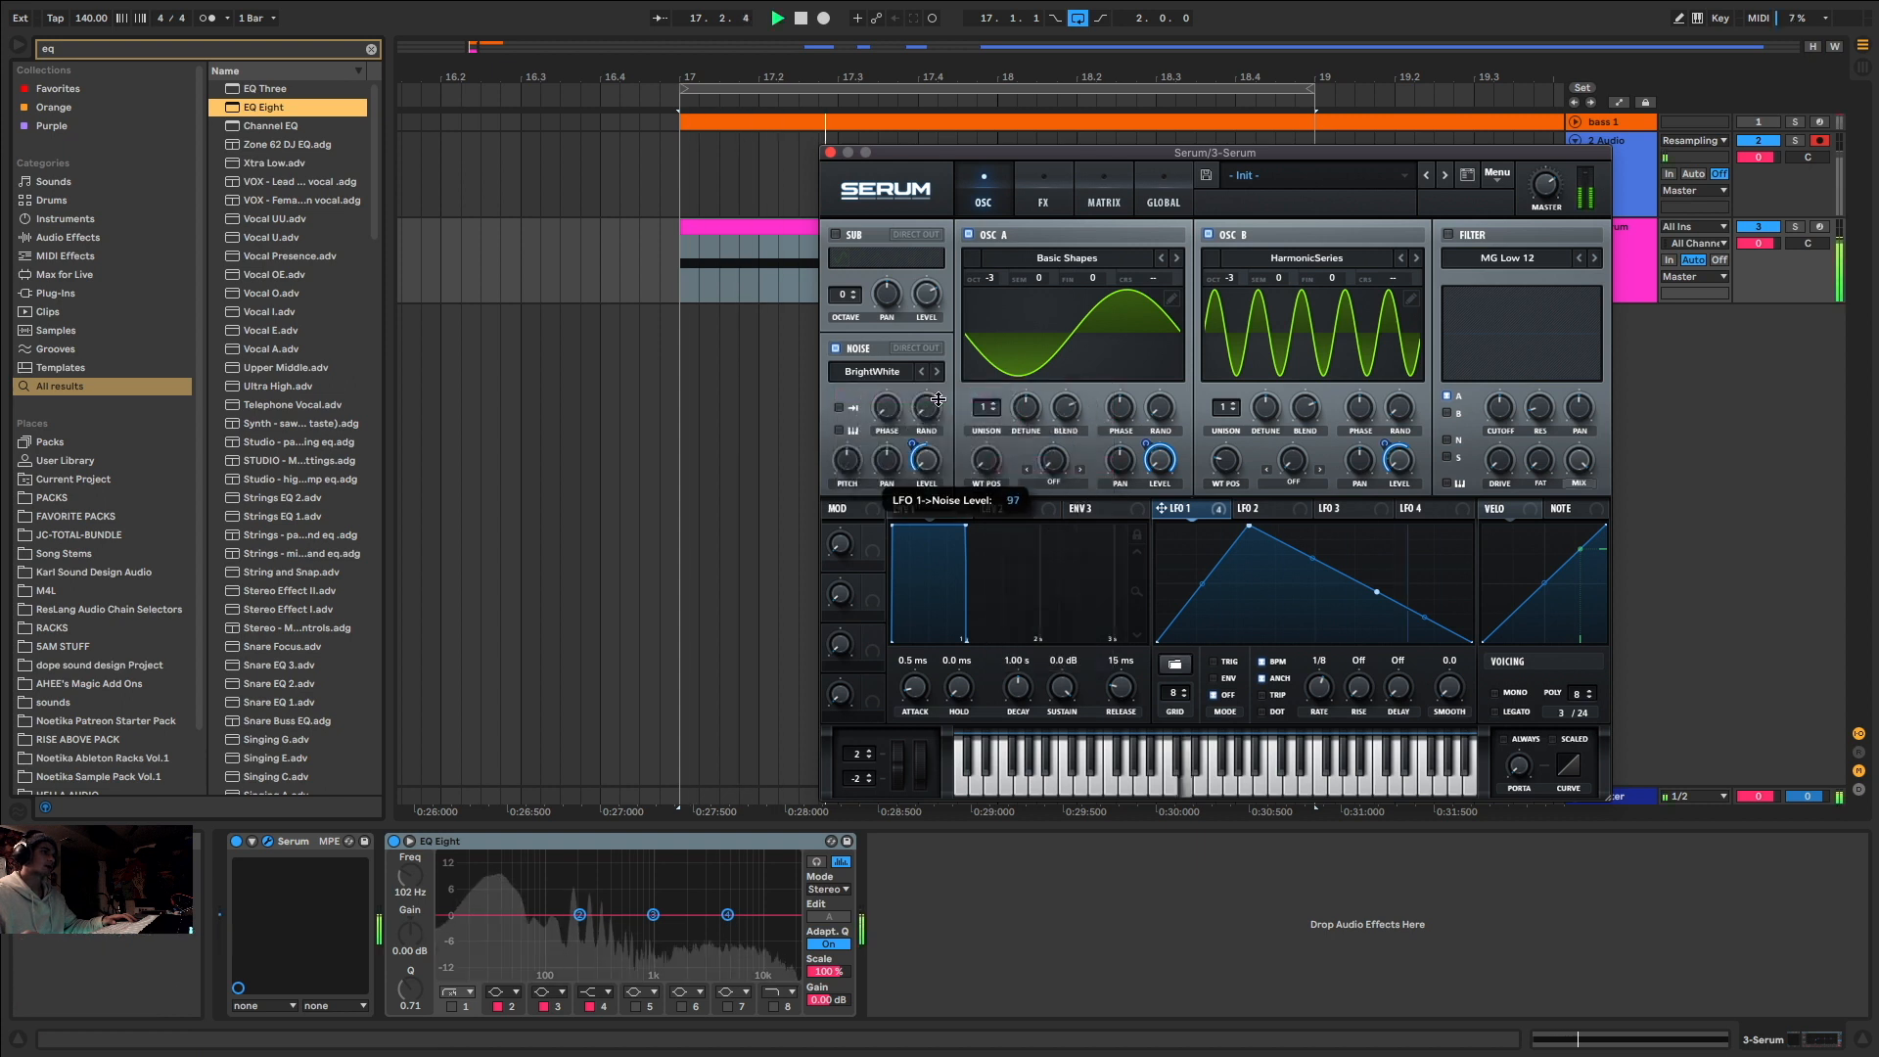
pyautogui.click(1043, 194)
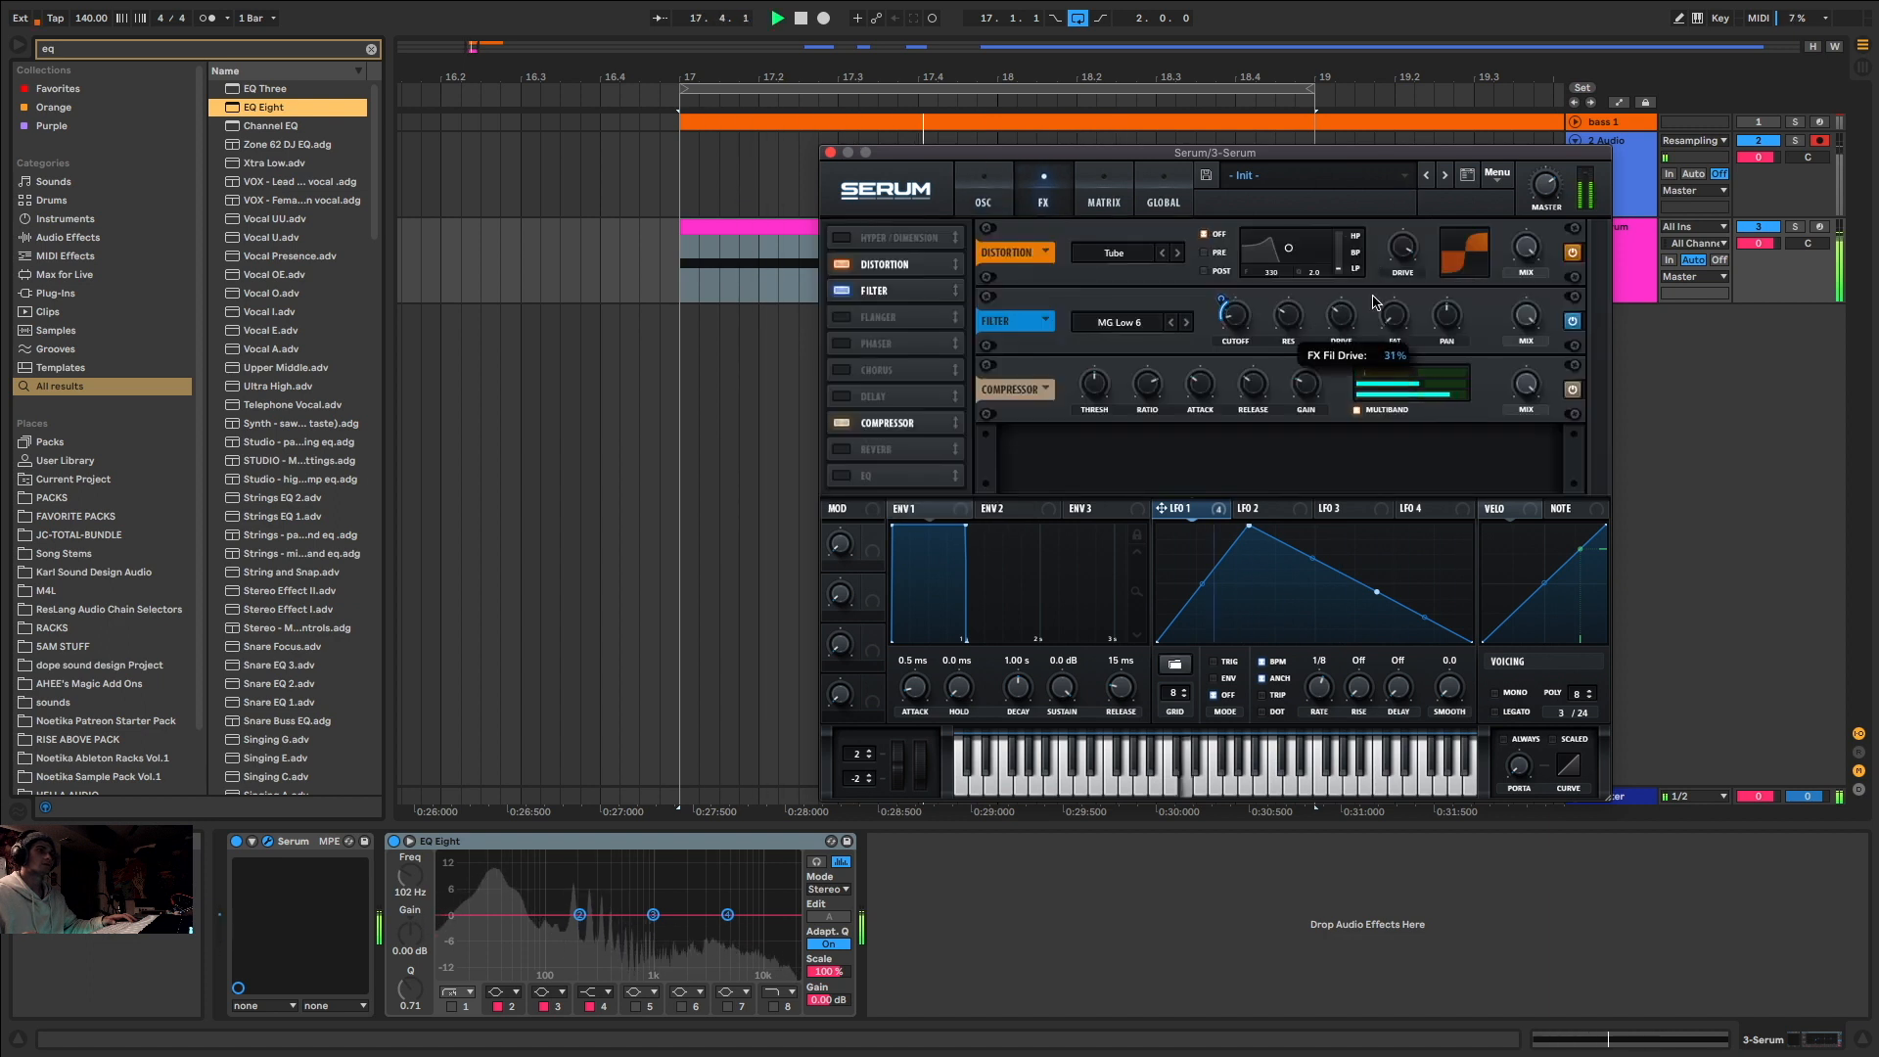
pyautogui.press('space')
pyautogui.press('super+w')
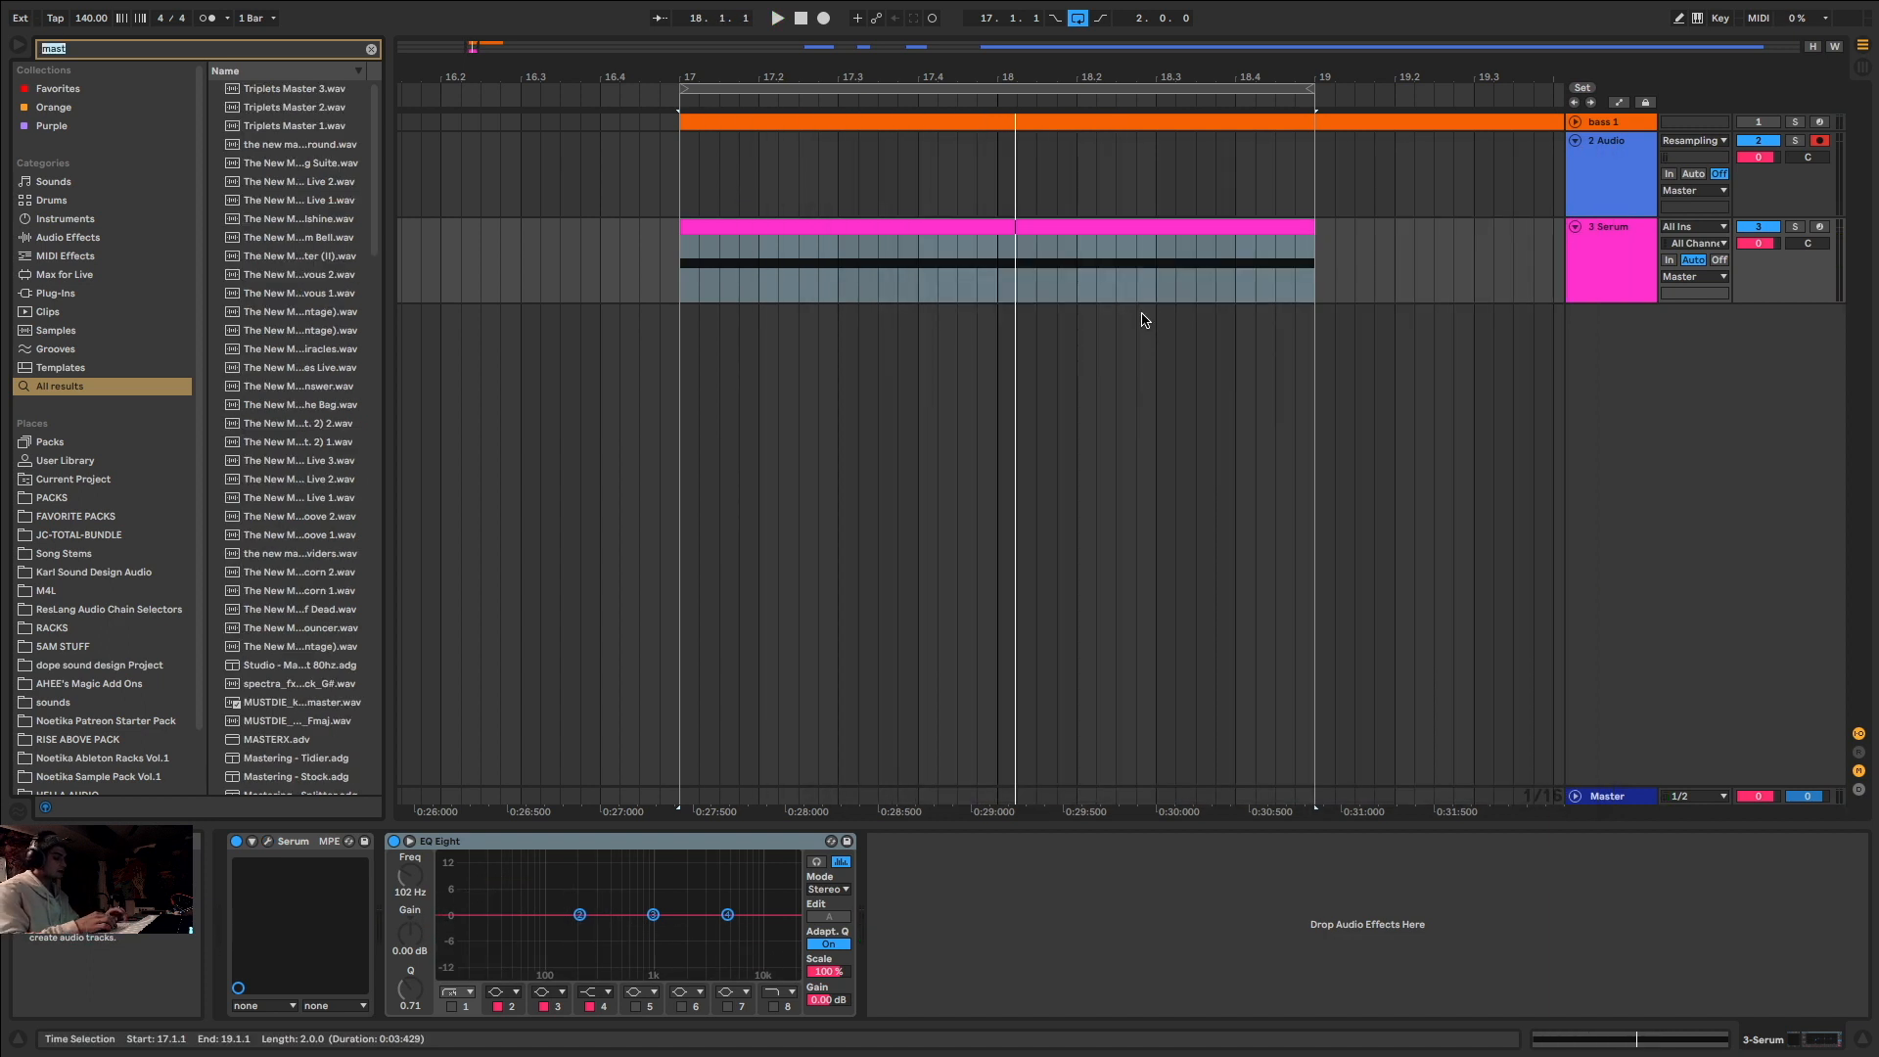
# Step: Insert FabFilter Pro-MB after Serum and add a low band boosted about 9.3 dB near 60 Hz with a slightly higher crossover
pyautogui.write('pro mb')
pyautogui.doubleClick(284, 294)
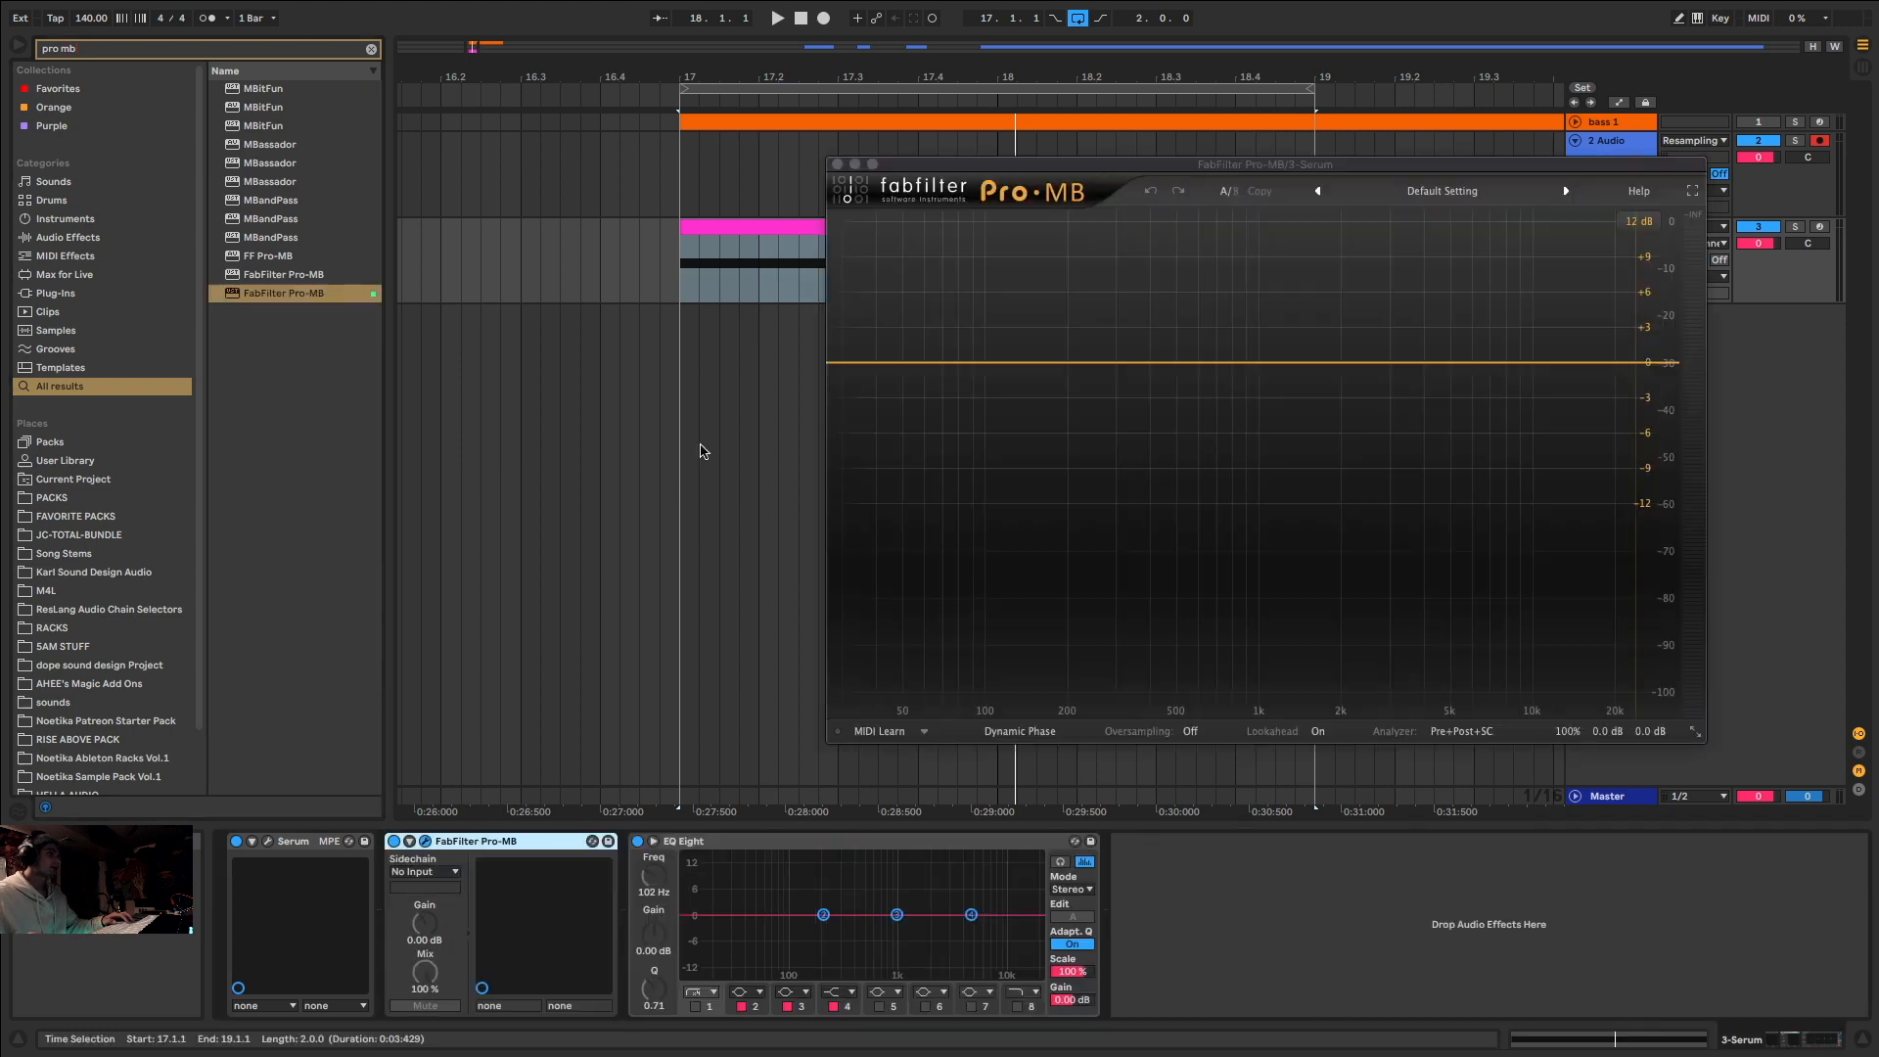
pyautogui.moveTo(918, 362); pyautogui.dragTo(918, 252)
pyautogui.press('space')
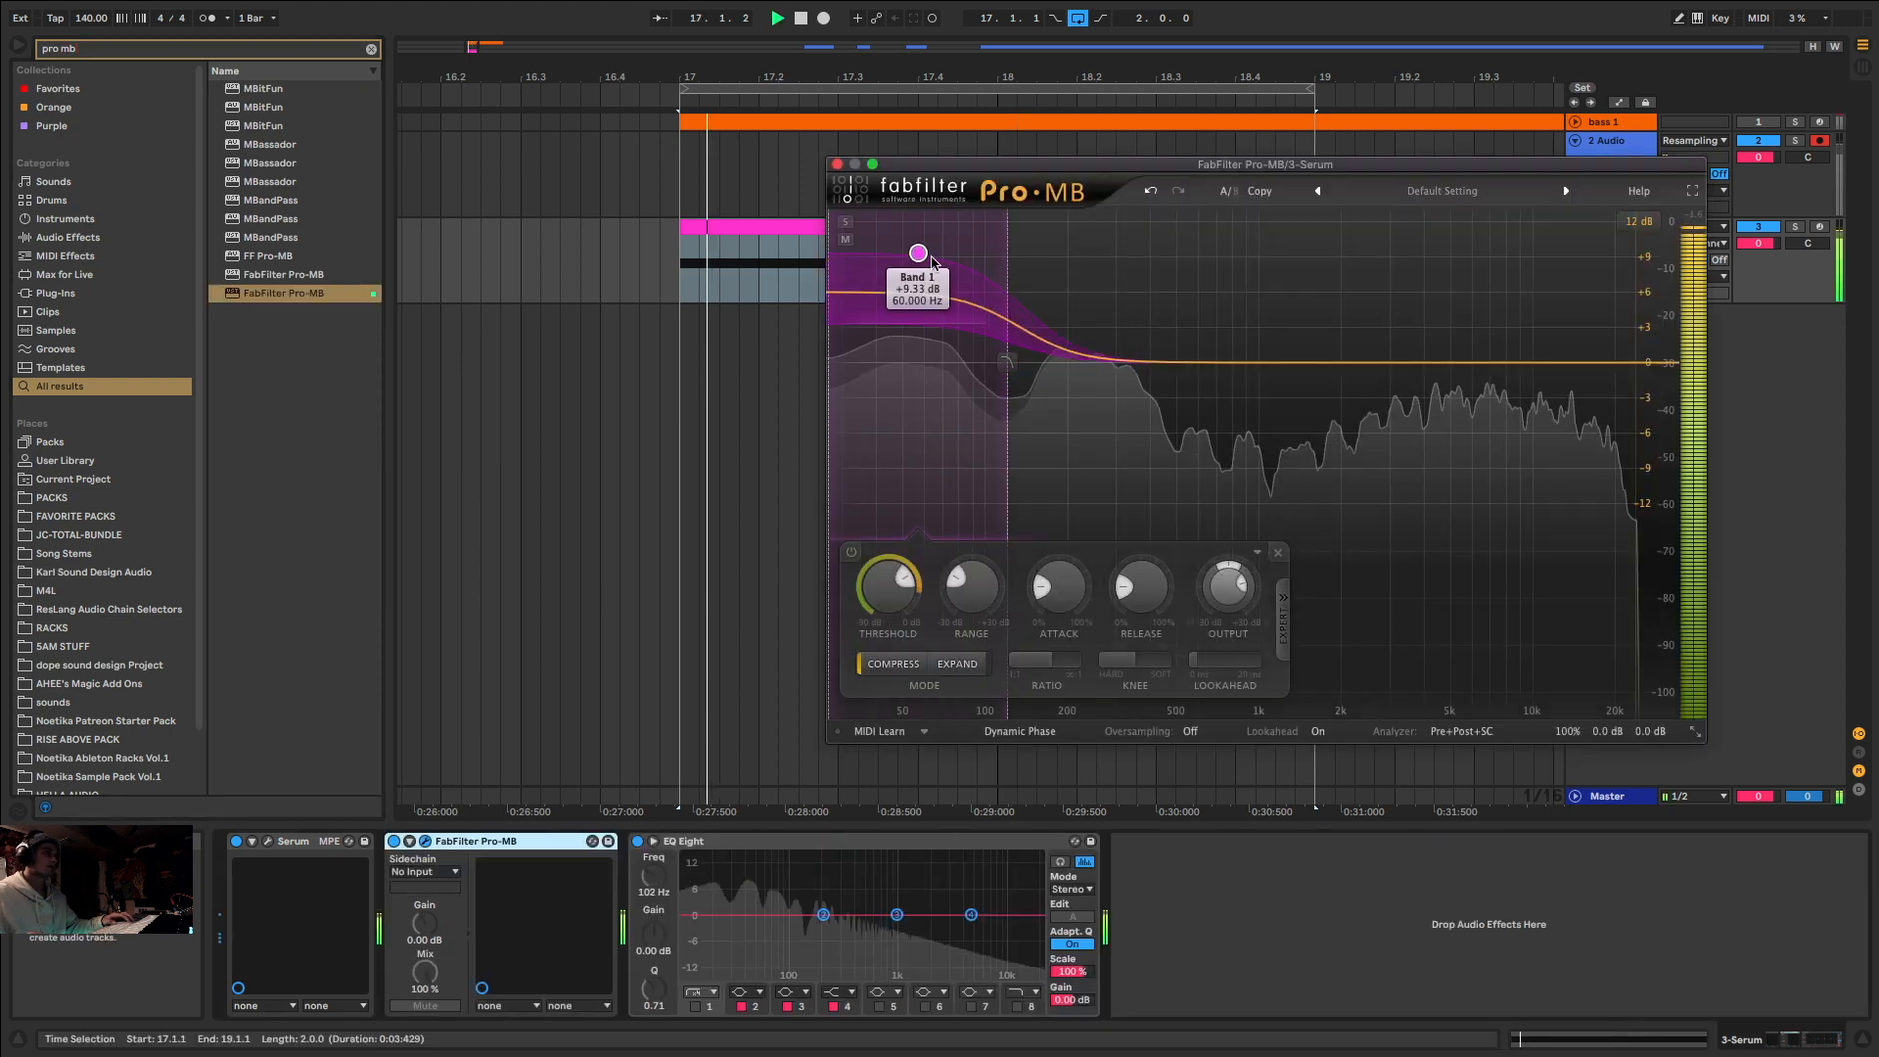
pyautogui.moveTo(1008, 291); pyautogui.dragTo(1018, 291)
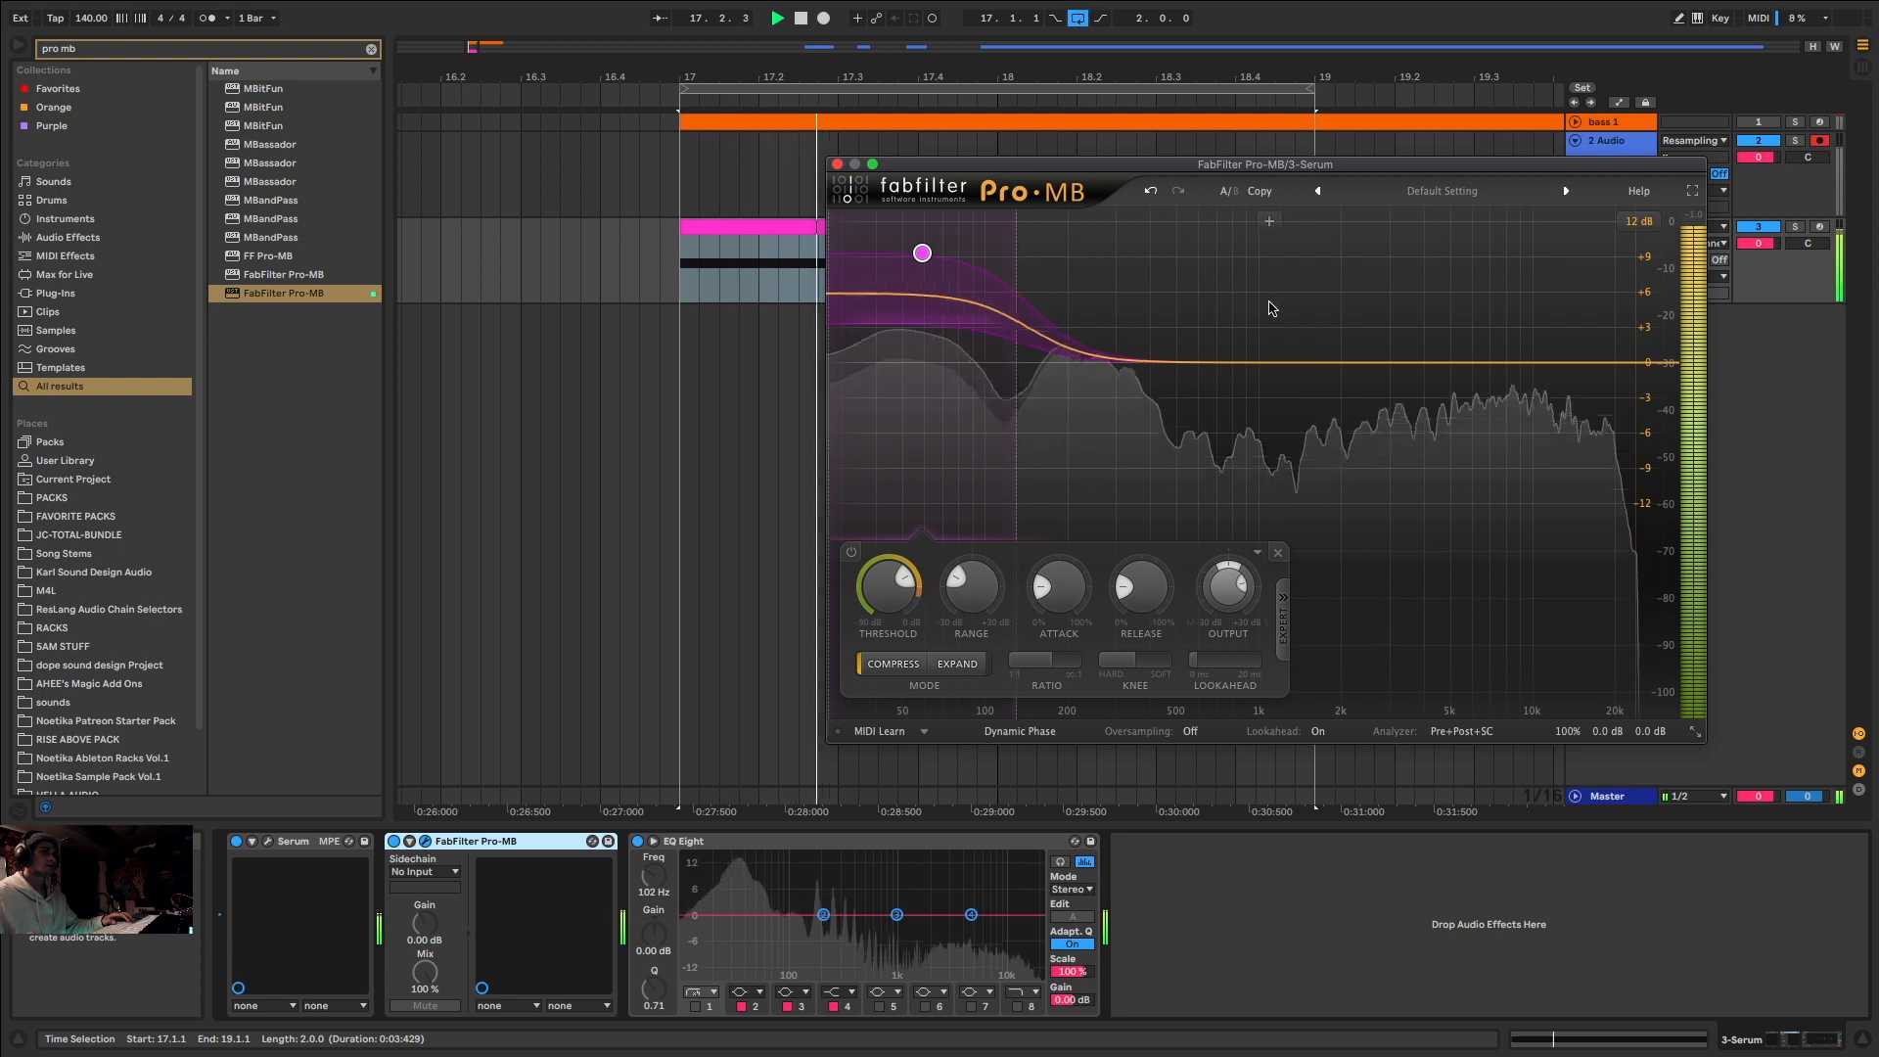
pyautogui.press('space')
# Step: Add a second Pro-MB band near 1.1 kHz boosted to about 20.6 dB and lower its high crossover
pyautogui.click(1282, 358)
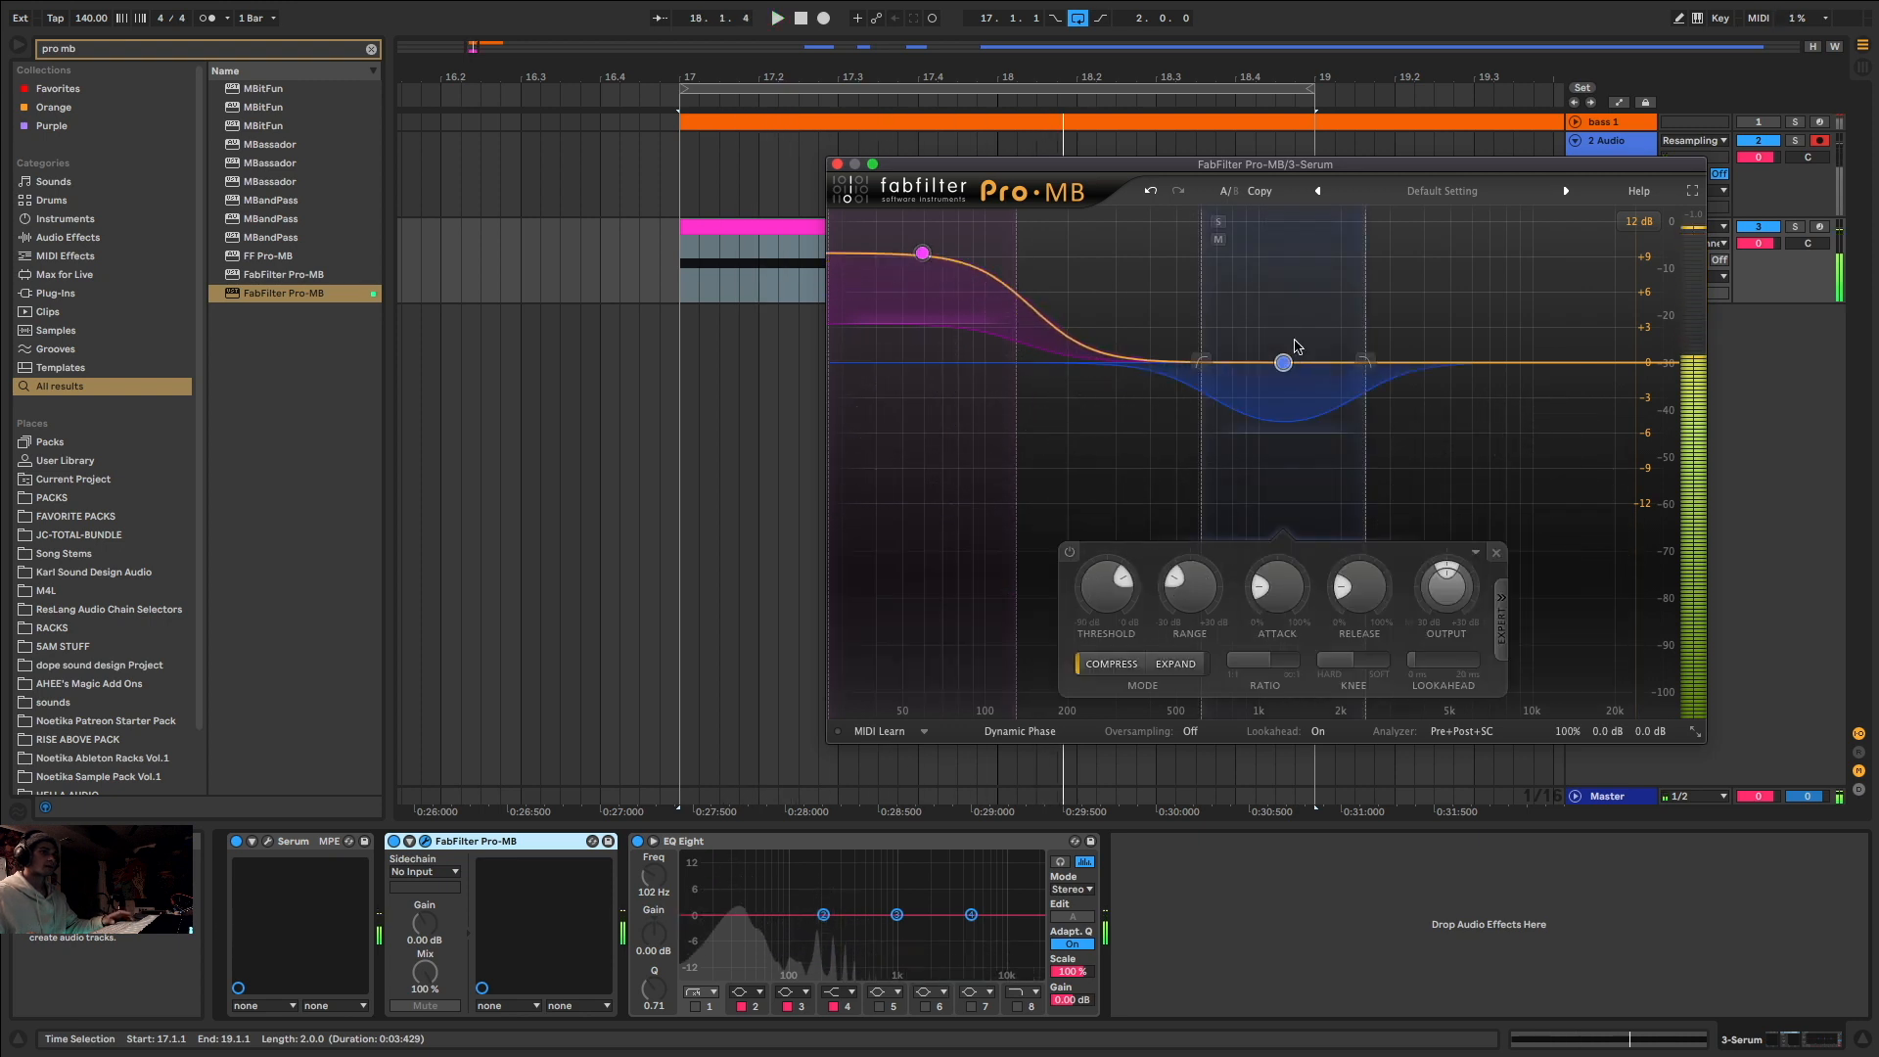
pyautogui.moveTo(1281, 358); pyautogui.dragTo(1285, 224)
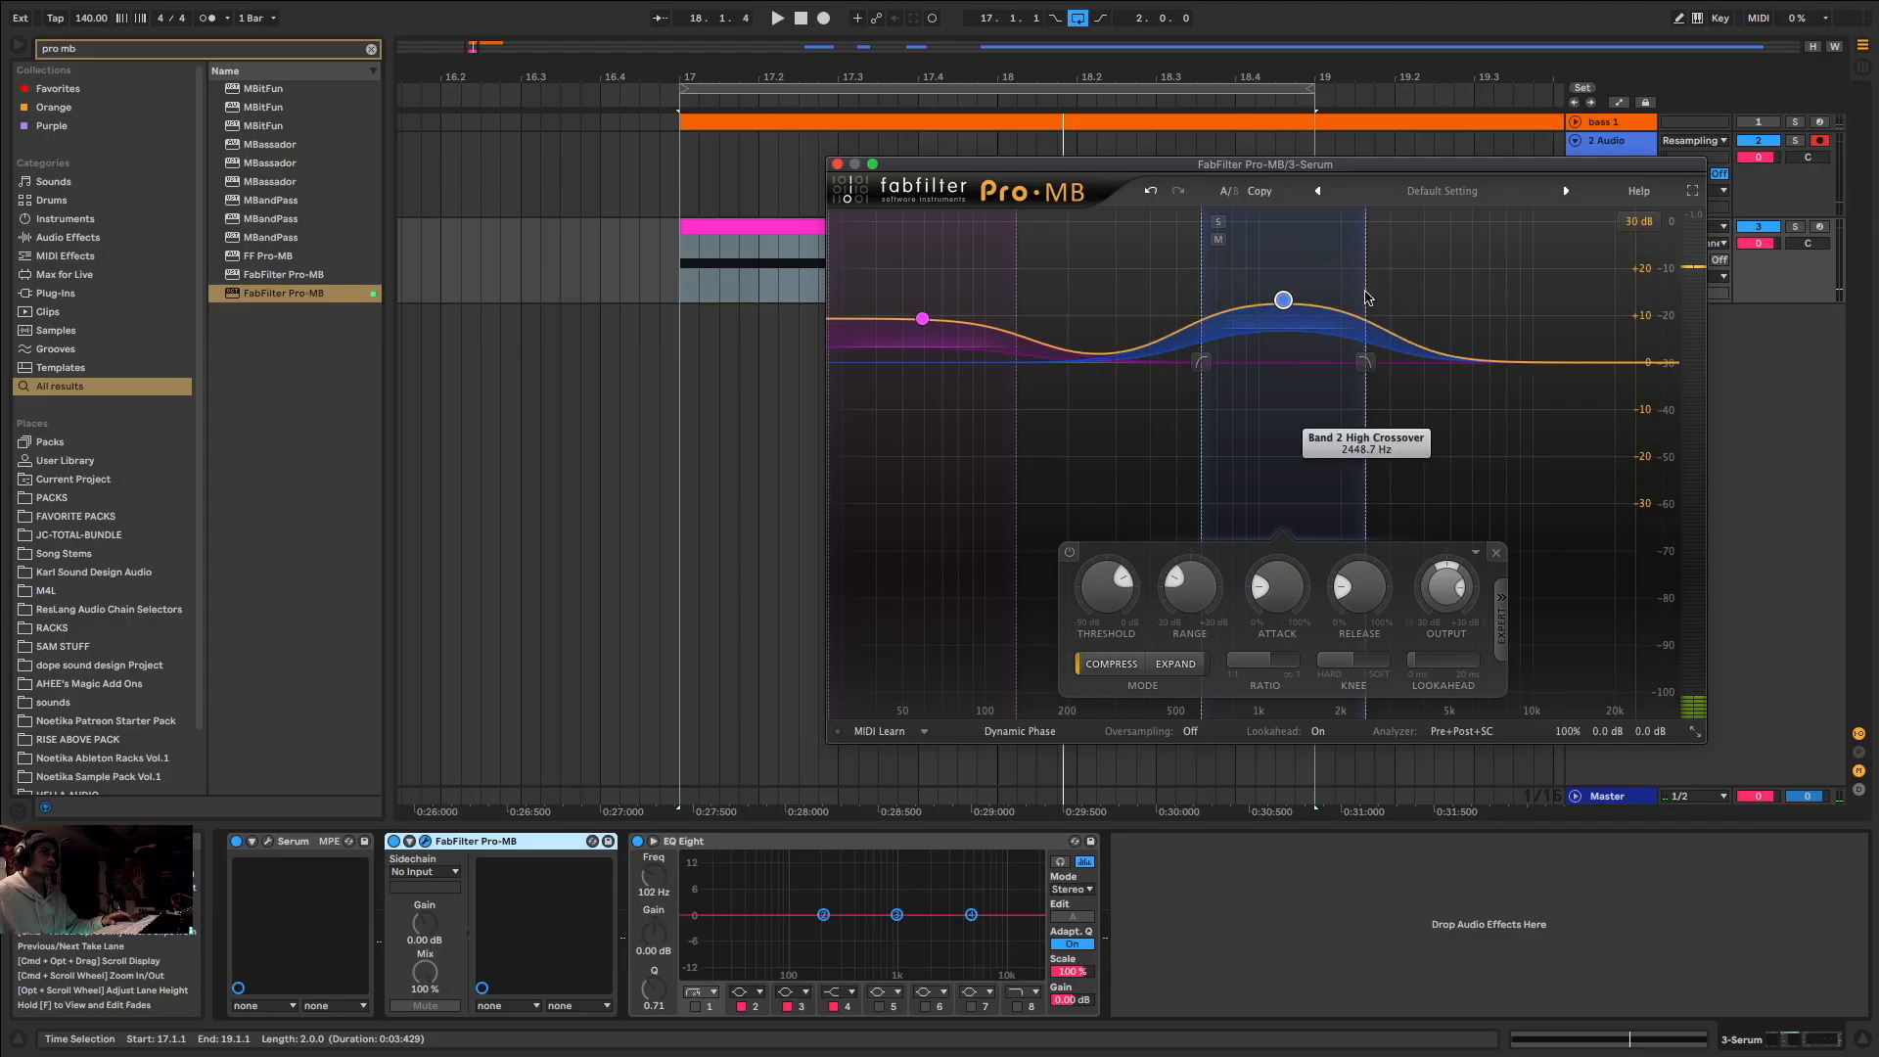
pyautogui.moveTo(1366, 306)
pyautogui.mouseDown()
pyautogui.moveTo(1307, 306)
pyautogui.moveTo(1253, 222)
pyautogui.moveTo(1340, 281)
pyautogui.mouseUp()
pyautogui.press('space')
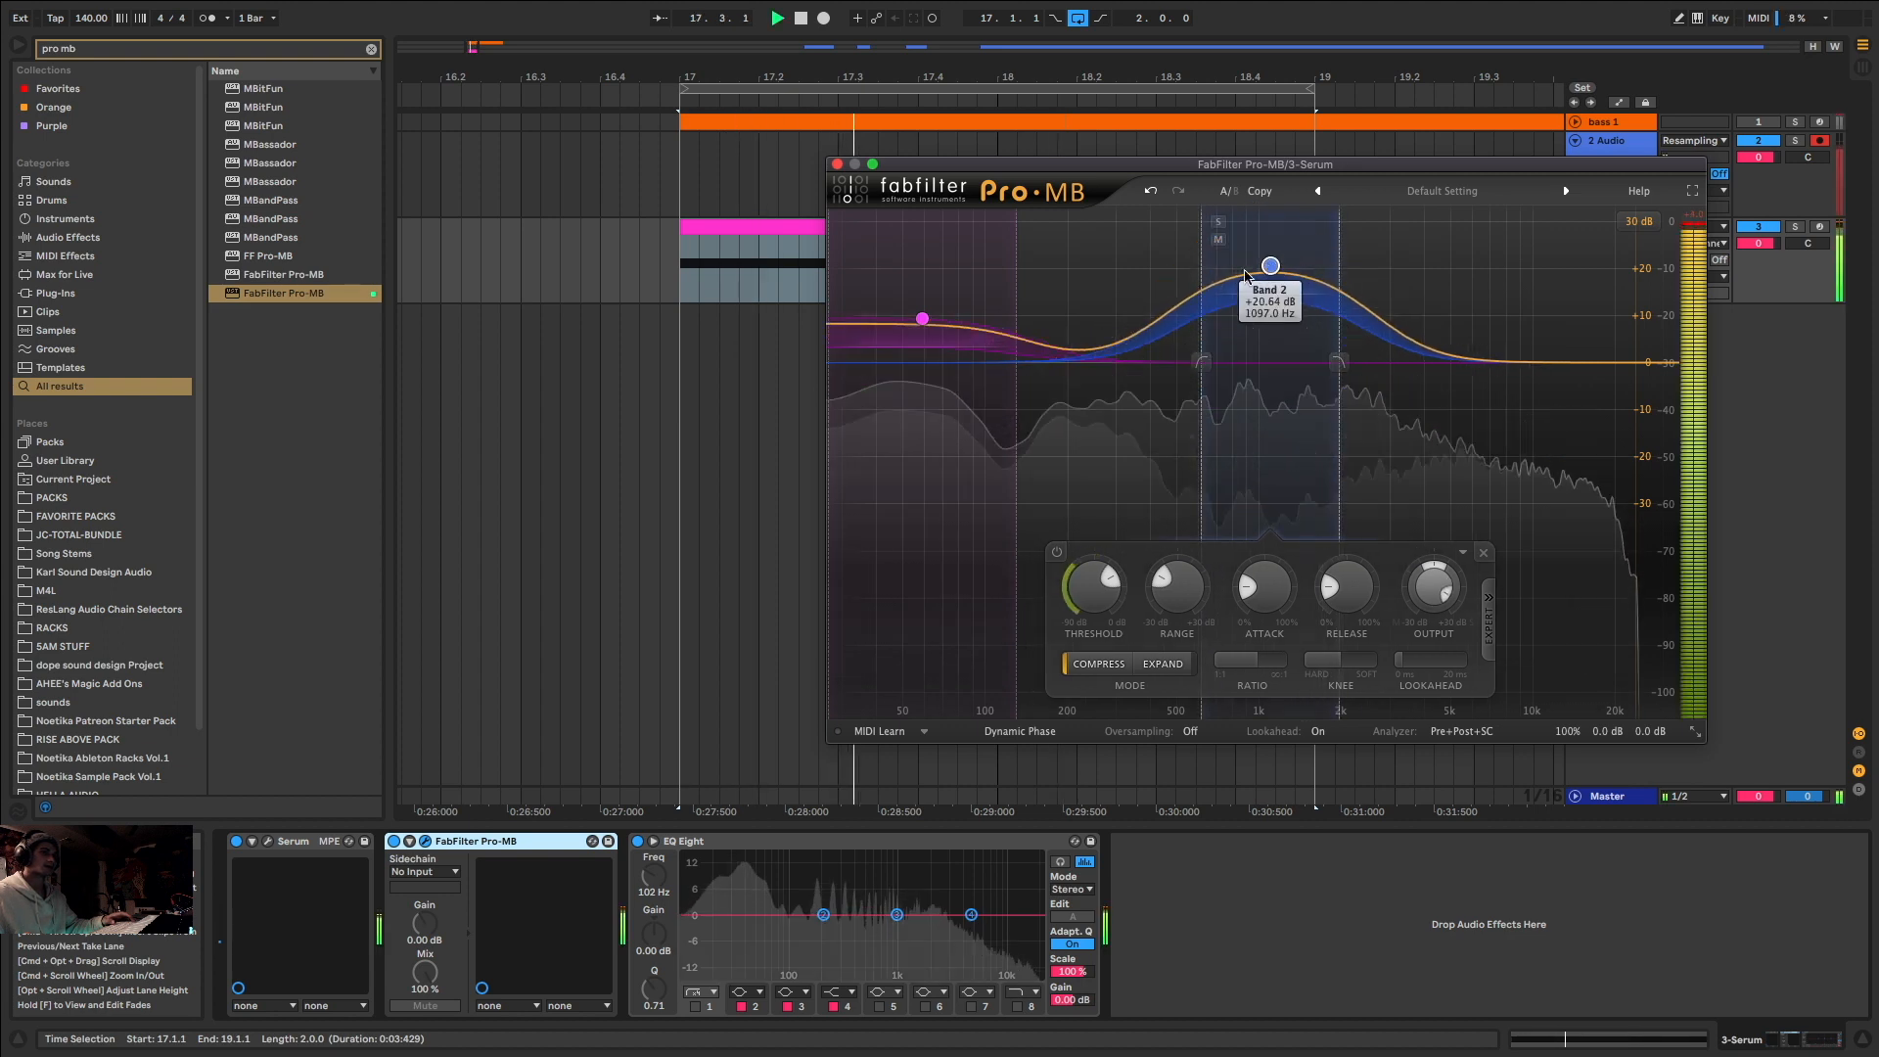
# Step: Reduce Pro-MB's band 2 to about 15.4 dB near 1178 Hz with a raised low crossover, auditioning the result
pyautogui.press('space')
pyautogui.press('space')
pyautogui.moveTo(1275, 267)
pyautogui.mouseDown()
pyautogui.moveTo(1276, 290)
pyautogui.moveTo(1222, 298)
pyautogui.moveTo(1286, 241)
pyautogui.moveTo(1286, 292)
pyautogui.mouseUp()
pyautogui.press('space')
pyautogui.press('space')
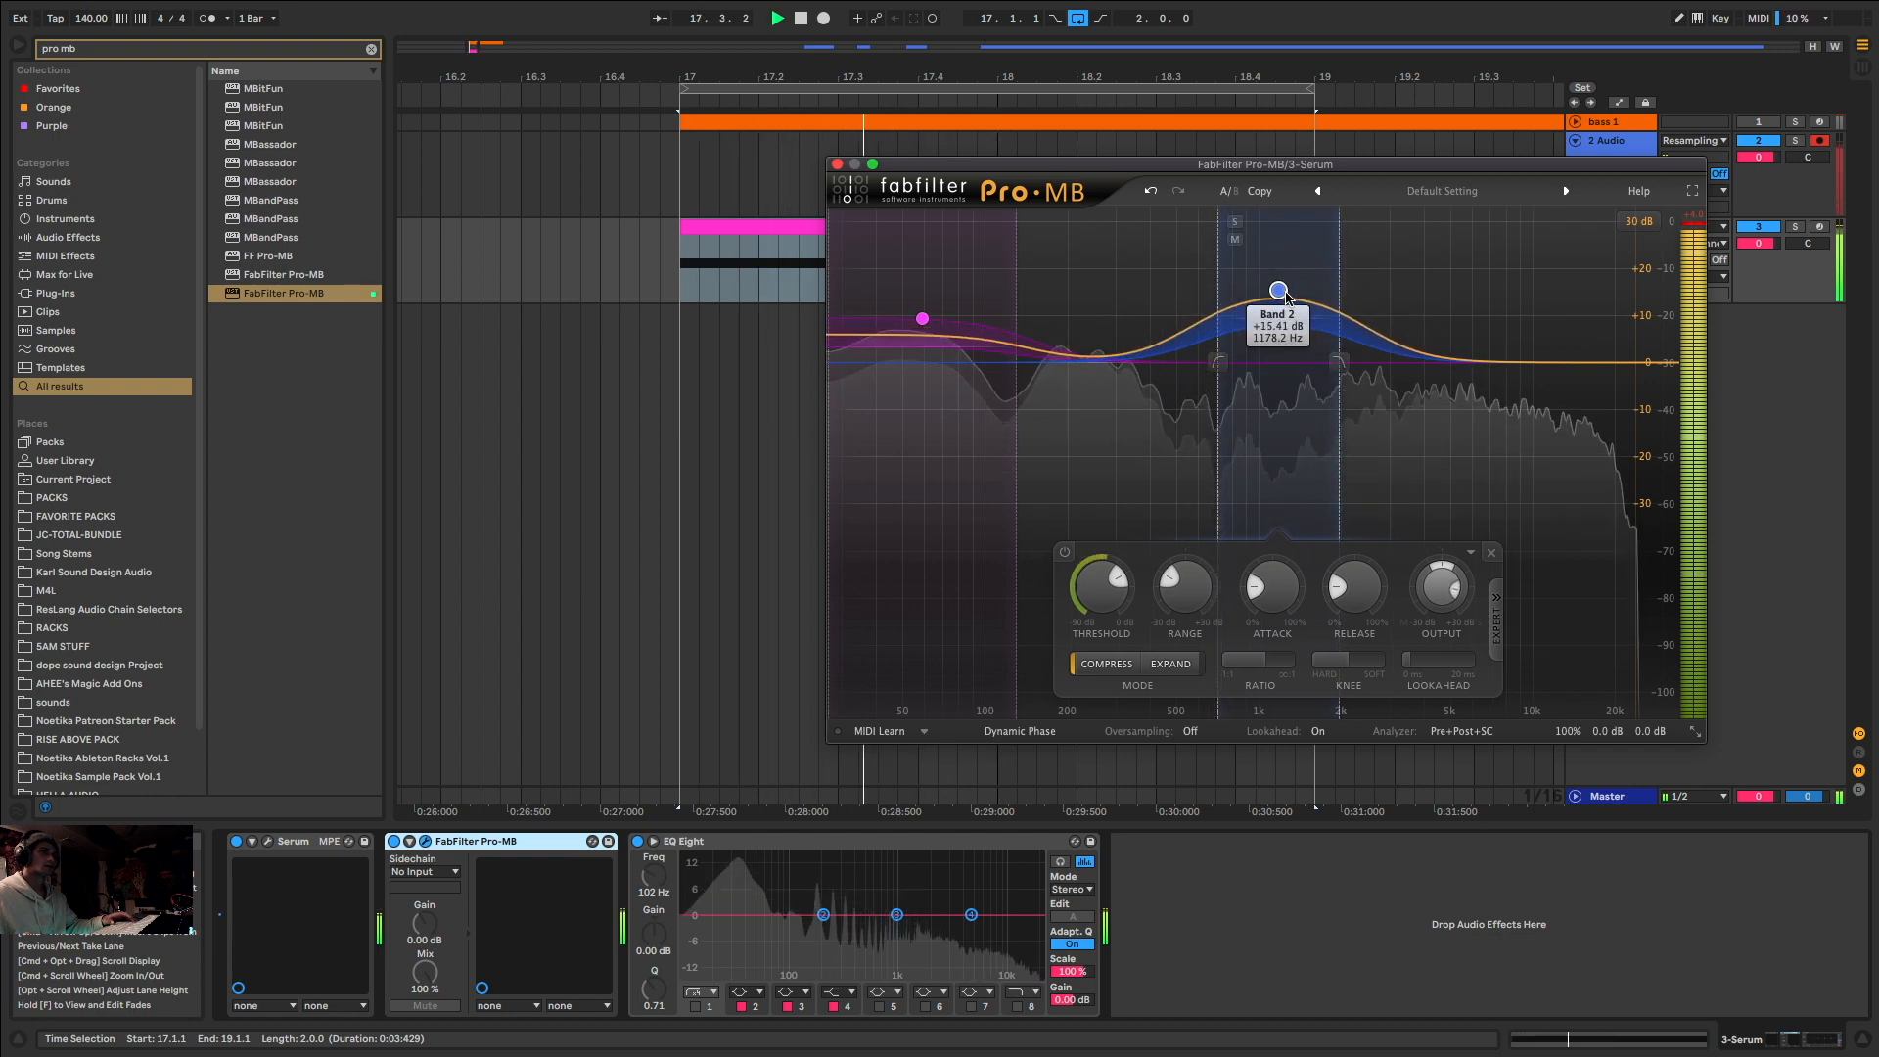
pyautogui.press('space')
pyautogui.click(837, 164)
# Step: Insert kHs Formant Filter between Pro-MB and EQ Eight and move its vowel point to the lower-left corner of the vowel pad
pyautogui.click(825, 240)
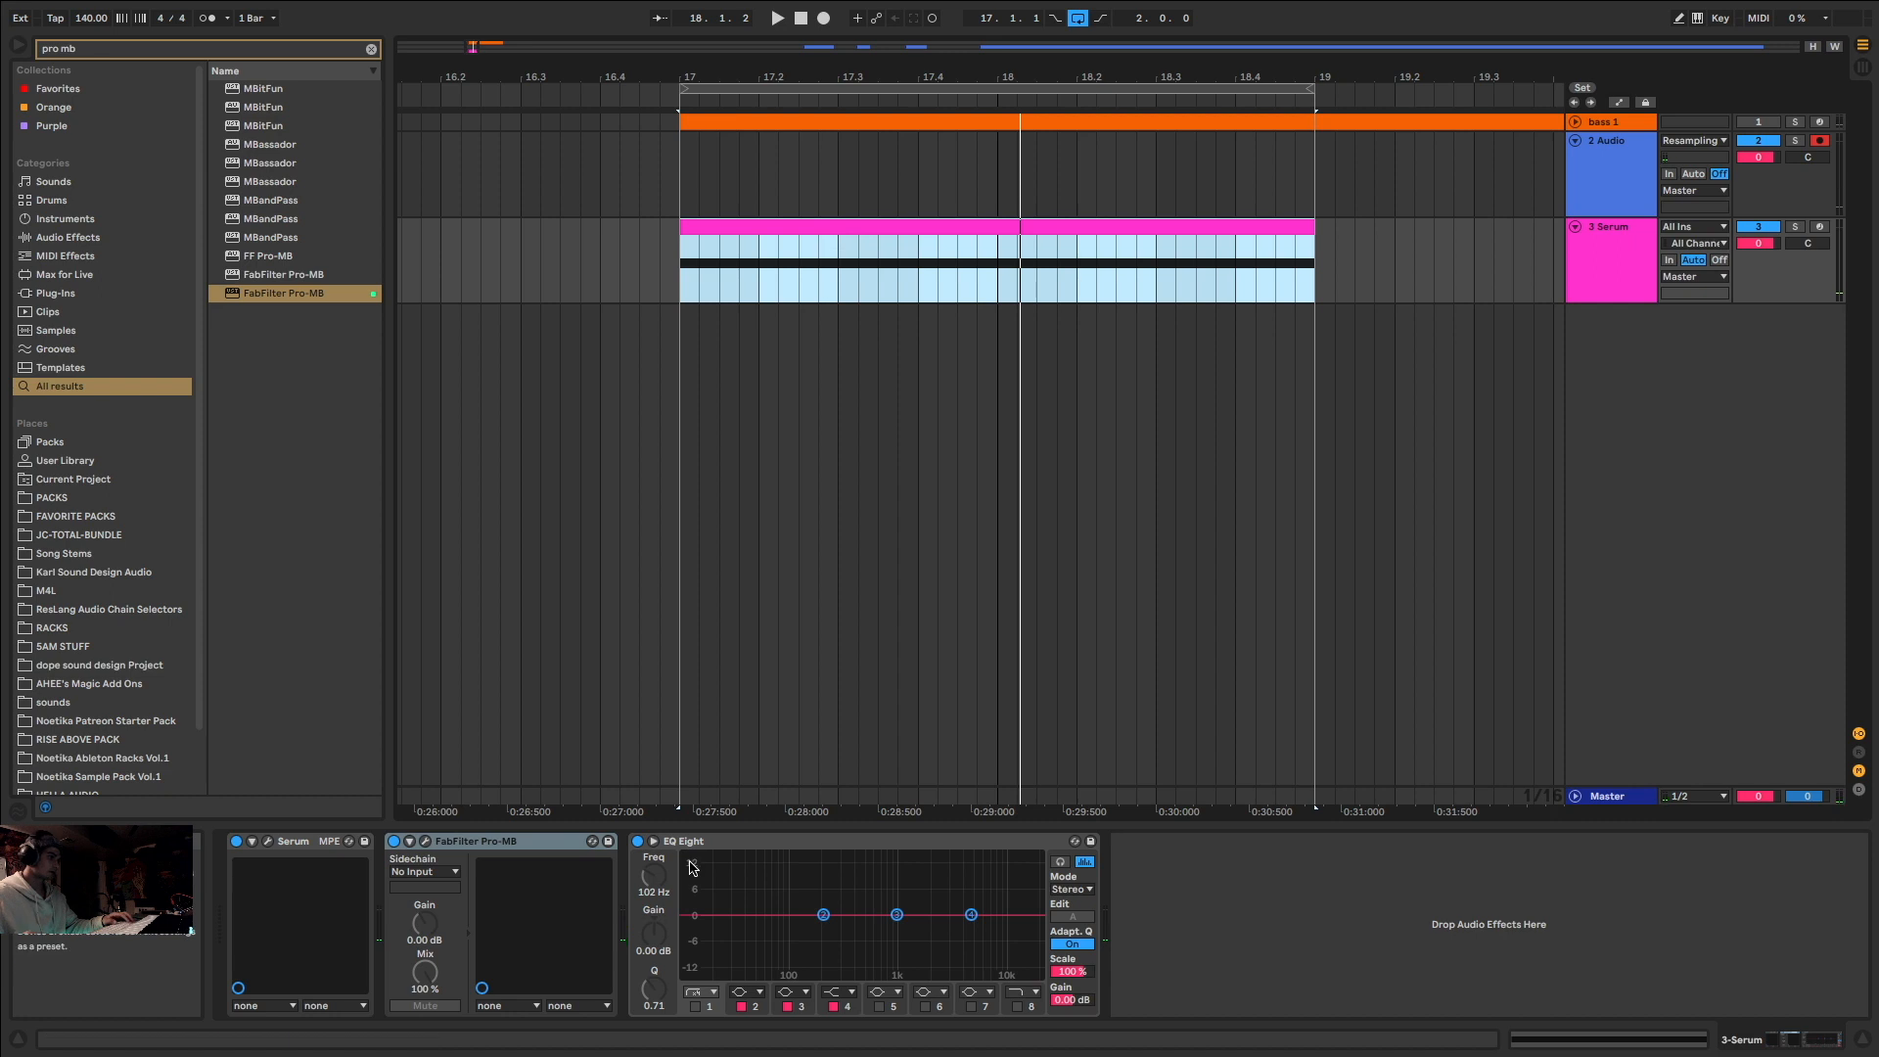
pyautogui.hotkey('ctrl', 'f')
pyautogui.write('forman')
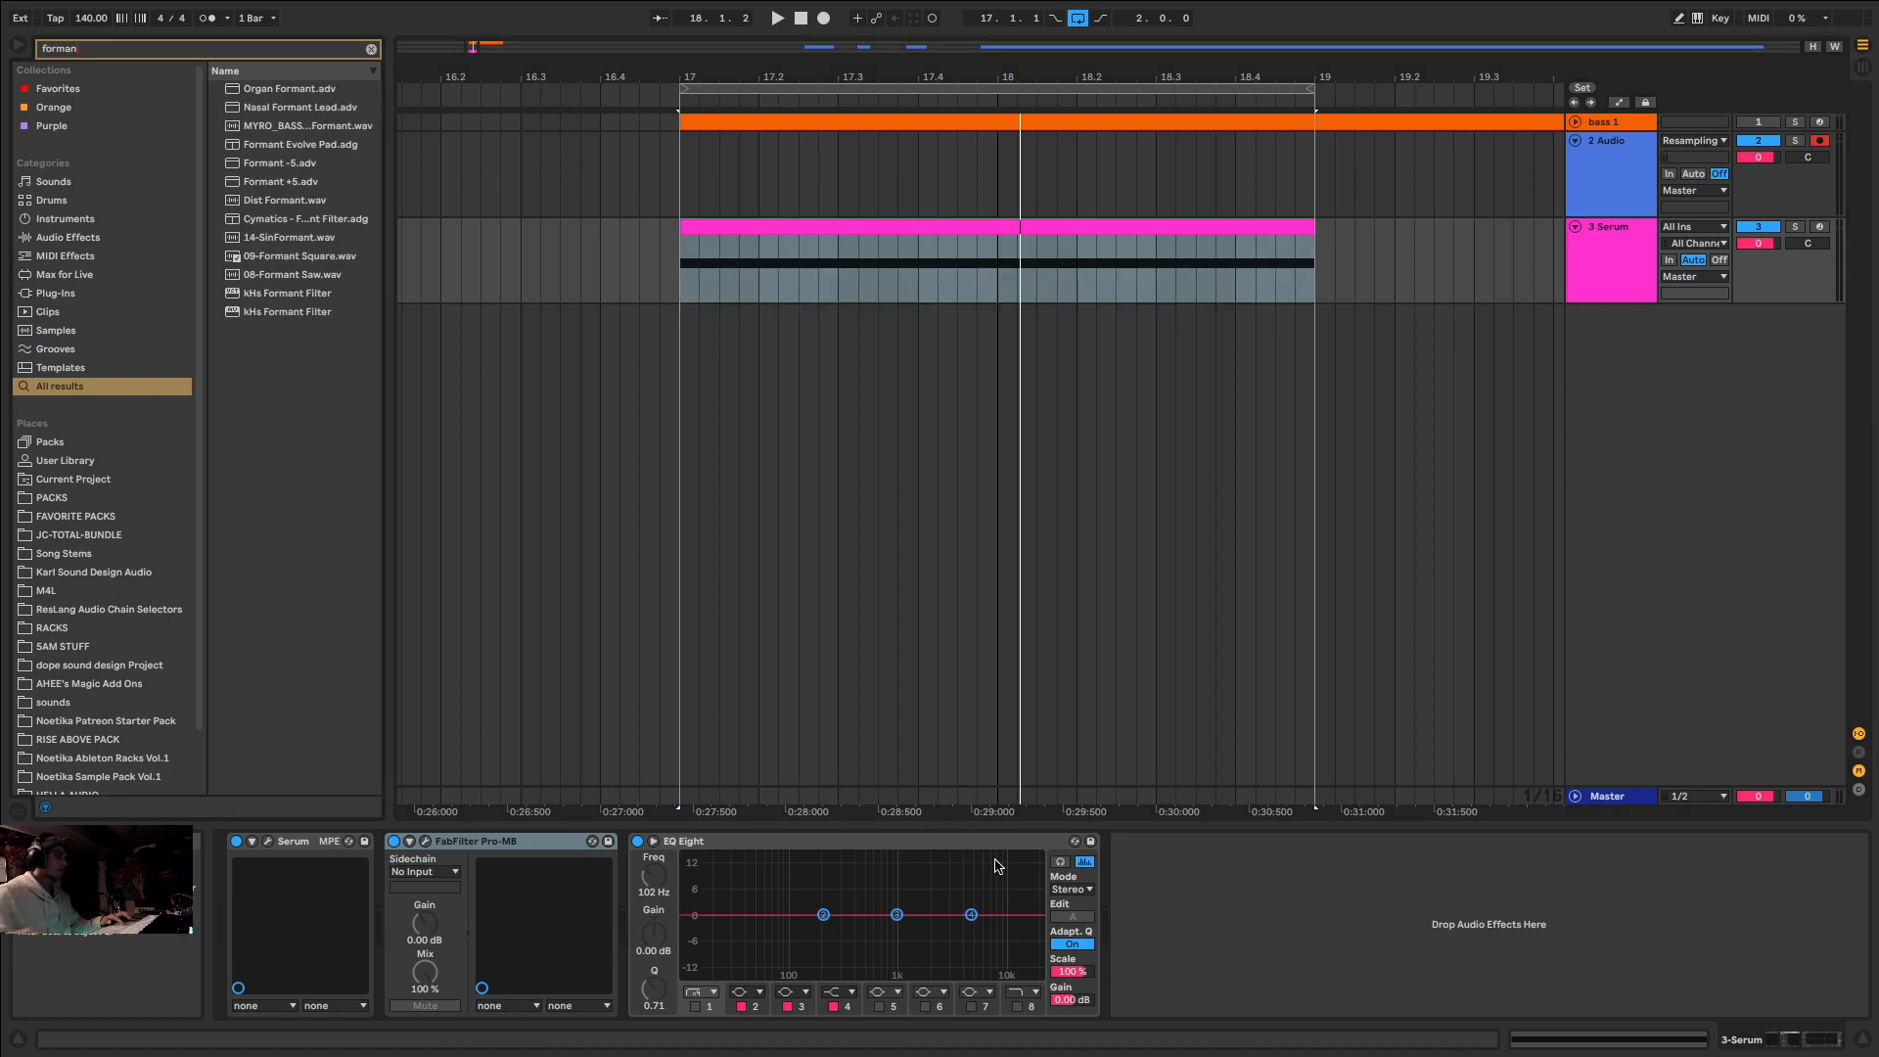
pyautogui.moveTo(264, 286); pyautogui.dragTo(604, 914)
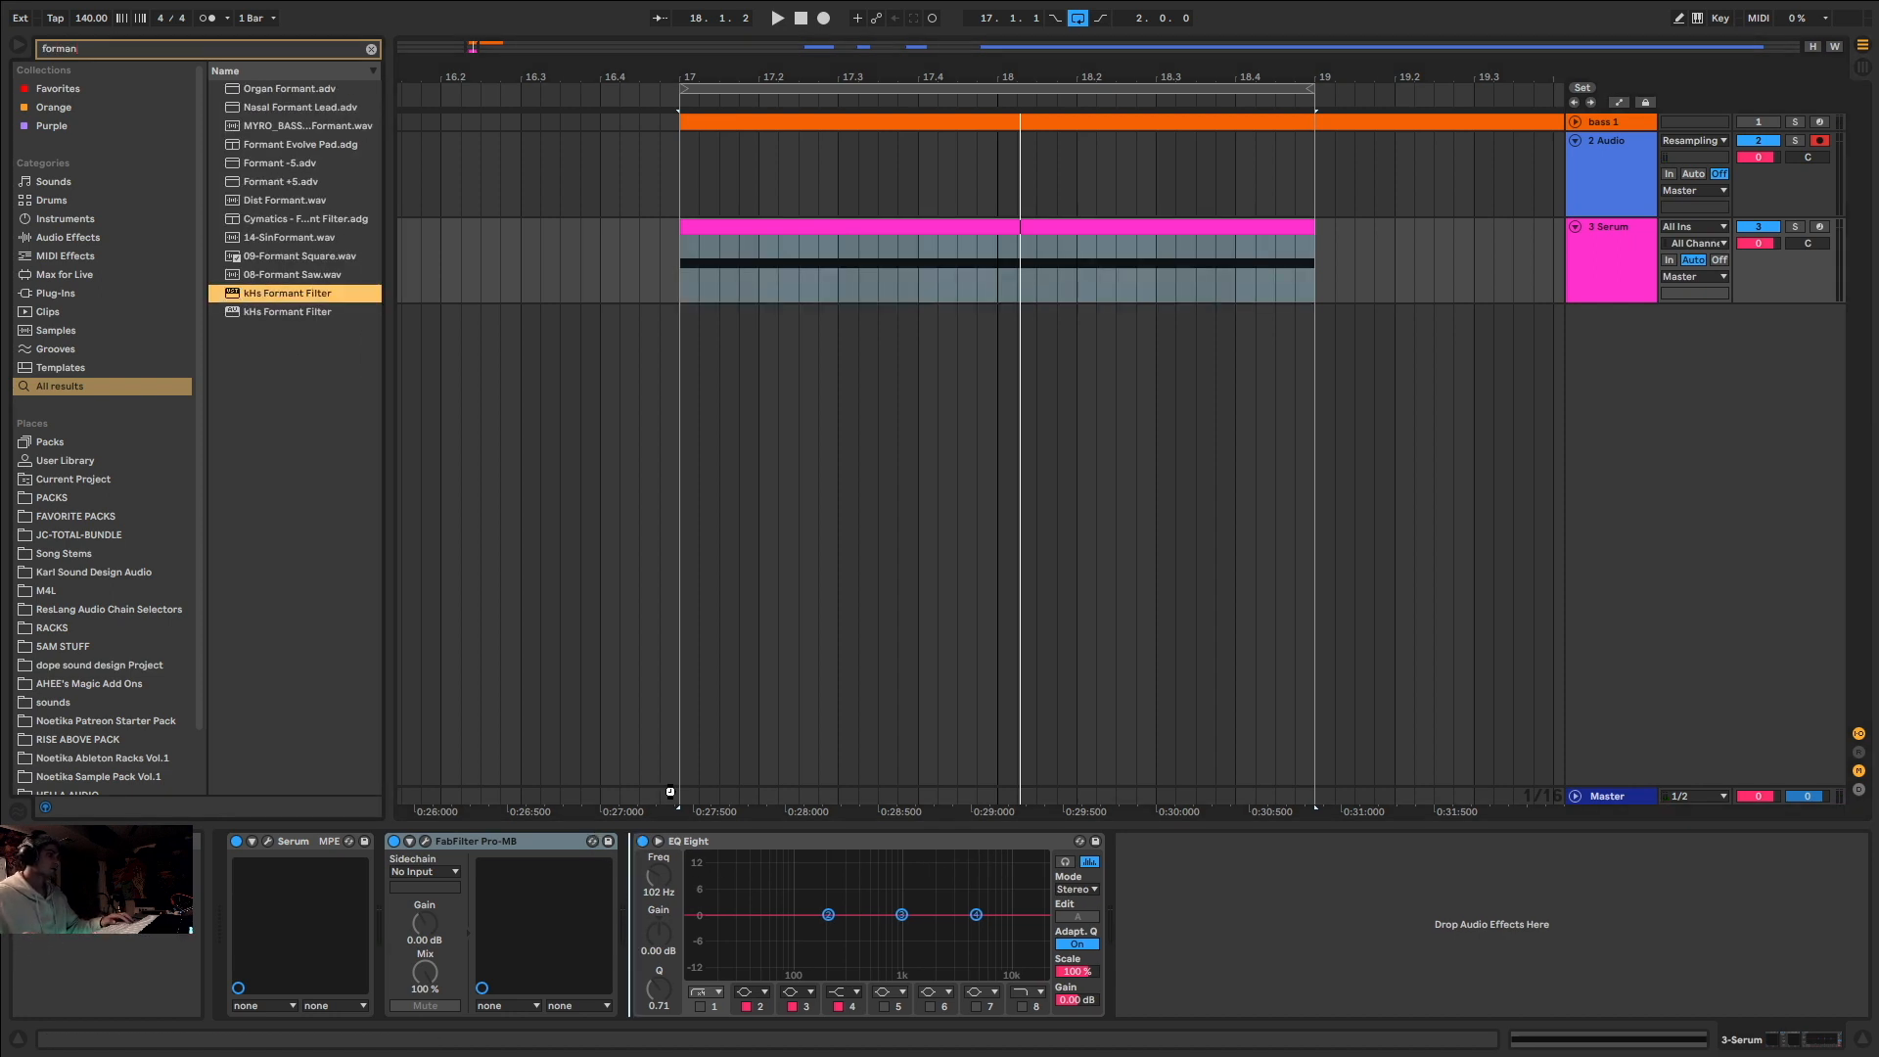
pyautogui.press('space')
pyautogui.moveTo(949, 338); pyautogui.dragTo(866, 427)
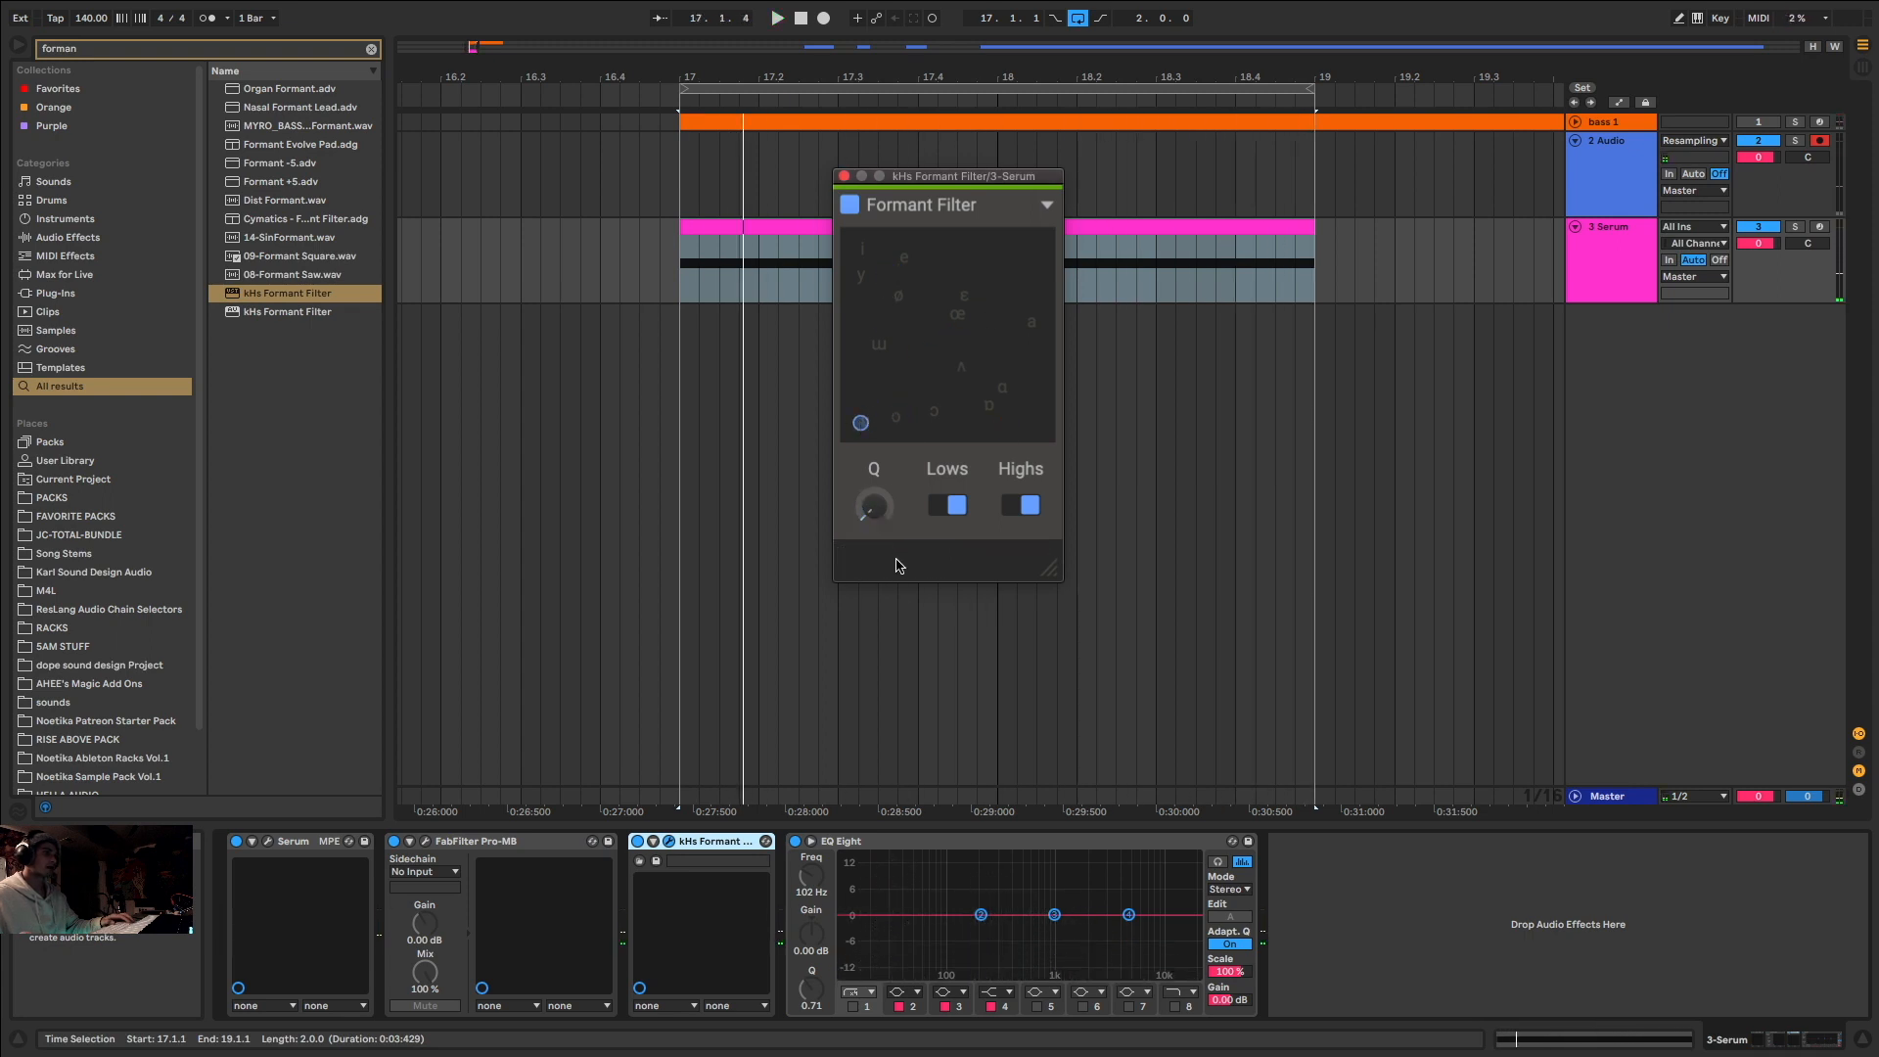
# Step: Enable band 8 of EQ Eight as a high cut at about 3.67 kHz with a Q of 0.58 during playback
pyautogui.press('space')
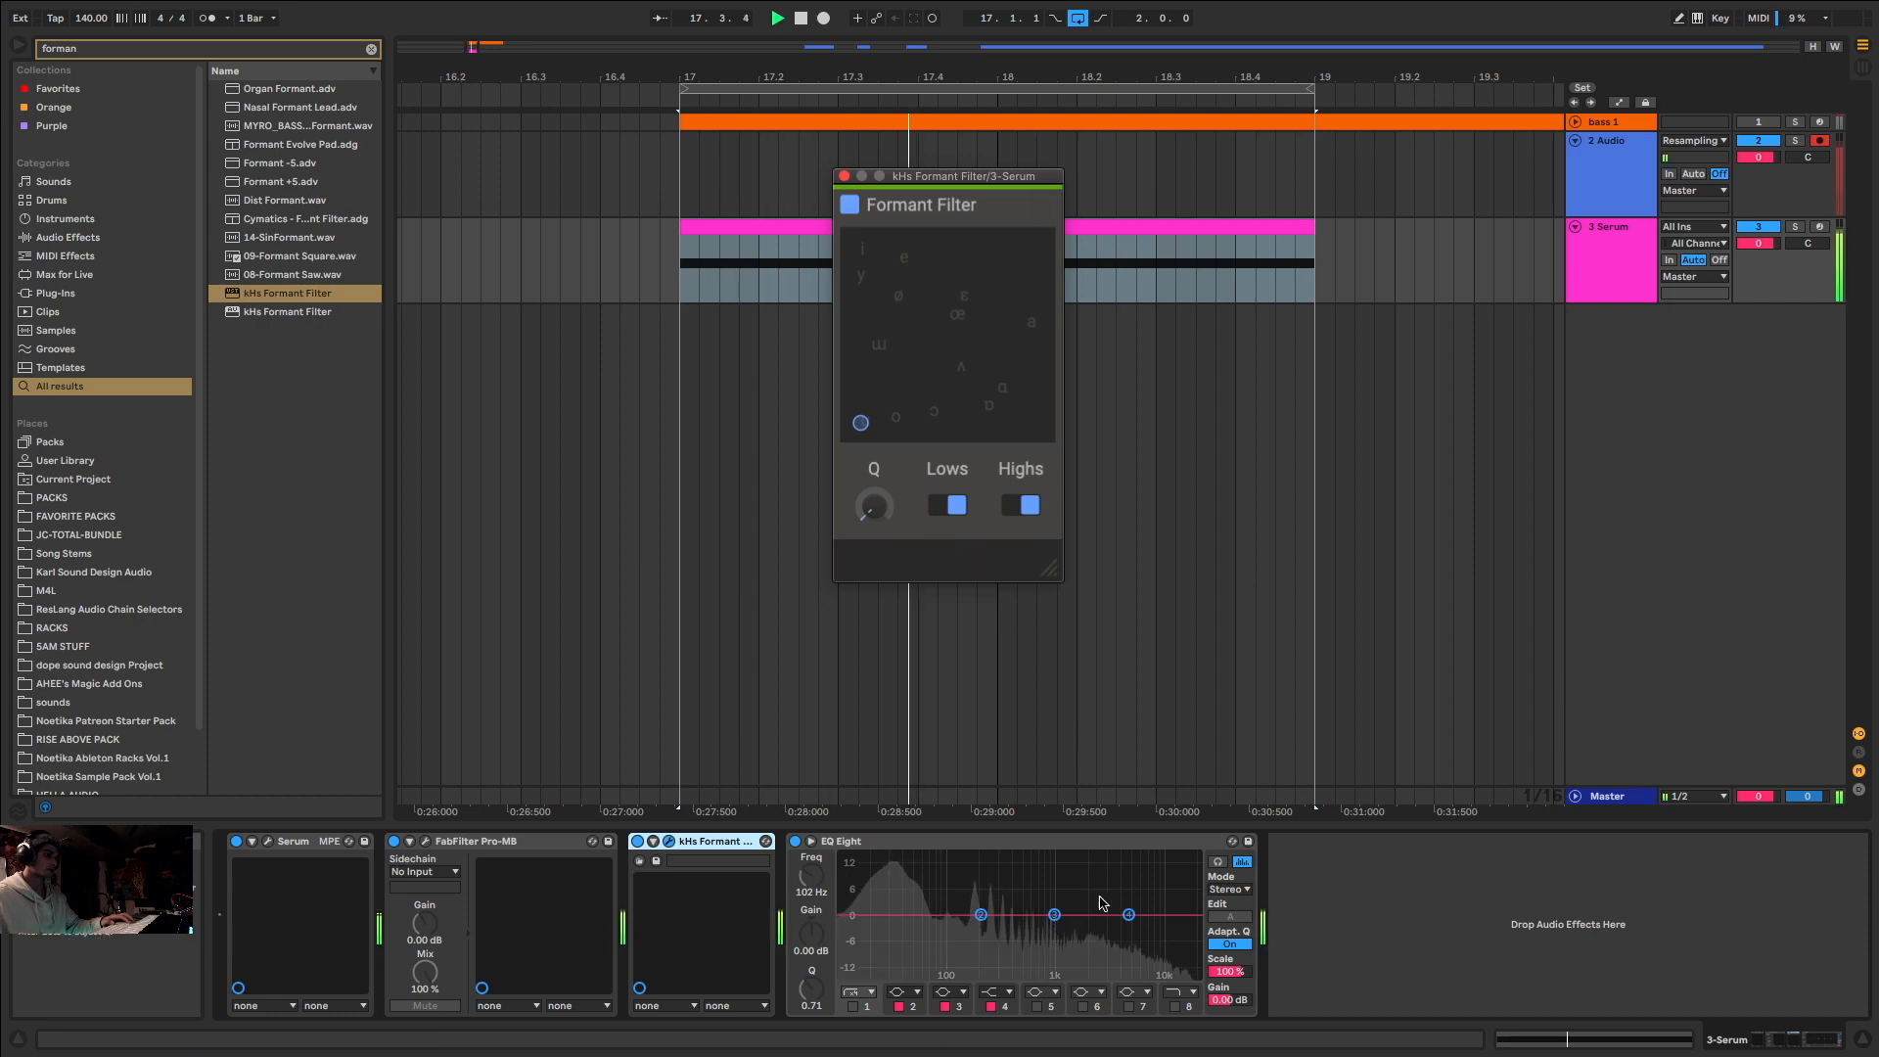
pyautogui.click(1173, 1007)
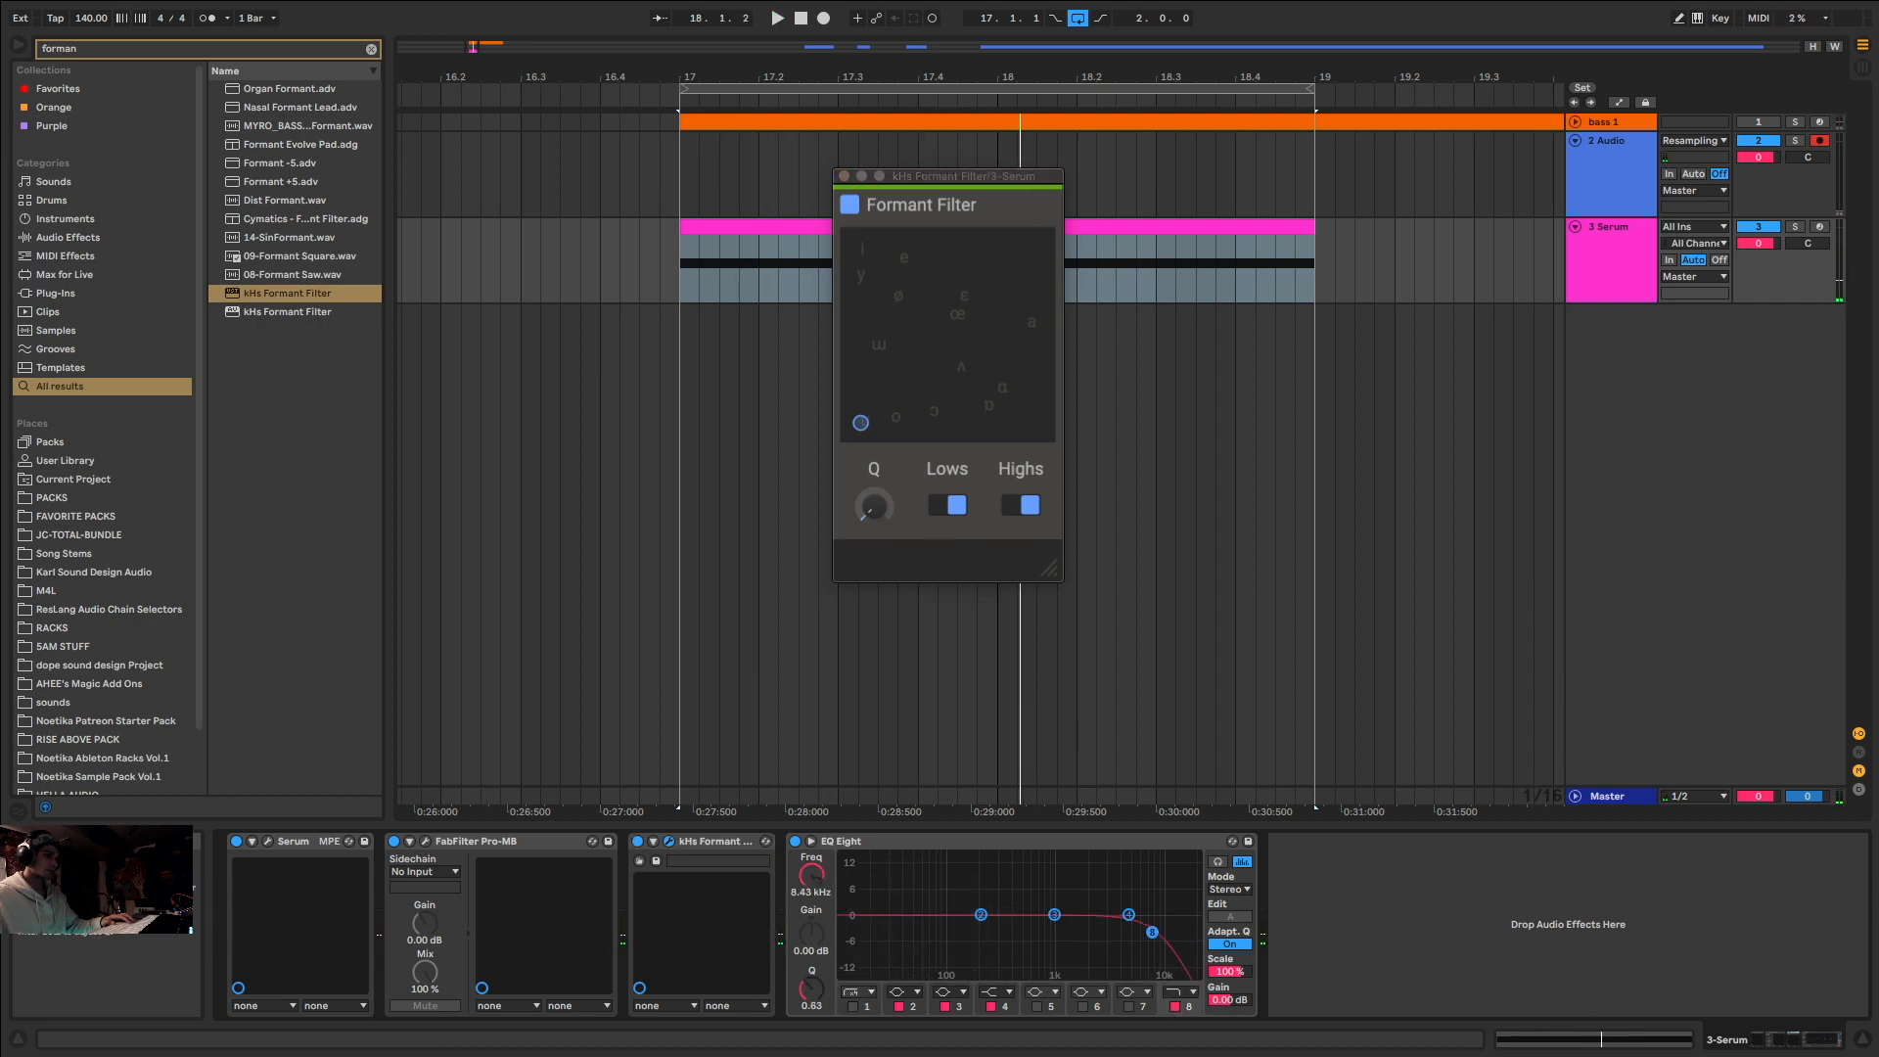
pyautogui.press('space')
pyautogui.moveTo(1079, 931); pyautogui.dragTo(1071, 928)
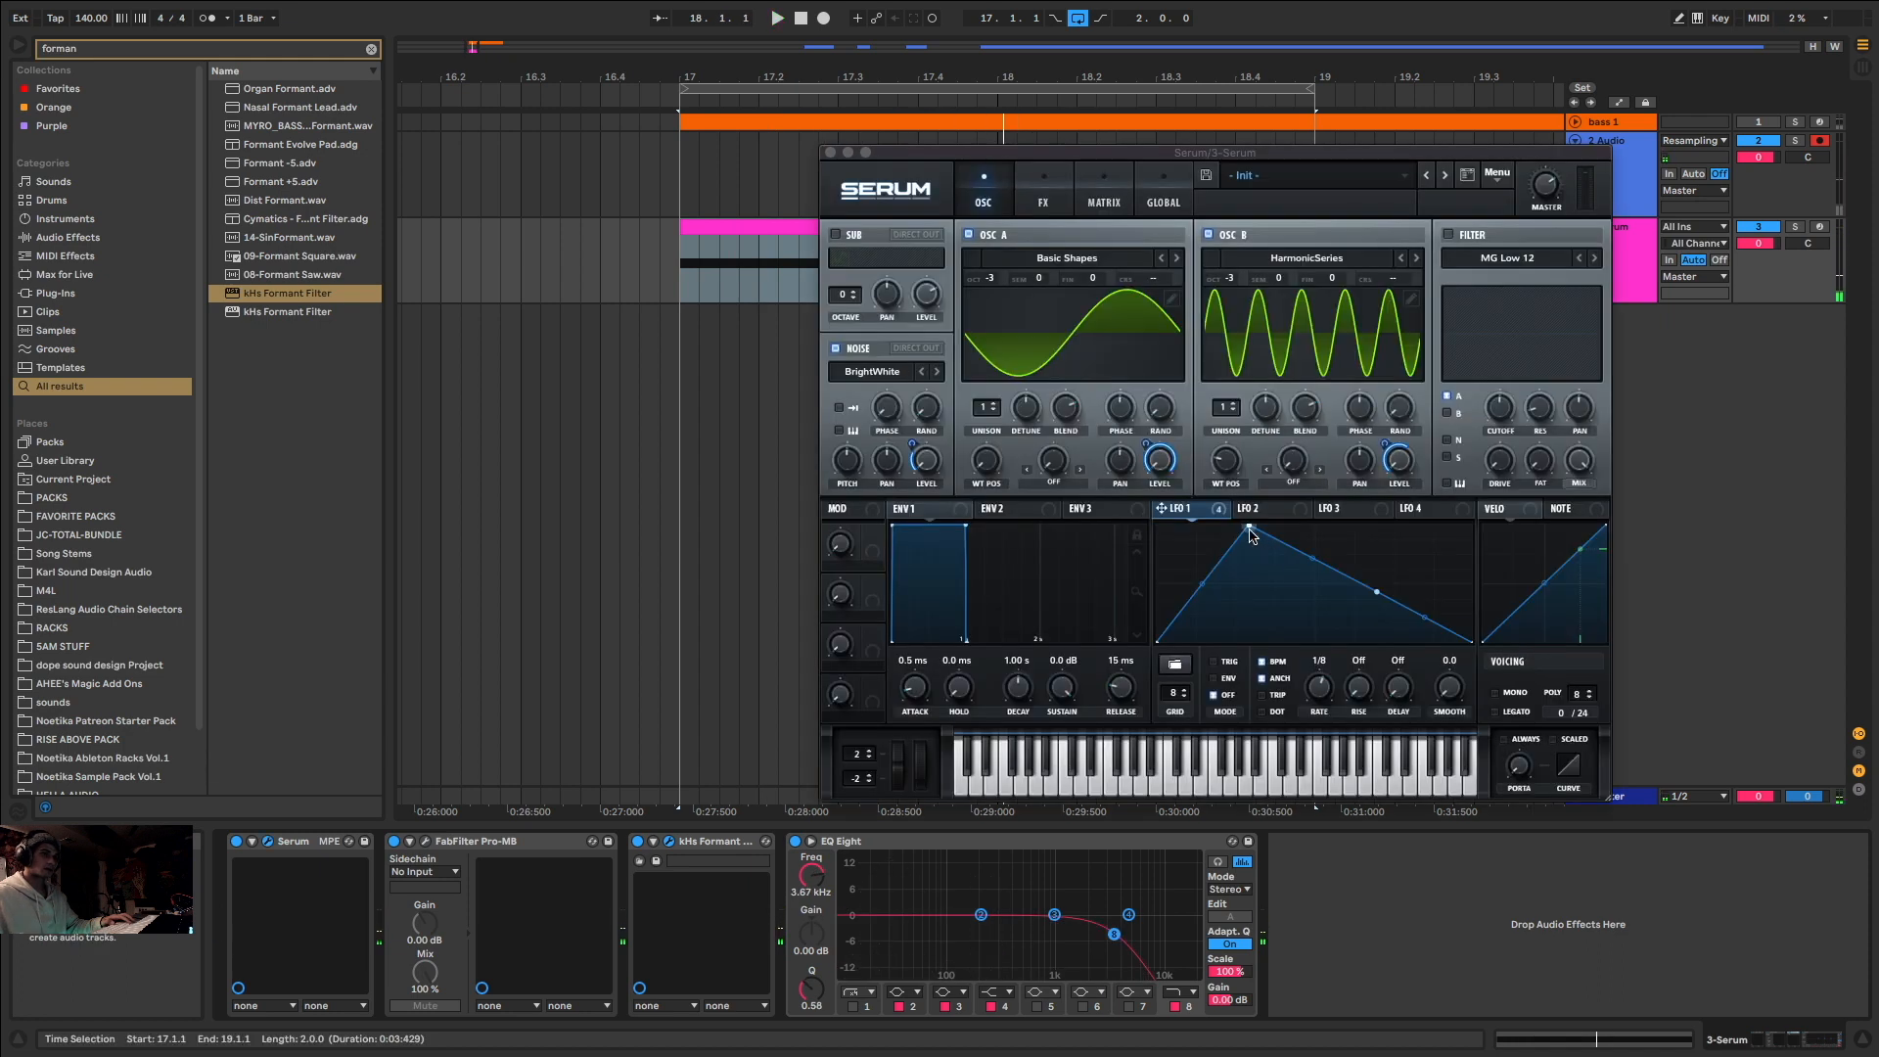
# Step: Test LFO 1 at a 1/4 rate and reshape its curve with a slightly later peak and a lower, adjusted second point
pyautogui.moveTo(1249, 531); pyautogui.dragTo(1267, 571)
pyautogui.press('space')
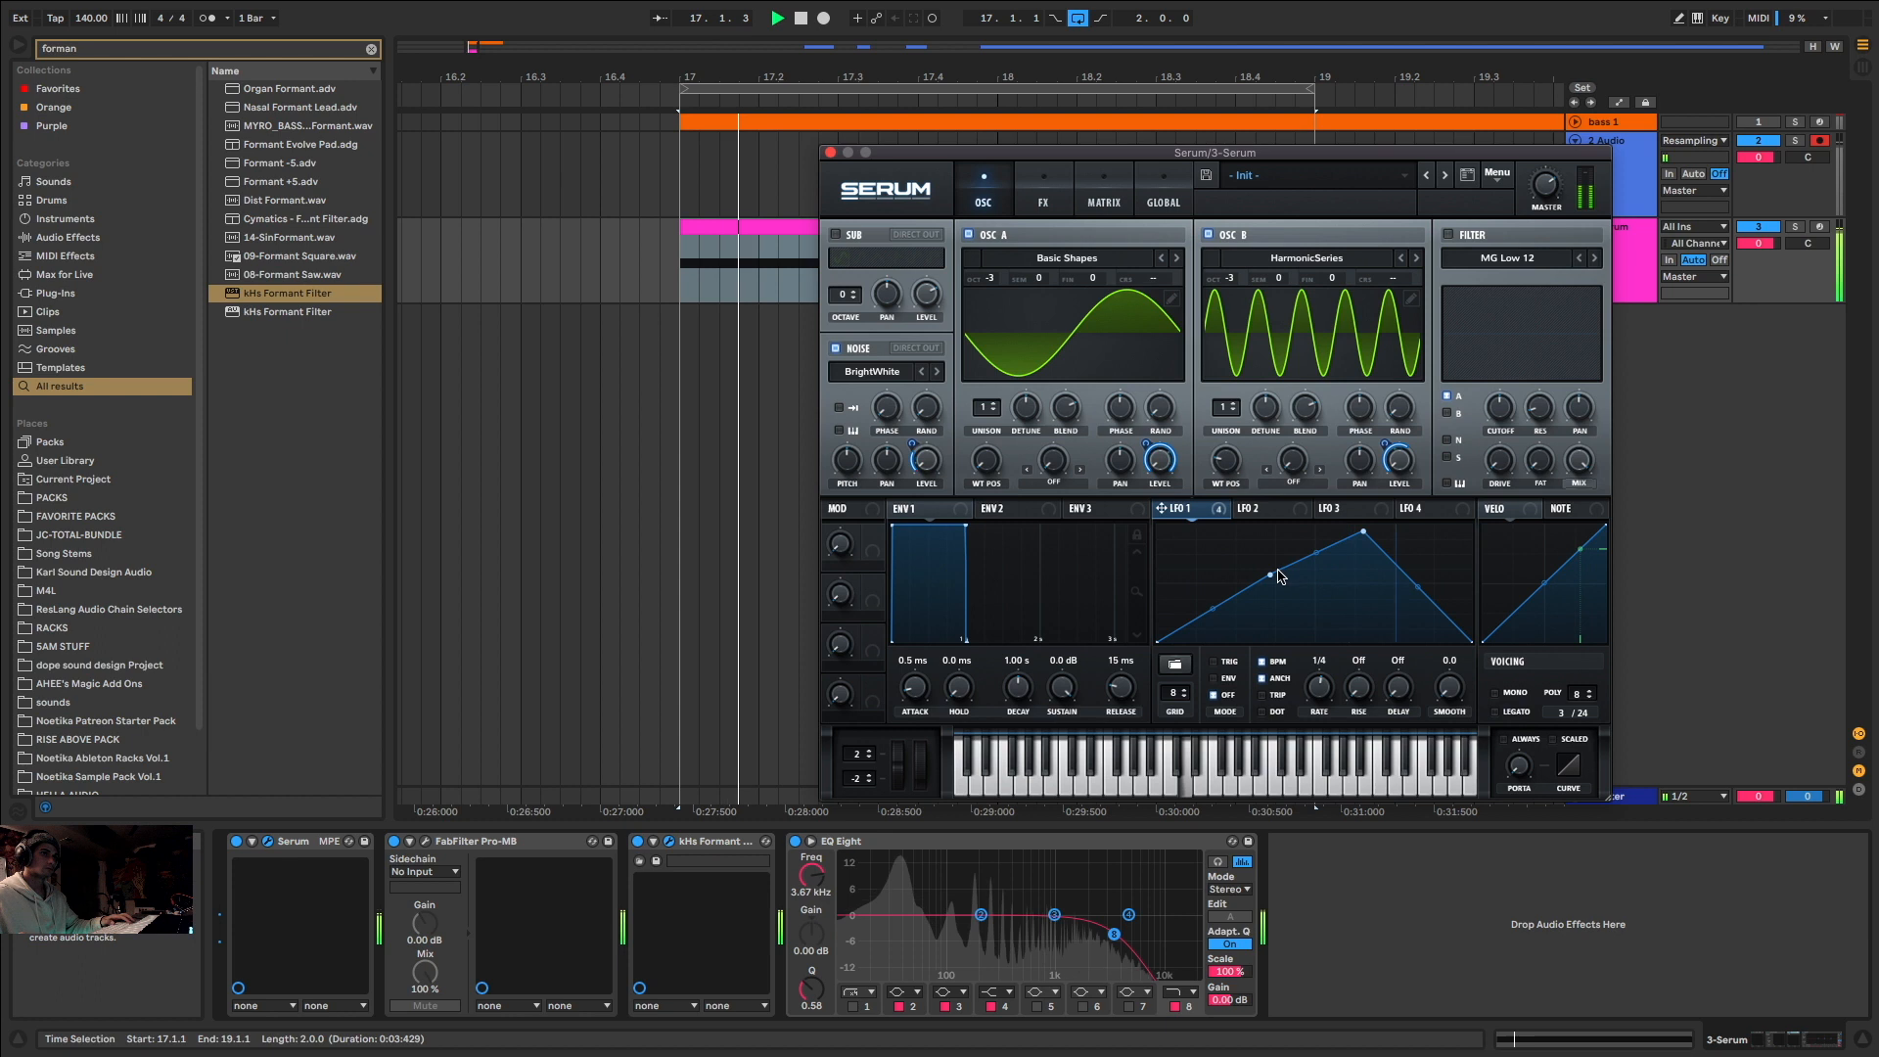
pyautogui.press('space')
pyautogui.moveTo(1275, 578); pyautogui.dragTo(1366, 565)
pyautogui.press('space')
# Step: Try wavetable position 11 on oscillator B during playback and return it to 5
pyautogui.press('space')
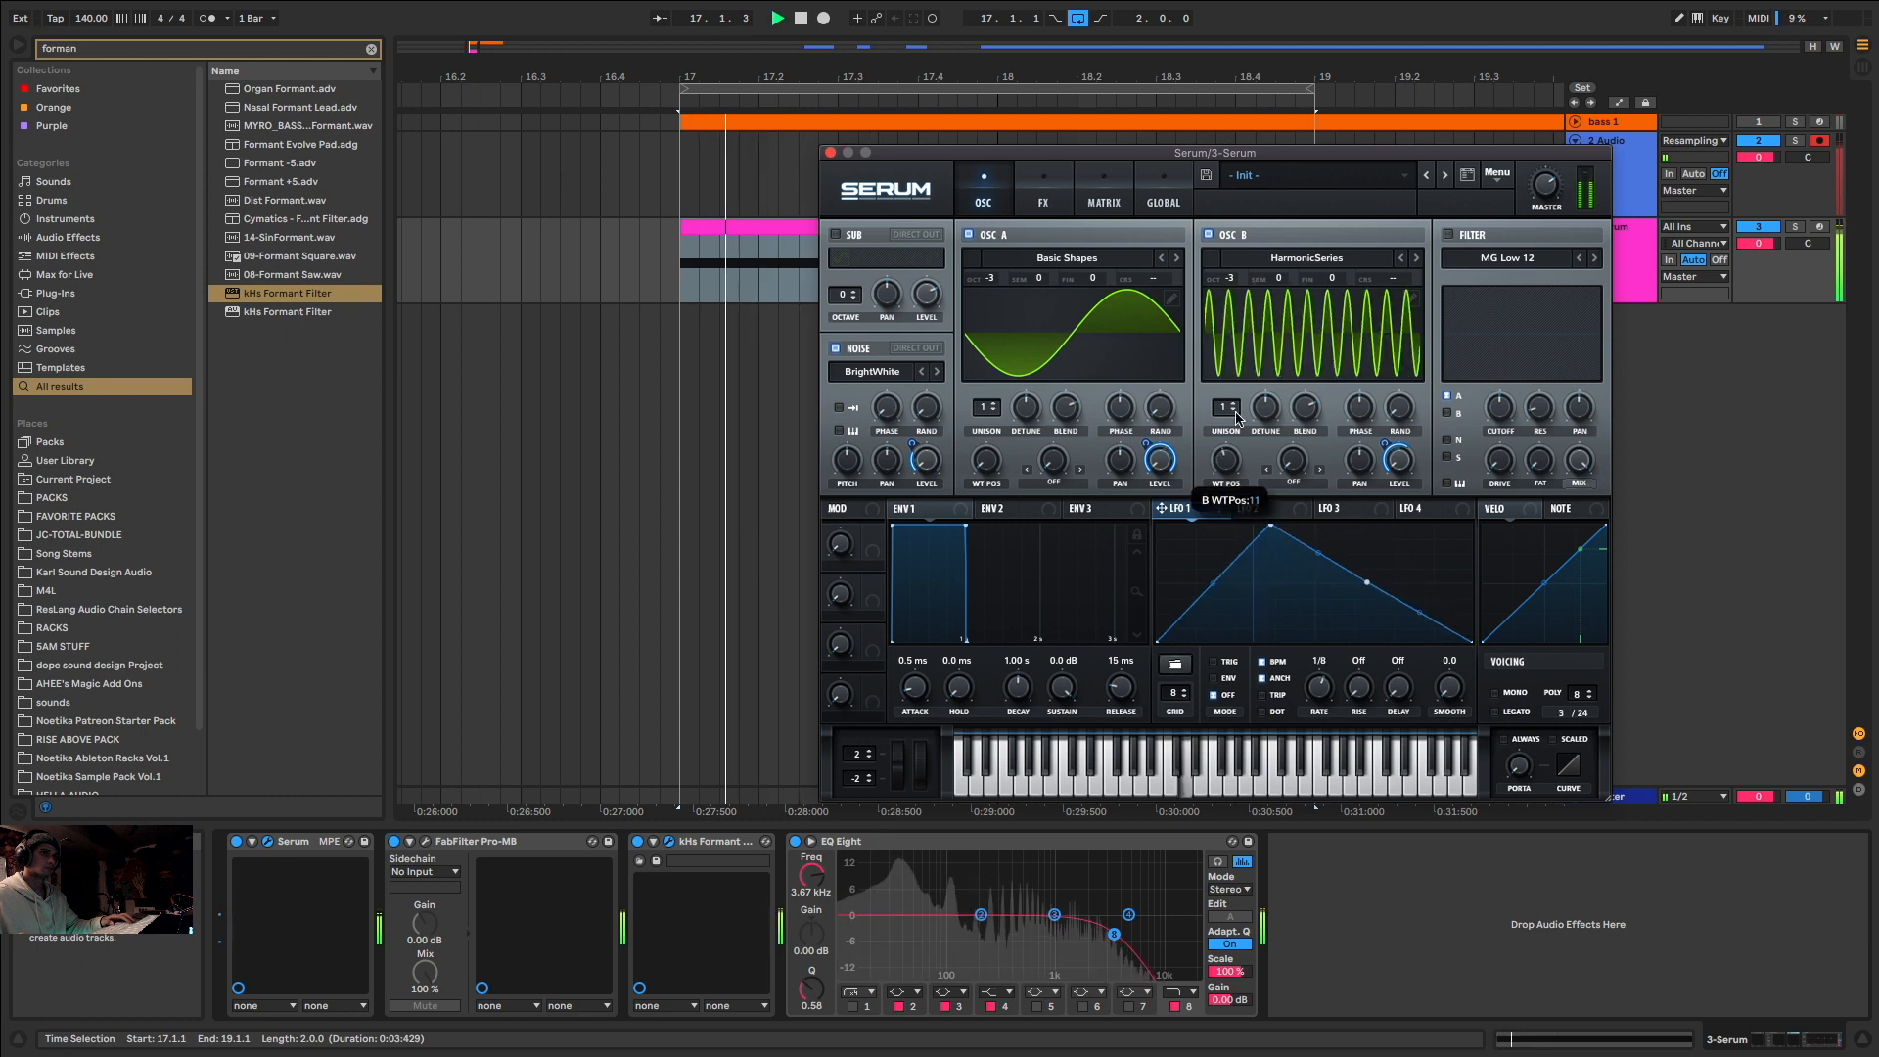
pyautogui.press('space')
pyautogui.press('space')
pyautogui.moveTo(1228, 474); pyautogui.dragTo(1231, 463)
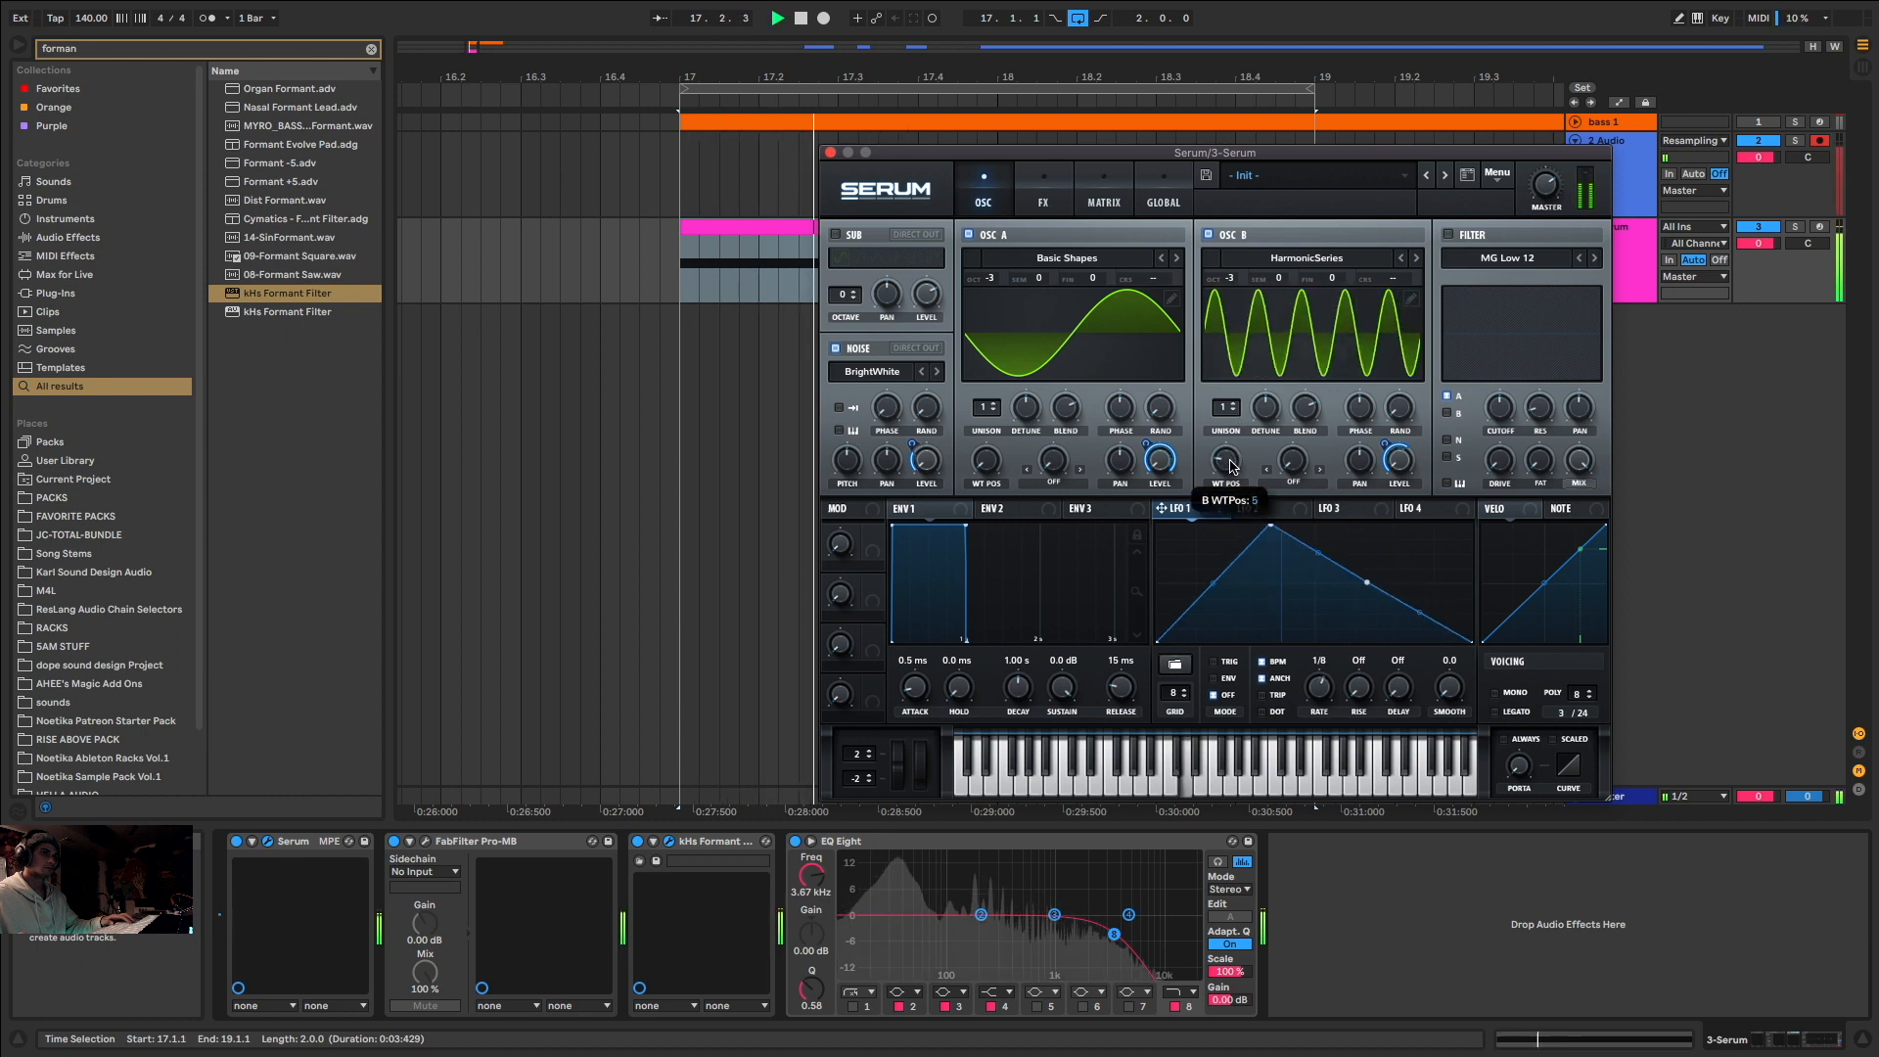
# Step: Try another wavetable shape on oscillator A during playback and return it to the sine shape
pyautogui.press('space')
pyautogui.press('space')
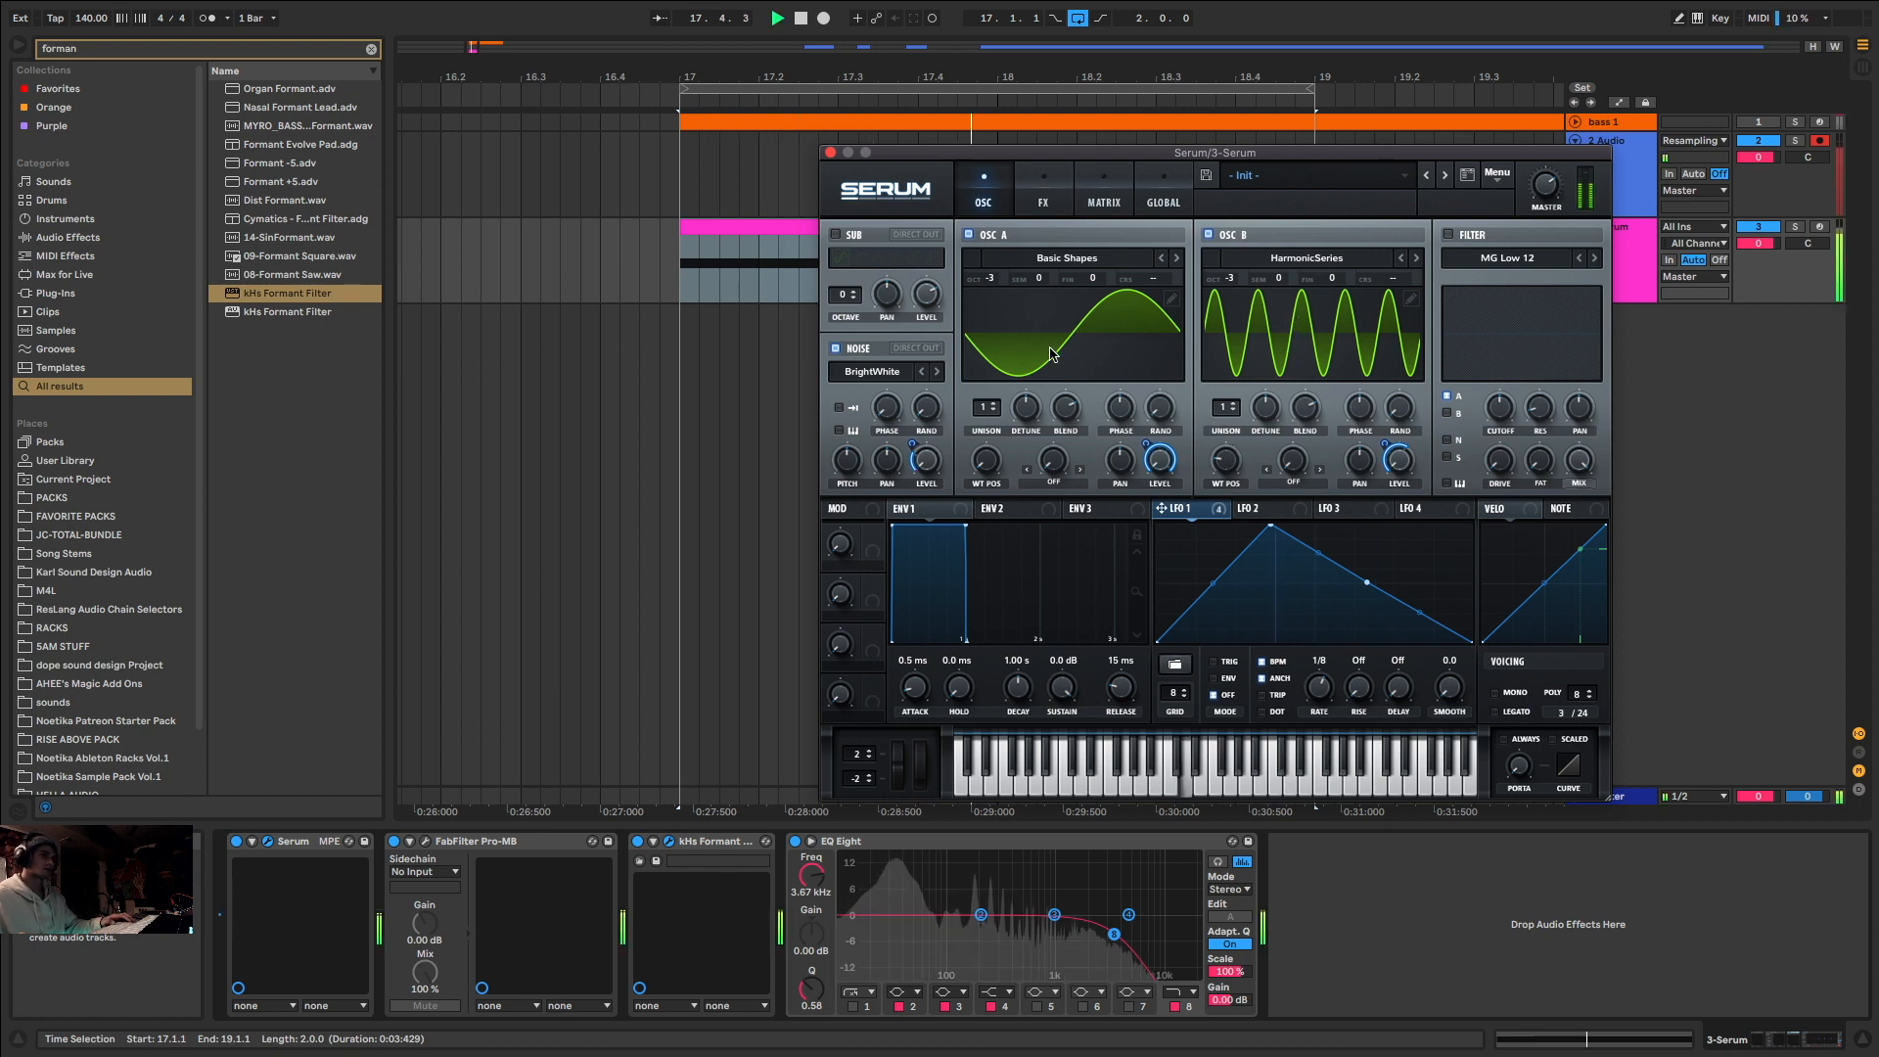
pyautogui.moveTo(993, 452)
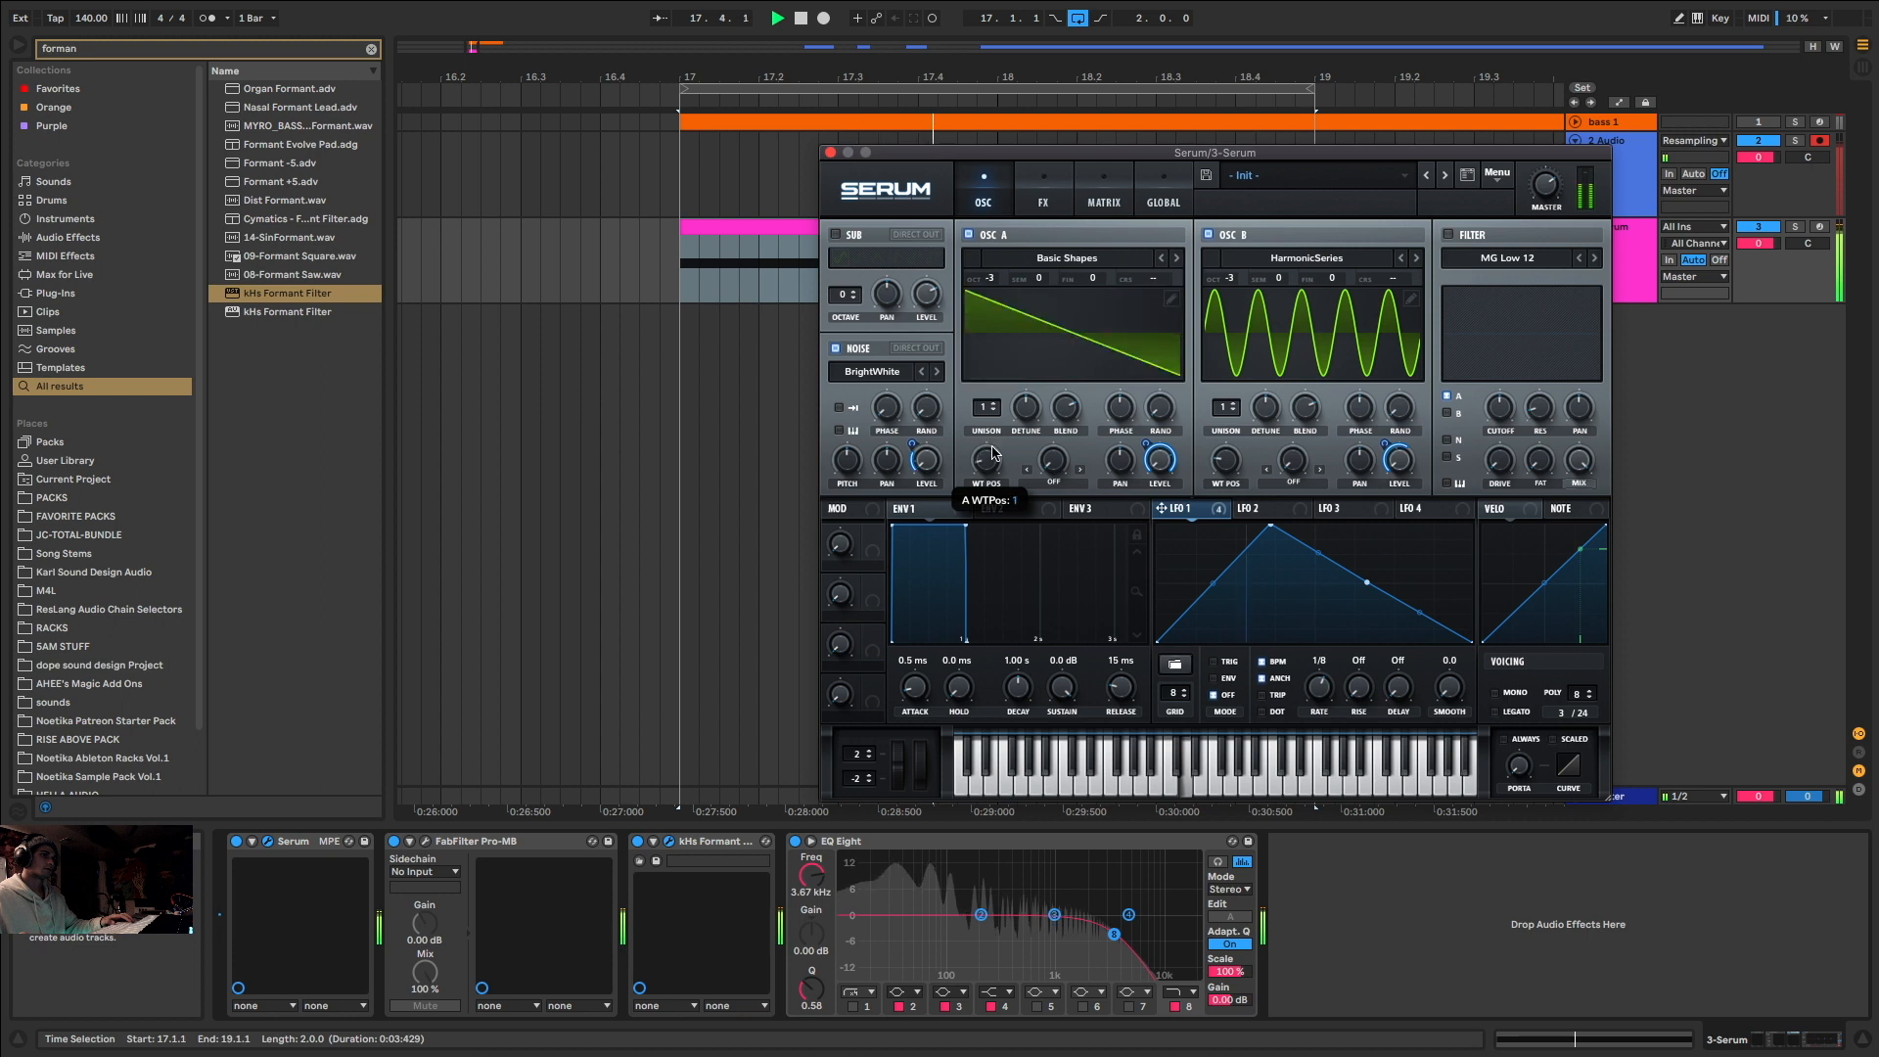
pyautogui.press('space')
# Step: Change the distortion type in Serum's effects from Diode 1 to Tube during playback
pyautogui.click(1043, 195)
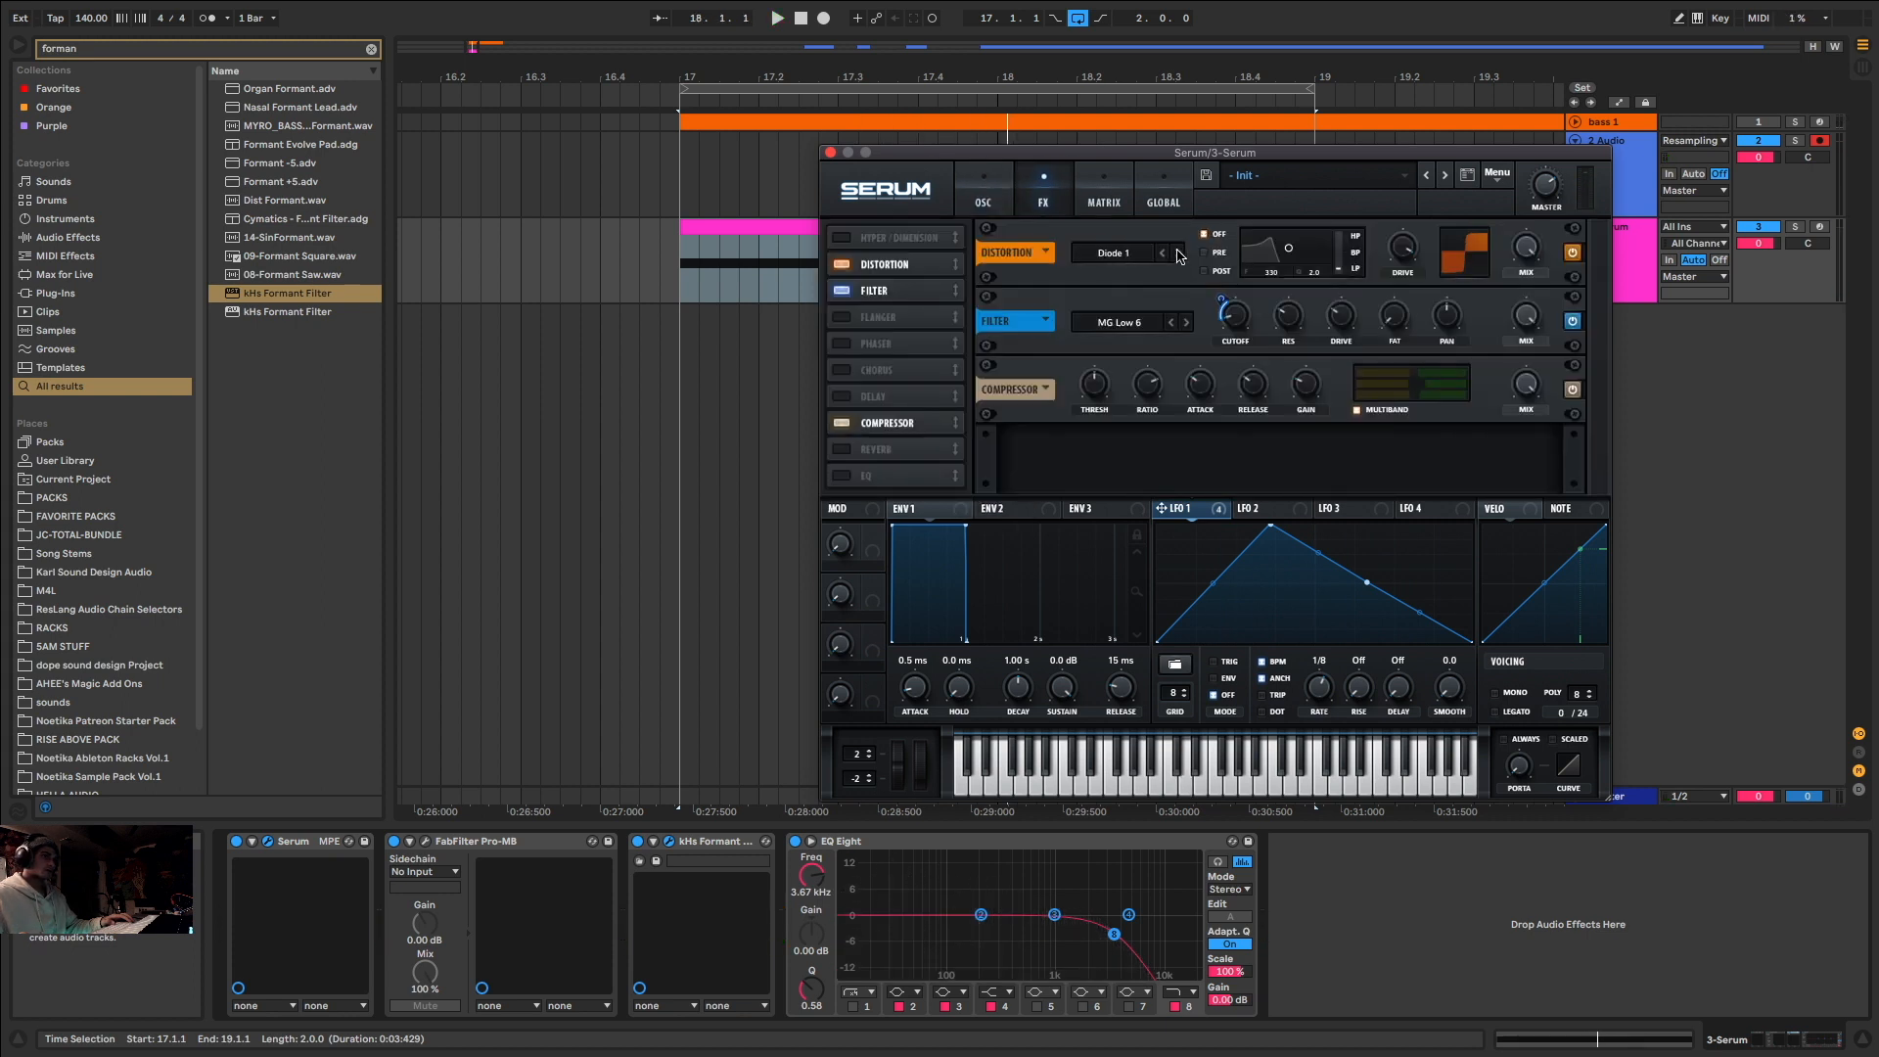
pyautogui.press('space')
pyautogui.click(1162, 253)
pyautogui.click(1162, 254)
pyautogui.click(1162, 253)
pyautogui.press('space')
# Step: Search for Disperser and insert it between Pro-MB and kHs Formant Filter
pyautogui.press('super+f')
pyautogui.write('disper')
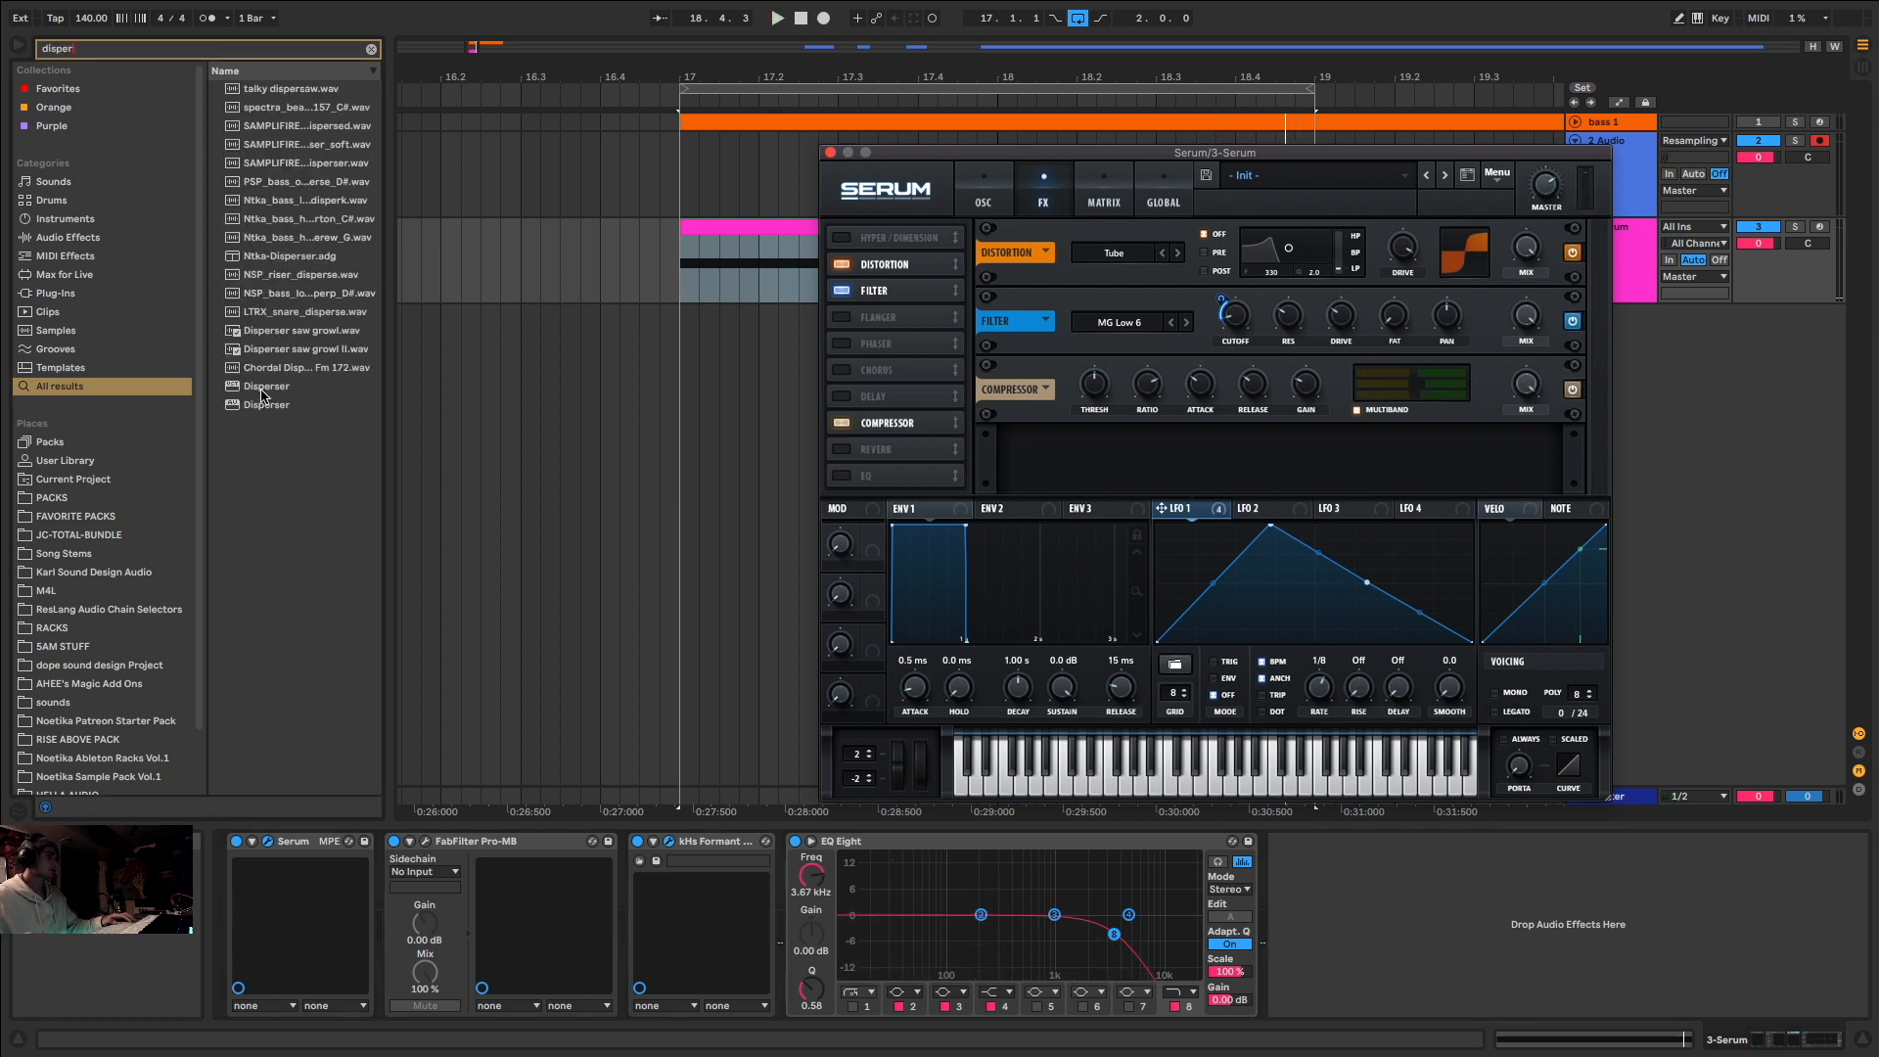
pyautogui.doubleClick(262, 389)
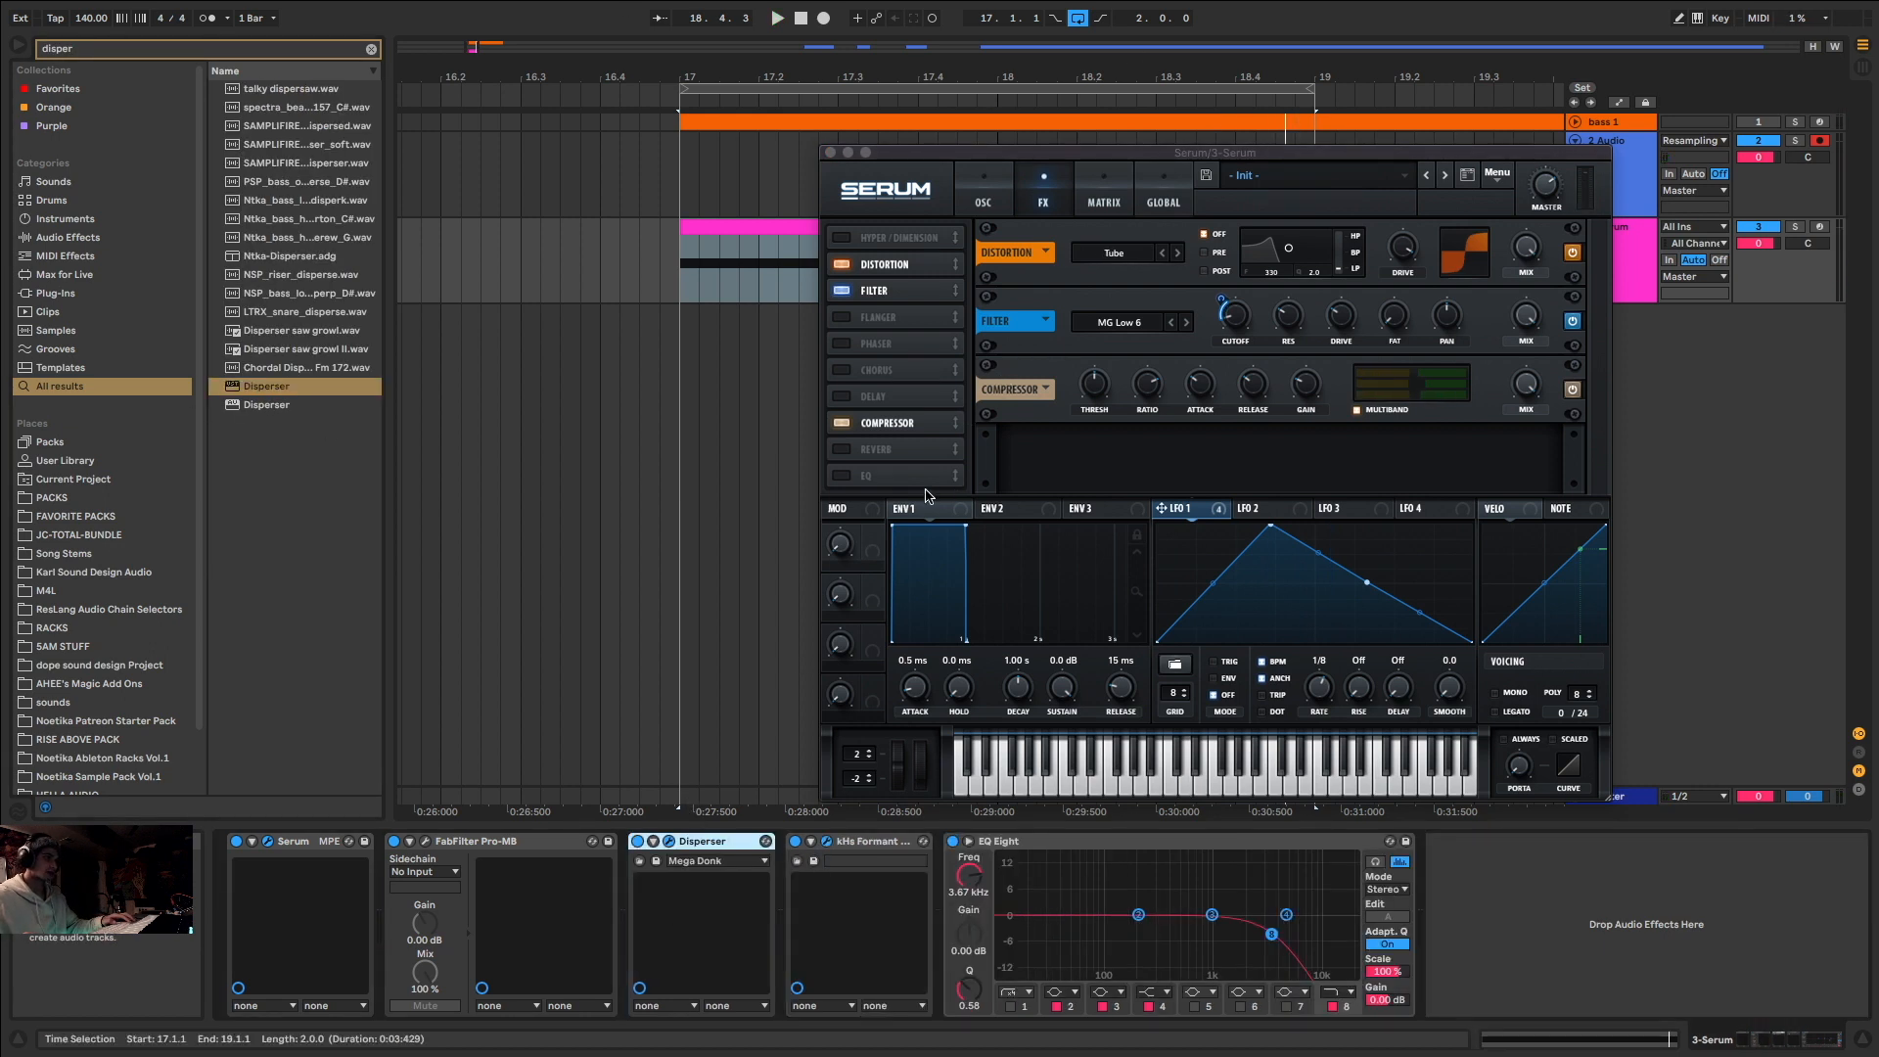
# Step: Audition the bass through Disperser and close the open plug-in windows
pyautogui.press('space')
pyautogui.moveTo(1087, 263); pyautogui.dragTo(1026, 278)
pyautogui.press('space')
pyautogui.click(837, 164)
pyautogui.click(1045, 372)
pyautogui.press('space')
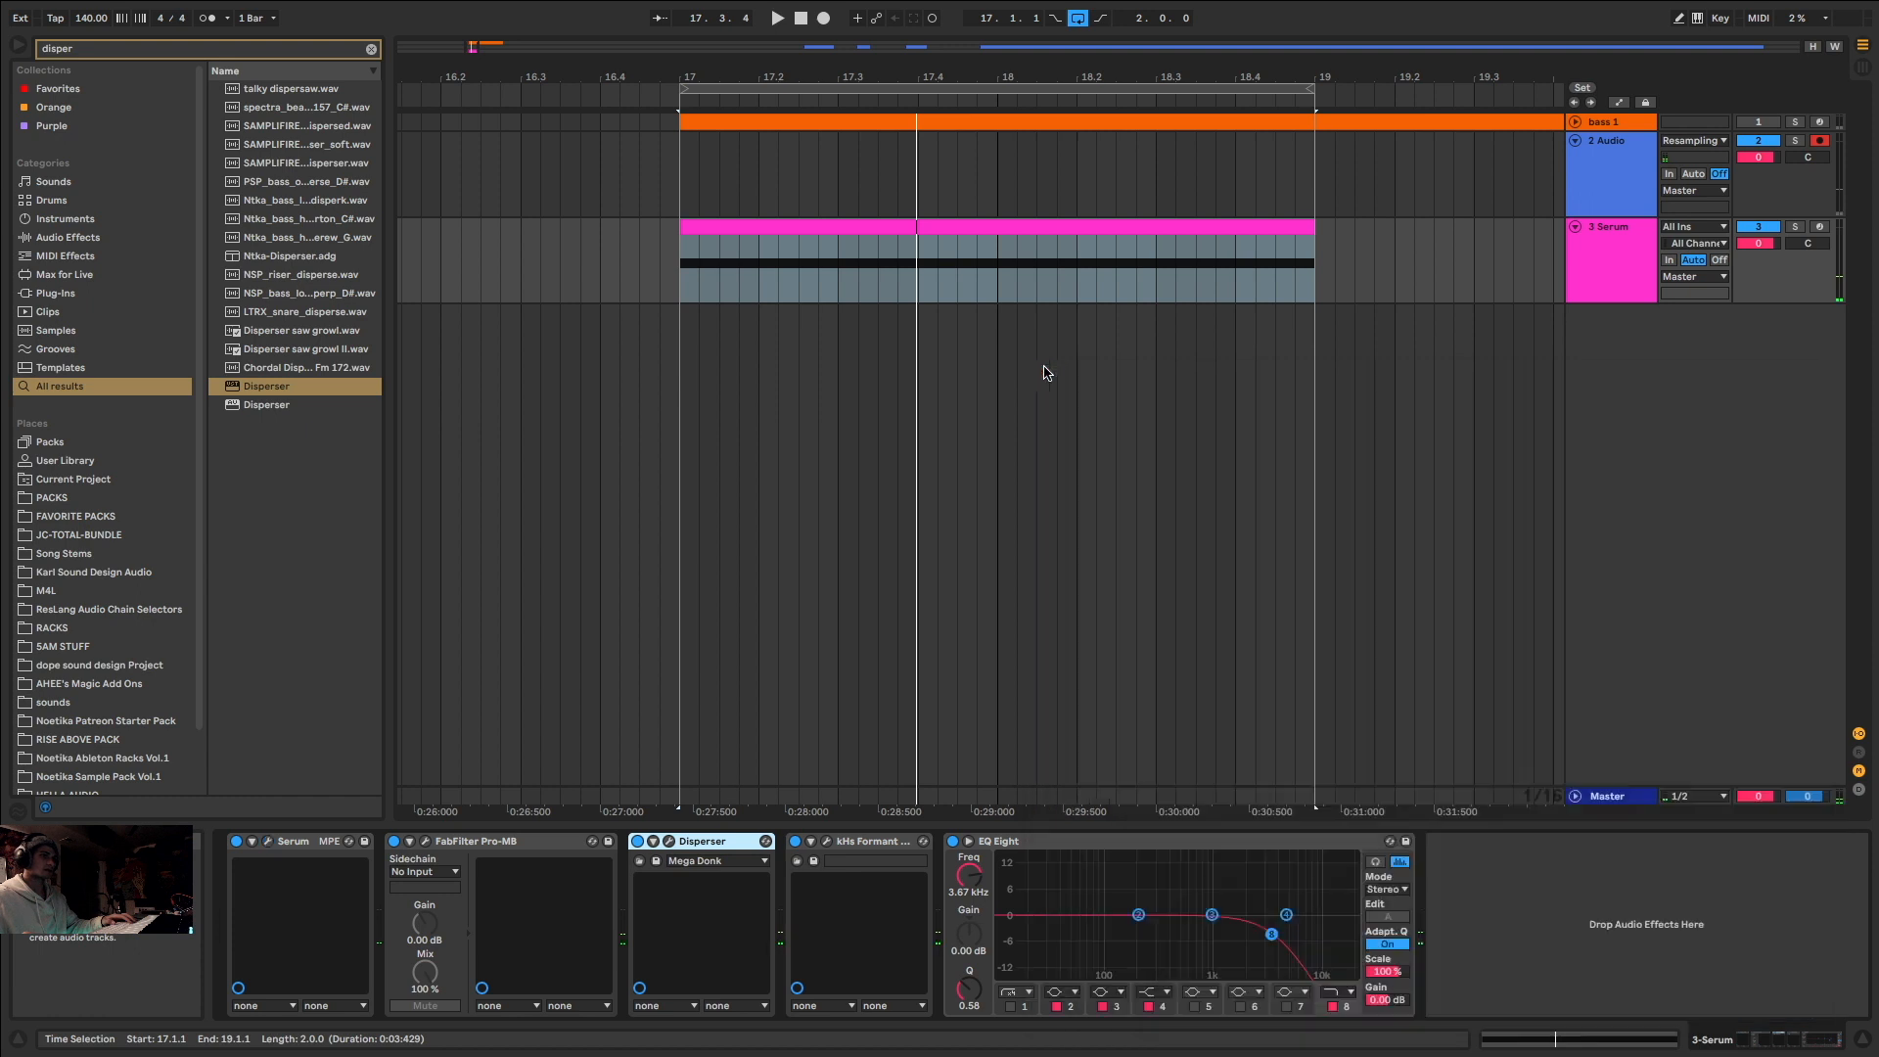
pyautogui.press('space')
# Step: Add a Glue Compressor at the end of the Serum track's chain and enable its Soft clip
pyautogui.hotkey('ctrl', 'f')
pyautogui.write('glue')
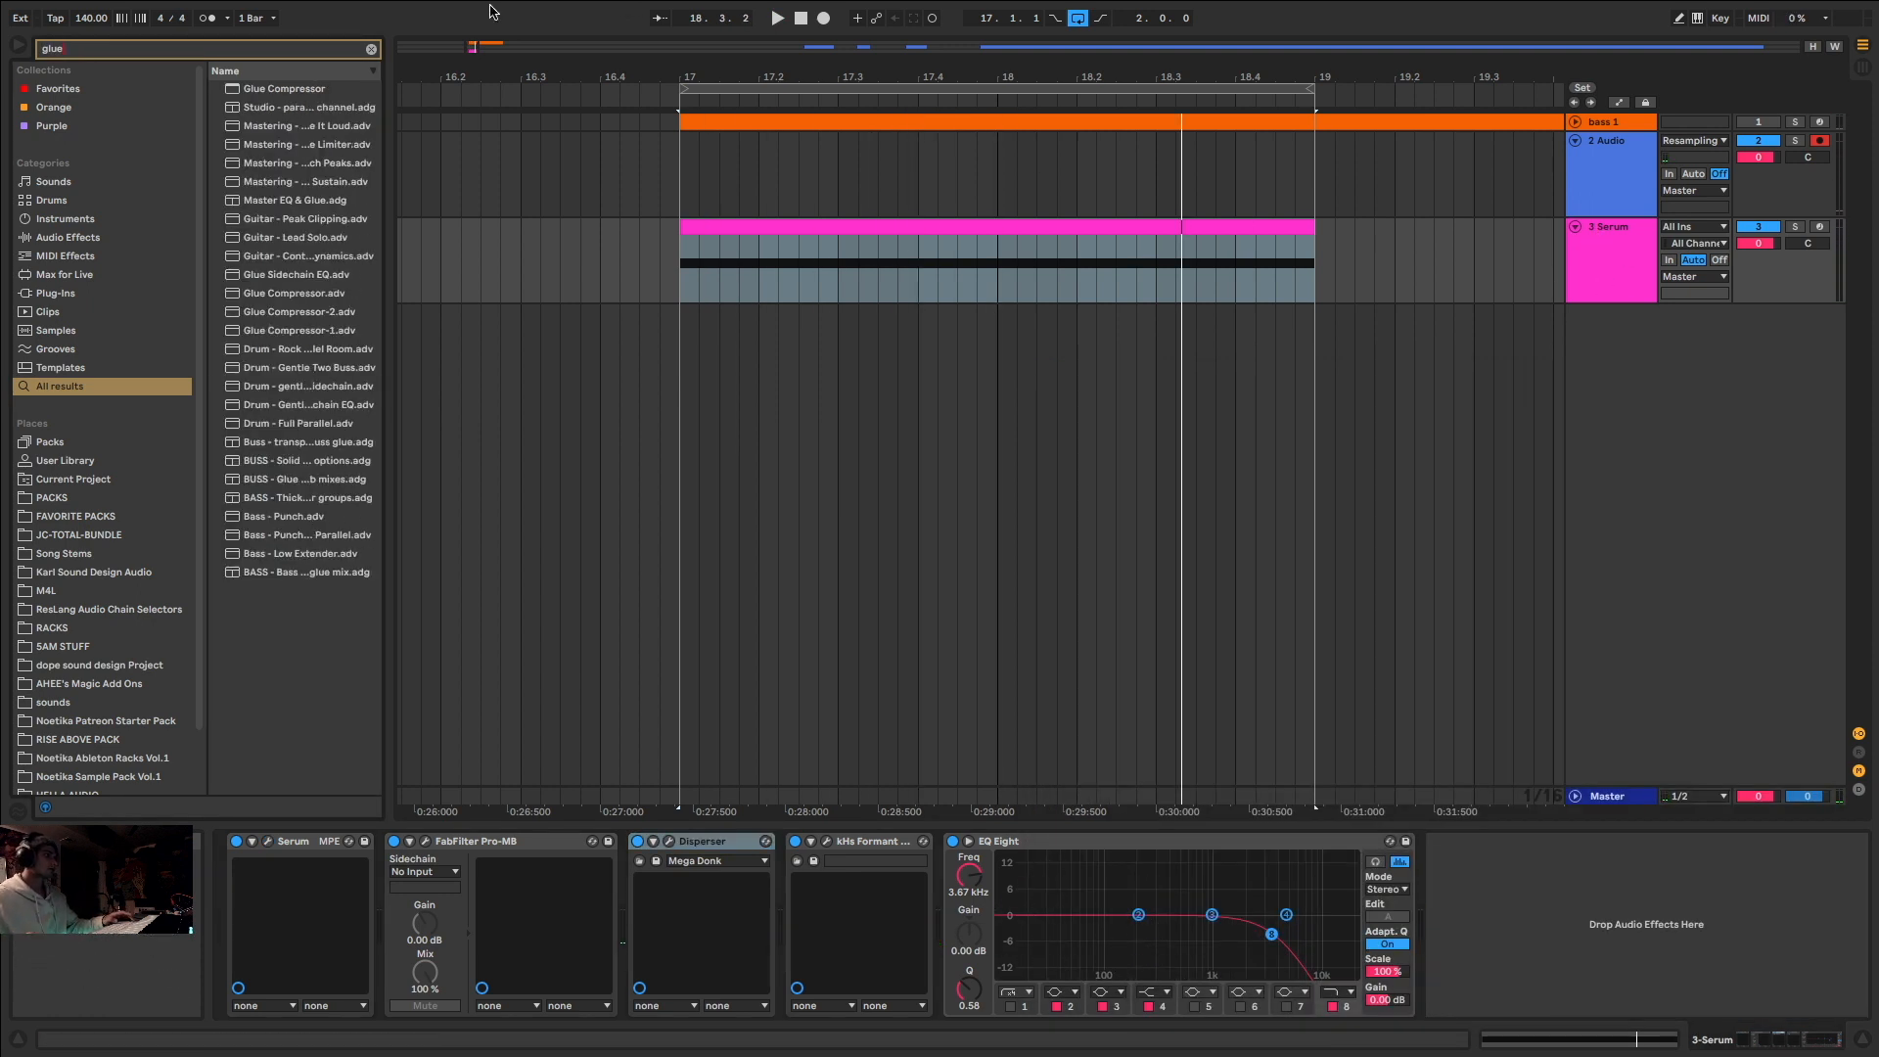
pyautogui.press('Down')
pyautogui.press('Return')
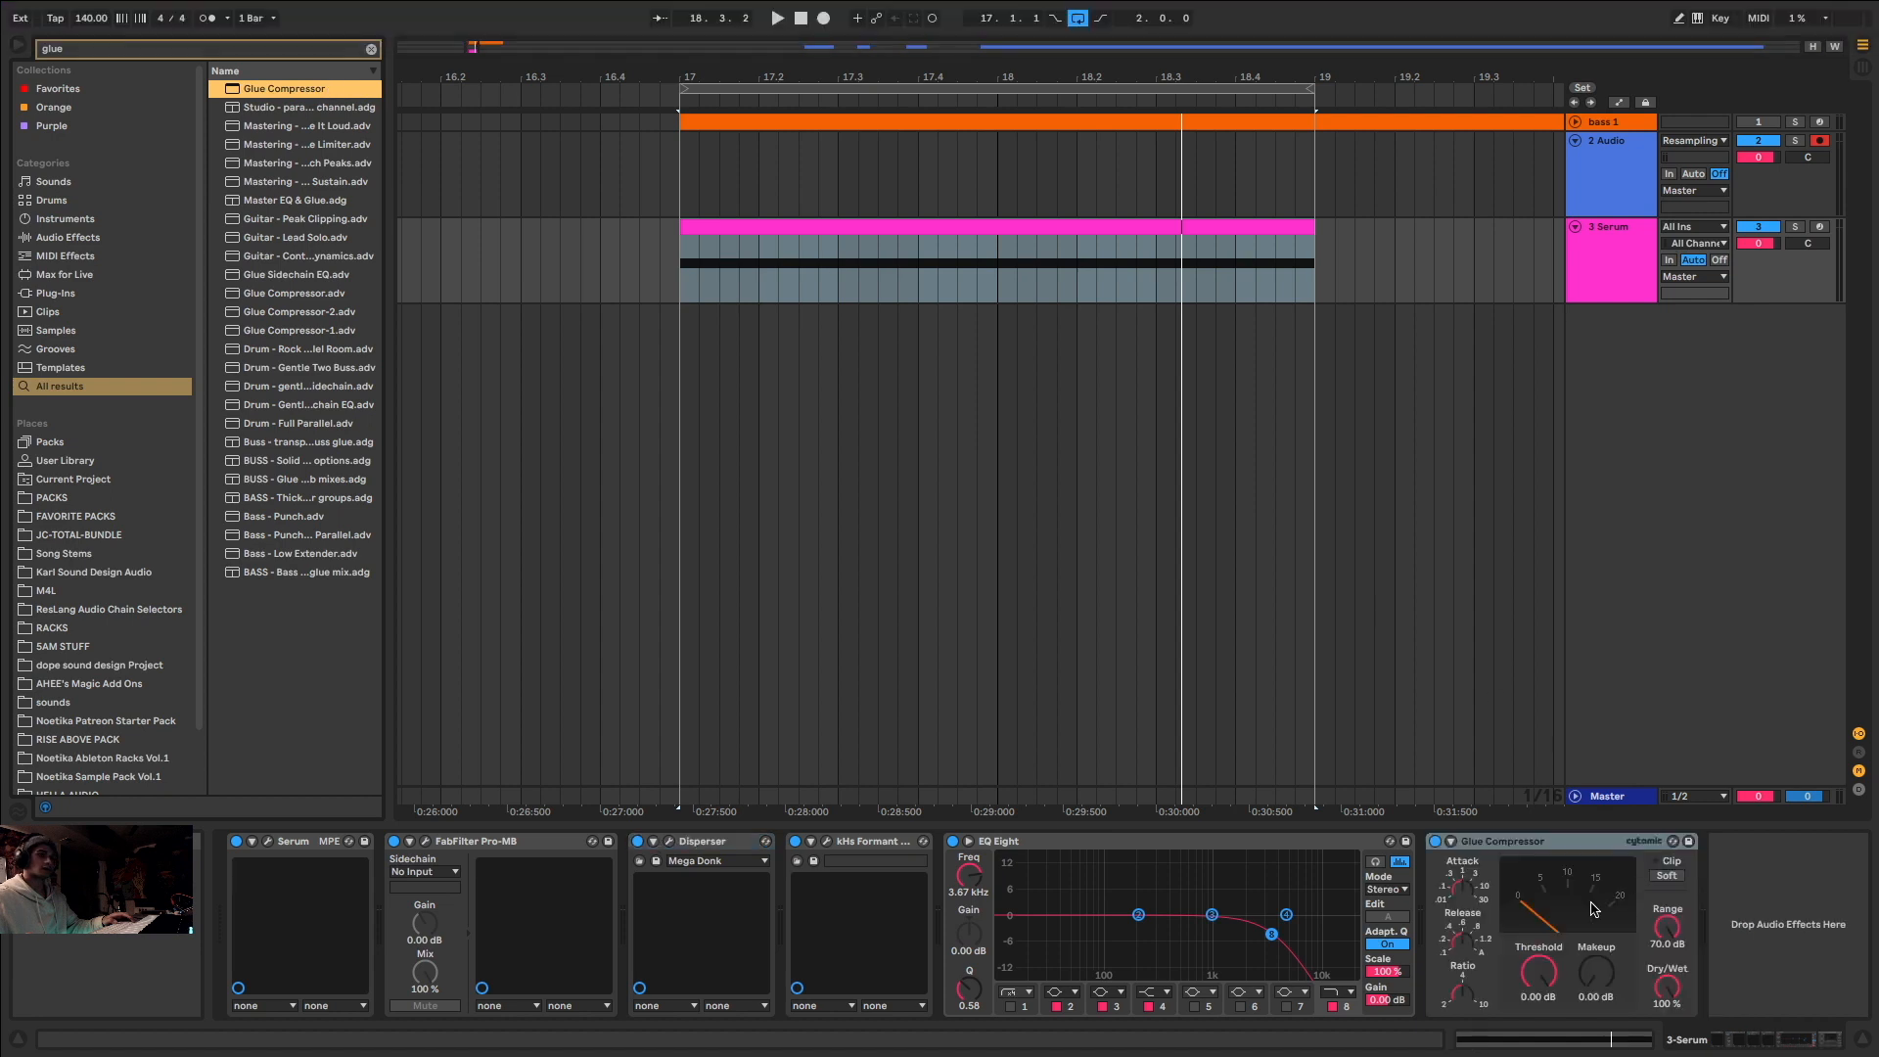
pyautogui.click(1679, 876)
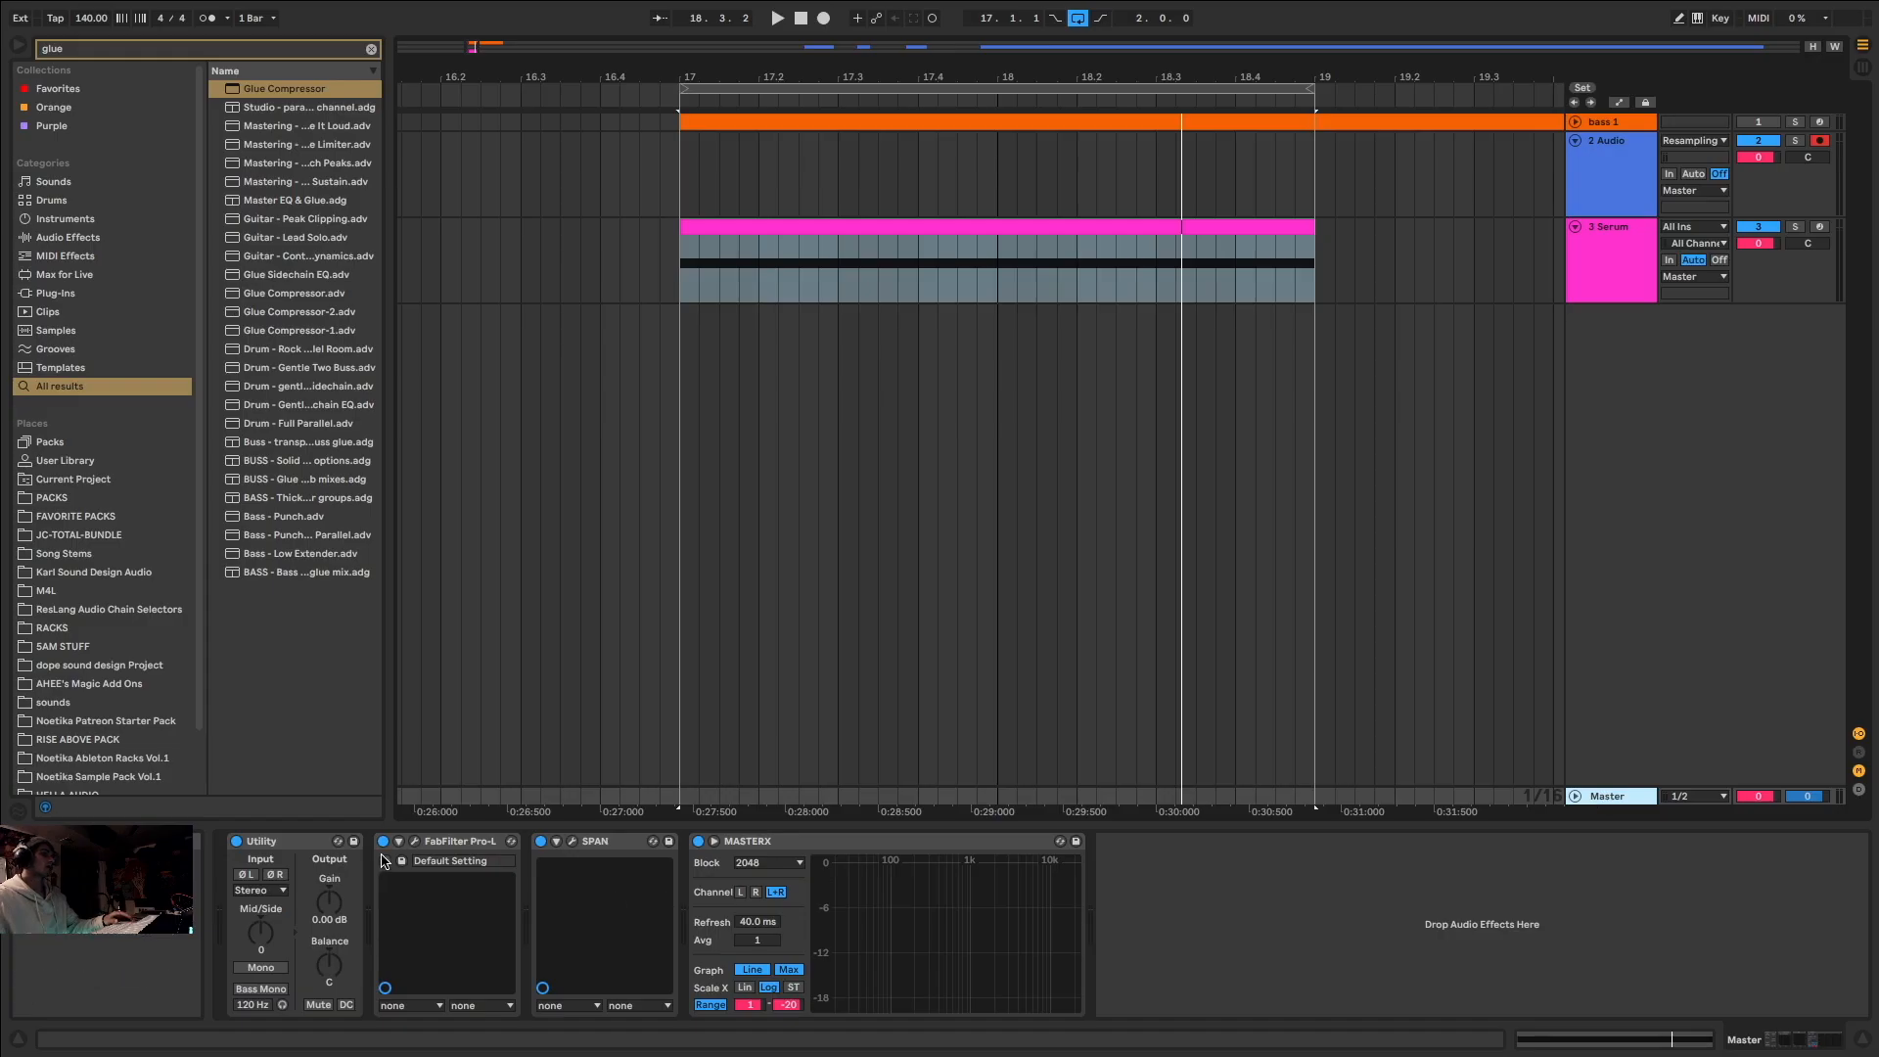
# Step: Inspect the plug-ins on the Master track and return to the Serum track's devices
pyautogui.hotkey('ctrl', 'alt', 'p')
pyautogui.click(65, 91)
pyautogui.click(1584, 276)
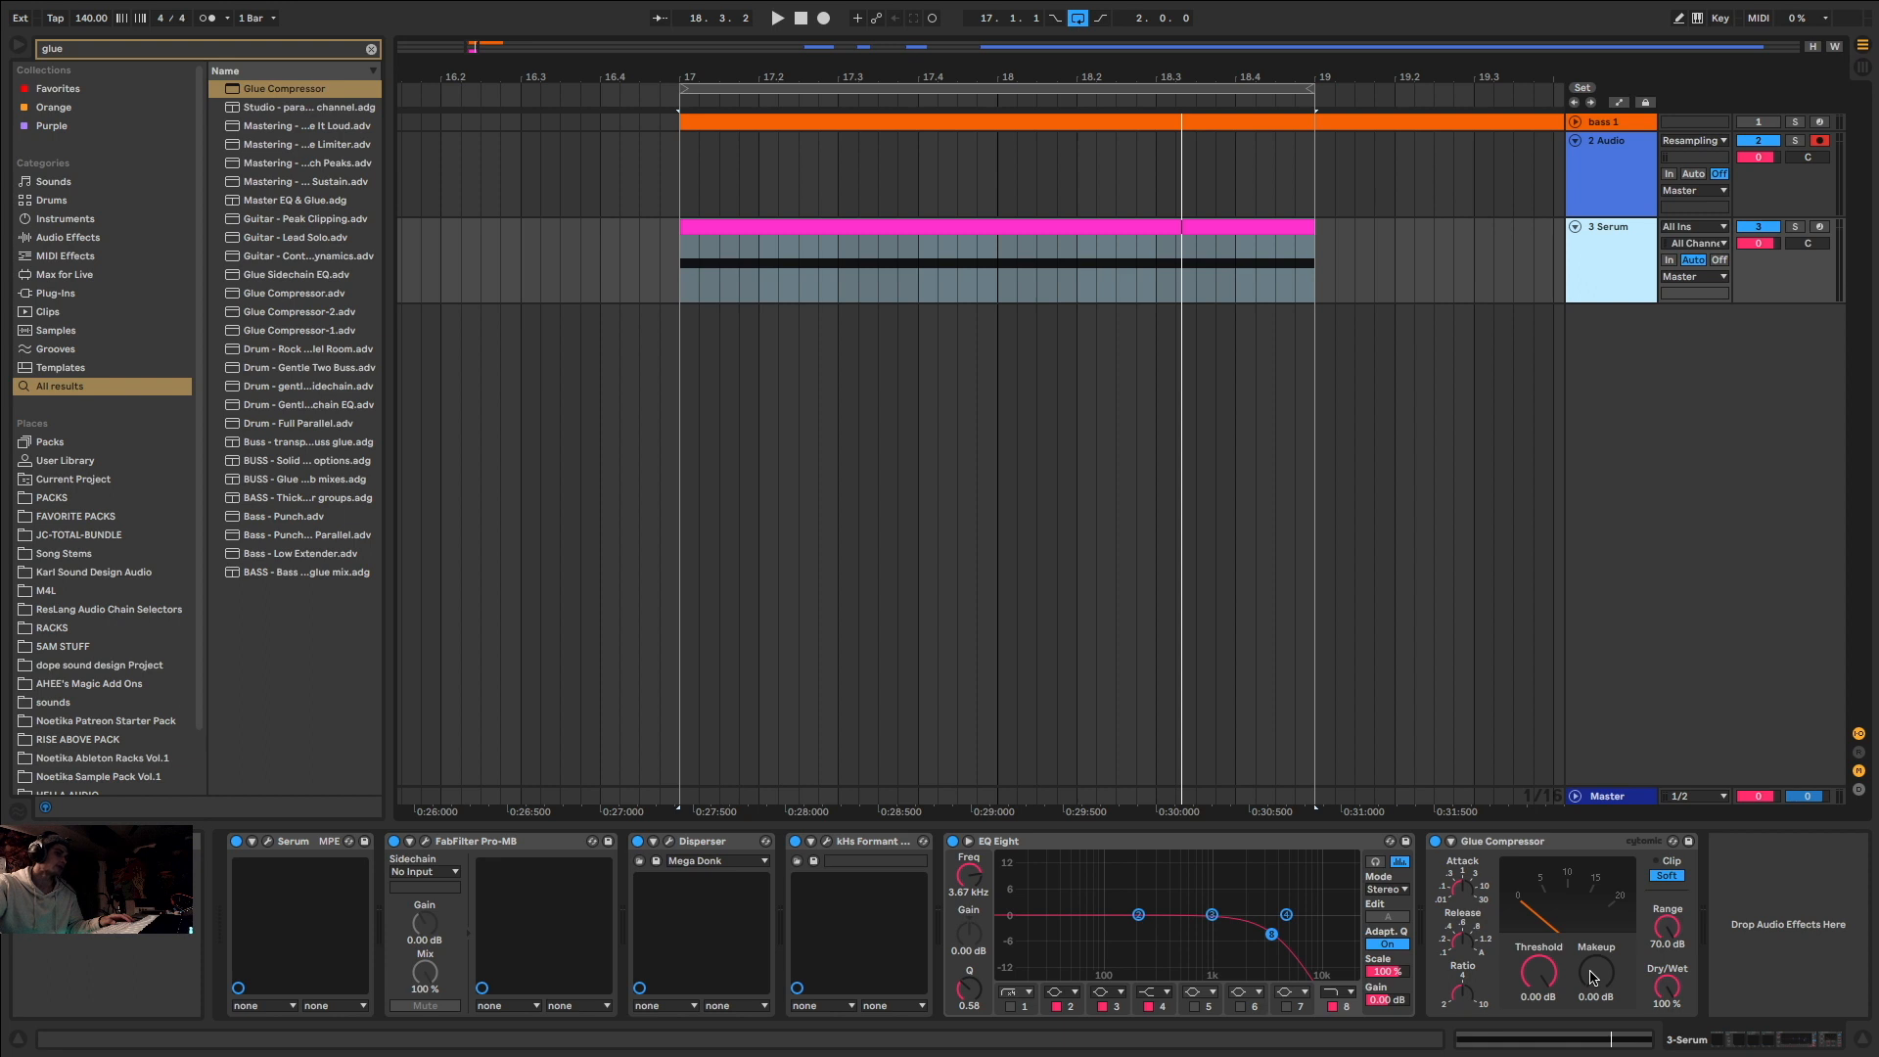
# Step: Set the Glue Compressor's Makeup to 1.59 dB while auditioning the bass
pyautogui.press('space')
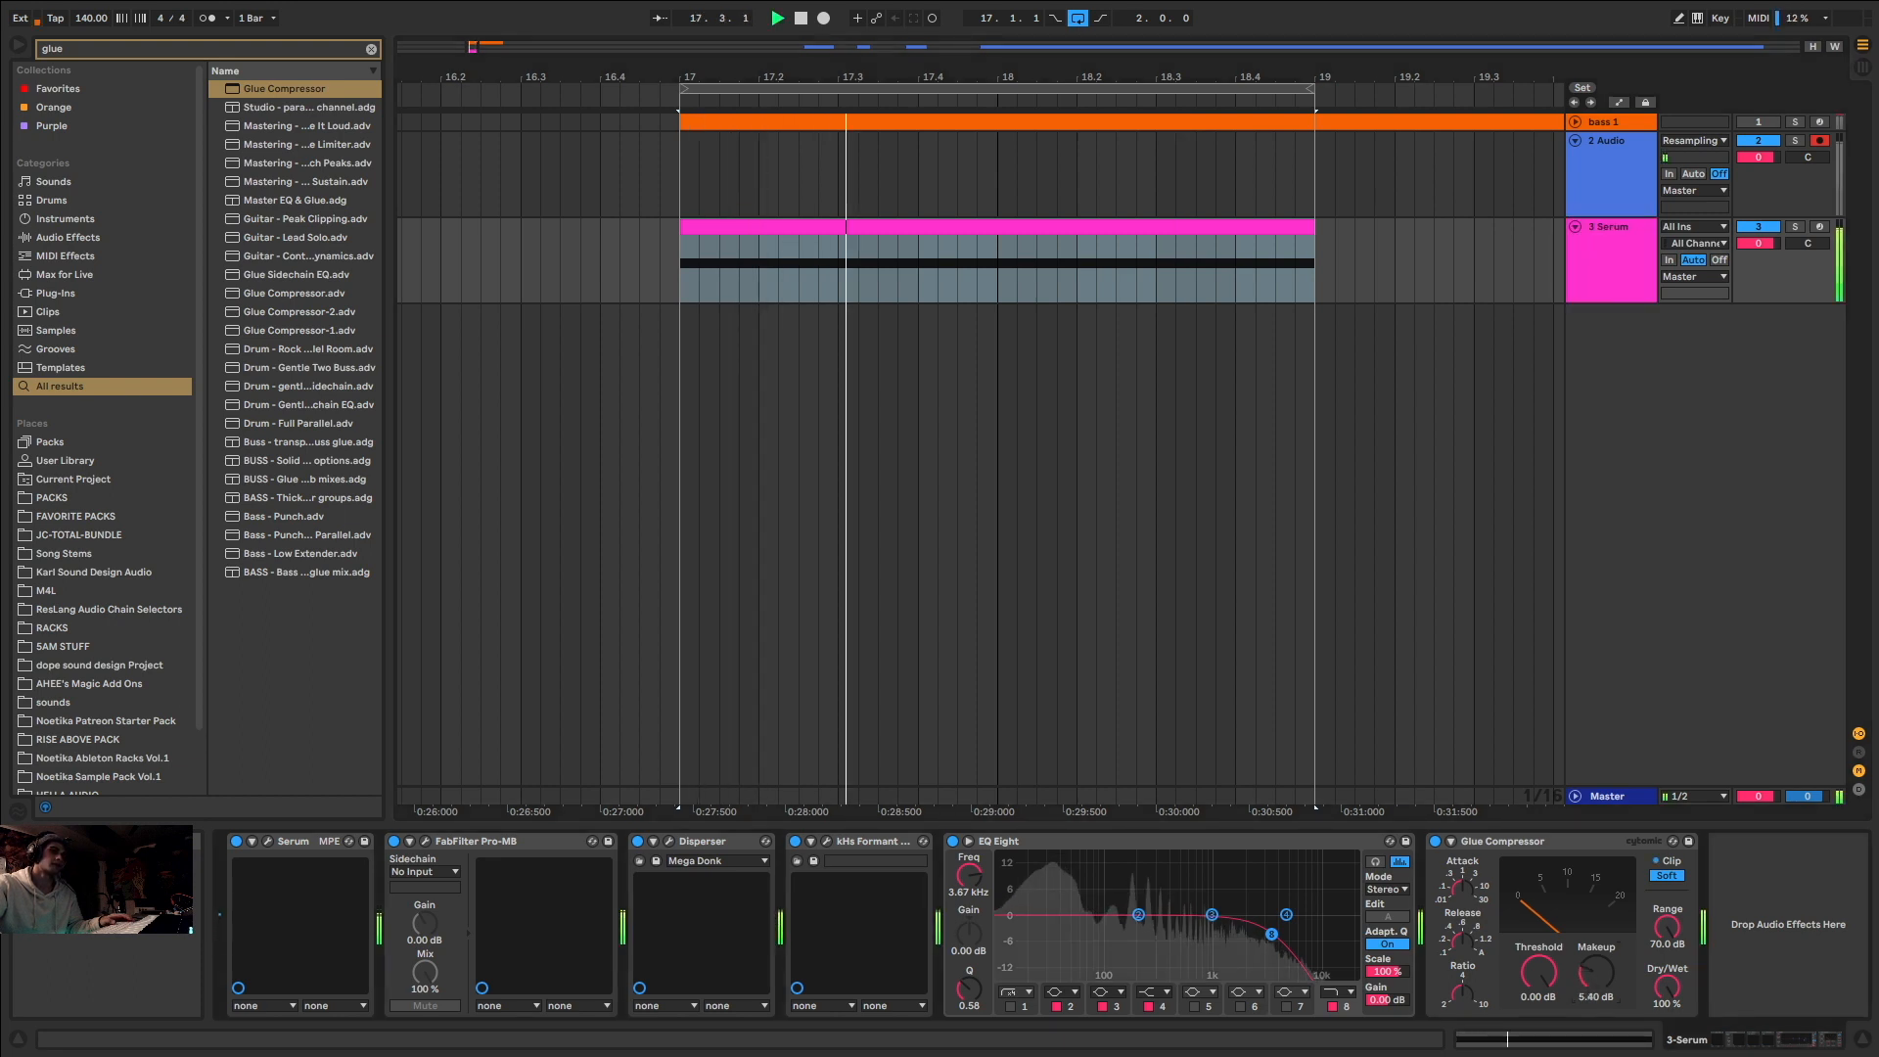
pyautogui.moveTo(1592, 977); pyautogui.dragTo(1592, 969)
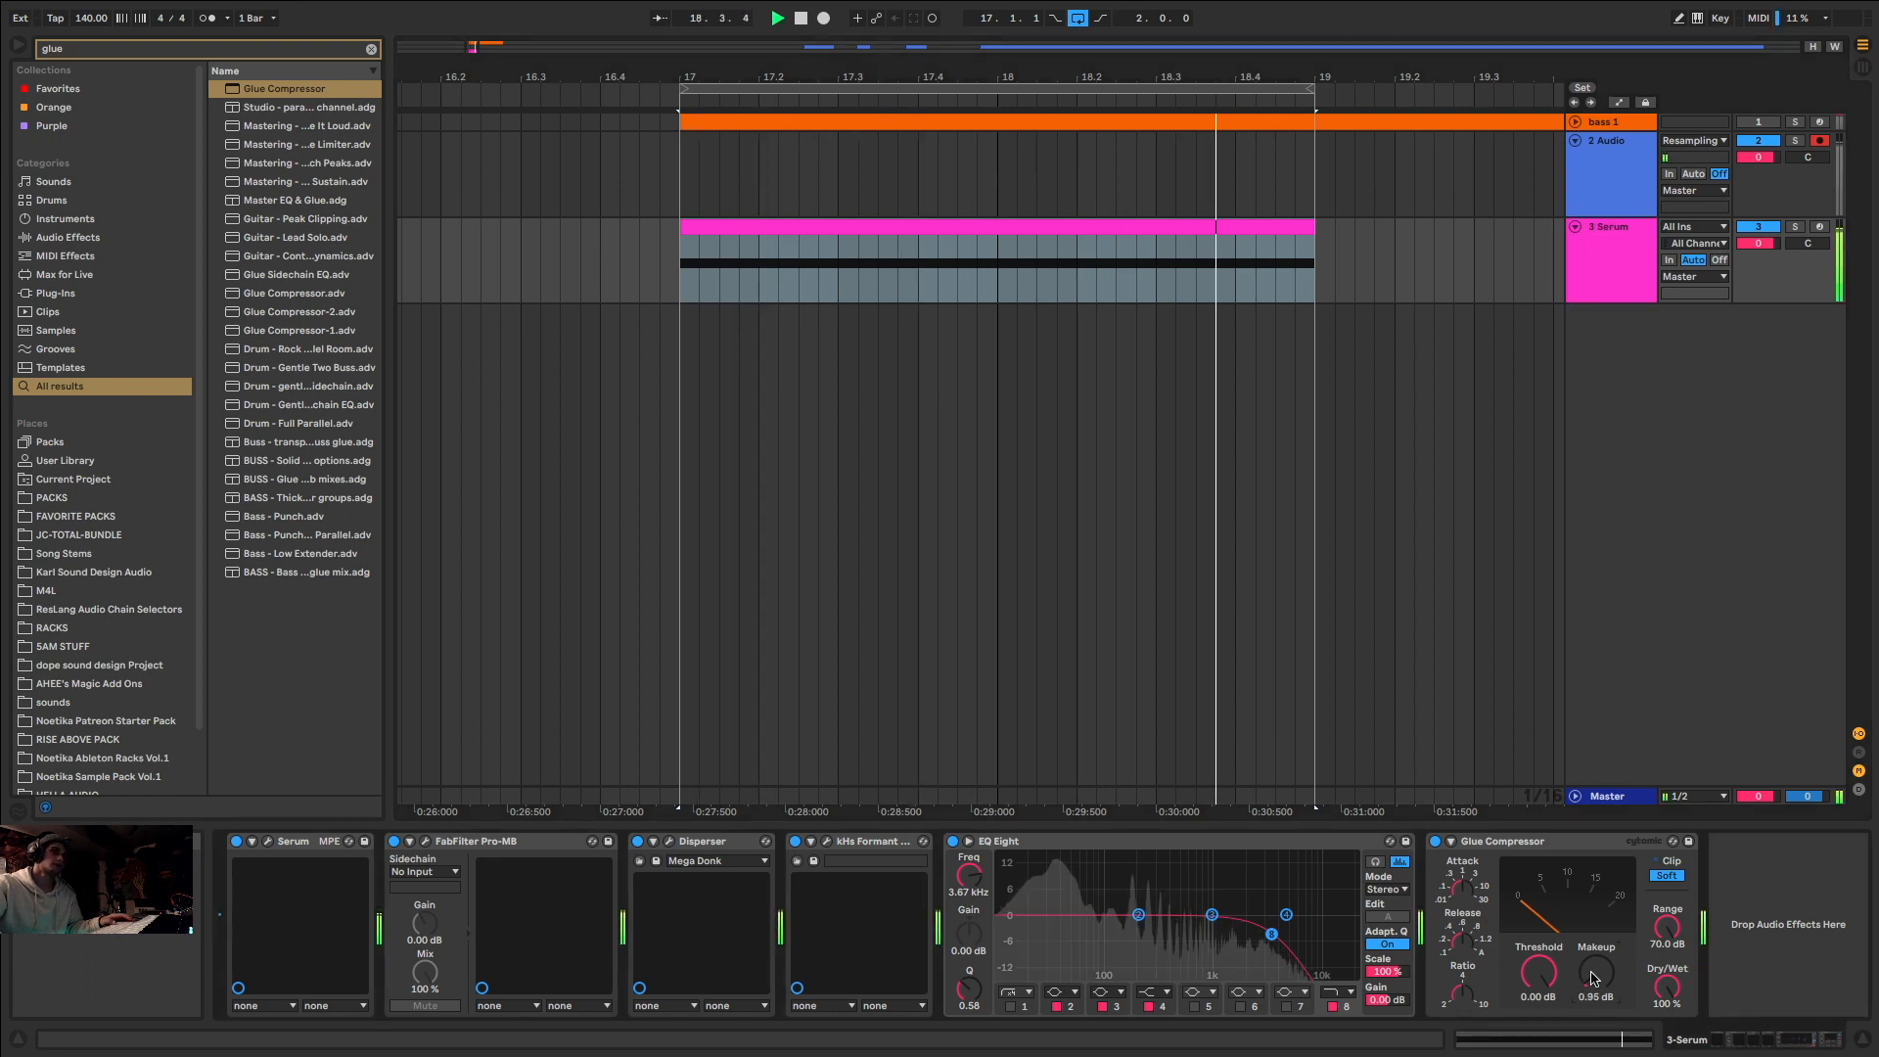
pyautogui.press('space')
pyautogui.moveTo(1592, 976); pyautogui.dragTo(1592, 961)
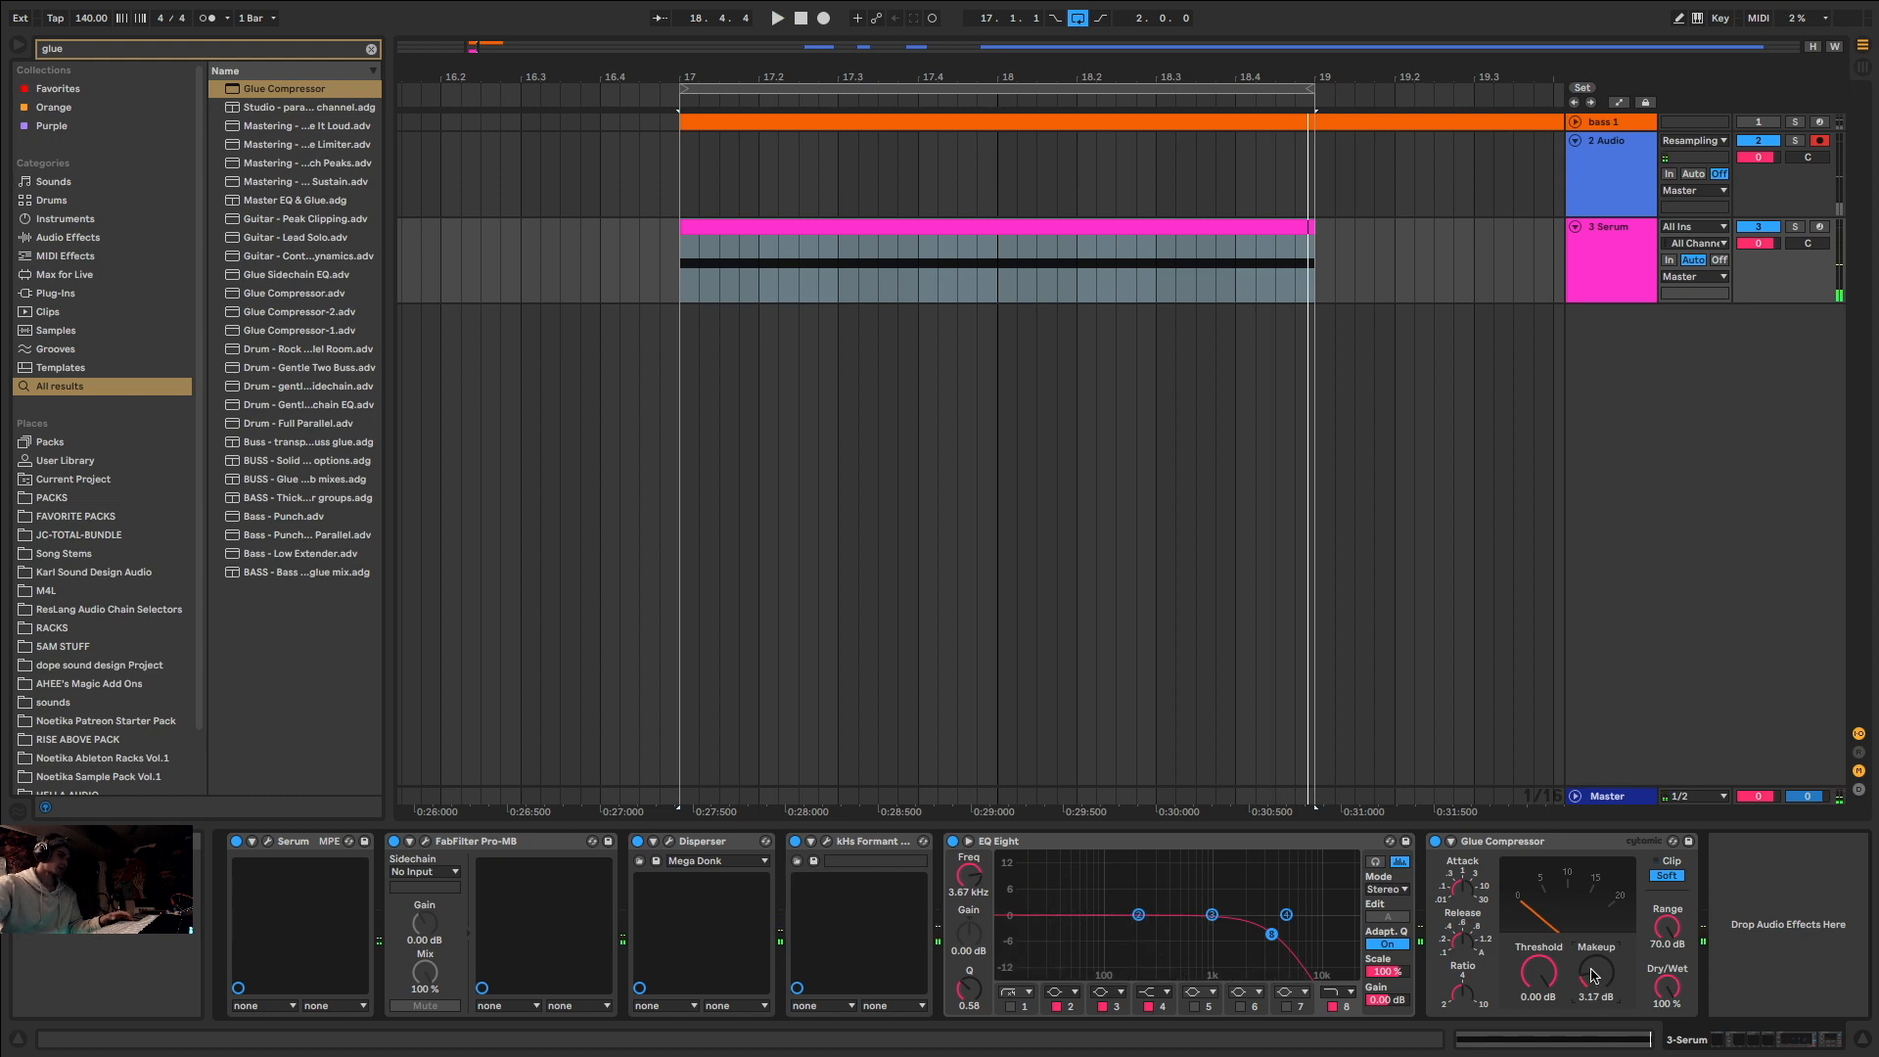
pyautogui.press('space')
pyautogui.moveTo(1595, 974); pyautogui.dragTo(1599, 981)
pyautogui.press('space')
pyautogui.press('space')
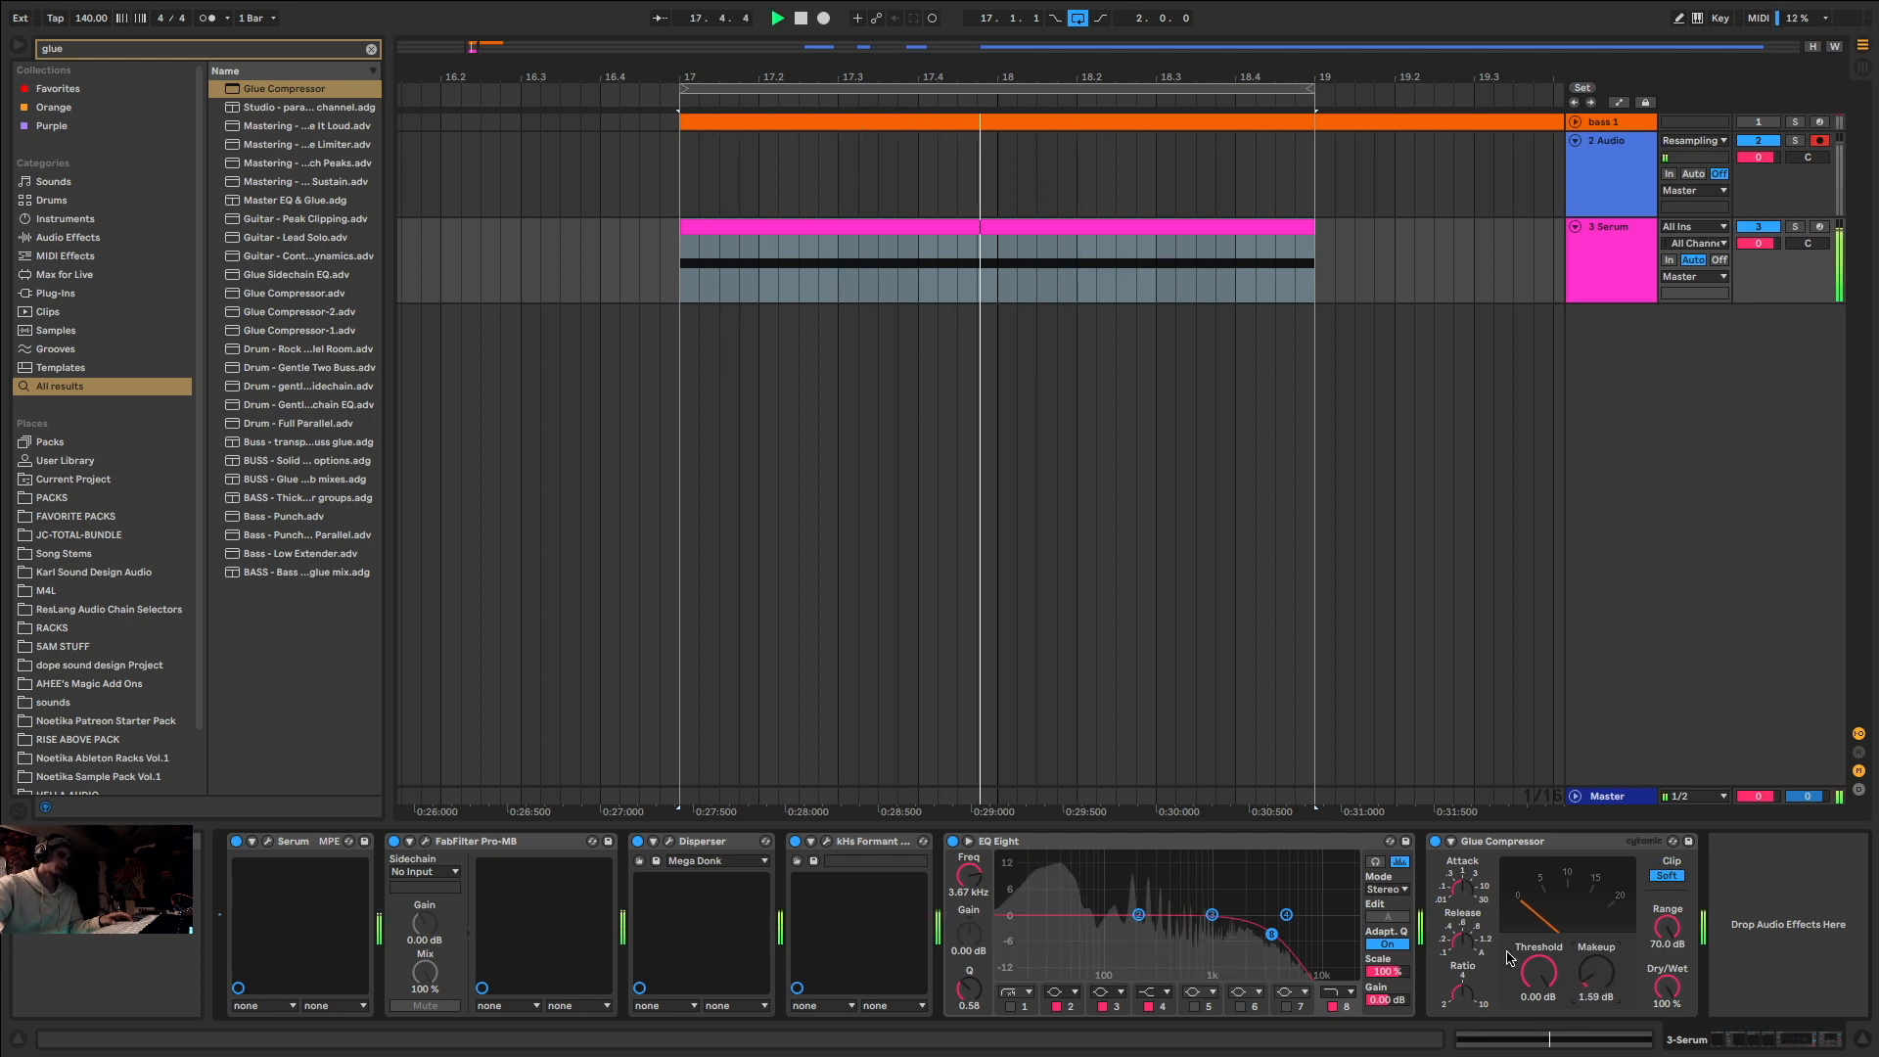
pyautogui.press('space')
# Step: Fold EQ Eight and Glue Compressor in the device chain, leaving Pro-MB, Disperser and kHs Formant Filter expanded
pyautogui.doubleClick(540, 843)
pyautogui.doubleClick(540, 843)
pyautogui.doubleClick(559, 843)
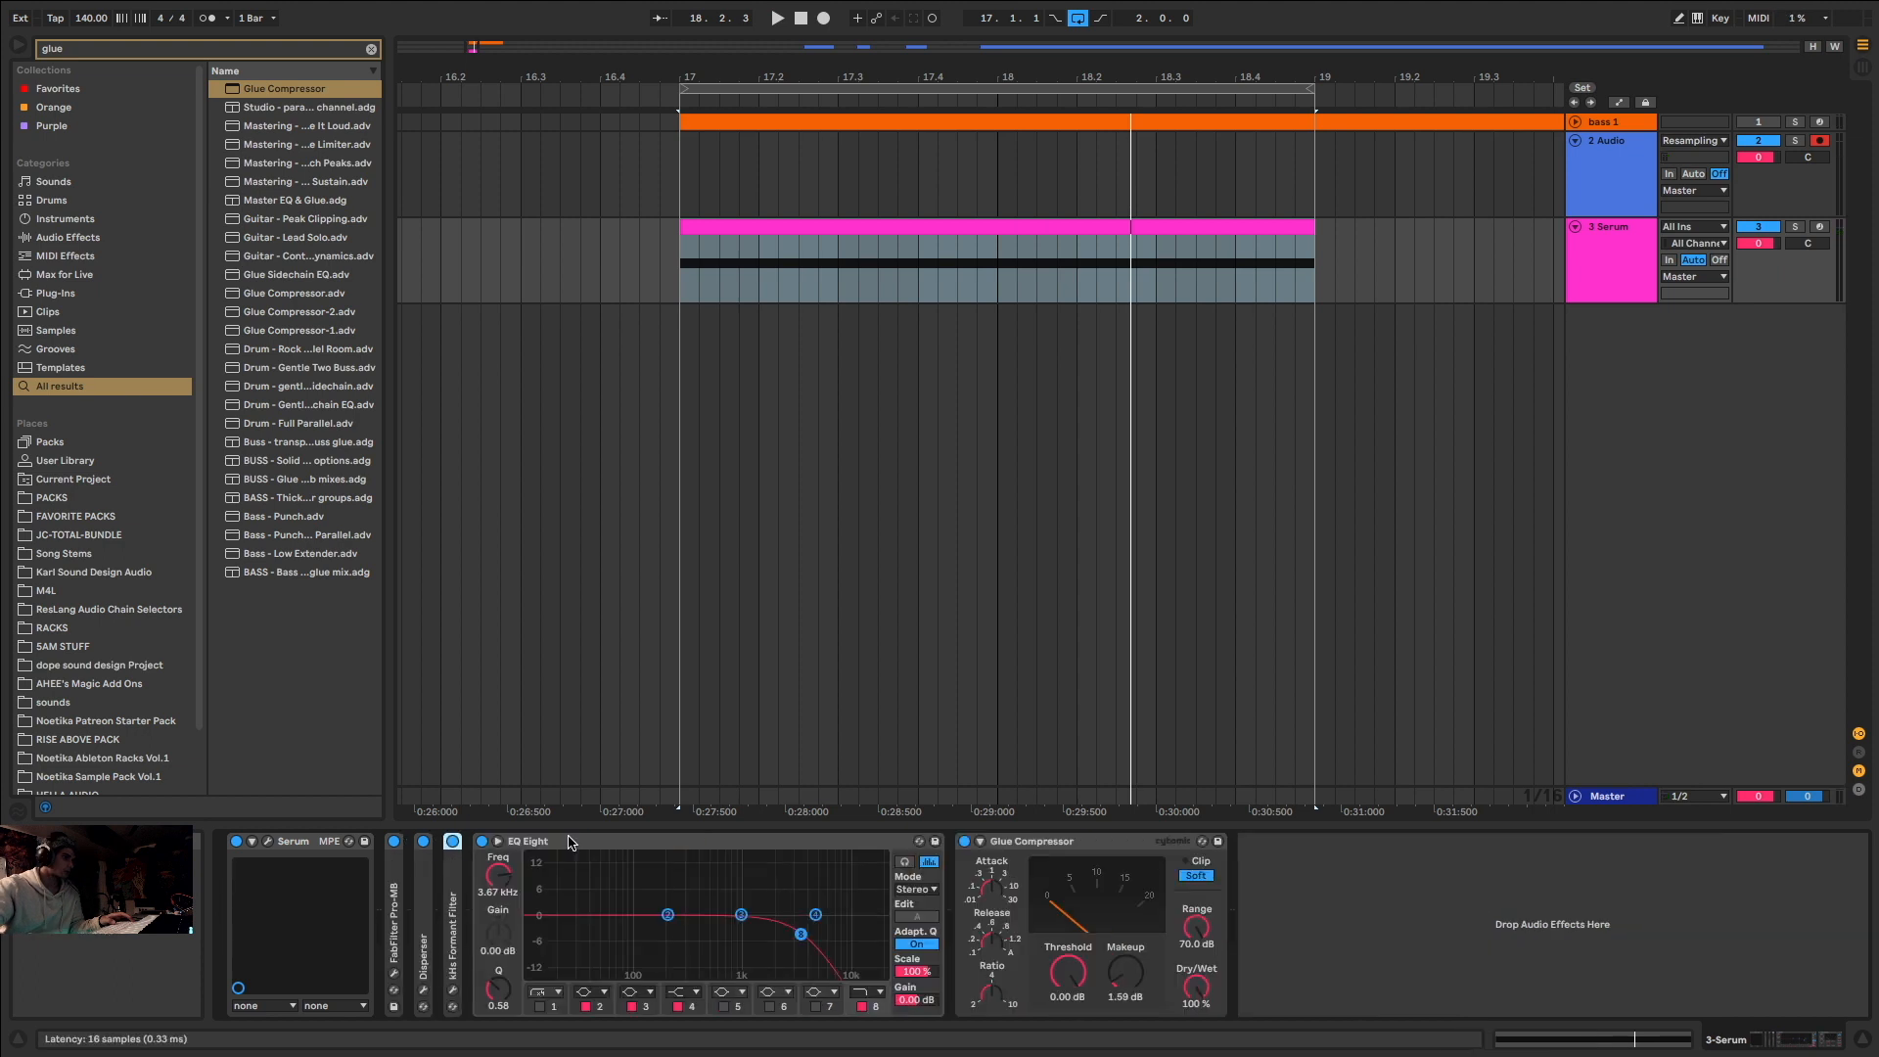
pyautogui.doubleClick(570, 843)
pyautogui.doubleClick(646, 843)
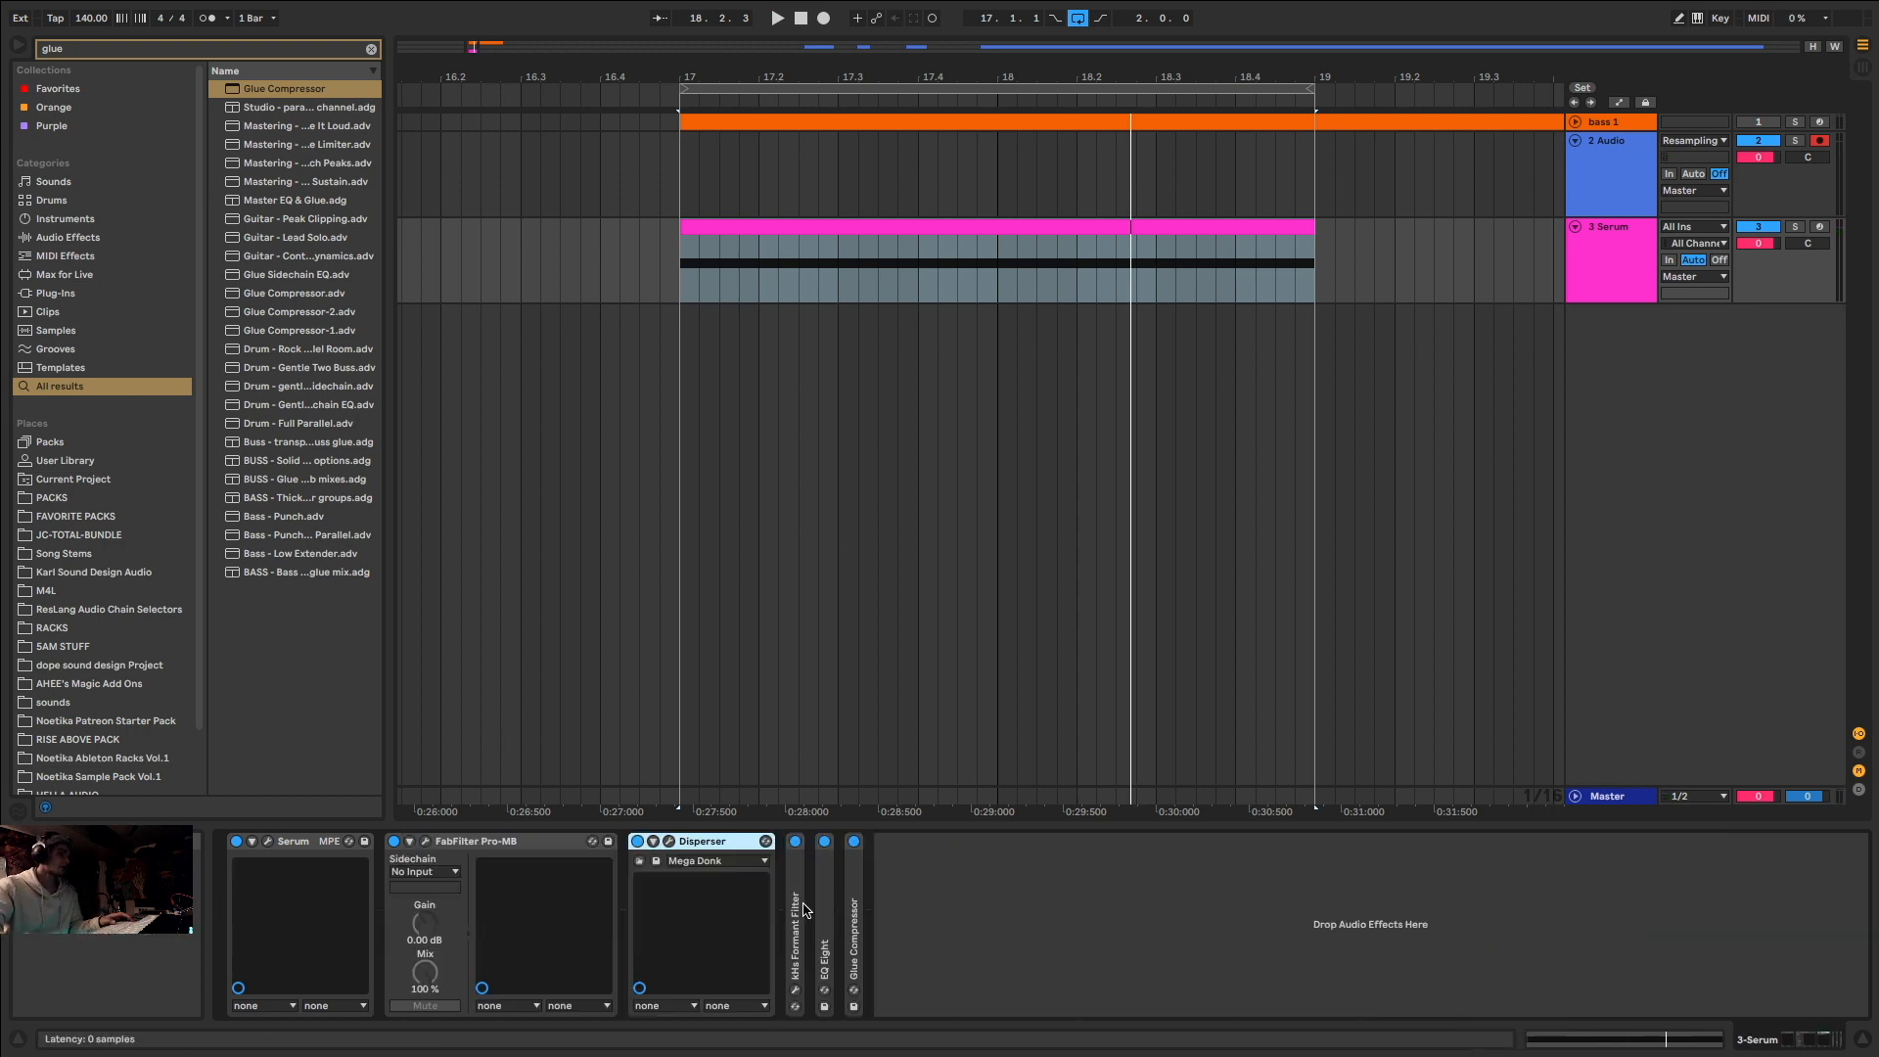
pyautogui.doubleClick(799, 908)
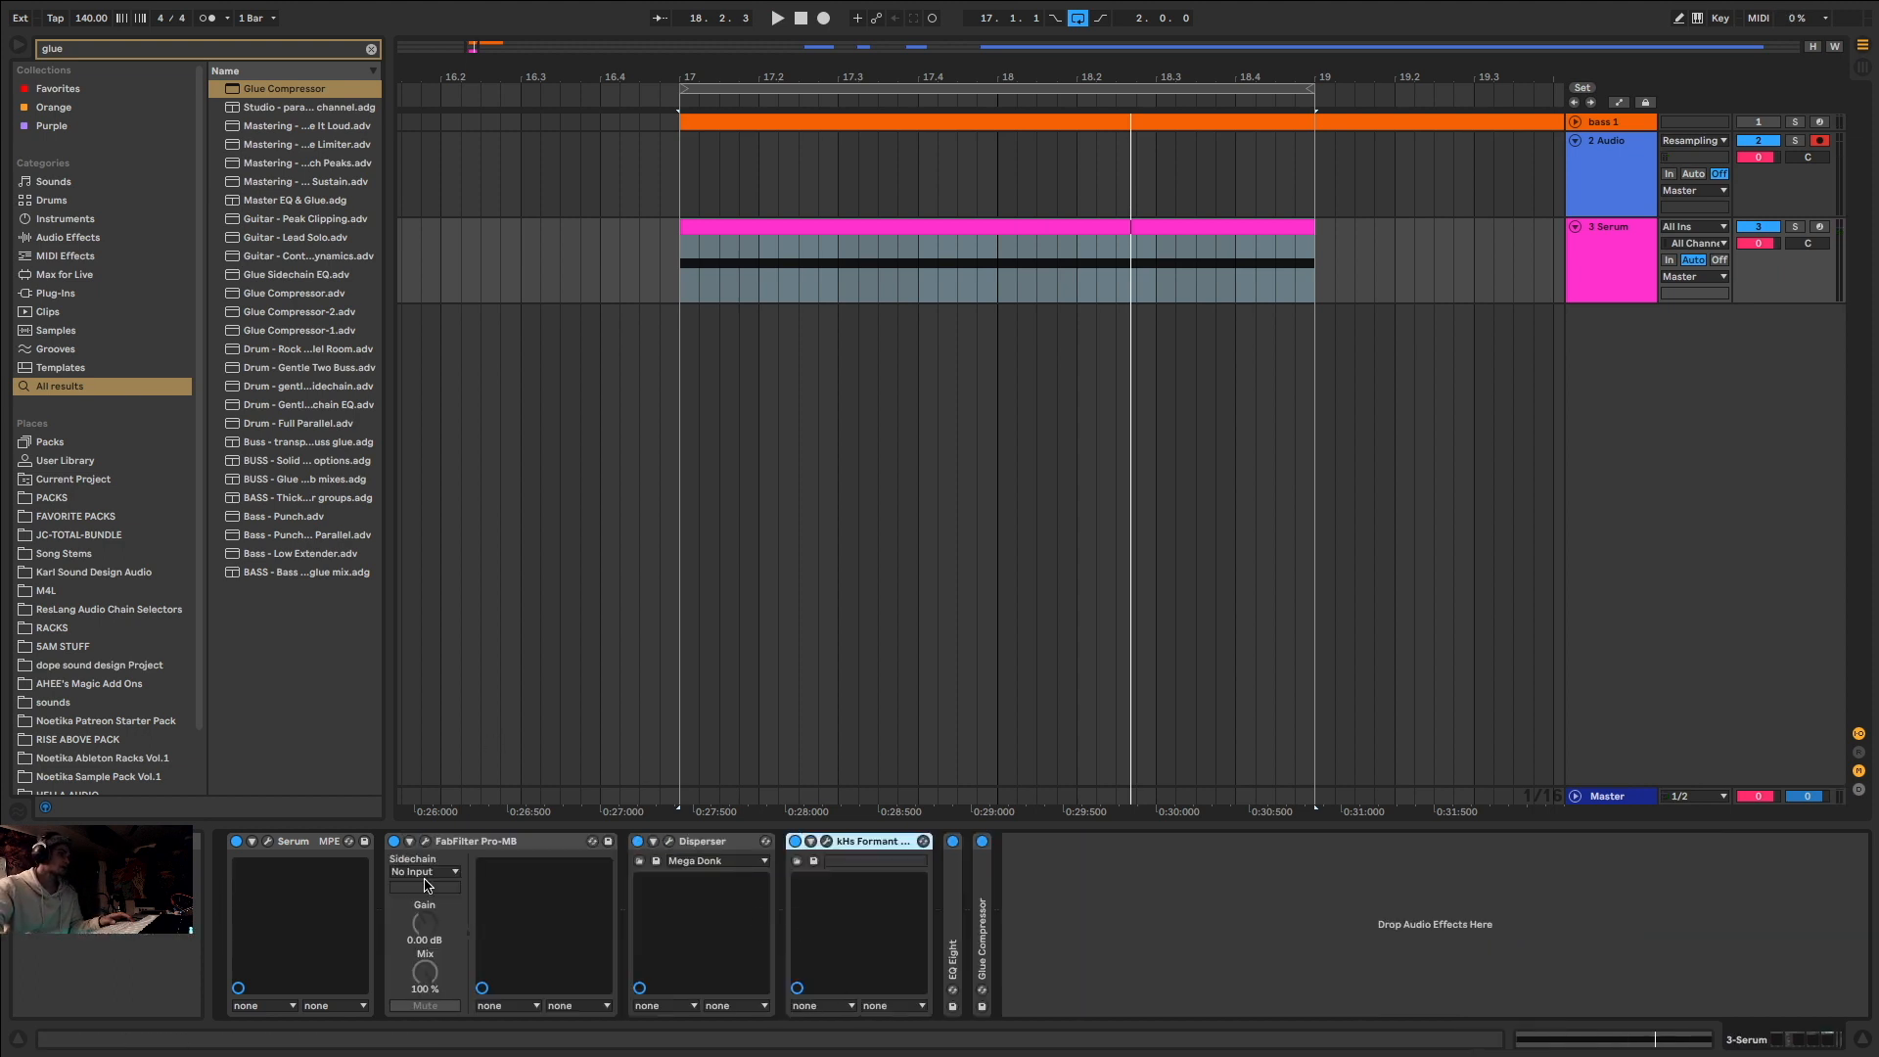
# Step: Review Serum's oscillator and effects settings and close its window
pyautogui.click(269, 841)
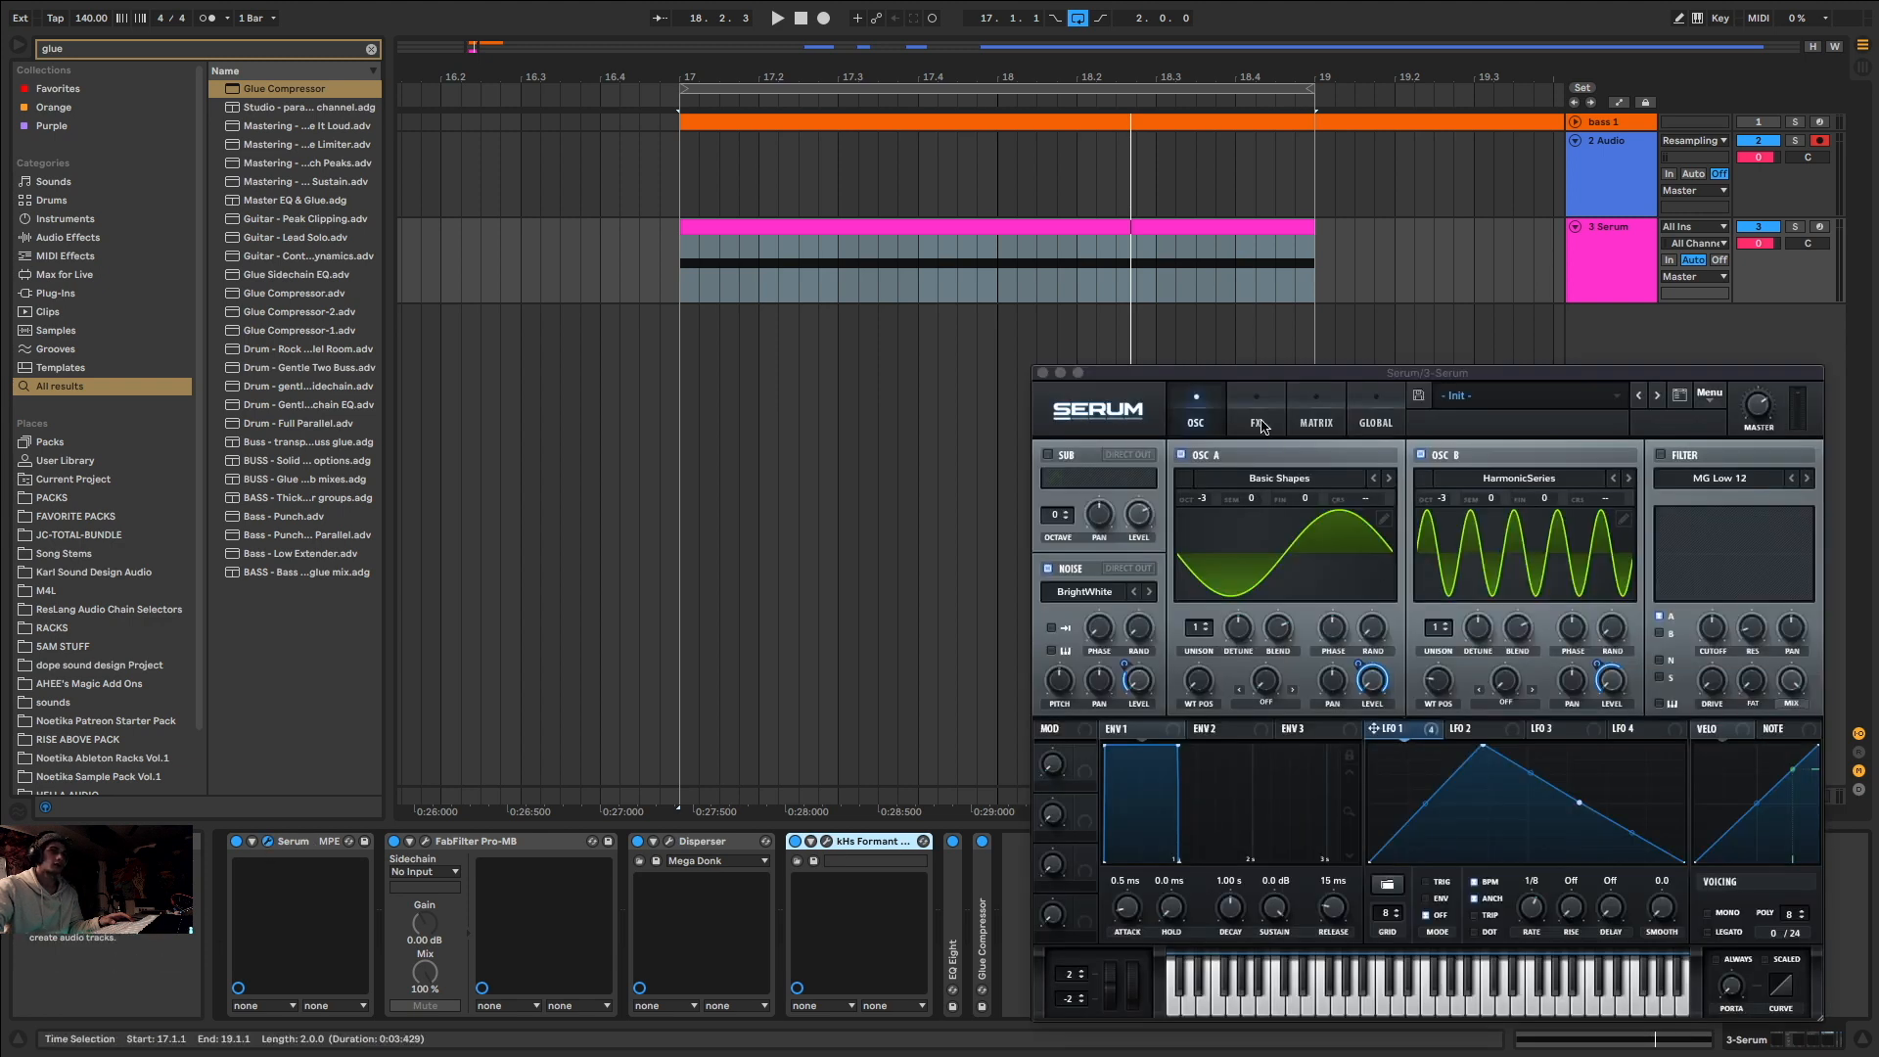
pyautogui.click(1259, 423)
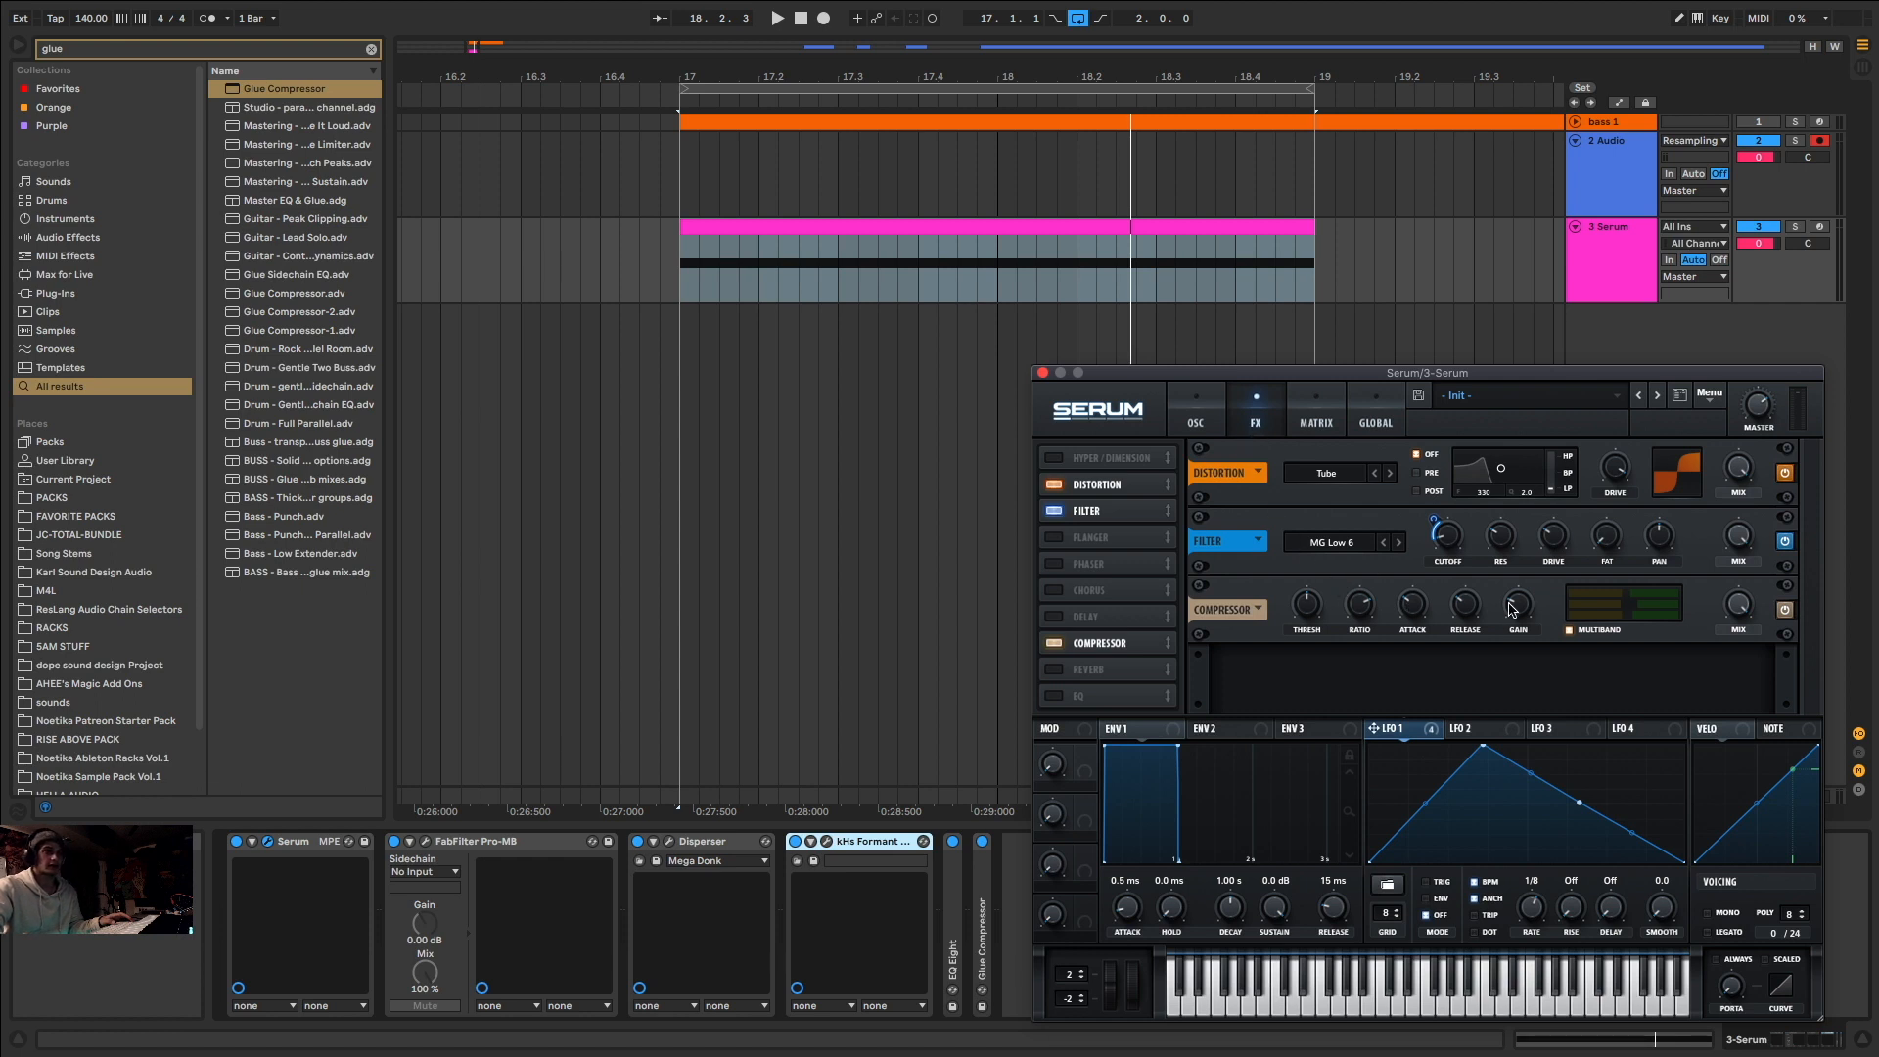
pyautogui.click(1196, 423)
pyautogui.click(1042, 372)
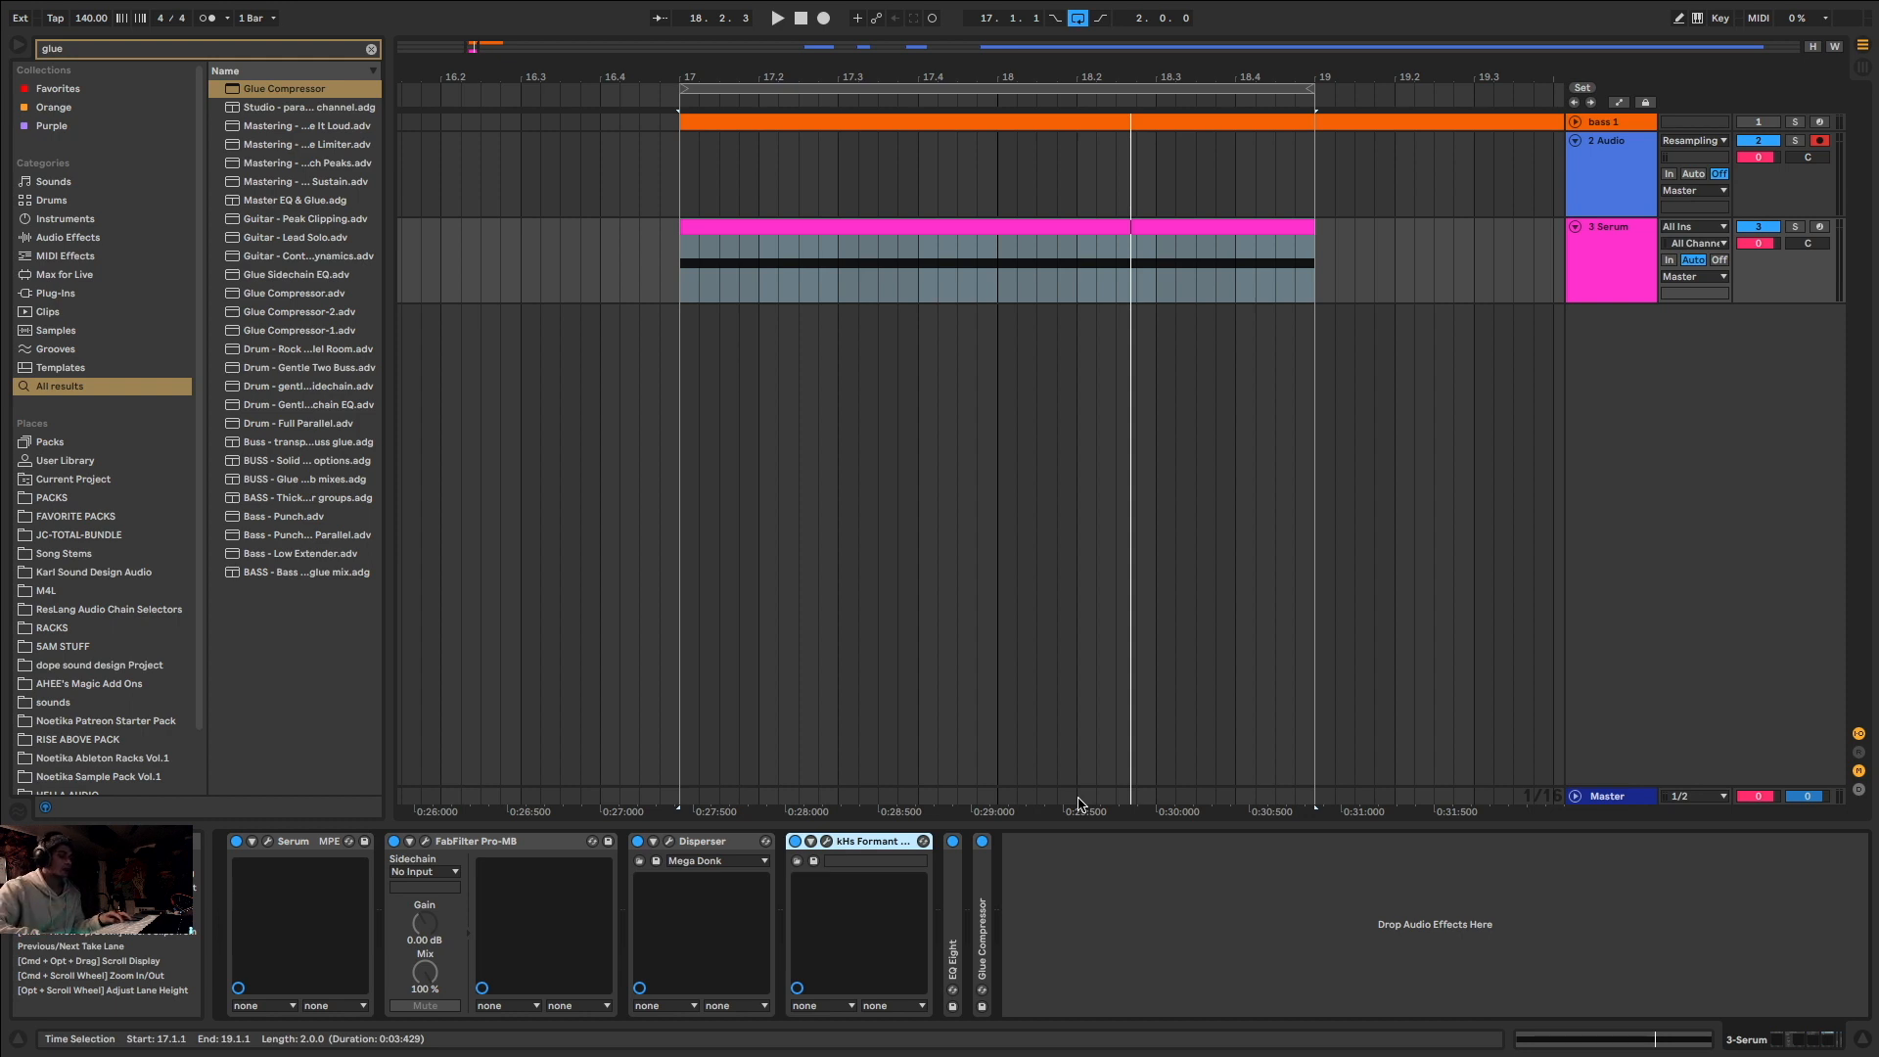
# Step: Solo the Serum track and audition the processed bass
pyautogui.press('super+f')
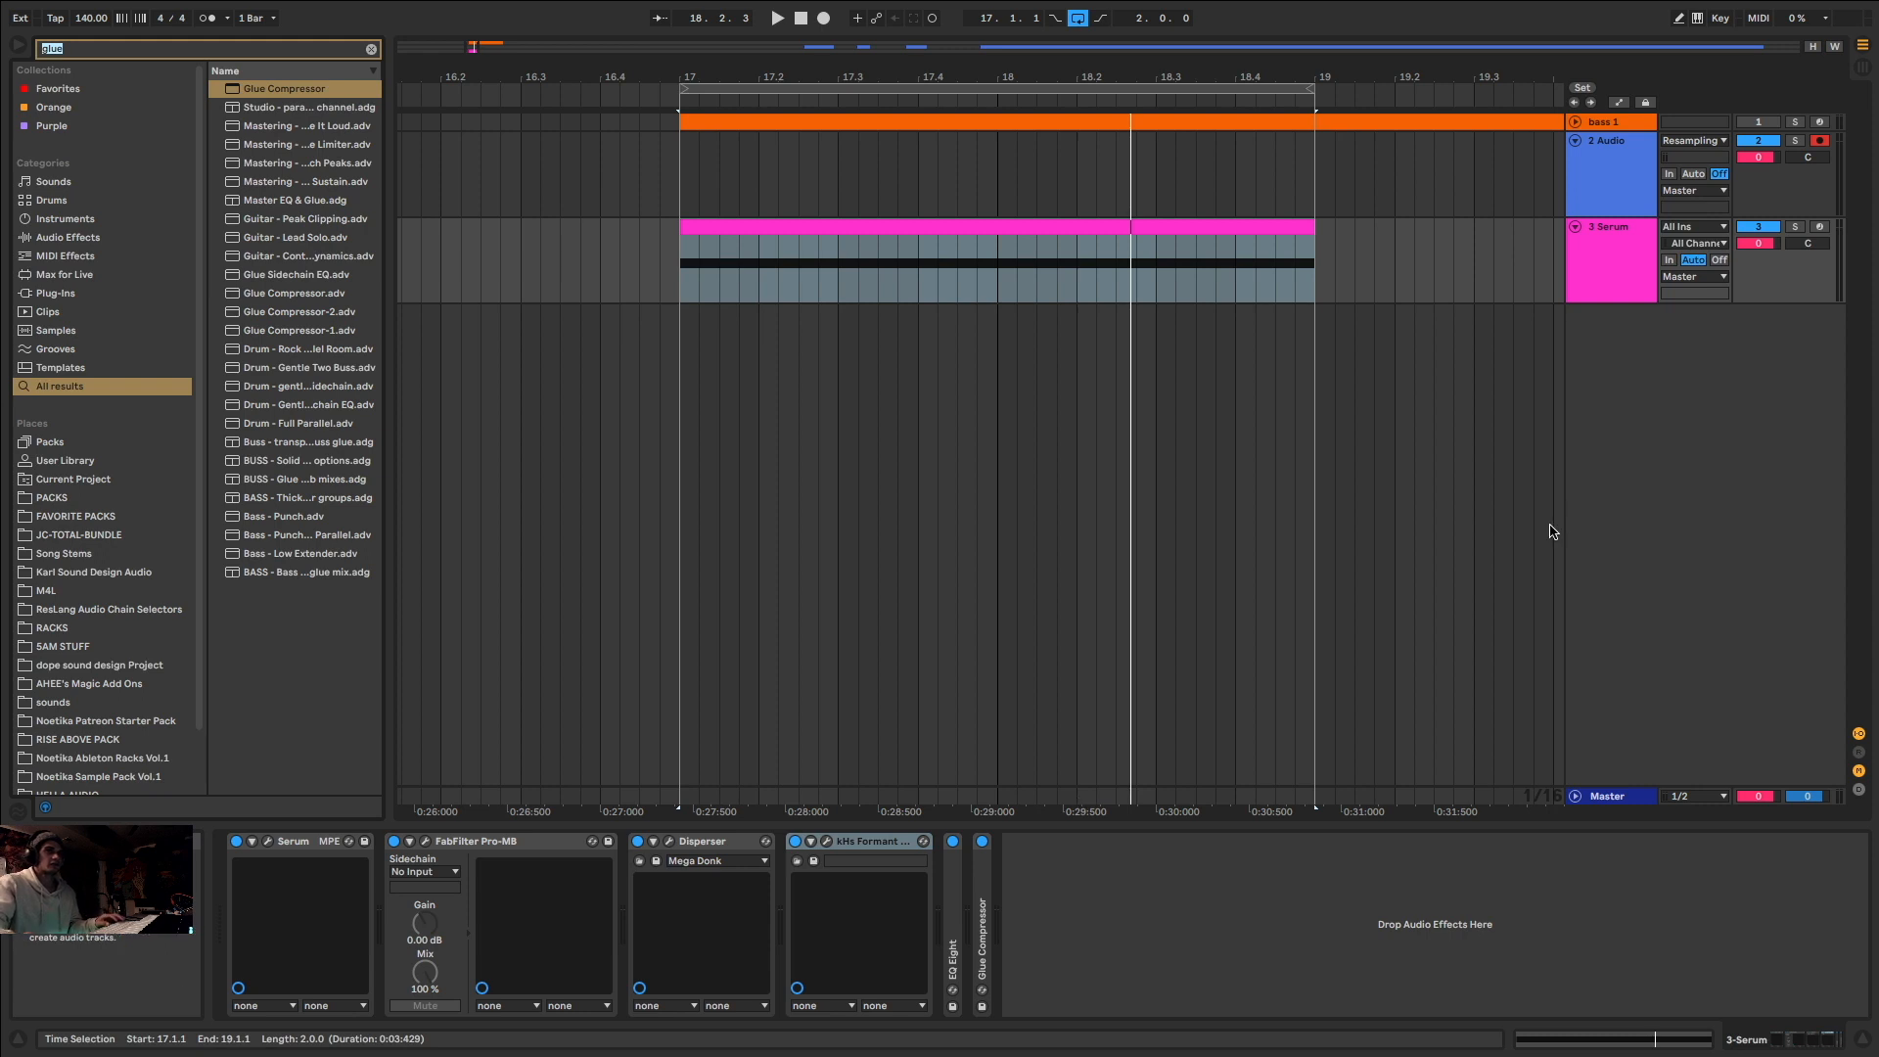
pyautogui.click(1795, 227)
pyautogui.press('space')
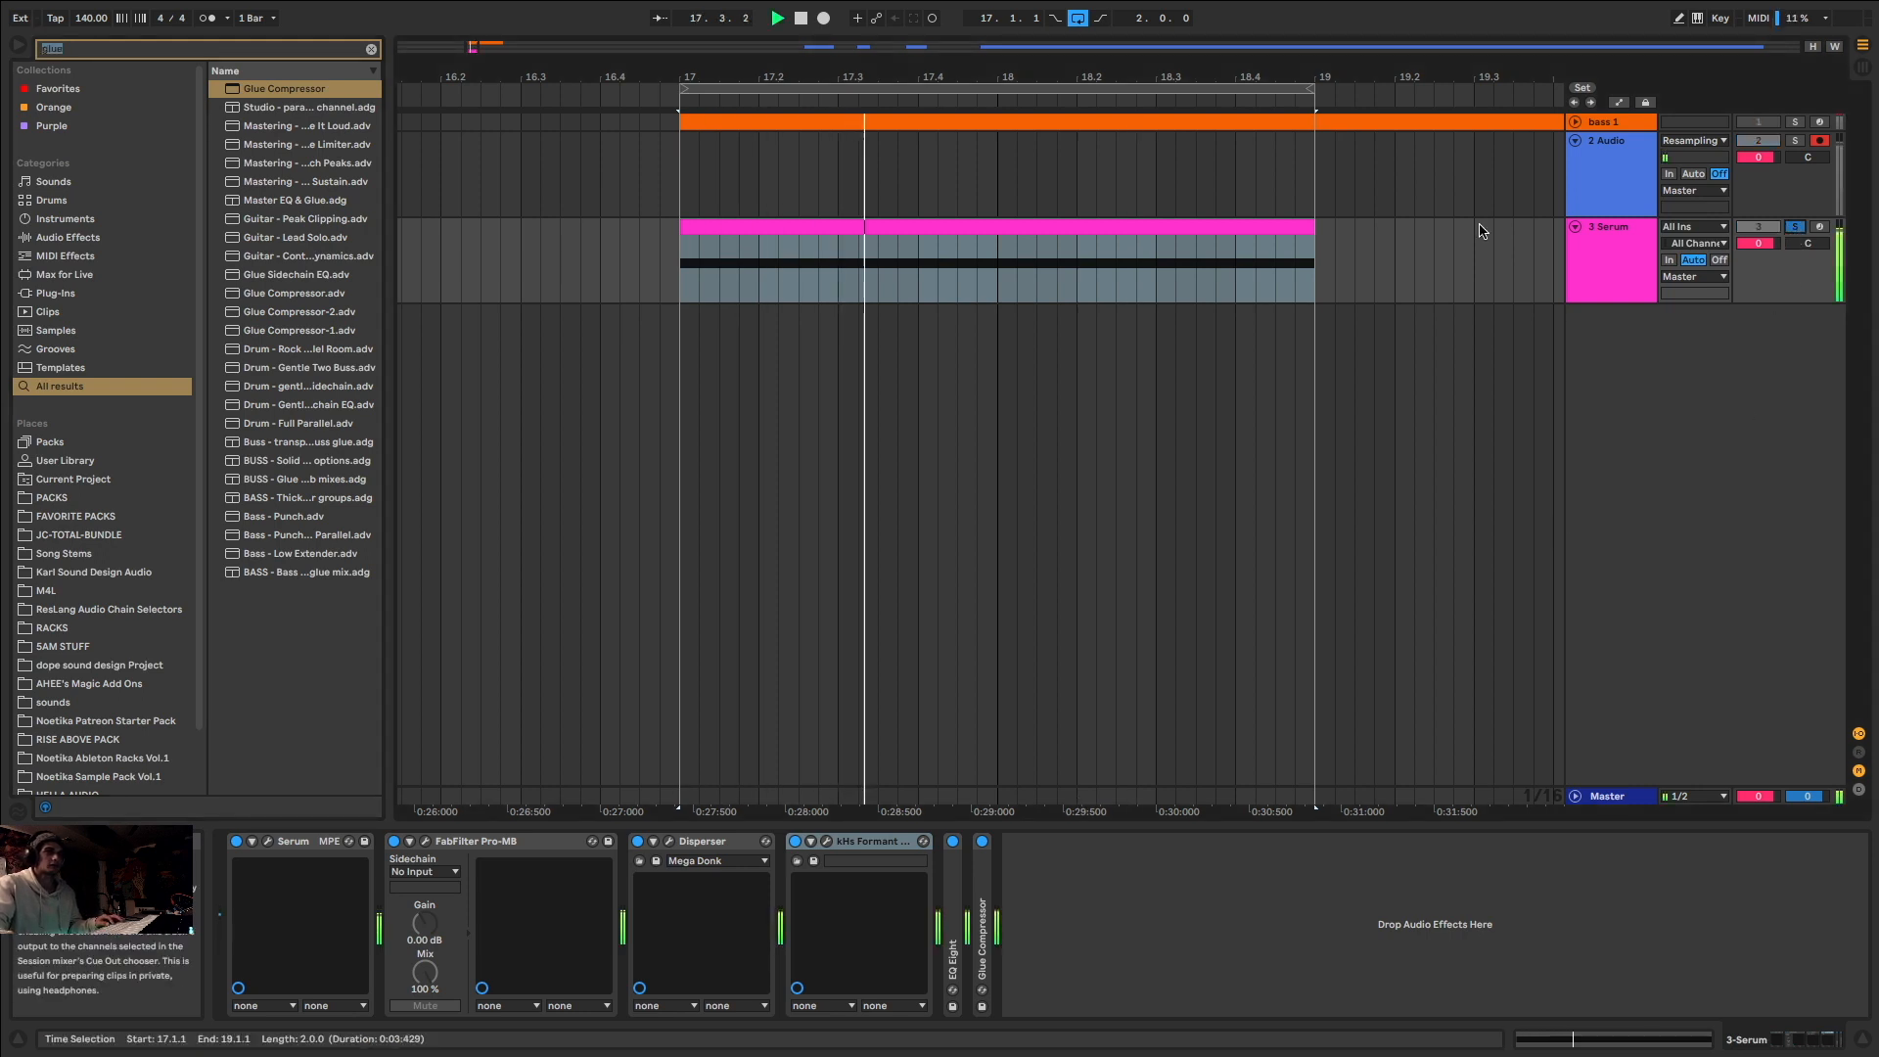
pyautogui.press('space')
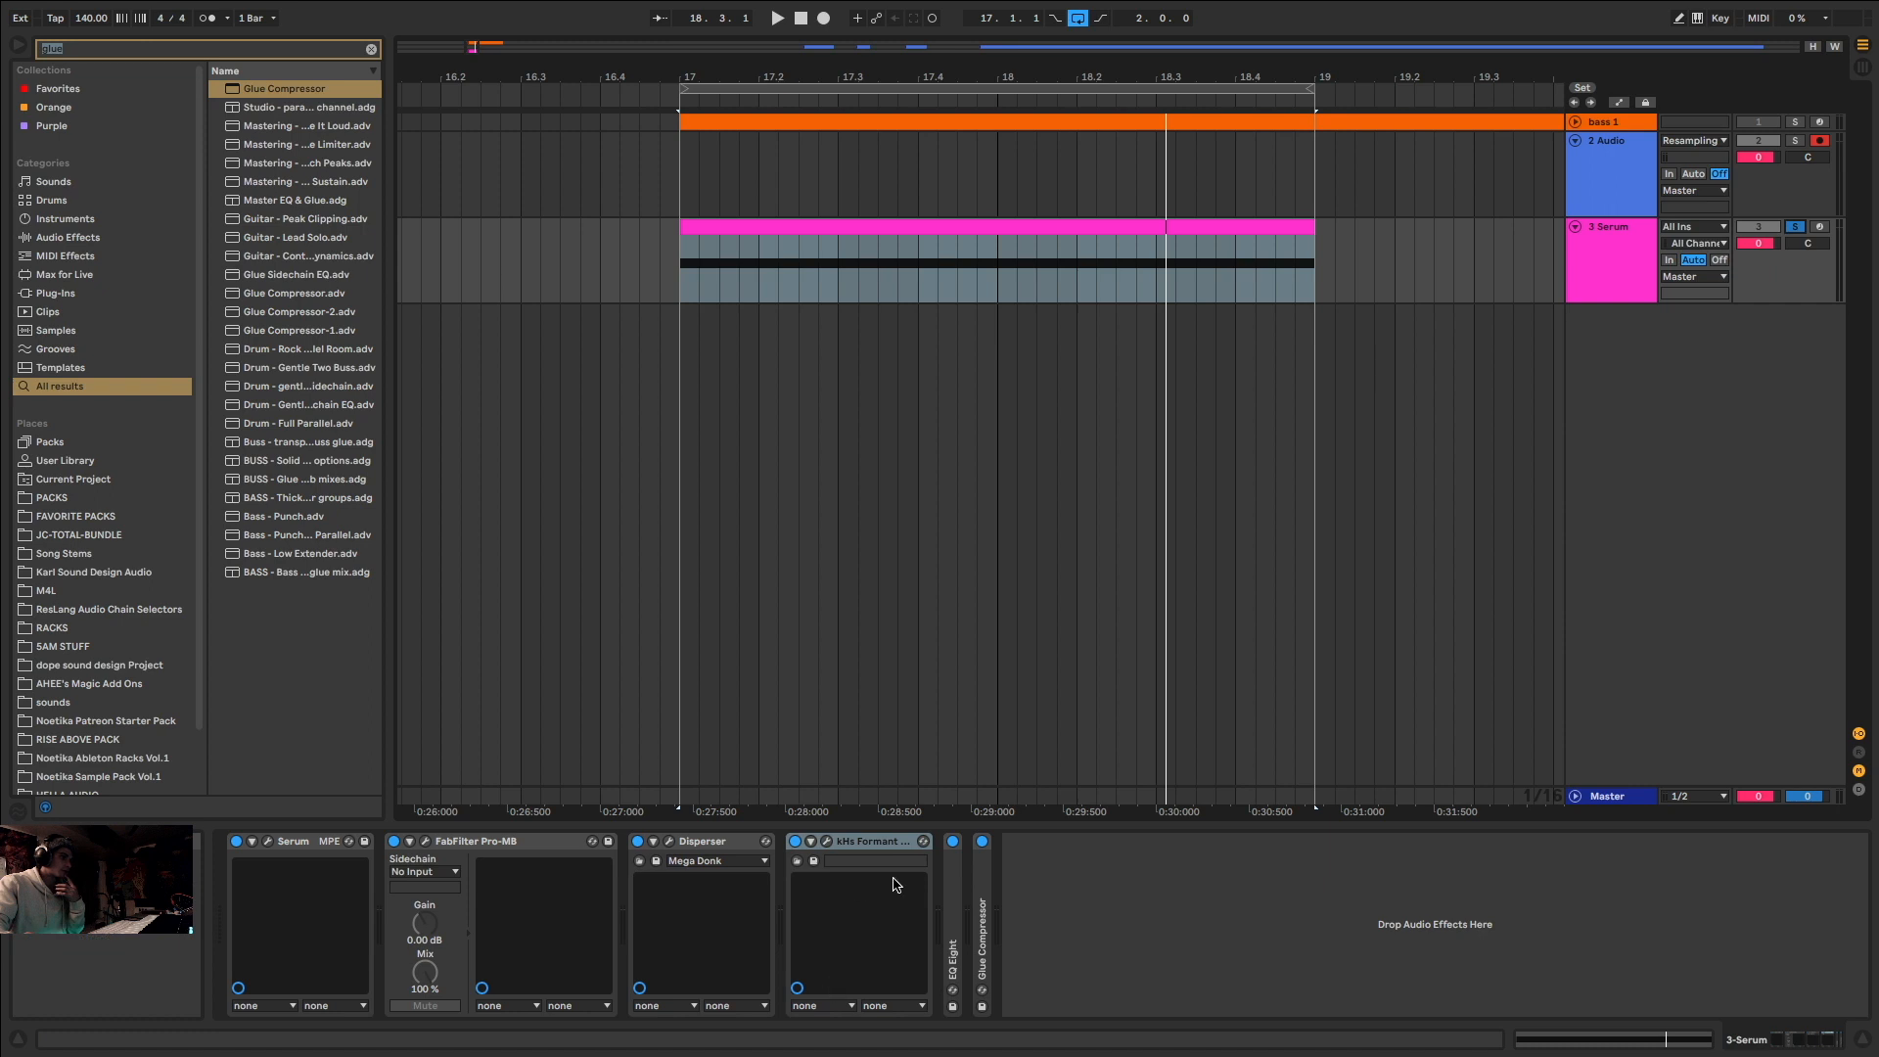
# Step: Duplicate the Serum track with its clip as a deactivated-by-solo backup and solo the original track 3
pyautogui.click(1287, 226)
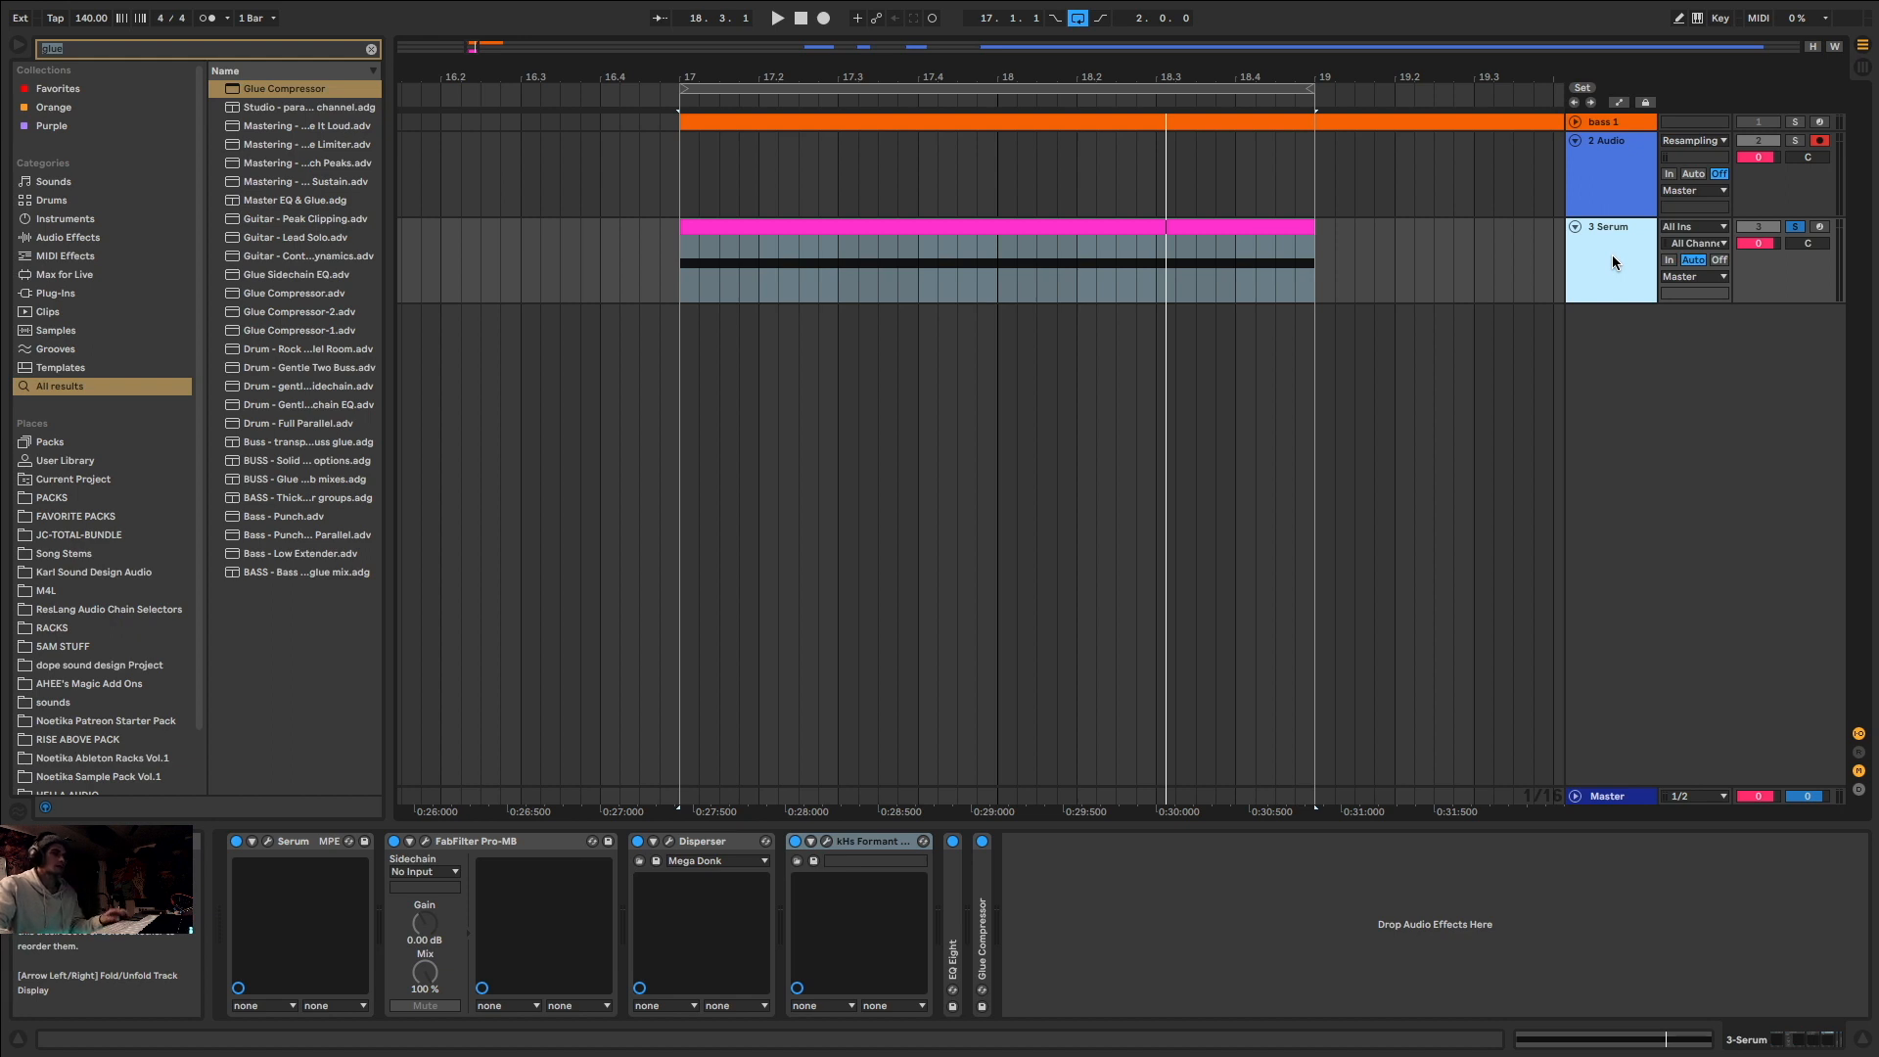
pyautogui.hotkey('ctrl', 'd')
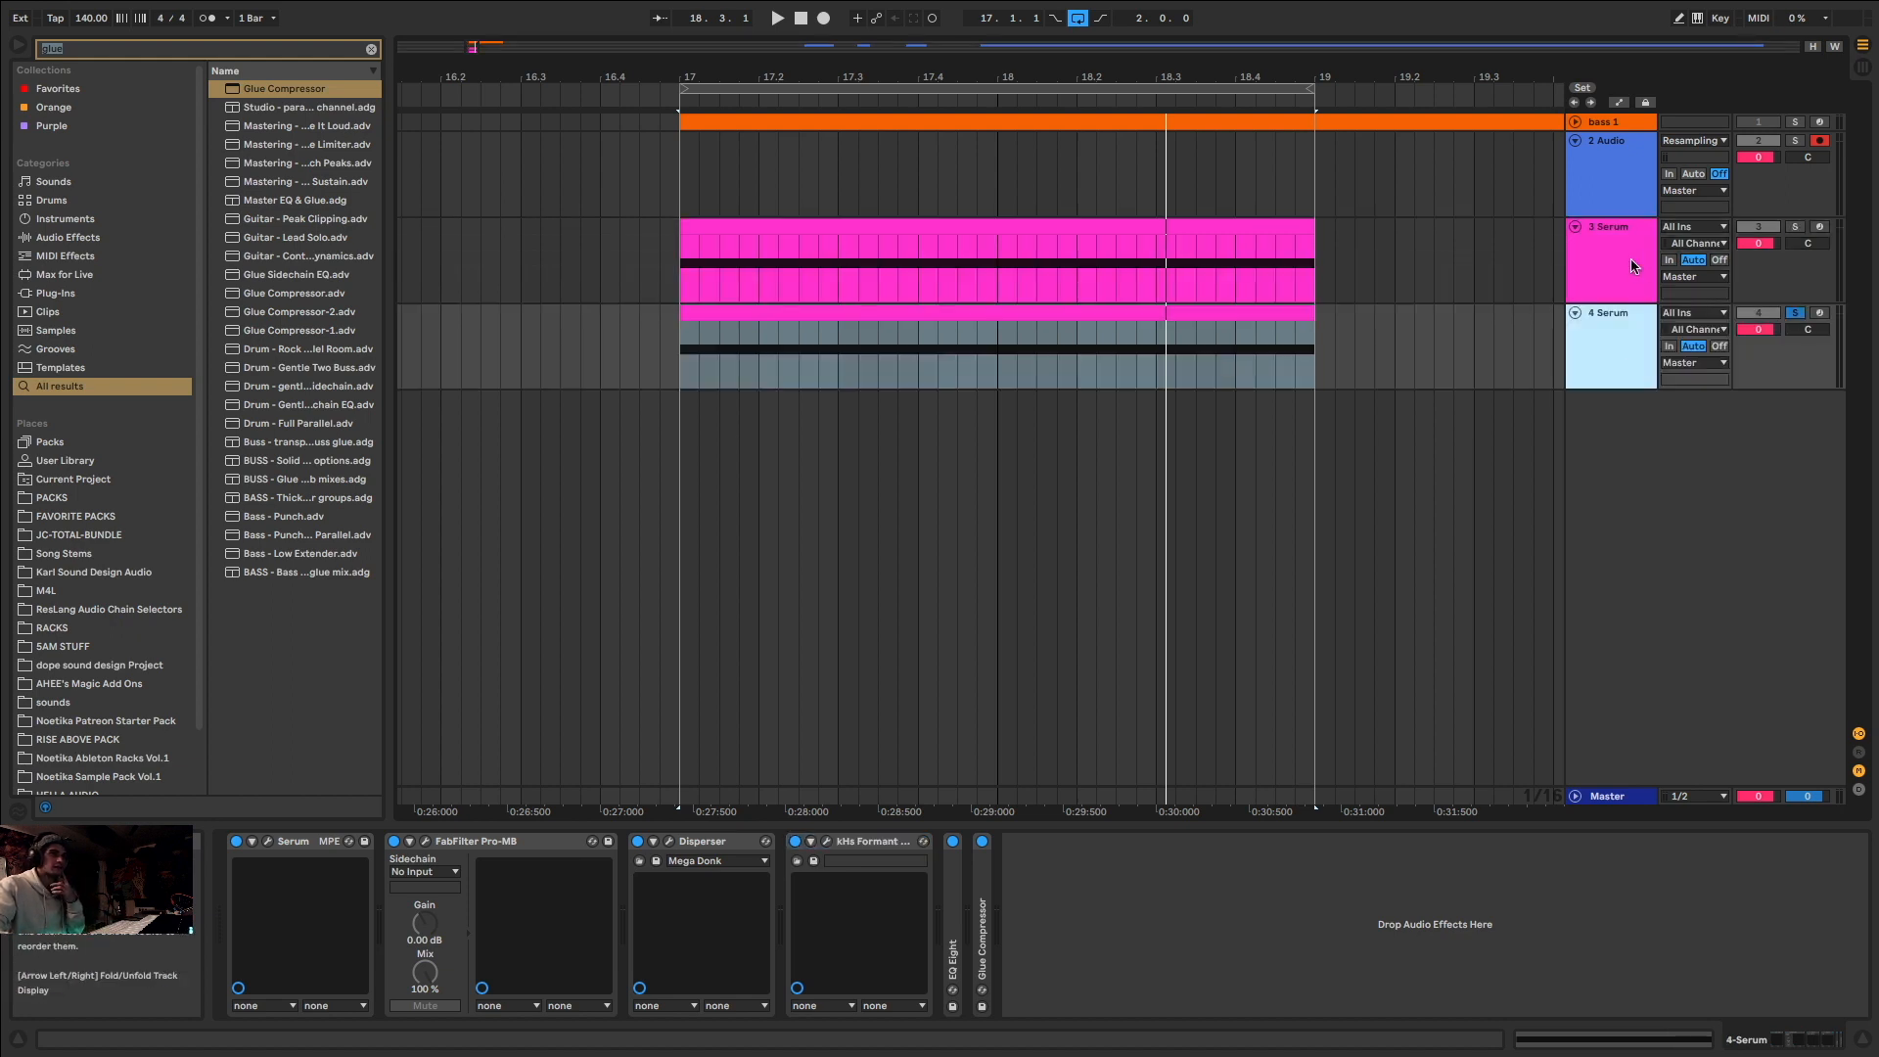
pyautogui.click(1630, 264)
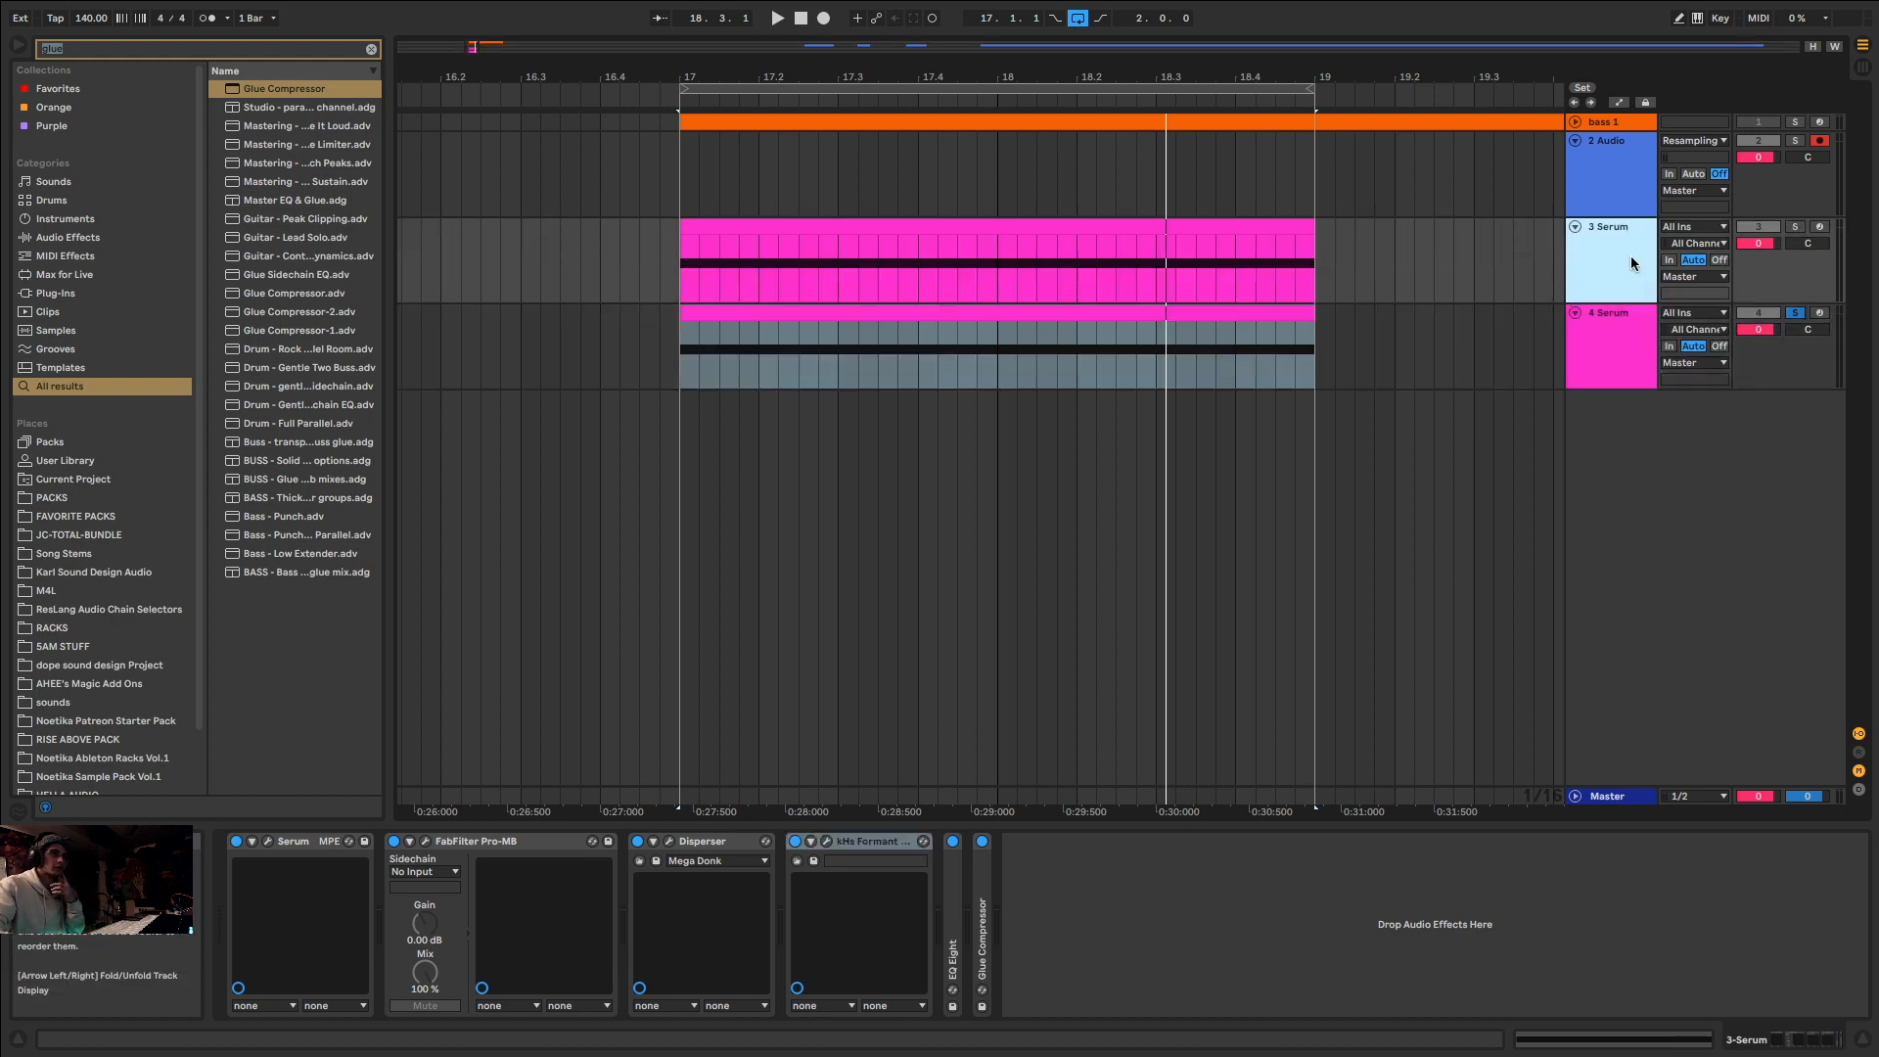
pyautogui.click(1796, 227)
pyautogui.click(1159, 223)
# Step: Search for "ntka clea", add the Ntka-Clean Stereo Tools rack after Glue Compressor and set its Stereo macro to 45
pyautogui.press('super+f')
pyautogui.write('ntka')
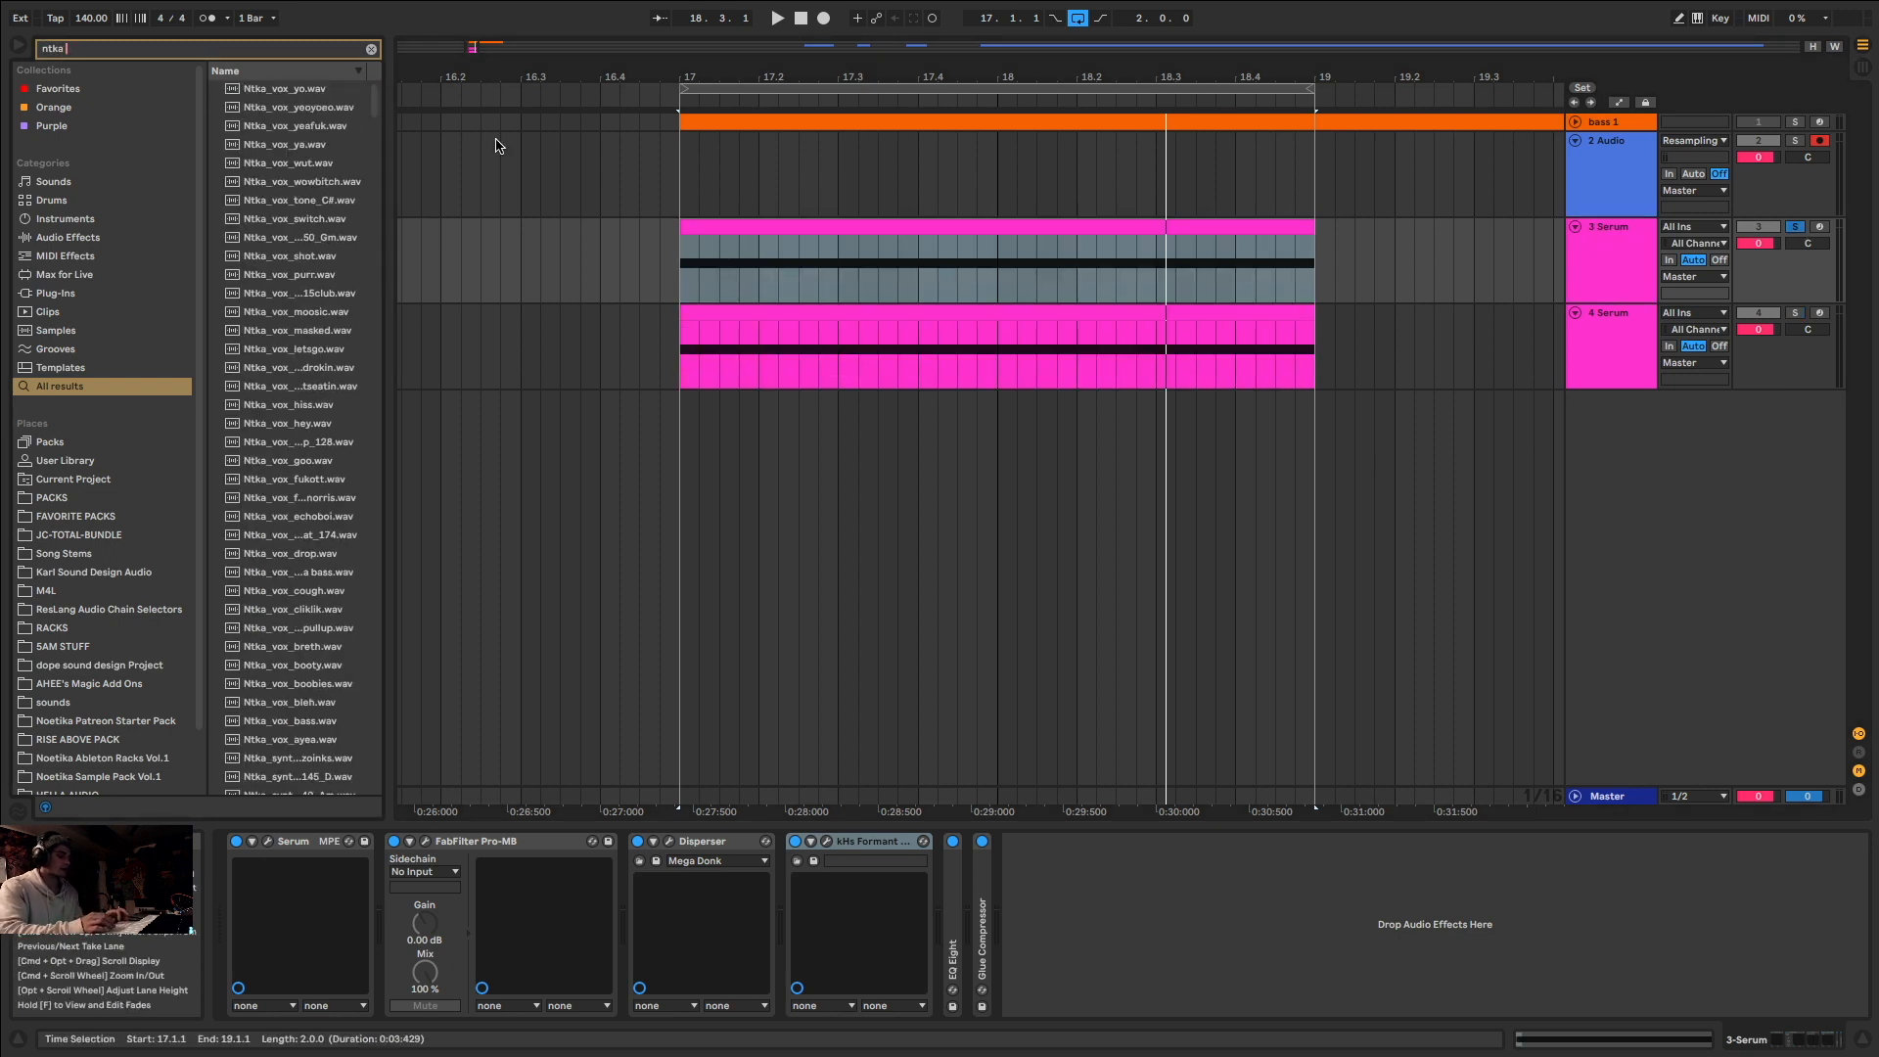
pyautogui.write(' clea')
pyautogui.moveTo(318, 164); pyautogui.dragTo(1067, 971)
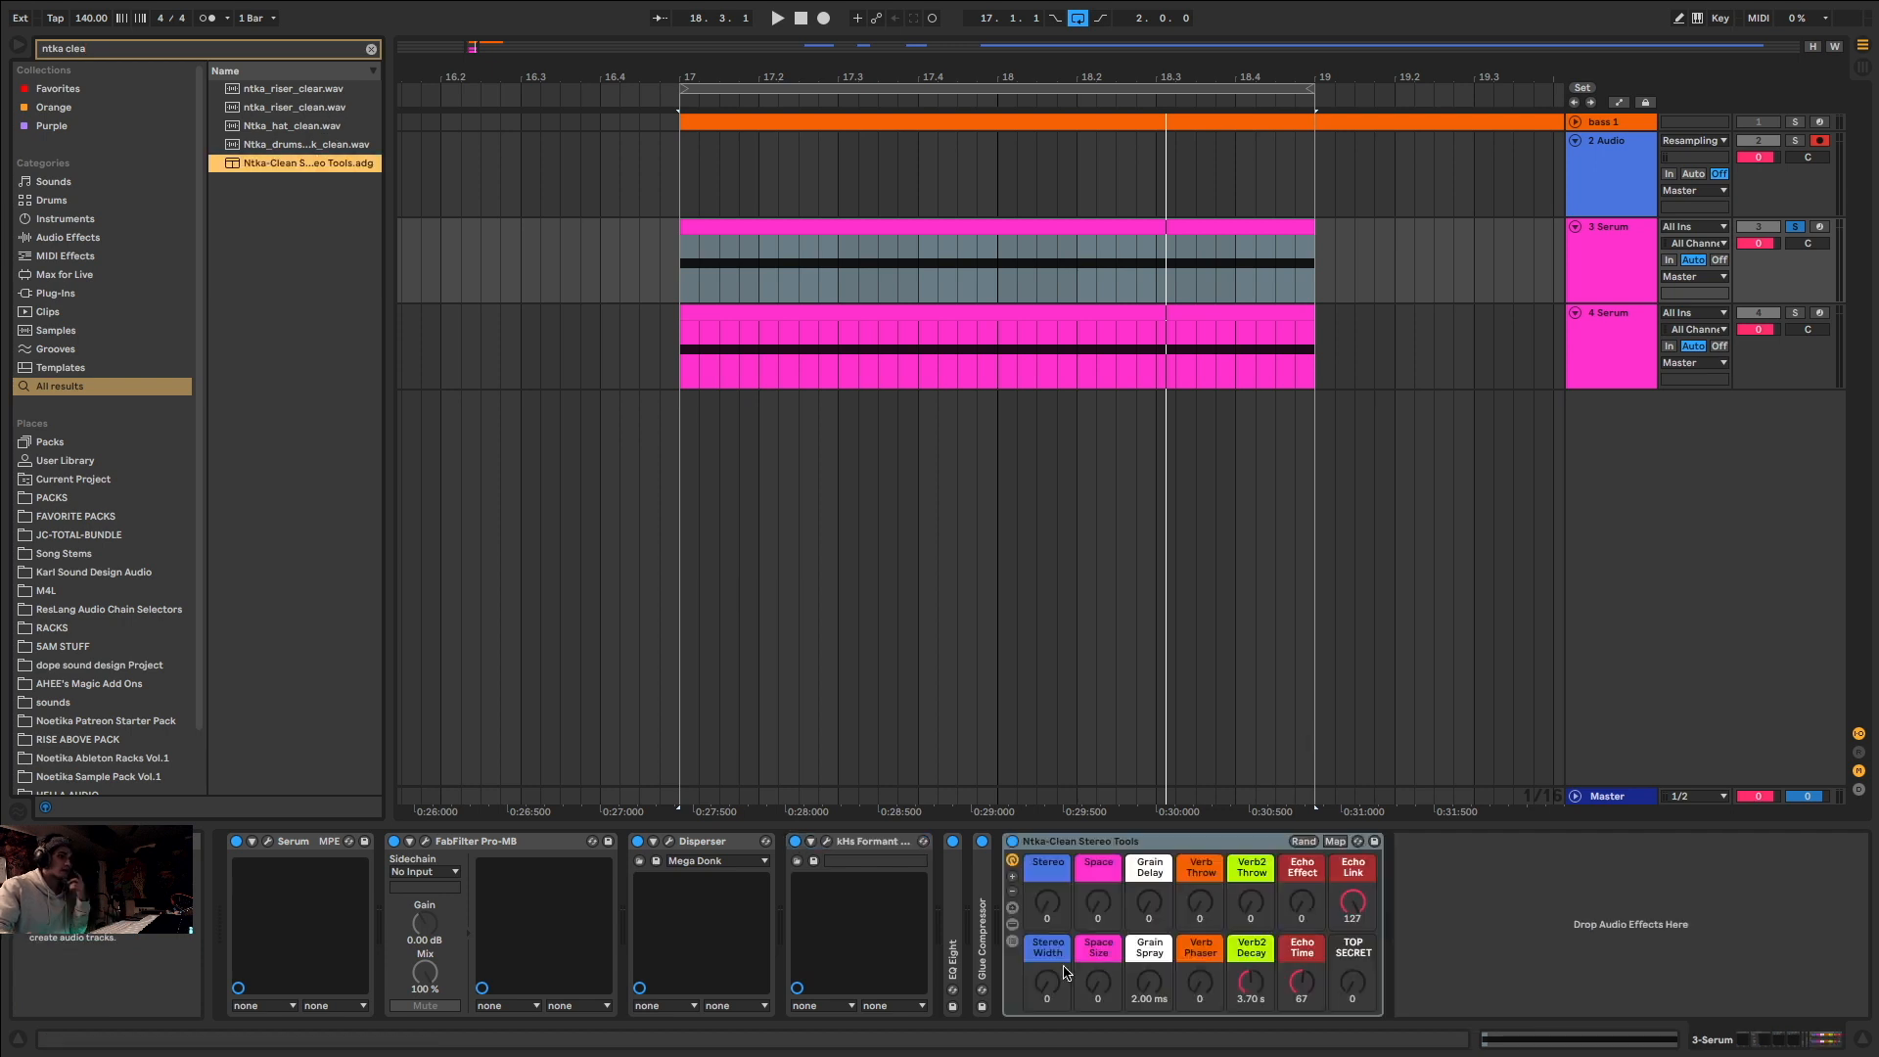
pyautogui.moveTo(1048, 909); pyautogui.dragTo(1048, 876)
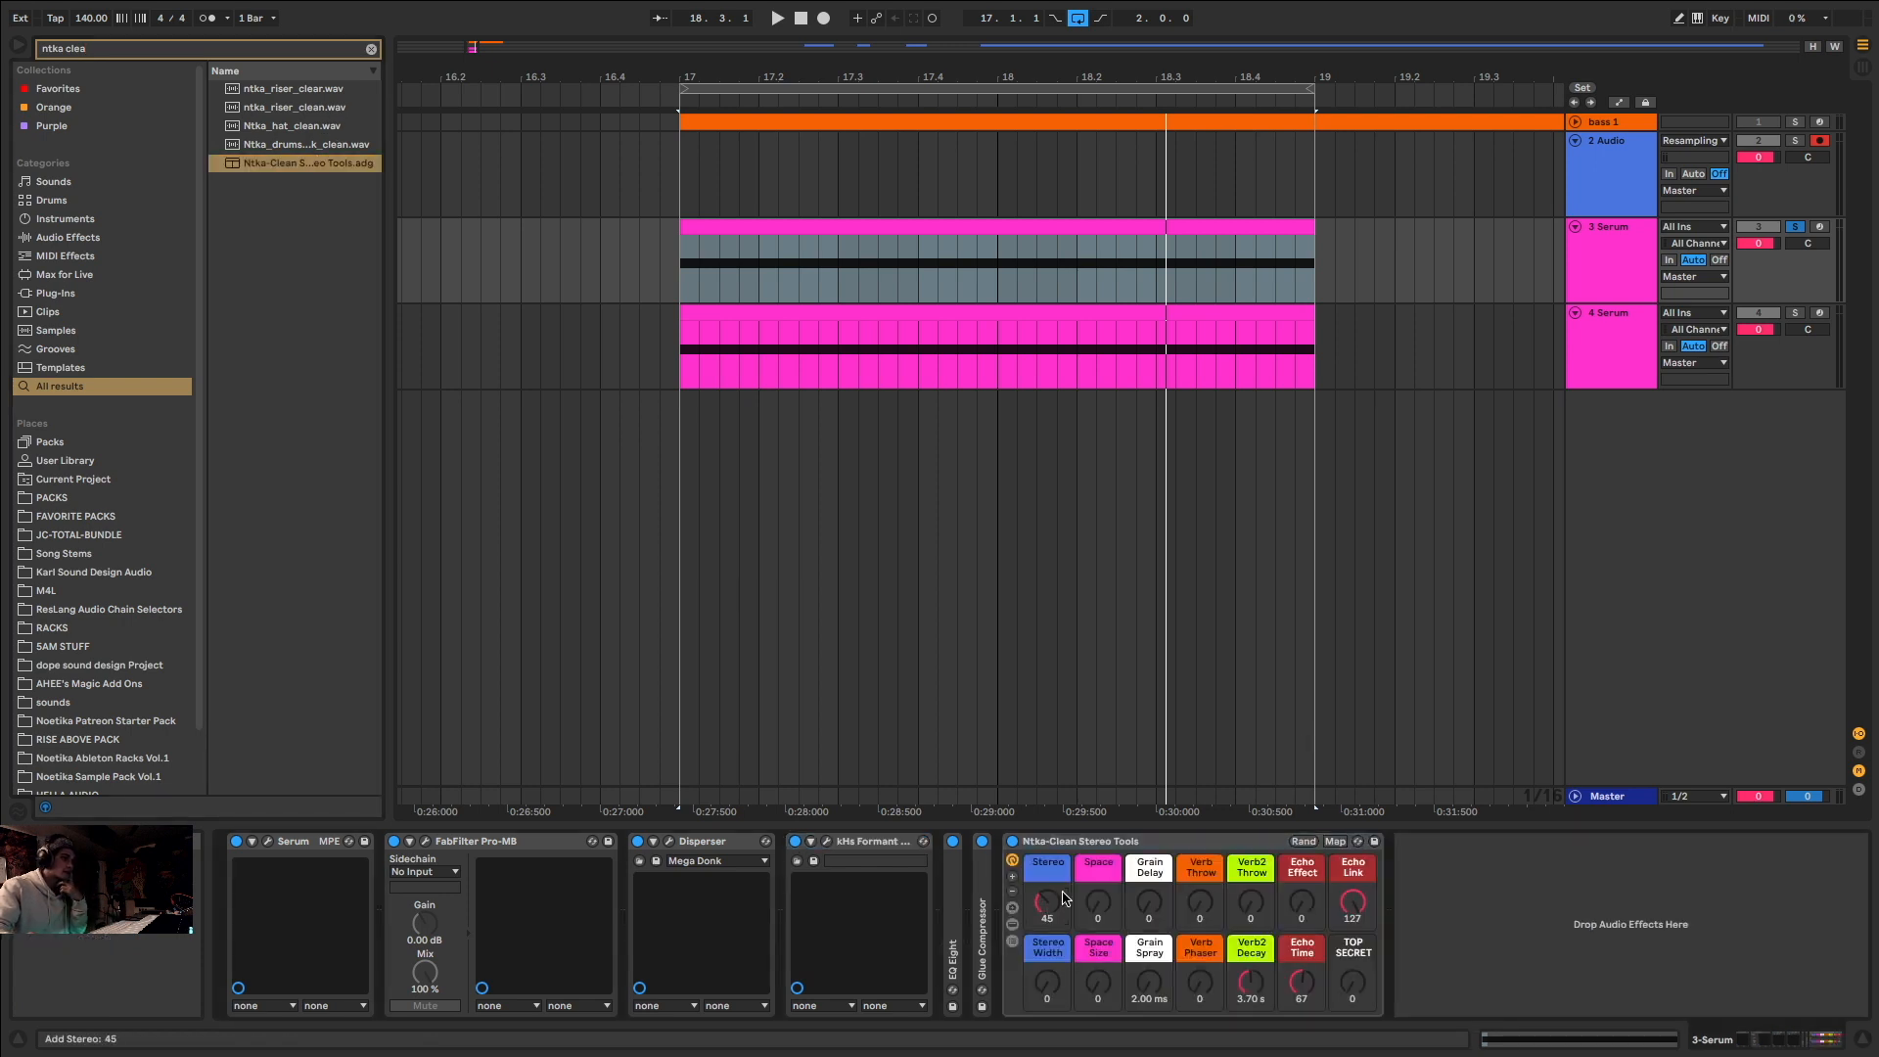
# Step: Open SPAN on the Master track and examine the side signal during playback
pyautogui.click(1611, 793)
pyautogui.click(572, 842)
pyautogui.press('space')
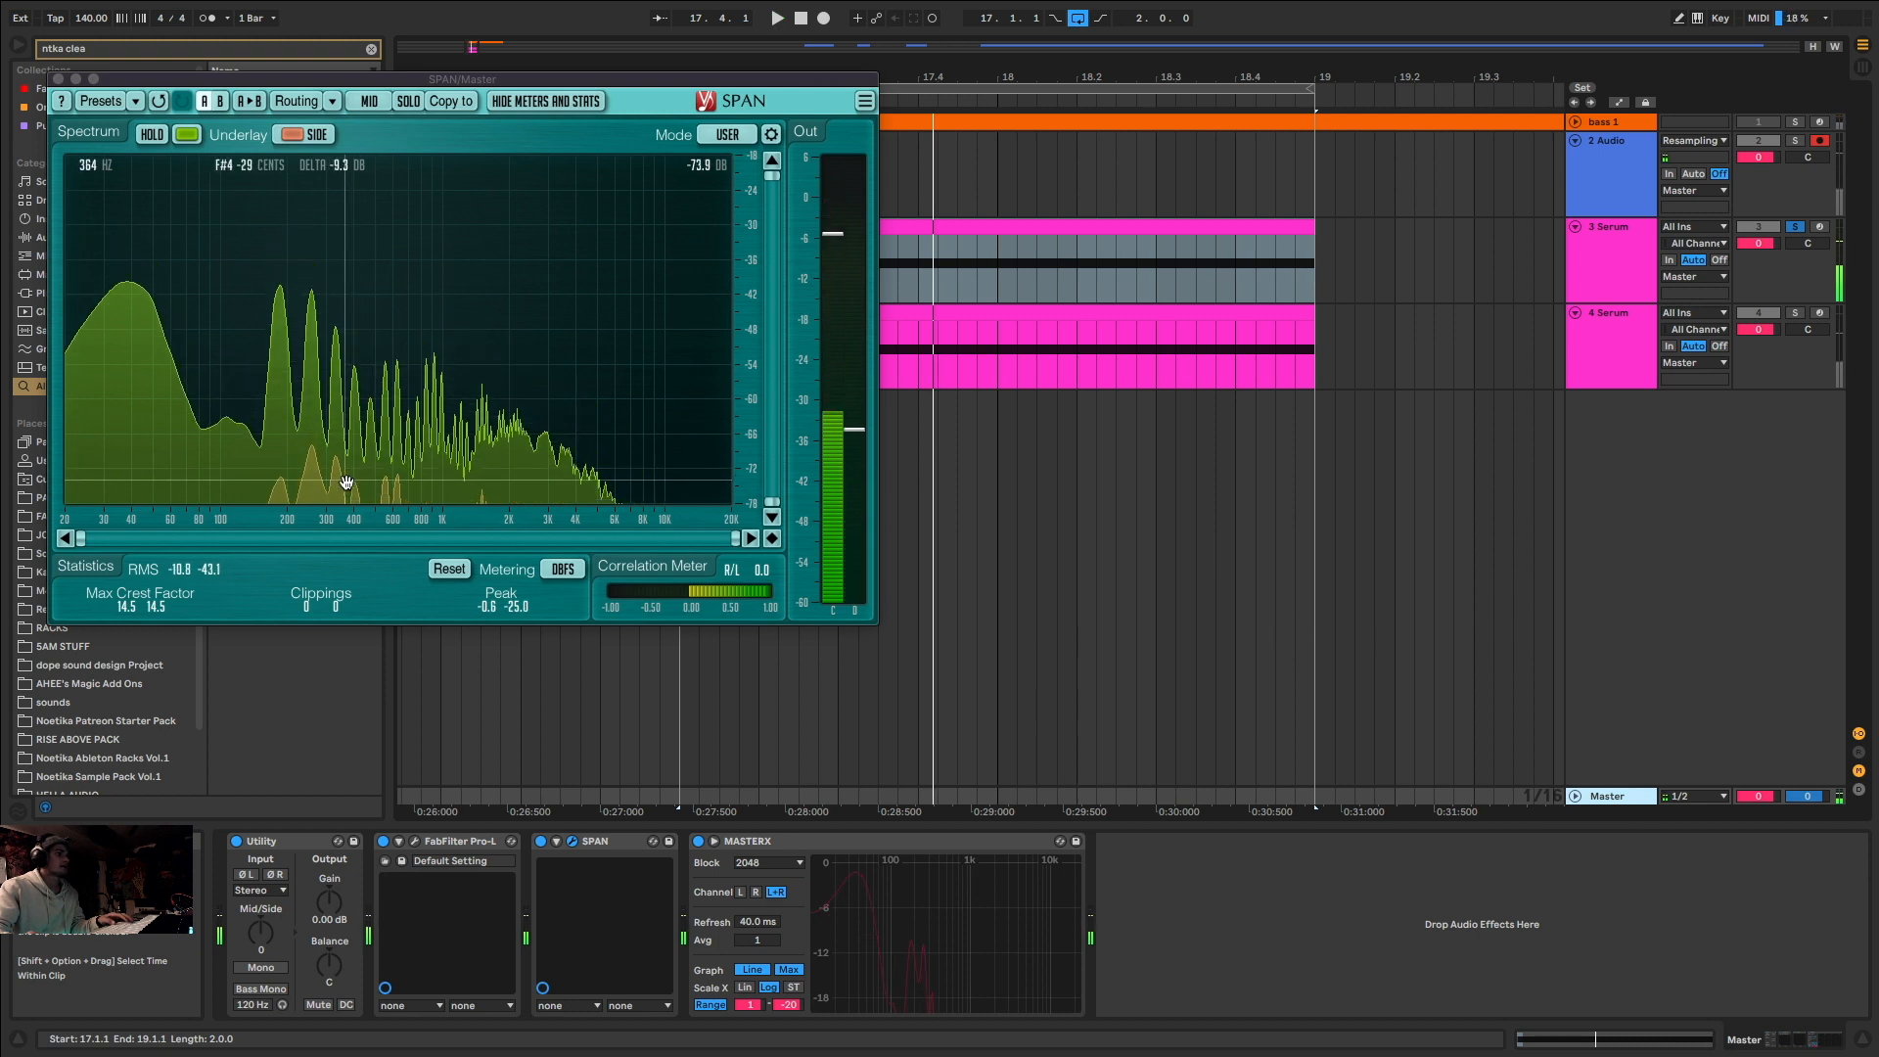
pyautogui.press('space')
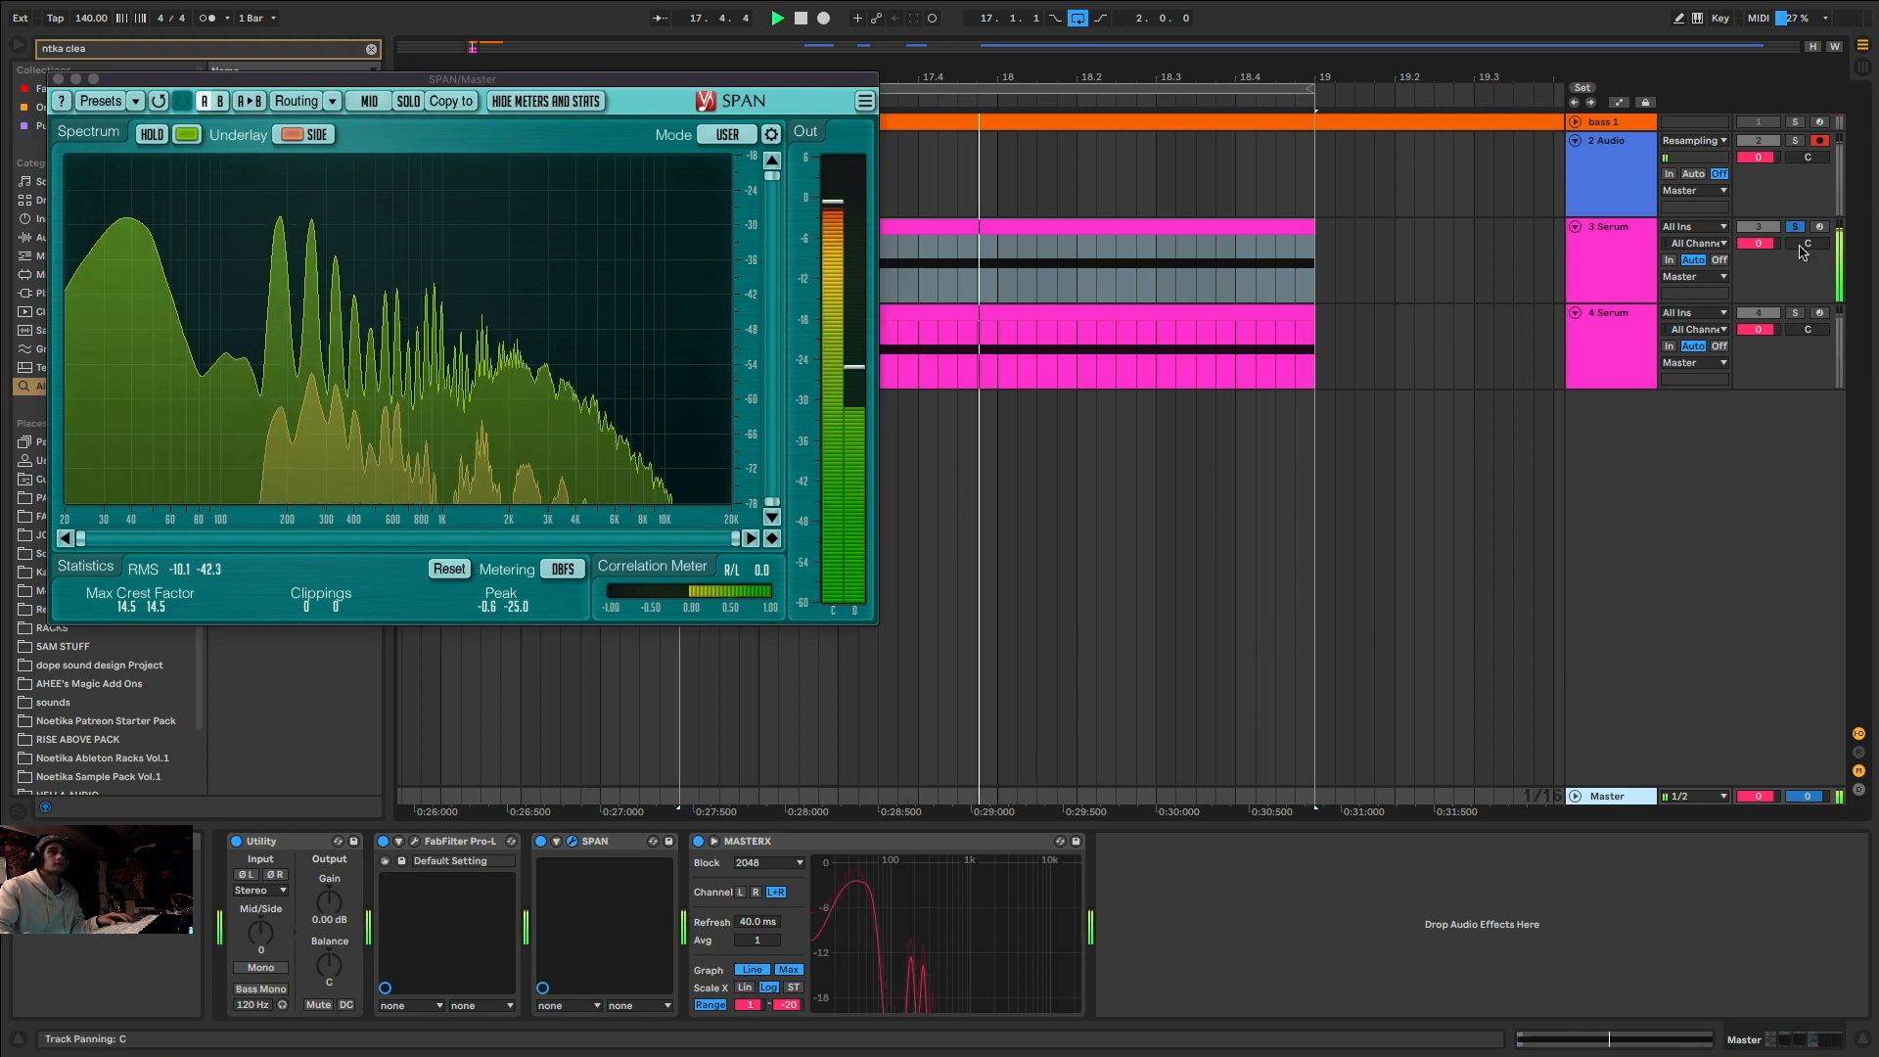
pyautogui.press('space')
# Step: Try the rack's Stereo macro at 84 and check the side signal in SPAN
pyautogui.click(1419, 270)
pyautogui.click(1626, 252)
pyautogui.click(1779, 1037)
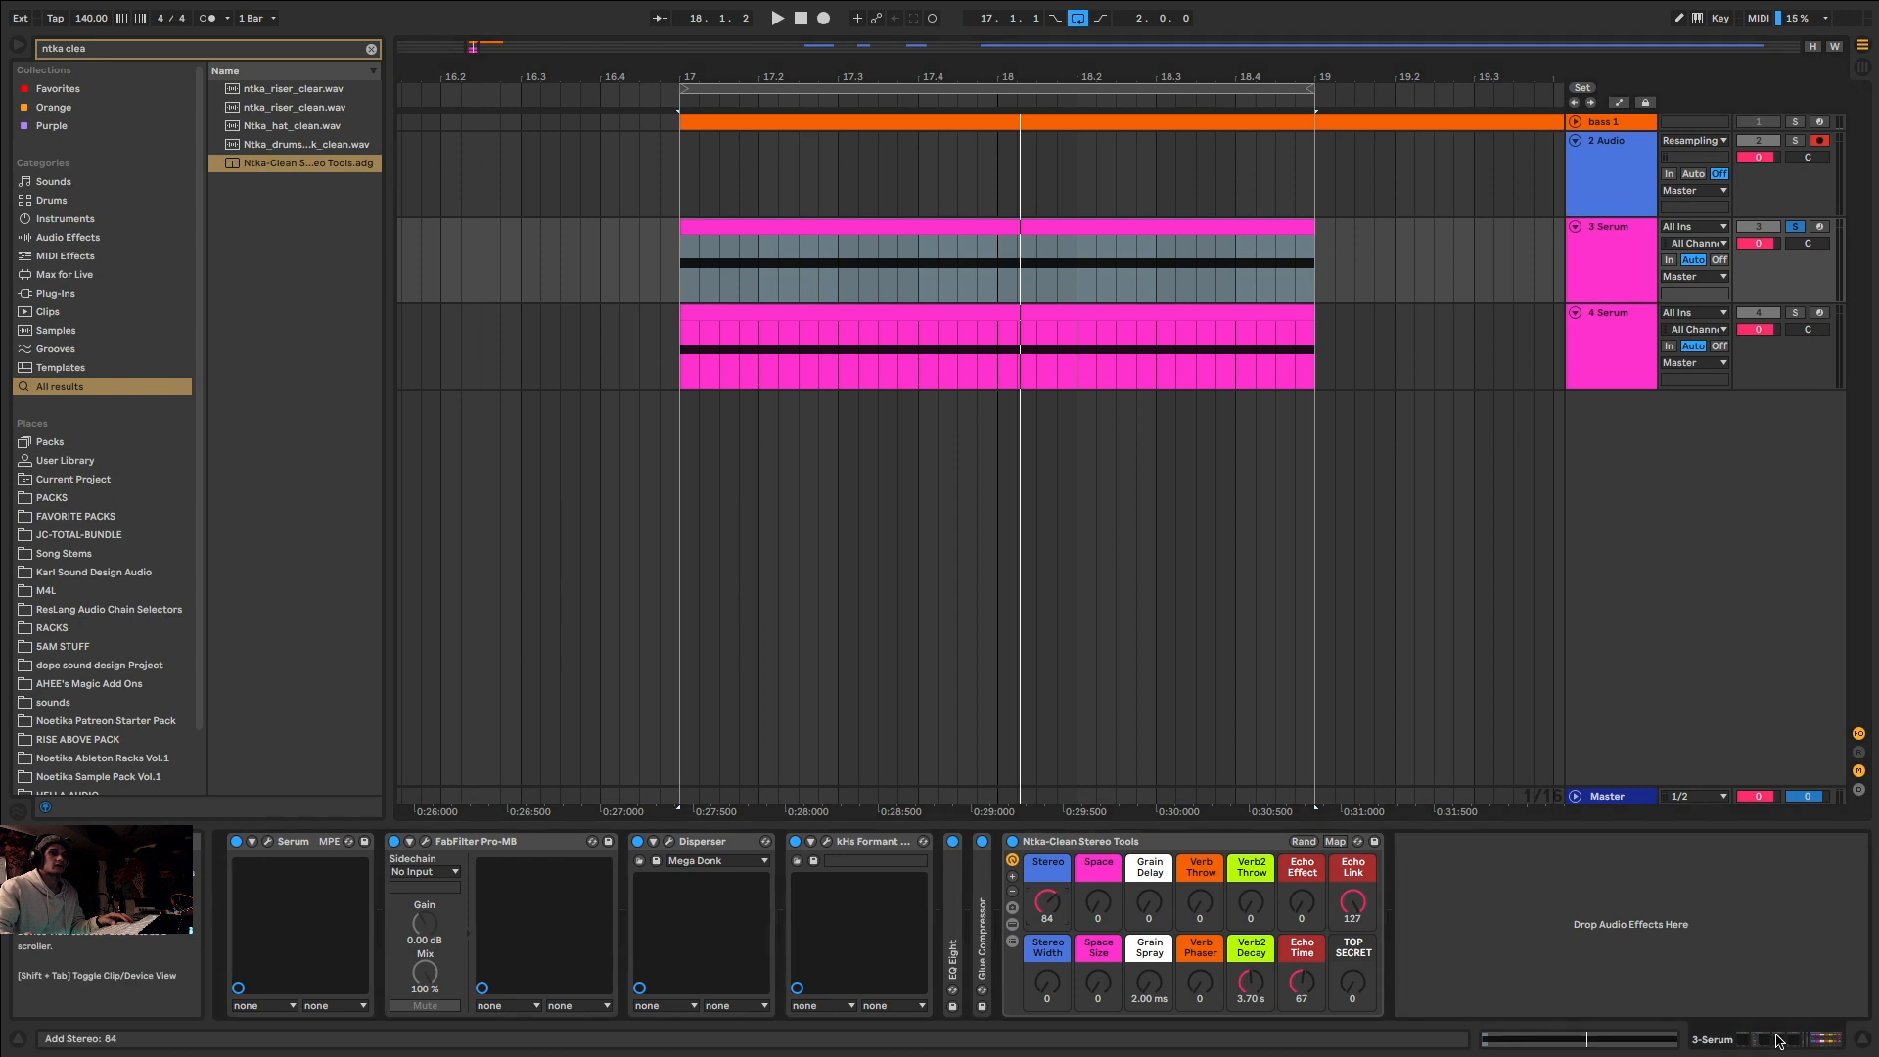
pyautogui.click(1619, 796)
pyautogui.press('space')
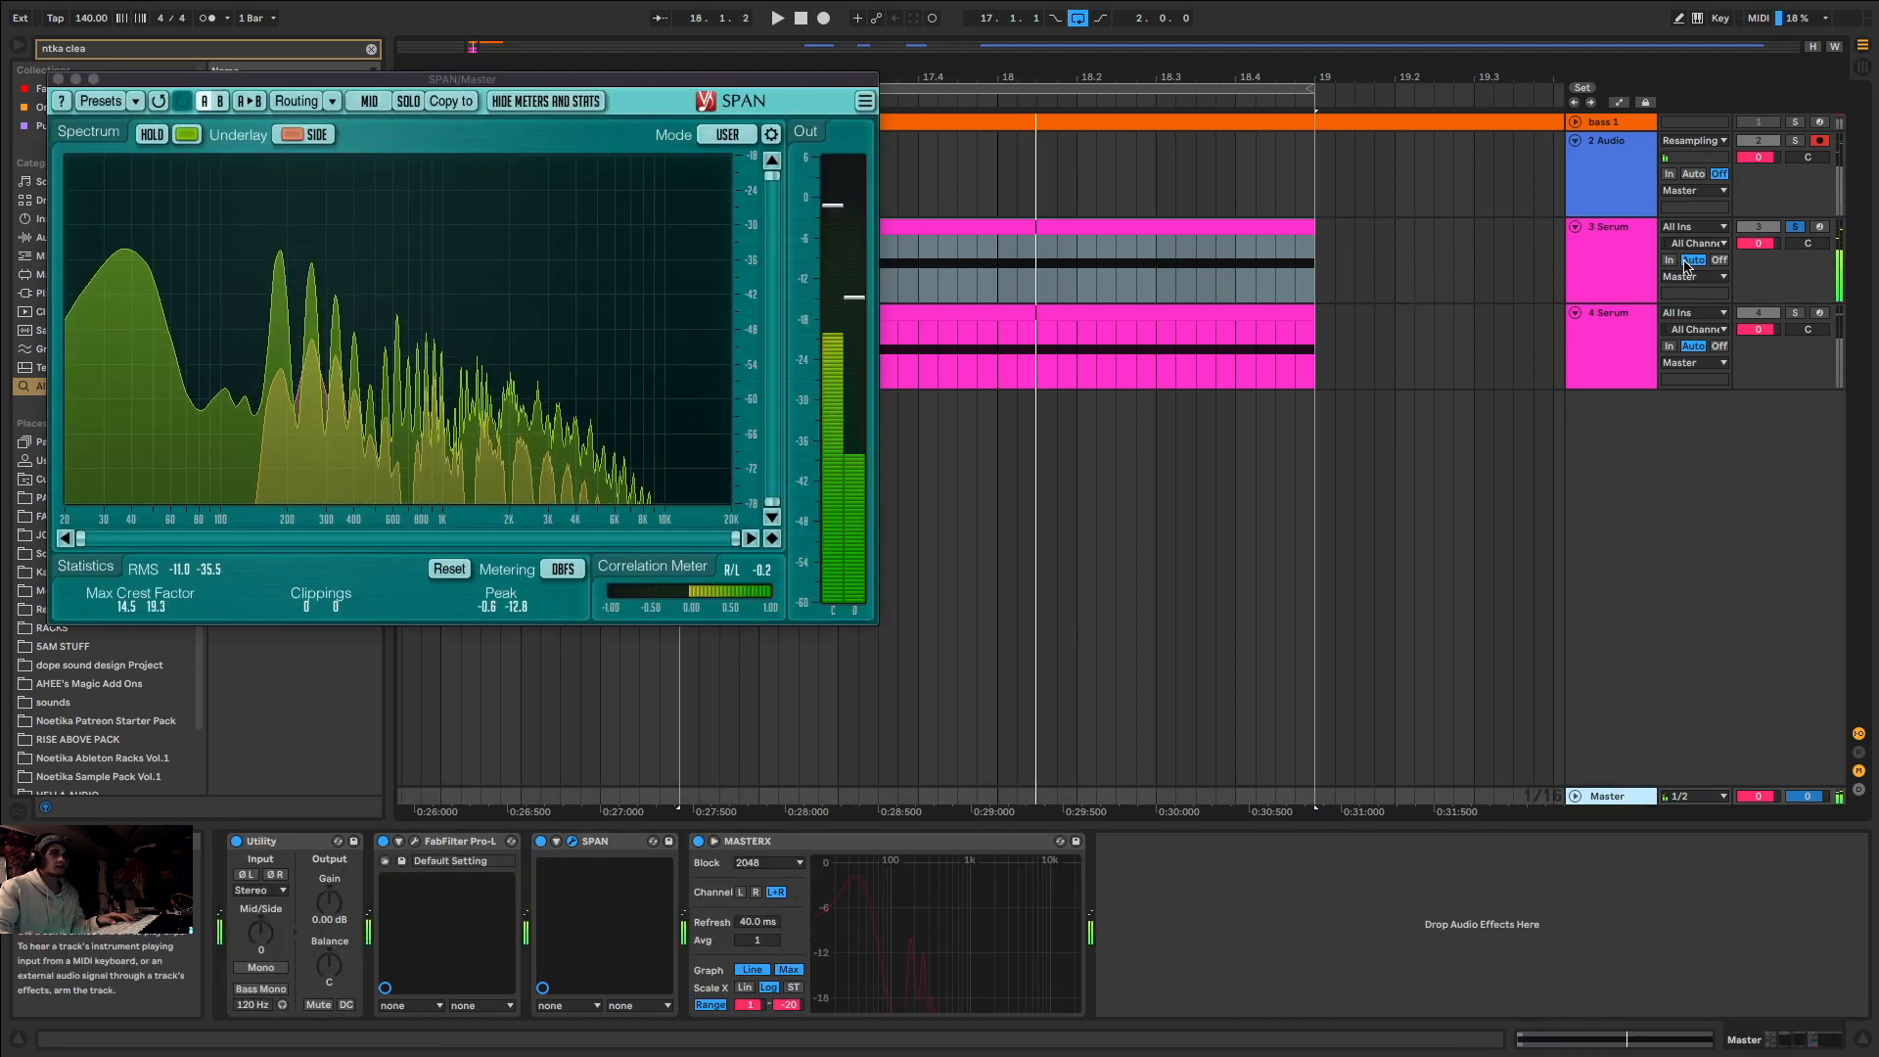
# Step: Set the Stereo macro to 43 and check the side signal in SPAN during playback
pyautogui.click(1603, 289)
pyautogui.moveTo(1044, 911); pyautogui.dragTo(1044, 914)
pyautogui.press('space')
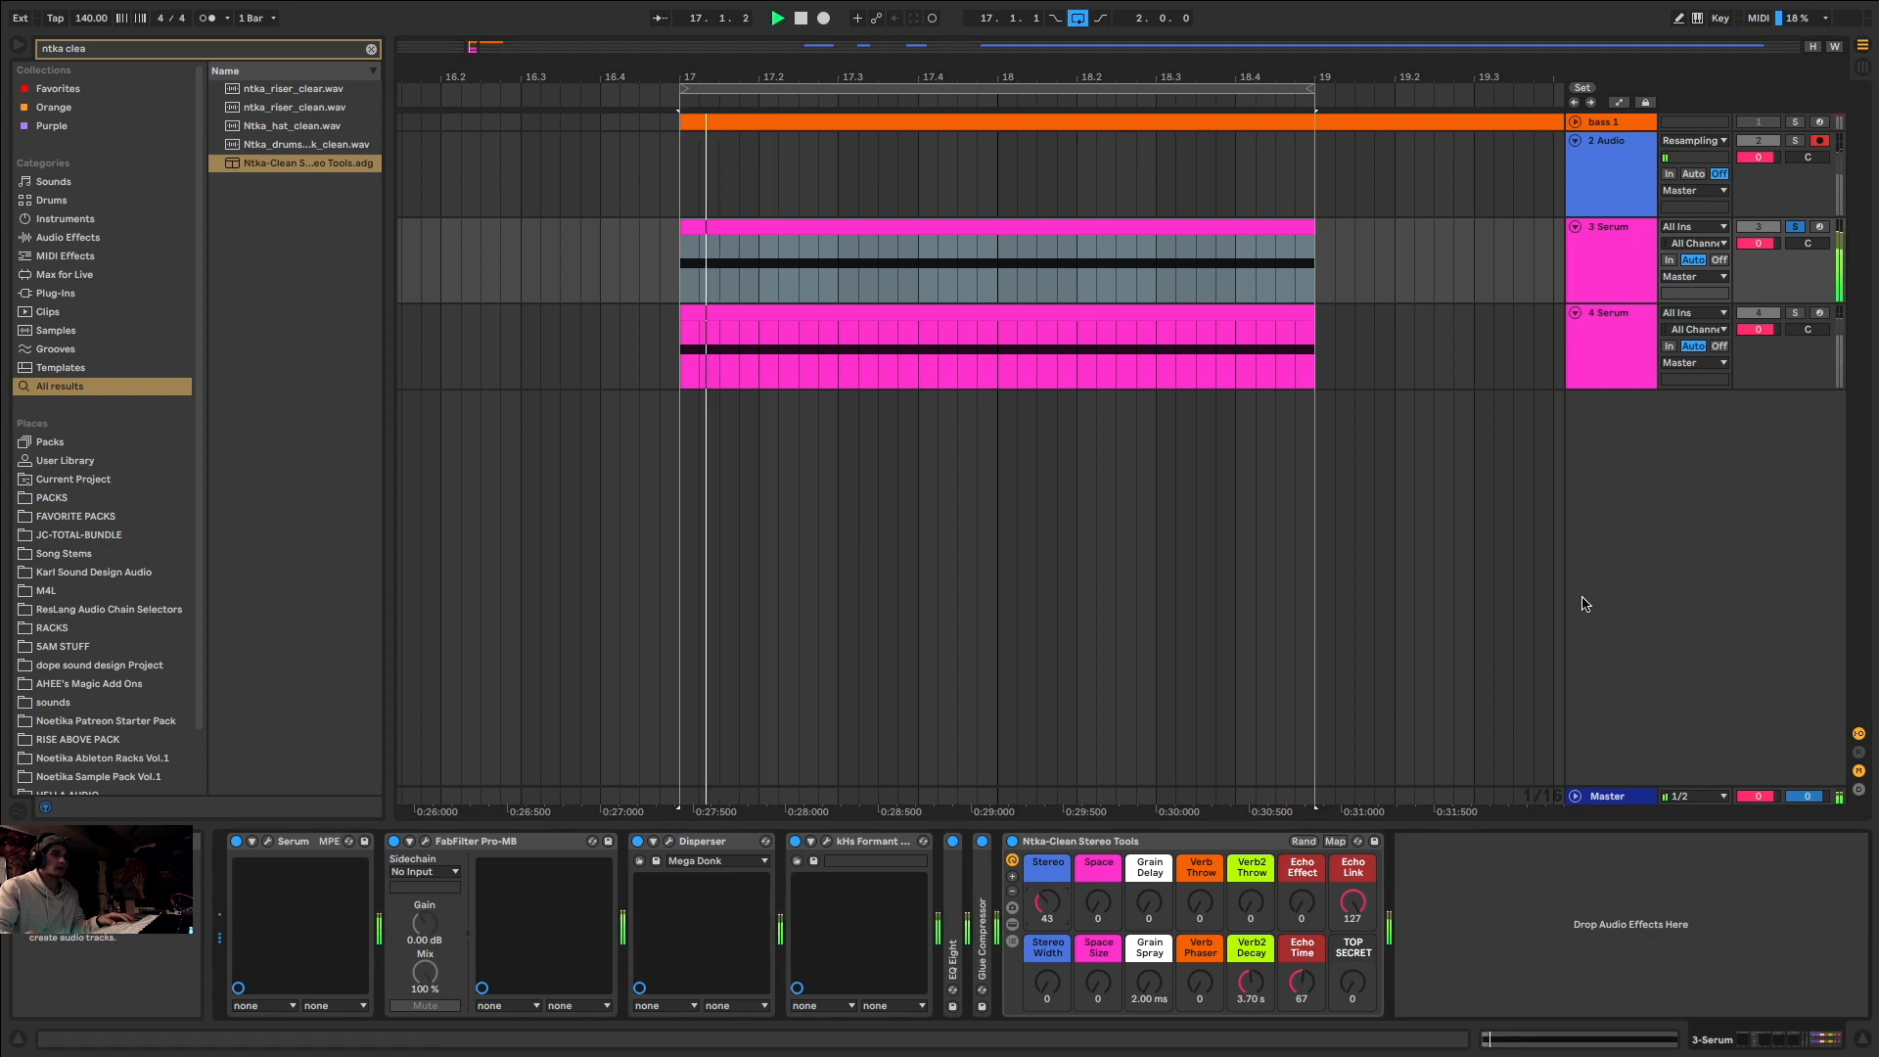
pyautogui.click(1617, 796)
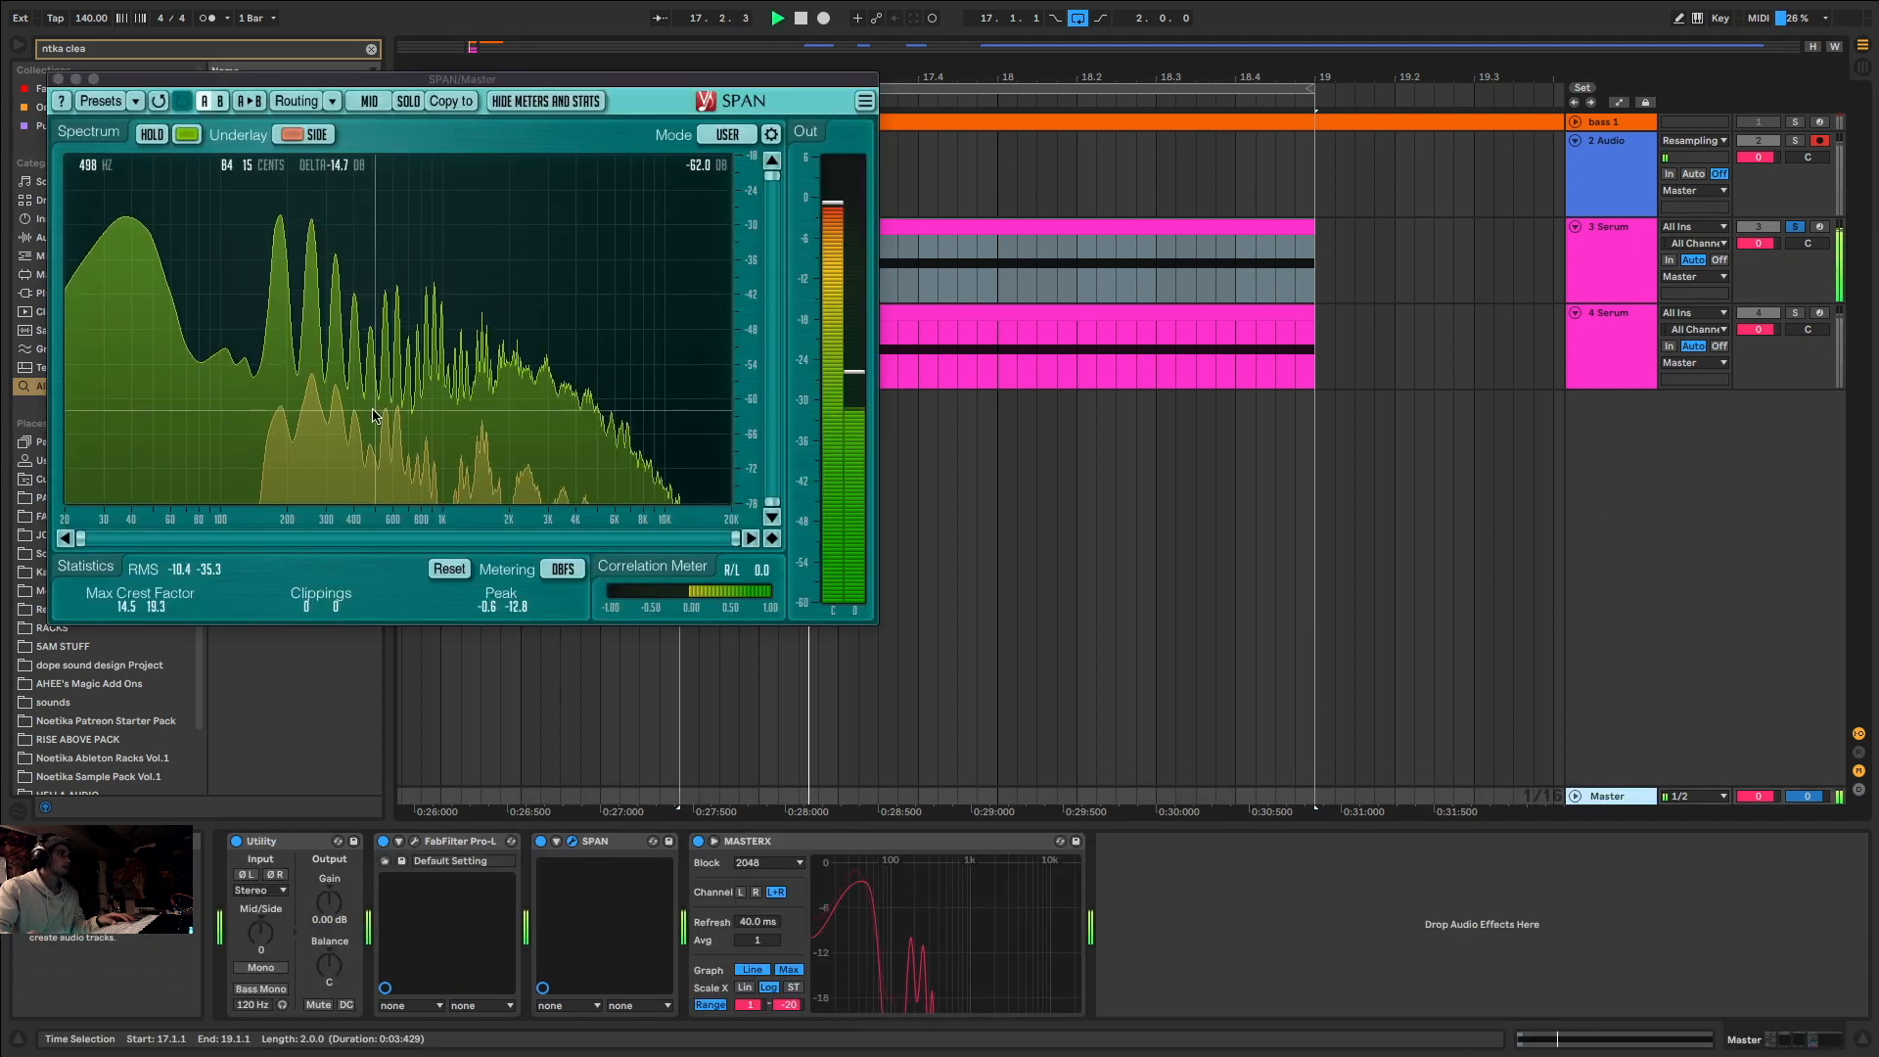
# Step: Turn off solo on the 3 Serum track and copy its Ntka-Clean Stereo Tools rack to the 4 Serum track
pyautogui.press('space')
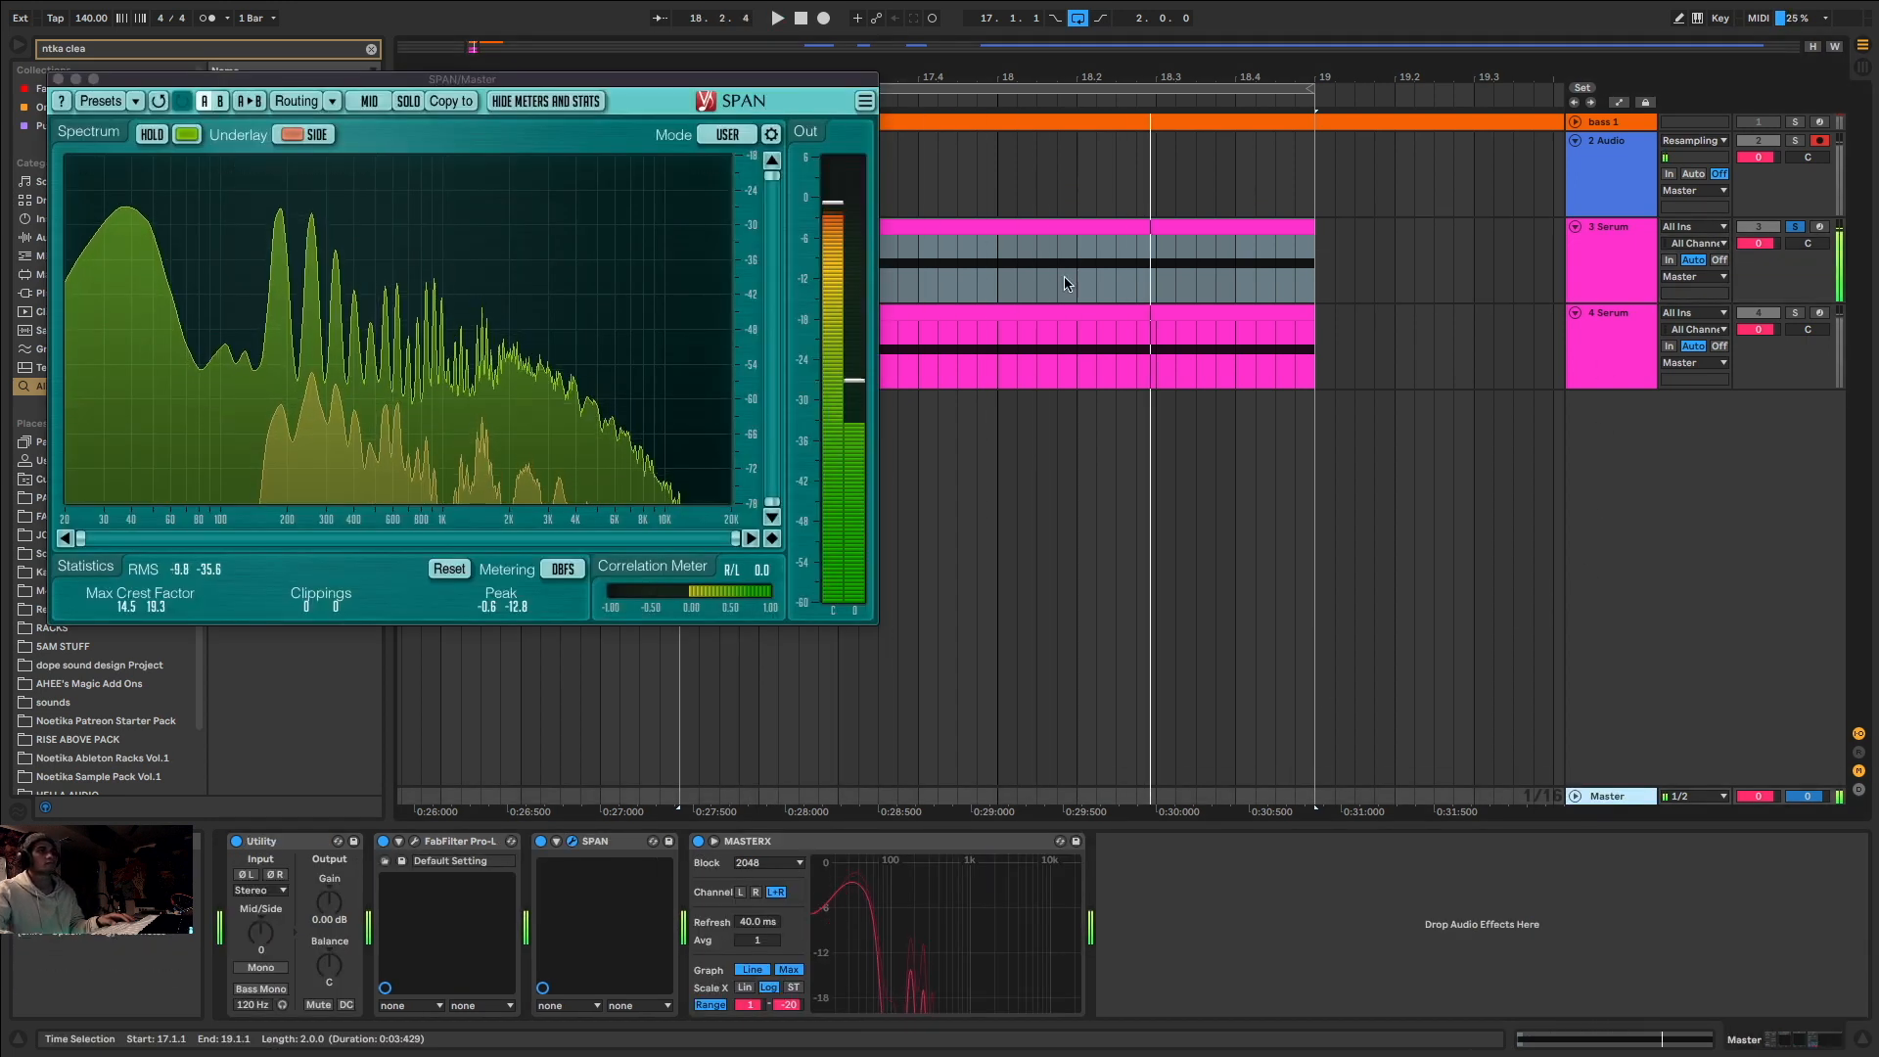
pyautogui.click(1604, 284)
pyautogui.click(1793, 228)
pyautogui.click(1095, 228)
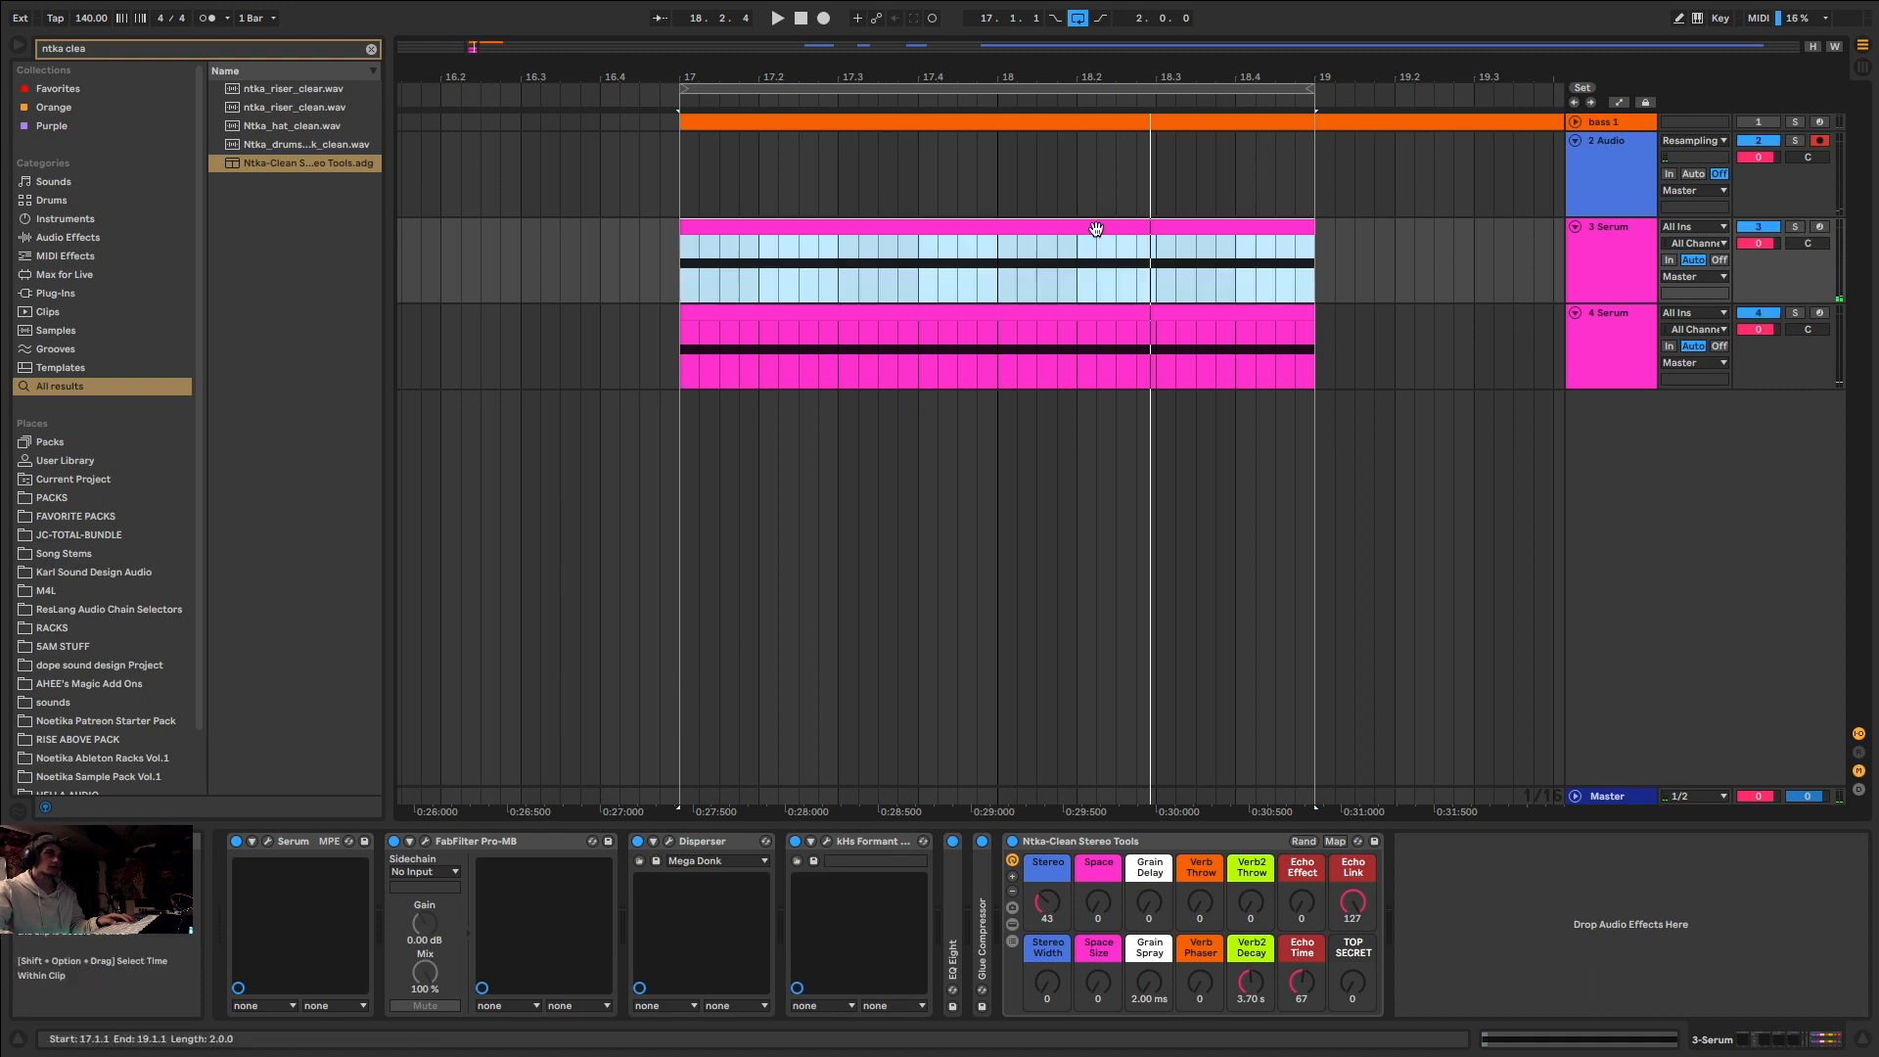
pyautogui.moveTo(1199, 842); pyautogui.dragTo(1206, 352)
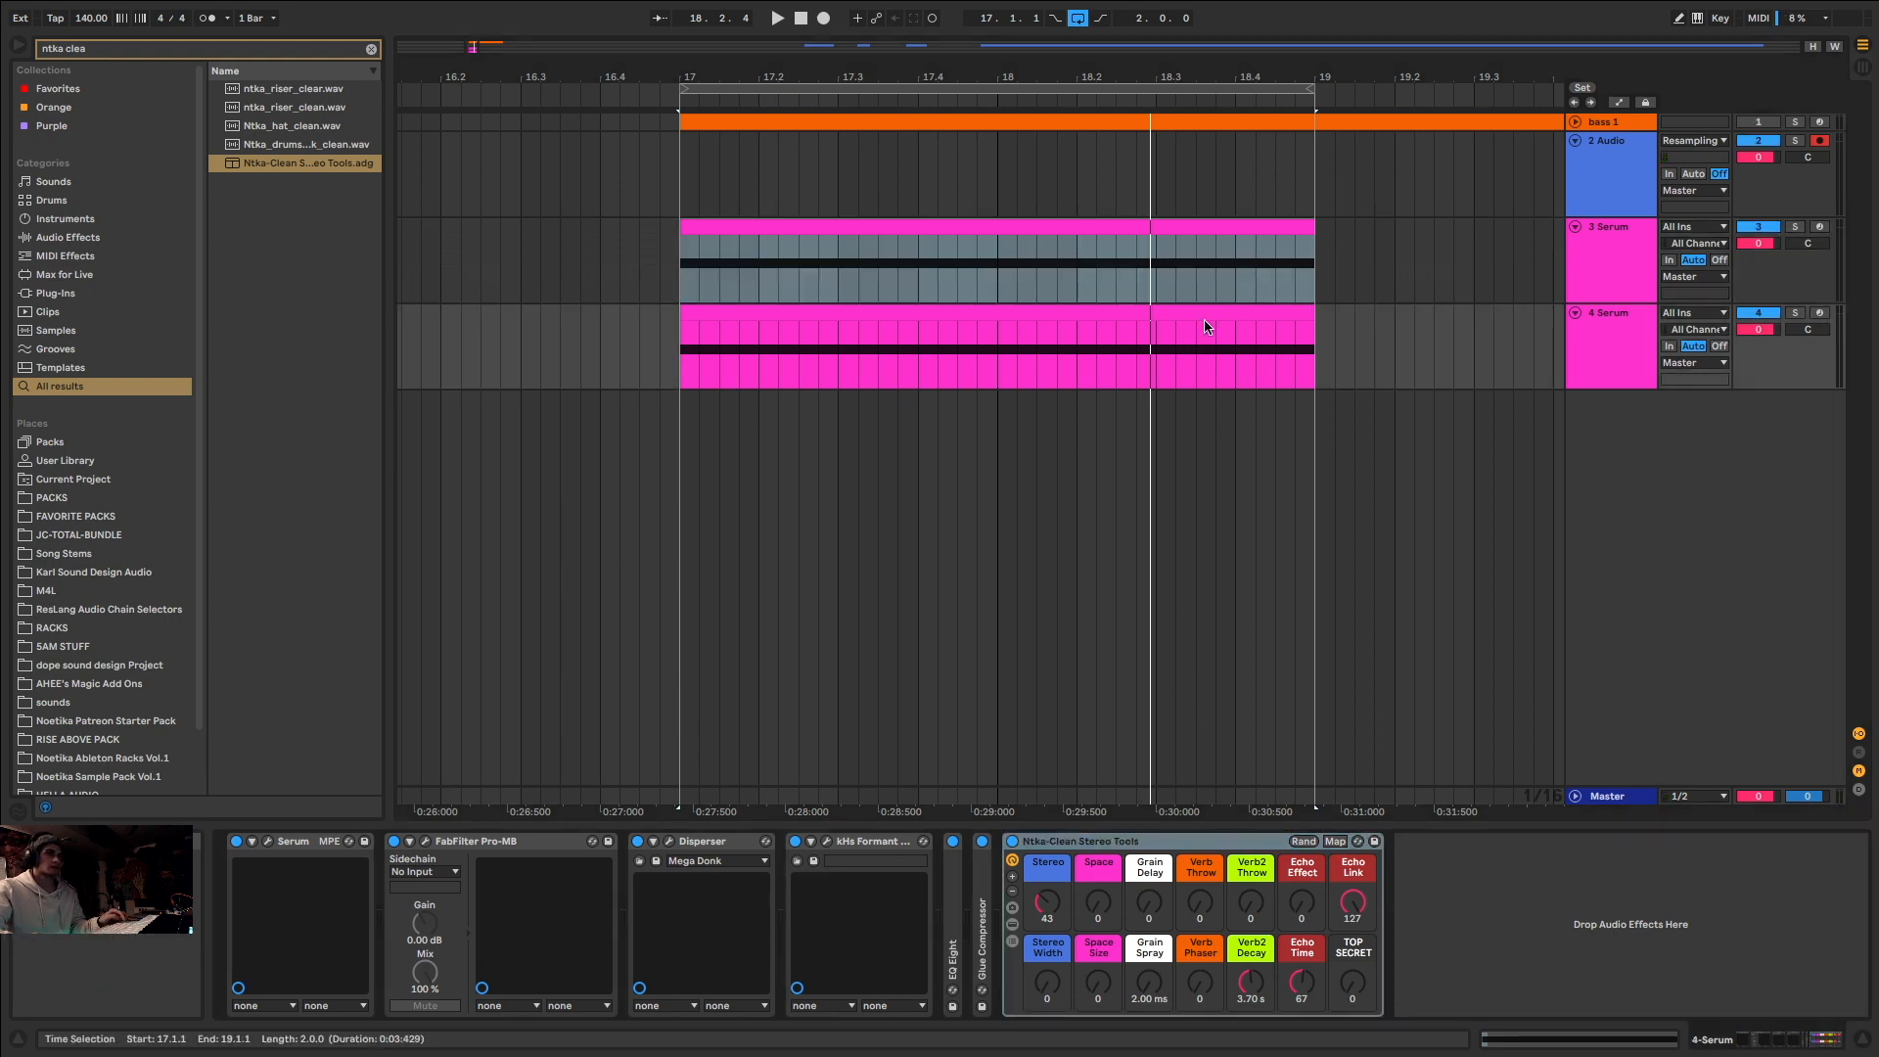
# Step: Cut the Serum clips down to one beat each, with 3 Serum starting at bar 17 and 4 Serum at 17.2
pyautogui.click(1164, 310)
pyautogui.moveTo(798, 227); pyautogui.dragTo(851, 323)
pyautogui.press('space')
pyautogui.click(721, 281)
pyautogui.press('space')
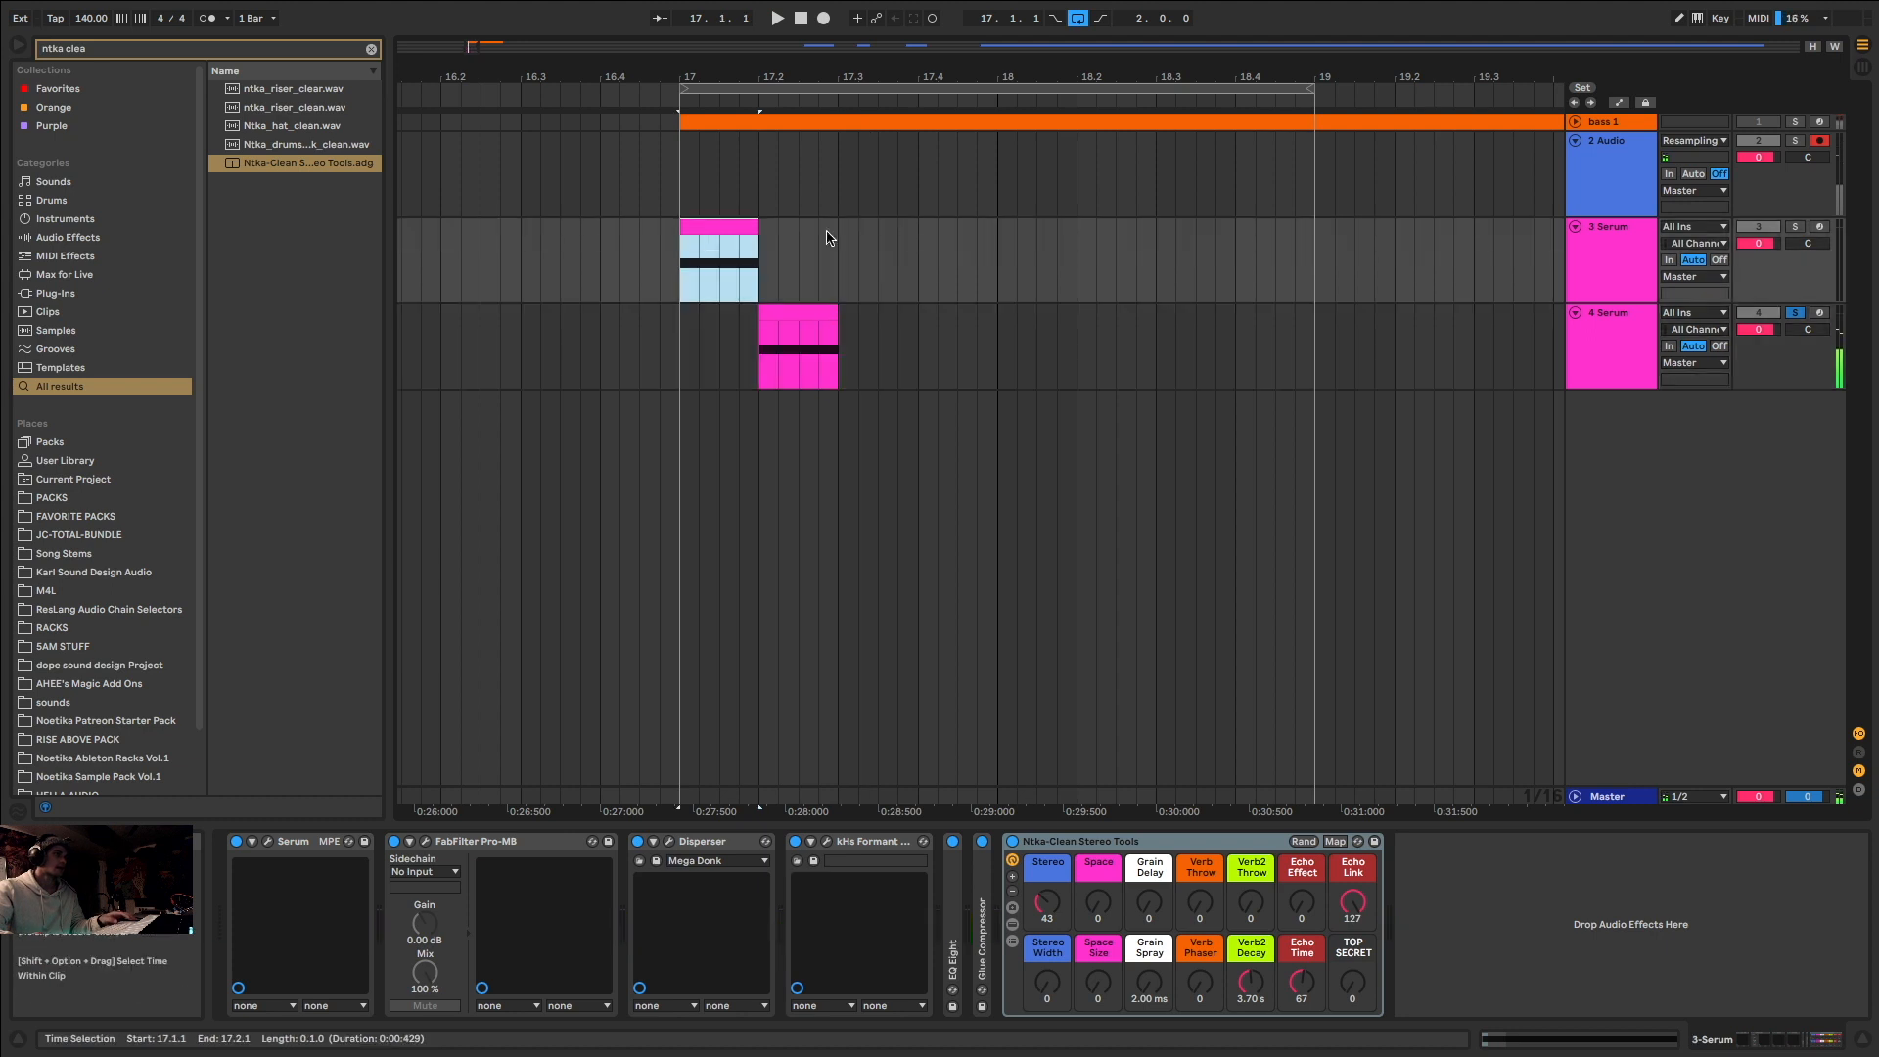
# Step: Switch the solo from the 3 Serum track to the 4 Serum track and play its clip at 17.2
pyautogui.click(1796, 227)
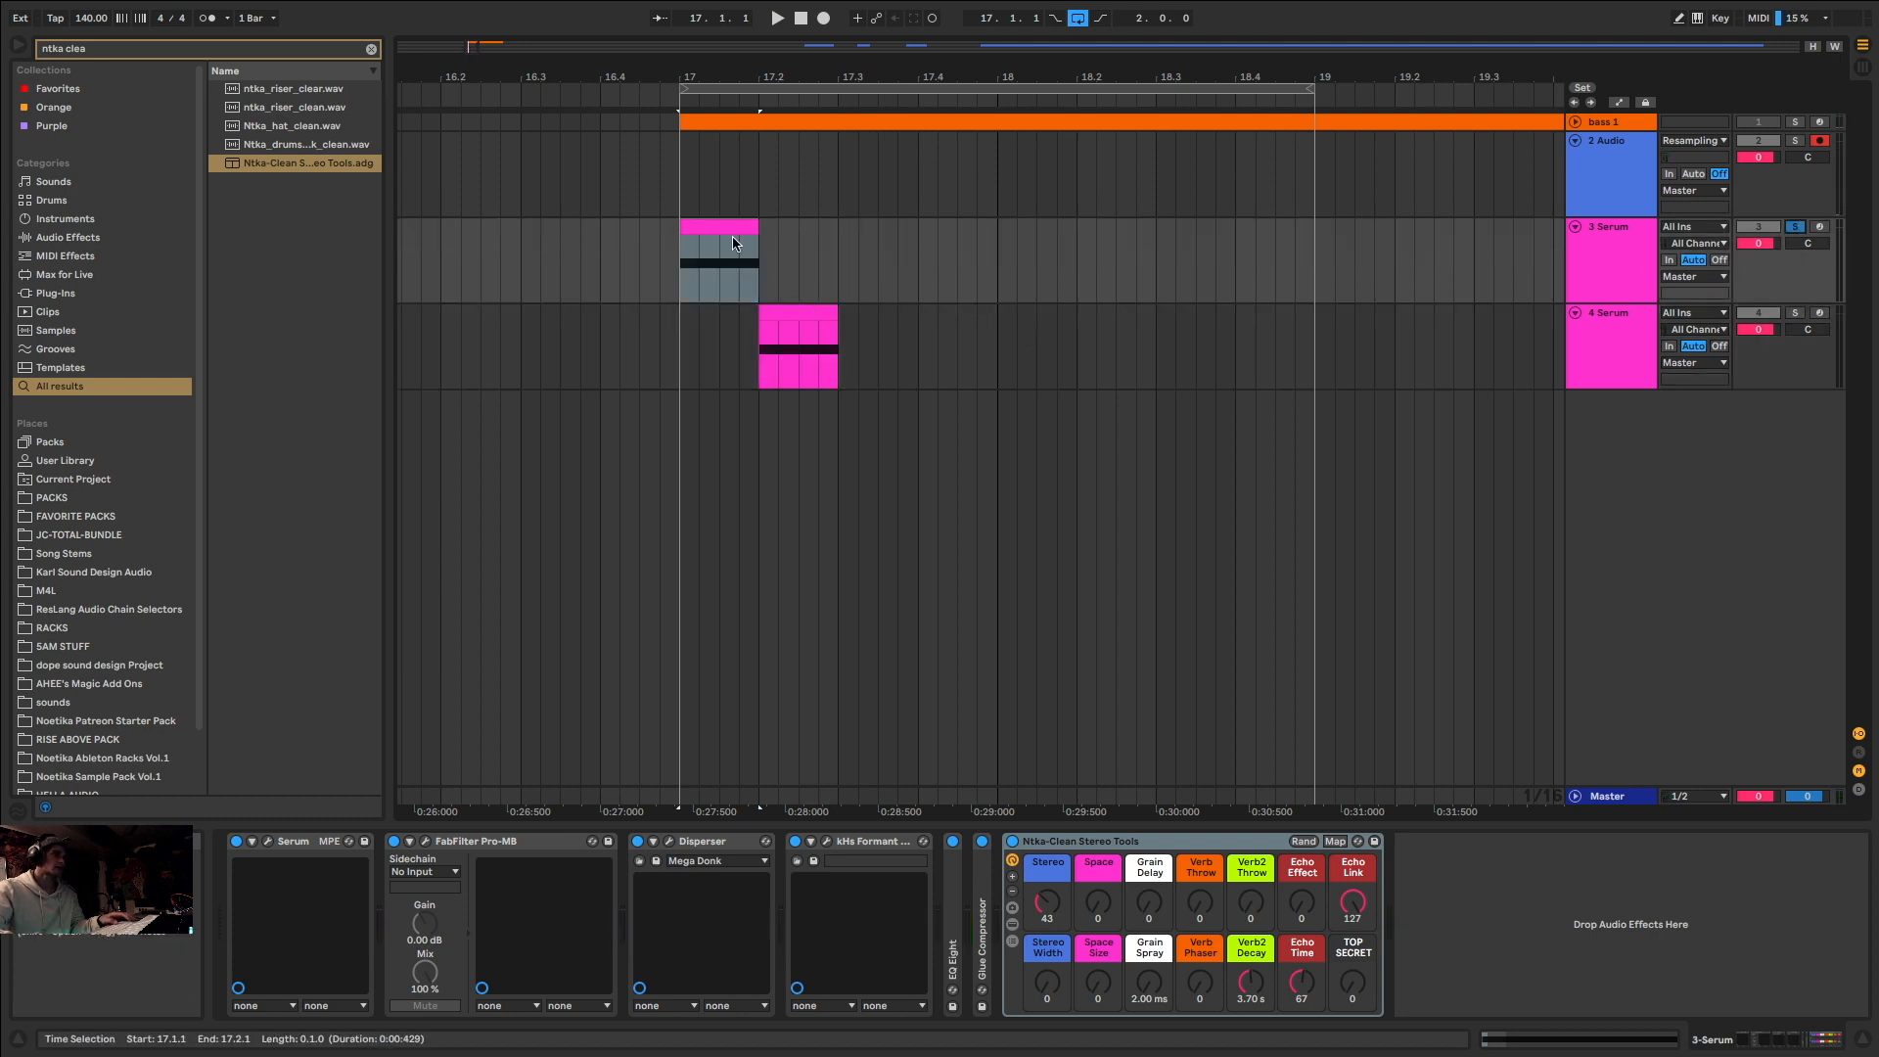
pyautogui.click(755, 293)
pyautogui.click(797, 328)
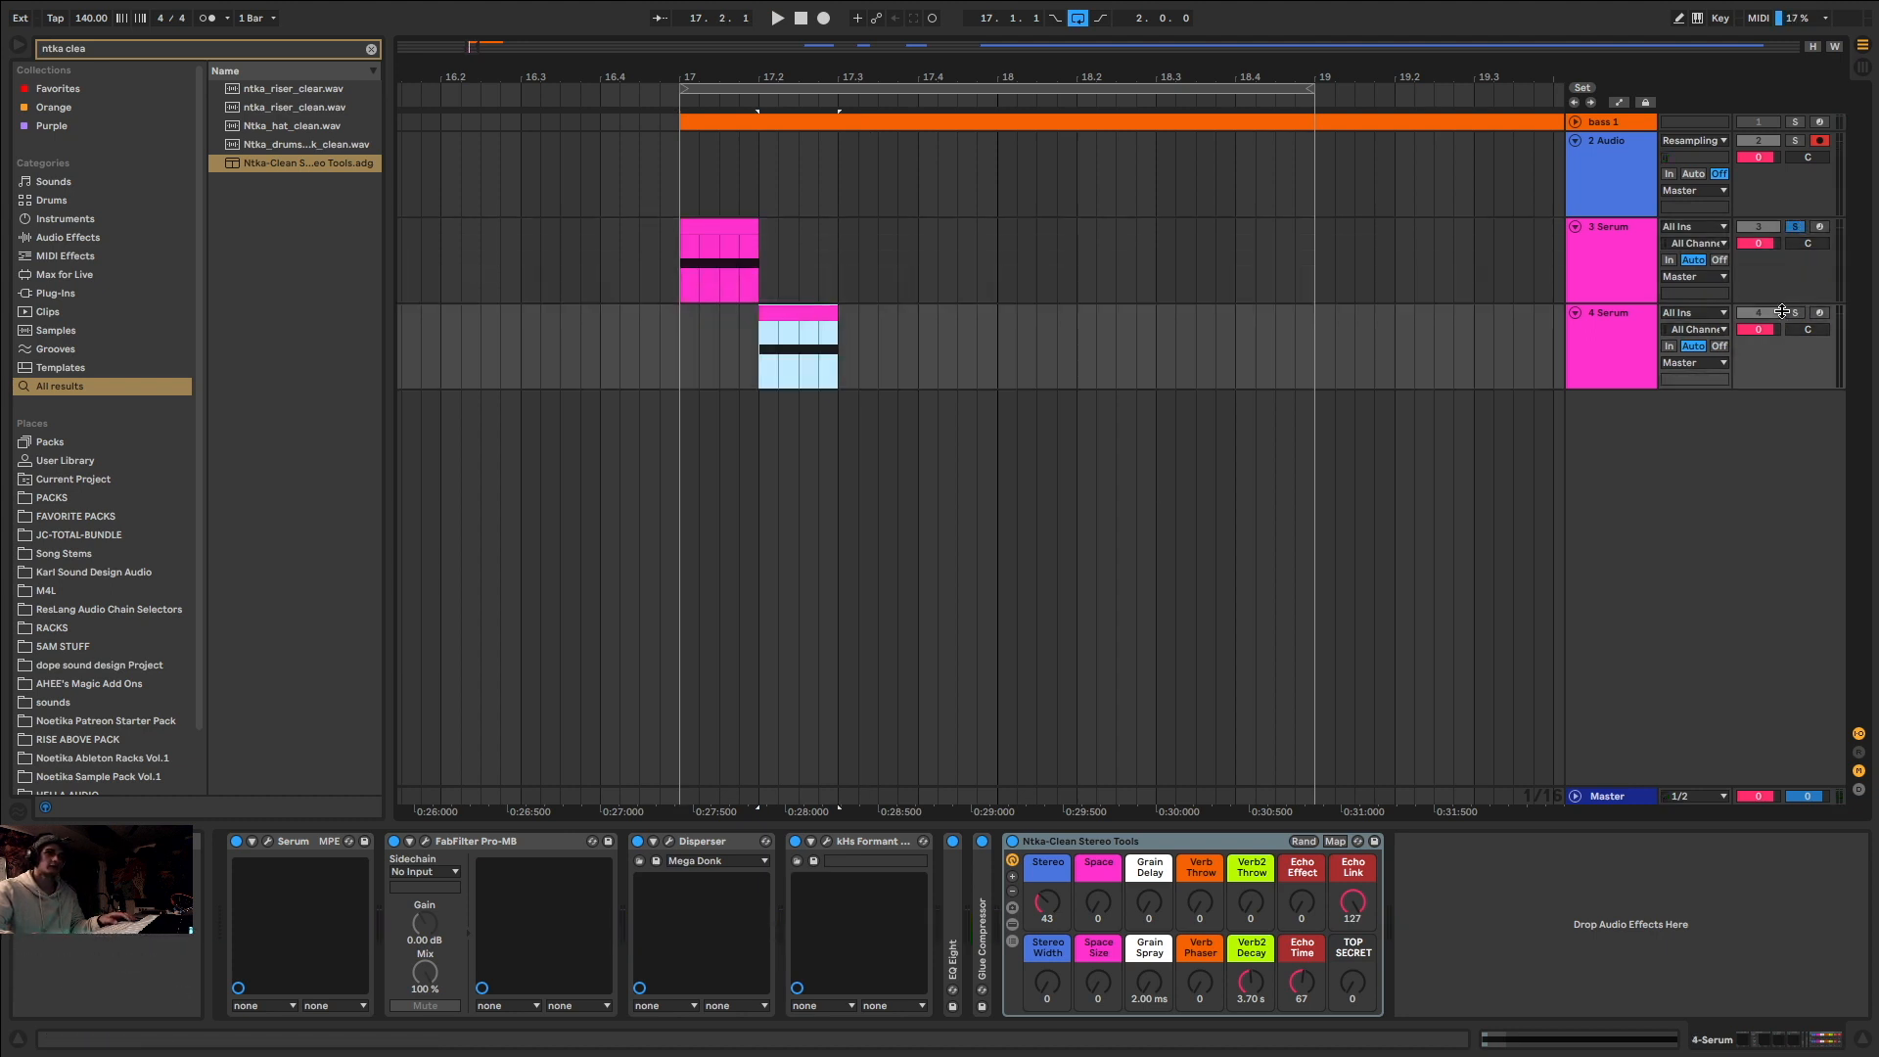
pyautogui.click(1795, 312)
pyautogui.click(810, 311)
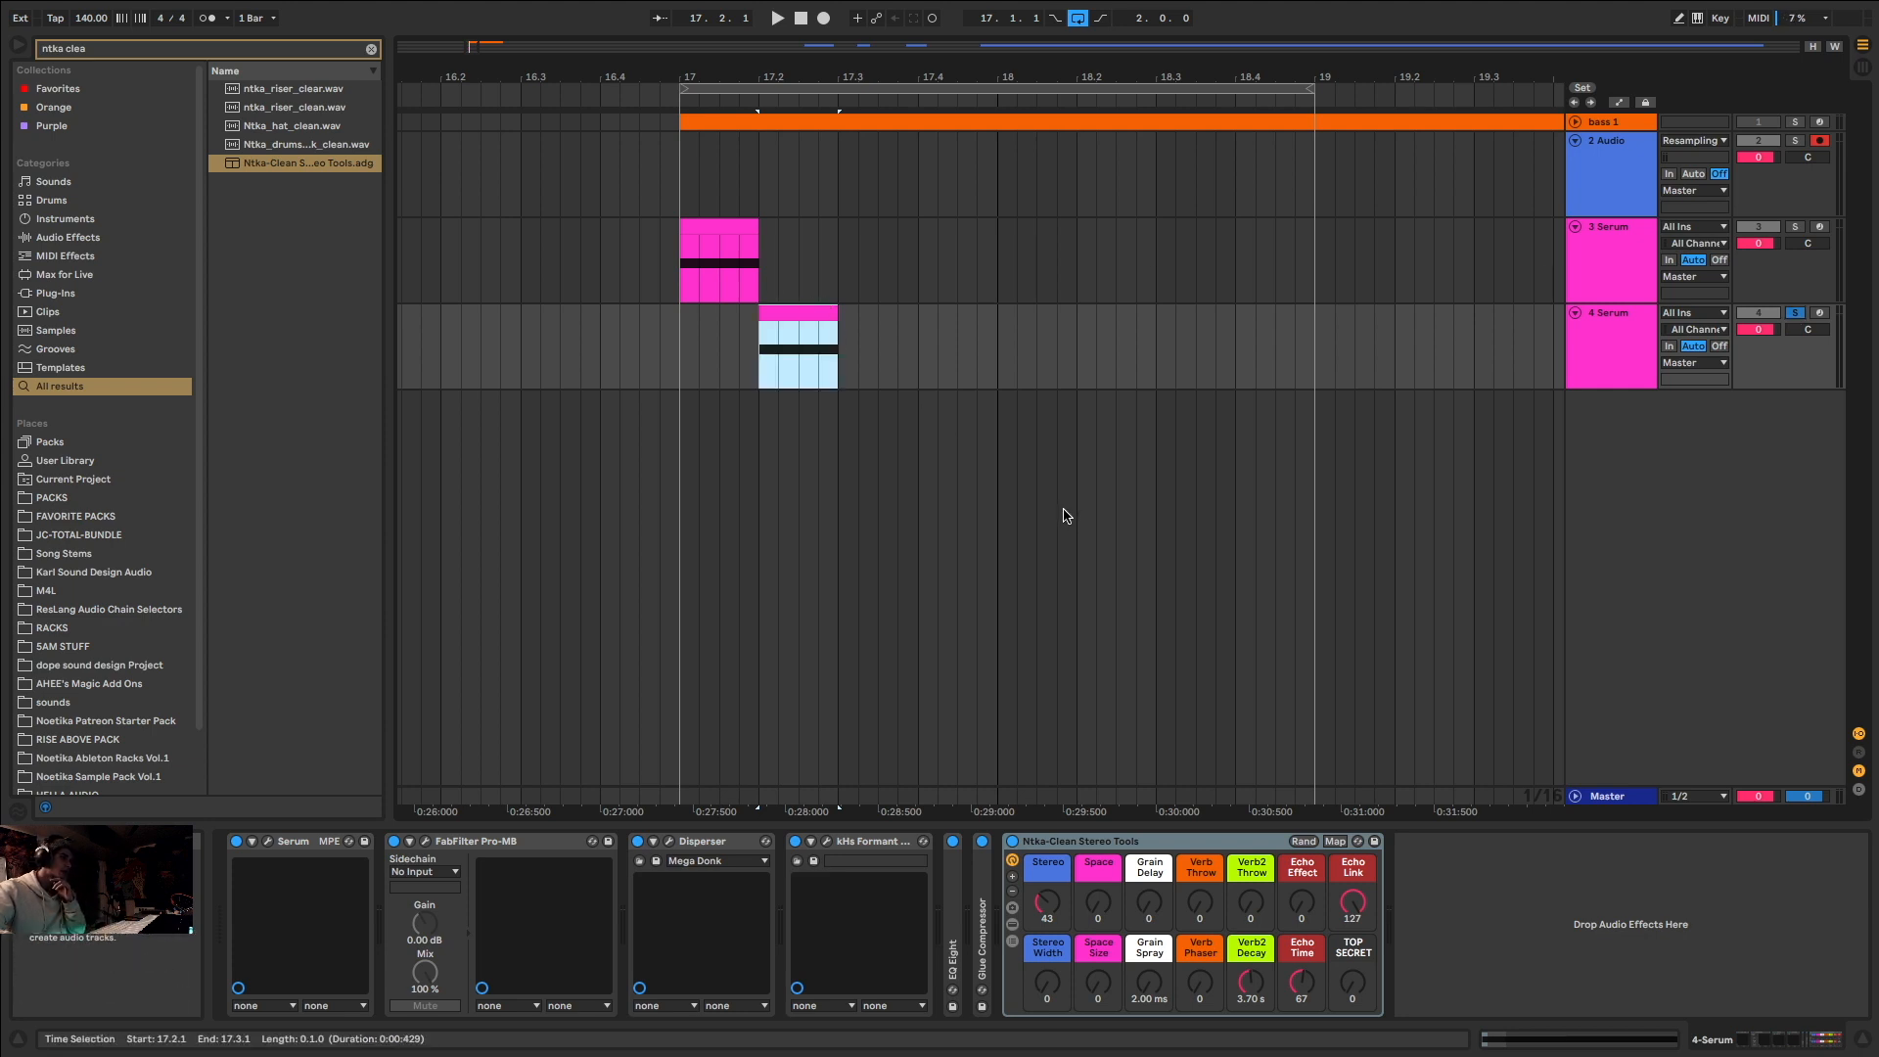
pyautogui.press('space')
# Step: Reshape LFO 1 in 4 Serum's synth to an early peak with a concave decay, and lay its clip out from 18.1 to 18.4
pyautogui.click(267, 841)
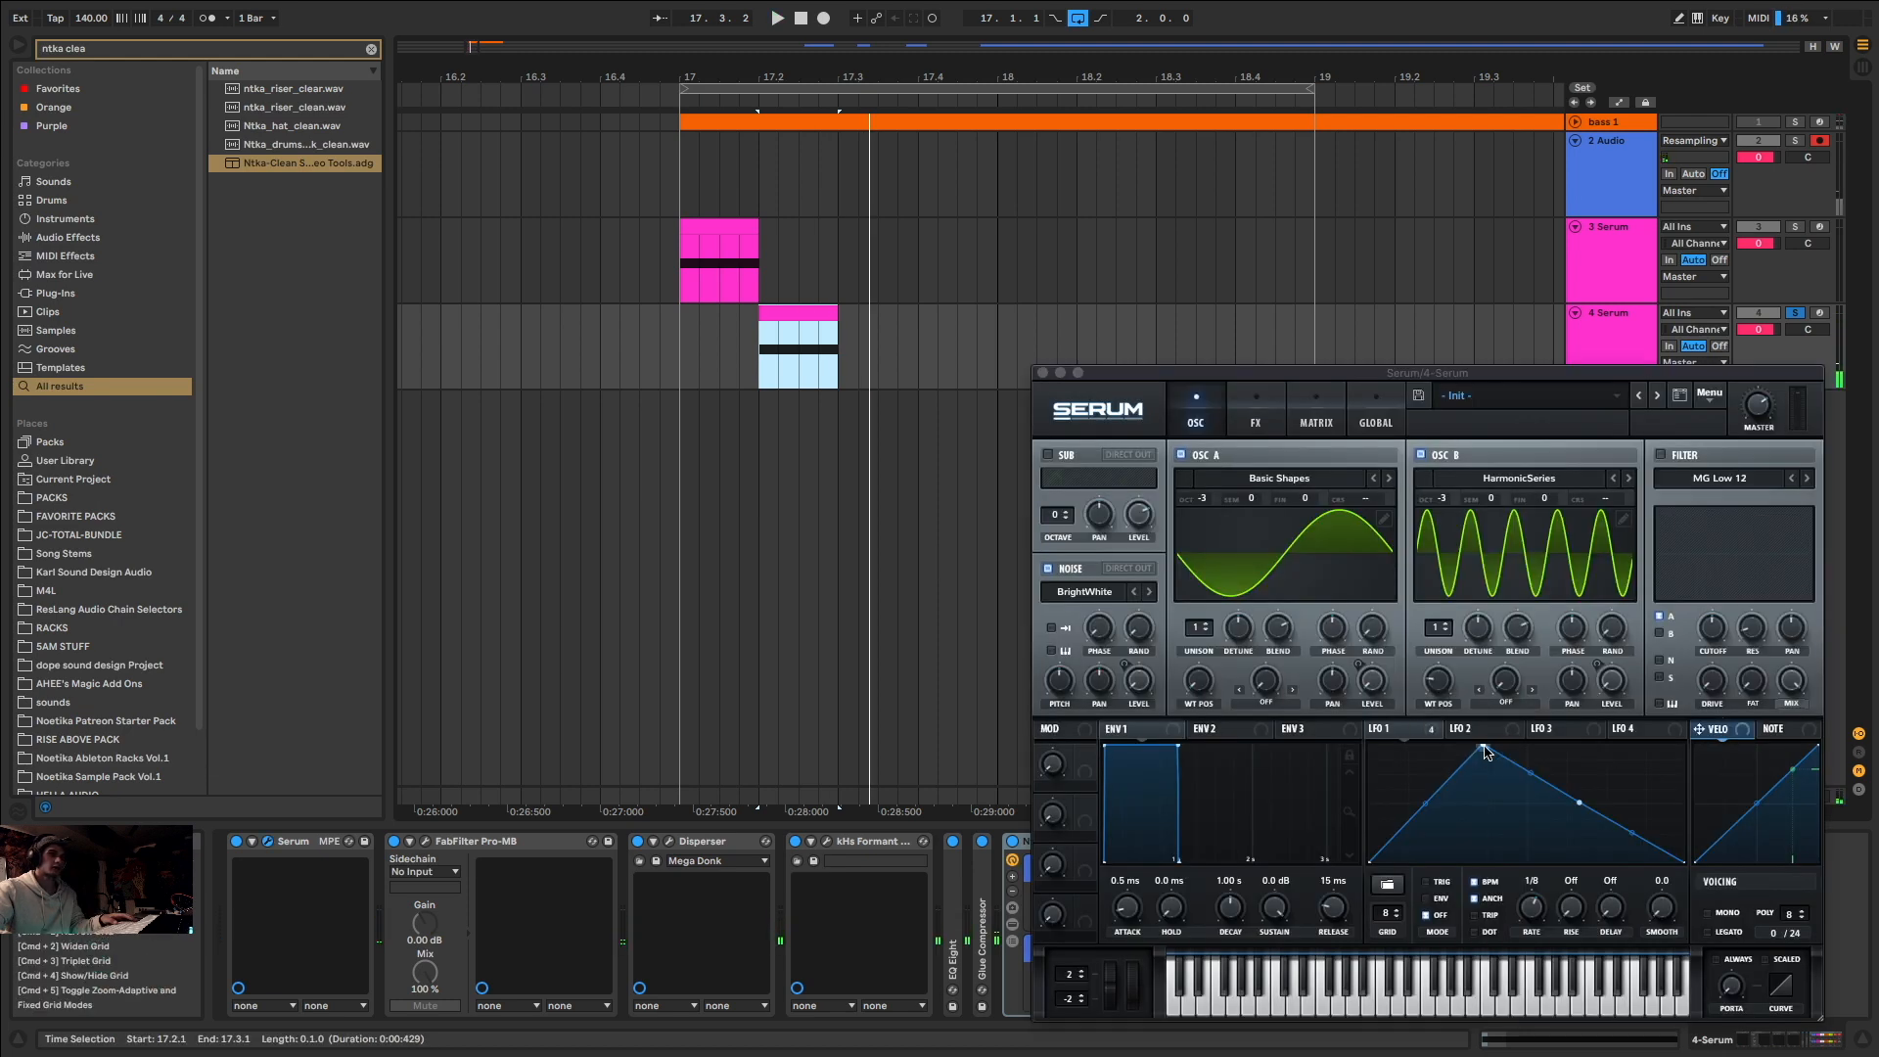
pyautogui.moveTo(1483, 746); pyautogui.dragTo(1400, 746)
pyautogui.moveTo(1579, 803); pyautogui.dragTo(1595, 862)
pyautogui.moveTo(836, 312); pyautogui.dragTo(1176, 312)
pyautogui.moveTo(1495, 780); pyautogui.dragTo(1498, 822)
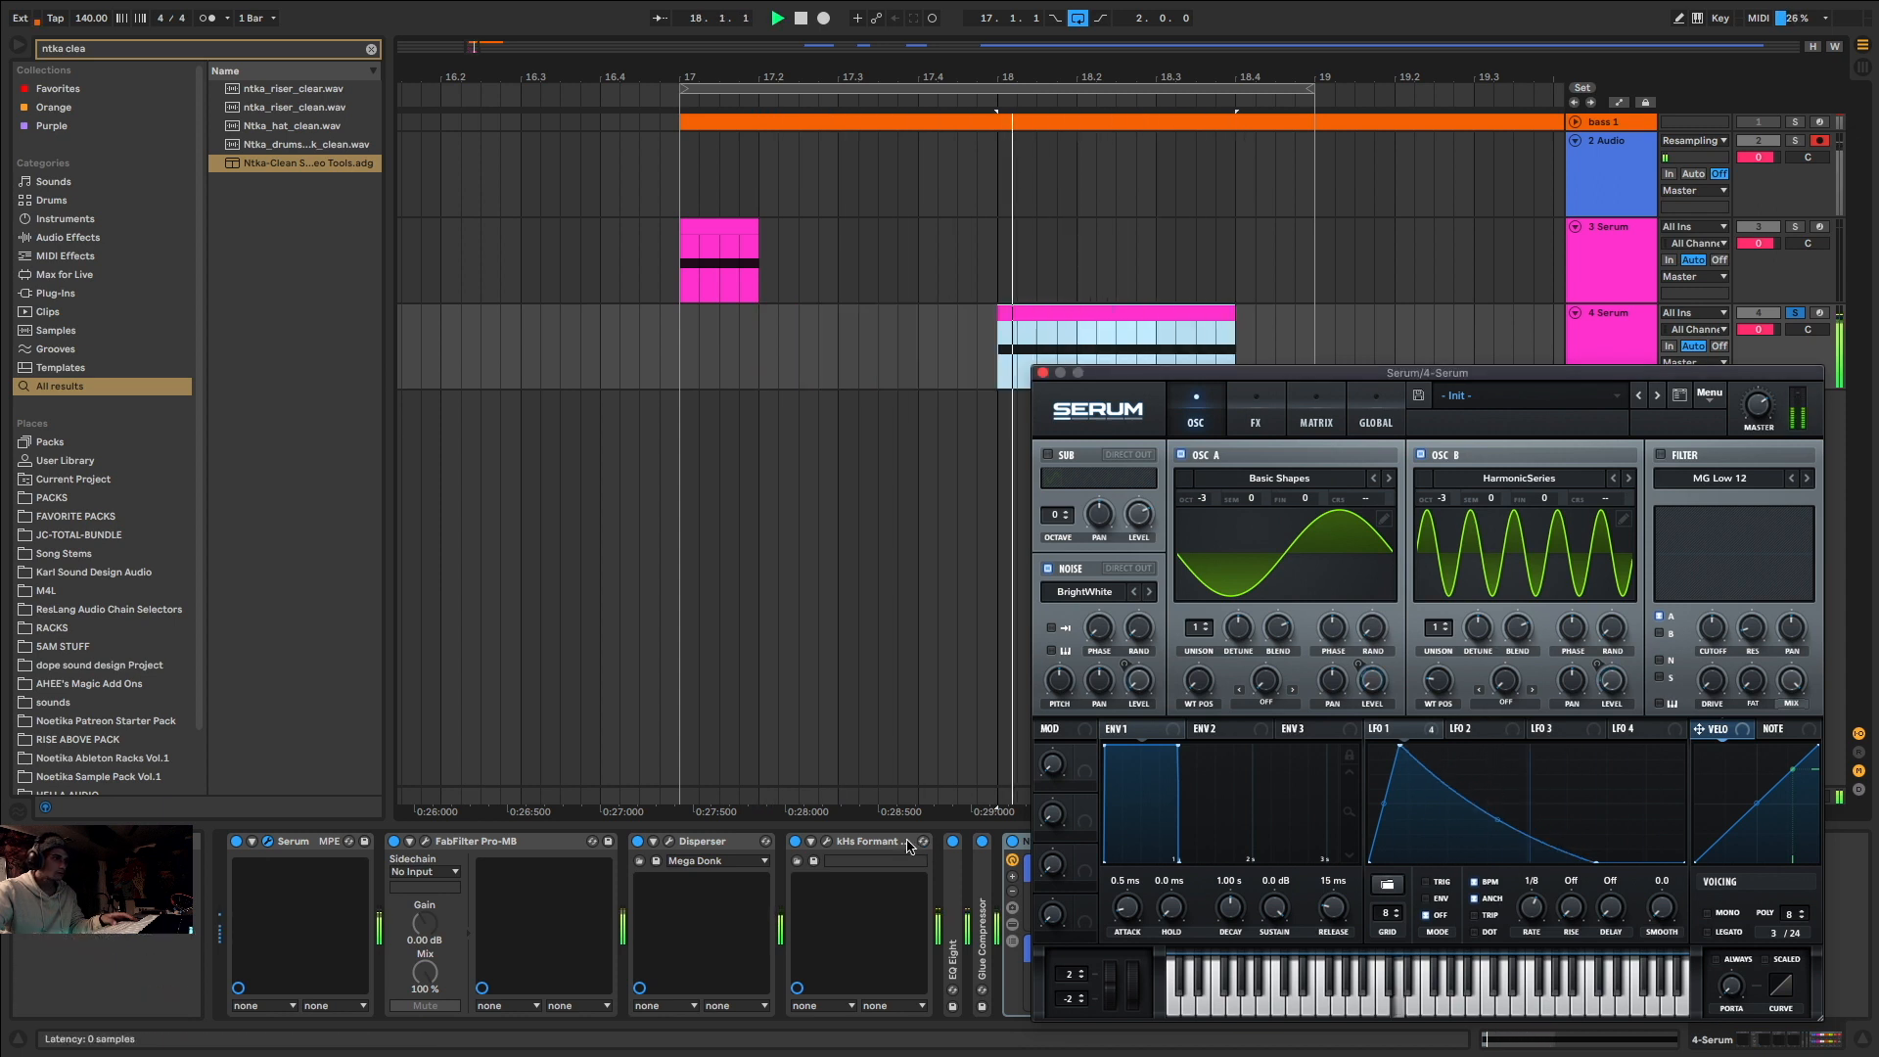
pyautogui.press('space')
# Step: Try the 4 Serum bass with Disperser deleted, and undo the deletion
pyautogui.click(712, 842)
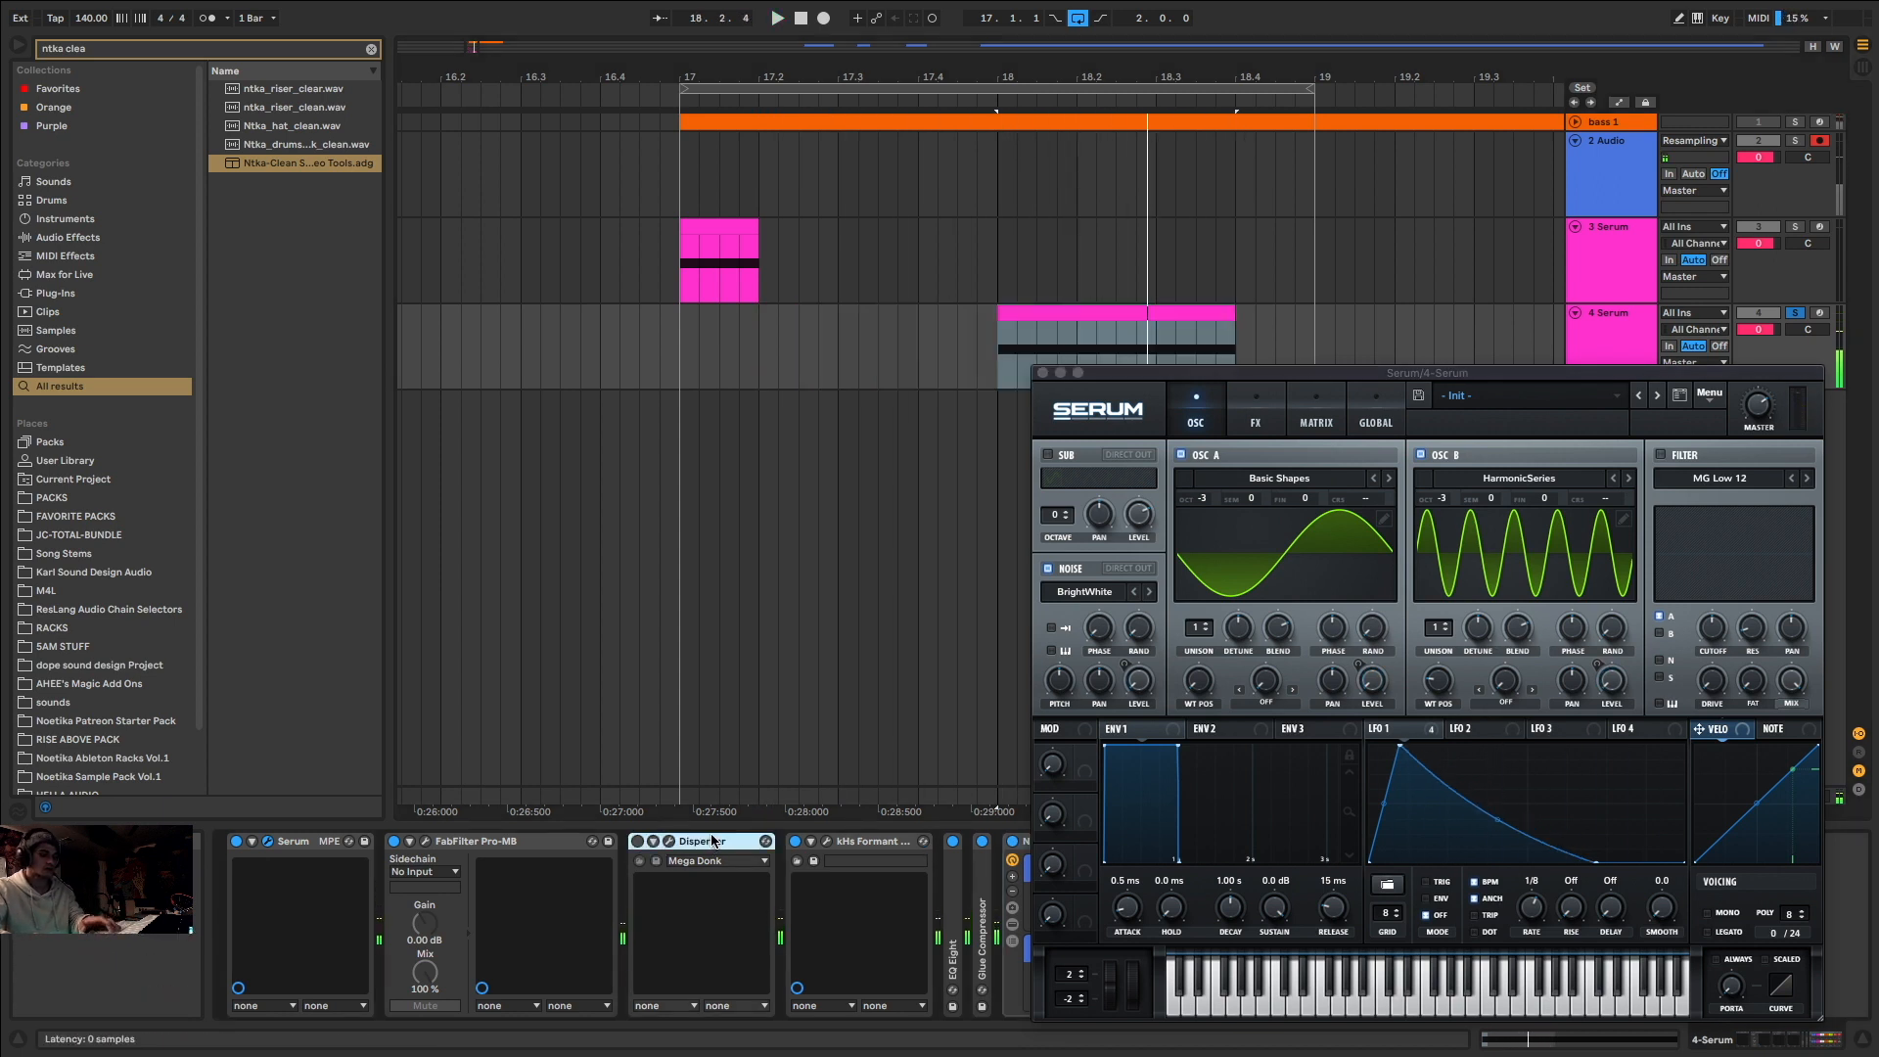
pyautogui.press('Delete')
pyautogui.press('space')
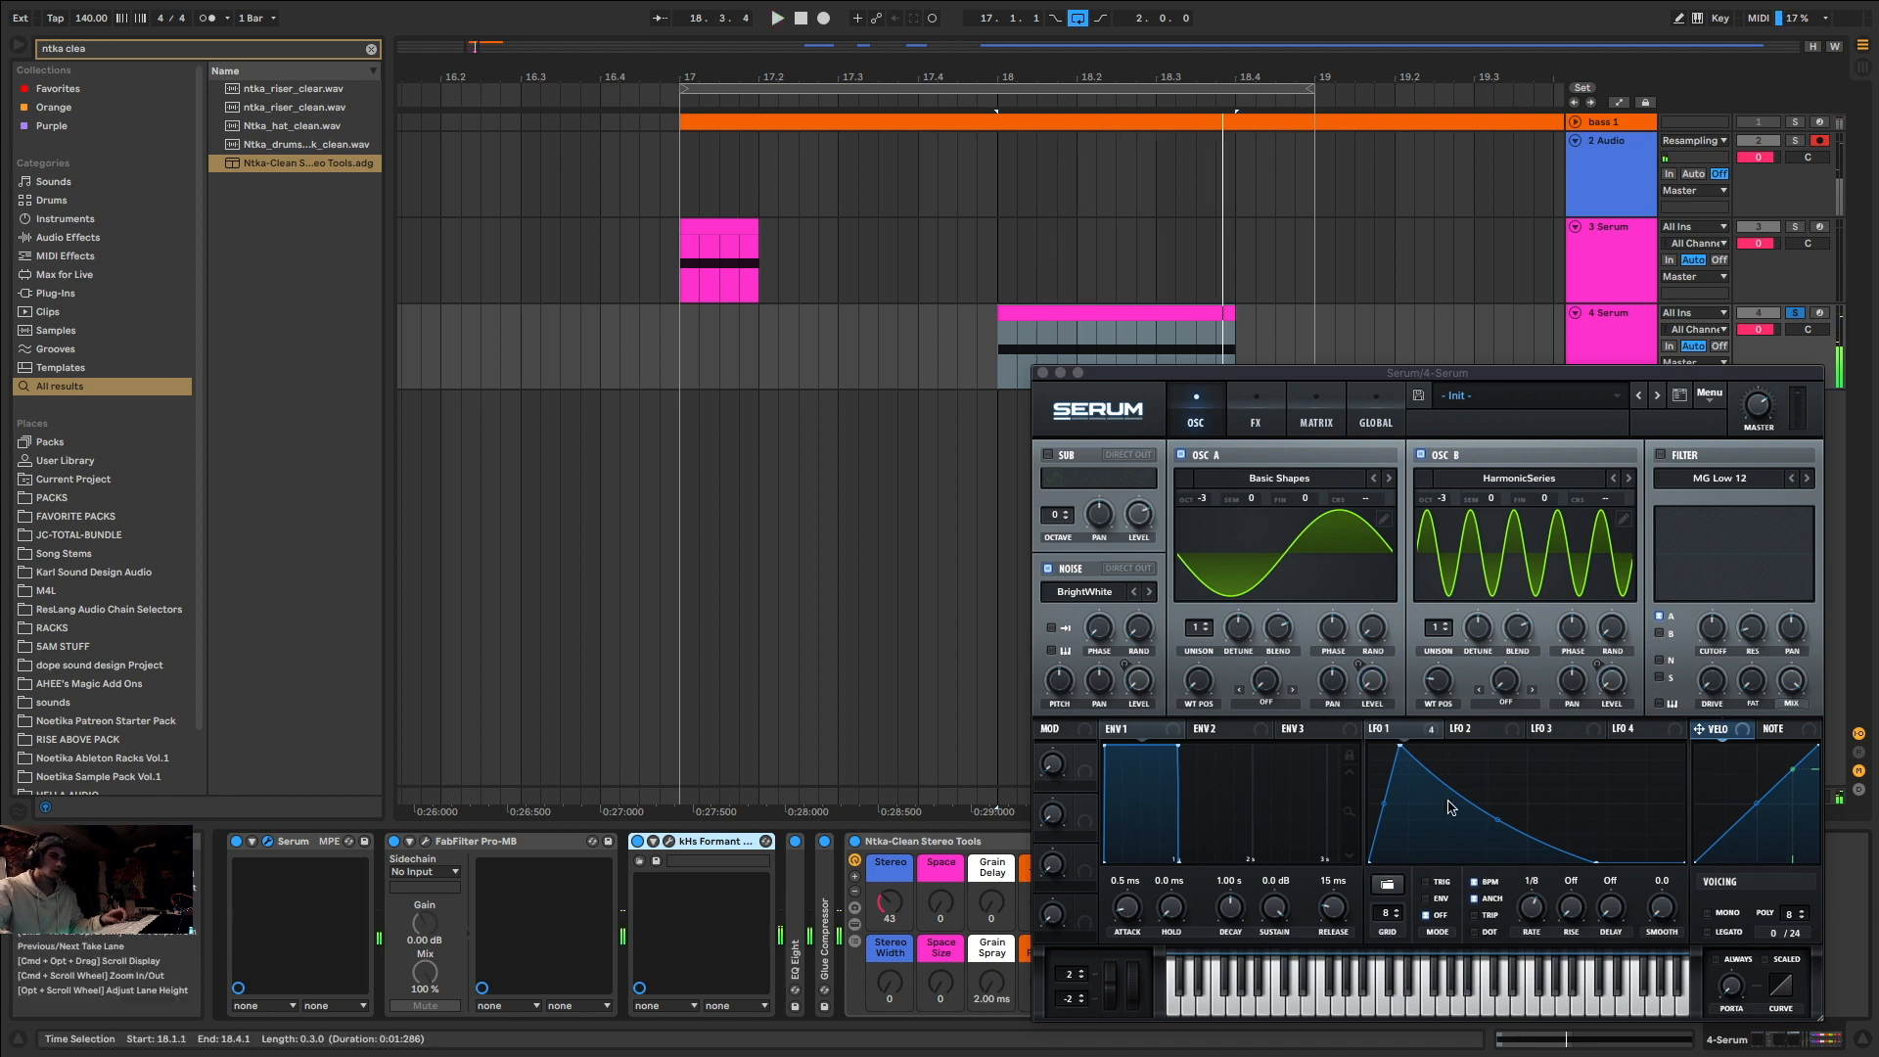
pyautogui.press('super+z')
# Step: Move OSC B's HarmonicSeries wavetable to a higher harmonic, lower Disperser's Amount during playback, and hide the plug-in windows
pyautogui.moveTo(1443, 498)
pyautogui.mouseDown()
pyautogui.moveTo(1447, 481)
pyautogui.moveTo(1445, 497)
pyautogui.mouseUp()
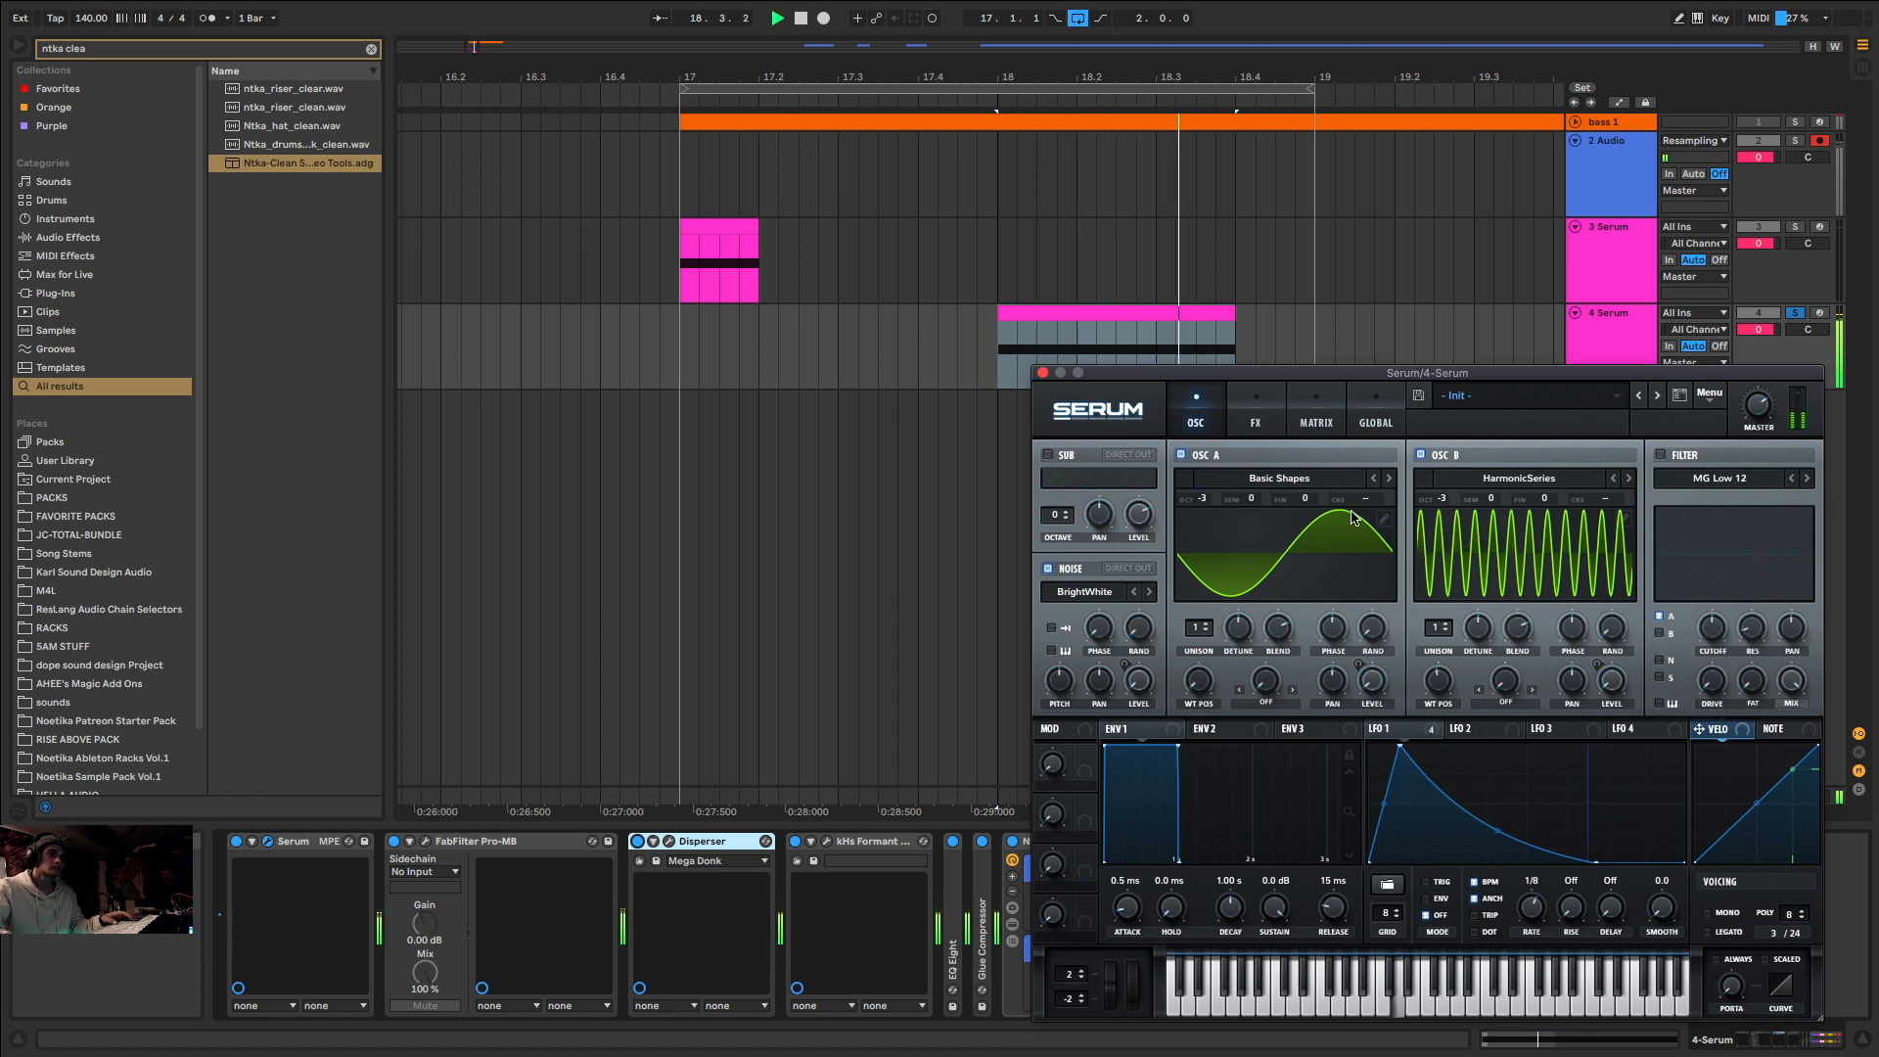
pyautogui.moveTo(874, 230); pyautogui.dragTo(874, 274)
pyautogui.press('space')
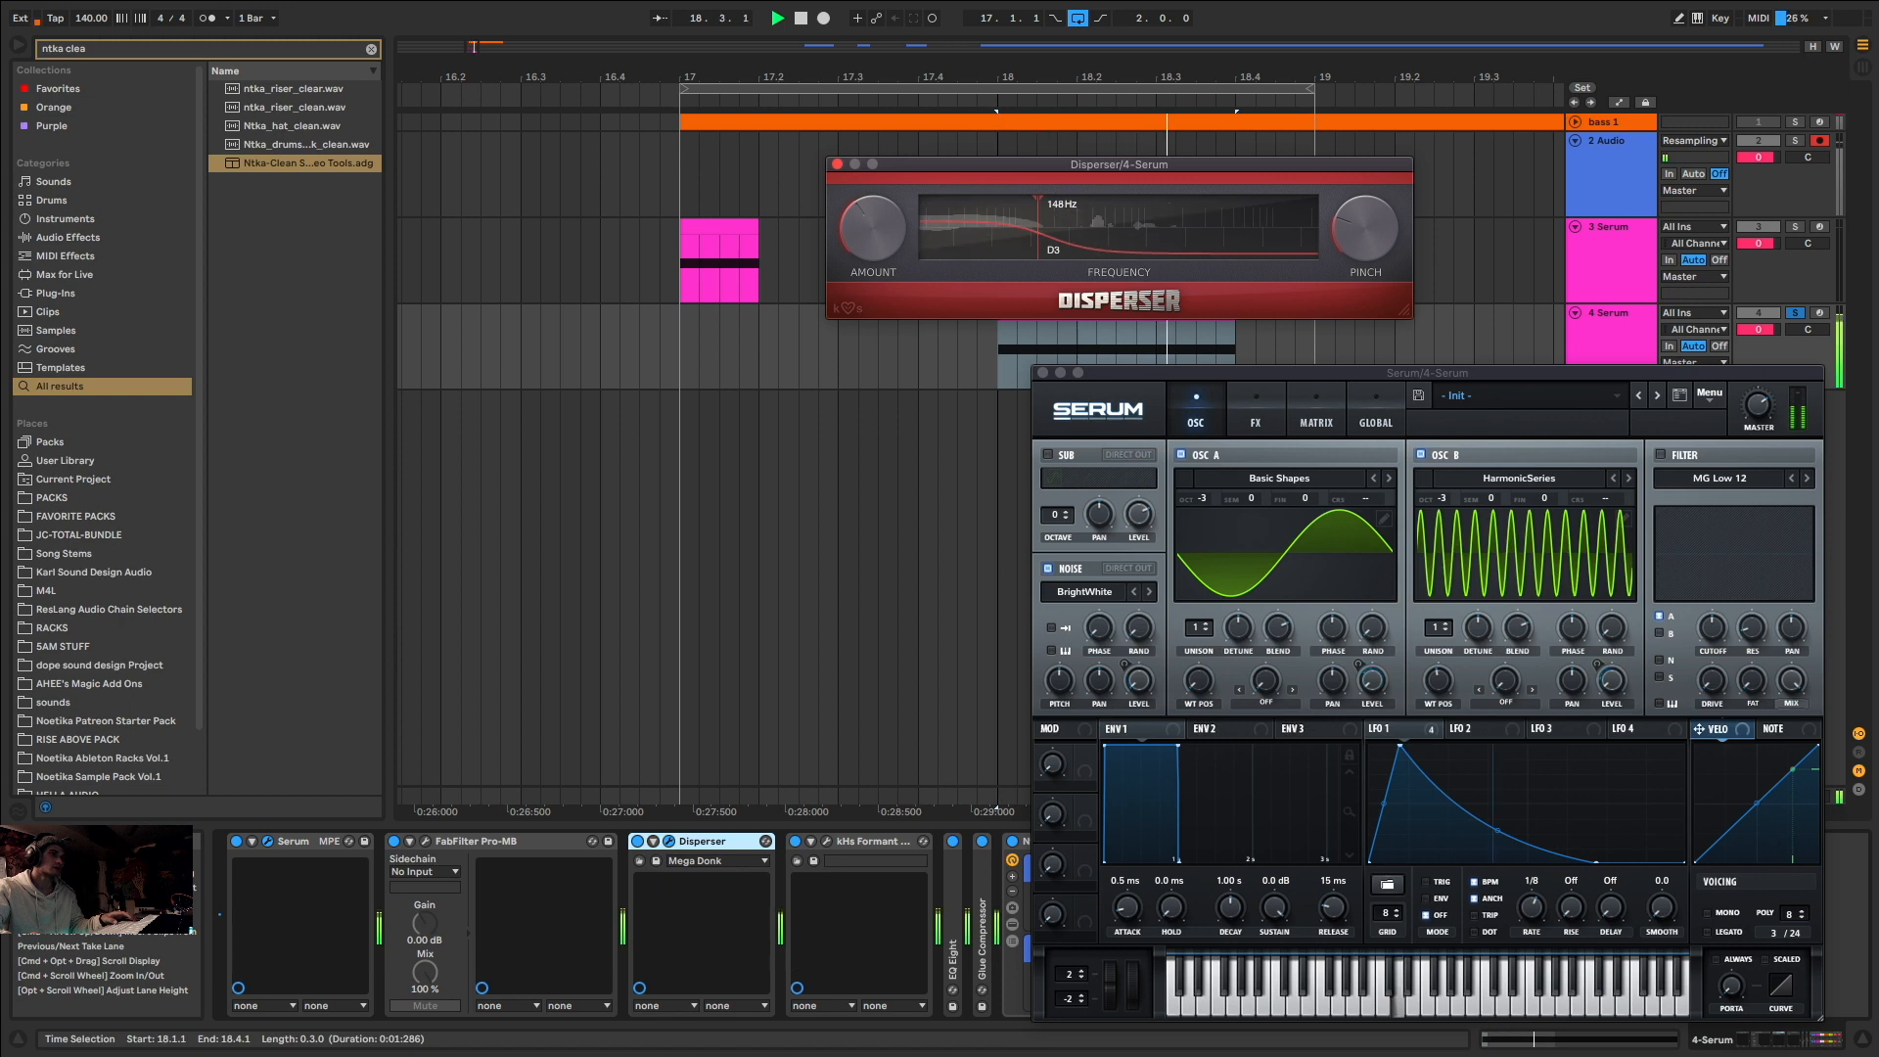
pyautogui.press('space')
pyautogui.press('alt+super+p')
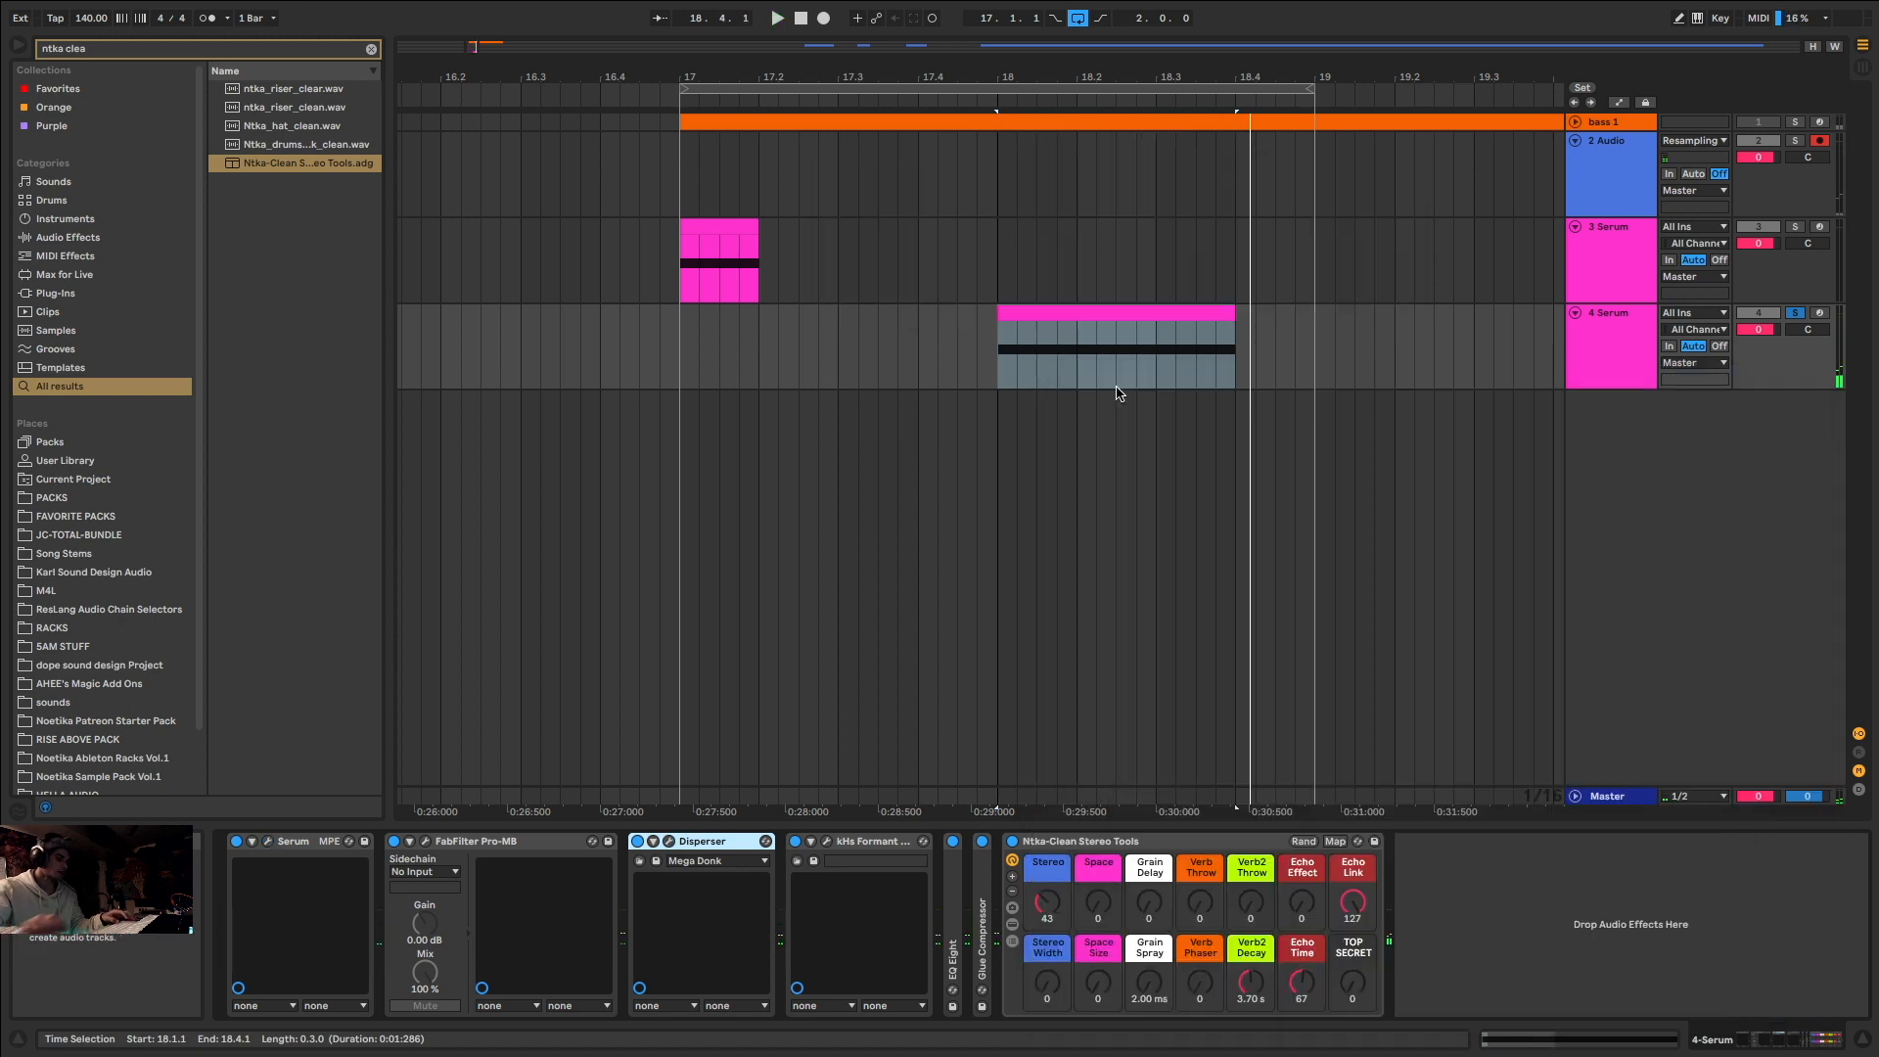
# Step: Search for "multi" and add Multiband Compression between EQ Eight and Glue Compressor on the 4 Serum track
pyautogui.press('super+f')
pyautogui.write('multi')
pyautogui.moveTo(326, 595); pyautogui.dragTo(1045, 859)
pyautogui.press('space')
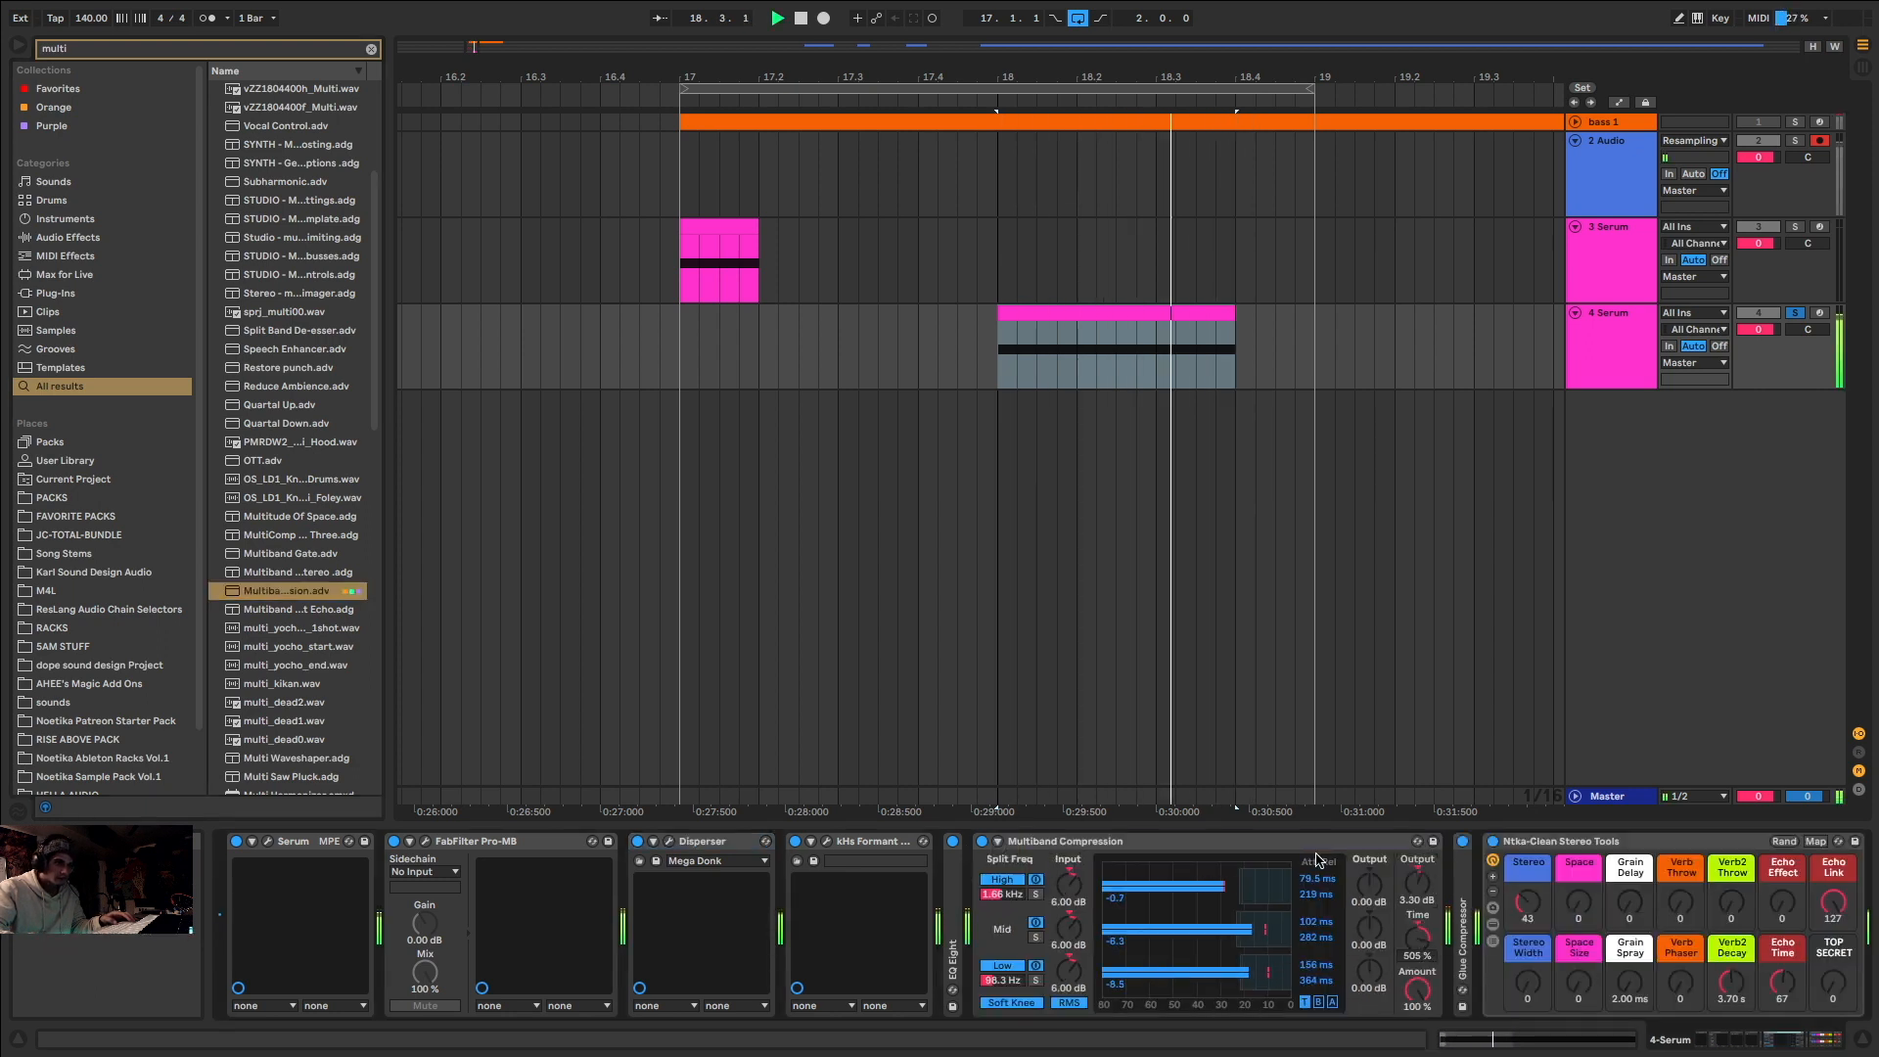
# Step: Try a duplicate of Multiband Compression in the 4 Serum chain and delete the copy
pyautogui.click(1133, 847)
pyautogui.hotkey('ctrl', 'd')
pyautogui.press('Delete')
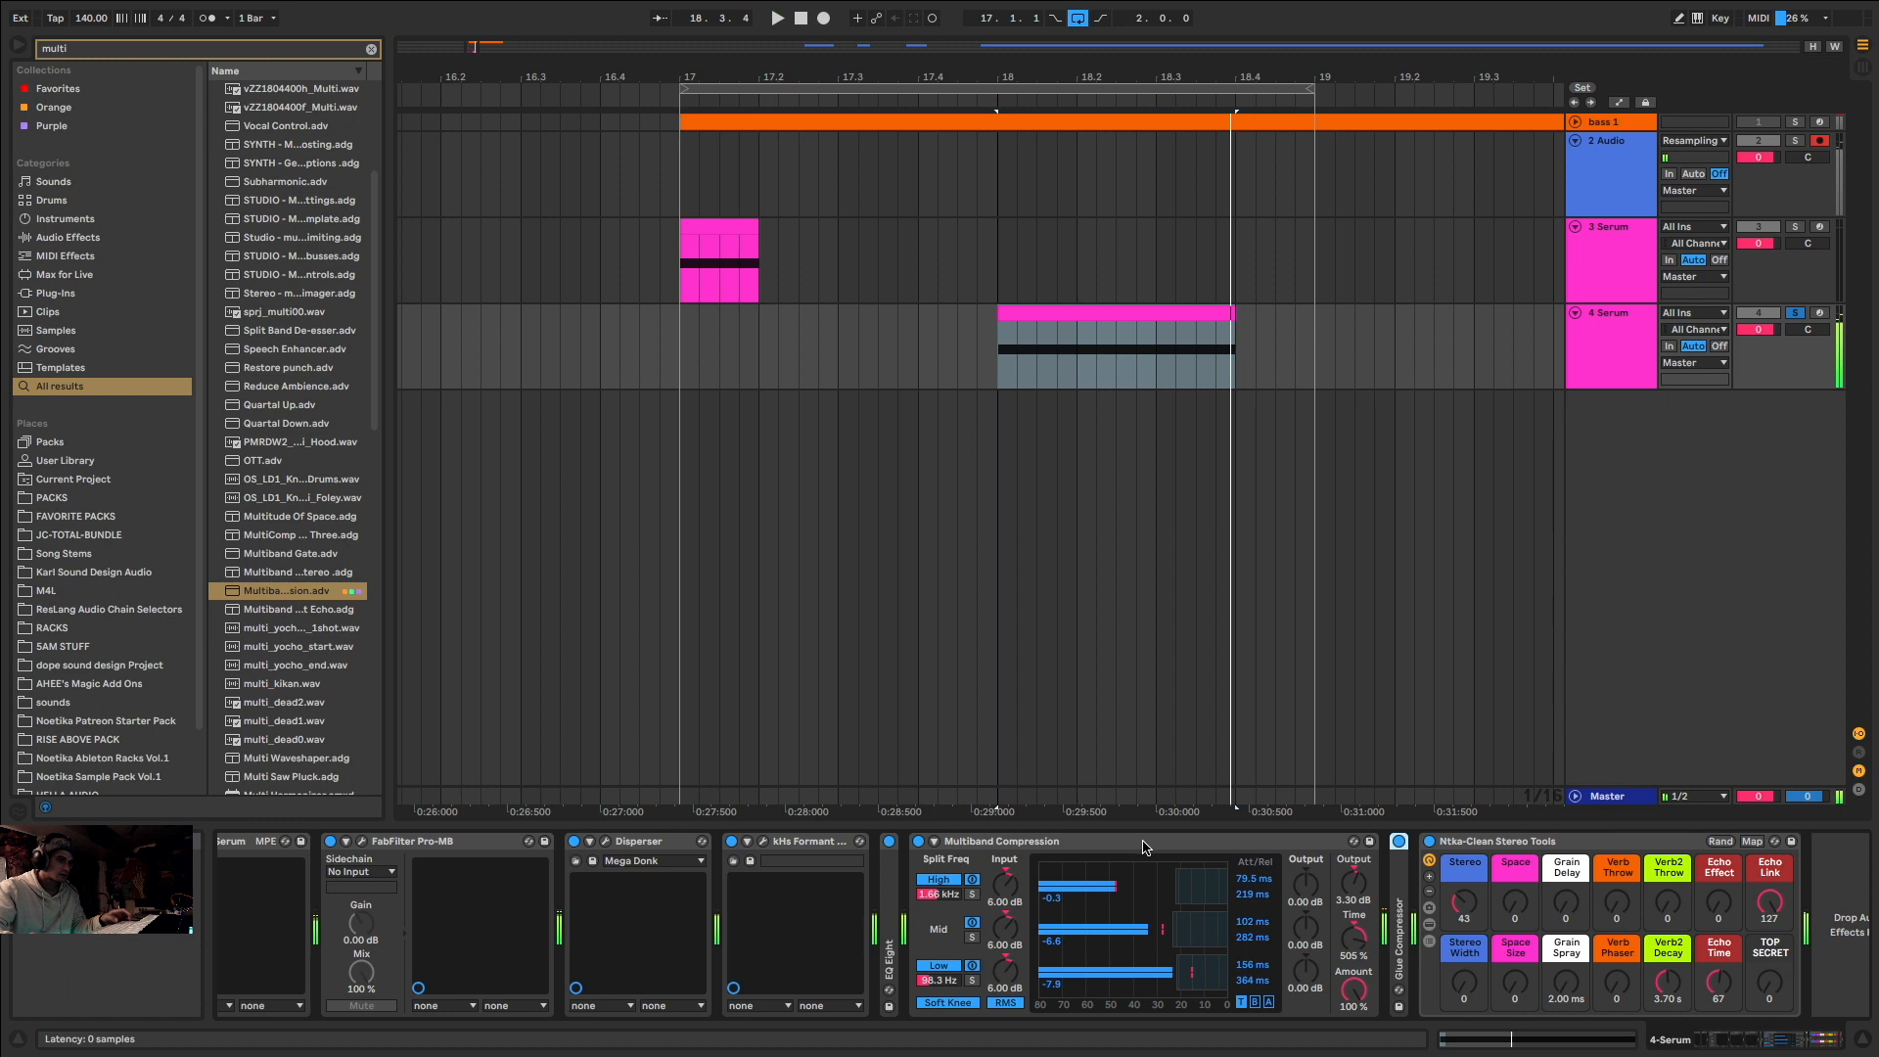
pyautogui.press('space')
# Step: Search for "ero", insert Erosion between the kHs Formant filter and EQ Eight, and play the clip
pyautogui.hotkey('ctrl', 'f')
pyautogui.write('ero')
pyautogui.moveTo(261, 90); pyautogui.dragTo(886, 935)
pyautogui.press('space')
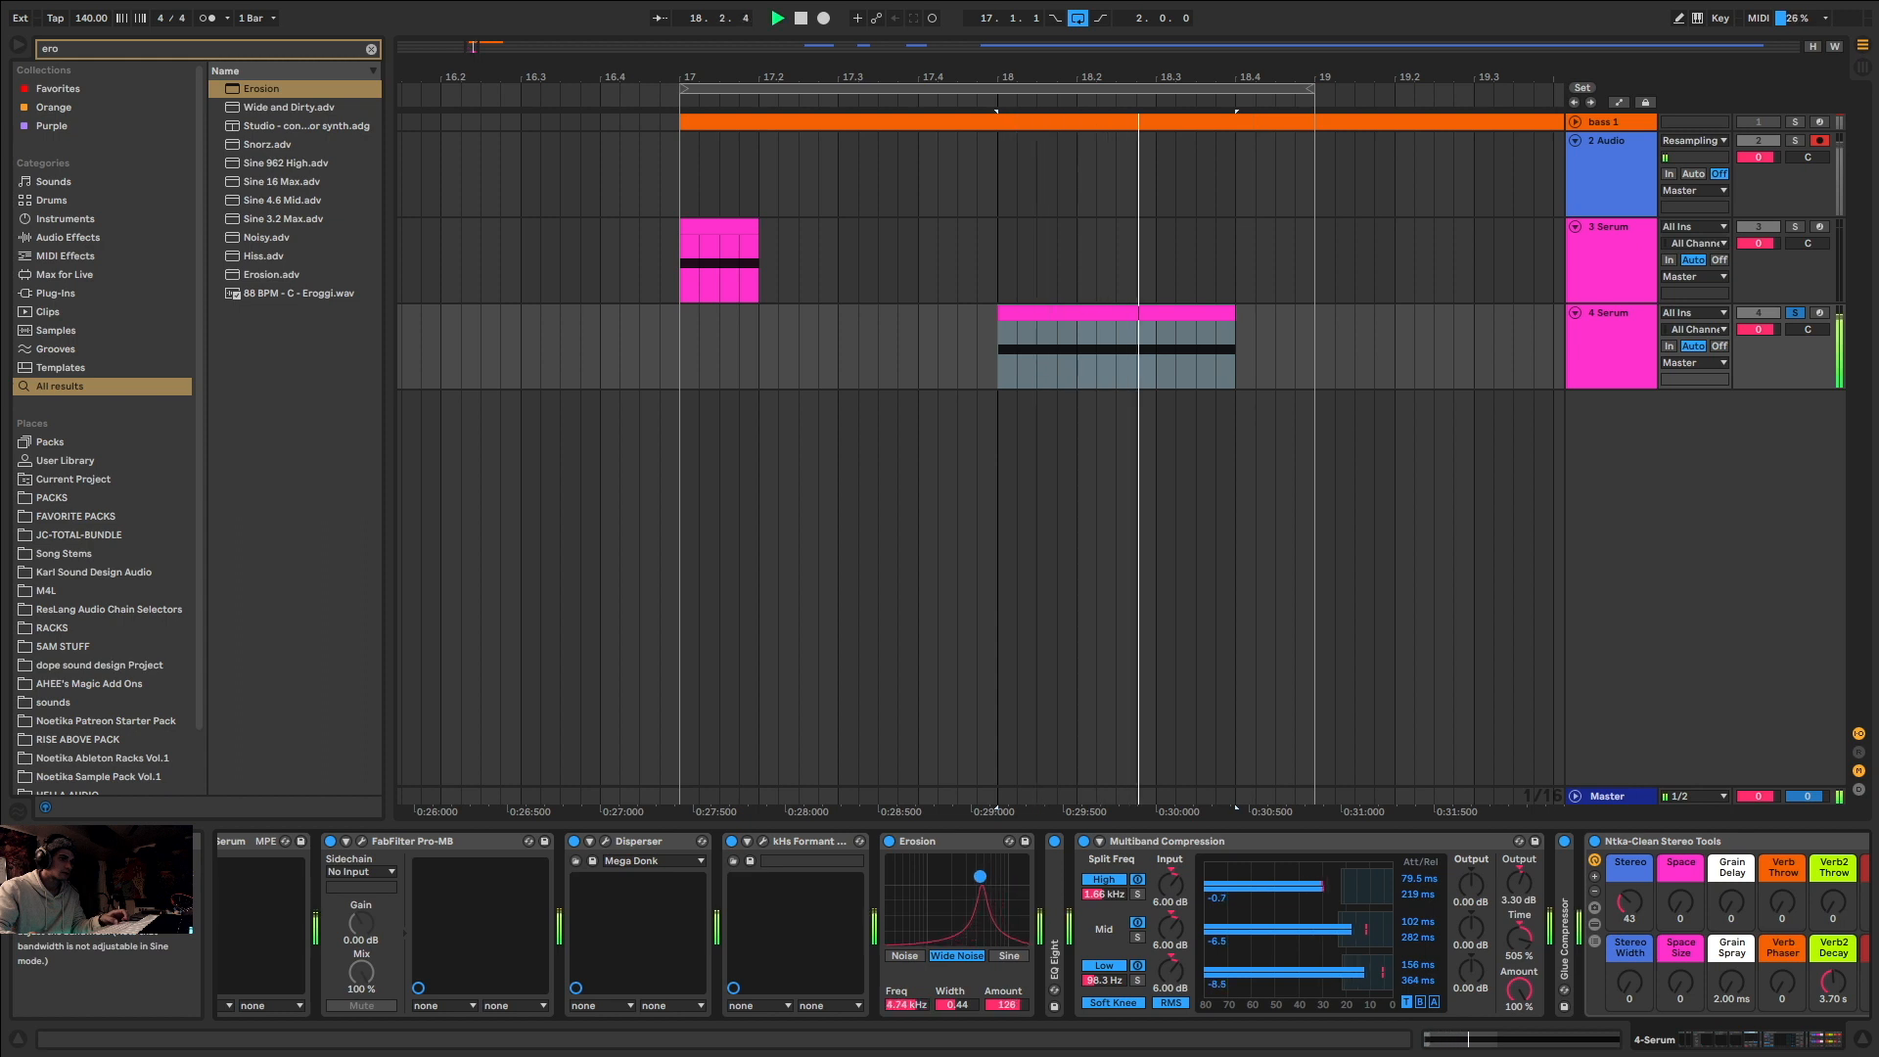
# Step: Adjust the kHs Formant filter's position during playback and set Erosion to 15.9 kHz with an Amount of 60.4
pyautogui.click(762, 841)
pyautogui.moveTo(1005, 251); pyautogui.dragTo(917, 419)
pyautogui.moveTo(871, 288); pyautogui.dragTo(865, 423)
pyautogui.press('space')
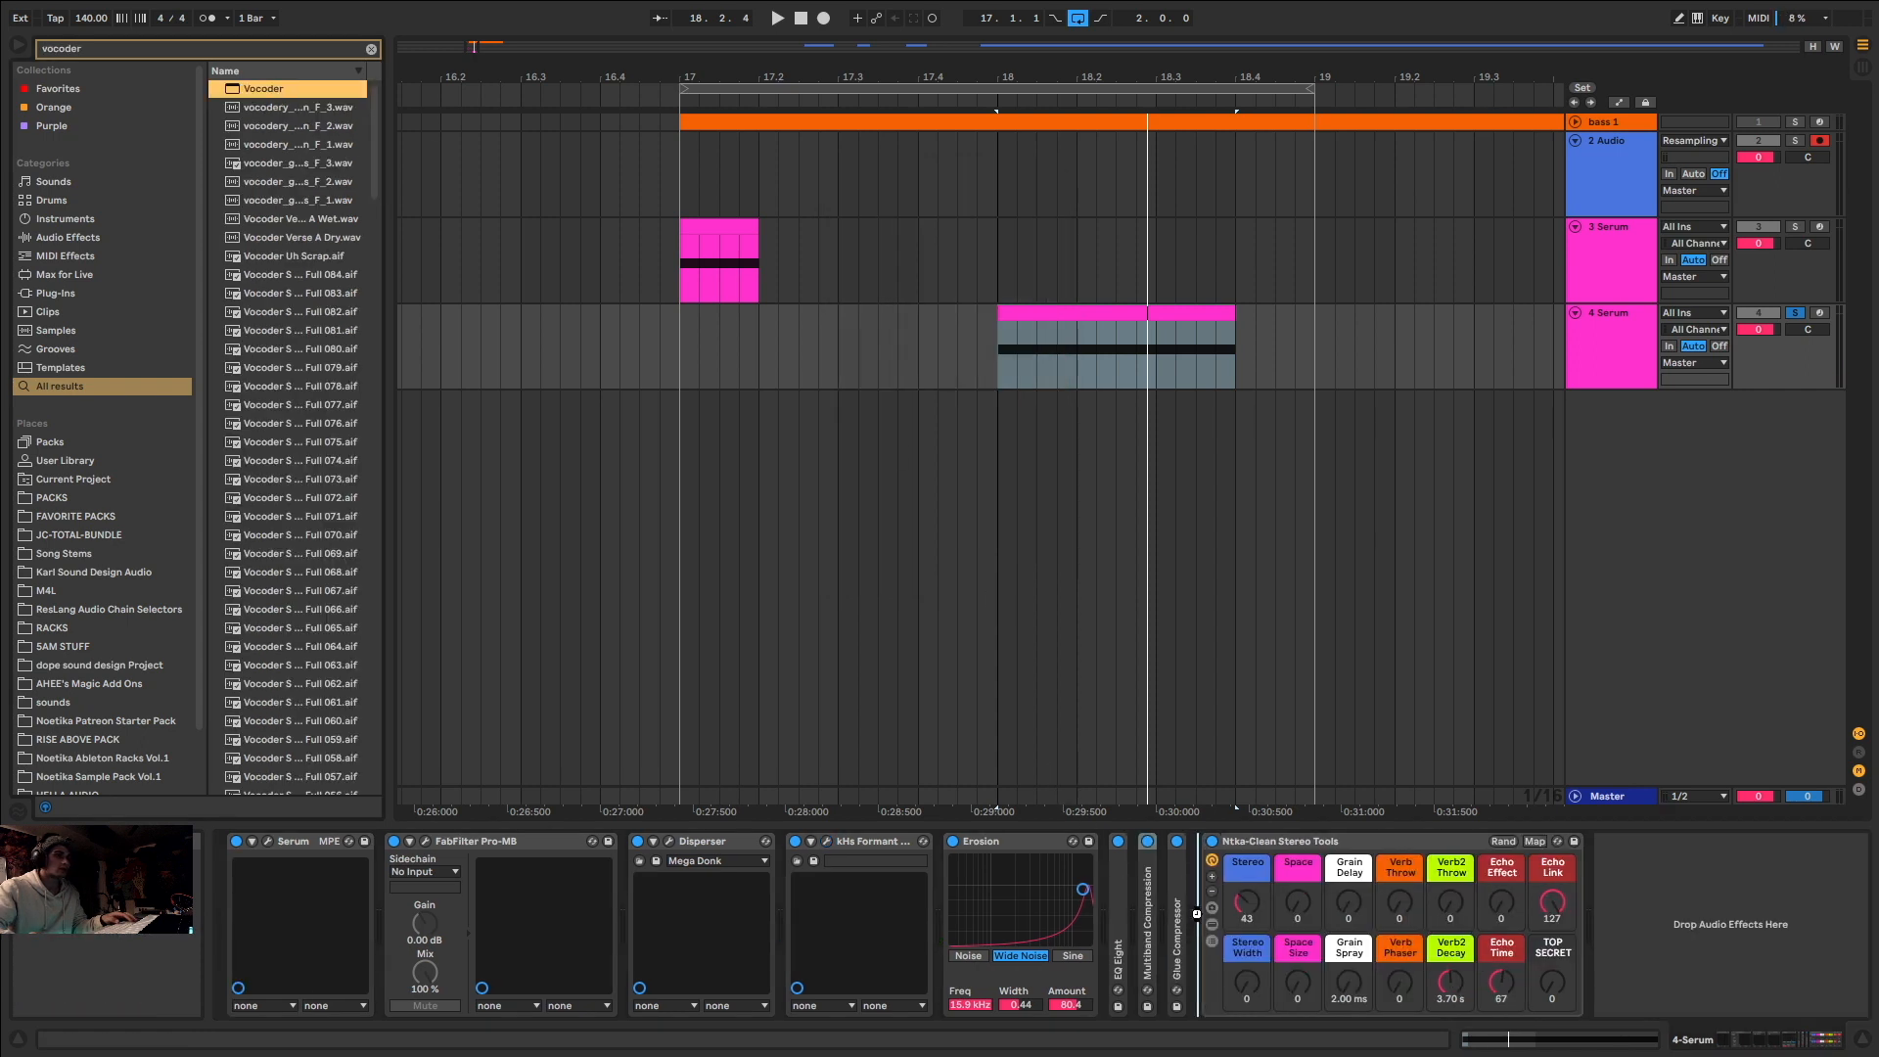
# Step: Add Vocoder after Glue Compressor with Enhance on, the carrier set to Modulator and 4 bands, and play the clip
pyautogui.moveTo(1196, 914); pyautogui.dragTo(1196, 914)
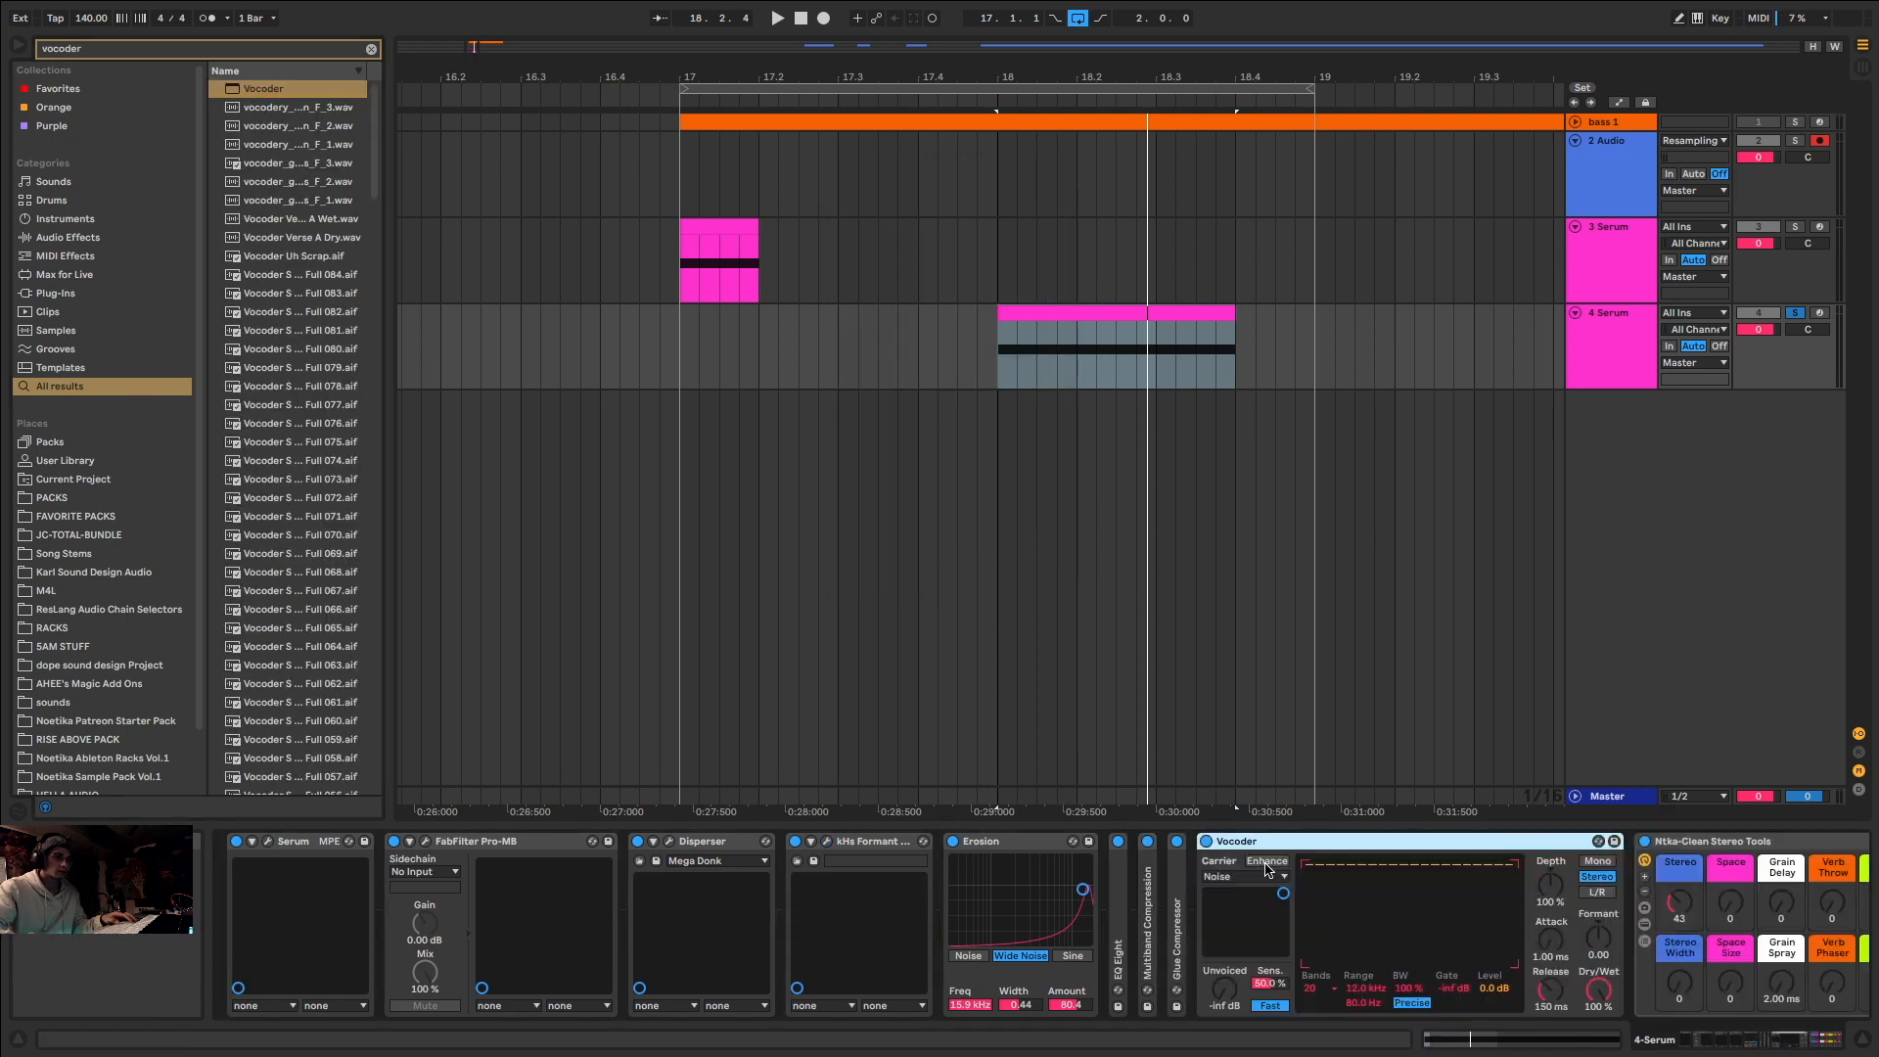
pyautogui.click(1235, 876)
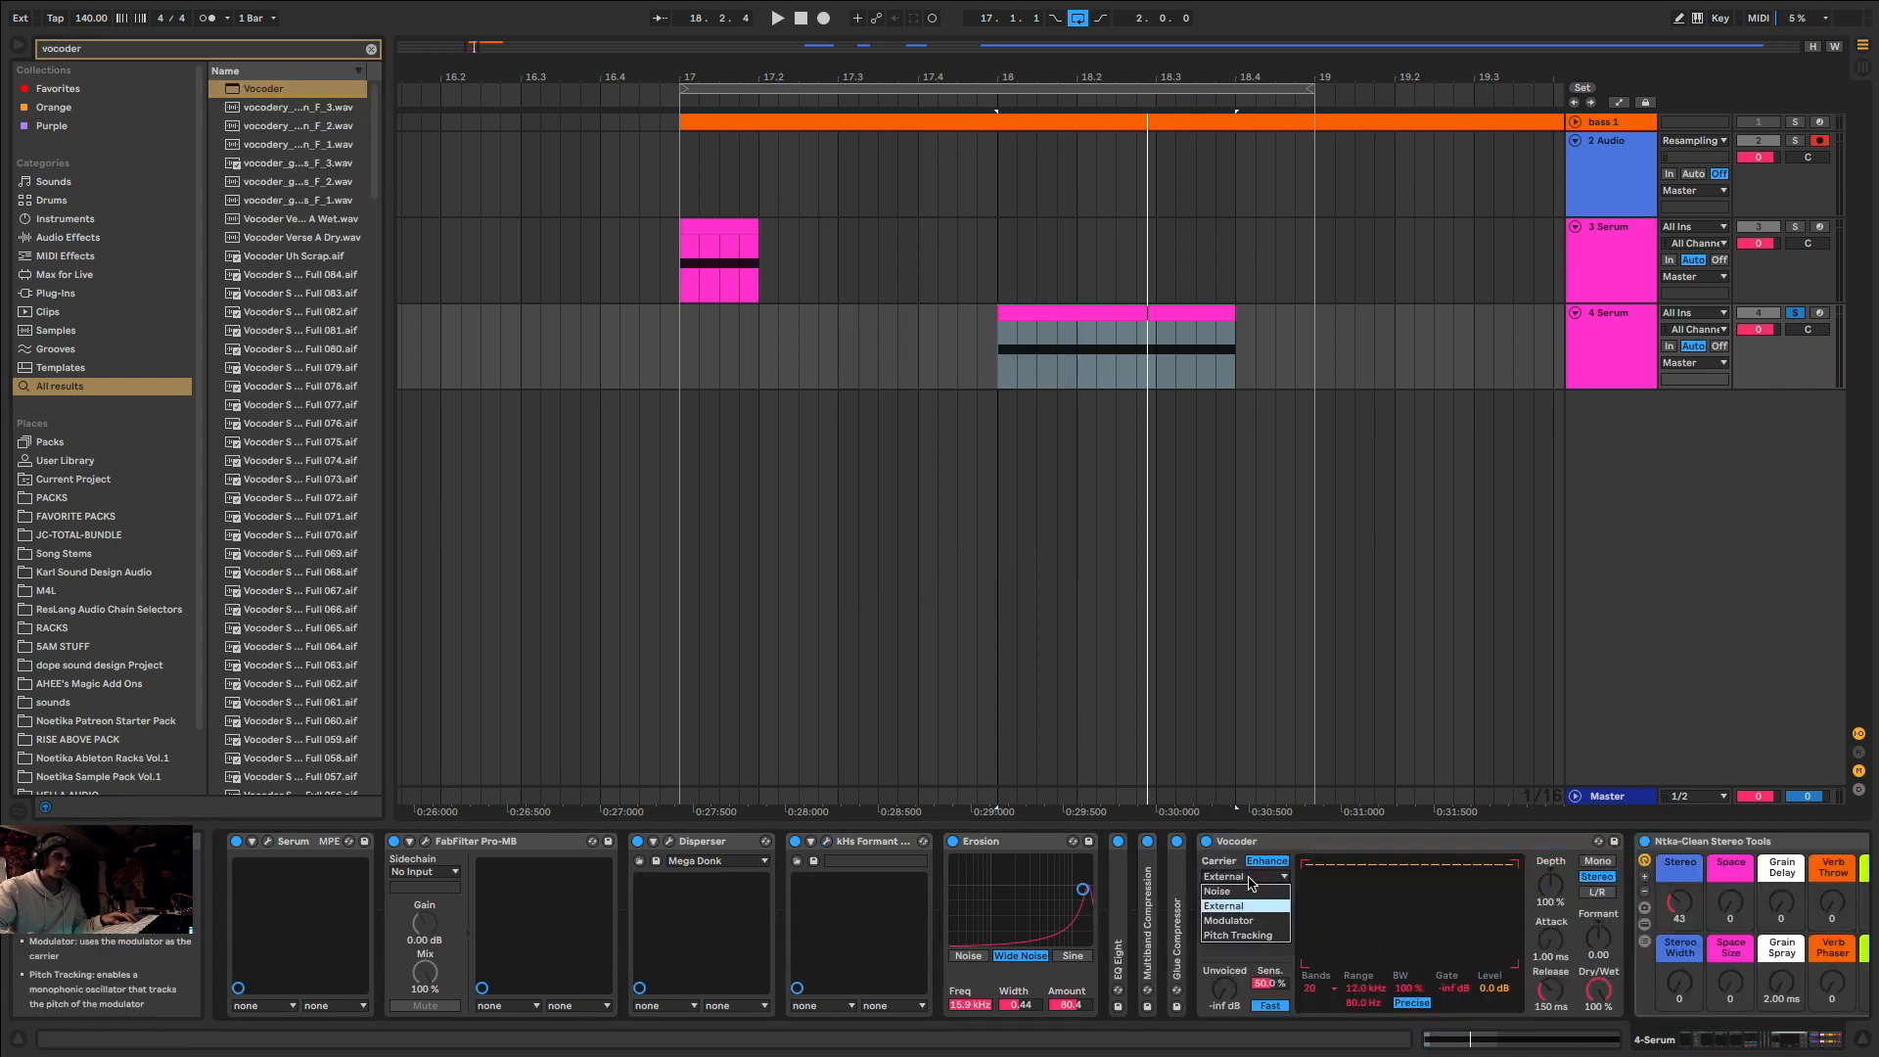
pyautogui.click(1238, 930)
pyautogui.click(1332, 989)
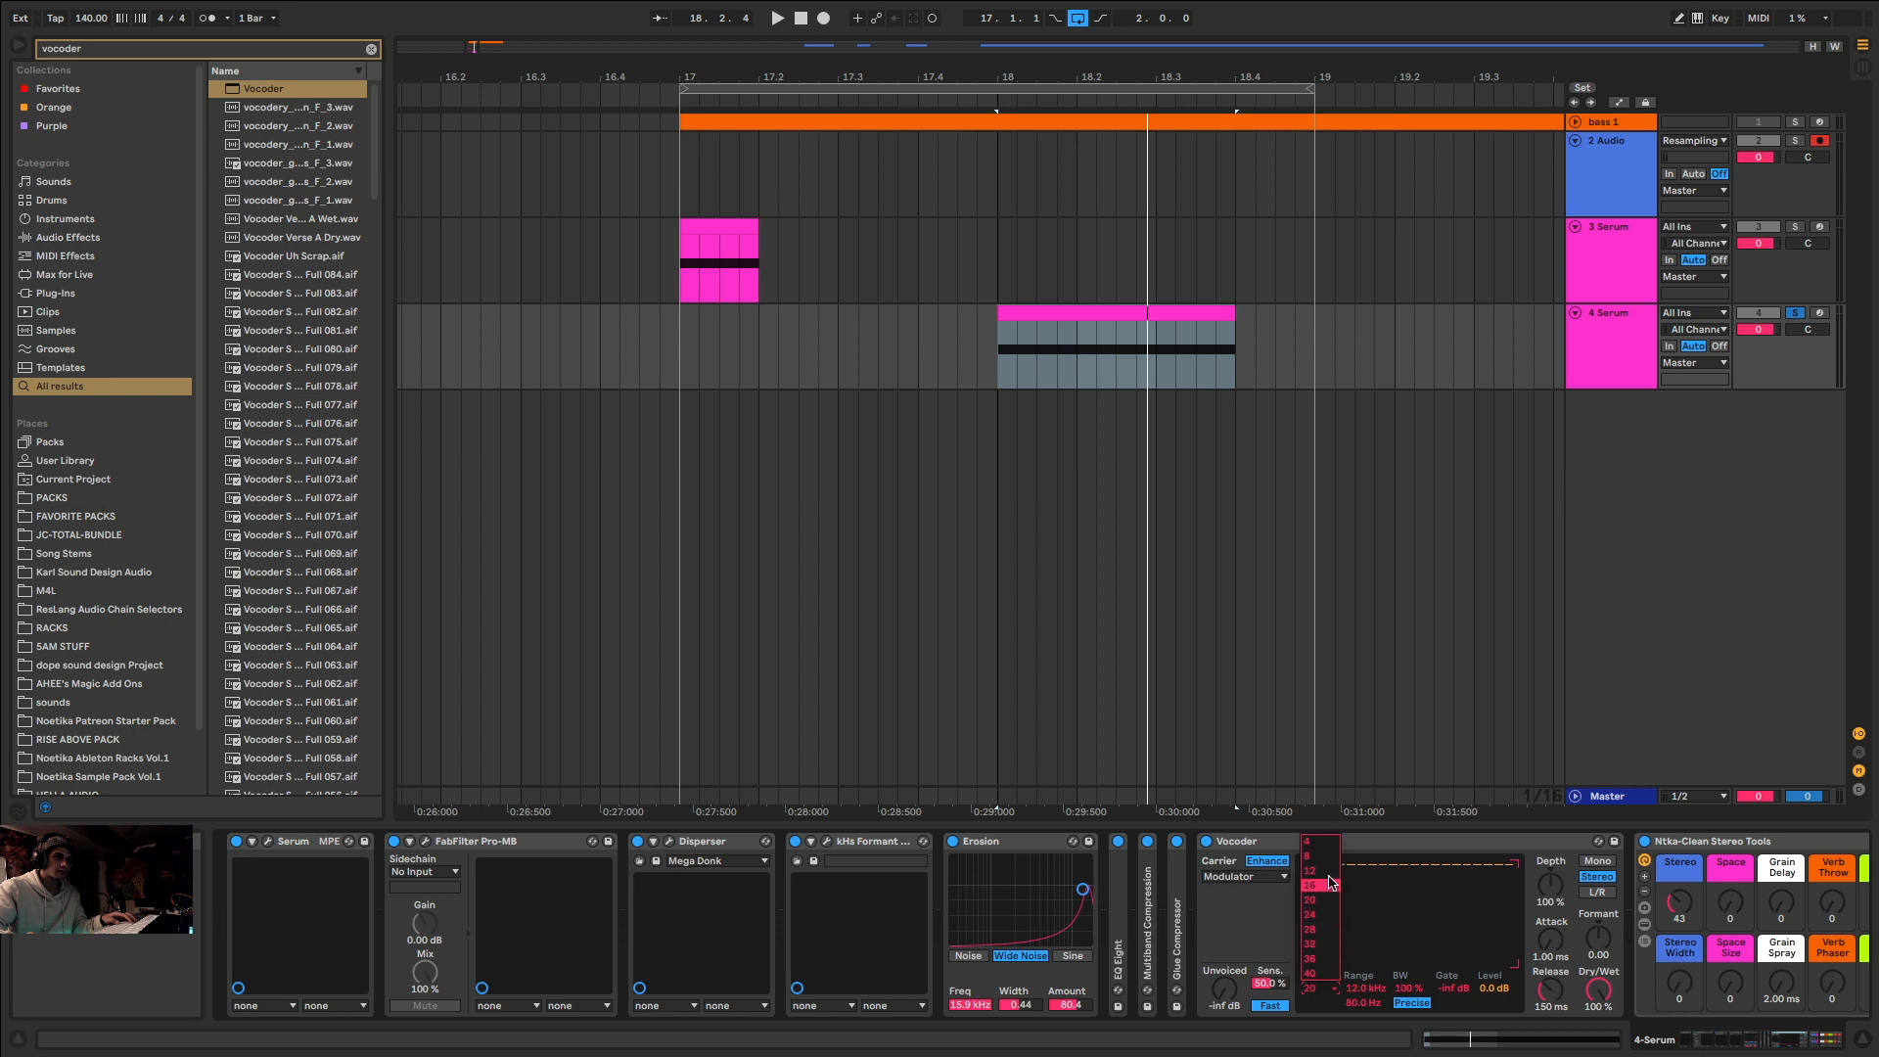
pyautogui.click(1323, 842)
pyautogui.press('space')
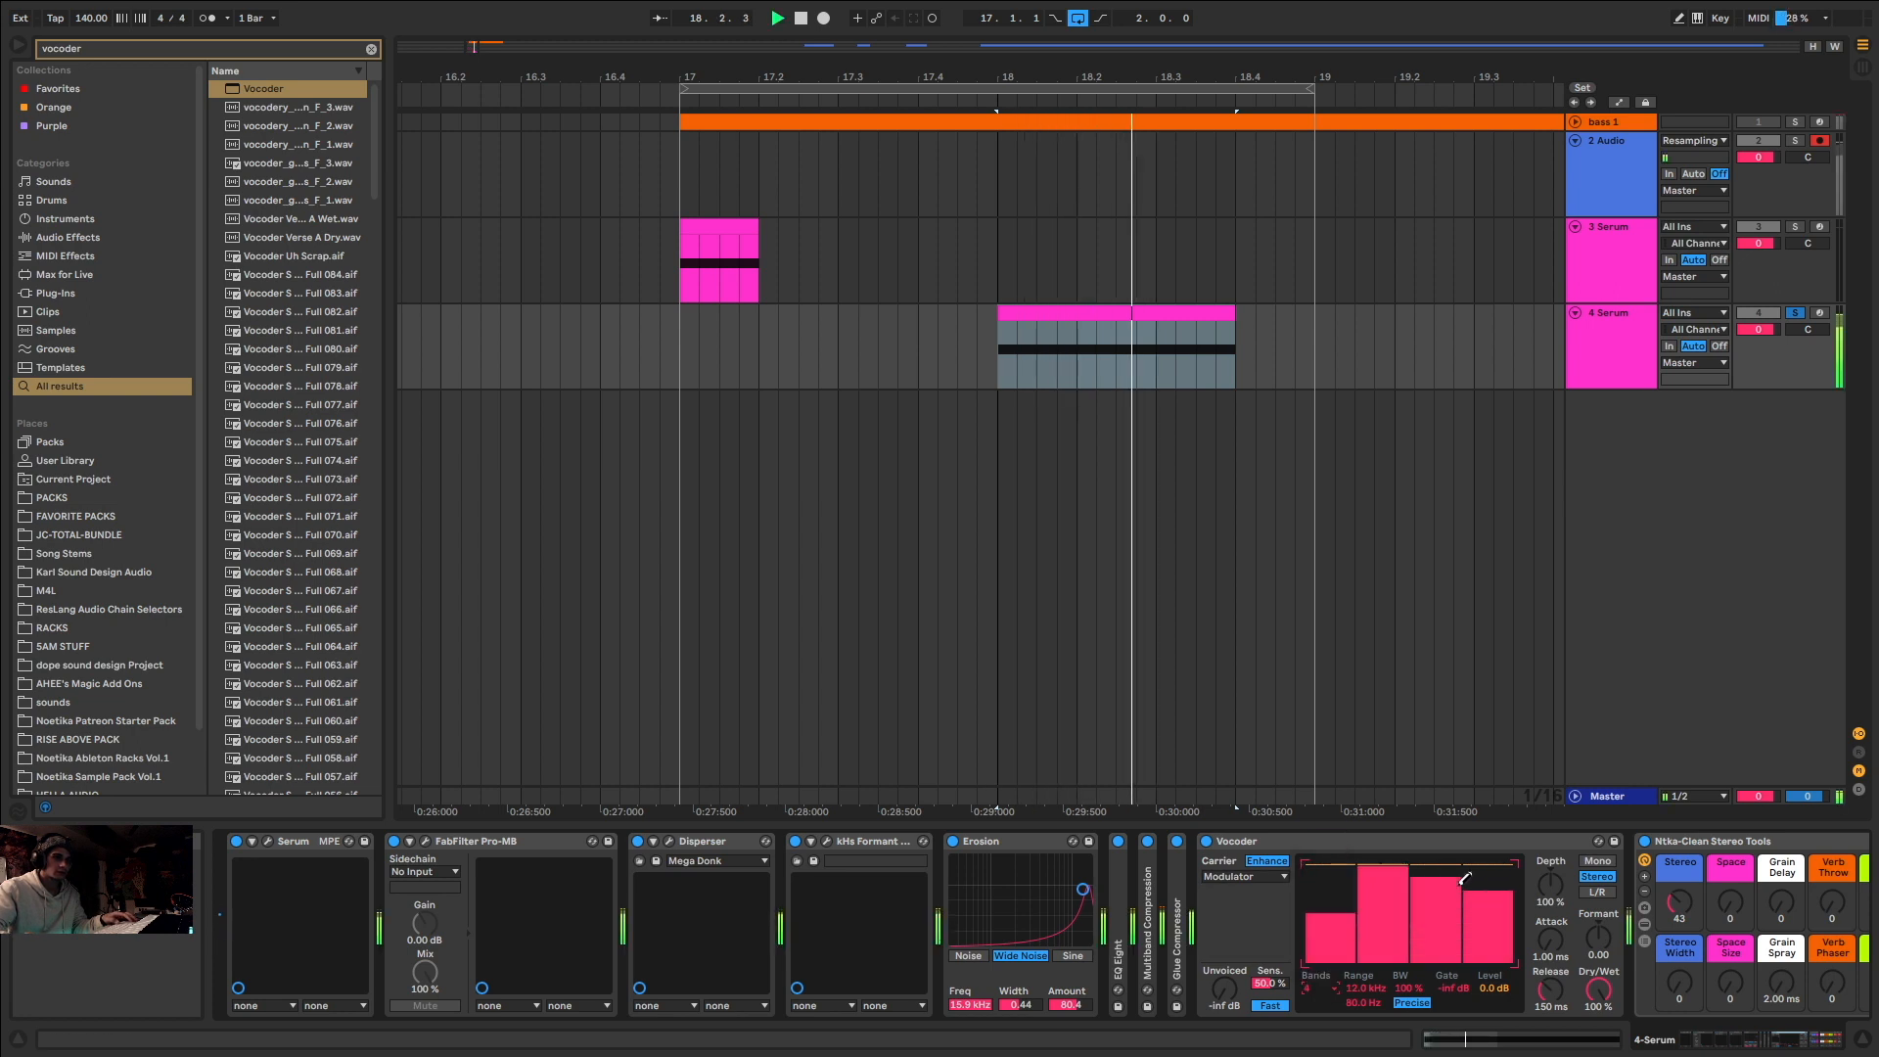
# Step: Set the Glue Compressor's Makeup to 4.29 dB during playback and adjust the Vocoder's Dry/Wet
pyautogui.doubleClick(1174, 920)
pyautogui.press('space')
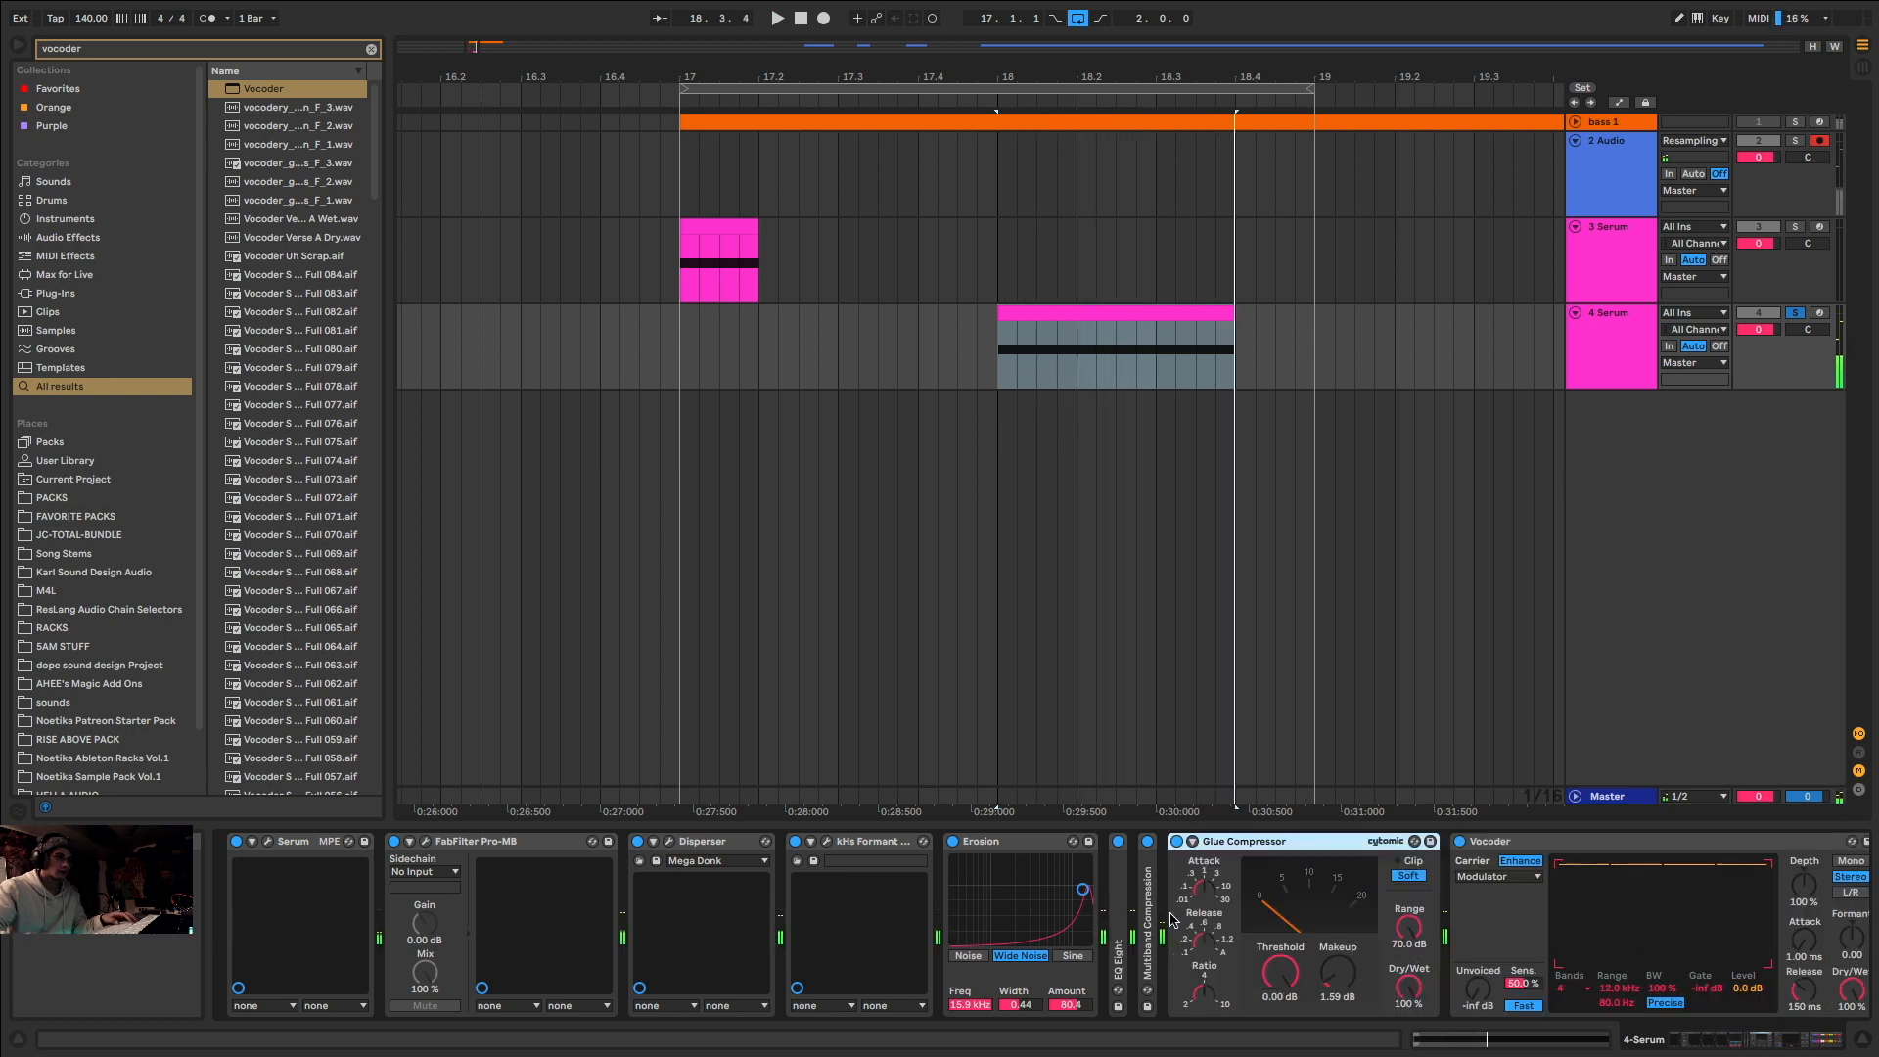
pyautogui.moveTo(1338, 971); pyautogui.dragTo(1338, 974)
pyautogui.press('space')
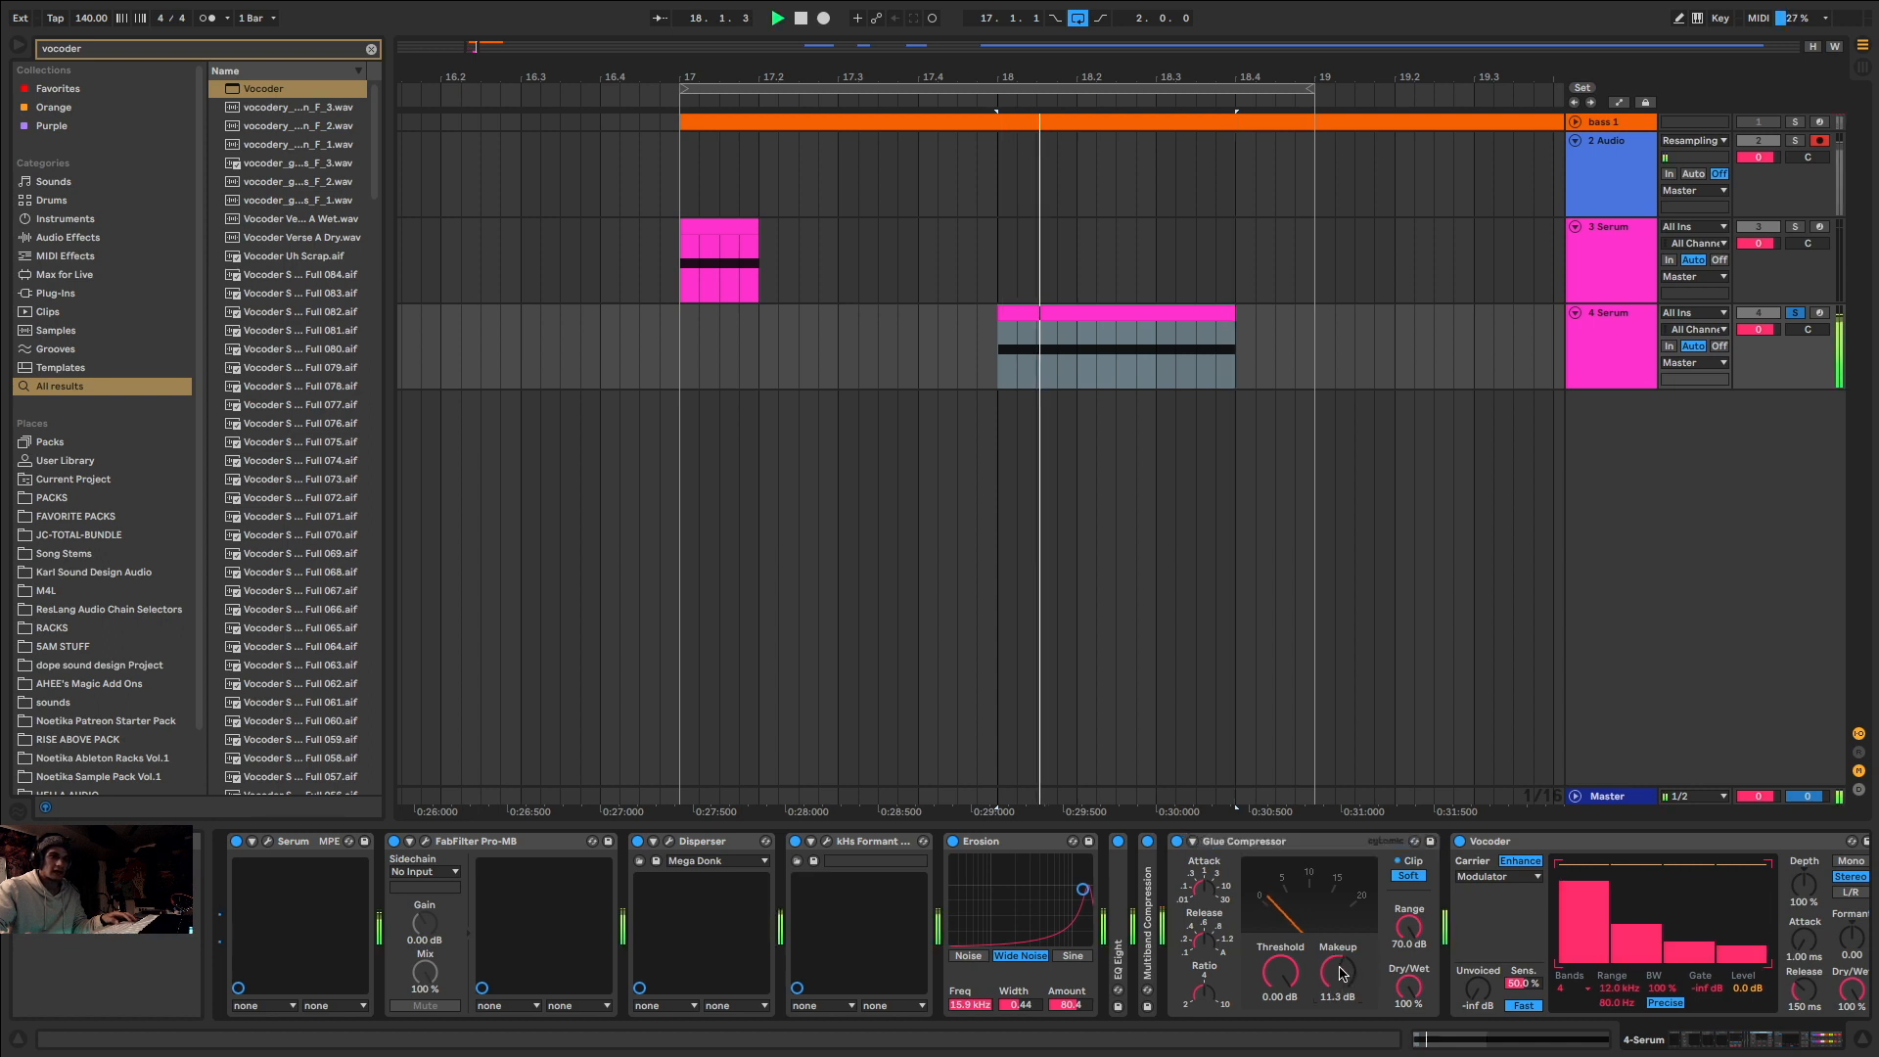
pyautogui.press('space')
pyautogui.press('space')
pyautogui.moveTo(1342, 968)
pyautogui.mouseDown()
pyautogui.moveTo(1342, 1018)
pyautogui.moveTo(1341, 979)
pyautogui.mouseUp()
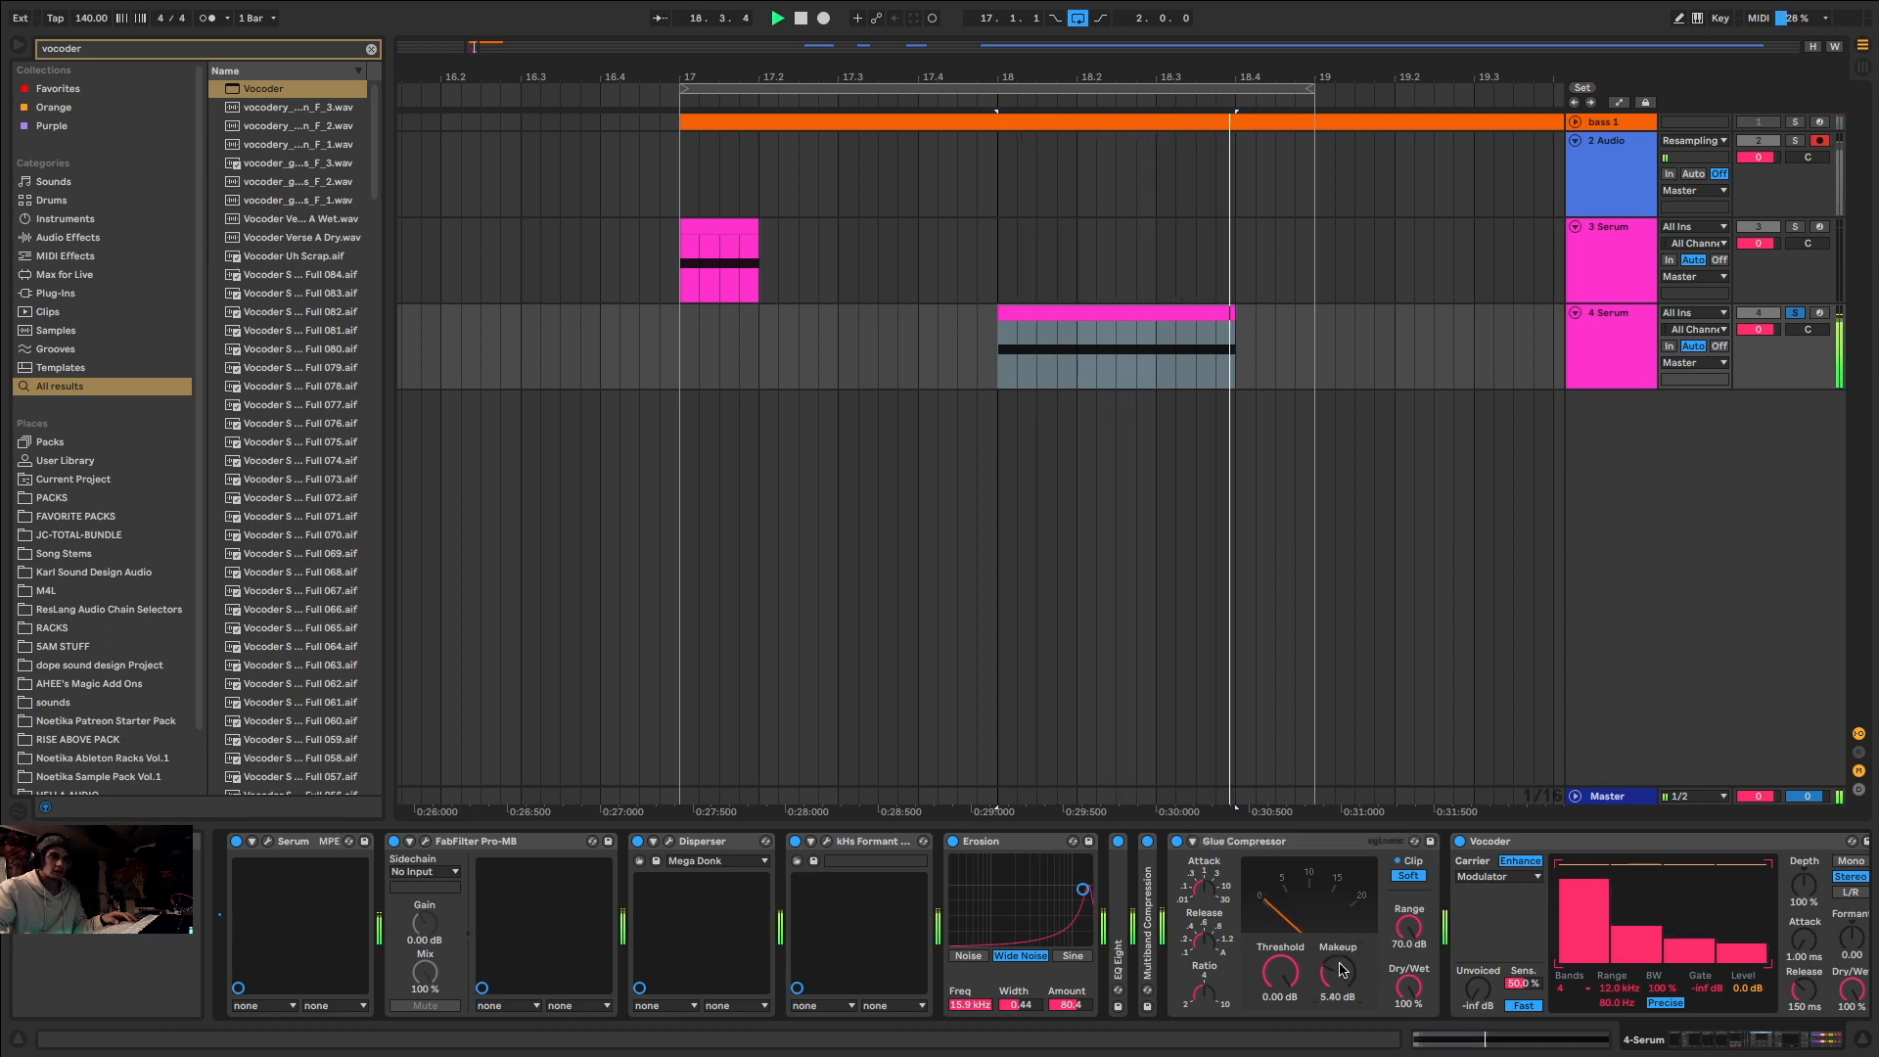
pyautogui.moveTo(1857, 998); pyautogui.dragTo(1856, 881)
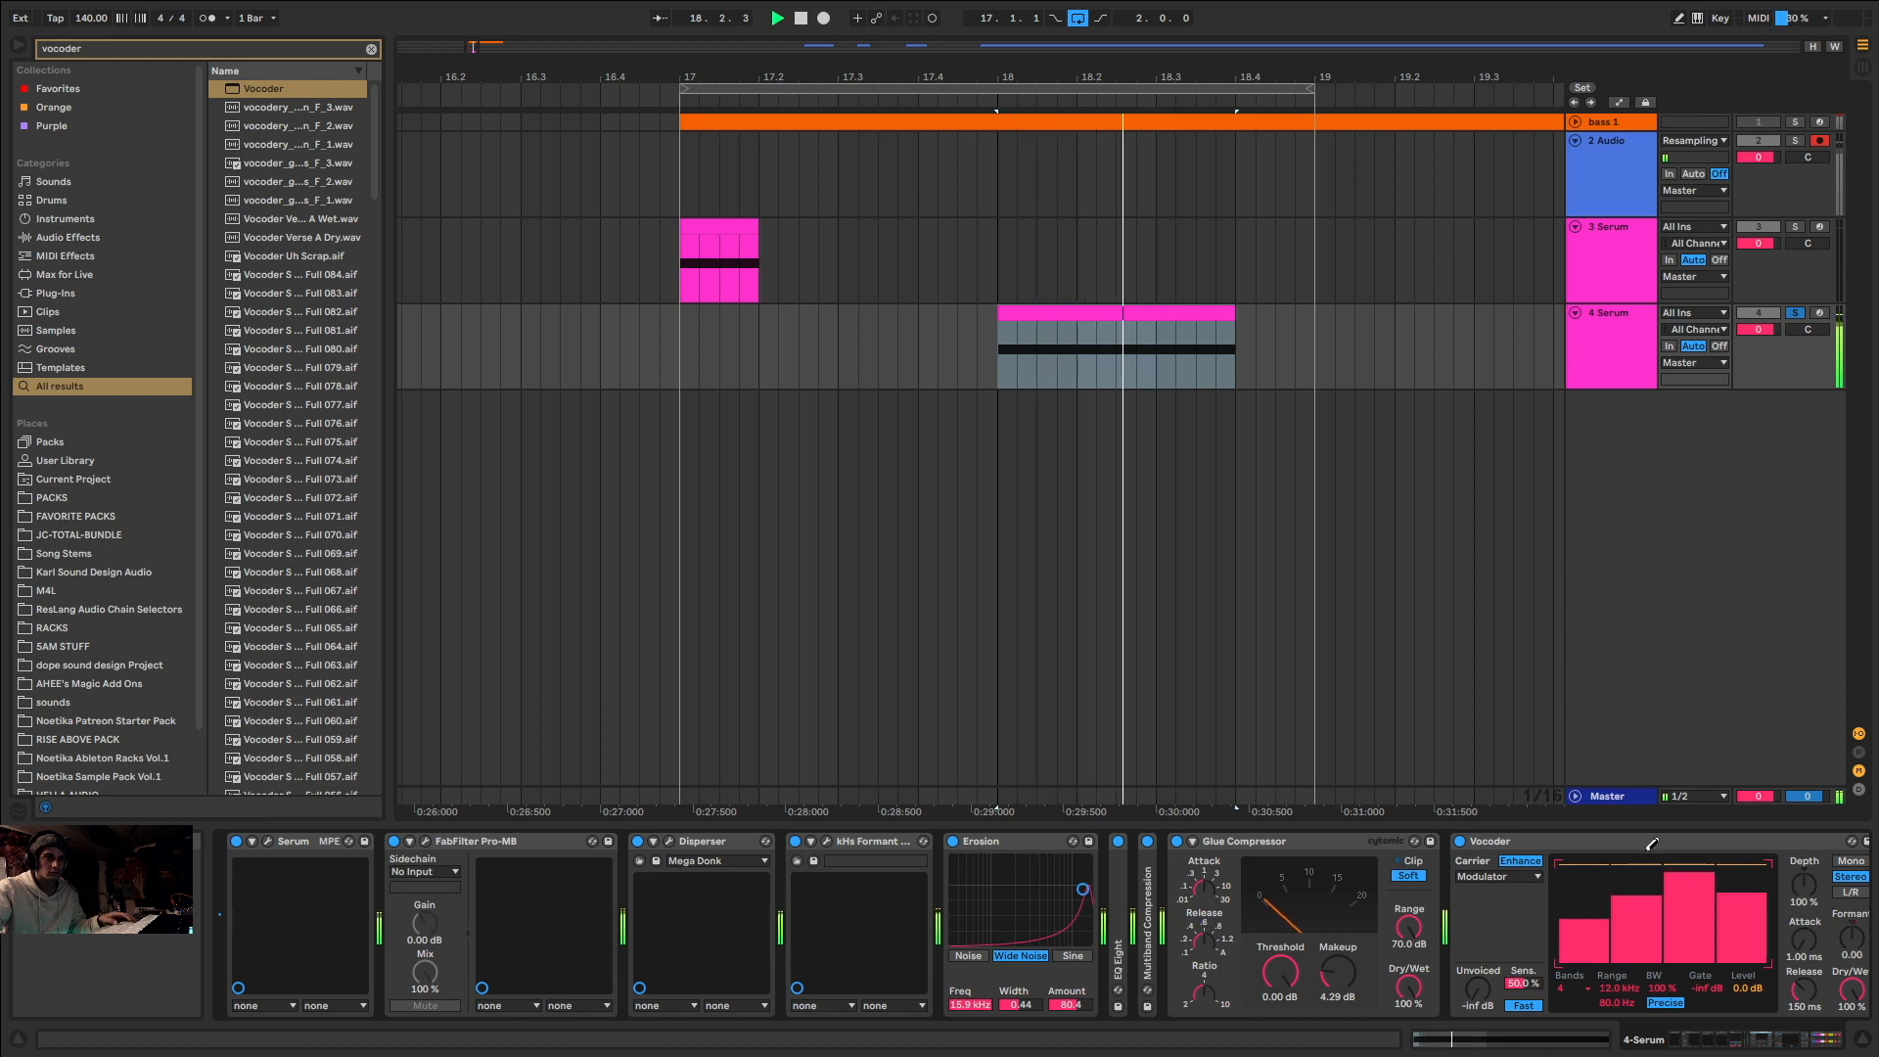
# Step: Add Saturator after Vocoder, and insert Tantrum between Saturator and the Ntka-Clean Stereo Tools rack
pyautogui.moveTo(266, 89); pyautogui.dragTo(1488, 979)
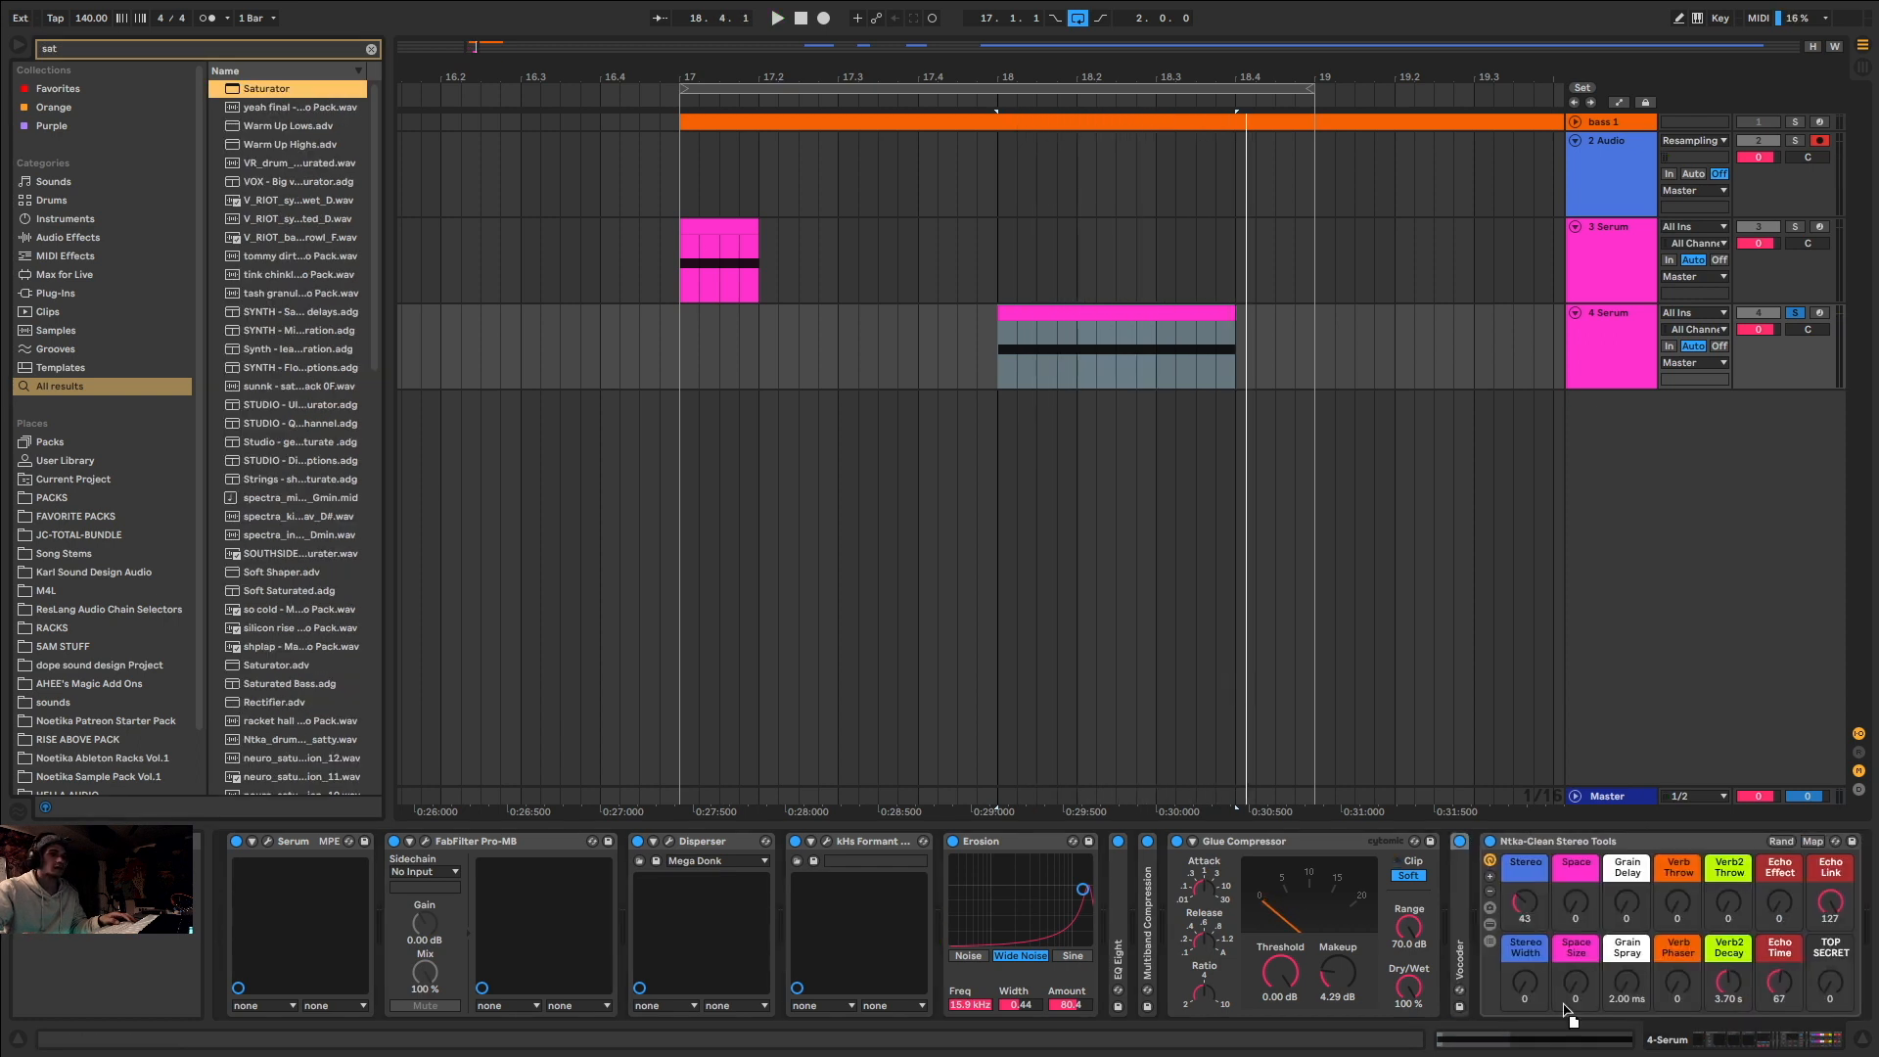
pyautogui.press('space')
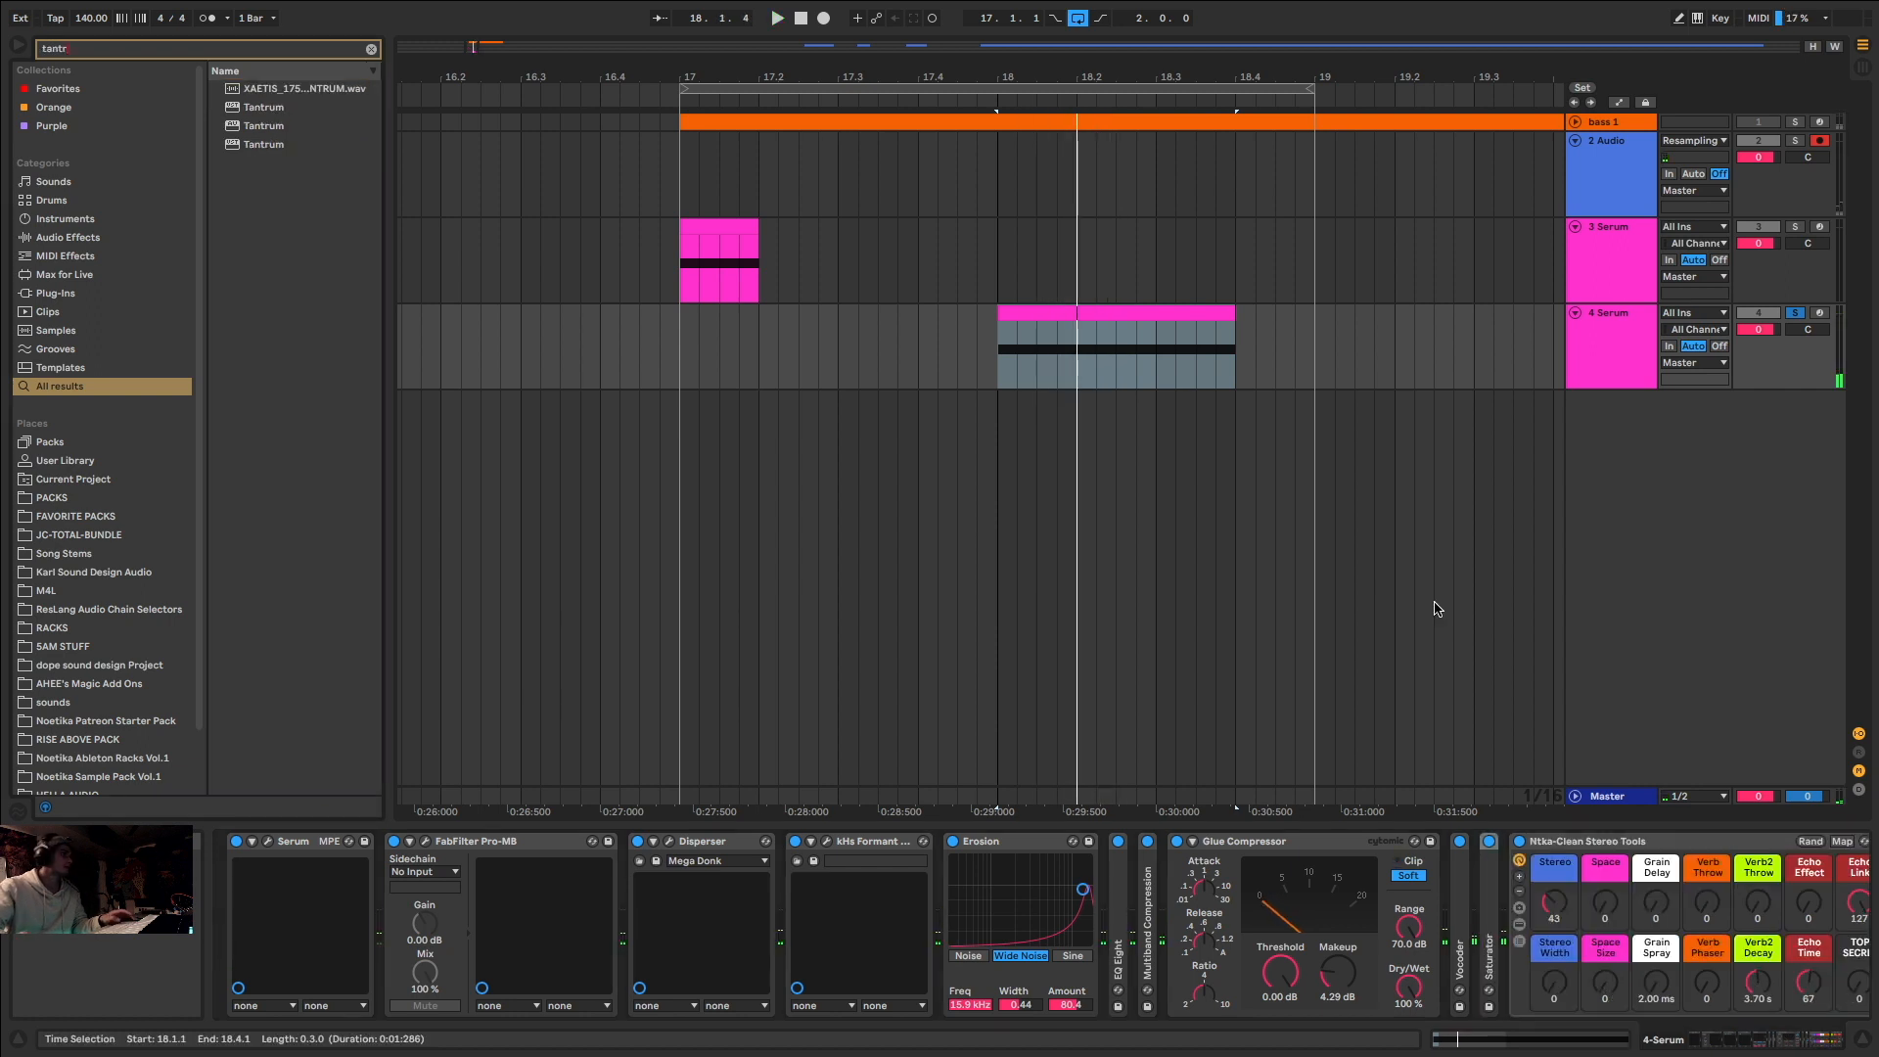
pyautogui.moveTo(264, 144); pyautogui.dragTo(1617, 915)
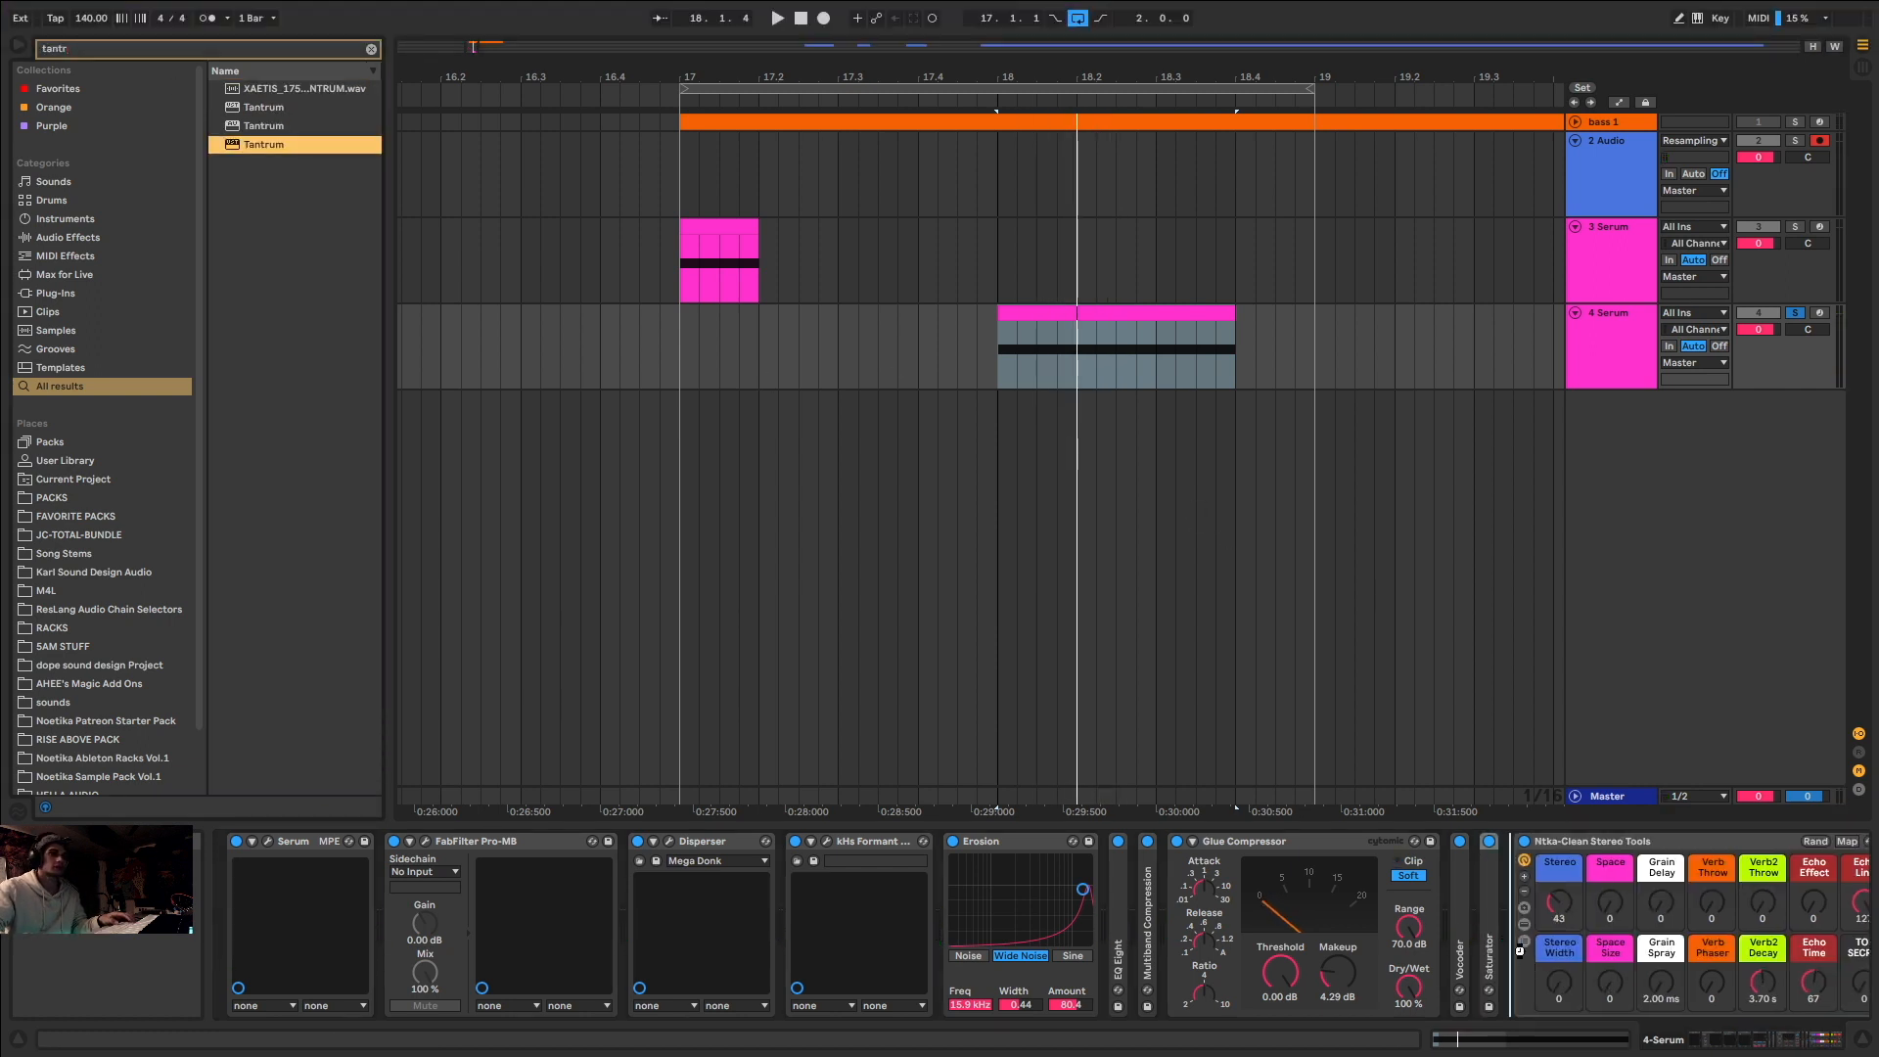
pyautogui.moveTo(1520, 949); pyautogui.dragTo(1520, 949)
pyautogui.press('space')
# Step: Set Tantrum to the Tape curve shape with 25% drive, 0% phase and 58% output mix, and collapse the device
pyautogui.moveTo(1442, 368); pyautogui.dragTo(1224, 472)
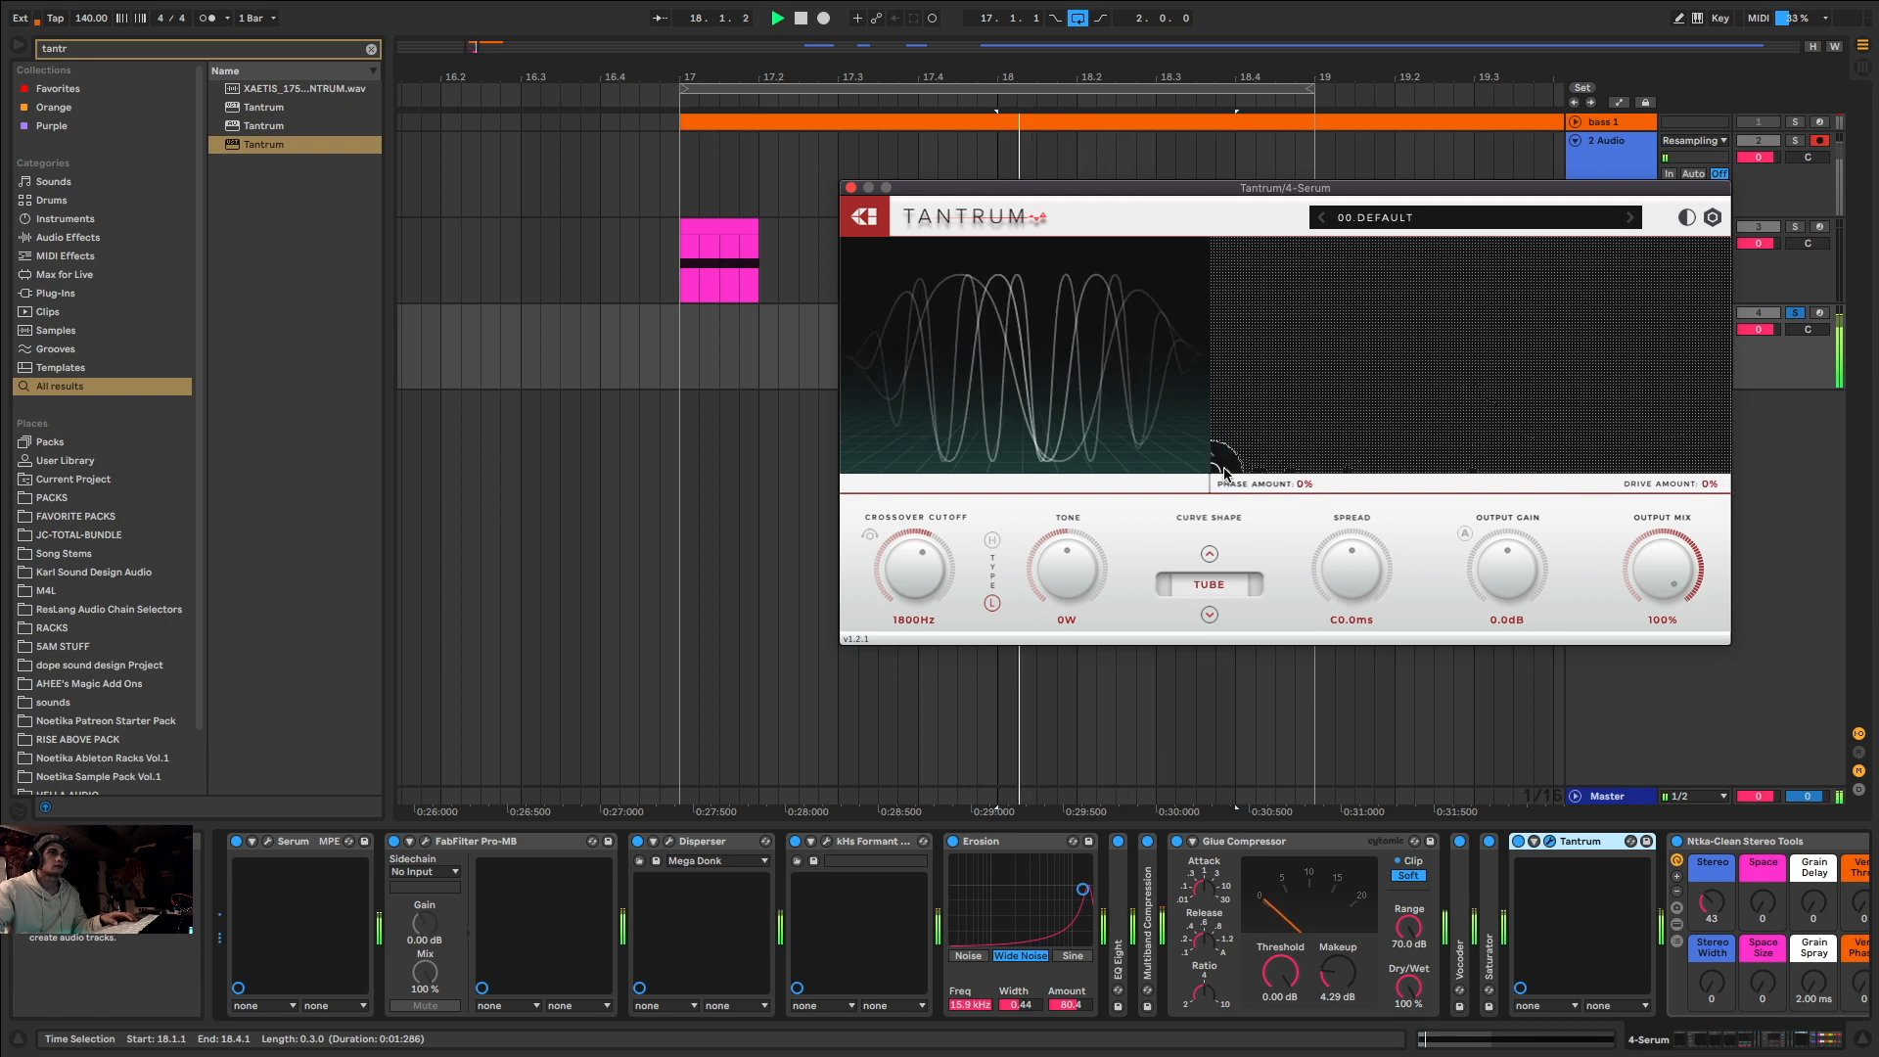
pyautogui.moveTo(1348, 427); pyautogui.dragTo(1411, 470)
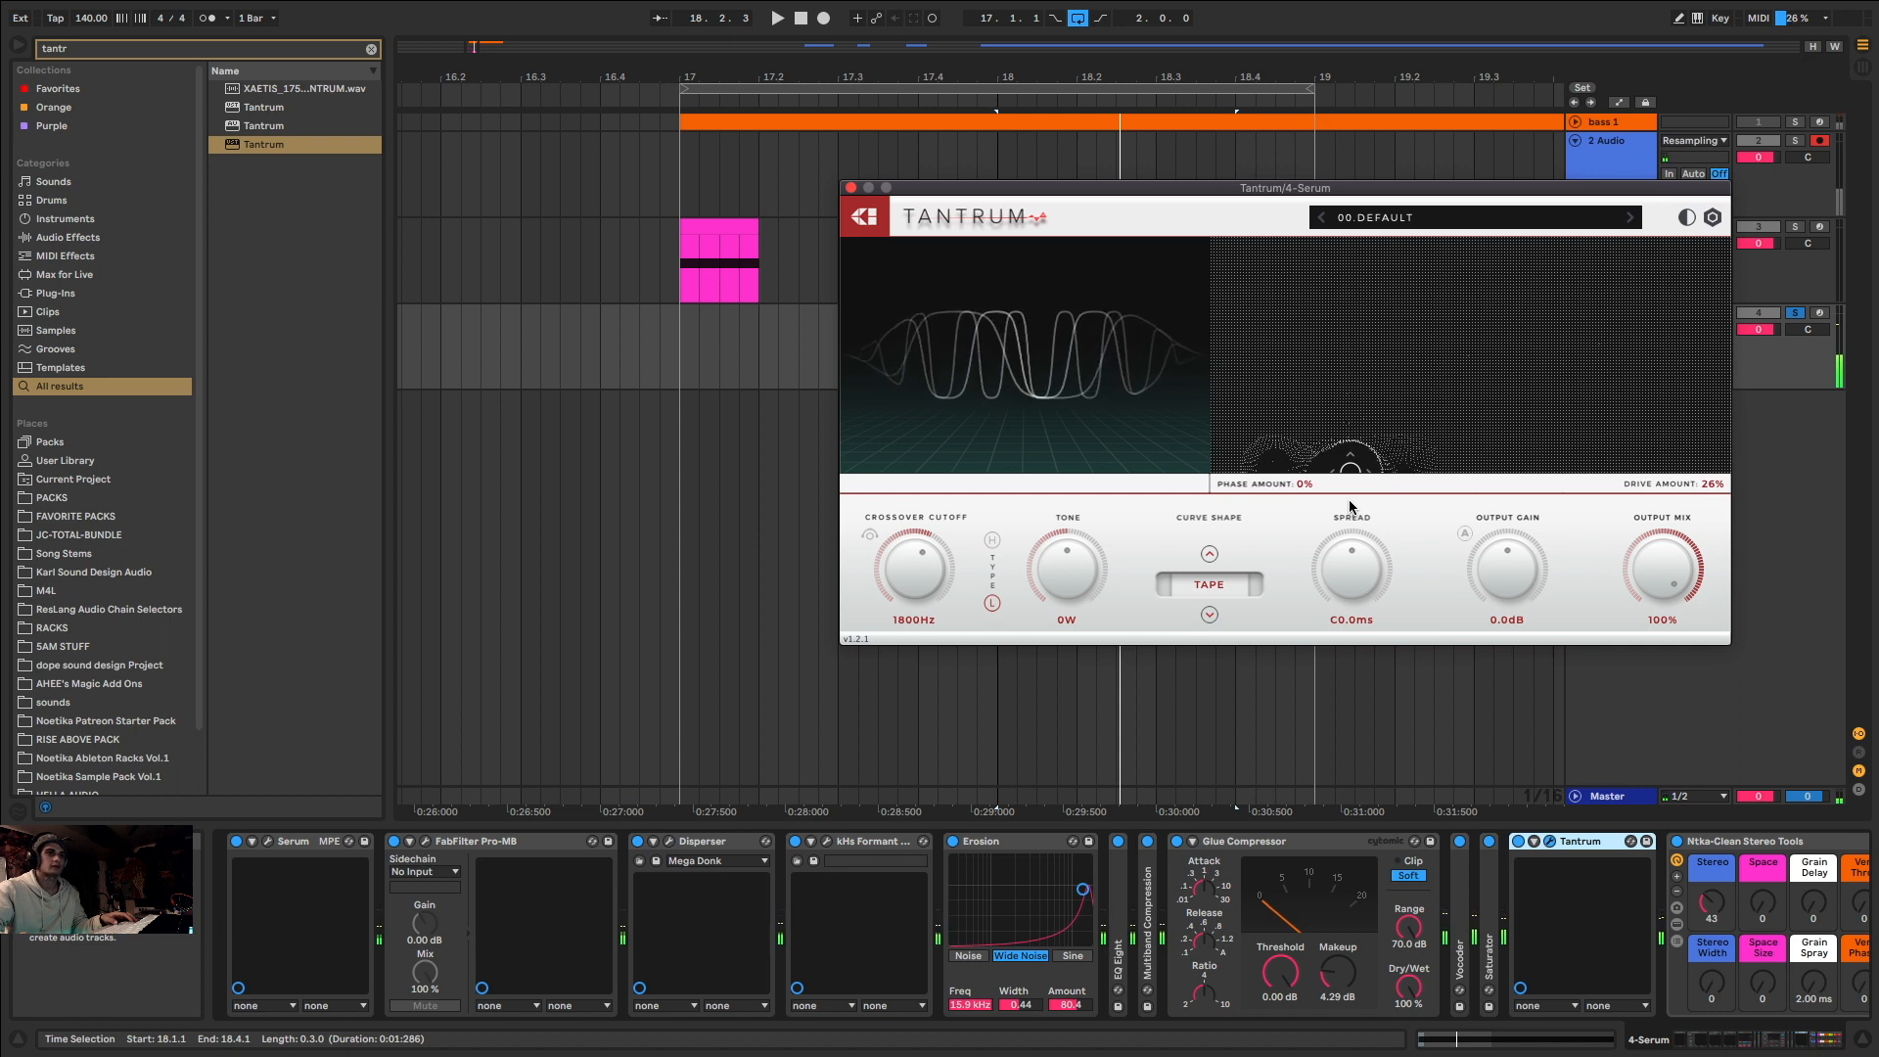
pyautogui.press('space')
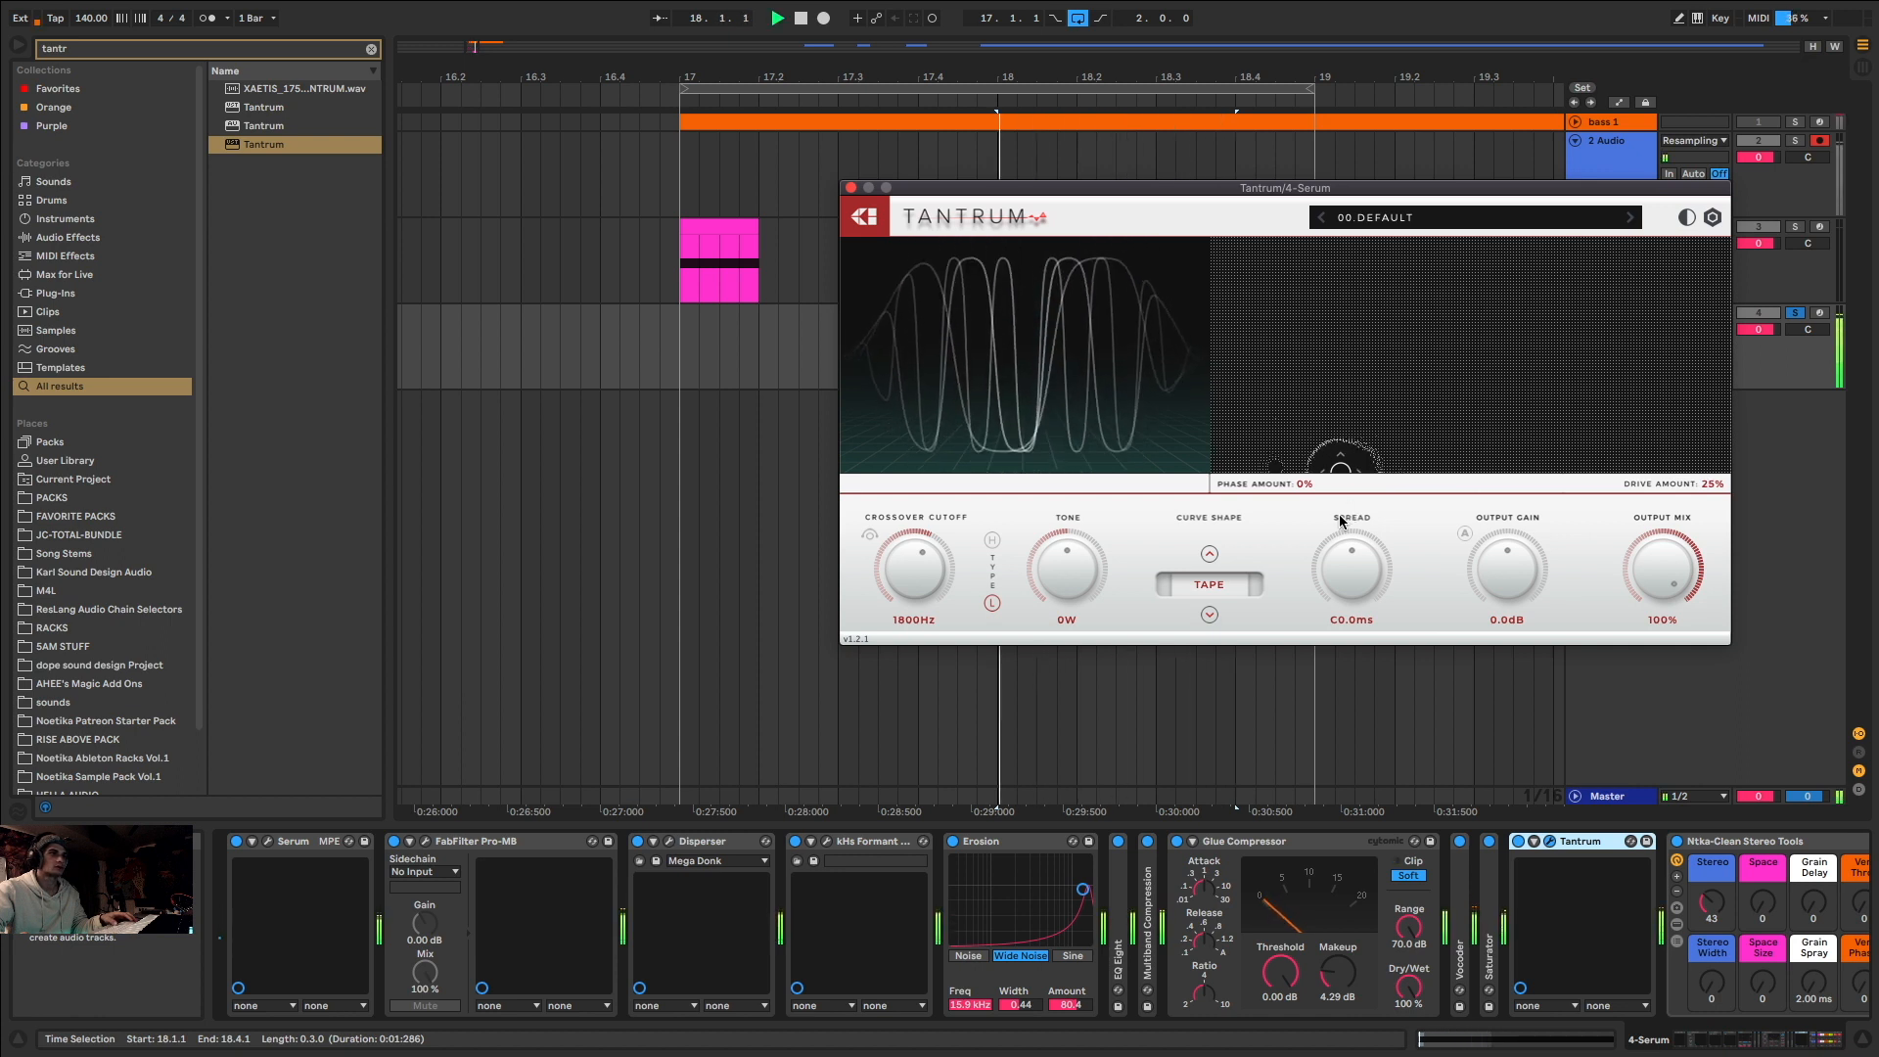
pyautogui.press('space')
pyautogui.click(1533, 841)
pyautogui.doubleClick(1571, 841)
# Step: Examine the effects page of 4 Serum's synth during playback and bring Tantrum's window back to the front
pyautogui.press('space')
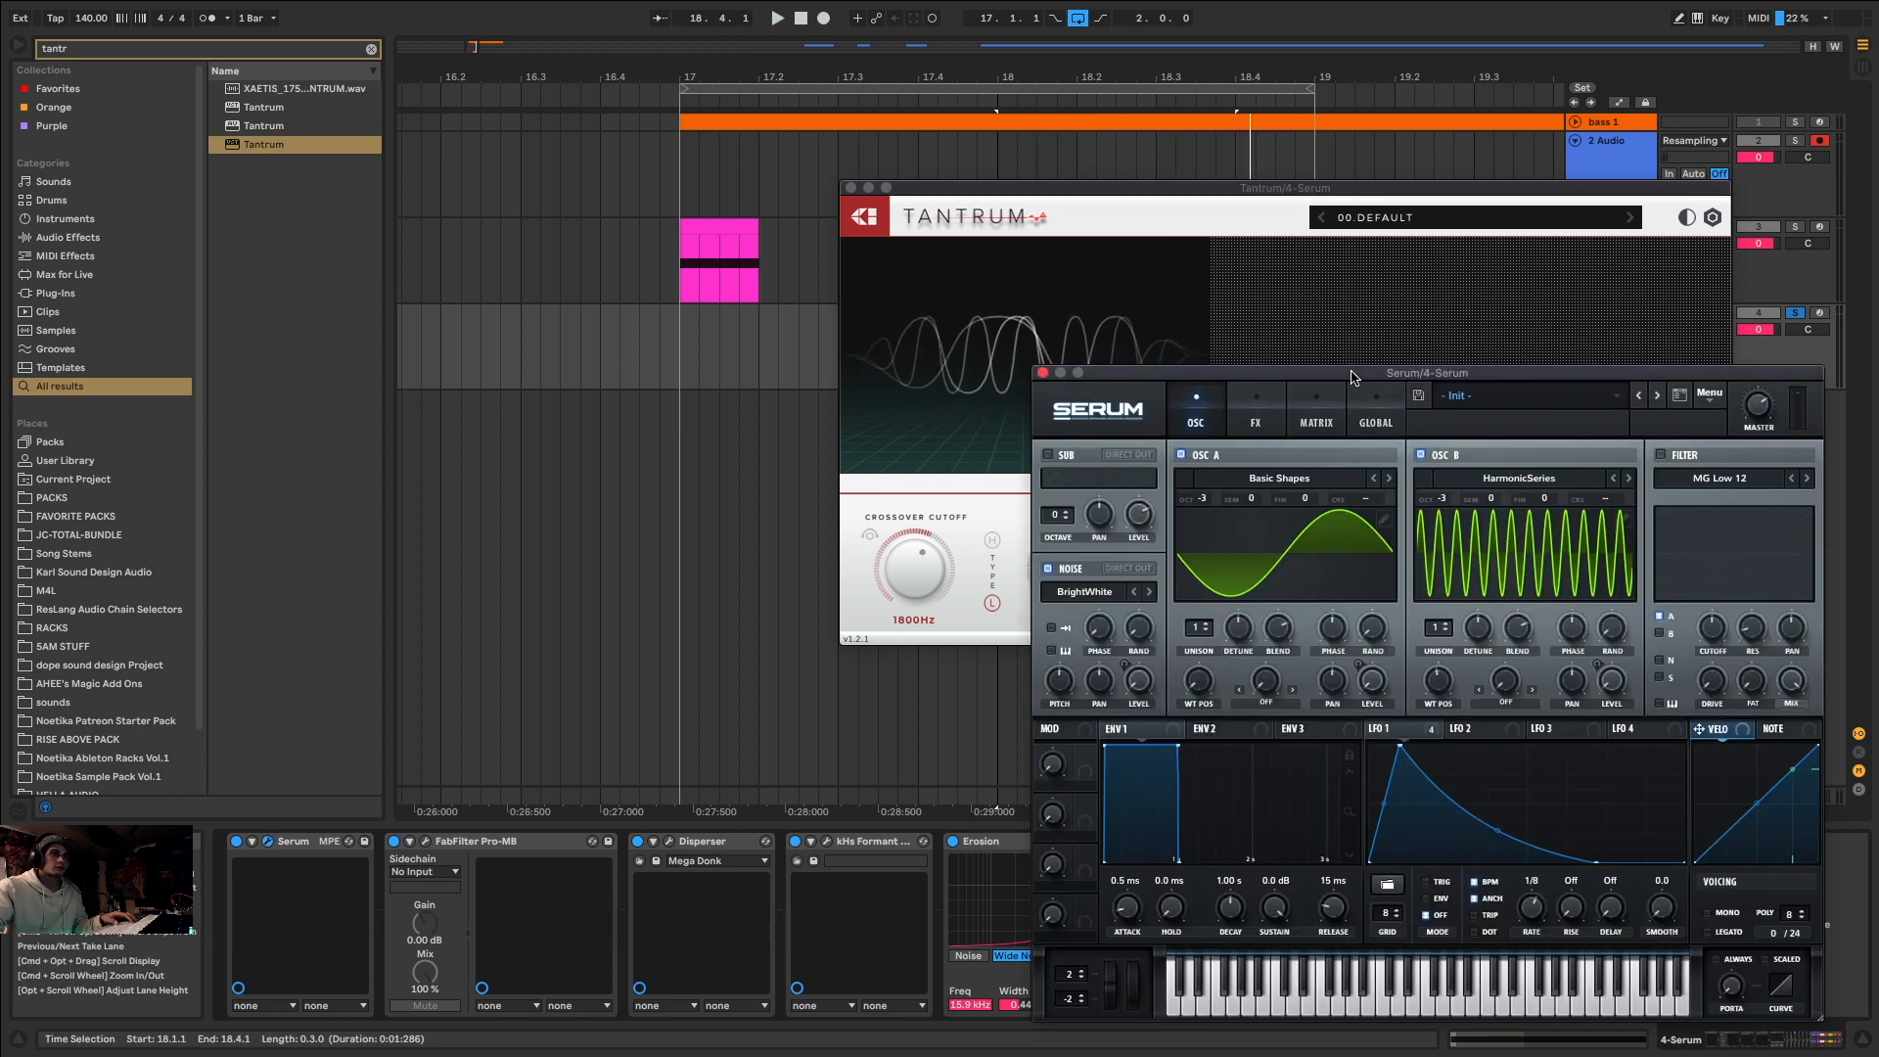
pyautogui.moveTo(1354, 373); pyautogui.dragTo(1055, 319)
pyautogui.click(961, 363)
pyautogui.press('space')
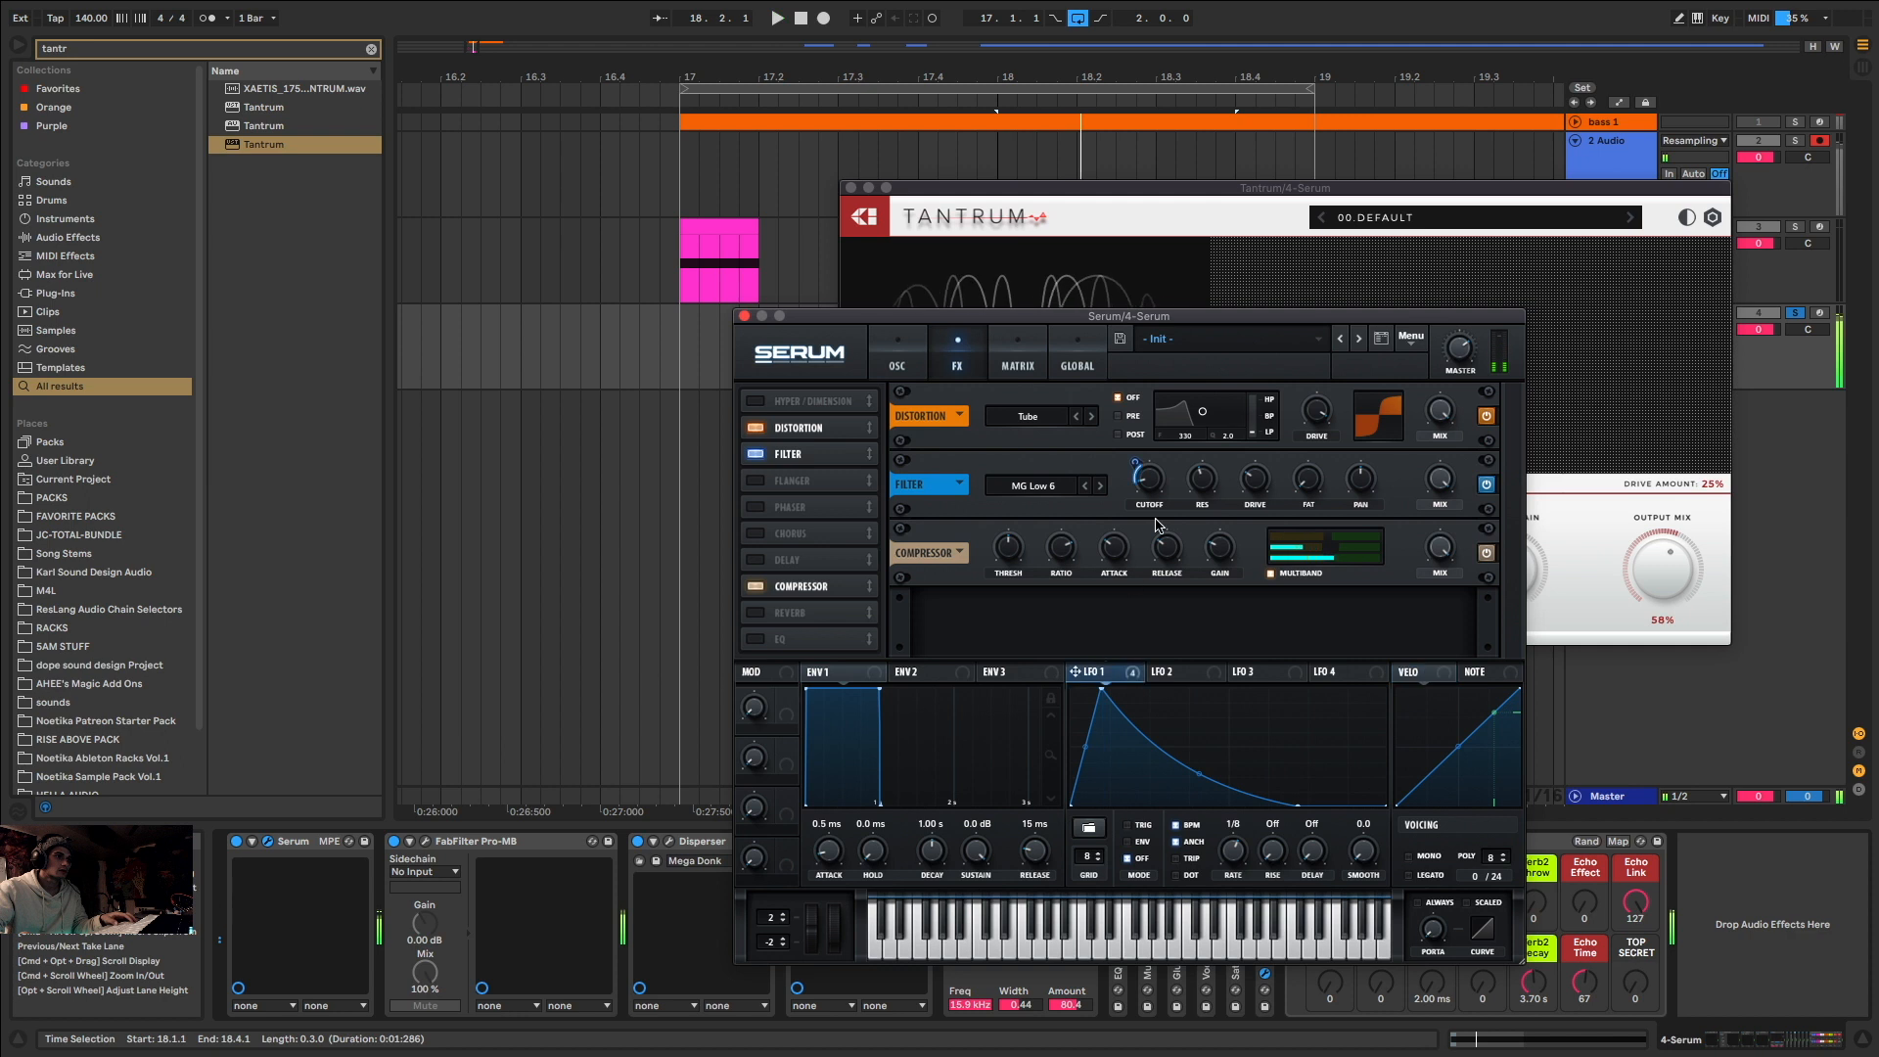
pyautogui.click(848, 187)
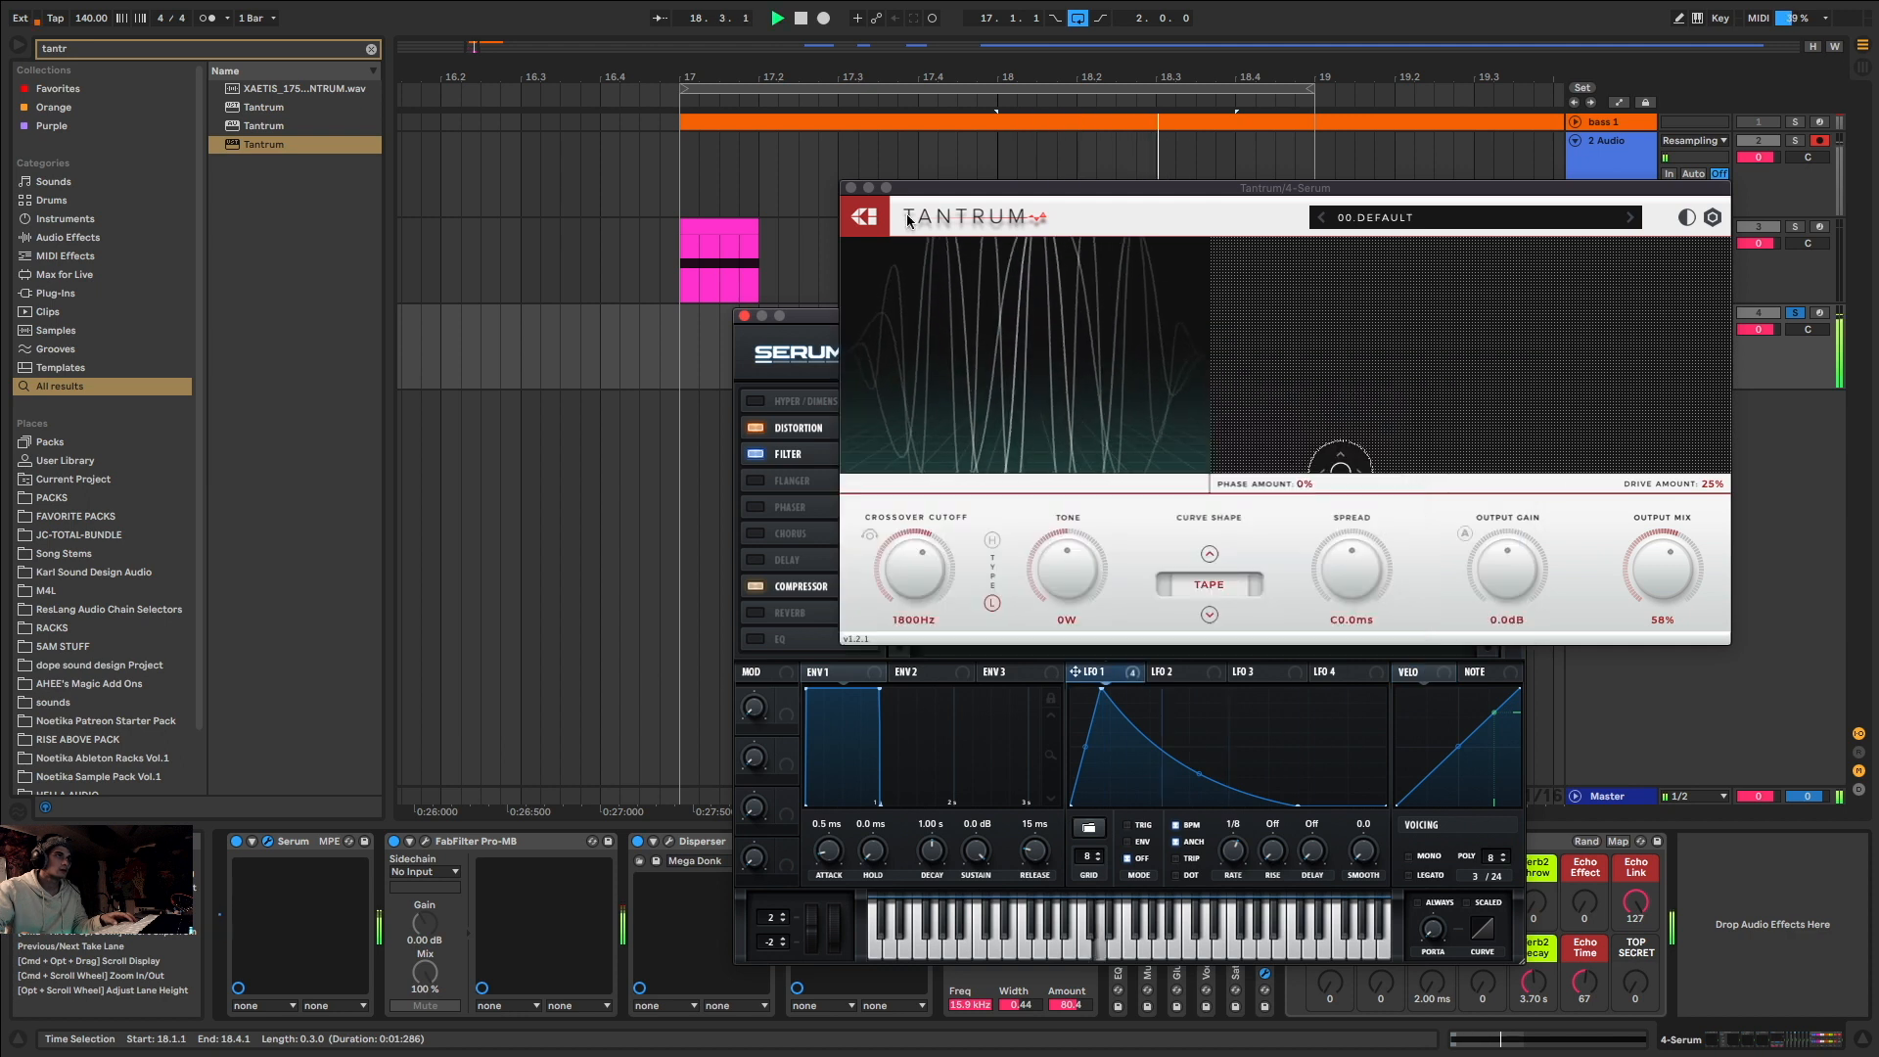
# Step: Close Tantrum and raise the late point of LFO 1's falling curve in 4 Serum during playback
pyautogui.click(849, 187)
pyautogui.moveTo(1139, 464)
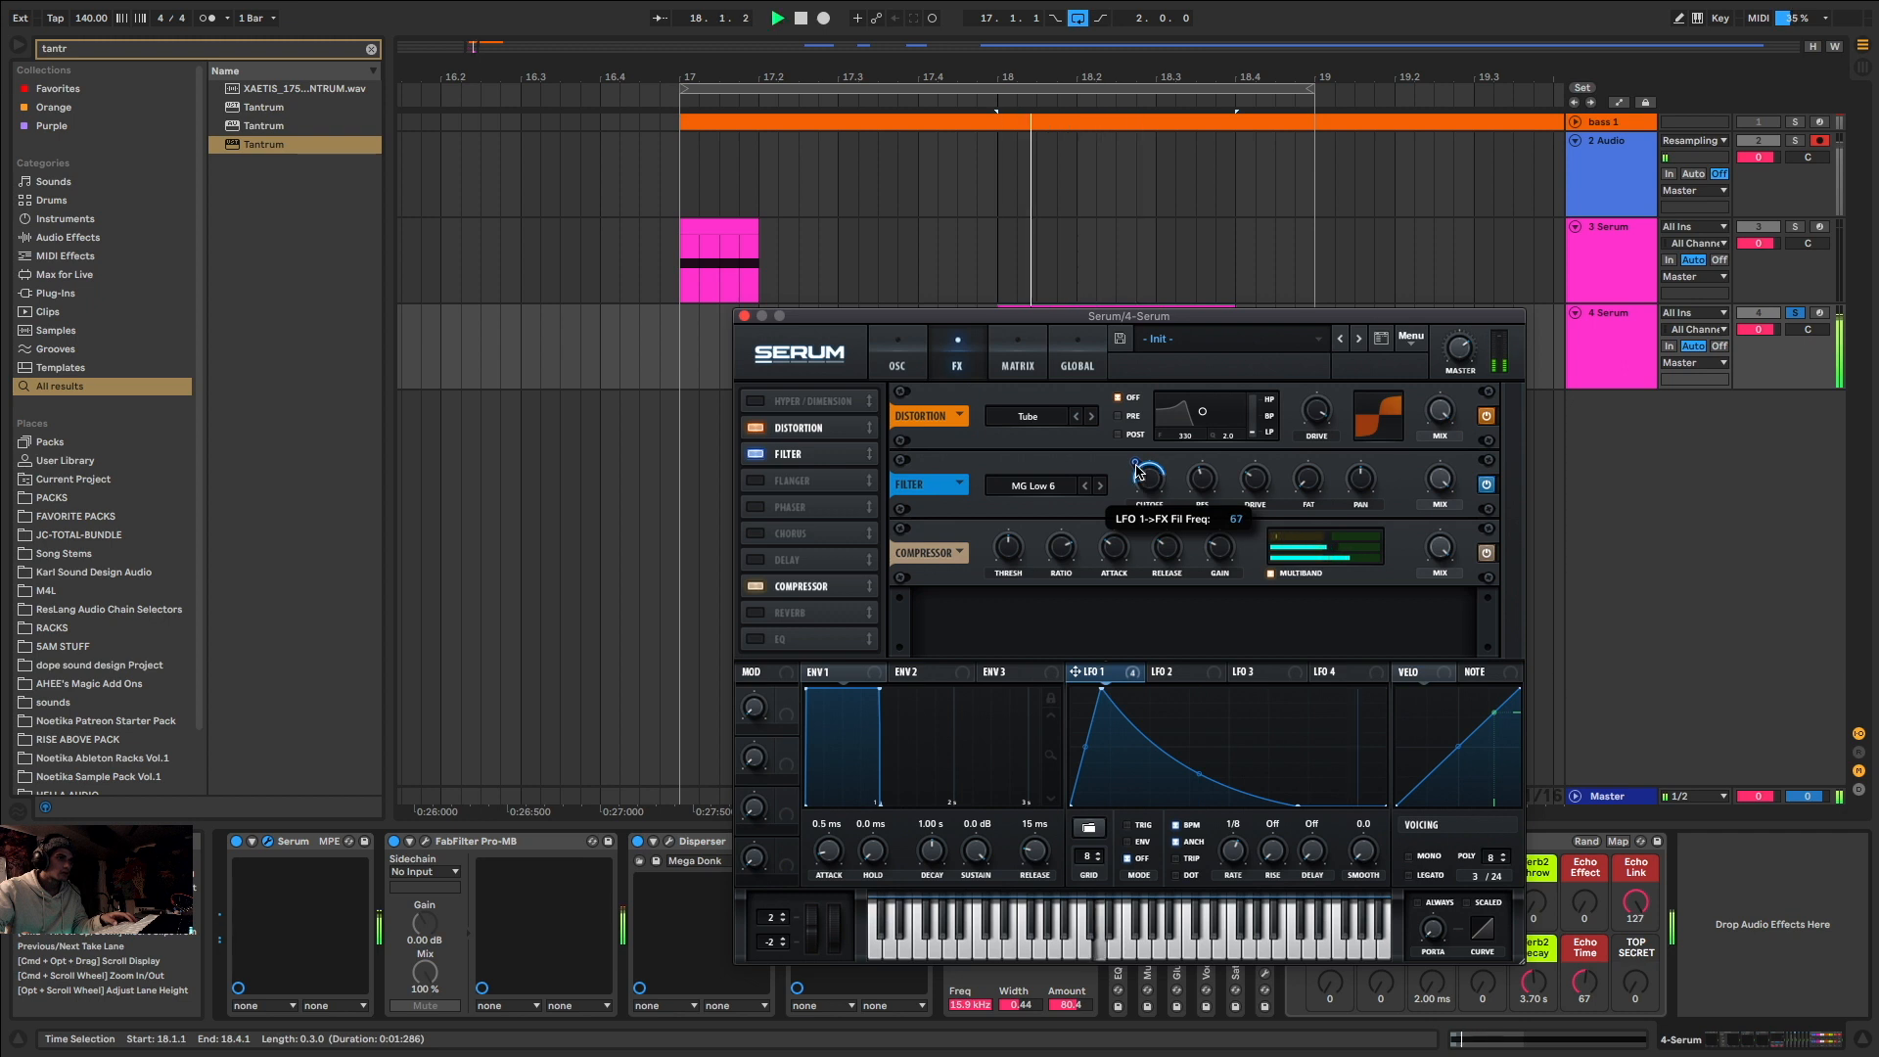
pyautogui.moveTo(1300, 803)
pyautogui.mouseDown()
pyautogui.moveTo(1384, 709)
pyautogui.moveTo(1325, 778)
pyautogui.mouseUp()
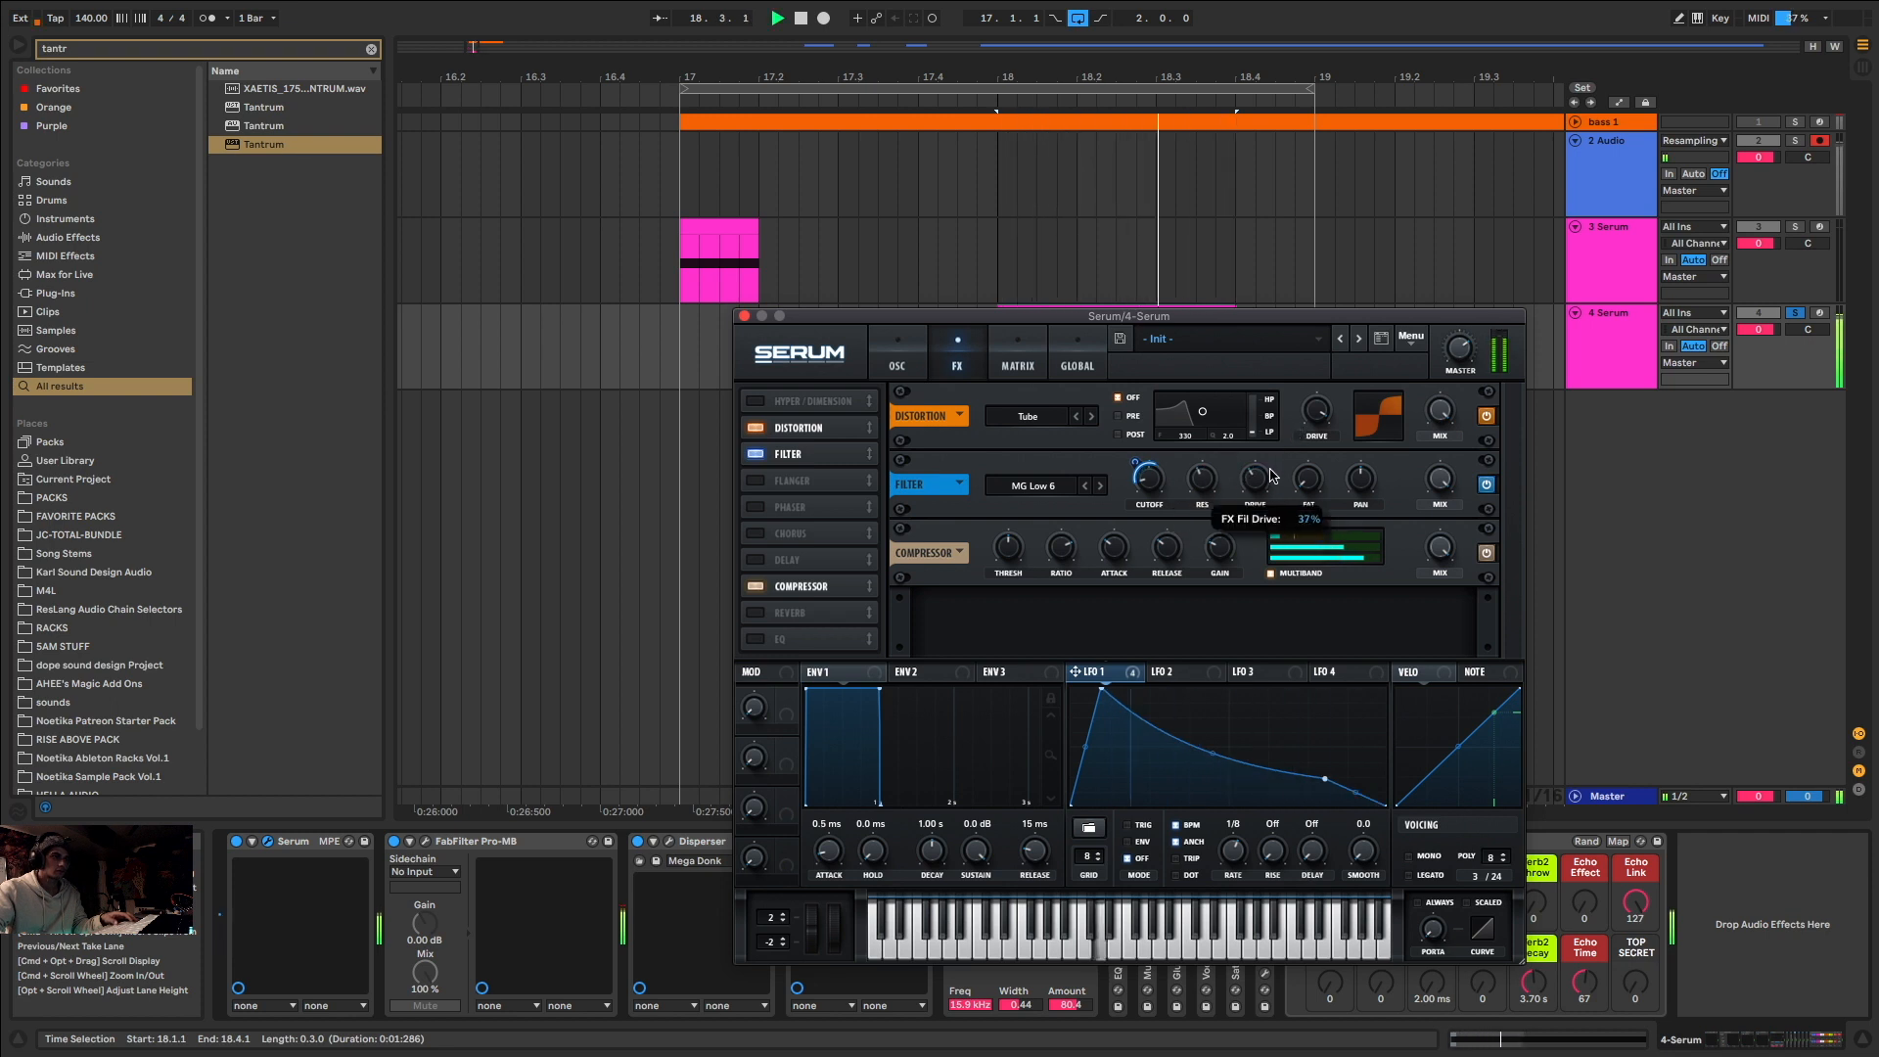
pyautogui.press('space')
pyautogui.press('space')
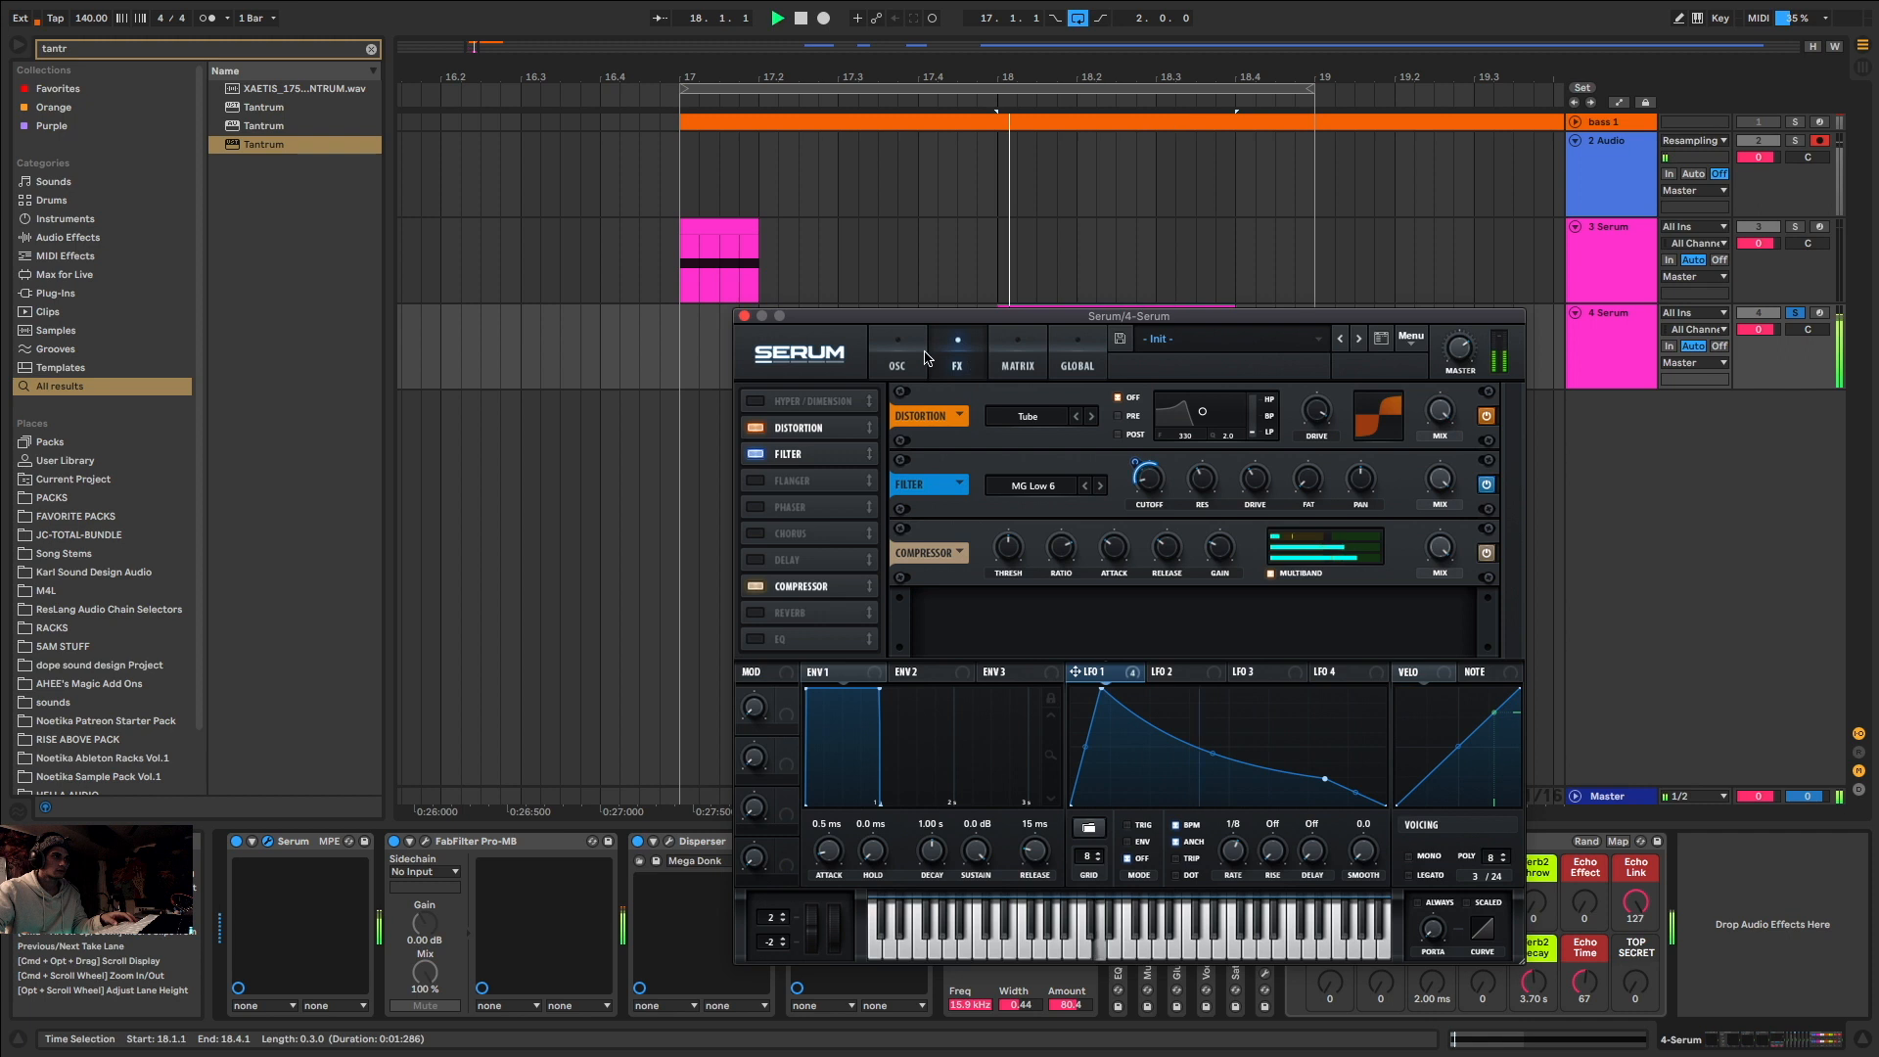
# Step: Return 4 Serum to its oscillator page and fine-tune LFO 1's tail into a slightly lower, smoother decay while auditioning the sound
pyautogui.click(901, 359)
pyautogui.press('space')
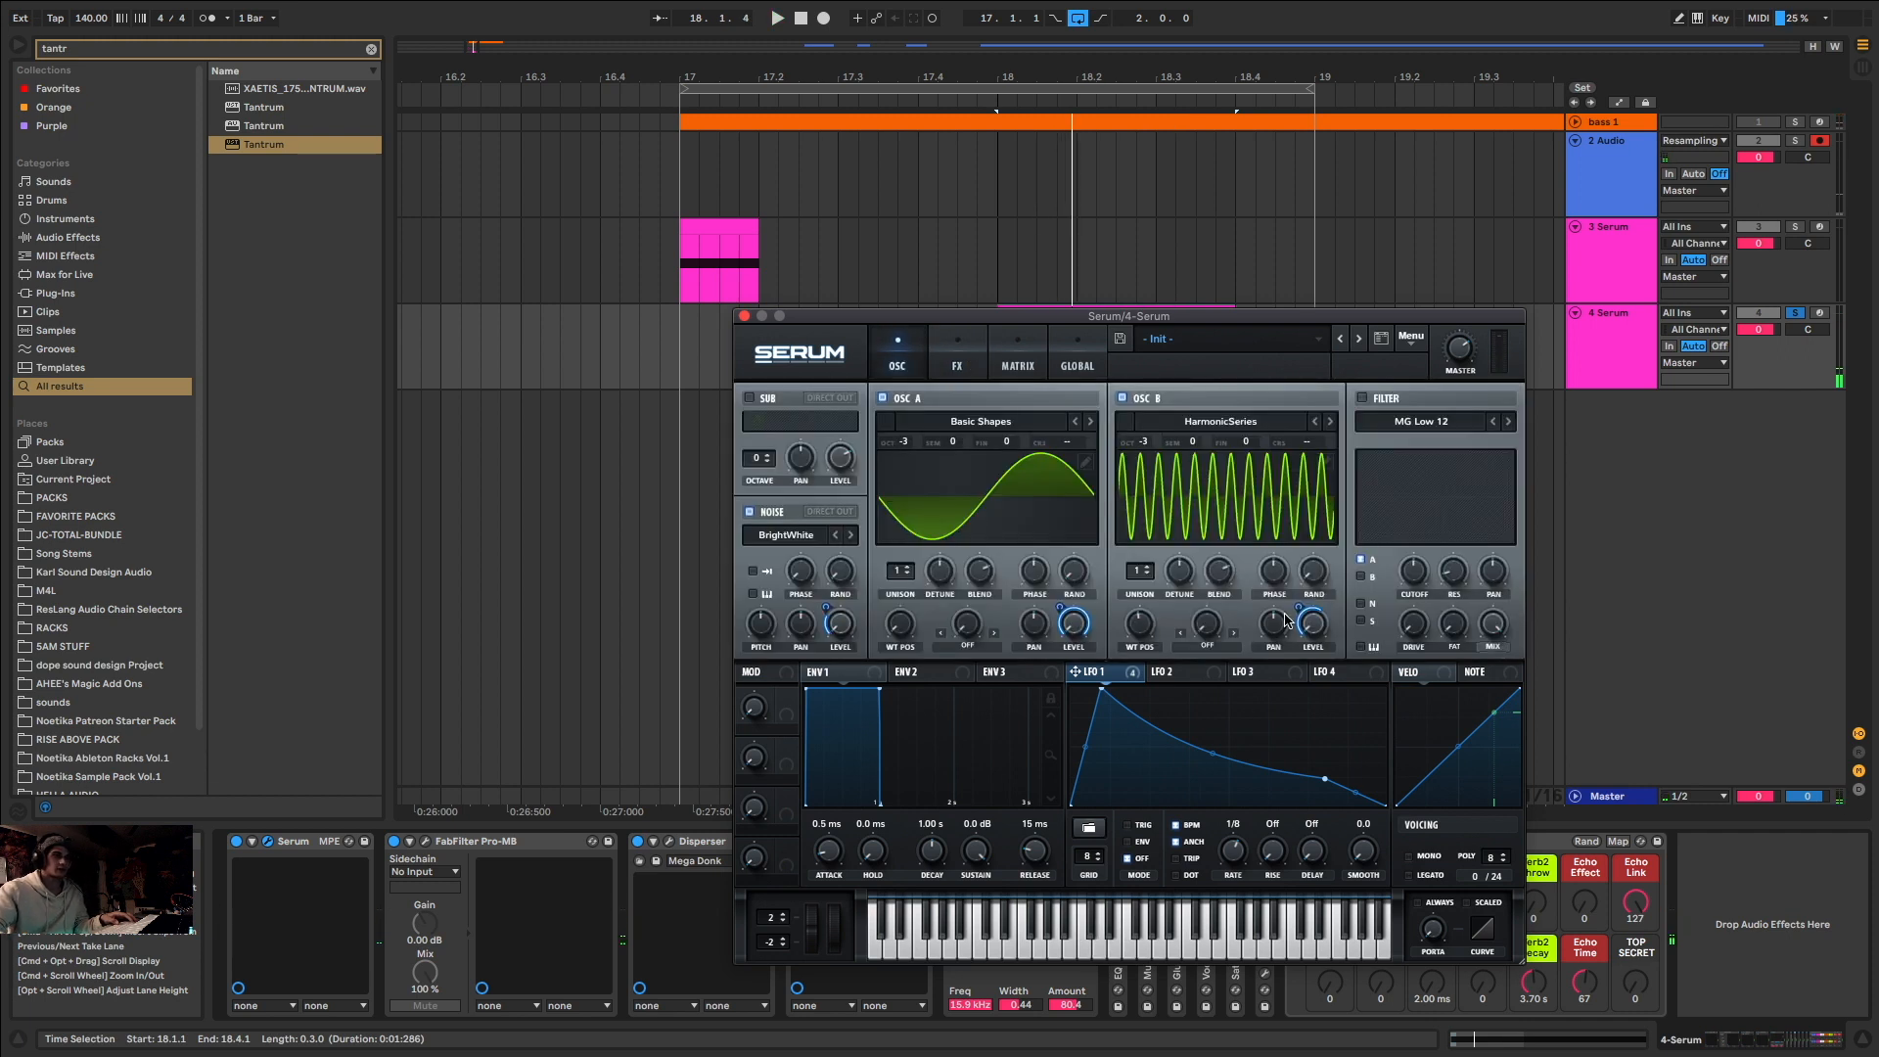
pyautogui.press('space')
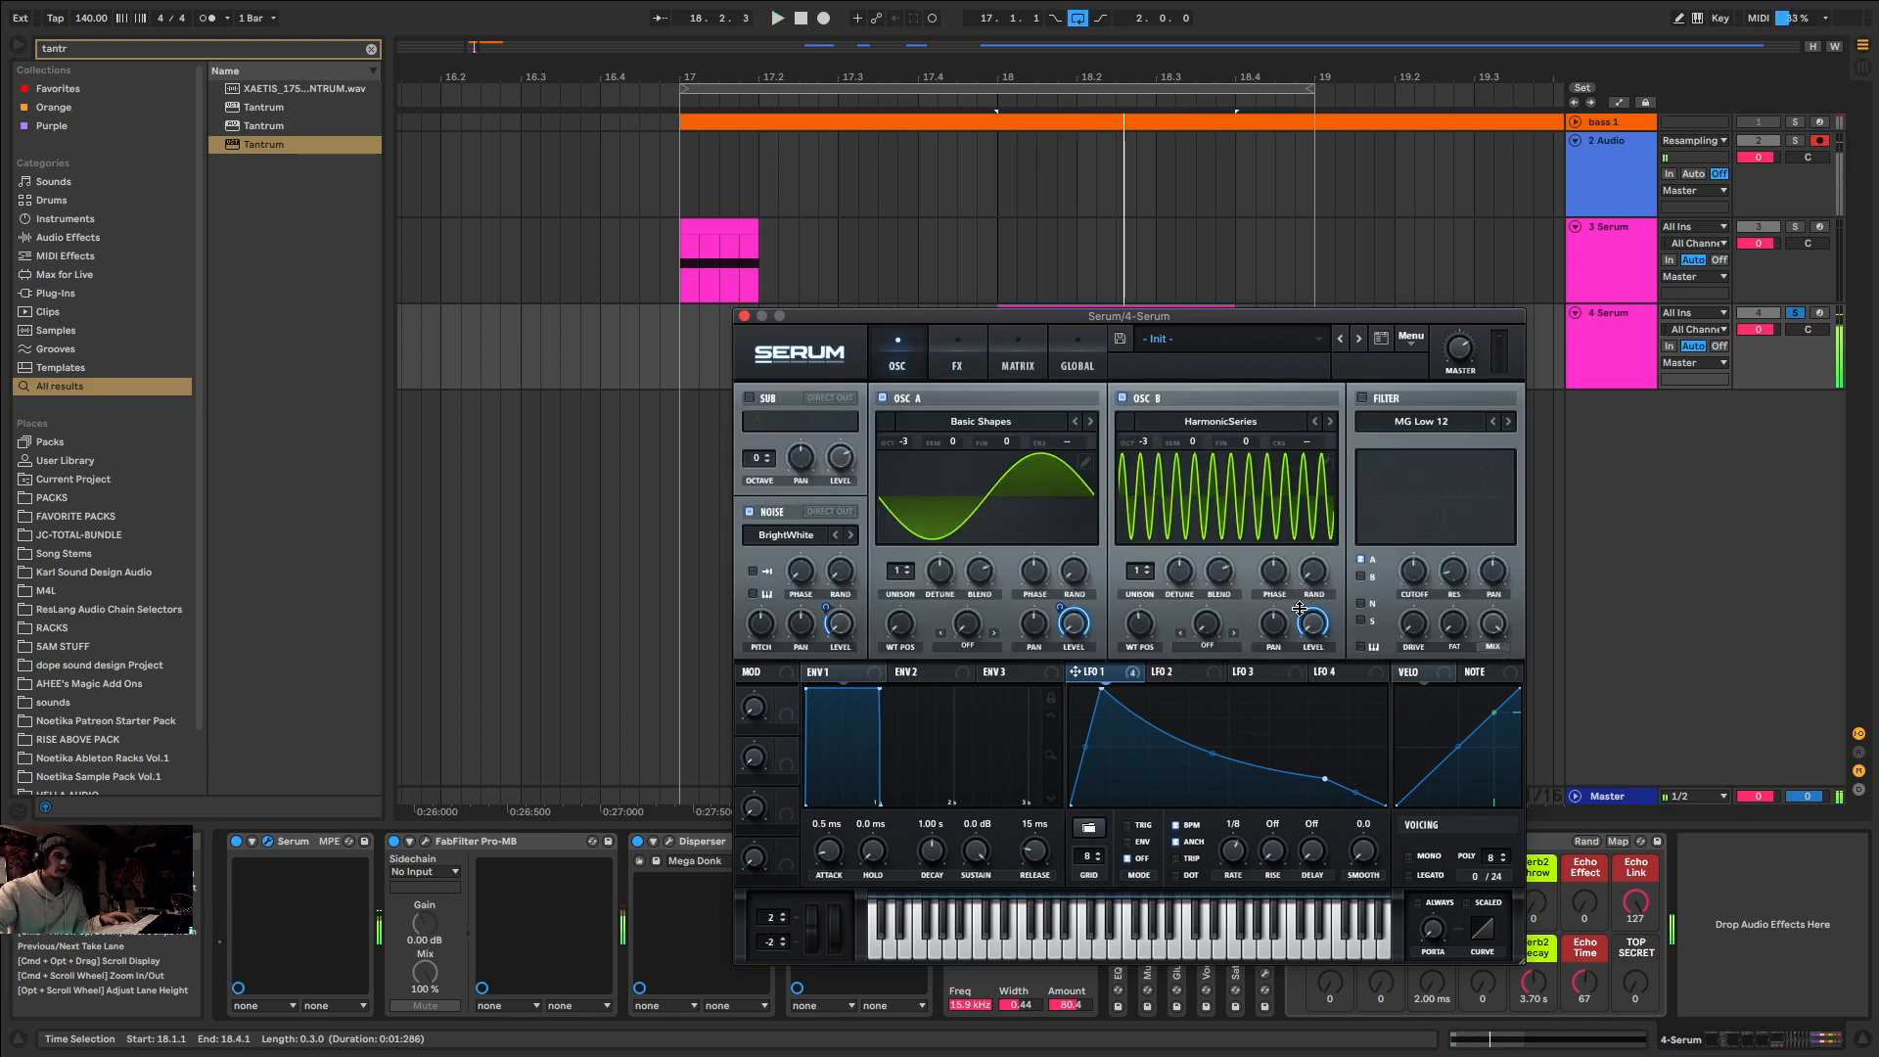
pyautogui.press('space')
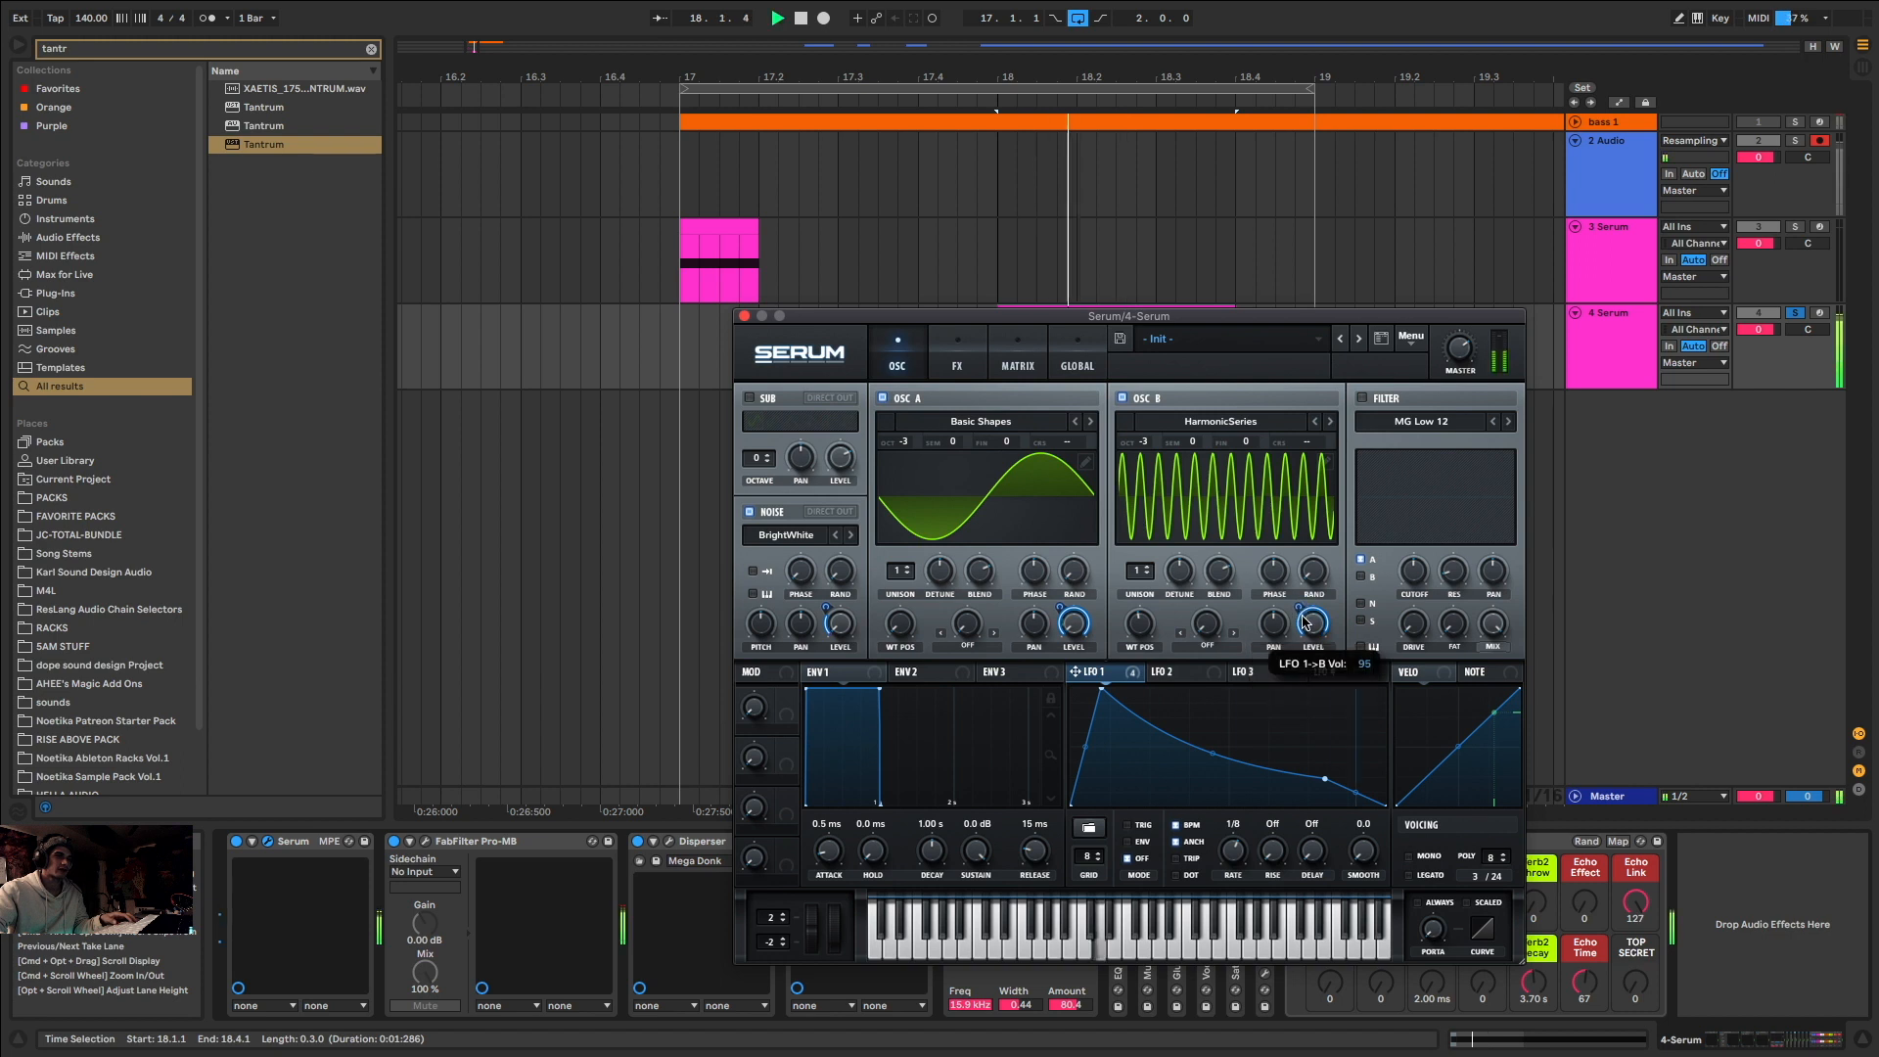
pyautogui.press('space')
pyautogui.moveTo(1325, 778)
pyautogui.mouseDown()
pyautogui.moveTo(1294, 729)
pyautogui.moveTo(1325, 774)
pyautogui.mouseUp()
pyautogui.press('space')
pyautogui.press('space')
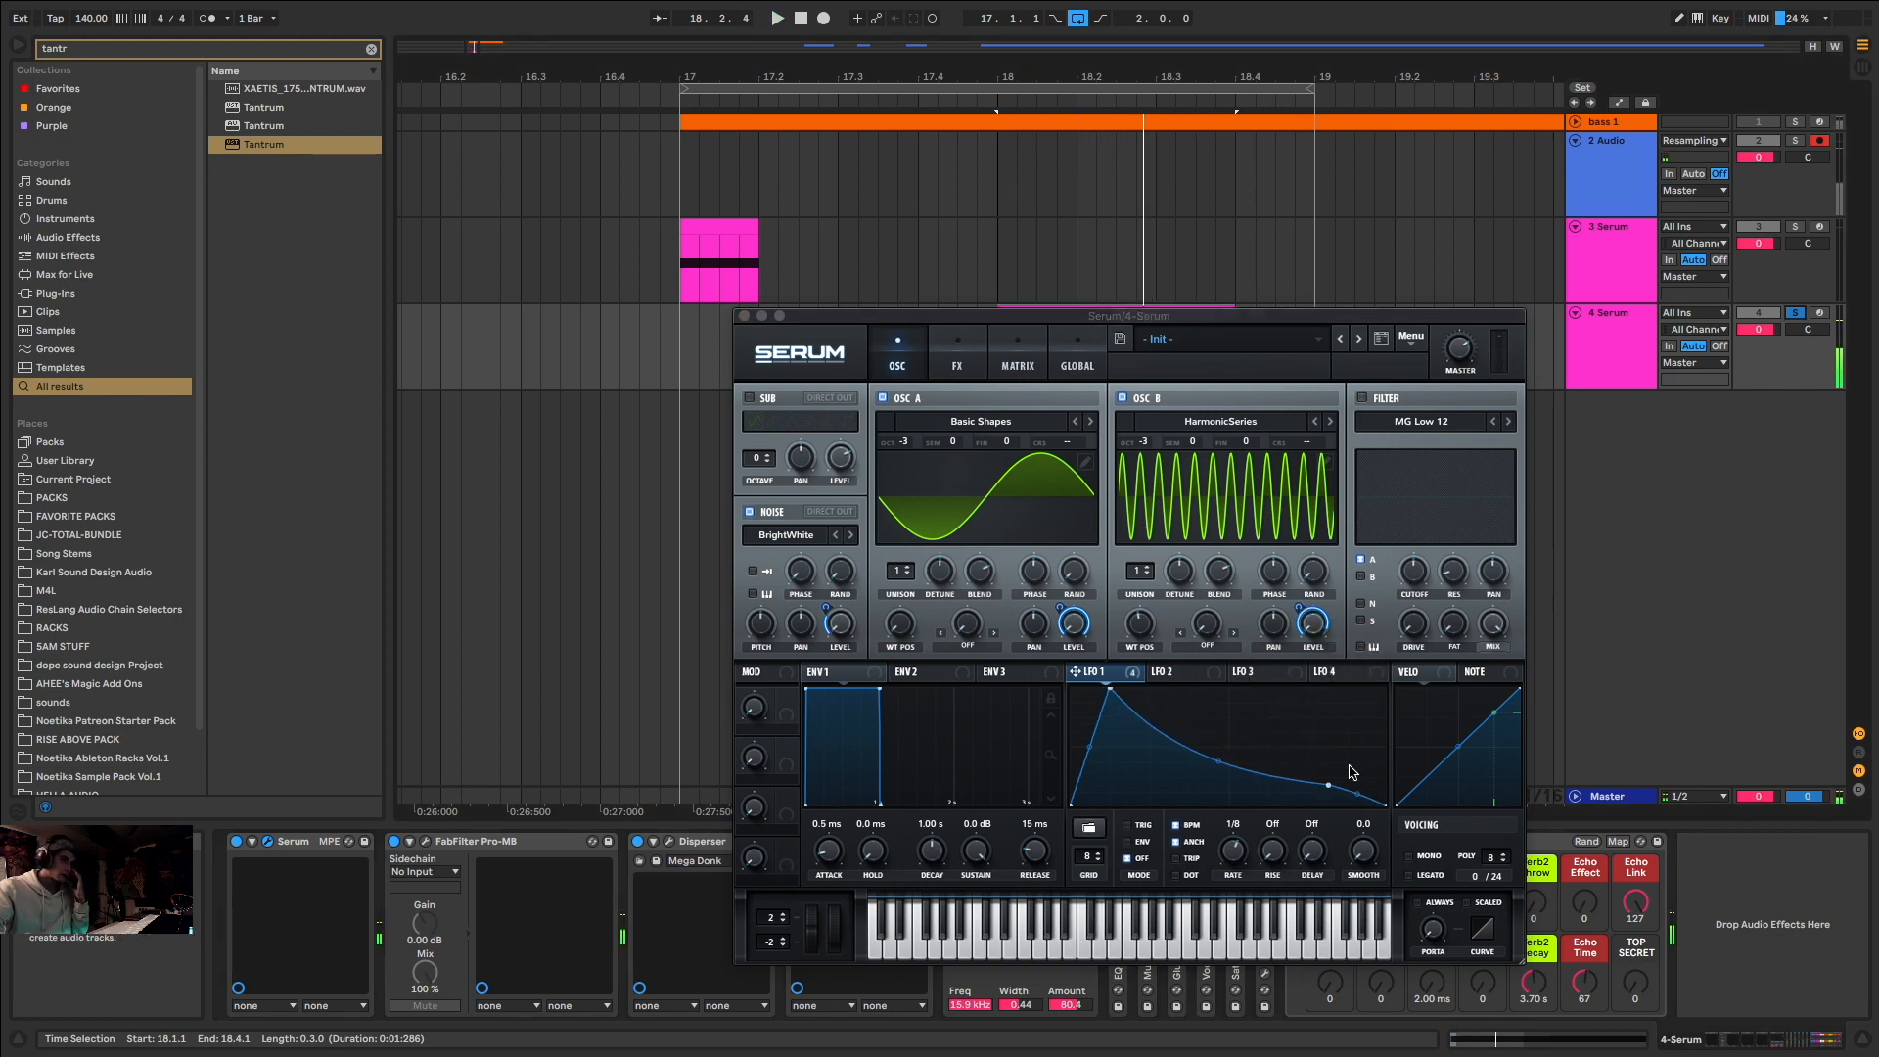
pyautogui.moveTo(1328, 786); pyautogui.dragTo(1324, 788)
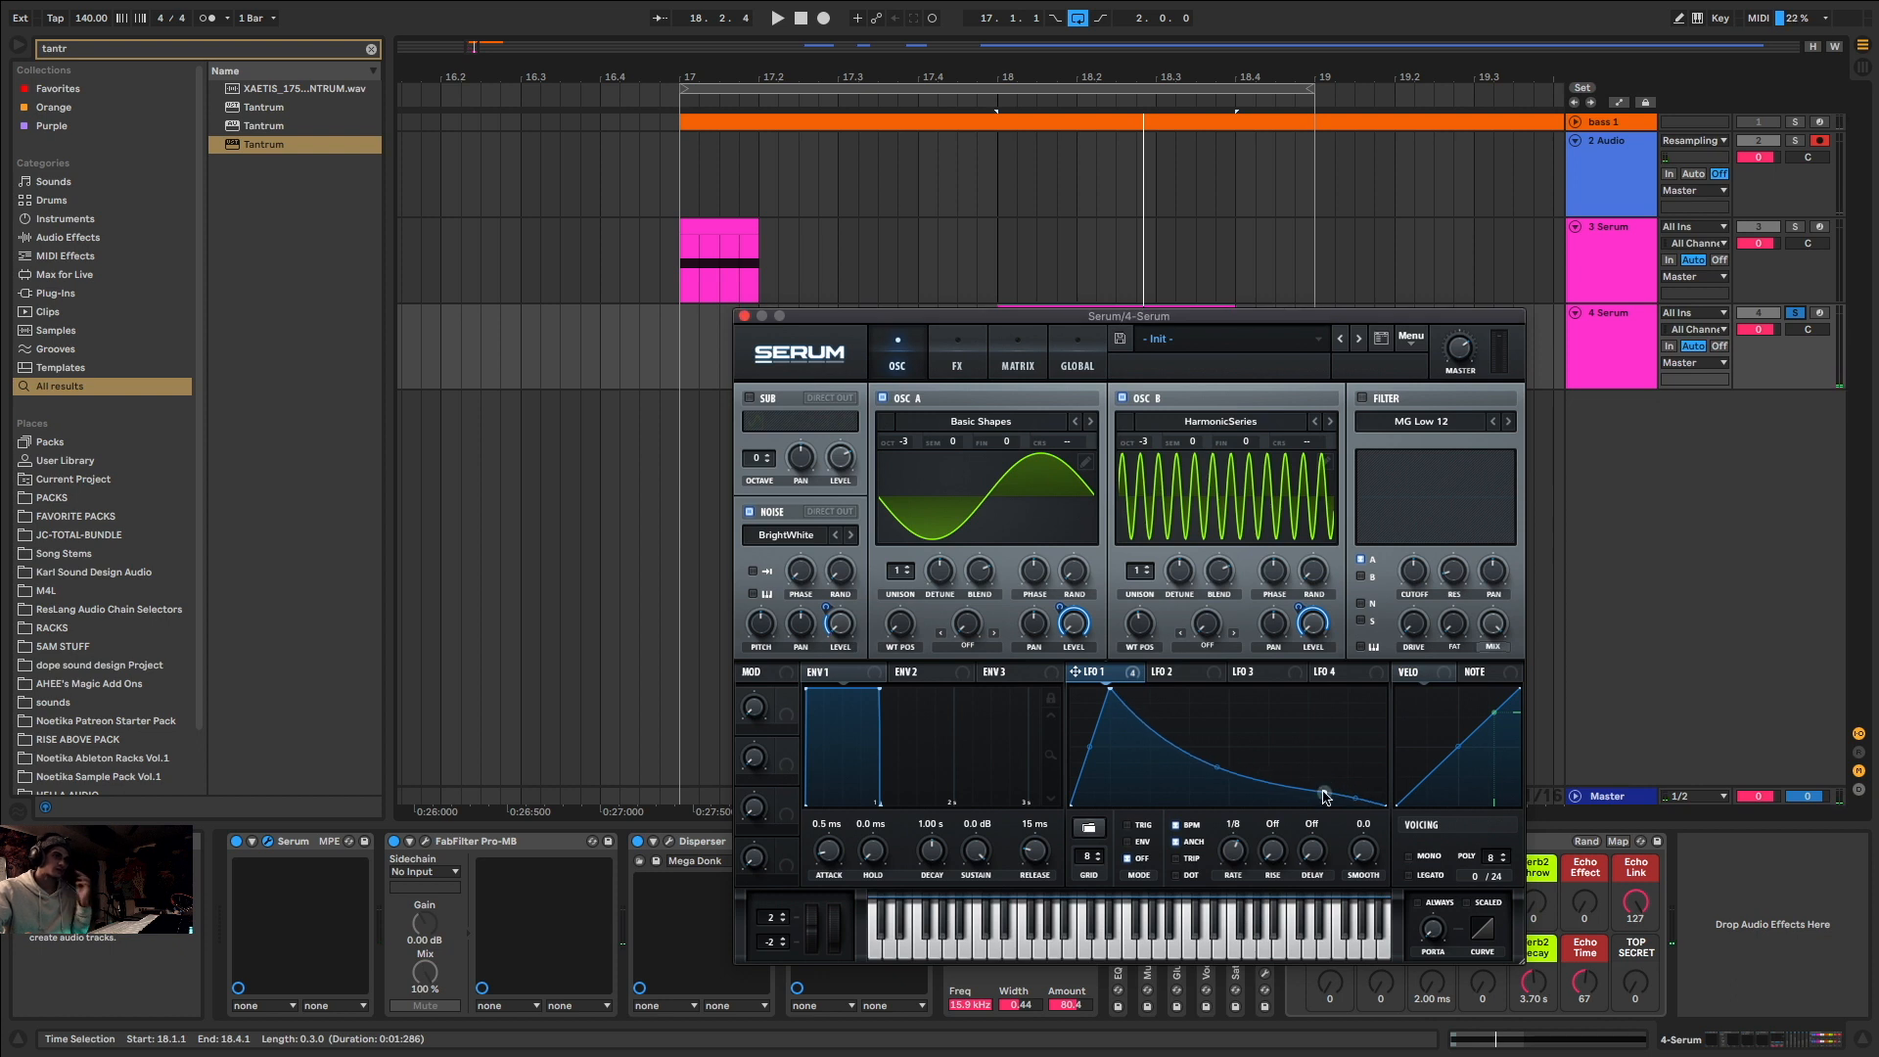
# Step: Place 4 Serum's clip at 17.2 with a two-beat length, and duplicate the track with the copy's clip at bar 18
pyautogui.moveTo(1069, 315); pyautogui.dragTo(1084, 460)
pyautogui.moveTo(1093, 315); pyautogui.dragTo(871, 311)
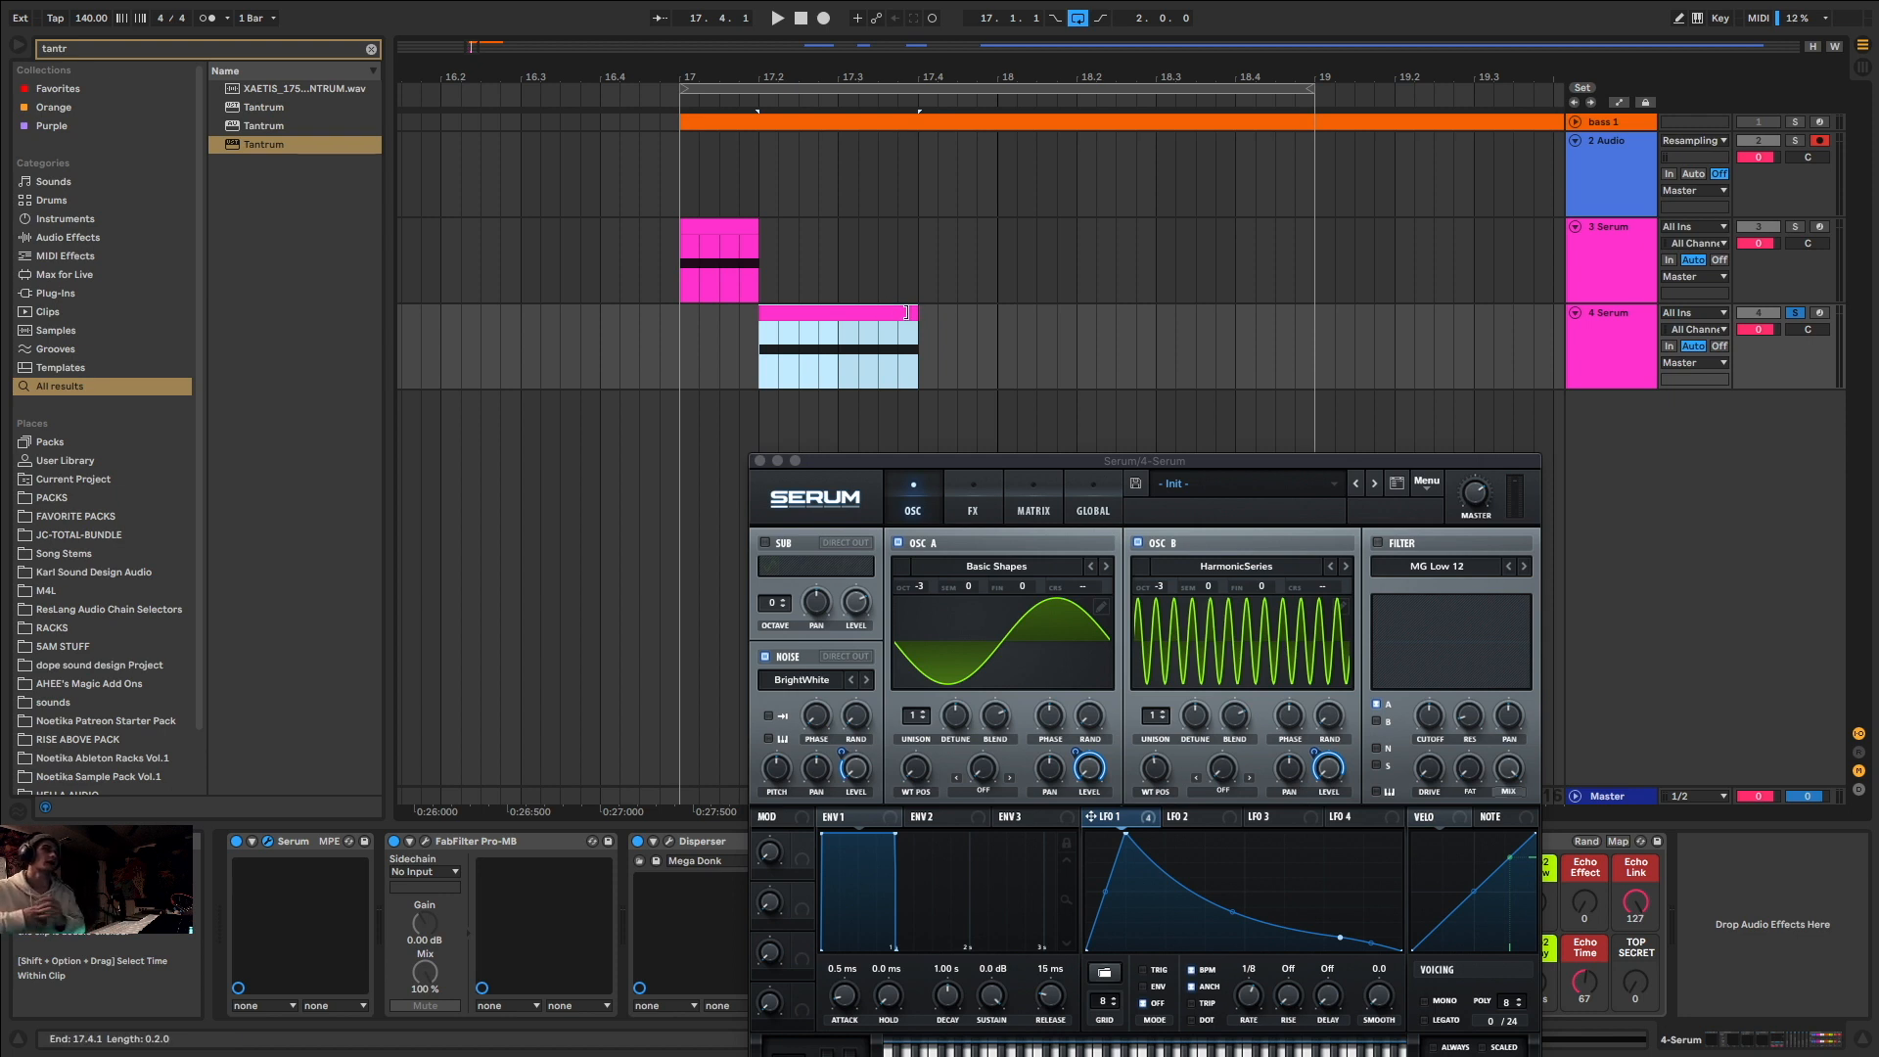
pyautogui.click(1631, 337)
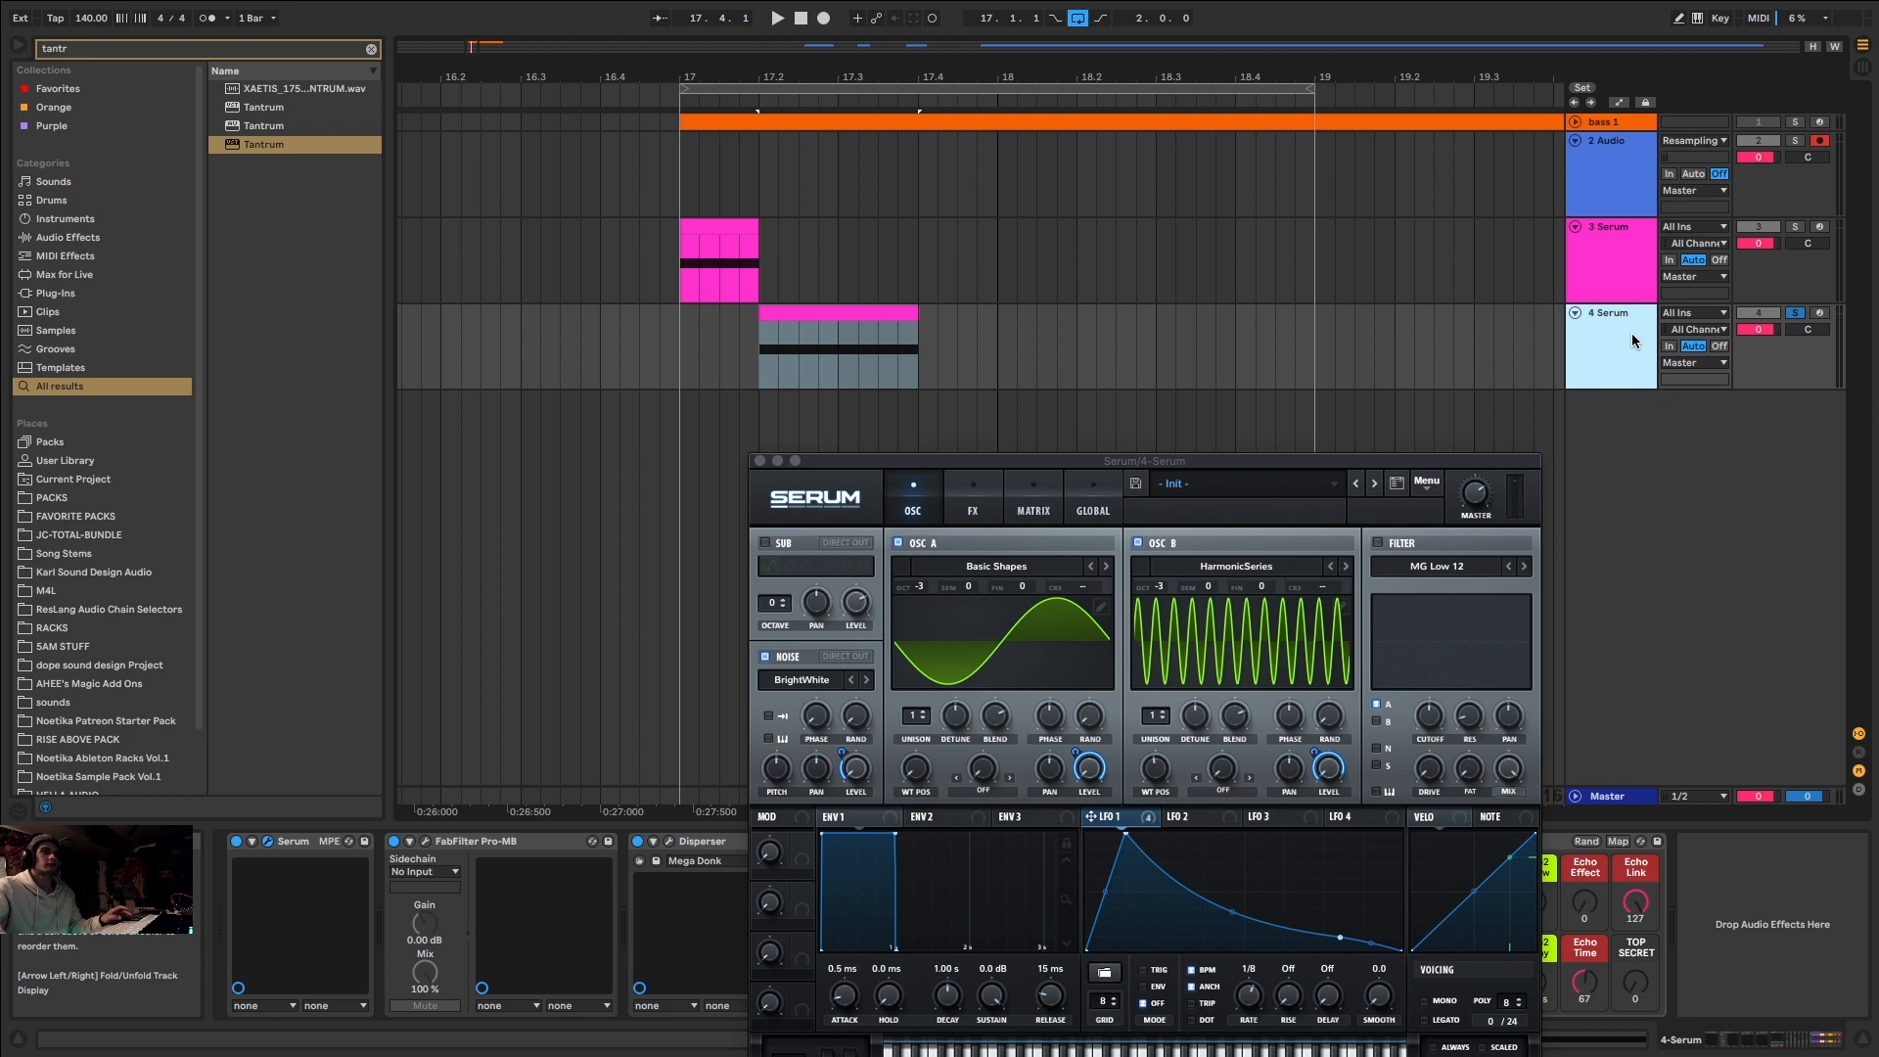
pyautogui.press('super+d')
pyautogui.moveTo(867, 401); pyautogui.dragTo(1246, 145)
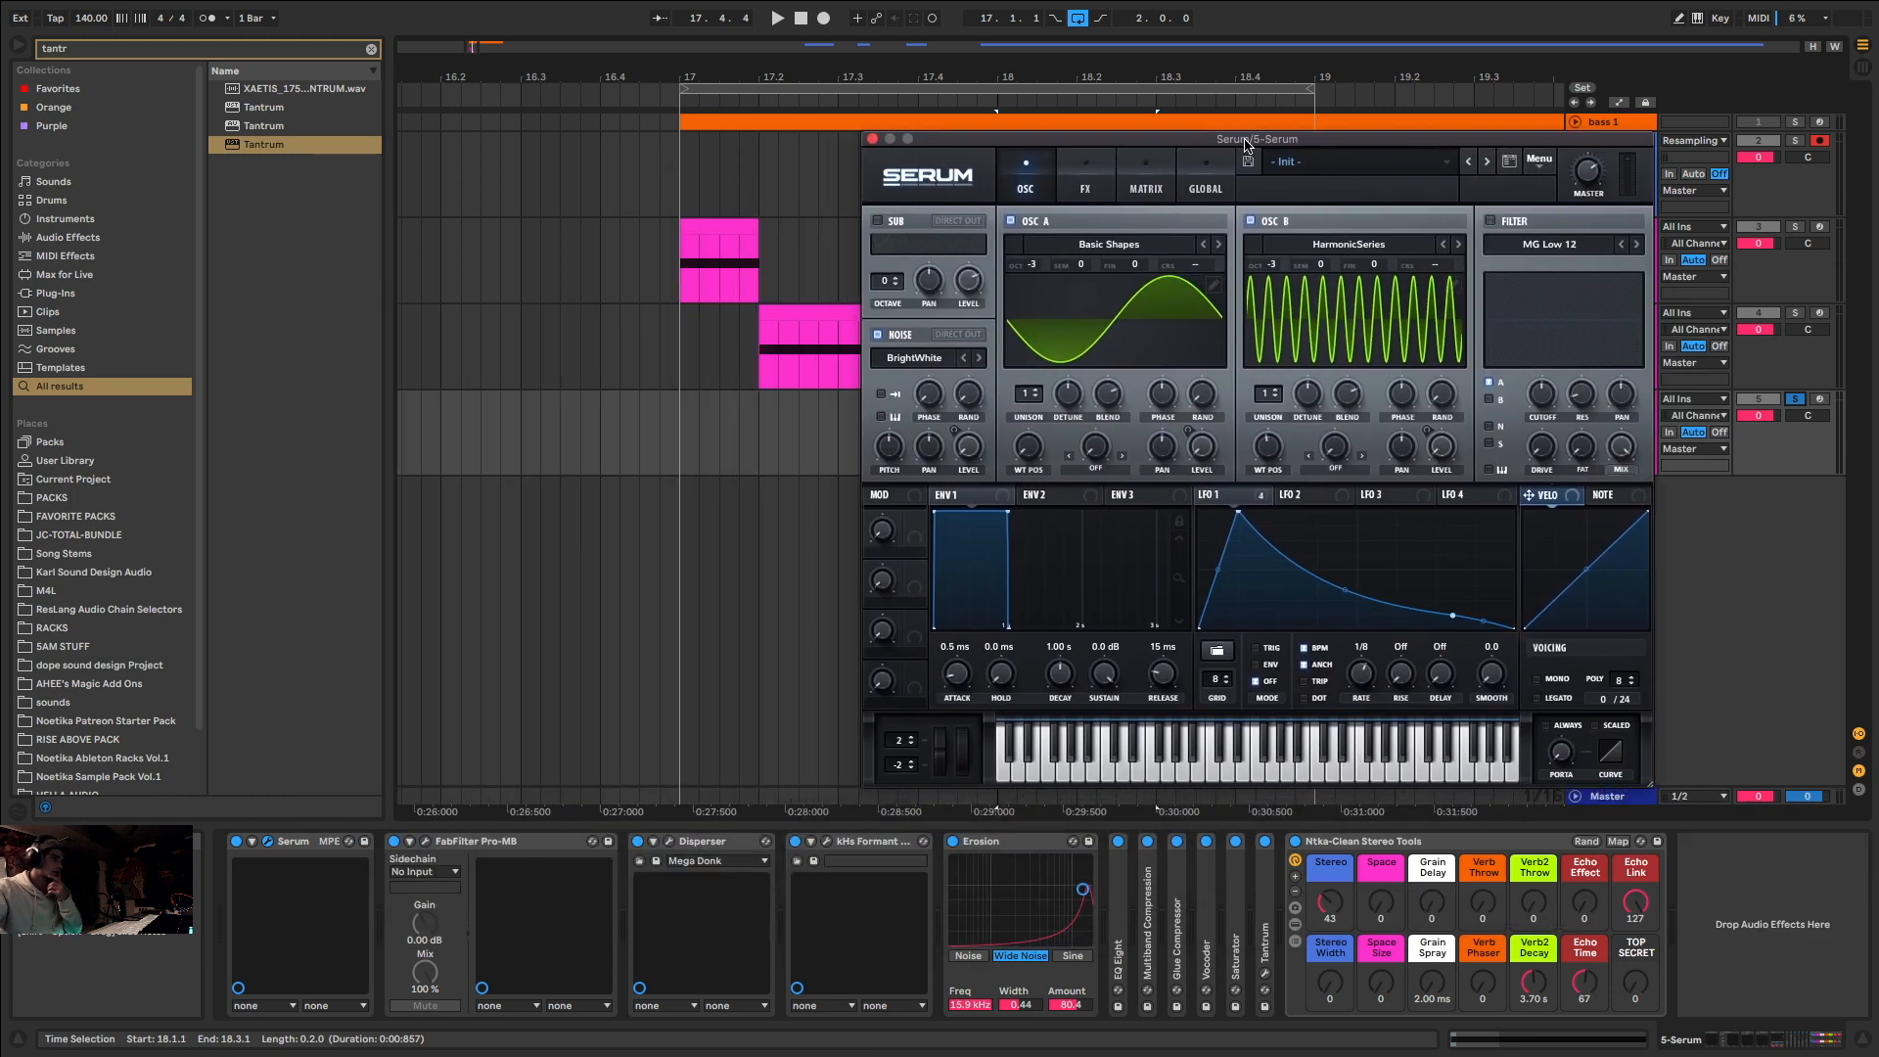
pyautogui.moveTo(1263, 140); pyautogui.dragTo(938, 325)
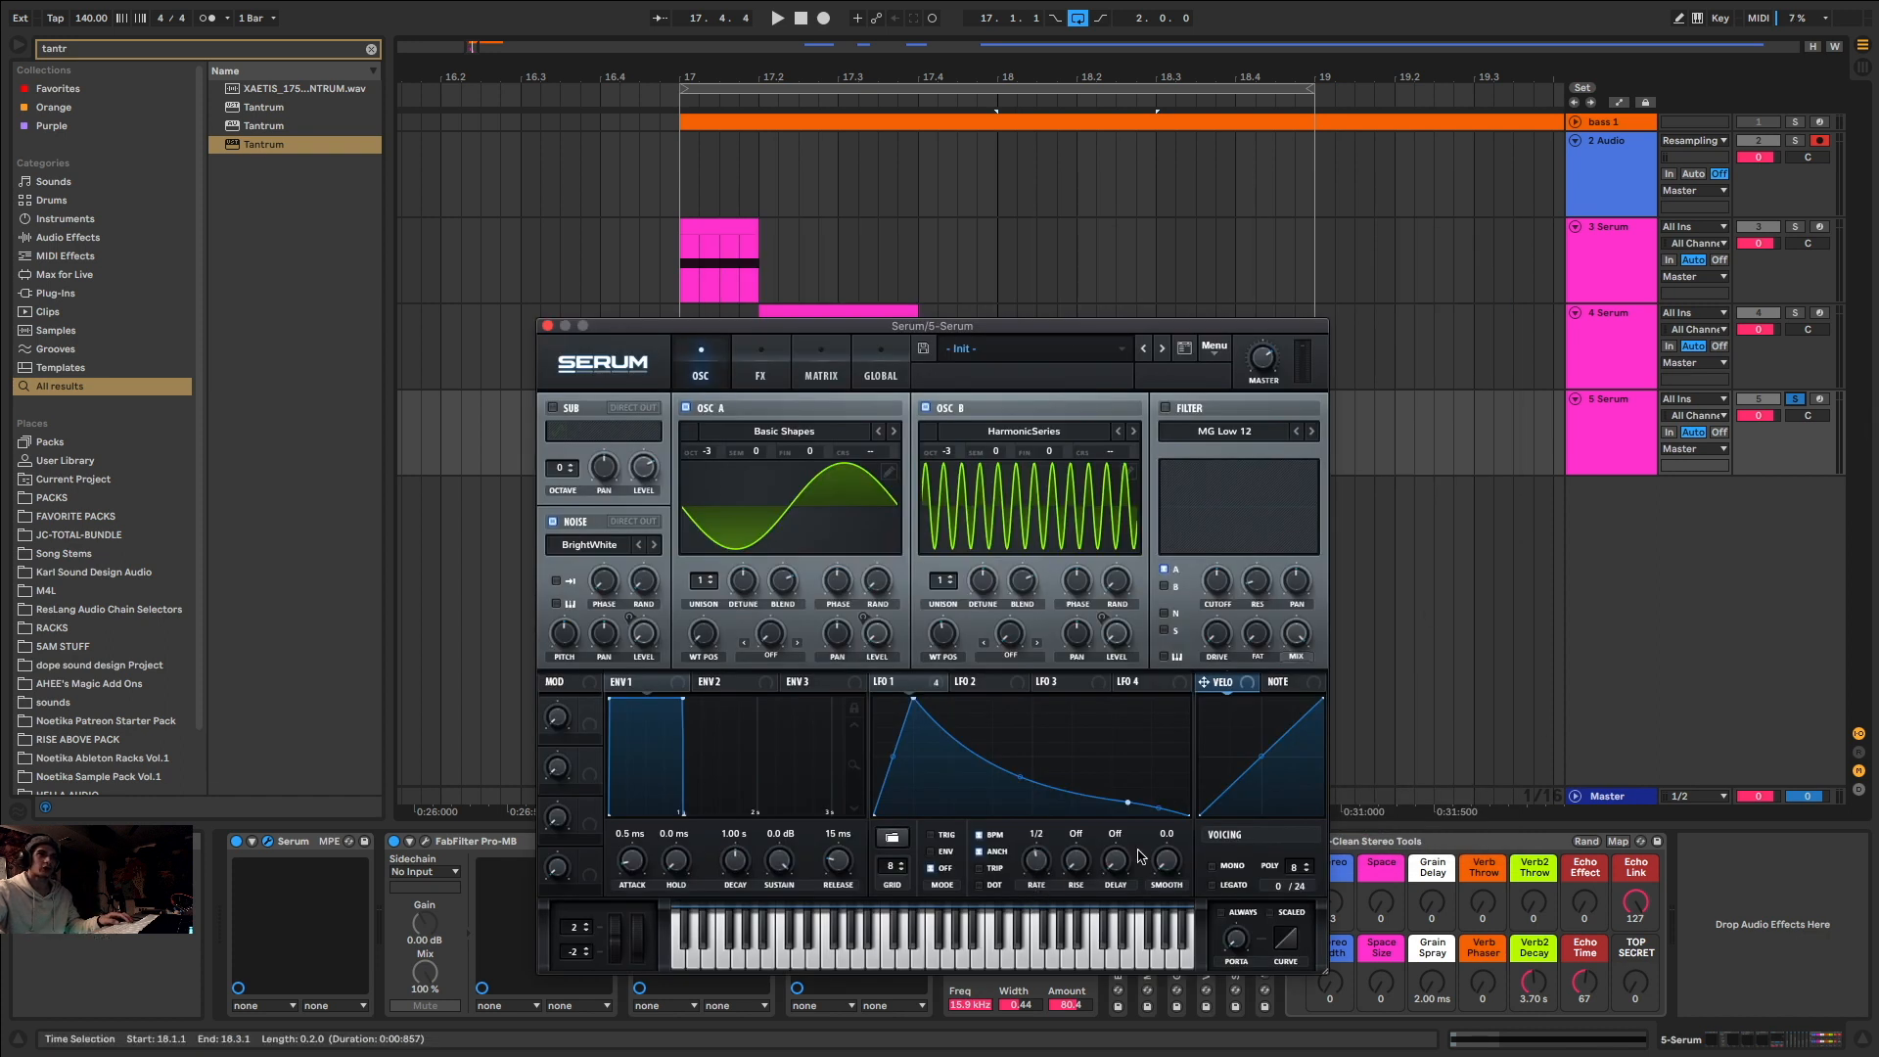
# Step: Reshape 5 Serum's LFO 1 into a high plateau with a late fall and set its rate to 1/2
pyautogui.moveTo(1129, 802); pyautogui.dragTo(1141, 717)
pyautogui.press('space')
pyautogui.moveTo(920, 704); pyautogui.dragTo(921, 732)
pyautogui.moveTo(1135, 725); pyautogui.dragTo(1103, 717)
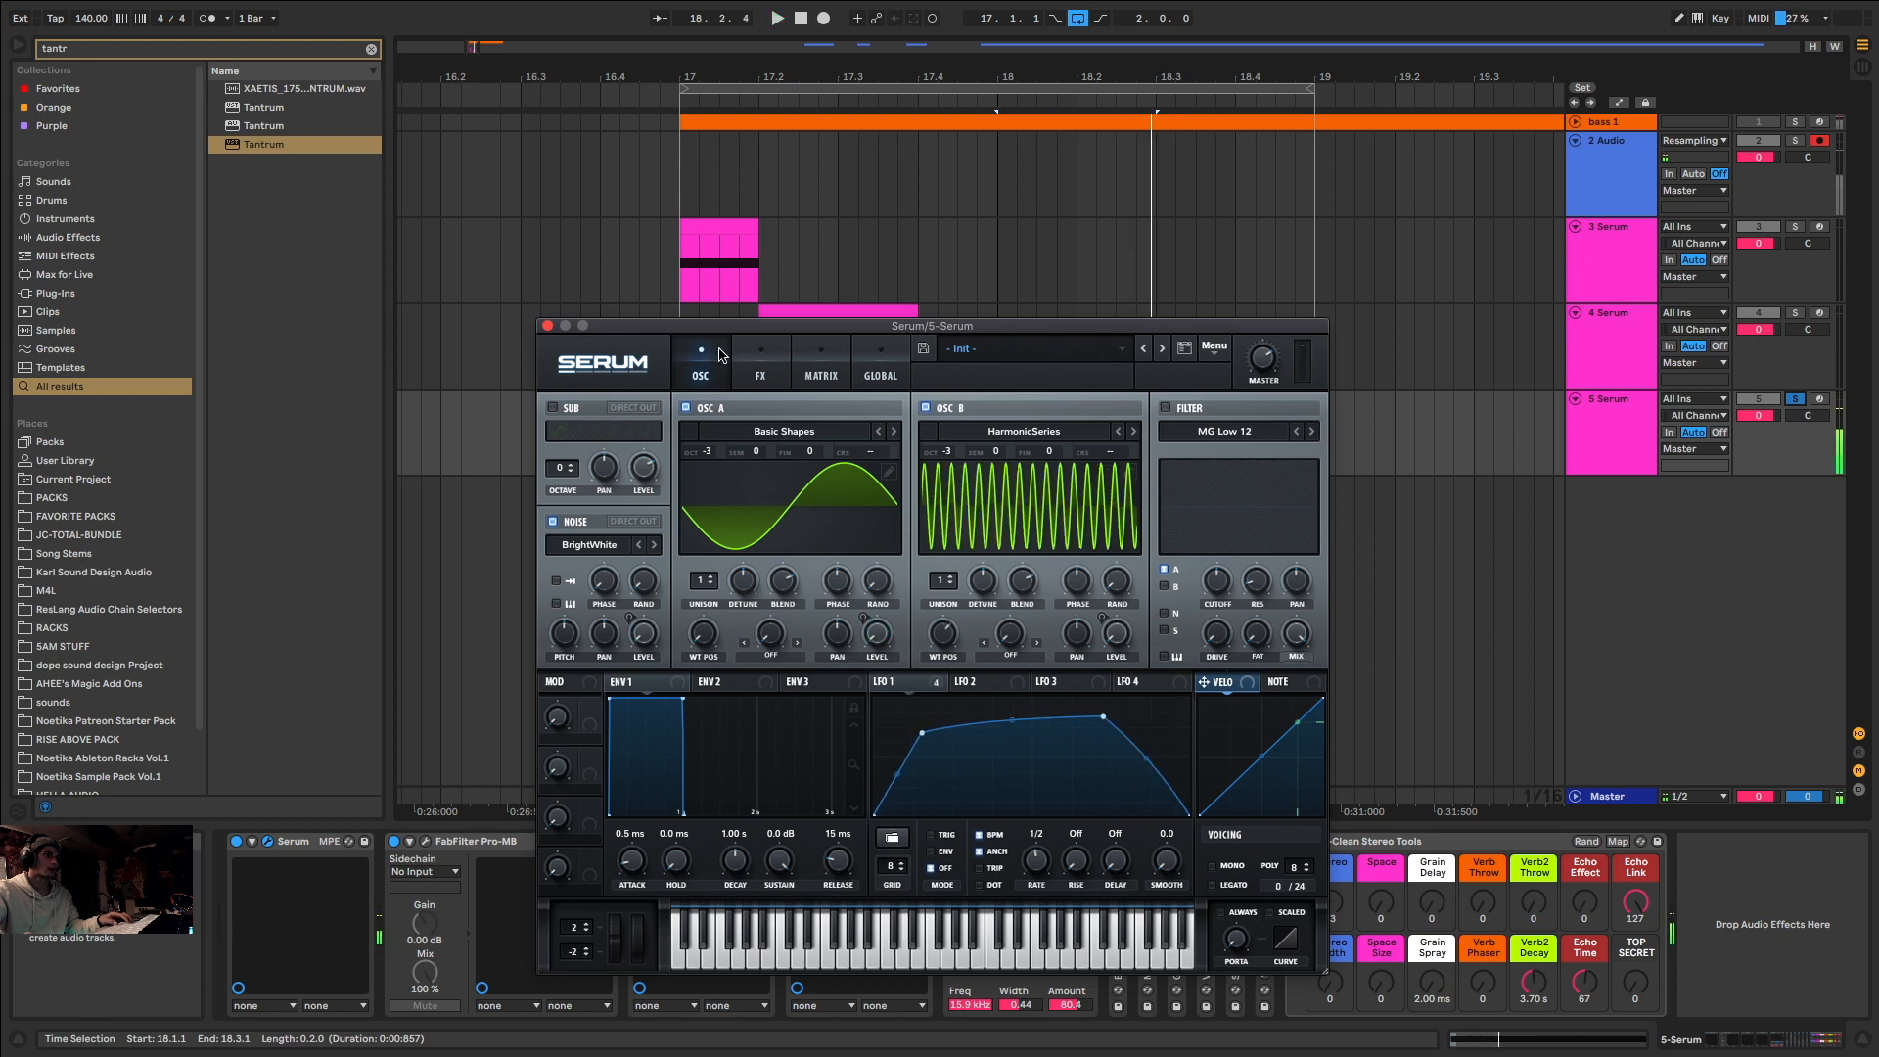
pyautogui.click(751, 375)
pyautogui.click(705, 374)
# Step: Audition 5 Serum and shift the end point of LFO 1's plateau slightly earlier
pyautogui.press('space')
pyautogui.press('space')
pyautogui.moveTo(1037, 867); pyautogui.dragTo(1060, 853)
pyautogui.press('space')
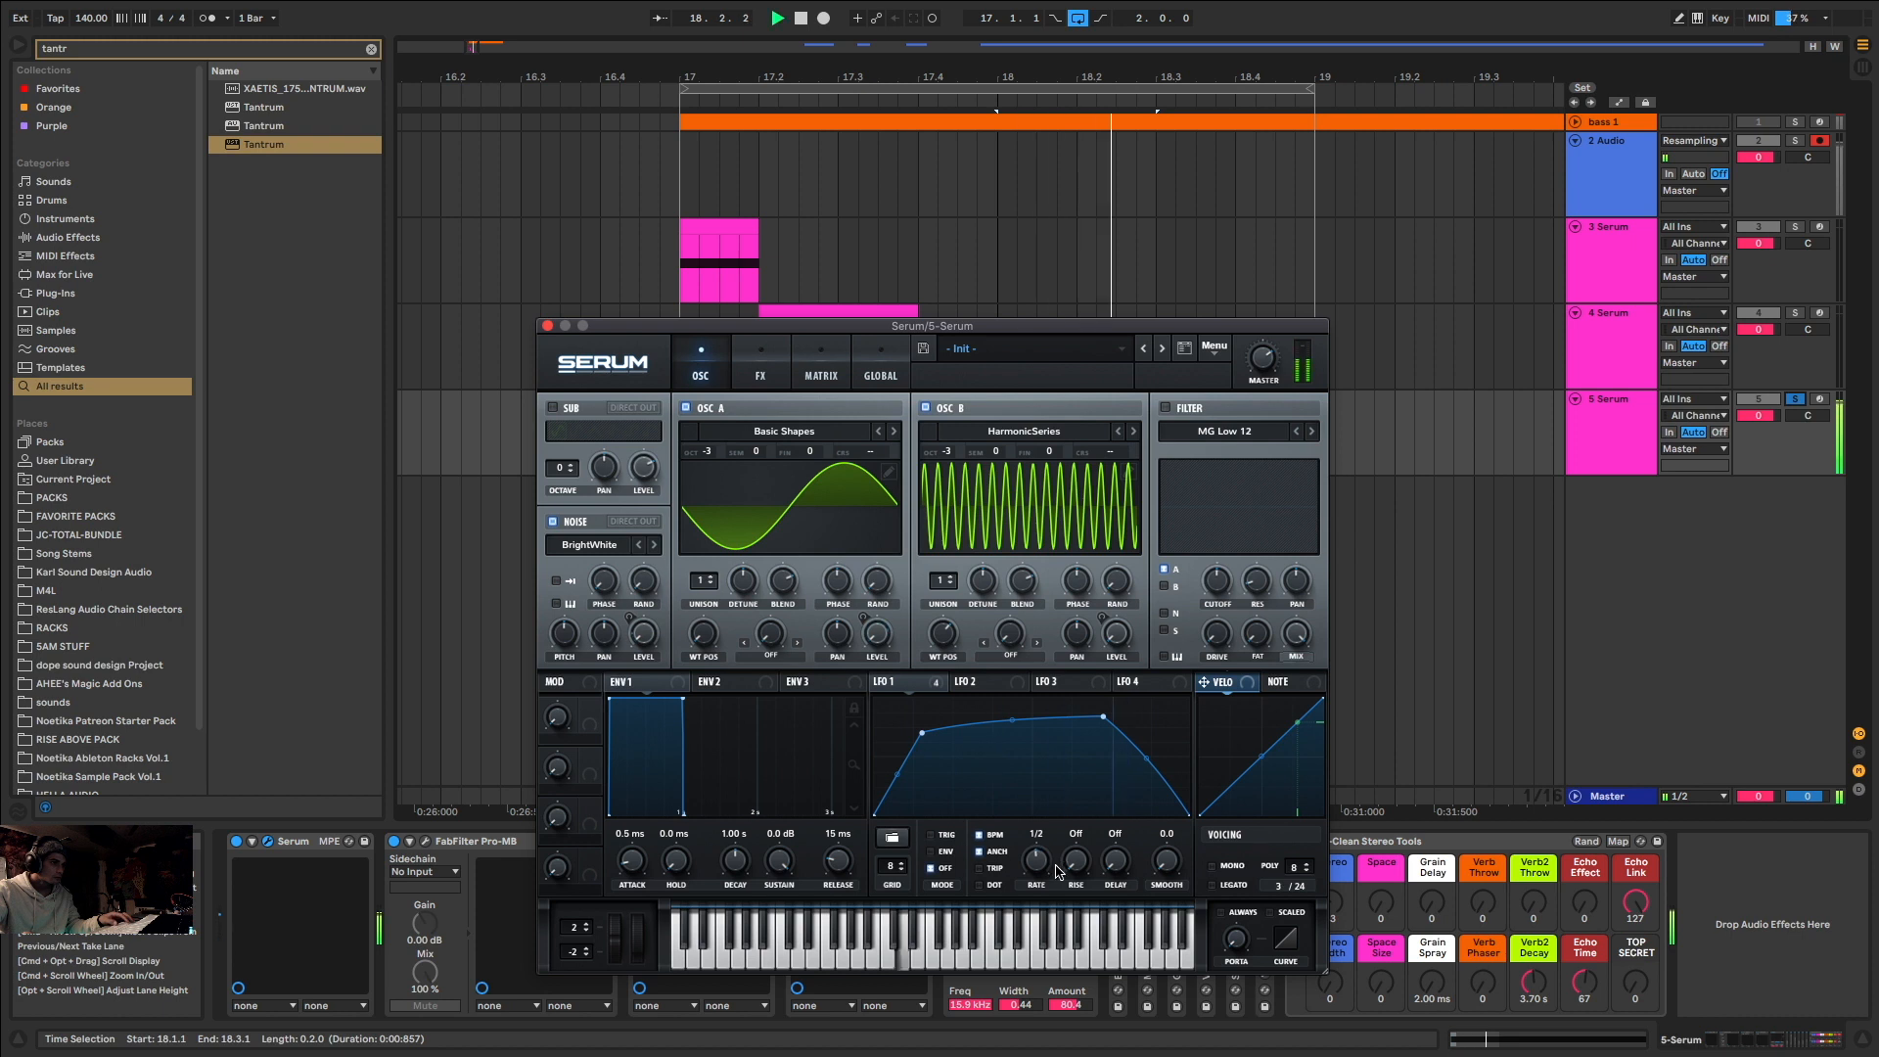
pyautogui.moveTo(1103, 718); pyautogui.dragTo(1084, 714)
pyautogui.press('space')
# Step: Set 5 Serum's distortion to Diode 2 and enable the Phaser ahead of the Filter, auditioning the result before closing Serum
pyautogui.click(760, 376)
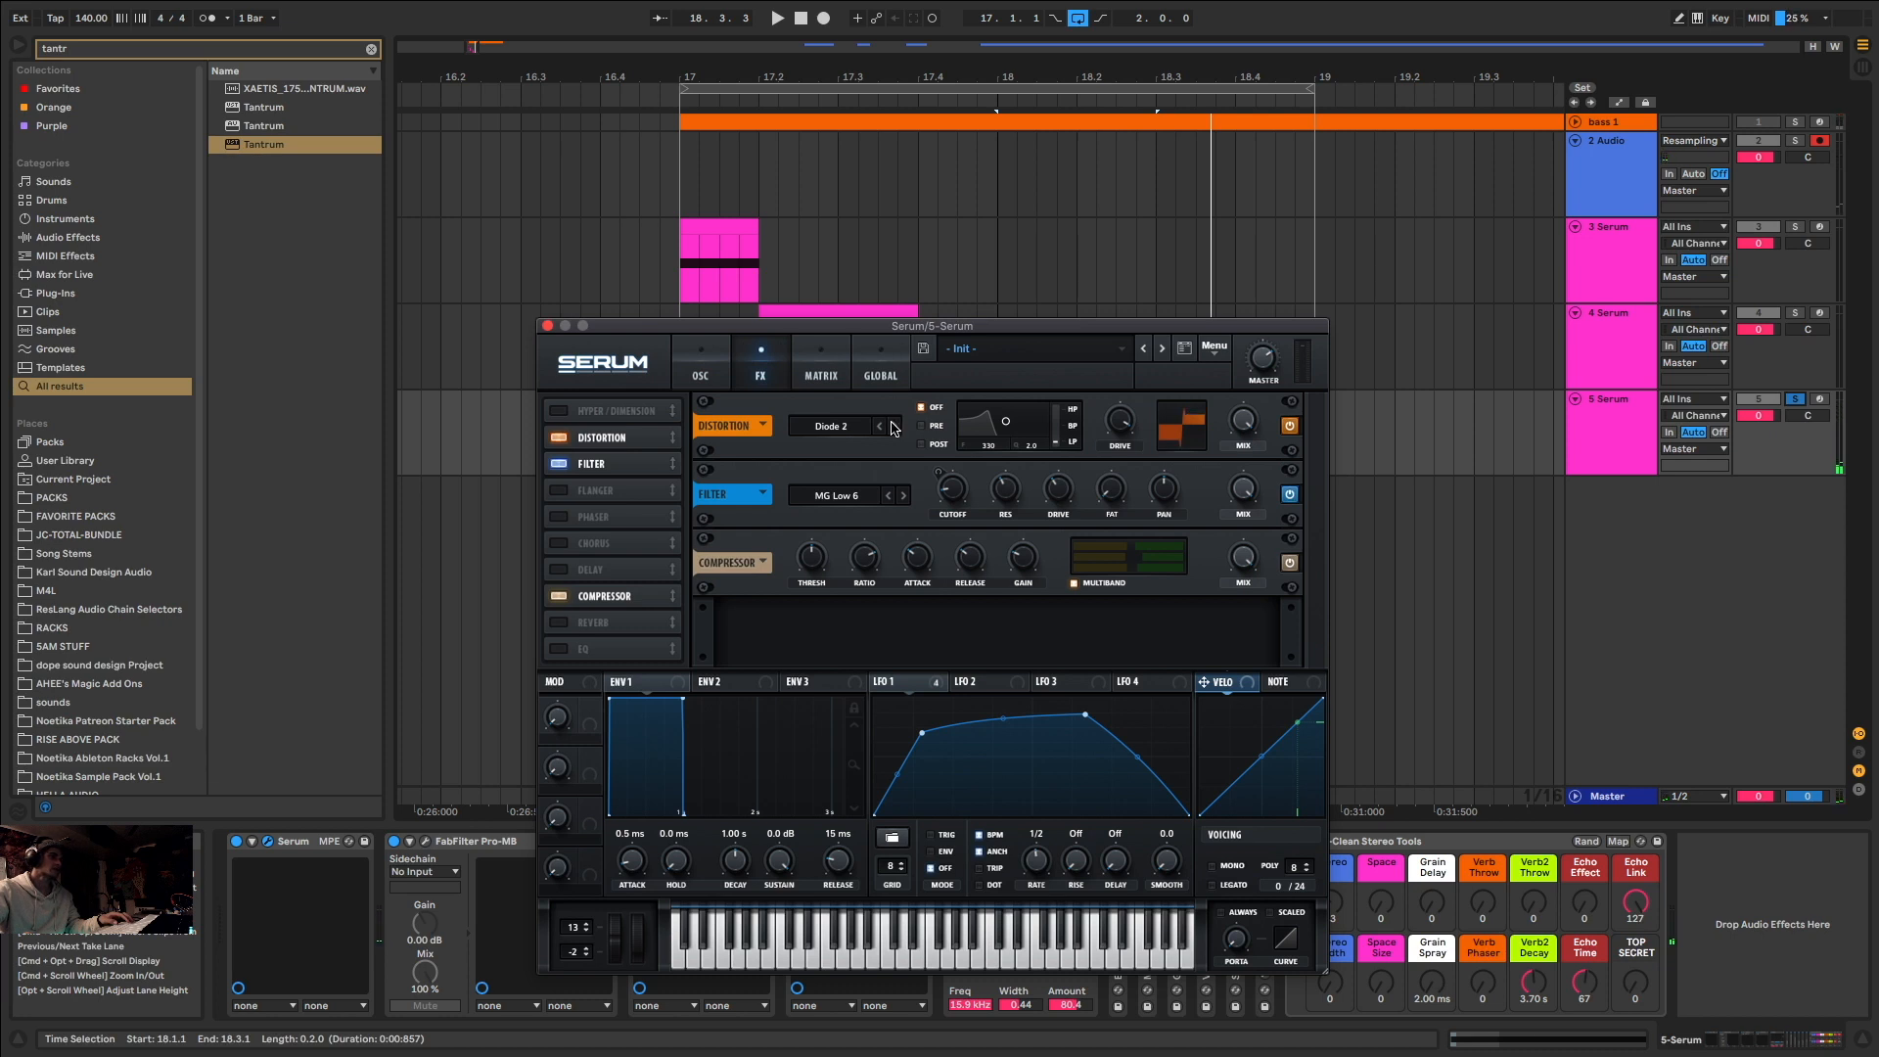
pyautogui.press('space')
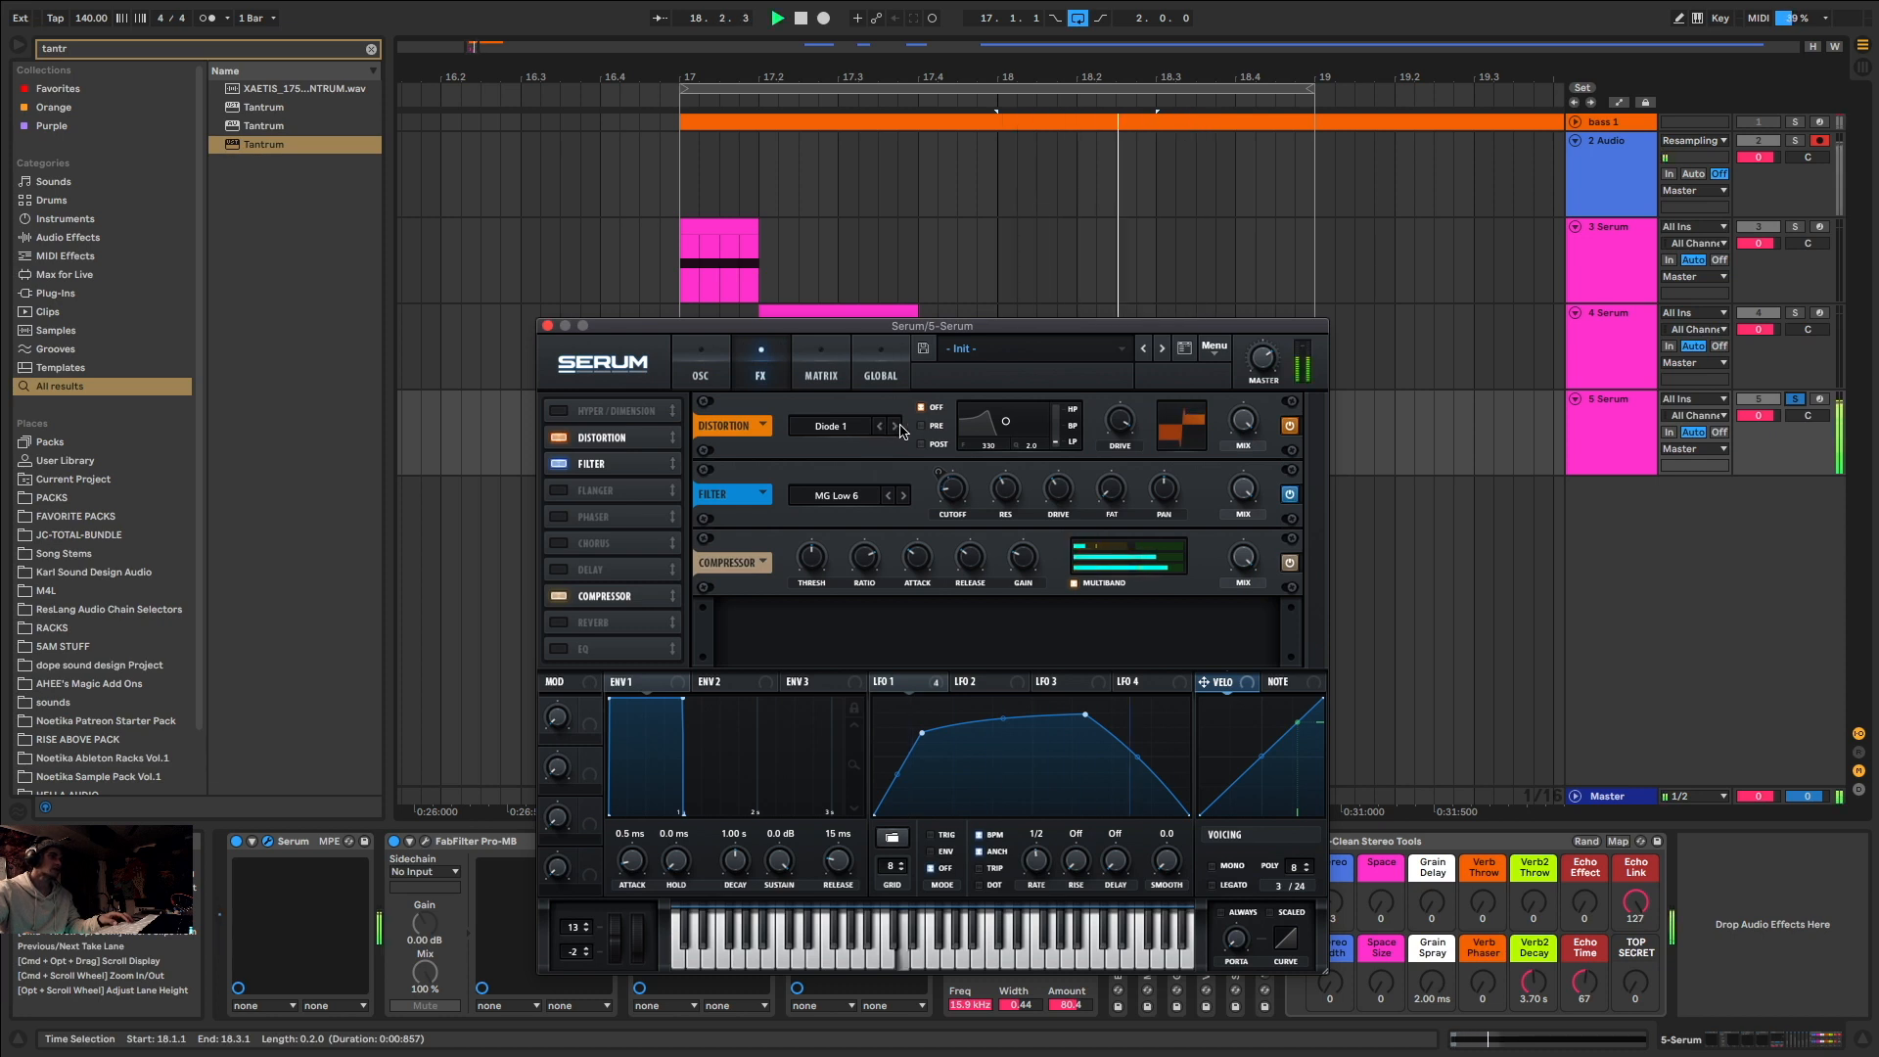
pyautogui.click(557, 516)
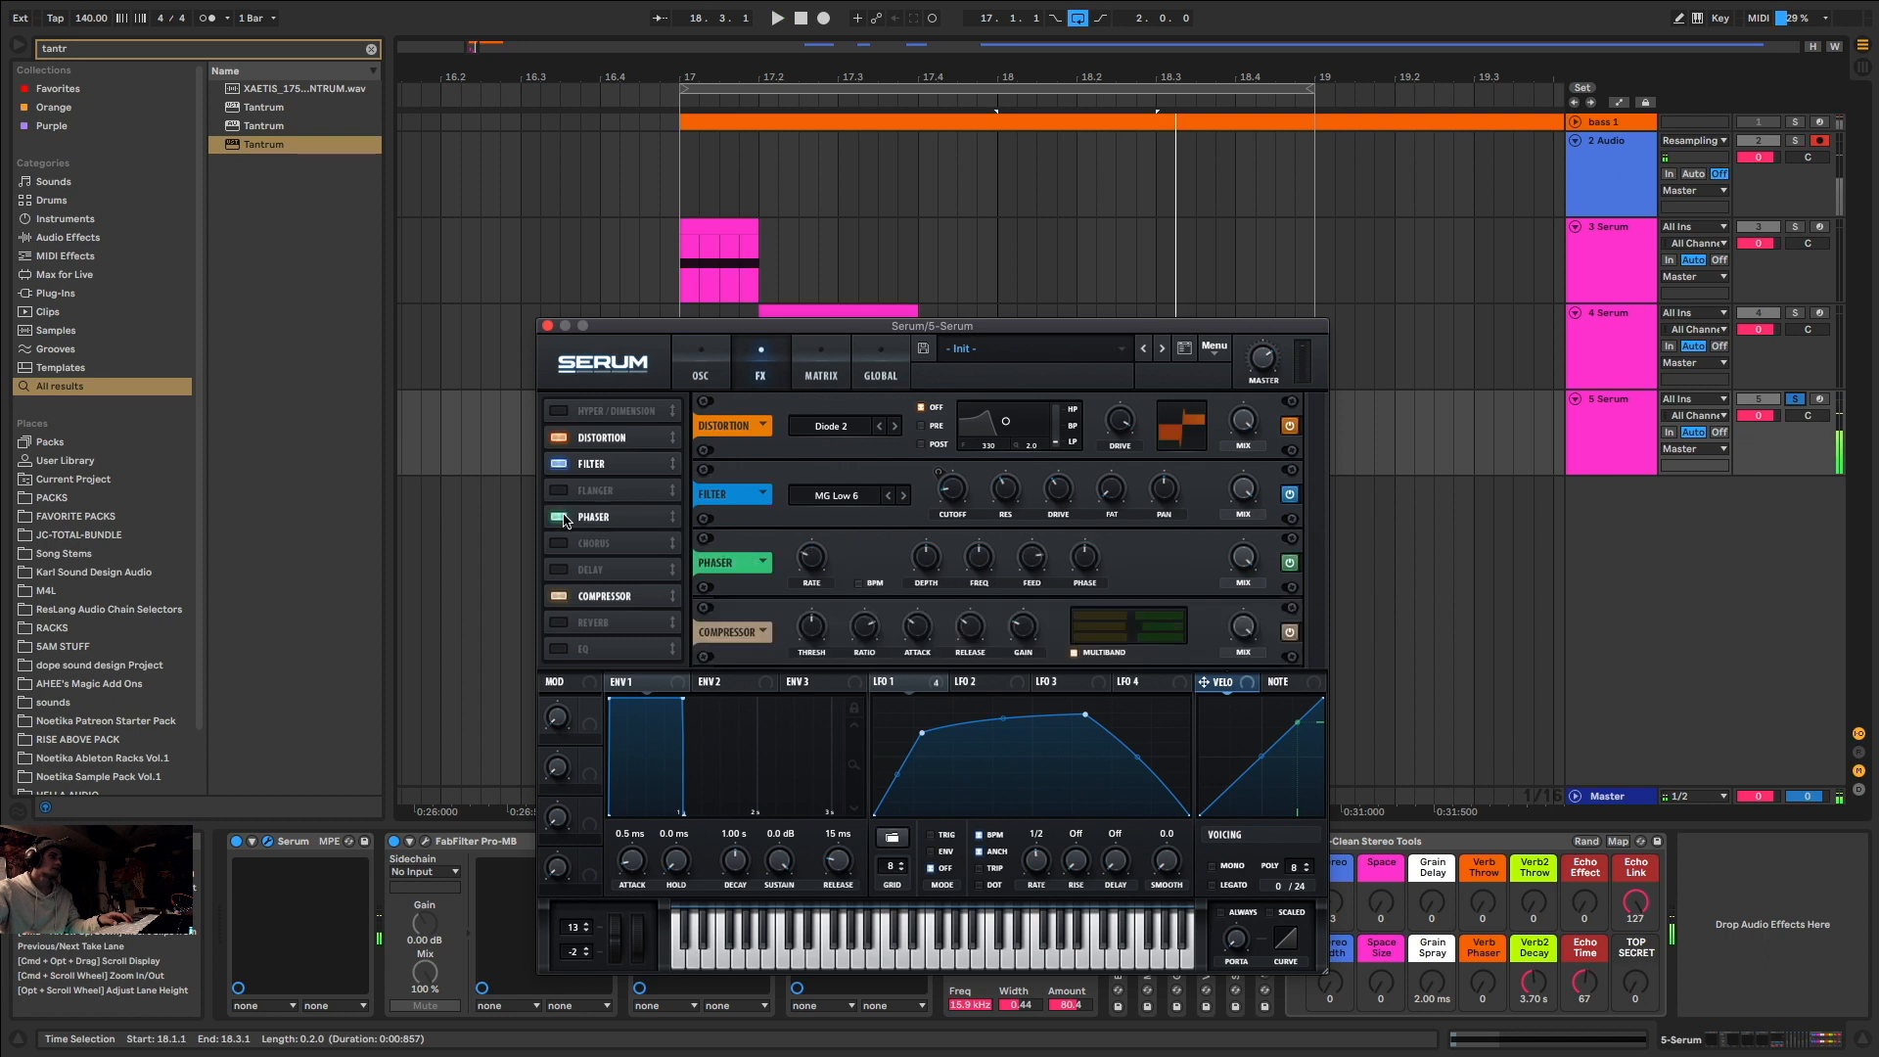
pyautogui.press('space')
pyautogui.moveTo(1066, 574); pyautogui.dragTo(945, 490)
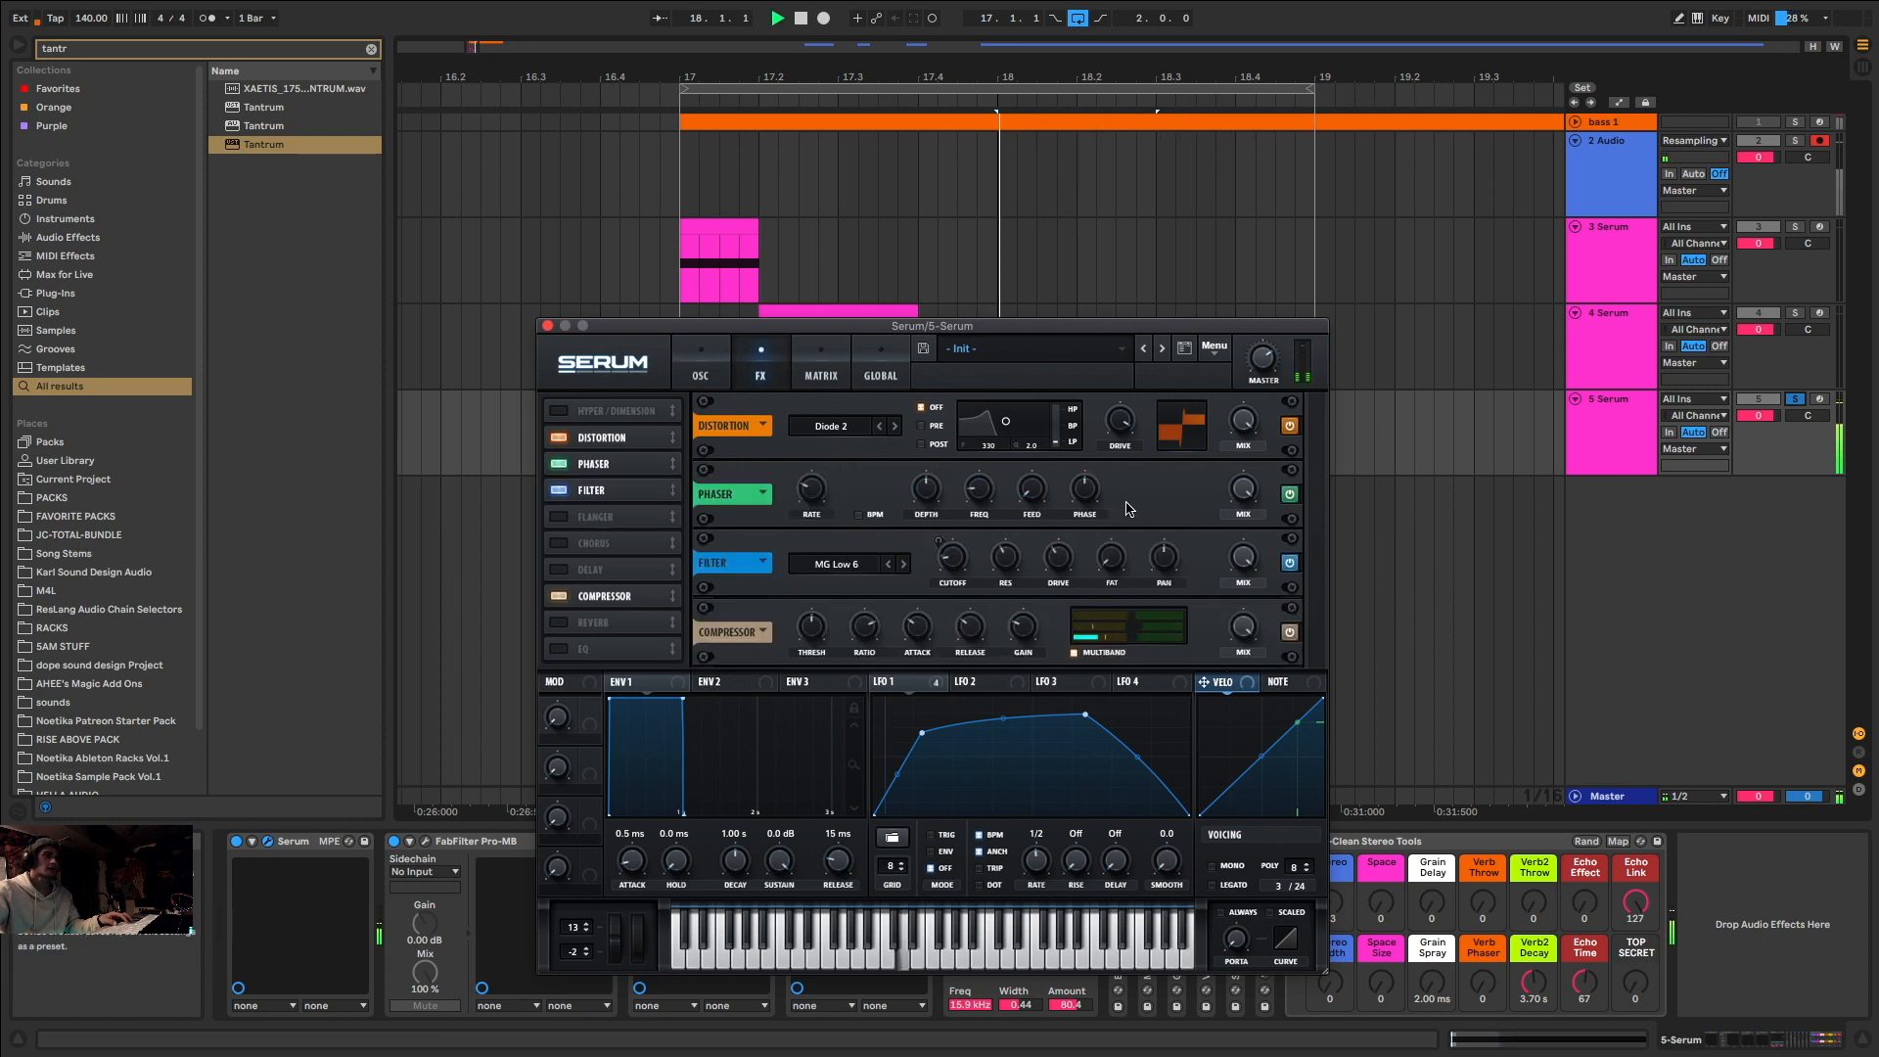
pyautogui.press('space')
pyautogui.press('space')
pyautogui.press('space')
pyautogui.click(548, 326)
# Step: Raise Band 2 around 1178 Hz in 5 Serum's FabFilter Pro-MB during playback and close its window
pyautogui.press('space')
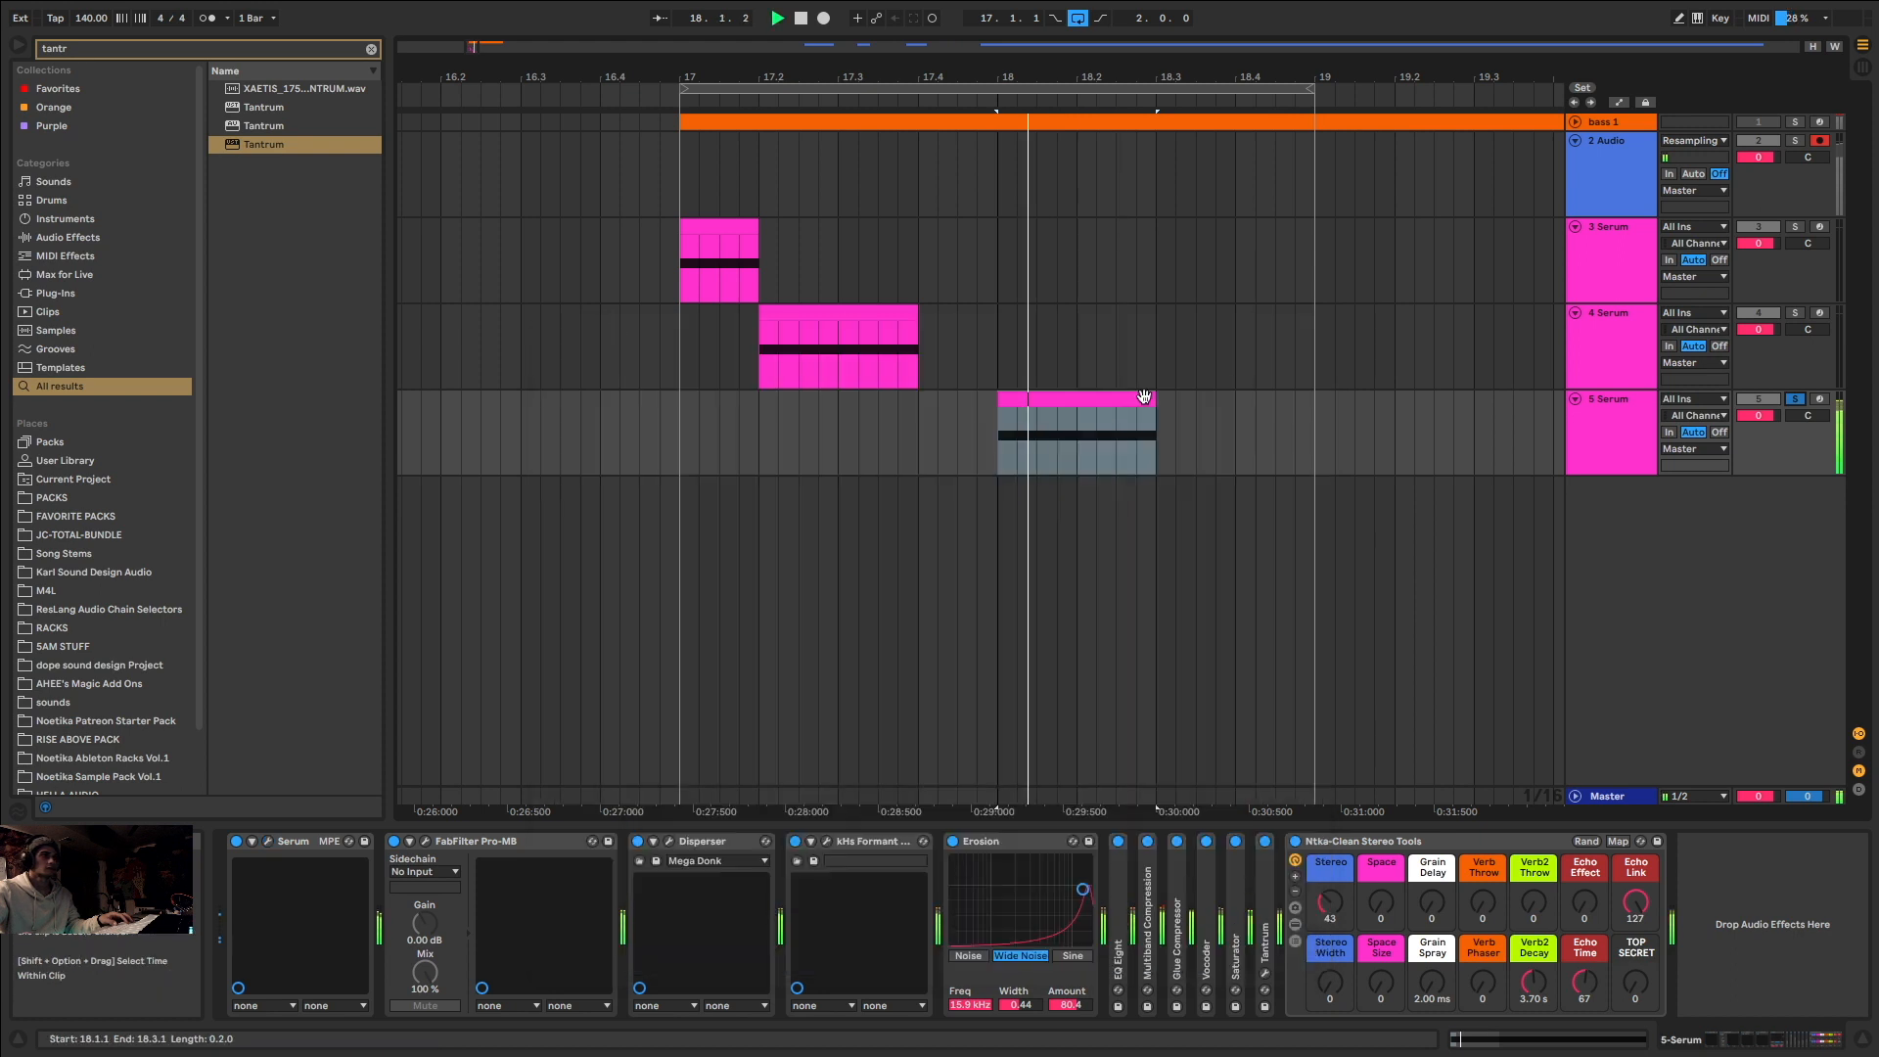
pyautogui.press('space')
pyautogui.press('super+alt+p')
pyautogui.press('space')
pyautogui.moveTo(1078, 715); pyautogui.dragTo(1094, 740)
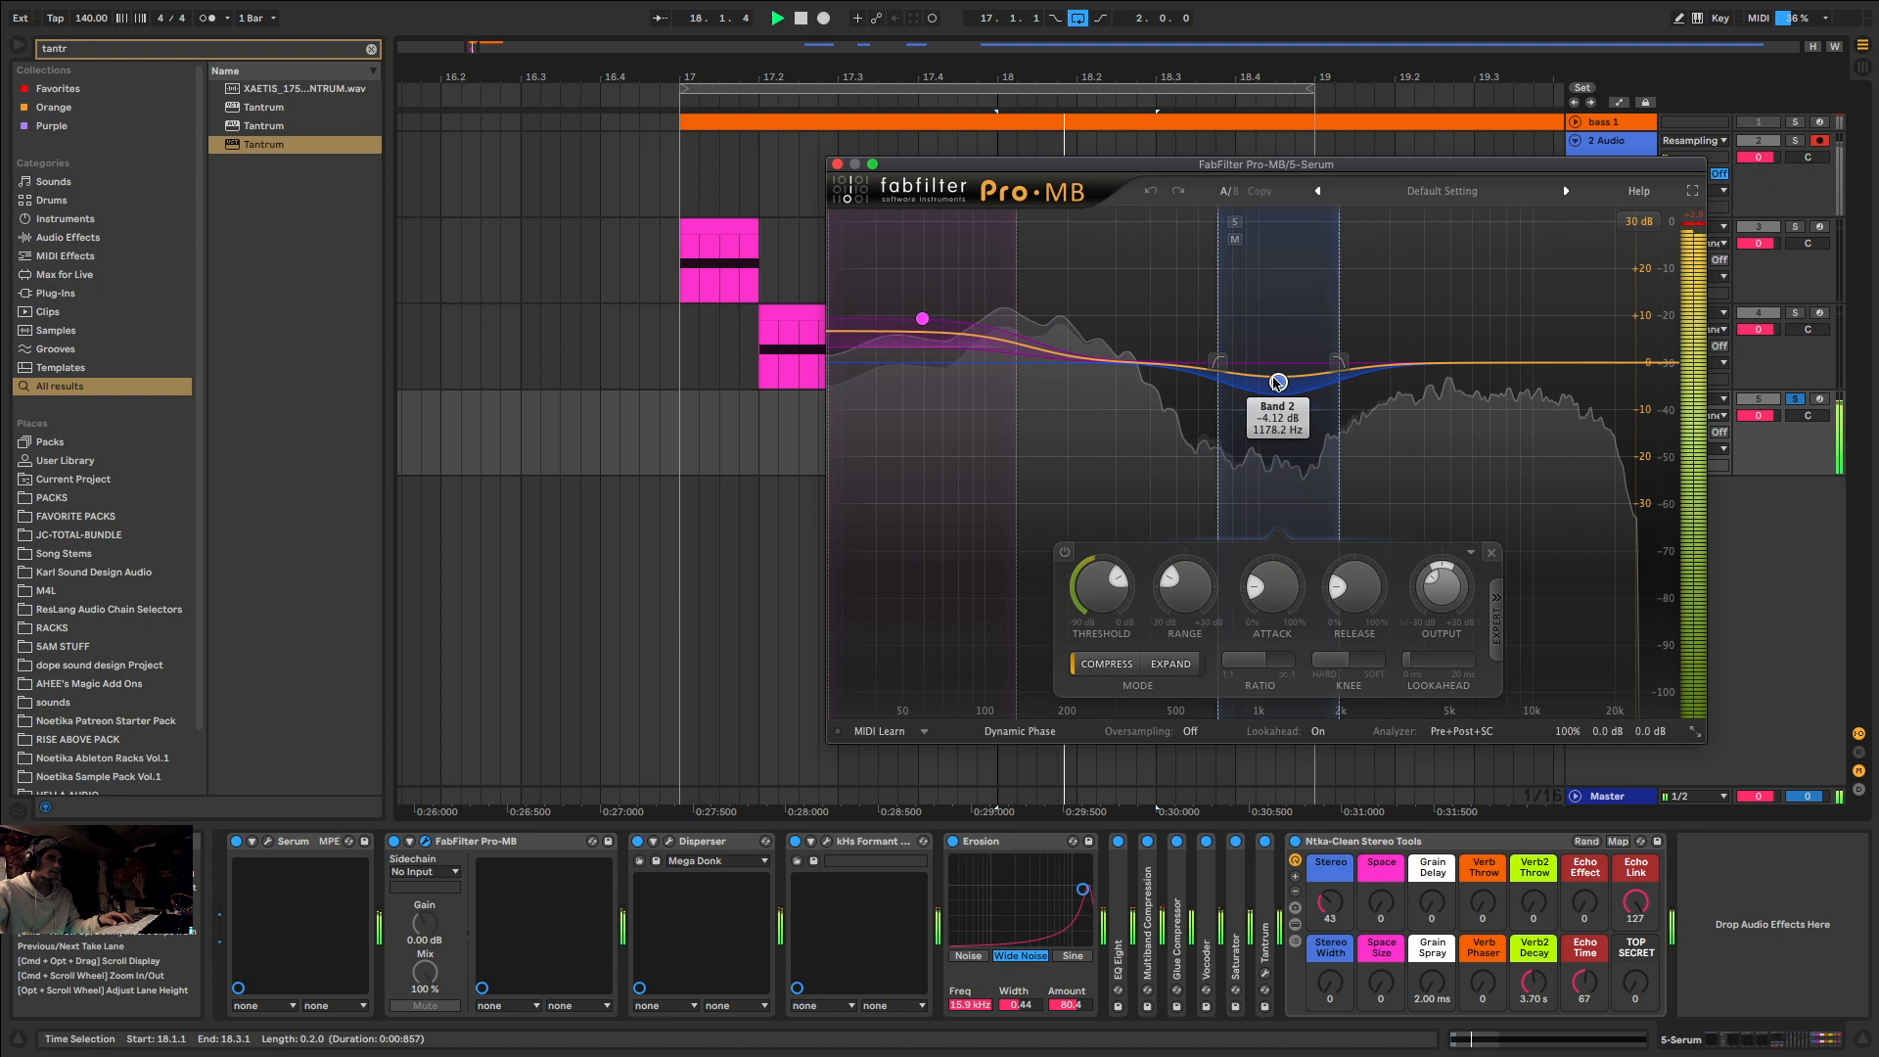
pyautogui.moveTo(1277, 385); pyautogui.dragTo(1275, 285)
pyautogui.press('space')
pyautogui.press('space')
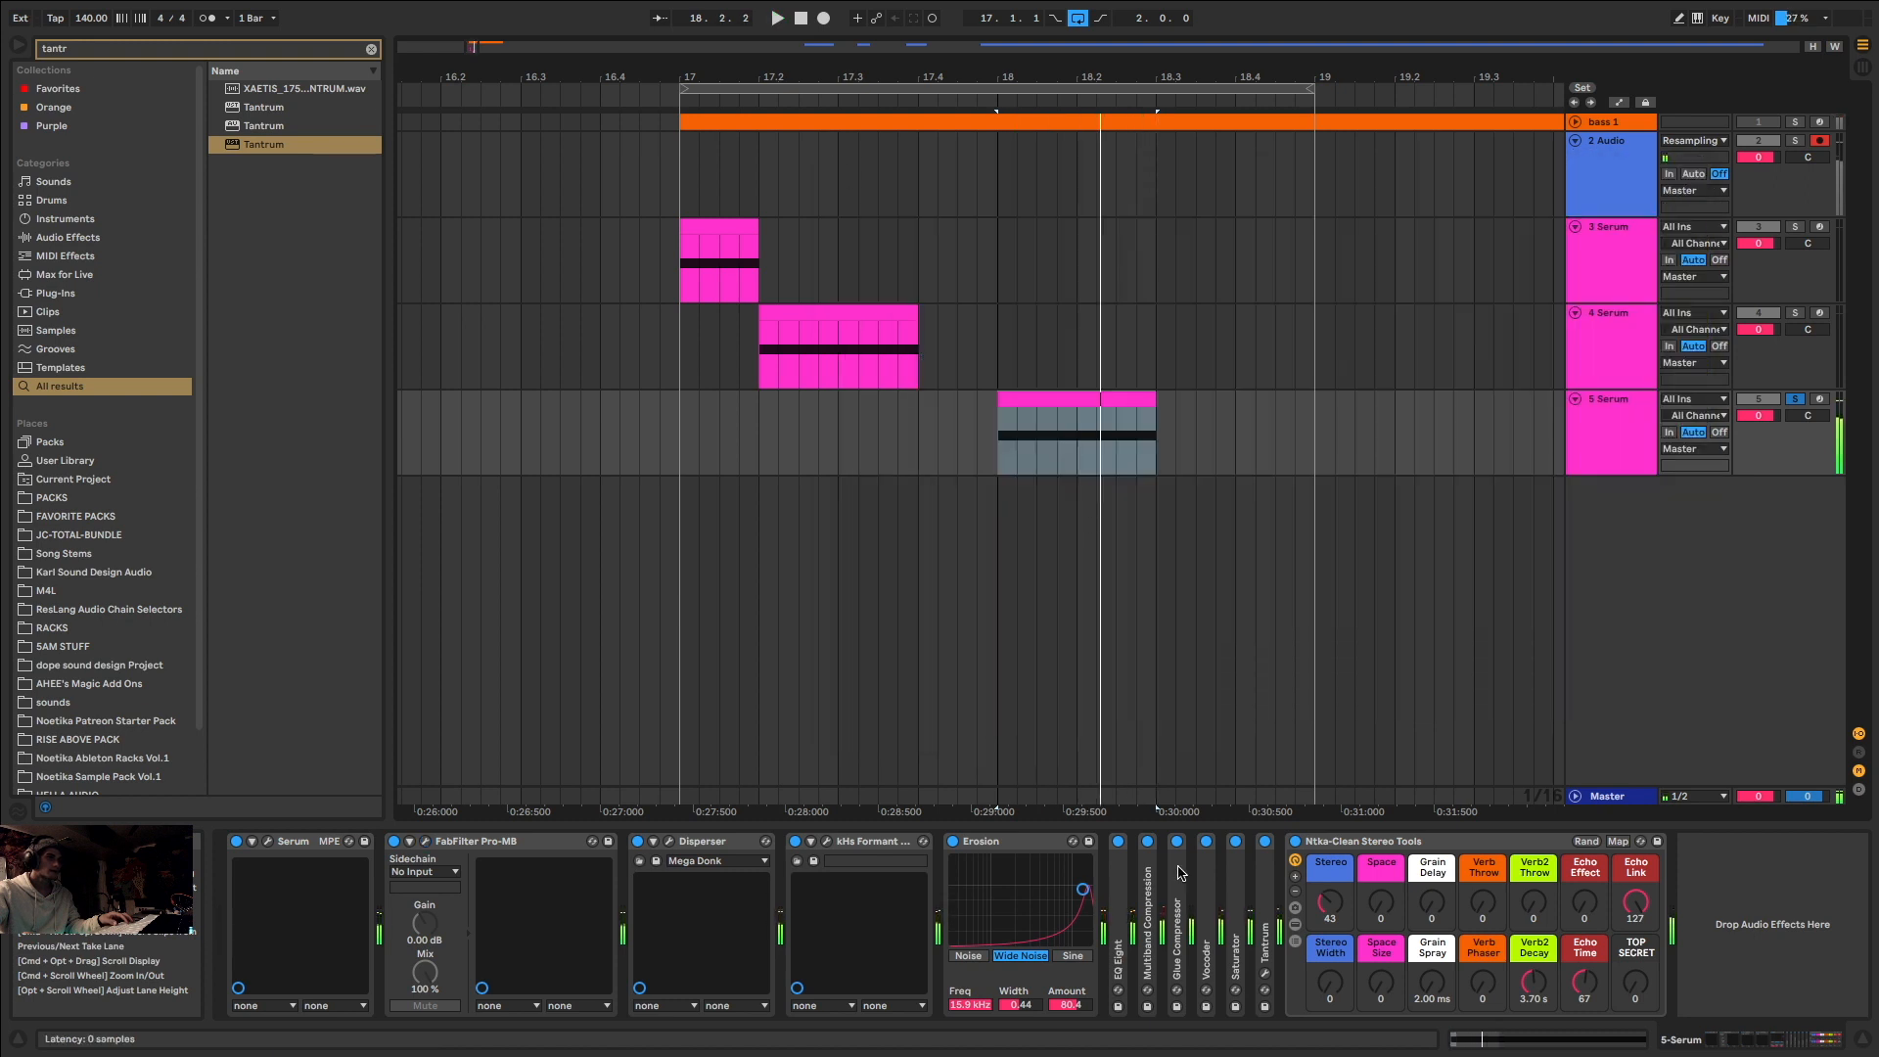
# Step: Set Erosion's Amount to 96.6 and switch Tantrum to the Pass curve shape on the 5 Serum track
pyautogui.press('space')
pyautogui.moveTo(1082, 889)
pyautogui.mouseDown()
pyautogui.moveTo(1086, 859)
pyautogui.moveTo(1086, 886)
pyautogui.mouseUp()
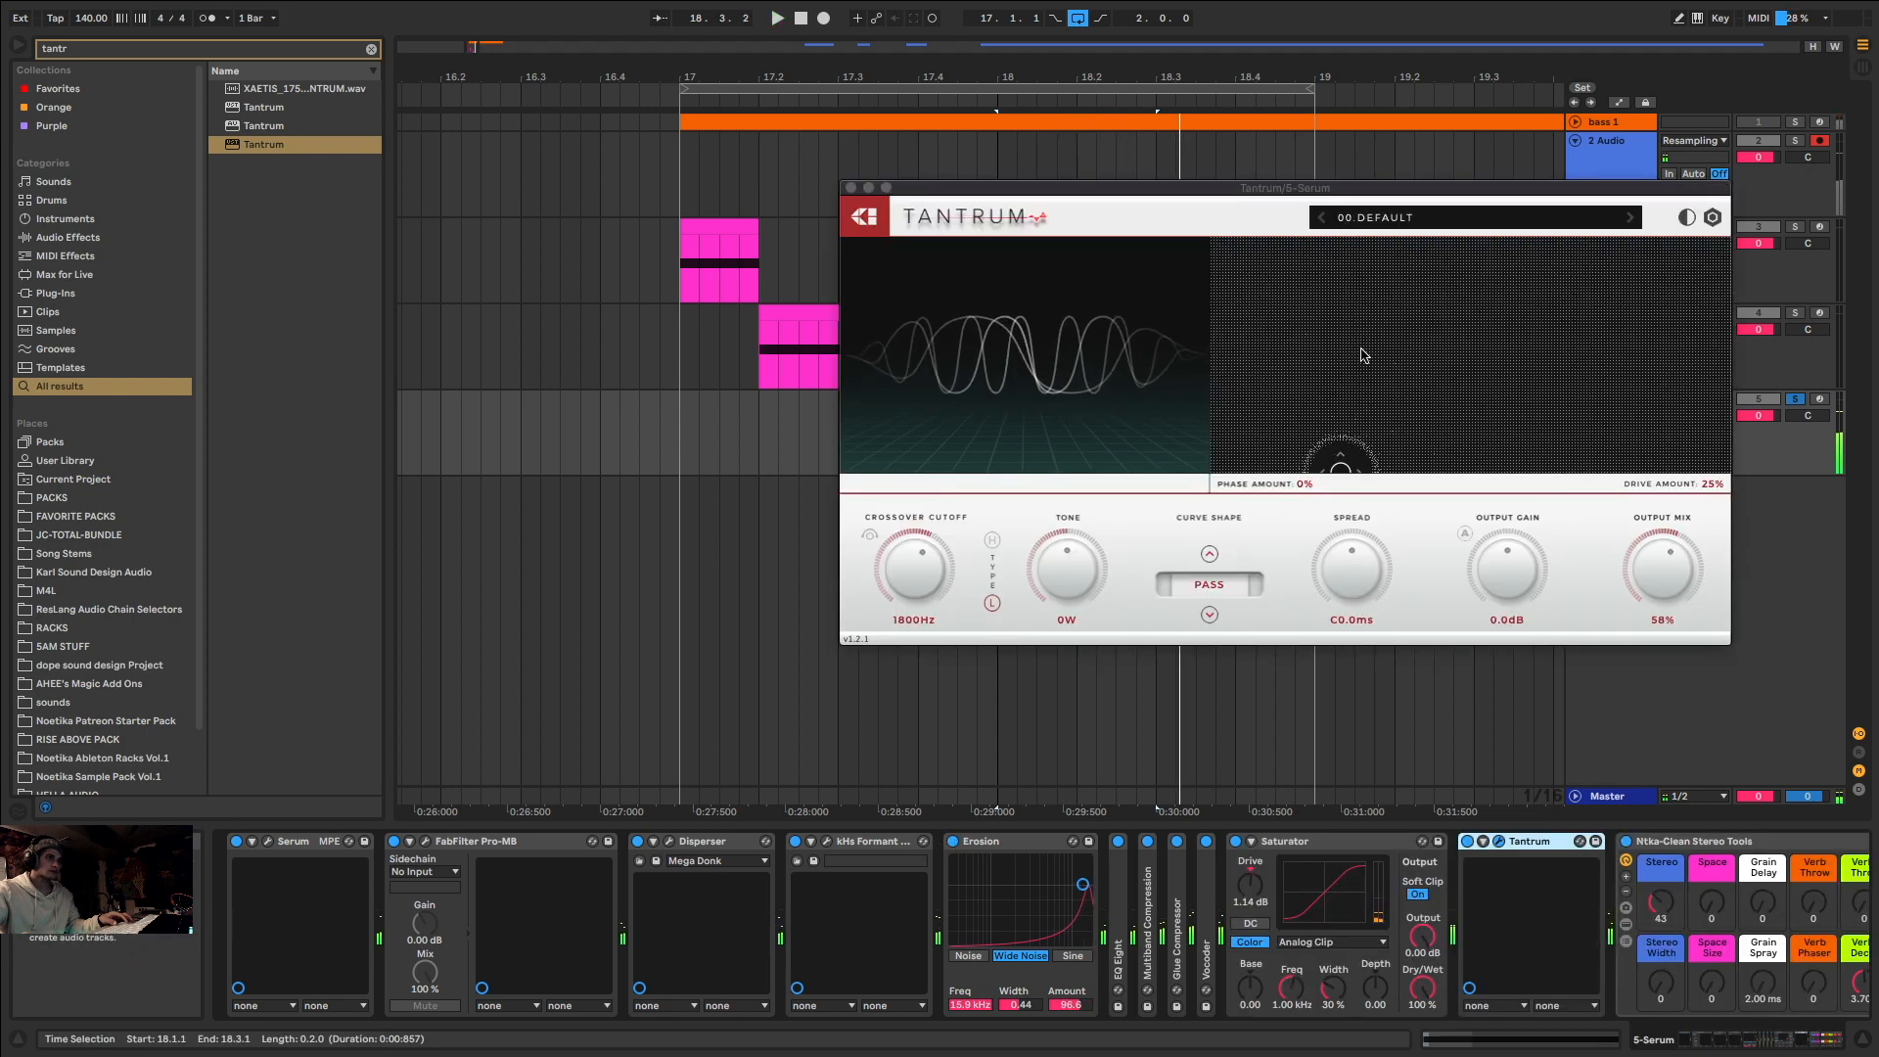
pyautogui.moveTo(1495, 399); pyautogui.dragTo(1471, 441)
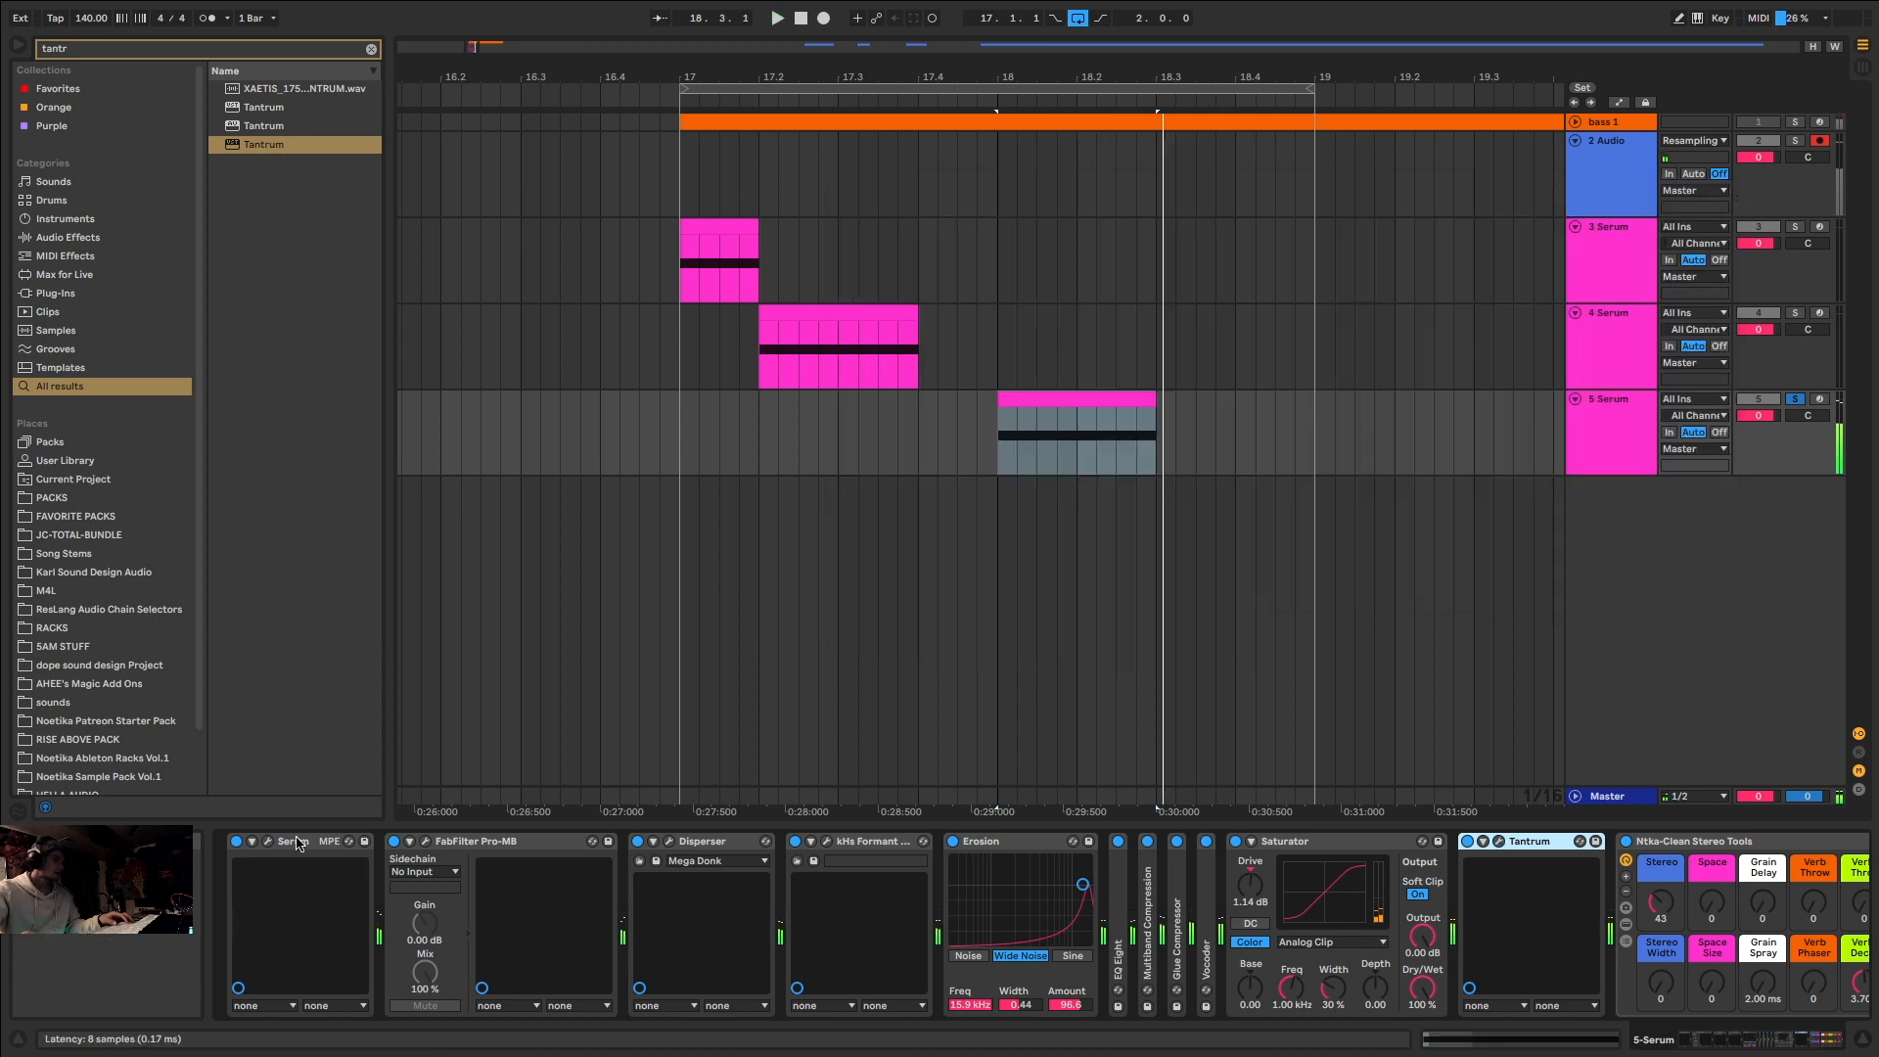
# Step: Remove Disperser from 5 Serum's effects chain and restart playback
pyautogui.click(268, 842)
pyautogui.click(546, 327)
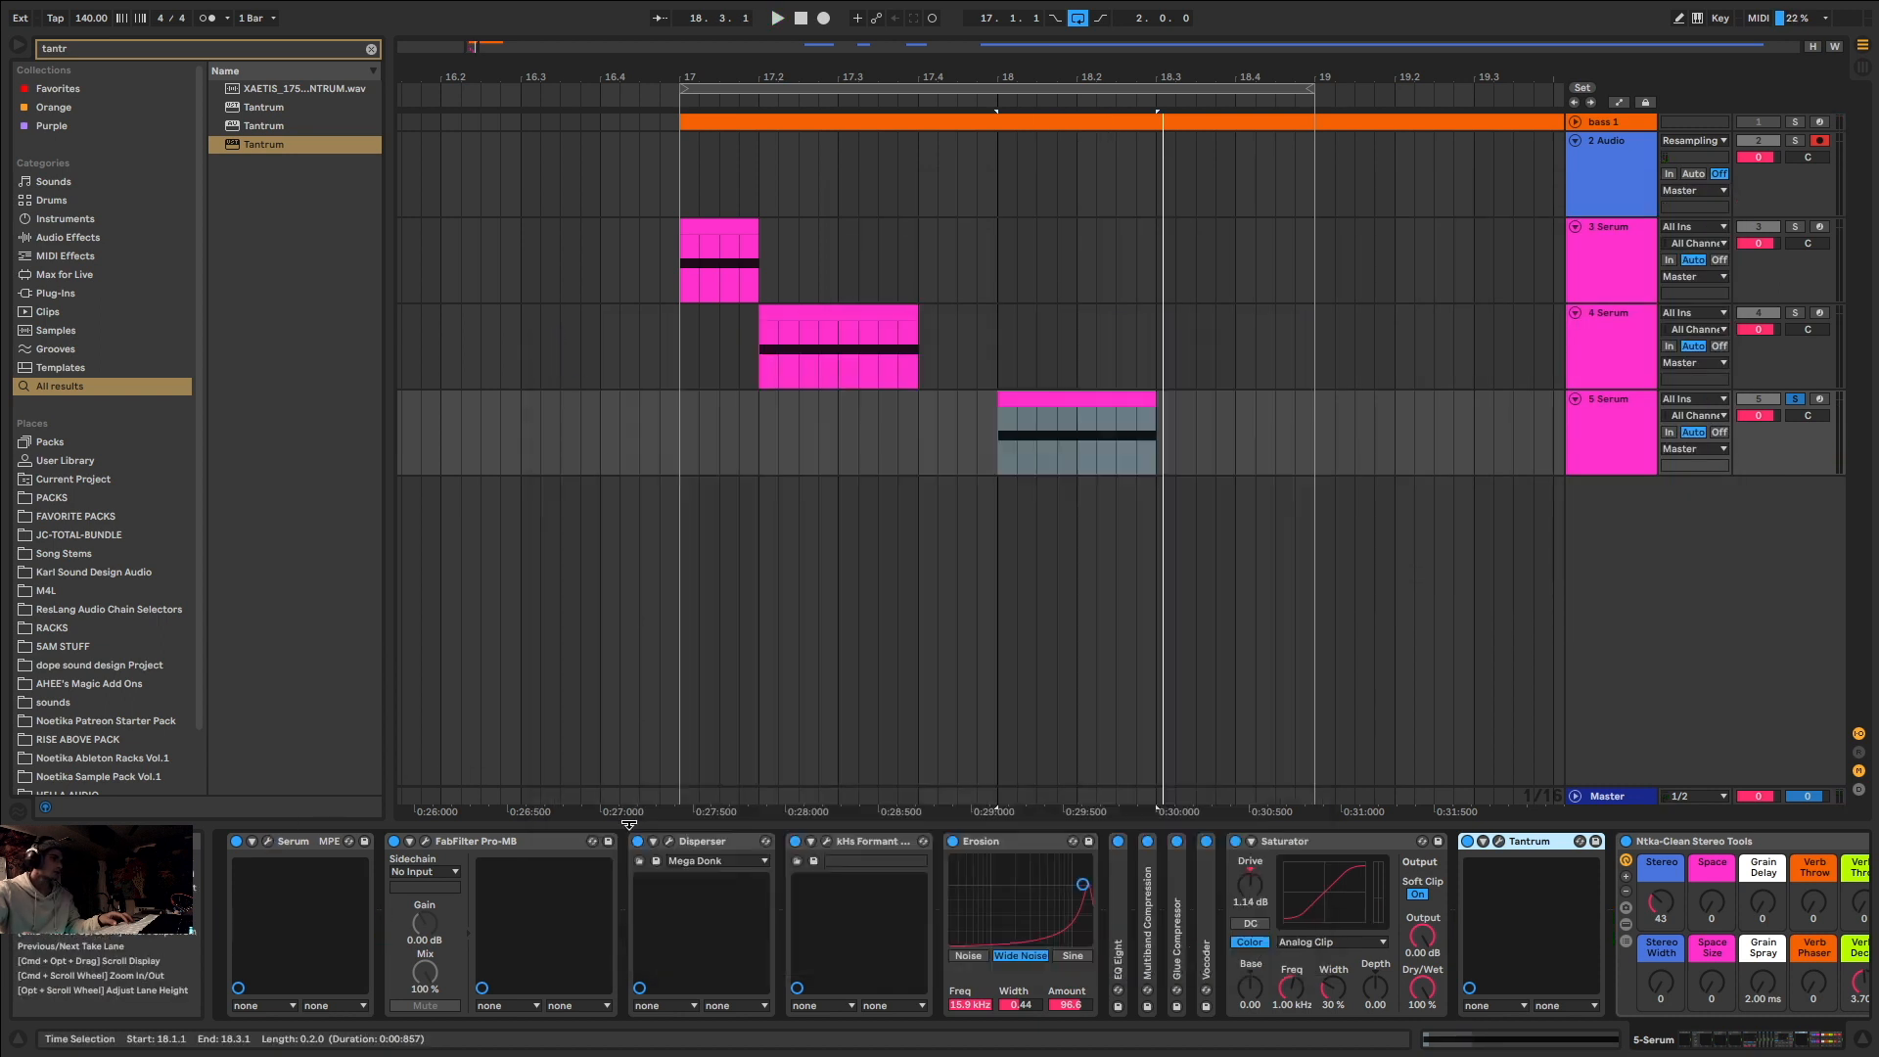
pyautogui.click(707, 845)
pyautogui.press('Delete')
pyautogui.press('space')
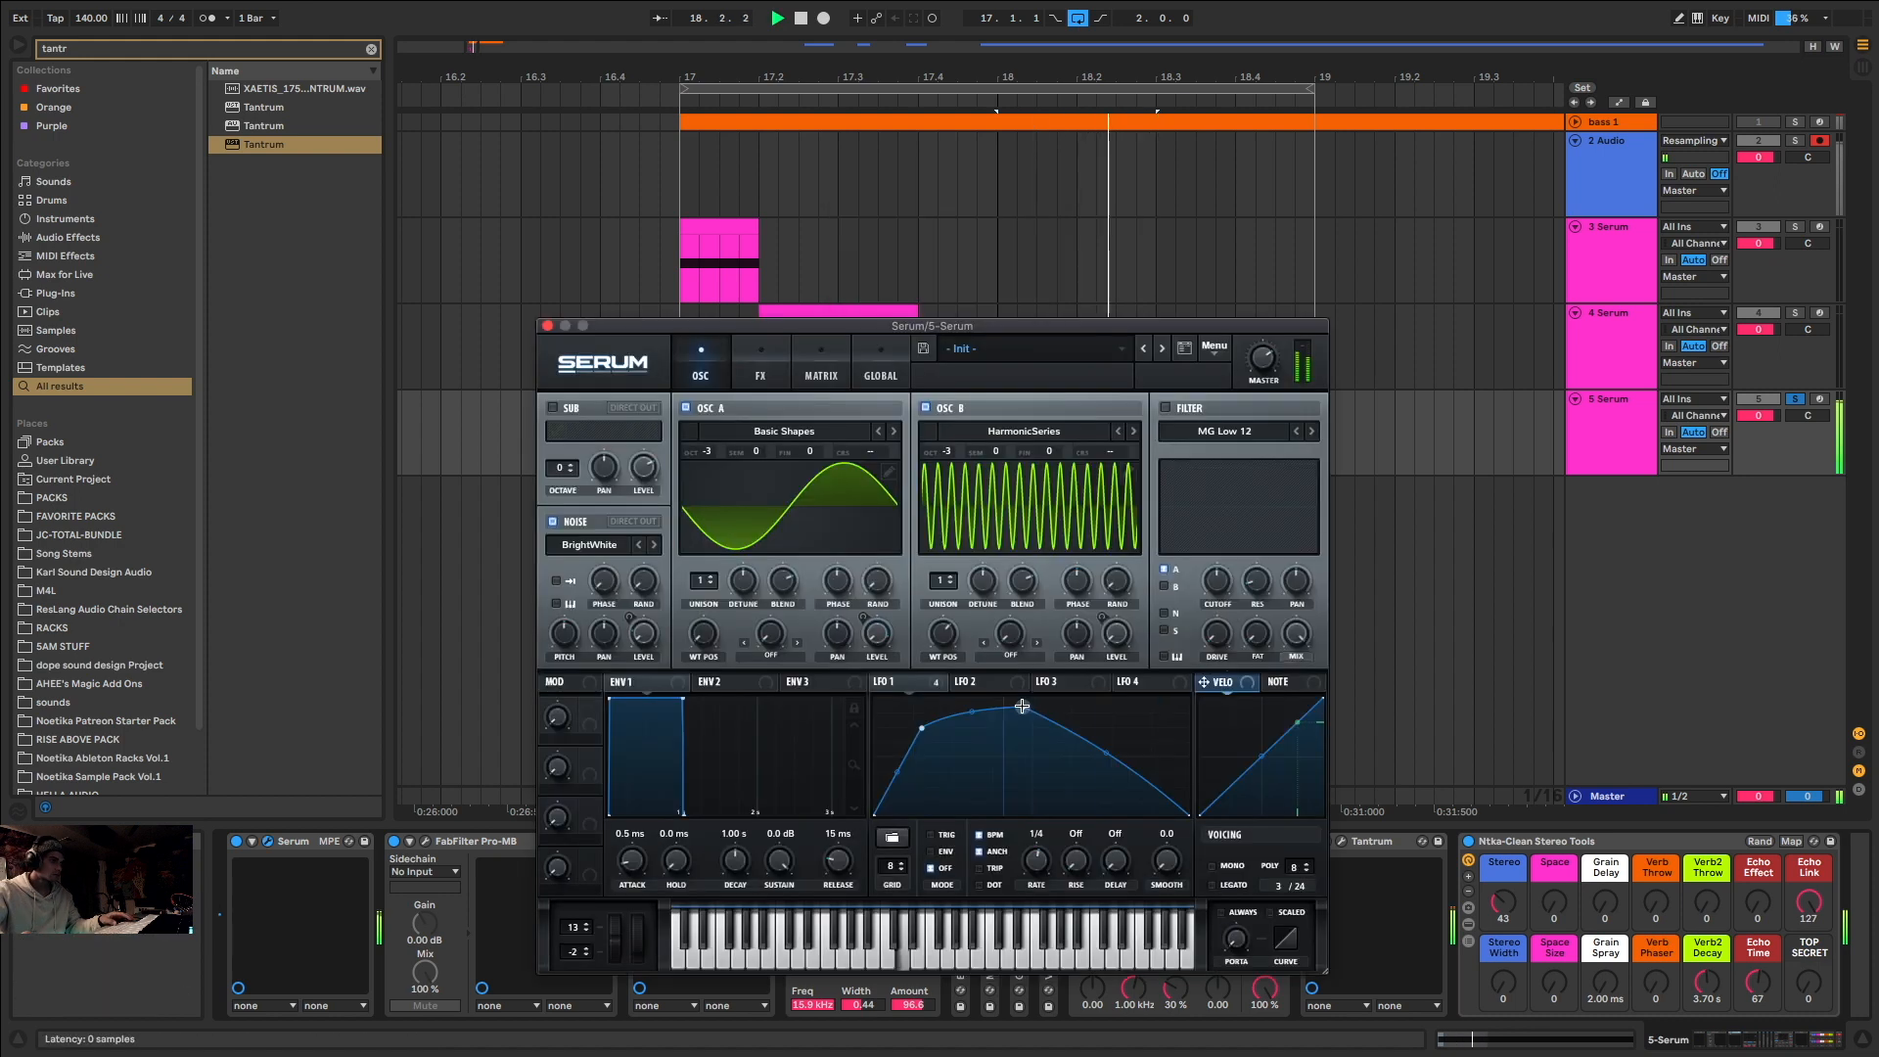
# Step: Reshape 5 Serum's LFO 1 at rate 1/4 into a gradual rise with a late fall while auditioning, and close Serum
pyautogui.moveTo(928, 734); pyautogui.dragTo(1027, 719)
pyautogui.click(559, 570)
pyautogui.moveTo(627, 570); pyautogui.dragTo(631, 432)
pyautogui.click(859, 445)
pyautogui.click(859, 429)
pyautogui.press('space')
pyautogui.moveTo(935, 442); pyautogui.dragTo(932, 442)
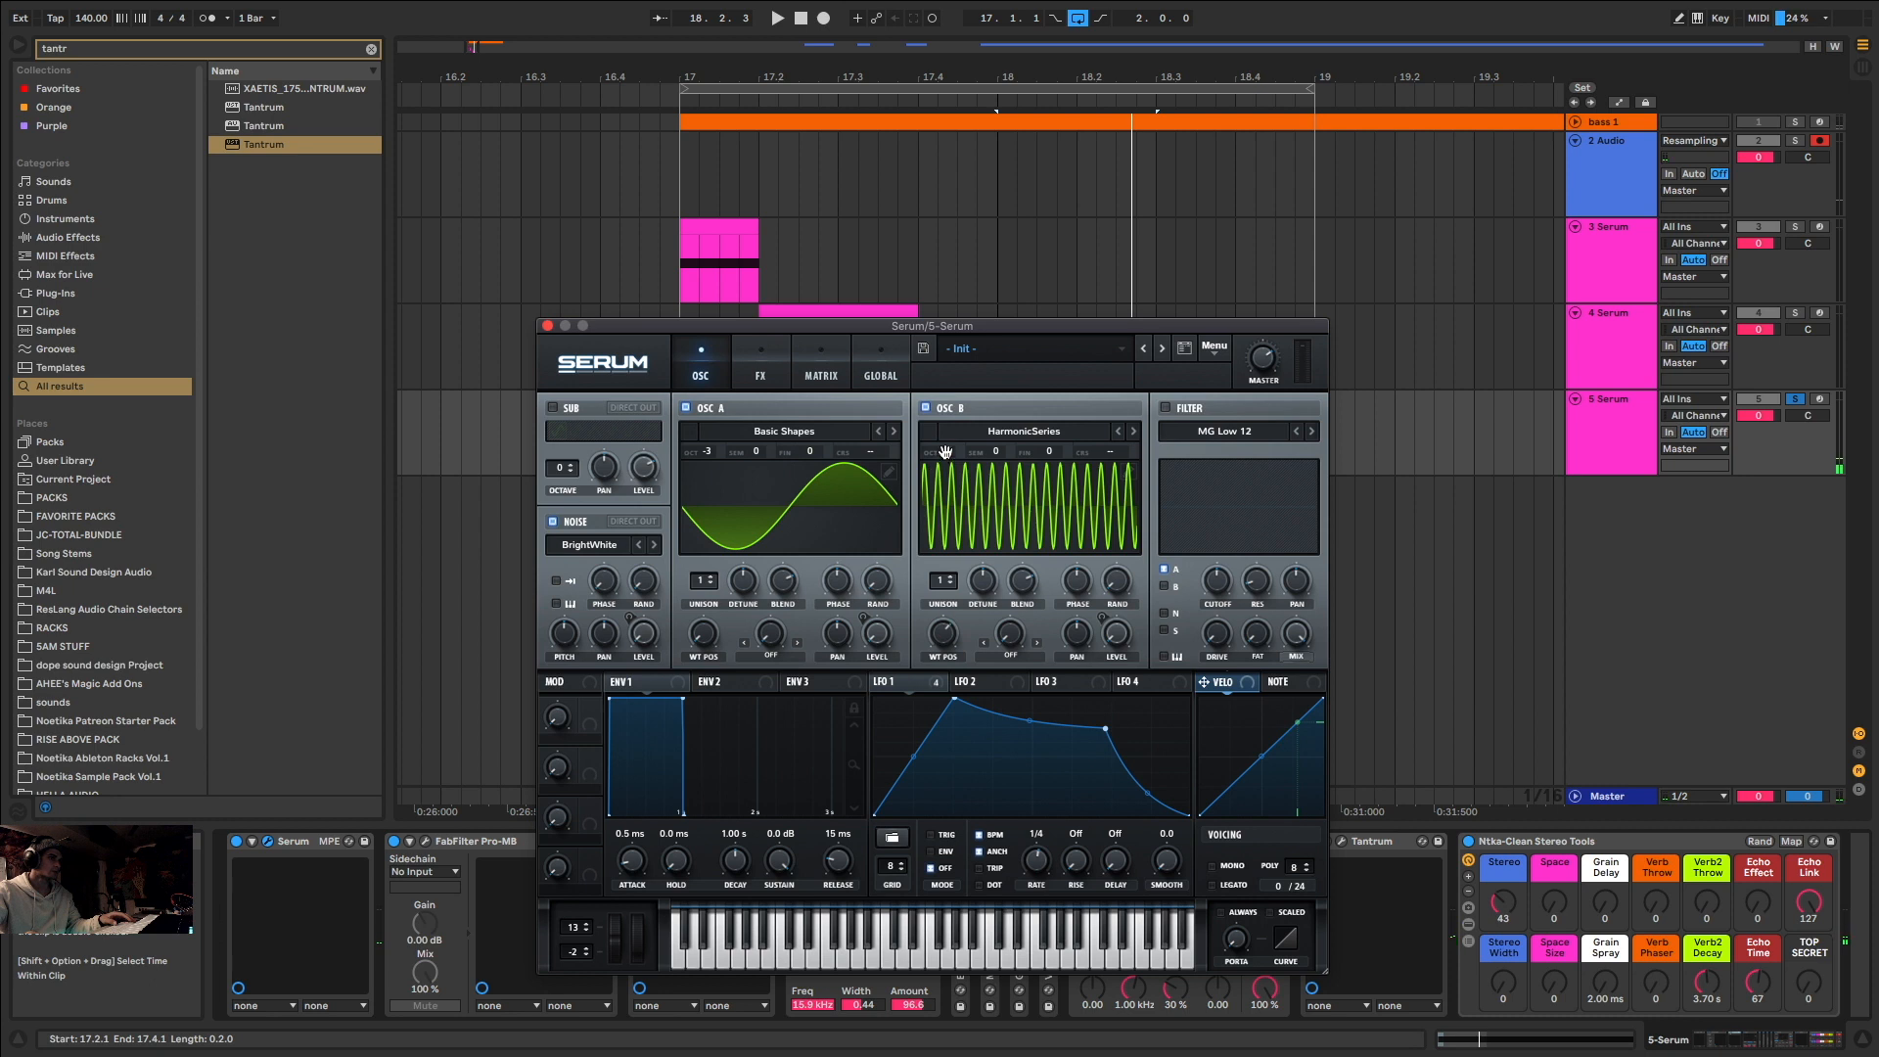
pyautogui.moveTo(945, 452); pyautogui.dragTo(958, 419)
pyautogui.press('space')
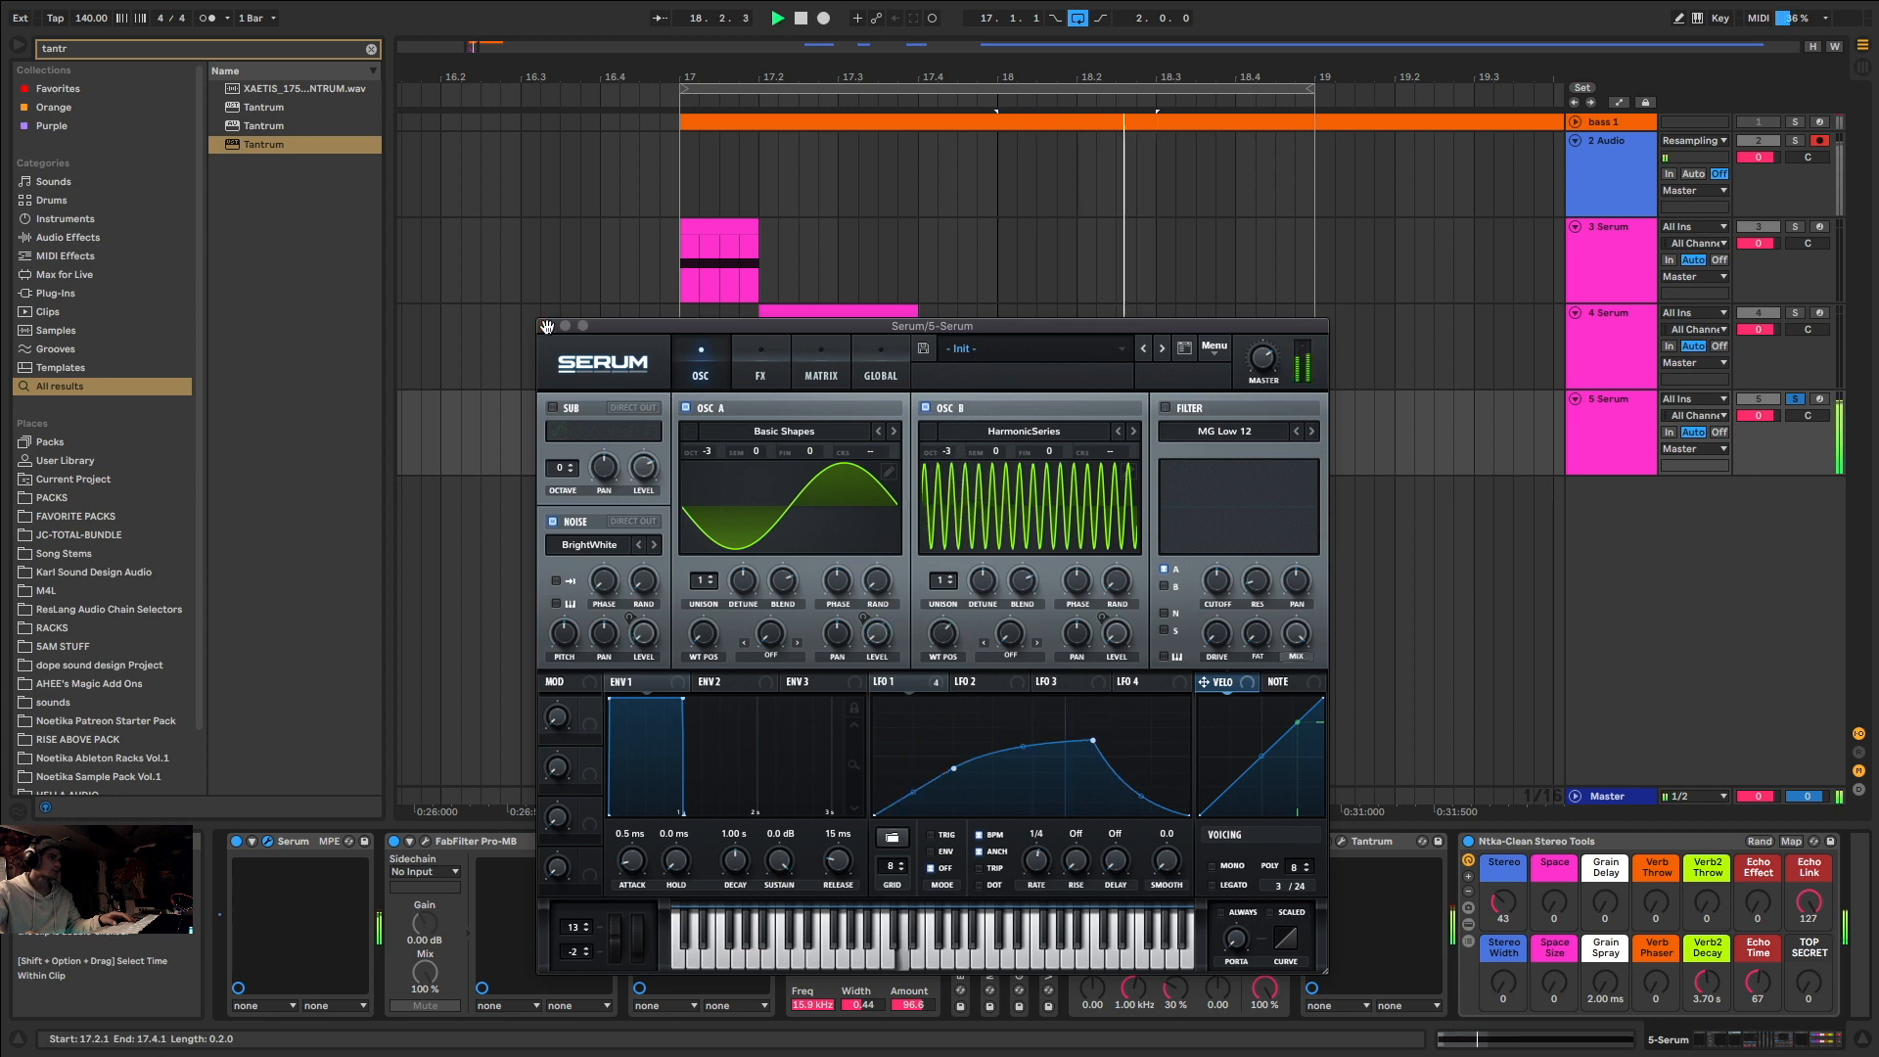
pyautogui.click(546, 326)
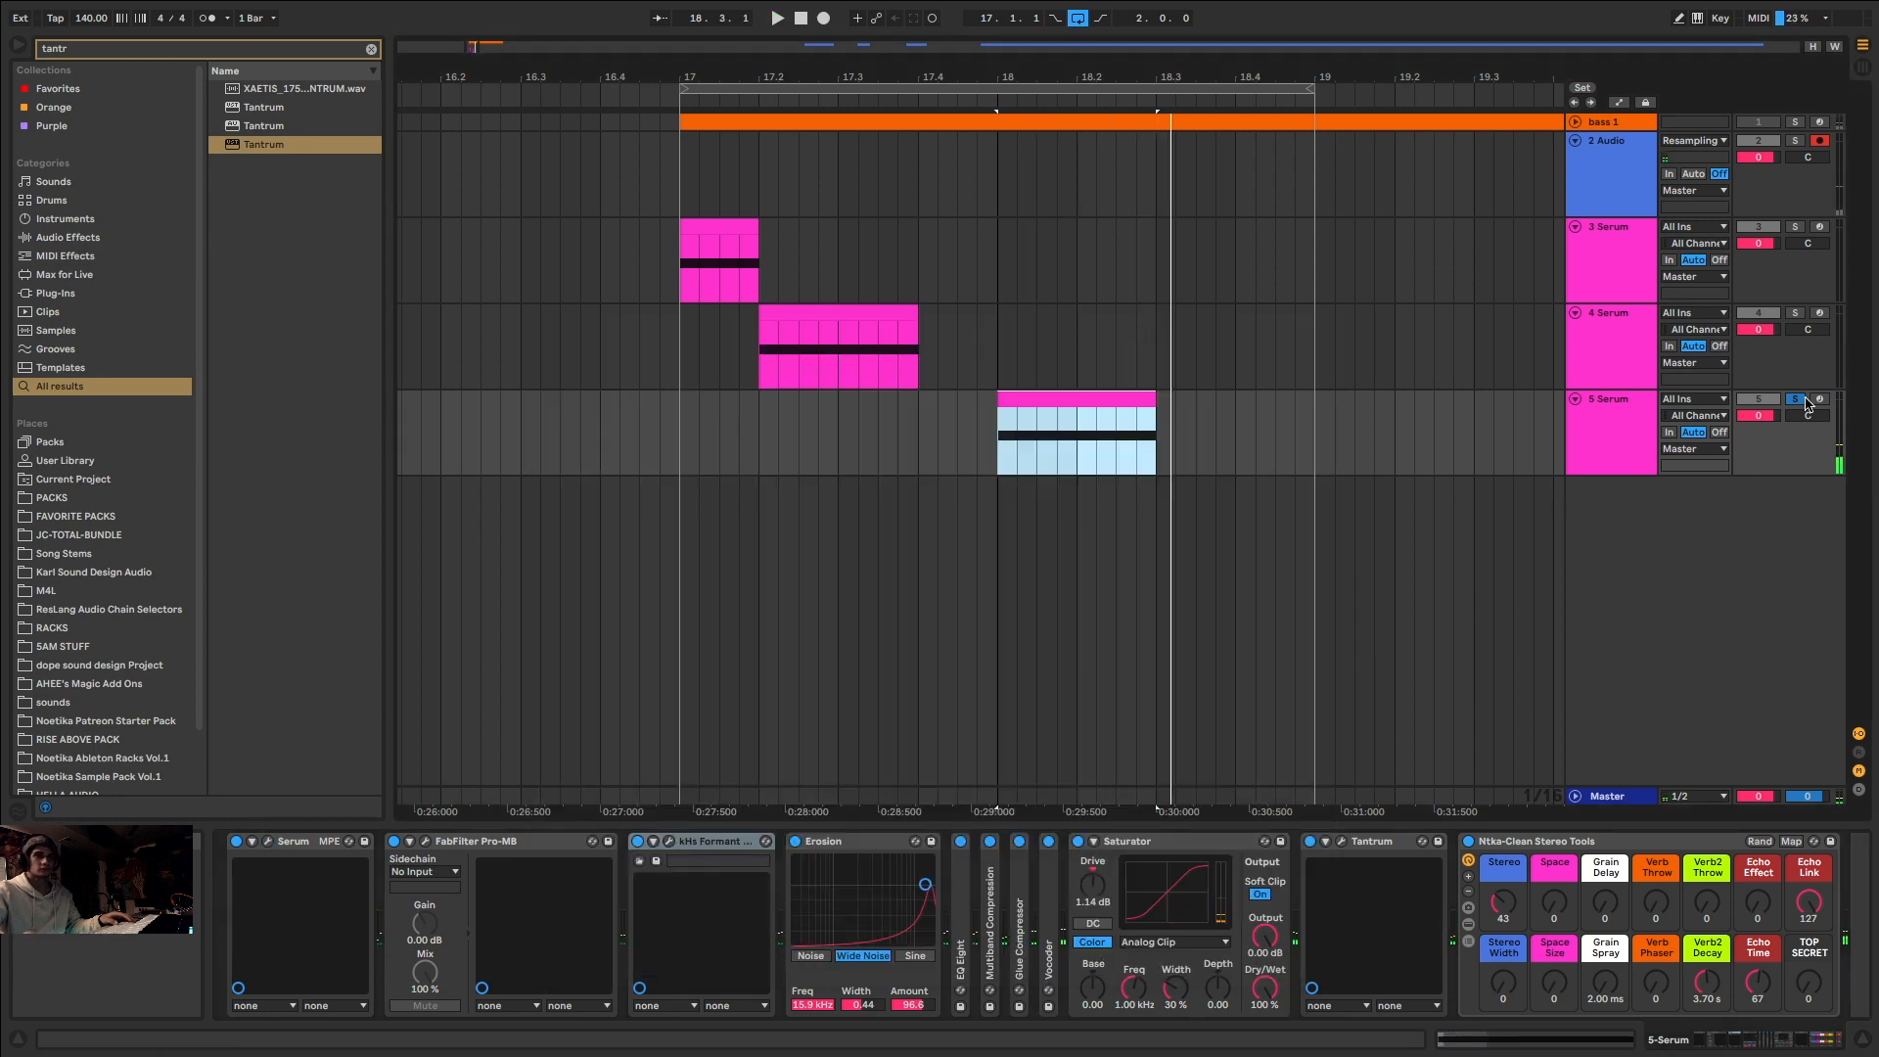
# Step: Turn off 5 Serum's solo and select bars 17 to 19 across the three Serum tracks
pyautogui.scroll(-5, 1127, 427)
pyautogui.moveTo(1029, 431); pyautogui.dragTo(1171, 401)
pyautogui.moveTo(1177, 291); pyautogui.dragTo(1176, 296)
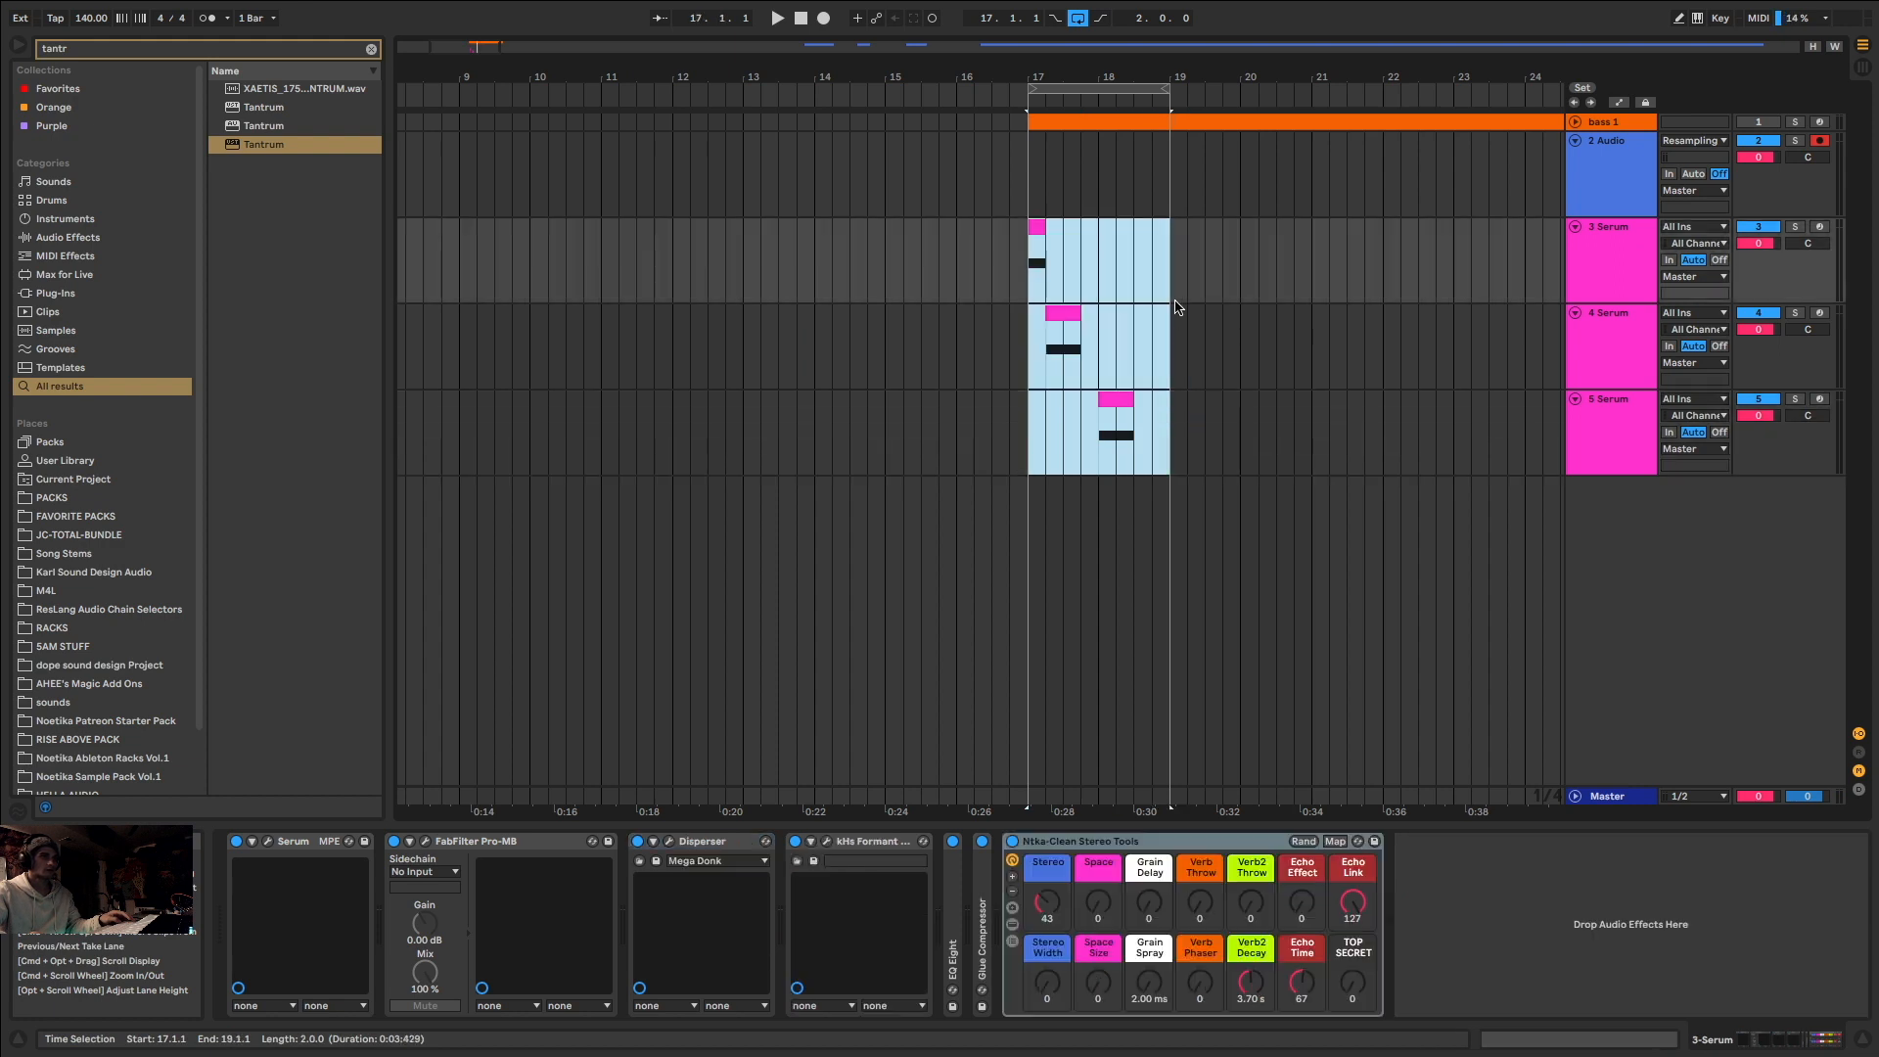
# Step: Examine the resampled clips on 2 Audio and return the arrangement view to the Serum clips from bar 17
pyautogui.scroll(-5, 1341, 330)
pyautogui.scroll(-5, 1133, 516)
pyautogui.click(830, 144)
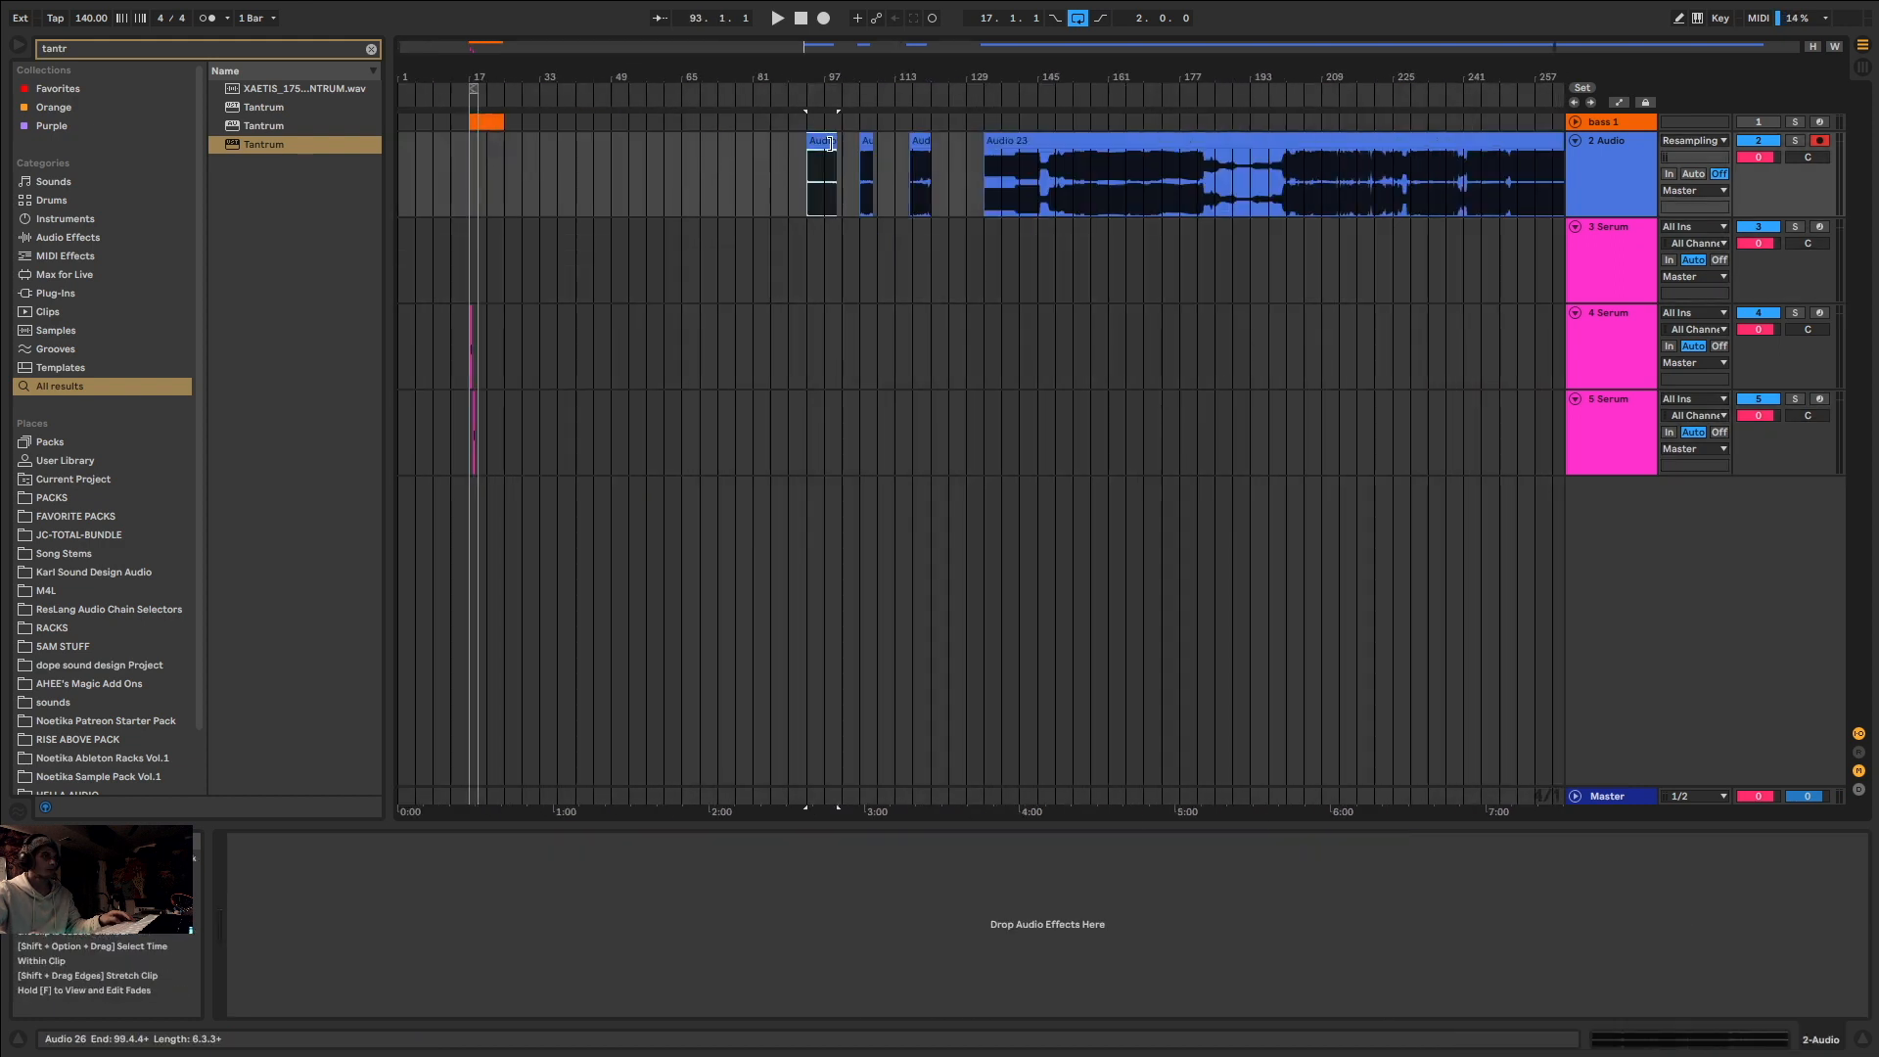
pyautogui.moveTo(477, 52); pyautogui.dragTo(470, 174)
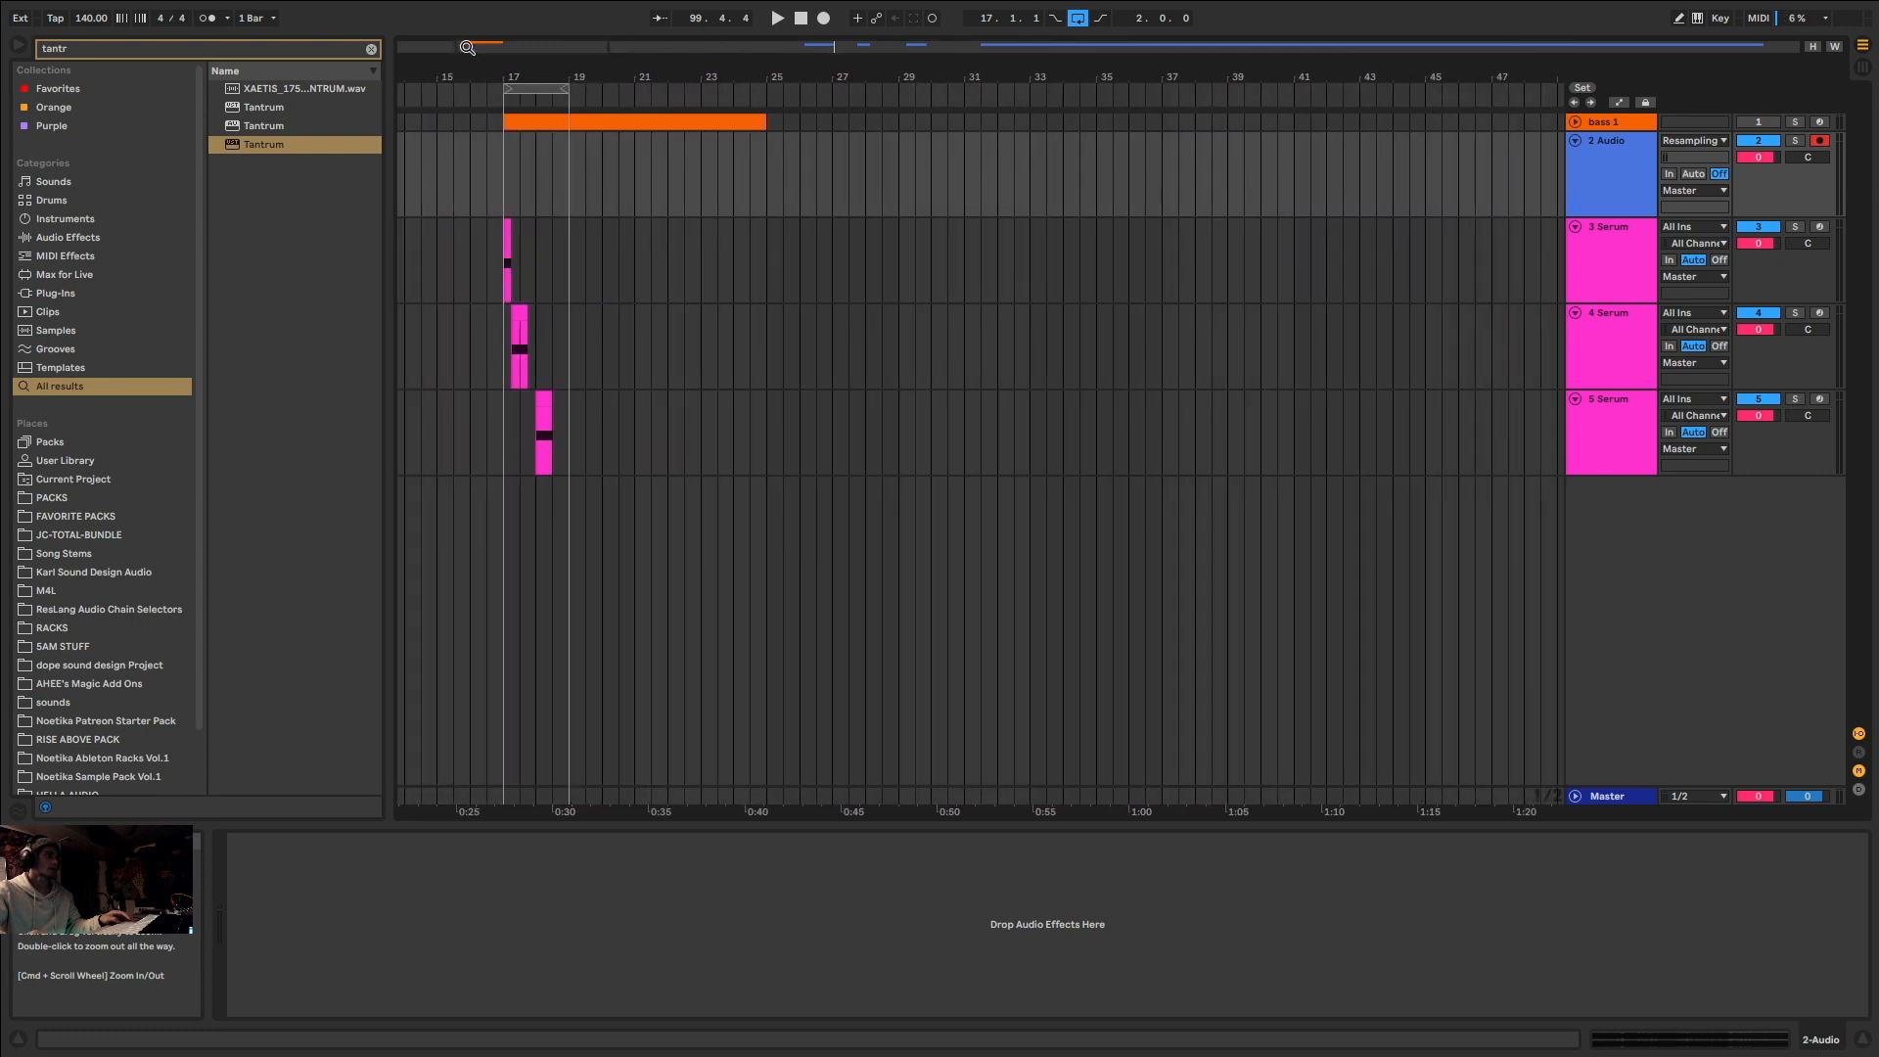
# Step: Leave full-screen mode, switch to the Noetika Patreon page and look through its overview and latest posts
pyautogui.moveTo(1877, 6)
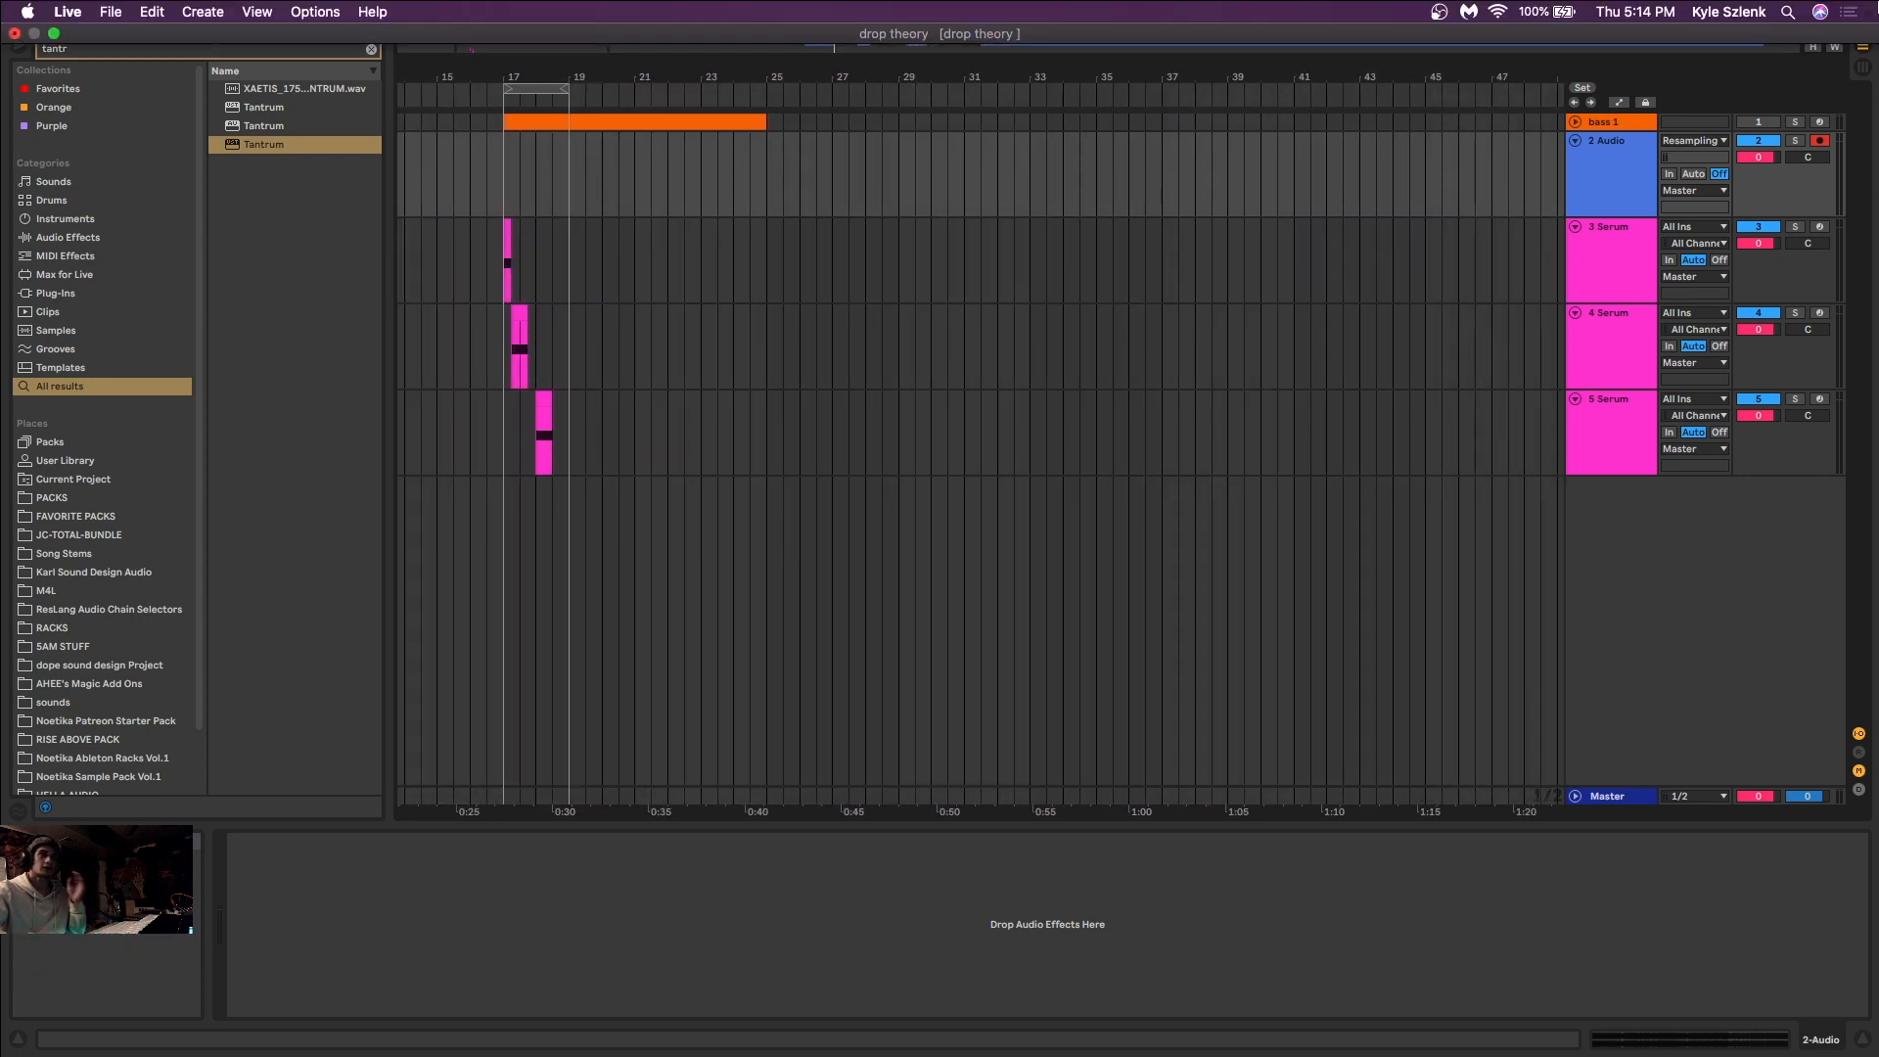
pyautogui.click(55, 33)
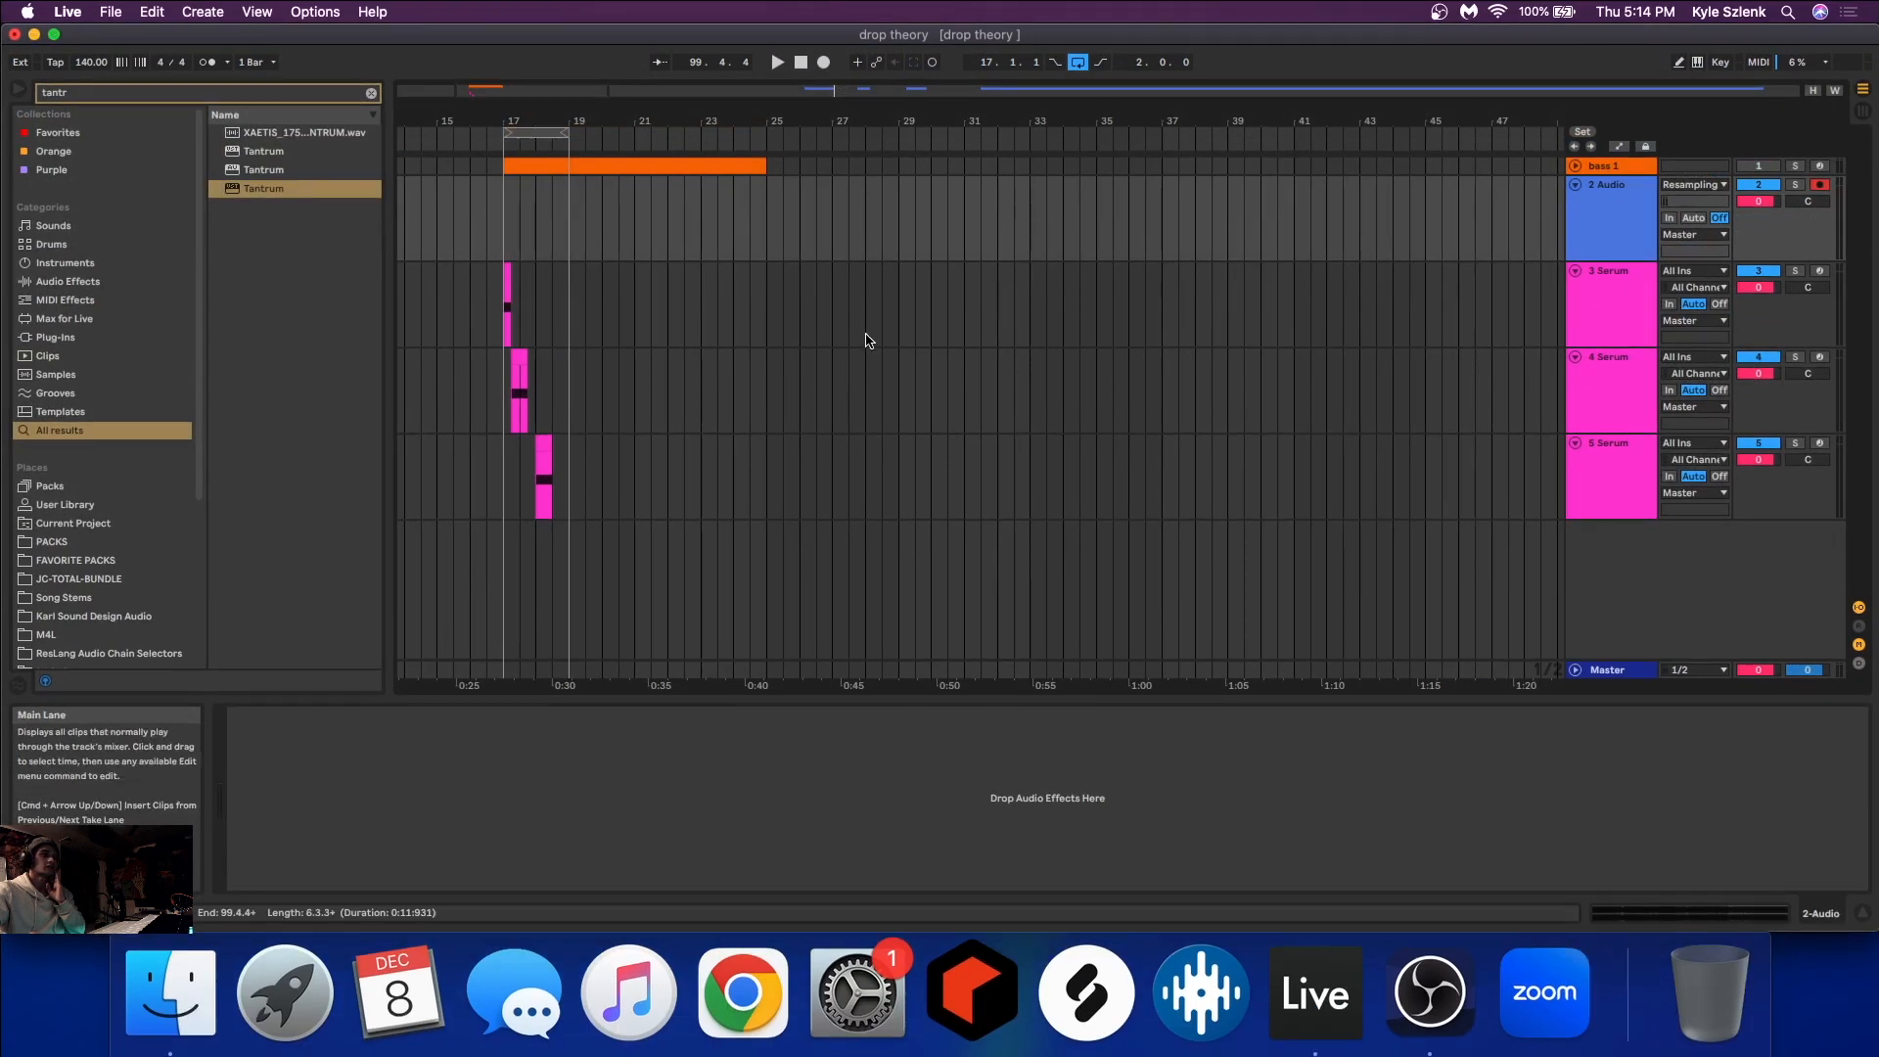
pyautogui.press('-')
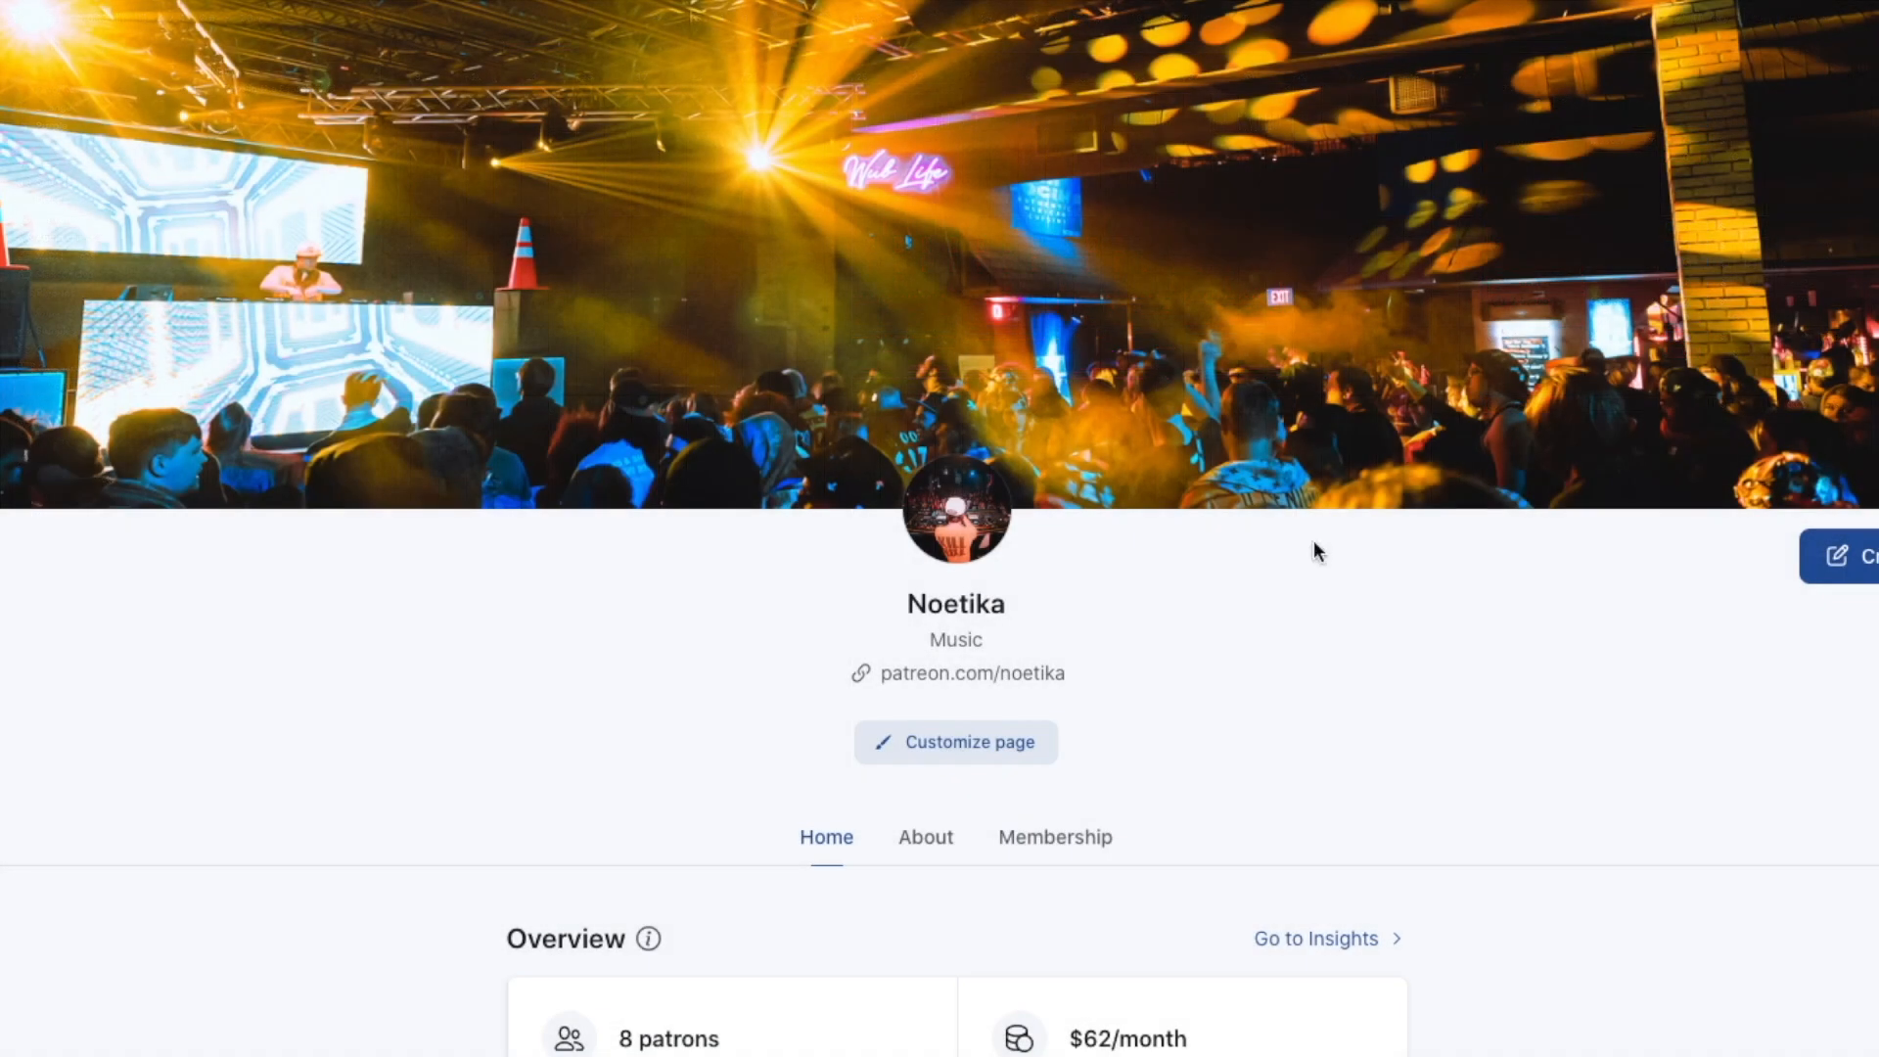
pyautogui.scroll(-12, 1572, 881)
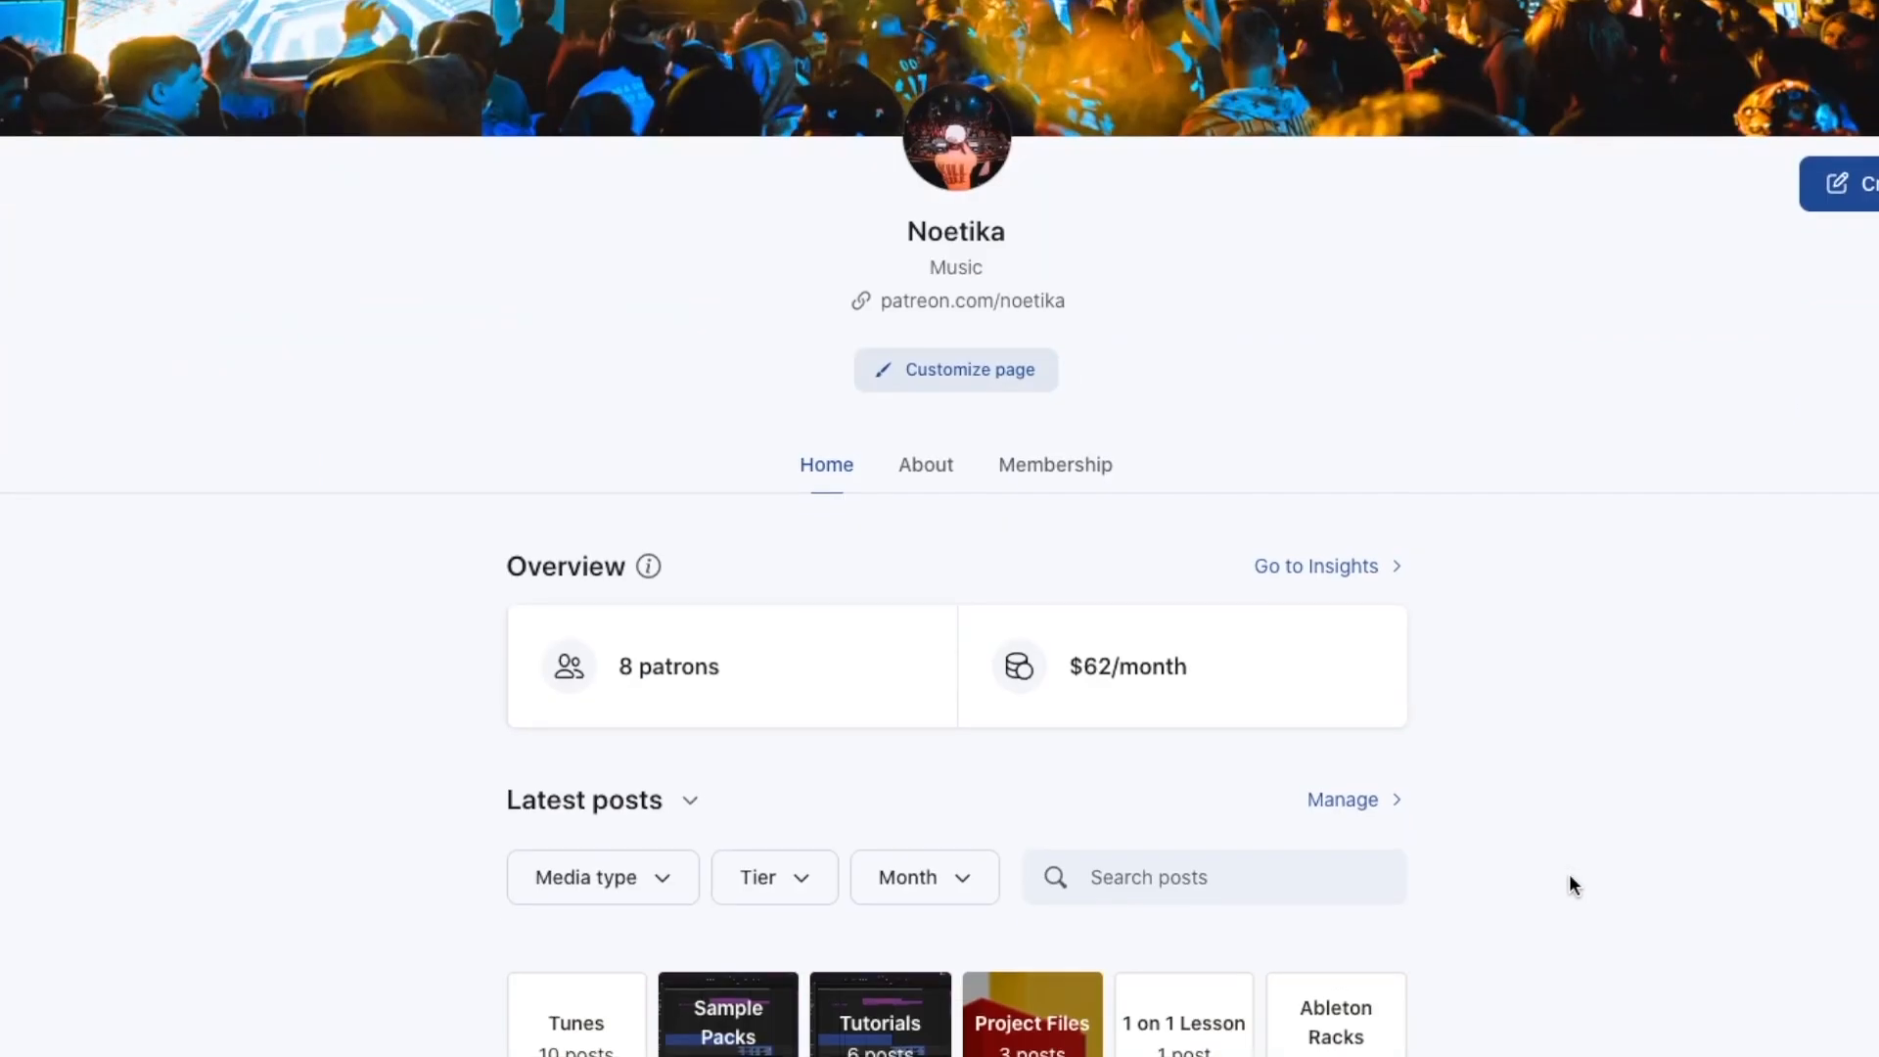
# Step: Look through the Patreon page's older posts down to the September 19 entries and return to the post categories under Latest posts
pyautogui.scroll(-10, 1570, 875)
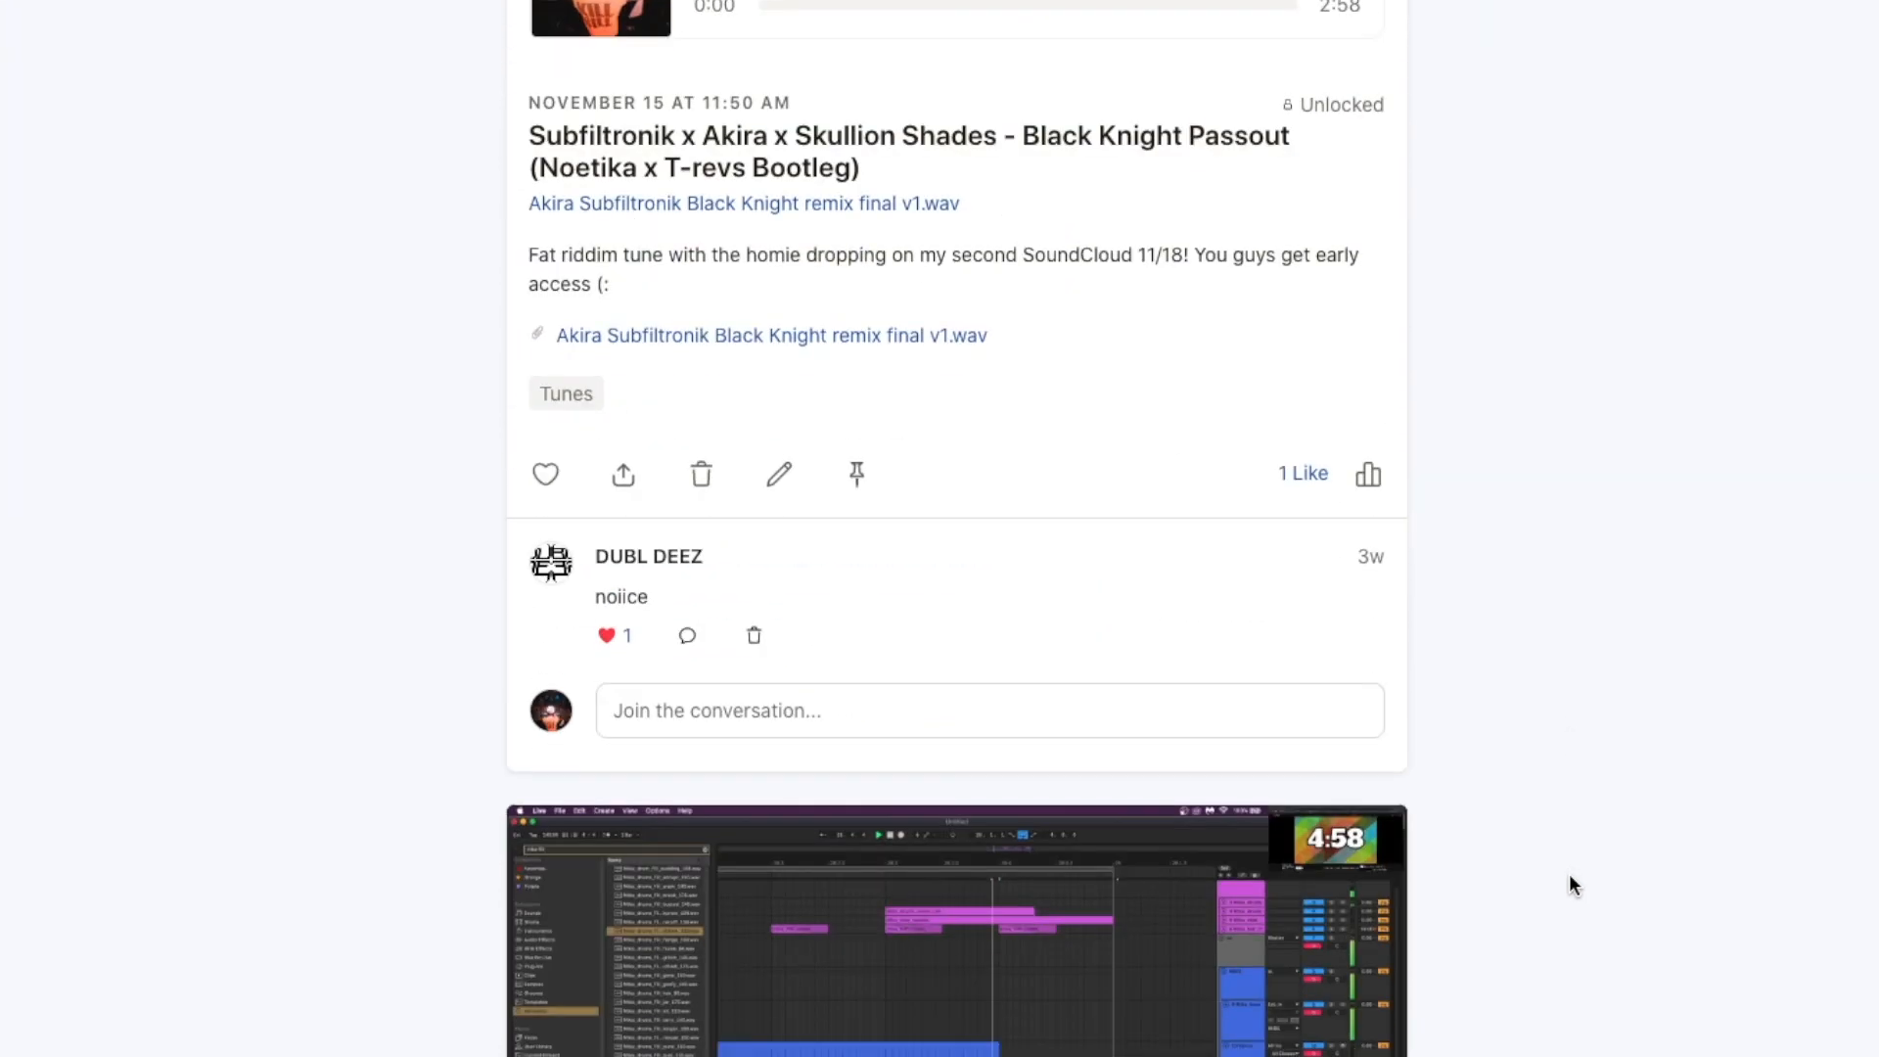
pyautogui.scroll(-15, 1569, 876)
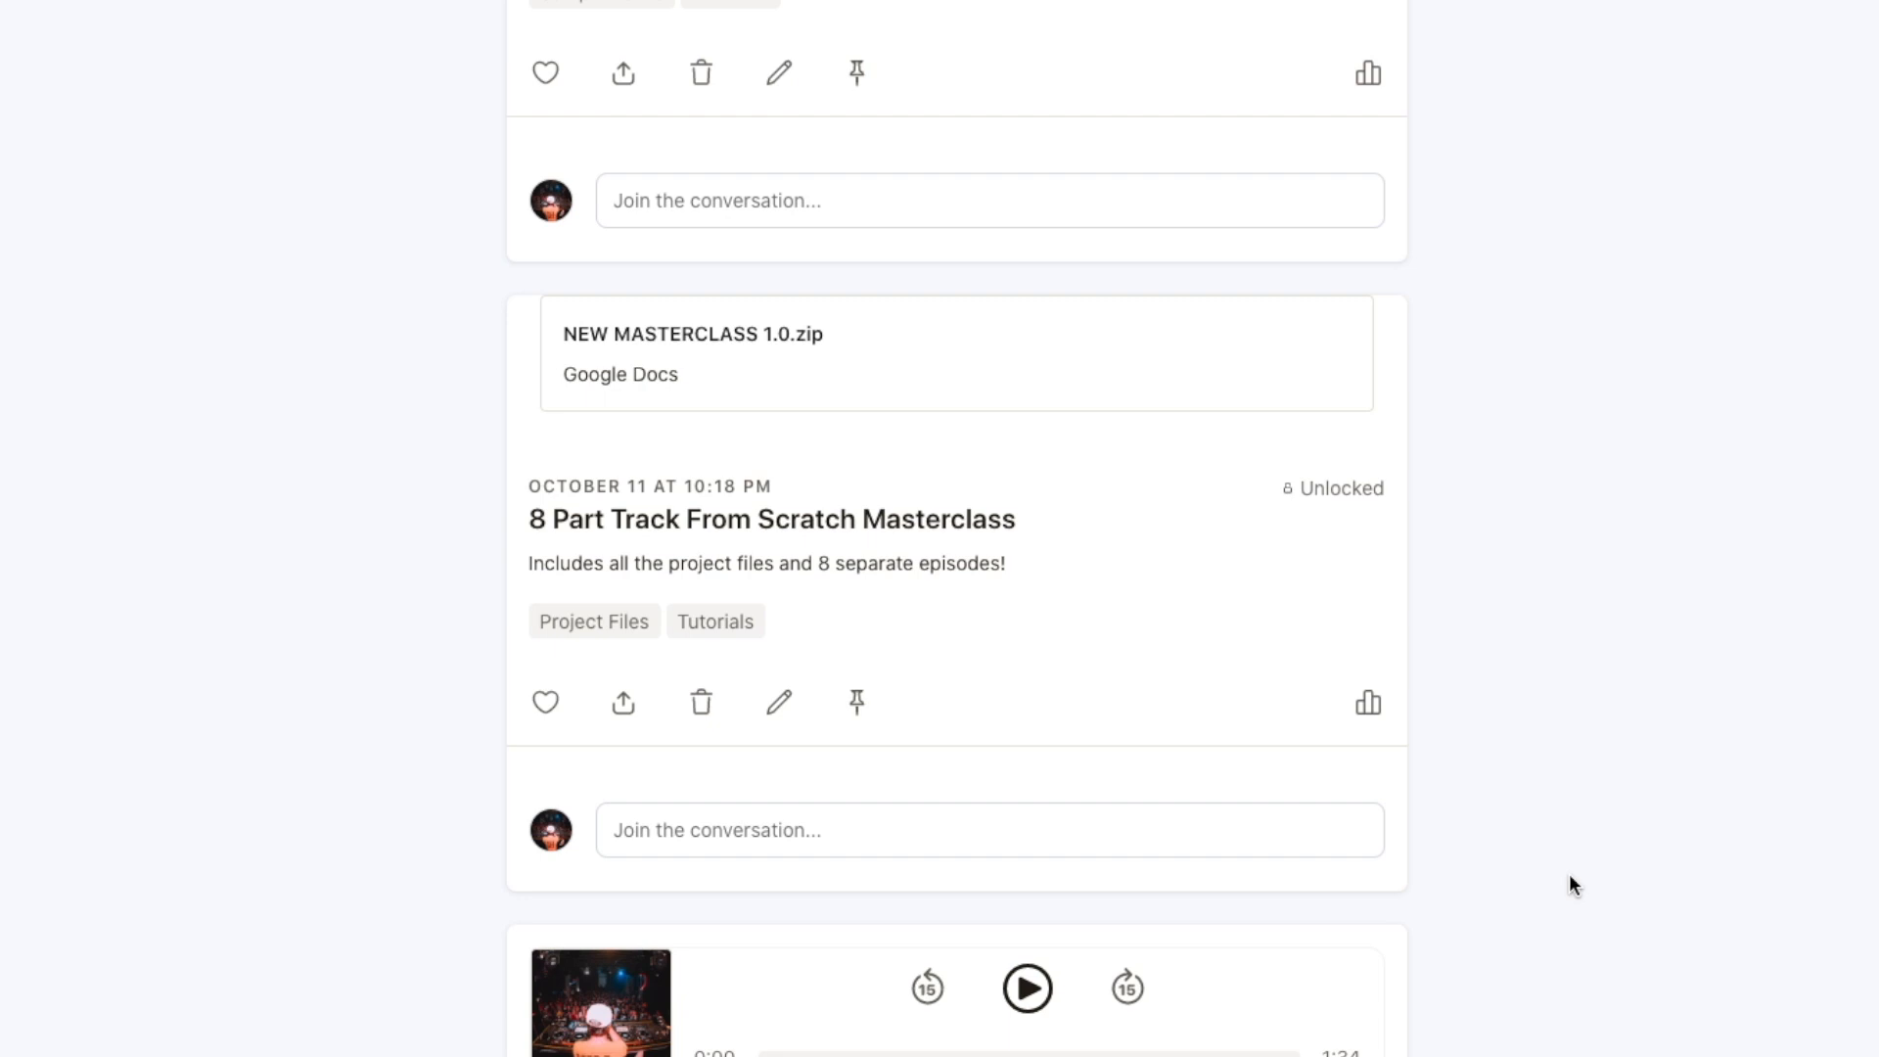
pyautogui.scroll(-12, 1568, 881)
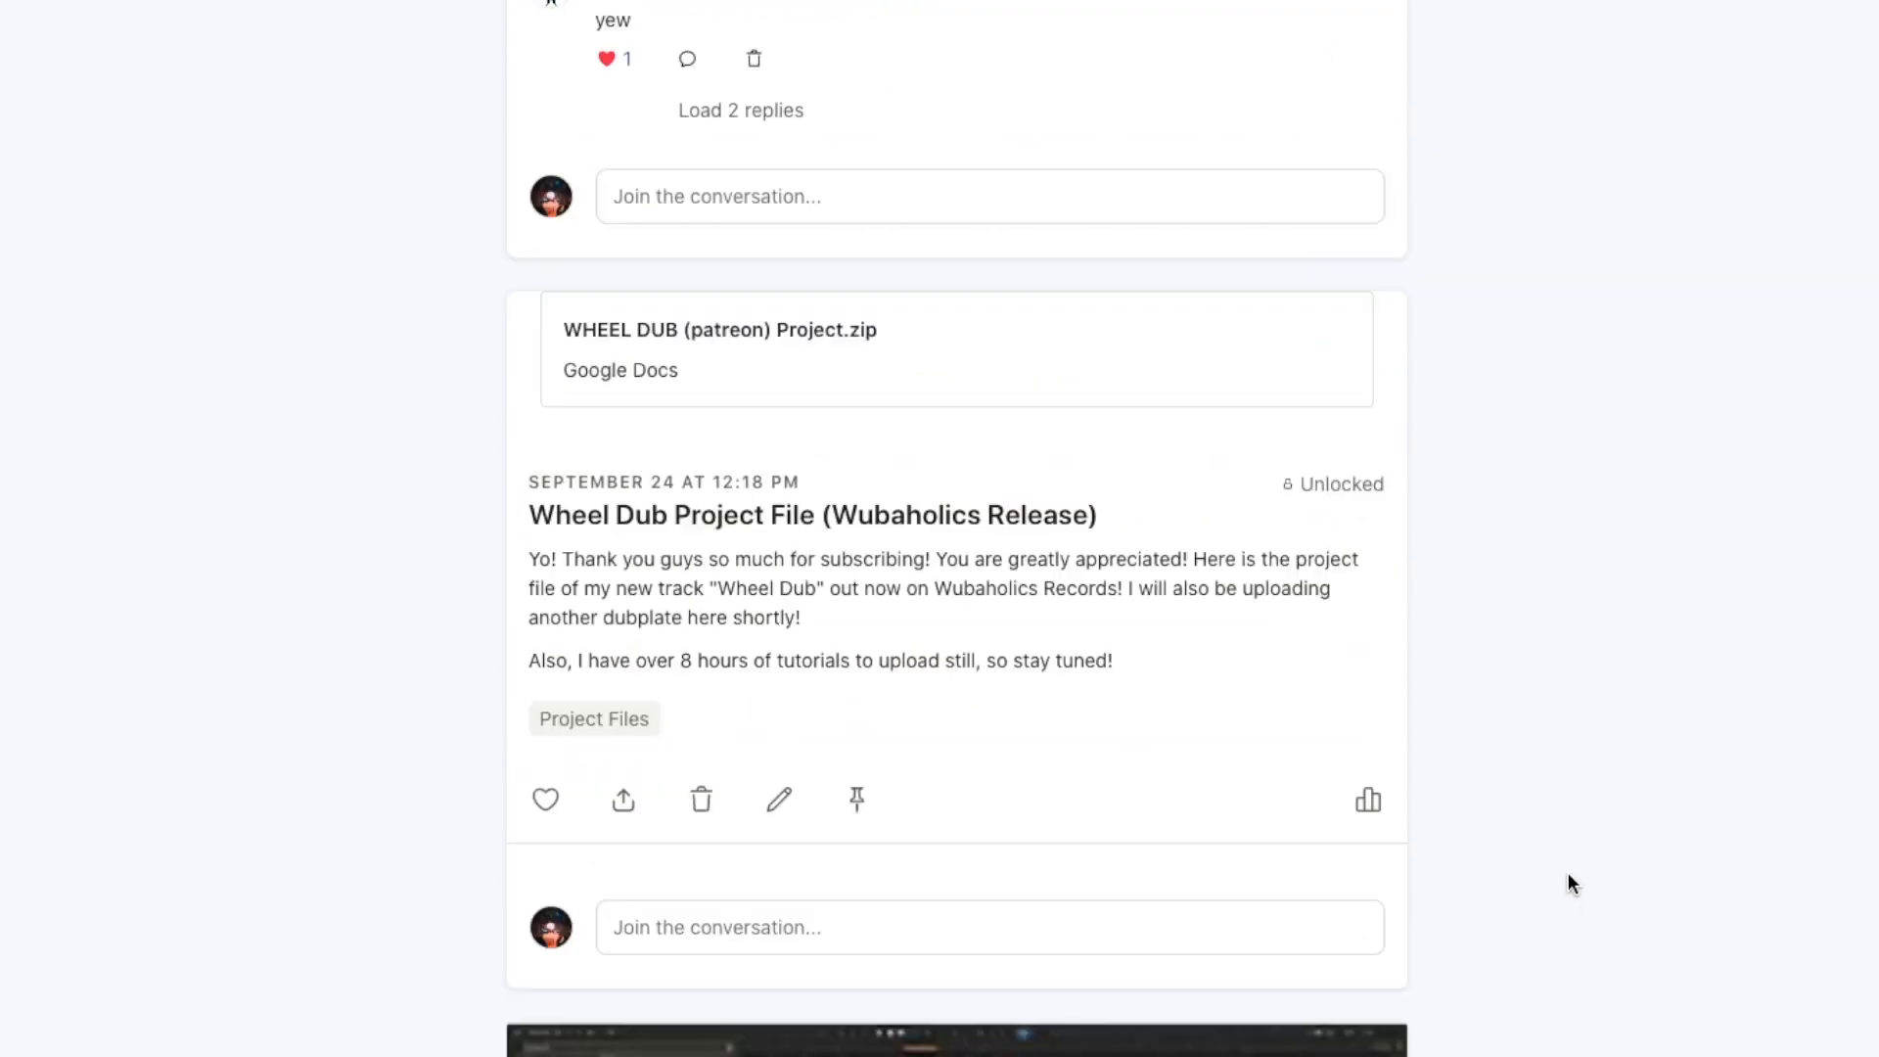
pyautogui.scroll(-20, 1567, 875)
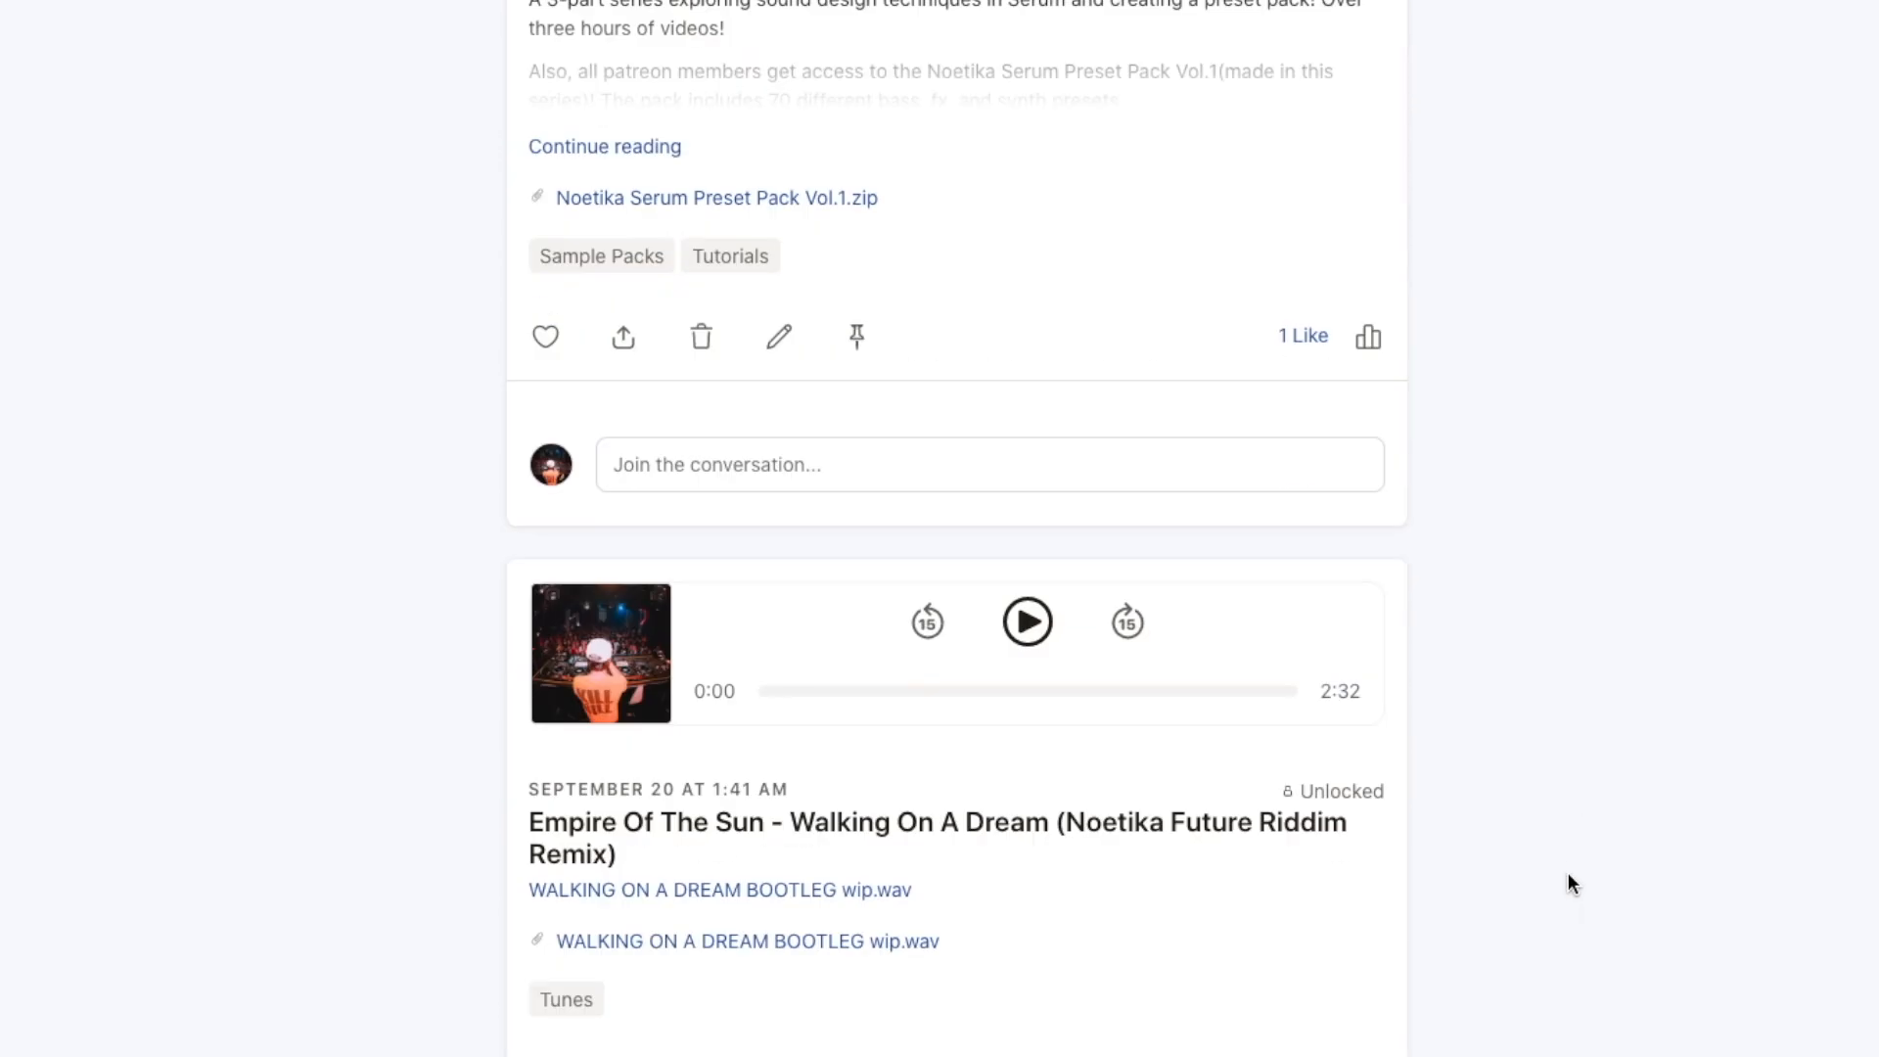
pyautogui.scroll(-20, 1568, 874)
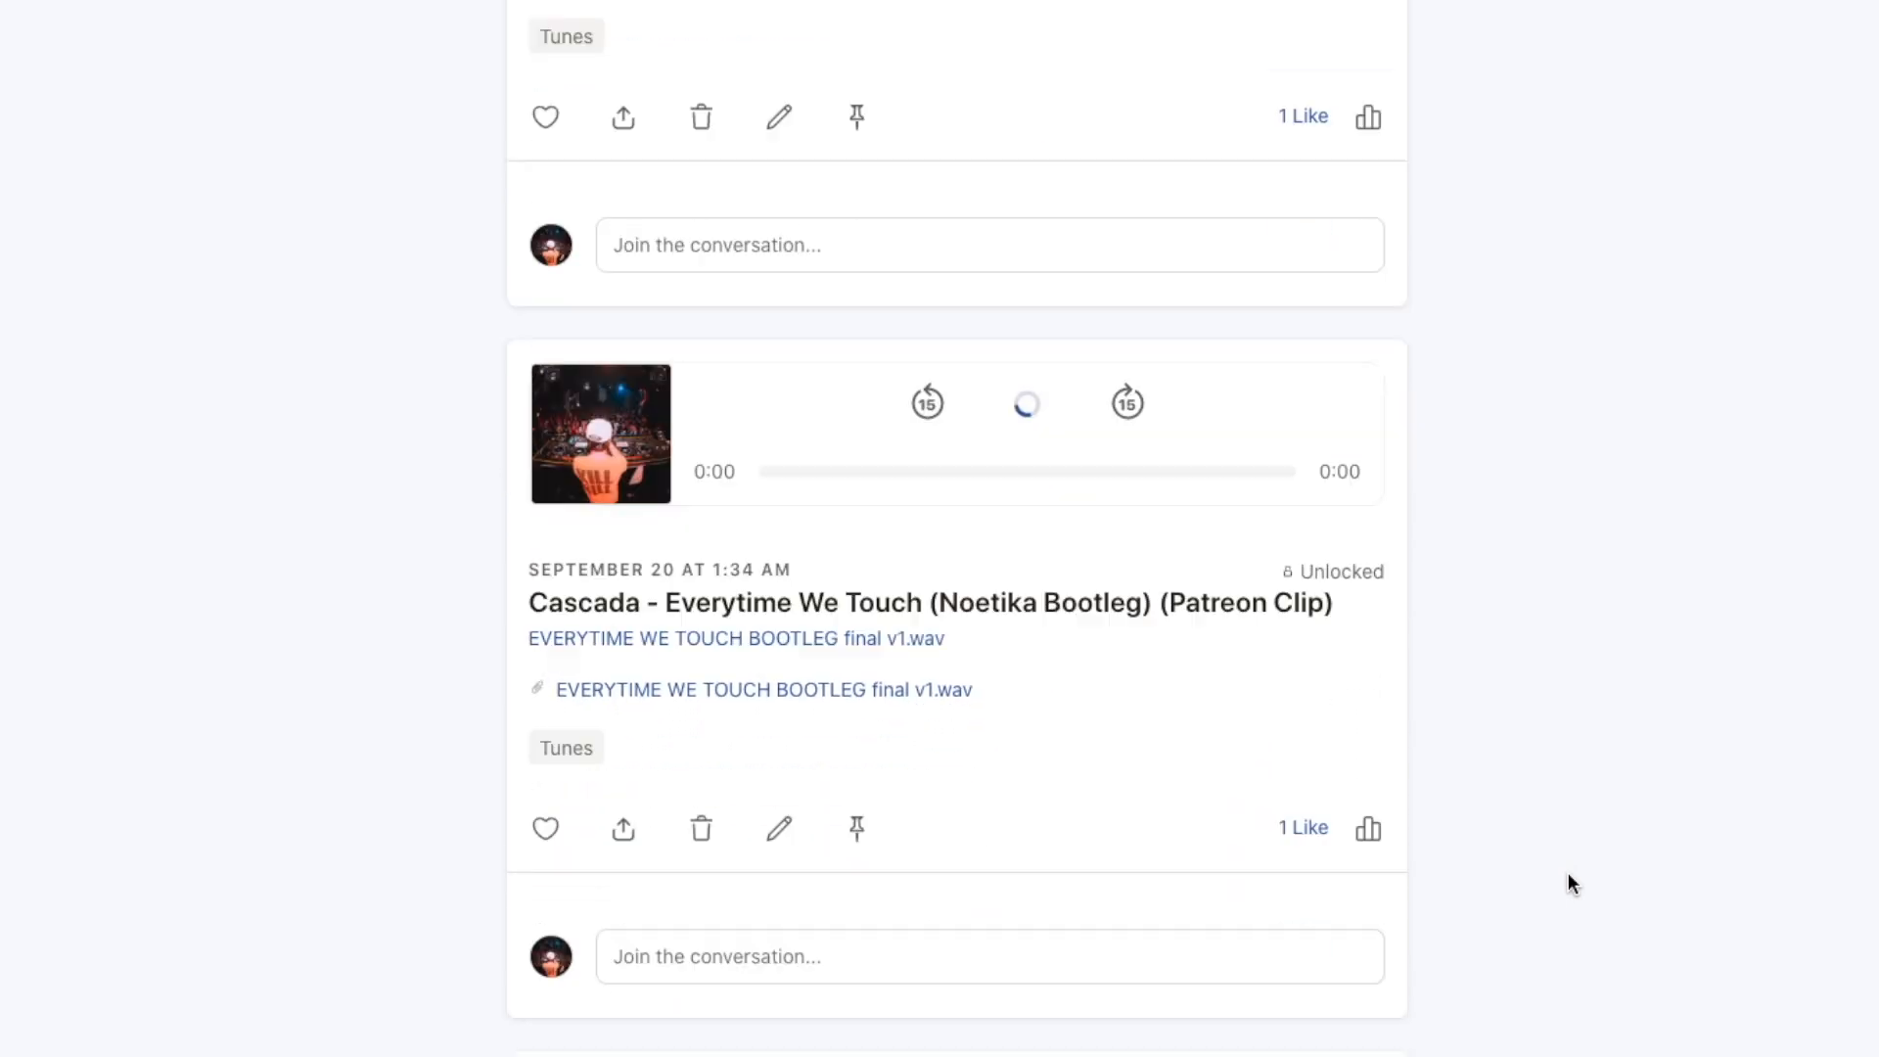
pyautogui.scroll(-20, 1567, 881)
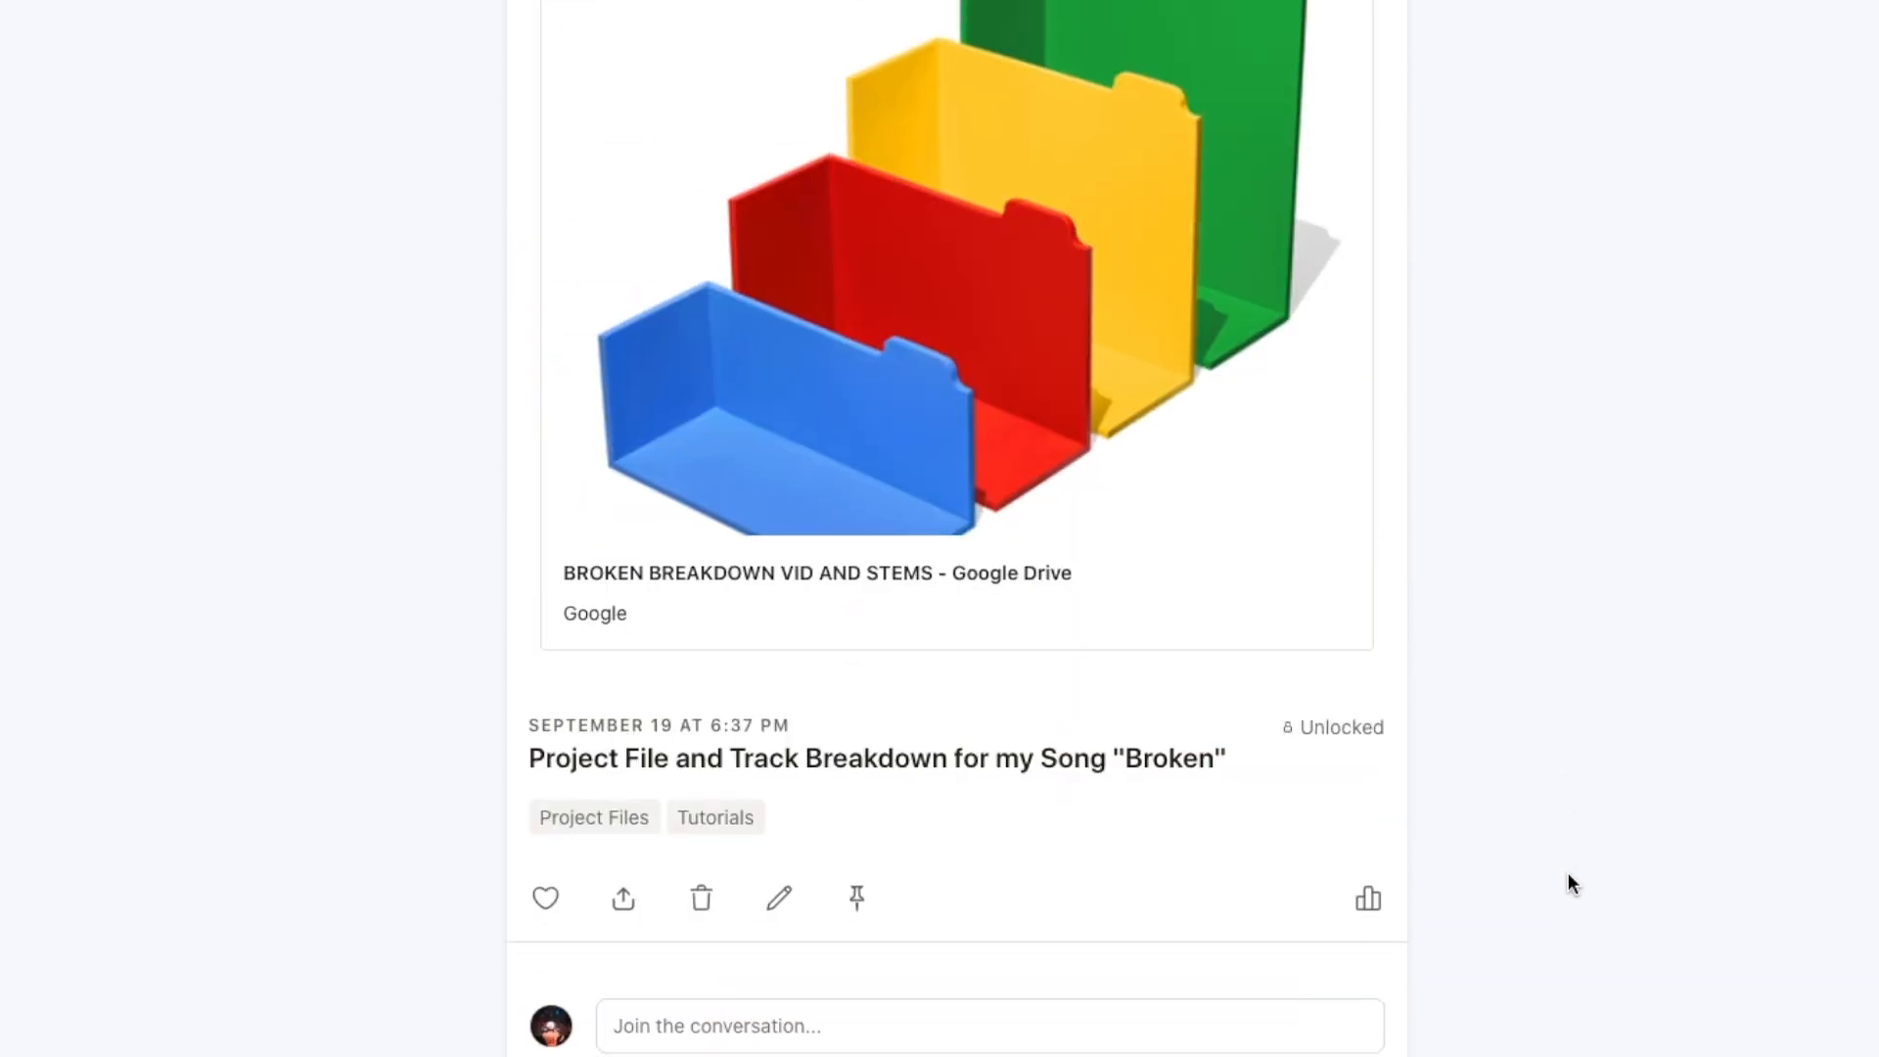
pyautogui.scroll(-20, 1567, 883)
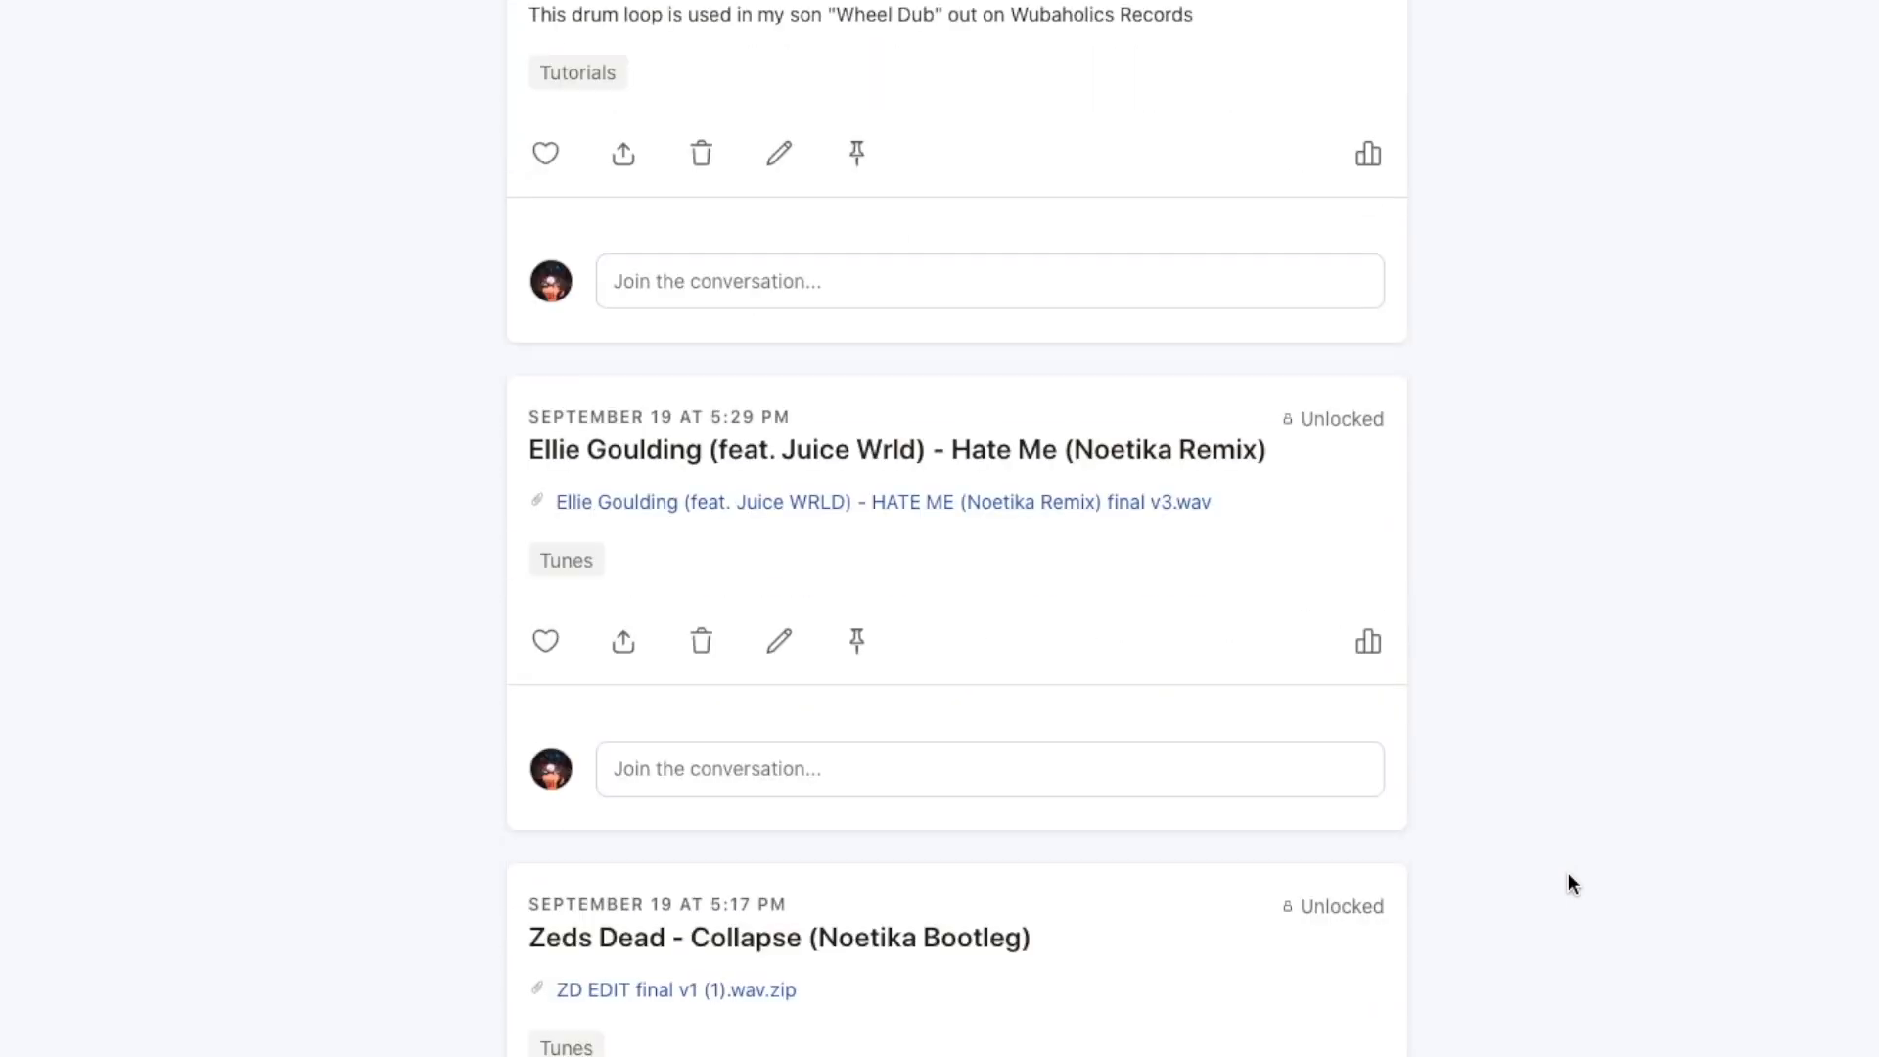
pyautogui.scroll(20, 1568, 884)
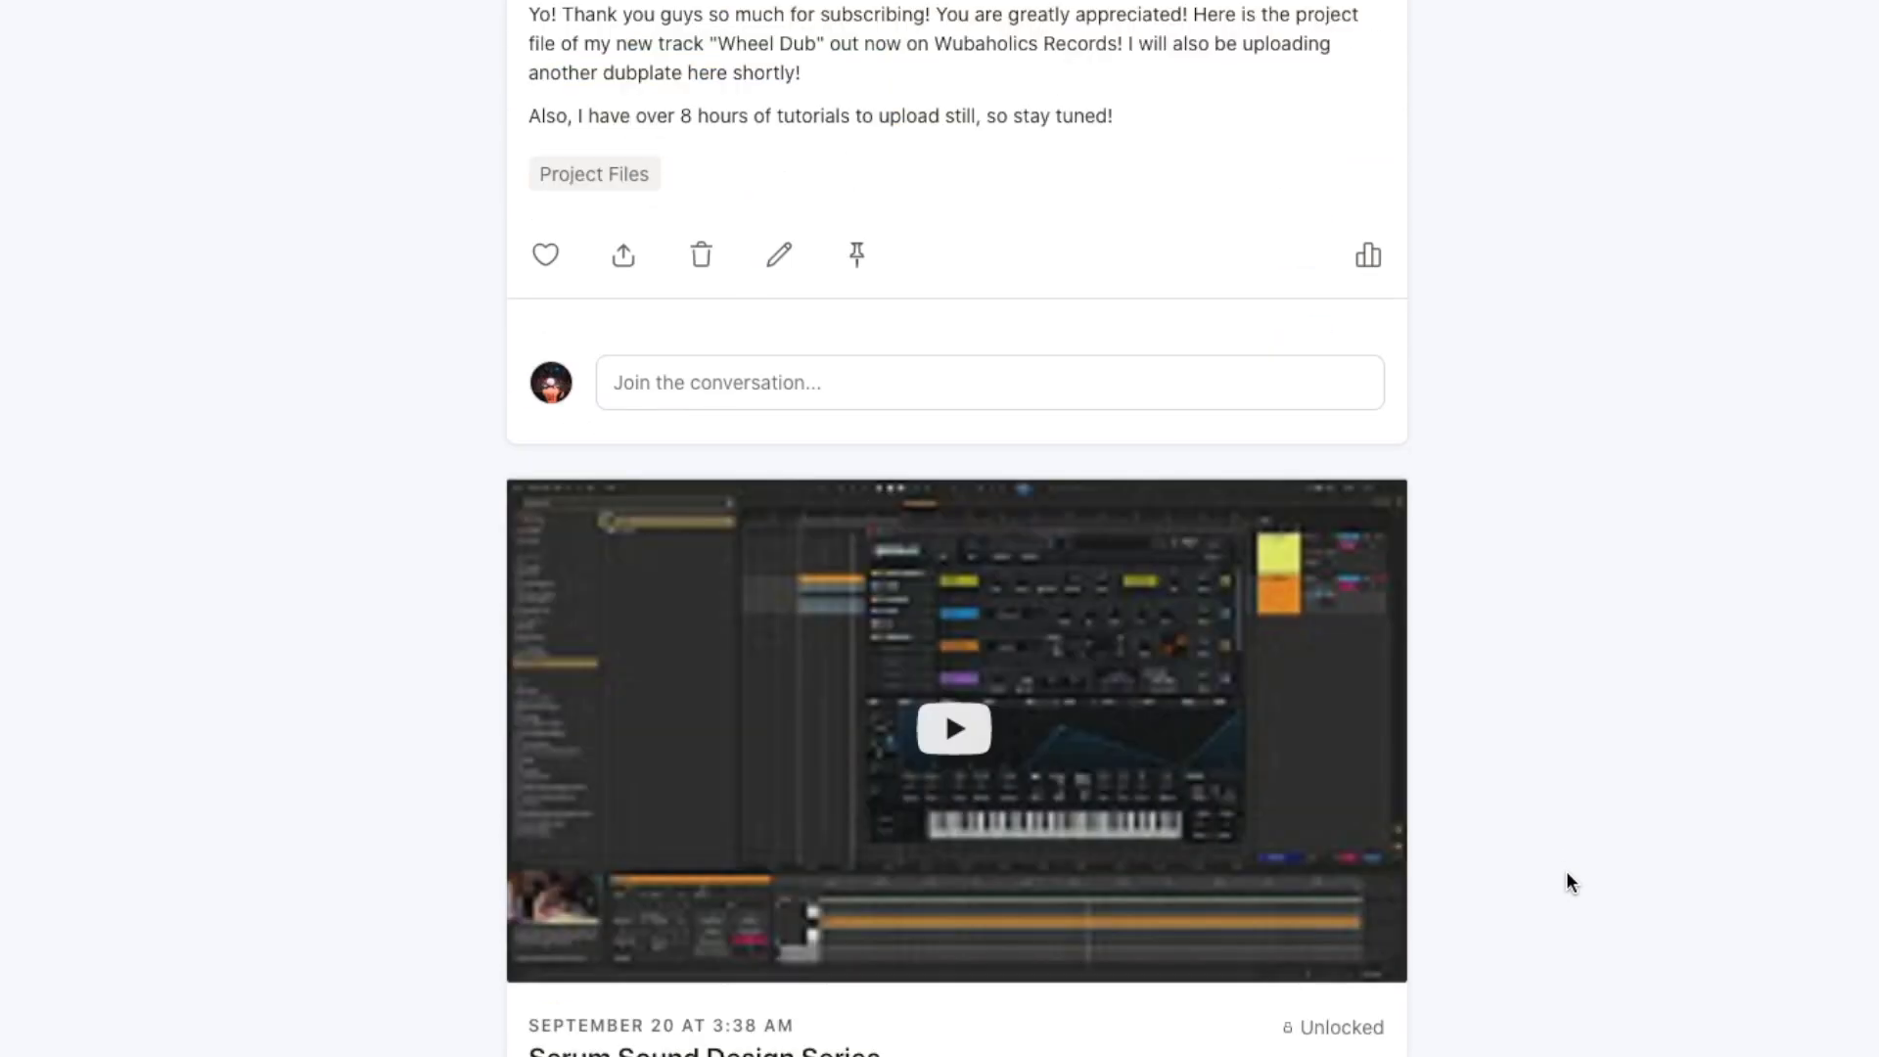
pyautogui.scroll(15, 1565, 869)
pyautogui.scroll(-8, 1353, 760)
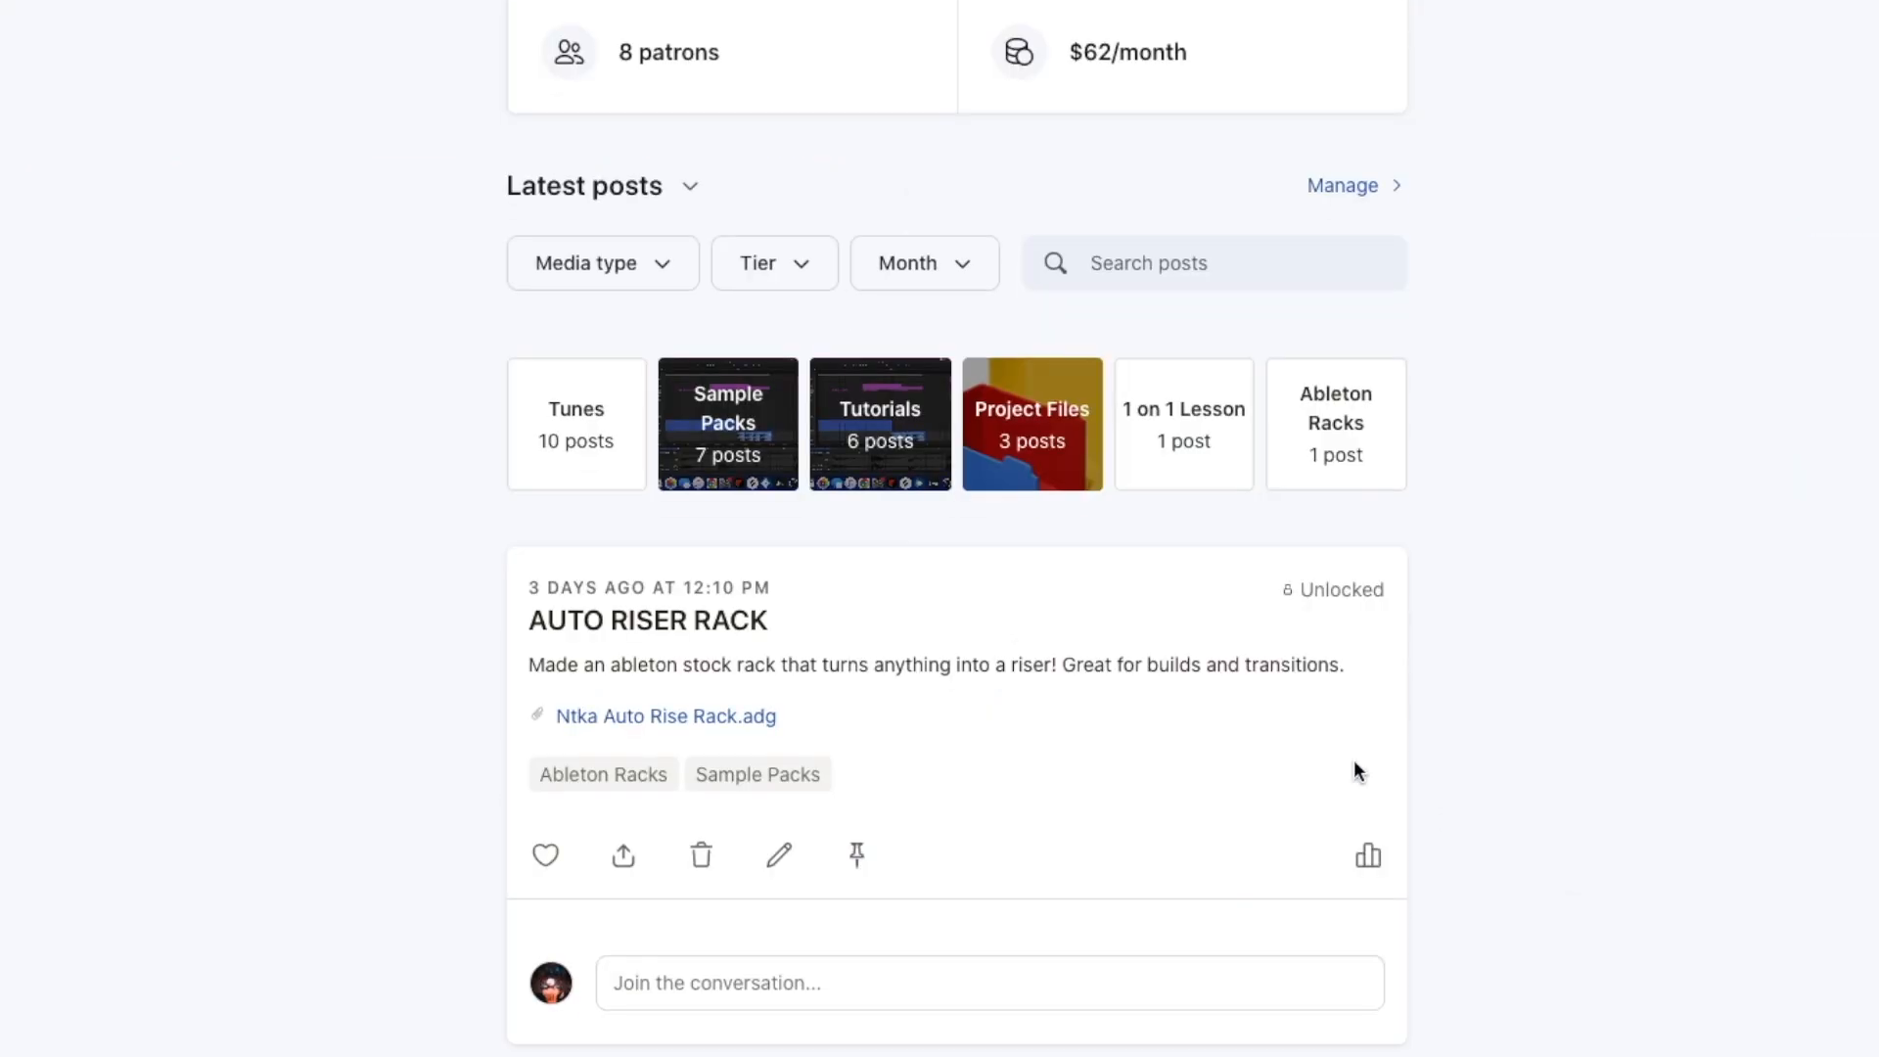
# Step: Filter the latest posts by the Sample Packs category and browse the filtered posts
pyautogui.click(795, 403)
pyautogui.scroll(-10, 897, 775)
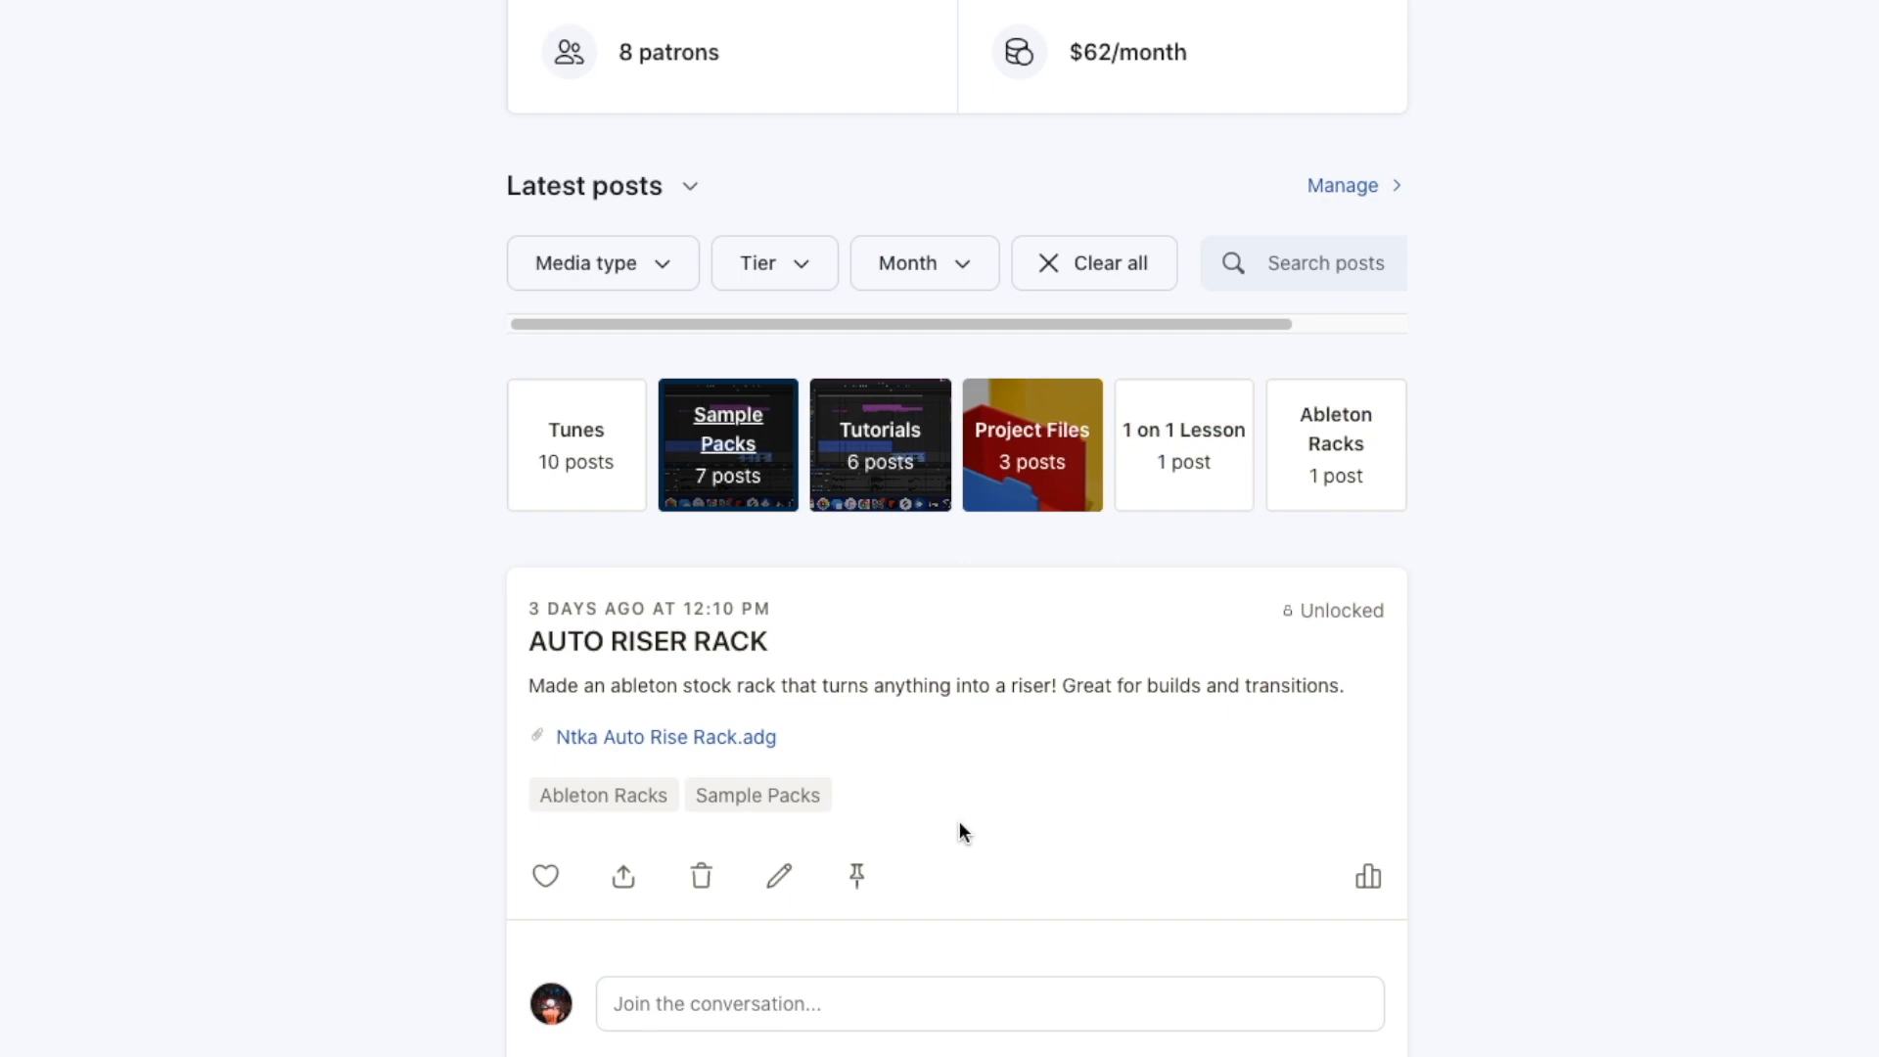